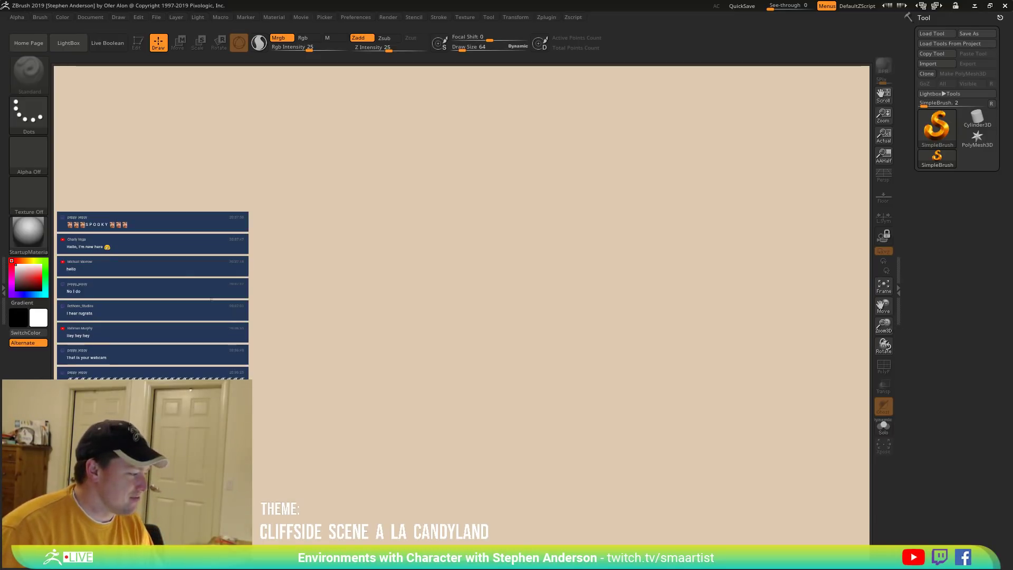
Load the Candyland_17 tool from the _CandyLand folder, draw it on the canvas and make it editable with the whole scene in view.
left_click(931, 33)
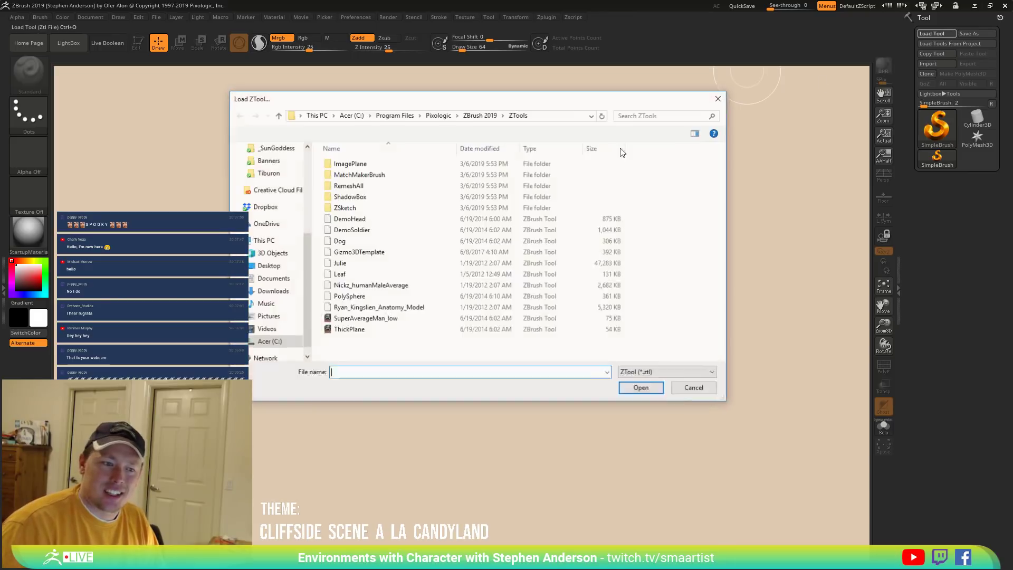
scroll(275, 232, "up", 2)
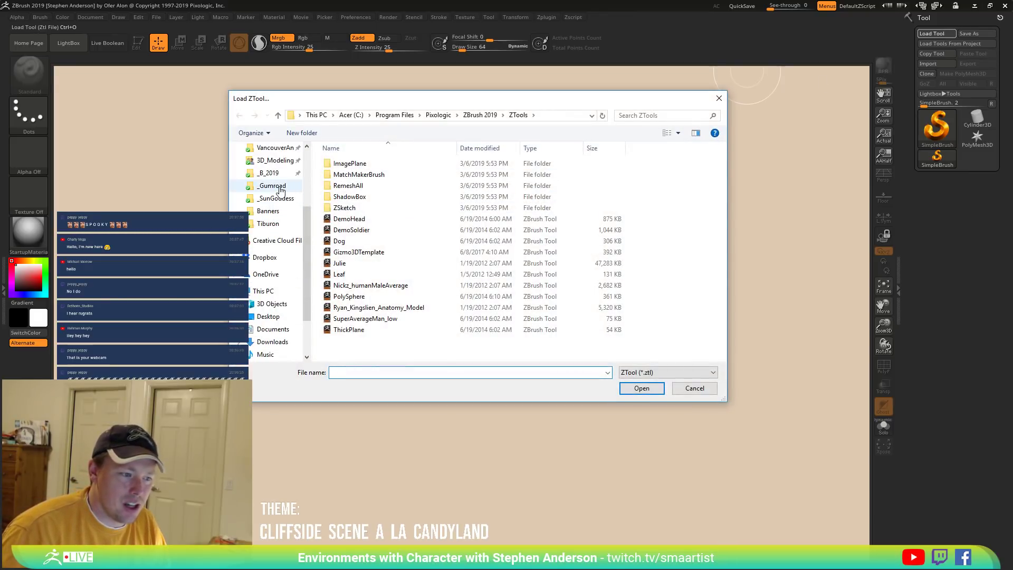
scroll(279, 190, "up", 1)
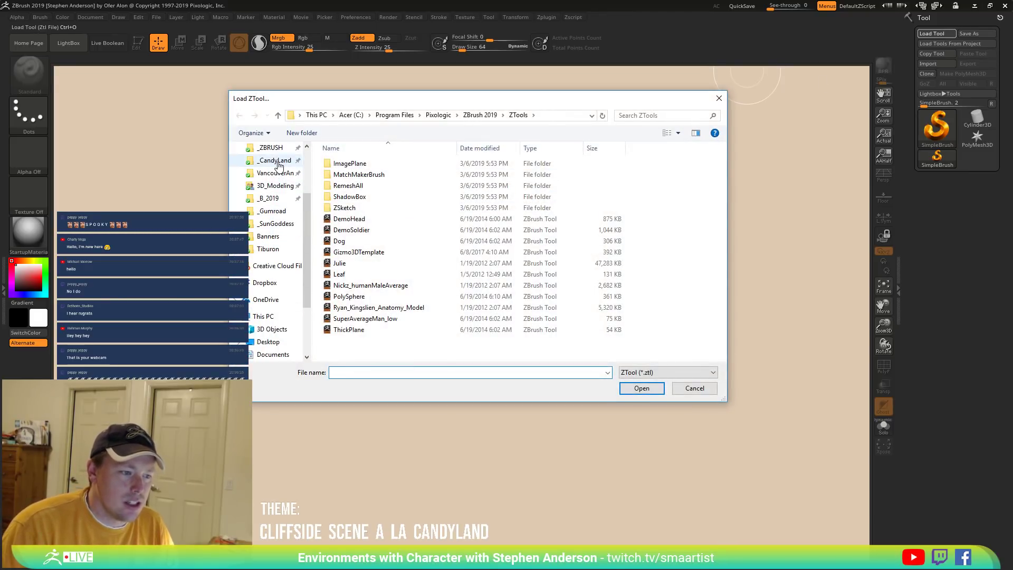
left_click(274, 160)
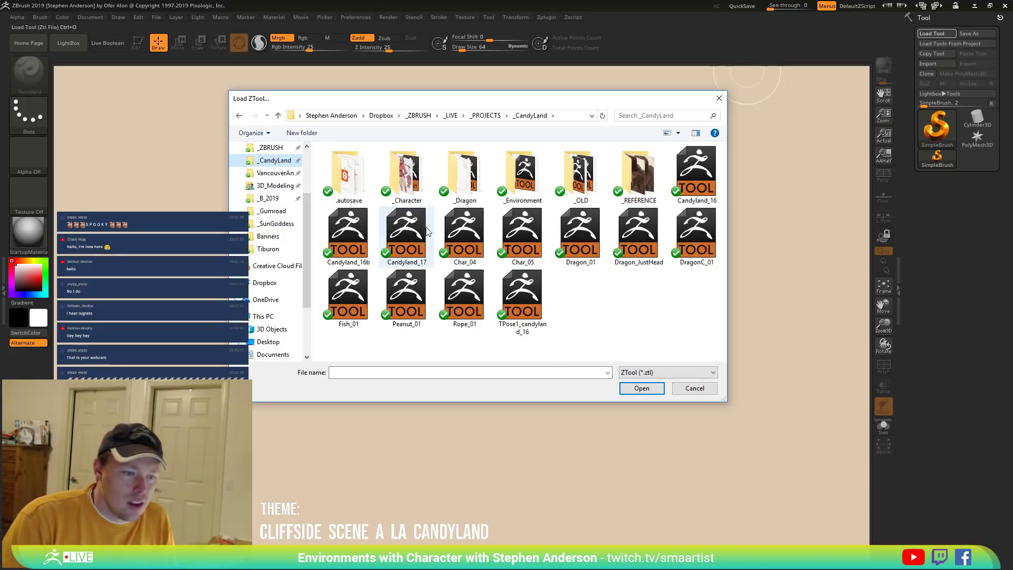
double_click(405, 232)
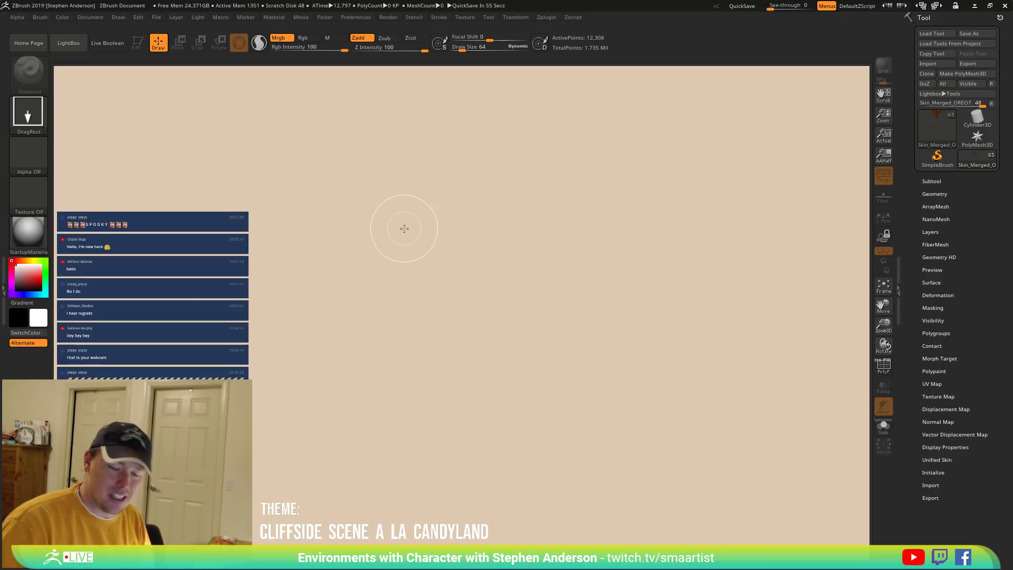
key("ctrl+d")
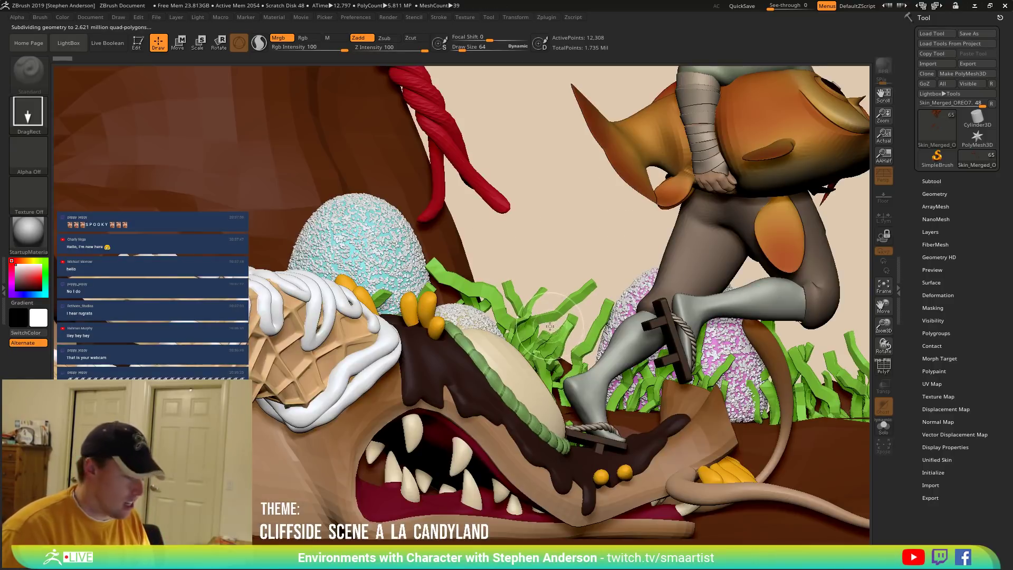
key("t")
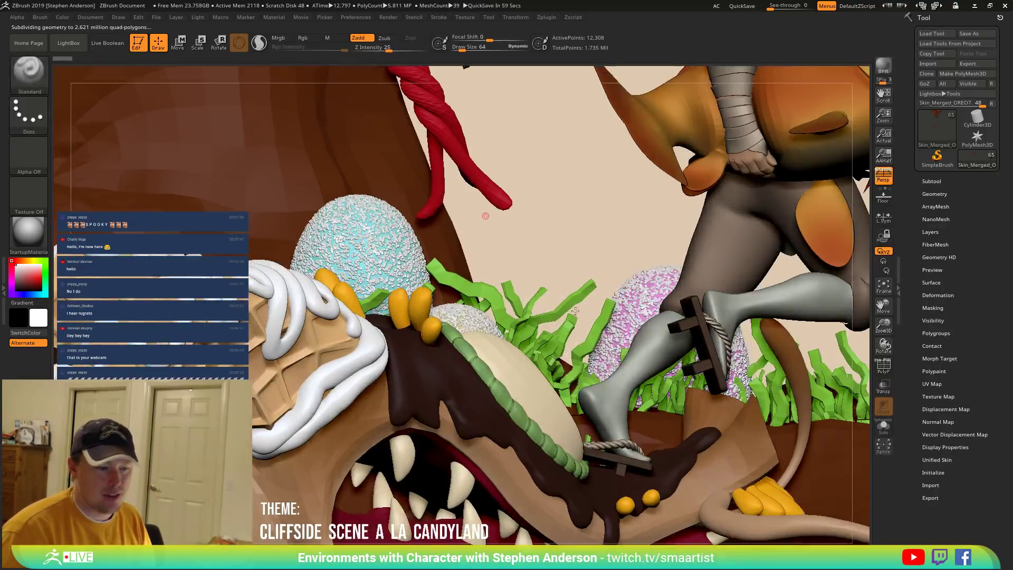
mouse_move(533, 338)
right_mouse_down()
mouse_move(467, 332)
mouse_move(481, 285)
right_mouse_up()
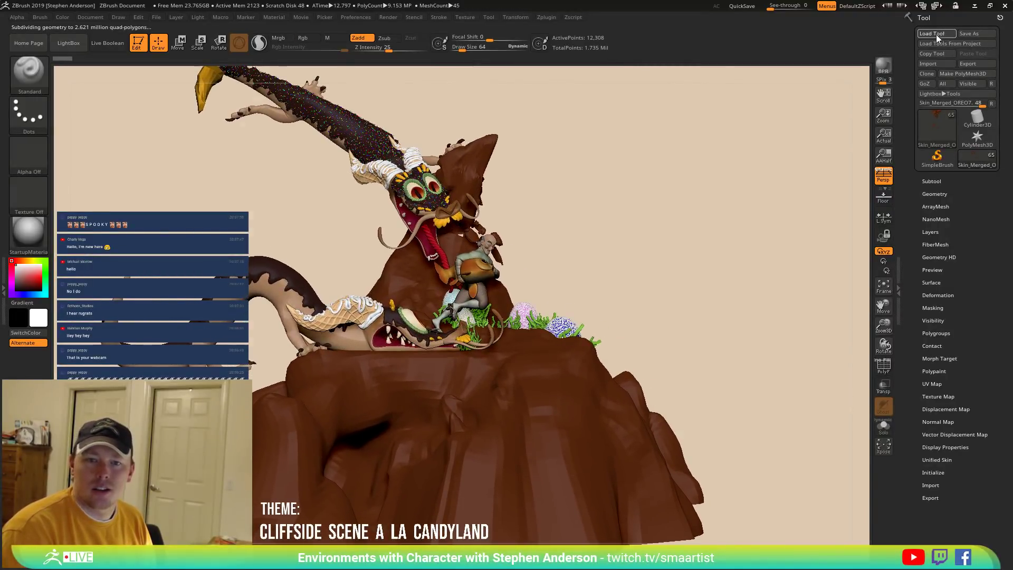
Load the Bruiser_02 tool from the _ZBRUSH folder.
left_click(936, 34)
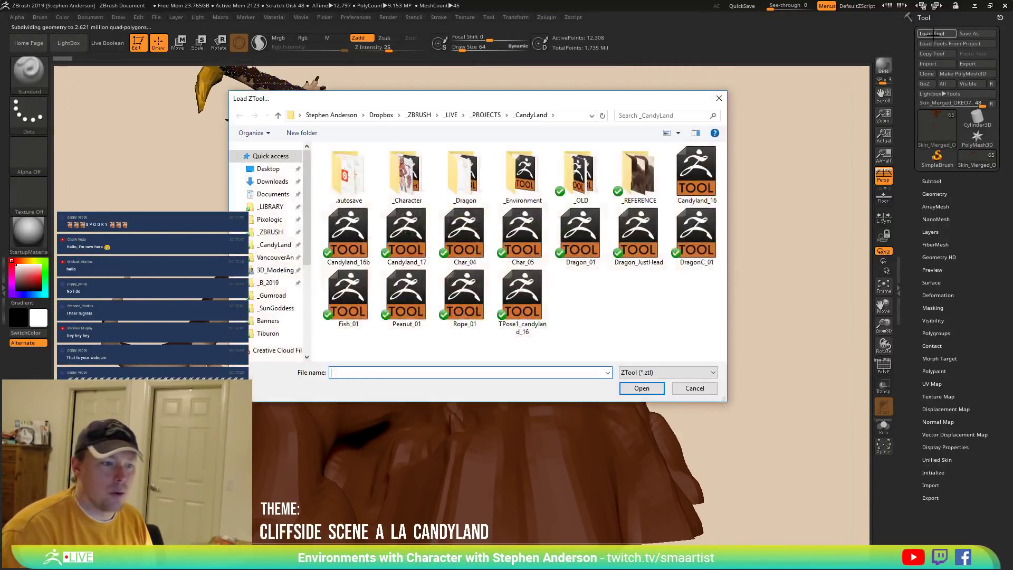
left_click(435, 116)
left_click_drag(722, 163, 718, 191)
scroll(558, 272, "down", 3)
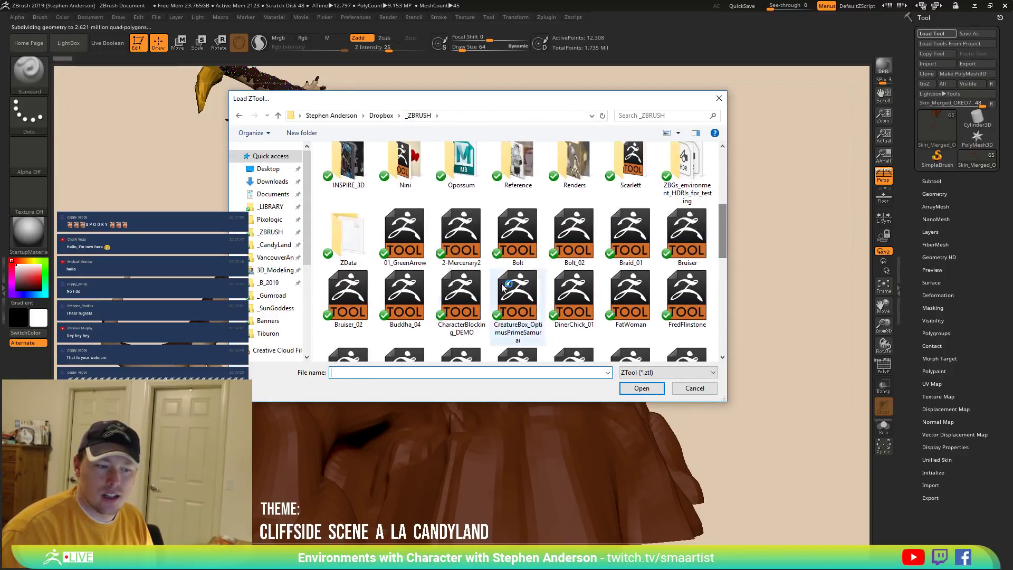
double_click(360, 289)
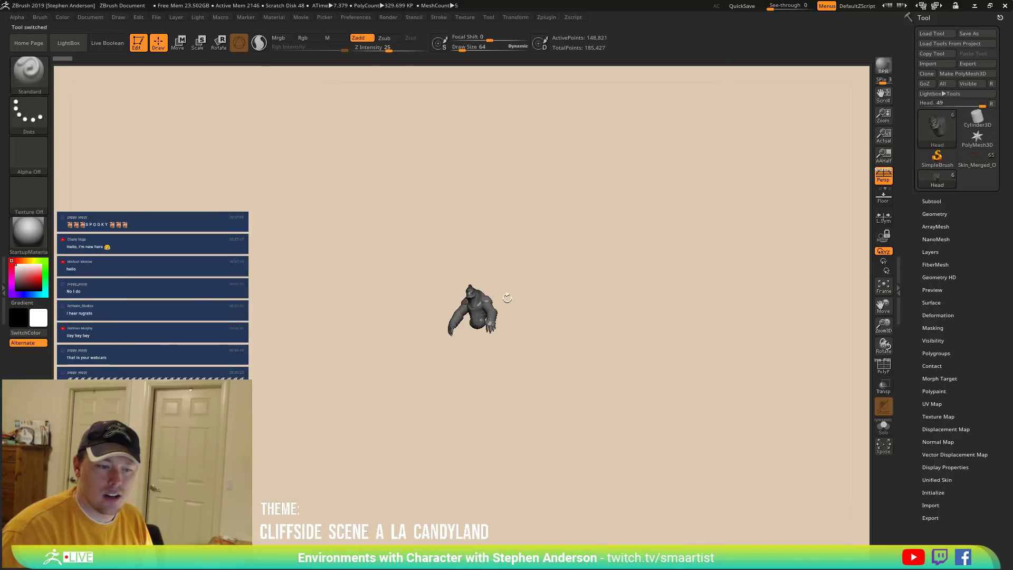
Examine the Bruiser character's face, torso, hands and shoulders from several angles.
key("f")
mouse_move(467, 289)
left_mouse_down()
mouse_move(440, 277)
mouse_move(471, 262)
mouse_move(510, 278)
left_mouse_up()
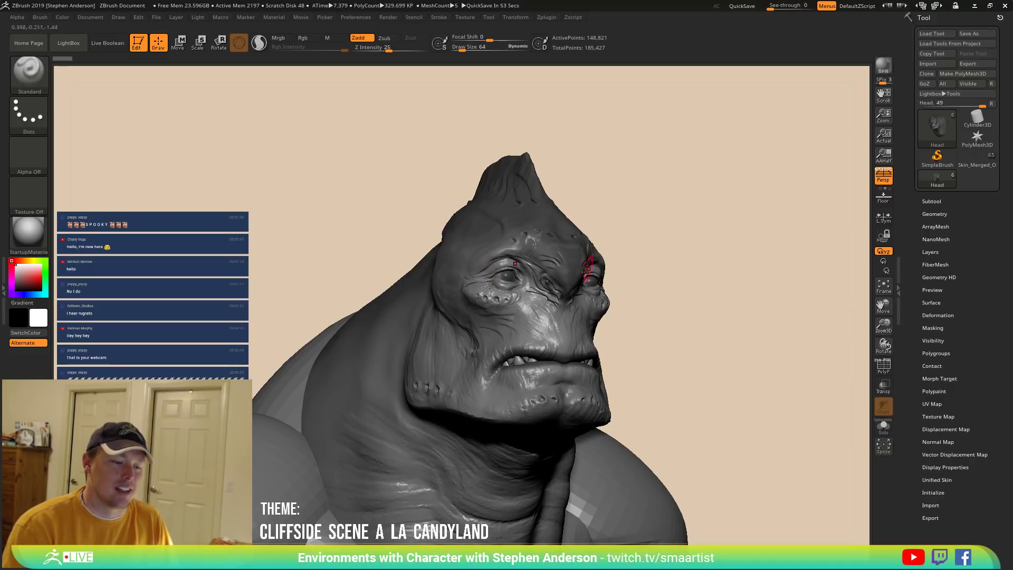
mouse_move(483, 271)
right_mouse_down()
mouse_move(521, 306)
mouse_move(506, 287)
mouse_move(419, 327)
mouse_move(435, 334)
mouse_move(489, 312)
mouse_move(451, 310)
mouse_move(588, 317)
mouse_move(573, 323)
mouse_move(528, 227)
mouse_move(455, 331)
mouse_move(631, 412)
right_mouse_up()
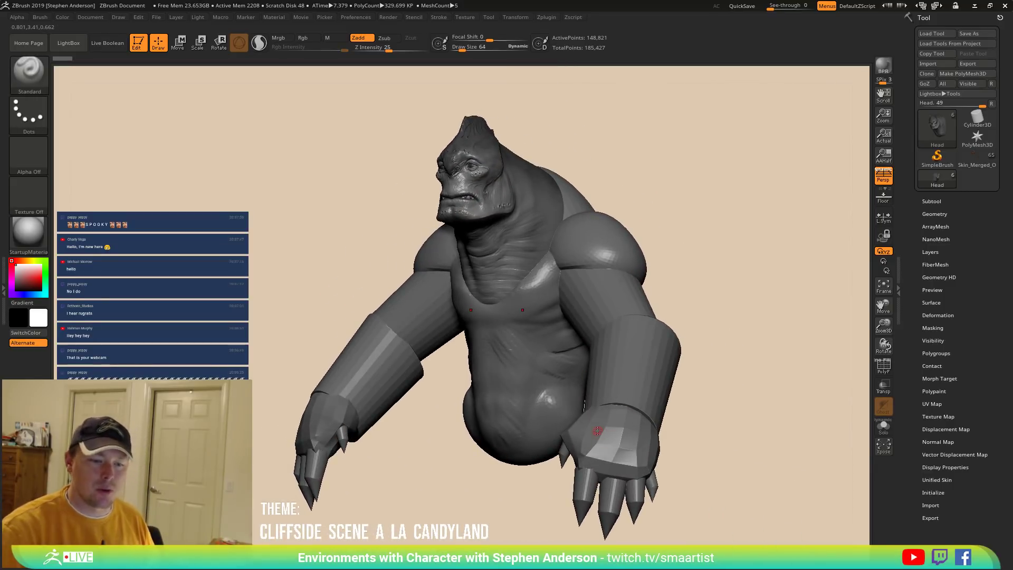
mouse_move(596, 430)
right_mouse_down()
mouse_move(658, 335)
mouse_move(533, 341)
mouse_move(490, 360)
mouse_move(544, 467)
mouse_move(520, 393)
mouse_move(477, 321)
mouse_move(364, 237)
mouse_move(366, 221)
right_mouse_up()
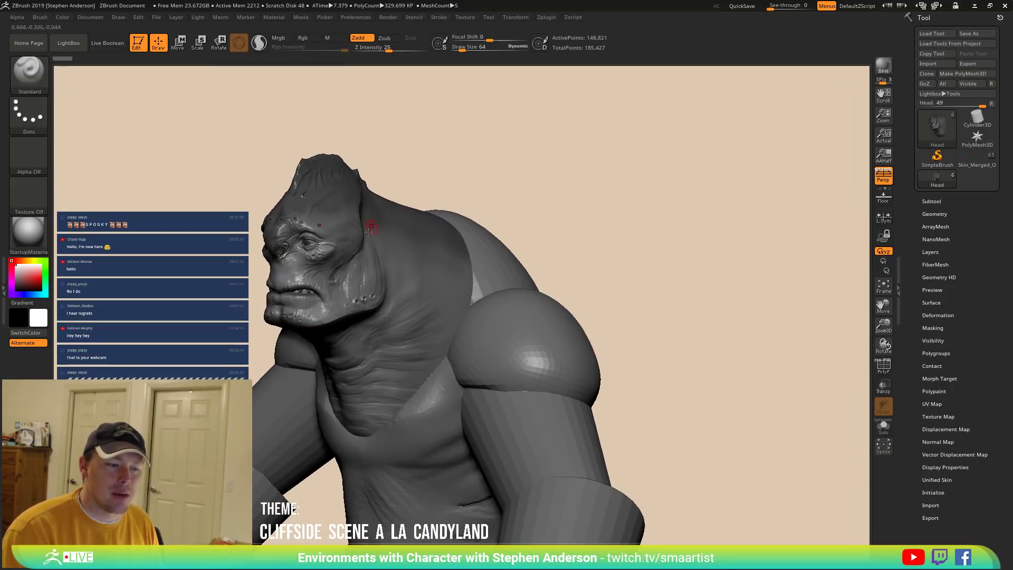
right_click_drag(419, 290, 449, 274)
Switch back to the Candyland scene tool and compare its composition with progress_20_01.psd in Photoshop, returning to ZBrush.
left_click(970, 162)
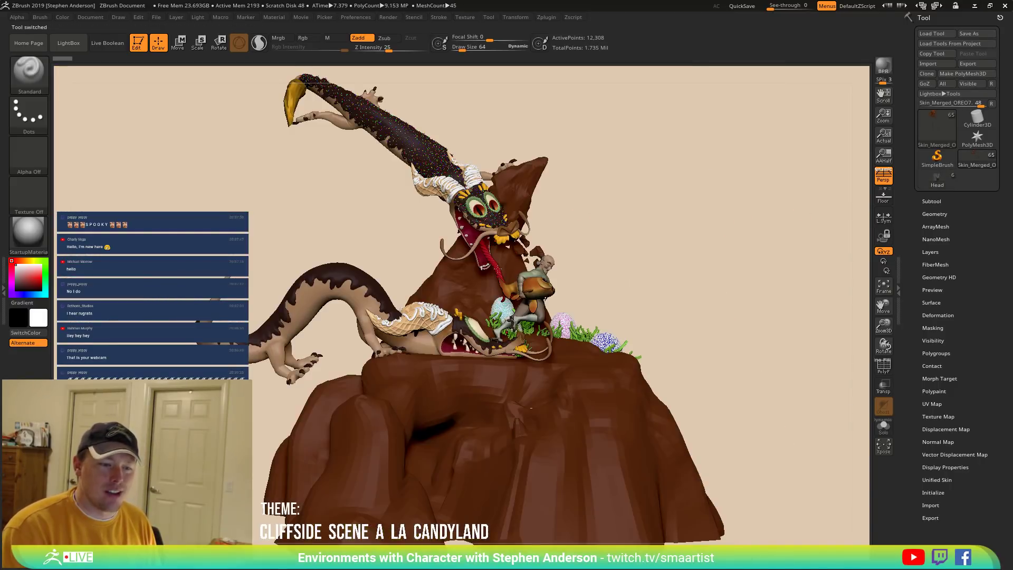
mouse_move(474, 281)
right_mouse_down()
mouse_move(463, 267)
mouse_move(473, 273)
right_mouse_up()
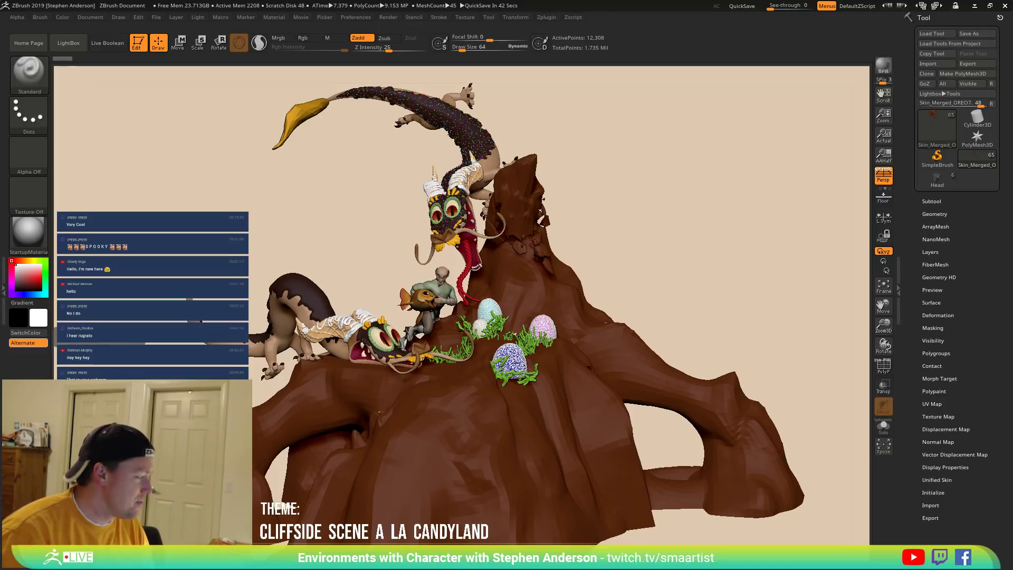
right_click_drag(424, 310, 459, 354)
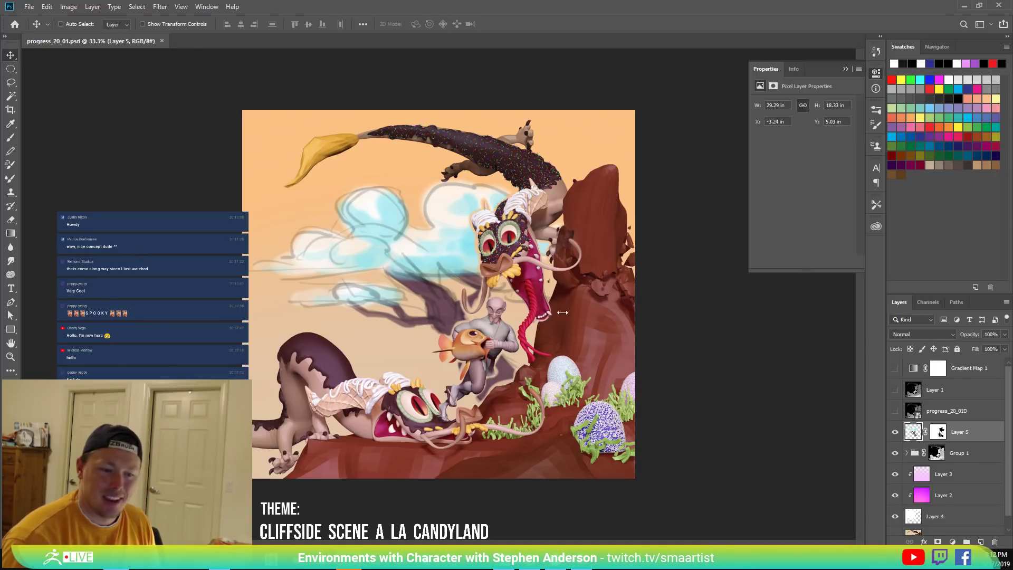
key("alt")
key("alt+Tab")
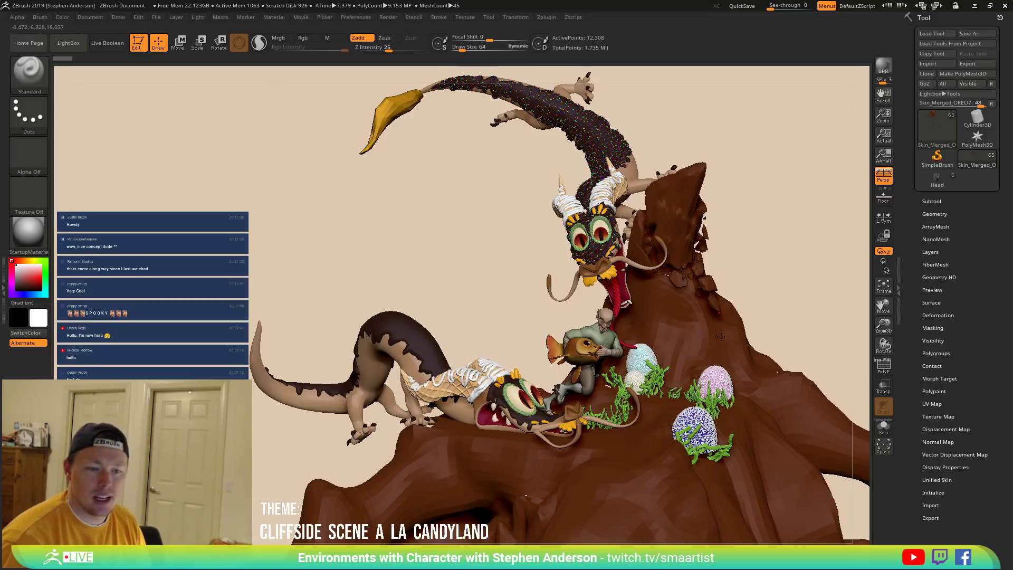
Open the Subtool list, expand the second Tree_01 folder and make it visible in the scene.
left_click(943, 200)
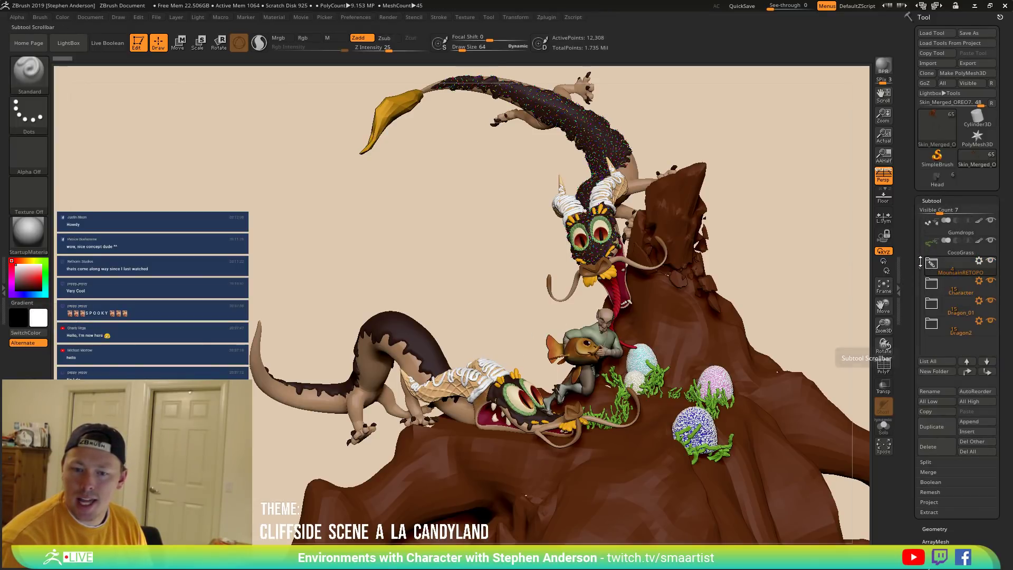
left_click_drag(920, 270, 916, 207)
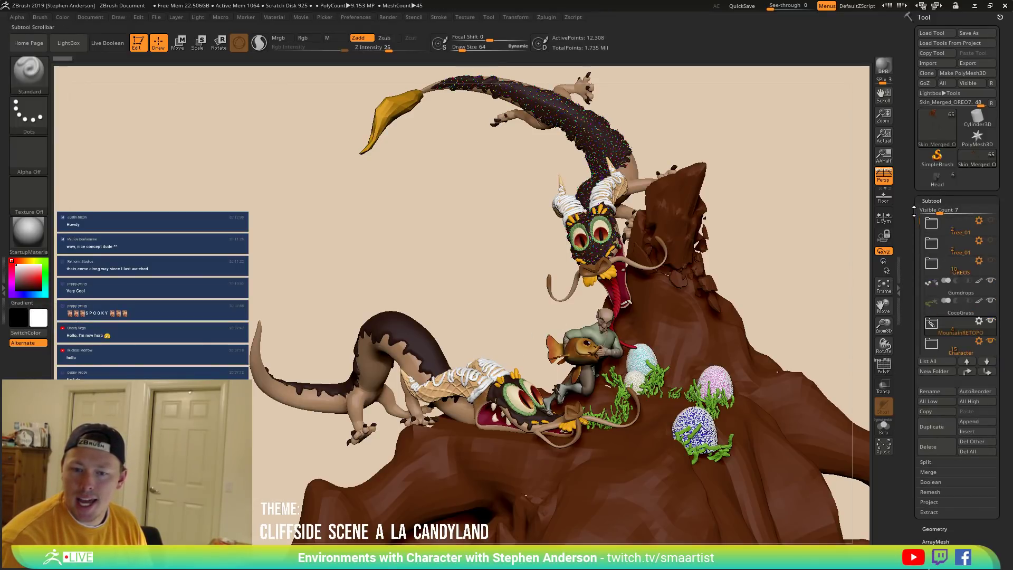
left_click(932, 245)
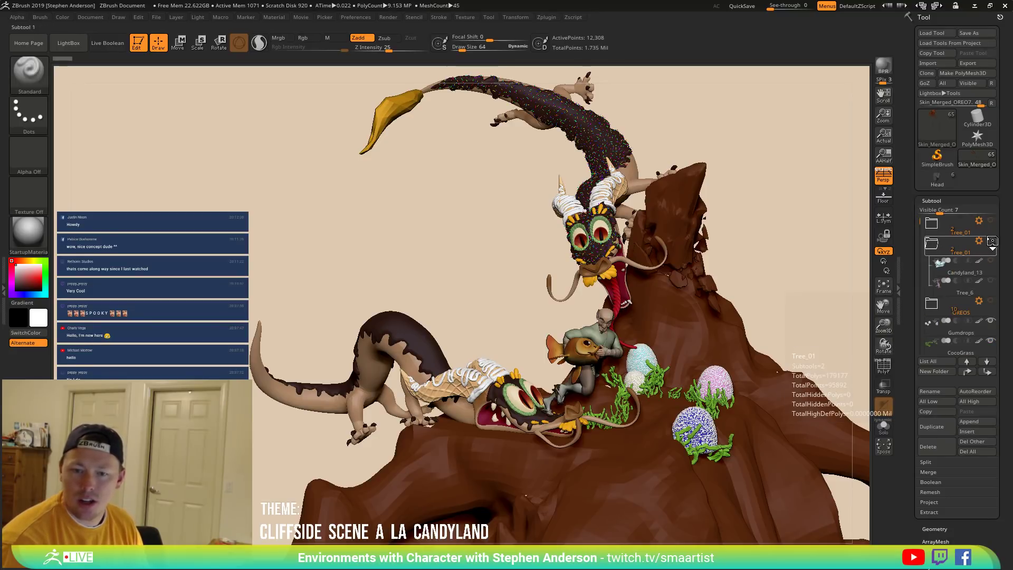
left_click(991, 241)
right_click_drag(715, 316, 837, 282)
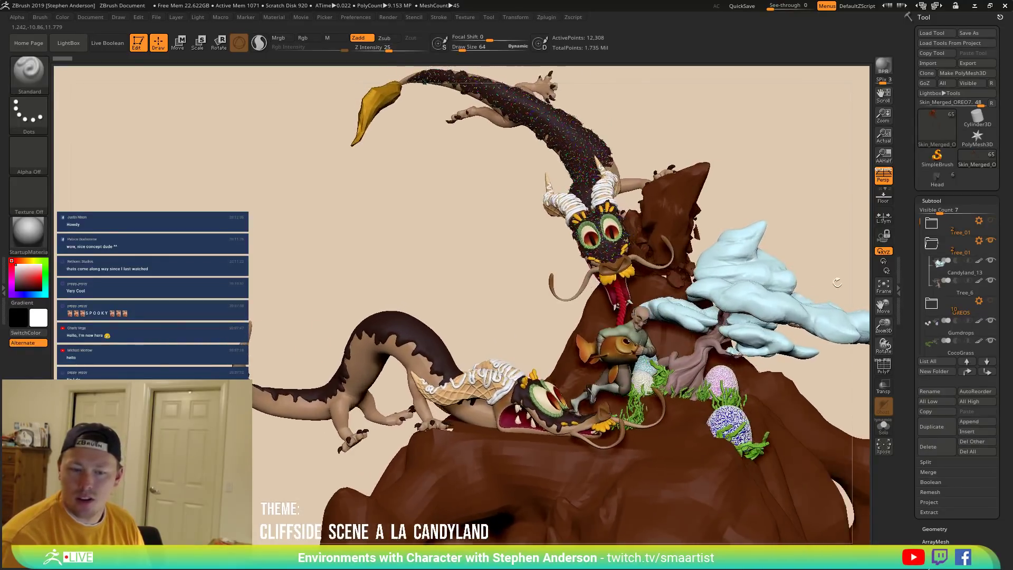
Compare the two Tree_01 folders by swapping their visibility, ending with the second one shown.
left_click(992, 242)
left_click(990, 221)
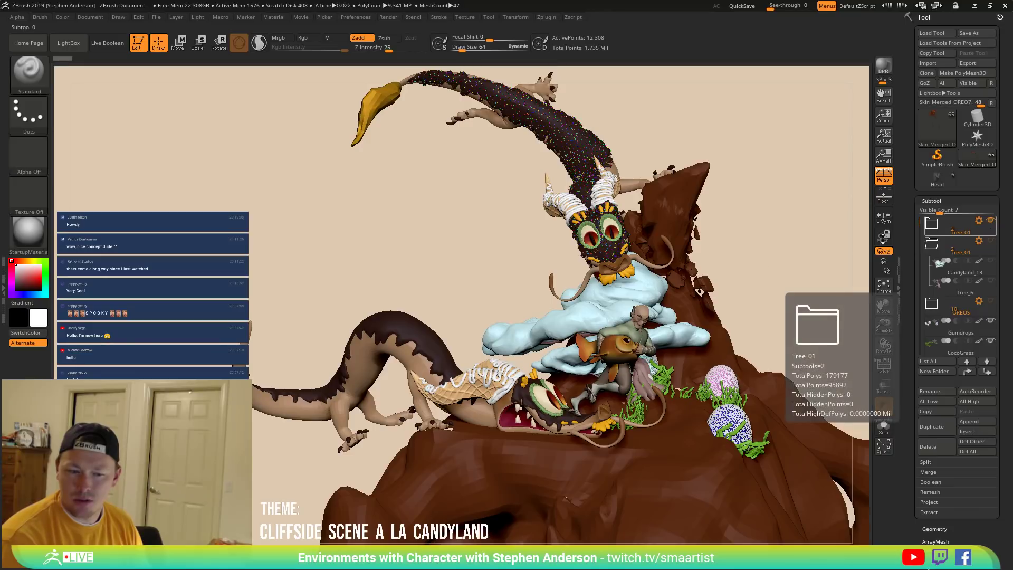
right_click_drag(711, 294, 651, 296)
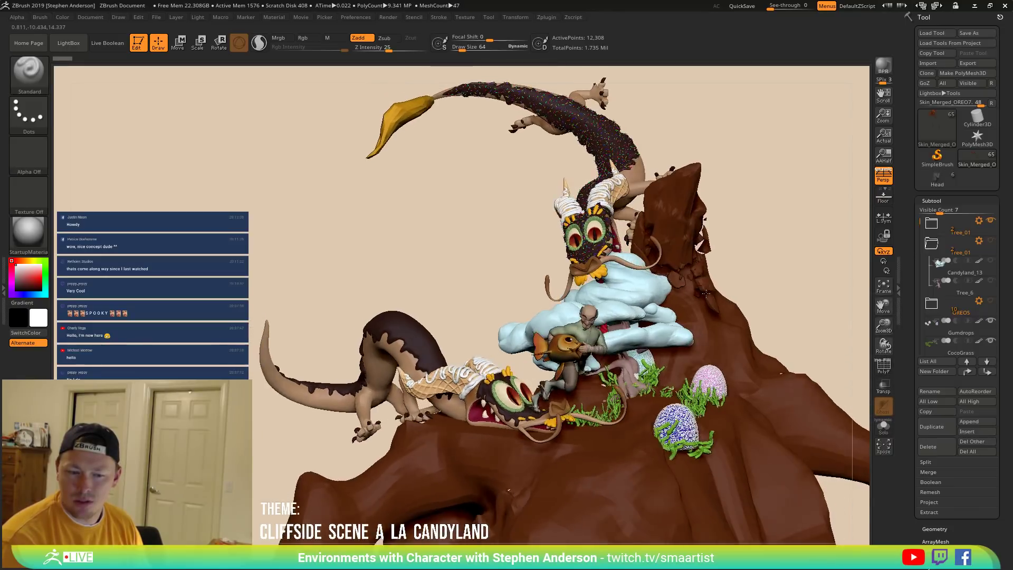
left_click(990, 221)
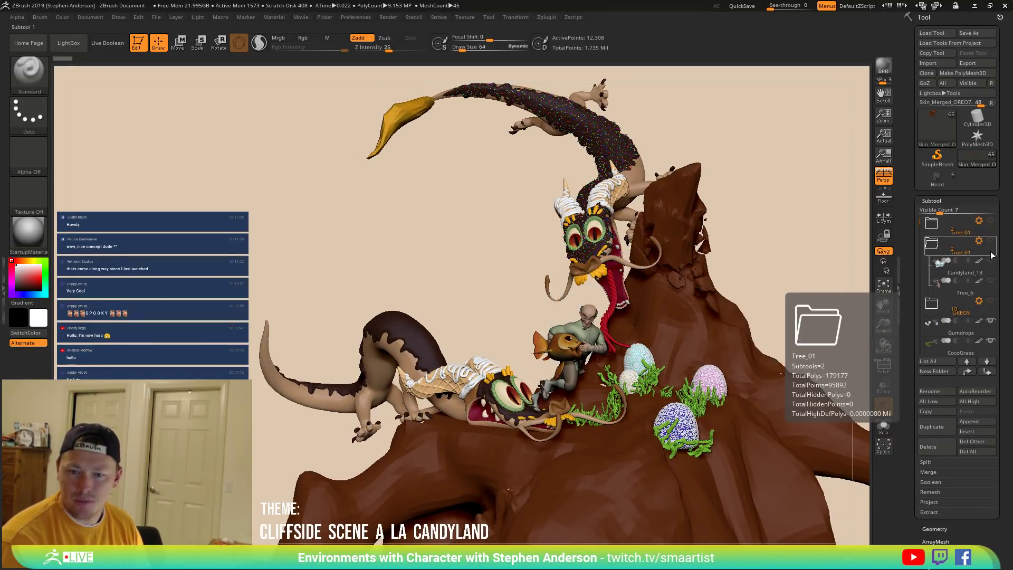
left_click(991, 242)
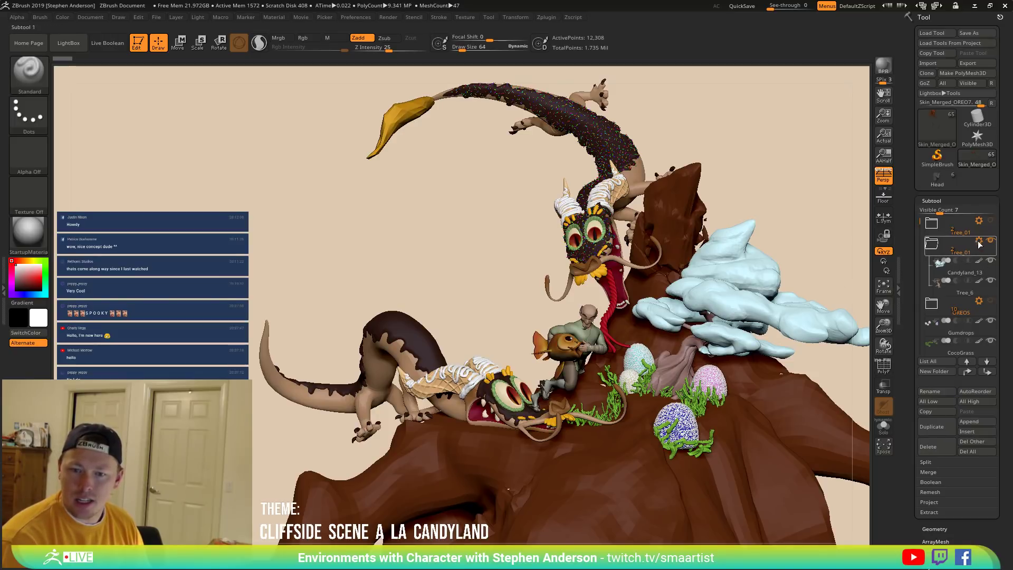
Apply Transpose Set to the second Tree_01 folder, place the gizmo on the tree and move it behind the dragon heads.
left_click(980, 241)
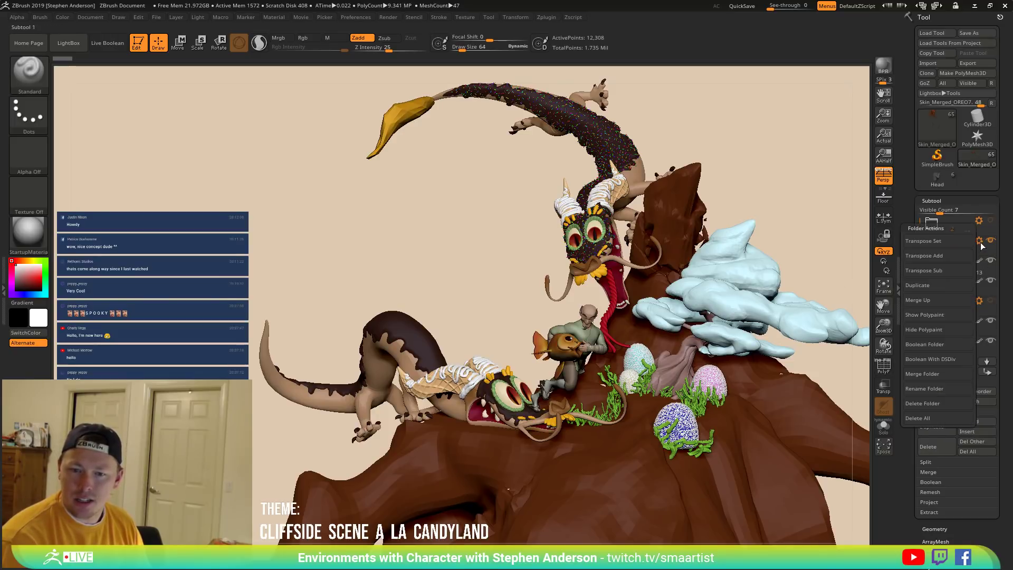
left_click(945, 241)
left_click_drag(709, 222, 733, 378)
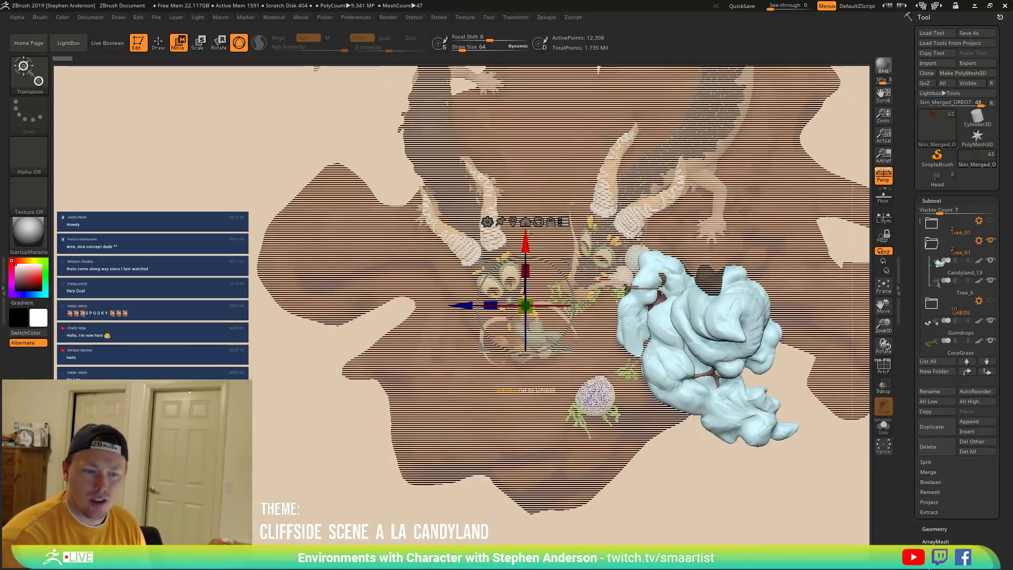
left_click(706, 313)
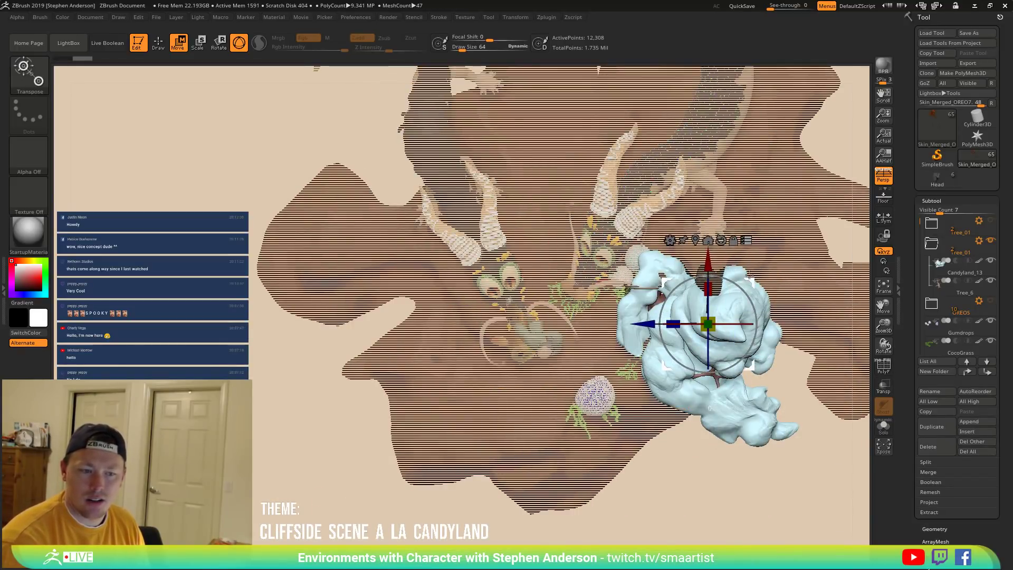
left_click_drag(705, 315, 550, 209)
left_click_drag(581, 145, 566, 134)
Adjust the tree's position and rotation with the gizmo so its foliage sits behind the character, and return to Draw mode.
left_click_drag(738, 380, 747, 214)
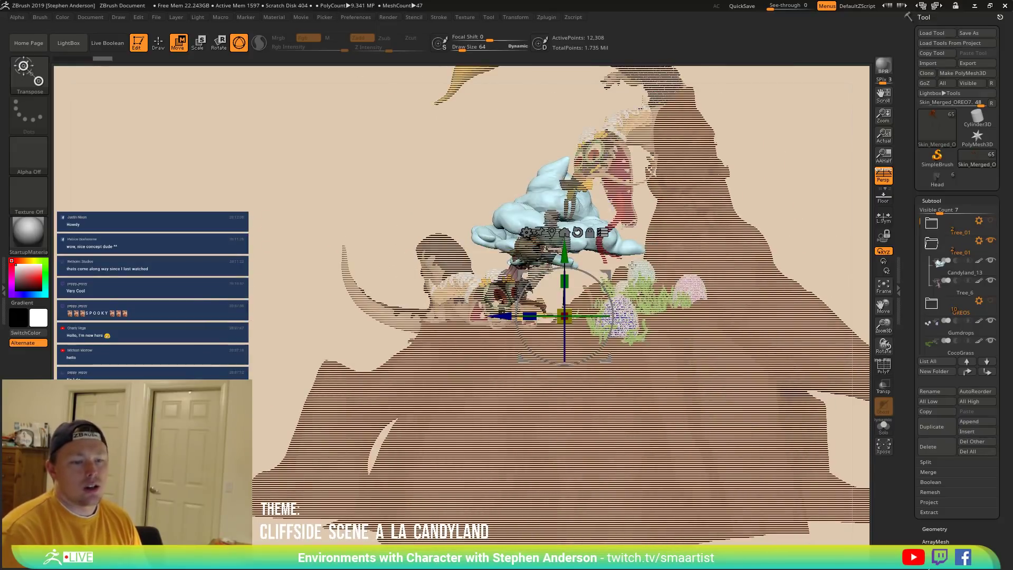
left_click_drag(547, 316, 762, 296)
left_click_drag(622, 237, 689, 208)
left_click_drag(740, 233, 686, 323)
left_click_drag(663, 368, 612, 490, "alt")
left_click_drag(603, 256, 599, 202)
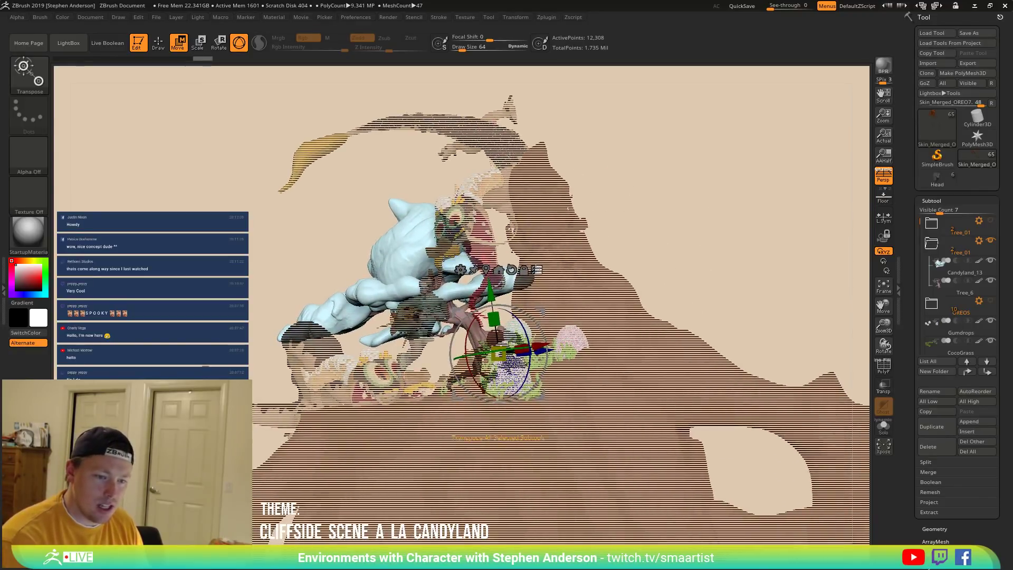
key("q")
Compare the tree placement in the scene with the progress_20_01.psd image in Photoshop, returning to ZBrush.
left_click_drag(660, 241, 549, 302)
right_click_drag(475, 298, 548, 300)
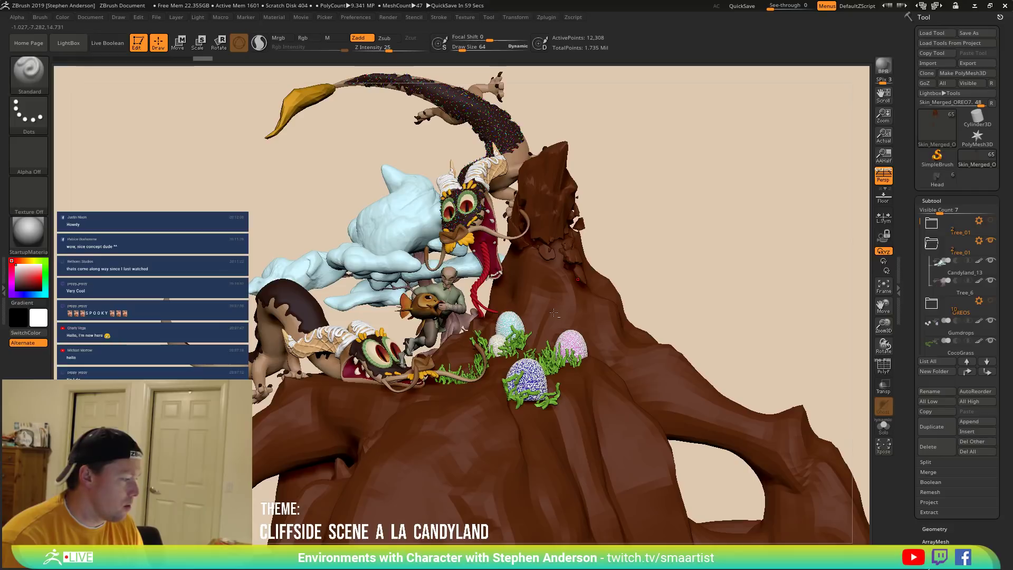
key("alt+Tab")
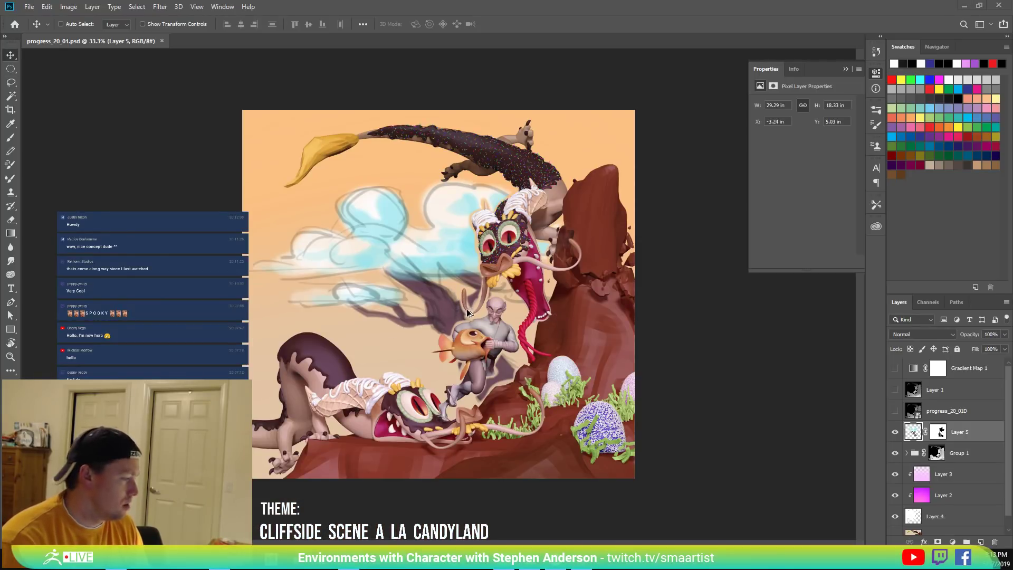
key("alt+Tab")
Examine the tree's placement behind the dragon heads and character from several viewing angles.
mouse_move(519, 280)
right_mouse_down()
mouse_move(538, 316)
mouse_move(515, 285)
mouse_move(527, 303)
right_mouse_up()
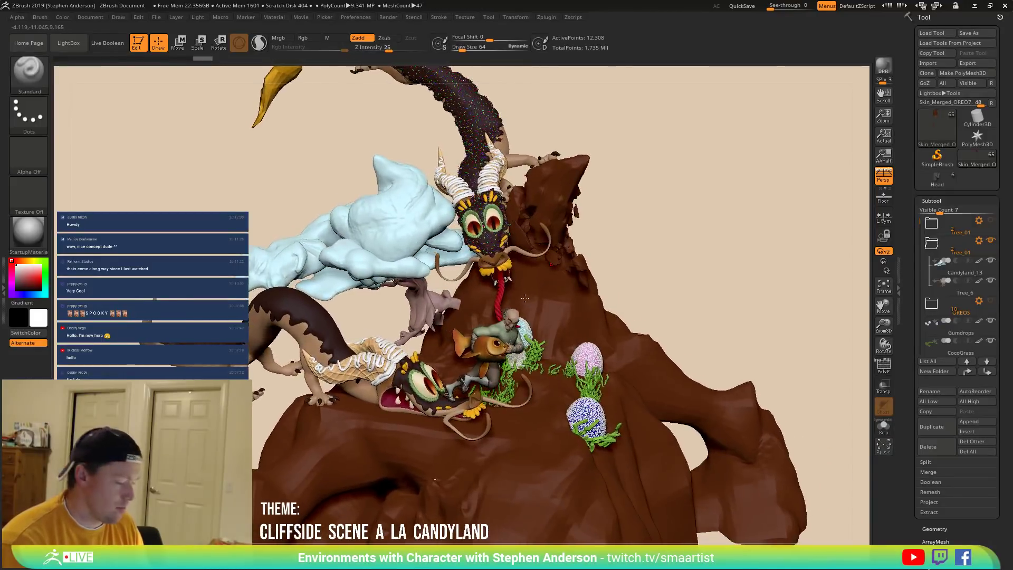
key("w")
left_click_drag(432, 313, 433, 313)
mouse_move(432, 313)
right_mouse_down()
mouse_move(521, 270)
mouse_move(481, 305)
mouse_move(474, 270)
mouse_move(569, 244)
mouse_move(559, 188)
mouse_move(518, 210)
mouse_move(575, 232)
right_mouse_up()
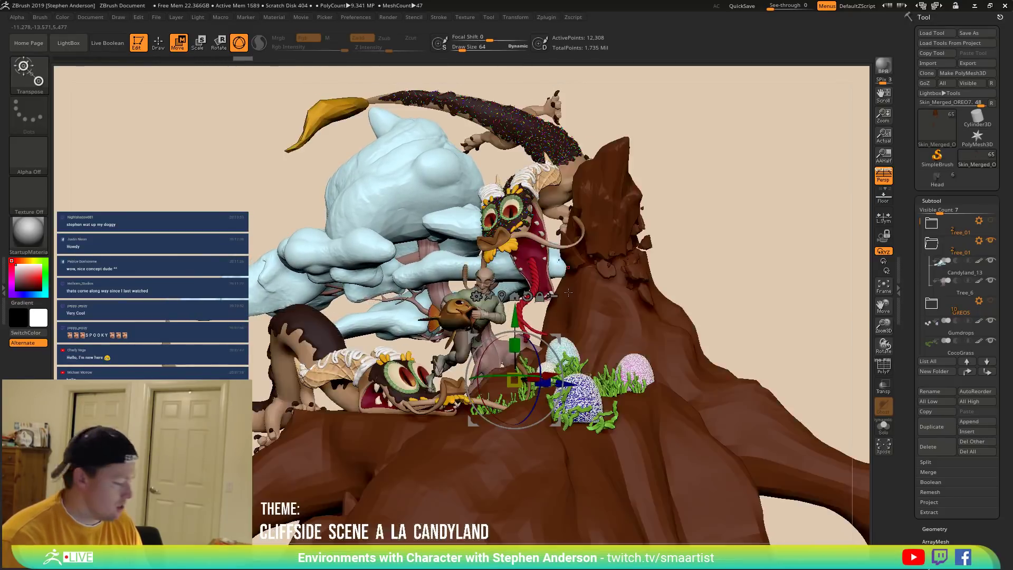
key("q")
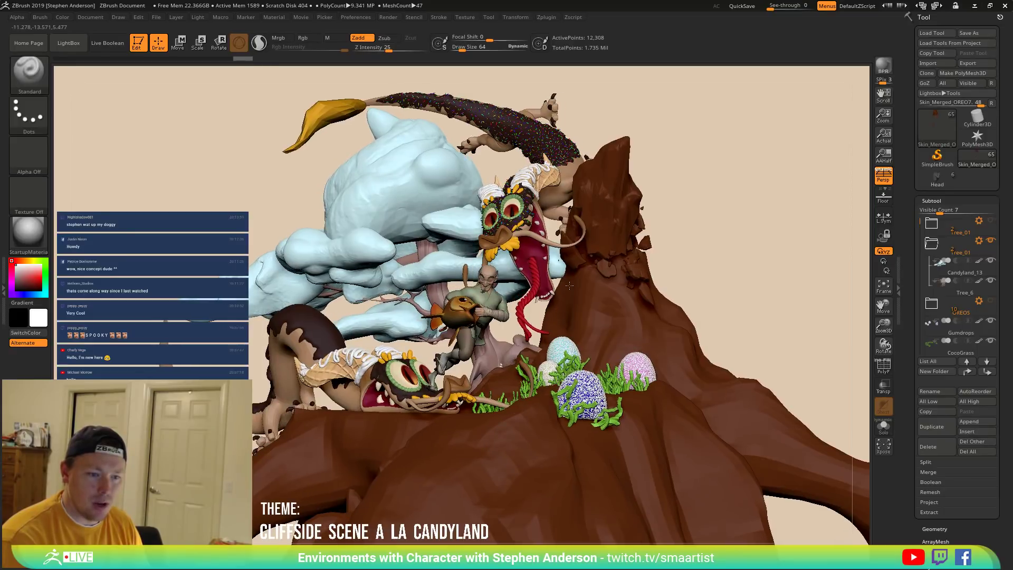
right_click_drag(569, 286, 569, 285)
right_click_drag(493, 264, 473, 259)
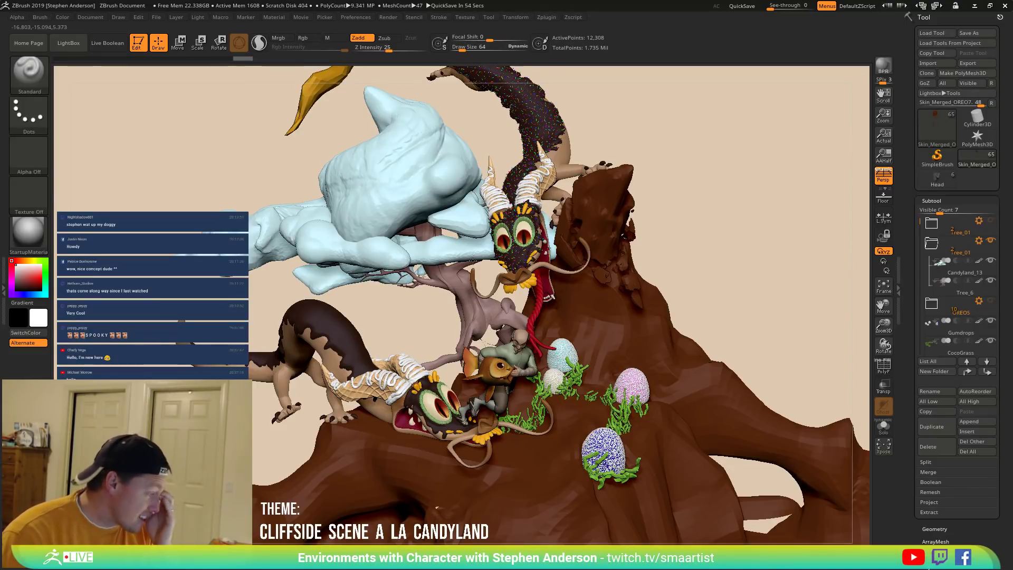
right_click_drag(429, 296, 453, 271)
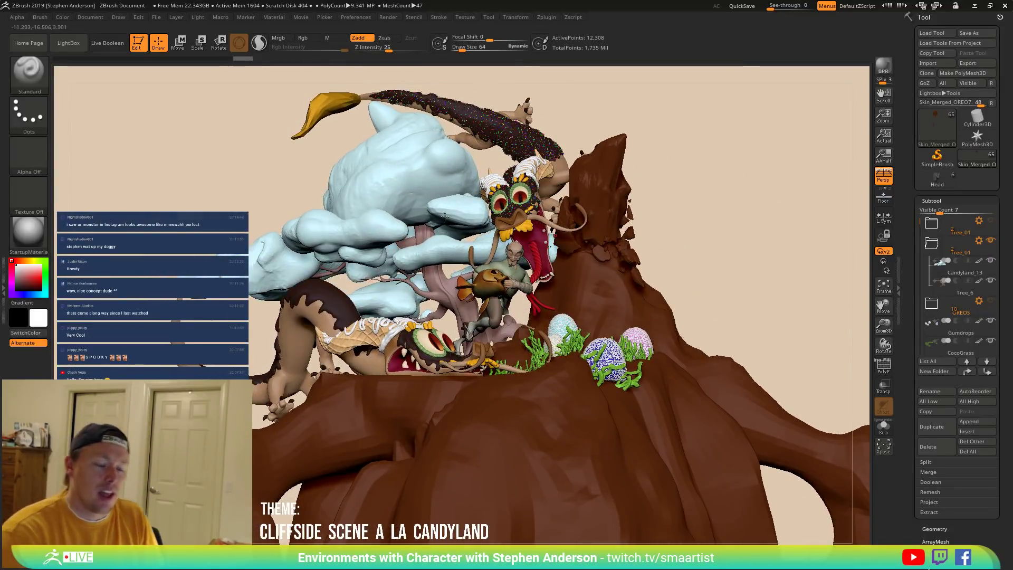
right_click_drag(454, 211, 416, 137)
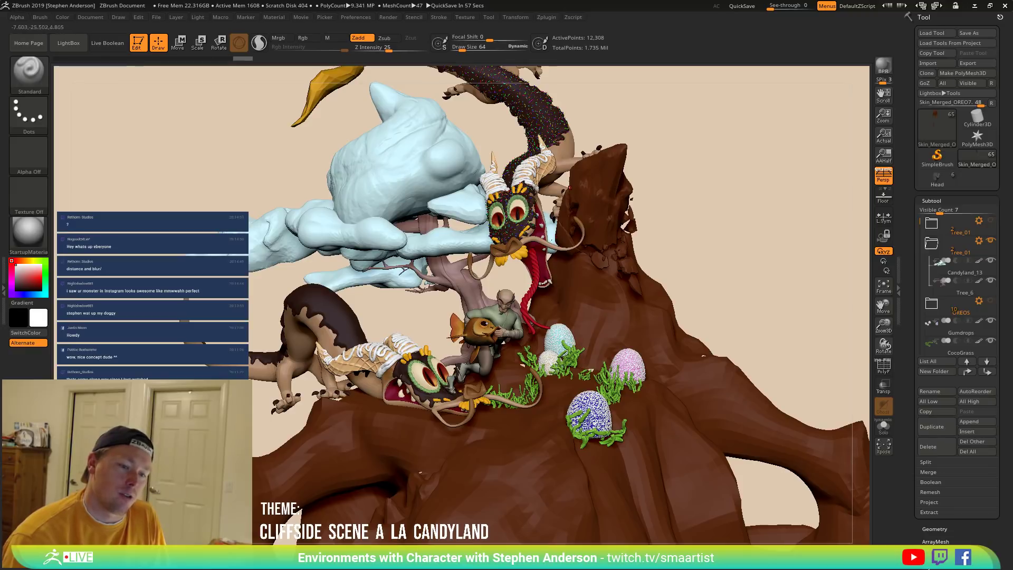
right_click_drag(486, 312, 497, 303)
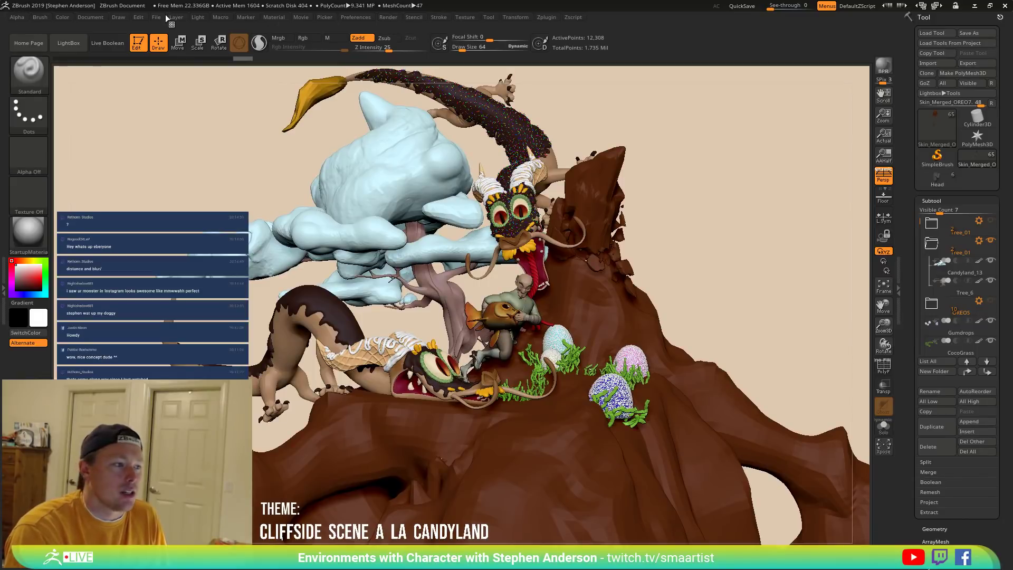
Show the timeline, load the Views7 camera track from the _CandyLand folder, and resize the document to fit the track.
left_click(301, 17)
left_click(329, 175)
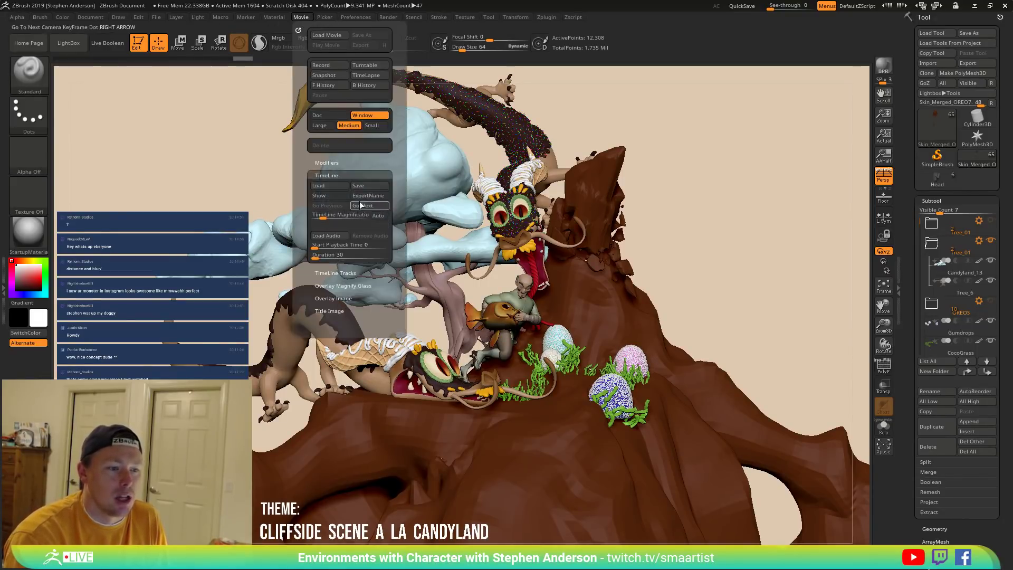
left_click(328, 195)
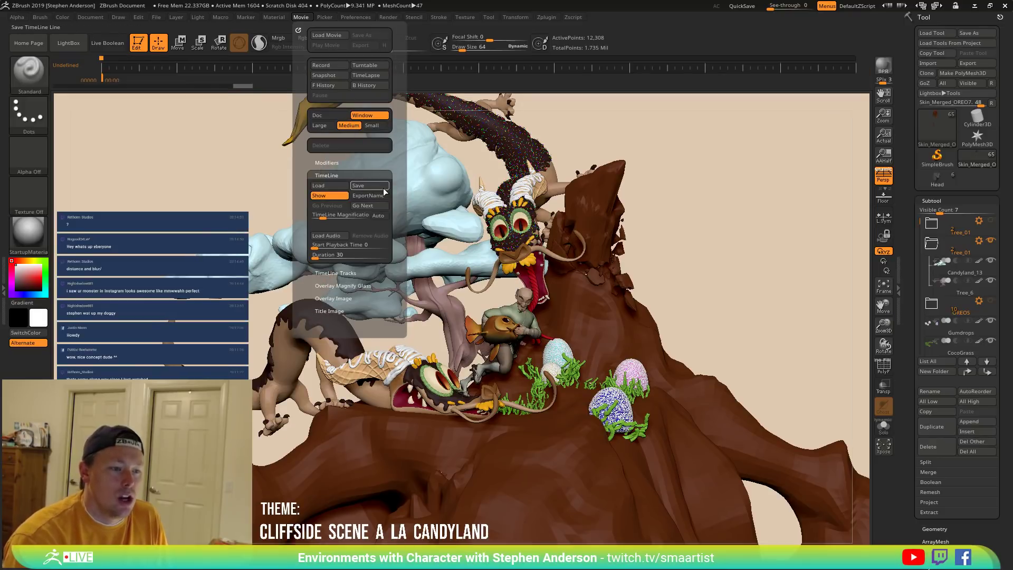
left_click(327, 185)
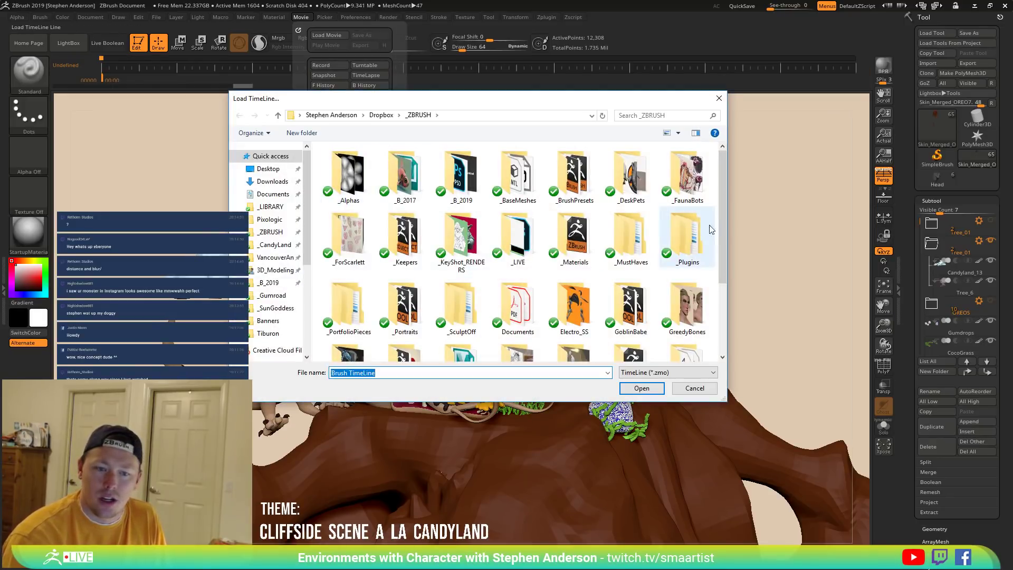
left_click(274, 244)
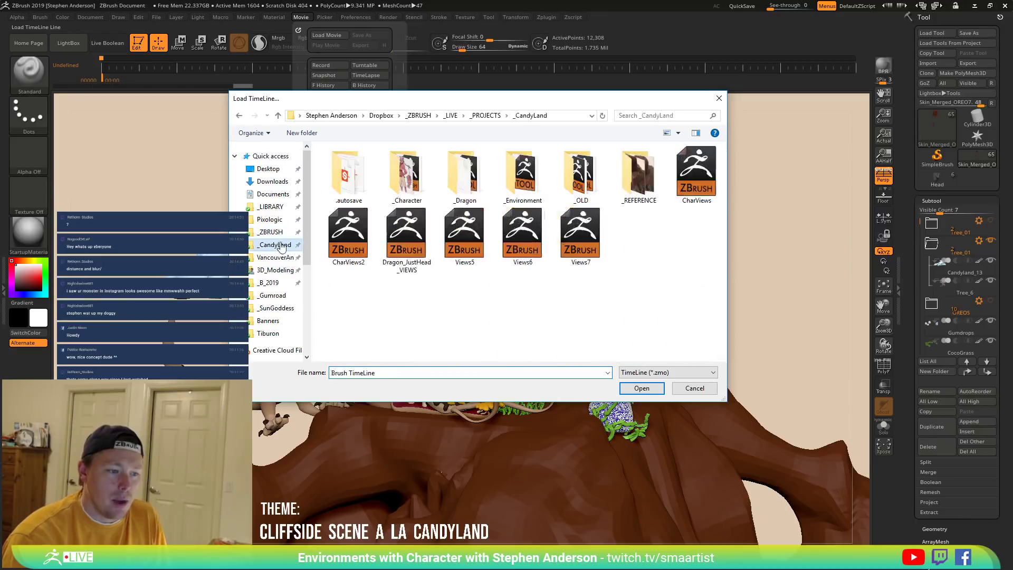
double_click(588, 243)
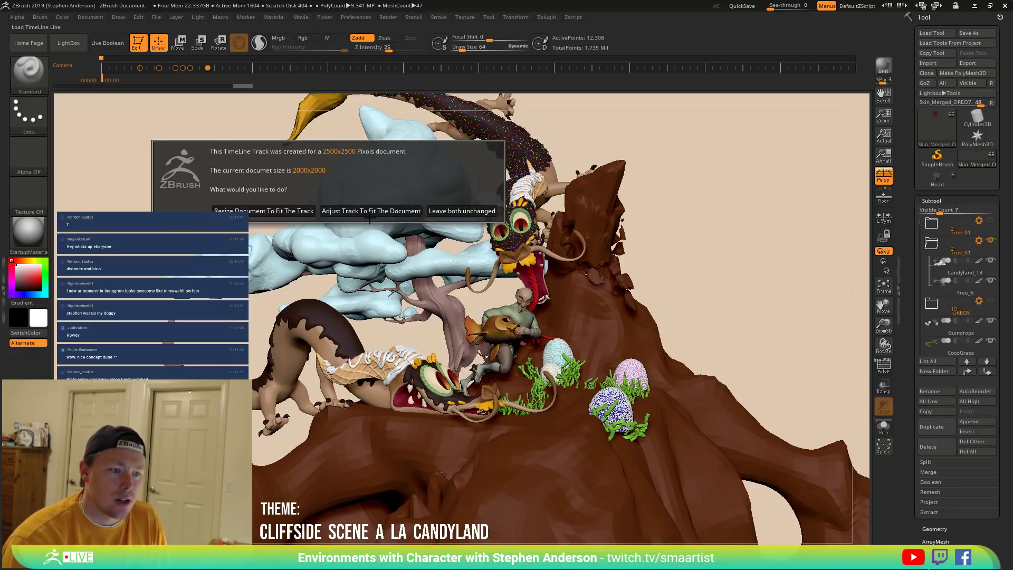
left_click(275, 211)
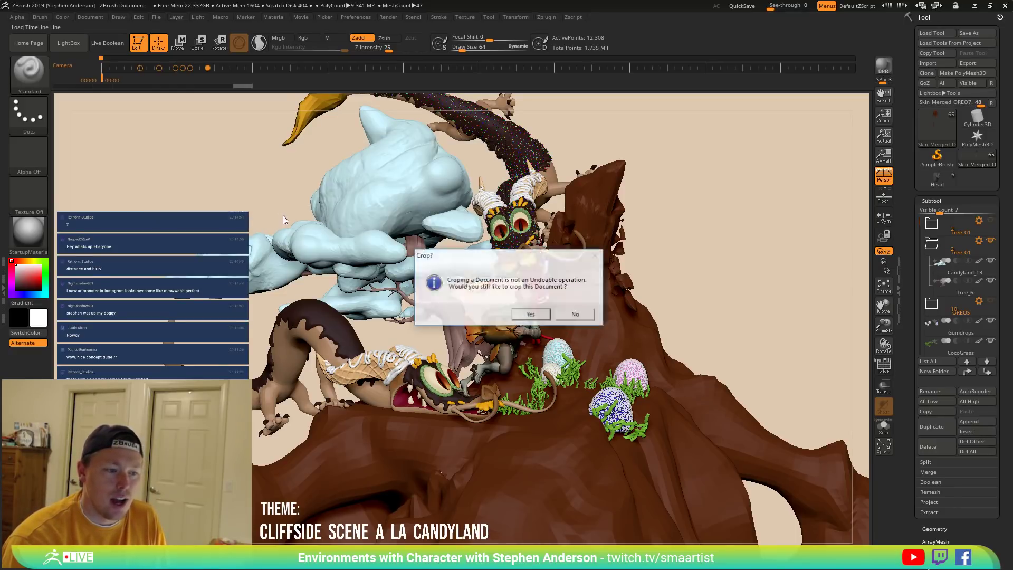
left_click(531, 314)
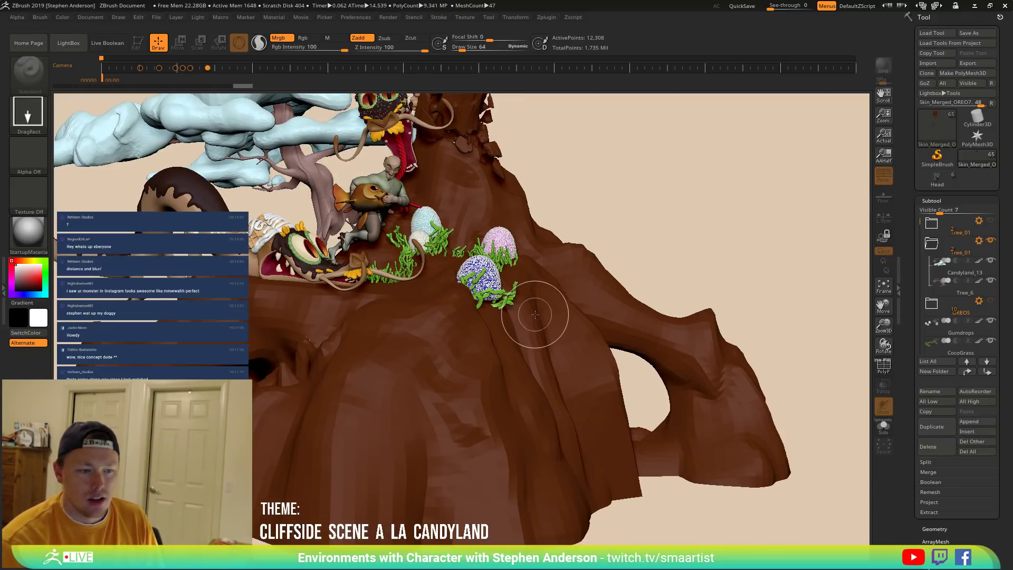
Clear the canvas, redraw the scene in Edit mode and show the first camera keyframe with the whole document in view.
key("ctrl+n")
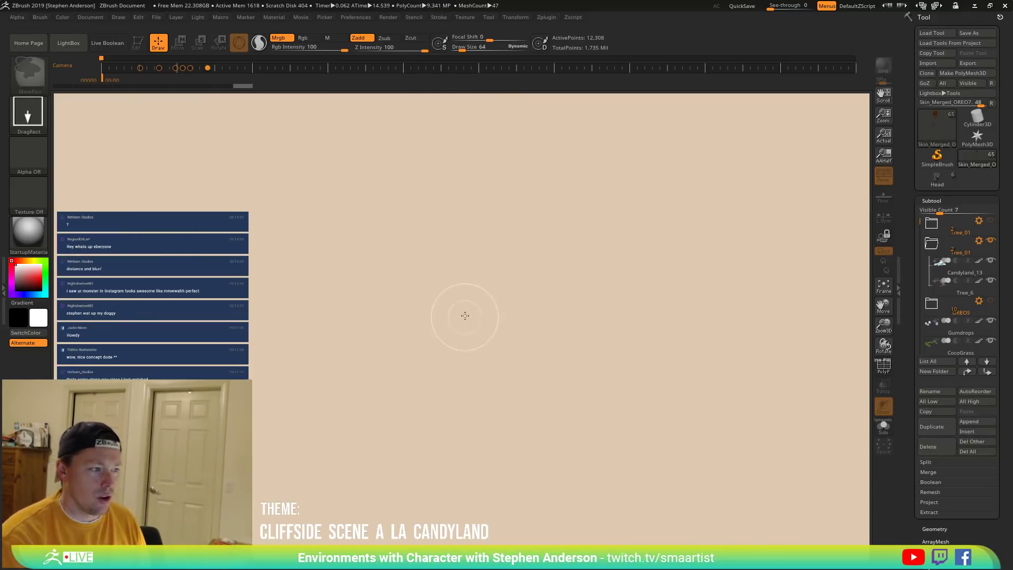
mouse_move(439, 276)
left_mouse_down()
mouse_move(449, 319)
mouse_move(468, 319)
left_mouse_up()
key("t")
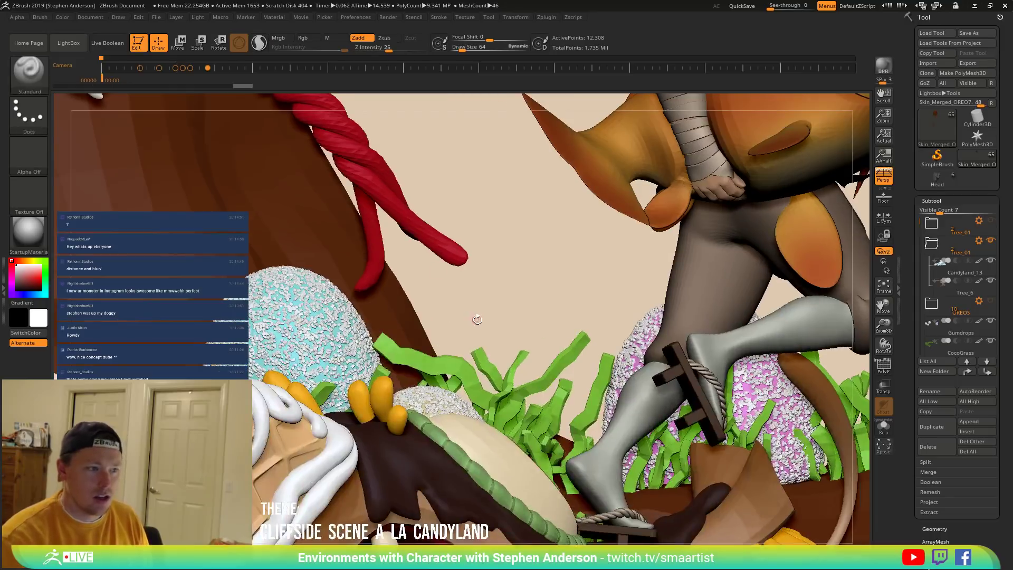
key("f")
mouse_move(535, 286)
left_mouse_down()
mouse_move(530, 272)
mouse_move(547, 272)
left_mouse_up()
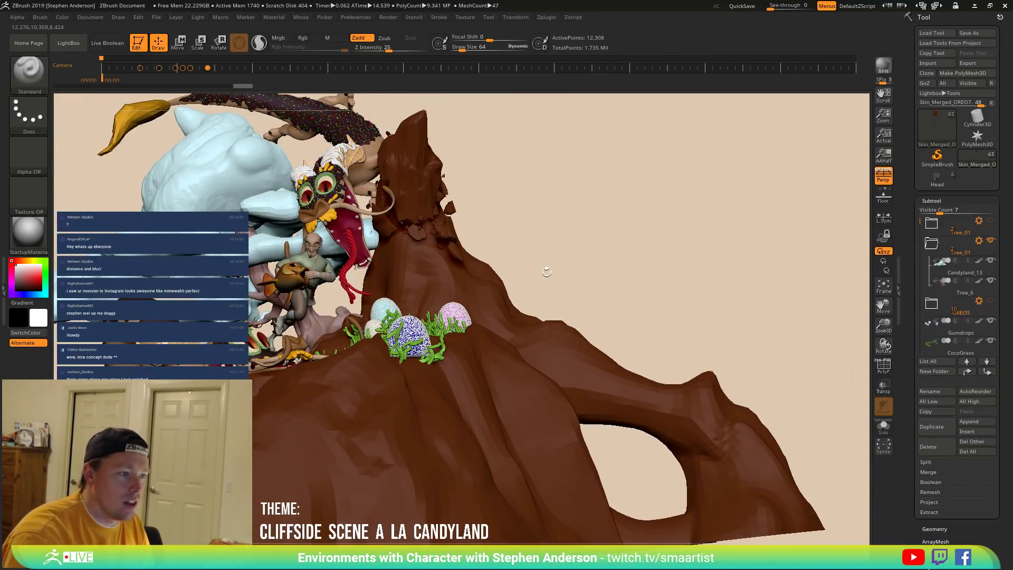
key("Right")
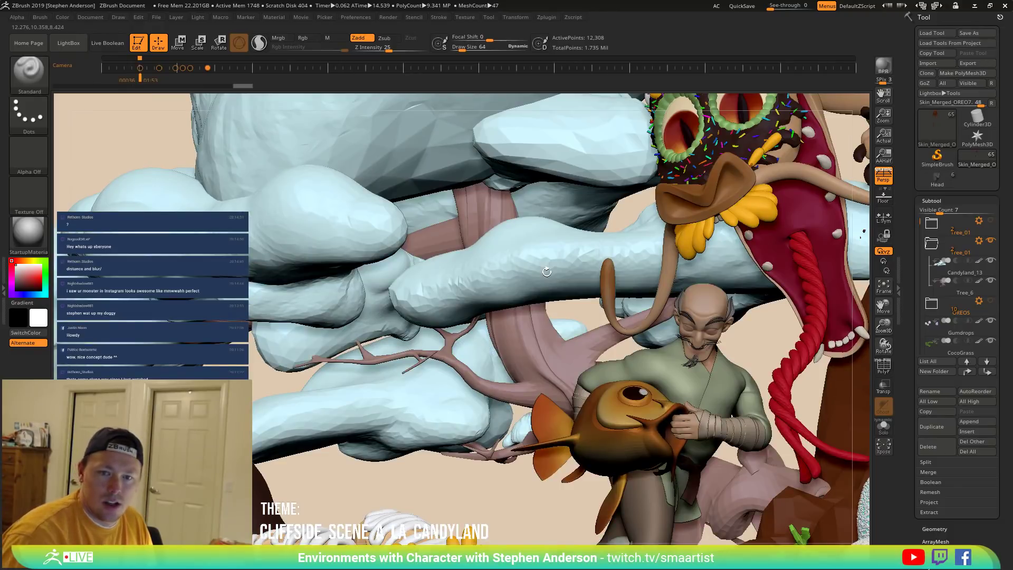
left_click_drag(884, 115, 846, 79)
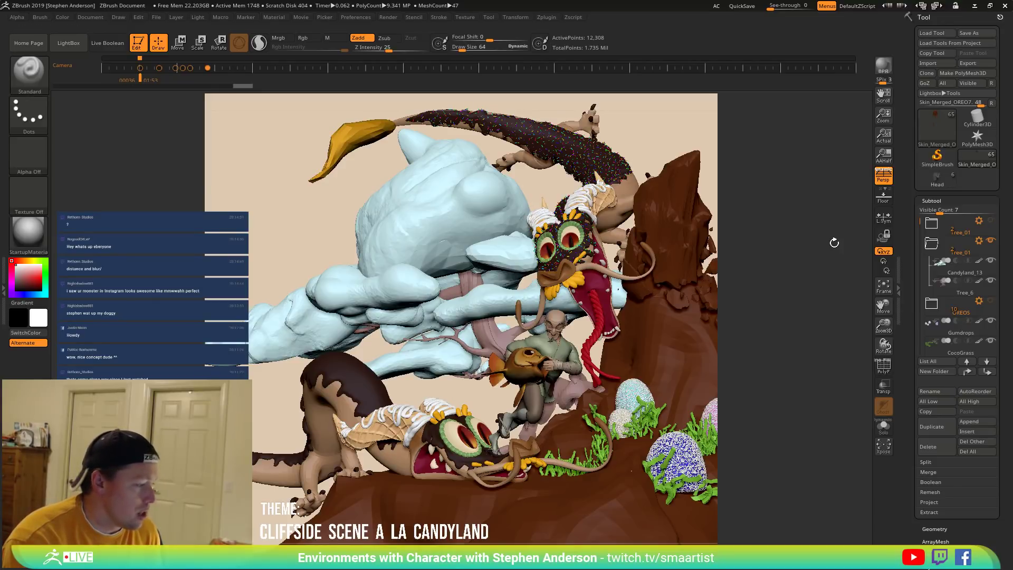
Compare the framed scene with the progress_20_01.psd concept fitted on screen in Photoshop, ending back in ZBrush.
key("alt+Tab")
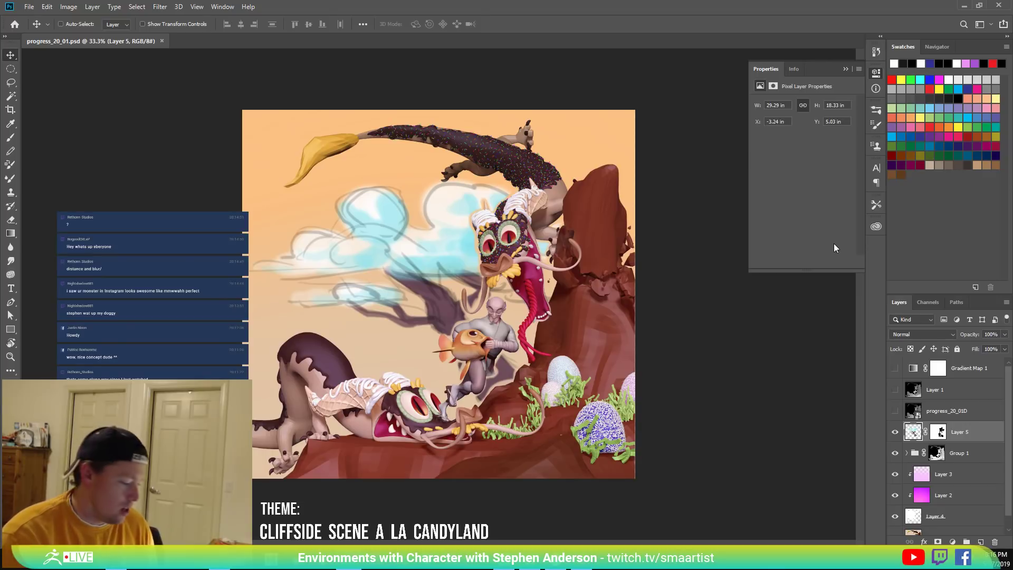
key("ctrl+0")
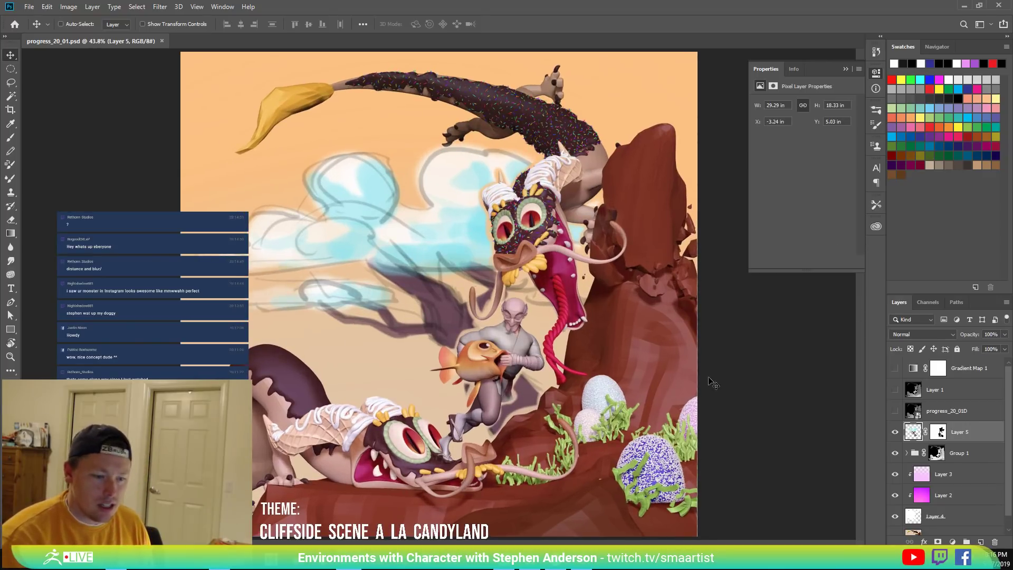
key("alt+Tab")
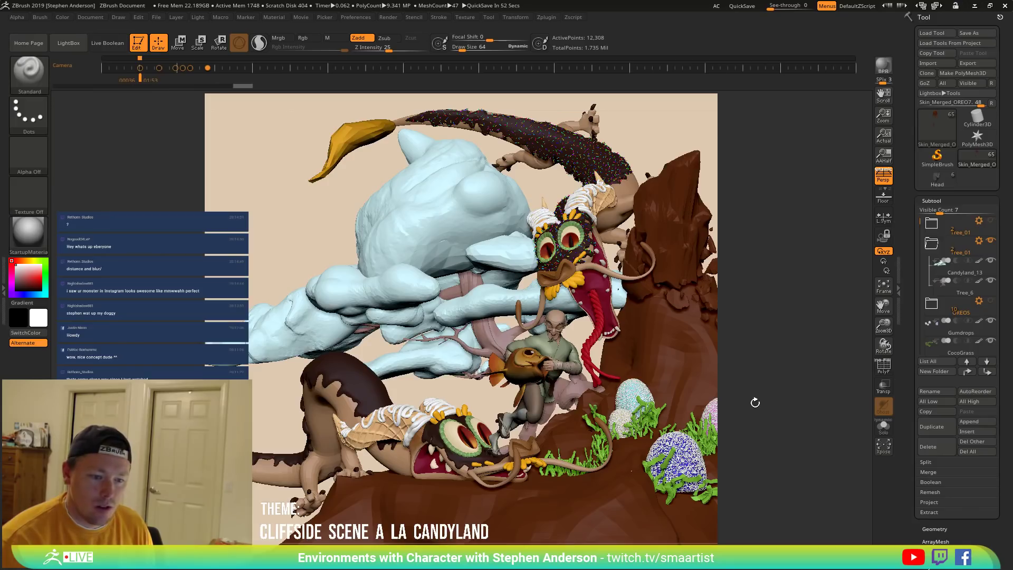
key("alt+Tab")
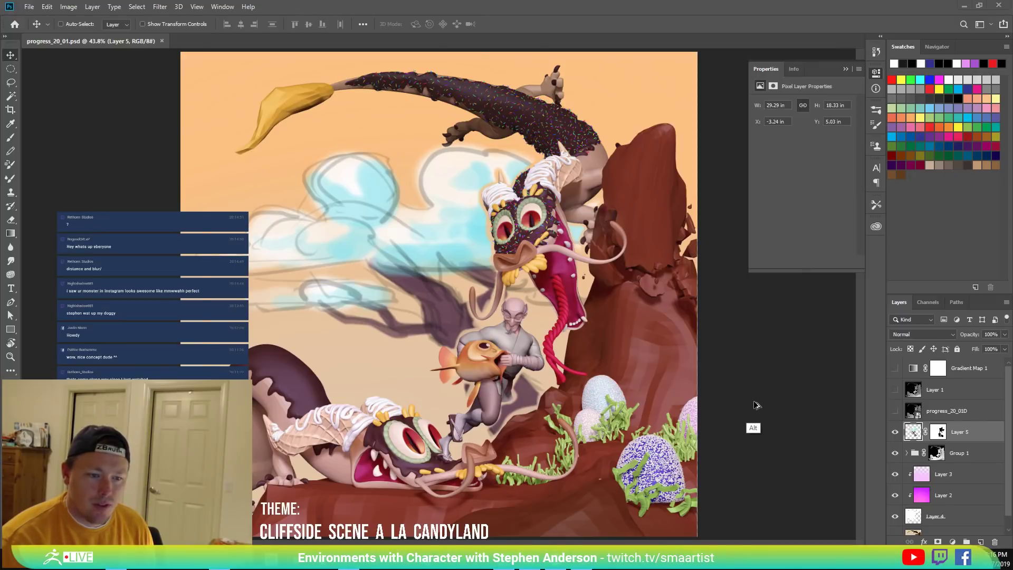
key("alt+Tab")
key("alt+Tab")
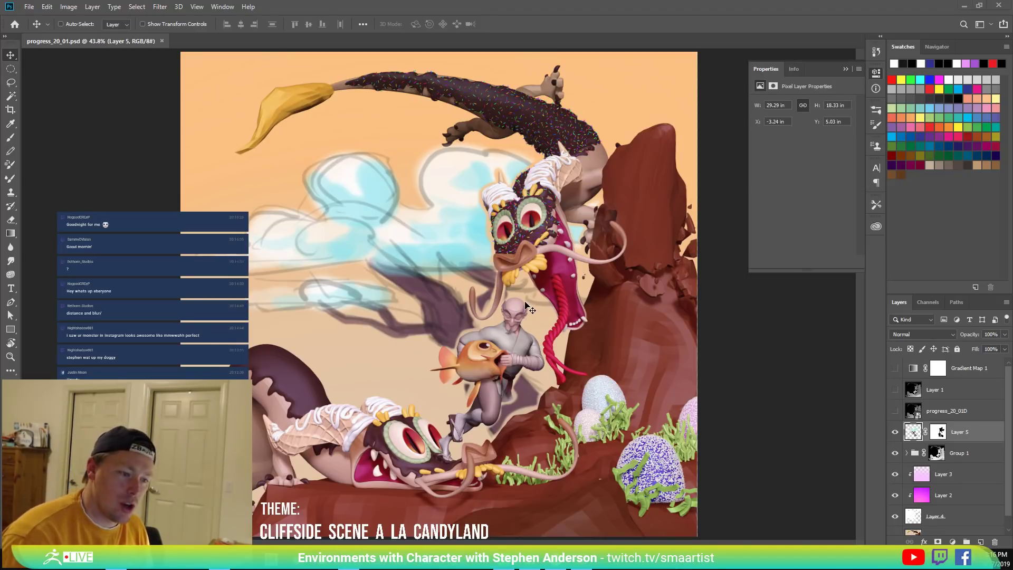
key("alt+Tab")
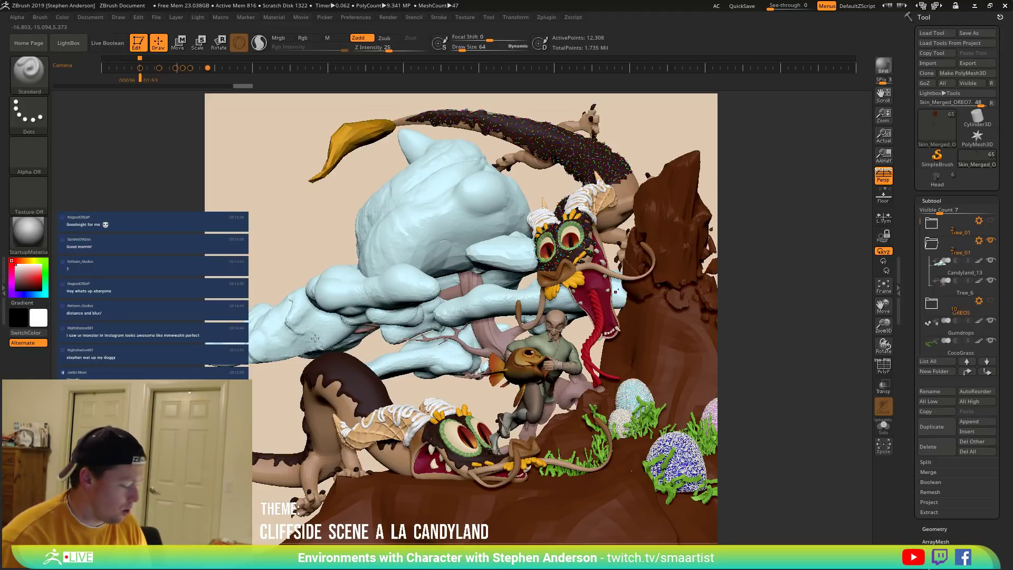
Choose the Move brush and set its draw size to 5000.
key("b")
key("v")
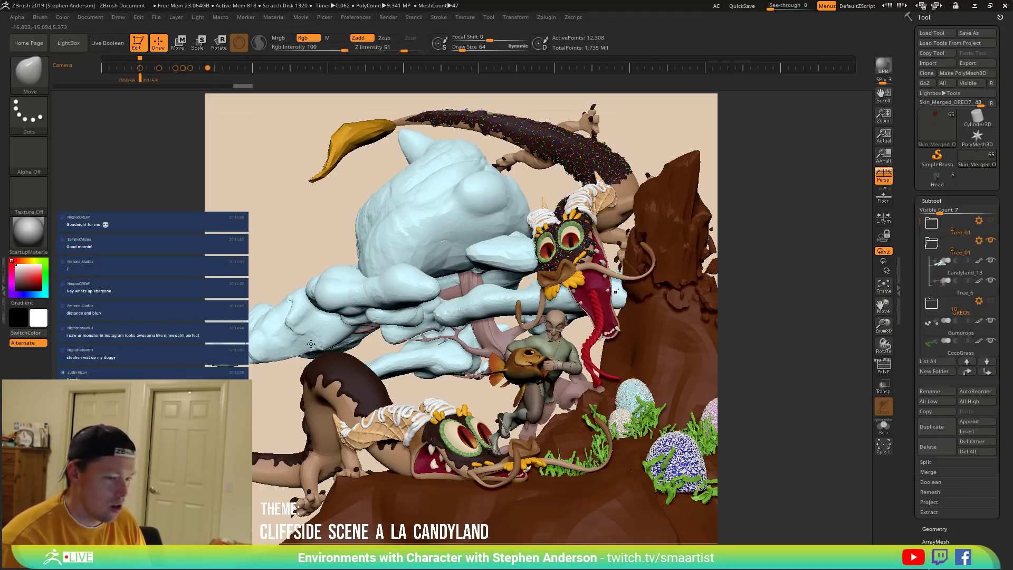
key("s")
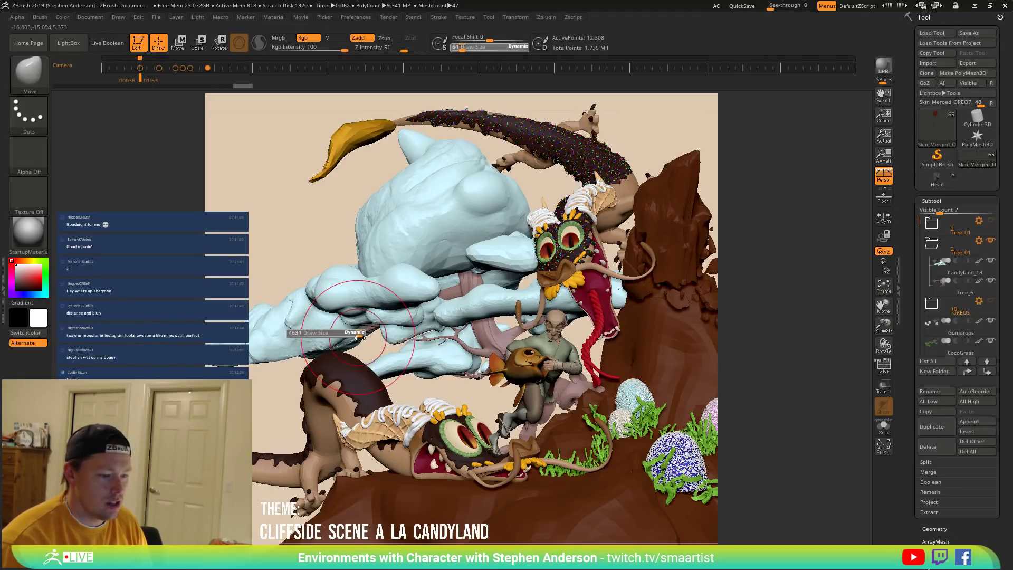
left_click_drag(365, 338, 367, 338)
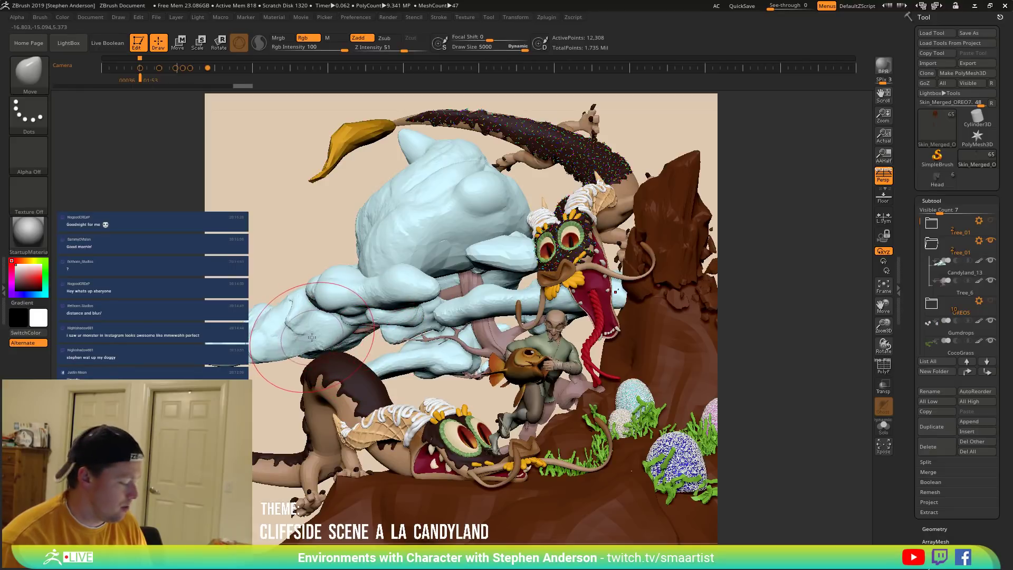
Activate the Candyland_13 foliage with polygroups displayed and mask everything except the outer teal clump.
key("shift")
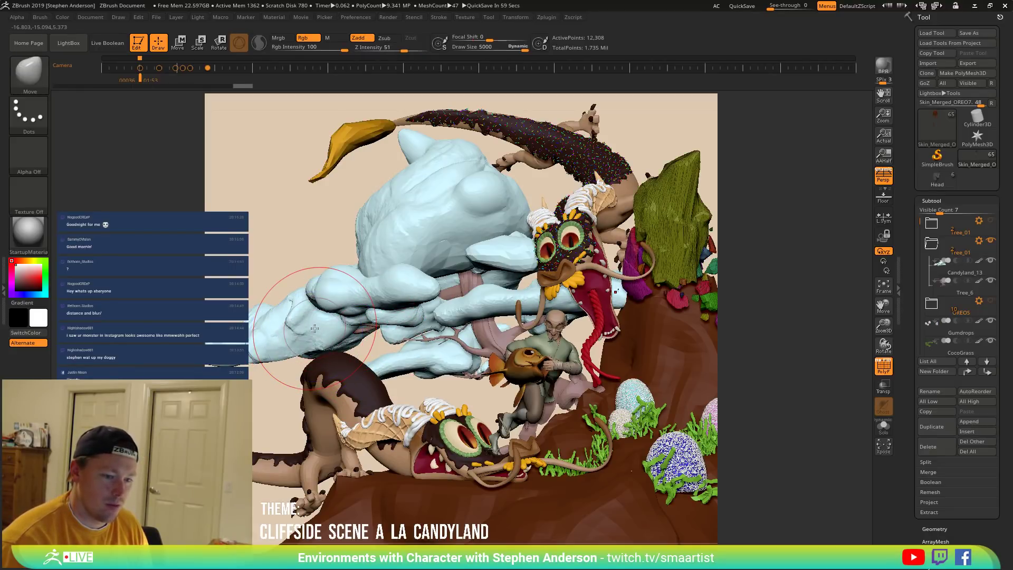
left_click(315, 330, "alt")
key("shift+f")
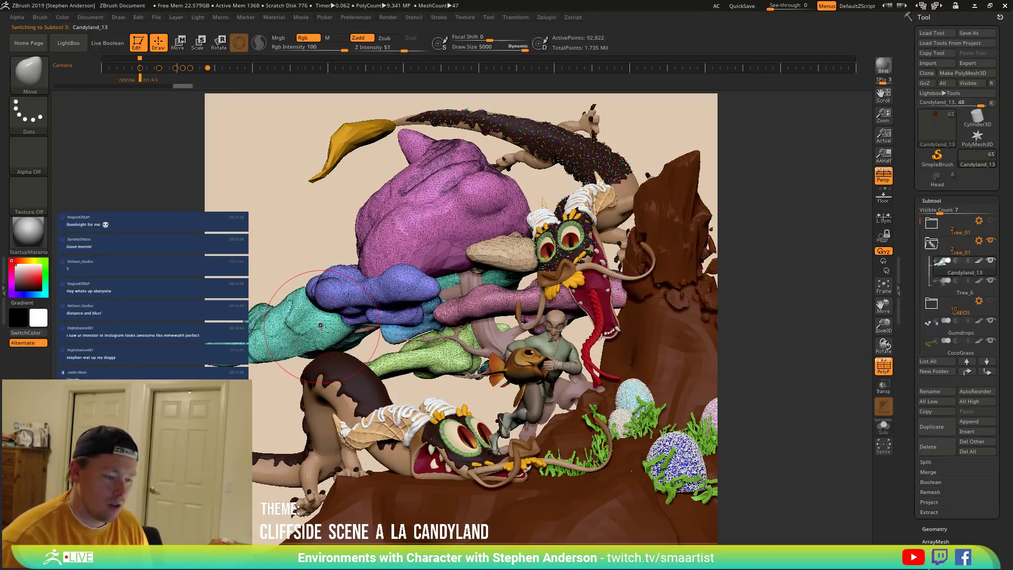
key("w")
left_click(310, 327, "ctrl")
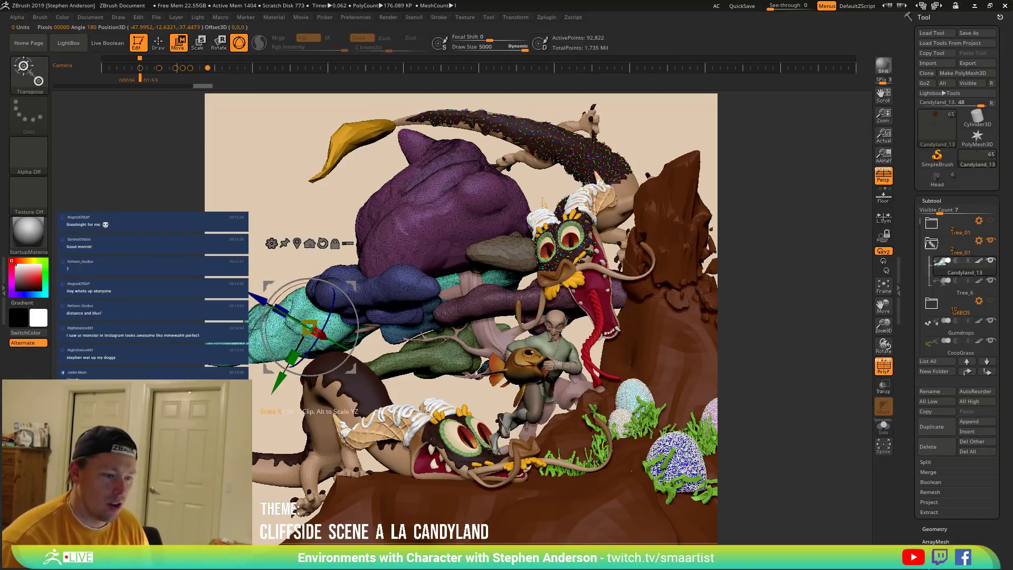
Move the unmasked teal foliage clump up and inward behind the neighbouring clumps, checking it against the second camera keyframe.
left_click_drag(353, 285, 410, 265, "alt")
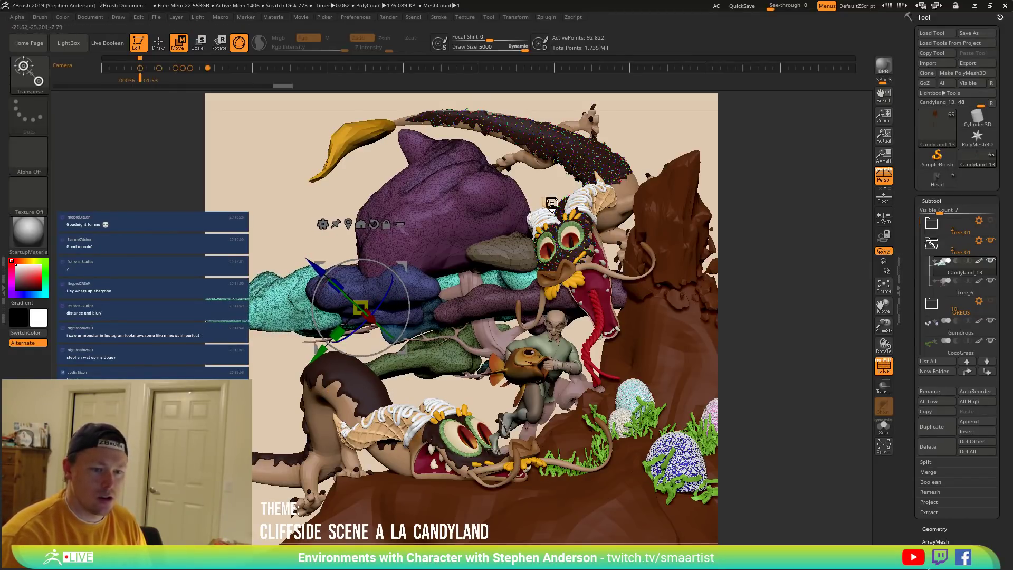
left_click_drag(565, 234, 566, 301)
left_click_drag(359, 310, 359, 304)
key("Right")
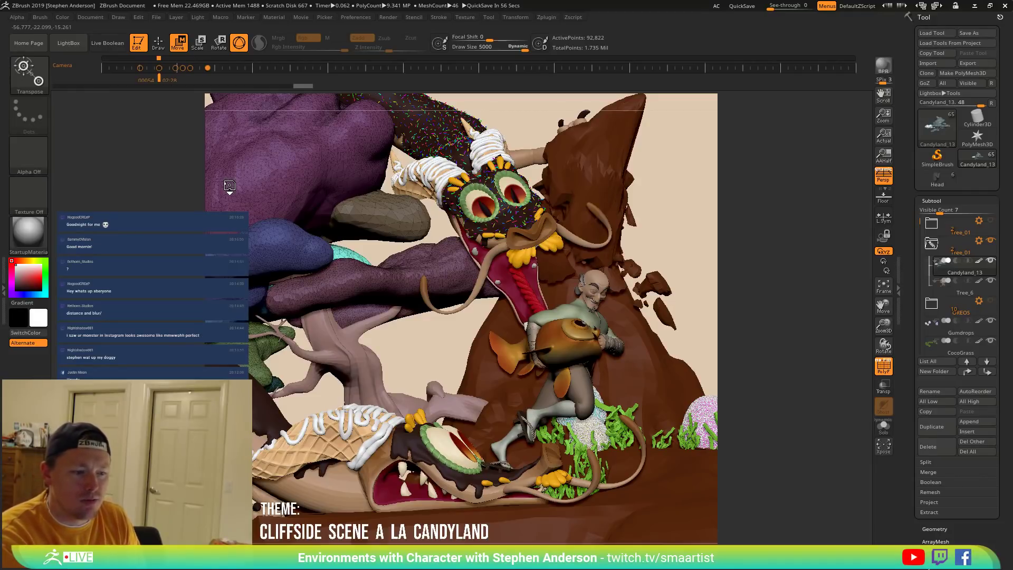
key("Left")
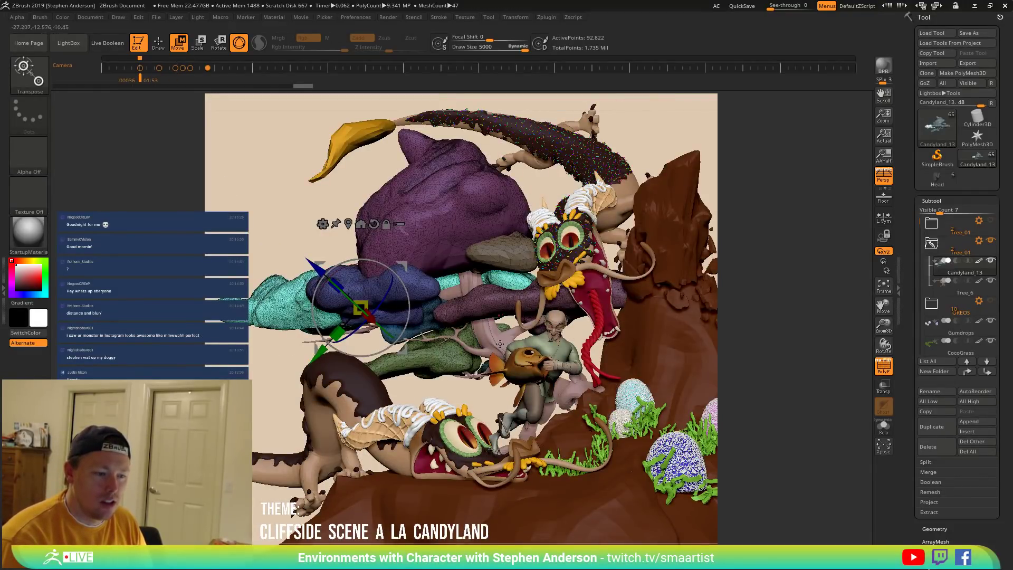
Turn off the polygroup display and pull the unmasked outer foliage clump inward and down with the Move brush.
key("b")
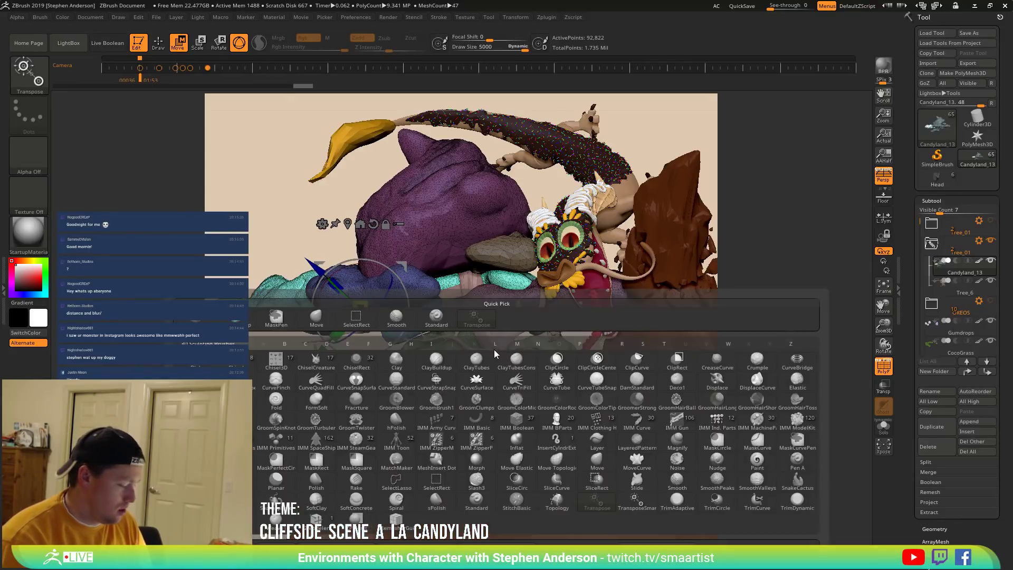
key("m")
key("v")
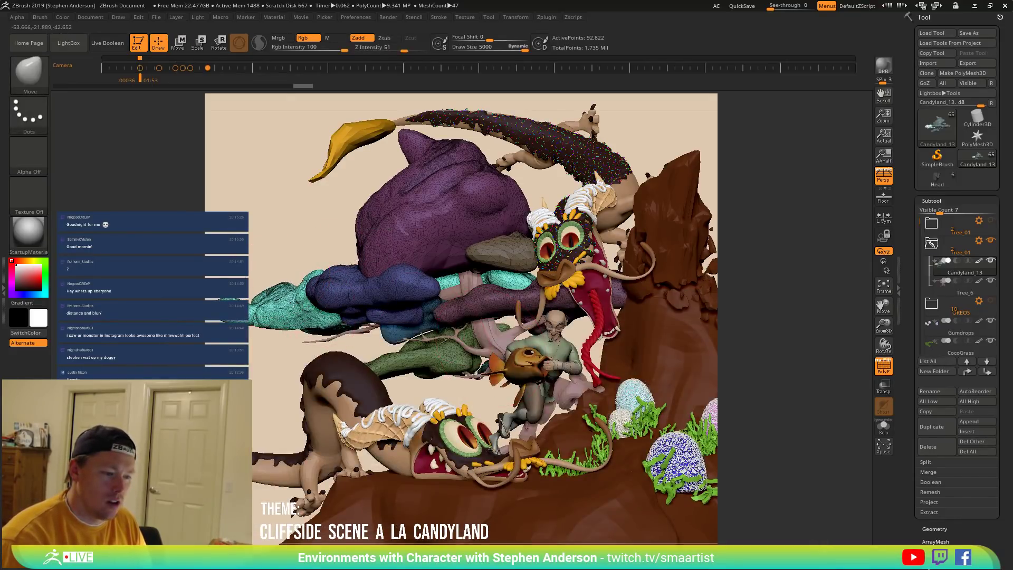
key("shift+f")
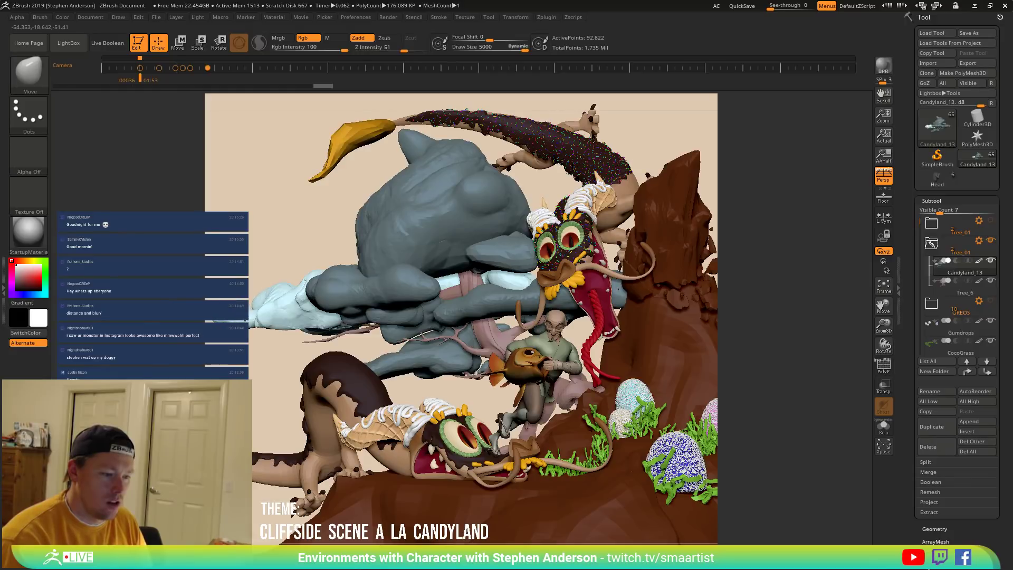
mouse_move(262, 285)
left_mouse_down()
mouse_move(296, 301)
mouse_move(248, 321)
mouse_move(292, 317)
mouse_move(267, 295)
mouse_move(302, 311)
left_mouse_up()
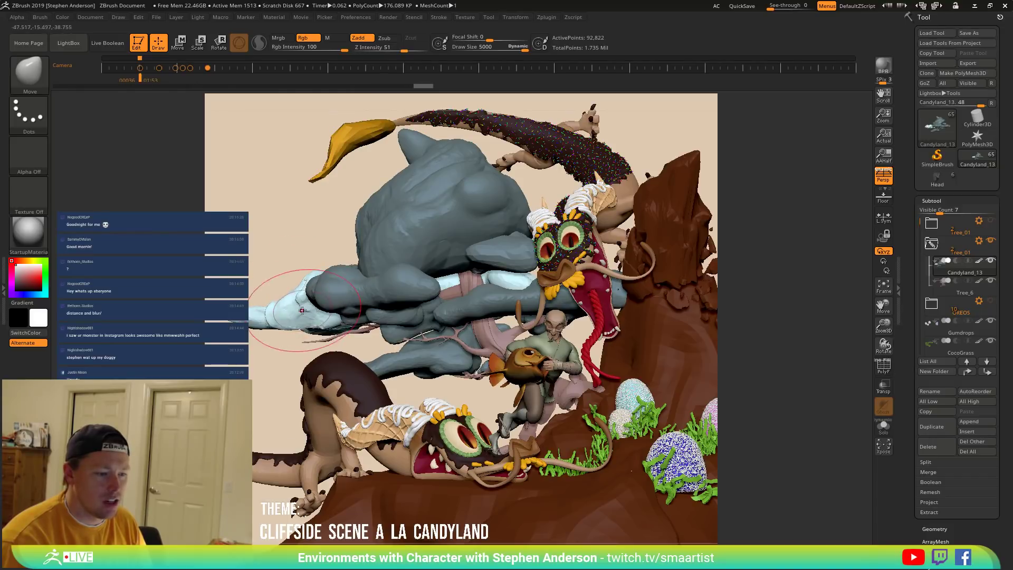
key("b")
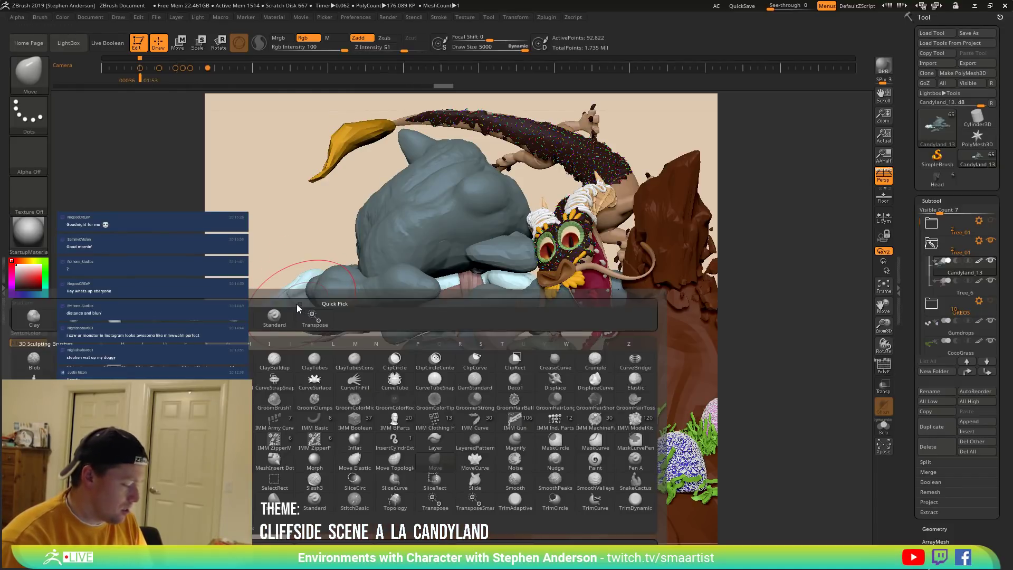
key("i")
key("c")
key("m")
key("Escape")
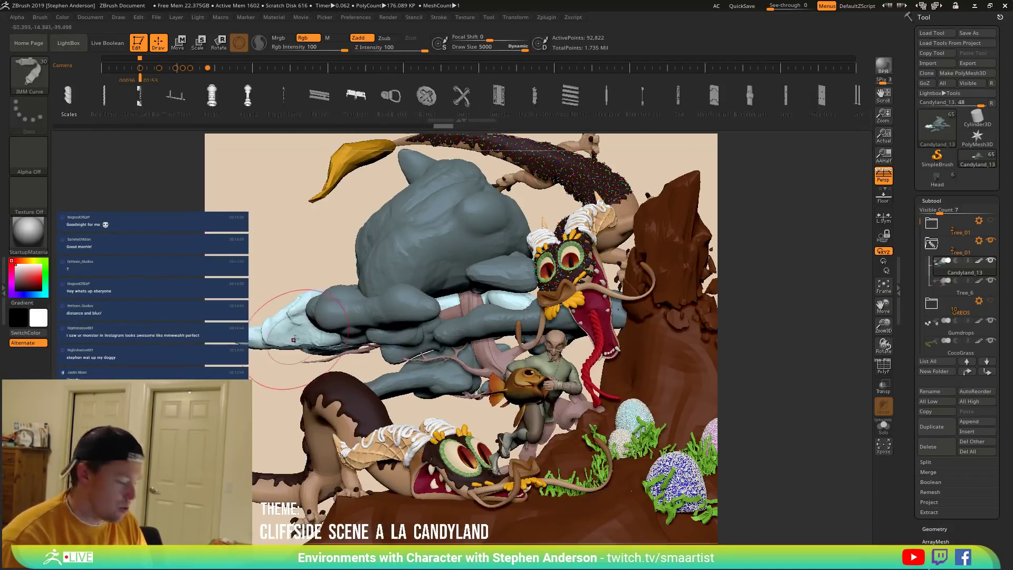
Puff up the unmasked outer foliage clump using the Inflat brush at a draw size of 4249.
key("b")
key("i")
key("n")
right_click_drag(293, 326, 335, 301)
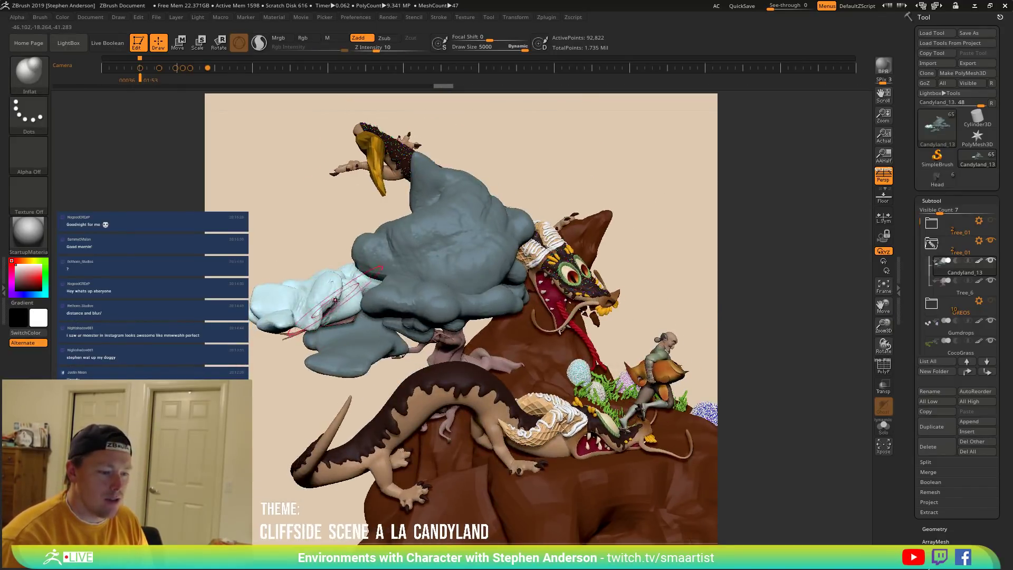
key("s")
left_click_drag(308, 300, 298, 299)
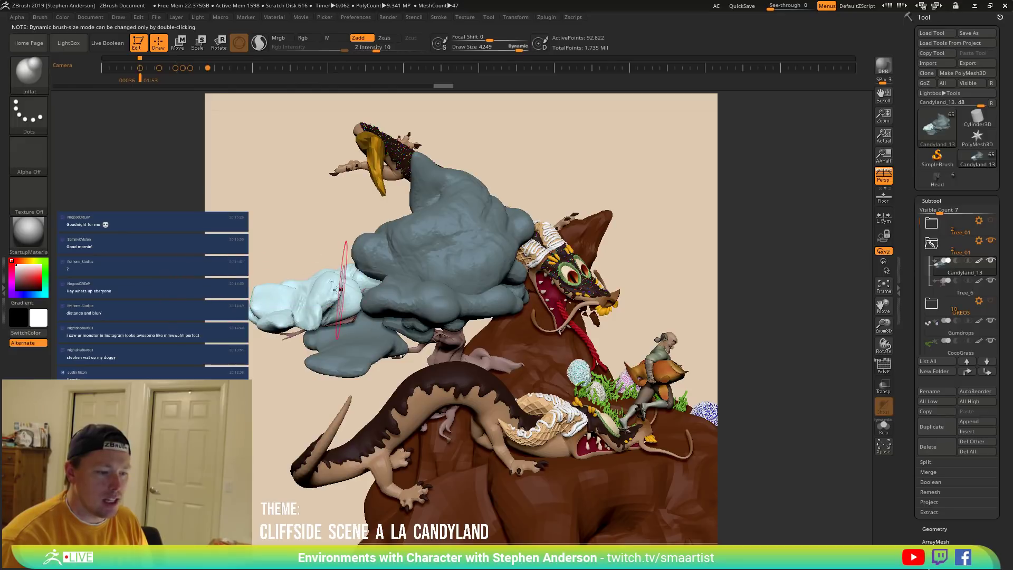
right_click_drag(343, 294, 322, 296)
Carve a crease into the outer foliage clump using the DamStandard brush at a draw size of 2357.
key("b")
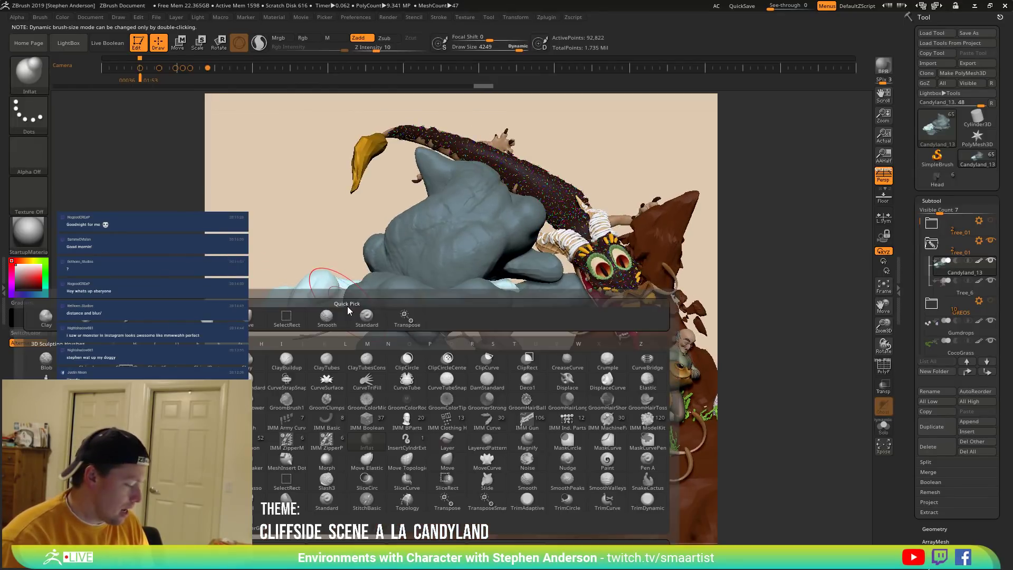
key("d")
key("s")
key("s")
left_click_drag(343, 305, 322, 315)
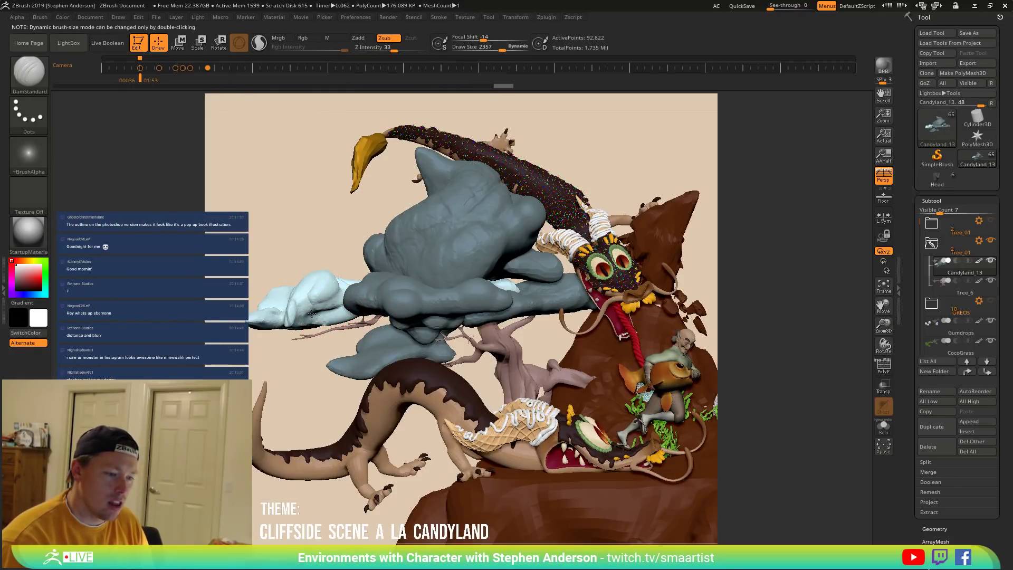
right_click_drag(288, 309, 280, 309)
Reshape the tip and underside of the outer foliage clump using the Move brush with a focal shift of 27.
key("b")
left_click(274, 316)
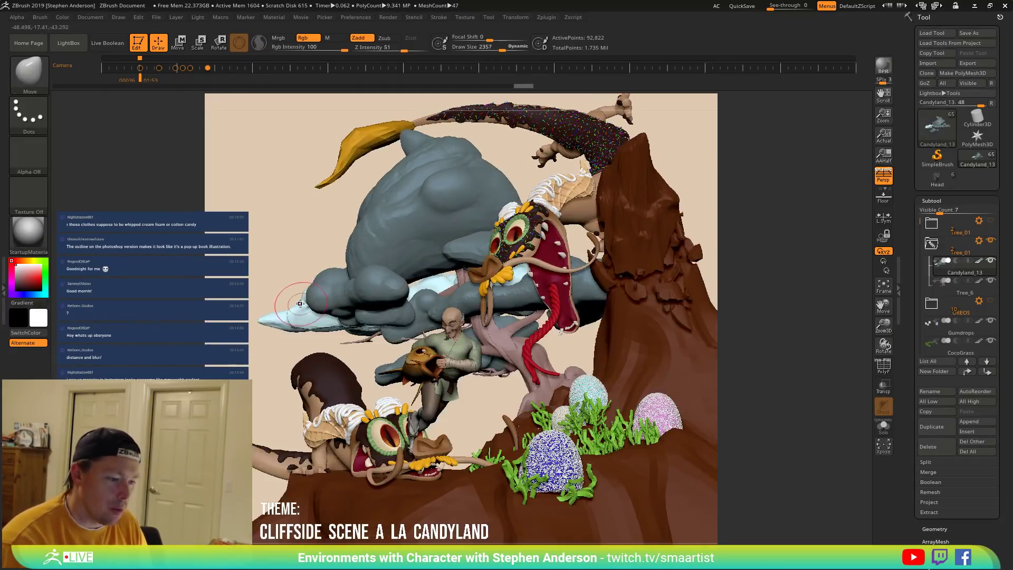
left_click_drag(494, 39, 500, 40)
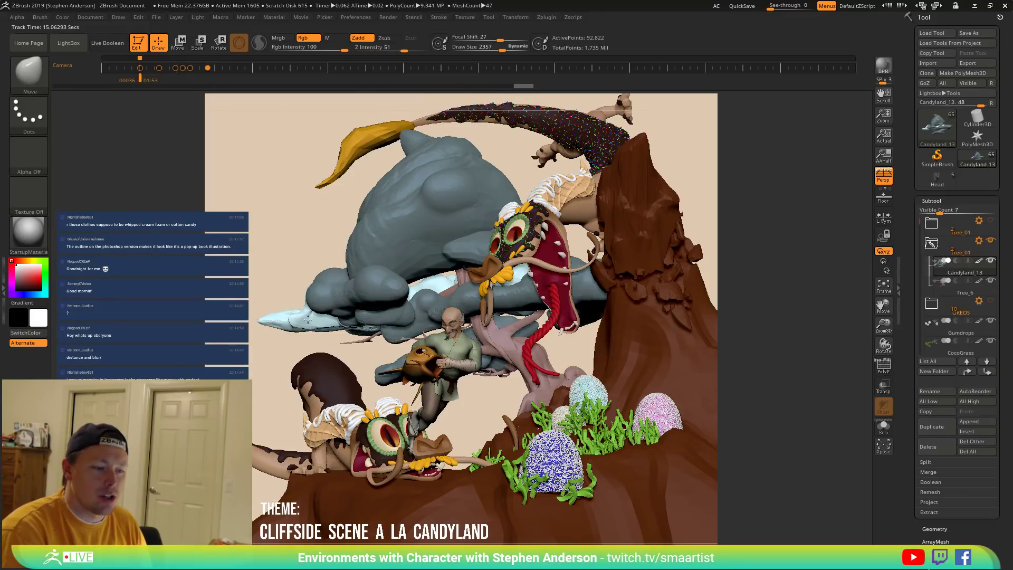
left_click_drag(302, 339, 343, 340)
mouse_move(274, 315)
left_mouse_down()
mouse_move(268, 324)
mouse_move(275, 313)
mouse_move(330, 314)
mouse_move(230, 318)
mouse_move(317, 333)
left_mouse_up()
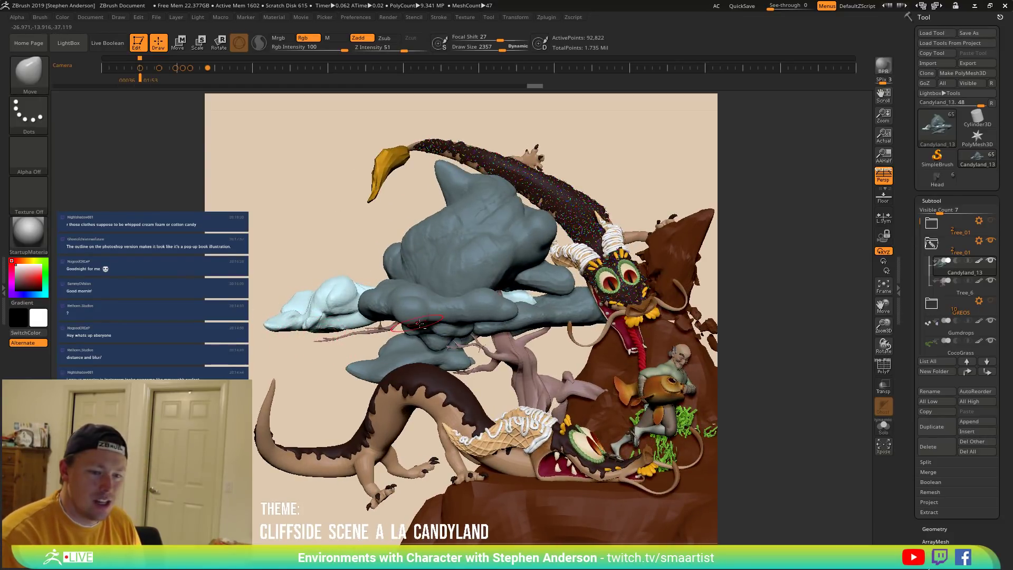
Switch to Photoshop and compare the progress_20_01.psd concept with Group 1's layer mask disabled and enabled.
key("alt+Tab")
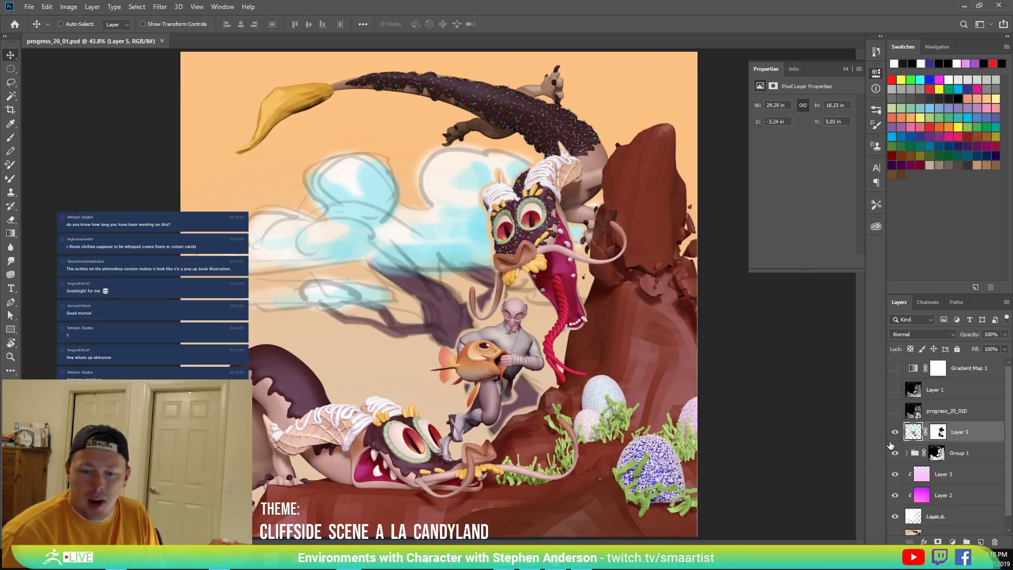
left_click(895, 455)
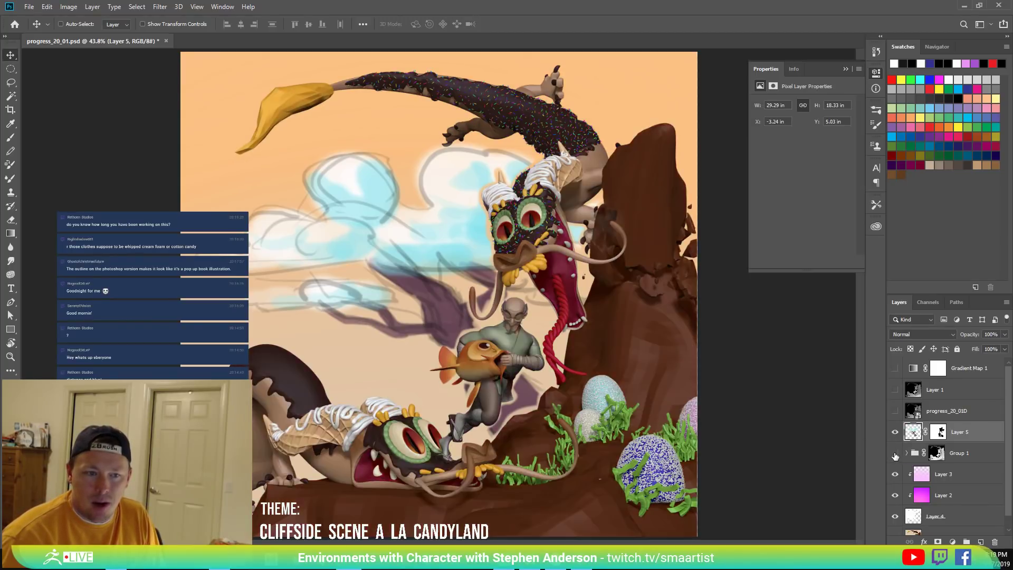
left_click(895, 455)
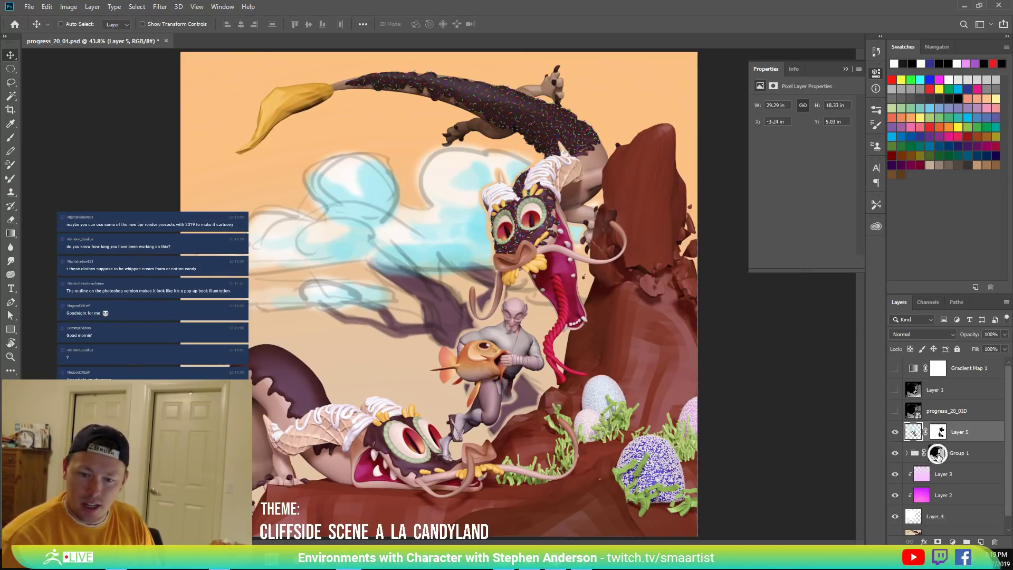
right_click(937, 457)
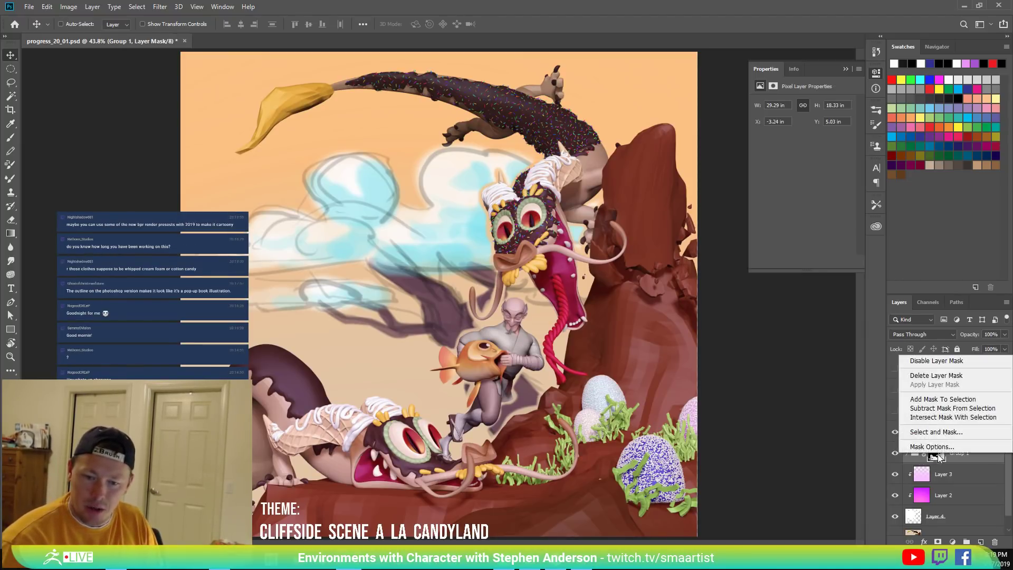
left_click(936, 361)
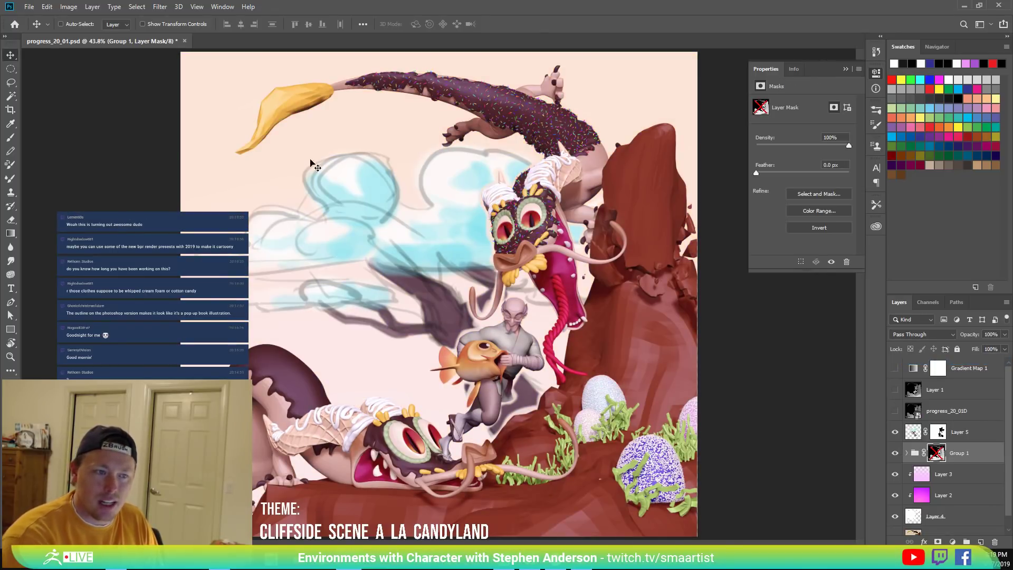
left_click(937, 455, "shift")
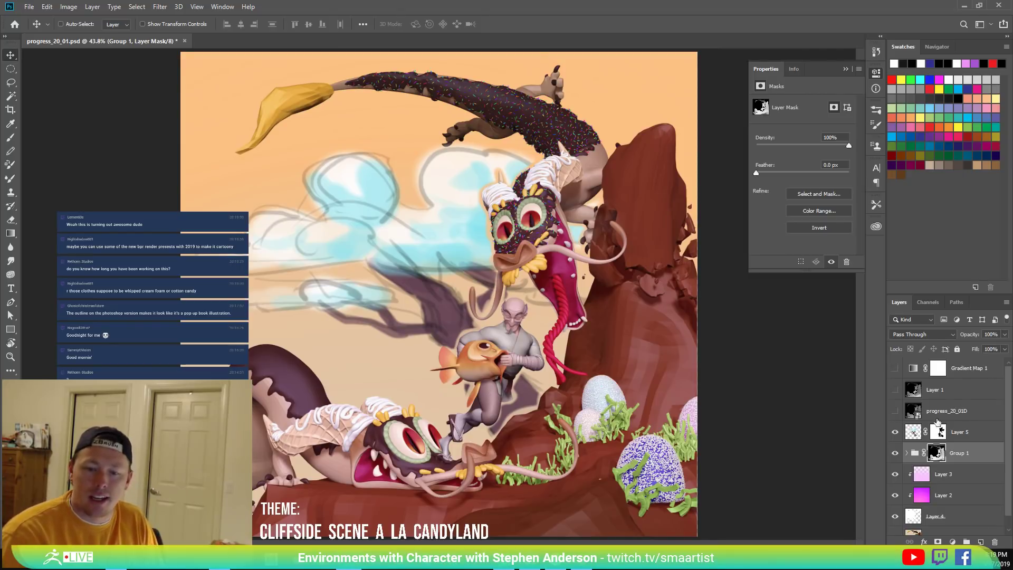
Save the progress_20_01.psd document and switch back to ZBrush.
scroll(1010, 416, "down", 1)
scroll(1005, 397, "up", 1)
key("ctrl+s")
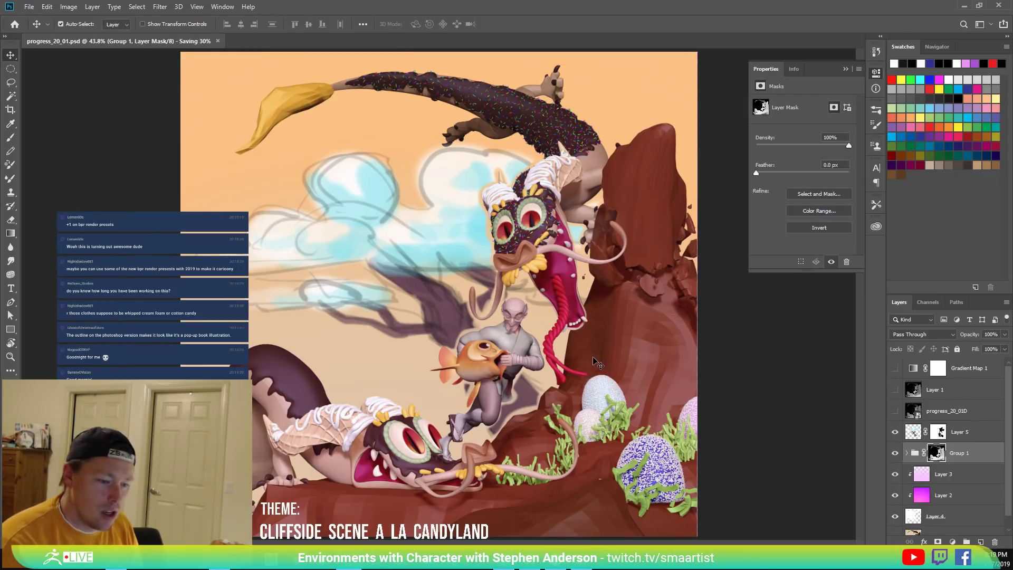
key("alt+Tab")
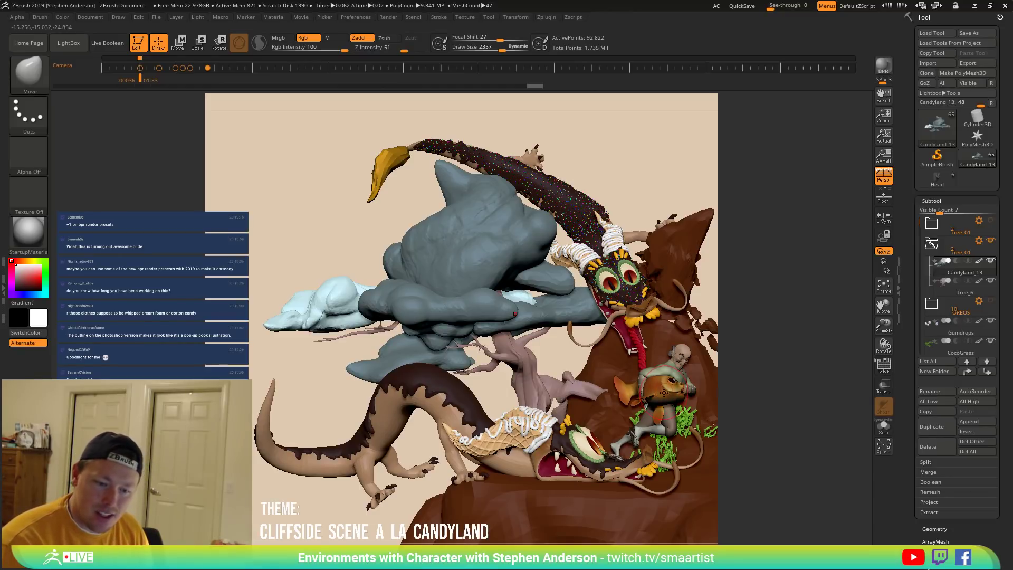
Isolate the Fish_02 subtool in Solo mode, frame it and turn off its polygroup display.
key("shift+f")
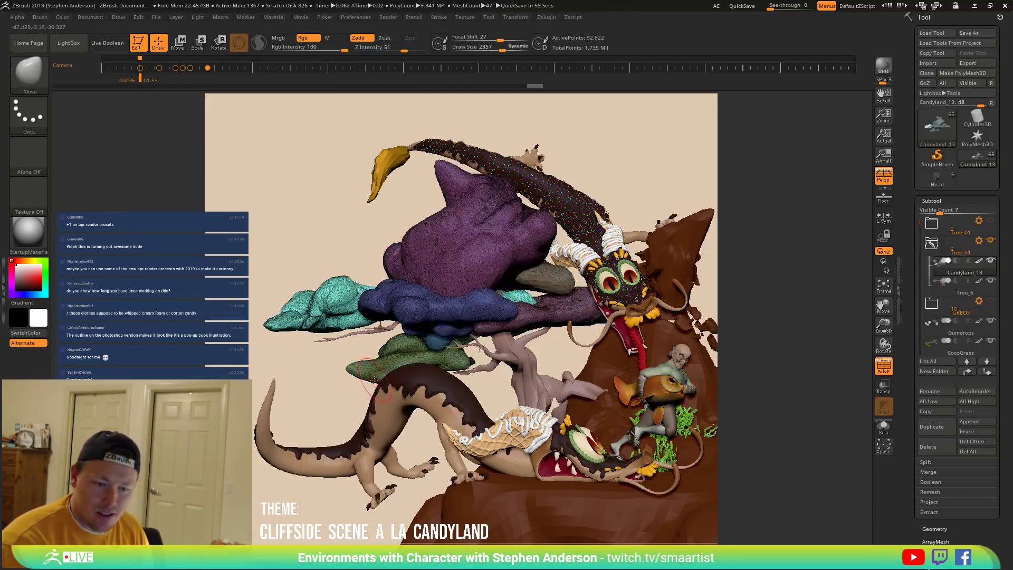
left_click(662, 391, "alt")
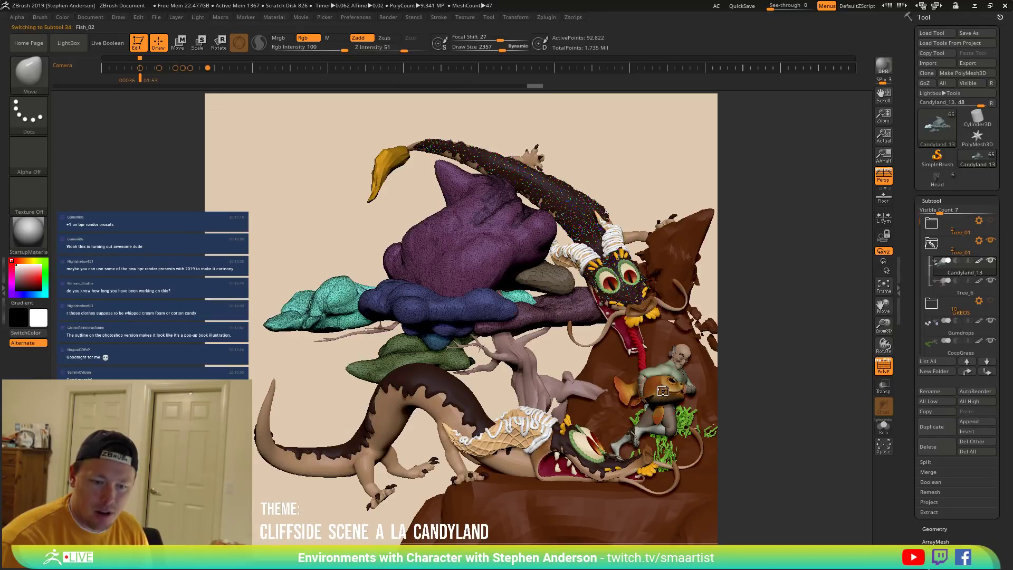
left_click(879, 431)
key("f")
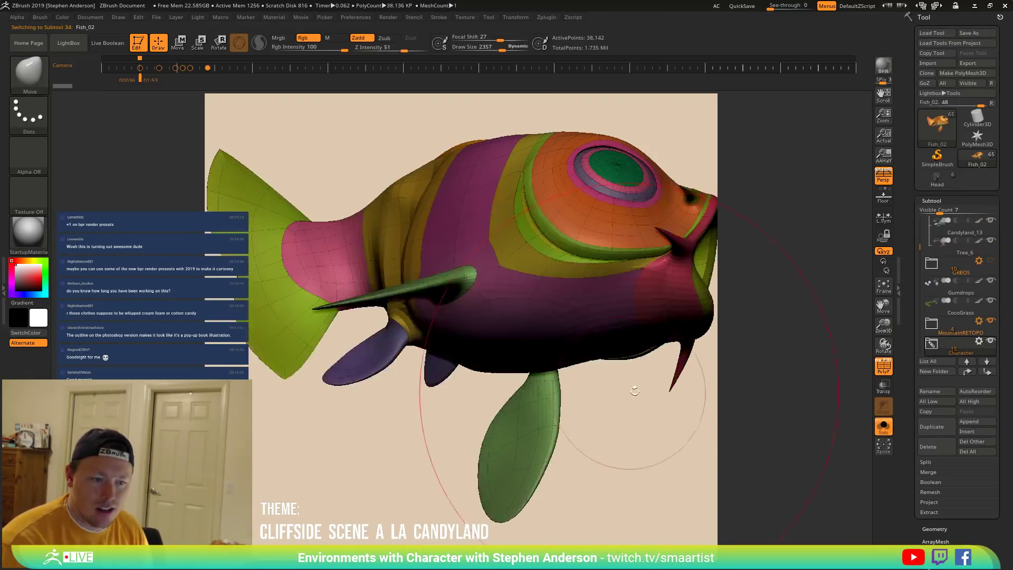
key("shift+f")
mouse_move(539, 306)
right_mouse_down()
mouse_move(561, 319)
mouse_move(580, 250)
mouse_move(506, 323)
right_mouse_up()
Try the RGB Levels material on the isolated fish and inspect its shading from both sides.
left_click(28, 236)
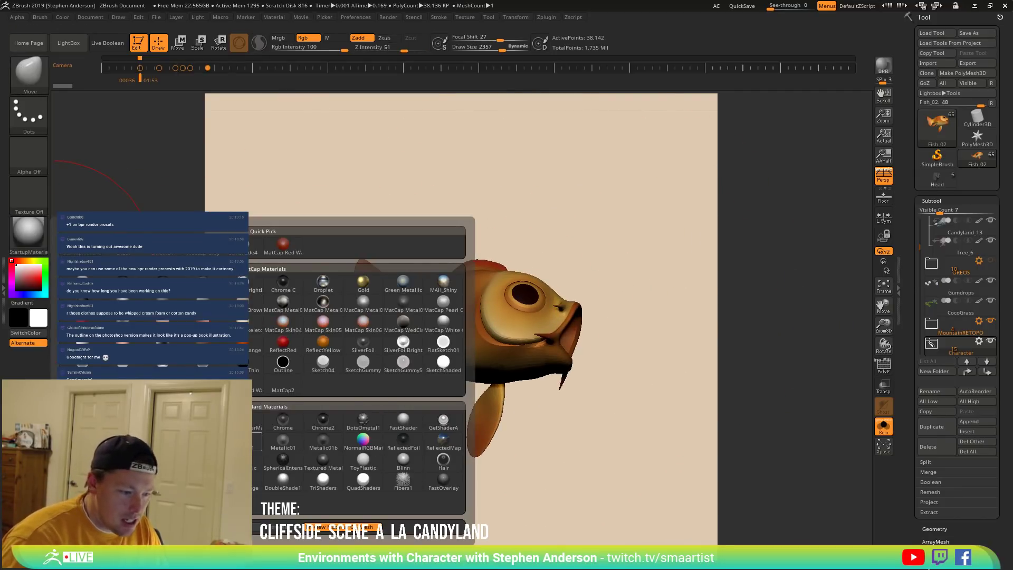
mouse_move(253, 439)
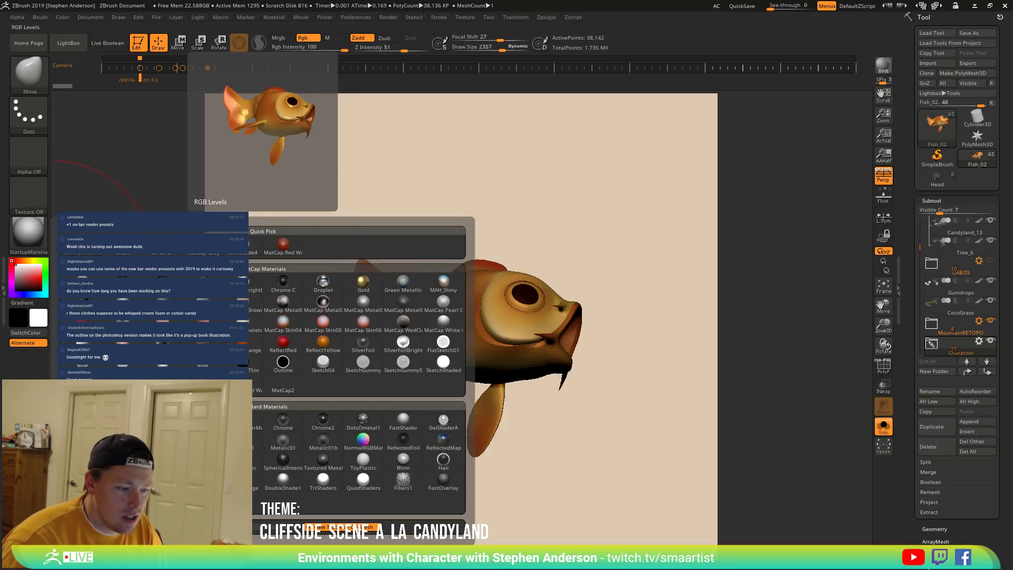
left_click(237, 468)
left_click_drag(263, 419, 348, 439)
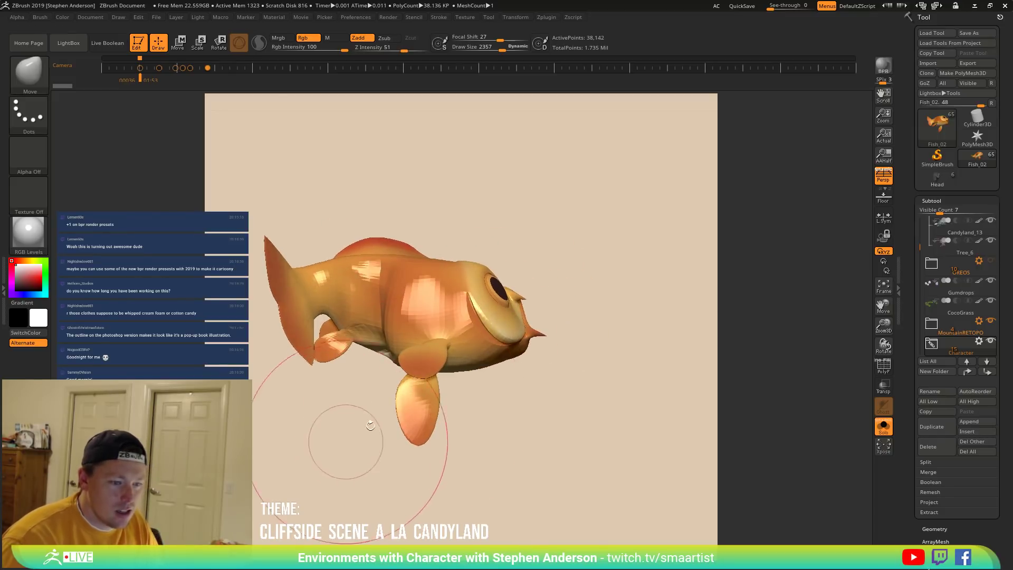
left_click_drag(544, 367, 531, 373)
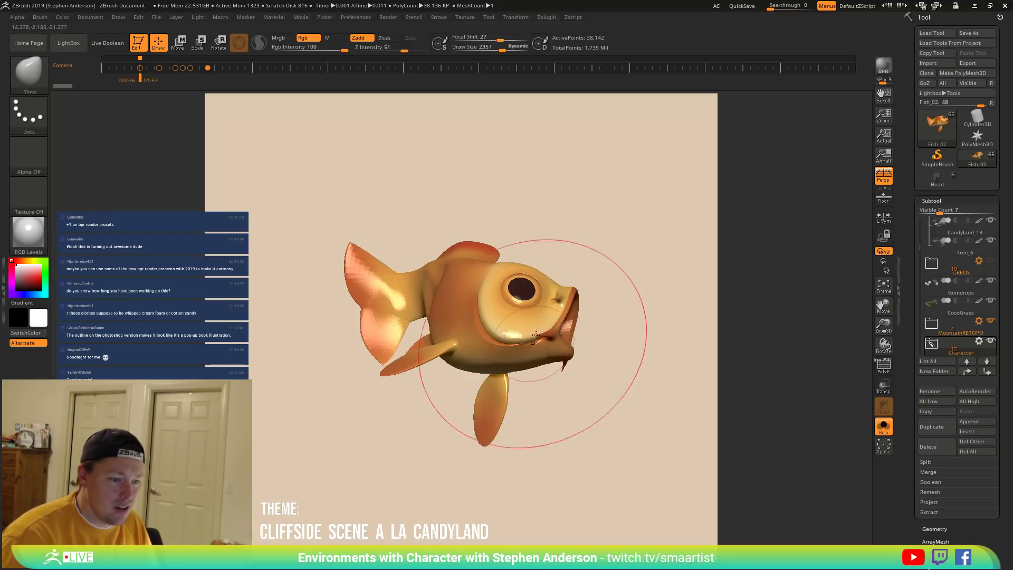
Try the ReflectedPlastic and BasicMaterial2 materials on the fish.
left_click(27, 237)
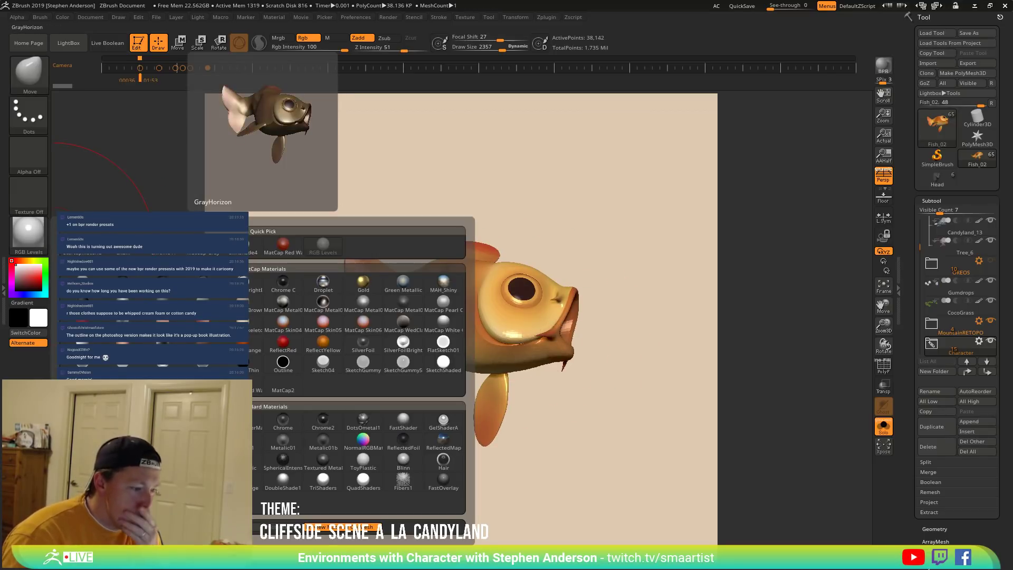
left_click(243, 459)
left_click_drag(305, 373, 417, 390)
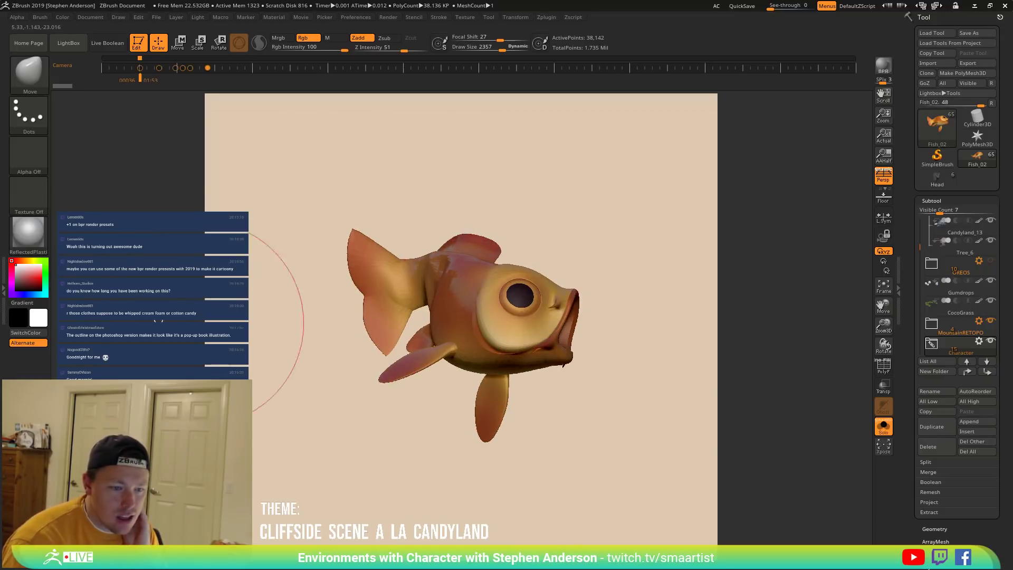
left_click(23, 238)
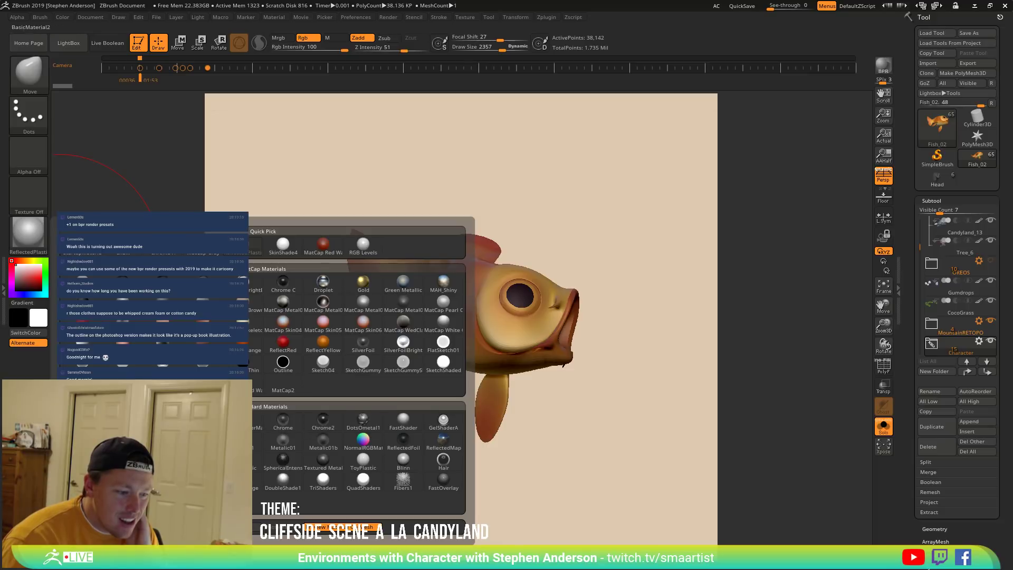
left_click(257, 426)
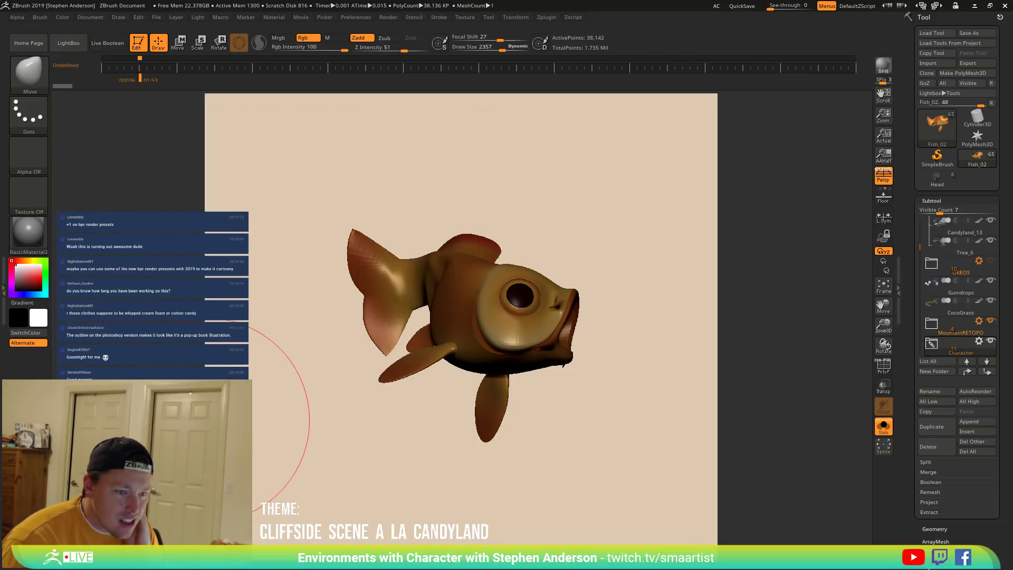
Switch the fish's material to ToyPlastic and inspect its highlights from another angle.
left_click(29, 232)
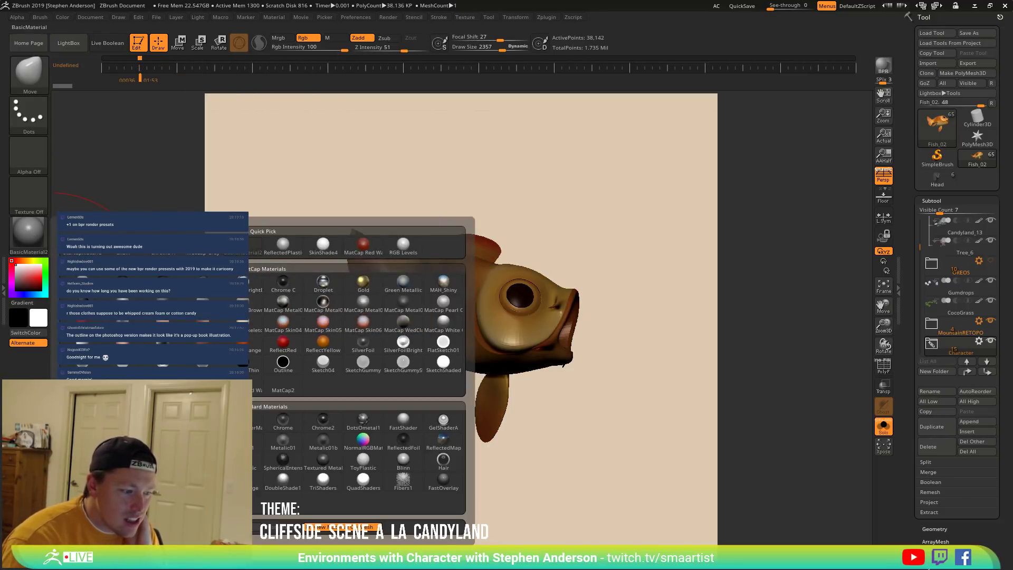
mouse_move(82, 245)
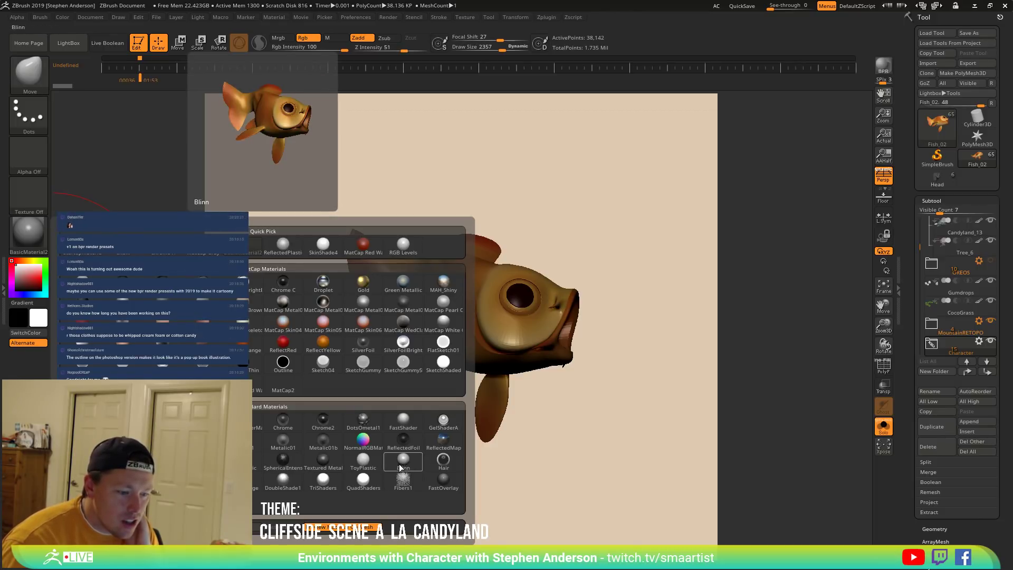
left_click(363, 463)
left_click_drag(430, 417, 506, 326)
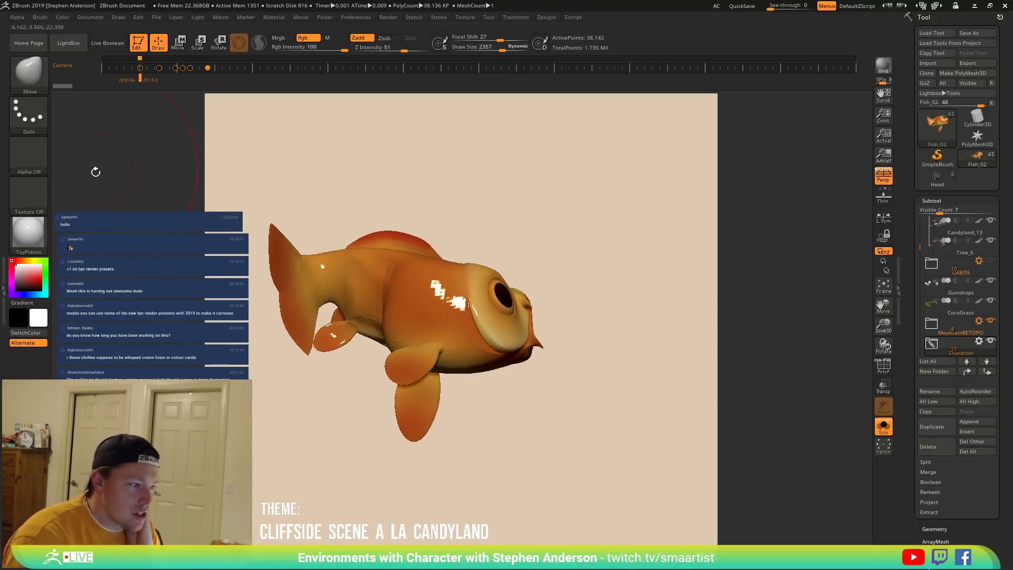
Try the DotsOmetal1 material on the fish and inspect its shading from the other side.
left_click(30, 235)
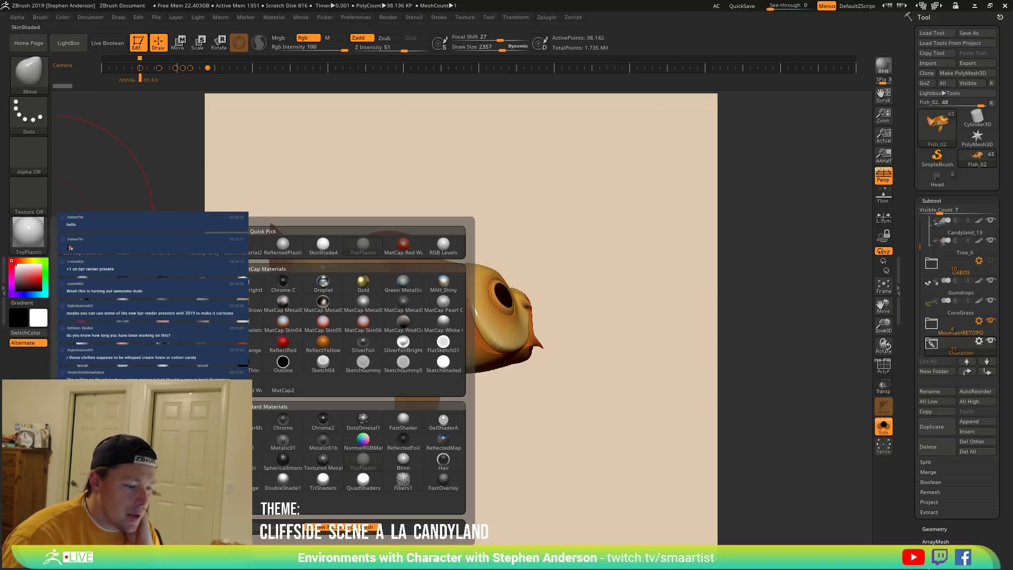
mouse_move(222, 242)
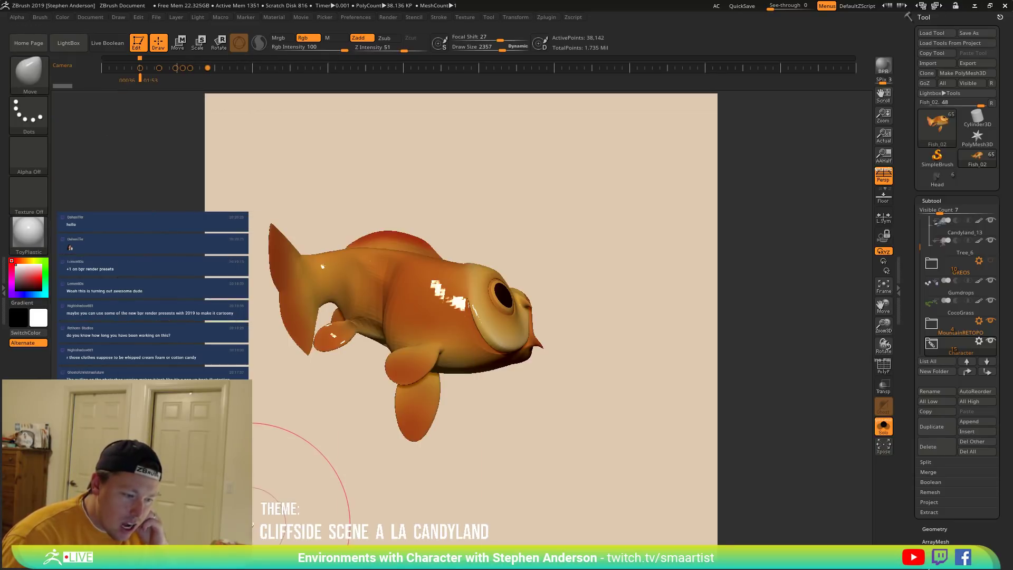
left_click(23, 236)
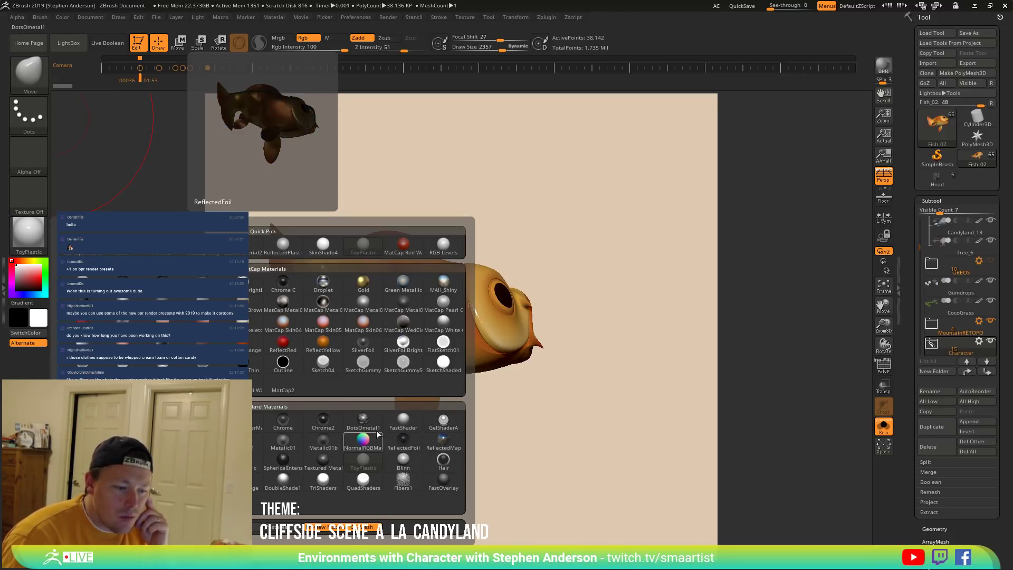
left_click(363, 422)
left_click_drag(365, 423, 348, 332)
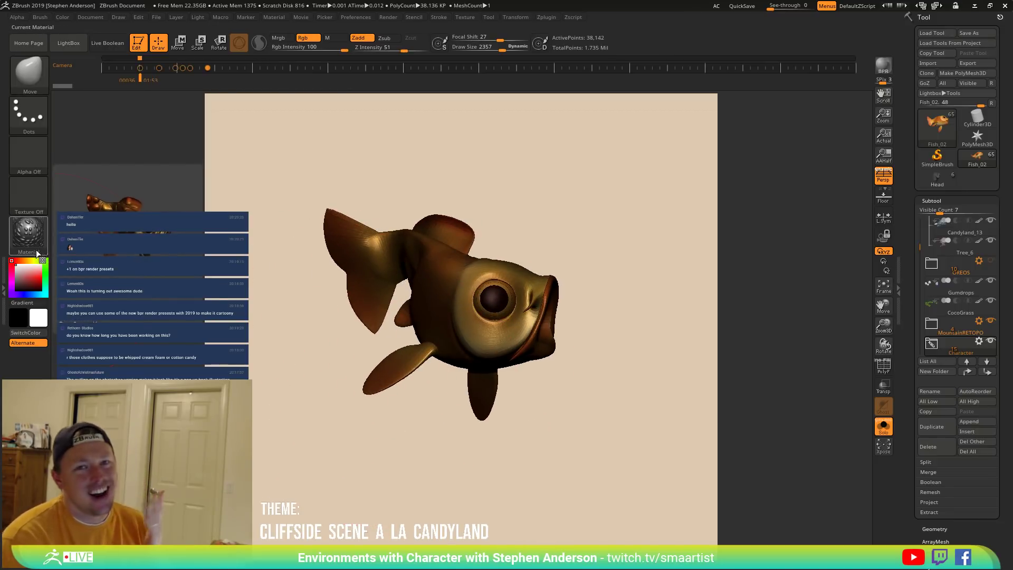
Switch the fish's material from the metallic shader to ToyPlastic1.
left_click(34, 231)
left_click(55, 227)
left_click(40, 234)
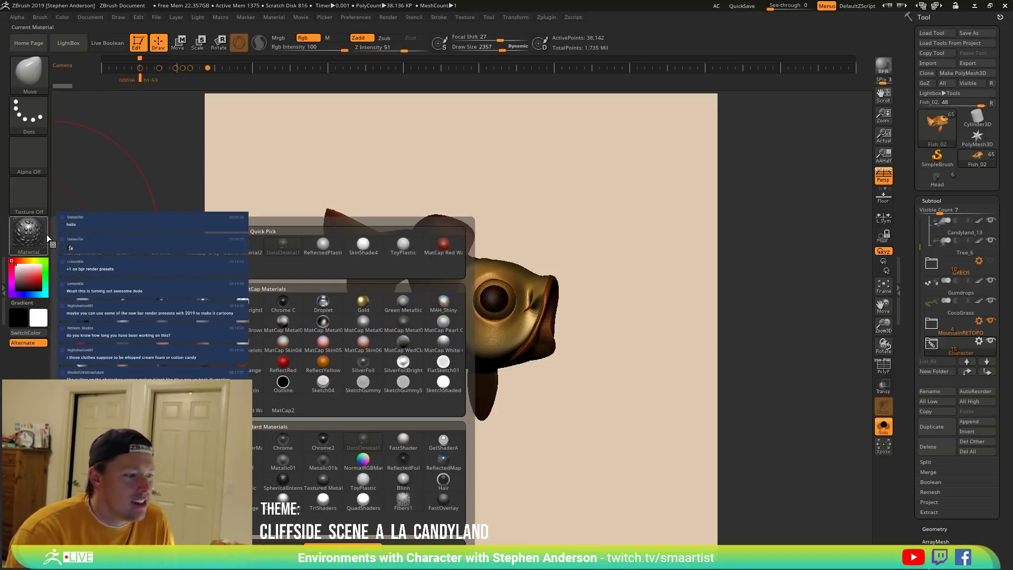
left_click(363, 478)
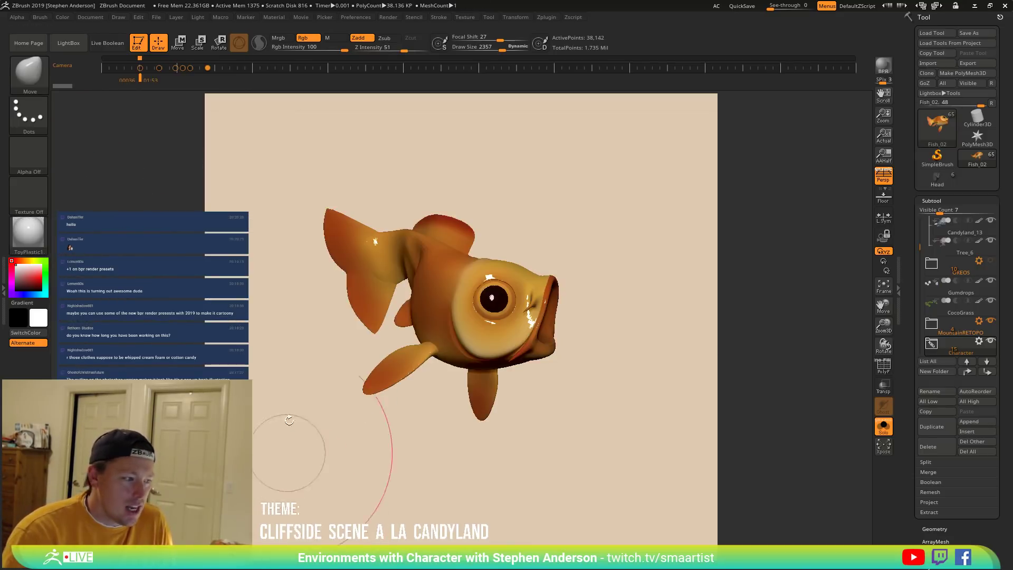
left_click(28, 233)
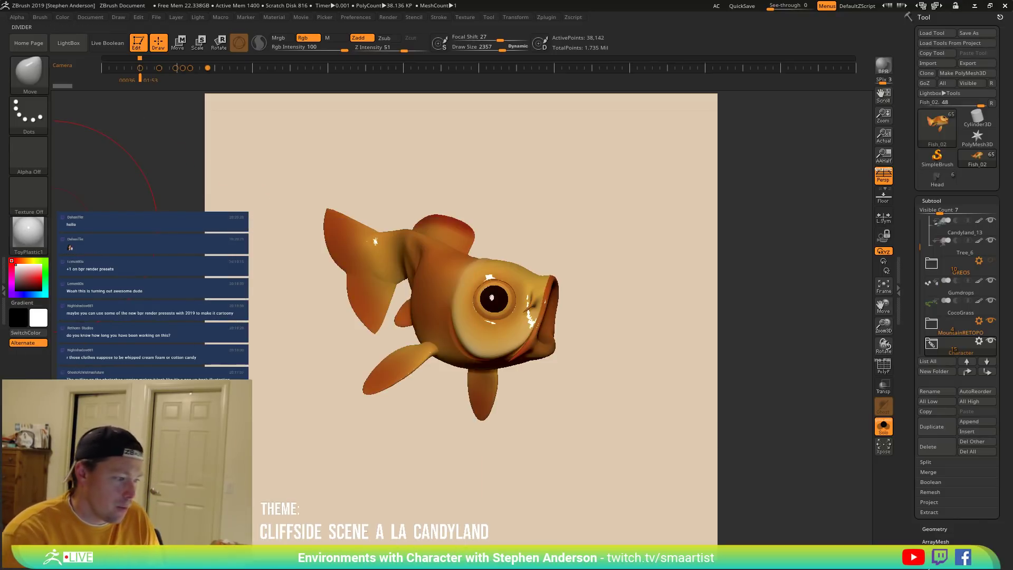
Dock the Material palette beside the canvas and expand the modifiers of ToyPlastic1.
left_click(274, 18)
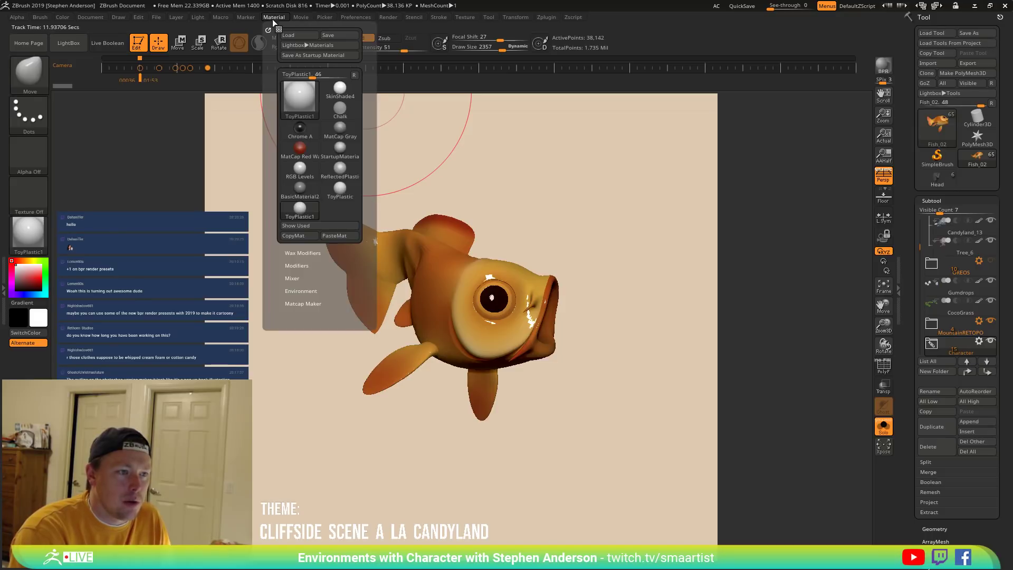
left_click_drag(268, 29, 31, 21)
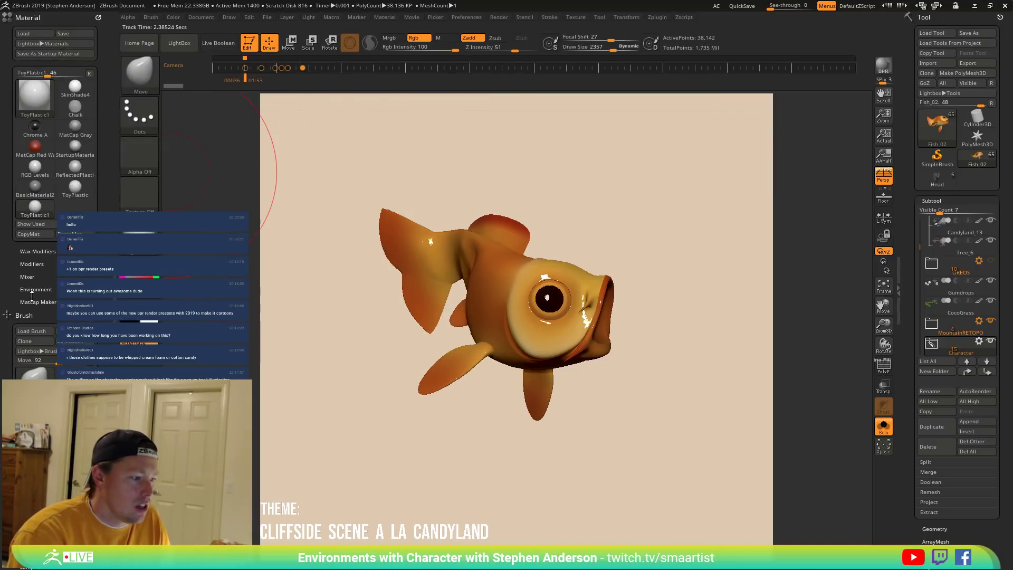
left_click(24, 314)
left_click(37, 264)
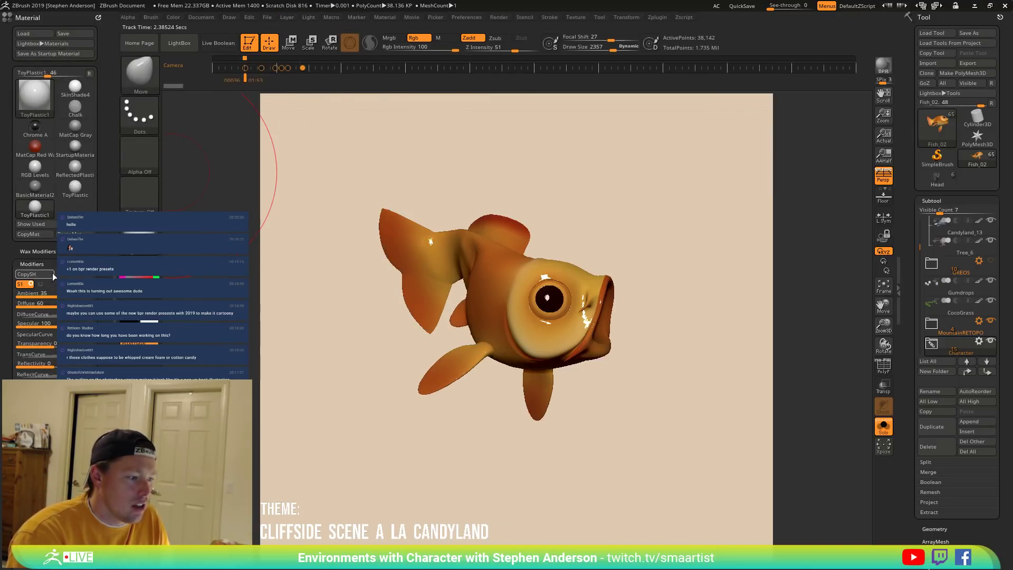
Set the ToyPlastic1 material's Specular to 100 and adjust its diffuse curve.
scroll(53, 295, "down", 2)
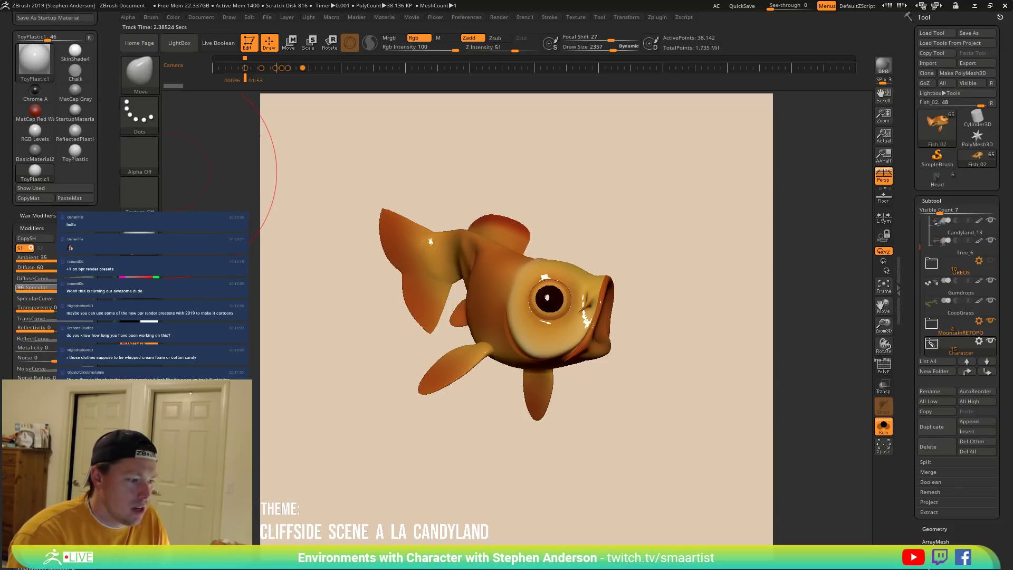
left_click_drag(56, 288, 55, 288)
type("100")
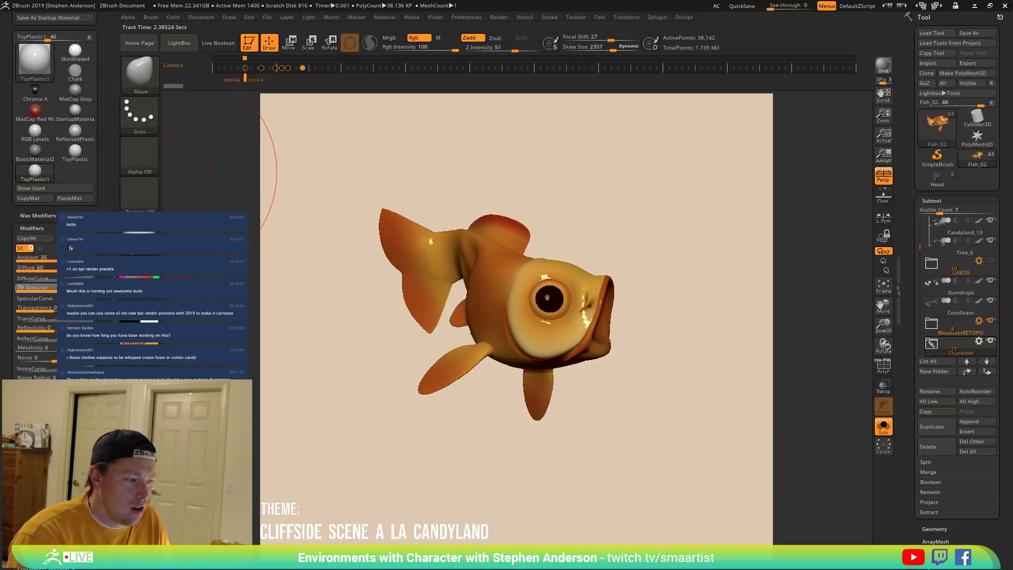
left_click(32, 278)
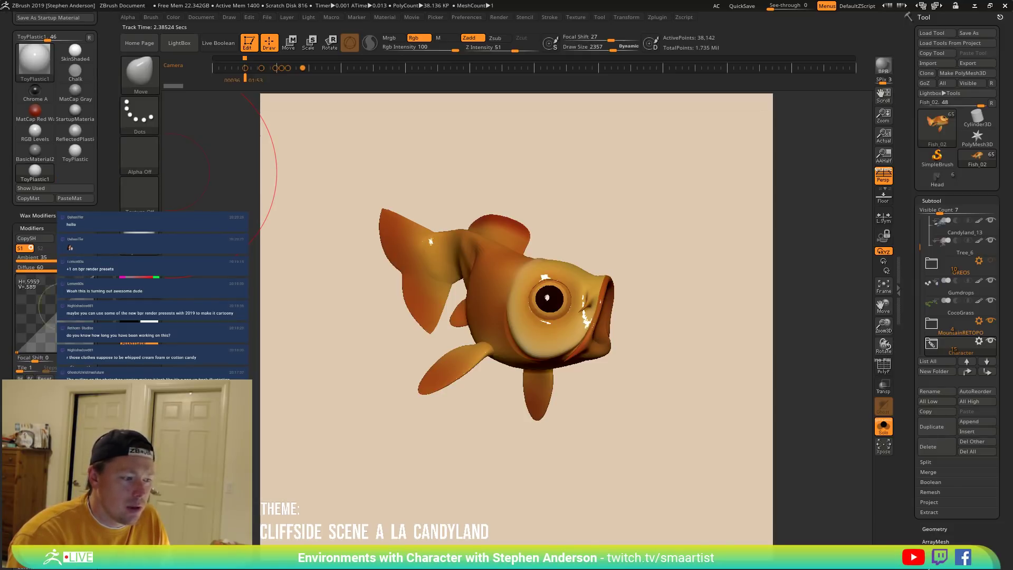
mouse_move(35, 314)
left_mouse_down()
mouse_move(35, 299)
mouse_move(81, 299)
left_mouse_up()
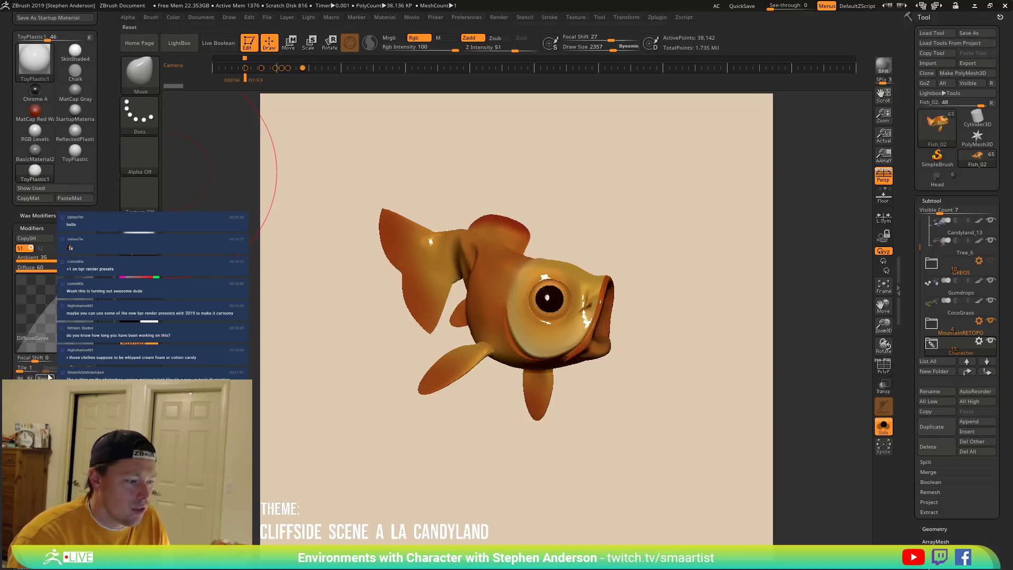
left_click(55, 409)
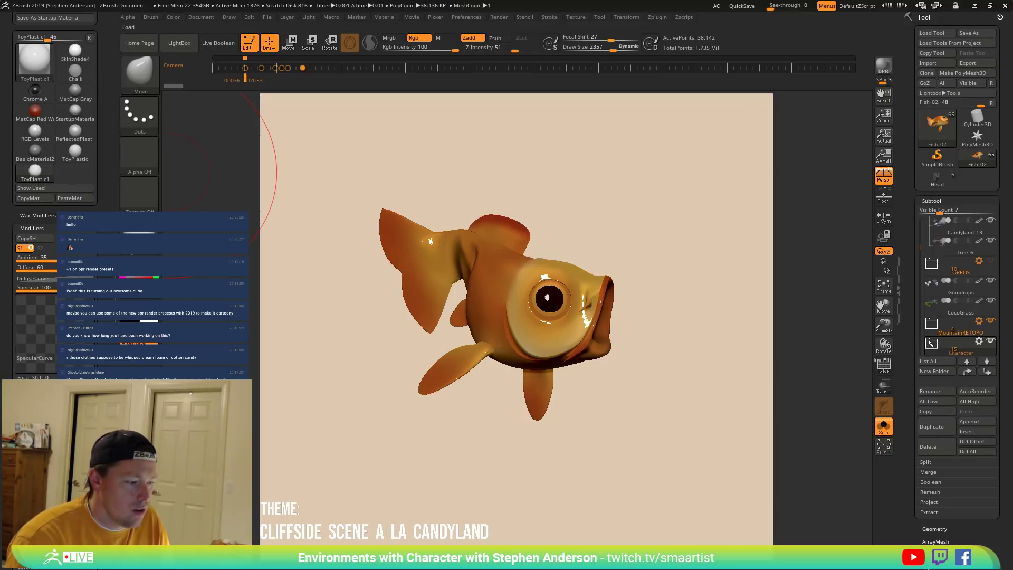
Reshape the ToyPlastic1 specular curve with a Focal Shift of -17 and inspect the fish from its other side.
left_click(82, 372)
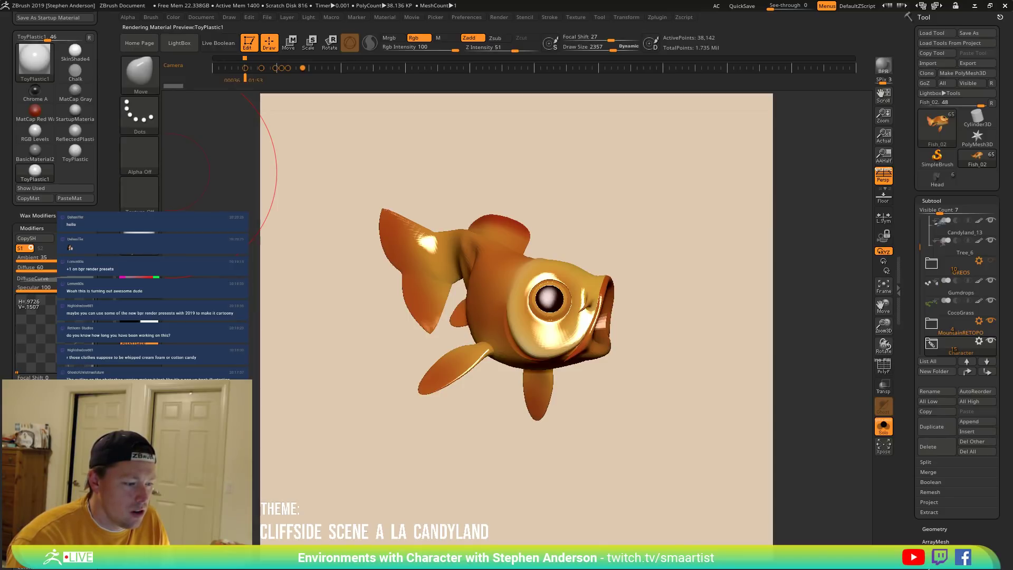
left_click(33, 378)
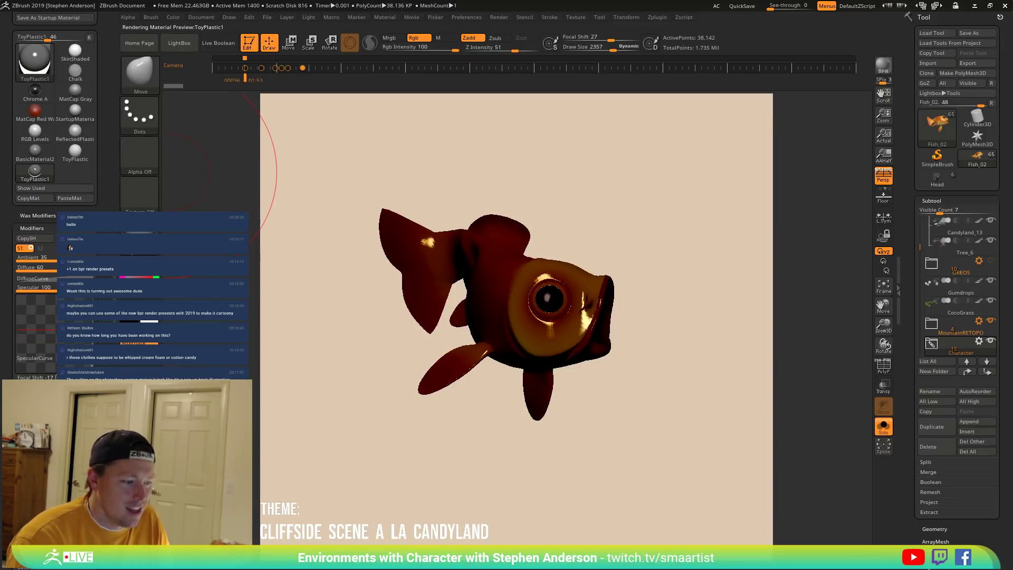
left_click_drag(543, 477, 568, 389)
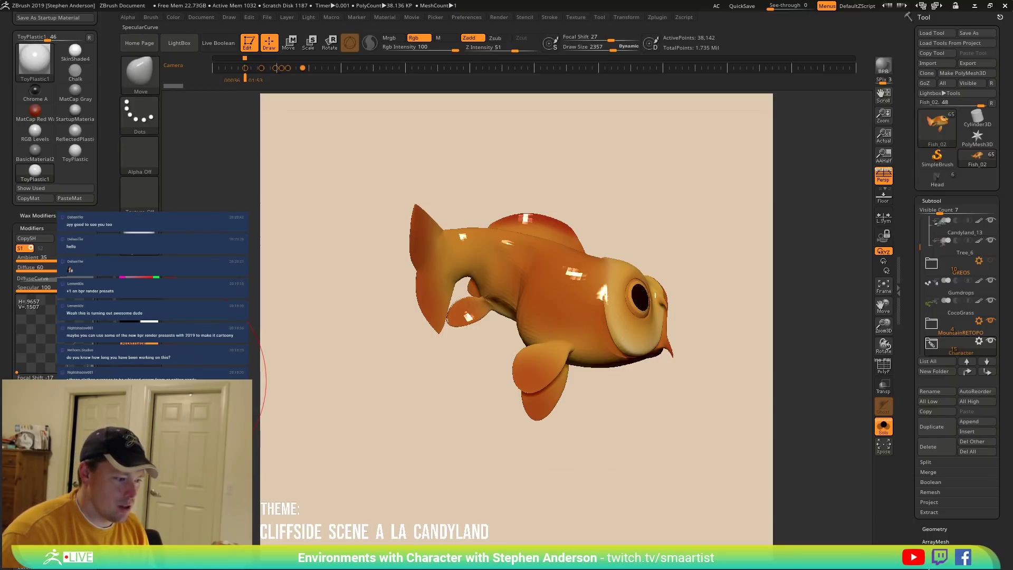
Set the specular curve's Focal Shift to 96 and rework its points for softer highlights on the fish.
mouse_move(91, 361)
left_mouse_down()
mouse_move(24, 377)
mouse_move(92, 378)
left_mouse_up()
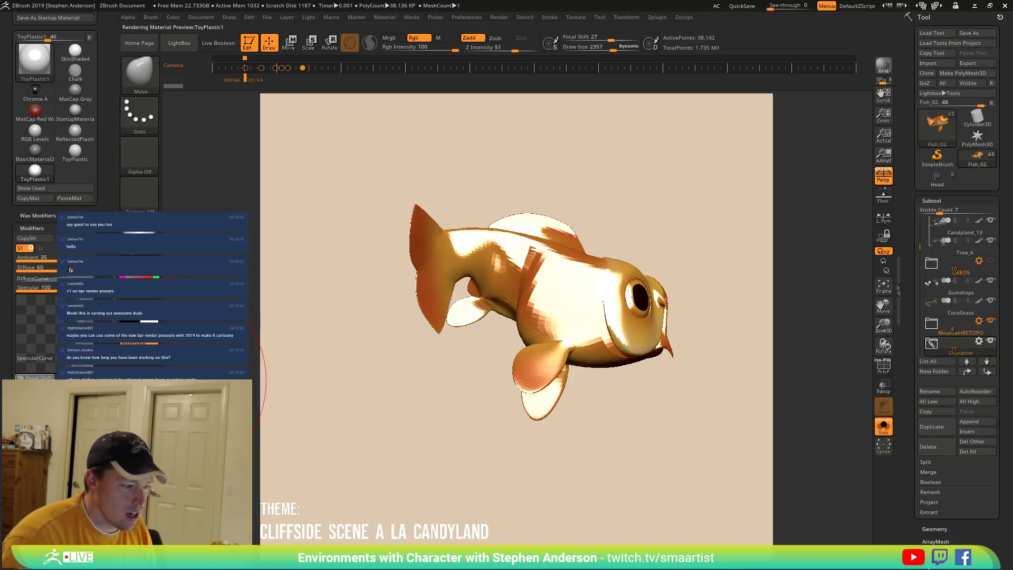
left_click(53, 378)
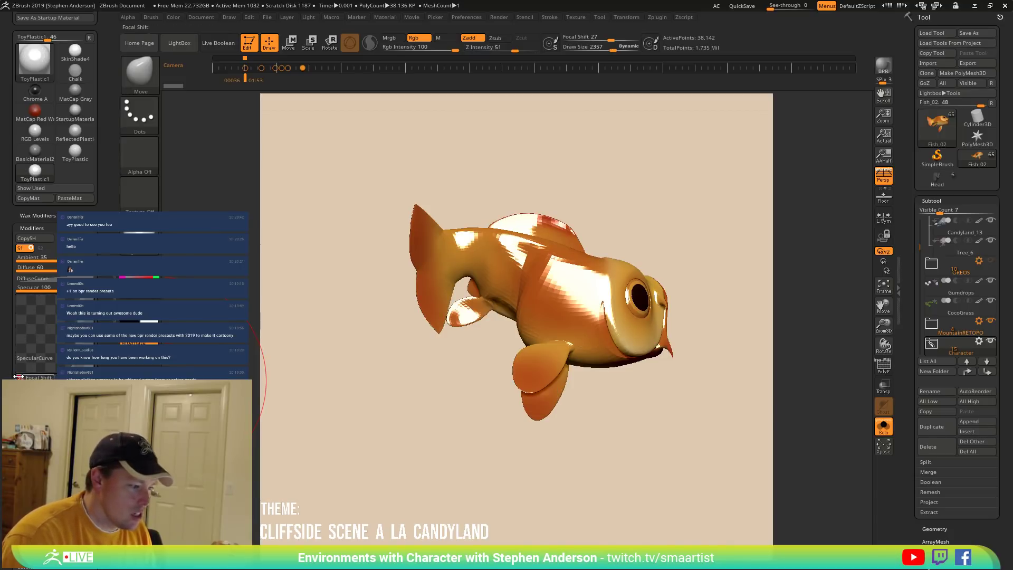
mouse_move(17, 372)
left_mouse_down()
mouse_move(17, 330)
mouse_move(28, 338)
left_mouse_up()
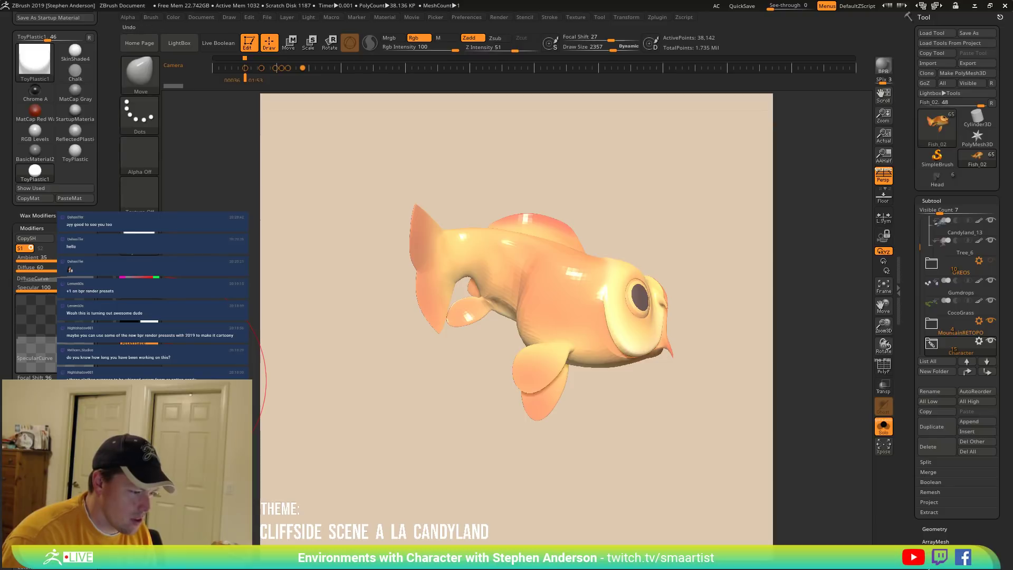
left_click_drag(48, 398, 34, 398)
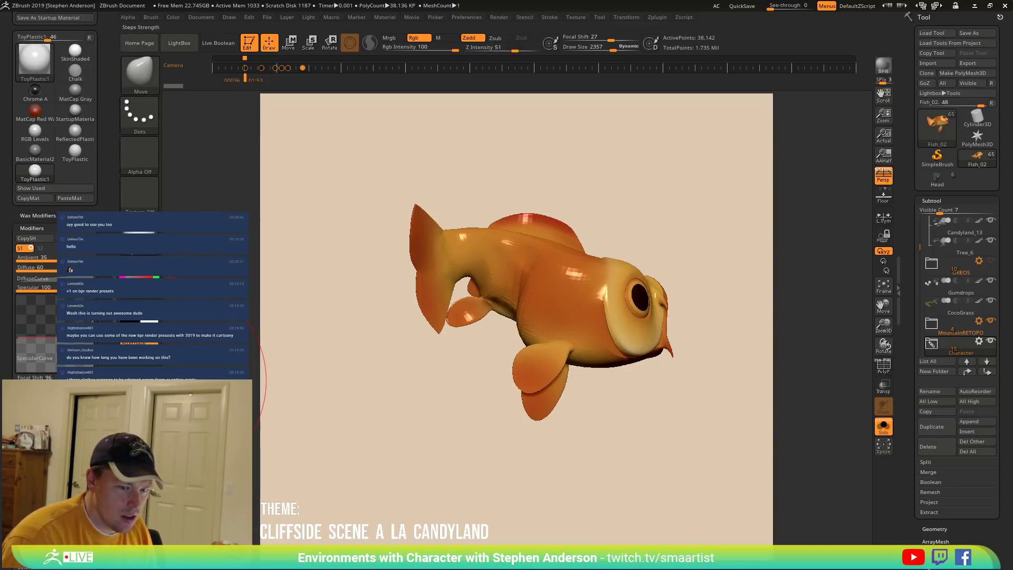
mouse_move(428, 362)
left_mouse_down()
mouse_move(400, 362)
mouse_move(436, 357)
mouse_move(429, 362)
left_mouse_up()
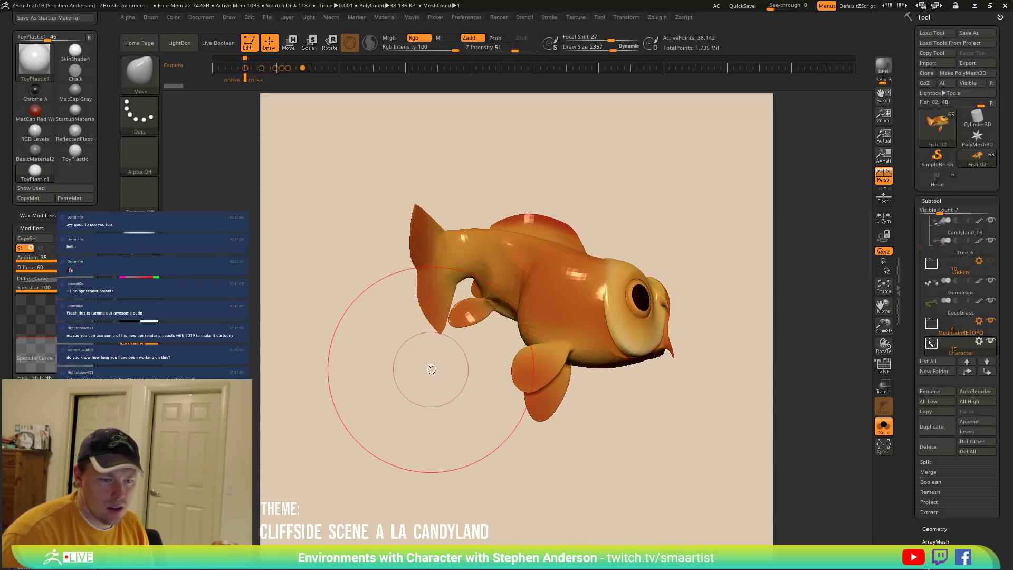
Enable Dynamic Subdiv on the fish and leave Solo mode to show the full scene.
left_click(935, 528)
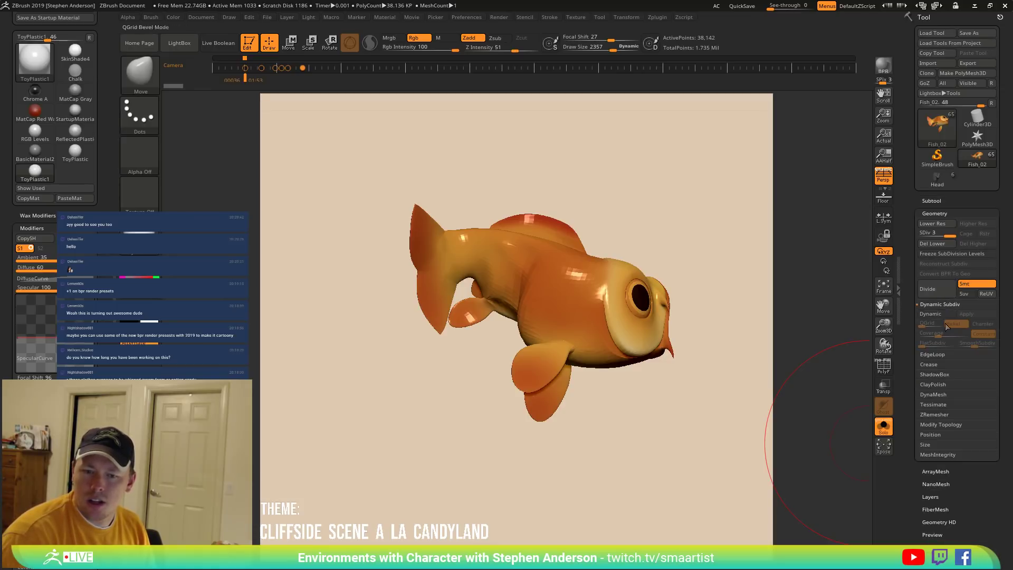
left_click(936, 314)
right_click_drag(639, 334, 578, 330)
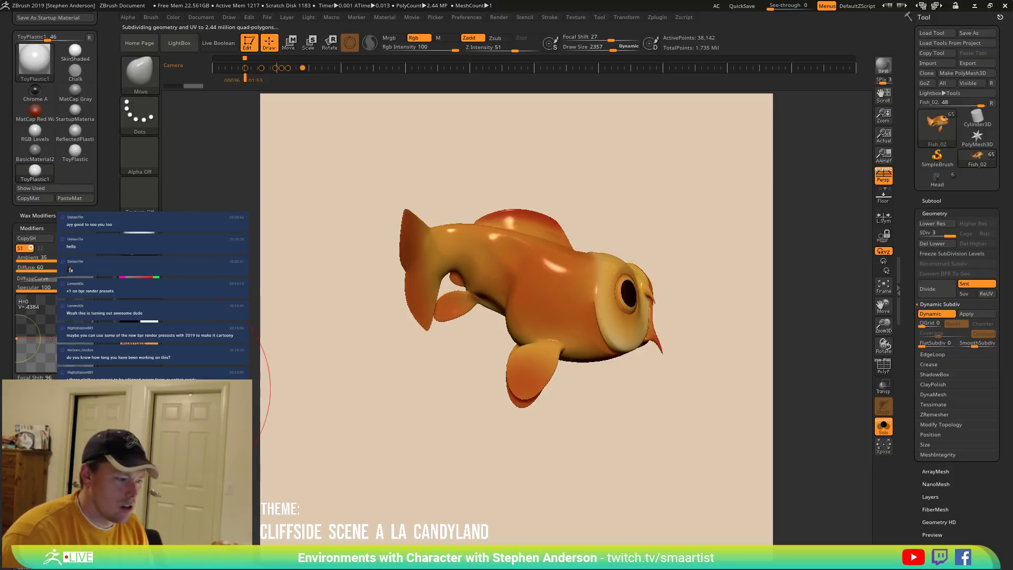
right_click_drag(418, 419, 481, 487)
left_click(883, 428)
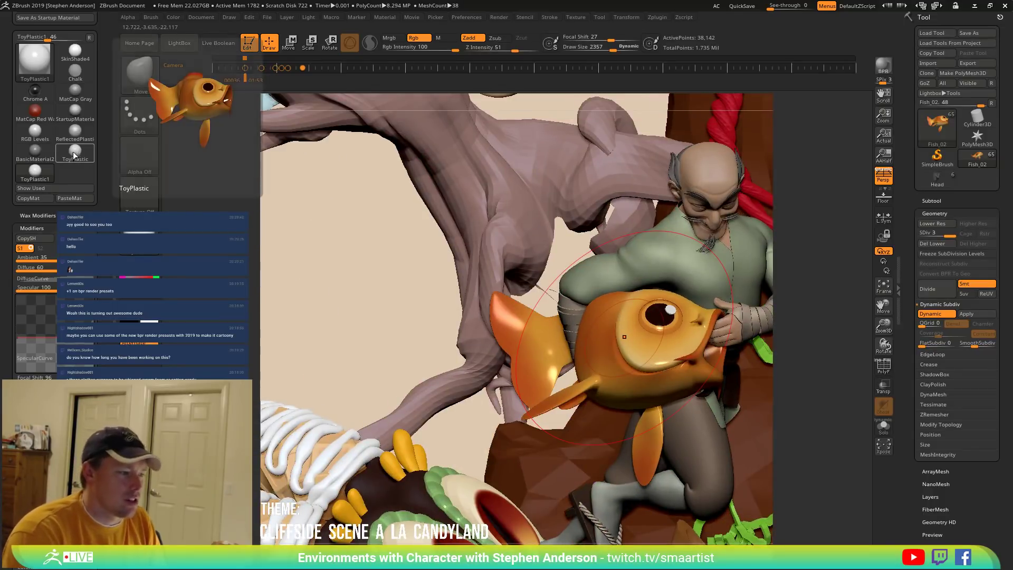
Choose the ToyPlastic material, limit painting to material only, and fill the fish with it.
left_click(81, 160)
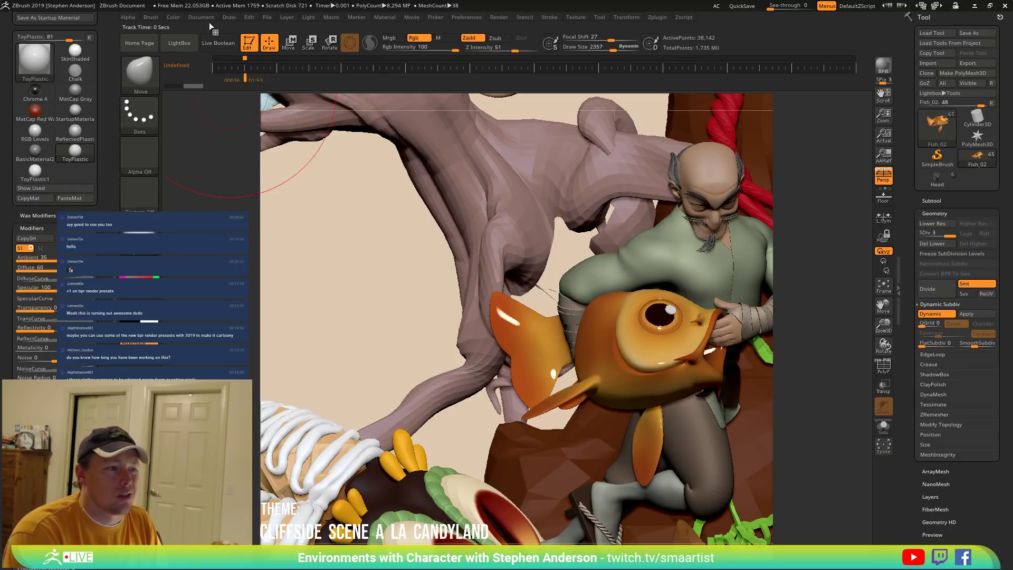
left_click(171, 17)
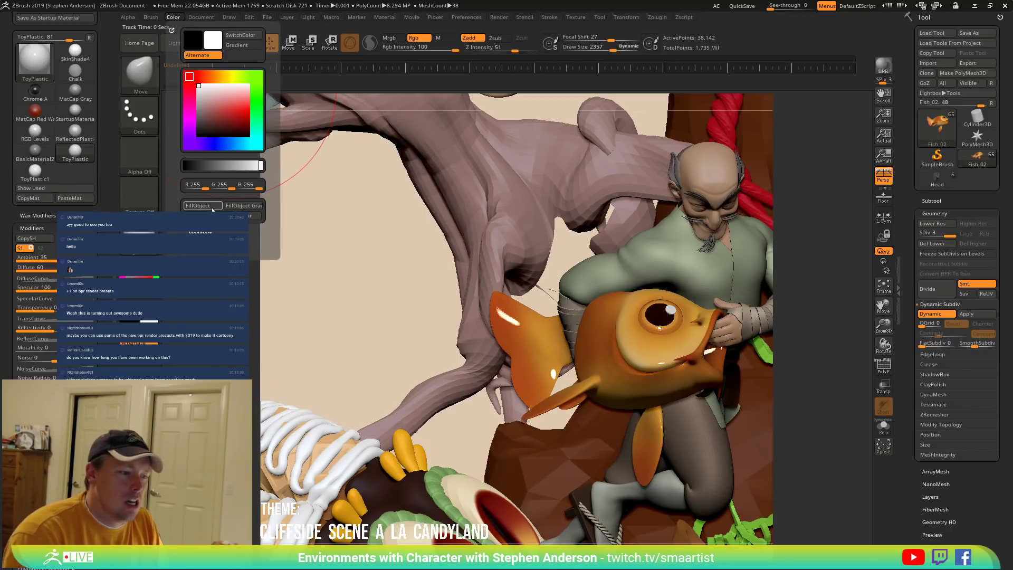
left_click(438, 38)
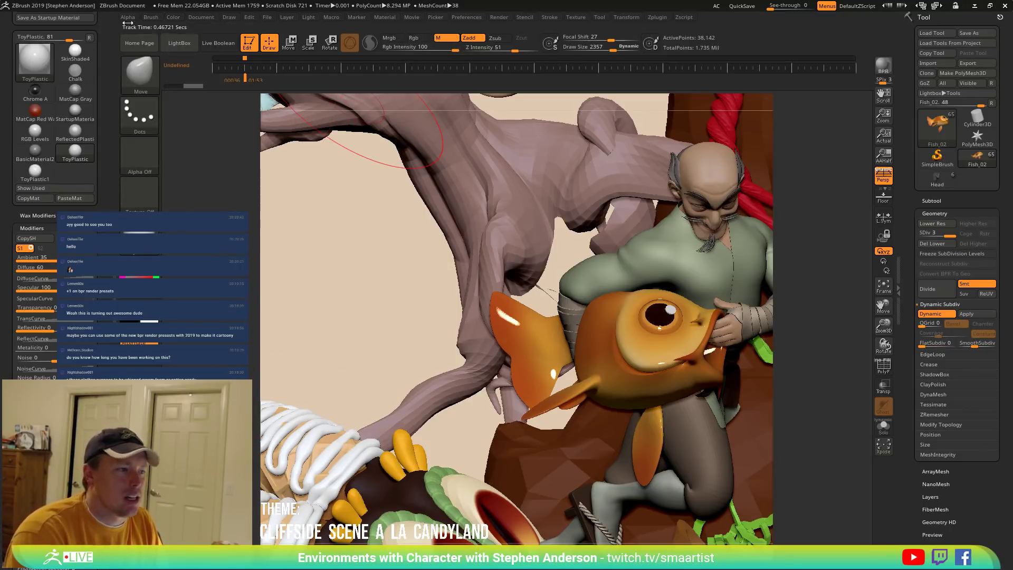
left_click(176, 17)
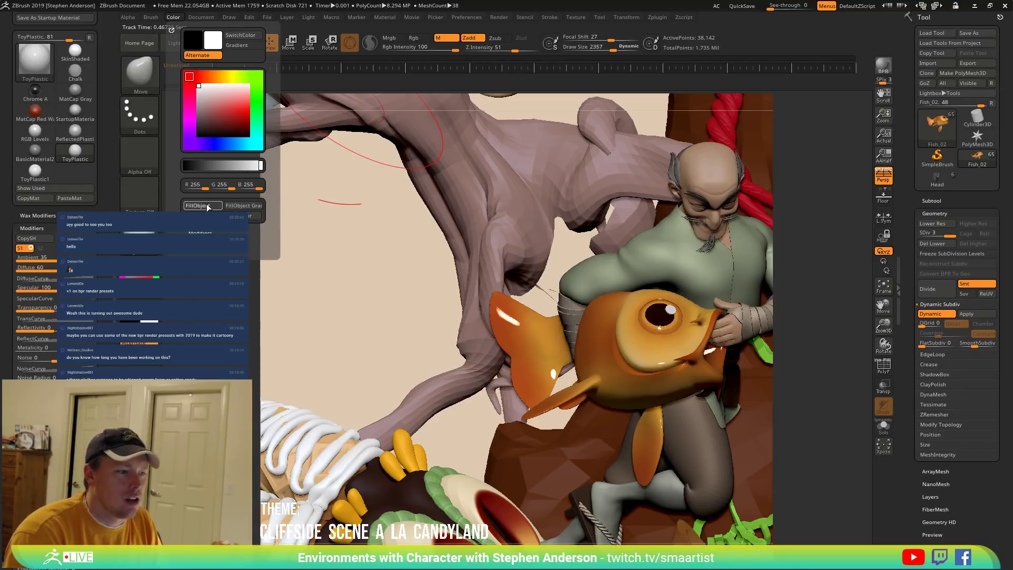
Review the whole Candyland scene through the camera keyframes stored on the timeline.
right_click_drag(628, 329, 671, 364)
right_click_drag(532, 302, 505, 191)
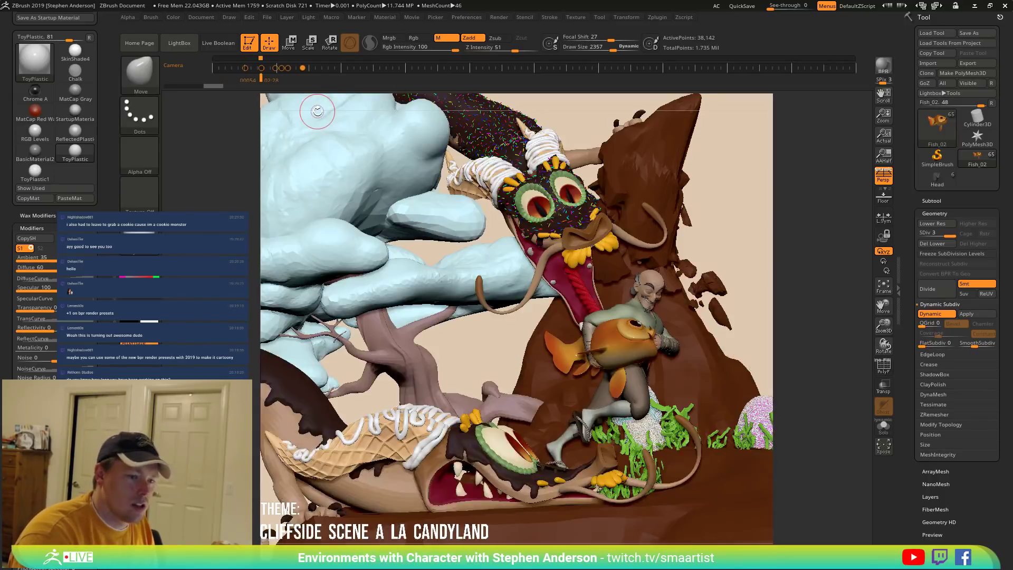
key("Left")
left_click(225, 69)
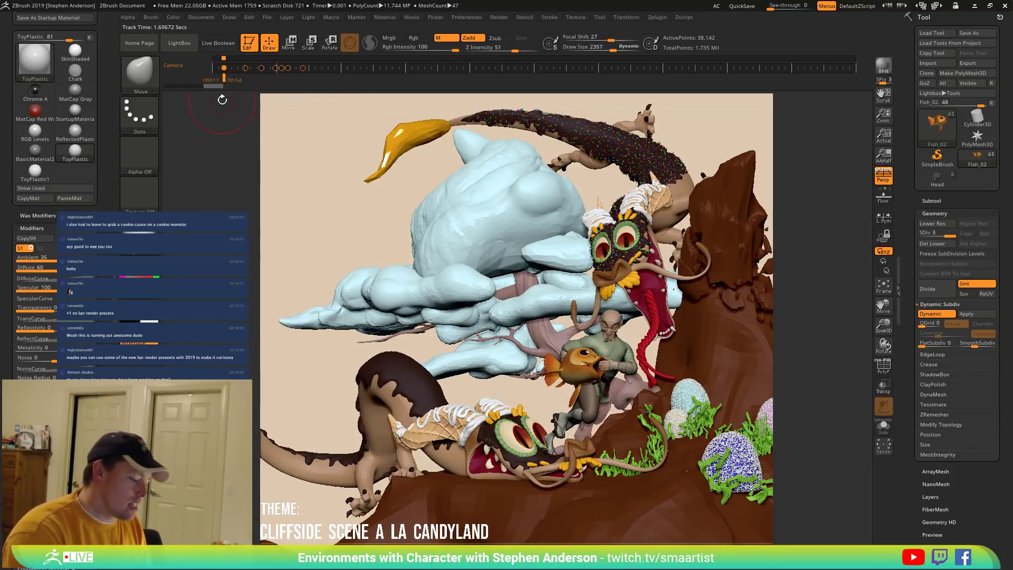
key("Left")
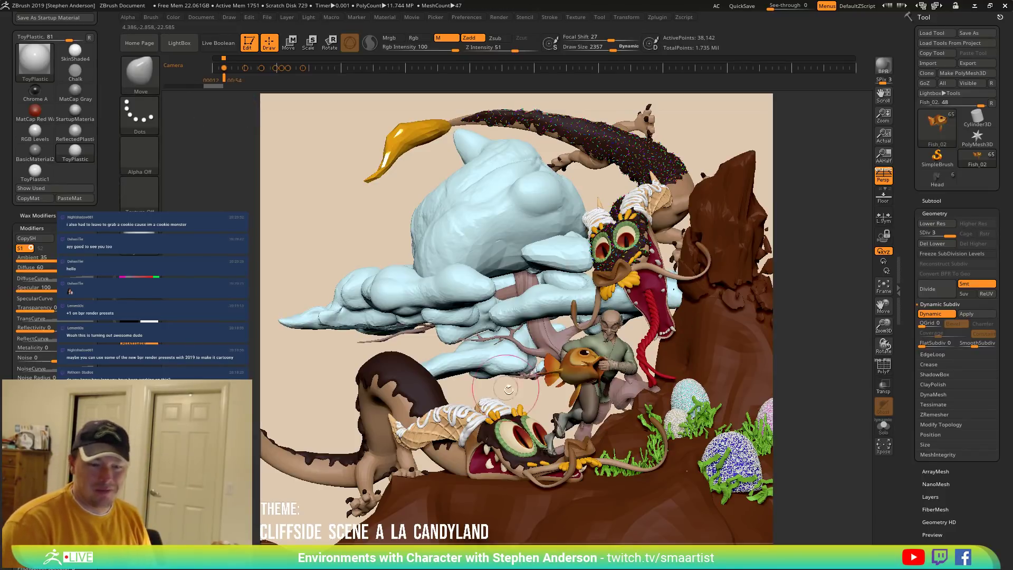
mouse_move(569, 363)
right_mouse_down()
mouse_move(627, 352)
mouse_move(639, 335)
mouse_move(687, 322)
right_mouse_up()
mouse_move(573, 243)
right_mouse_down("ctrl")
mouse_move(539, 288)
mouse_move(533, 273)
right_mouse_up("ctrl")
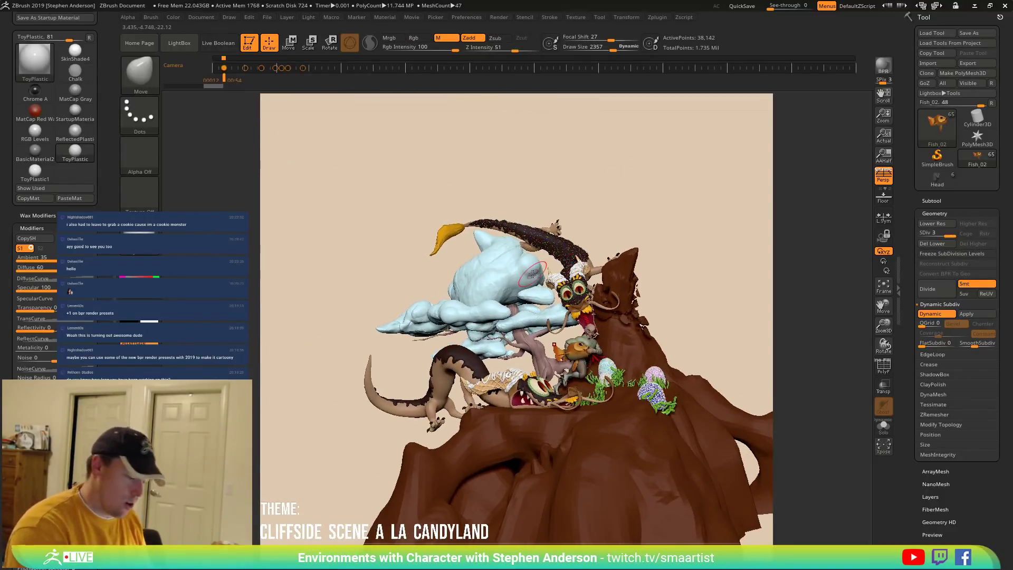
key("Right")
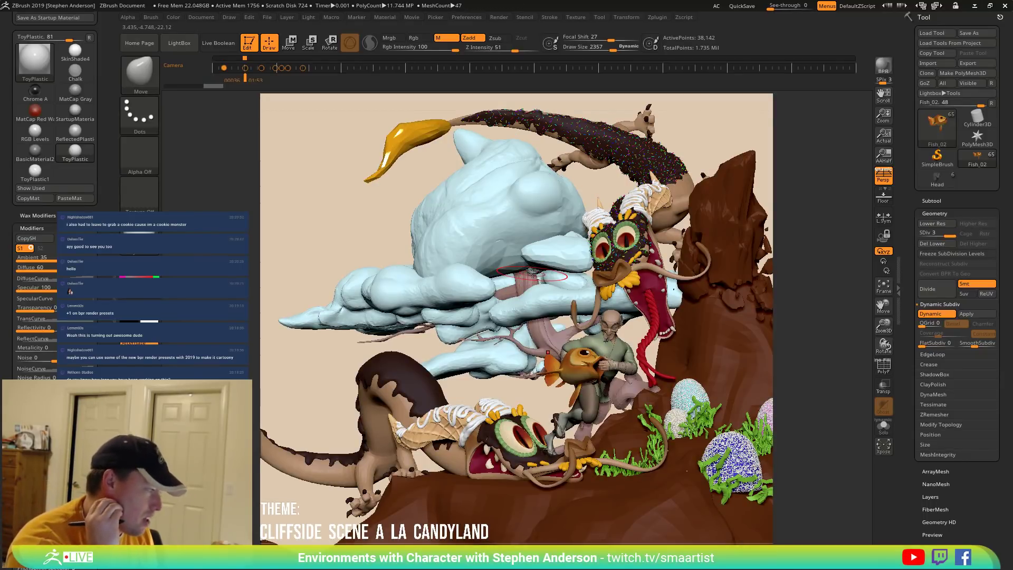
Check the Photoshop concept, return to ZBrush, and set See-through to 36 to overlay the concept on the scene.
key("alt+Tab")
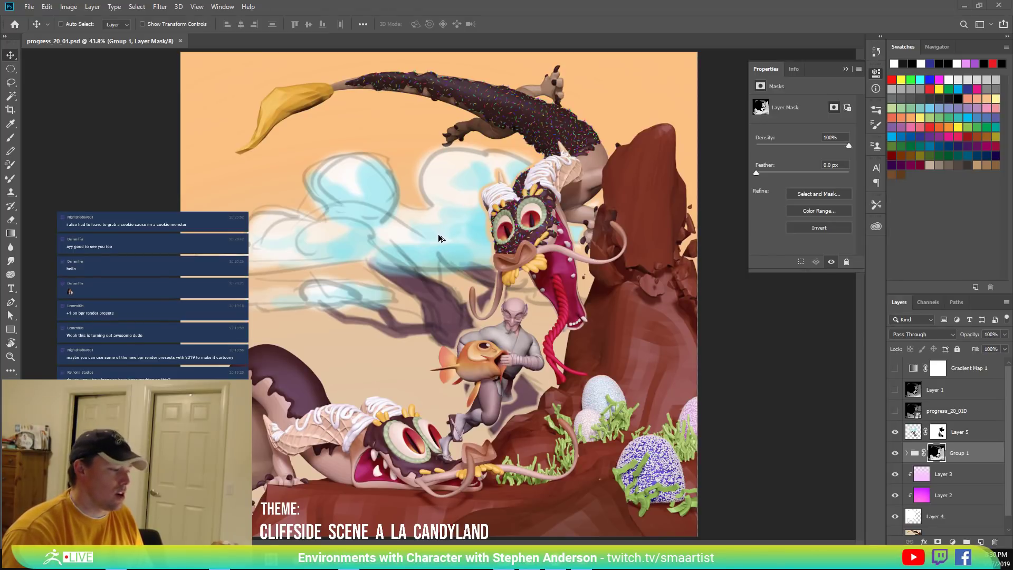
key("alt+Tab")
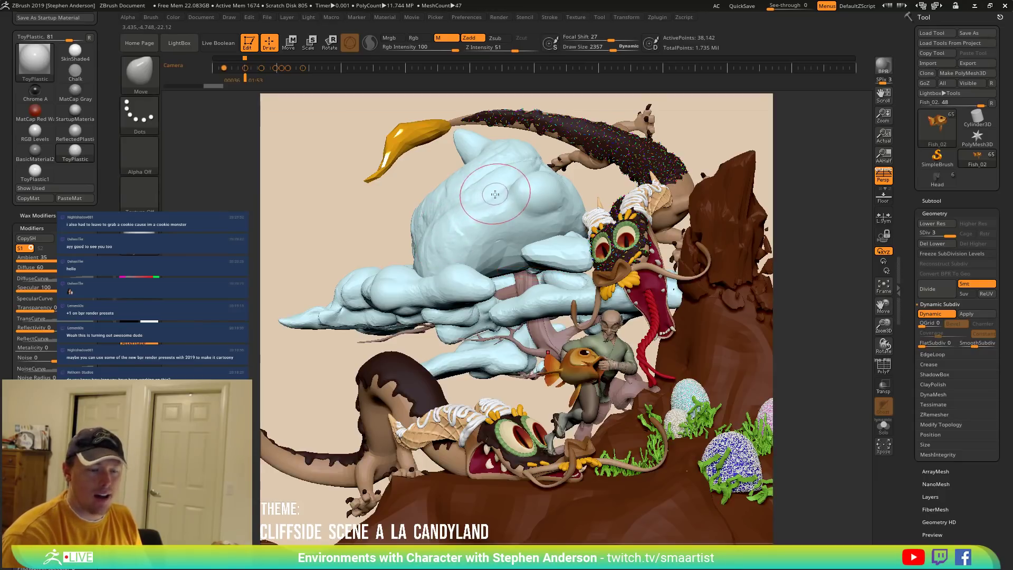
left_click_drag(771, 7, 785, 8)
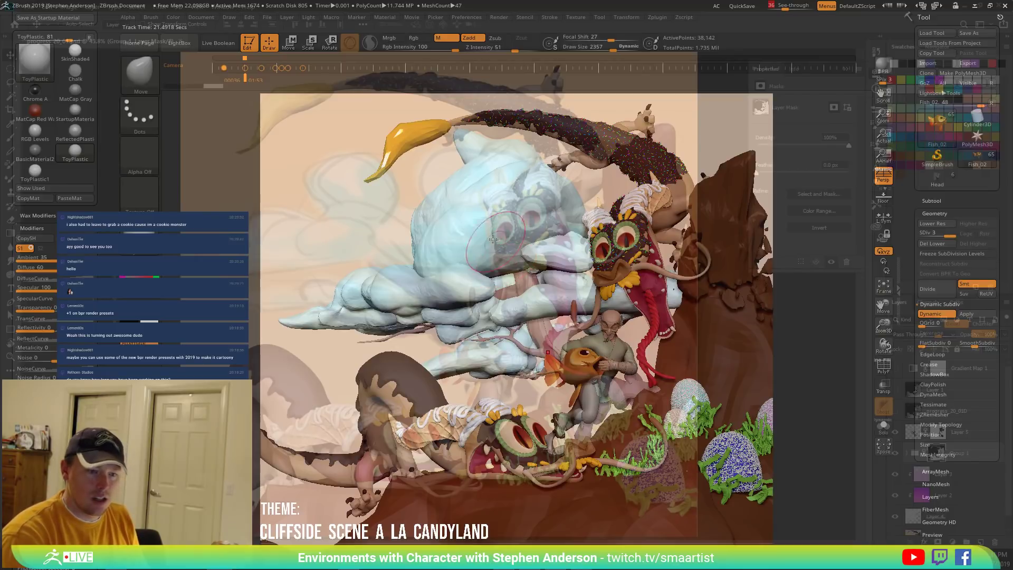
Select the Candyland_14 foliage subtool, isolate its large upper clump with a mask, and shrink and shift that clump toward the dragon's head.
left_click(931, 201)
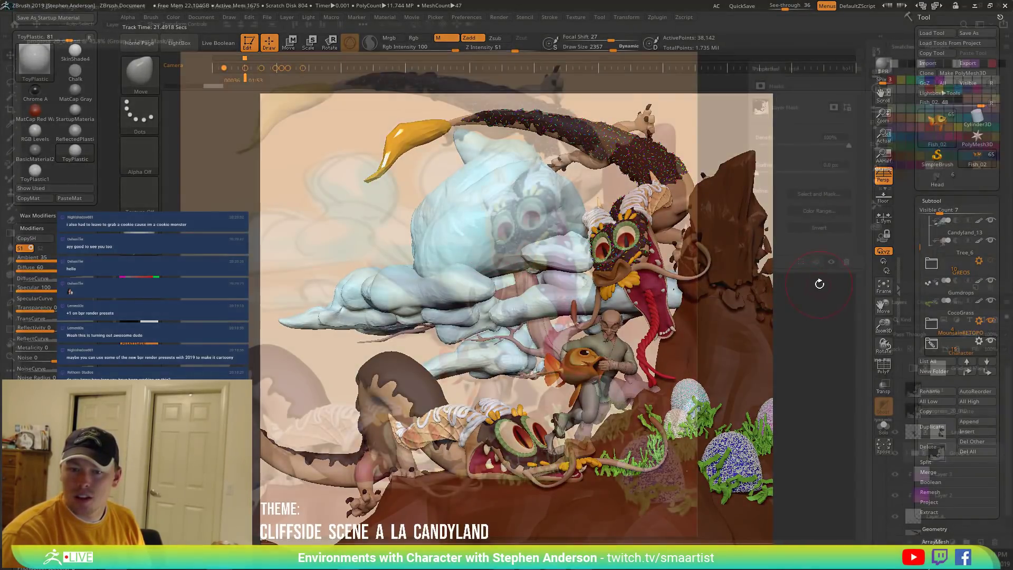
left_click(475, 223, "alt")
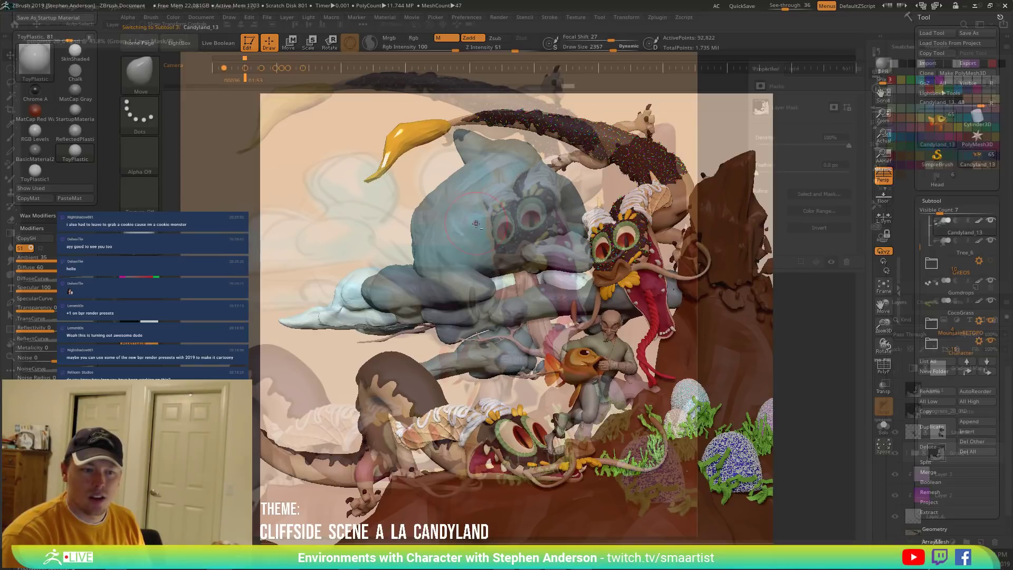
key("ctrl")
key("ctrl+shift")
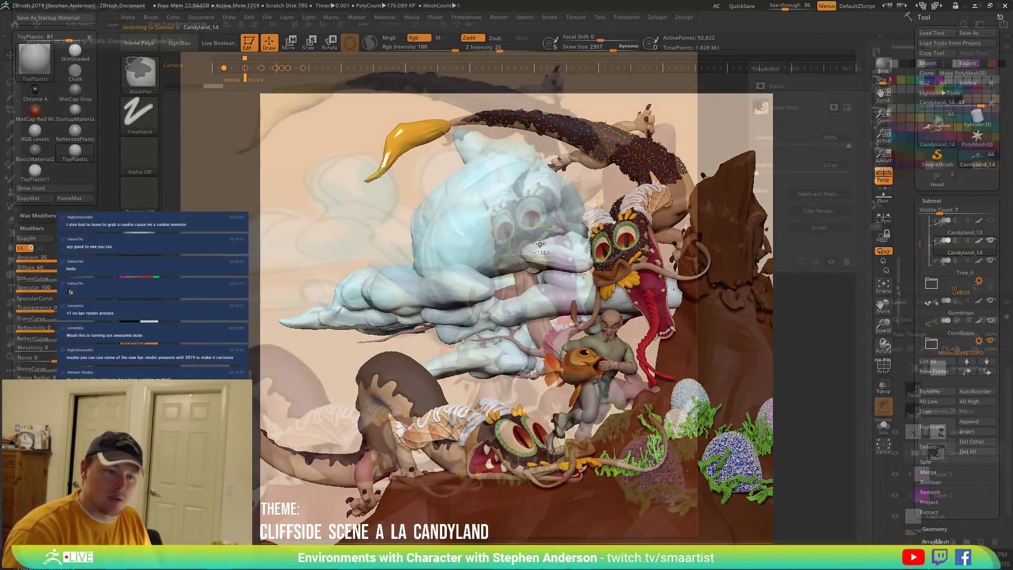
key("w")
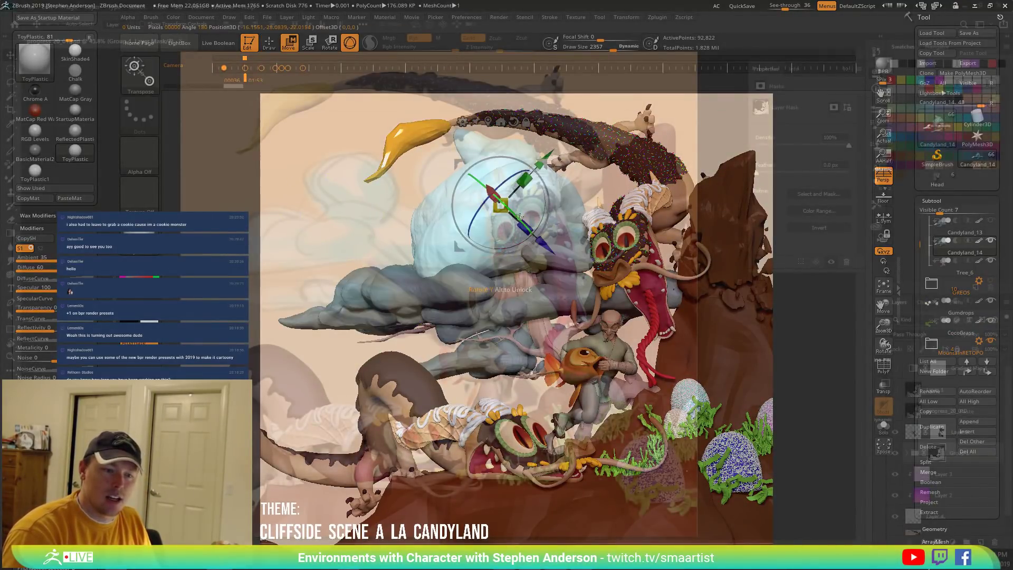
left_click_drag(500, 205, 495, 205, "alt")
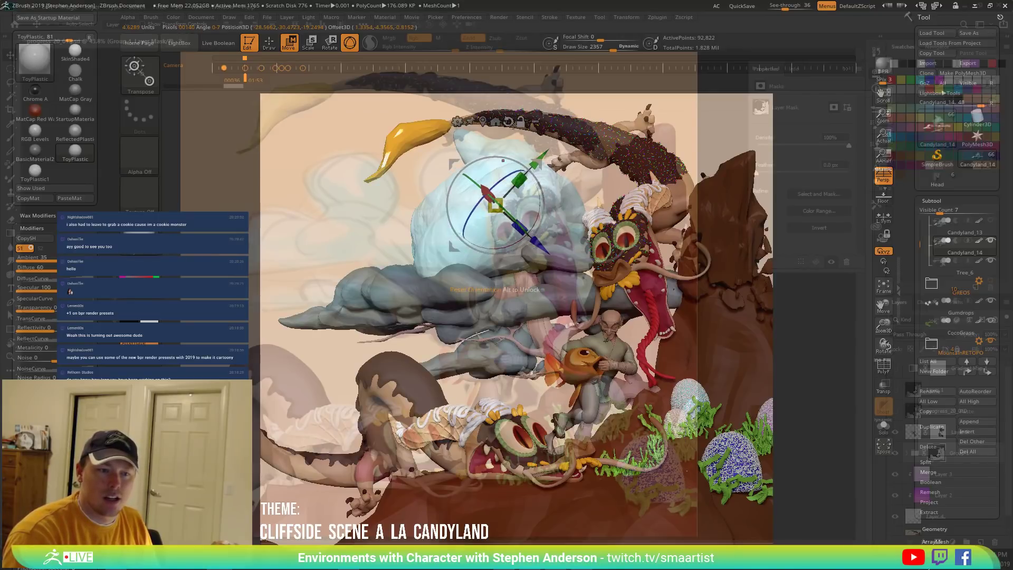
left_click(493, 206)
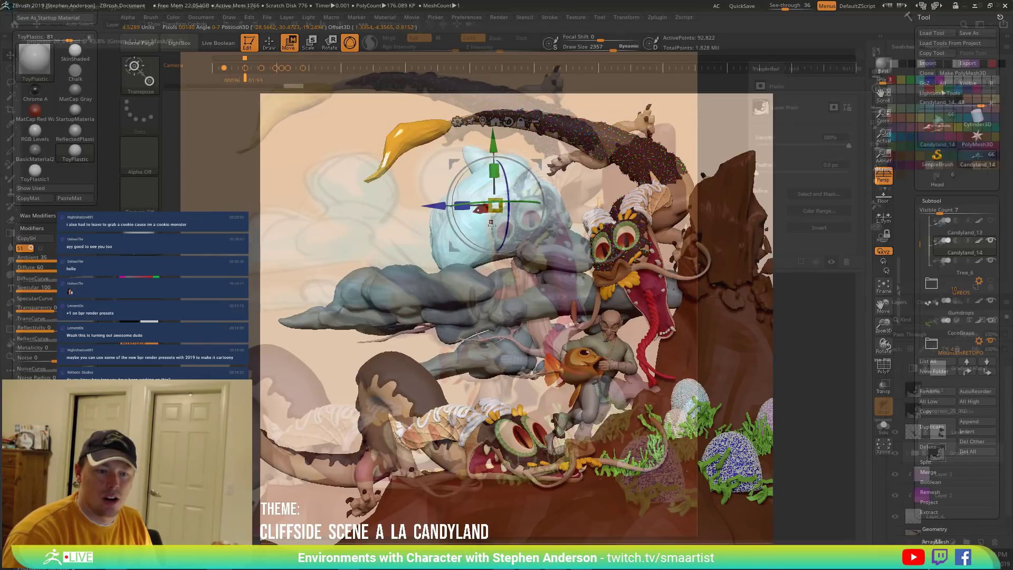
left_click_drag(538, 165, 565, 188)
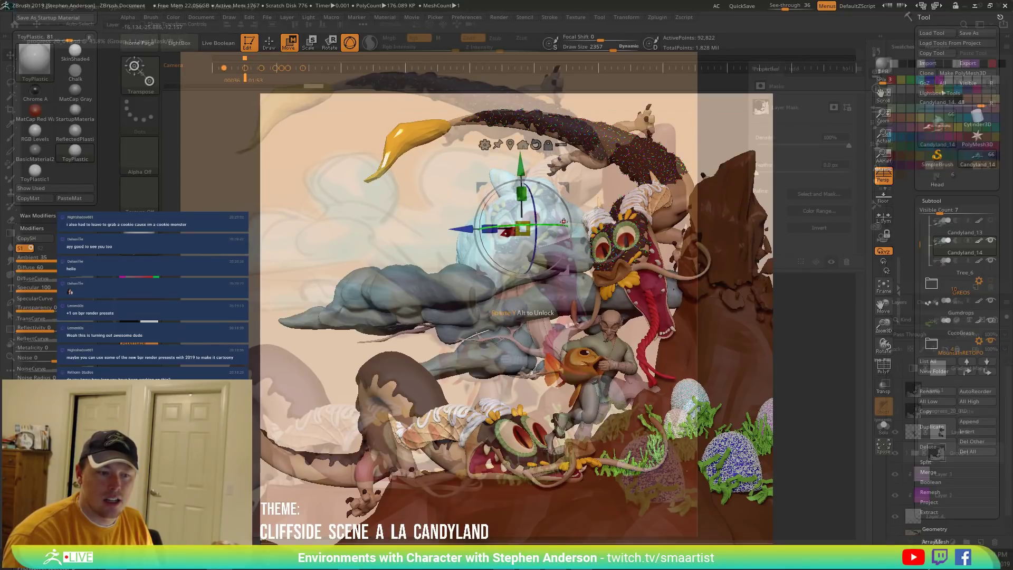
Try to duplicate the small lower foliage clump beneath the main mass.
left_click(492, 354)
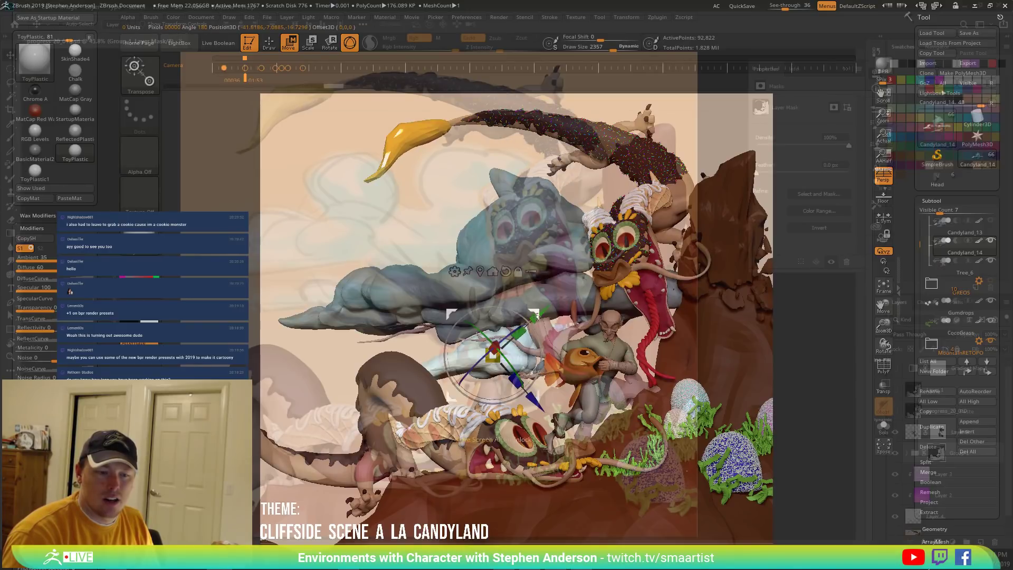
left_click_drag(535, 311, 551, 298, "ctrl")
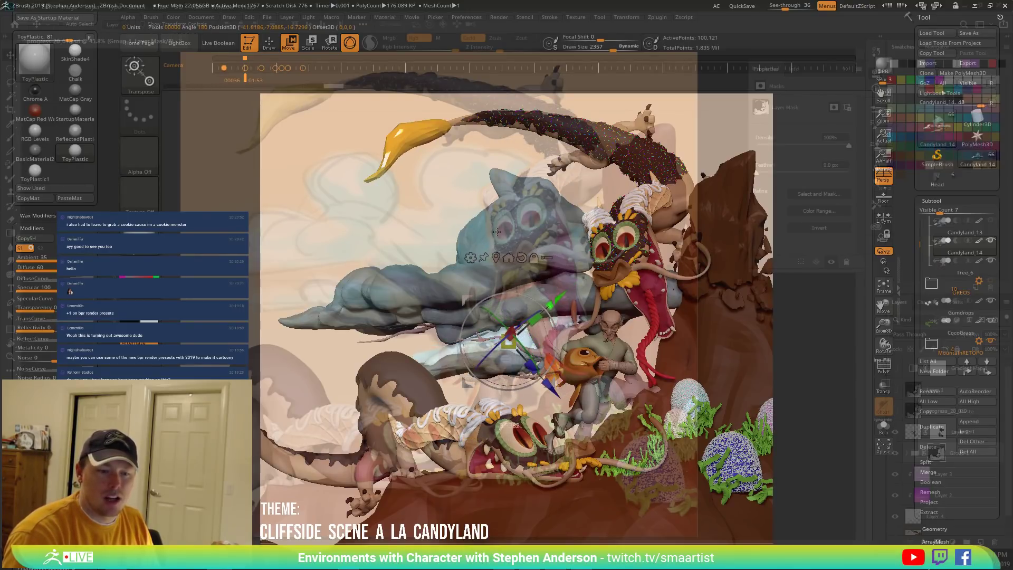
key("ctrl+z")
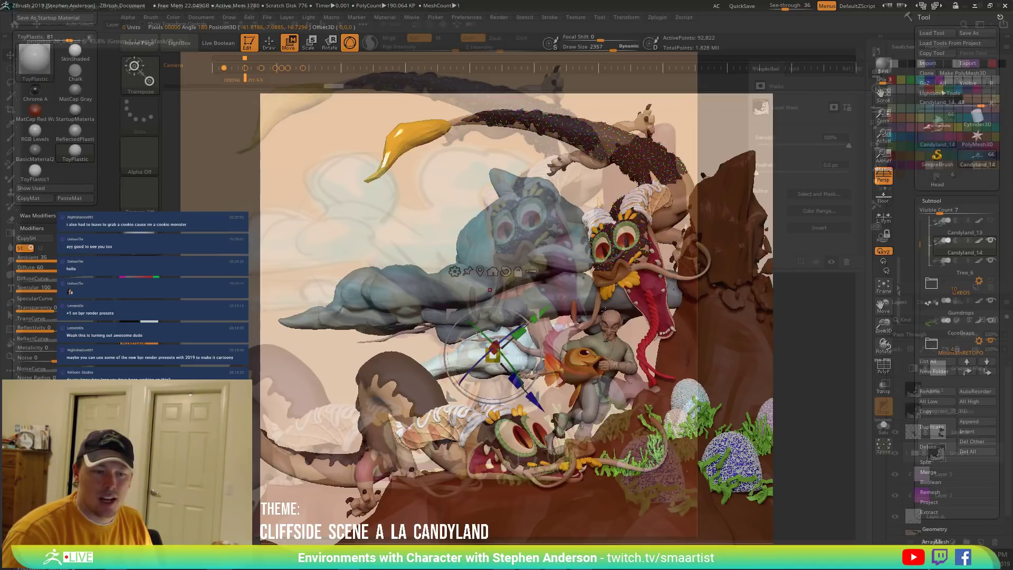
Remove the lower foliage clump and insert a PolySphere beside the large upper clump with the IMM Primitives brush.
left_click_drag(442, 240, 387, 173)
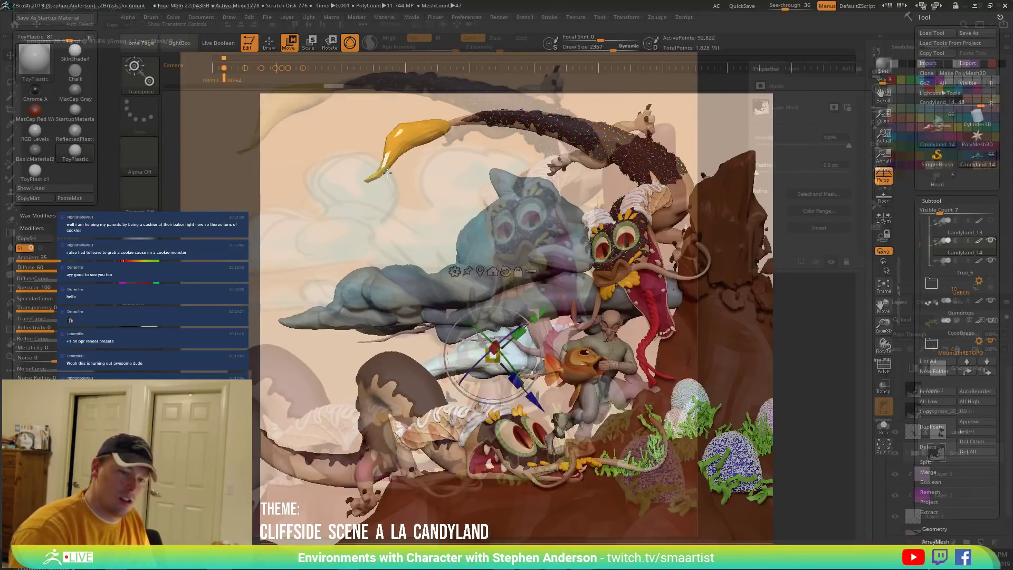
key("b")
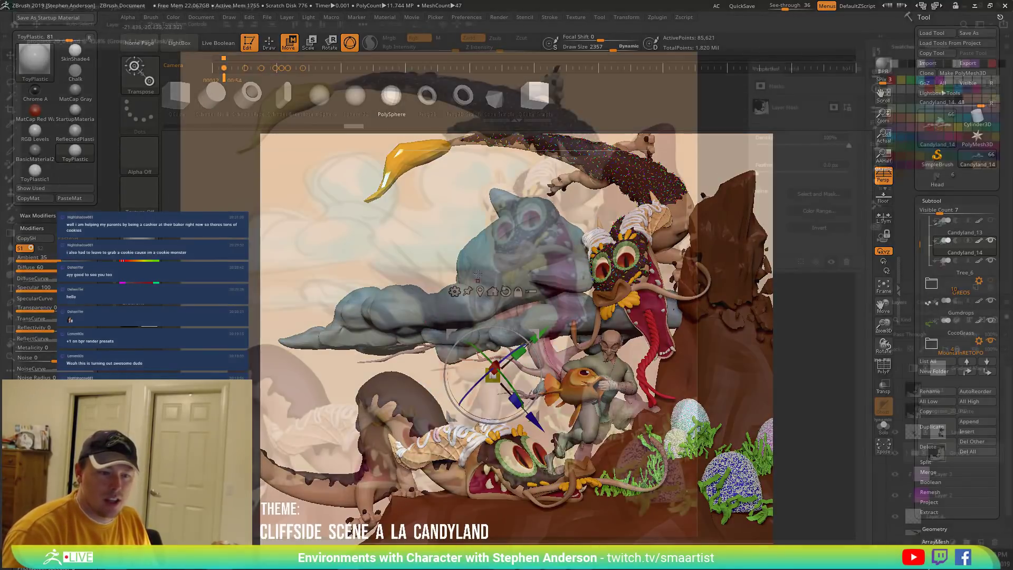
key("q")
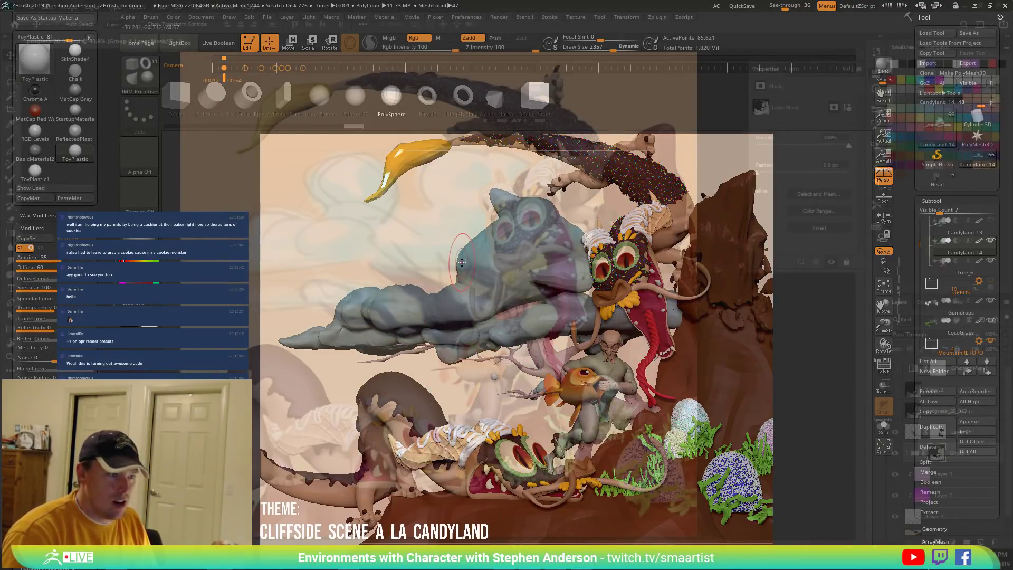
left_click_drag(461, 270, 461, 276)
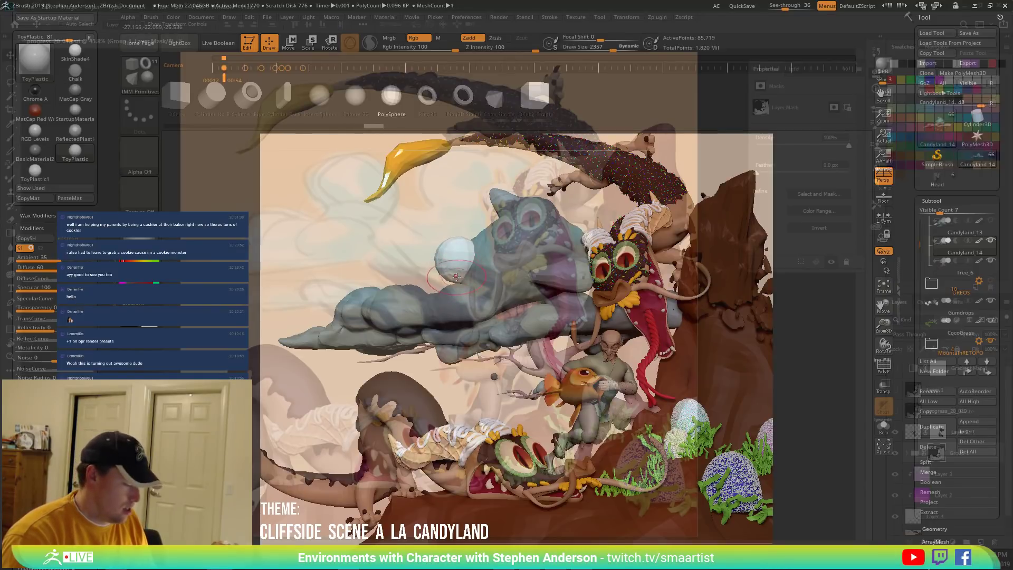
Enlarge the inserted sphere, position it above the long foliage mass away from the large clump, and set Draw Size to 5000.
key("w")
left_click_drag(504, 217, 465, 206)
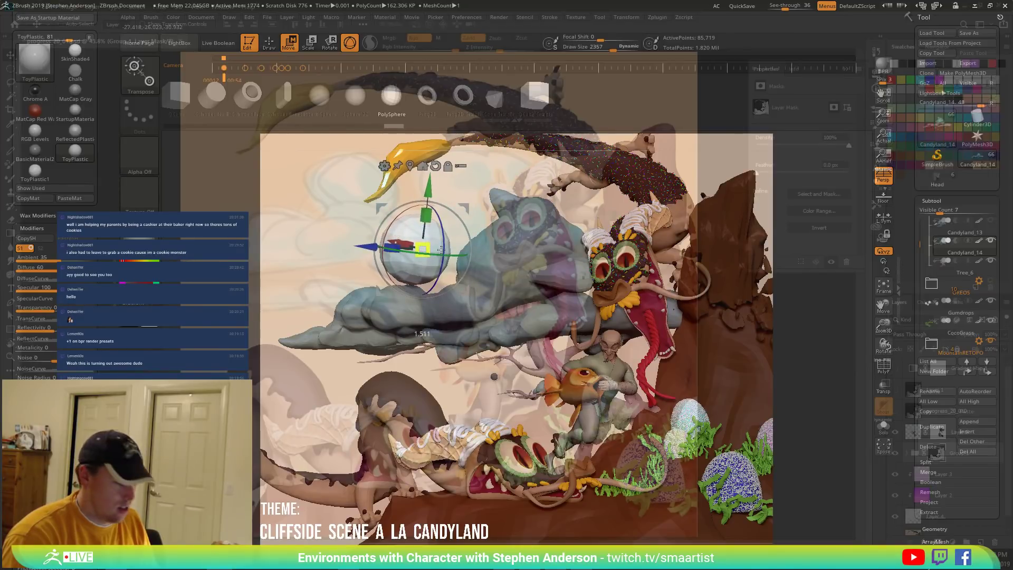
key("b")
key("v")
key("s")
mouse_move(399, 213)
left_mouse_down()
mouse_move(416, 216)
mouse_move(399, 214)
left_mouse_up()
key("s")
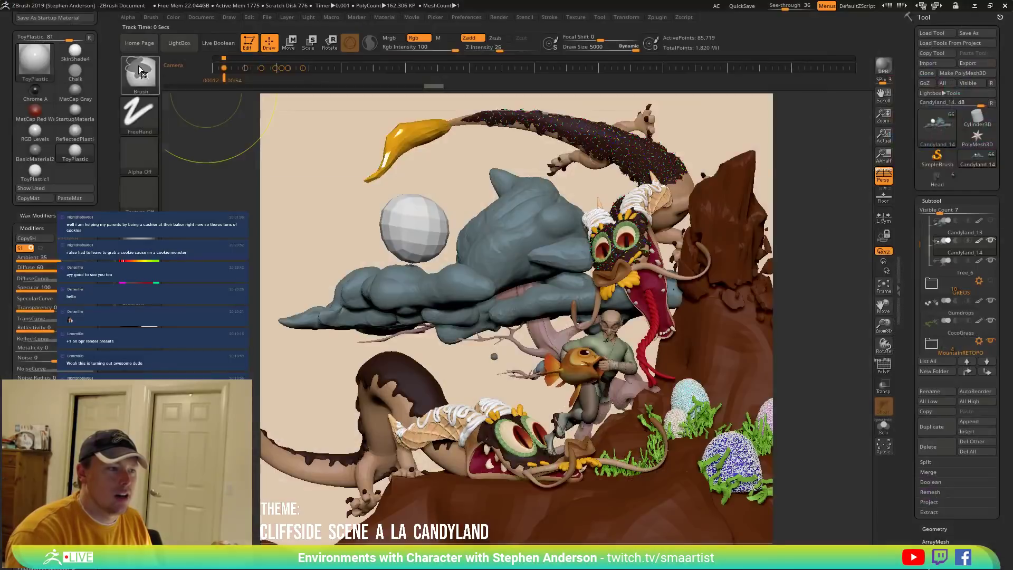
Mask the sphere's upper half with MaskLasso, stretch its lower half down into the foliage, and clear the mask.
left_click(140, 71, "ctrl")
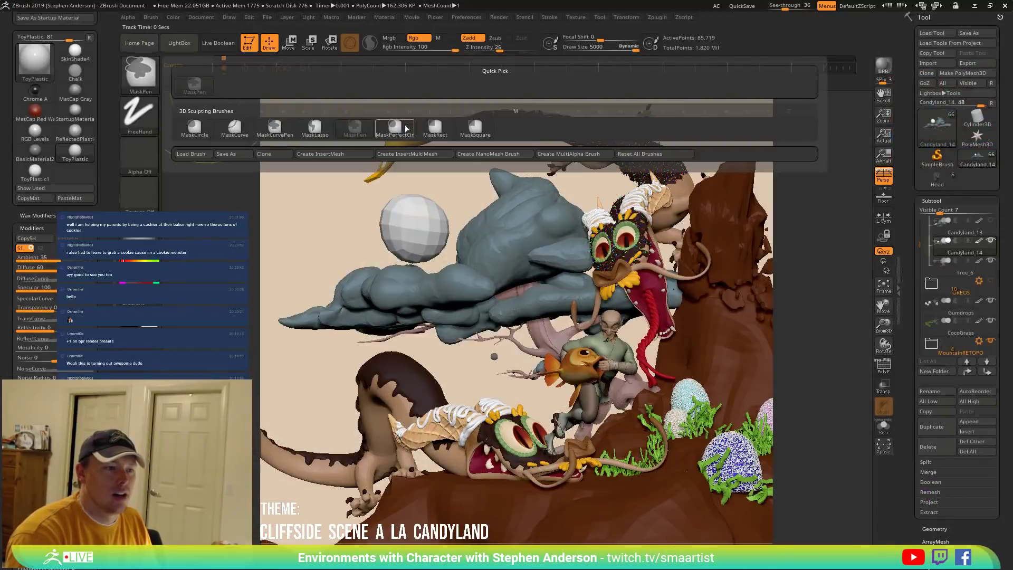
left_click(315, 128)
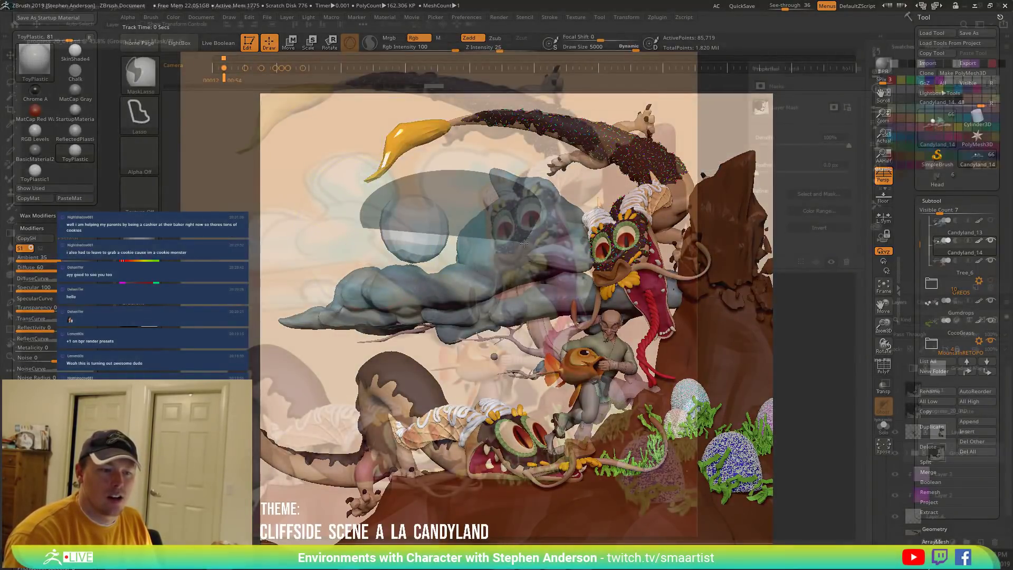
key("w")
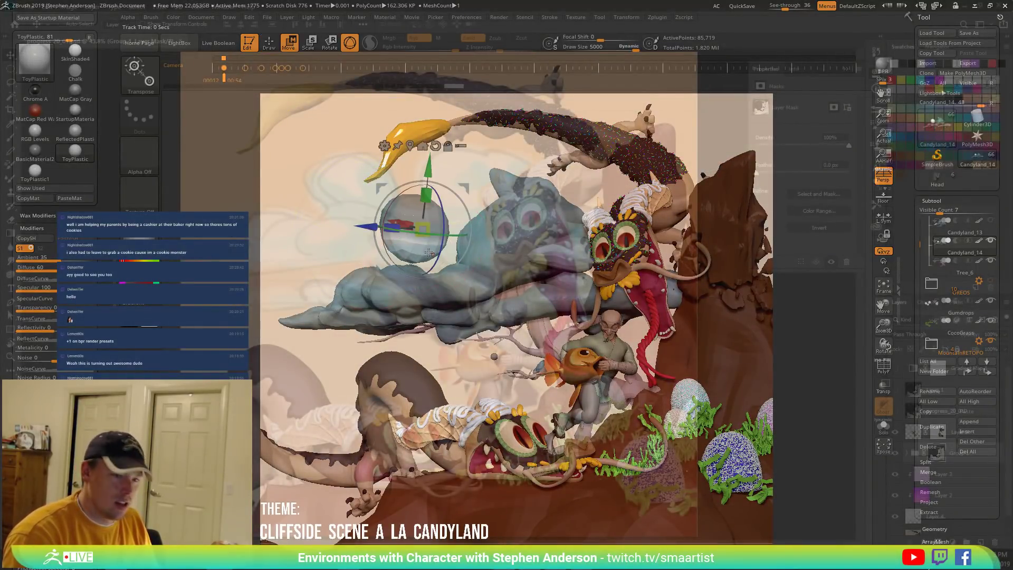
left_click_drag(470, 203, 480, 234)
key("ctrl")
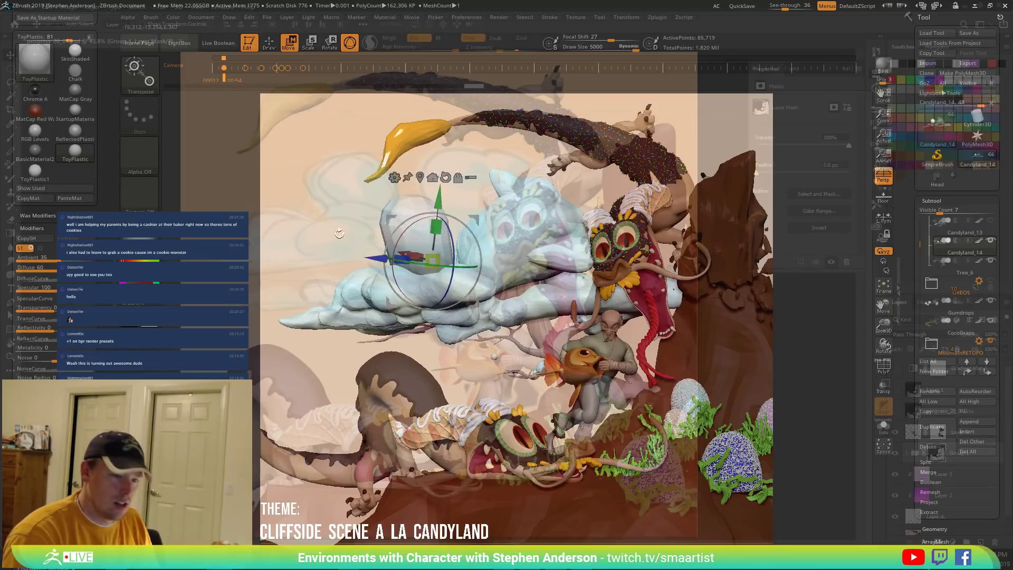
Mask all of the Candyland_14 foliage except the new stretched sphere, using polygroup visibility, and show everything again.
key("q")
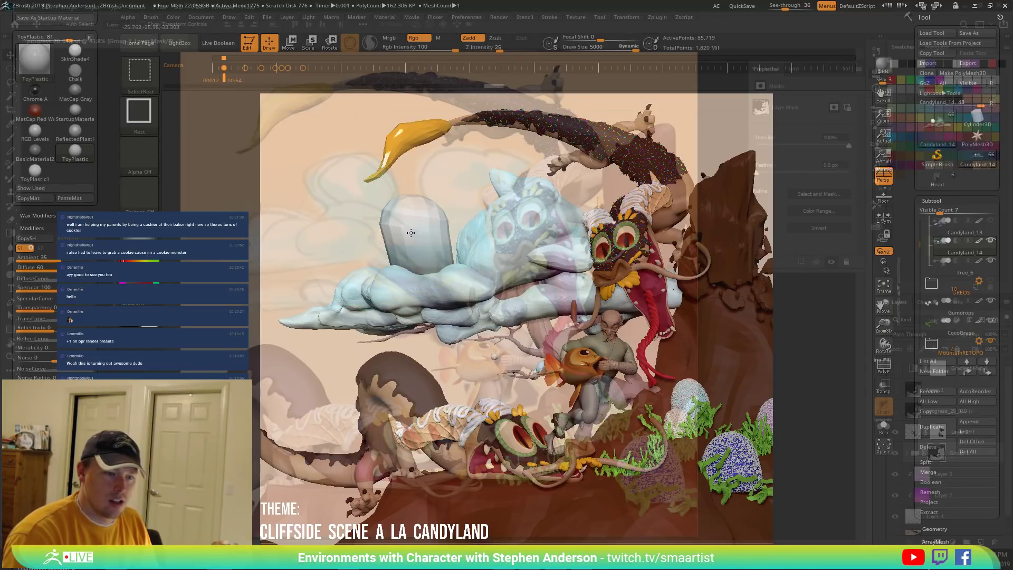
left_click(412, 228, "ctrl+shift")
left_click_drag(308, 238, 335, 283, "ctrl+shift")
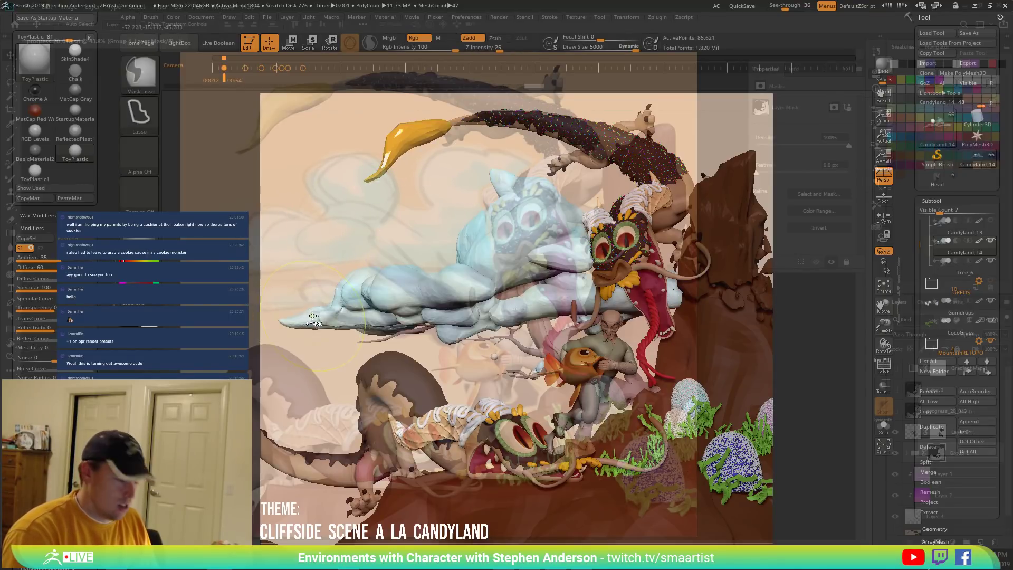
left_click(330, 249, "ctrl")
left_click(344, 265, "ctrl+shift")
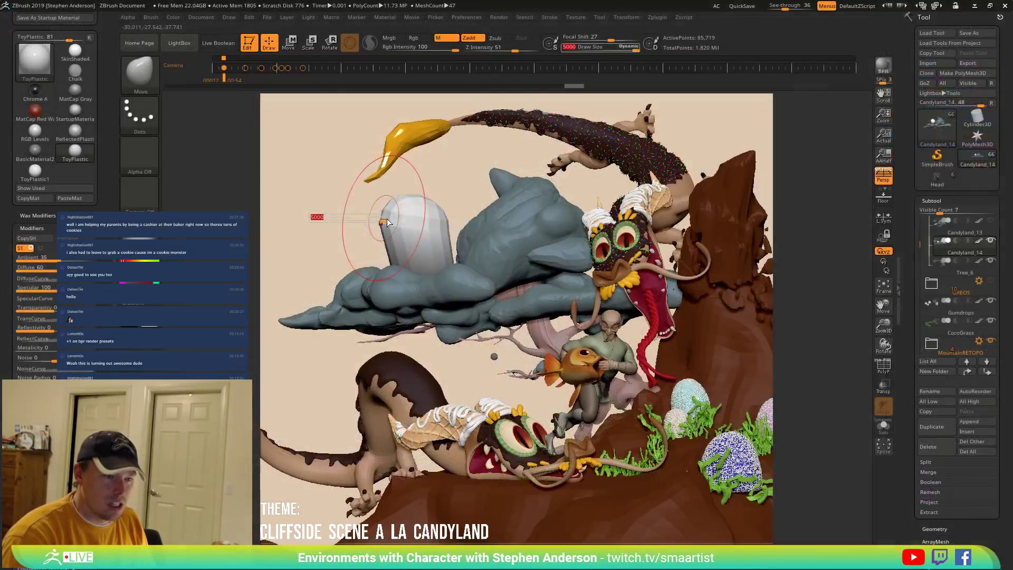
Reshape the stretched sphere with the Move brush to follow the concept's cloud outline, and smooth its surface.
mouse_move(403, 214)
left_mouse_down()
mouse_move(360, 214)
mouse_move(366, 225)
left_mouse_up()
left_click_drag(448, 207, 441, 217)
left_click_drag(448, 254, 447, 241)
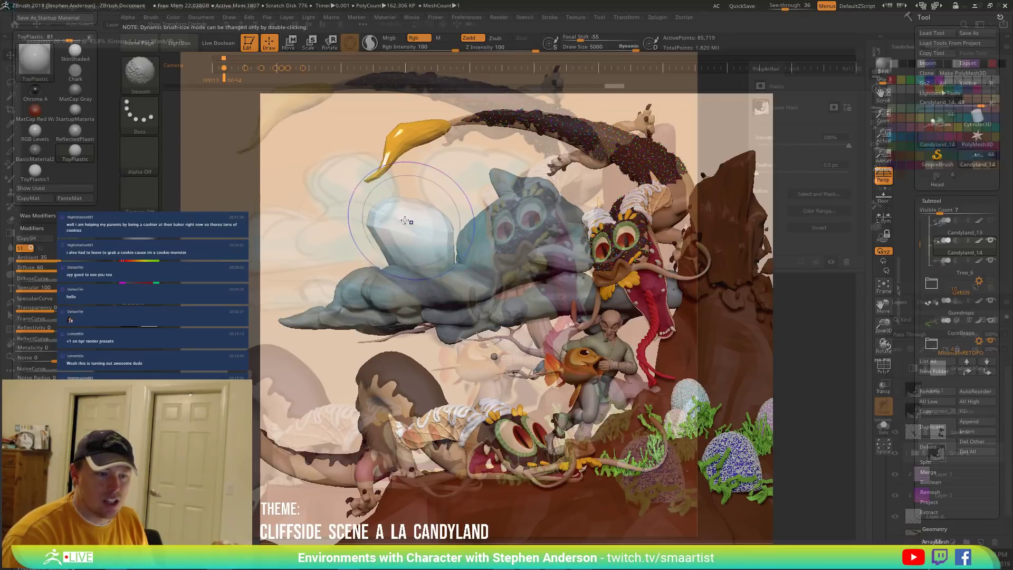
left_click_drag(368, 226, 375, 227)
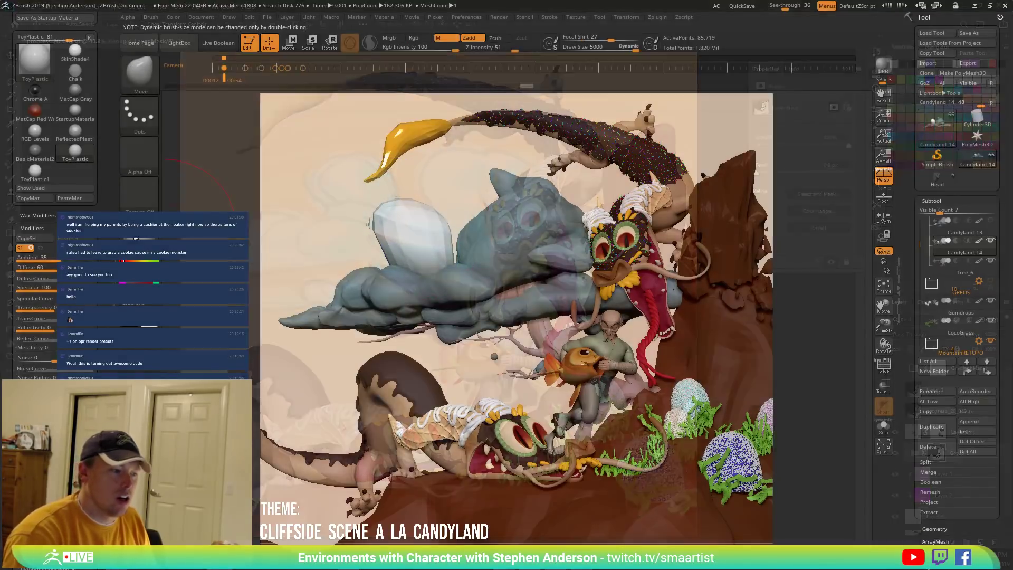
Make SkinShade4 the active material and check the new foliage clump from several angles.
key("m")
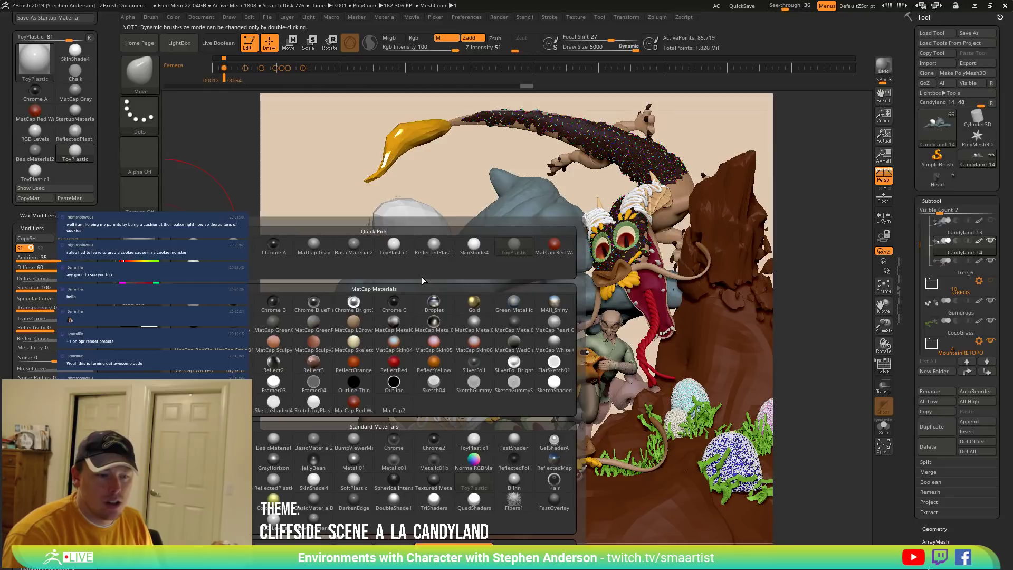
left_click(473, 245)
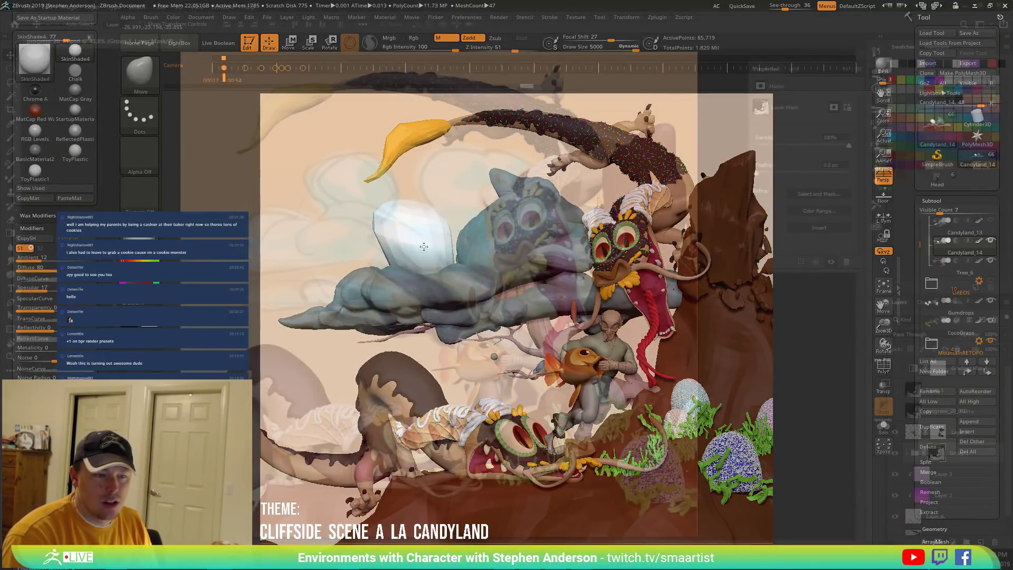
key("Left")
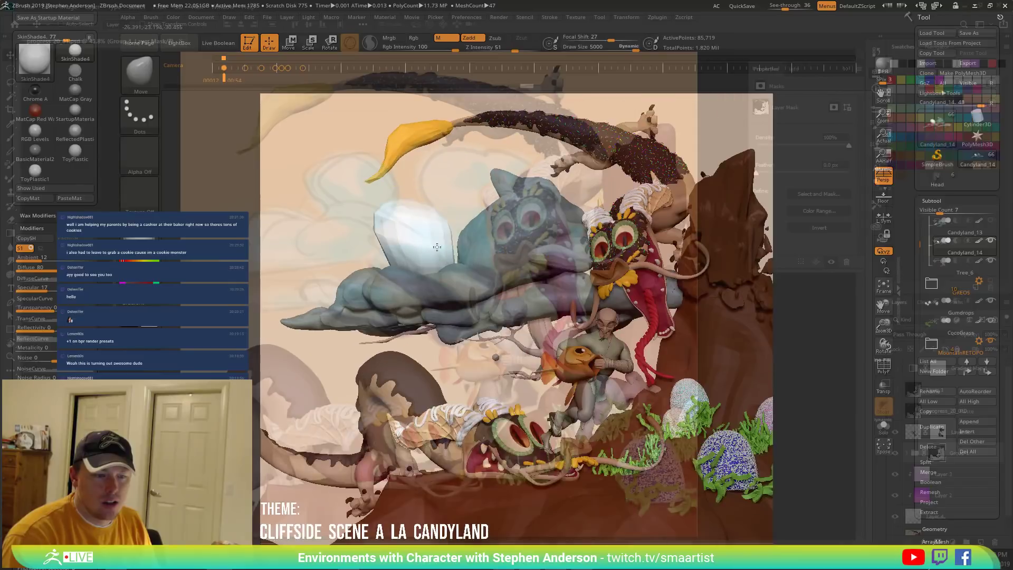
key("Left")
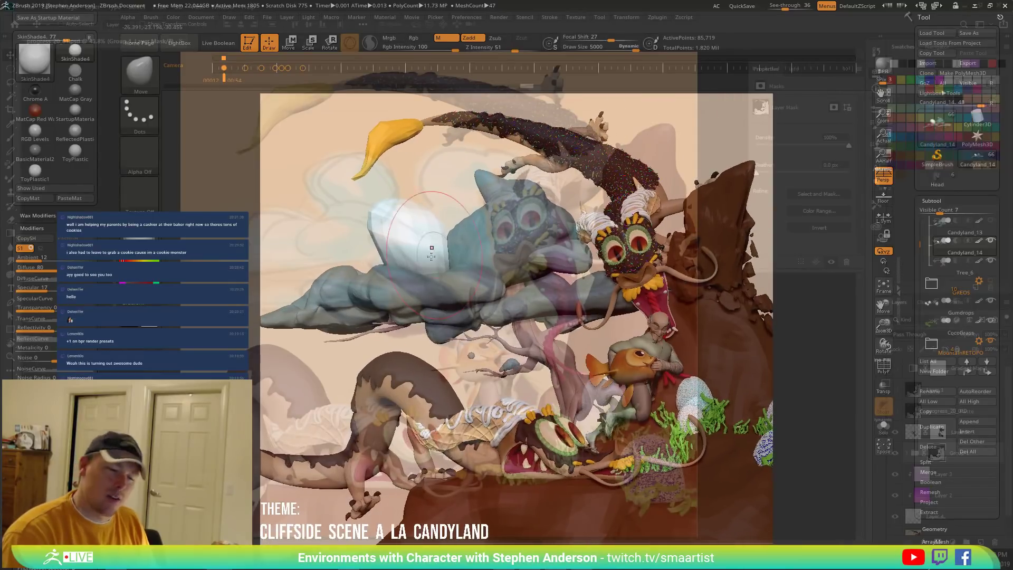
key("Left")
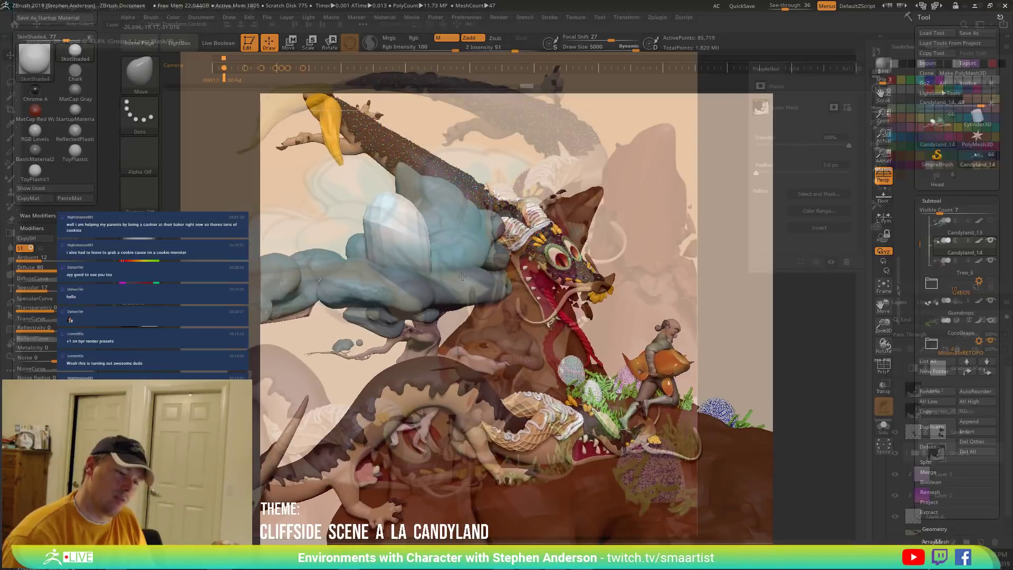
key("Left")
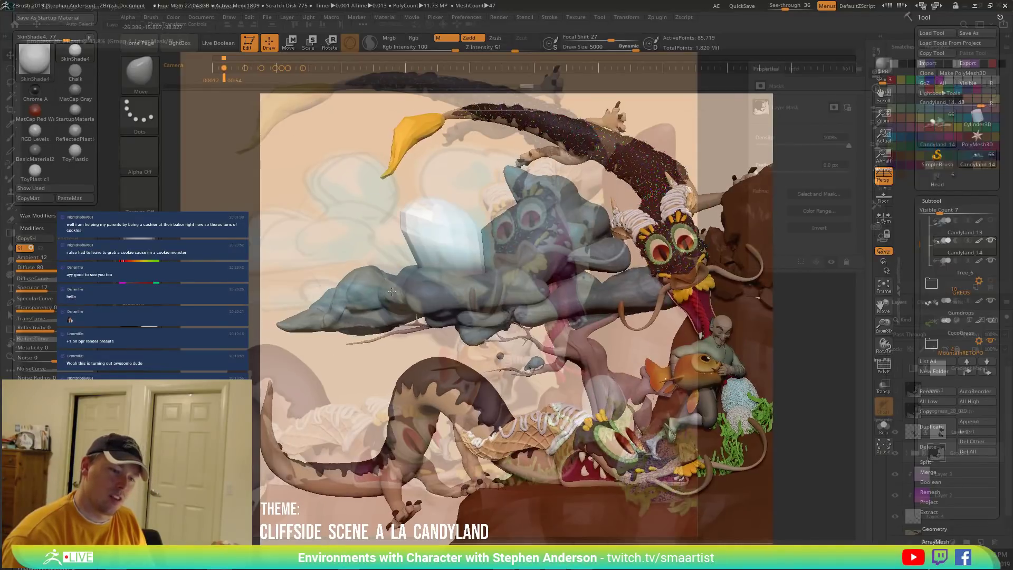
Undo the last six edits on the Candyland_14 foliage, including the reshaping of the sphere.
left_click_drag(470, 362, 311, 356)
key("ctrl")
key("ctrl+z")
key("ctrl+z")
key("ctrl+z")
key("ctrl+z")
key("ctrl+z")
key("ctrl+z")
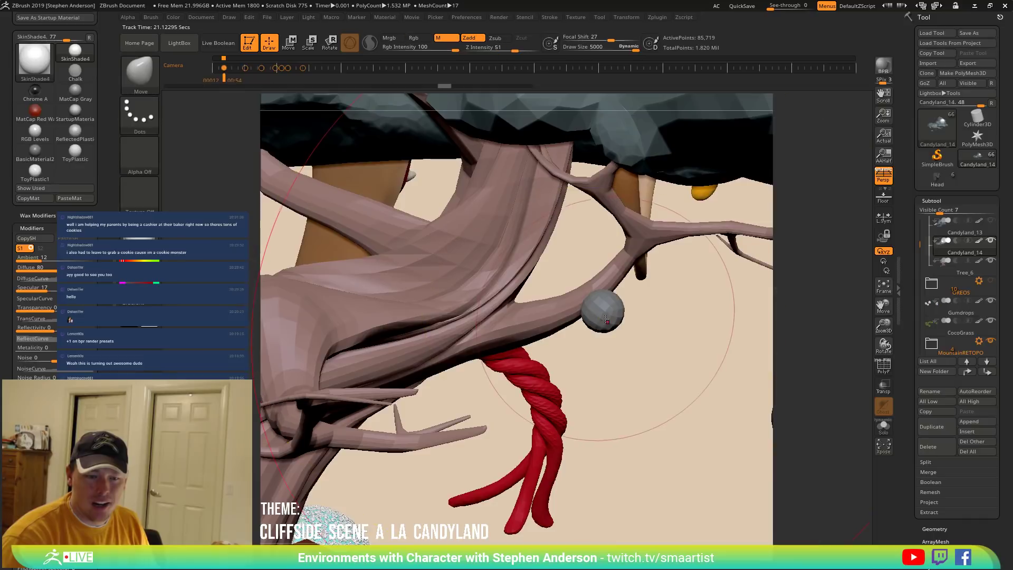
Examine the cotton-candy foliage and branches from several angles, including the Candyland_13 clump.
left_click_drag(633, 327, 598, 332)
right_click_drag(599, 332, 502, 319)
right_click_drag(457, 270, 439, 246, "ctrl")
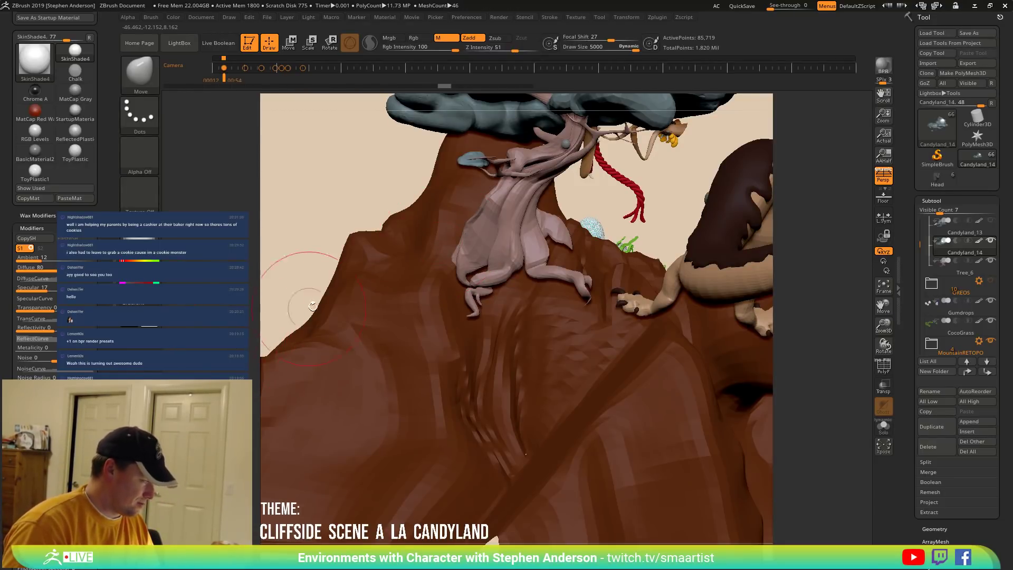
right_click_drag(531, 302, 532, 311)
mouse_move(527, 169)
right_mouse_down("alt")
mouse_move(483, 295)
mouse_move(479, 283)
mouse_move(454, 282)
right_mouse_up("alt")
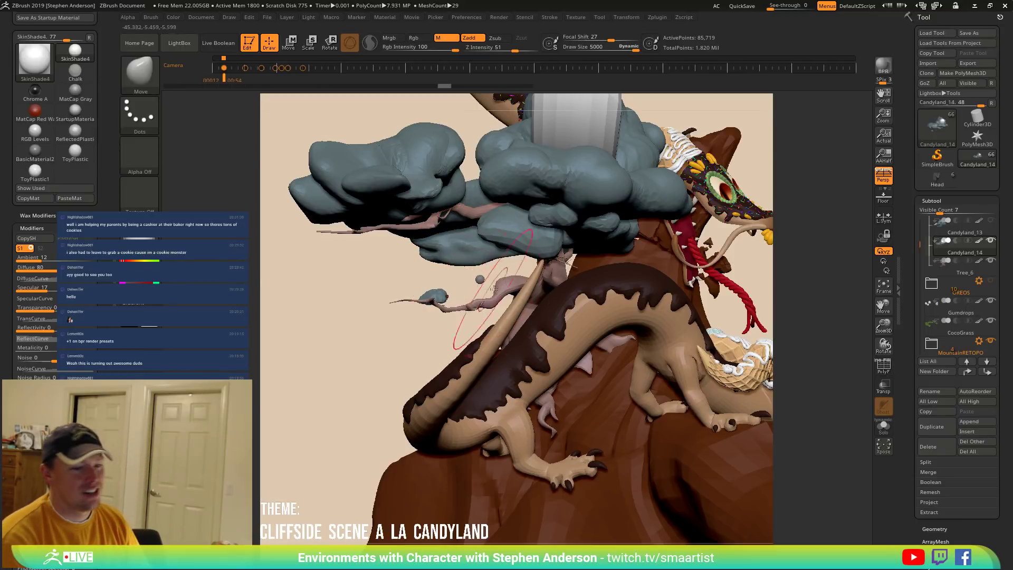
right_click_drag(479, 278, 481, 278)
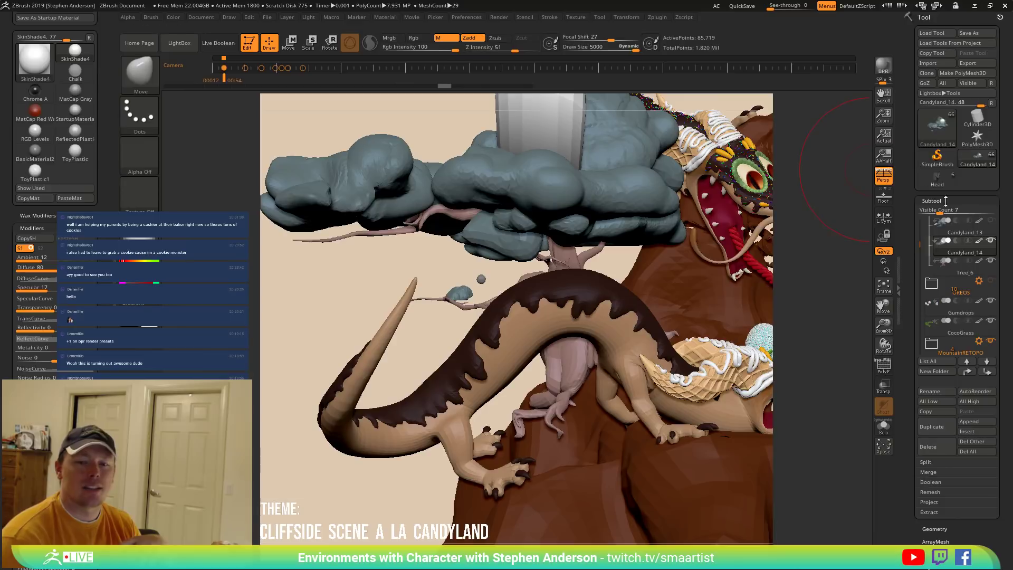
left_click(932, 233)
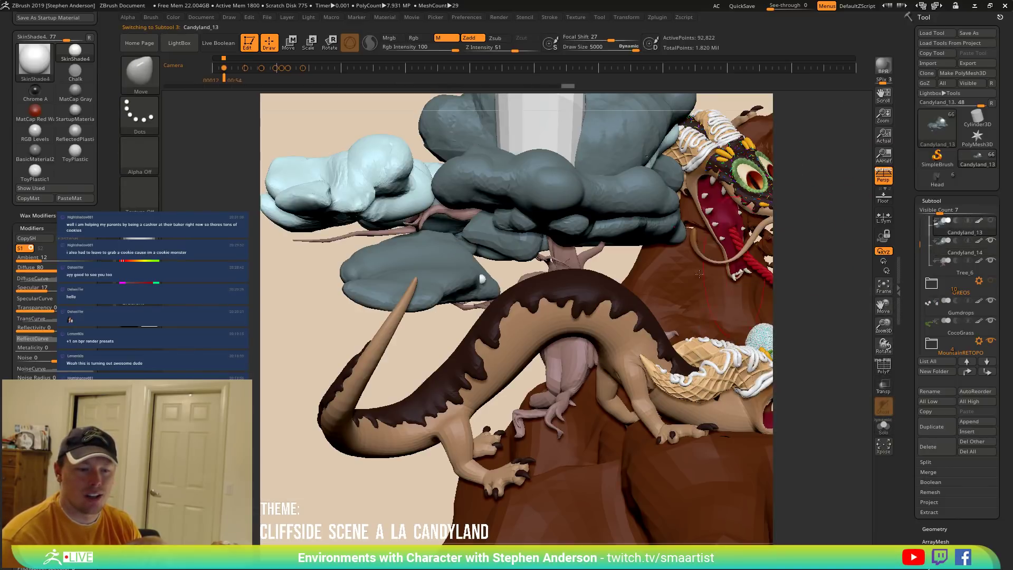
right_click_drag(483, 288, 570, 292)
right_click_drag(396, 271, 396, 216, "ctrl")
right_click_drag(528, 285, 388, 288)
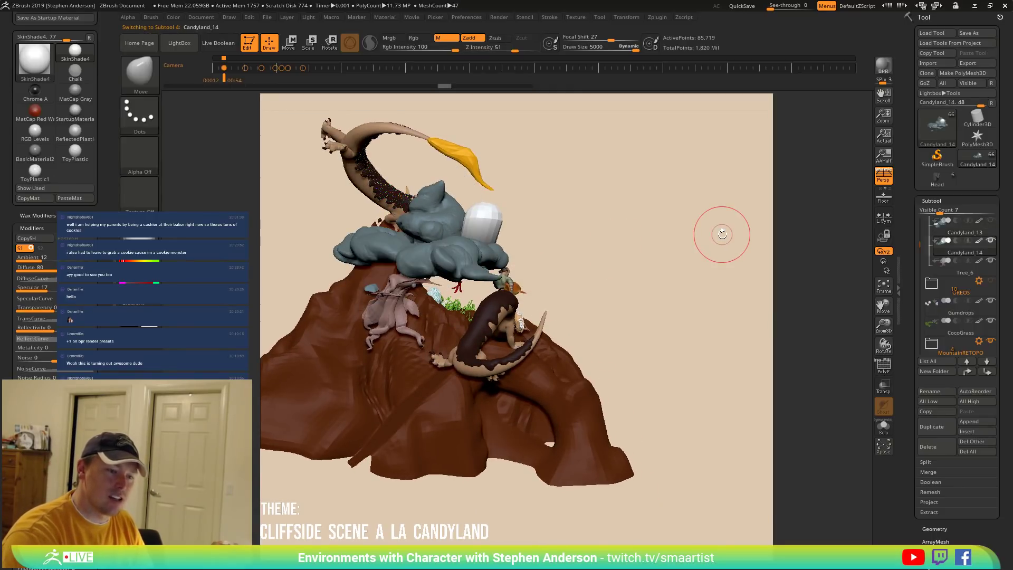
Make the Candyland_14 foliage active and roll its undo history back to an earlier state that includes the shaped lower clump.
key("alt+Down")
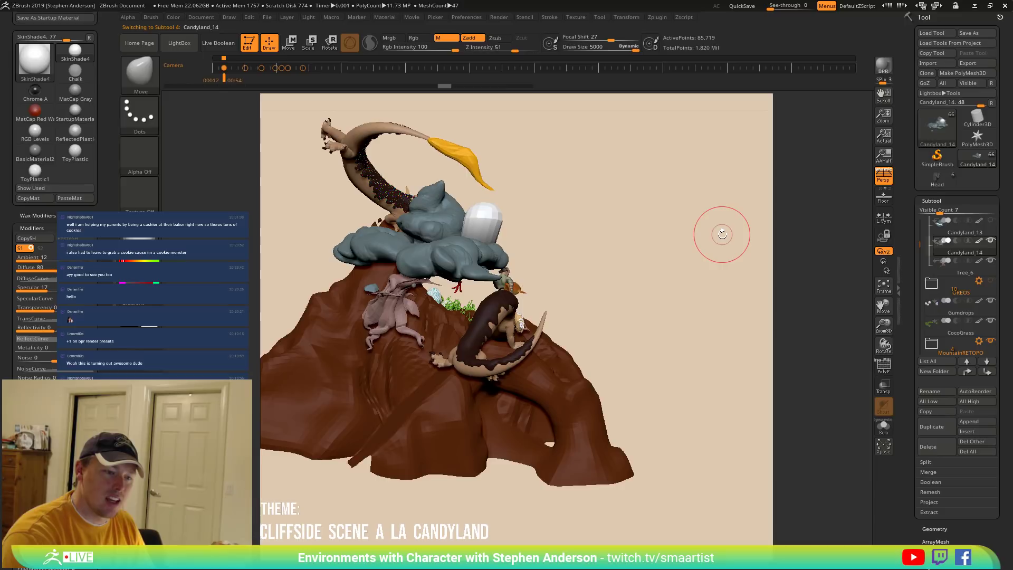
key("alt+Down")
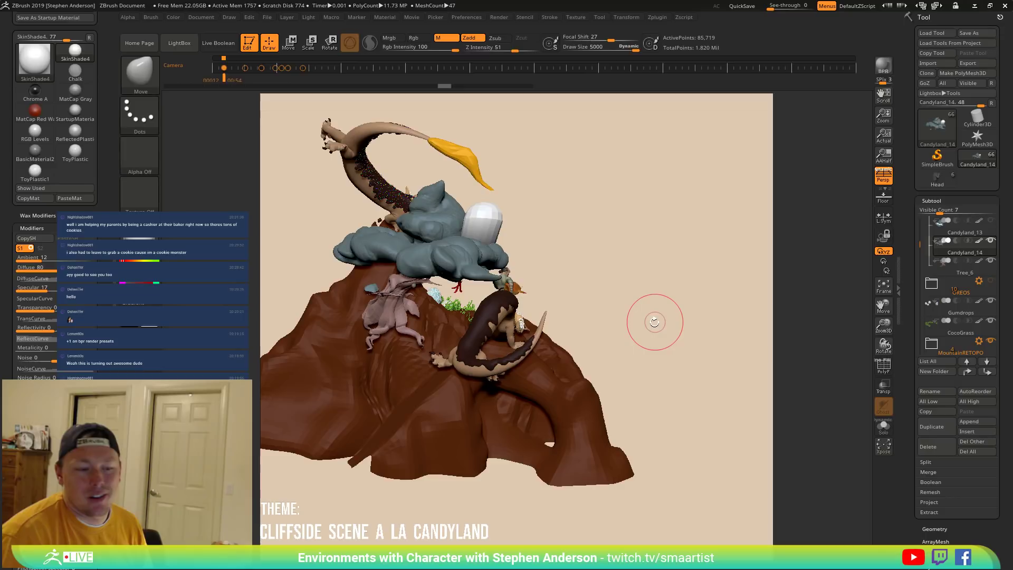
left_click_drag(654, 322, 438, 229)
left_click_drag(444, 86, 273, 90)
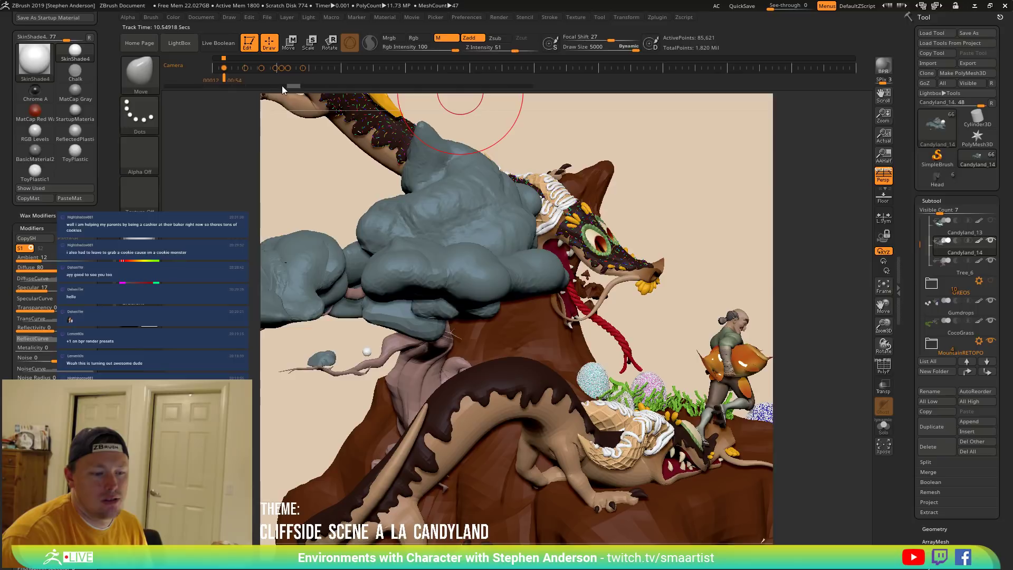
mouse_move(322, 345)
right_mouse_down("alt")
mouse_move(516, 317)
mouse_move(563, 320)
mouse_move(530, 326)
right_mouse_up("alt")
left_click(538, 315, "alt")
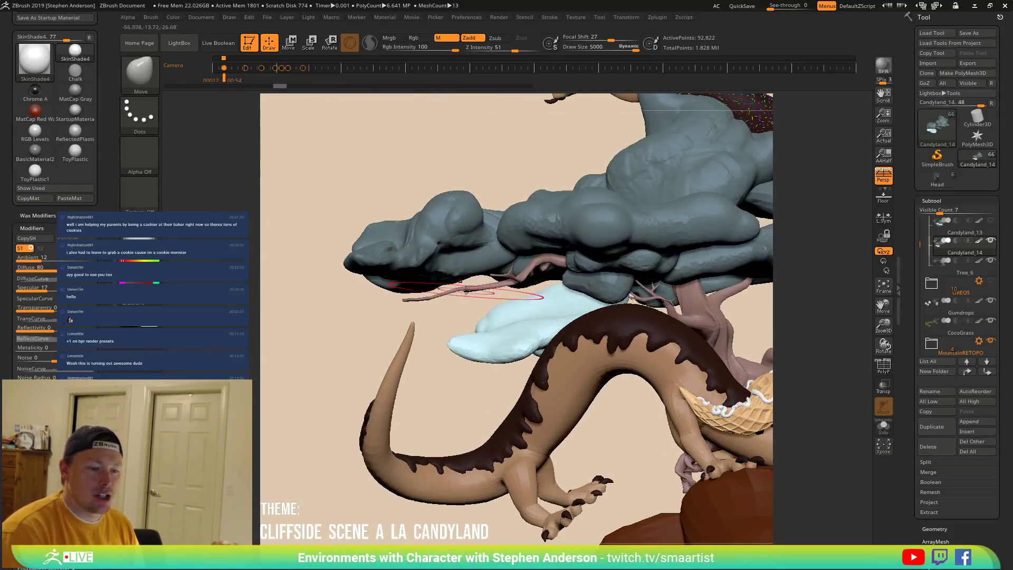
Select Tree_6, mask everything except the thin branch beneath the outer foliage, and rotate that branch.
left_click(475, 289, "alt")
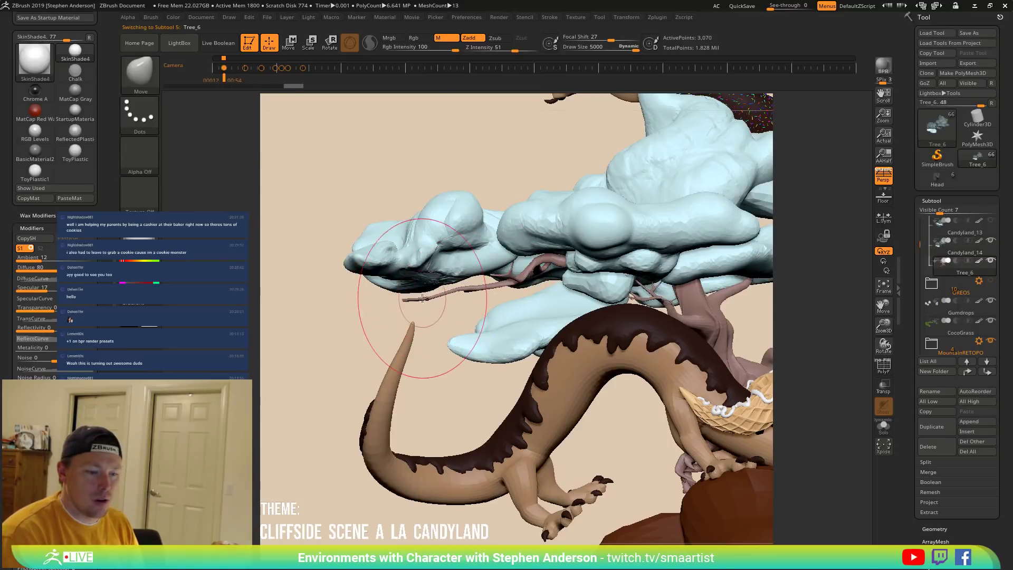
mouse_move(570, 275)
right_mouse_down()
mouse_move(550, 270)
mouse_move(563, 272)
right_mouse_up()
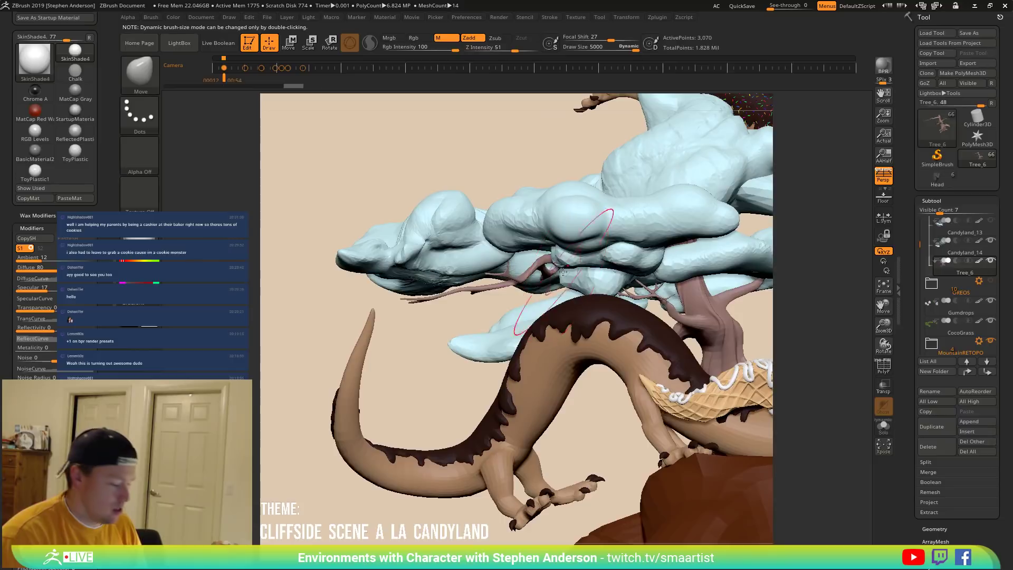
key("w")
left_click(549, 258)
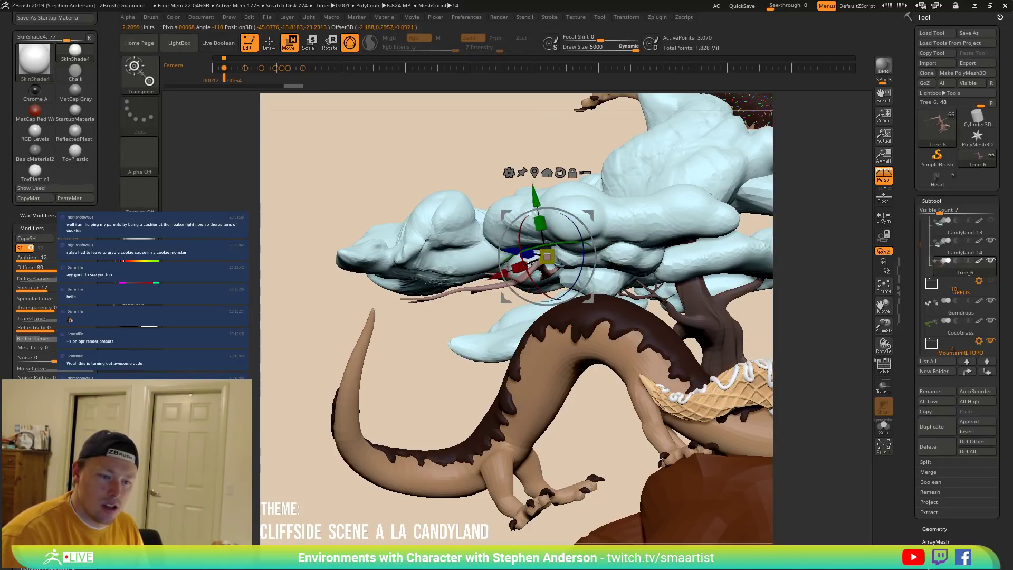
left_click_drag(502, 275, 440, 304, "ctrl")
left_click_drag(574, 214, 583, 230)
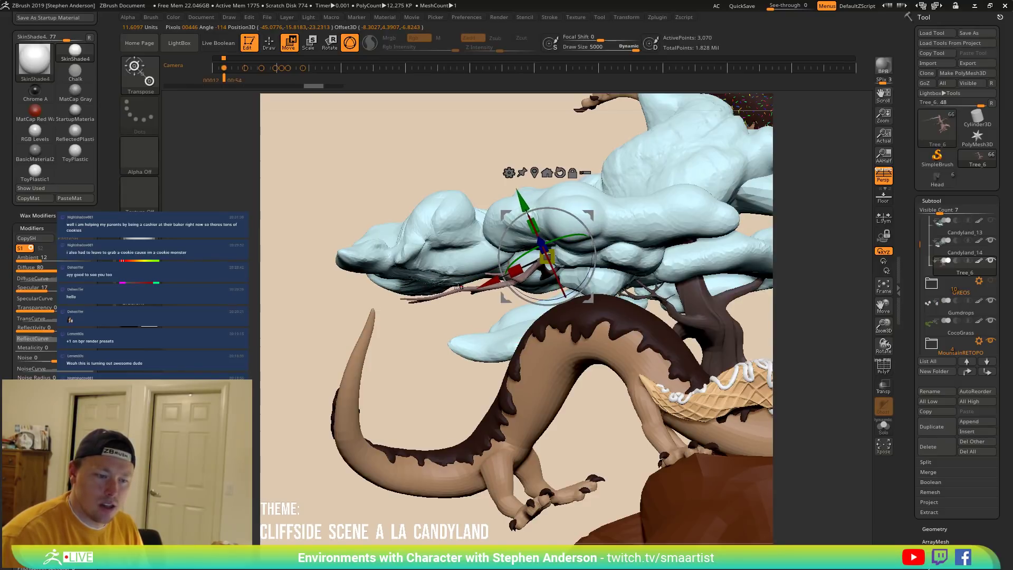
key("q")
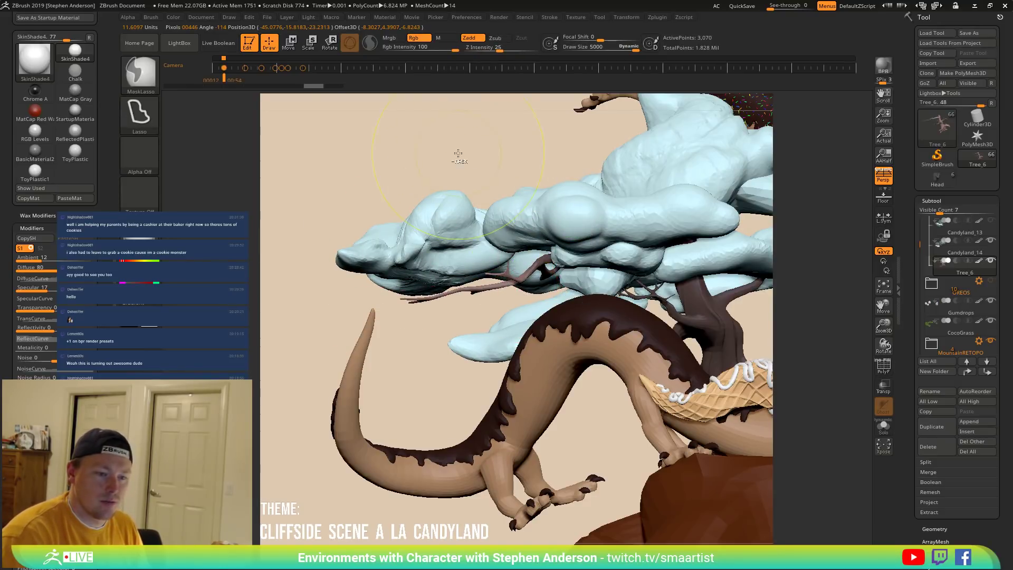
Lasso-mask the area around the outer branch, adjust it with the transform gizmo, and clear the mask.
left_click_drag(534, 301, 293, 240, "ctrl")
key("w")
left_click_drag(581, 217, 578, 221)
left_click_drag(407, 151, 422, 172, "ctrl")
right_click_drag(554, 348, 560, 258, "ctrl")
mouse_move(630, 294)
right_mouse_down()
mouse_move(615, 310)
mouse_move(626, 301)
right_mouse_up()
Collapse the material tray and choose the IMM Primitives brush with the PolySphere.
key("Right")
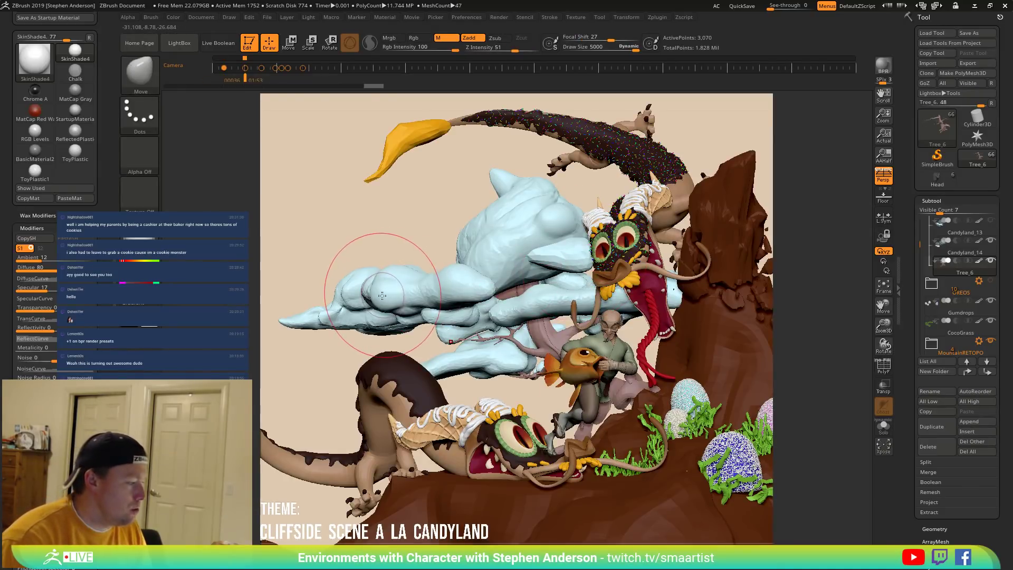
left_click_drag(364, 285, 427, 275)
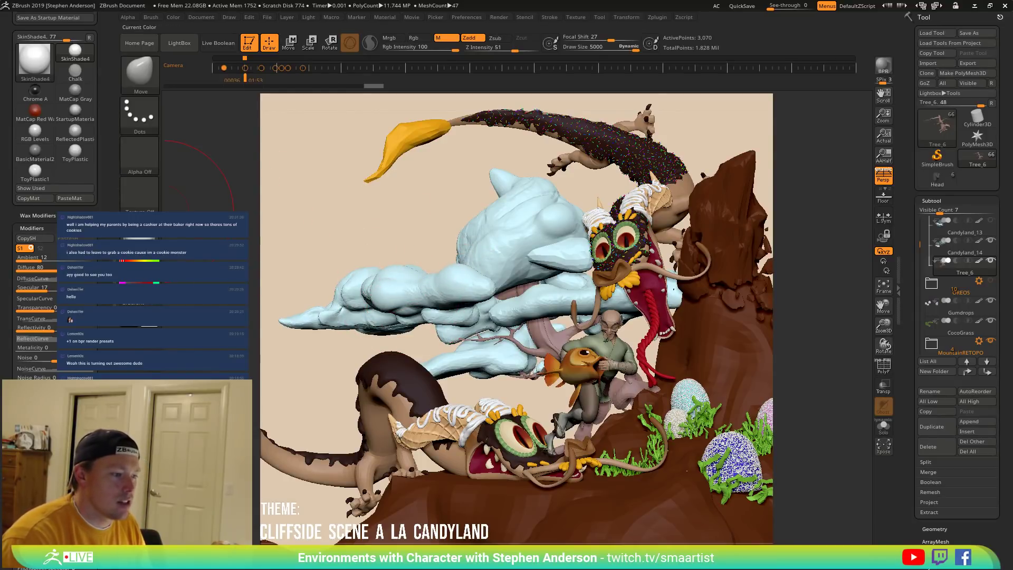
left_click(112, 283)
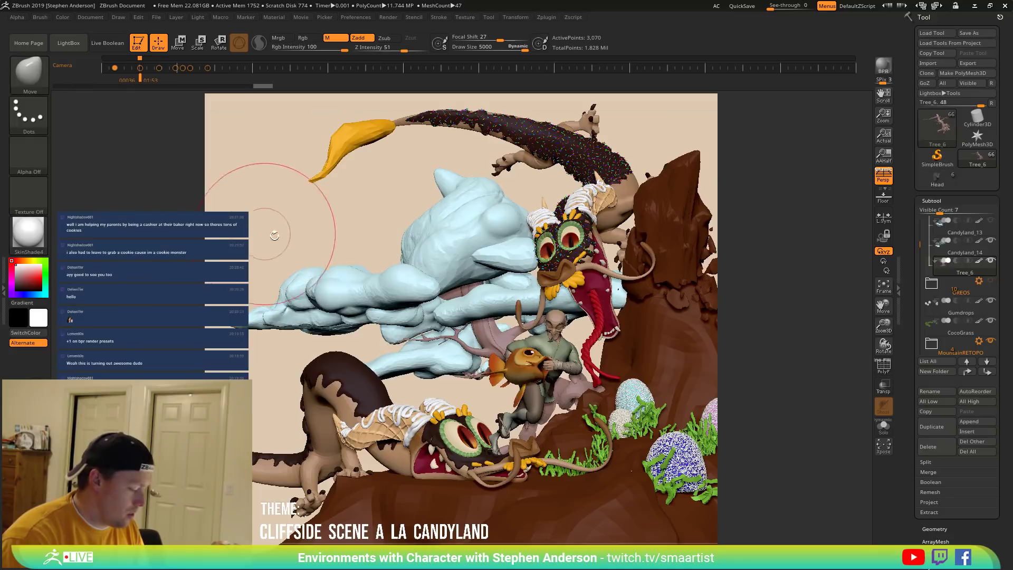
key("b")
key("i")
key("p")
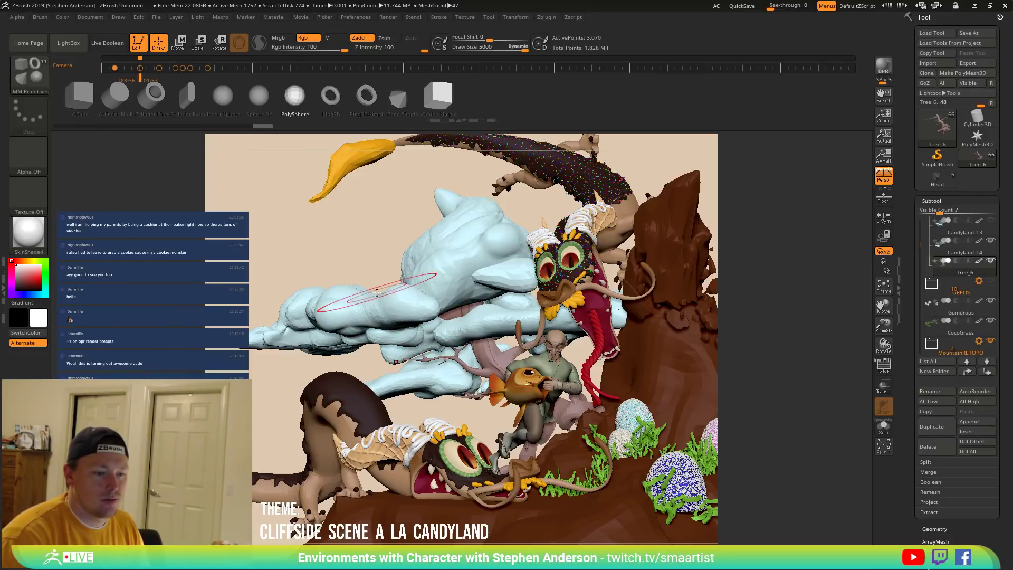
mouse_move(377, 293)
right_mouse_down()
mouse_move(359, 359)
mouse_move(355, 328)
mouse_move(368, 310)
right_mouse_up()
left_click_drag(364, 306, 378, 318)
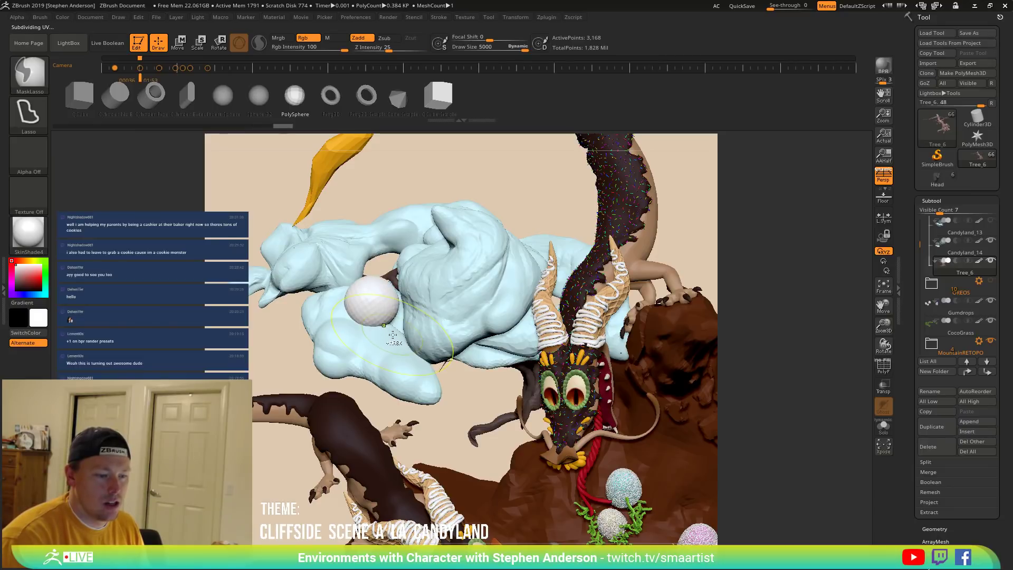
key("ctrl+z")
Sample the foliage colour, make Candyland_14 active, and insert a PolySphere on top of the foliage.
key("c")
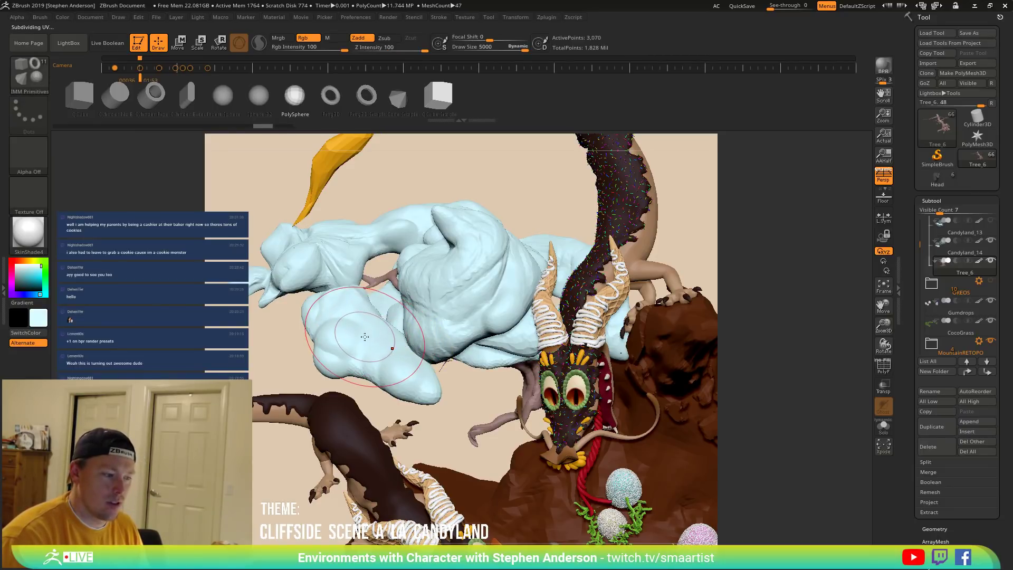
left_click(369, 324, "alt")
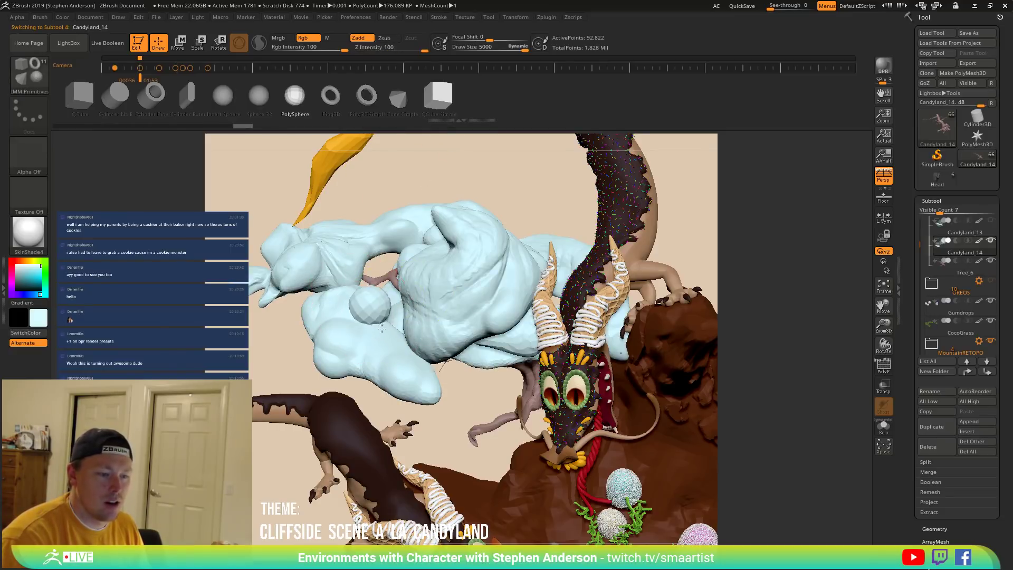
right_click_drag(398, 338, 403, 286)
Mask part of the inserted sphere and pull the unmasked part up and outward above the foliage.
left_click_drag(393, 284, 429, 331, "ctrl")
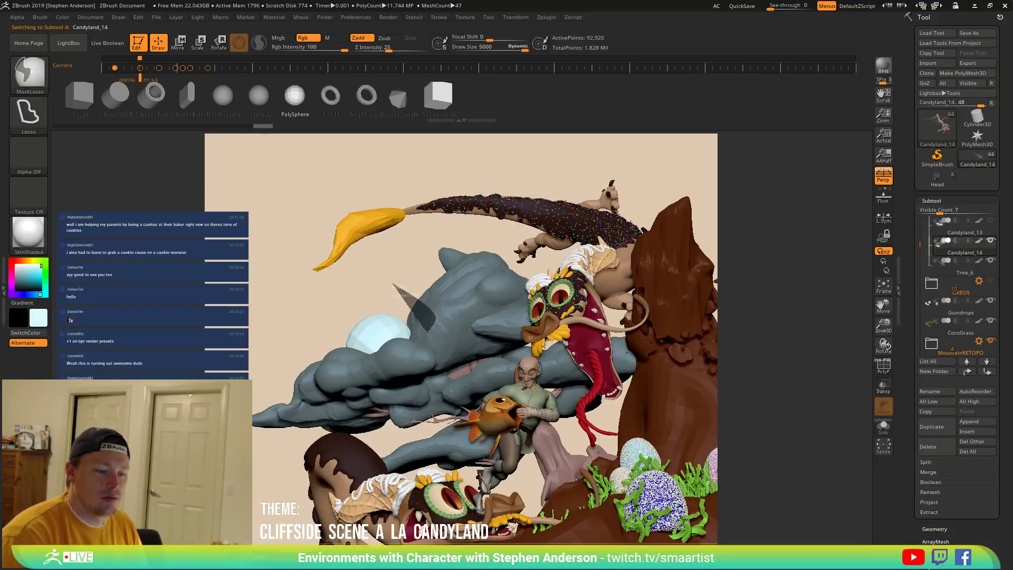
mouse_move(299, 360)
left_mouse_down("ctrl")
mouse_move(428, 433)
mouse_move(460, 277)
mouse_move(406, 293)
mouse_move(391, 286)
left_mouse_up("ctrl")
key("w")
key("q")
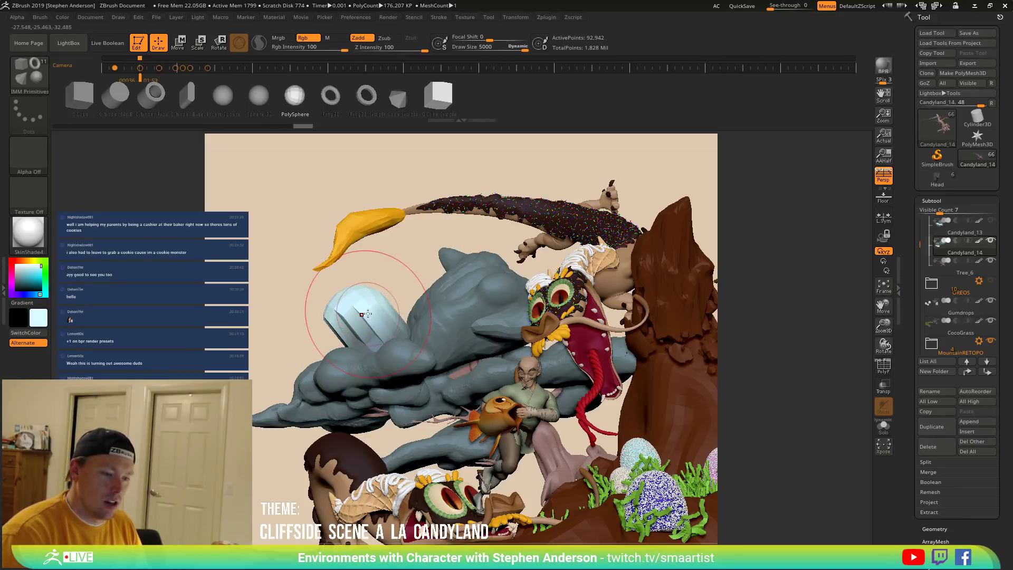
key("w")
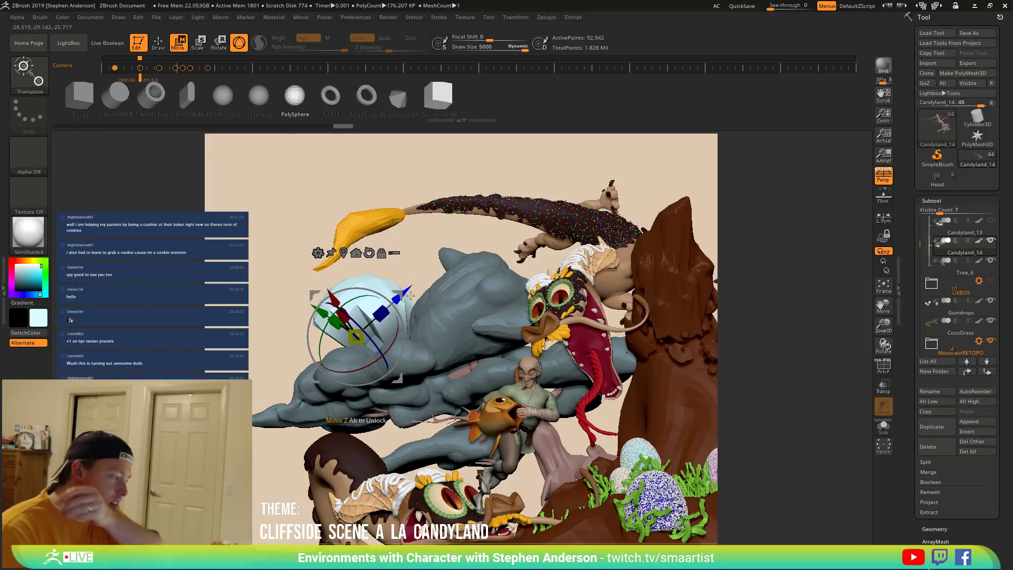
key("q")
Smooth the stretched sphere's folded facets into an even, rounded clump.
key("ctrl")
mouse_move(376, 328)
left_mouse_down("shift")
mouse_move(361, 331)
mouse_move(346, 311)
mouse_move(464, 316)
left_mouse_up("shift")
key("shift")
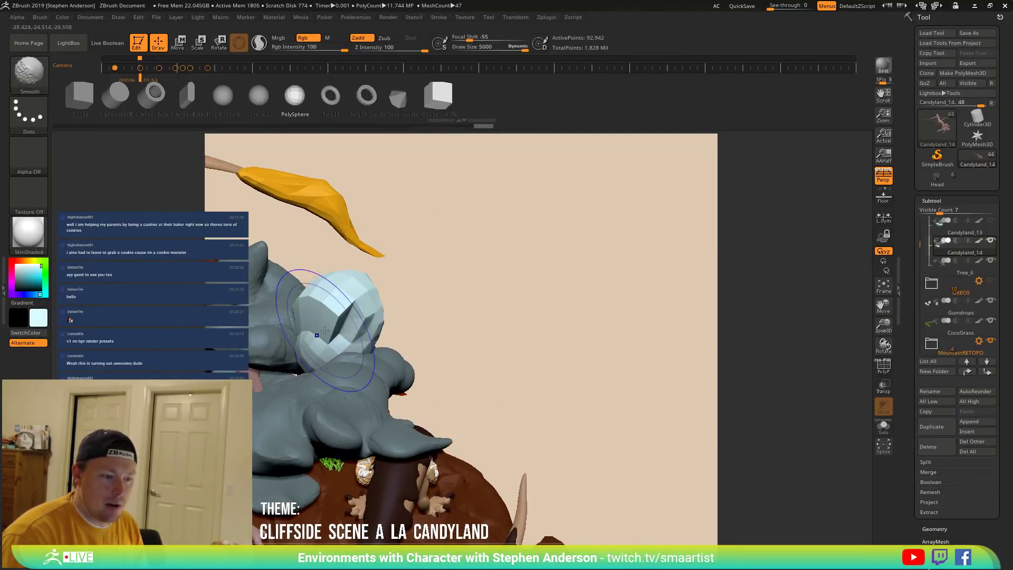
left_click_drag(321, 300, 341, 299)
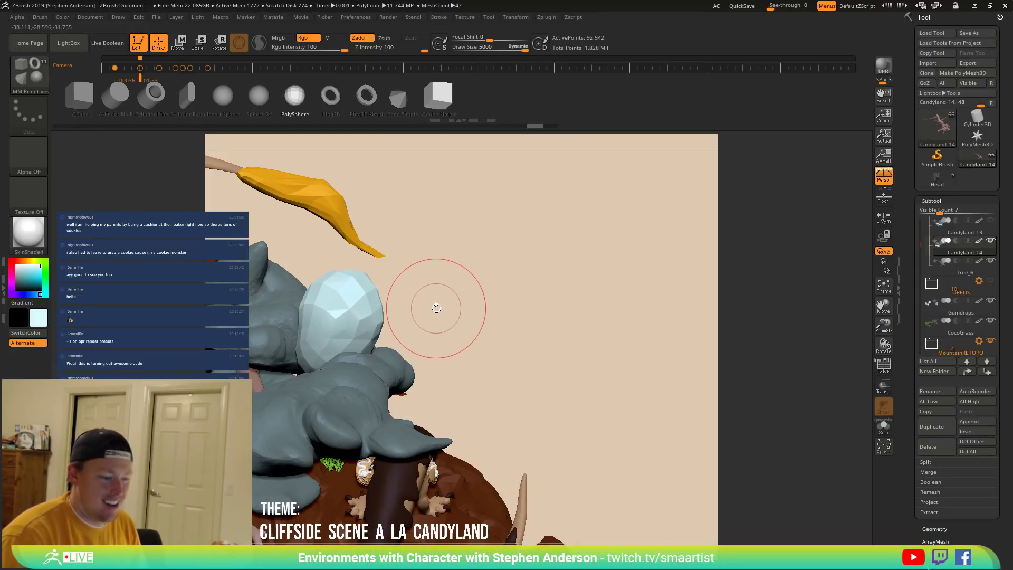
Reshape the rounded clump with the Move brush from several angles so it sits against the neighbouring foliage.
key("b")
key("m")
key("v")
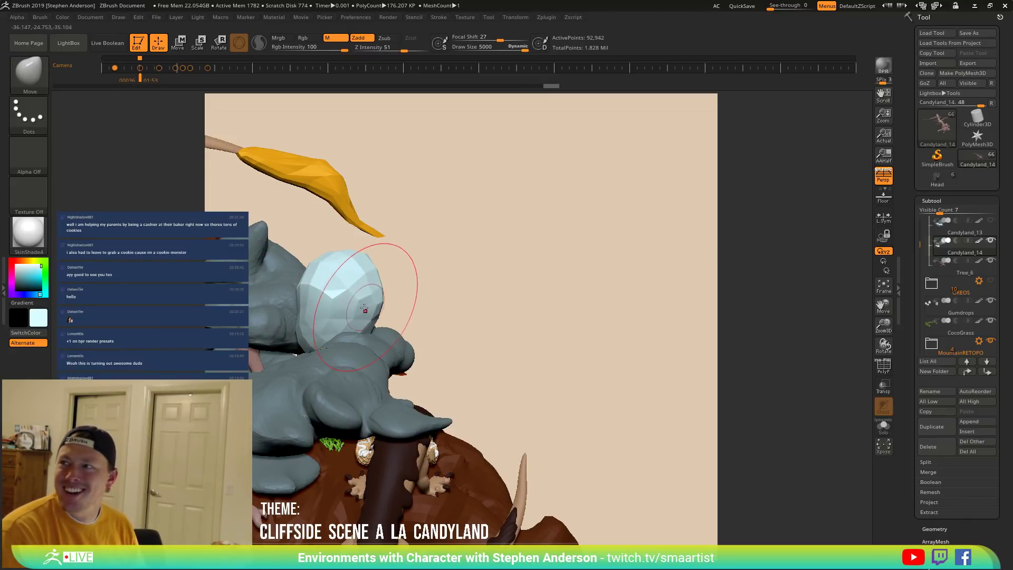
left_click_drag(416, 284, 305, 288)
mouse_move(394, 298)
right_mouse_down()
mouse_move(442, 303)
mouse_move(438, 293)
right_mouse_up()
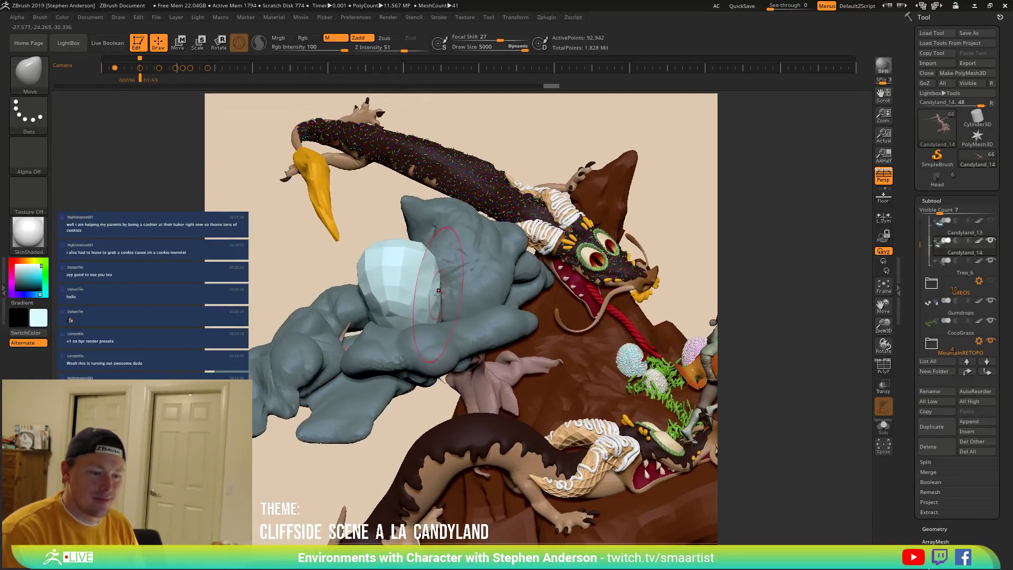
right_click_drag(377, 307, 388, 297)
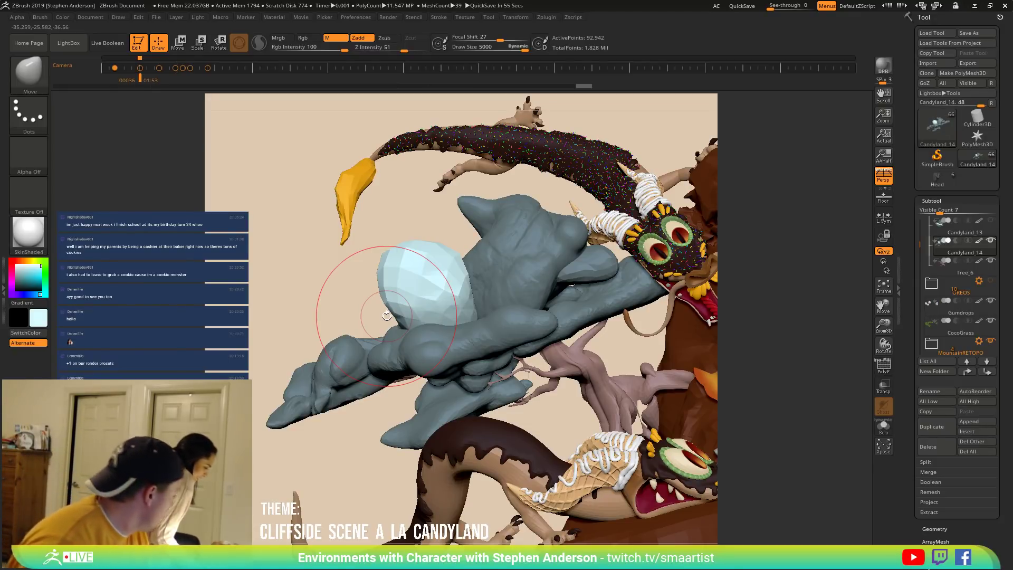
mouse_move(403, 281)
right_mouse_down()
mouse_move(387, 285)
mouse_move(428, 278)
right_mouse_up()
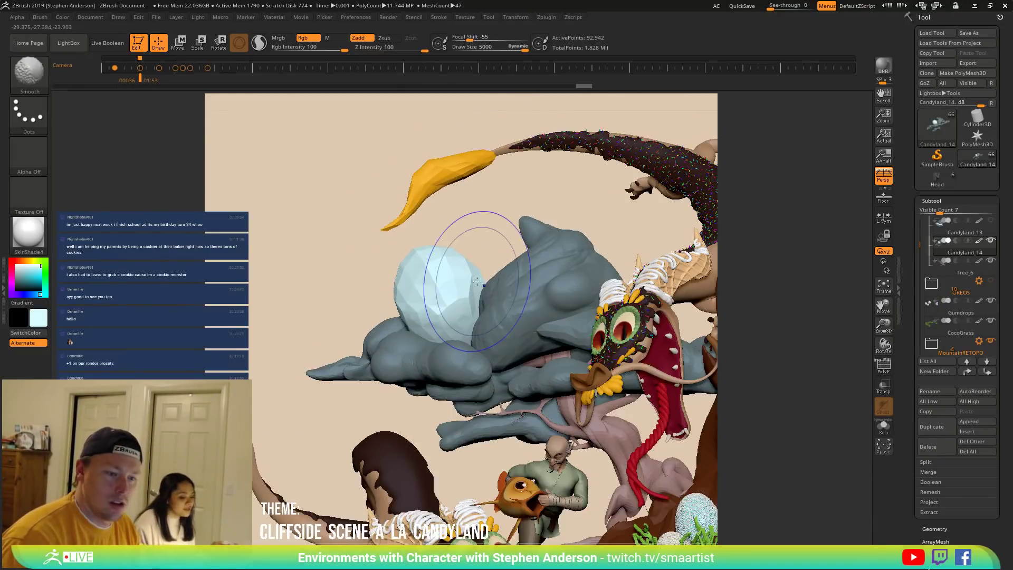
mouse_move(482, 281)
left_mouse_down()
mouse_move(468, 224)
mouse_move(386, 285)
left_mouse_up()
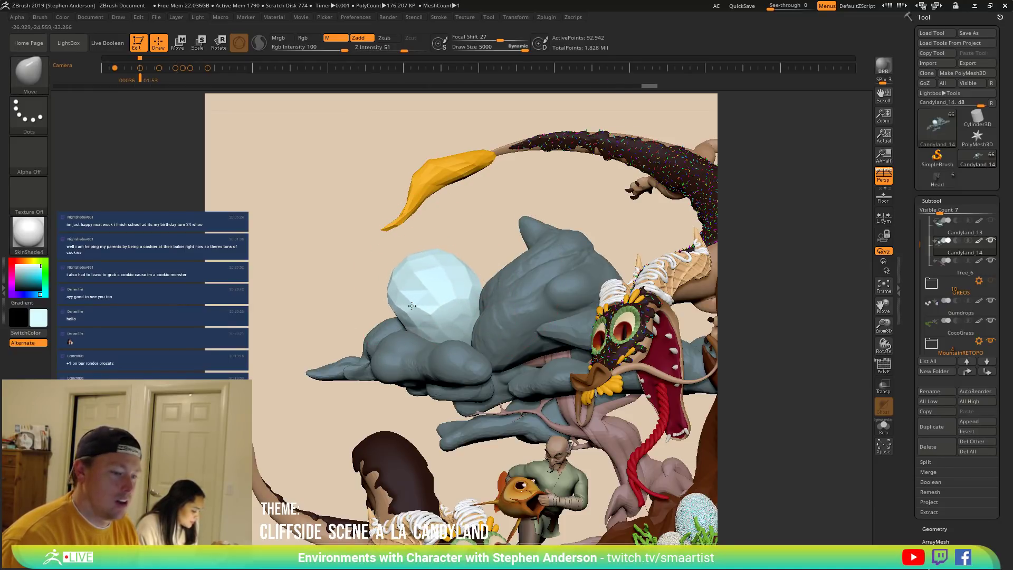
right_click_drag(441, 318, 445, 333)
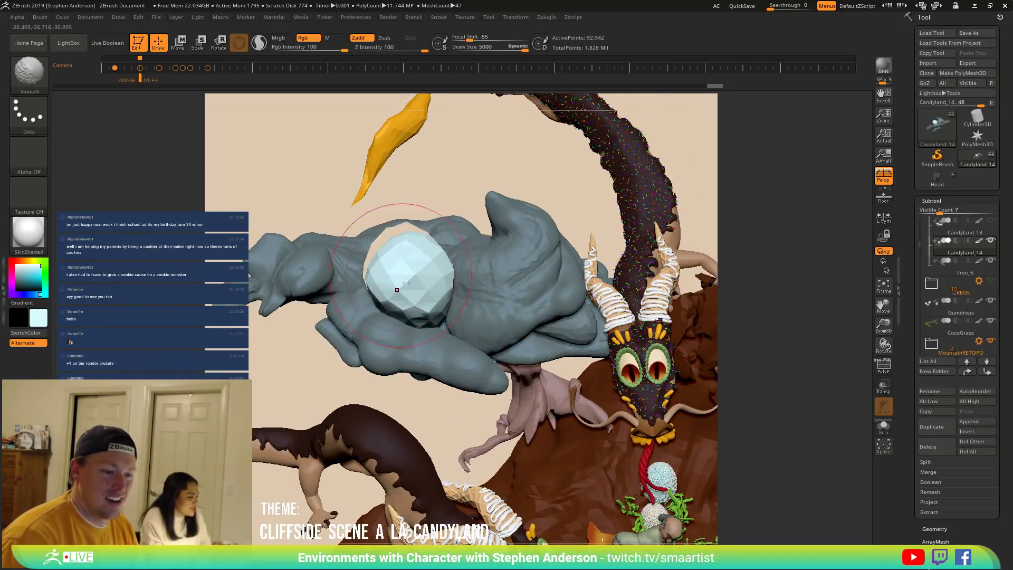
Subdivide the new clump, smooth its surface, and clear the mask from the rest of the foliage.
mouse_move(395, 264)
right_mouse_down()
mouse_move(403, 257)
mouse_move(394, 287)
right_mouse_up()
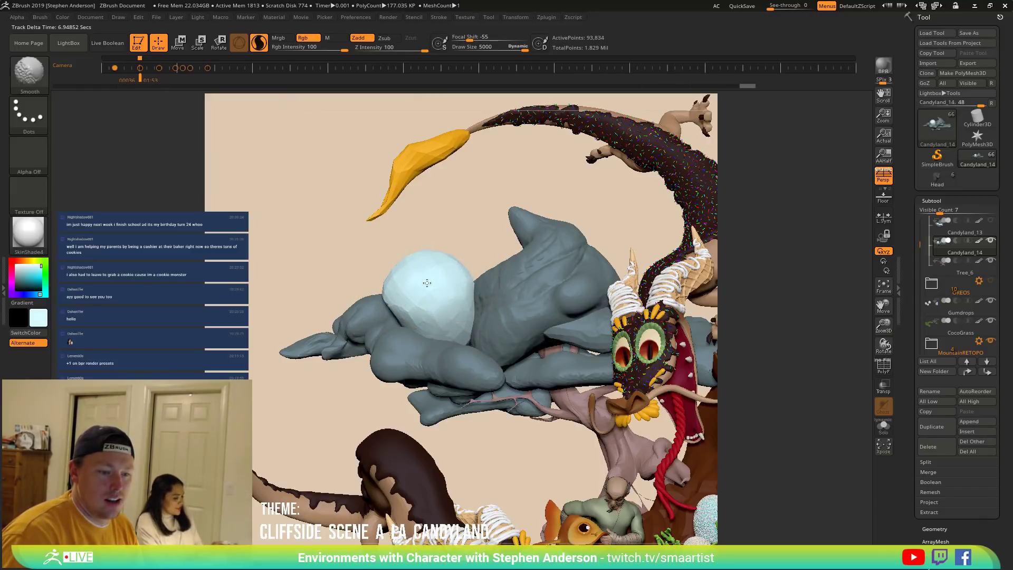
mouse_move(398, 283)
right_mouse_down()
mouse_move(333, 270)
mouse_move(351, 281)
mouse_move(340, 278)
mouse_move(344, 256)
right_mouse_up()
left_click_drag(294, 206, 317, 264, "ctrl")
mouse_move(442, 310)
right_mouse_down()
mouse_move(474, 339)
mouse_move(518, 306)
right_mouse_up()
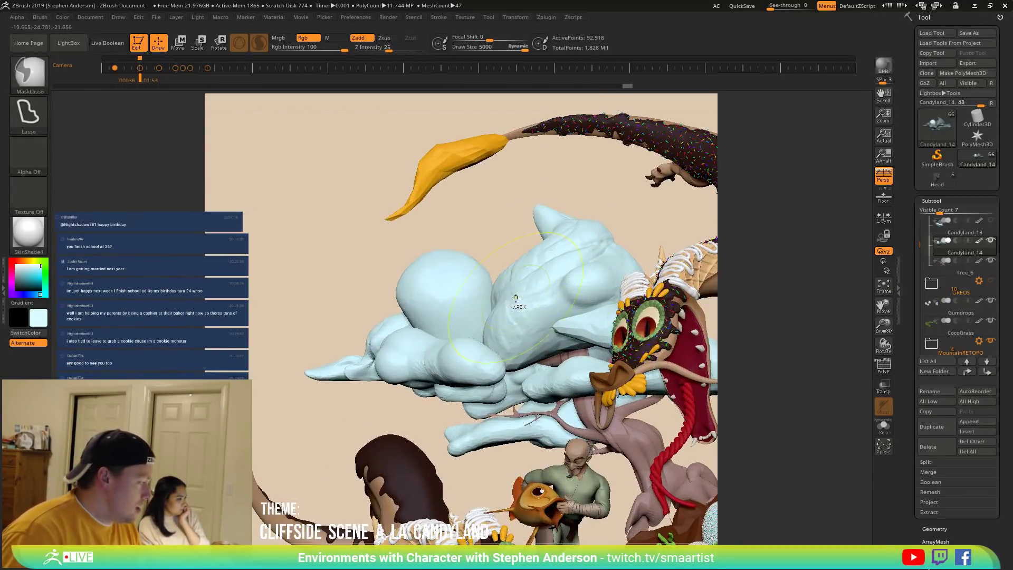
key("ctrl")
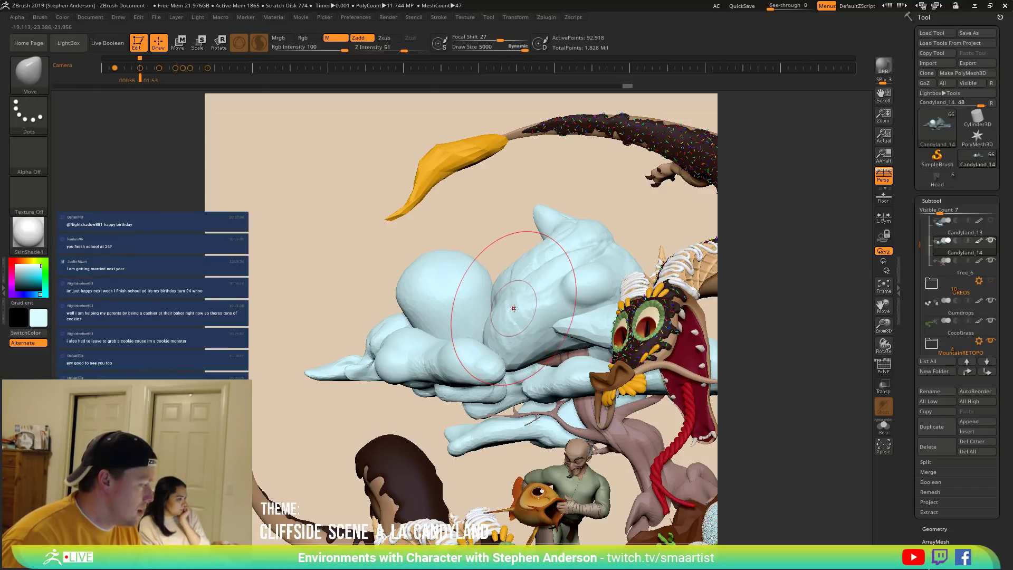
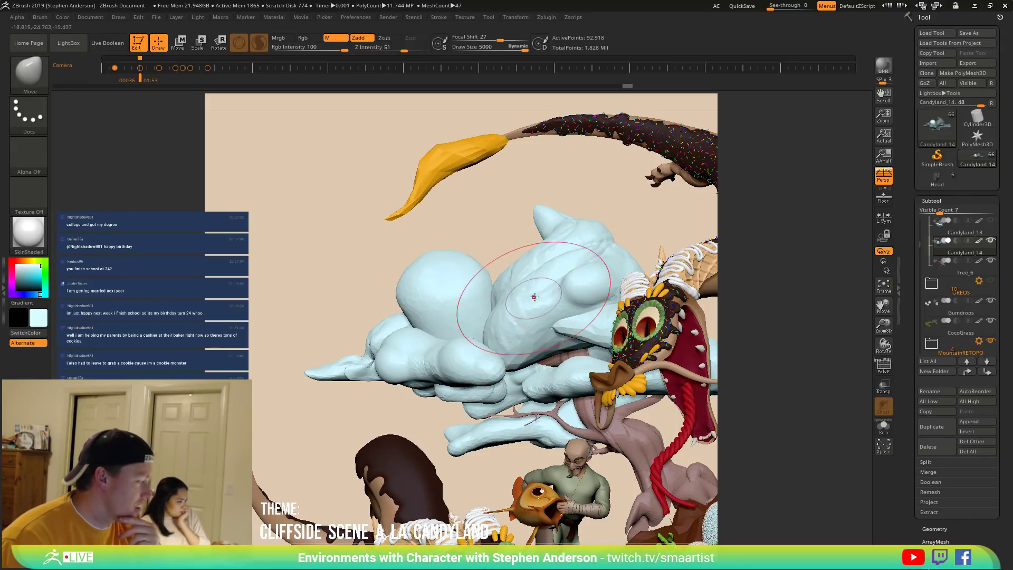
Mask the whole foliage except the outer cotton-candy branch so only that piece can be sculpted.
right_click_drag(508, 314, 871, 273)
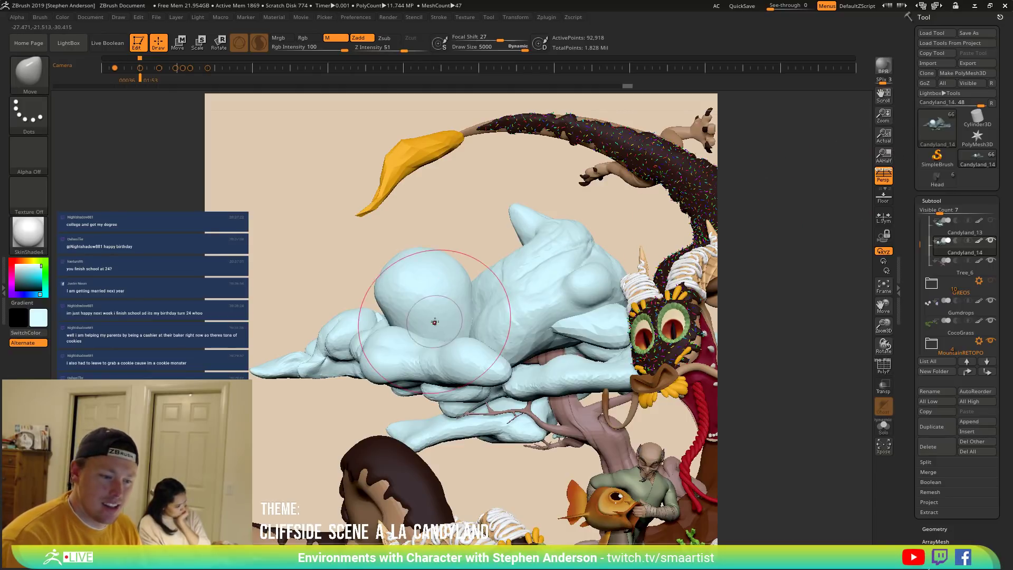
mouse_move(423, 336)
right_mouse_down()
mouse_move(406, 340)
mouse_move(431, 352)
mouse_move(411, 332)
right_mouse_up()
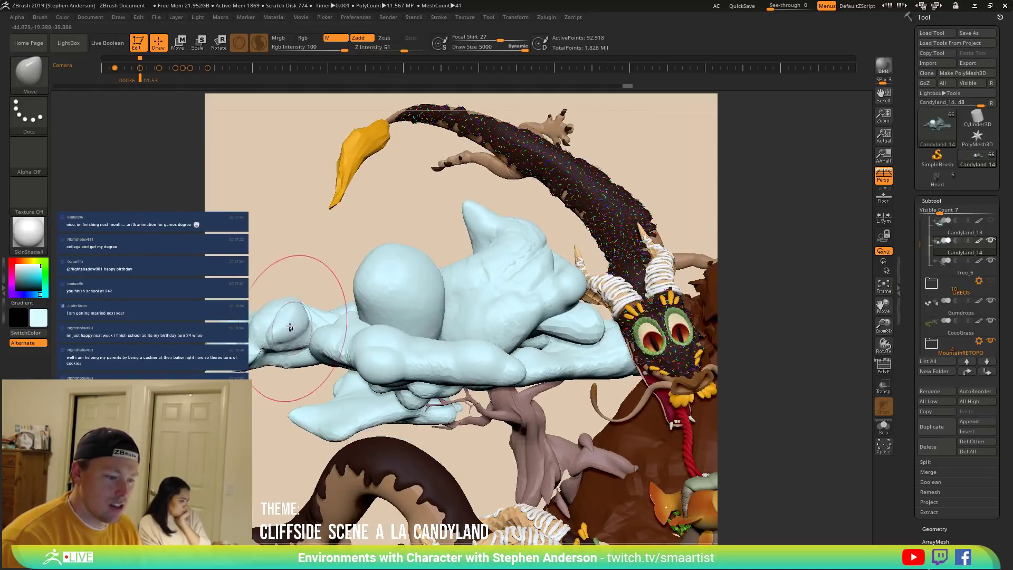
key("s")
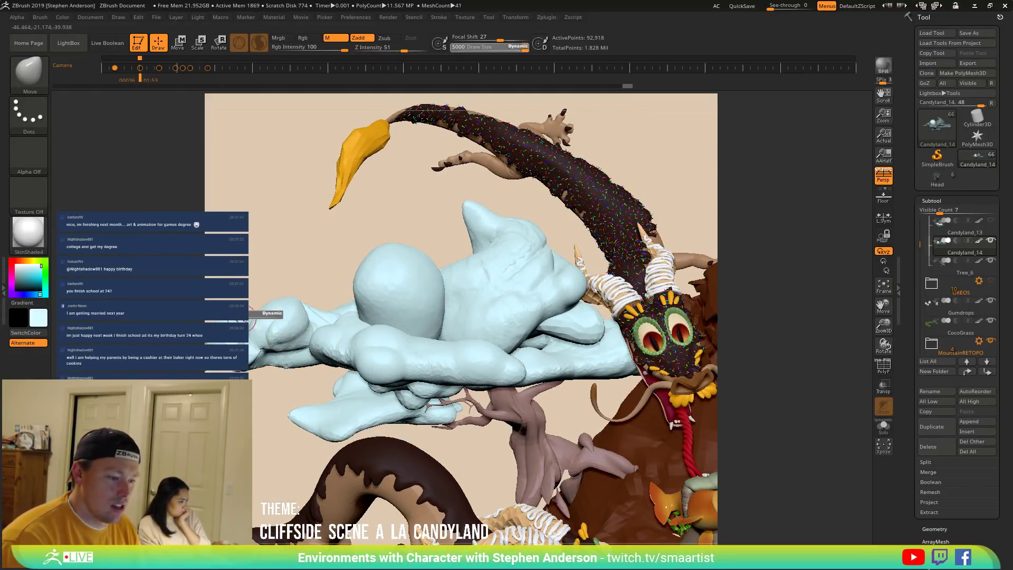
left_click_drag(256, 320, 270, 320)
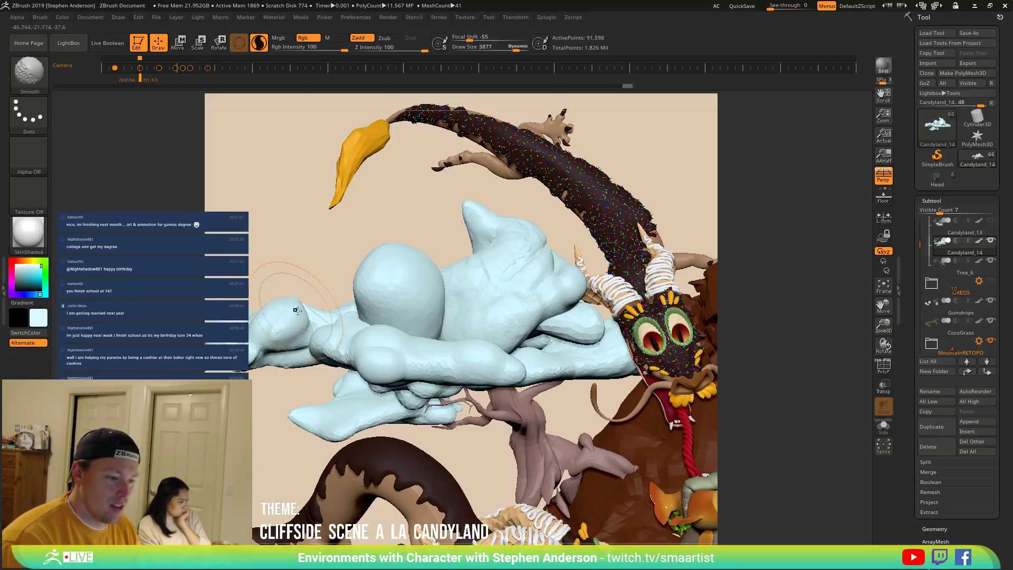
key("w")
right_click_drag(288, 340, 356, 315)
left_click(356, 315, "ctrl")
right_click_drag(600, 362, 411, 335, "alt")
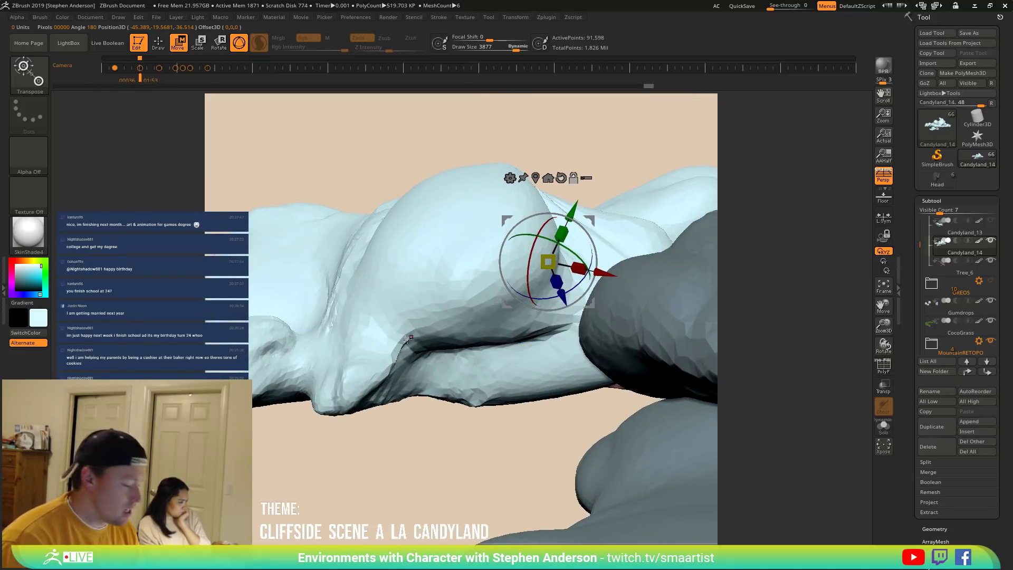
Smooth the lumpy underside and surface of the unmasked foliage branch from several angles, using a draw size of 2206.
key("q")
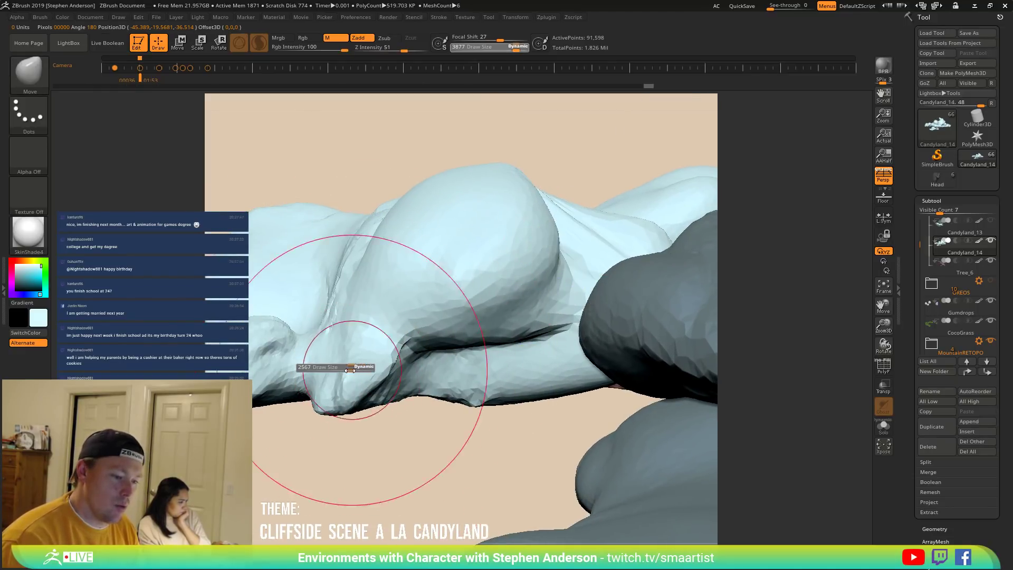
mouse_move(337, 383)
left_mouse_down("shift")
mouse_move(343, 390)
mouse_move(327, 380)
mouse_move(348, 385)
mouse_move(372, 373)
mouse_move(343, 390)
mouse_move(475, 393)
mouse_move(437, 364)
left_mouse_up("shift")
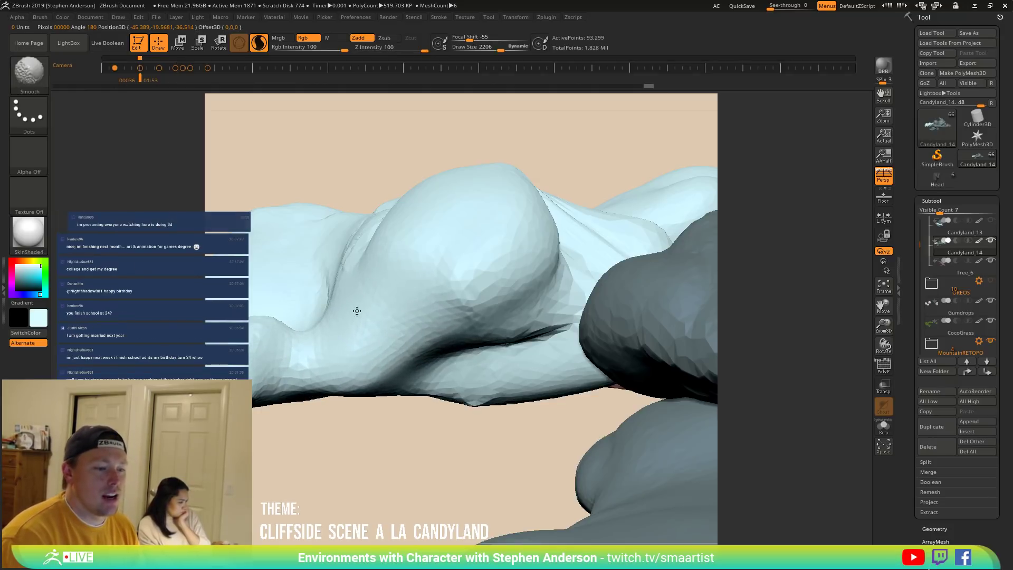
mouse_move(403, 278)
right_mouse_down("ctrl")
mouse_move(384, 204)
mouse_move(413, 236)
mouse_move(386, 289)
mouse_move(398, 327)
right_mouse_up("ctrl")
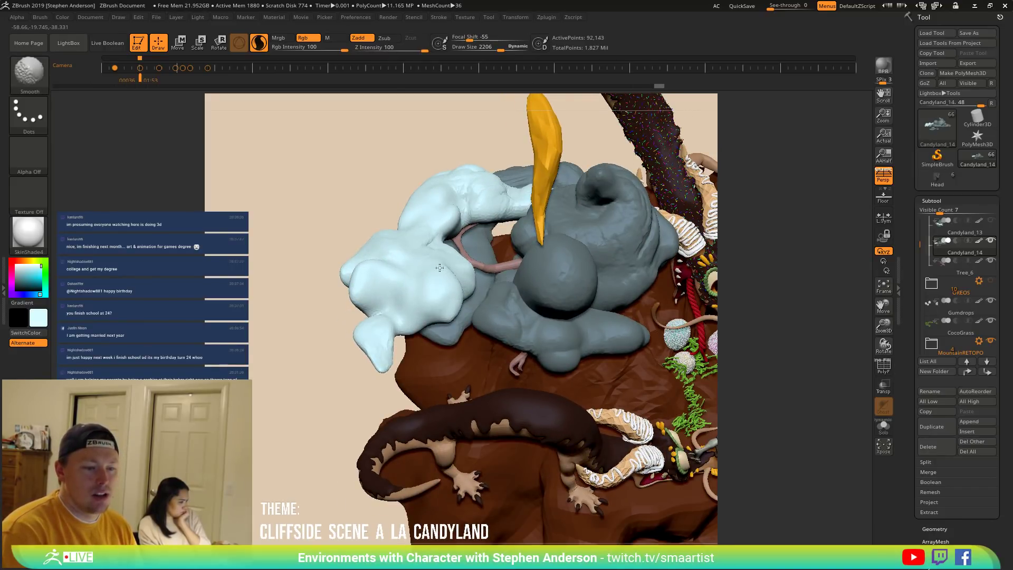
mouse_move(511, 181)
right_mouse_down()
mouse_move(488, 227)
mouse_move(449, 248)
mouse_move(457, 261)
right_mouse_up()
left_click_drag(416, 285, 445, 311, "shift")
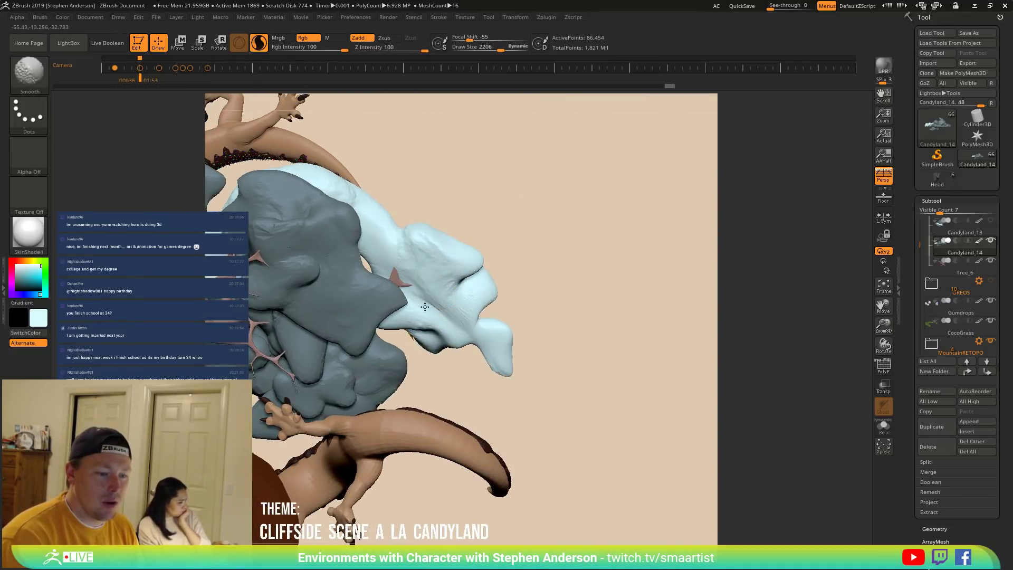
right_click_drag(471, 273, 475, 269)
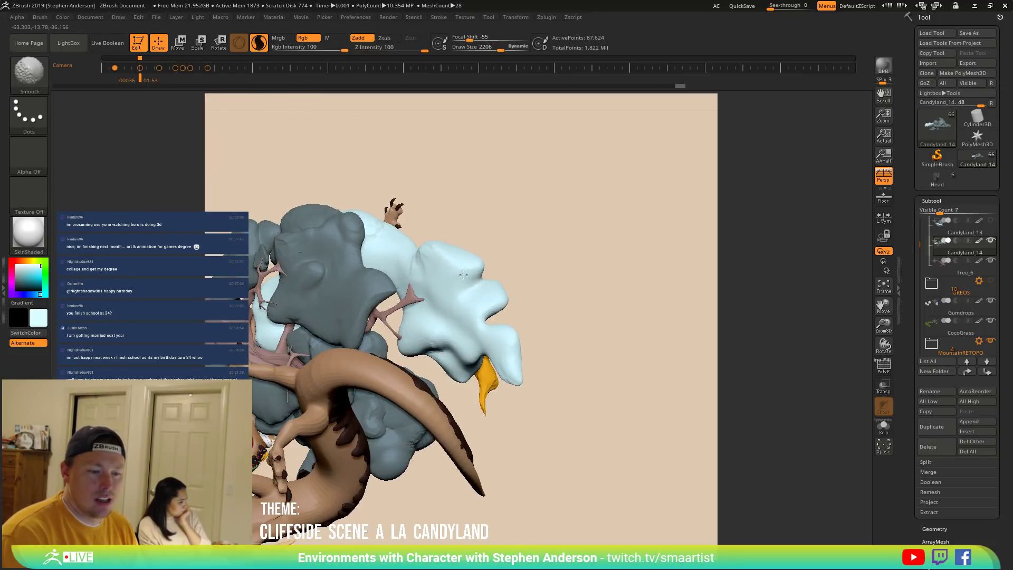
Swell the lobes along the unmasked foliage branch with the Inflat brush.
key("b")
key("m")
key("v")
key("i")
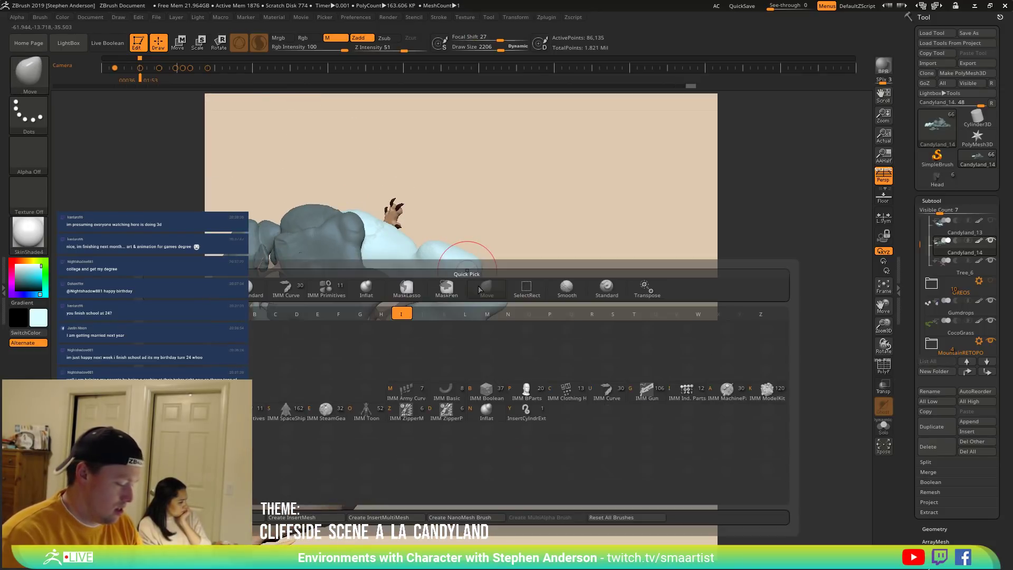
key("n")
right_click_drag(458, 271, 506, 308)
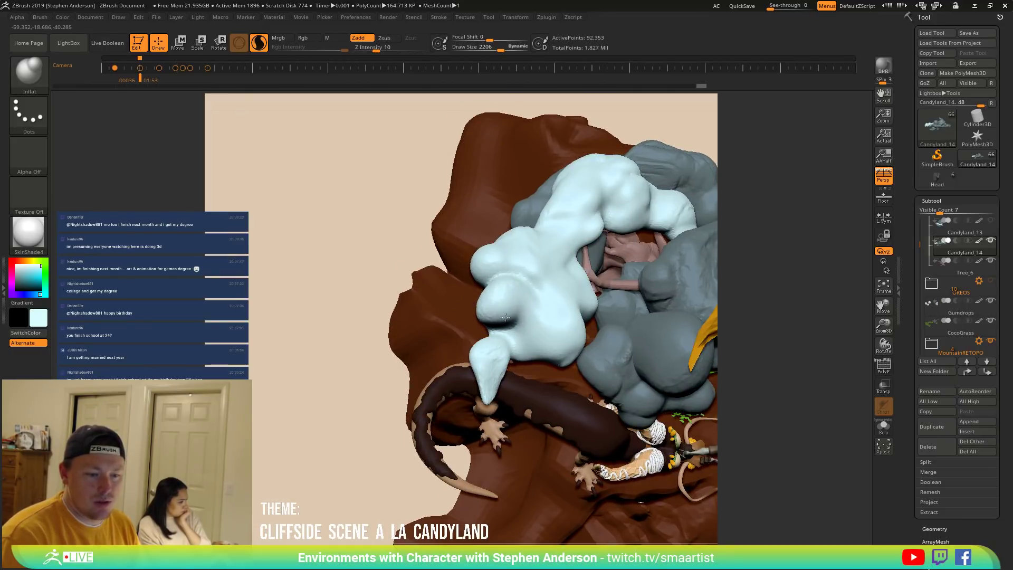
Reshape the swollen lobes near the branch's tip using the Move brush at a draw size of 3431.
key("b")
key("m")
key("v")
mouse_move(502, 308)
right_mouse_down()
mouse_move(473, 308)
mouse_move(480, 316)
right_mouse_up()
left_click_drag(489, 318, 491, 318)
mouse_move(491, 319)
right_mouse_down()
mouse_move(517, 316)
mouse_move(487, 318)
right_mouse_up()
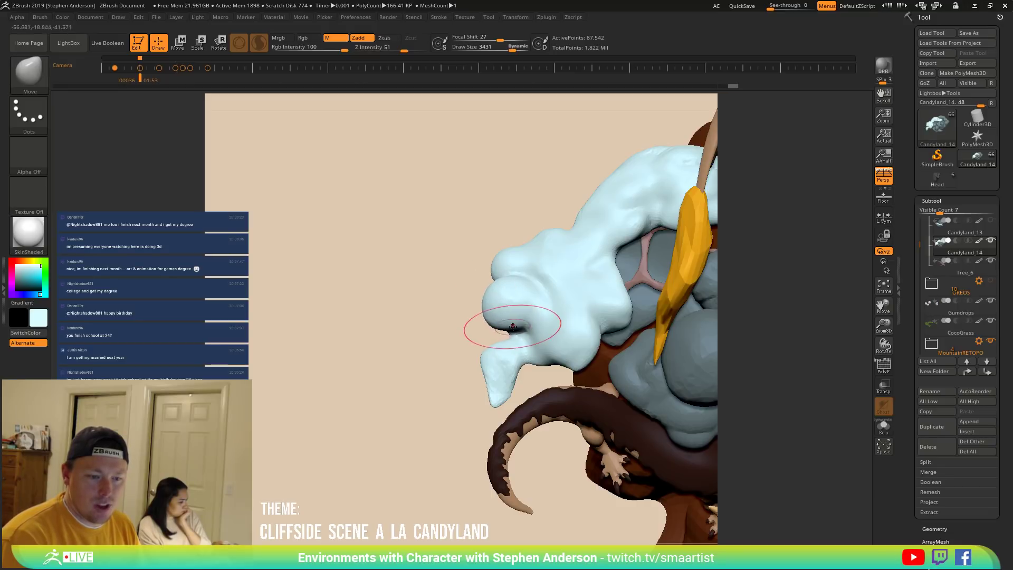
mouse_move(477, 303)
right_mouse_down()
mouse_move(523, 306)
mouse_move(483, 302)
mouse_move(520, 325)
mouse_move(530, 319)
right_mouse_up()
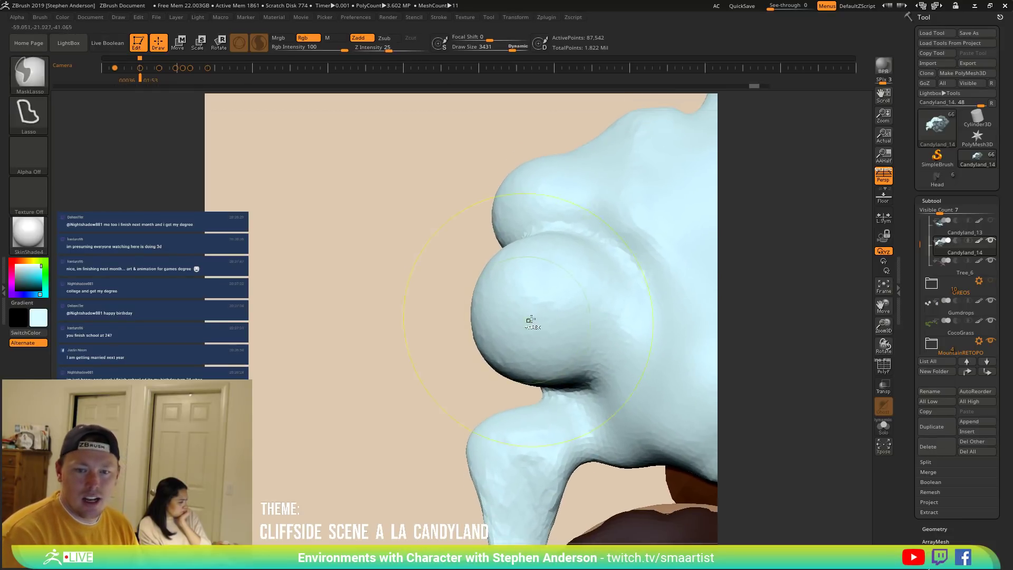
Lock the camera and lasso-mask the drooping tip below the round lobe.
left_click(886, 235)
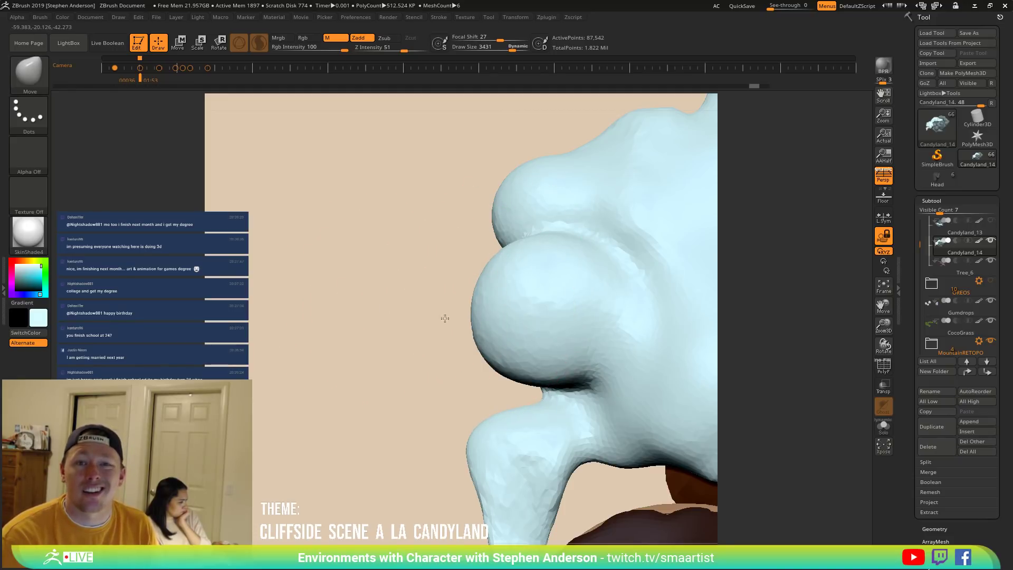
mouse_move(479, 320)
left_mouse_down()
mouse_move(519, 343)
mouse_move(412, 324)
mouse_move(432, 311)
left_mouse_up()
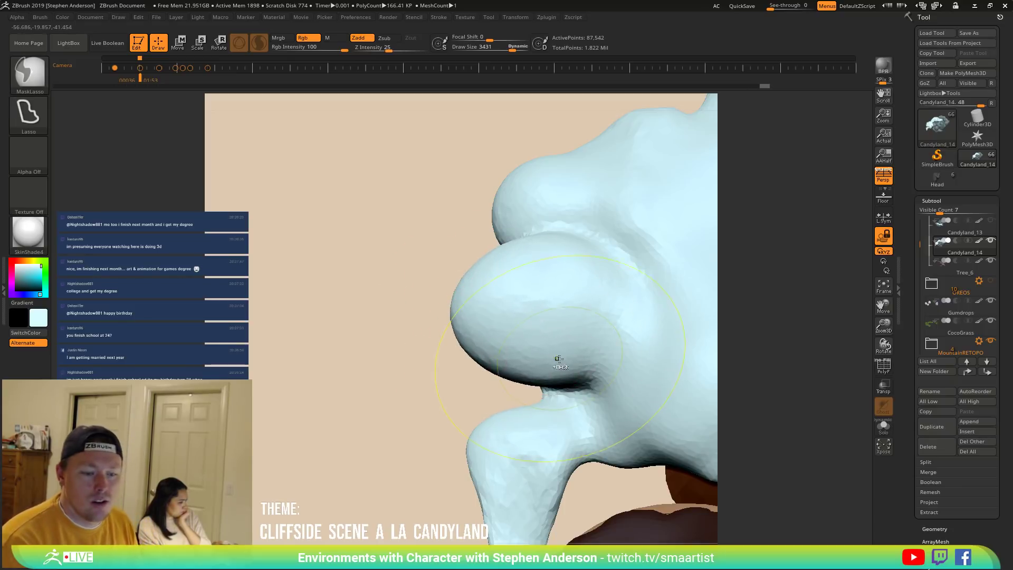
key("ctrl+z")
mouse_move(534, 400)
left_mouse_down("ctrl")
mouse_move(581, 443)
mouse_move(501, 528)
mouse_move(290, 397)
mouse_move(364, 429)
left_mouse_up("ctrl")
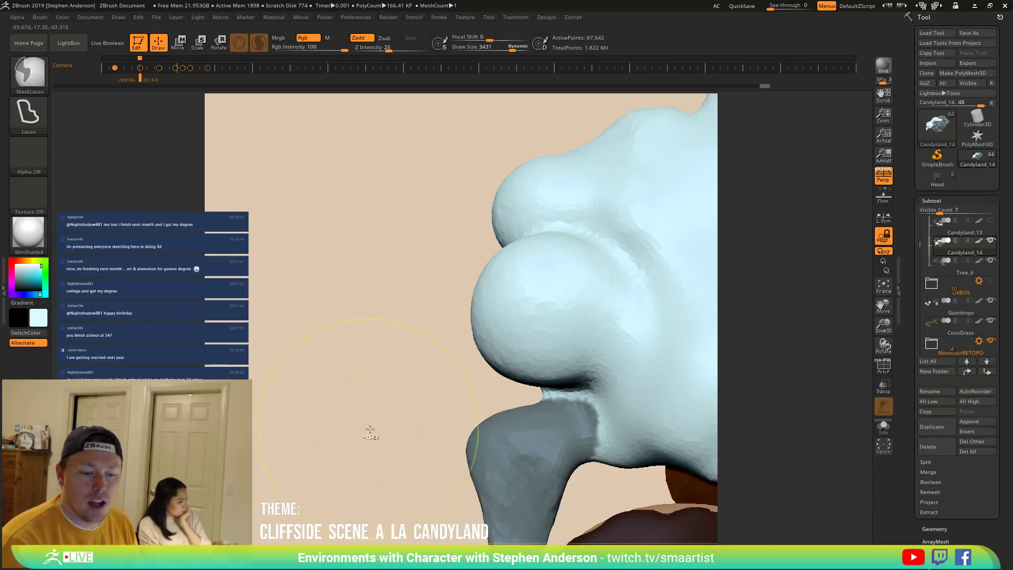
Pull the round lobe outward and down over the masked tip using the Move brush at draw size 4562, and clear the mask.
key("s")
left_click(495, 352)
key("s")
mouse_move(430, 350)
left_mouse_down()
mouse_move(463, 350)
mouse_move(443, 345)
left_mouse_up()
left_click_drag(527, 366, 528, 385)
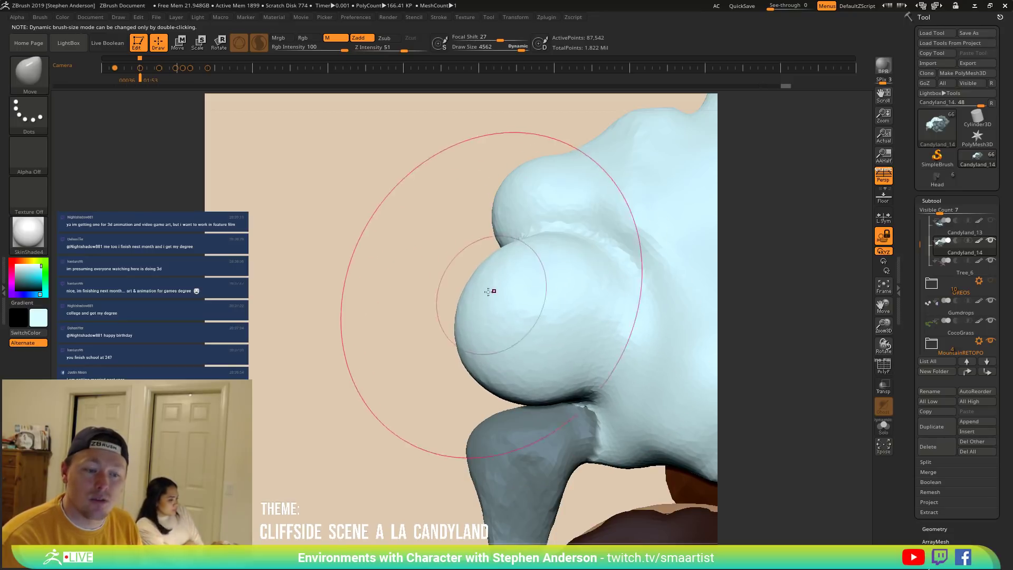
left_click_drag(471, 263, 469, 262)
mouse_move(569, 380)
left_mouse_down()
mouse_move(575, 389)
mouse_move(577, 369)
left_mouse_up()
left_click_drag(510, 379, 507, 382)
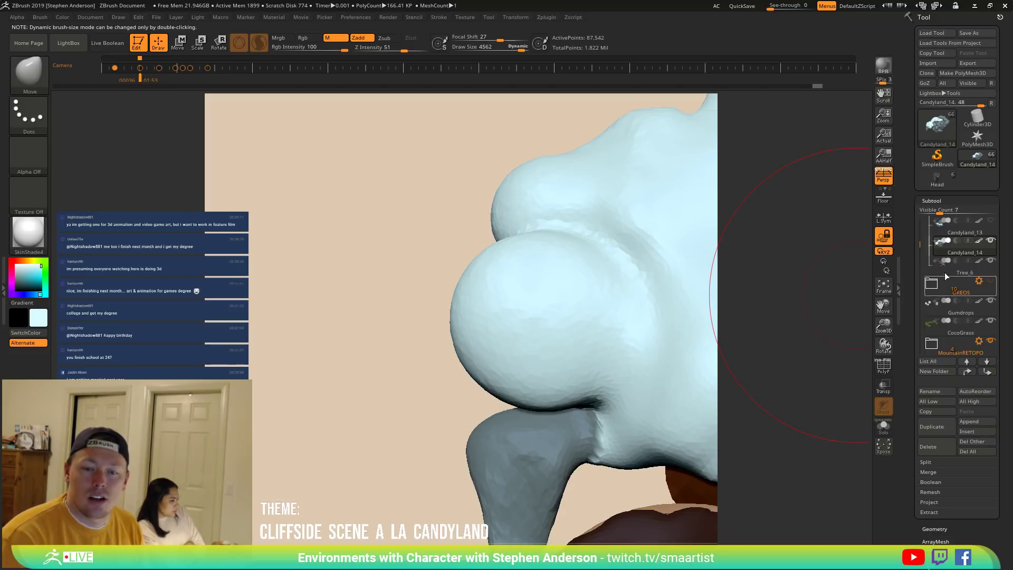
mouse_move(755, 350)
left_mouse_down()
mouse_move(556, 411)
mouse_move(532, 372)
mouse_move(456, 318)
mouse_move(487, 338)
mouse_move(516, 328)
mouse_move(538, 338)
mouse_move(501, 348)
mouse_move(531, 389)
left_mouse_up()
mouse_move(464, 414)
left_mouse_down()
mouse_move(553, 319)
mouse_move(588, 226)
left_mouse_up()
key("ctrl")
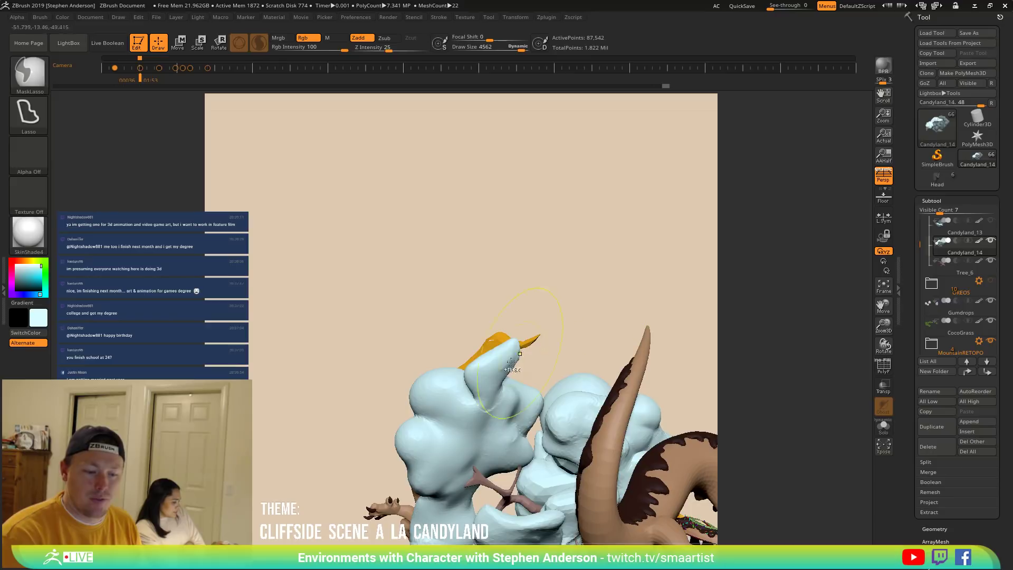
Choose the TrimDynamic brush, mask everything except the outer foliage branch, and show the foliage in Solo mode.
left_click_drag(491, 419, 532, 309)
key("b")
key("t")
key("d")
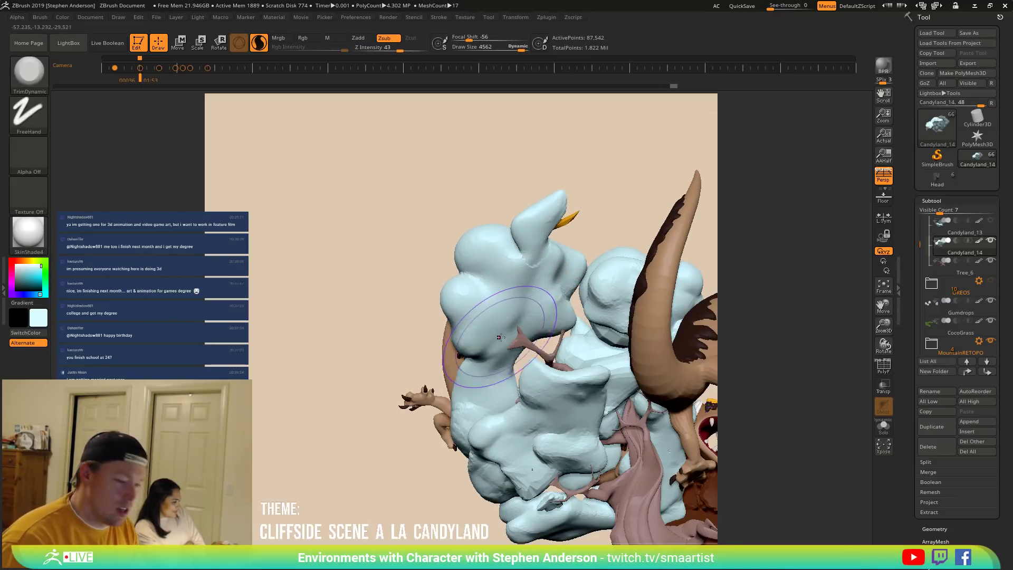
key("w")
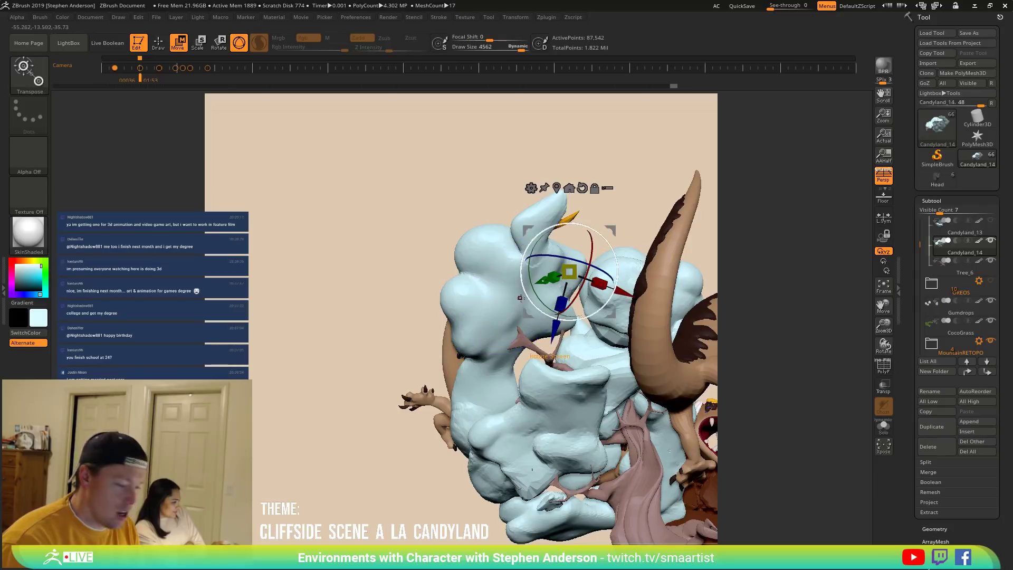
left_click(491, 301, "ctrl")
key("q")
mouse_move(516, 162)
left_mouse_down()
mouse_move(553, 284)
mouse_move(527, 291)
mouse_move(538, 295)
left_mouse_up()
left_click(883, 426)
Trim the surface around the branch's pointed tip with TrimDynamic, reducing the draw size to 2157 and then 1365.
right_click_drag(556, 334, 532, 283)
key("s")
left_click_drag(531, 284, 513, 284)
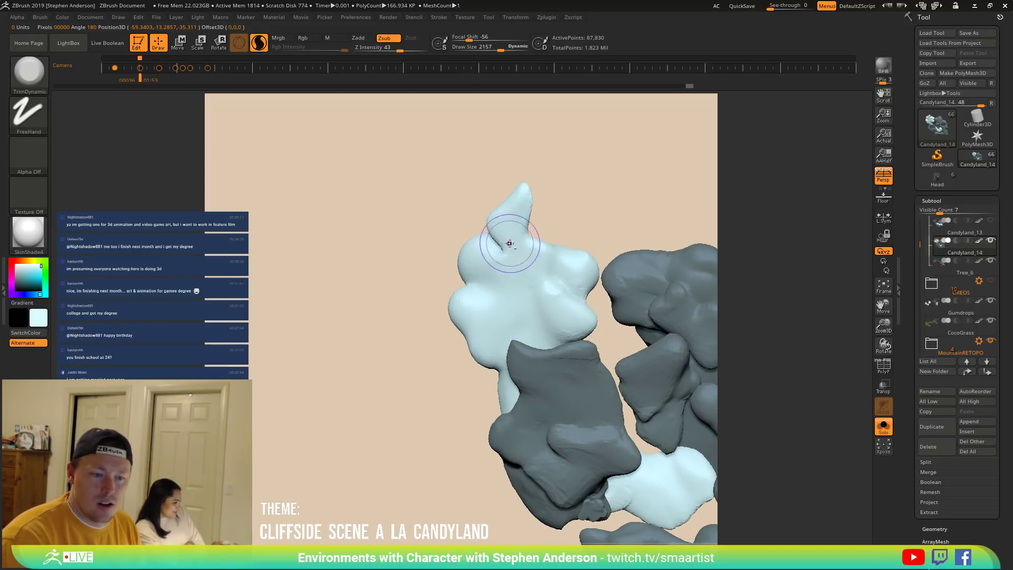
right_click_drag(511, 281, 505, 388)
mouse_move(516, 271)
right_mouse_down()
mouse_move(549, 181)
mouse_move(532, 209)
right_mouse_up()
key("s")
left_click_drag(532, 210, 524, 210)
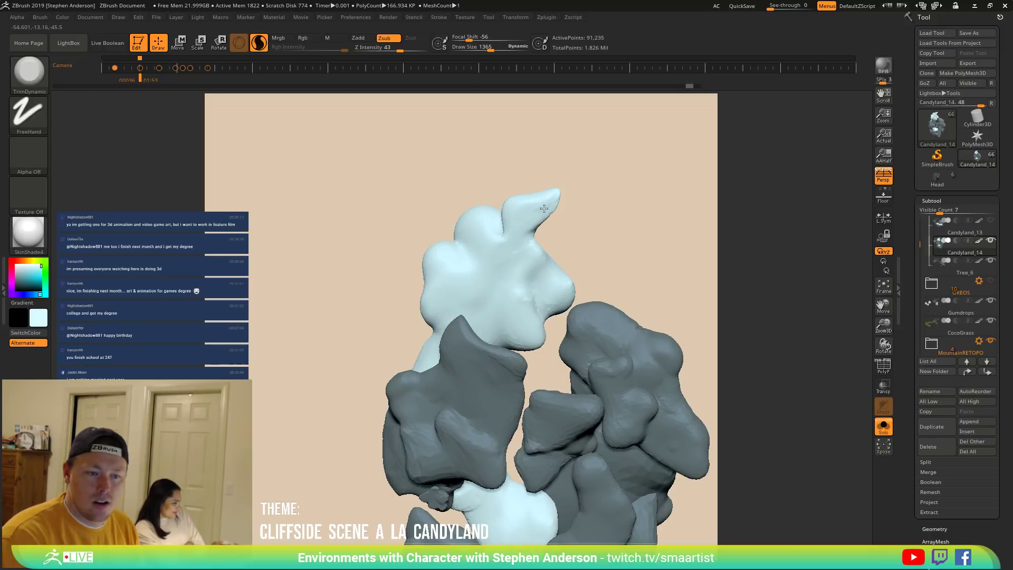
Define and soften the creases between the branch's lobes with TrimDynamic, finishing at a draw size of 2357.
right_click_drag(501, 272, 489, 259)
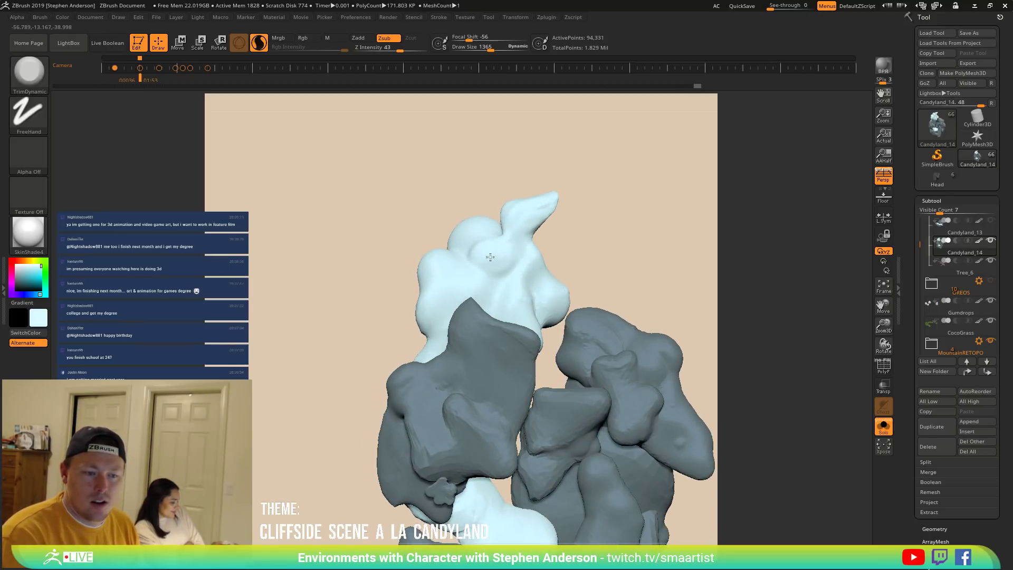
mouse_move(515, 272)
left_mouse_down()
mouse_move(501, 303)
mouse_move(514, 296)
left_mouse_up()
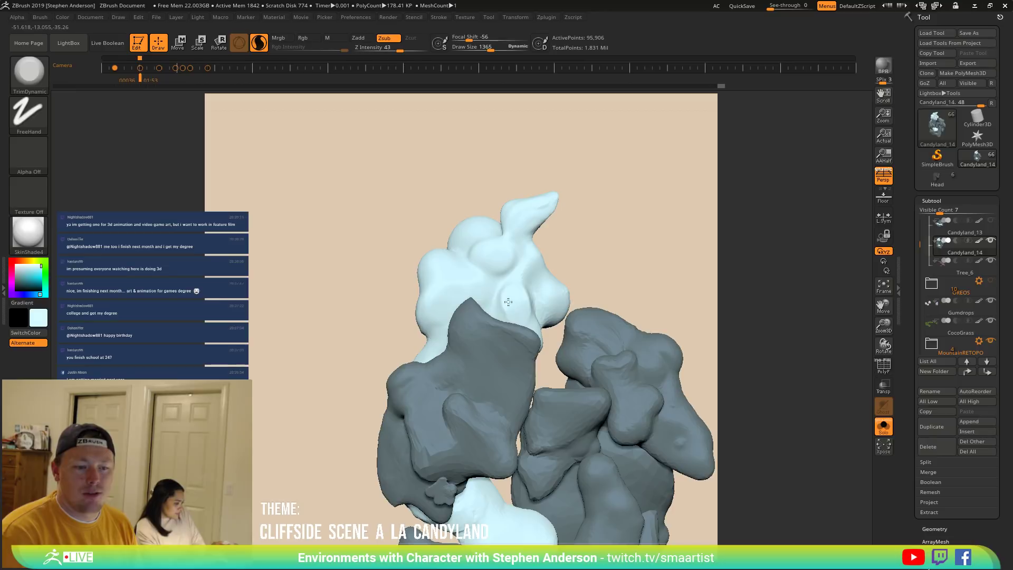
right_click_drag(519, 285, 509, 308)
key("s")
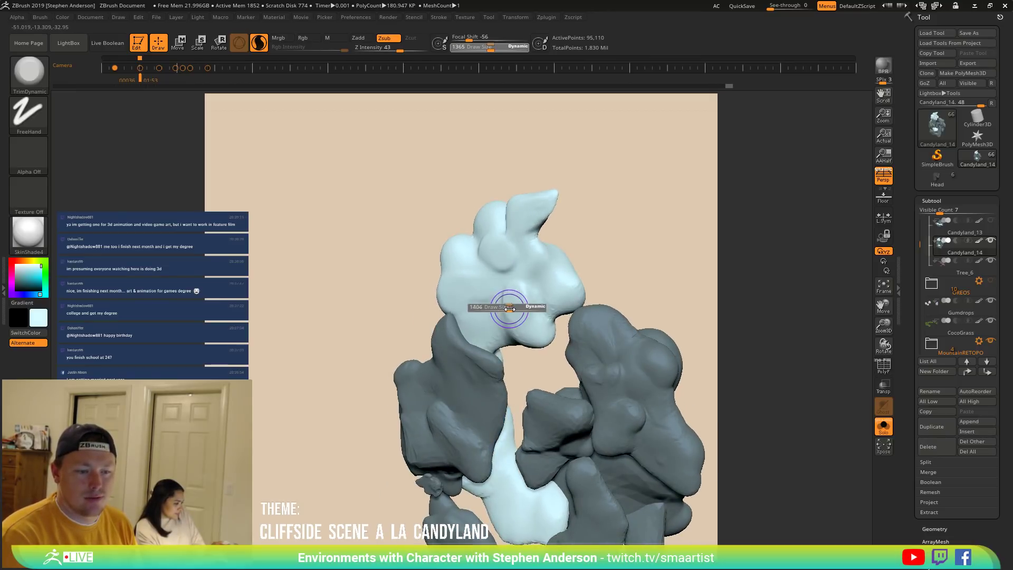
left_click_drag(515, 311, 507, 310)
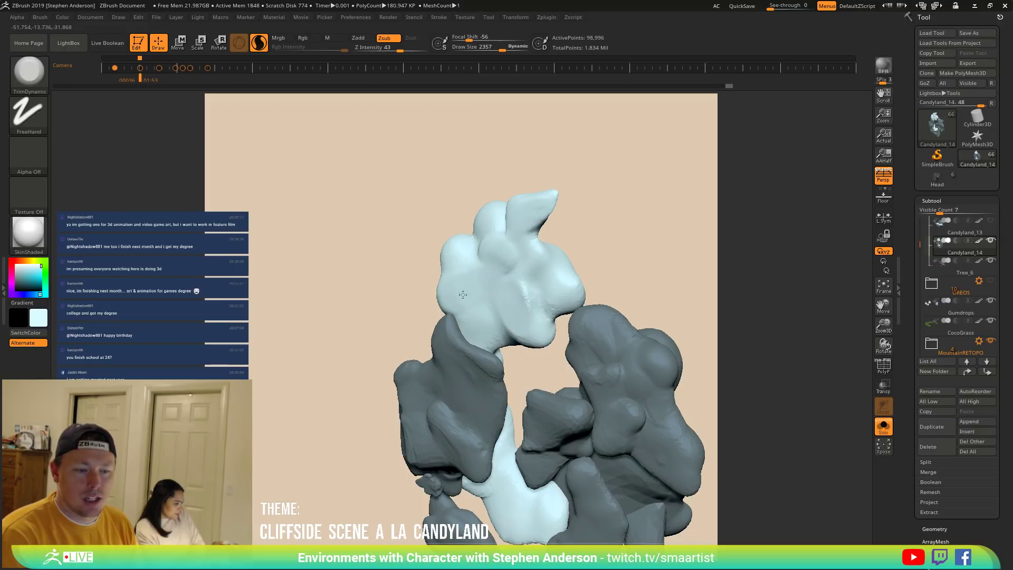
Reshape the lobes and pointed tip of the unmasked branch from several angles with the Move brush.
mouse_move(497, 264)
right_mouse_down()
mouse_move(474, 284)
mouse_move(490, 258)
mouse_move(478, 241)
right_mouse_up()
key("b")
key("m")
key("v")
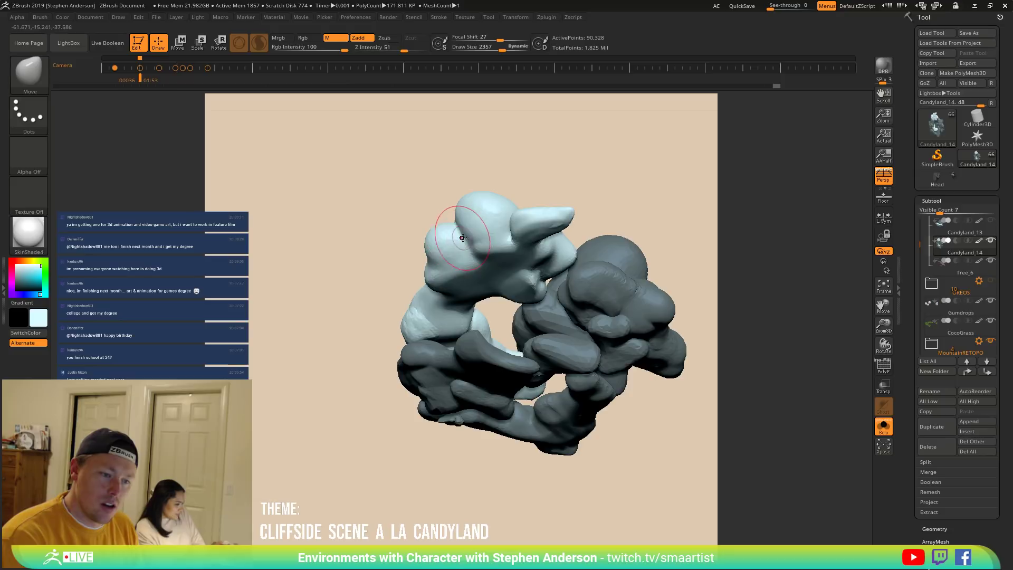
mouse_move(465, 241)
right_mouse_down()
mouse_move(421, 282)
mouse_move(418, 310)
mouse_move(420, 279)
mouse_move(539, 236)
right_mouse_up()
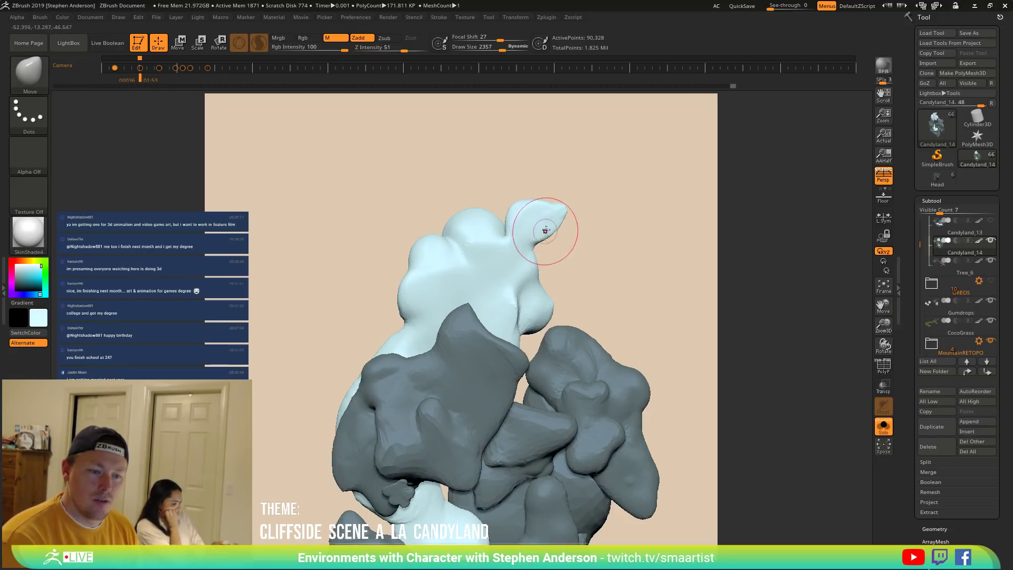
Smooth the area where the pointed tip joins the round lobes, using a draw size of 1037.
mouse_move(547, 209)
right_mouse_down()
mouse_move(511, 356)
mouse_move(519, 270)
mouse_move(554, 176)
mouse_move(565, 212)
mouse_move(496, 295)
right_mouse_up()
key("s")
key("shift")
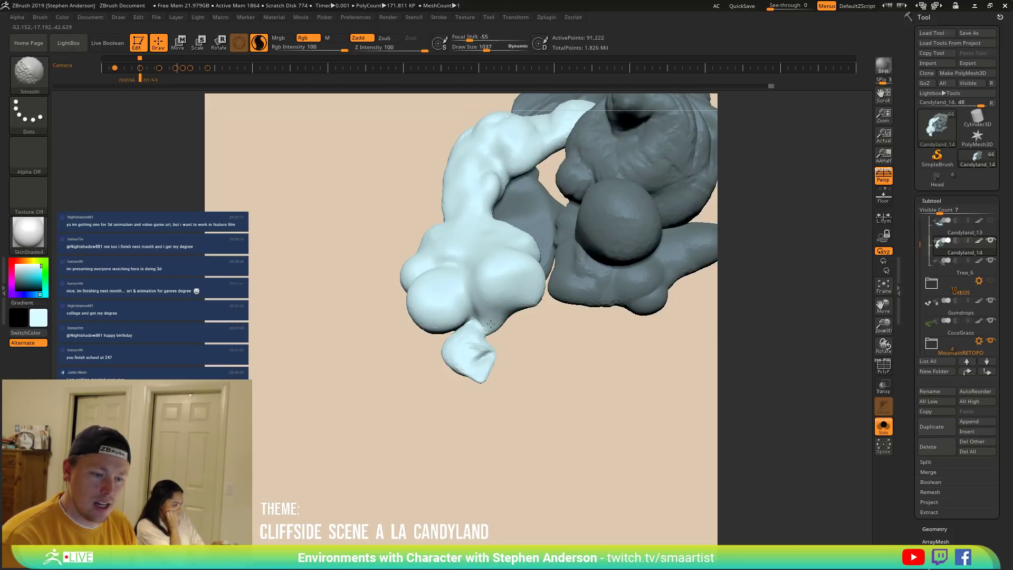
Inflate the narrow neck of the branch's pointed tip with the Inflat brush and smooth the tip, using a draw size of 1965.
key("b")
key("i")
key("n")
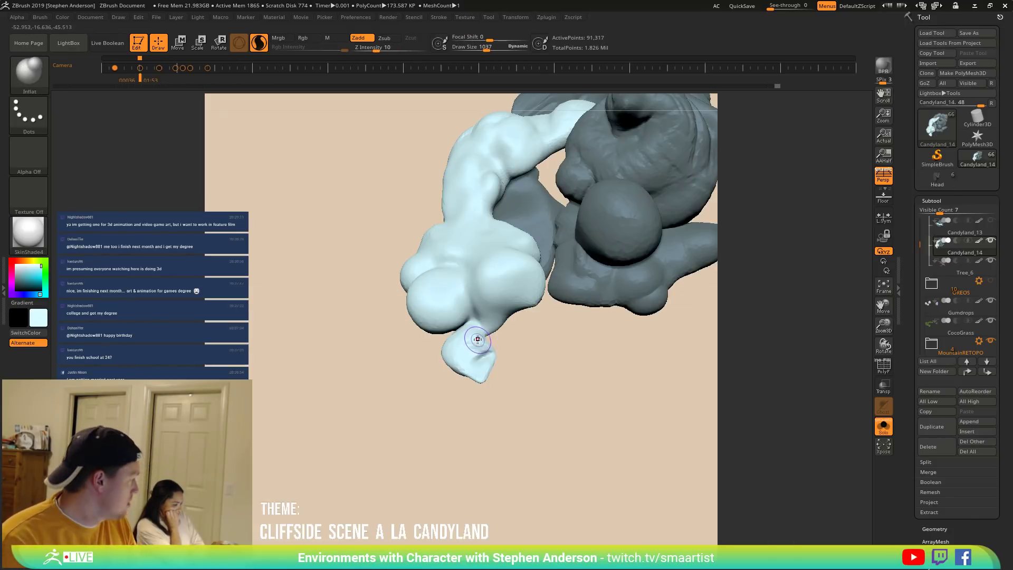
key("s")
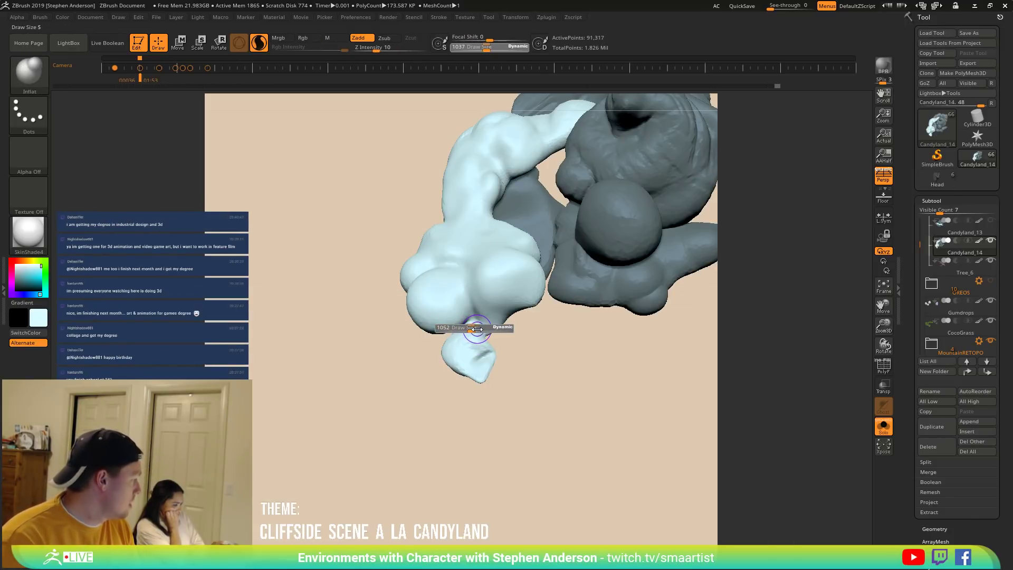
left_click_drag(477, 329, 480, 332)
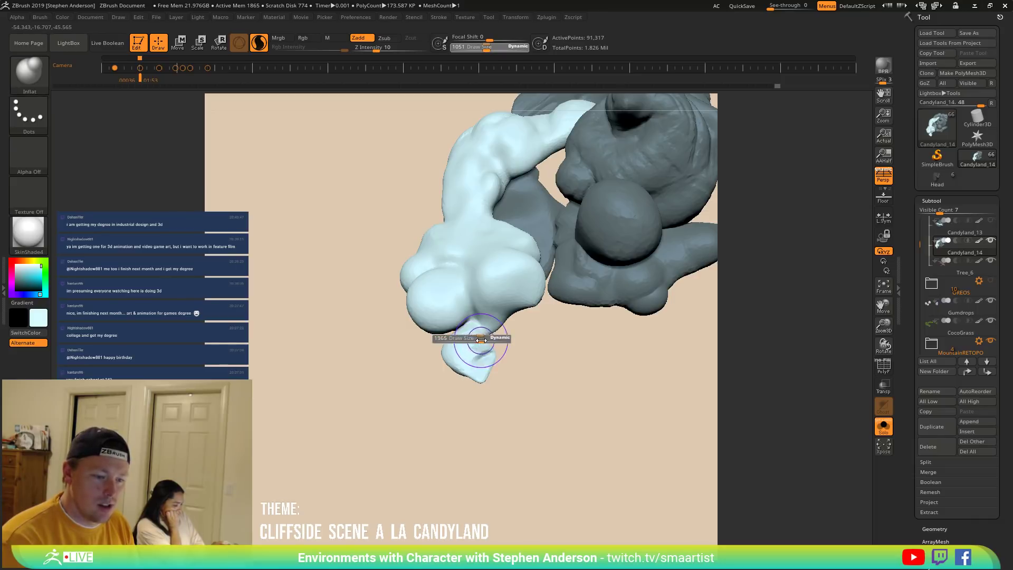
mouse_move(468, 347)
right_mouse_down()
mouse_move(436, 316)
mouse_move(469, 332)
right_mouse_up()
left_click_drag(477, 365, 469, 375, "shift")
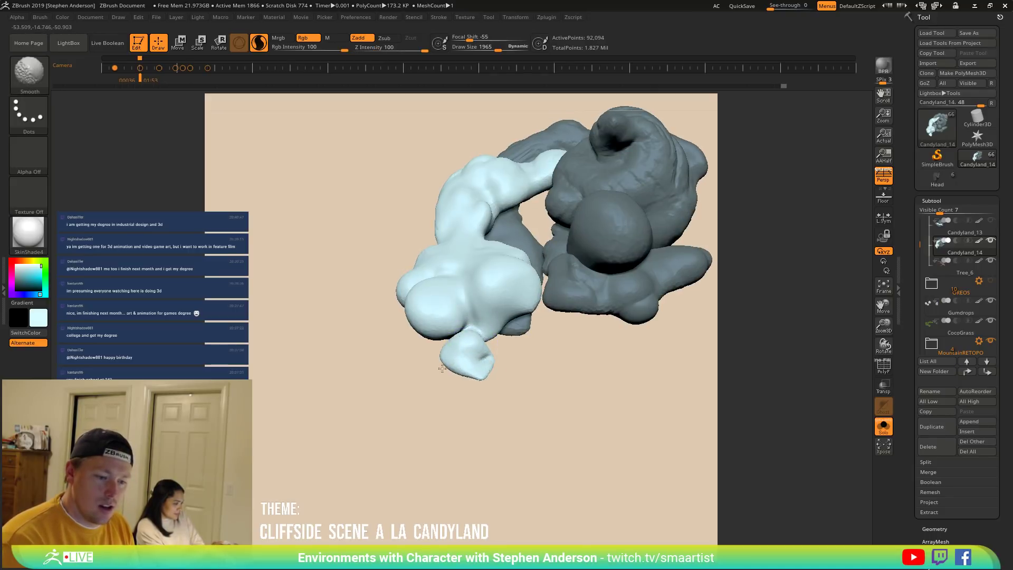
right_click_drag(475, 370, 452, 363)
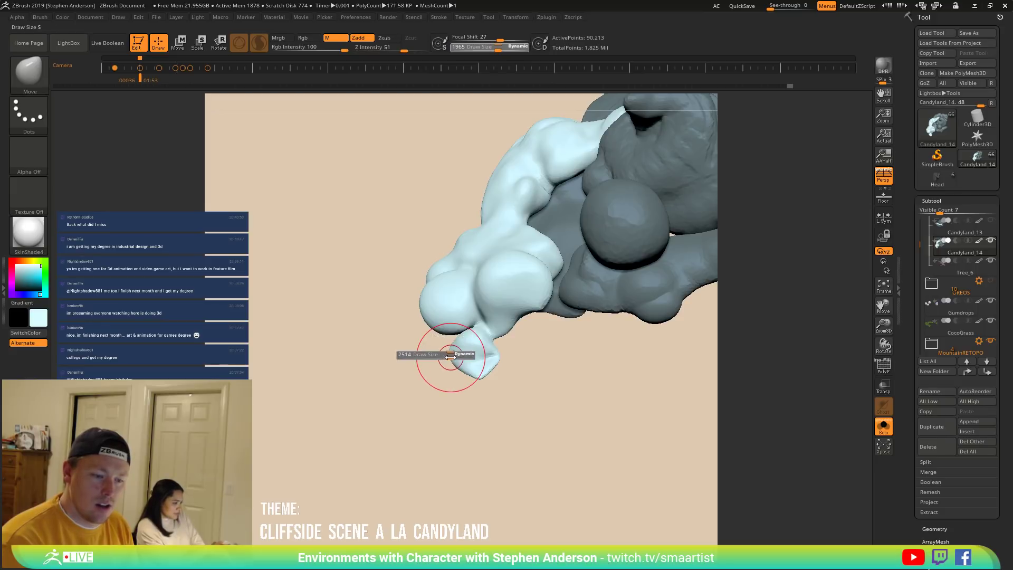
Mask the branch's round lobes so only the pointed tip stays free, and start reshaping the tip with the Move brush.
key("ctrl")
mouse_move(523, 347)
left_mouse_down("ctrl")
mouse_move(384, 154)
mouse_move(405, 343)
mouse_move(447, 352)
left_mouse_up("ctrl")
right_click_drag(448, 353, 440, 352)
left_click_drag(451, 353, 459, 354)
right_click_drag(501, 357, 498, 386)
key("bracketleft")
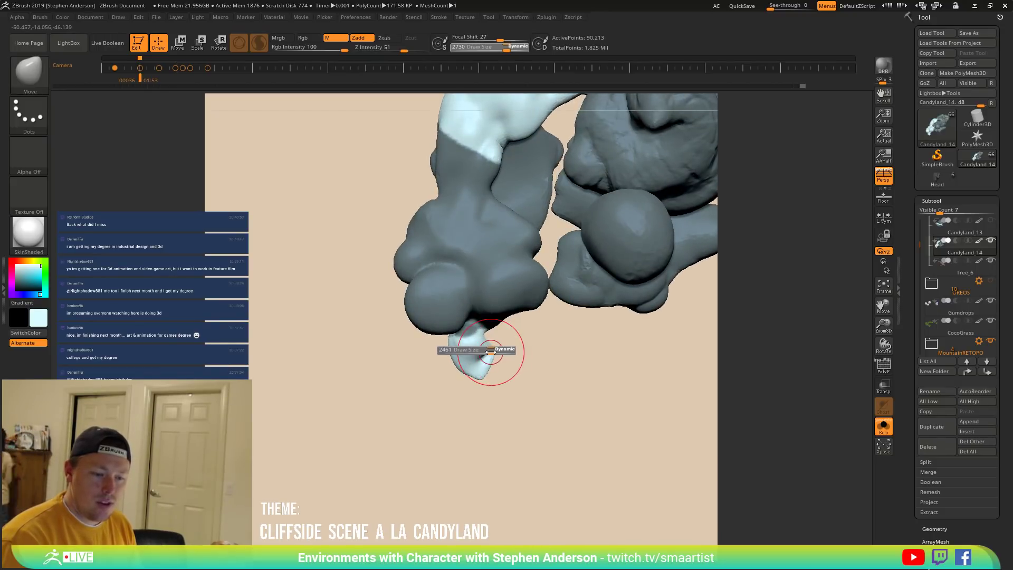
Pull the unmasked tip into a narrower, tapered point with the Move brush, reducing the draw size to 1873.
left_click_drag(468, 363, 470, 360)
right_click_drag(486, 358, 480, 372)
left_click_drag(475, 379, 458, 383)
right_click_drag(465, 366, 455, 352)
key("s")
left_click_drag(455, 352, 452, 352)
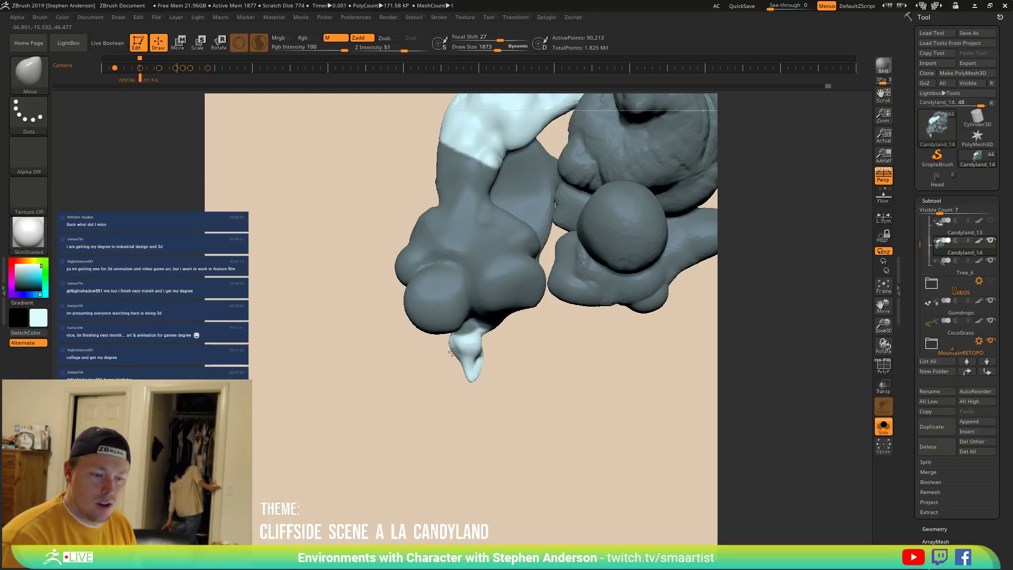
Refine the unmasked tip's base and sides up close with Move and Smooth strokes at a draw size of 1141.
mouse_move(459, 348)
right_mouse_down()
mouse_move(478, 368)
mouse_move(449, 366)
mouse_move(469, 391)
right_mouse_up()
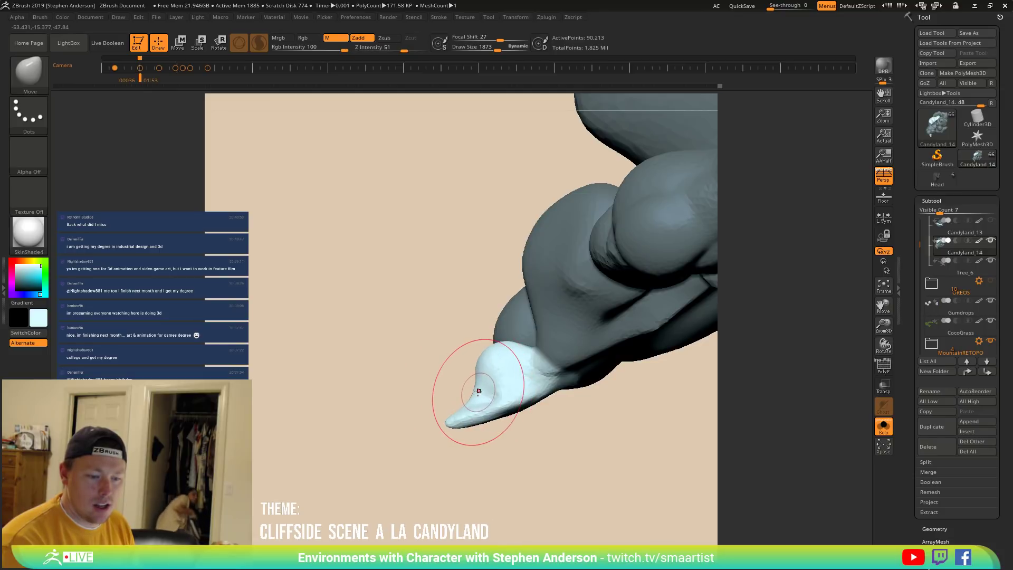
key("s")
left_click_drag(477, 392, 481, 404)
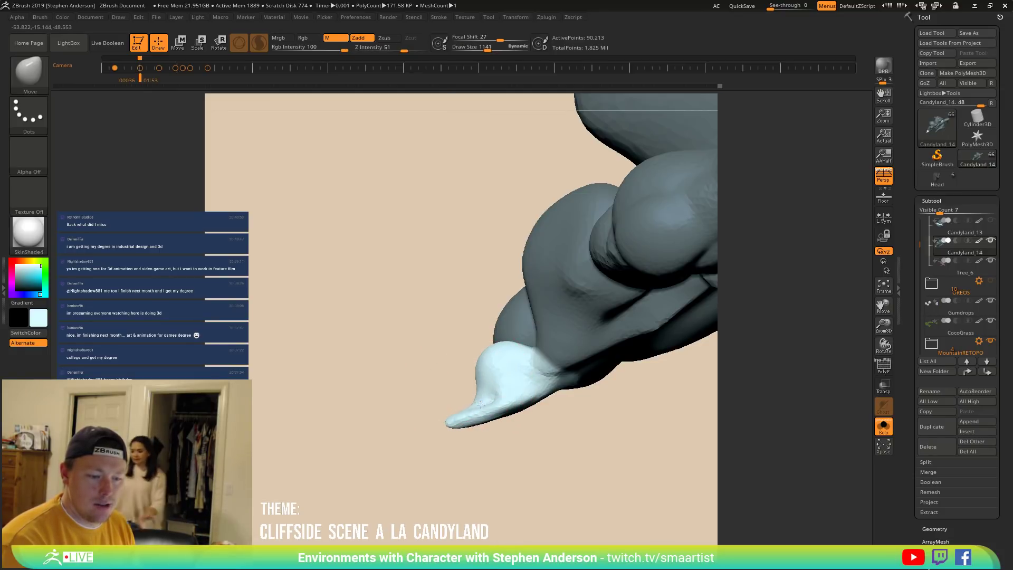
mouse_move(476, 402)
right_mouse_down()
mouse_move(571, 401)
mouse_move(520, 383)
mouse_move(474, 388)
mouse_move(489, 412)
mouse_move(475, 381)
mouse_move(519, 406)
right_mouse_up()
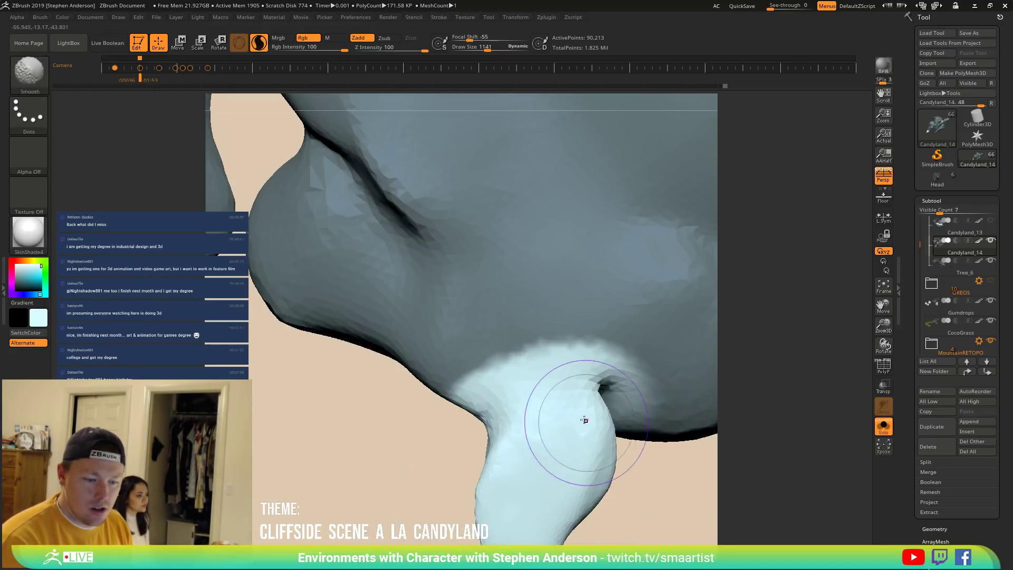
mouse_move(506, 437)
left_mouse_down()
mouse_move(554, 404)
mouse_move(649, 378)
left_mouse_up()
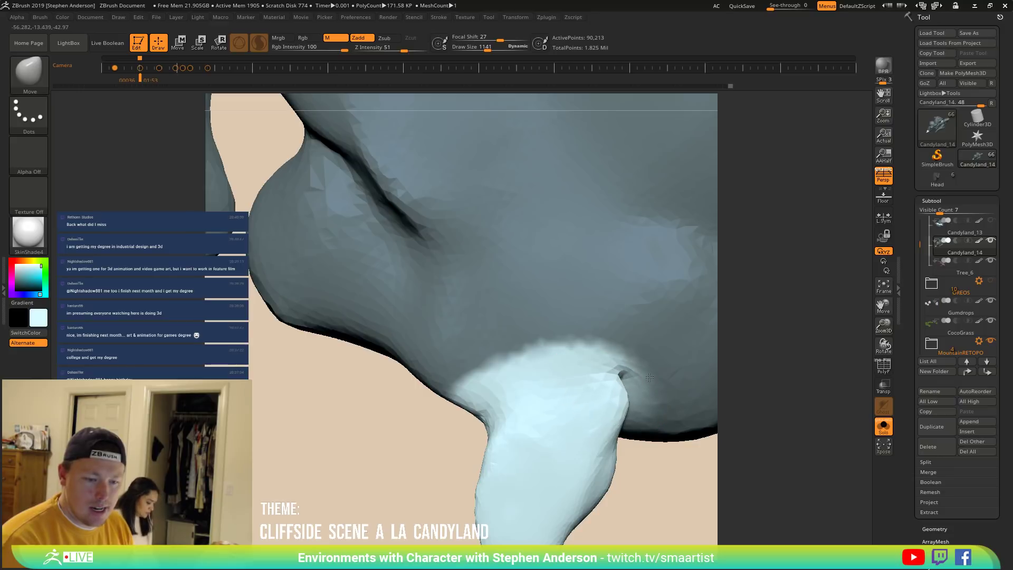
left_click_drag(626, 464, 636, 459)
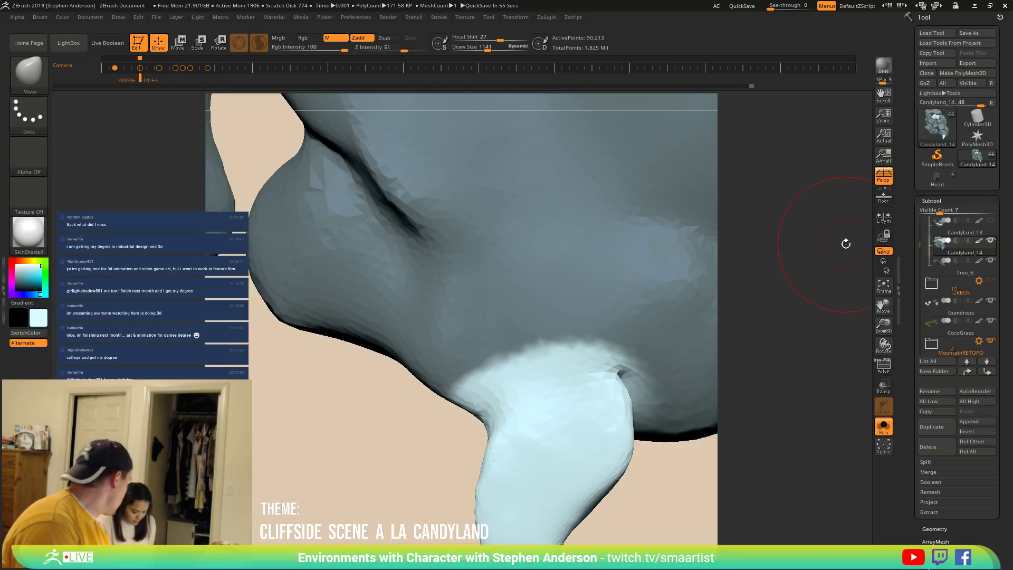
Recall the first saved camera view, invert the branch's mask, and enlarge the Move brush to a draw size of 3188.
right_click_drag(563, 385, 568, 388)
key("f")
right_click_drag(459, 249, 526, 406)
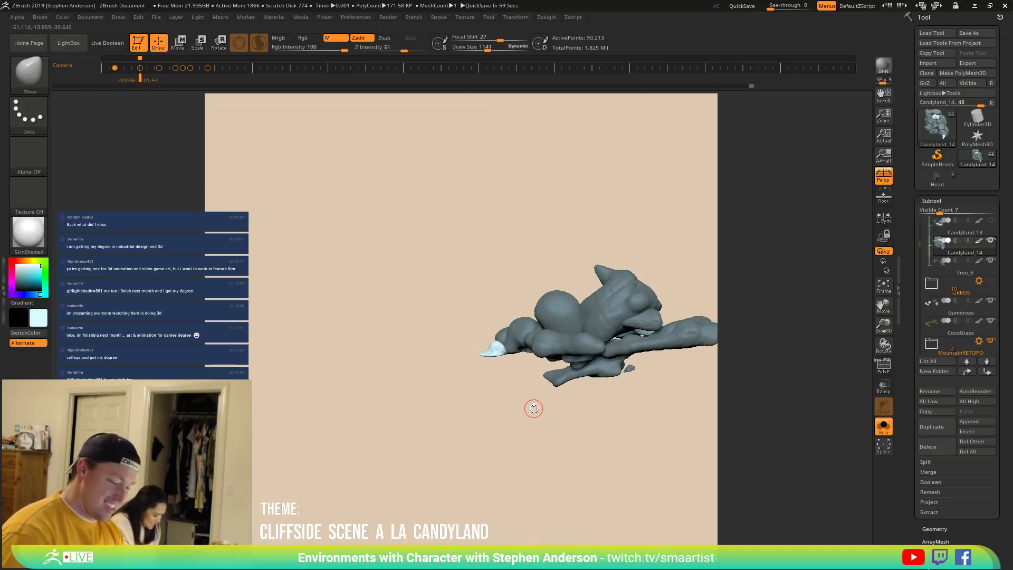
key("Left")
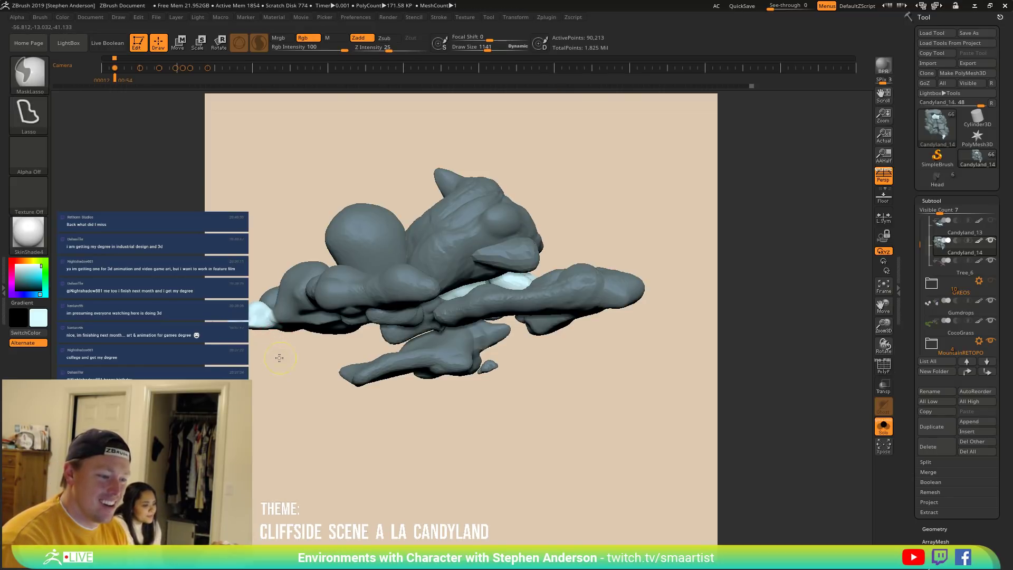
left_click(271, 333, "alt")
key("bracketright")
key("bracketright")
key("bracketright")
key("bracketright")
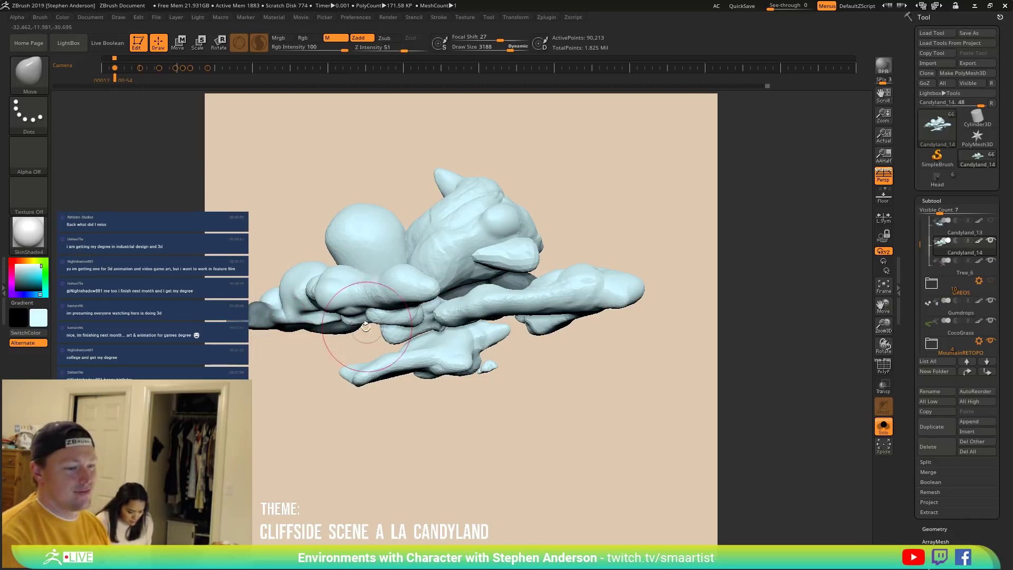
Invert the mask to free the tip, reshape it with the Move brush at draw size 5000, and clear the mask.
key("ctrl")
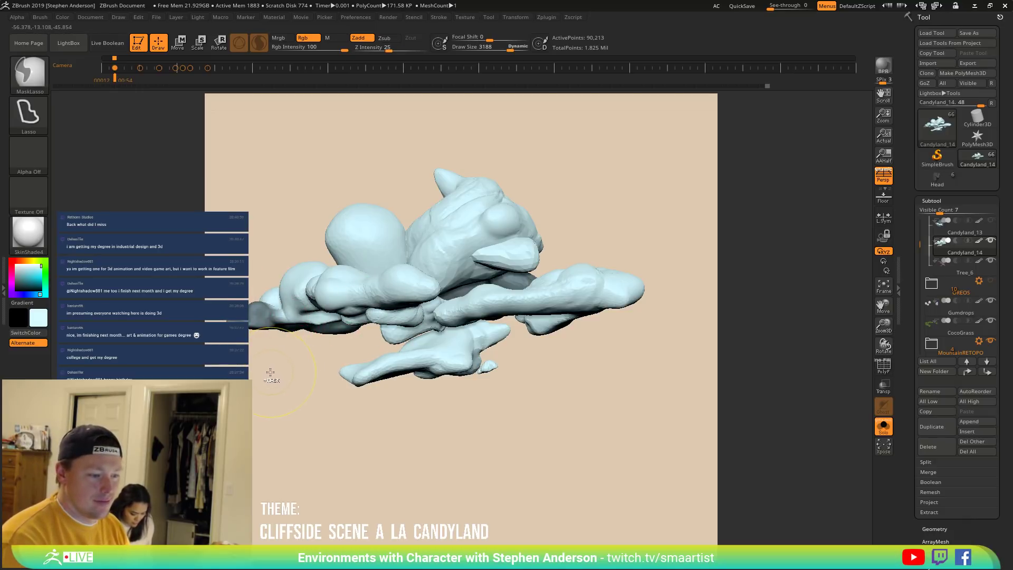
left_click(270, 373, "ctrl")
key("s")
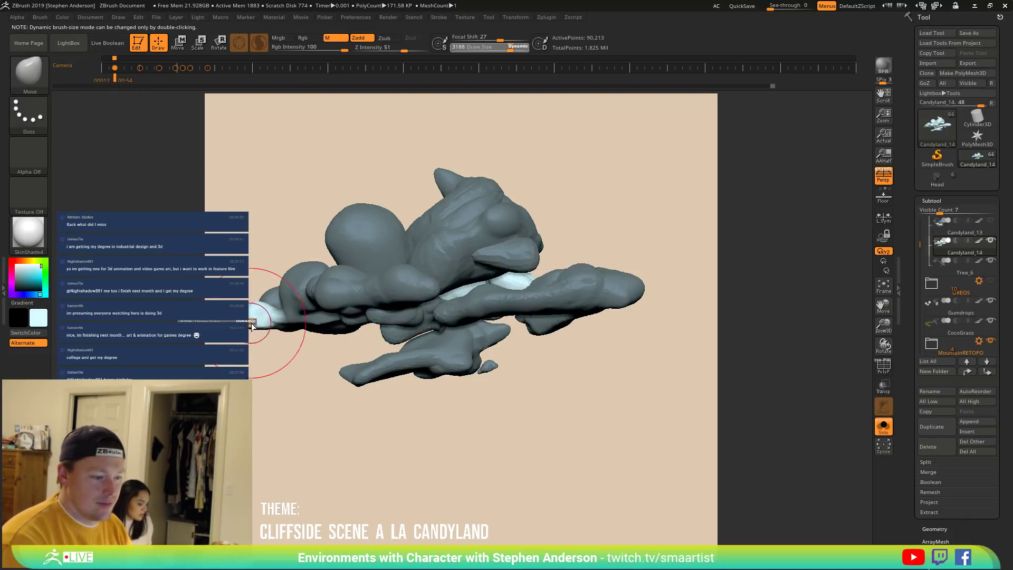
left_click_drag(252, 326, 256, 325)
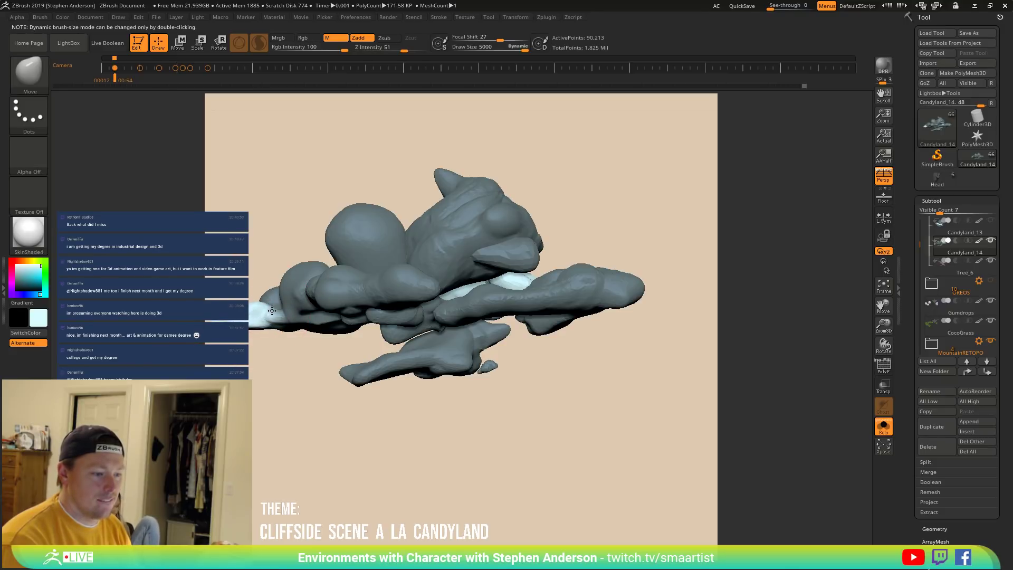
left_click_drag(293, 381, 324, 369, "ctrl")
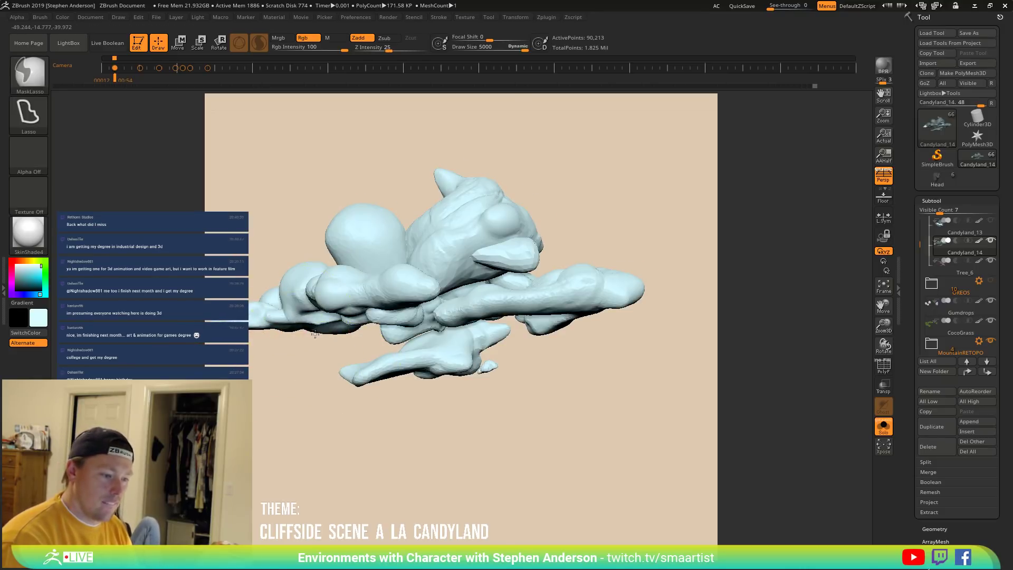
Reshape and smooth the small bulge behind the tip with the Move brush, reducing the draw size to 1873 and then 1251.
right_click_drag(315, 322, 309, 330, "ctrl")
left_click(883, 136)
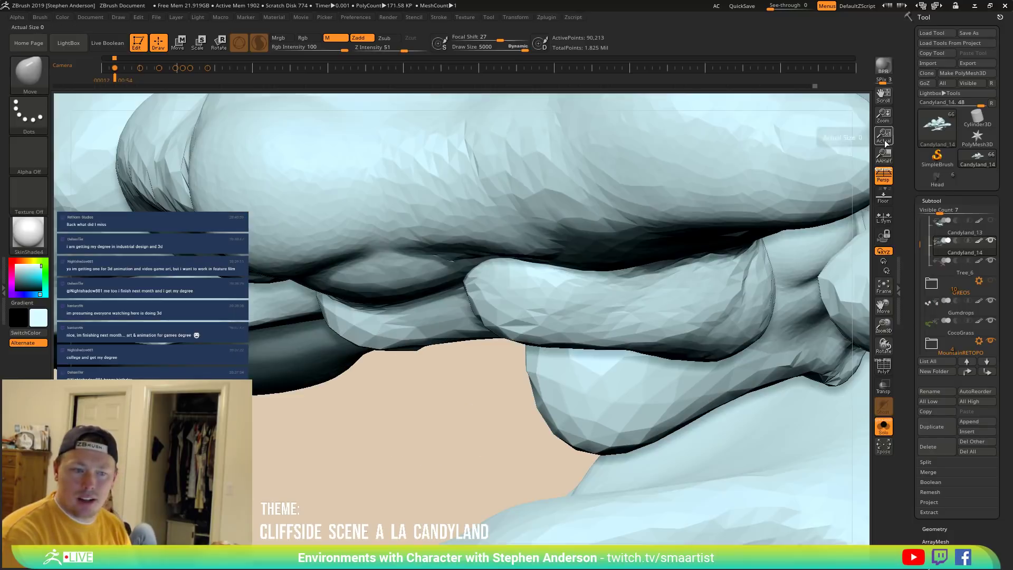
right_click_drag(396, 318, 422, 344)
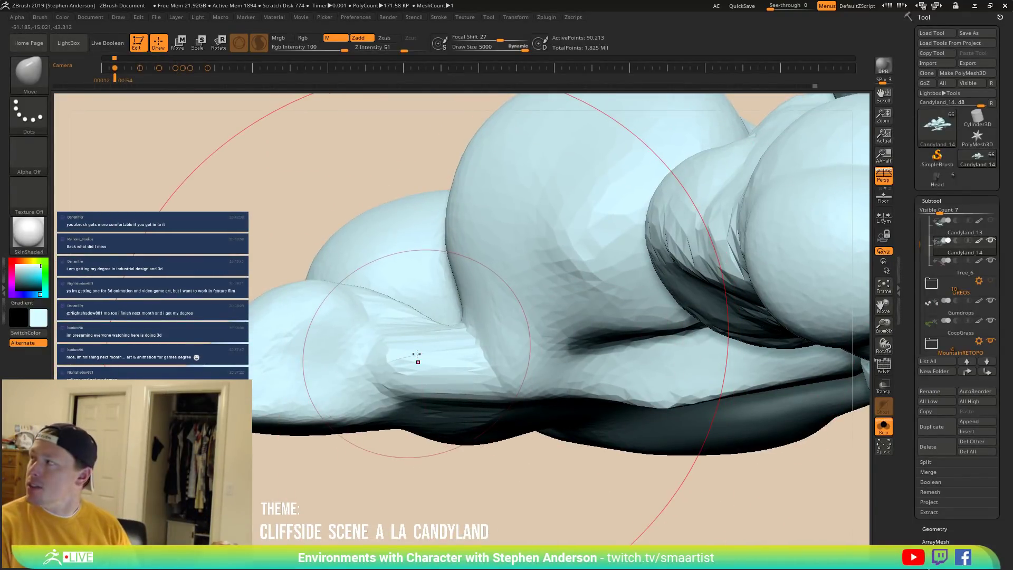
mouse_move(468, 362)
right_mouse_down("ctrl")
mouse_move(504, 374)
mouse_move(520, 343)
mouse_move(508, 366)
right_mouse_up("ctrl")
key("s")
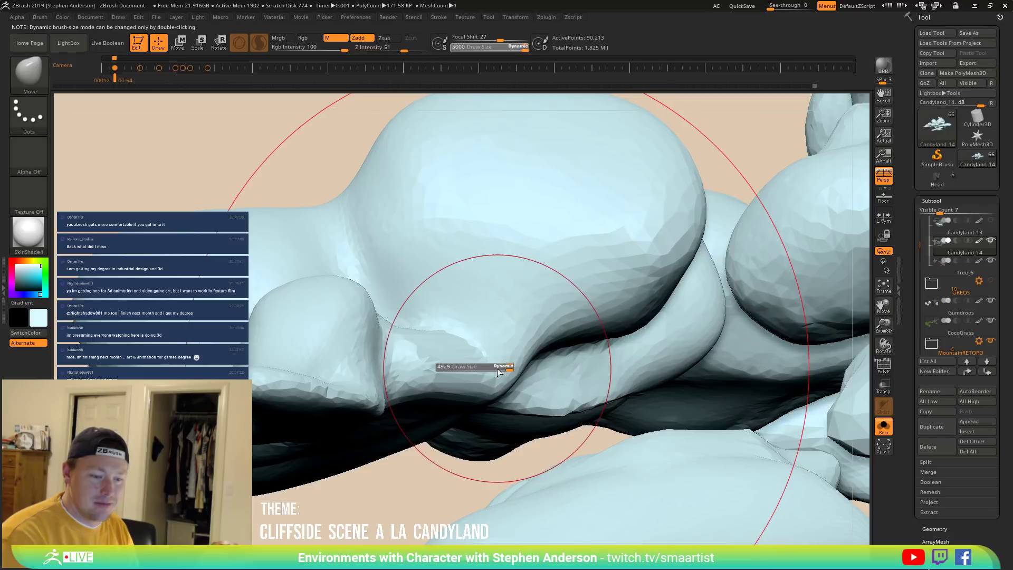
left_click_drag(507, 366, 473, 356)
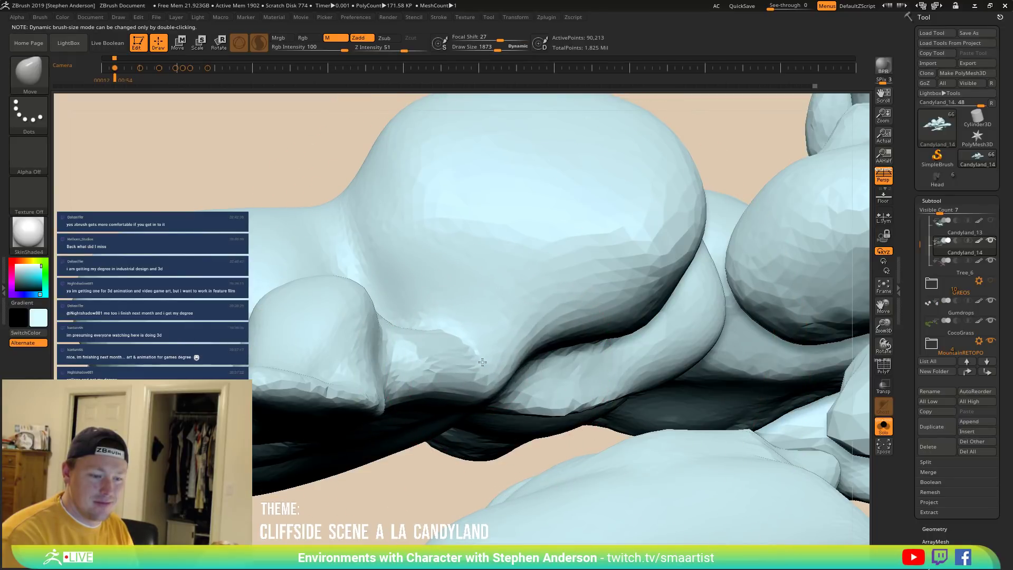
right_click_drag(473, 355, 449, 395)
key("s")
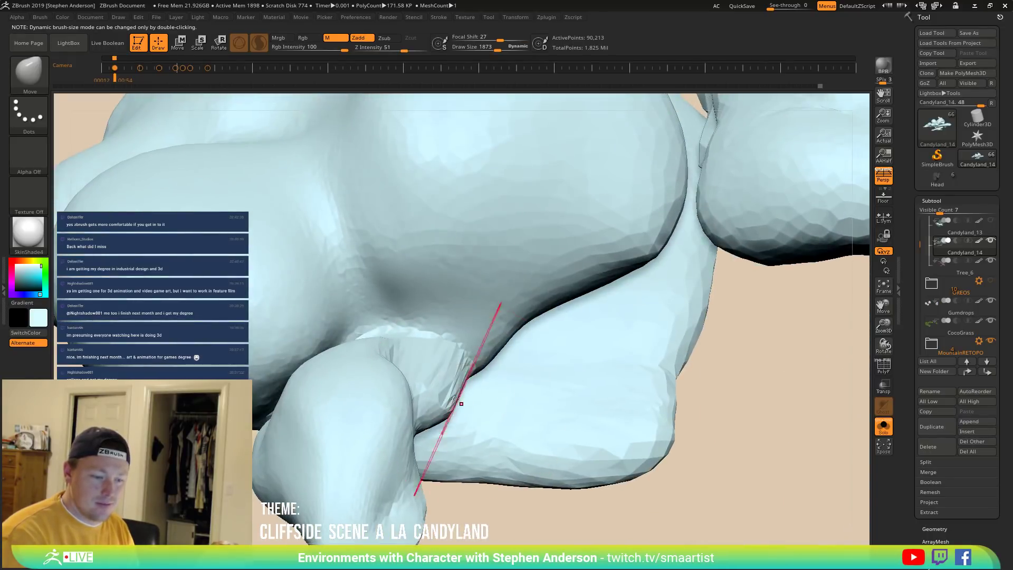
left_click_drag(448, 395, 441, 395)
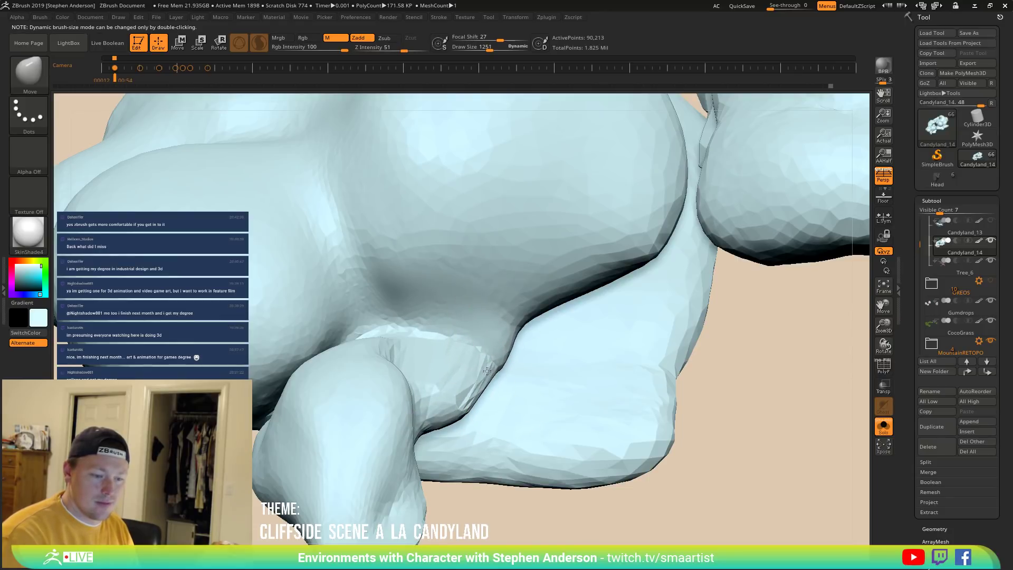
mouse_move(452, 420)
right_mouse_down()
mouse_move(471, 405)
mouse_move(413, 350)
mouse_move(466, 320)
mouse_move(448, 402)
right_mouse_up()
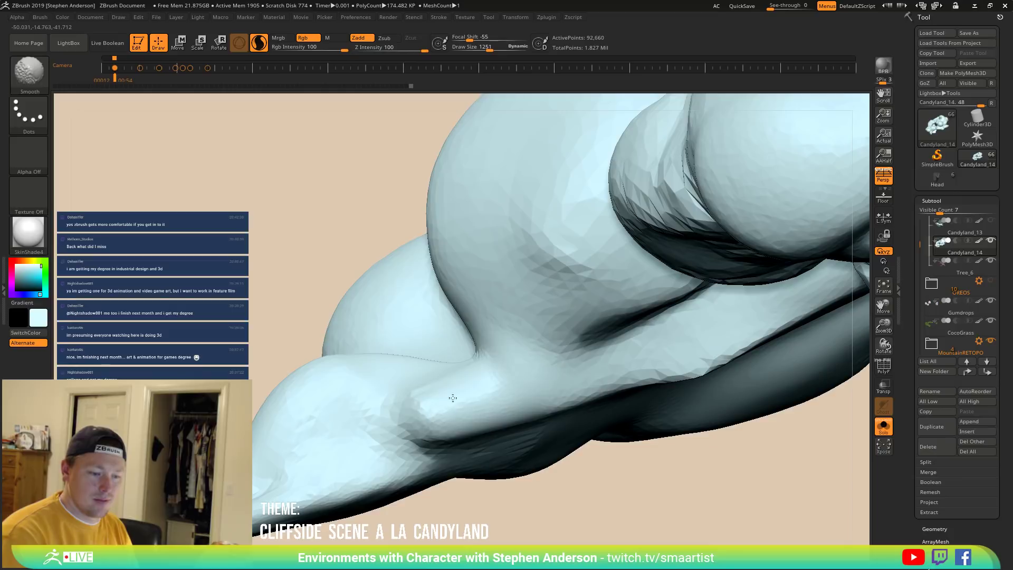
Define the creases between the branch's lower lobes with the DamStandard brush at a draw size of 1251.
key("b")
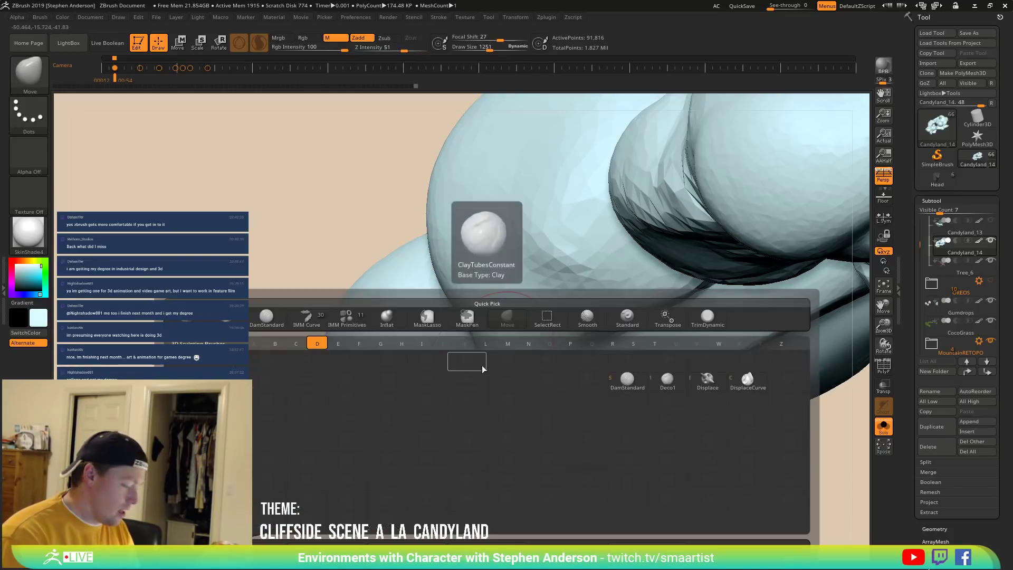
key("d")
key("s")
right_click_drag(486, 370, 464, 346)
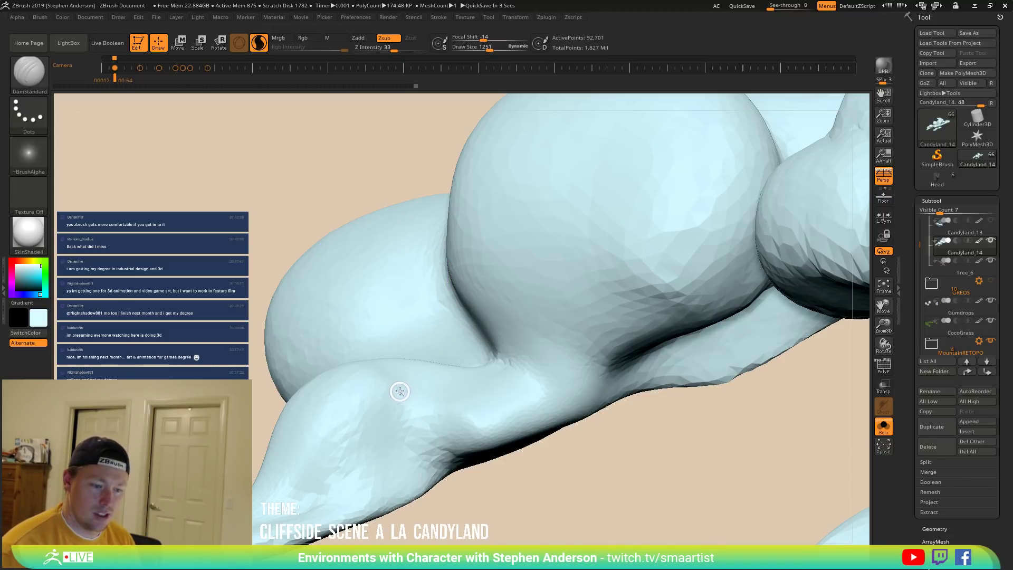
mouse_move(380, 284)
right_mouse_down()
mouse_move(402, 368)
mouse_move(394, 383)
right_mouse_up()
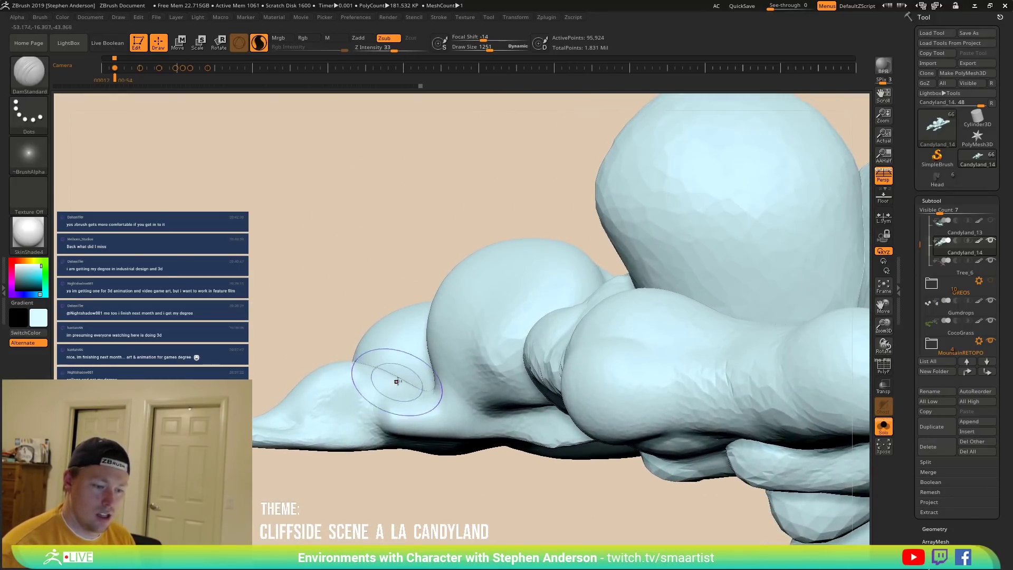
Reshape the lobe at the base of the pointed tip from several angles with the Move brush.
key("b")
key("m")
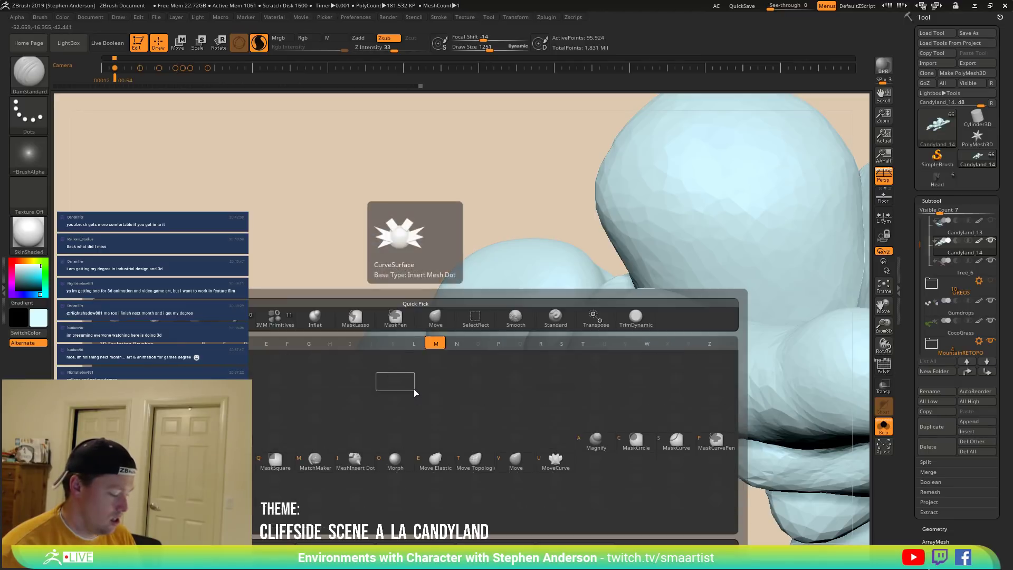
key("v")
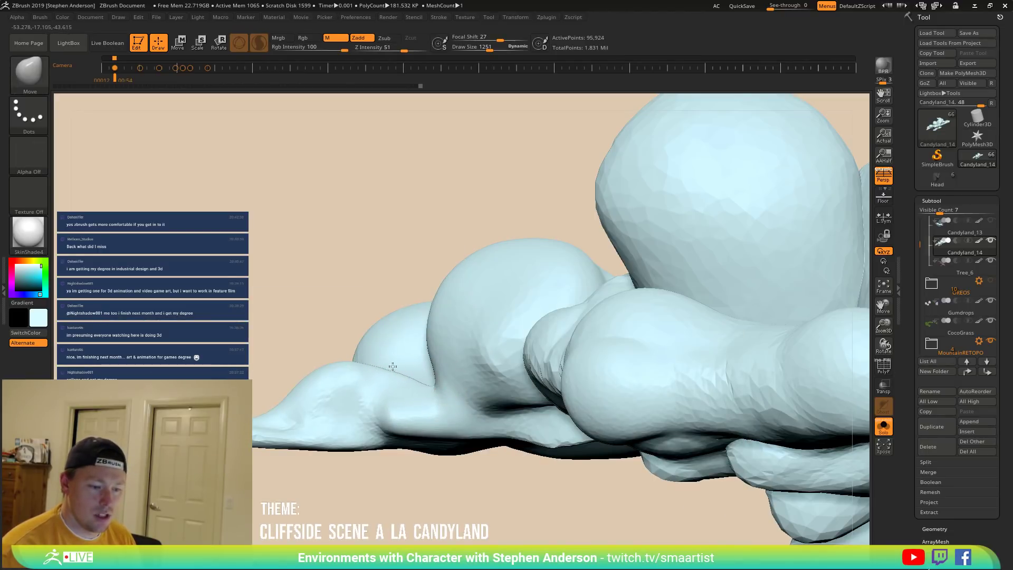
right_click_drag(350, 384, 349, 412)
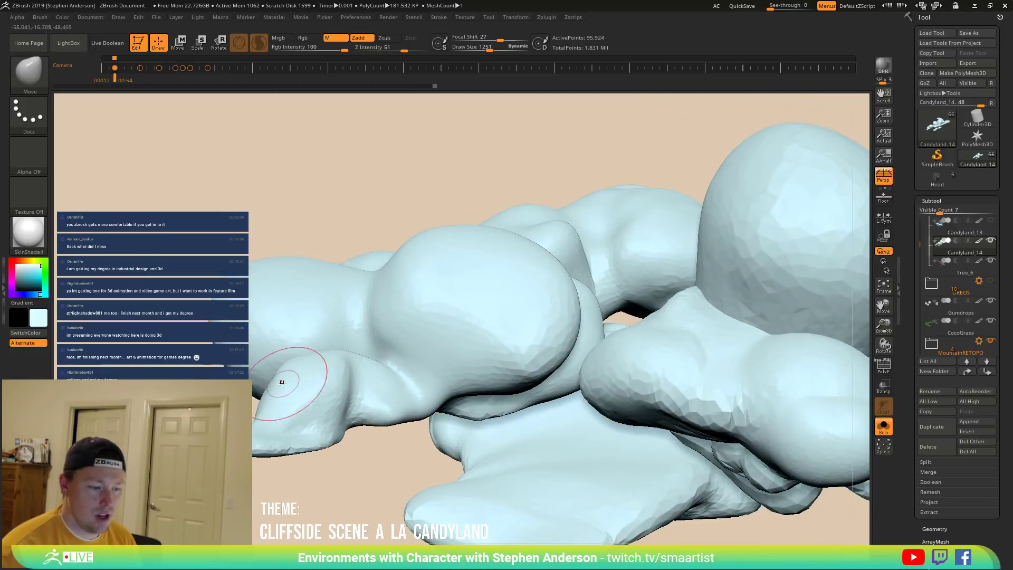
mouse_move(257, 363)
right_mouse_down()
mouse_move(302, 387)
mouse_move(283, 373)
right_mouse_up()
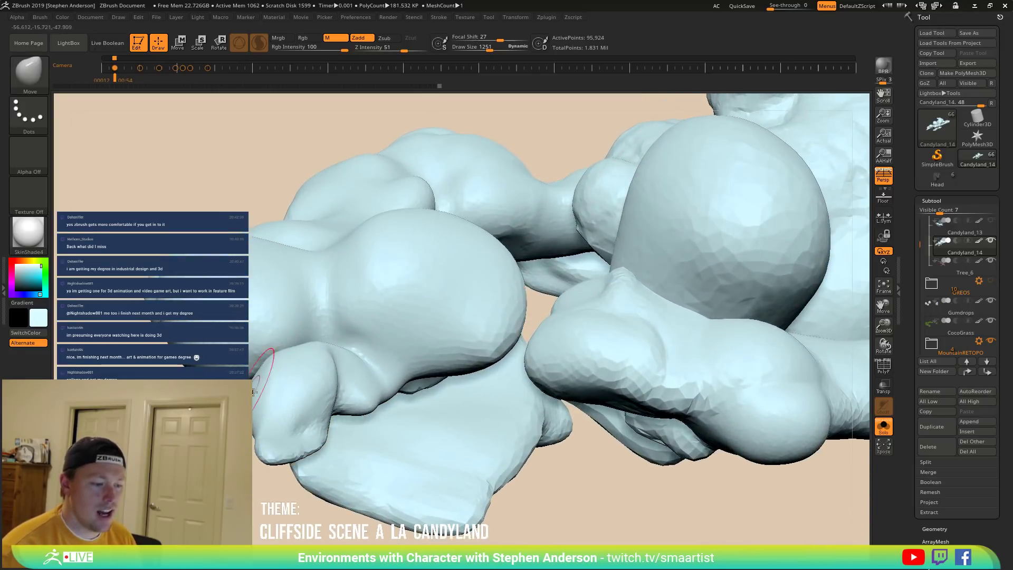
left_click_drag(293, 366, 299, 342)
Adjust the tapered end of the tip with the Move brush, using draw sizes of 725 and then 1251.
mouse_move(308, 354)
right_mouse_down()
mouse_move(328, 369)
mouse_move(364, 370)
mouse_move(324, 391)
mouse_move(322, 420)
mouse_move(298, 439)
right_mouse_up()
key("s")
left_click_drag(298, 439, 290, 440)
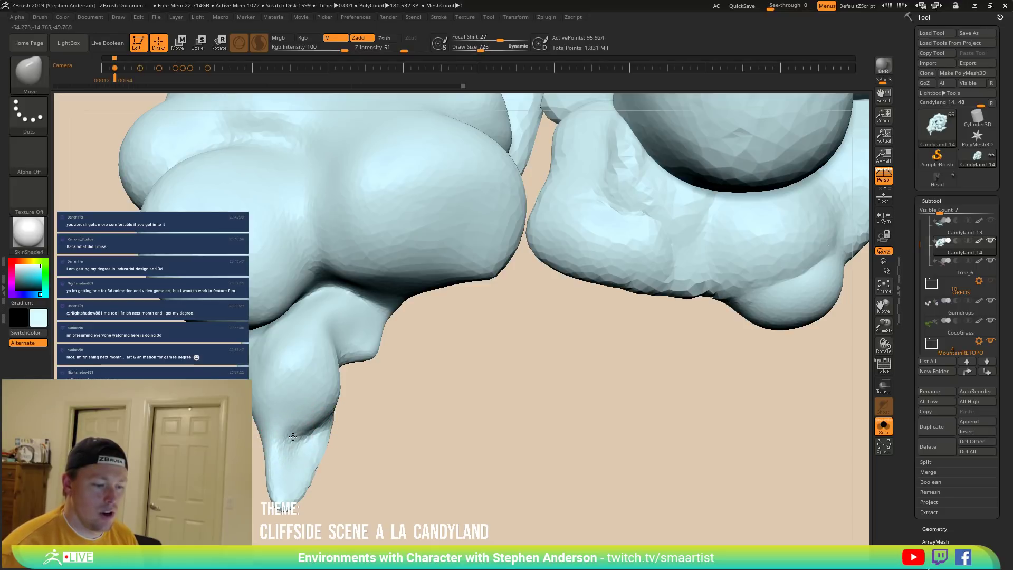
right_click_drag(299, 433, 321, 449)
key("s")
left_click_drag(323, 447, 317, 453)
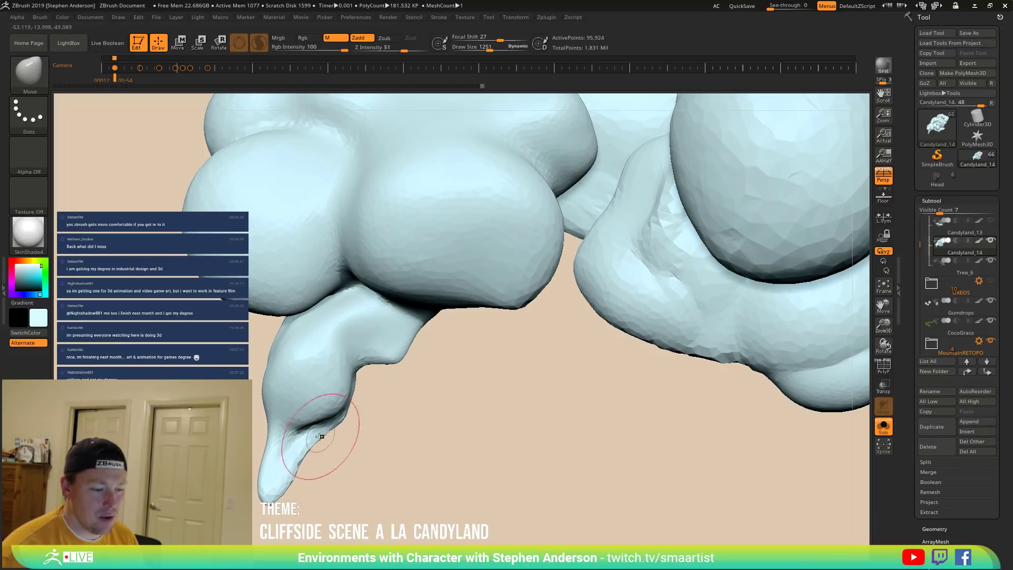
Refine and smooth the tapered tip and the lobe above it using the Move brush at a draw size of 754.
right_click_drag(385, 416, 364, 419)
key("s")
left_click_drag(328, 426, 319, 426)
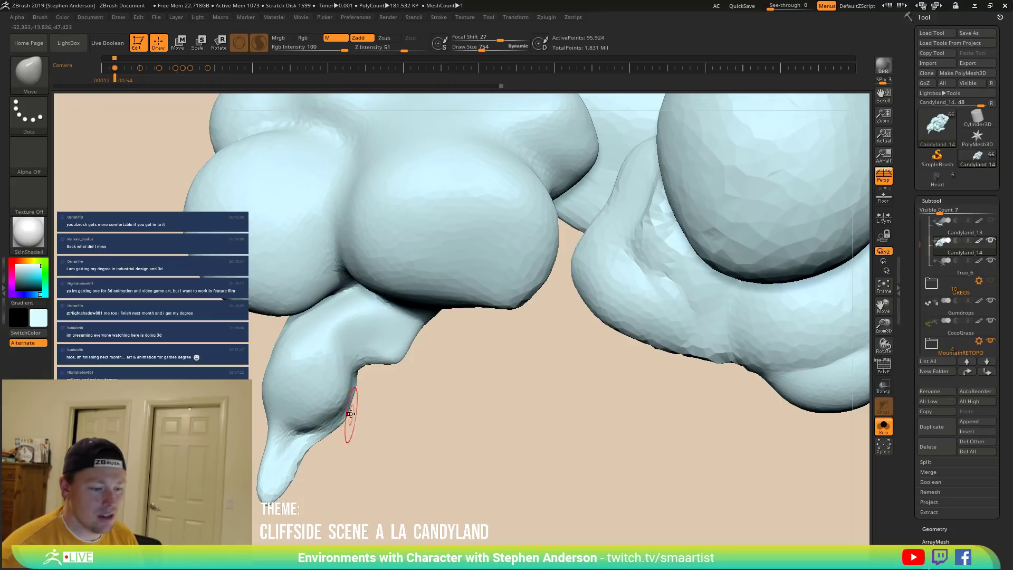
key("shift")
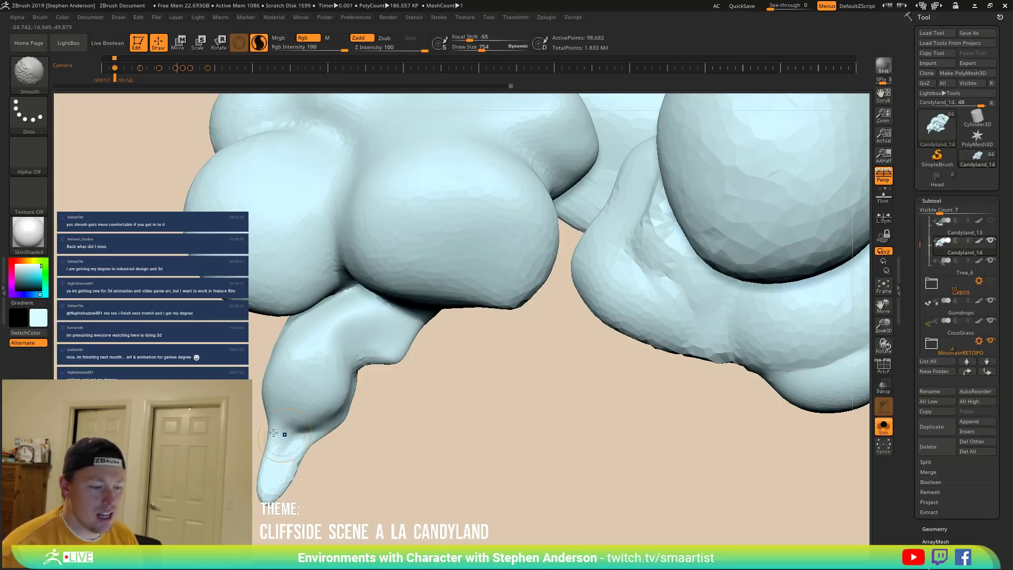
mouse_move(379, 374)
right_mouse_down()
mouse_move(373, 287)
mouse_move(368, 332)
mouse_move(345, 344)
mouse_move(341, 366)
right_mouse_up()
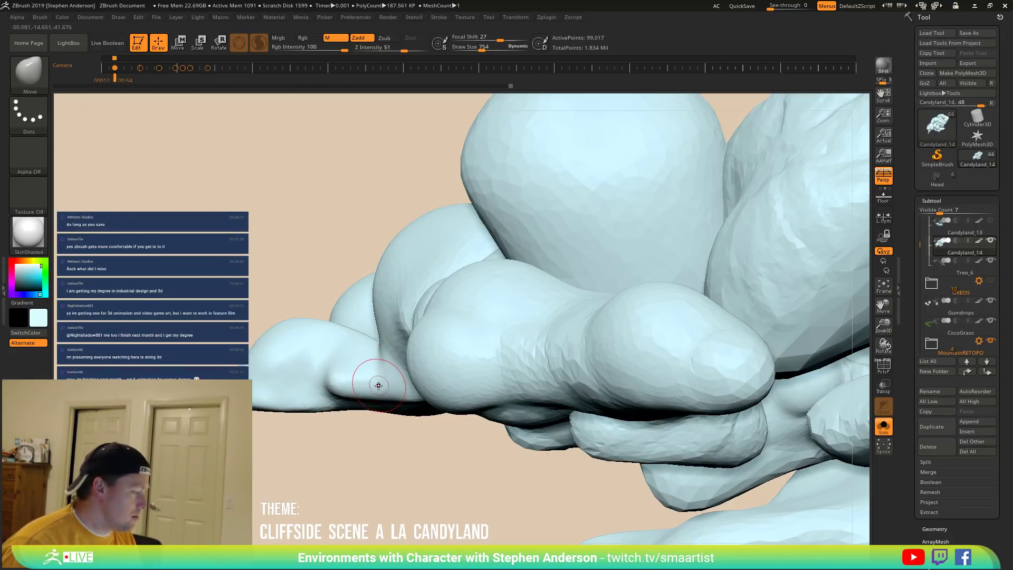
Save the tool as Candyland_17, replacing the existing file.
mouse_move(375, 380)
right_mouse_down()
mouse_move(370, 323)
mouse_move(386, 344)
right_mouse_up()
key("ctrl")
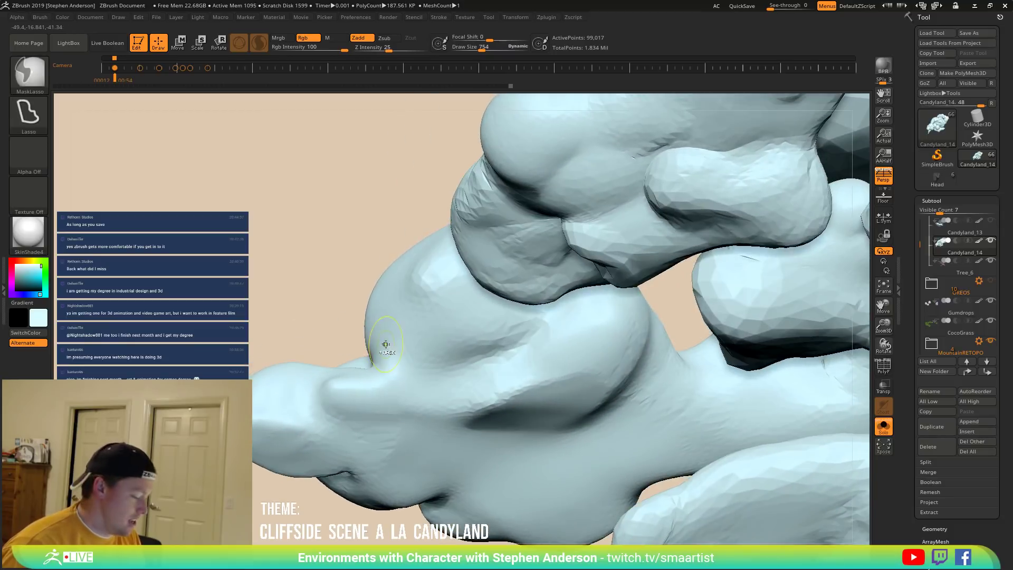
key("ctrl+s")
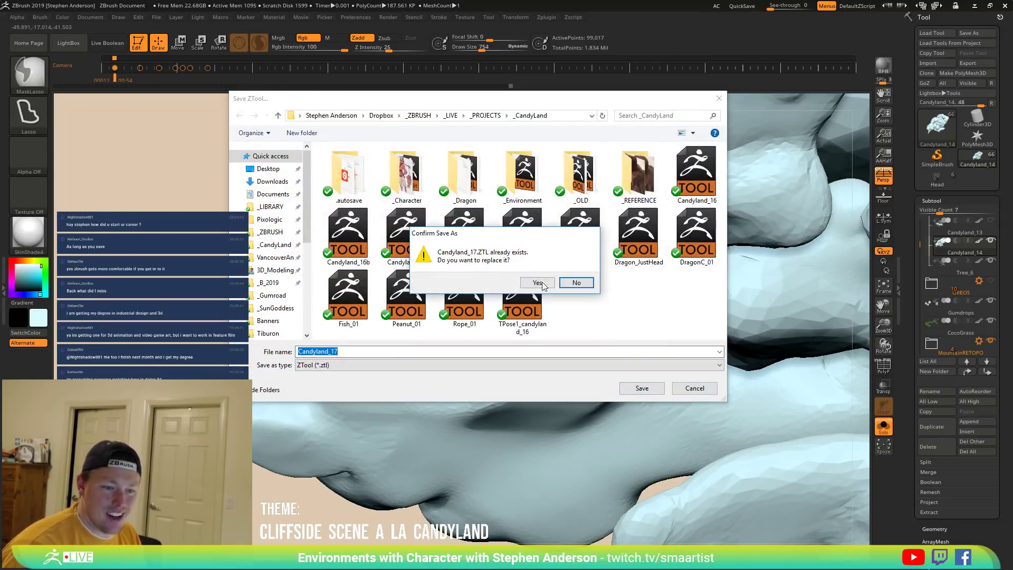
left_click(549, 284)
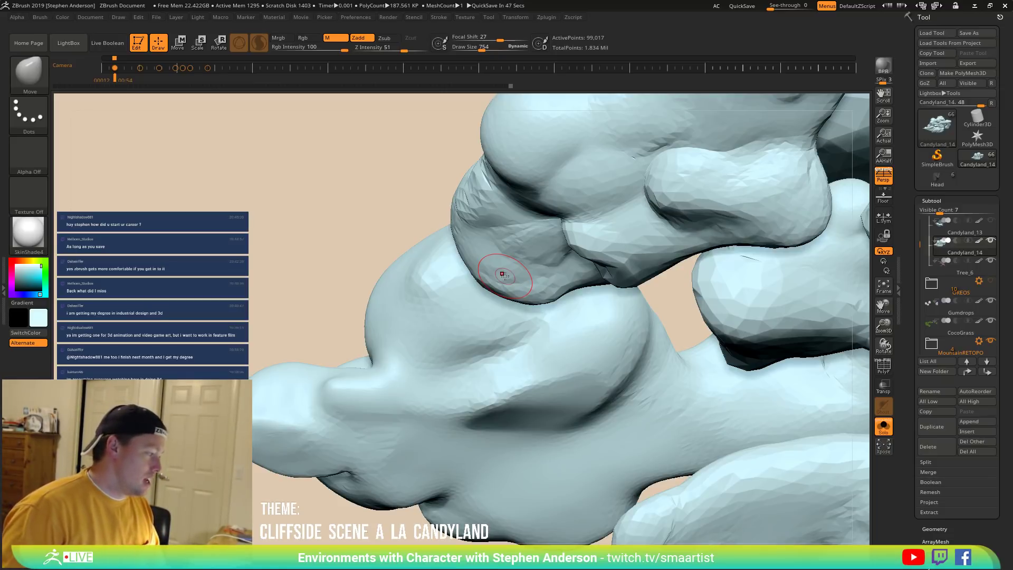
Reshape the underside of the branch end with the Move brush at a draw size of 1365.
mouse_move(516, 323)
right_mouse_down()
mouse_move(534, 360)
mouse_move(511, 336)
mouse_move(520, 354)
right_mouse_up()
key("s")
left_click_drag(352, 390, 361, 391)
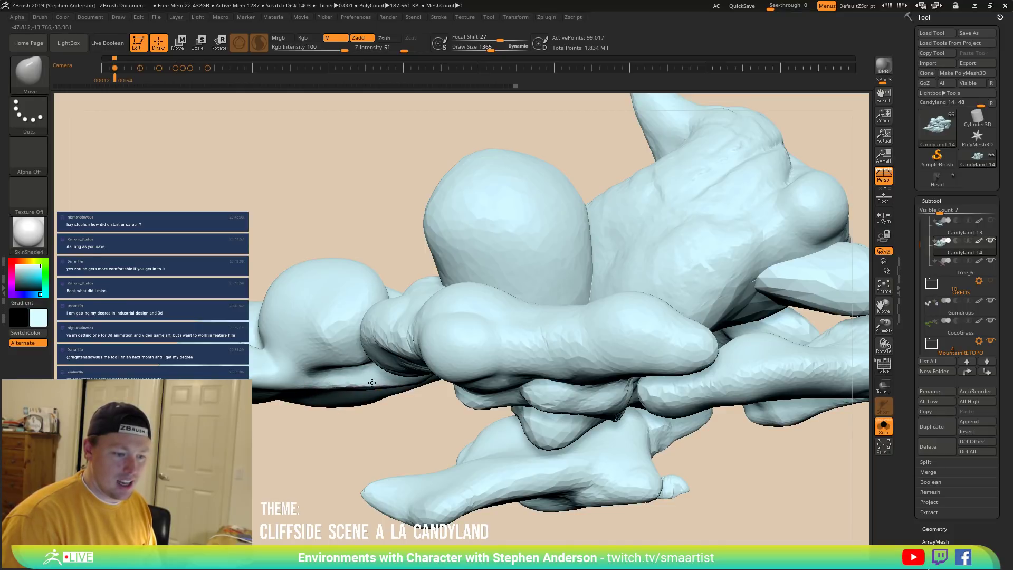
mouse_move(341, 383)
right_mouse_down()
mouse_move(365, 377)
mouse_move(326, 377)
right_mouse_up()
Carve and smooth the creases between the small lobes at the branch end with the DamStandard brush at a draw size of 616.
key("b")
key("d")
key("s")
key("s")
left_click_drag(327, 375, 324, 376)
right_click_drag(347, 373, 397, 361)
mouse_move(397, 361)
left_mouse_down()
mouse_move(364, 369)
mouse_move(388, 362)
mouse_move(335, 360)
mouse_move(350, 379)
mouse_move(385, 362)
left_mouse_up()
mouse_move(385, 362)
right_mouse_down()
mouse_move(380, 420)
mouse_move(404, 414)
mouse_move(404, 363)
right_mouse_up()
mouse_move(268, 366)
left_mouse_down()
mouse_move(262, 397)
mouse_move(272, 366)
left_mouse_up()
right_click_drag(272, 366, 277, 416)
left_click_drag(256, 406, 253, 411, "shift")
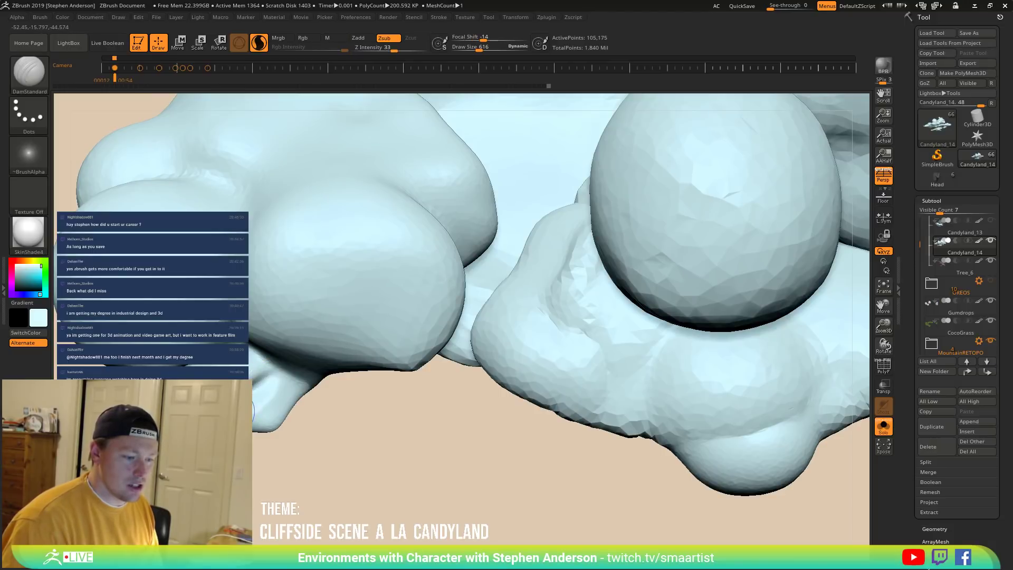
Lower the DamStandard brush's Z Intensity to 14 and soften the grooves on the small lobes at the branch end.
right_click_drag(256, 402, 222, 357)
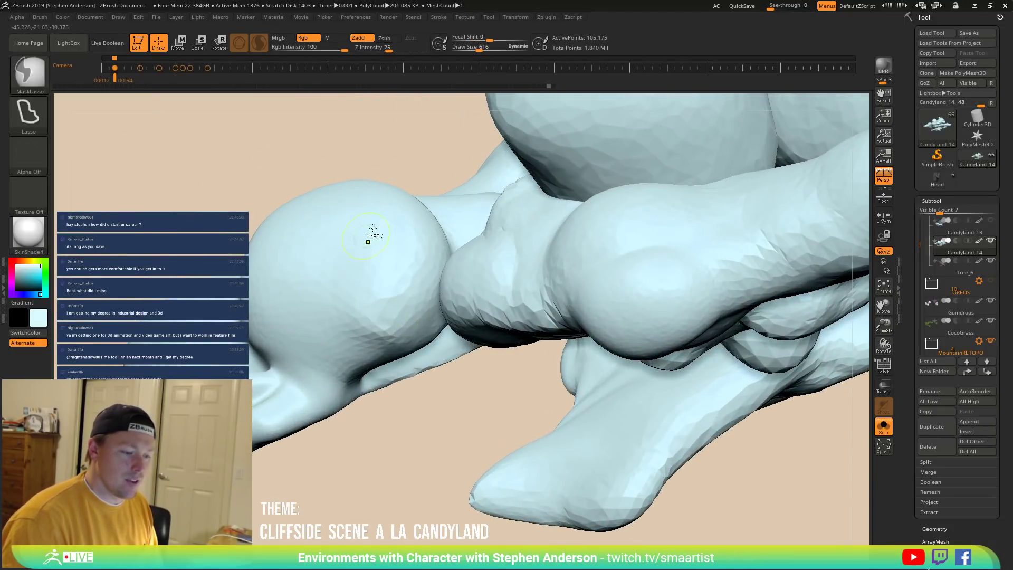
left_click_drag(393, 51, 380, 50)
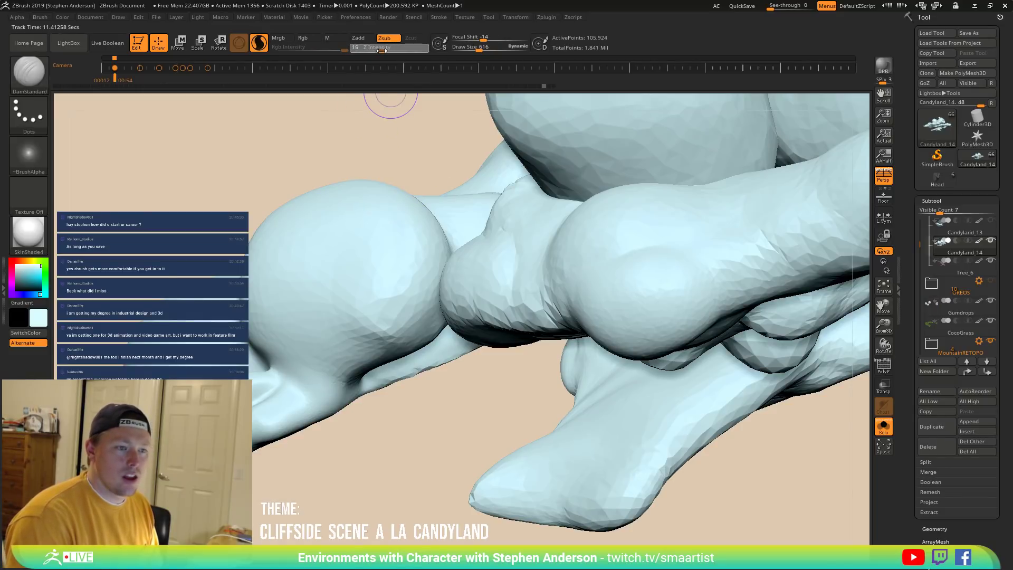
right_click_drag(267, 278, 261, 399)
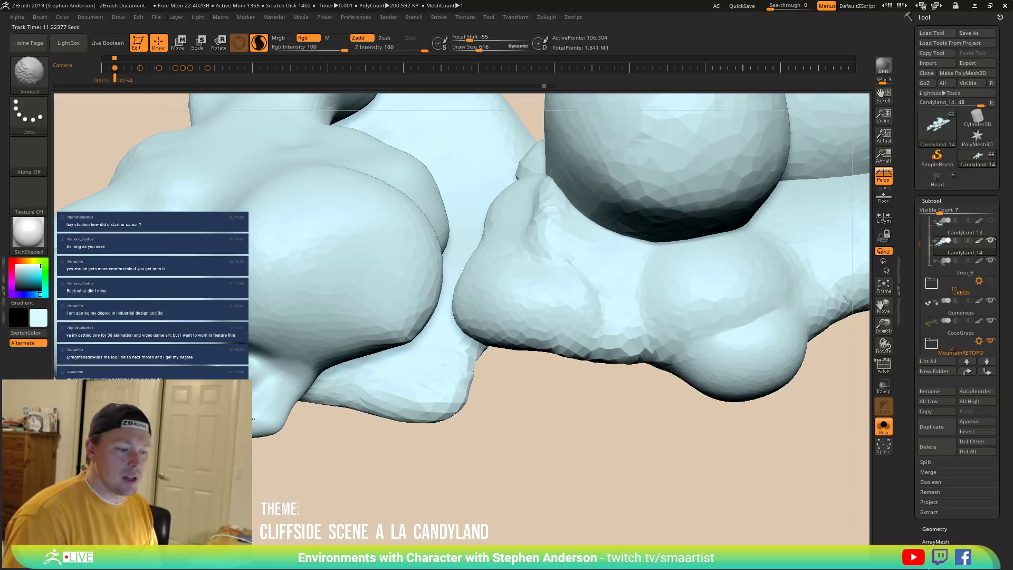
mouse_move(264, 436)
right_mouse_down()
mouse_move(254, 435)
mouse_move(253, 465)
mouse_move(252, 453)
mouse_move(271, 432)
mouse_move(259, 510)
mouse_move(261, 440)
right_mouse_up()
Reshape the small side lobe near the tip with the Move brush, using draw sizes of 843 and 1177.
key("b")
key("m")
key("v")
key("s")
mouse_move(269, 442)
left_mouse_down()
mouse_move(272, 425)
mouse_move(270, 445)
mouse_move(285, 444)
left_mouse_up()
key("s")
key("s")
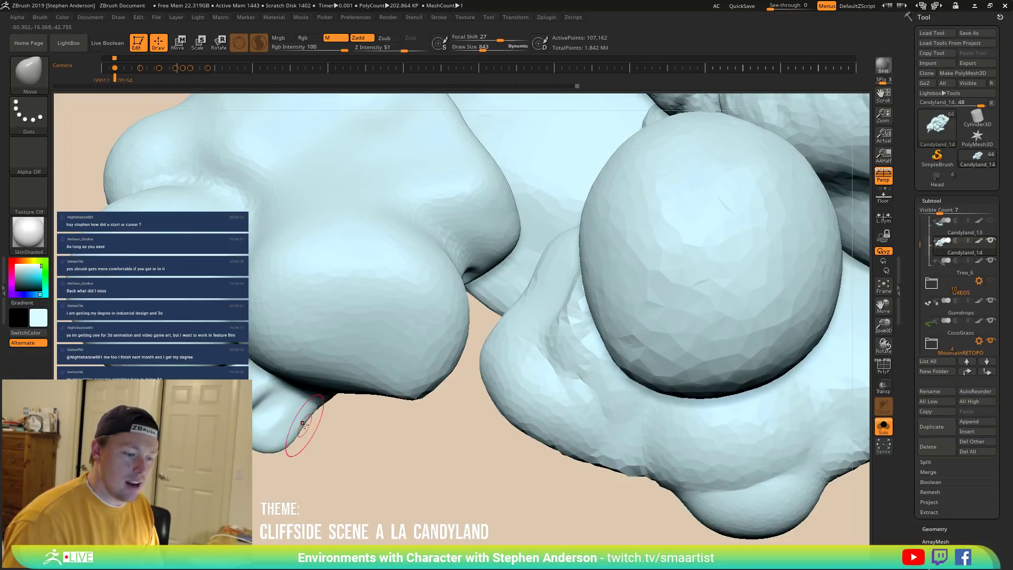
key("s")
left_click_drag(295, 418, 311, 418)
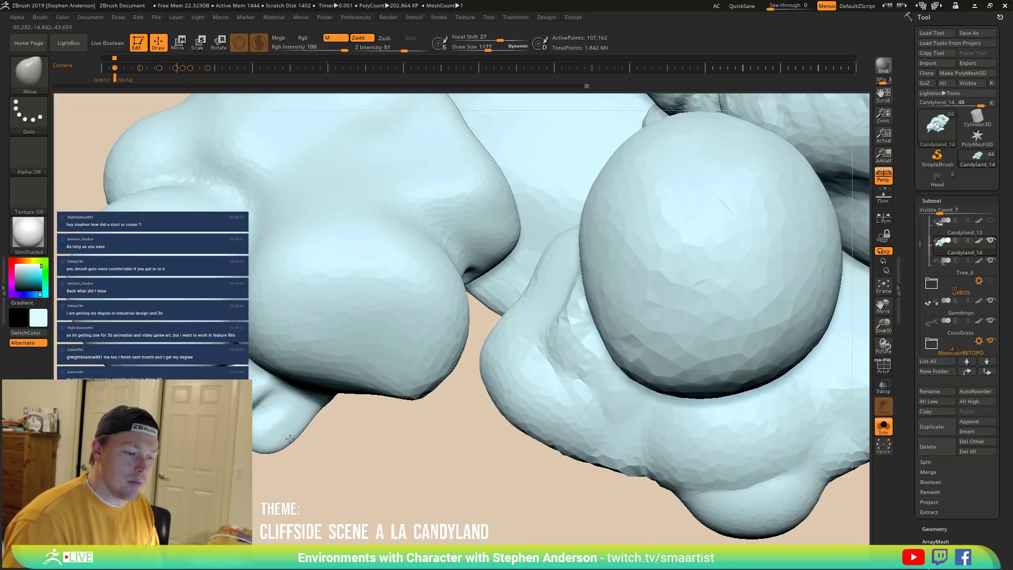
Adjust the side lobe's profile with the Move brush at draw sizes of 642 and 938, and smooth the surface around it.
mouse_move(290, 422)
right_mouse_down()
mouse_move(275, 412)
mouse_move(302, 428)
mouse_move(280, 383)
mouse_move(327, 417)
mouse_move(307, 431)
mouse_move(303, 415)
mouse_move(280, 418)
right_mouse_up()
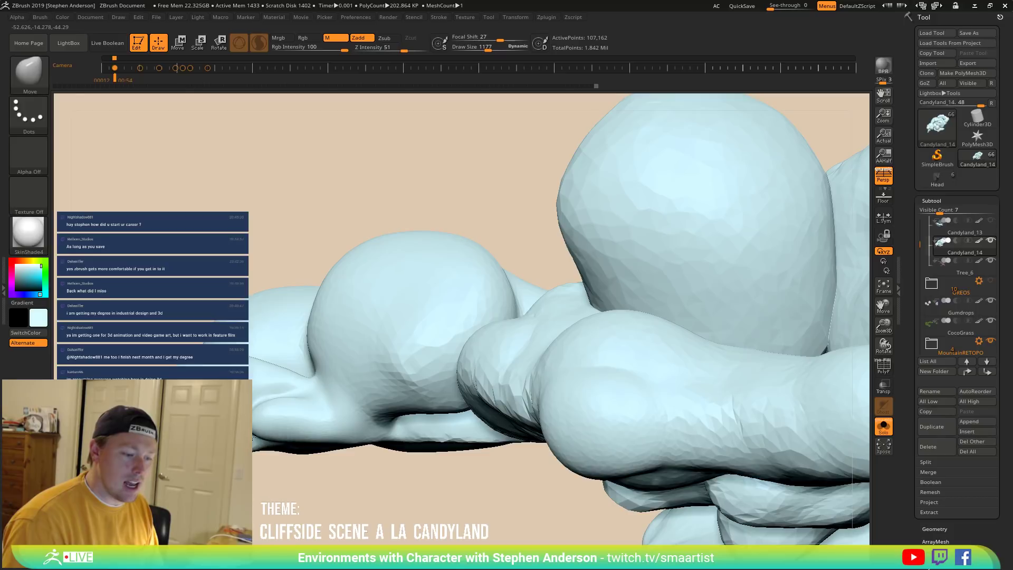
key("s")
left_click_drag(269, 434, 260, 434)
mouse_move(263, 430)
right_mouse_down()
mouse_move(258, 325)
mouse_move(269, 374)
right_mouse_up()
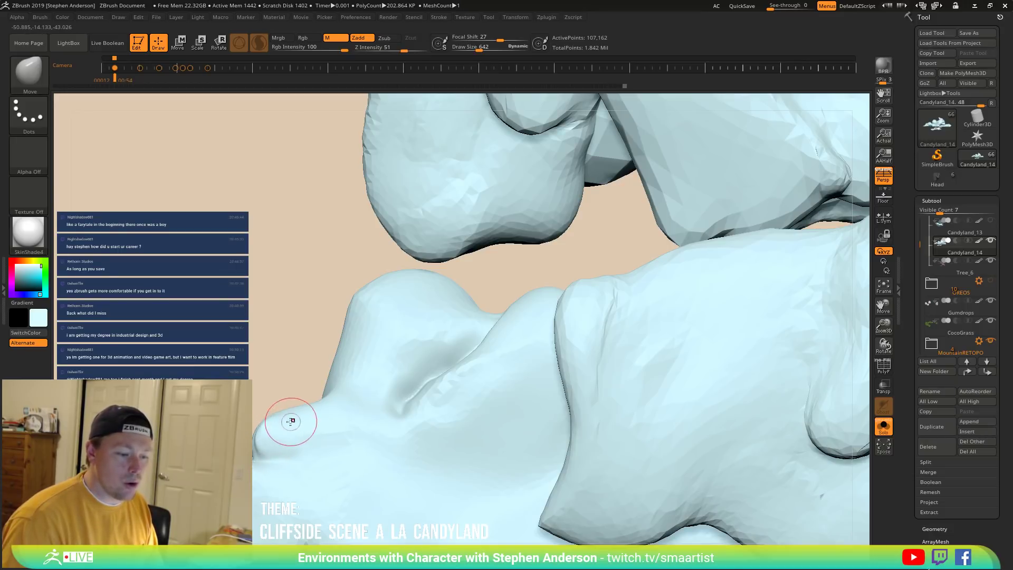
key("s")
left_click_drag(280, 424, 287, 426)
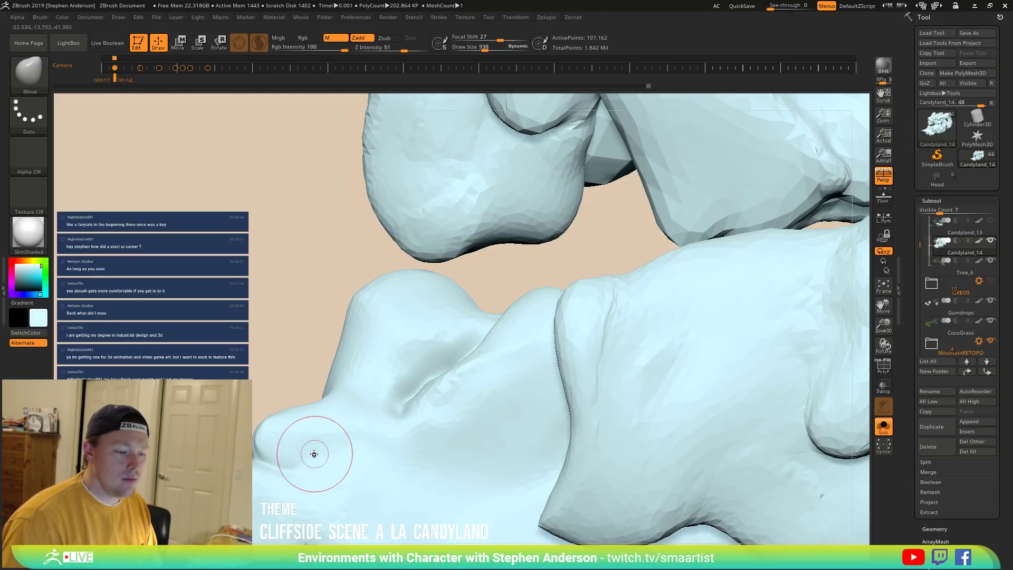
right_click_drag(324, 434, 342, 459)
left_click_drag(342, 460, 332, 462, "shift")
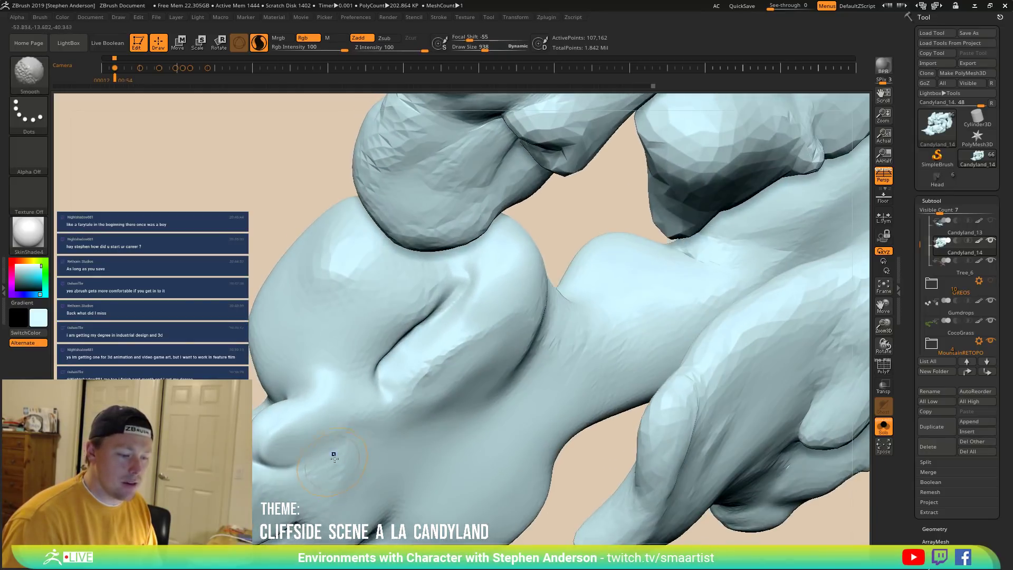
right_click_drag(310, 441, 273, 452)
Tighten the creases around the side lobe and the tip with the Pinch brush at a draw size of 403.
right_click_drag(294, 404, 317, 428)
key("b")
key("p")
key("i")
key("s")
left_click_drag(257, 420, 250, 421)
mouse_move(253, 433)
right_mouse_down()
mouse_move(278, 450)
mouse_move(264, 455)
right_mouse_up()
left_click_drag(257, 465, 251, 465)
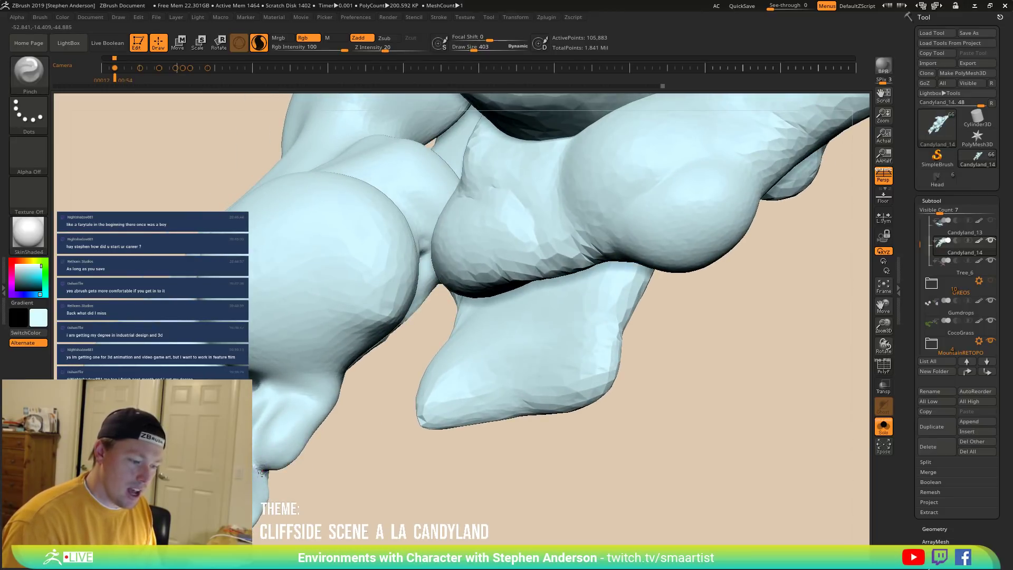
left_click_drag(287, 396, 288, 404)
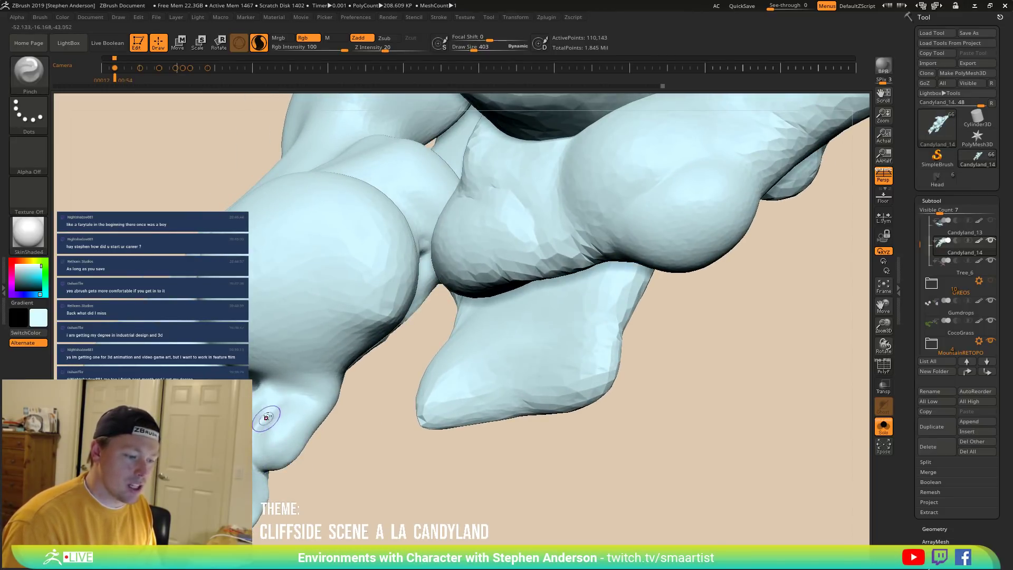
left_click_drag(263, 470, 267, 462)
mouse_move(288, 434)
right_mouse_down()
mouse_move(317, 432)
mouse_move(302, 400)
right_mouse_up()
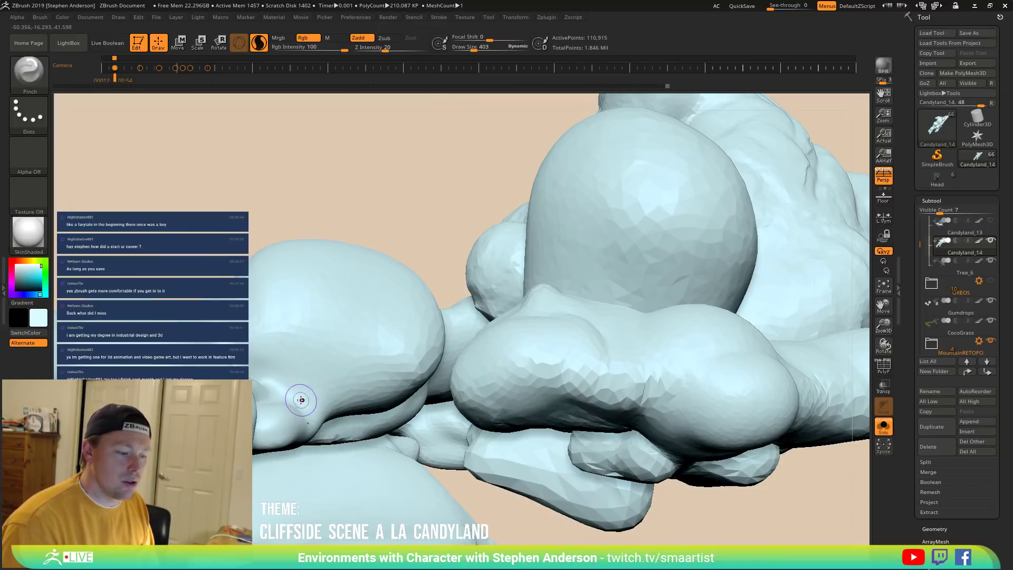
Reshape the rounded lobe behind the tip with the Move brush, using draw sizes of 1106 and 2108.
key("b")
key("m")
key("v")
right_click_drag(266, 433, 267, 548, "alt")
key("s")
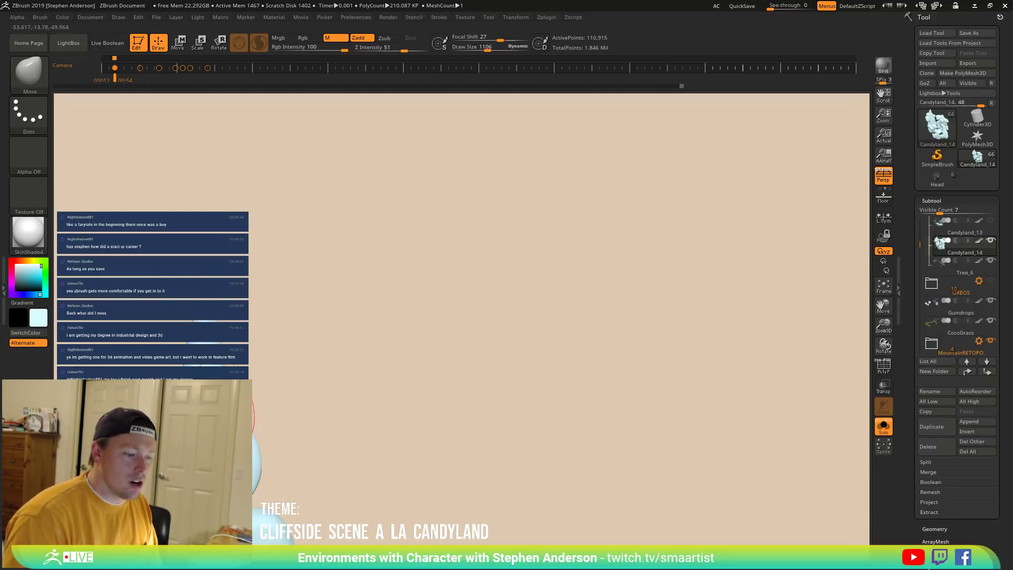
mouse_move(205, 339)
left_mouse_down()
mouse_move(213, 399)
mouse_move(418, 317)
left_mouse_up()
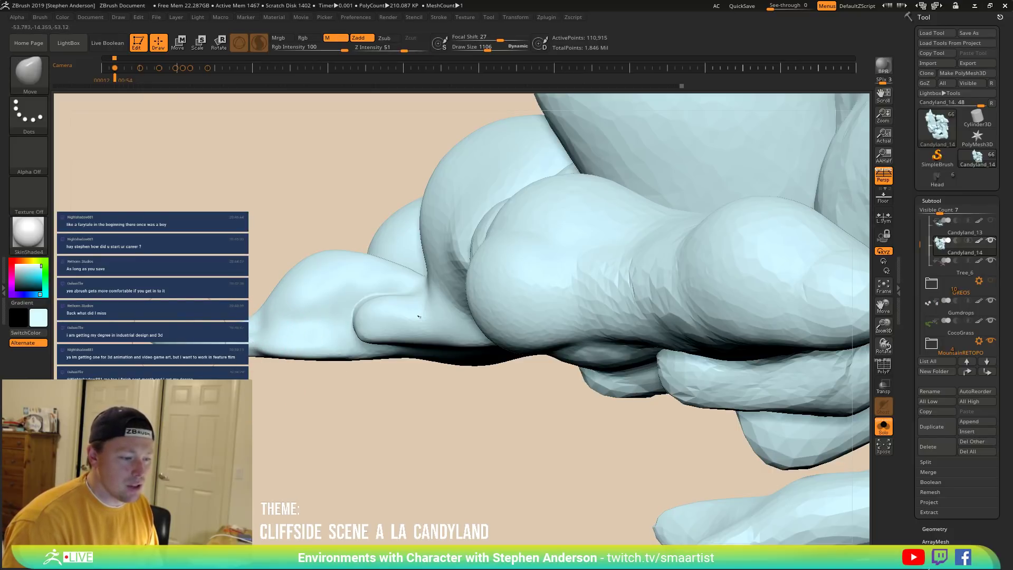
type("s")
type("1106")
key("Return")
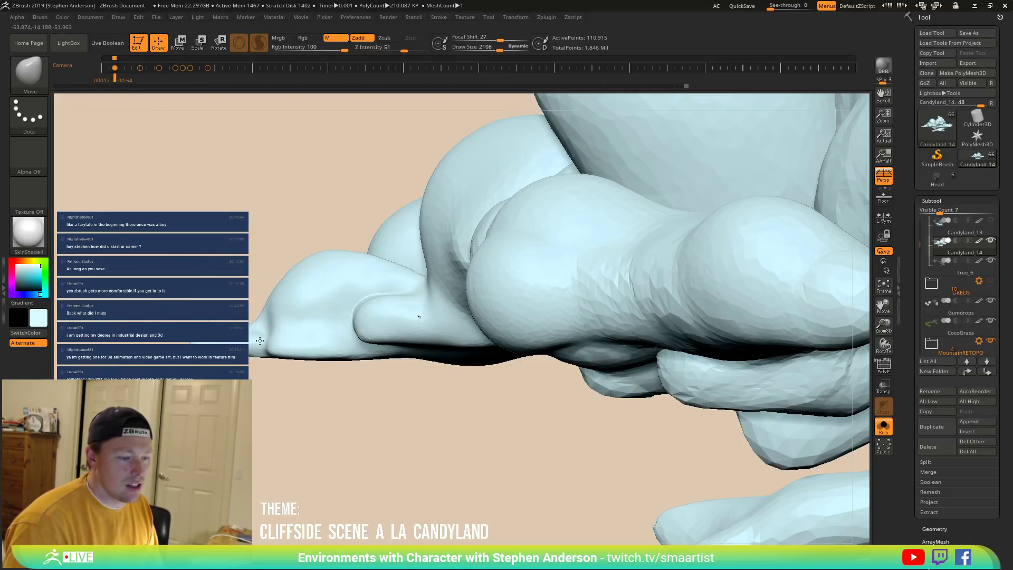
Refine the junction between the narrow tip and its rounded lobe with the Move brush at a draw size of 697.
type("s")
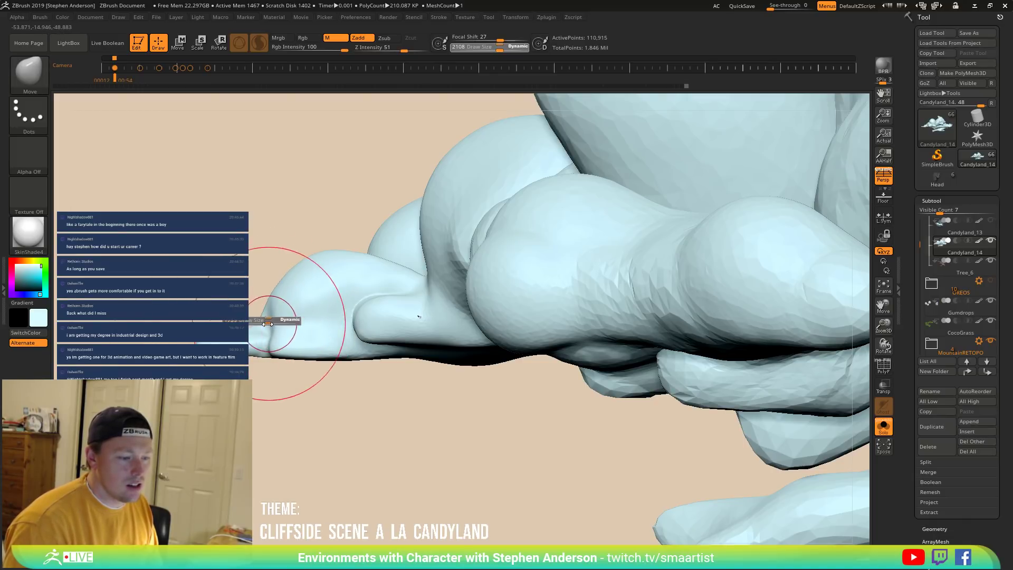
type("697")
key("Return")
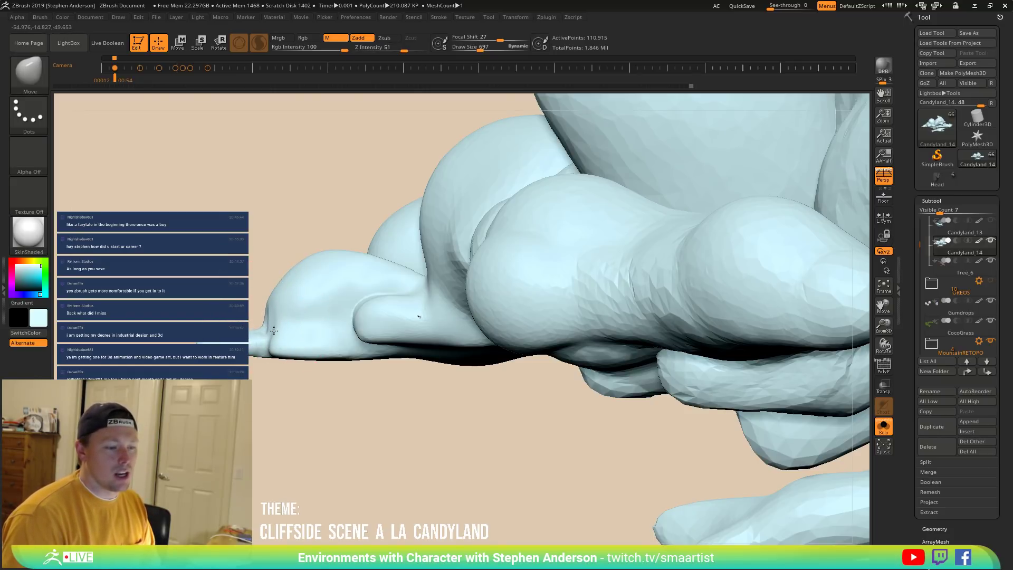
right_click_drag(265, 324, 371, 339)
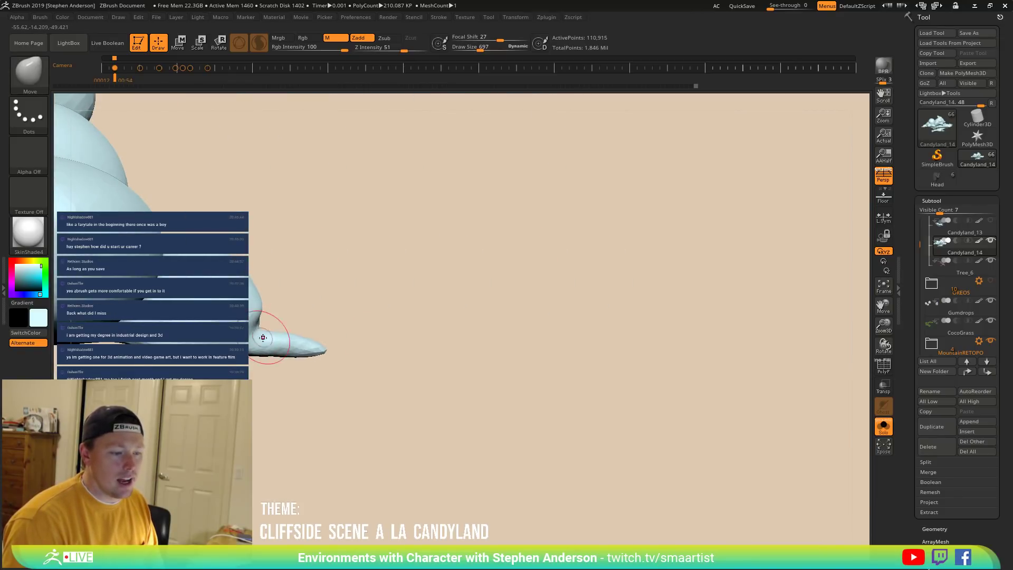
right_click_drag(276, 335, 304, 349)
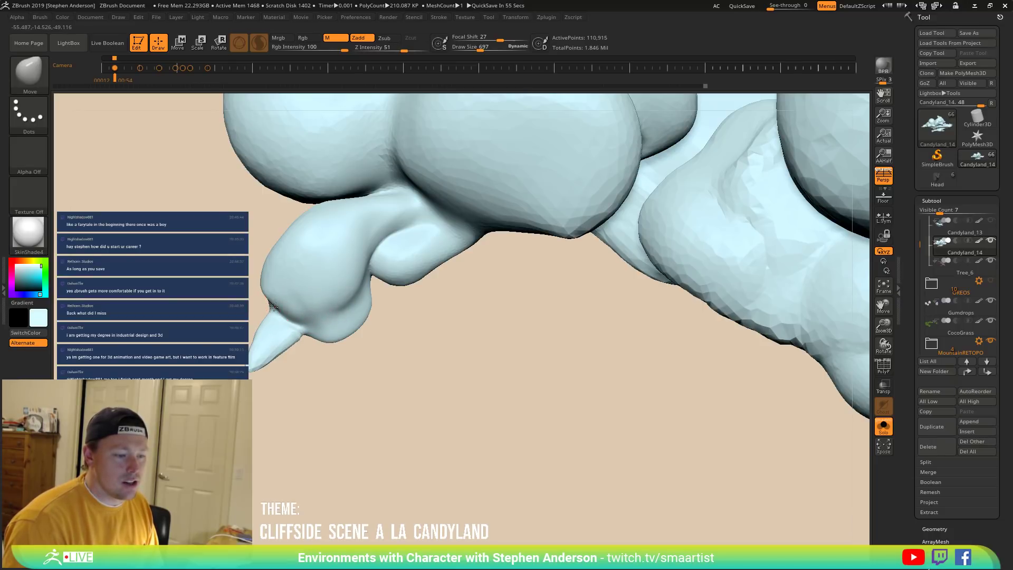
Smooth the lobe behind the tip and sharpen the crease at the tip's base with the Pinch brush at a draw size of 362.
mouse_move(271, 296)
right_mouse_down()
mouse_move(283, 327)
mouse_move(273, 350)
mouse_move(308, 335)
right_mouse_up()
key("shift")
key("b")
key("i")
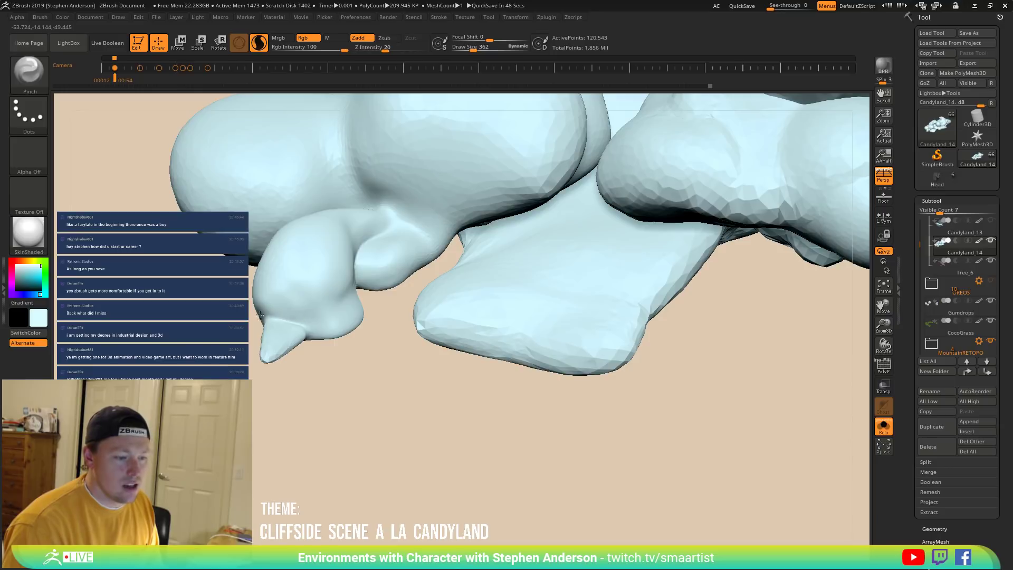
mouse_move(309, 330)
right_mouse_down()
mouse_move(310, 317)
mouse_move(304, 327)
mouse_move(318, 322)
right_mouse_up()
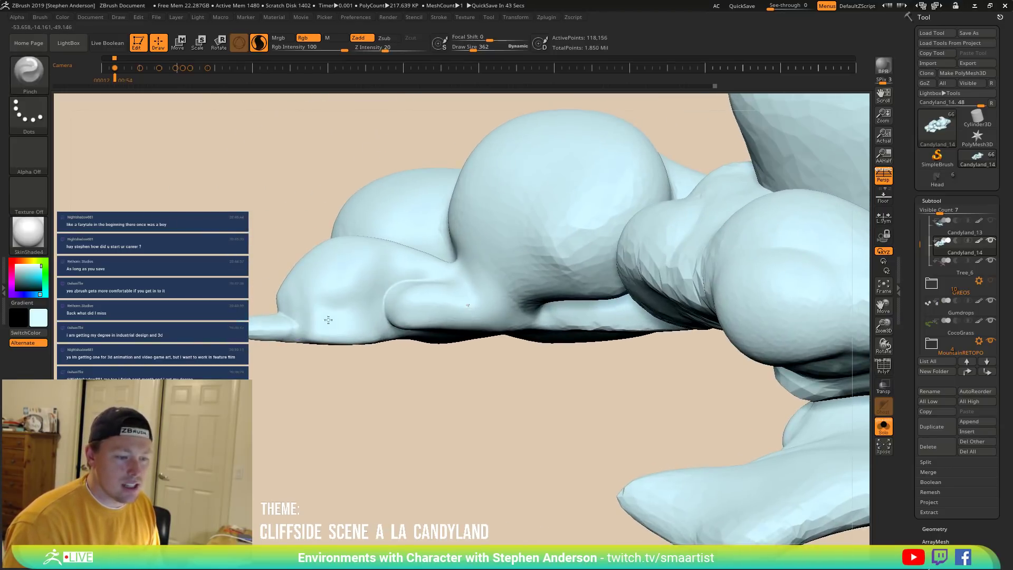
Cut shallow creases at the tip's base and beside the small side lobe with the DamStandard brush at a draw size of 362.
key("b")
key("d")
key("s")
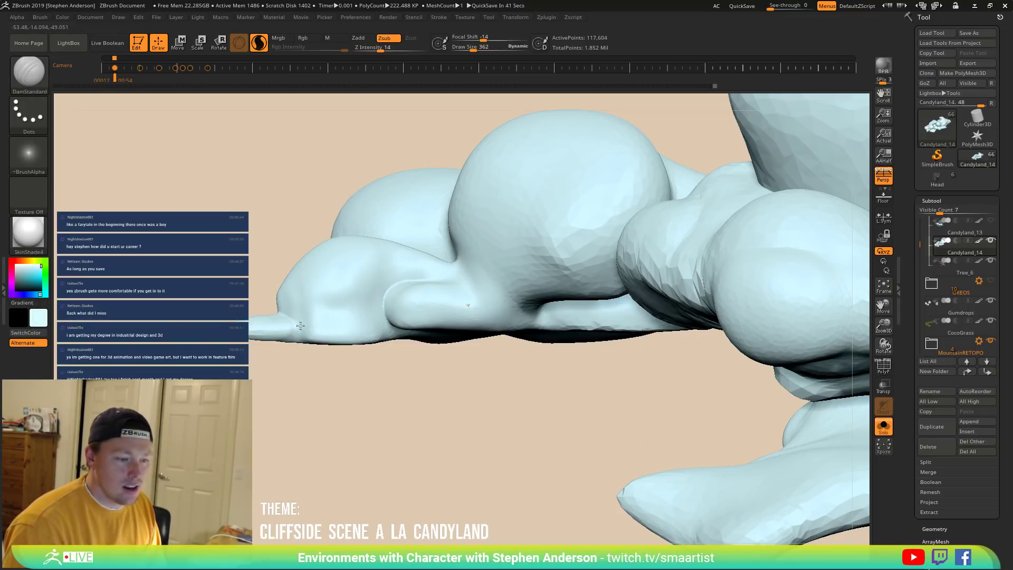
left_click_drag(379, 316, 379, 327)
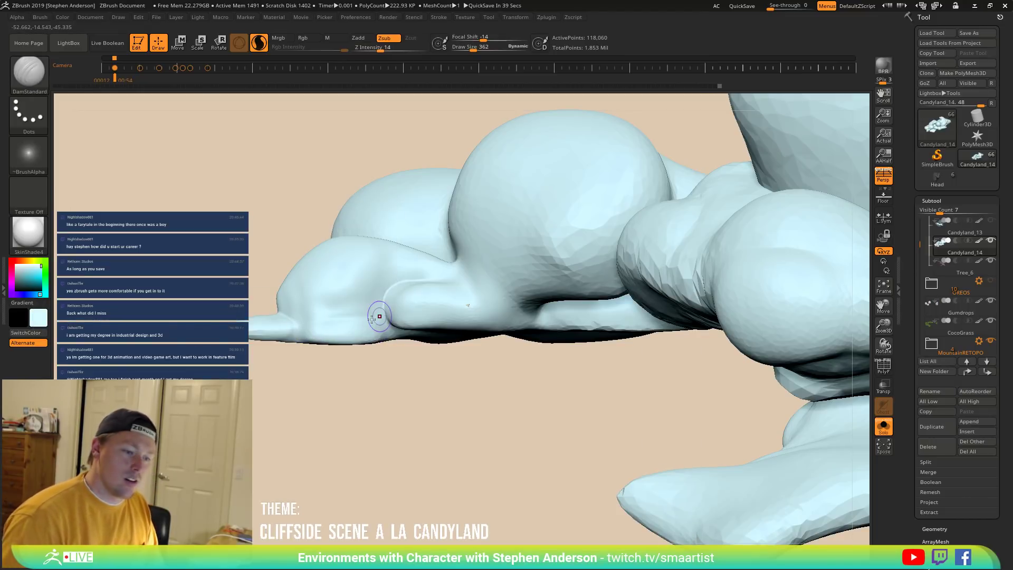
mouse_move(333, 323)
right_mouse_down()
mouse_move(310, 317)
mouse_move(333, 311)
mouse_move(334, 329)
right_mouse_up()
Push the lobe behind the tip into a rounder shape from several angles with the Move brush, using draw sizes of 1251 and 906.
key("b")
key("m")
key("v")
key("s")
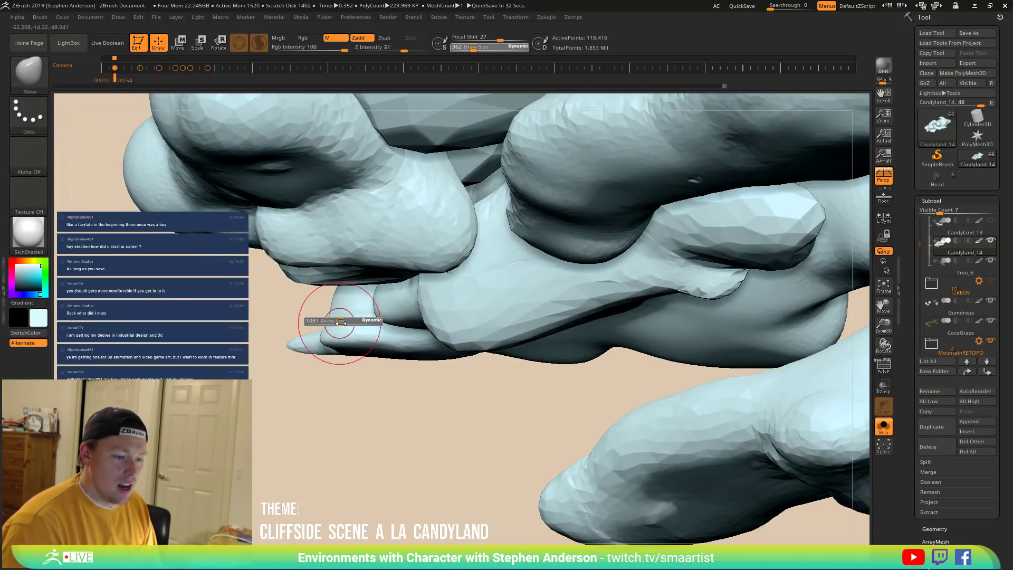
left_click_drag(341, 323, 343, 323)
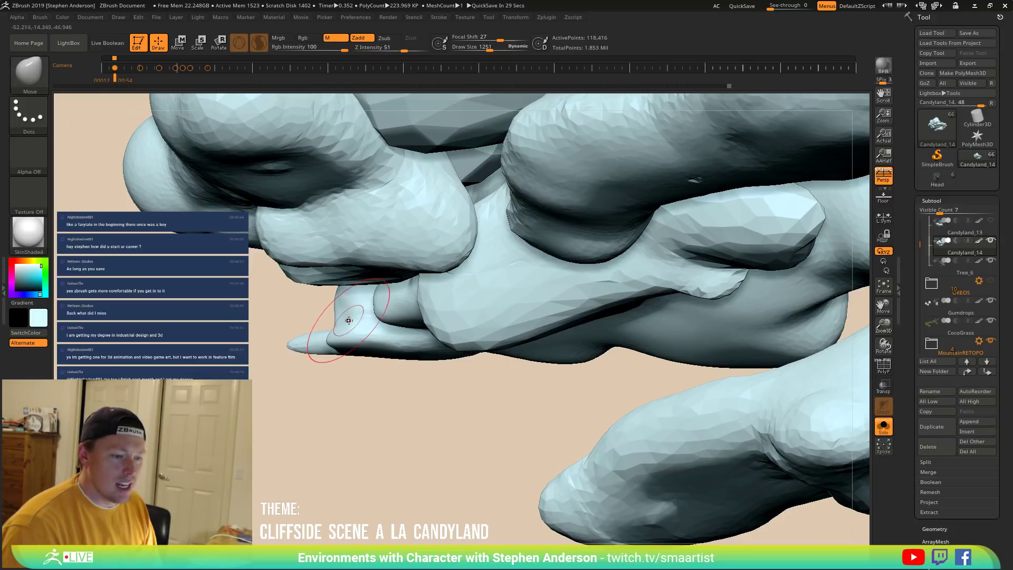
mouse_move(336, 323)
right_mouse_down()
mouse_move(329, 333)
mouse_move(307, 248)
right_mouse_up()
key("s")
left_click_drag(326, 355, 291, 364)
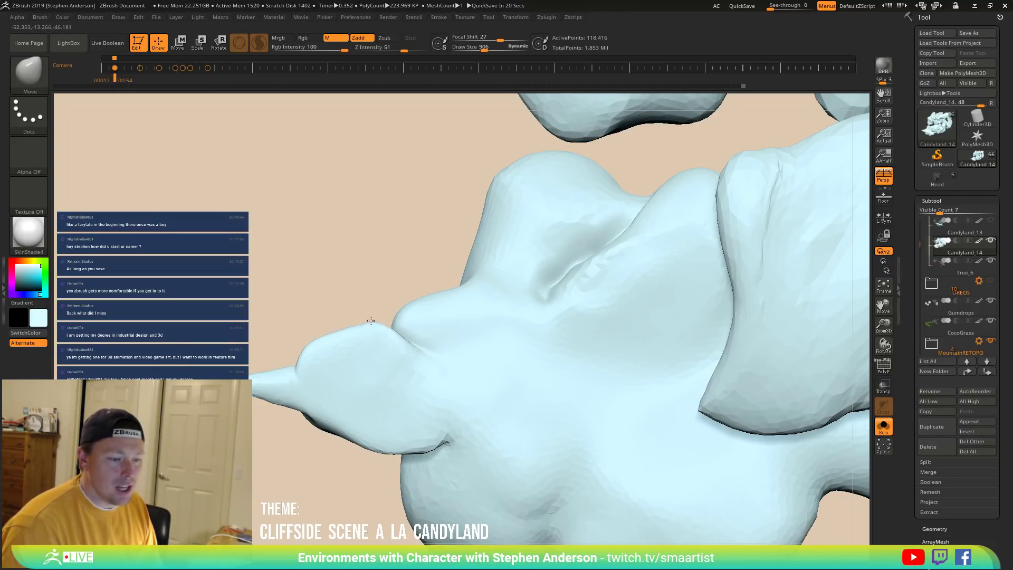
right_click_drag(323, 341, 327, 313)
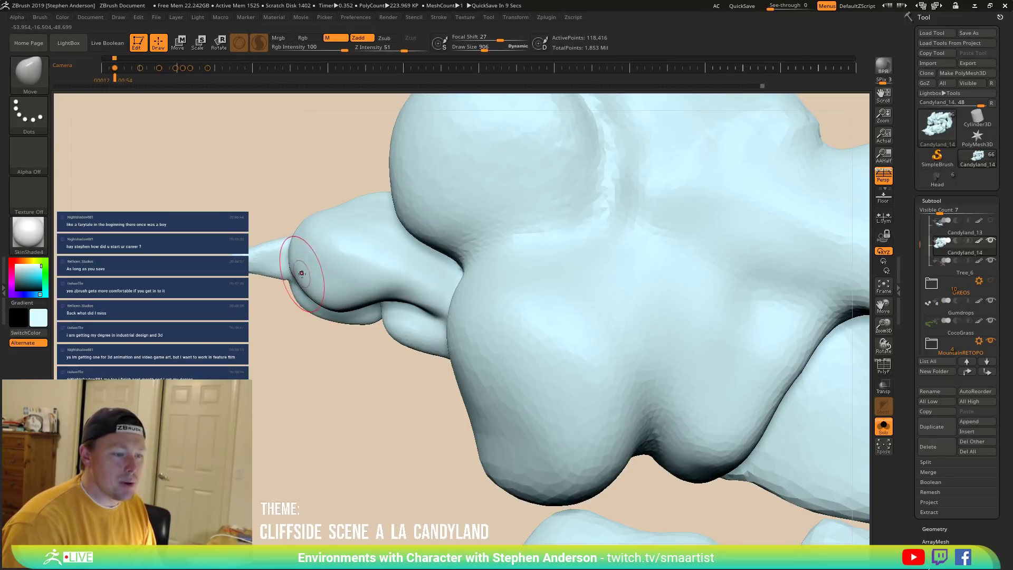
Smooth the rounded lobe behind the narrow tip with the Smooth brush at a draw size of 906.
right_click_drag(300, 227, 323, 233)
right_click_drag(283, 305, 294, 294)
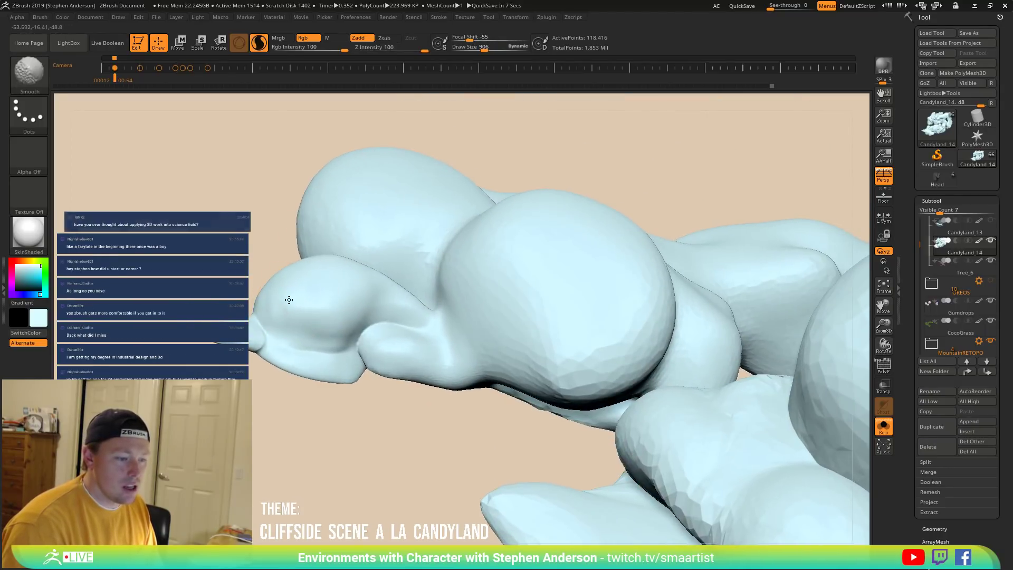
mouse_move(296, 351)
right_mouse_down()
mouse_move(318, 348)
mouse_move(289, 334)
right_mouse_up()
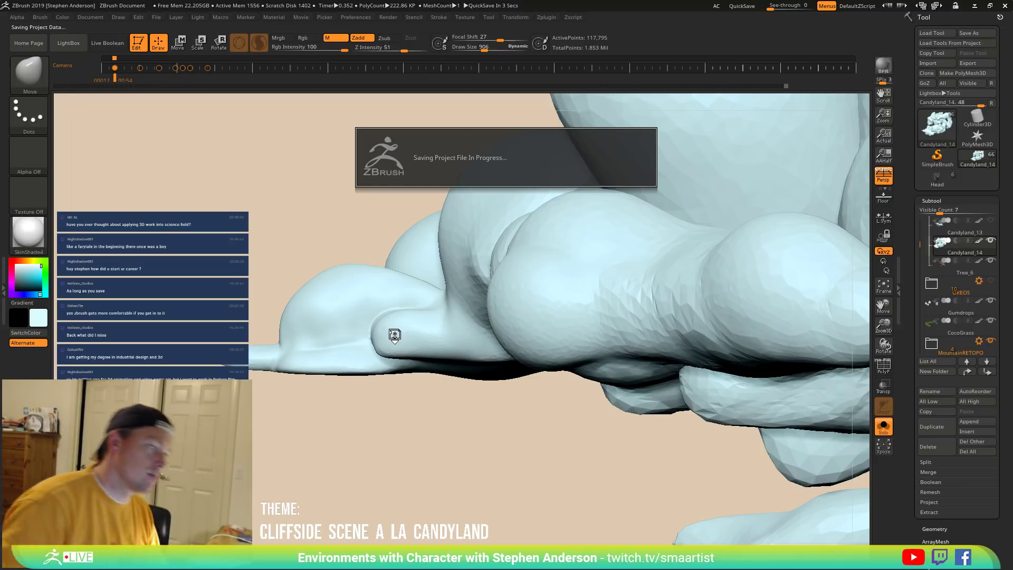
Cut a fine crease along the lower side of the lobe behind the tip with the DamStandard brush at a draw size of 252.
right_click_drag(395, 335, 375, 347)
key("b")
key("m")
key("l")
mouse_move(301, 334)
right_mouse_down()
mouse_move(317, 384)
mouse_move(291, 344)
right_mouse_up()
key("b")
key("d")
key("s")
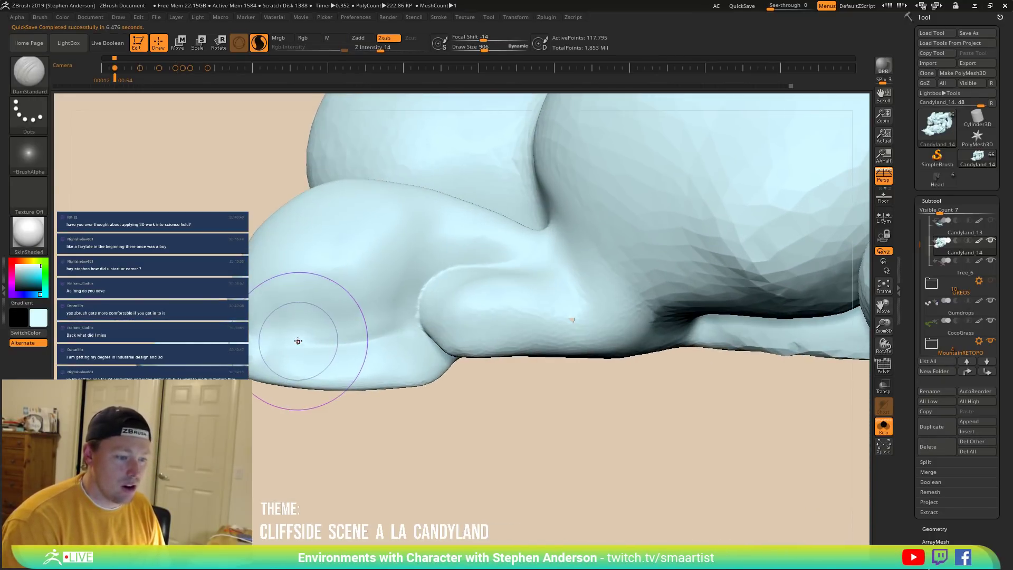
key("s")
key("s")
left_click(286, 339)
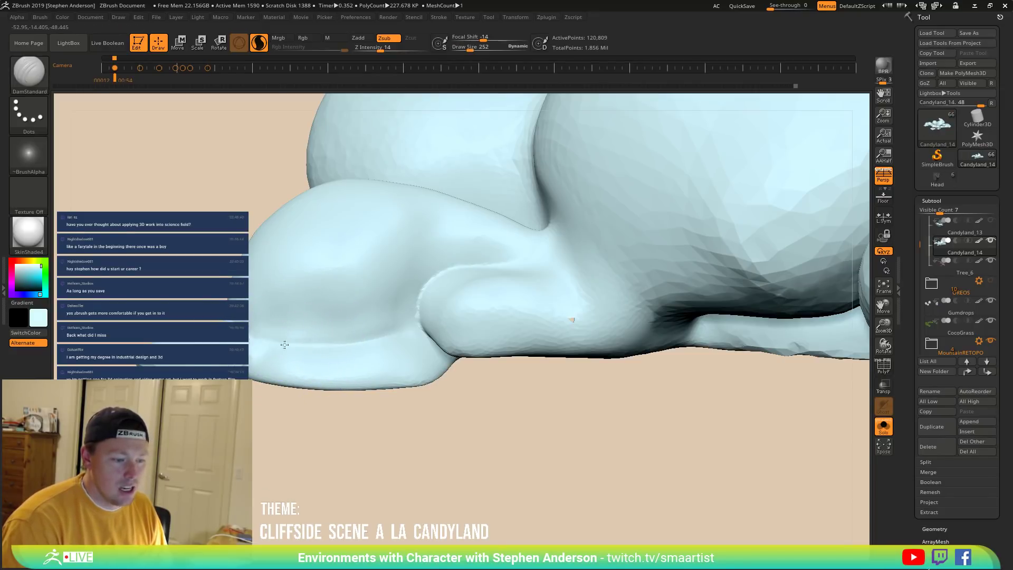
Adjust the fold along the lobe's lower edge with the Move brush at a draw size of 697.
mouse_move(378, 335)
right_mouse_down()
mouse_move(289, 327)
mouse_move(294, 368)
right_mouse_up()
key("b")
key("m")
key("v")
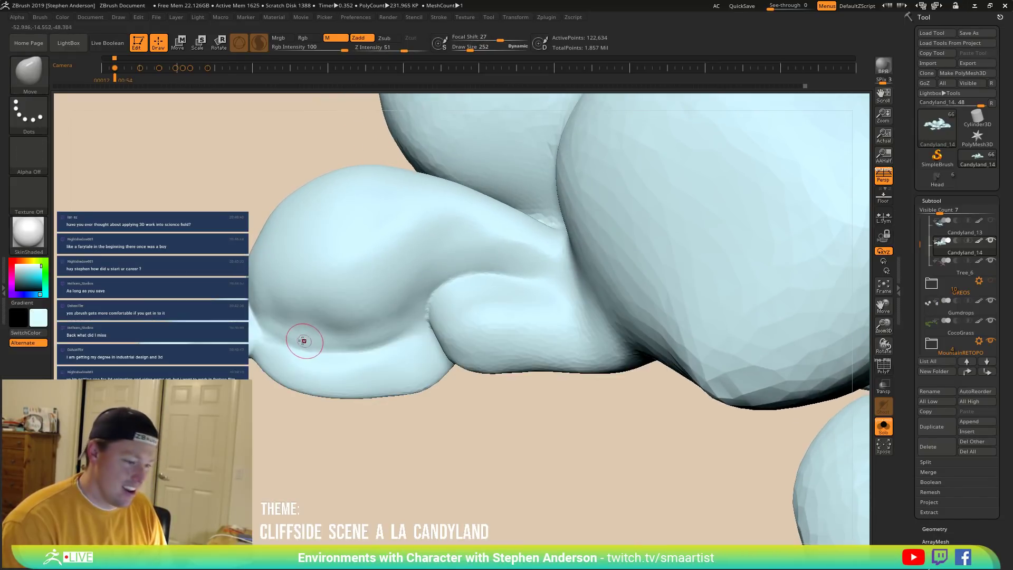
key("s")
left_click_drag(290, 326, 299, 328)
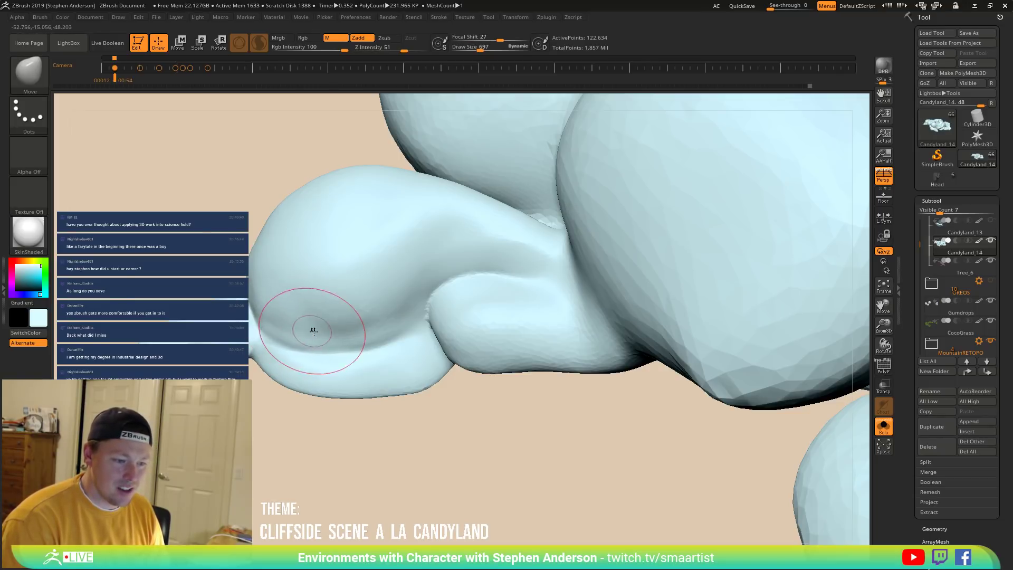
Reshape the lobe's overall form and lower fold with the Move brush, using draw sizes of 1288 and 565.
mouse_move(355, 301)
right_mouse_down()
mouse_move(312, 245)
mouse_move(290, 256)
right_mouse_up()
key("shift")
key("s")
key("s")
left_click_drag(316, 270, 325, 270)
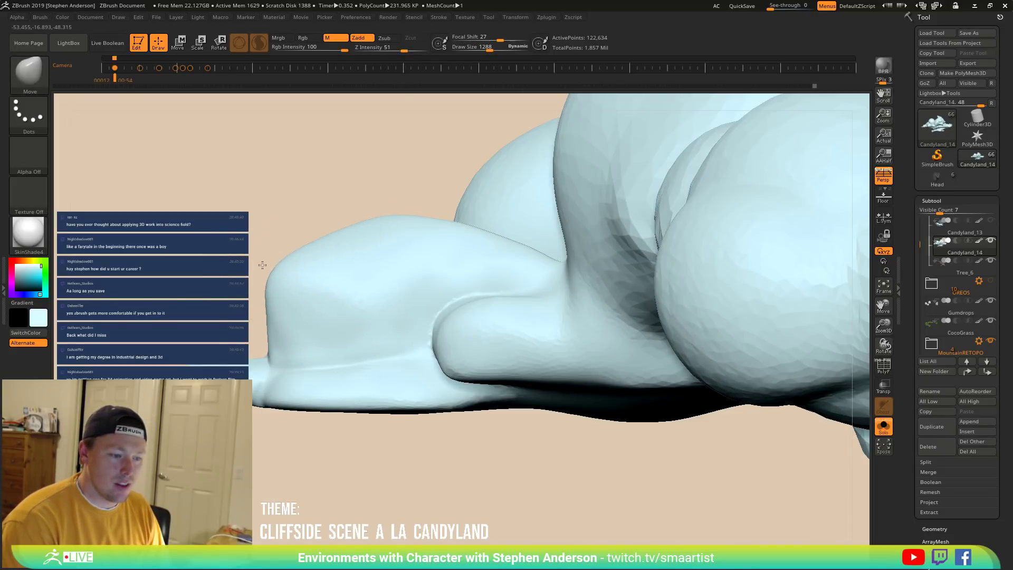
mouse_move(284, 275)
right_mouse_down()
mouse_move(353, 287)
mouse_move(383, 335)
mouse_move(285, 342)
mouse_move(258, 396)
mouse_move(271, 362)
right_mouse_up()
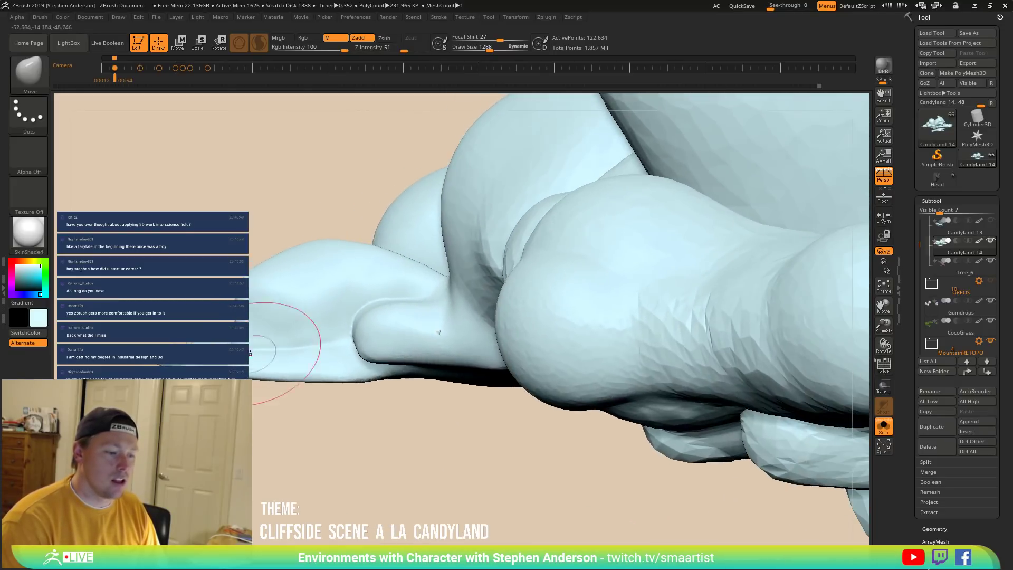
left_click_drag(236, 342, 225, 343)
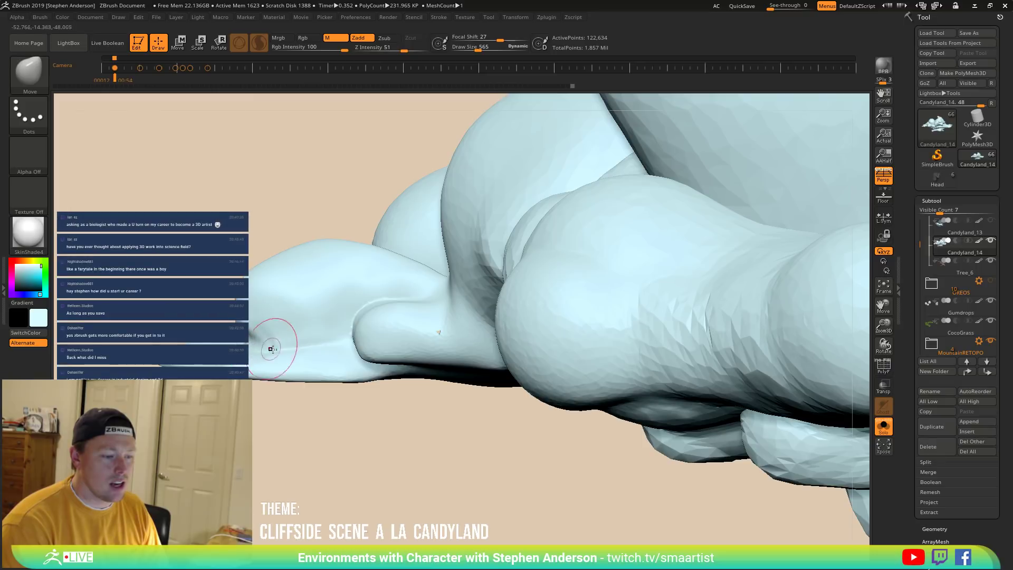
Smooth the tip and the end of its lobe with the Smooth brush at a draw size of 843.
mouse_move(310, 341)
right_mouse_down()
mouse_move(189, 365)
mouse_move(279, 342)
right_mouse_up()
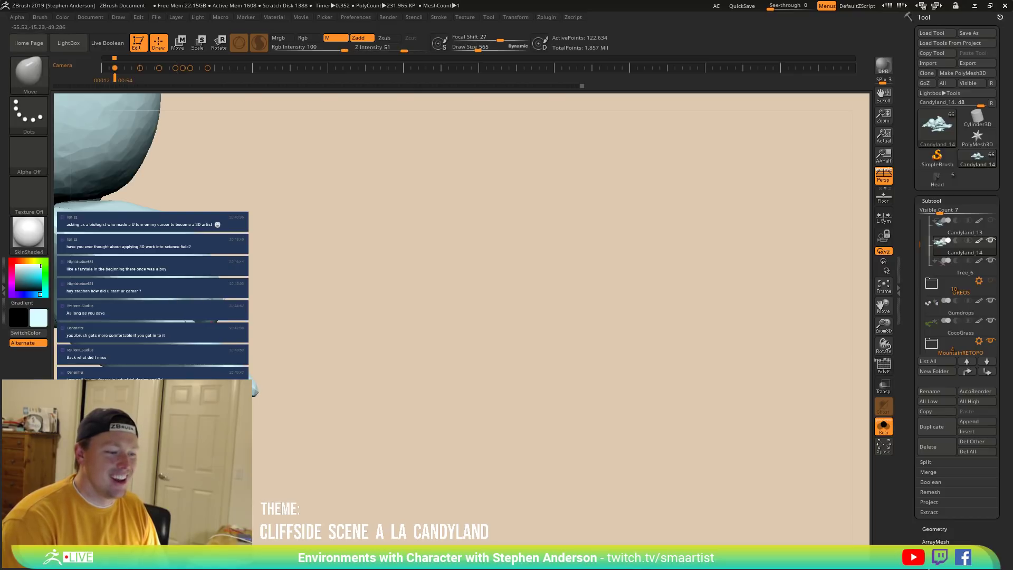
key("shift")
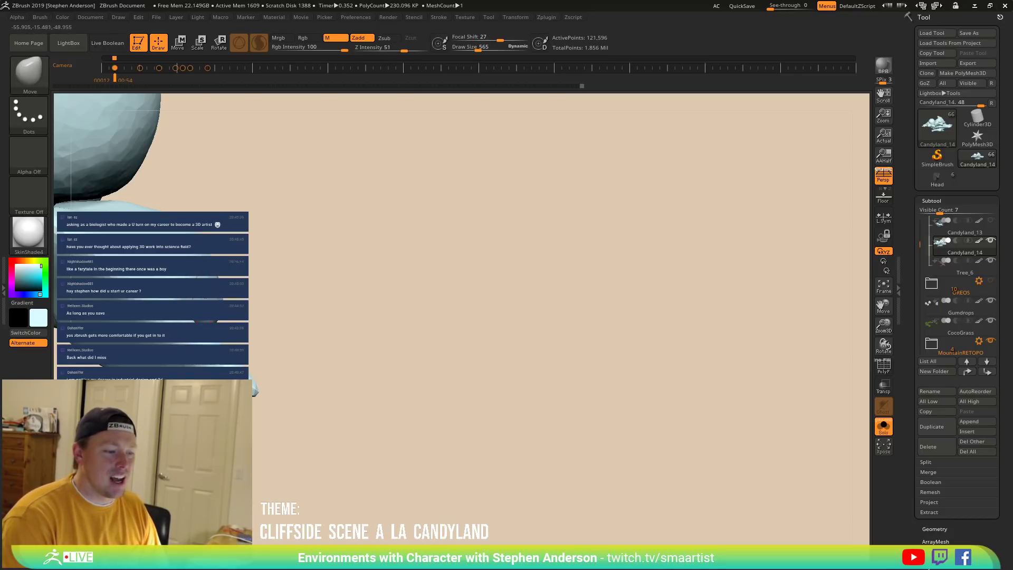
key("shift")
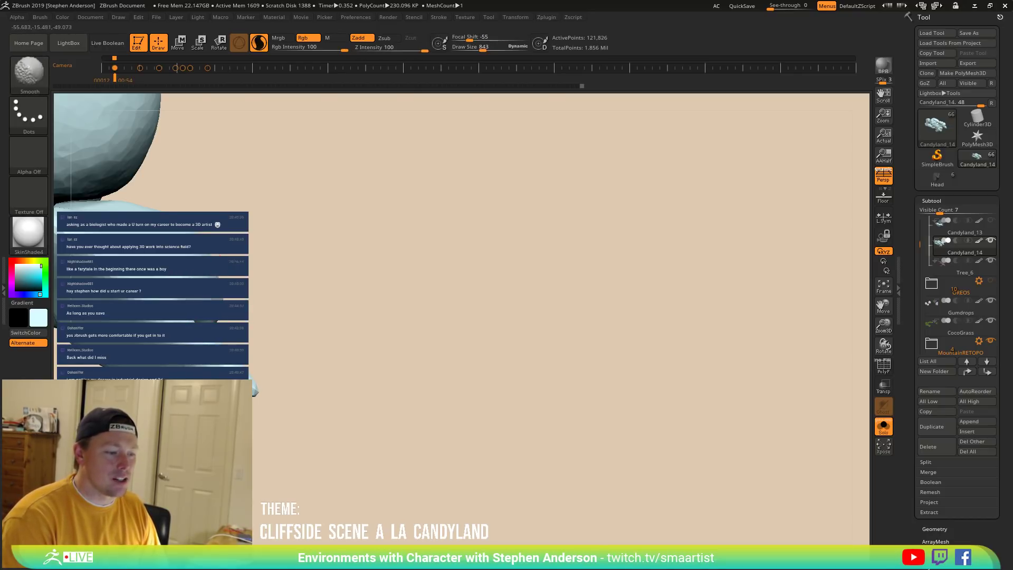
mouse_move(295, 338)
left_mouse_down("alt")
mouse_move(686, 348)
mouse_move(580, 317)
mouse_move(528, 264)
left_mouse_up("alt")
key("shift")
mouse_move(295, 349)
left_mouse_down()
mouse_move(317, 338)
mouse_move(290, 357)
left_mouse_up()
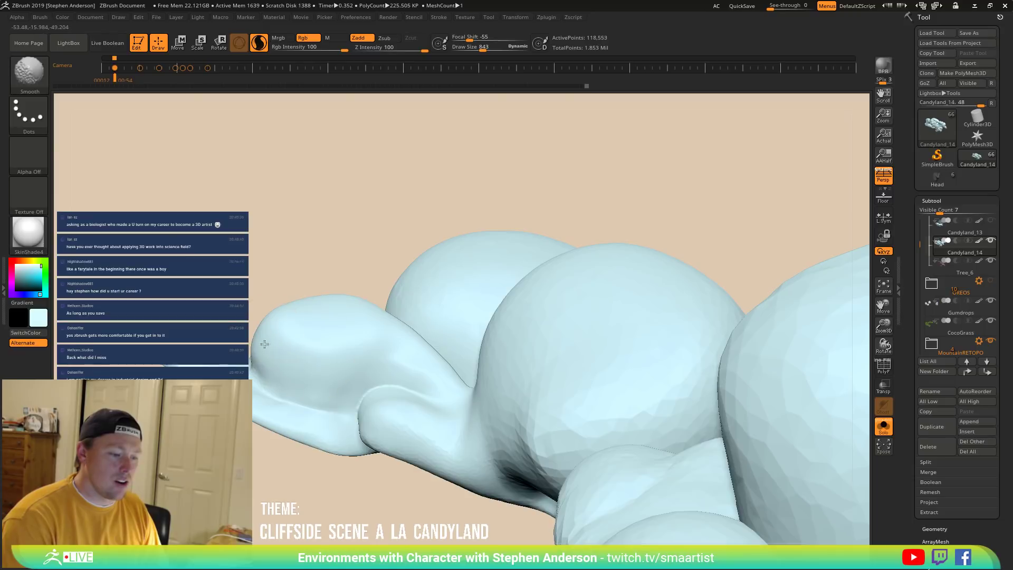
Work the crease below the lobe behind the tip with the DamStandard brush at a draw size of 843.
right_click_drag(280, 351, 285, 352)
key("b")
key("d")
key("s")
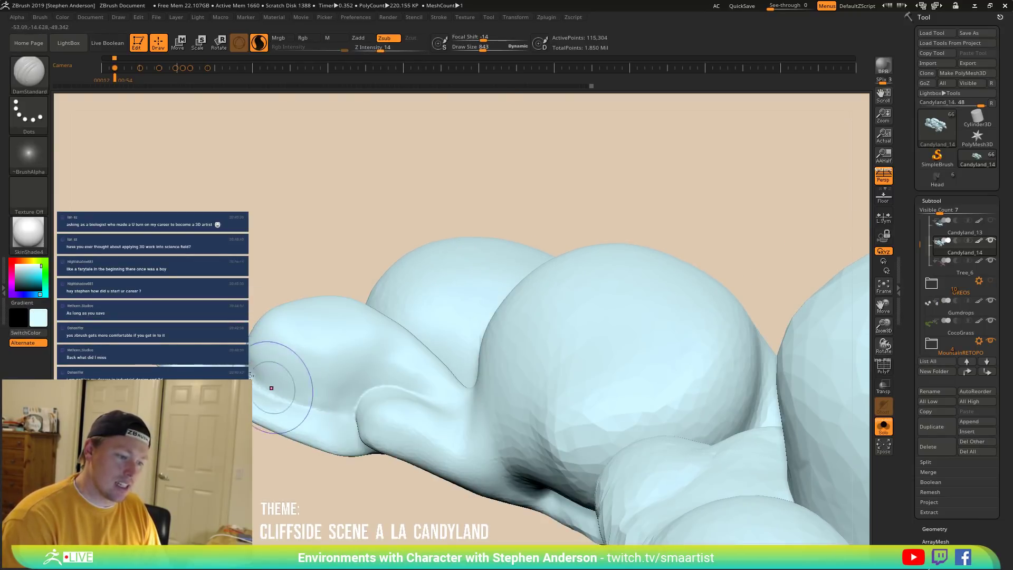
Push the small side lobe and its neighbouring fold into shape with the Move brush at a draw size of 938.
mouse_move(268, 386)
right_mouse_down()
mouse_move(282, 362)
mouse_move(353, 389)
mouse_move(340, 333)
mouse_move(339, 419)
mouse_move(343, 310)
right_mouse_up()
key("b")
key("m")
key("v")
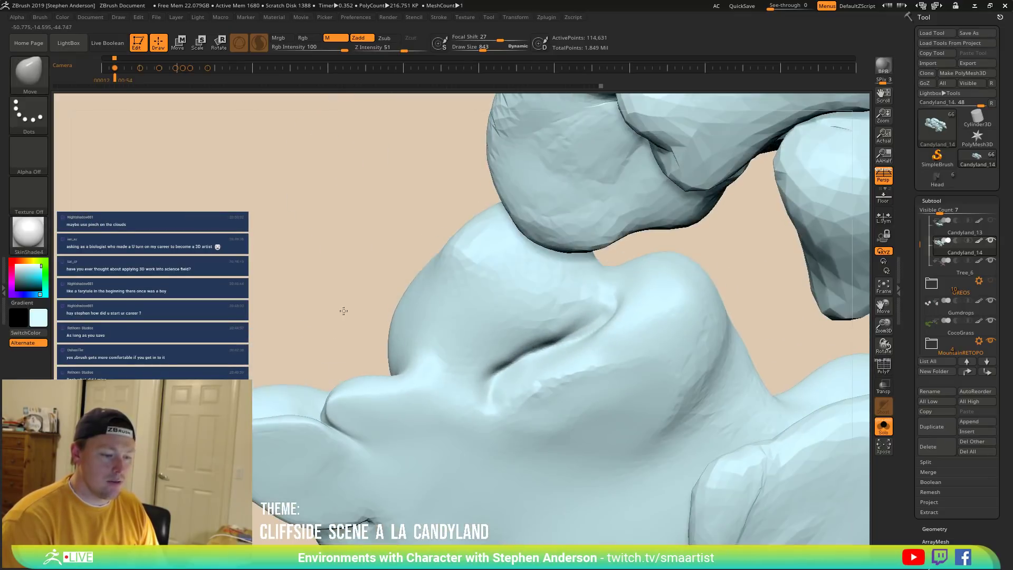
right_click_drag(332, 411, 318, 390)
key("s")
left_click_drag(335, 411, 343, 411)
mouse_move(348, 402)
right_mouse_down()
mouse_move(311, 409)
mouse_move(334, 436)
mouse_move(331, 354)
mouse_move(299, 354)
right_mouse_up()
left_click_drag(298, 354, 298, 348)
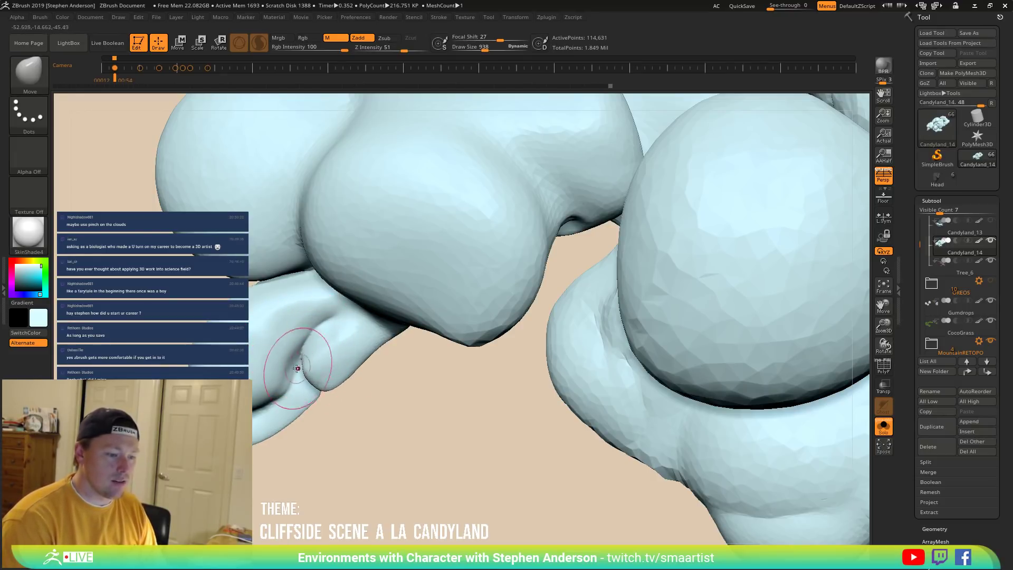
Refine the small side lobe and raise a rounded bump on it with the Move brush, using draw sizes of 808 and 540.
key("[")
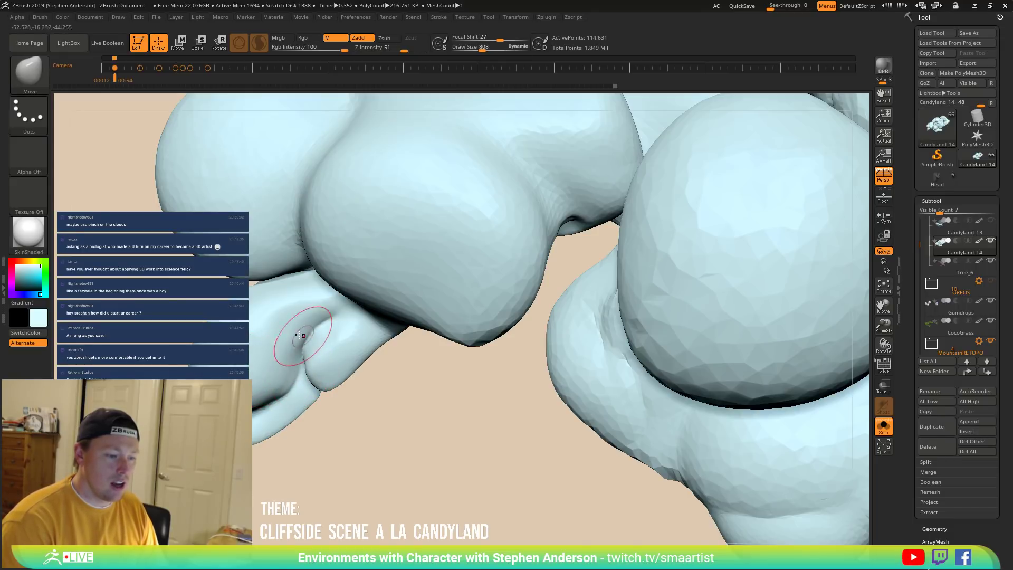
mouse_move(321, 335)
right_mouse_down()
mouse_move(295, 321)
mouse_move(330, 397)
mouse_move(332, 375)
mouse_move(323, 380)
right_mouse_up()
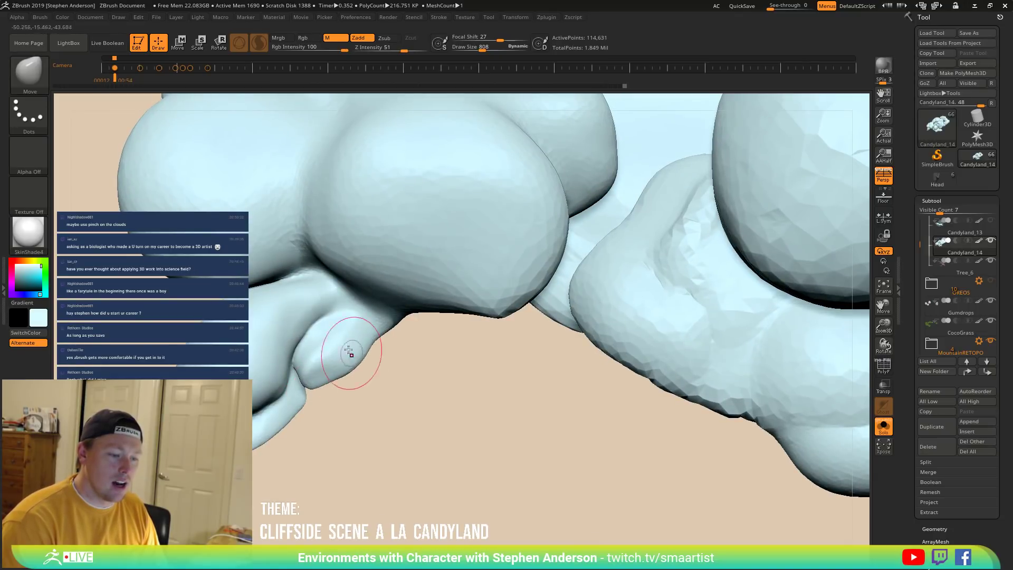
mouse_move(324, 360)
right_mouse_down()
mouse_move(337, 369)
mouse_move(330, 362)
right_mouse_up()
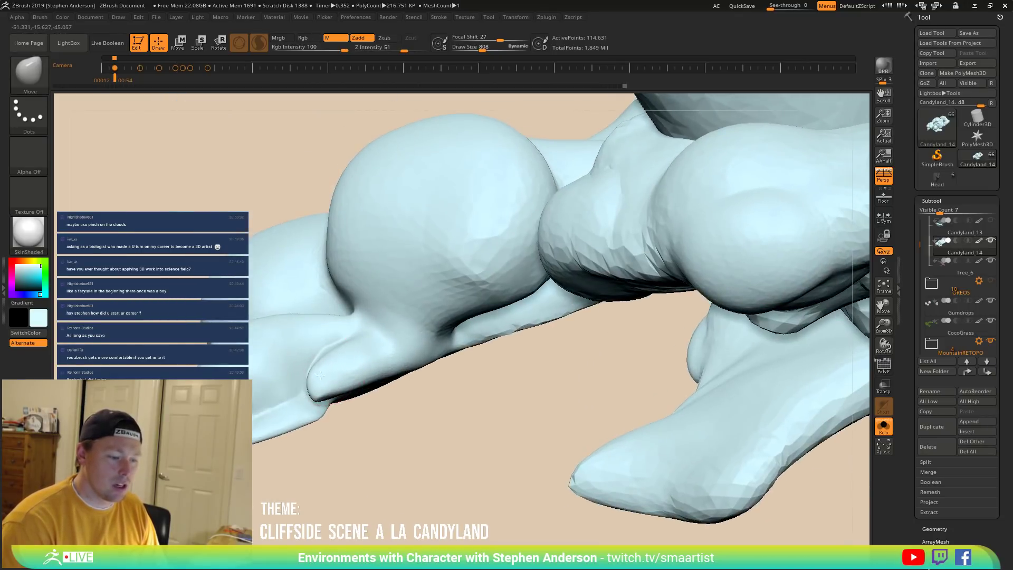
left_click_drag(325, 372, 350, 364)
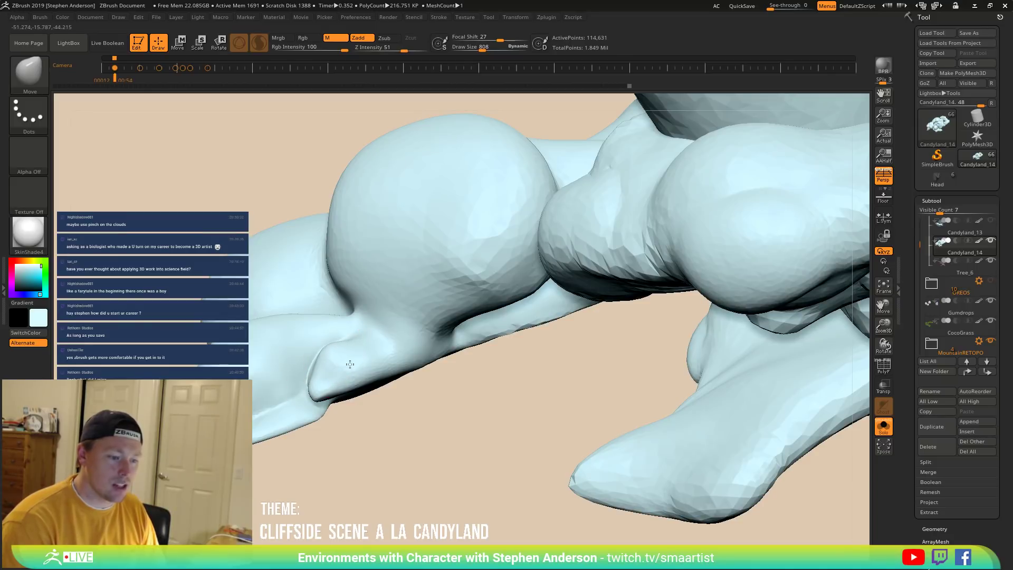
mouse_move(356, 362)
right_mouse_down()
mouse_move(333, 333)
mouse_move(324, 359)
right_mouse_up()
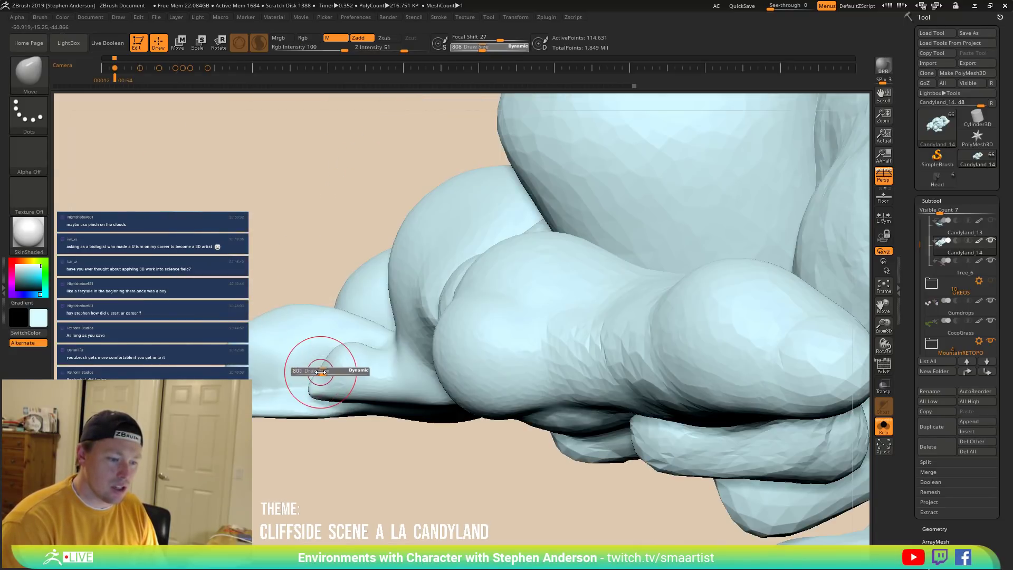
key("s")
left_click(318, 372)
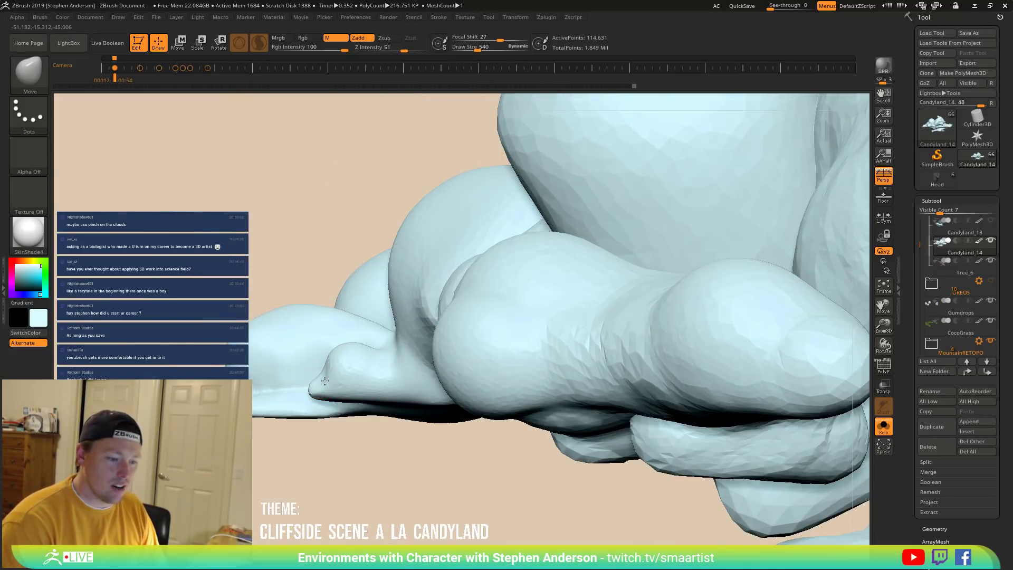
Cut a crease around the bump on the small side lobe with the DamStandard brush at a draw size of 540.
key("b")
key("d")
key("s")
right_click_drag(319, 376, 330, 383)
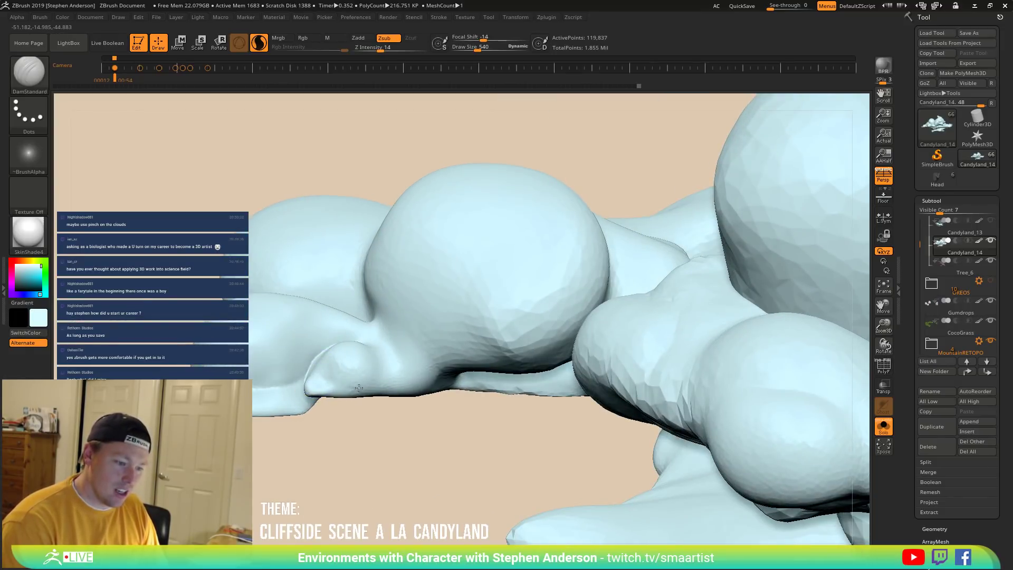
Adjust the pointed end of the small side lobe with the Move brush at a draw size of 342.
mouse_move(312, 373)
right_mouse_down()
mouse_move(327, 382)
mouse_move(334, 370)
mouse_move(310, 414)
right_mouse_up()
key("b")
key("m")
key("v")
key("s")
left_click_drag(305, 420, 296, 425)
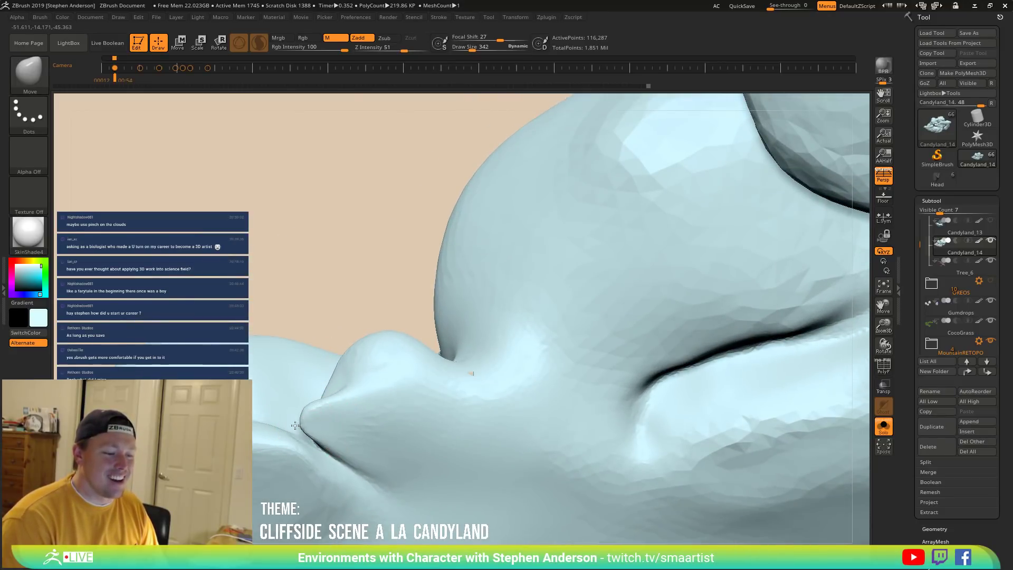
Round out the bump and edge of the small side lobe with the Move brush, using draw sizes of 565 and 484.
right_click_drag(330, 401, 341, 409)
key("s")
left_click_drag(340, 410, 371, 411)
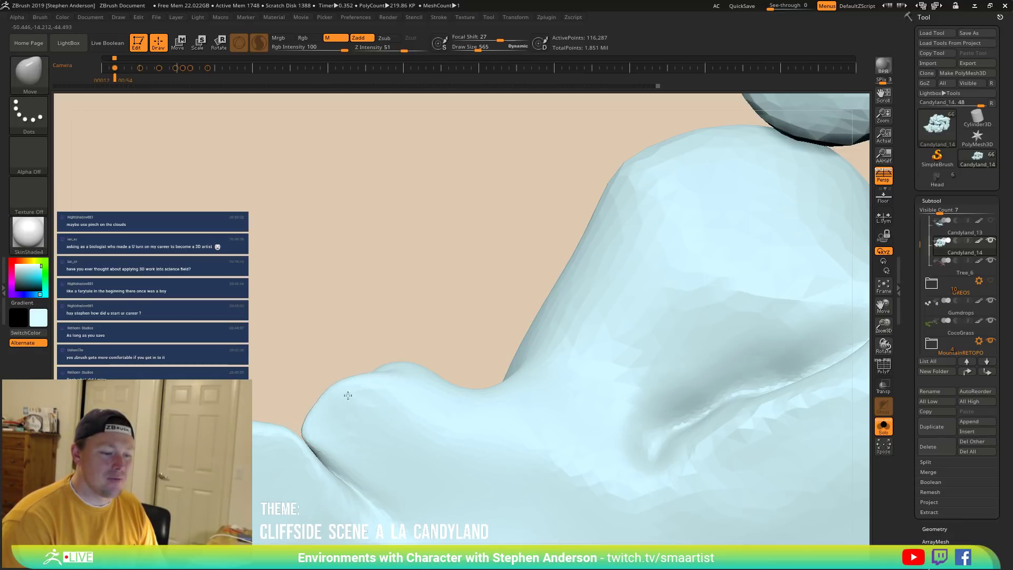
mouse_move(335, 396)
right_mouse_down()
mouse_move(326, 376)
mouse_move(329, 420)
mouse_move(317, 425)
mouse_move(262, 366)
right_mouse_up()
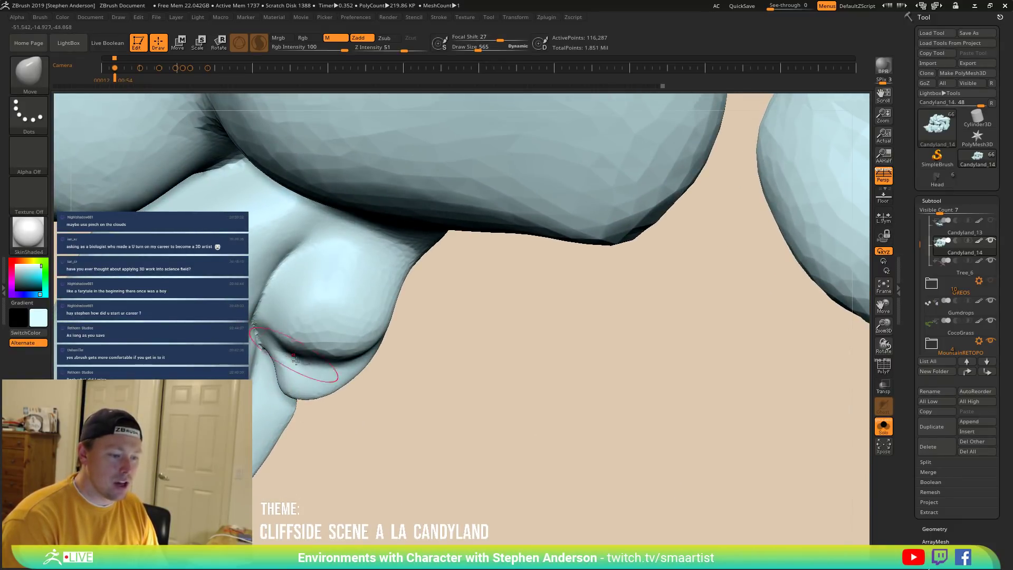
key("s")
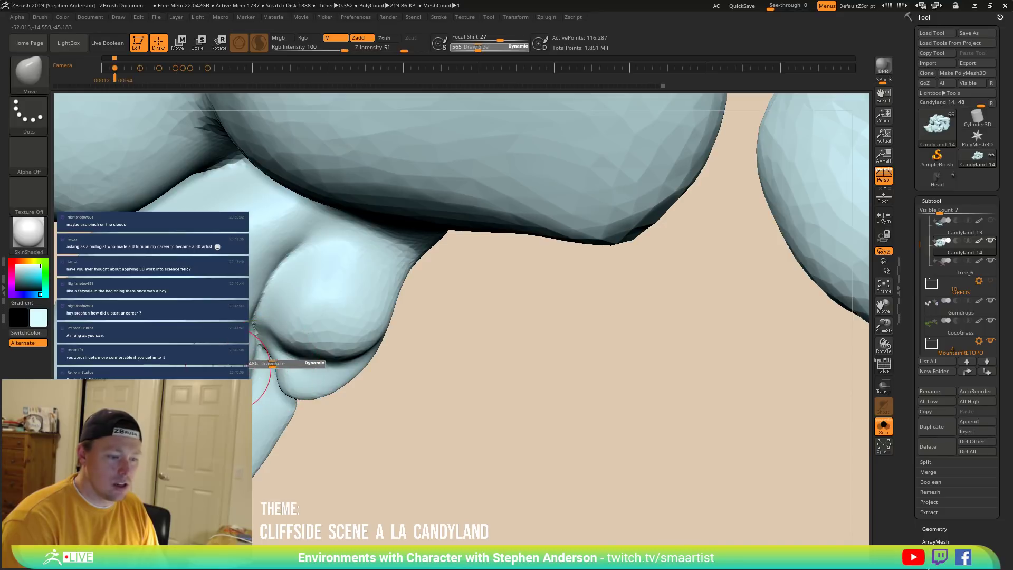
left_click_drag(272, 363, 273, 363)
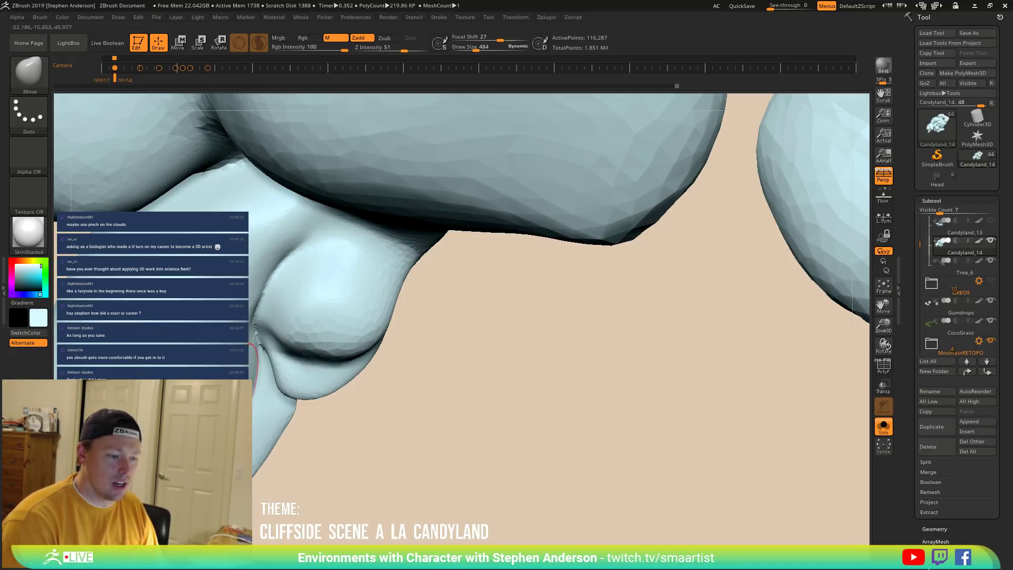
Carve the crease between the side lobe's bump and its lower fold with the DamStandard brush at a draw size of 484.
mouse_move(275, 371)
right_mouse_down()
mouse_move(282, 328)
mouse_move(298, 324)
right_mouse_up()
key("b")
key("d")
key("s")
mouse_move(355, 349)
left_mouse_down()
mouse_move(316, 360)
mouse_move(376, 350)
left_mouse_up()
mouse_move(288, 348)
left_mouse_down()
mouse_move(361, 351)
mouse_move(376, 340)
left_mouse_up()
Extend the crease beneath the bump back along the underside of the branch with repeated DamStandard strokes at draw size 484.
right_click_drag(369, 348, 348, 331)
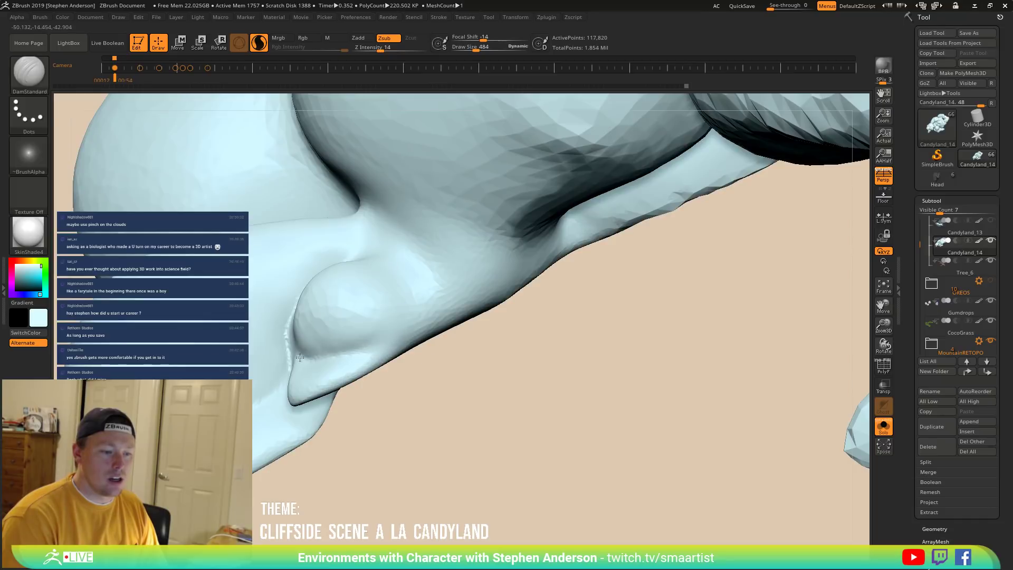
mouse_move(350, 359)
left_mouse_down()
mouse_move(391, 334)
mouse_move(361, 360)
mouse_move(391, 349)
left_mouse_up()
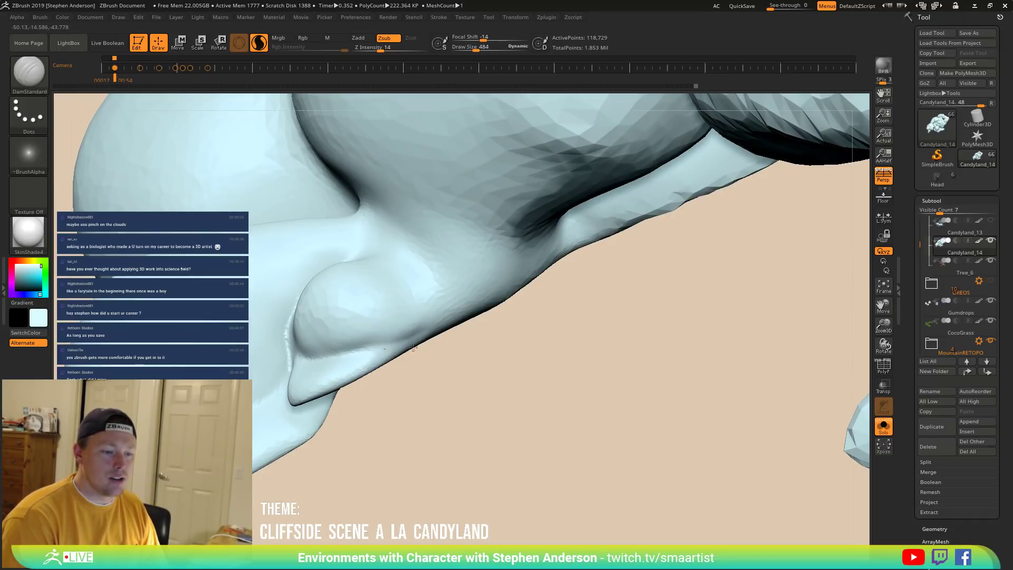
mouse_move(446, 308)
left_mouse_down()
mouse_move(405, 335)
mouse_move(384, 308)
mouse_move(358, 347)
left_mouse_up()
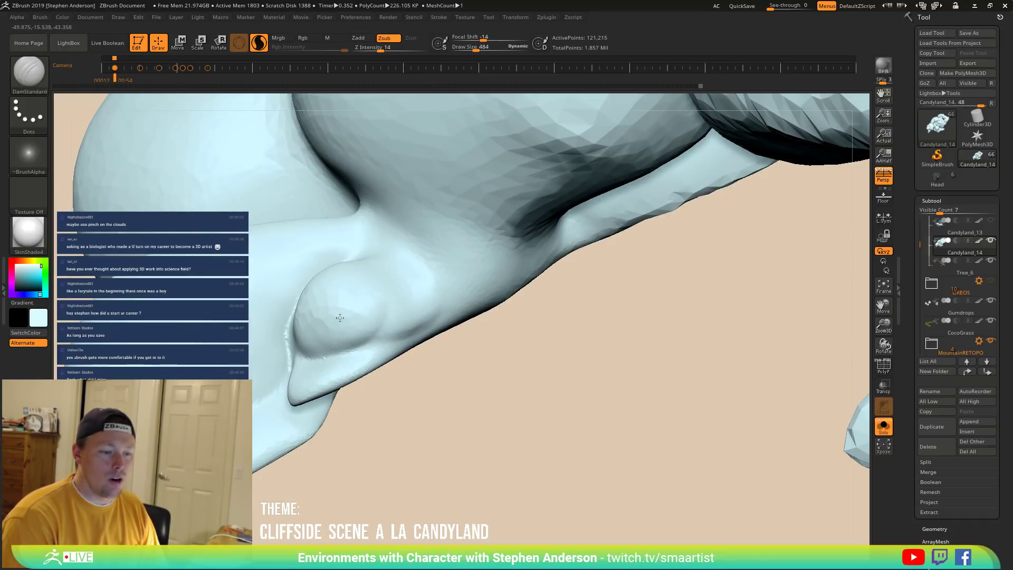
mouse_move(442, 309)
left_mouse_down()
mouse_move(381, 308)
mouse_move(429, 315)
mouse_move(361, 346)
mouse_move(375, 337)
left_mouse_up()
mouse_move(337, 331)
right_mouse_down()
mouse_move(280, 322)
mouse_move(324, 327)
right_mouse_up()
left_click_drag(382, 314, 368, 333)
Sharpen the crease beneath the side lobe's bump with the DamStandard brush at a draw size of 269.
right_click_drag(367, 334, 384, 319)
key("s")
left_click_drag(387, 318, 381, 318)
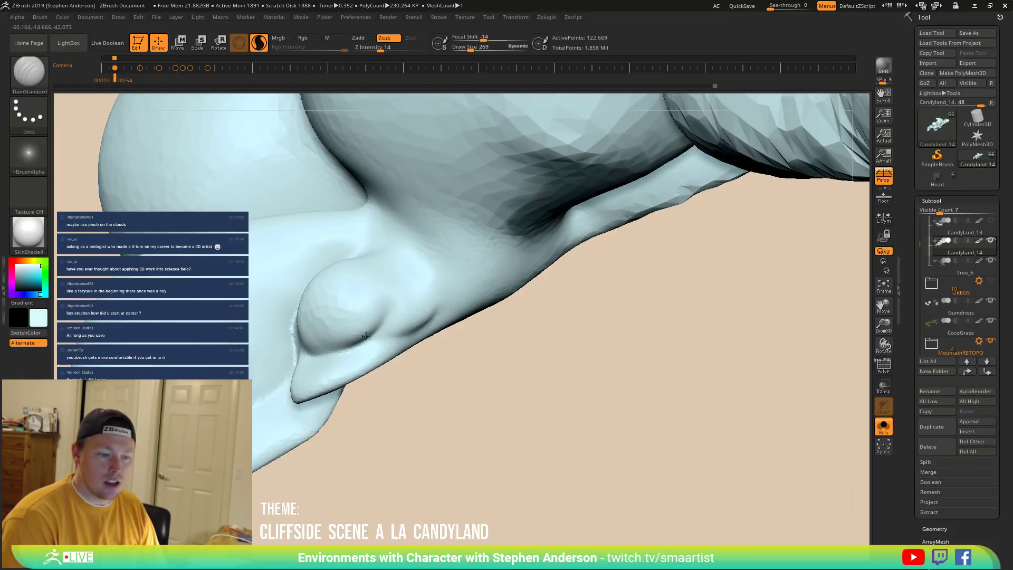
left_click_drag(360, 329, 401, 317)
mouse_move(401, 317)
right_mouse_down()
mouse_move(380, 336)
mouse_move(324, 321)
right_mouse_up()
right_click_drag(363, 354, 357, 359, "ctrl")
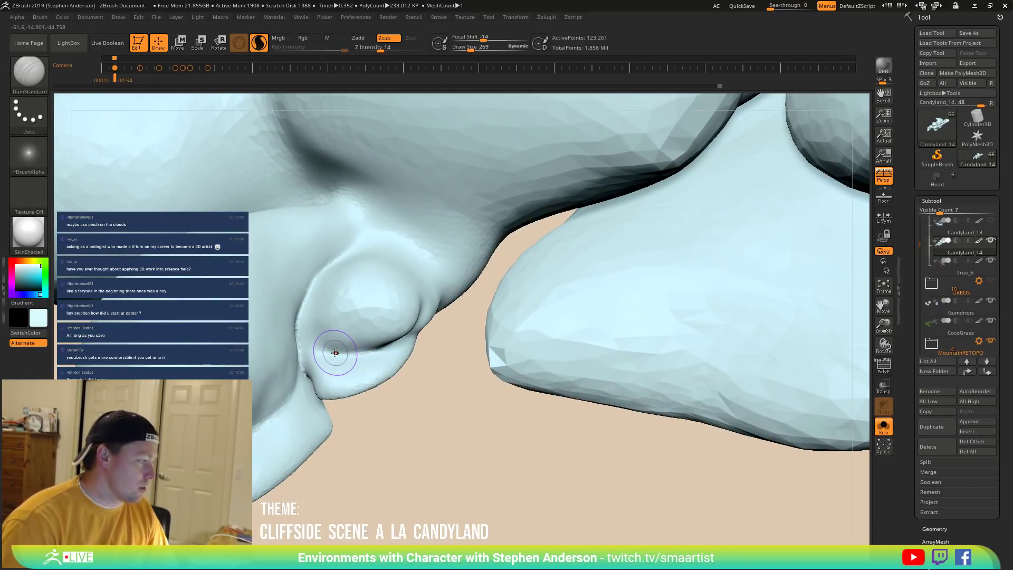
Swell the fold beneath the side lobe's bump with the Inflate brush.
mouse_move(263, 401)
right_mouse_down()
mouse_move(252, 383)
mouse_move(411, 357)
right_mouse_up()
right_click_drag(351, 348, 332, 359)
key("b")
key("i")
key("n")
key("s")
left_click_drag(347, 347, 351, 348)
mouse_move(352, 348)
left_mouse_down()
mouse_move(300, 324)
mouse_move(280, 355)
mouse_move(337, 388)
mouse_move(406, 354)
mouse_move(415, 362)
left_mouse_up()
Recut the crease along the inflated fold with the DamStandard brush.
key("b")
key("d")
key("s")
key("s")
left_click_drag(284, 350, 407, 365)
Smooth the surface around the new creases and across the neighbouring rounded clump.
mouse_move(408, 362)
right_mouse_down()
mouse_move(369, 365)
mouse_move(430, 346)
right_mouse_up()
left_click_drag(398, 375, 333, 333, "shift")
right_click_drag(340, 325, 402, 316)
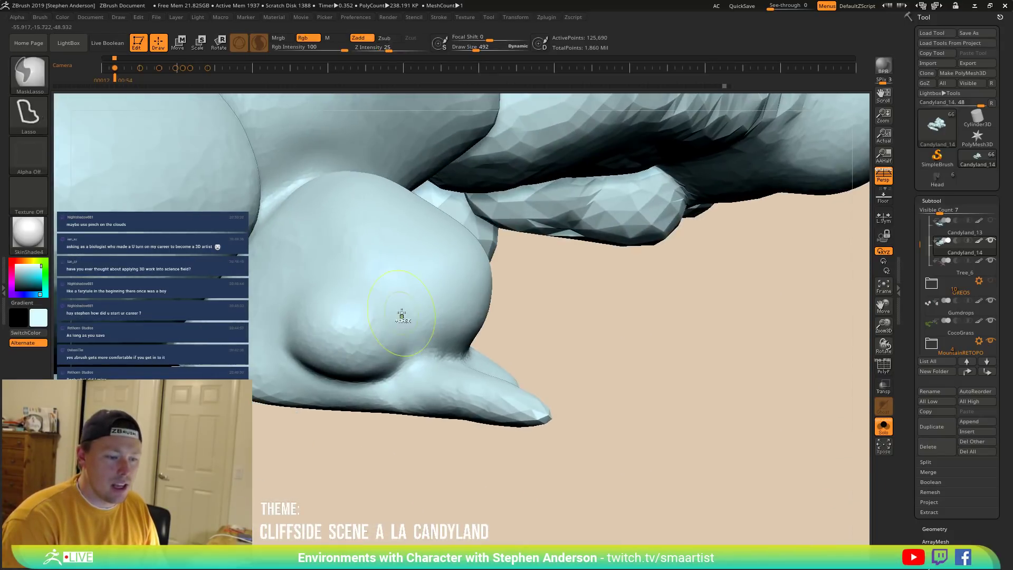
left_click_drag(411, 328, 339, 275)
mouse_move(410, 310)
left_mouse_down("shift")
mouse_move(396, 339)
mouse_move(385, 335)
left_mouse_up("shift")
Nudge the underside of the small lobe beside the tapered tip with the Move brush and smooth its edge.
key("b")
key("m")
key("v")
mouse_move(368, 344)
right_mouse_down()
mouse_move(380, 319)
mouse_move(368, 204)
mouse_move(351, 310)
right_mouse_up()
left_click_drag(351, 310, 349, 337, "shift")
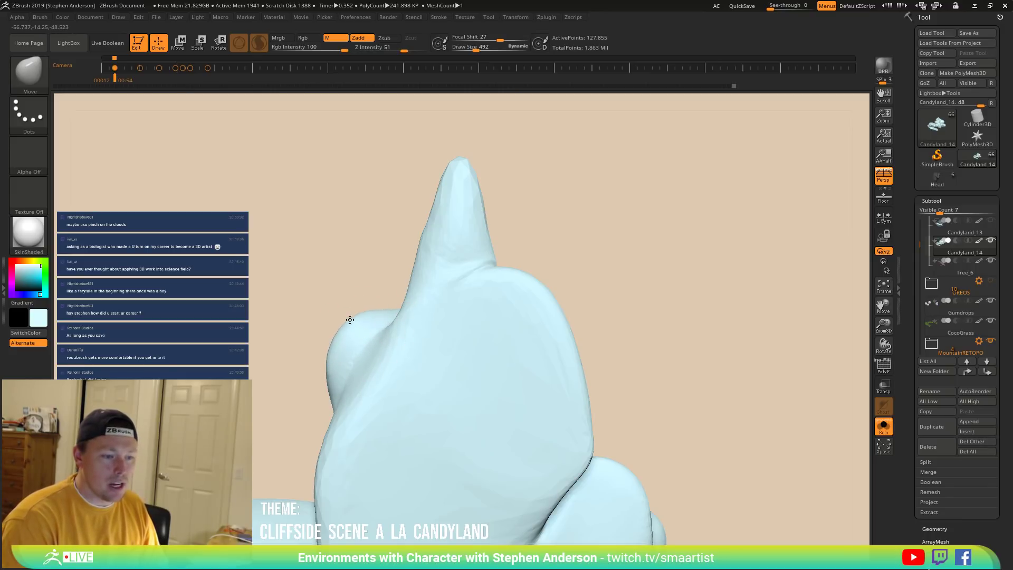
mouse_move(364, 317)
right_mouse_down()
mouse_move(404, 392)
mouse_move(369, 386)
mouse_move(352, 324)
right_mouse_up()
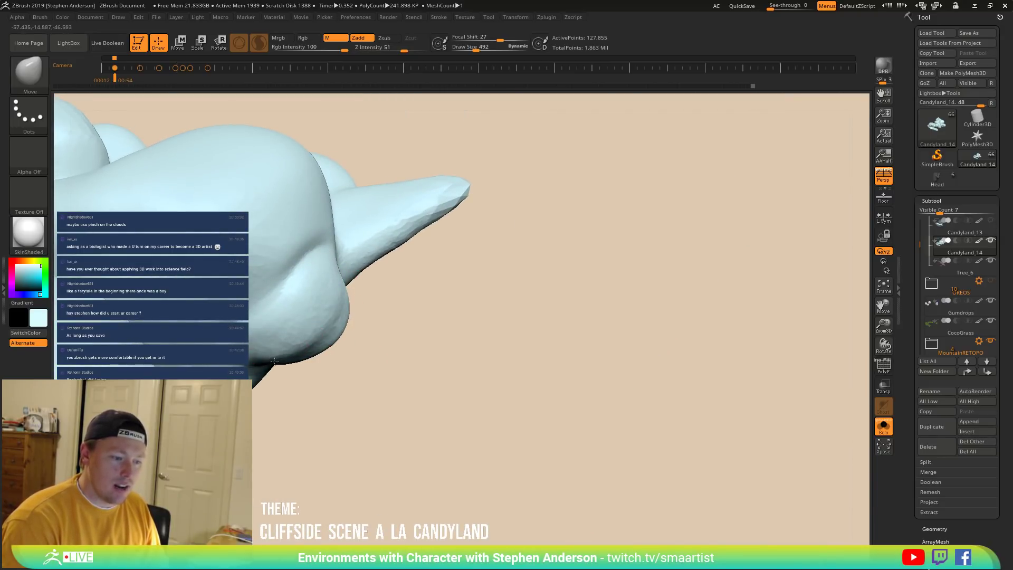
left_click_drag(273, 352, 273, 355)
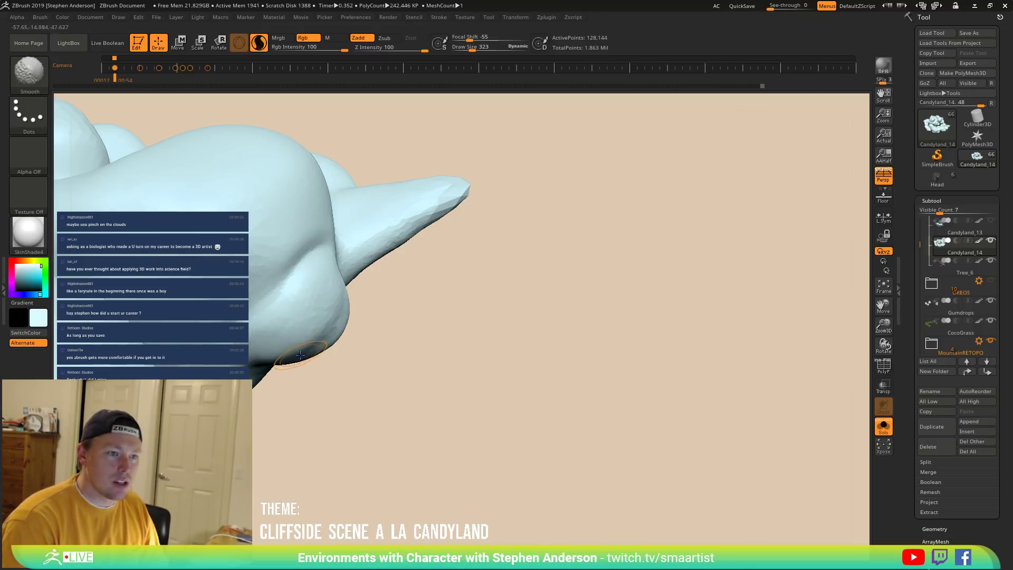
Reshape the small lobe's outer contour with the Move brush at a draw size of 362.
key("s")
mouse_move(303, 355)
left_mouse_down()
mouse_move(322, 356)
mouse_move(283, 358)
mouse_move(270, 345)
left_mouse_up()
key("s")
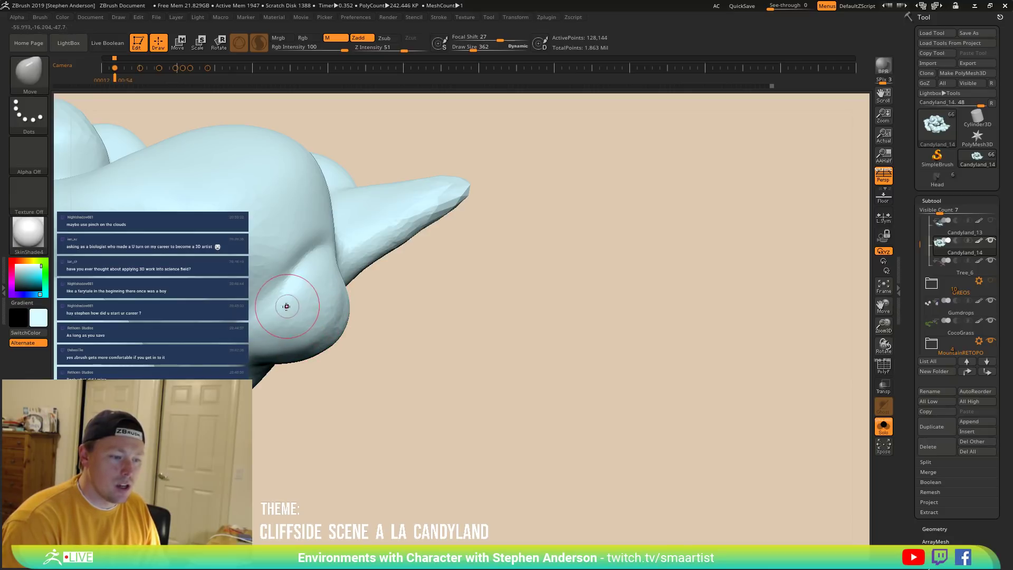
right_click_drag(282, 305, 276, 301)
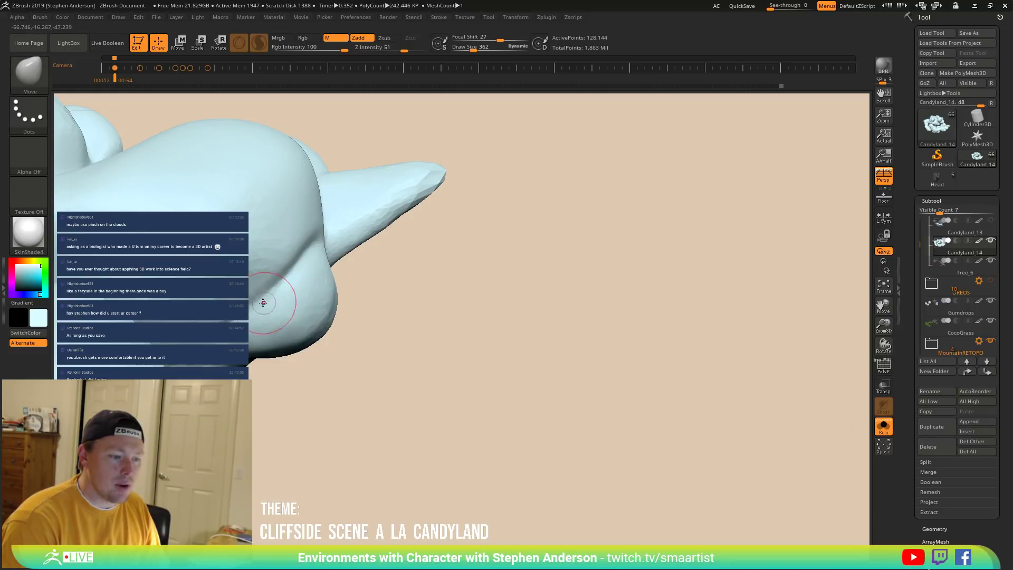
right_click_drag(272, 328, 295, 336)
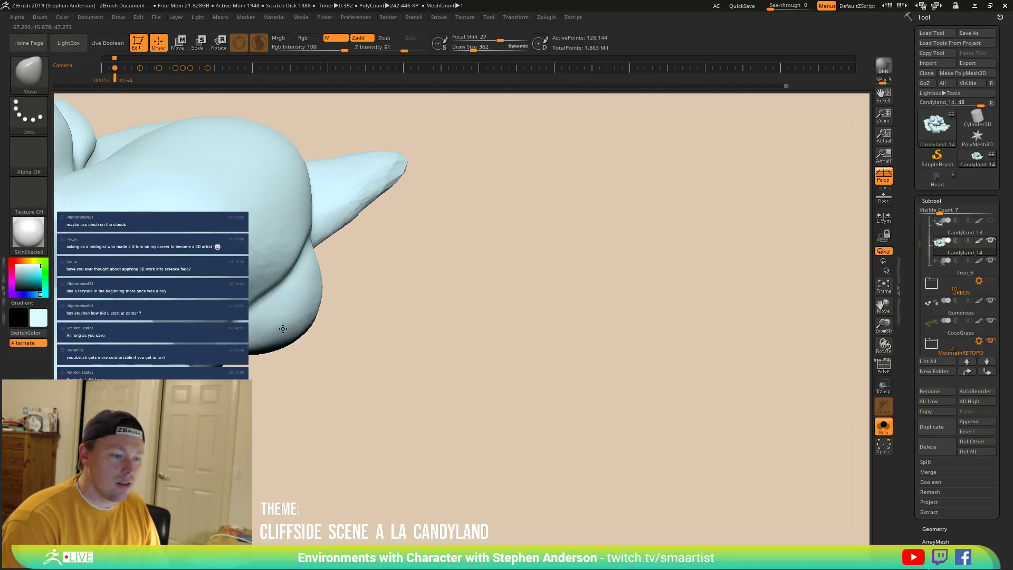
left_click_drag(327, 320, 299, 338, "ctrl")
mouse_move(299, 338)
right_mouse_down("ctrl")
mouse_move(327, 280)
mouse_move(311, 348)
mouse_move(326, 304)
mouse_move(331, 329)
right_mouse_up("ctrl")
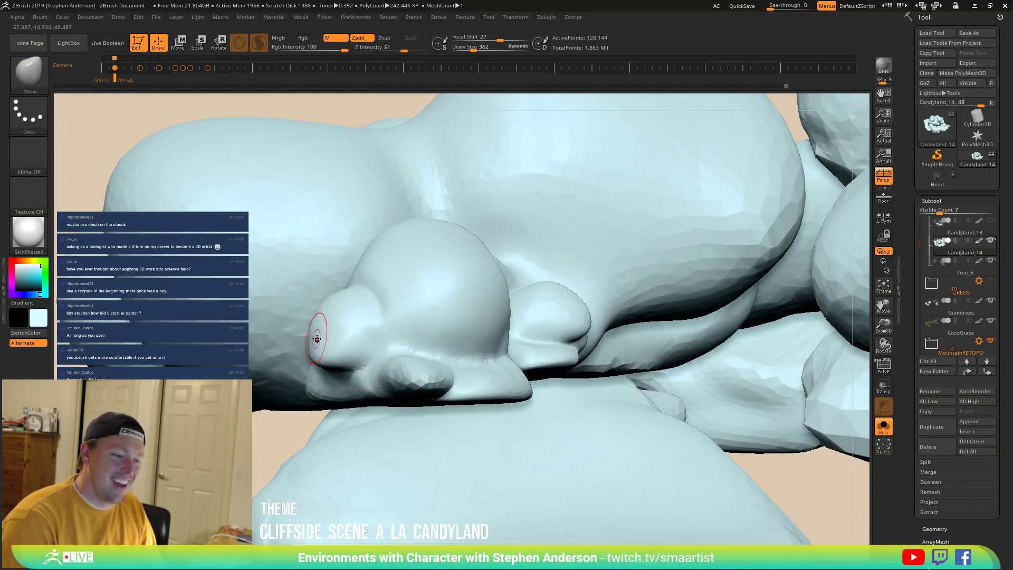
left_click_drag(321, 340, 306, 336)
Carve a curved crease into the lower side of the rounded clump with the DamStandard brush at a draw size of 938.
mouse_move(320, 333)
right_mouse_down()
mouse_move(355, 346)
mouse_move(226, 333)
mouse_move(256, 311)
mouse_move(276, 241)
mouse_move(361, 290)
mouse_move(380, 283)
mouse_move(396, 334)
right_mouse_up()
key("b")
key("d")
key("s")
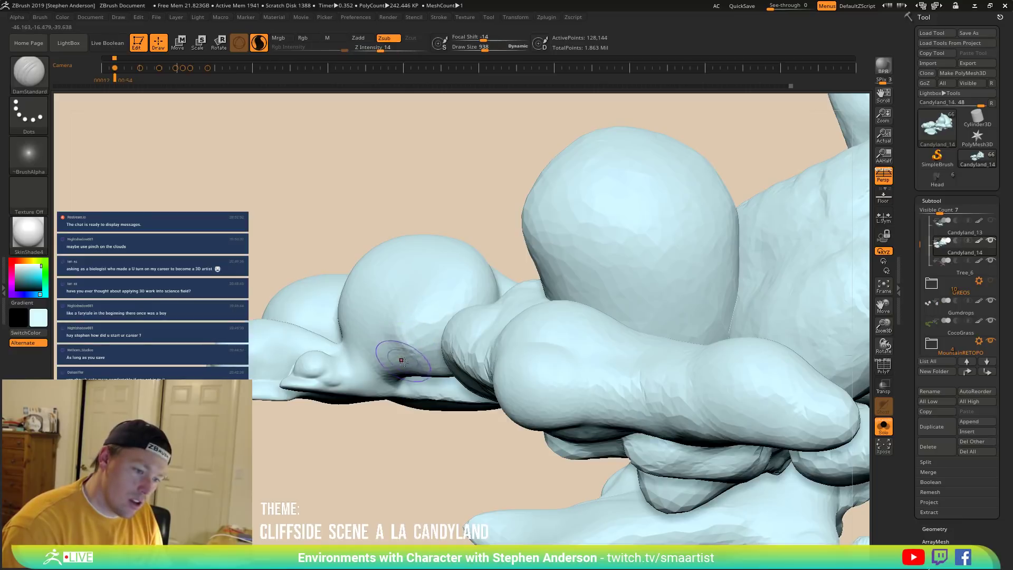
left_click_drag(430, 292, 412, 293)
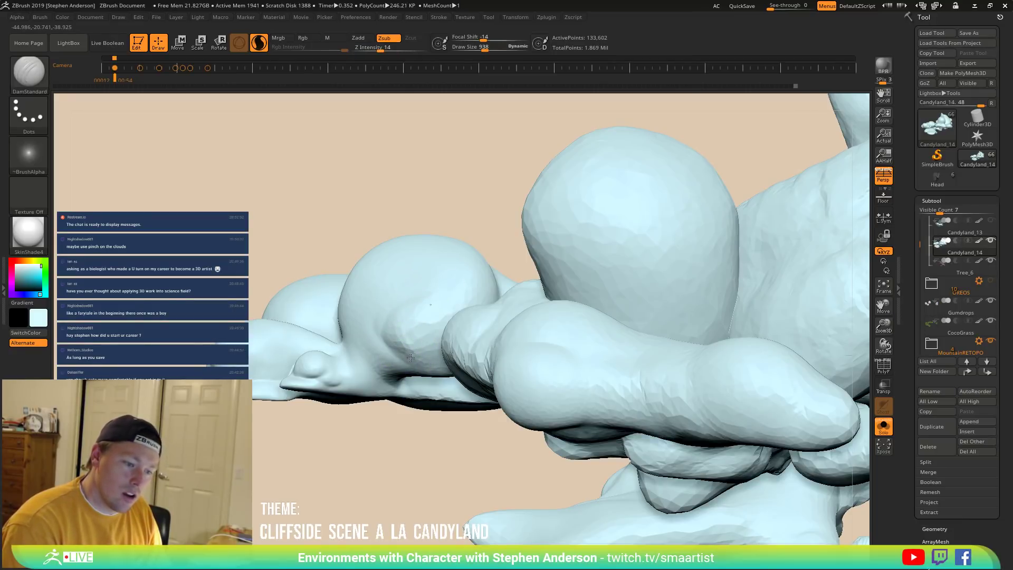
left_click_drag(383, 337, 413, 356)
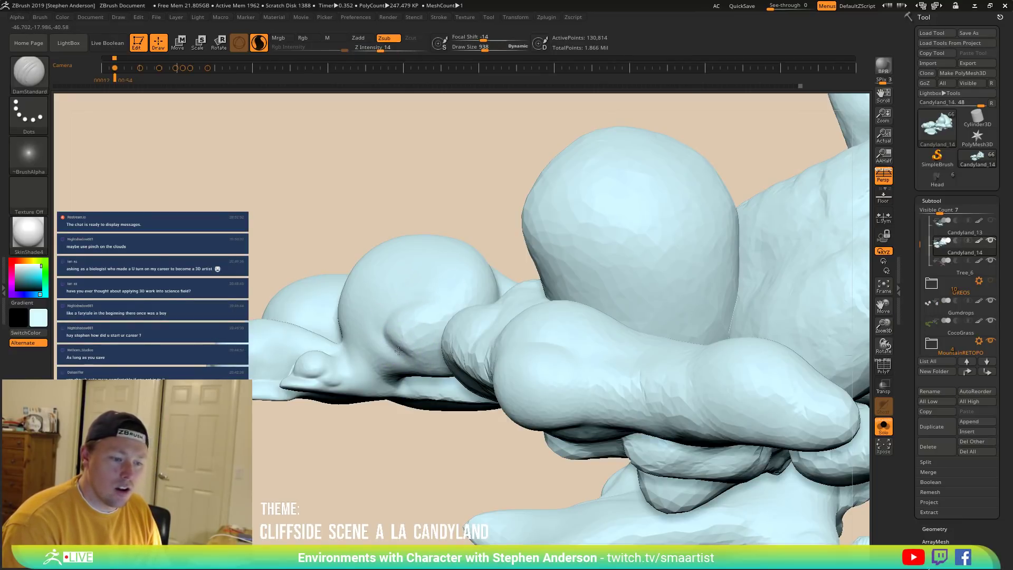
Push the newly creased bump on the rounded clump into shape with the Move brush at a draw size of 1130.
key("b")
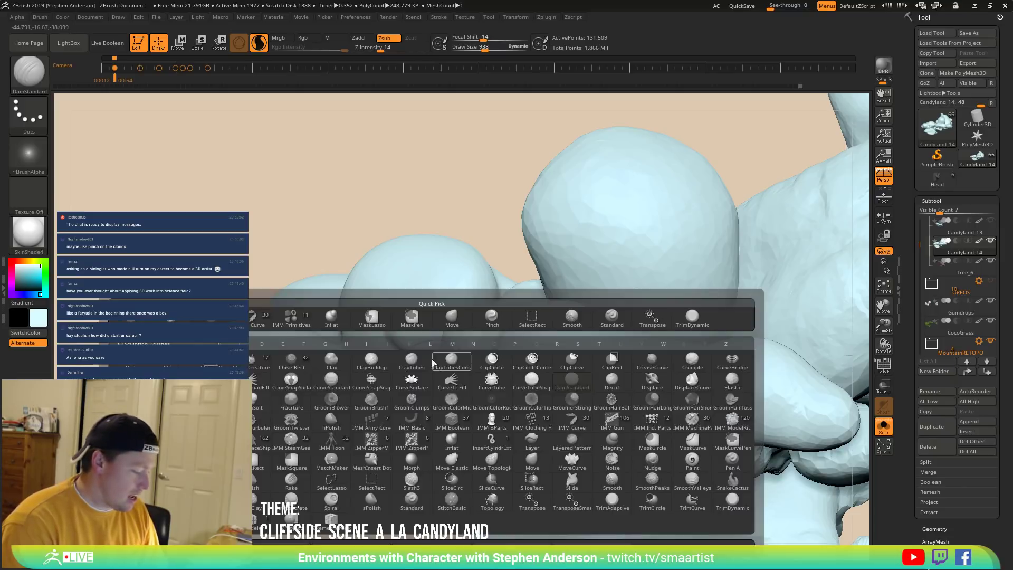
key("m")
key("v")
key("s")
mouse_move(412, 353)
left_mouse_down()
mouse_move(425, 352)
mouse_move(404, 344)
left_mouse_up()
right_click_drag(405, 344, 428, 354)
Pull the creased bump out into a fuller lobe with the Move Topological brush, raising the draw size to 1609.
key("b")
key("m")
key("t")
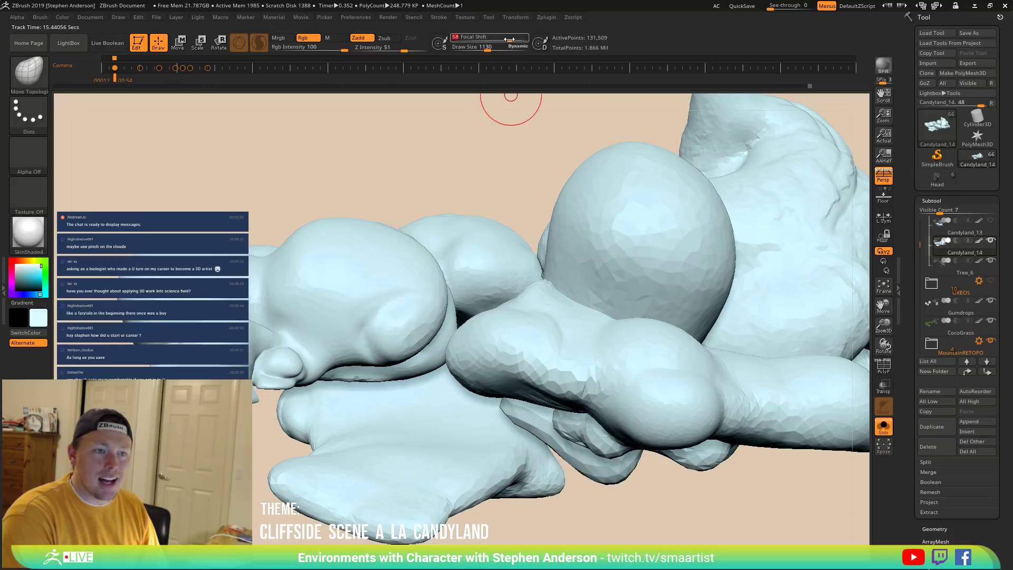
key("s")
left_click_drag(417, 346, 443, 352)
right_click_drag(393, 346, 378, 353)
key("s")
left_click_drag(368, 360, 361, 360)
right_click_drag(368, 347, 334, 344)
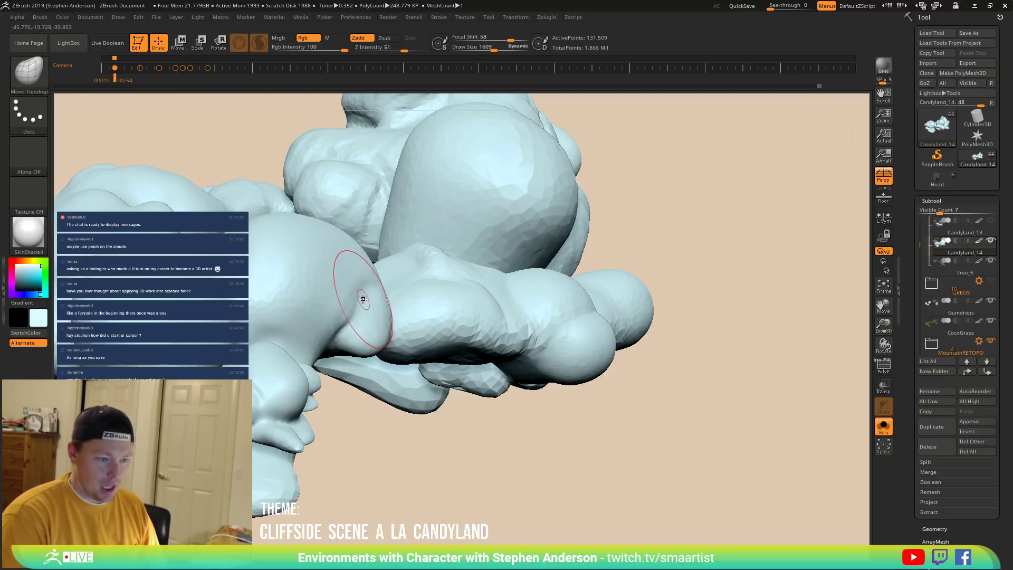
mouse_move(374, 307)
right_mouse_down()
mouse_move(398, 331)
mouse_move(361, 328)
mouse_move(382, 316)
mouse_move(400, 324)
right_mouse_up()
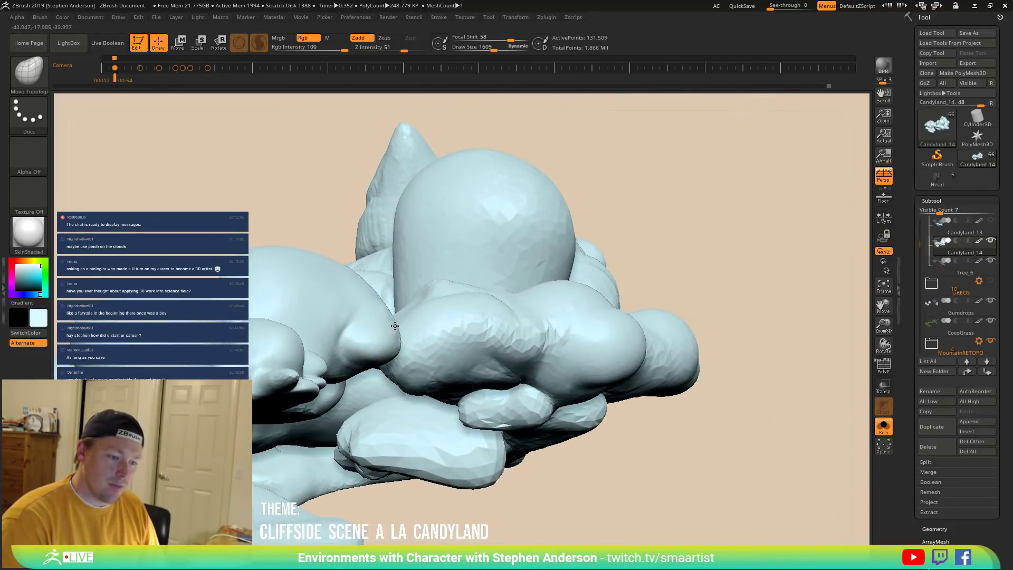
right_click_drag(354, 316, 349, 311)
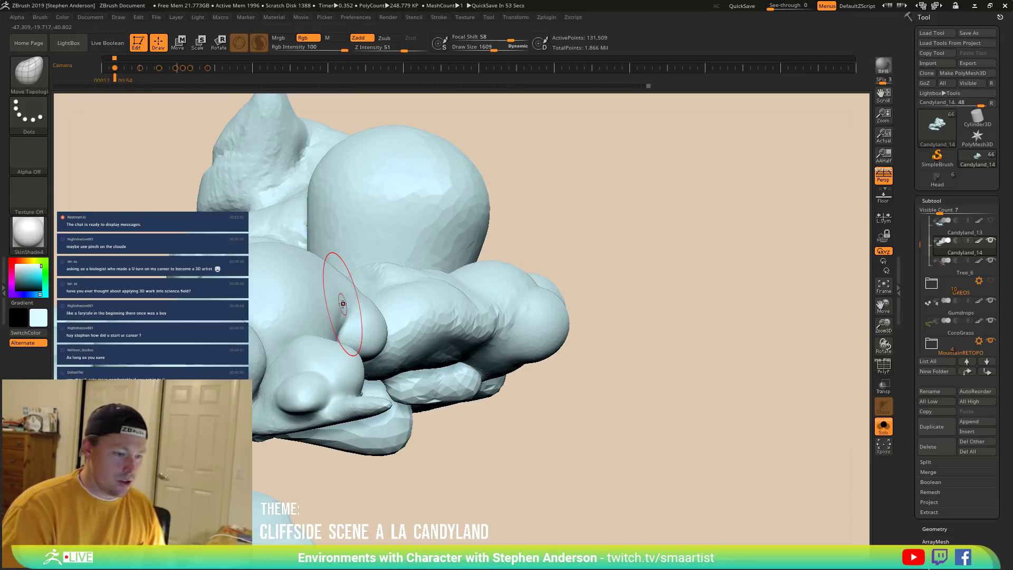
mouse_move(392, 352)
right_mouse_down()
mouse_move(334, 361)
mouse_move(333, 371)
right_mouse_up()
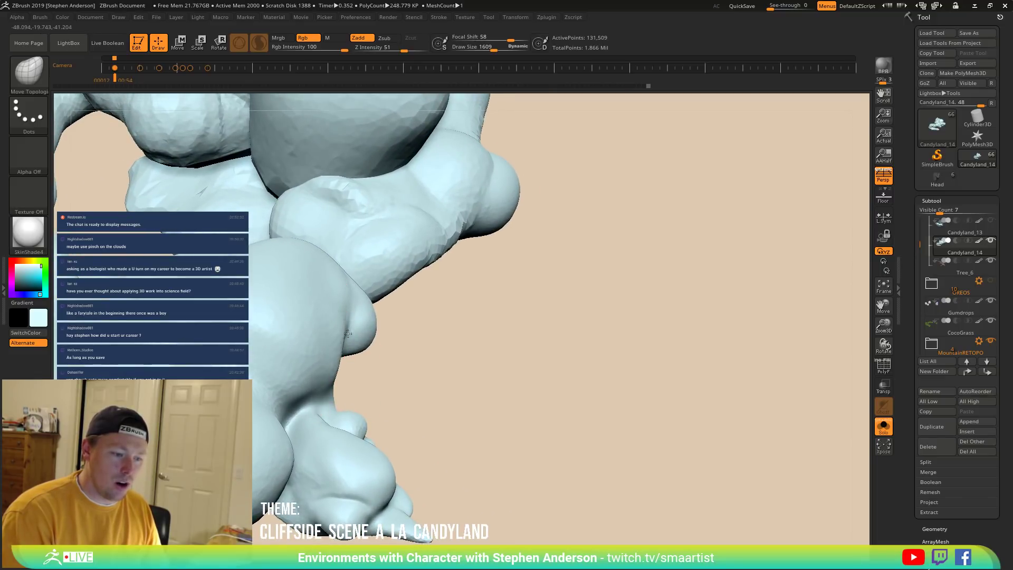
right_click_drag(340, 336, 354, 346)
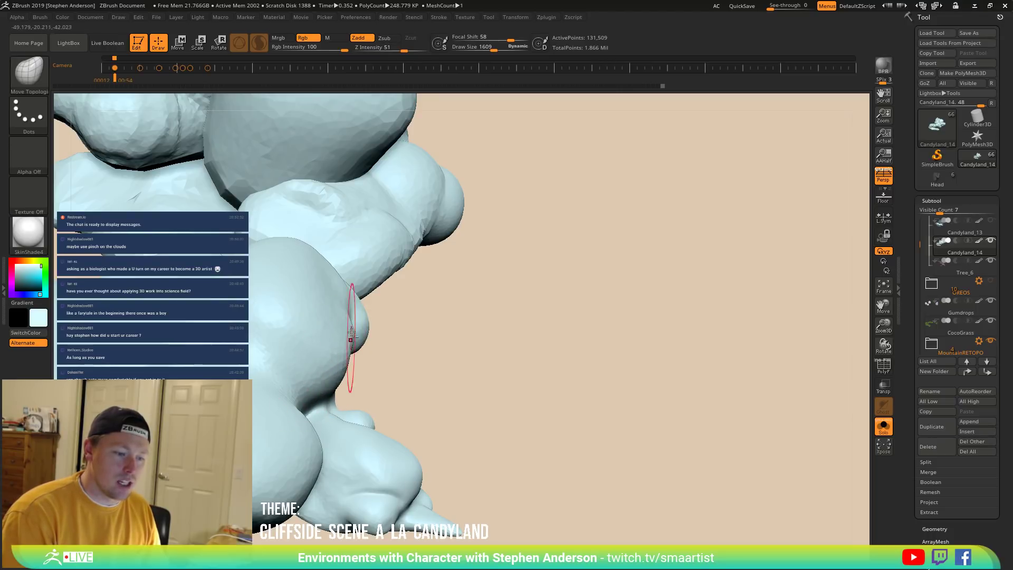
right_click_drag(343, 325, 332, 356)
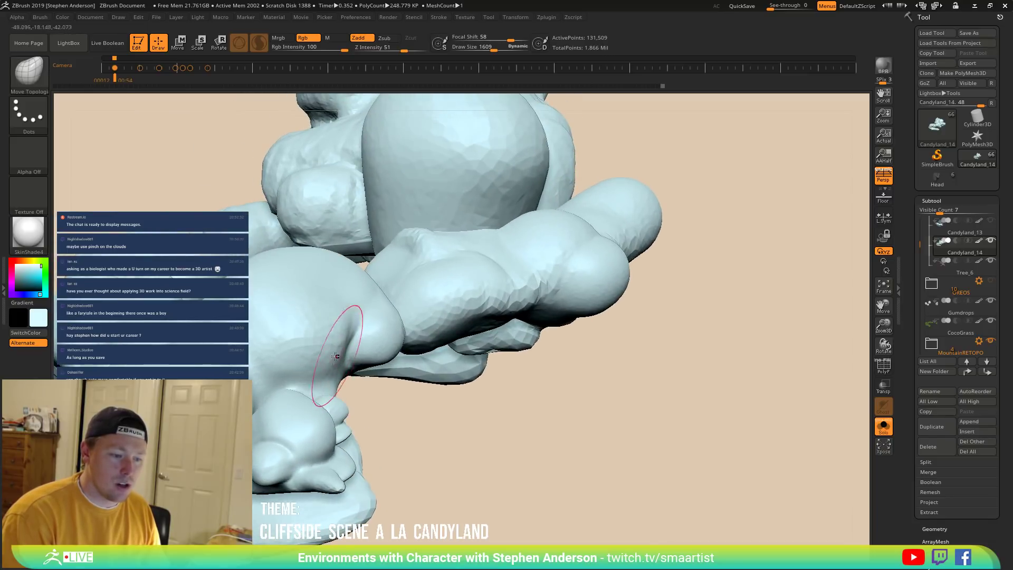
Cut creases along the rounded clump's far edge with the DamStandard brush at a draw size of 843.
mouse_move(348, 351)
right_mouse_down()
mouse_move(296, 322)
mouse_move(321, 353)
mouse_move(304, 343)
mouse_move(280, 304)
mouse_move(296, 338)
right_mouse_up()
key("b")
type("dss")
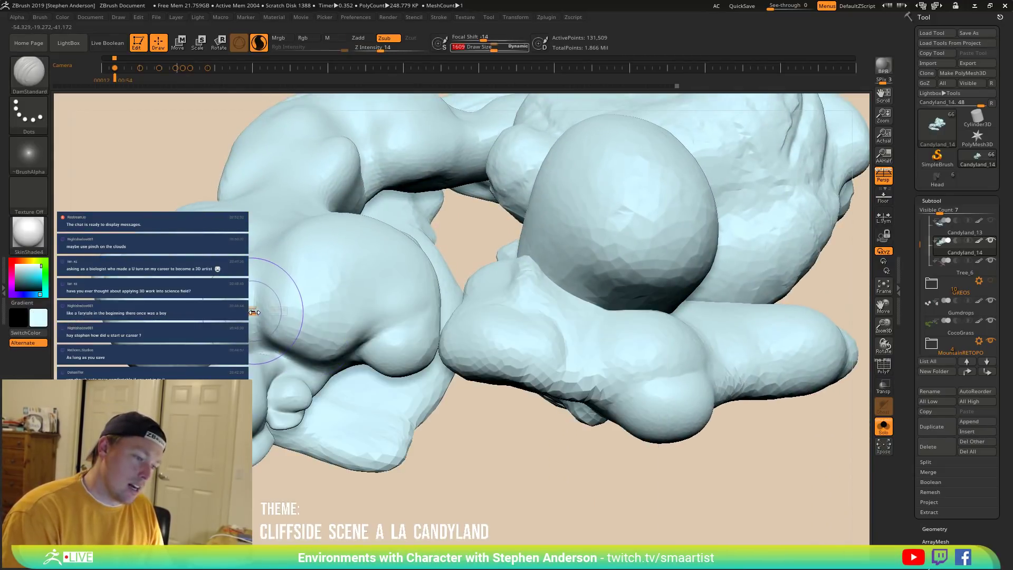
type("843")
key("Return")
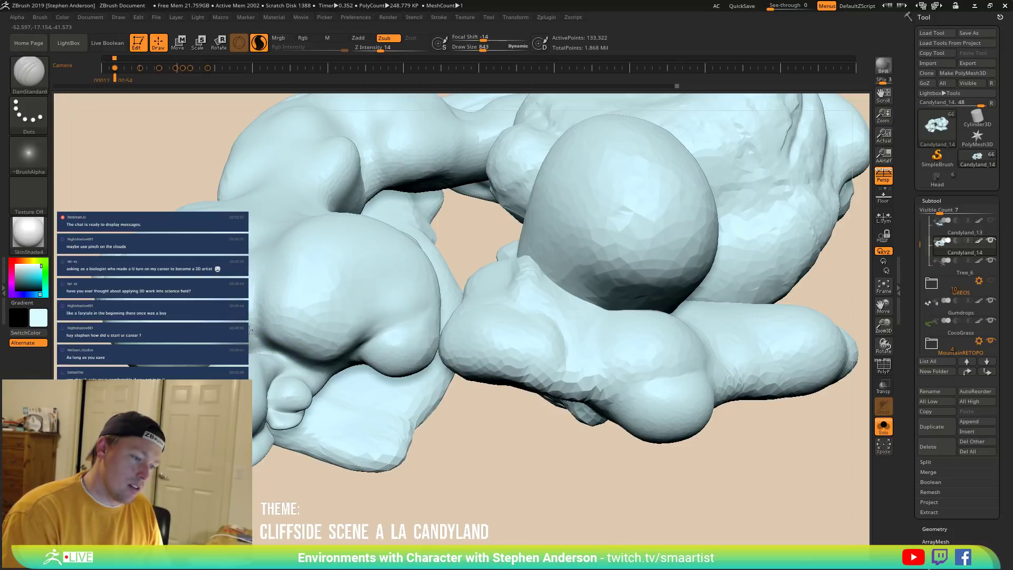
left_click_drag(249, 284, 267, 347)
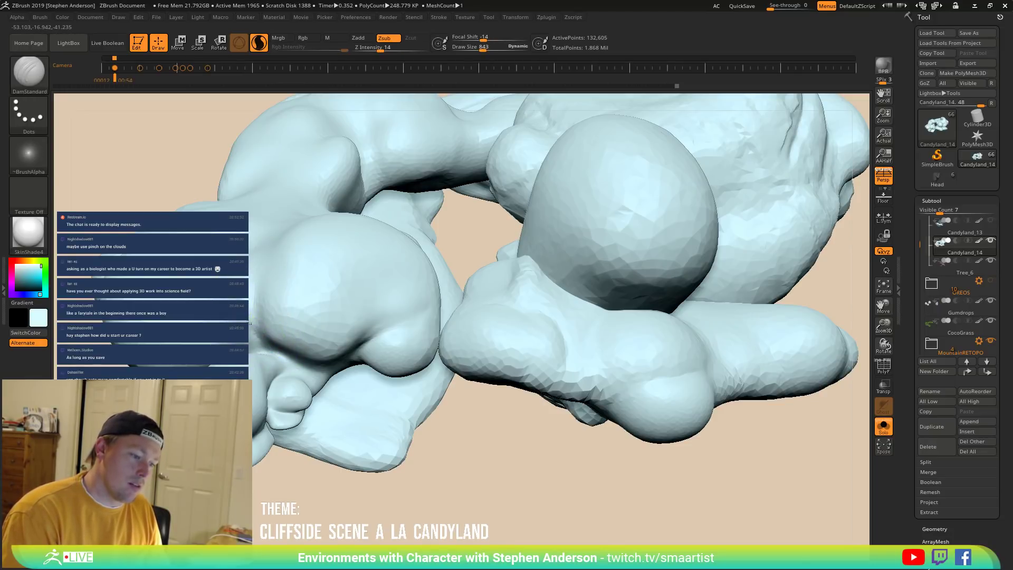
left_click_drag(250, 288, 268, 339)
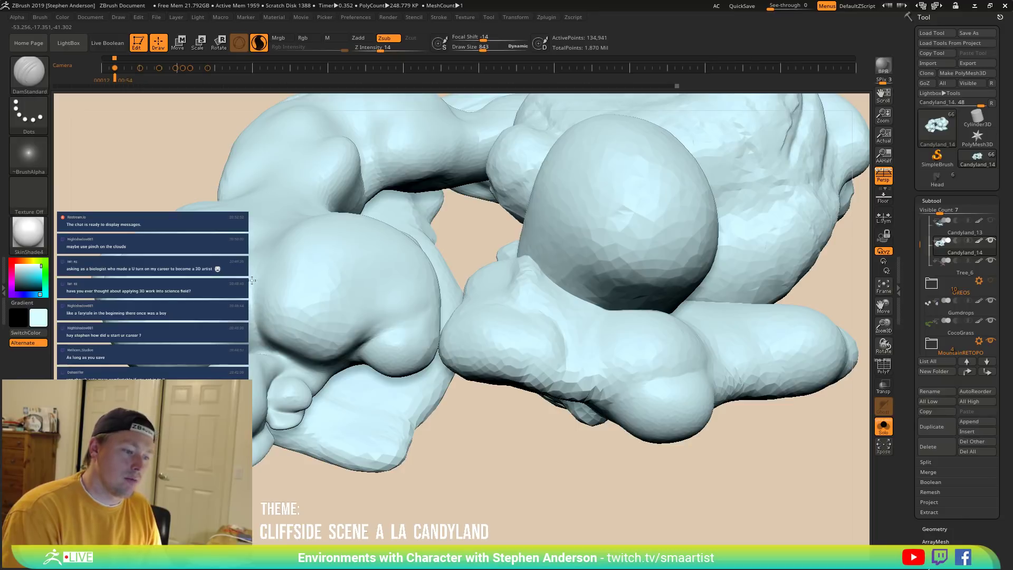
Deepen the crease around the rounded clump's side lobe with the DamStandard brush.
right_click_drag(315, 337, 447, 330)
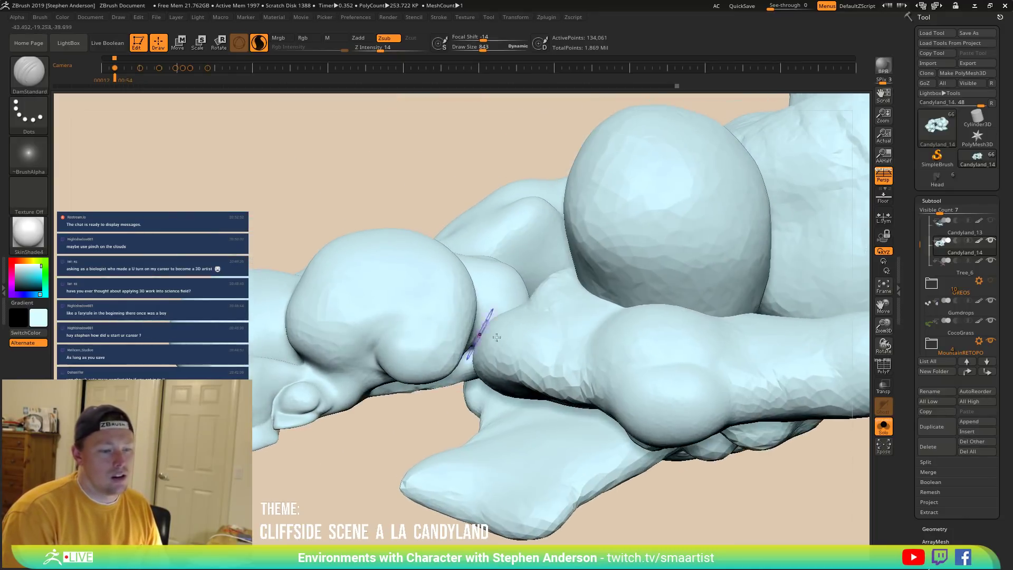
mouse_move(369, 343)
right_mouse_down()
mouse_move(390, 369)
mouse_move(386, 359)
right_mouse_up()
left_click_drag(372, 337, 423, 352)
right_click_drag(425, 352, 454, 327)
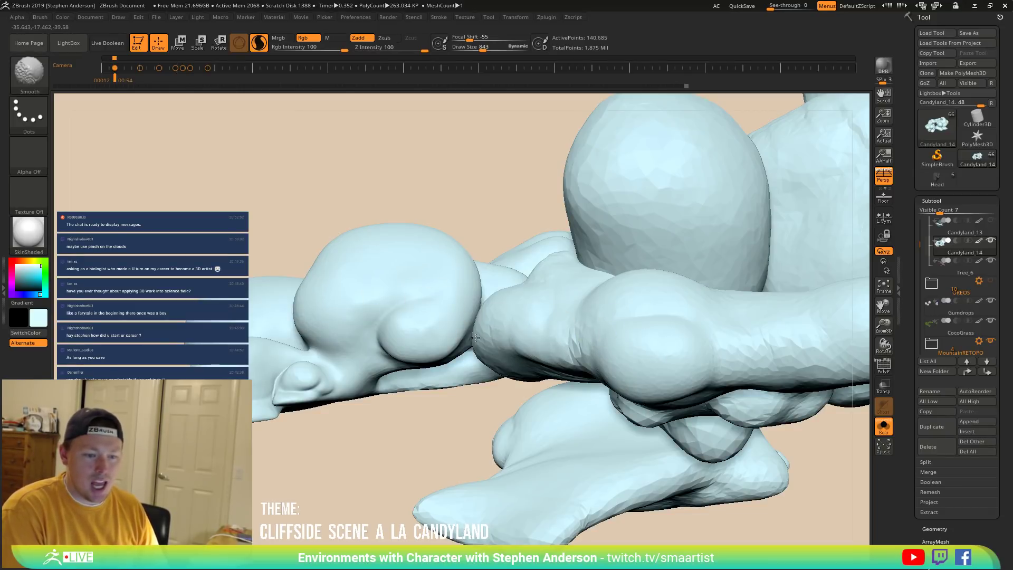
Smooth the faceted surface along the long branch beneath the large round clump.
left_click_drag(548, 356, 685, 343)
left_click_drag(792, 358, 706, 362, "shift")
mouse_move(706, 362)
right_mouse_down()
mouse_move(678, 348)
mouse_move(619, 269)
mouse_move(507, 268)
mouse_move(533, 307)
mouse_move(541, 302)
mouse_move(513, 274)
mouse_move(533, 265)
right_mouse_up()
Mask an oval patch on the lower side of the large round clump and invert the mask.
key("b")
key("m")
key("v")
mouse_move(552, 256)
left_mouse_down("ctrl")
mouse_move(506, 286)
mouse_move(548, 304)
mouse_move(571, 259)
left_mouse_up("ctrl")
left_click_drag(537, 309, 539, 312, "ctrl")
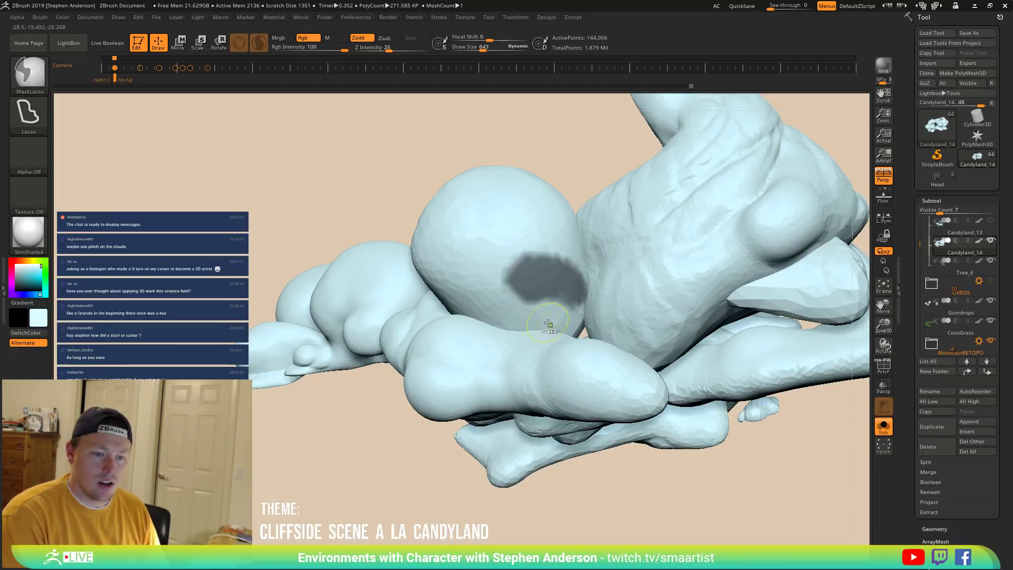
key("ctrl")
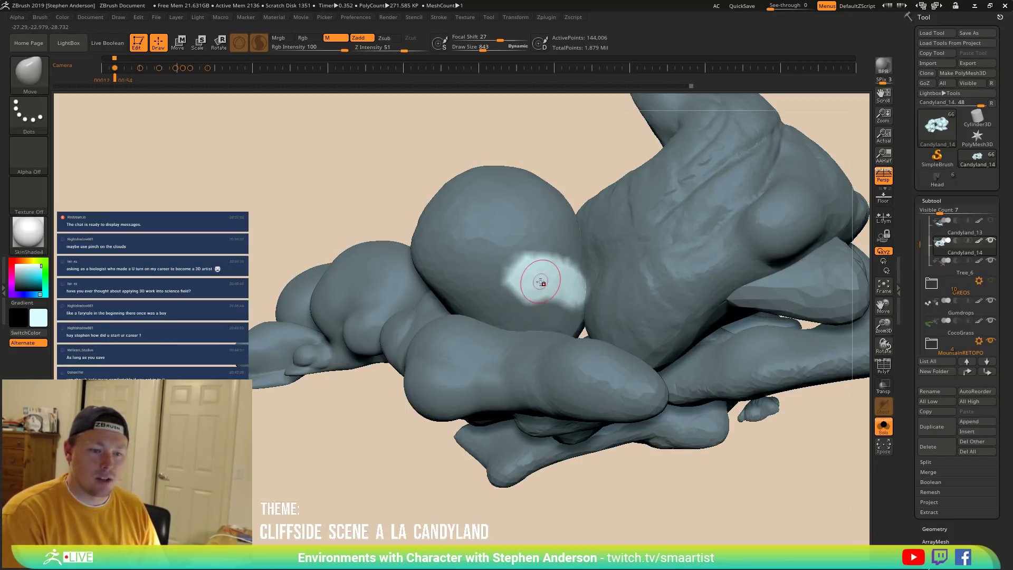
Pull the unmasked patch into a bump with the Move brush at a draw size of 2461, clear the mask and smooth the bump.
right_click_drag(520, 271, 547, 283)
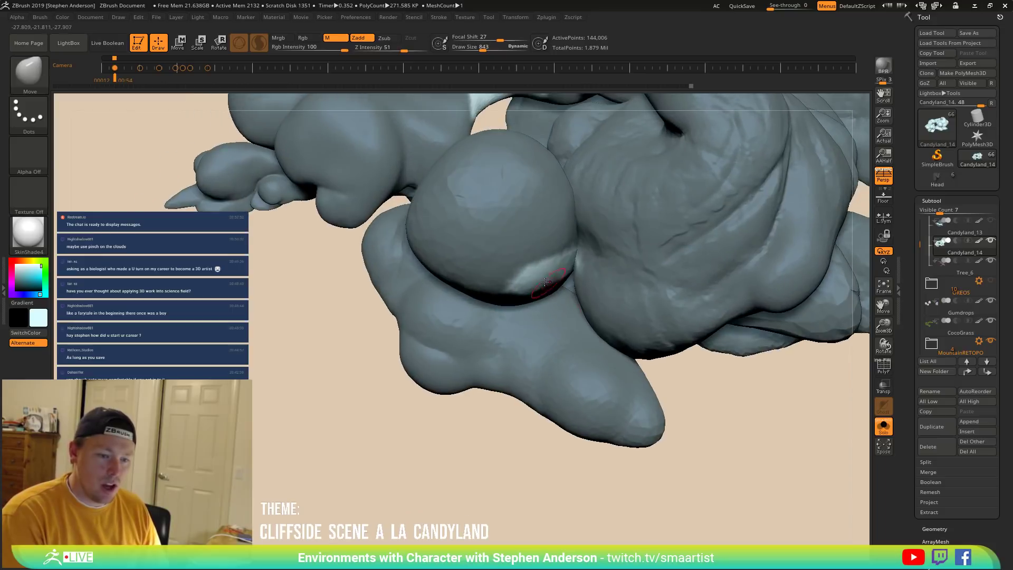
left_click_drag(539, 272, 570, 271)
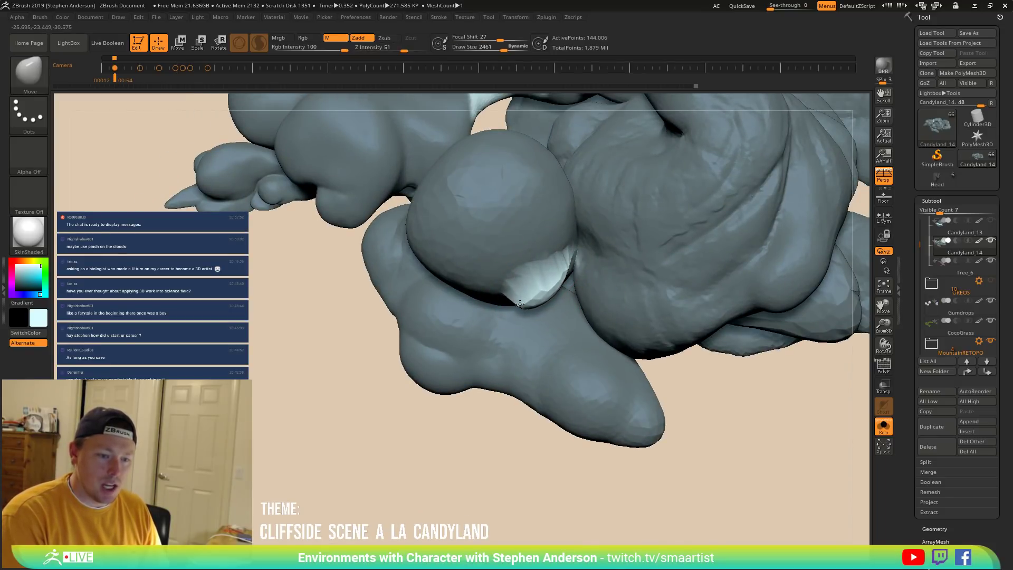
mouse_move(527, 290)
right_mouse_down()
mouse_move(539, 239)
mouse_move(542, 266)
right_mouse_up()
mouse_move(759, 254)
right_mouse_down()
mouse_move(527, 285)
mouse_move(484, 262)
right_mouse_up()
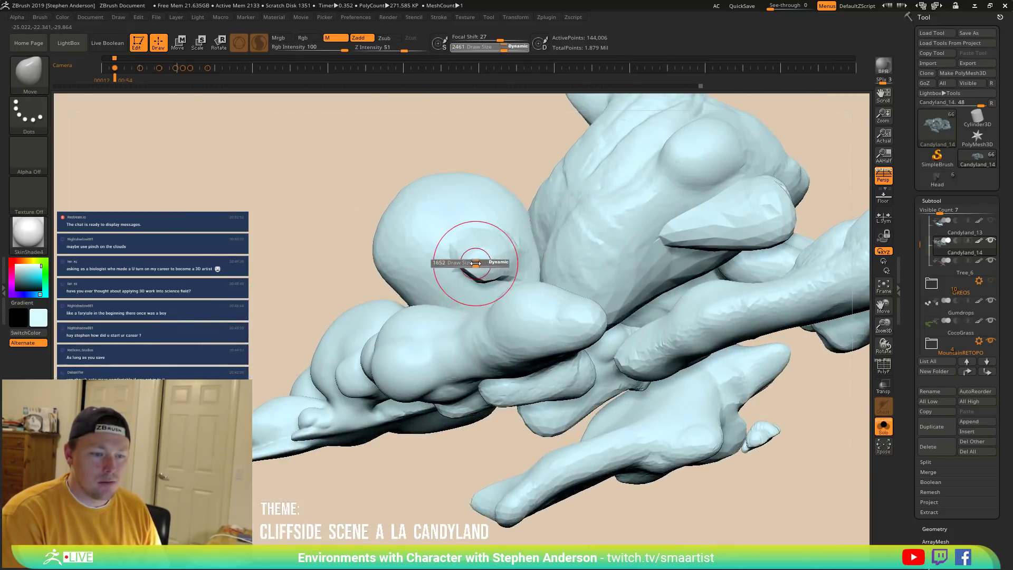
key("shift")
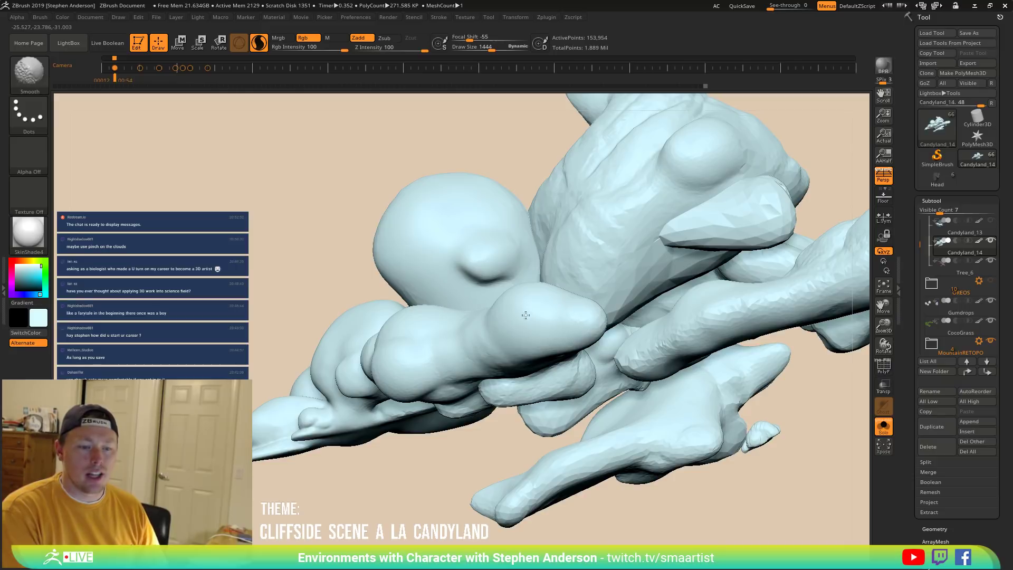
Carve creases across the front branch behind its rounded tip with the DamStandard brush at a draw size of 1444.
key("b")
key("d")
key("s")
left_click_drag(500, 334, 475, 305)
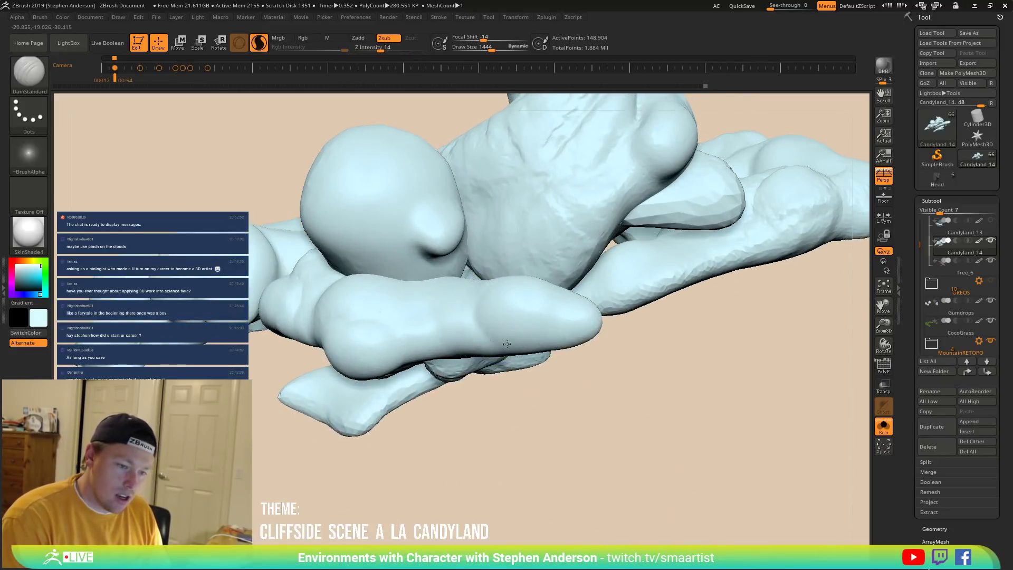
left_click_drag(519, 351, 429, 306)
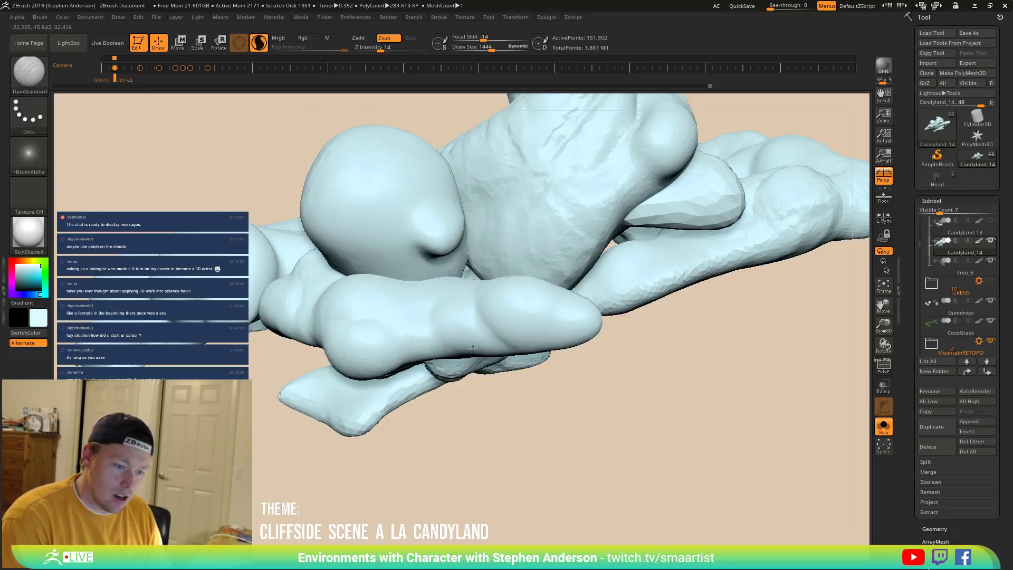
mouse_move(469, 344)
right_mouse_down()
mouse_move(475, 301)
mouse_move(467, 308)
right_mouse_up()
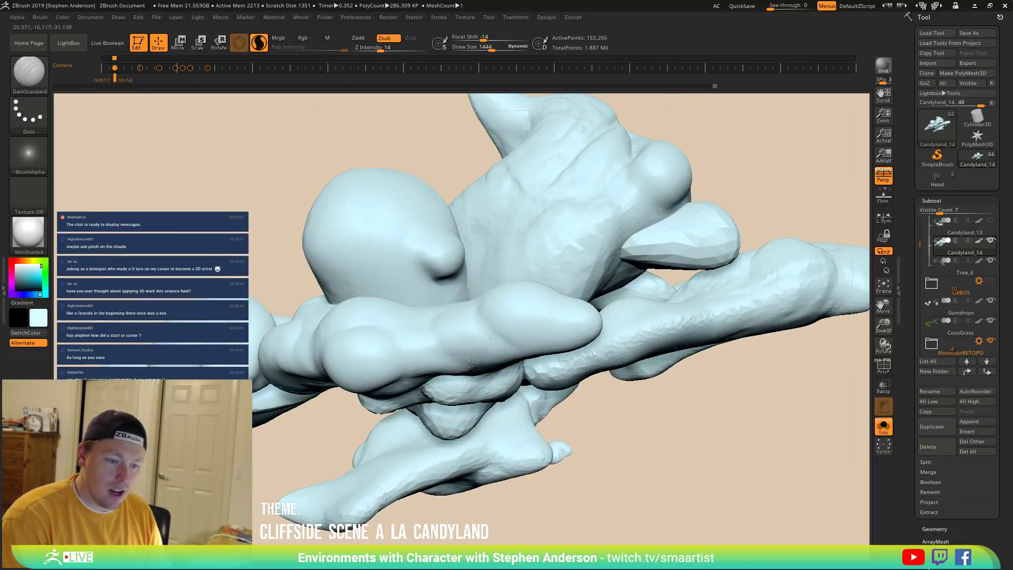
Extend the DamStandard creases along the front branch's lower side to separate its rounded clumps.
right_click_drag(457, 356, 479, 339)
mouse_move(508, 346)
left_mouse_down()
mouse_move(546, 345)
mouse_move(544, 317)
left_mouse_up()
mouse_move(533, 323)
right_mouse_down()
mouse_move(534, 332)
mouse_move(477, 316)
mouse_move(470, 349)
right_mouse_up()
left_click_drag(468, 355, 531, 330)
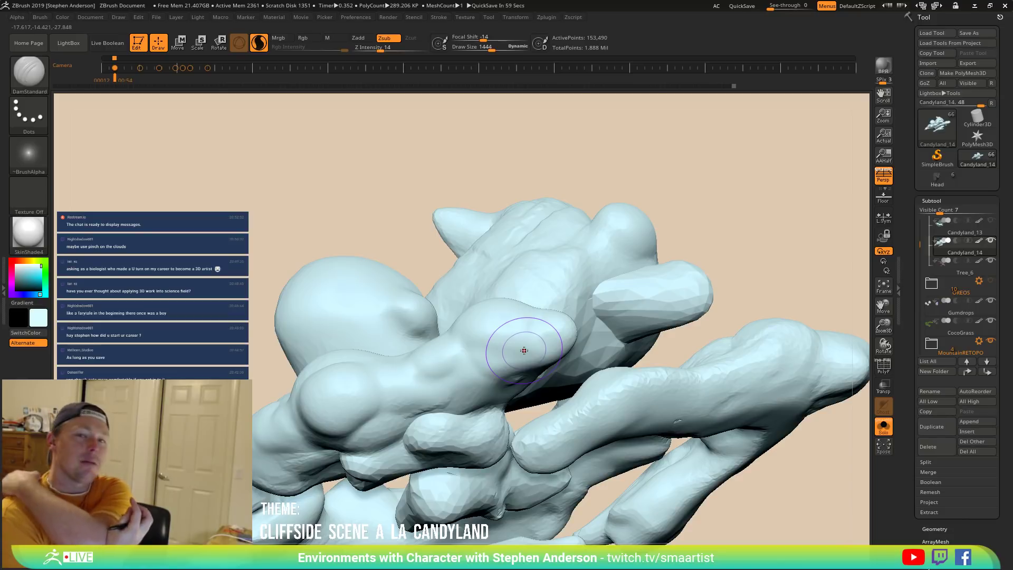
mouse_move(420, 366)
right_mouse_down()
mouse_move(437, 391)
mouse_move(416, 372)
right_mouse_up()
mouse_move(416, 372)
left_mouse_down()
mouse_move(404, 358)
mouse_move(393, 364)
left_mouse_up()
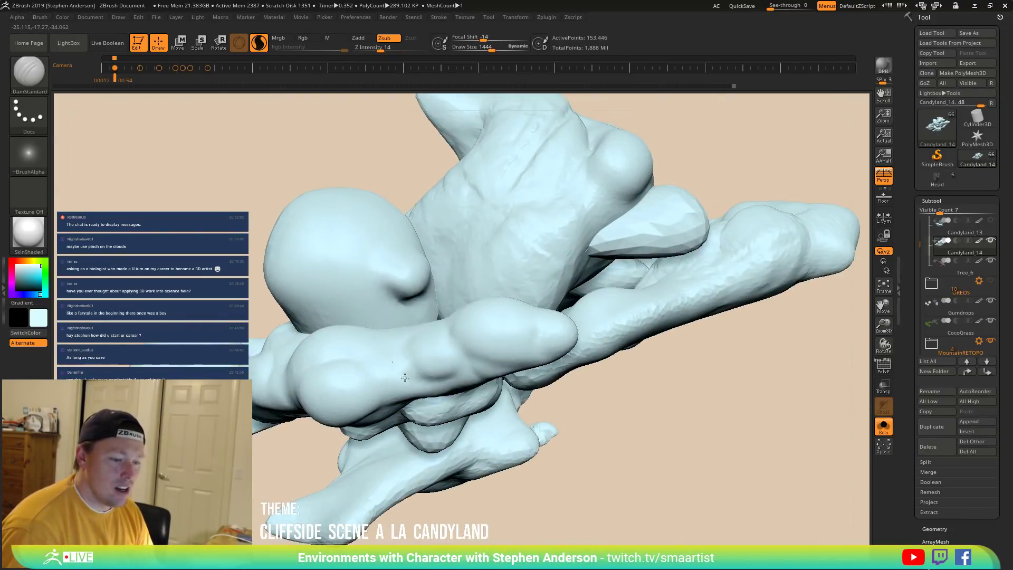
Deepen the curved crease behind the front branch's rounded end clump with the DamStandard brush at a draw size of 948.
mouse_move(490, 386)
right_mouse_down()
mouse_move(452, 393)
mouse_move(418, 362)
right_mouse_up()
key("s")
left_click_drag(408, 352, 283, 362)
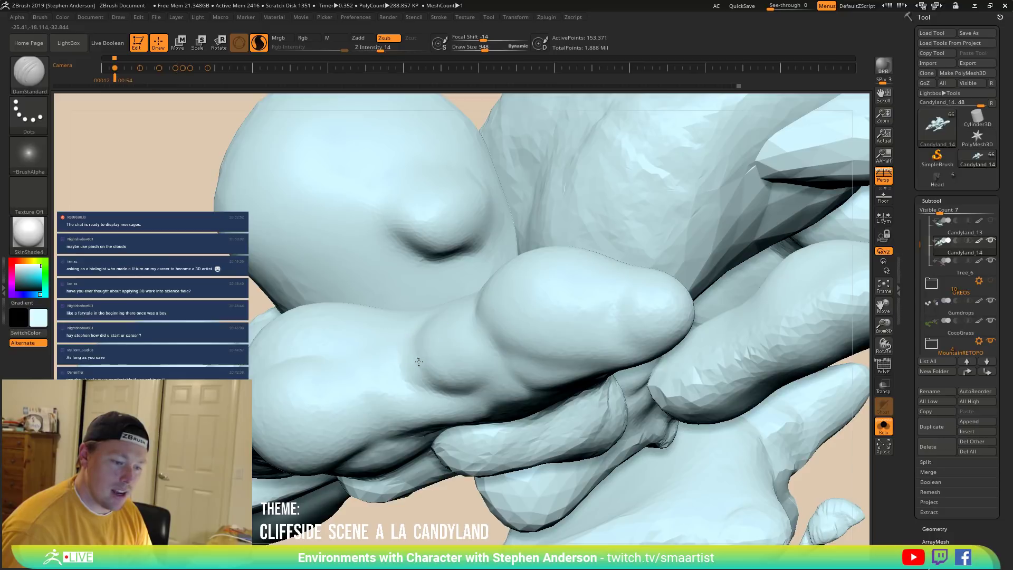
left_click_drag(406, 346, 417, 342)
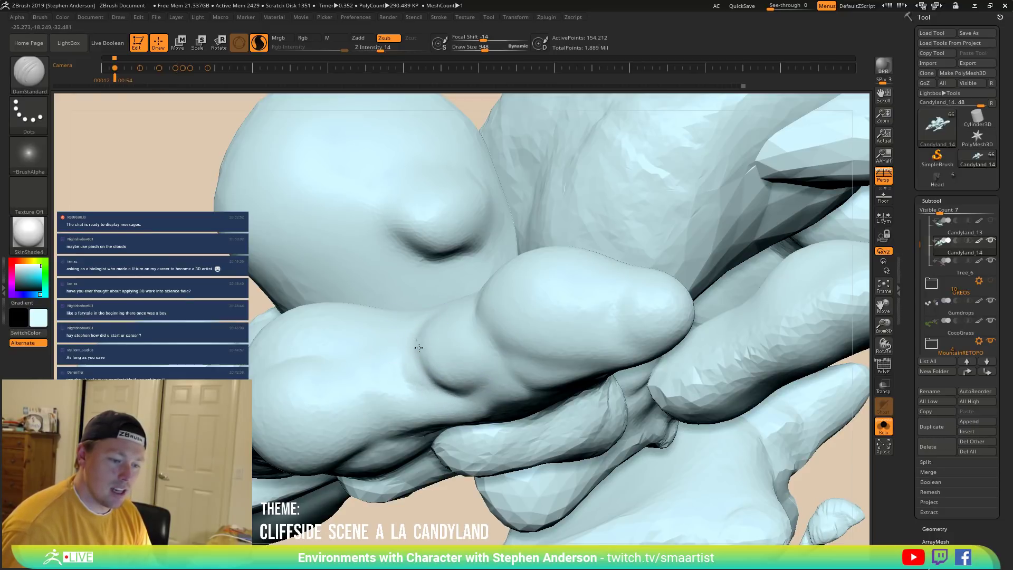
left_click_drag(440, 385, 471, 393)
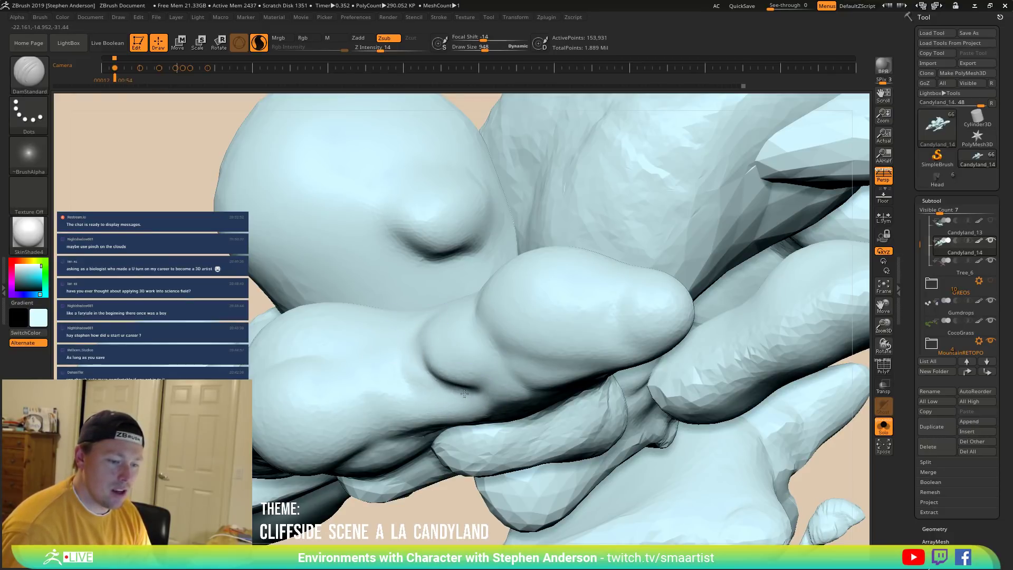
left_click_drag(424, 358, 460, 395)
Extend the DamStandard creases along the underside of the front branch's end clump.
right_click_drag(455, 401, 461, 419)
left_click_drag(464, 423, 486, 425)
mouse_move(501, 423)
right_mouse_down()
mouse_move(516, 420)
mouse_move(486, 415)
right_mouse_up()
mouse_move(447, 401)
left_mouse_down()
mouse_move(496, 409)
mouse_move(464, 416)
mouse_move(492, 425)
mouse_move(572, 393)
left_mouse_up()
Carve creases across the front branch's tip with the DamStandard brush to divide it into smaller rounded lobes.
mouse_move(471, 329)
left_mouse_down()
mouse_move(489, 337)
mouse_move(509, 321)
mouse_move(460, 292)
left_mouse_up()
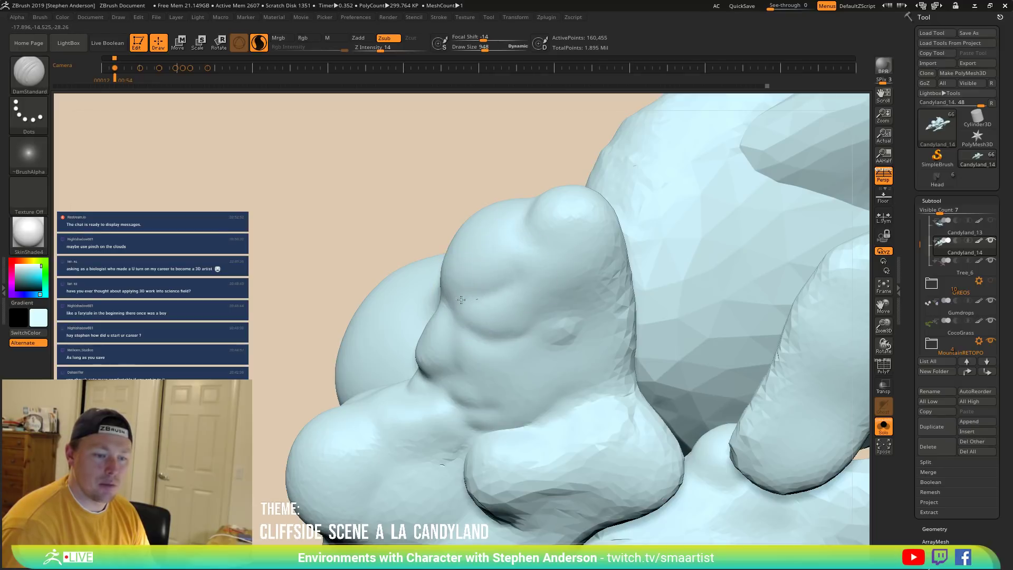
mouse_move(541, 310)
left_mouse_down()
mouse_move(586, 303)
mouse_move(517, 284)
left_mouse_up()
mouse_move(562, 229)
right_mouse_down()
mouse_move(582, 261)
mouse_move(530, 191)
right_mouse_up()
left_click_drag(533, 201, 517, 213)
mouse_move(518, 213)
right_mouse_down()
mouse_move(562, 233)
mouse_move(564, 275)
mouse_move(551, 303)
right_mouse_up()
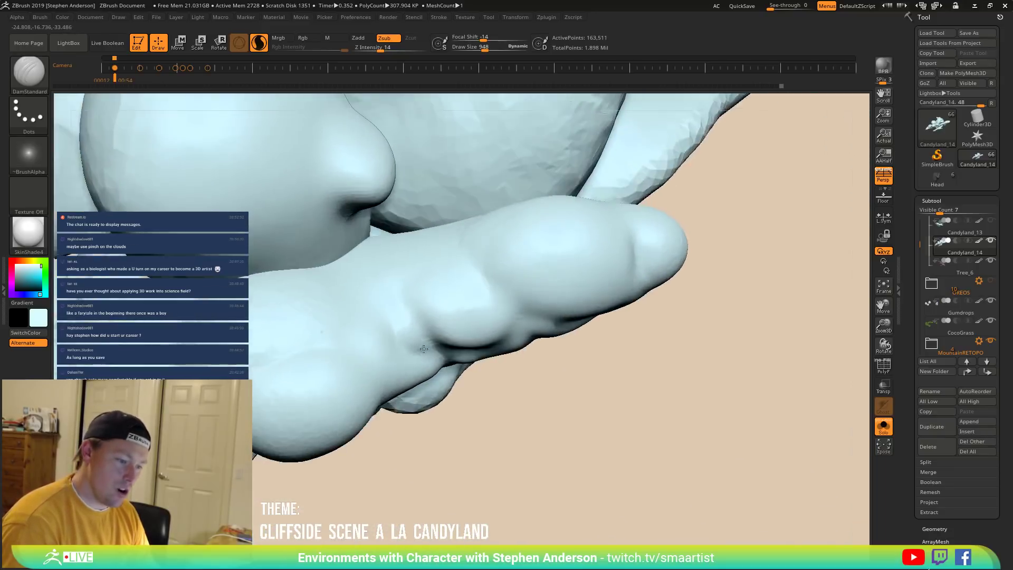
Carve DamStandard creases around the front branch's middle clump to set its rounded bulge apart from the neighbouring forms.
right_click_drag(209, 374, 232, 387)
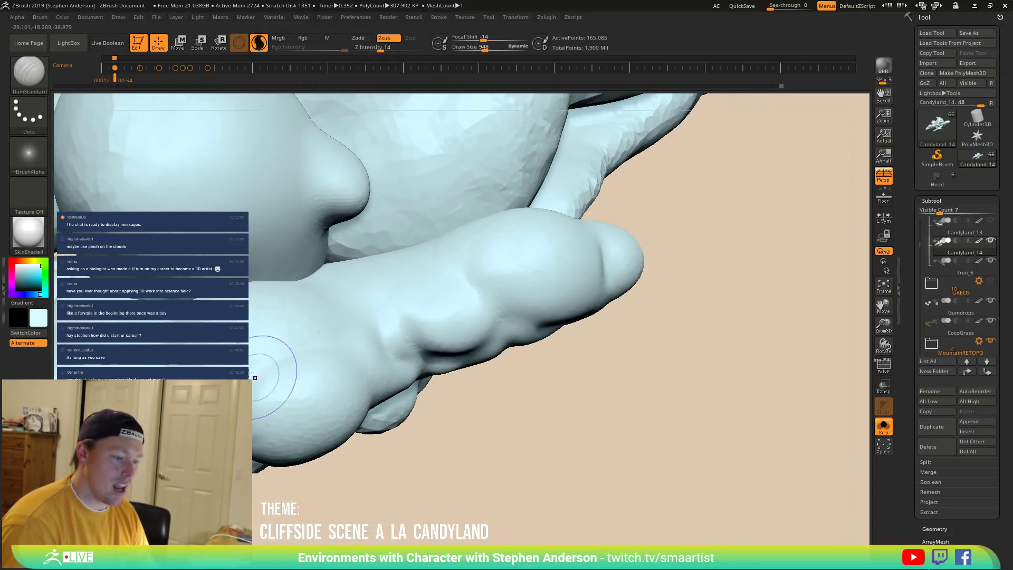
left_click_drag(266, 351, 242, 356)
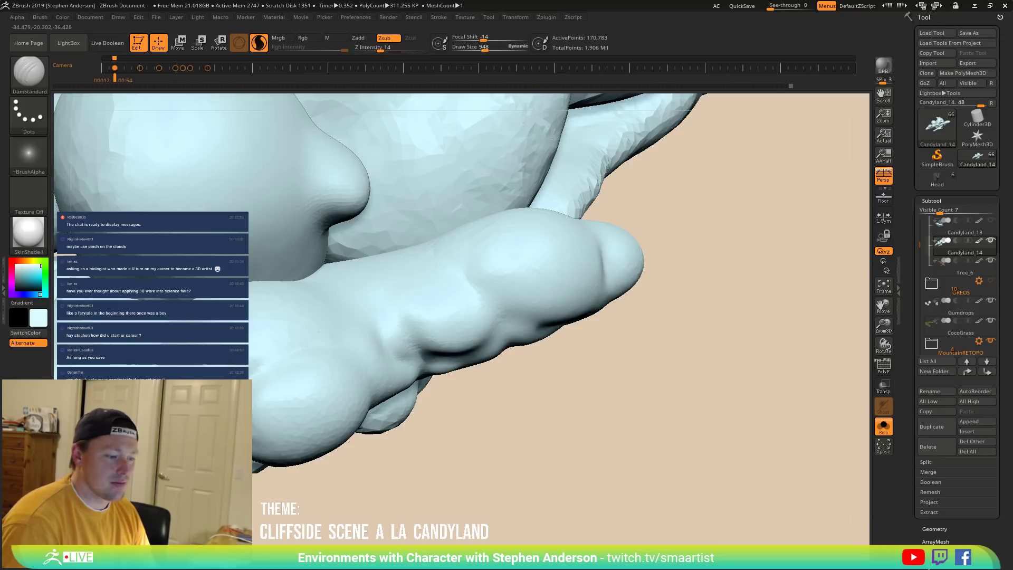
right_click_drag(330, 356, 271, 358)
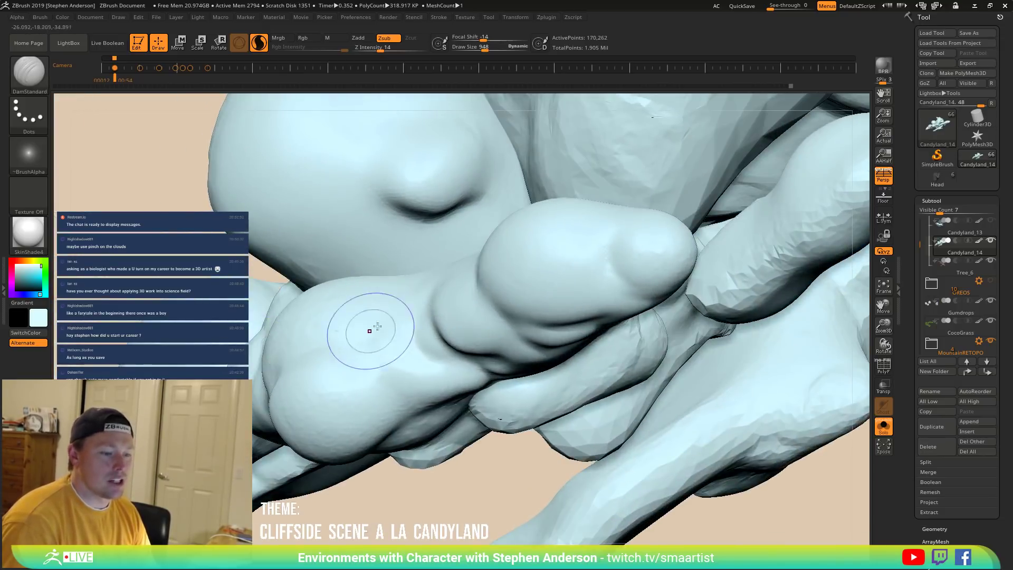
left_click_drag(383, 387, 376, 394)
mouse_move(373, 398)
right_mouse_down("ctrl")
mouse_move(296, 399)
mouse_move(387, 340)
mouse_move(384, 295)
mouse_move(448, 352)
mouse_move(436, 289)
right_mouse_up("ctrl")
Carve curved DamStandard creases into the smaller clump behind the middle bulge to layer it into rounded folds.
left_click_drag(437, 289, 436, 288)
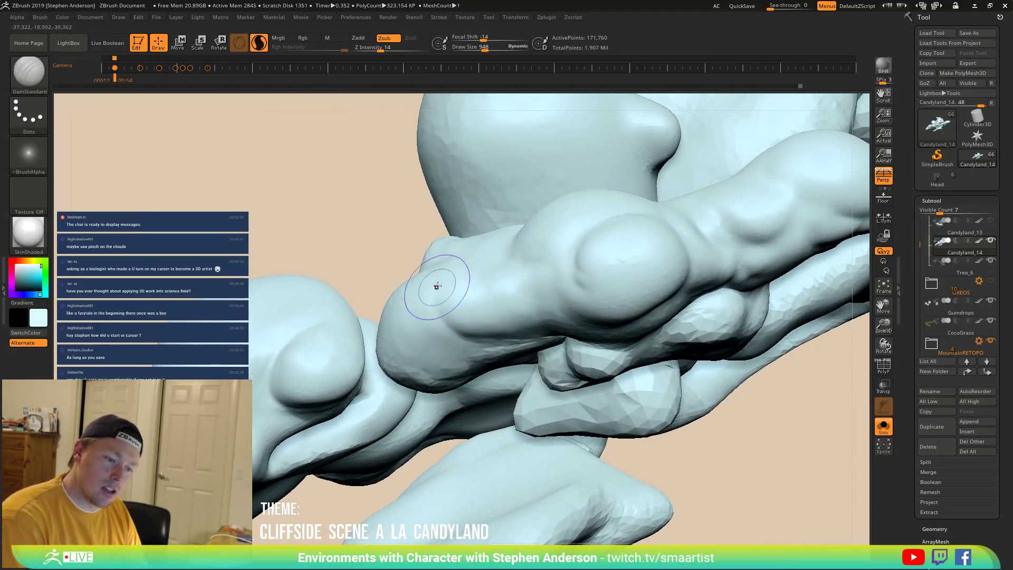
left_click_drag(414, 363, 475, 346)
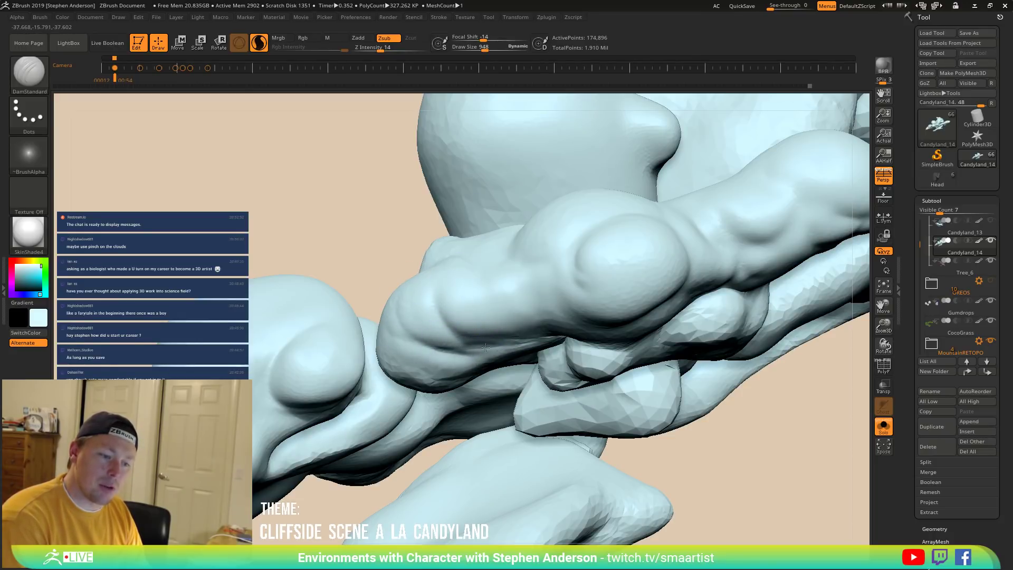
right_click_drag(460, 328, 473, 254)
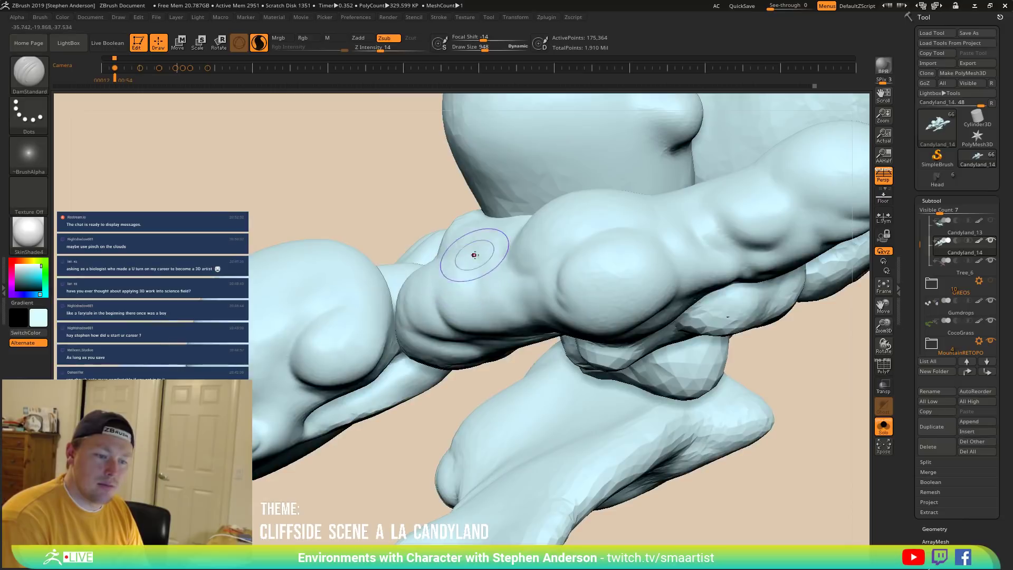
right_click_drag(520, 312, 448, 269)
right_click_drag(493, 332, 477, 274)
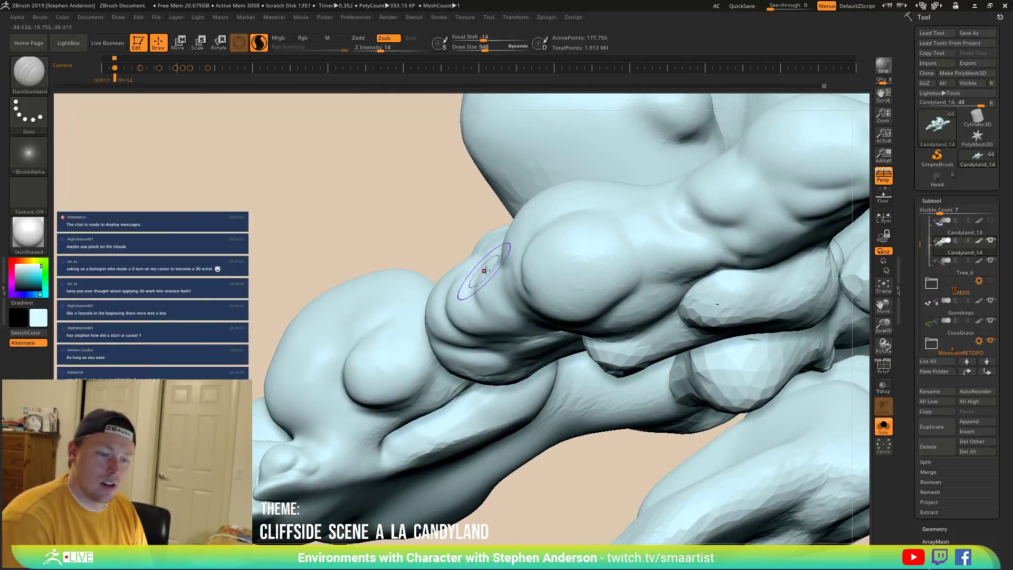
Carve creases between the bulges at the end of the front cloud arm with the DamStandard brush at draw size 948.
mouse_move(489, 327)
right_mouse_down()
mouse_move(427, 300)
mouse_move(465, 310)
right_mouse_up()
mouse_move(406, 278)
right_mouse_down()
mouse_move(398, 274)
mouse_move(361, 305)
right_mouse_up()
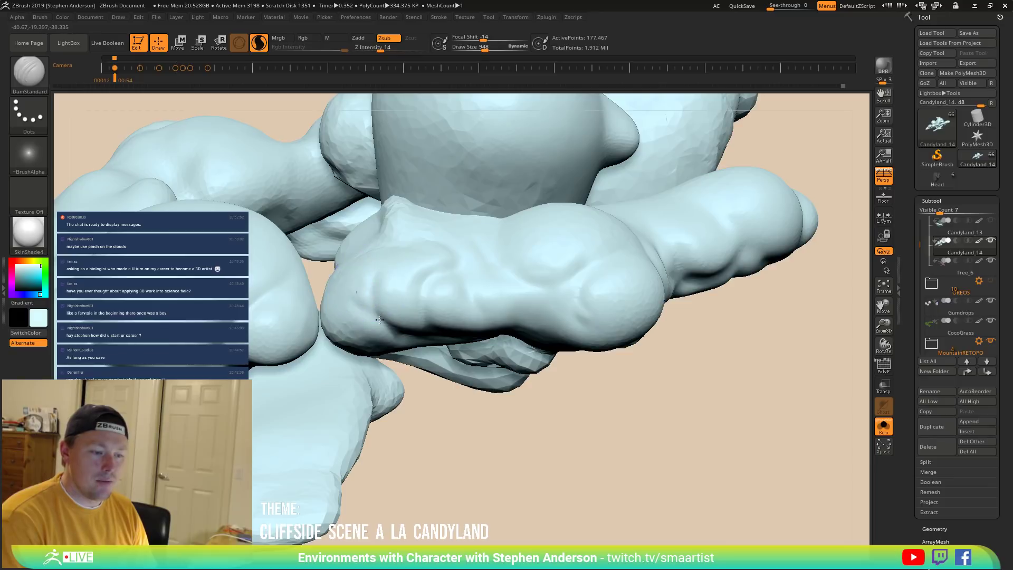
right_click_drag(422, 319, 415, 330)
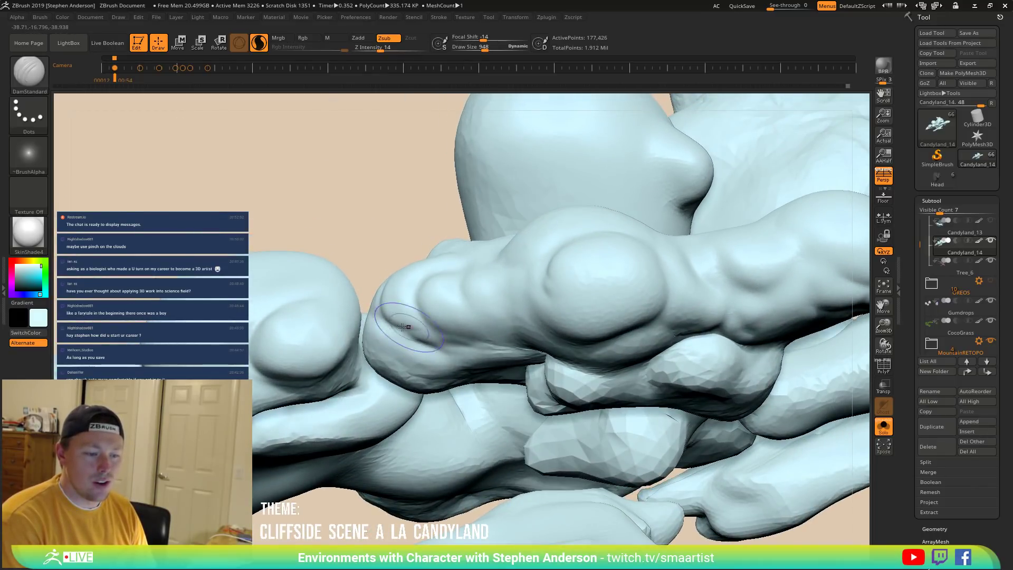
left_click_drag(440, 341, 488, 339)
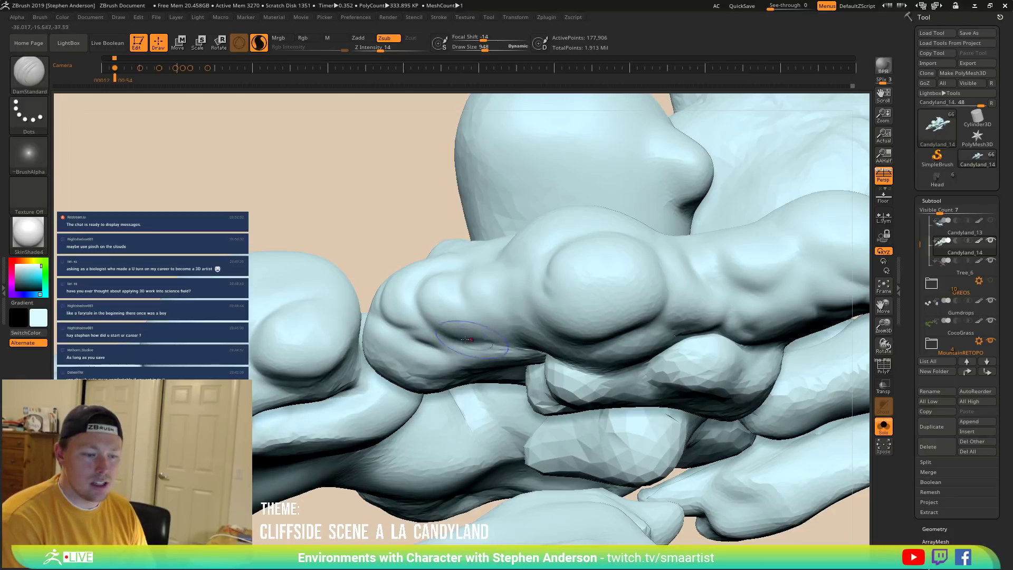
Deepen the folds on the clustered end bulges with the DamStandard brush, reducing the draw size to 616.
right_click_drag(460, 338, 479, 283)
left_click_drag(464, 264, 481, 303)
mouse_move(482, 303)
right_mouse_down()
mouse_move(469, 311)
mouse_move(465, 271)
right_mouse_up()
key("s")
left_click_drag(464, 271, 466, 267)
right_click_drag(495, 309, 523, 293)
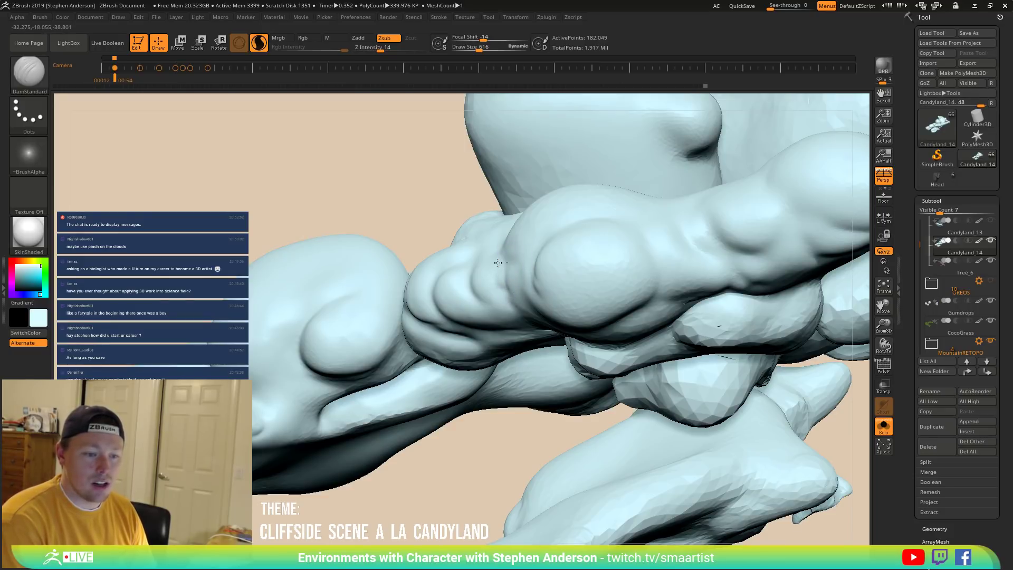
Reshape the large rounded front lobe and its tip with the Move brush, using draw sizes 1444 and 1365.
mouse_move(501, 280)
right_mouse_down()
mouse_move(514, 268)
mouse_move(522, 288)
mouse_move(526, 273)
mouse_move(578, 285)
right_mouse_up()
key("b")
key("m")
key("v")
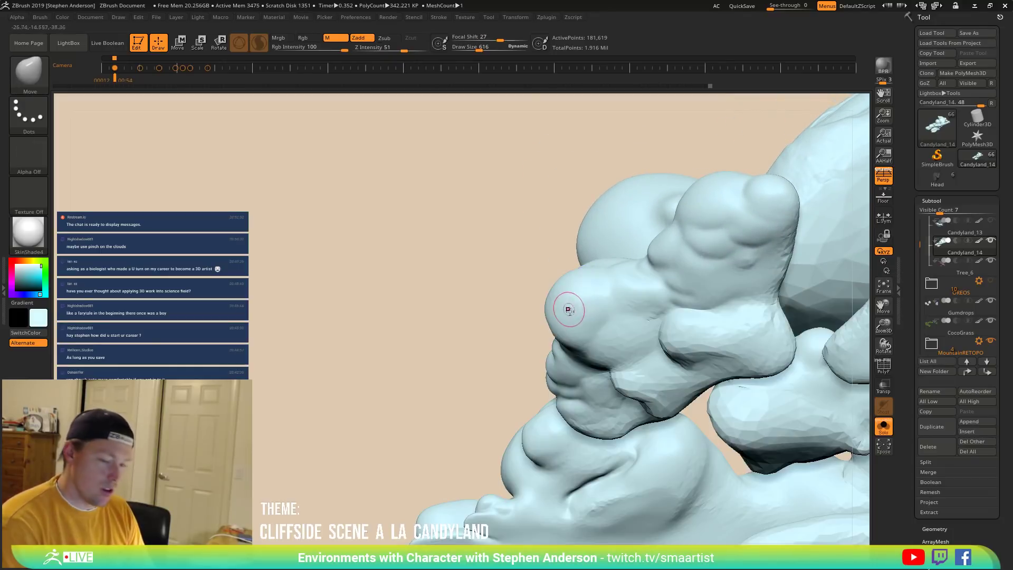
key("s")
left_click_drag(589, 340, 617, 339)
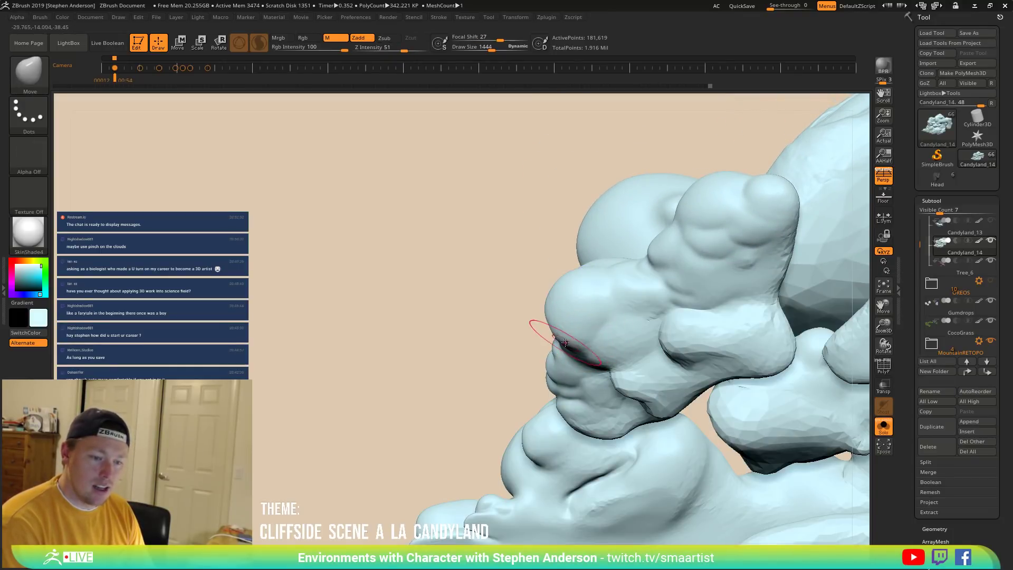
mouse_move(548, 323)
right_mouse_down()
mouse_move(573, 333)
mouse_move(527, 312)
mouse_move(539, 299)
mouse_move(527, 310)
right_mouse_up()
key("s")
left_click_drag(527, 310, 530, 312)
mouse_move(530, 311)
right_mouse_down()
mouse_move(550, 312)
mouse_move(536, 335)
mouse_move(489, 317)
mouse_move(473, 304)
mouse_move(496, 297)
mouse_move(502, 281)
mouse_move(464, 271)
mouse_move(521, 290)
mouse_move(486, 329)
right_mouse_up()
key("s")
left_click_drag(486, 329, 481, 328)
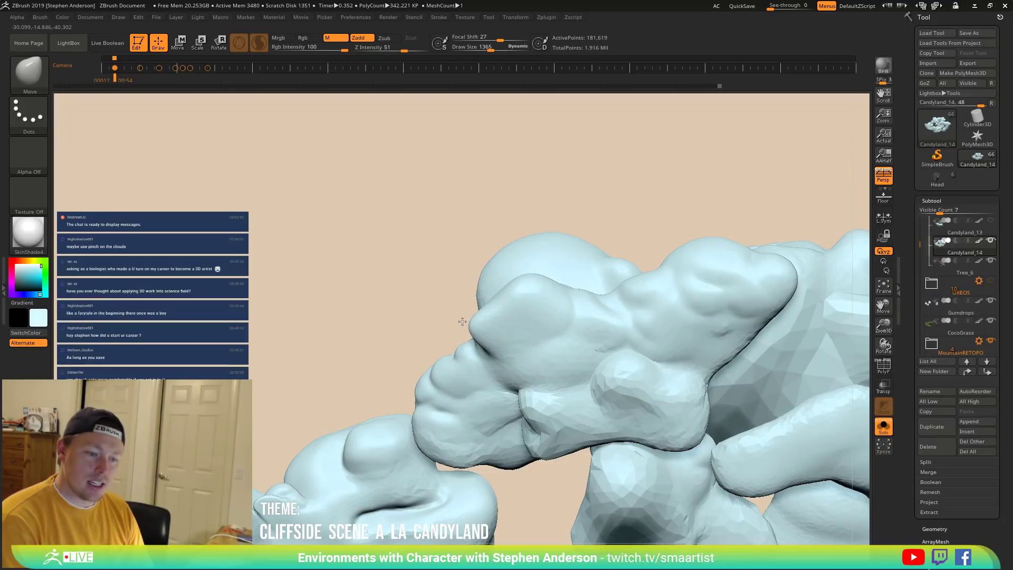
Carve creases around the protruding front lobe with the DamStandard brush at draw size 725 and smooth the result.
key("b")
key("d")
key("s")
right_click_drag(491, 316, 481, 302)
key("s")
left_click_drag(484, 298, 477, 284)
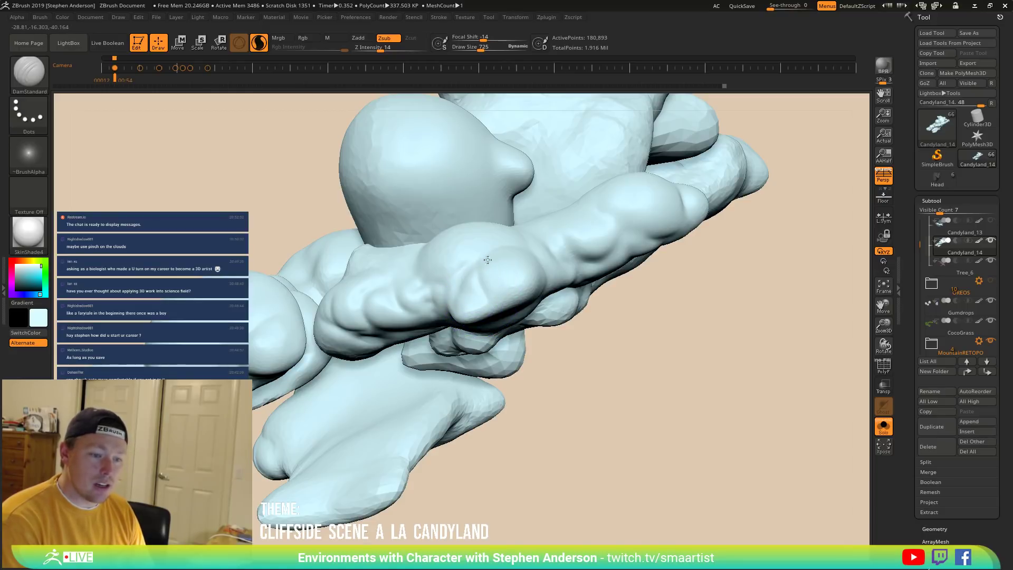
mouse_move(486, 254)
left_mouse_down()
mouse_move(465, 281)
mouse_move(467, 298)
left_mouse_up()
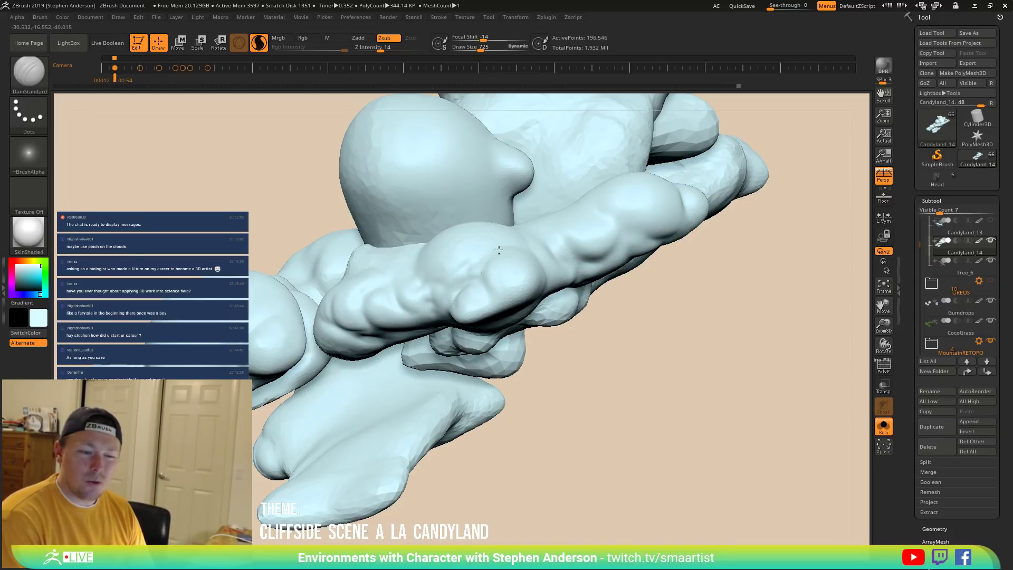
right_click_drag(552, 251, 506, 334)
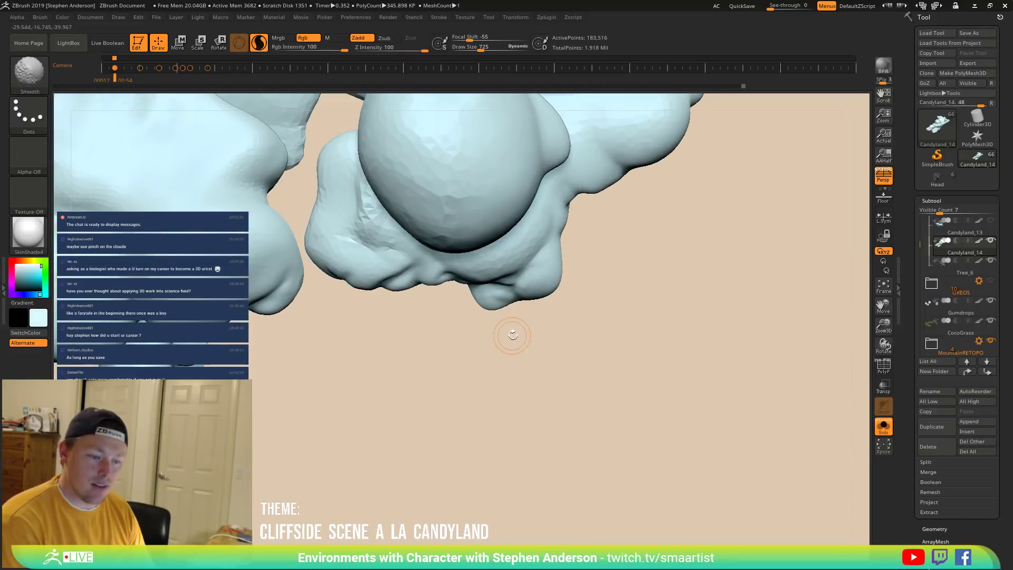
key("shift")
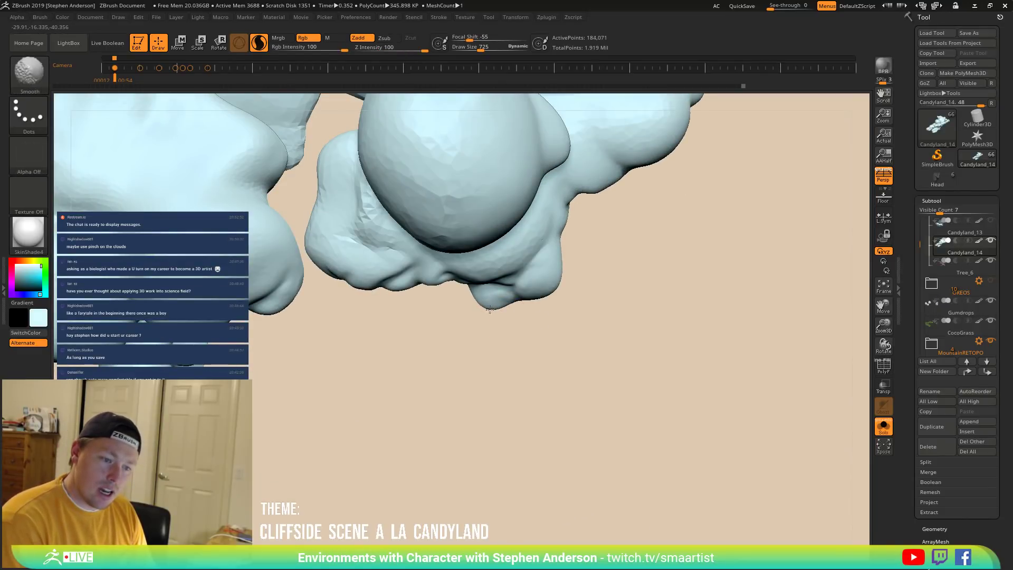
Pull the small lobe on the cloud's front edge outward with the Move brush at draw size 1444.
key("b")
key("m")
key("v")
key("s")
mouse_move(486, 305)
left_mouse_down()
mouse_move(508, 306)
mouse_move(478, 312)
left_mouse_up()
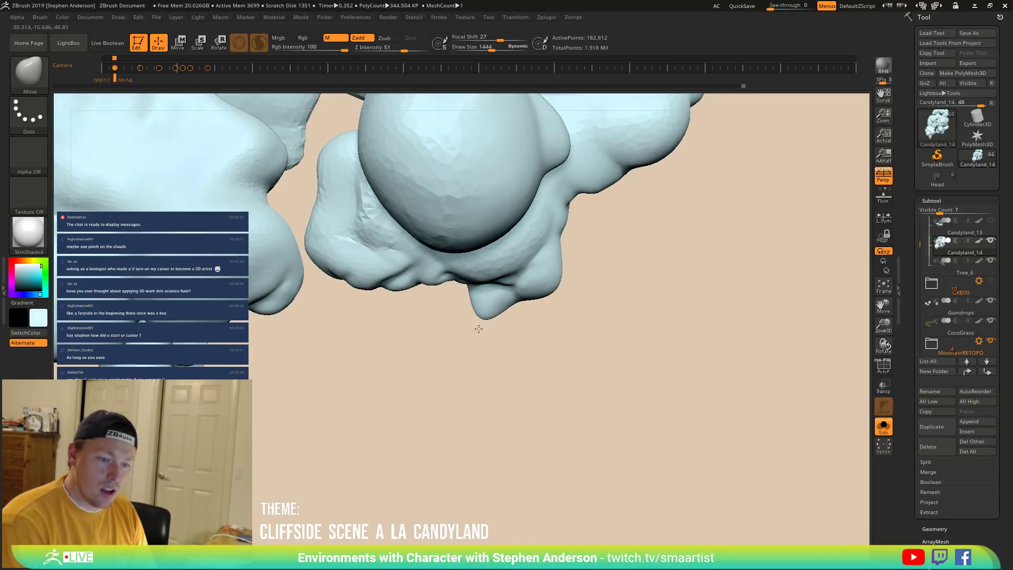
mouse_move(481, 310)
right_mouse_down()
mouse_move(467, 248)
mouse_move(481, 309)
right_mouse_up()
key("shift")
mouse_move(498, 309)
left_mouse_down()
mouse_move(508, 315)
mouse_move(474, 309)
mouse_move(482, 318)
left_mouse_up()
mouse_move(482, 318)
right_mouse_down()
mouse_move(478, 288)
mouse_move(496, 312)
mouse_move(481, 310)
mouse_move(499, 302)
mouse_move(530, 322)
right_mouse_up()
mouse_move(487, 319)
left_mouse_down()
mouse_move(480, 327)
mouse_move(497, 312)
left_mouse_up()
right_click_drag(527, 305, 594, 288)
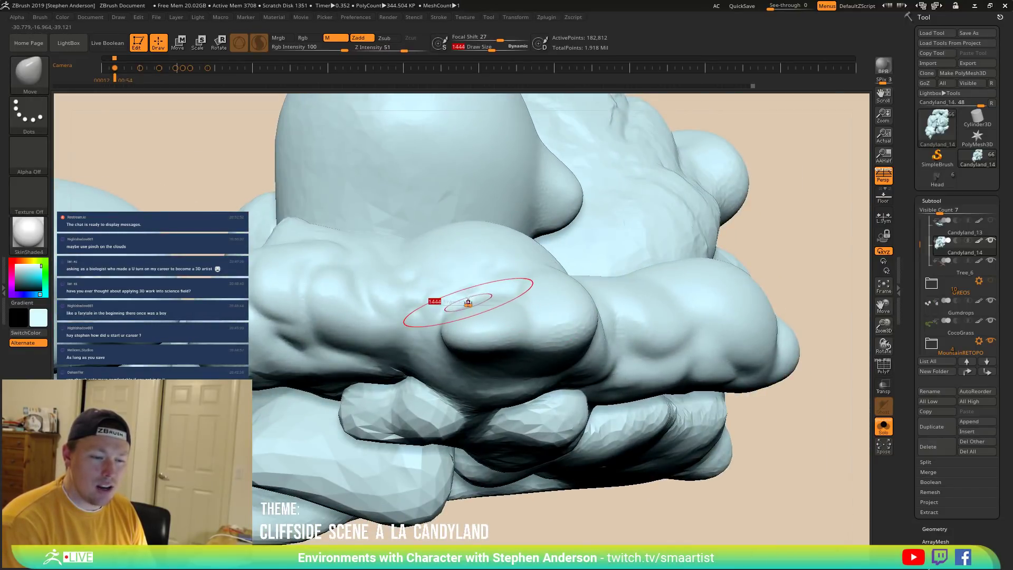
Refine the shape of the protruding front lobe with the Move brush at draw size 1219.
key("s")
left_click_drag(463, 291, 407, 301)
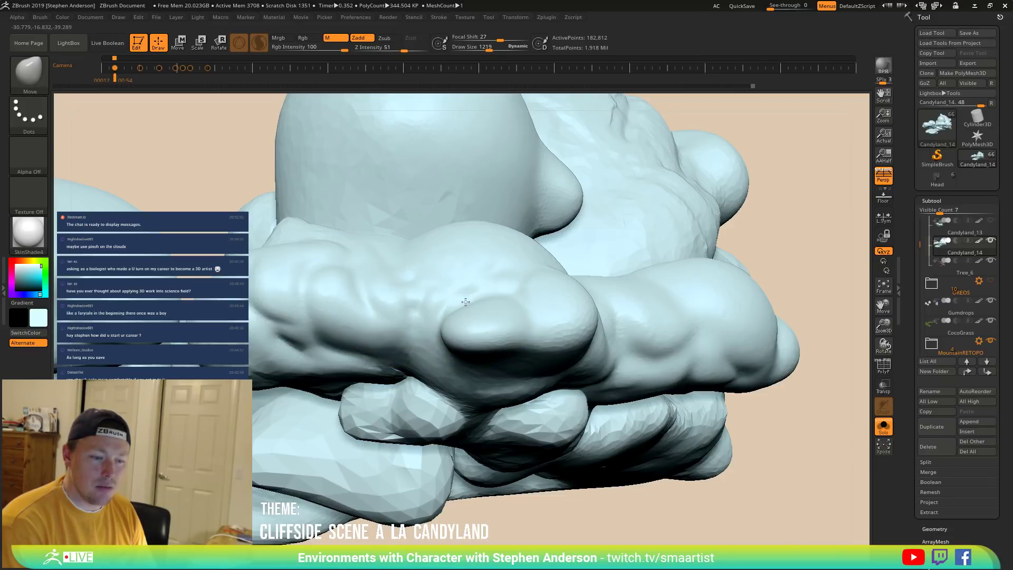
mouse_move(472, 301)
right_mouse_down()
mouse_move(446, 316)
mouse_move(513, 312)
right_mouse_up()
left_click_drag(517, 338, 524, 328)
mouse_move(523, 327)
right_mouse_down()
mouse_move(539, 332)
mouse_move(510, 321)
right_mouse_up()
Carve grooves separating the front lobe into two bumps with DamStandard at draw size 938, and adjust their outline with the Move brush.
key("b")
key("d")
key("s")
key("s")
left_click_drag(510, 322, 506, 323)
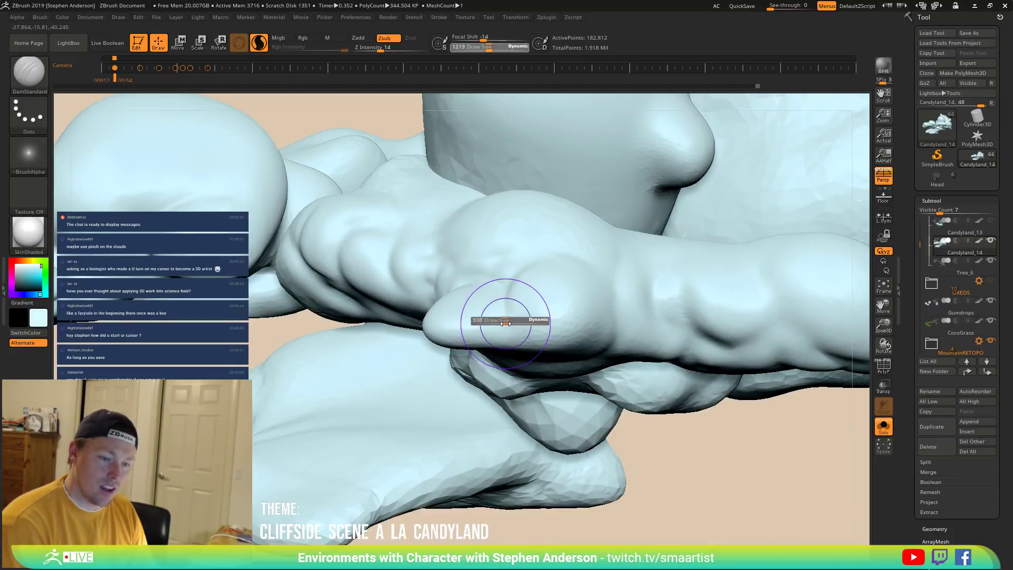
mouse_move(524, 352)
right_mouse_down()
mouse_move(552, 319)
mouse_move(572, 349)
mouse_move(605, 353)
right_mouse_up()
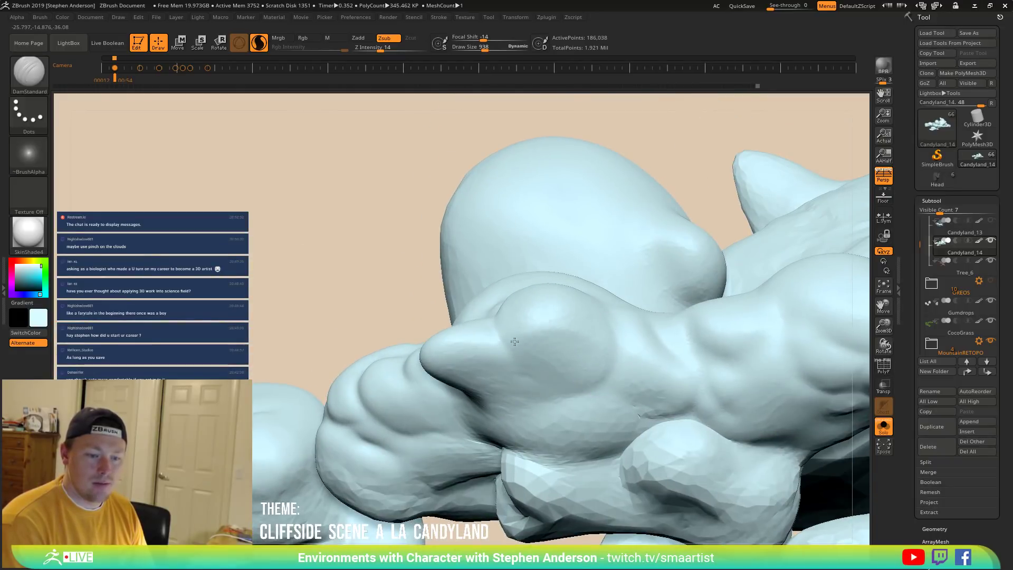
mouse_move(493, 347)
right_mouse_down()
mouse_move(472, 371)
mouse_move(603, 357)
mouse_move(444, 344)
mouse_move(478, 361)
right_mouse_up()
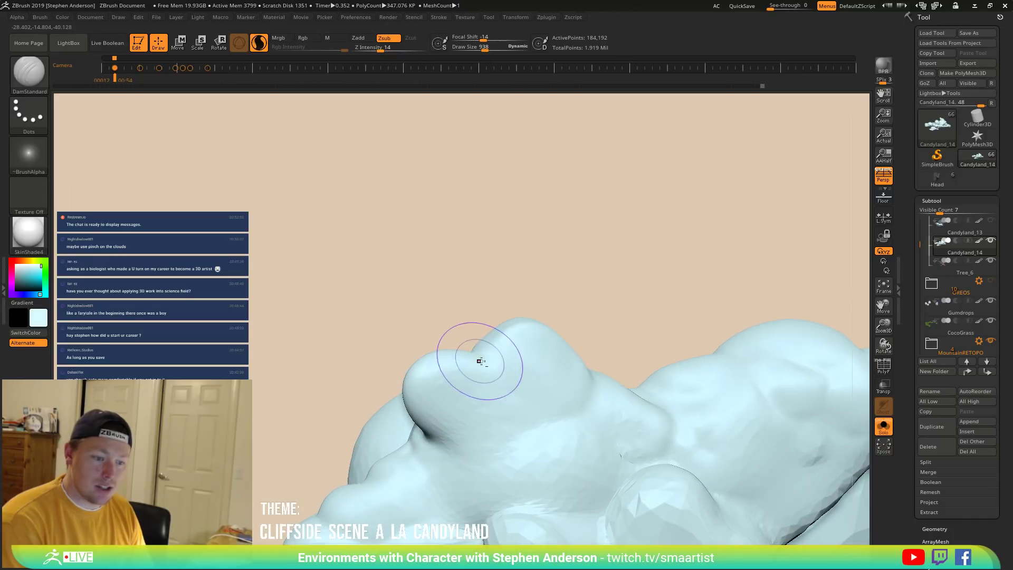
mouse_move(418, 416)
right_mouse_down()
mouse_move(452, 401)
mouse_move(457, 371)
mouse_move(407, 366)
right_mouse_up()
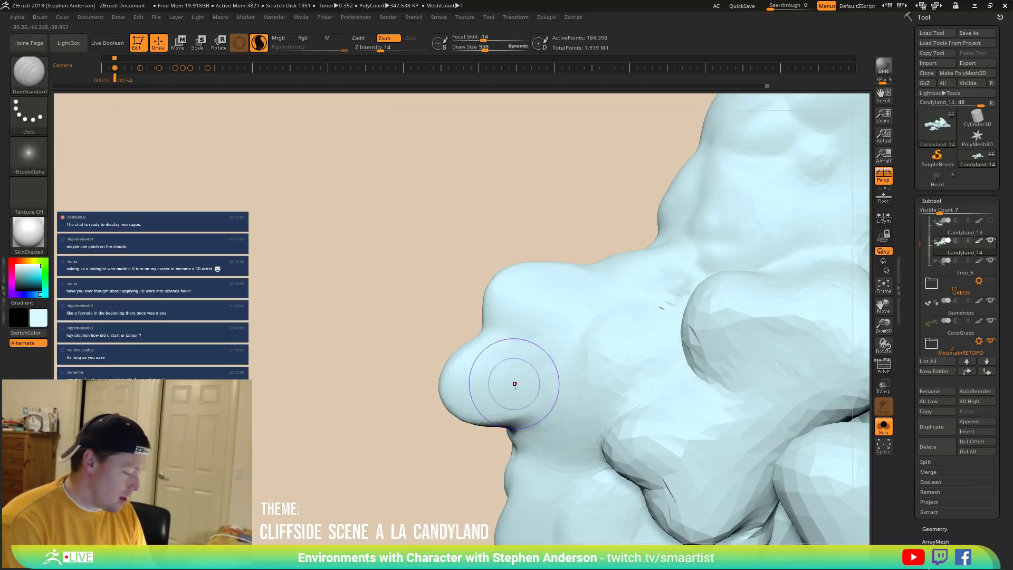
key("shift")
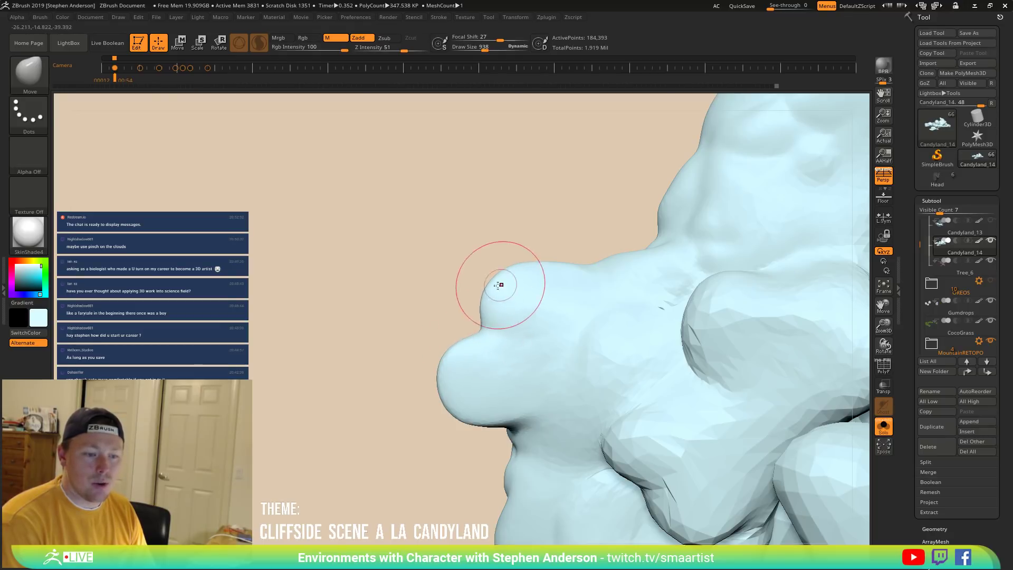
mouse_move(565, 283)
right_mouse_down()
mouse_move(555, 343)
mouse_move(557, 283)
mouse_move(571, 295)
right_mouse_up()
Carve a finer crease around the bump above the front lobe with the DamStandard brush at draw size 642.
key("b")
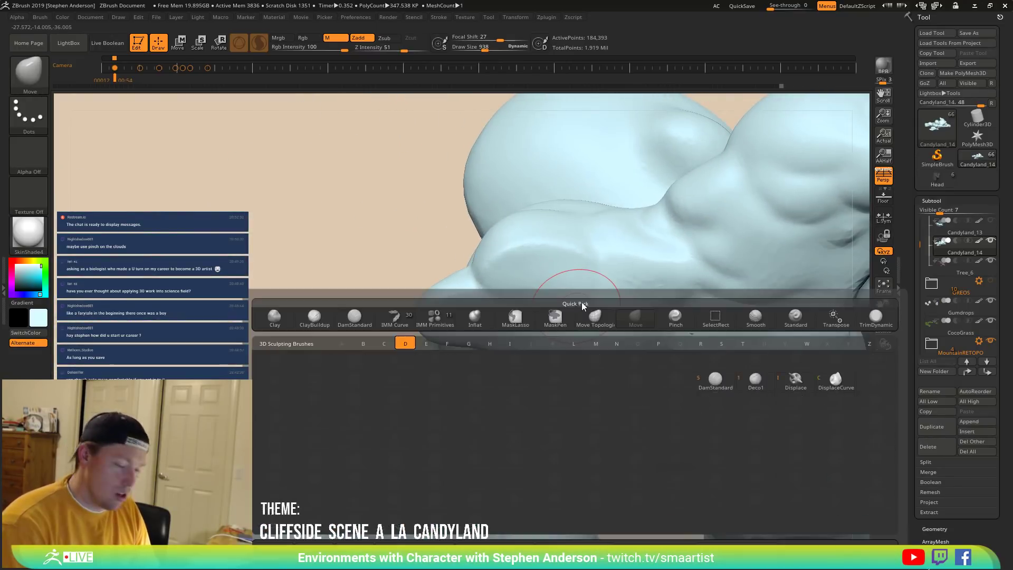
key("d")
key("s")
key("s")
left_click_drag(581, 269, 525, 272)
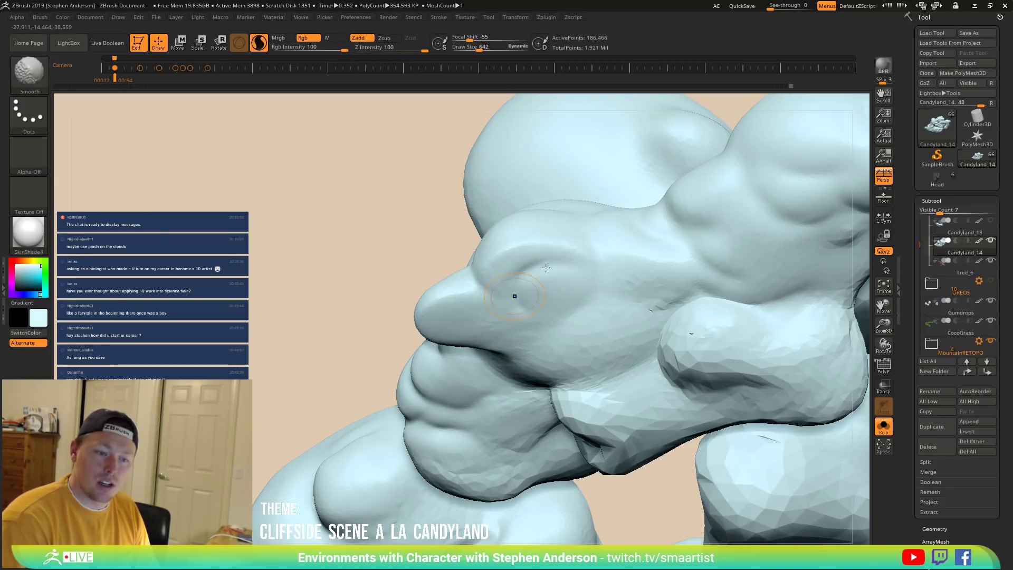
Puff up the bump behind the front lobe with the Inflat brush, raising the draw size to 1106.
key("b")
key("i")
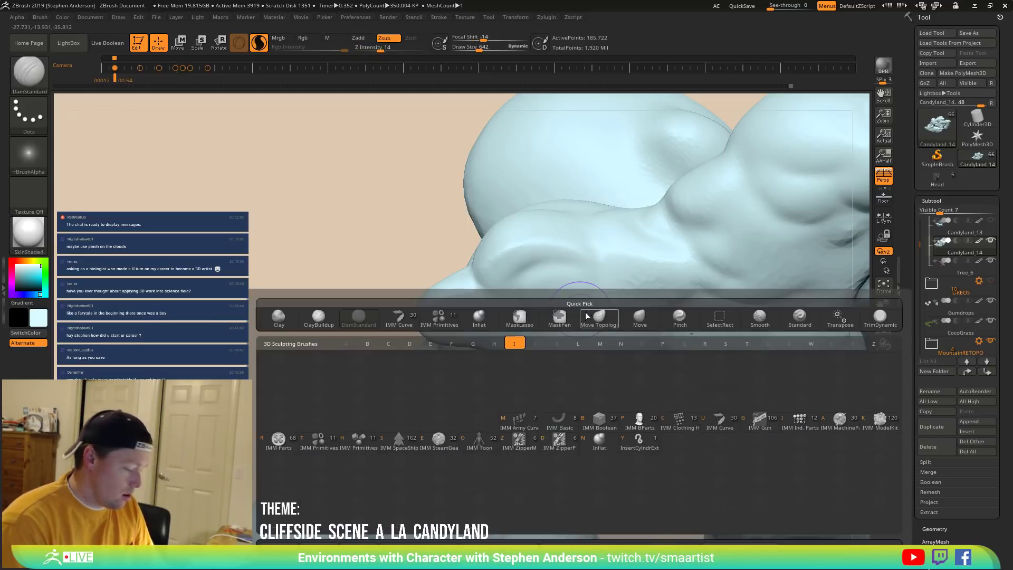
key("n")
key("s")
mouse_move(559, 295)
left_mouse_down()
mouse_move(594, 296)
mouse_move(588, 315)
left_mouse_up()
right_click_drag(579, 313, 605, 323)
key("s")
mouse_move(606, 323)
left_mouse_down()
mouse_move(541, 357)
mouse_move(610, 316)
left_mouse_up()
key("s")
mouse_move(610, 317)
right_mouse_down()
mouse_move(606, 353)
mouse_move(591, 296)
mouse_move(561, 303)
mouse_move(587, 344)
right_mouse_up()
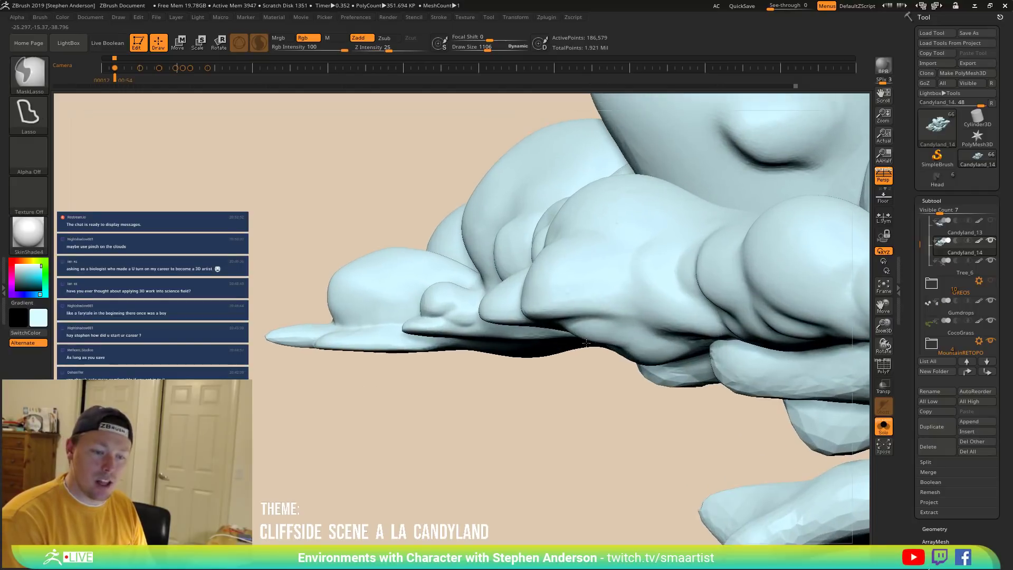
Adjust the underside and tip of the front lobe with the Move brush at draw size 1106.
key("b")
key("m")
key("v")
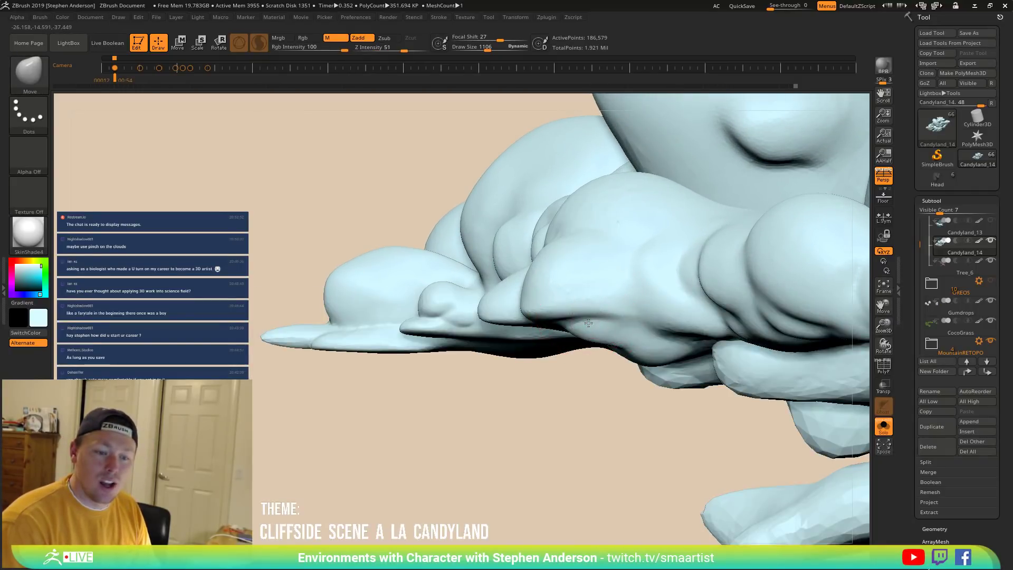
mouse_move(605, 330)
right_mouse_down()
mouse_move(538, 322)
mouse_move(602, 329)
right_mouse_up()
key("shift")
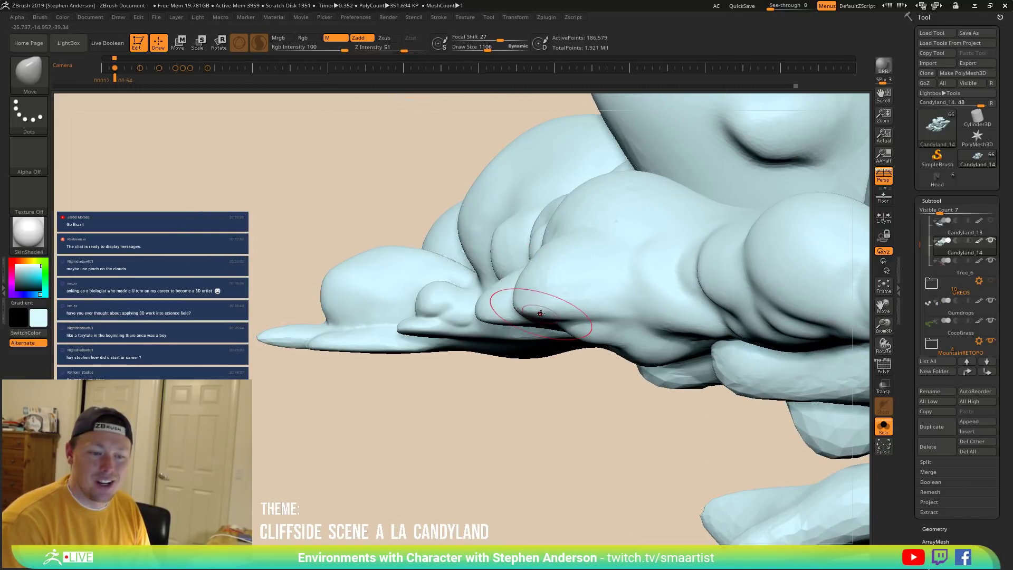
mouse_move(613, 306)
right_mouse_down()
mouse_move(612, 298)
mouse_move(610, 307)
right_mouse_up()
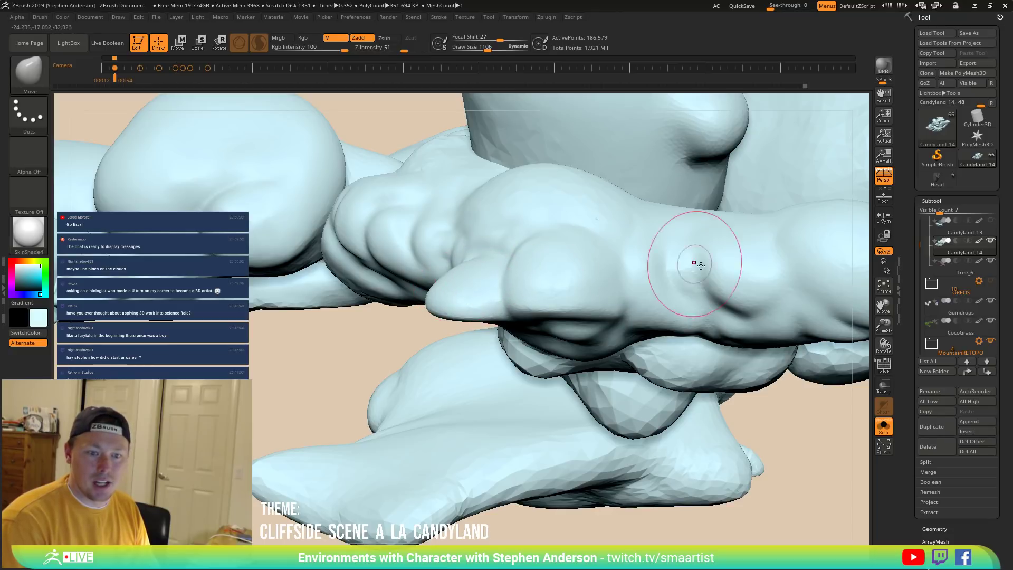
Shift the lower edge of the clustered end bulges with the Move brush at draw size 1652.
mouse_move(670, 291)
right_mouse_down("ctrl")
mouse_move(577, 272)
mouse_move(476, 294)
right_mouse_up("ctrl")
key("s")
left_click_drag(476, 294, 464, 313)
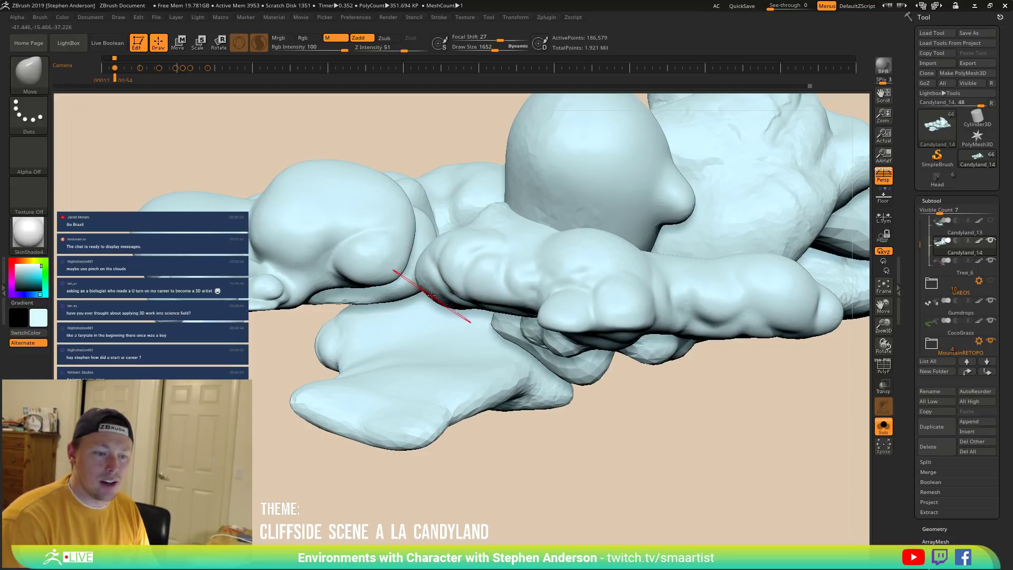
mouse_move(446, 294)
right_mouse_down()
mouse_move(454, 296)
mouse_move(439, 299)
right_mouse_up()
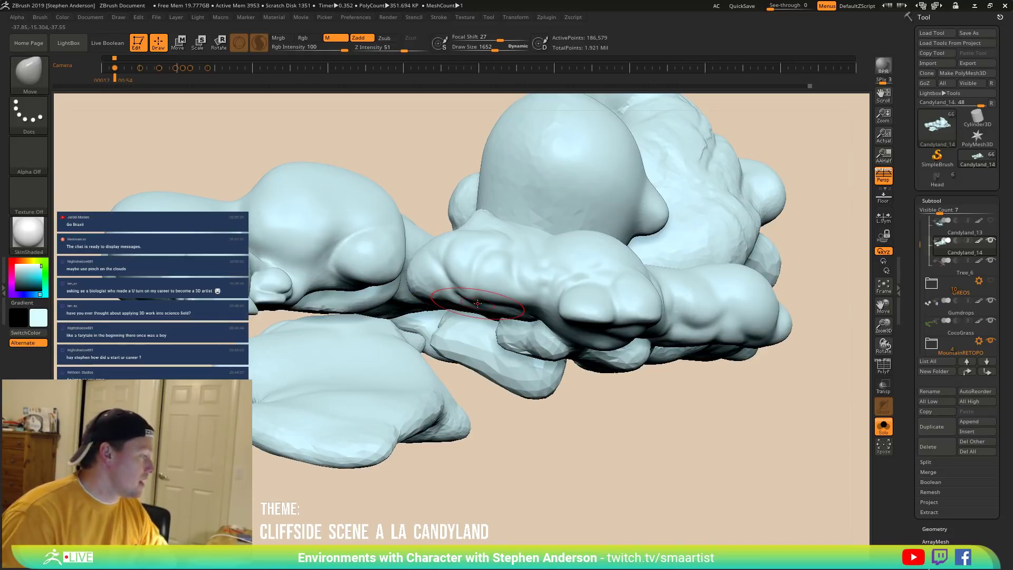
Save the tool as Candyland_17 in the _CandyLand folder, overwriting the existing file.
key("ctrl+s")
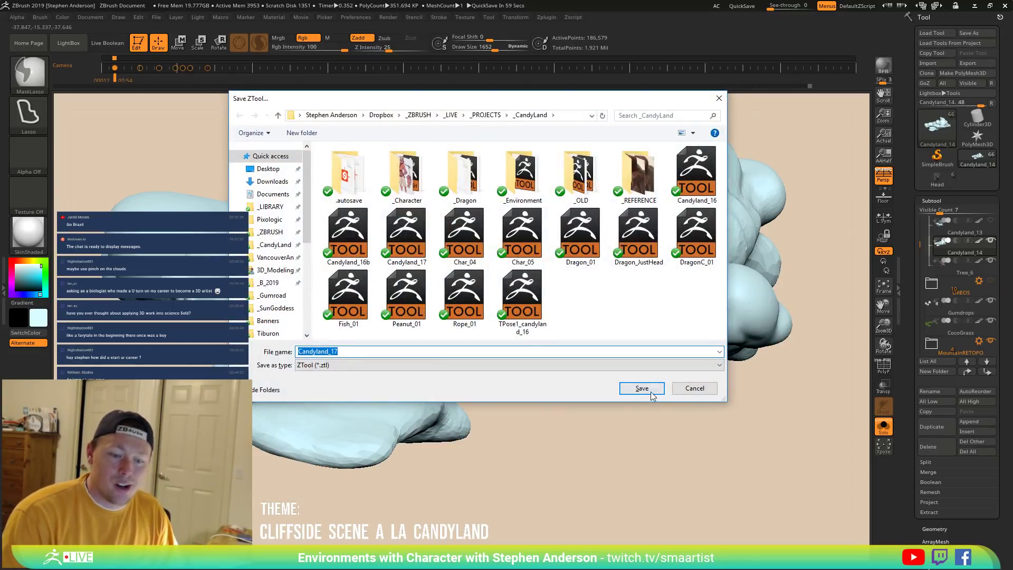
left_click(653, 393)
left_click(544, 282)
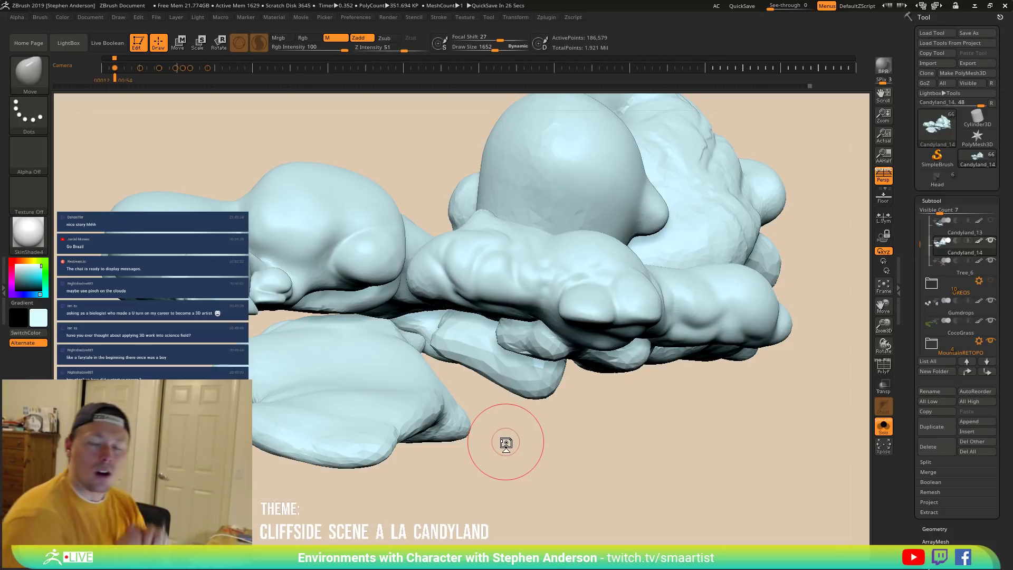
Enlarge the brush to draw size 2620 and lasso-mask the large rounded cloud beside the far lobe.
key("s")
left_click_drag(174, 197, 190, 196)
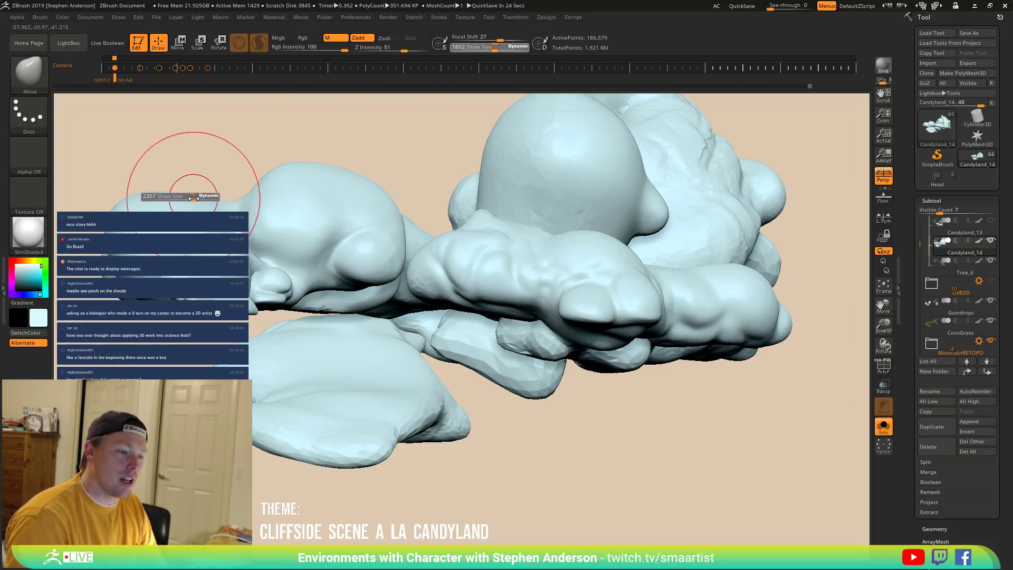
key("ctrl")
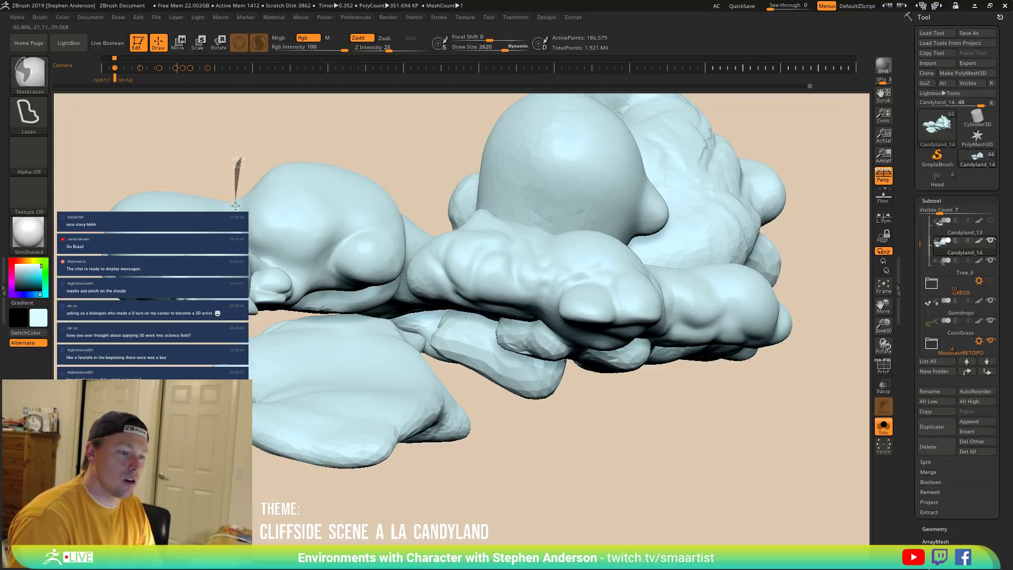
mouse_move(239, 157)
left_mouse_down("ctrl")
mouse_move(290, 163)
mouse_move(254, 105)
mouse_move(240, 208)
left_mouse_up("ctrl")
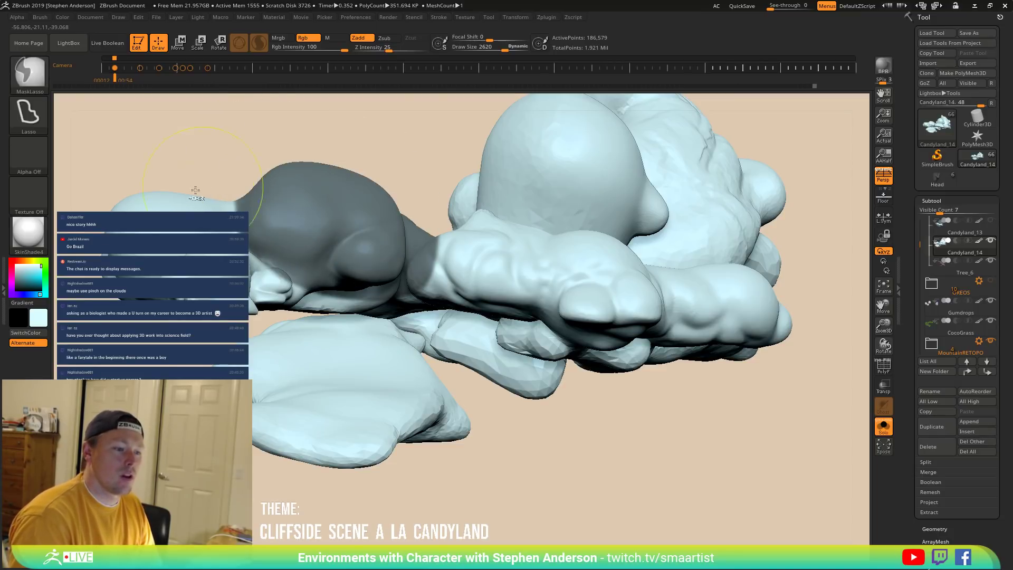
Raise the top of the unmasked far cloud lobe with the Move brush at draw size 3070.
key("s")
left_click_drag(177, 195, 181, 199)
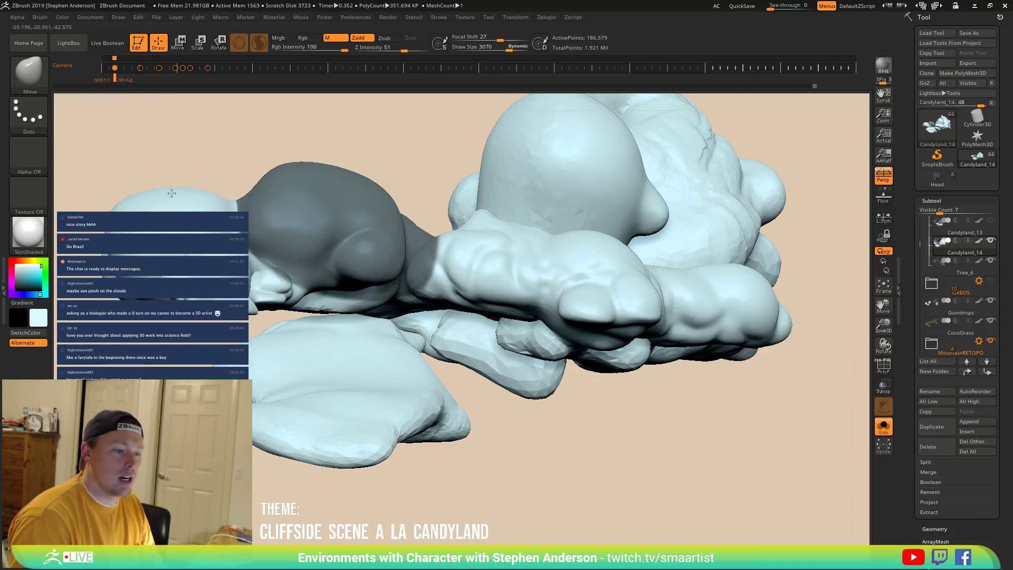
mouse_move(164, 192)
right_mouse_down()
mouse_move(147, 197)
mouse_move(172, 210)
right_mouse_up()
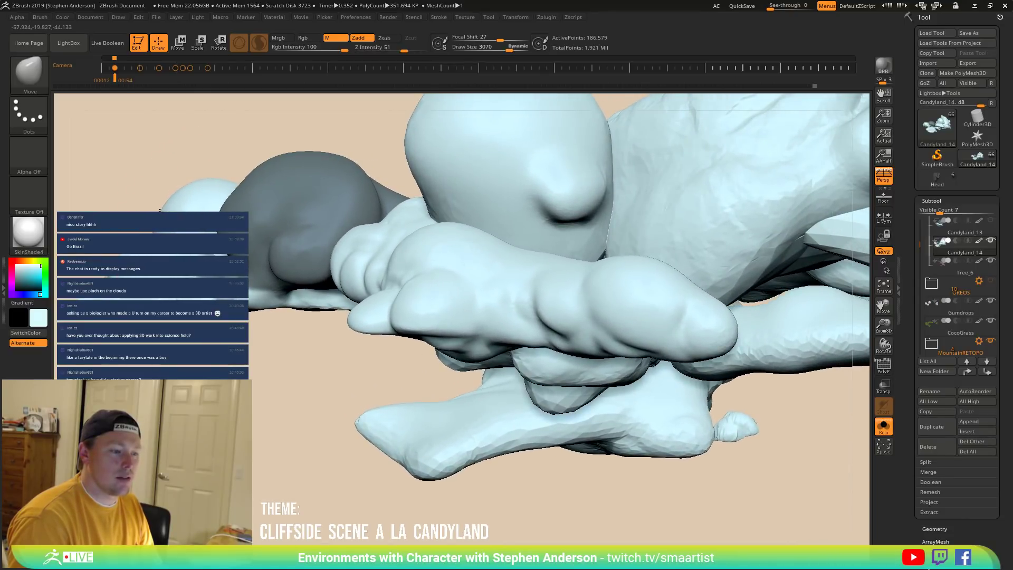
Lasso-mask more of the clustered bulges around the far cloud, leaving the rounded front lobe unmasked.
mouse_move(204, 190)
right_mouse_down()
mouse_move(213, 192)
mouse_move(192, 176)
mouse_move(334, 301)
right_mouse_up()
mouse_move(335, 301)
left_mouse_down("ctrl")
mouse_move(275, 212)
mouse_move(198, 233)
mouse_move(208, 369)
mouse_move(232, 370)
left_mouse_up("ctrl")
right_click_drag(275, 295, 290, 337)
right_click_drag(158, 184, 154, 184)
Reshape the unmasked far cloud lobe beside the small end bulges with the Move brush, enlarging it up to draw size 5000.
key("s")
left_click_drag(143, 205, 156, 206)
right_click_drag(189, 227, 184, 227)
key("s")
left_click_drag(179, 259, 139, 255)
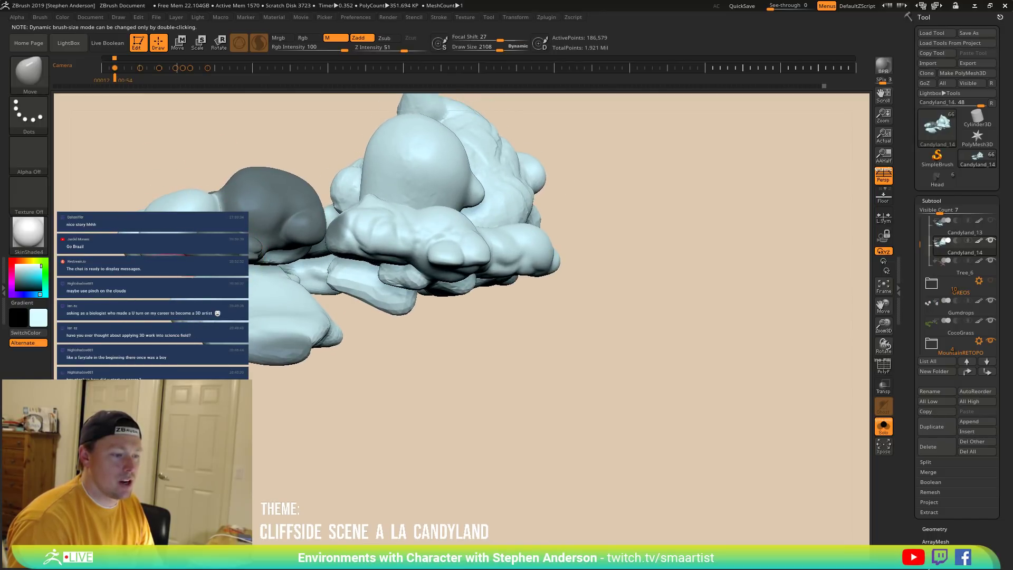
right_click_drag(177, 254, 170, 305)
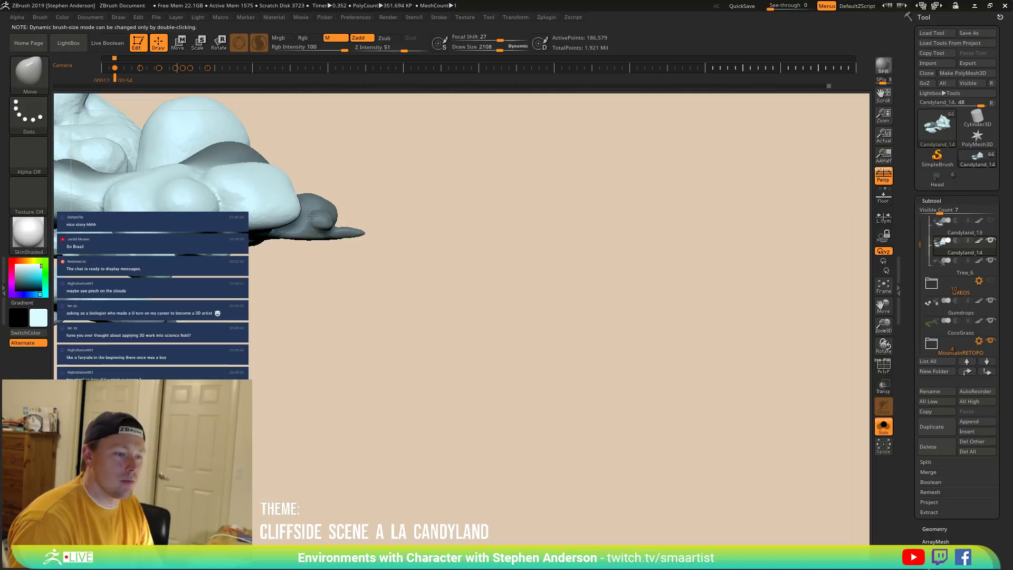
key("s")
left_click_drag(287, 179, 322, 185)
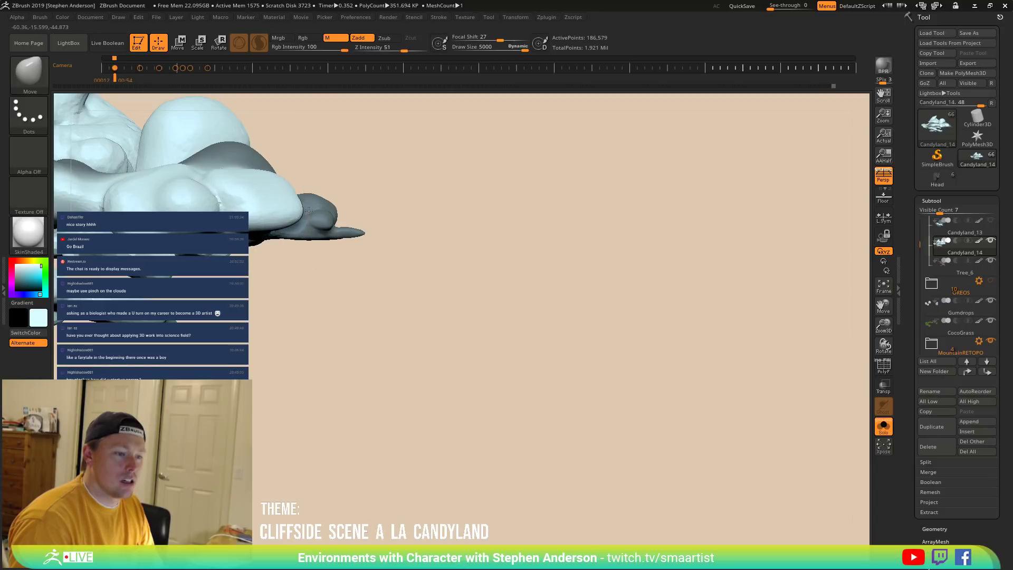
left_click_drag(343, 204, 318, 181)
key("s")
left_click(285, 233)
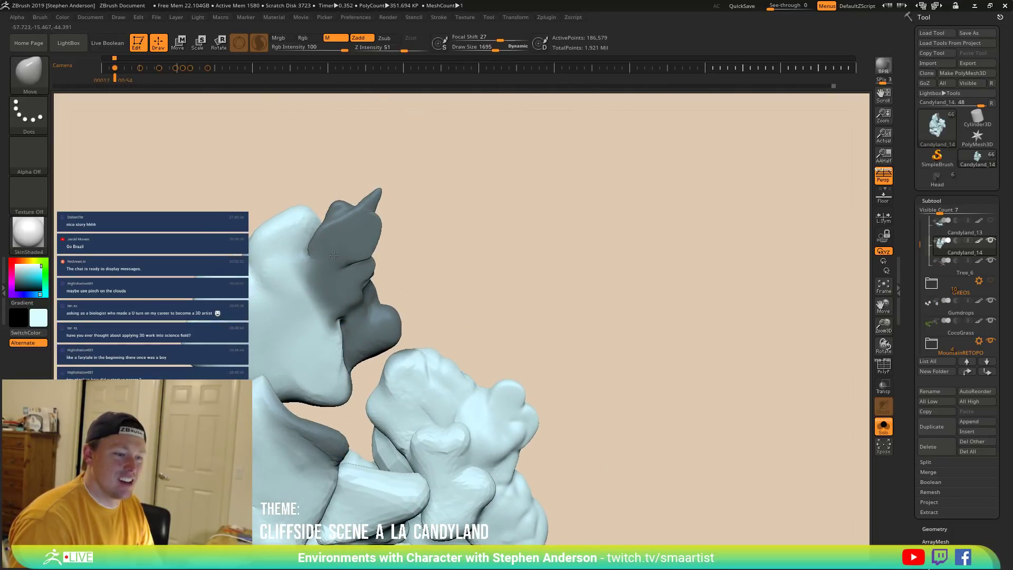
Nudge the rounded end of the unmasked far lobe inward with the Move brush at draw sizes from 1873 to 3493.
key("s")
left_click_drag(312, 211, 302, 216)
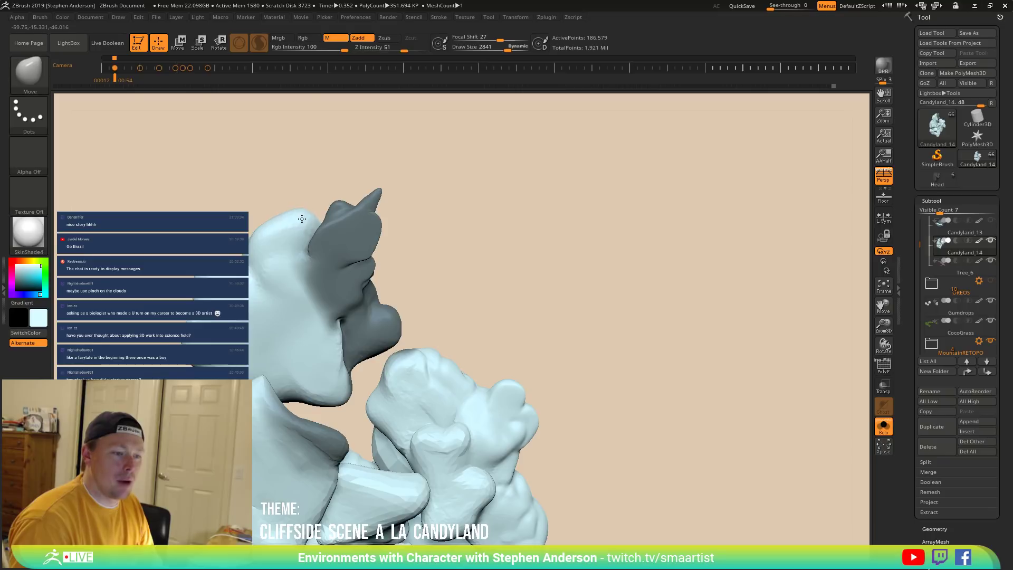
right_click_drag(296, 229, 286, 199)
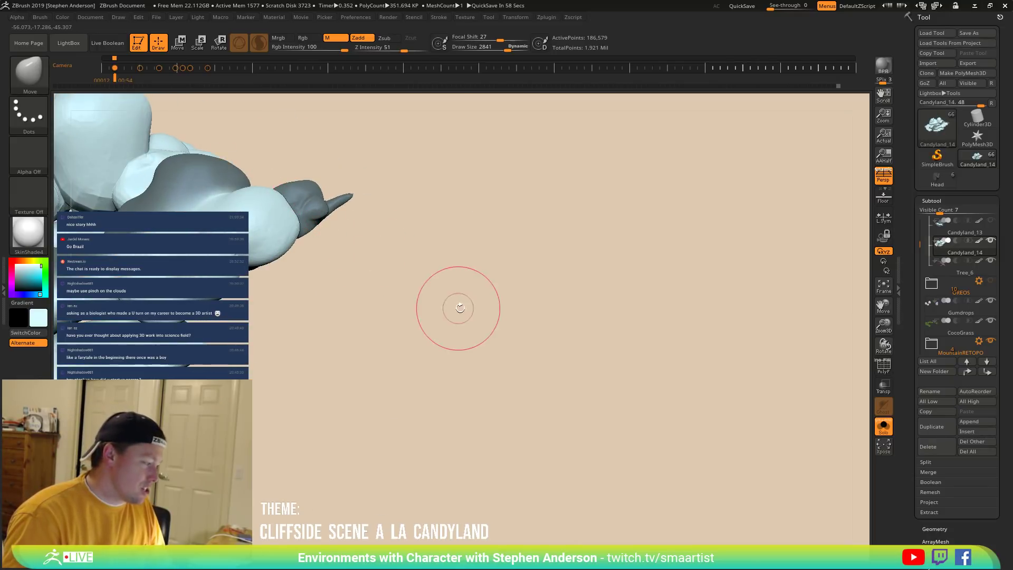
right_click_drag(388, 260, 248, 258)
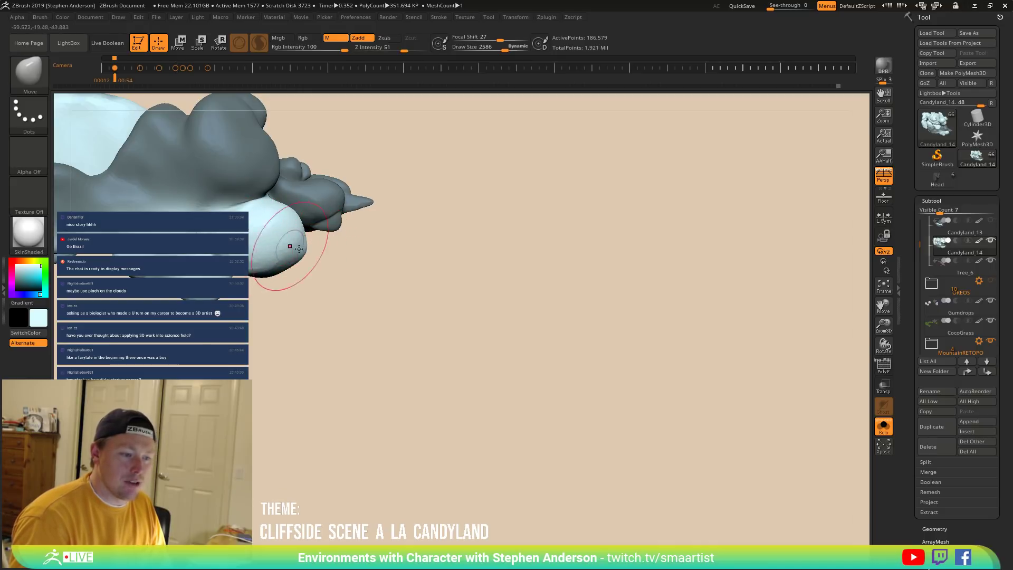
mouse_move(298, 248)
left_mouse_down()
mouse_move(303, 227)
mouse_move(289, 228)
left_mouse_up()
key("s")
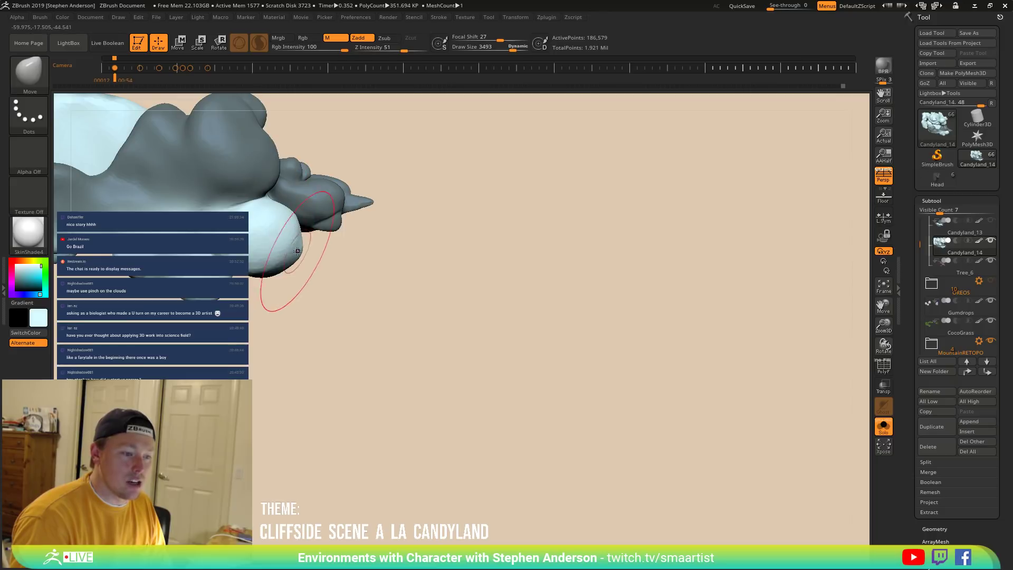
left_click_drag(253, 269, 253, 270)
mouse_move(254, 270)
right_mouse_down()
mouse_move(272, 256)
mouse_move(240, 261)
mouse_move(274, 264)
mouse_move(265, 265)
right_mouse_up()
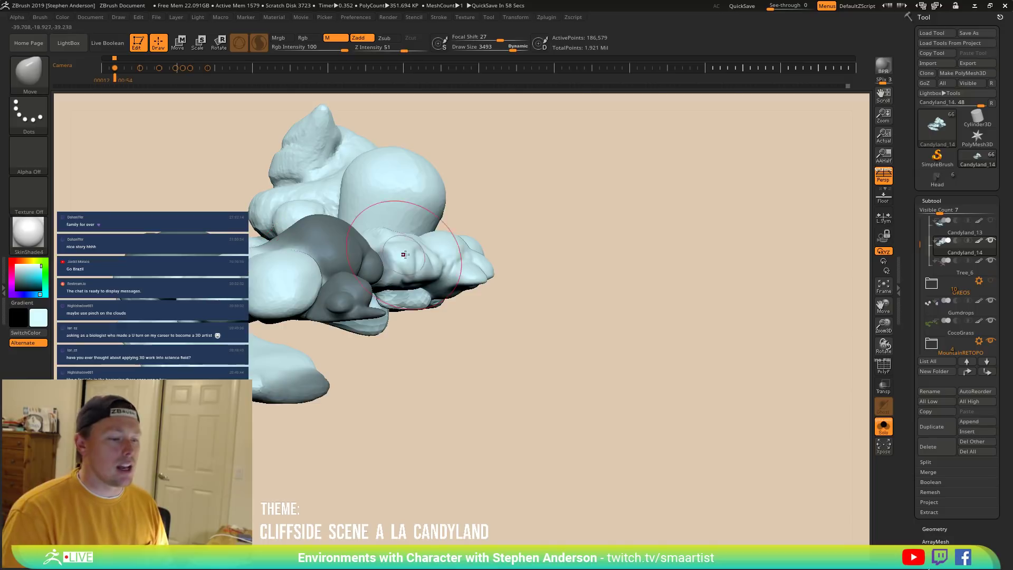
right_click_drag(243, 264, 242, 298, "ctrl")
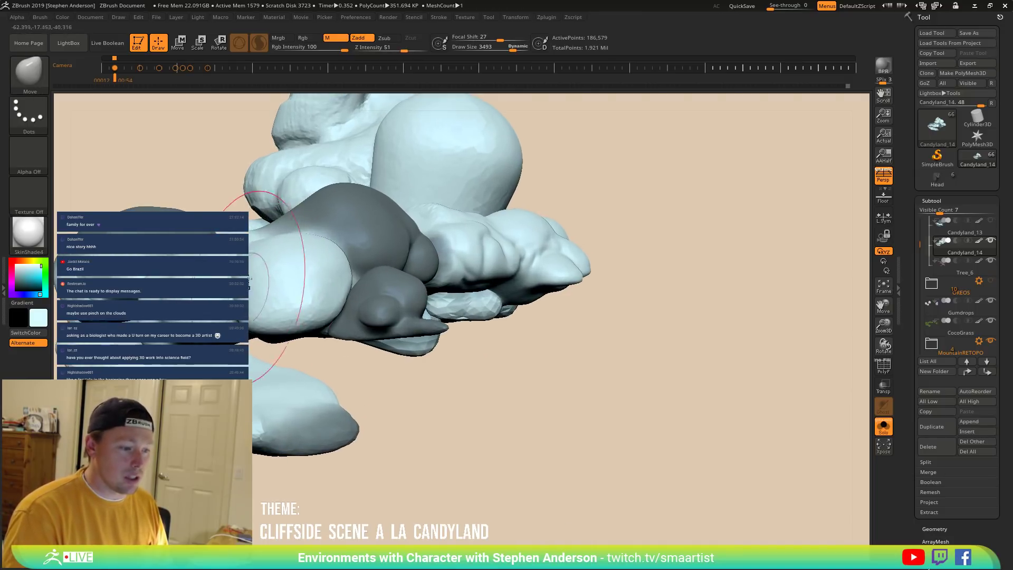
key("s")
left_click_drag(244, 253, 230, 251)
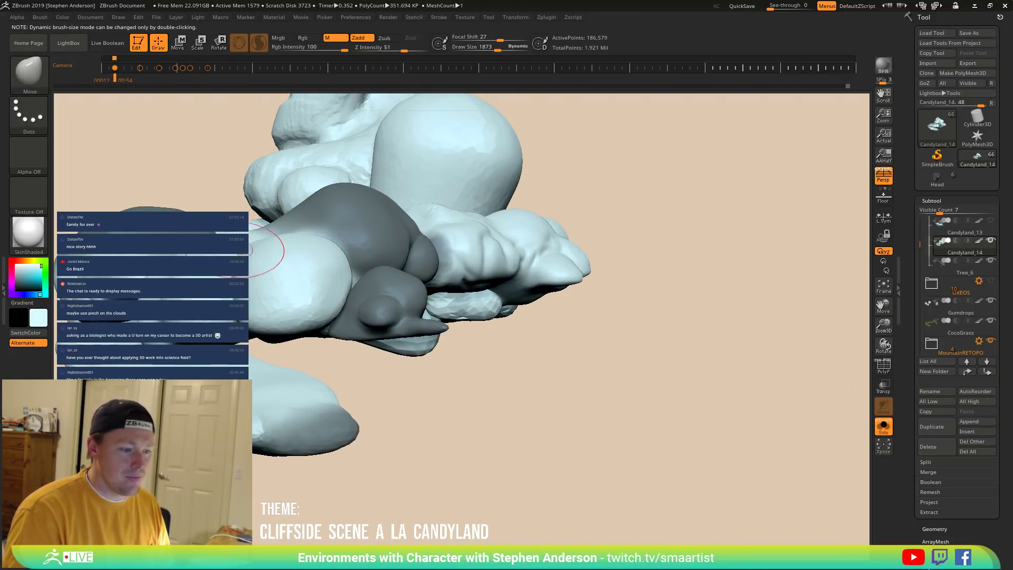
right_click_drag(263, 267, 235, 298)
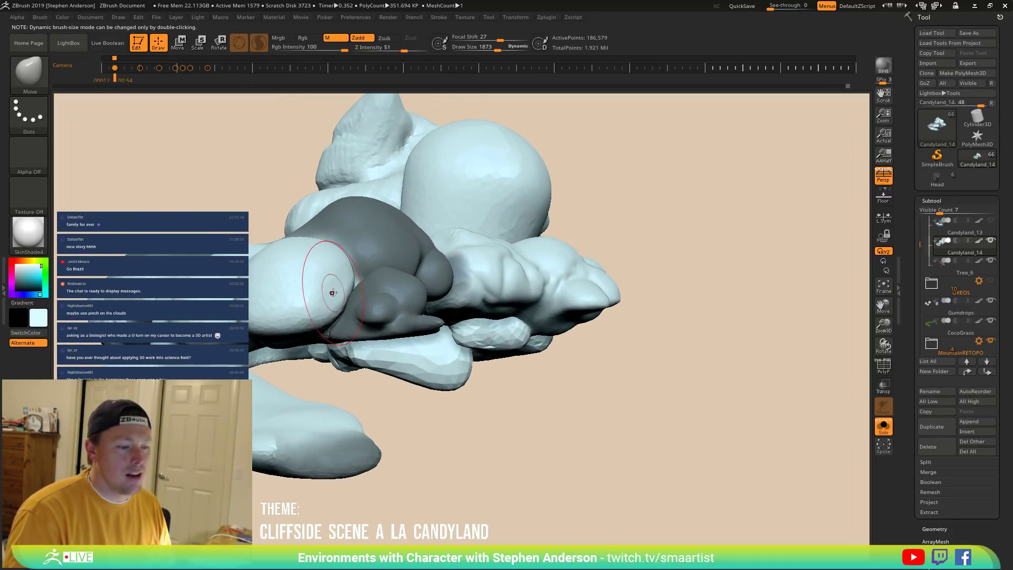
mouse_move(343, 285)
right_mouse_down()
mouse_move(335, 274)
mouse_move(301, 282)
right_mouse_up()
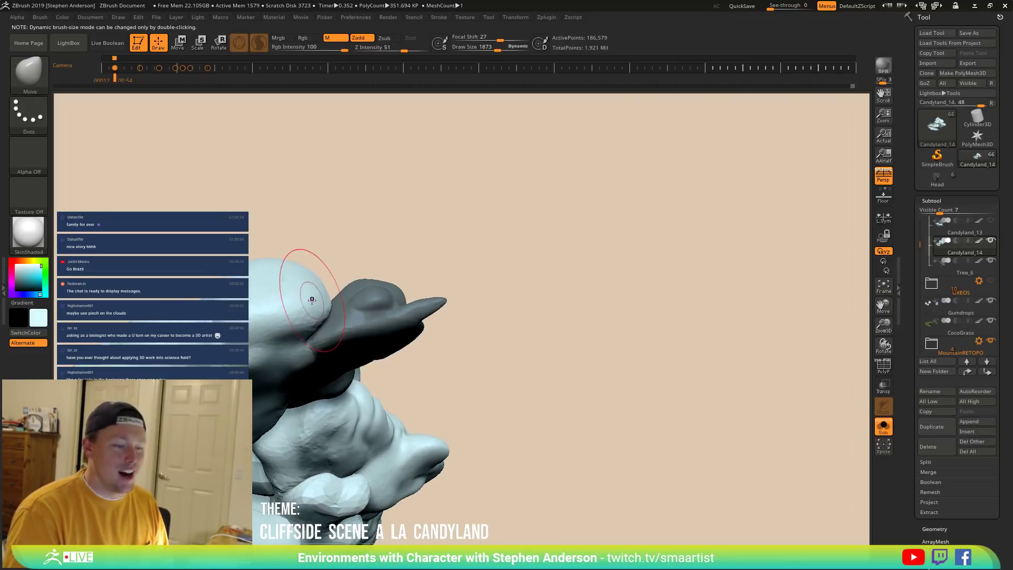
Flatten the surface of the unmasked lobe beside the masked bulges with the TrimDynamic brush at draw size 1326.
key("b")
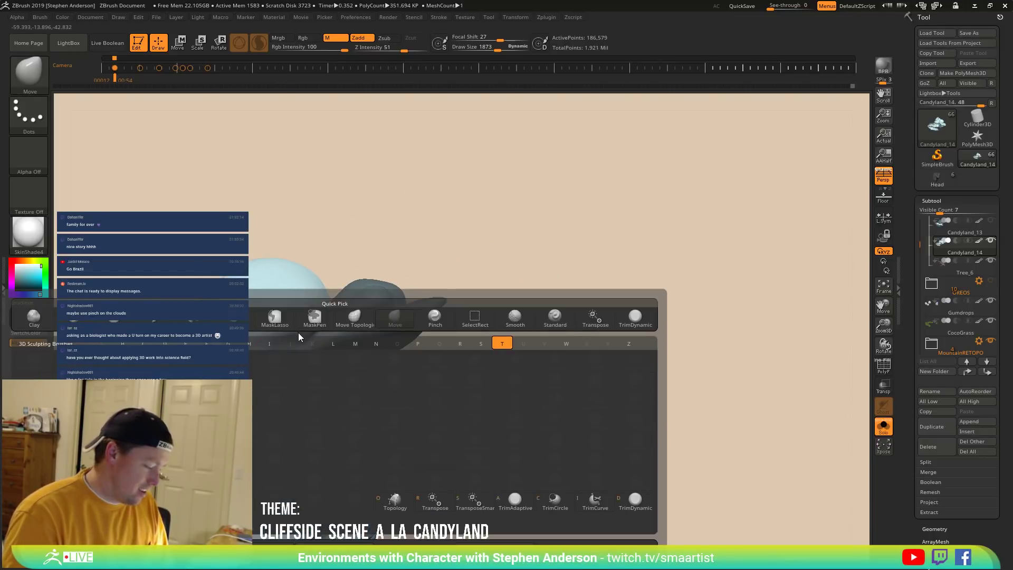
key("t")
key("d")
right_click_drag(299, 333, 309, 332)
key("s")
left_click_drag(308, 331, 285, 327)
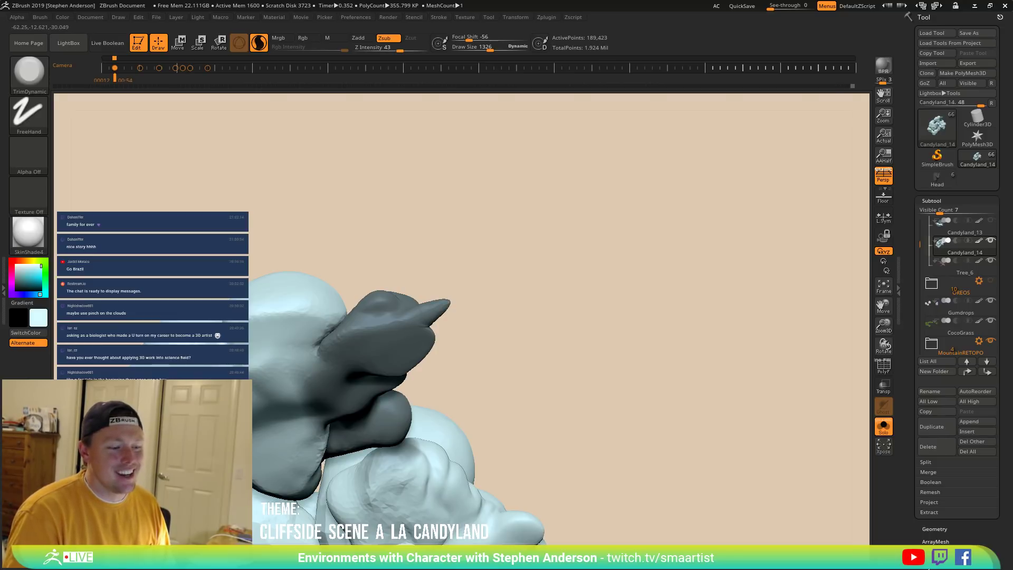
left_click_drag(227, 348, 255, 356)
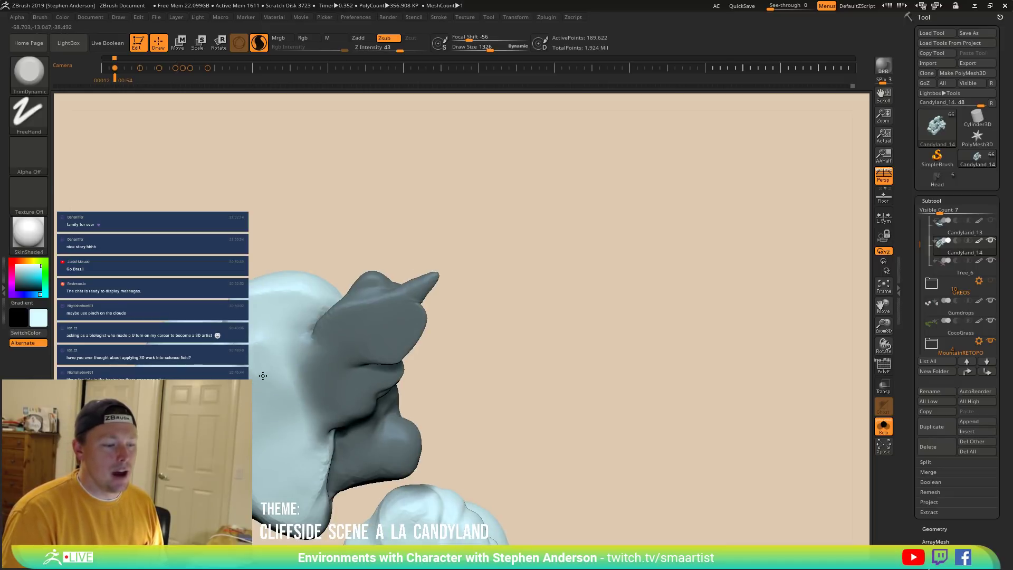
left_click_drag(258, 382, 269, 394)
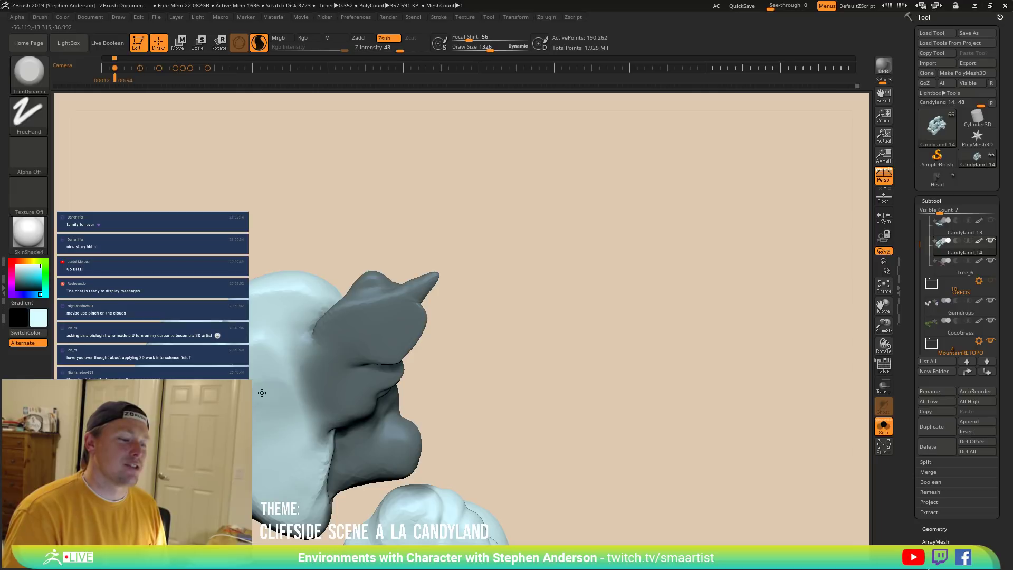
left_click_drag(266, 369, 285, 424)
Puff up the trimmed surface of the unmasked lobe with the Inflat brush at draw size 1326.
key("b")
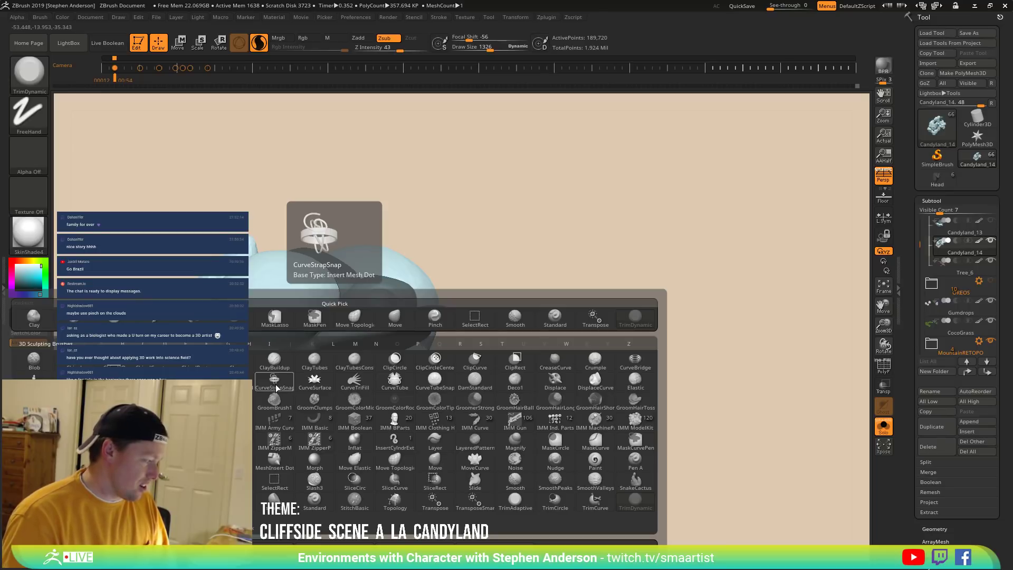
key("i")
key("n")
left_click_drag(274, 388, 253, 354)
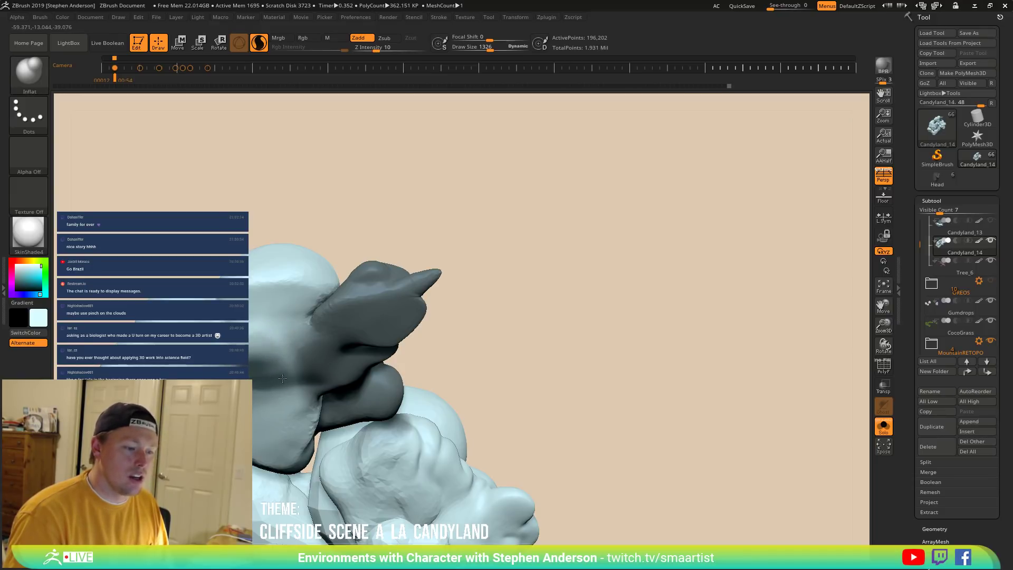
Sharpen the crease where the unmasked lobe meets the masked bulges, using DamStandard and the Pinch brush at draw size 783.
key("b")
key("d")
key("s")
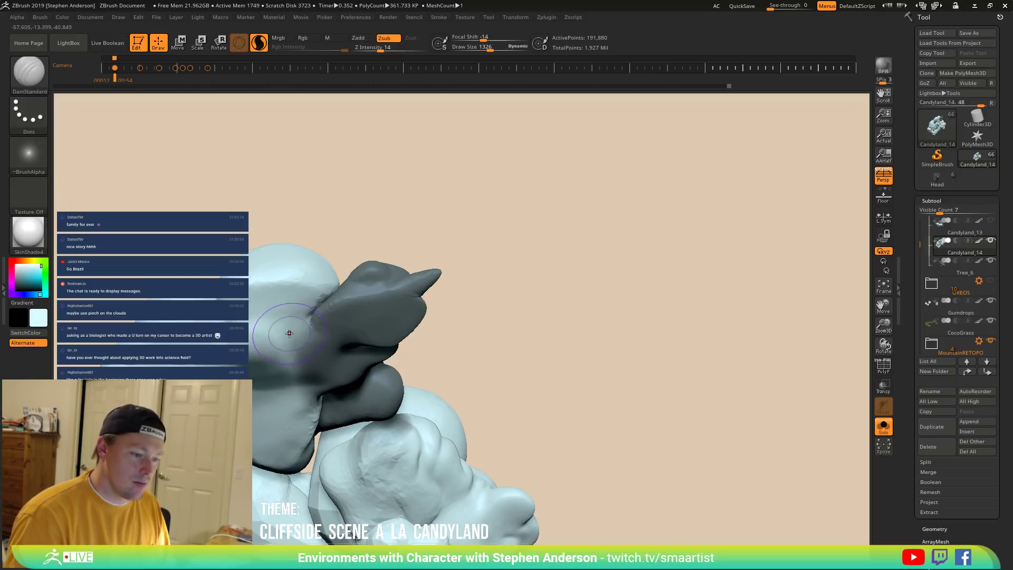
key("b")
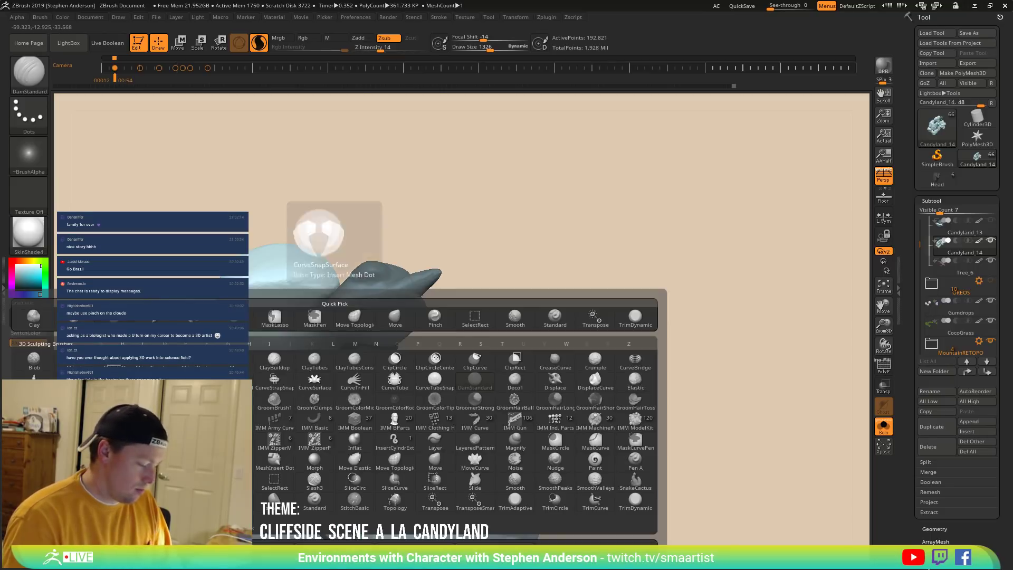
key("p")
key("i")
key("s")
left_click_drag(290, 330, 283, 332)
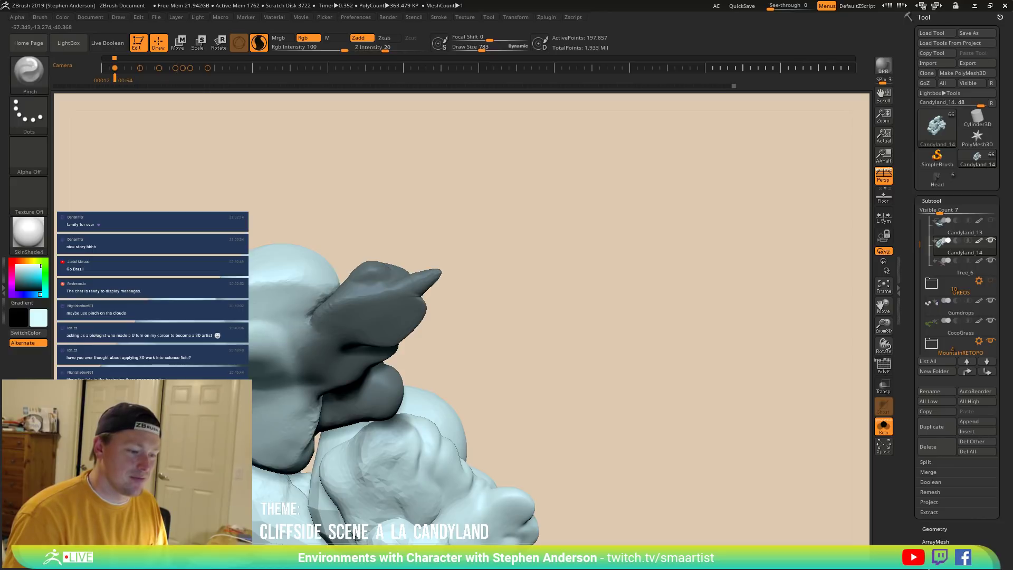
Return to the Move brush at draw size 1365 and clear the mask from the cloud cluster.
right_click_drag(283, 333, 294, 317)
key("b")
key("m")
key("v")
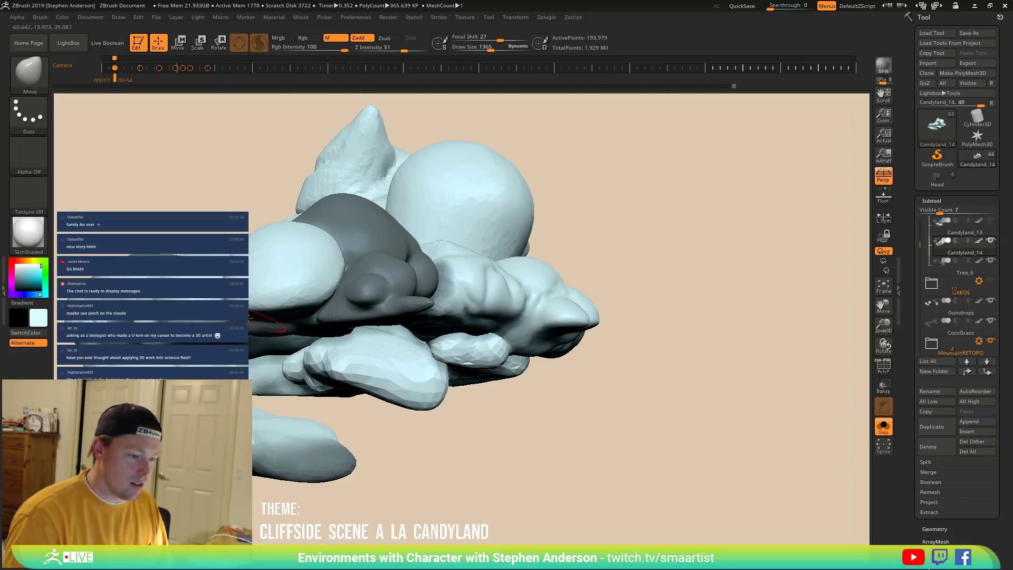
mouse_move(292, 318)
right_mouse_down()
mouse_move(308, 323)
mouse_move(359, 211)
mouse_move(269, 276)
mouse_move(323, 328)
right_mouse_up()
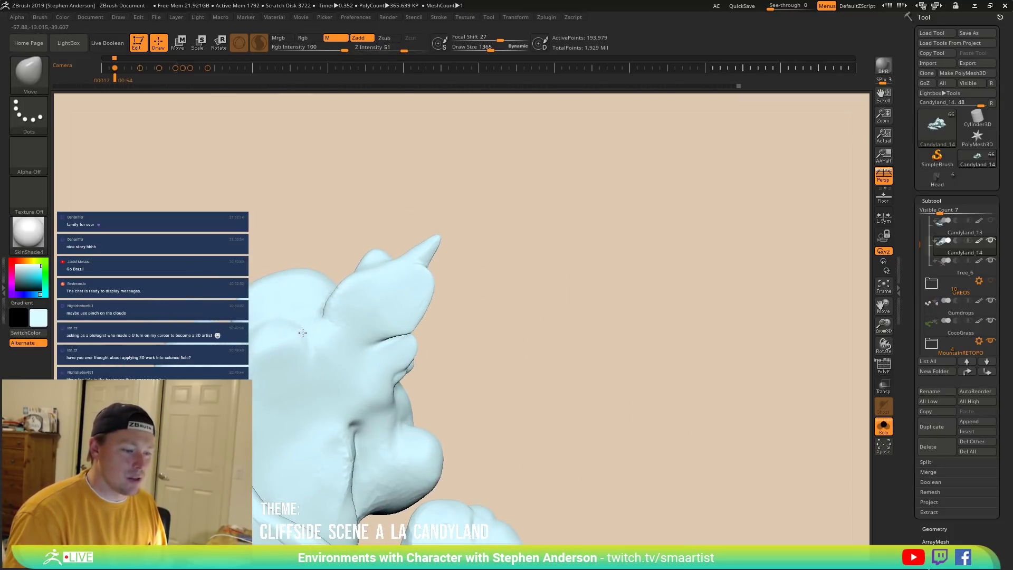
mouse_move(305, 319)
right_mouse_down()
mouse_move(315, 340)
mouse_move(280, 360)
right_mouse_up()
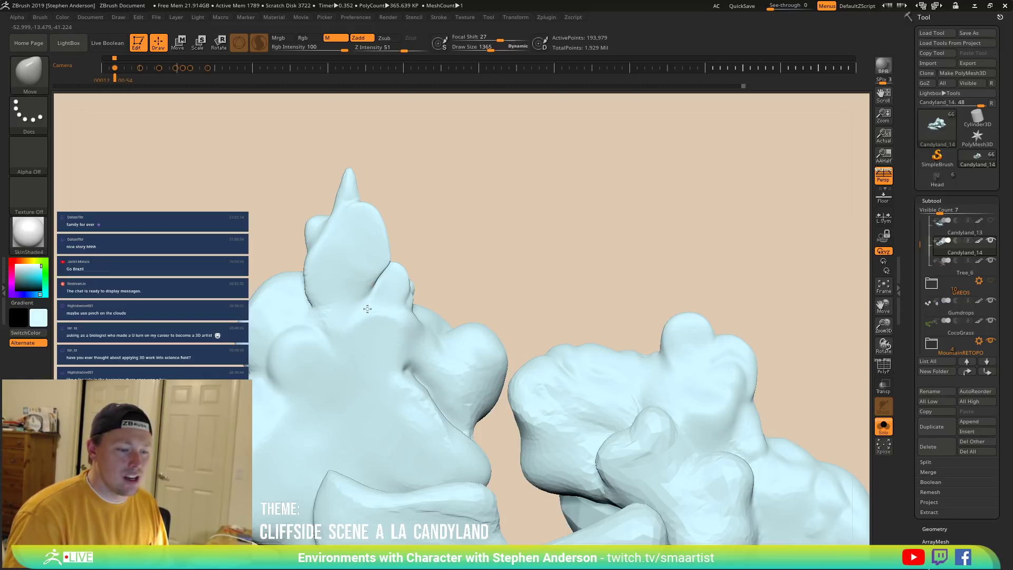
right_click_drag(401, 318, 380, 359)
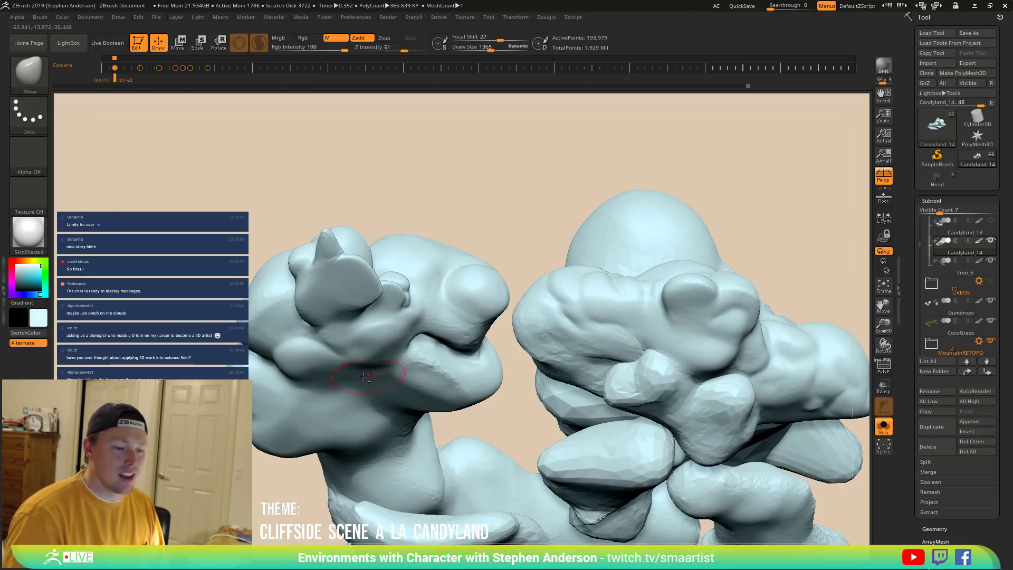
Smooth the surface beneath the pointed end bulges of the far cloud and set the draw size to 1177.
key("shift")
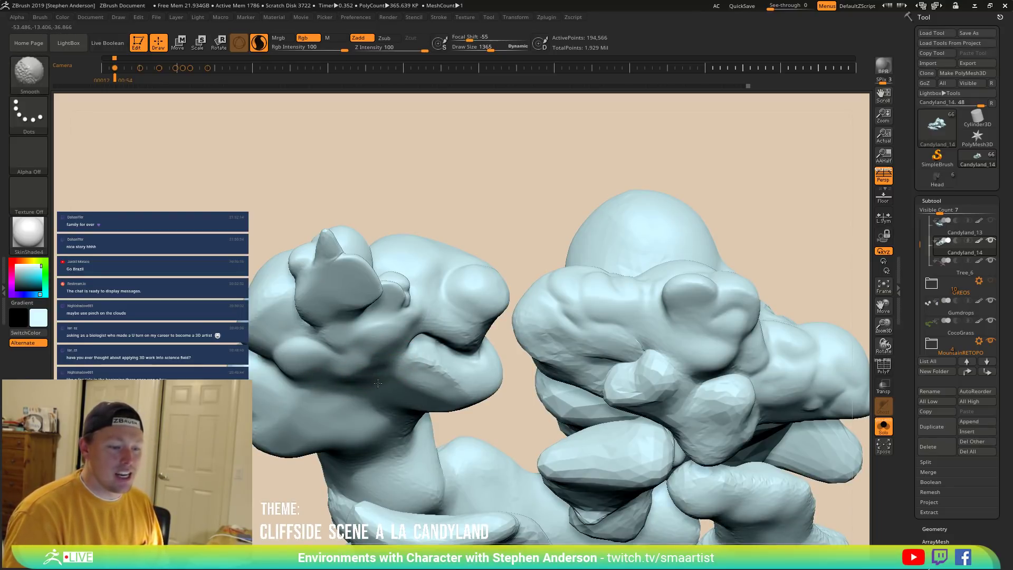
key("s")
left_click_drag(364, 368, 339, 364)
key("shift")
mouse_move(342, 351)
right_mouse_down()
mouse_move(385, 342)
mouse_move(396, 273)
right_mouse_up()
key("s")
left_click_drag(360, 269, 343, 268)
mouse_move(381, 263)
right_mouse_down()
mouse_move(350, 285)
mouse_move(359, 274)
mouse_move(303, 233)
mouse_move(480, 263)
mouse_move(443, 280)
mouse_move(418, 264)
mouse_move(509, 327)
mouse_move(475, 343)
mouse_move(525, 315)
right_mouse_up()
Check the clouds' polygroup wireframe and leave Solo mode to examine them against the dragon and chocolate cliff.
key("shift")
key("ctrl+shift")
key("shift+f")
key("shift+f")
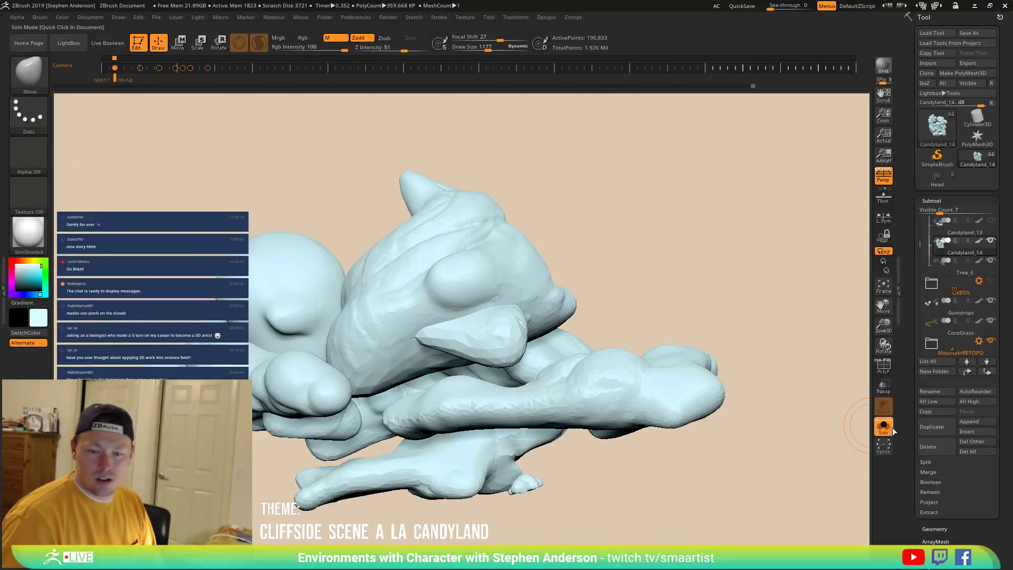
left_click(409, 307)
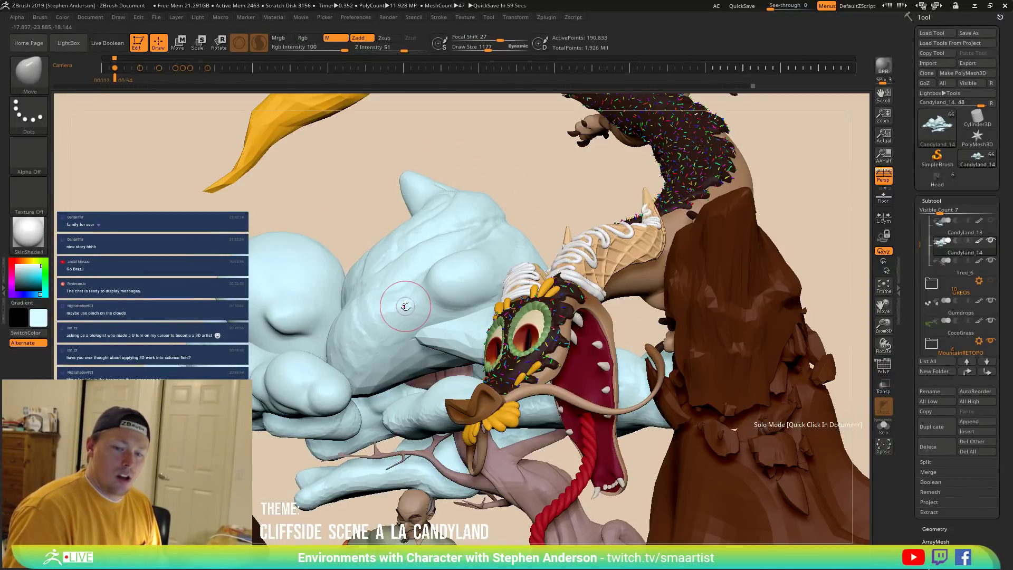
right_click_drag(403, 298, 457, 306)
With the Move gizmo active, mask all cloud pieces except the large peaked cloud behind the dragon's head.
key("w")
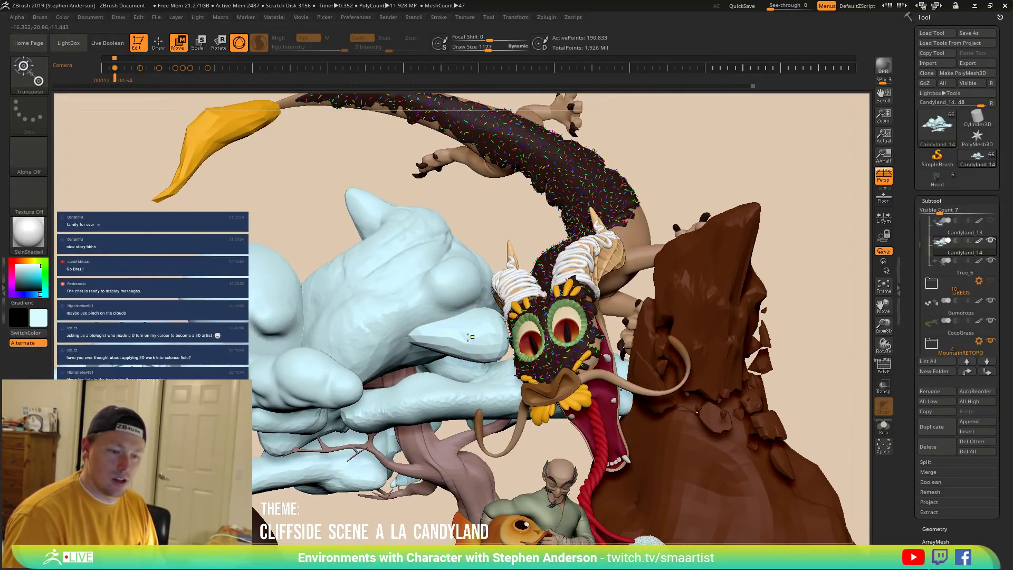
left_click(469, 337, "ctrl+shift")
left_click_drag(469, 337, 487, 363)
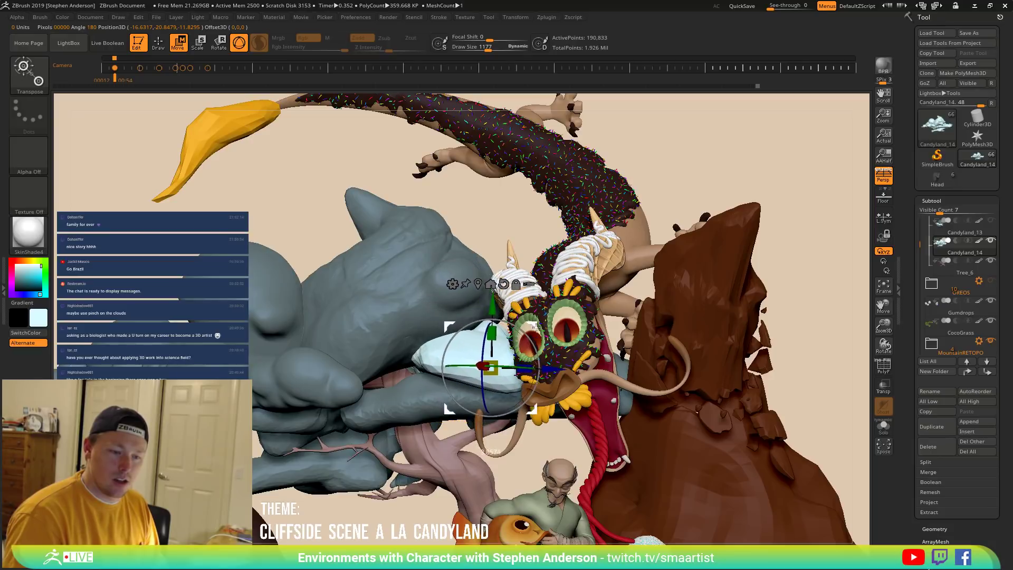
left_click(419, 289, "ctrl+shift")
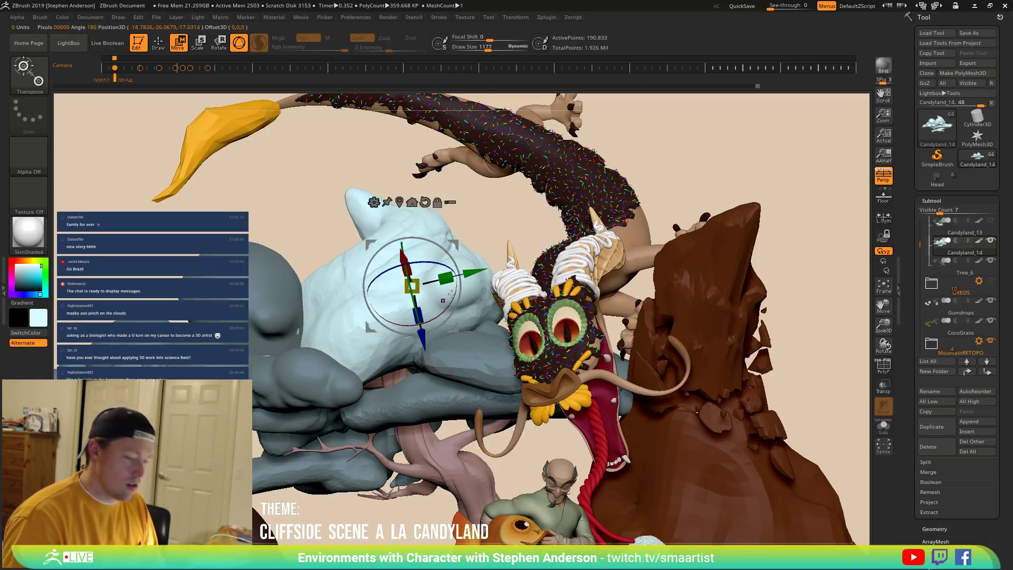
Try rotating the unmasked peaked cloud by about -16 degrees, undo the rotation and return to Draw mode.
left_click_drag(458, 291, 455, 260)
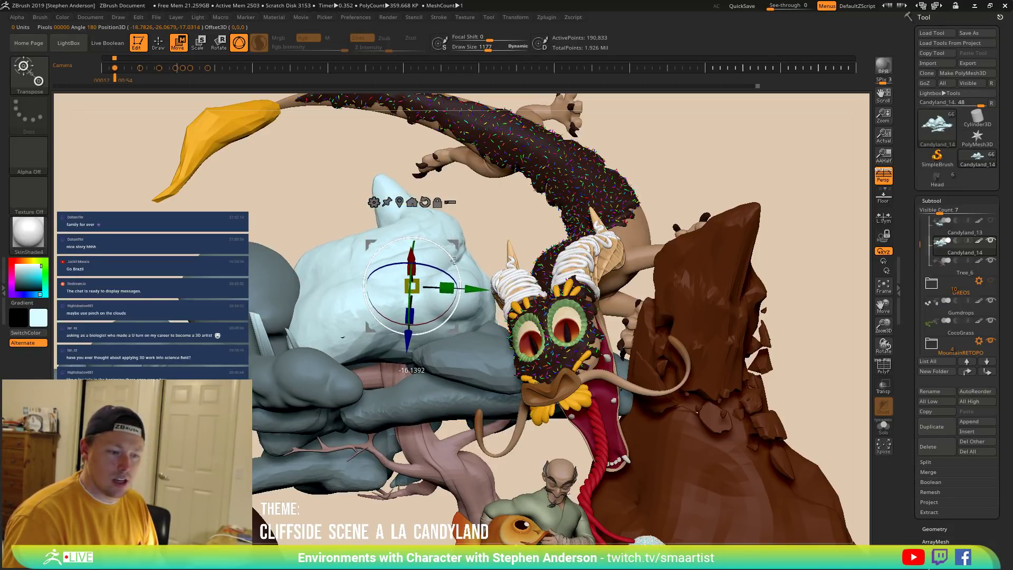
key("ctrl+z")
key("q")
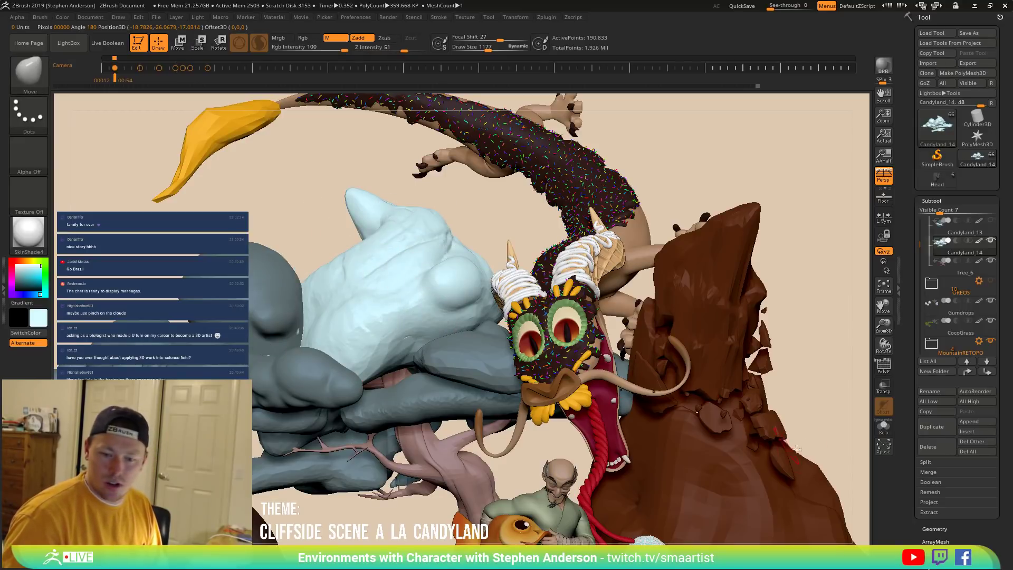
Solo the cloud subtool and isolate the peaked cloud's polygroup, growing the visible area to its whole connected piece.
left_click(883, 427)
left_click(429, 295, "ctrl+shift")
mouse_move(428, 295)
right_mouse_down()
mouse_move(453, 269)
mouse_move(483, 303)
mouse_move(348, 311)
right_mouse_up()
key("ctrl+shift+a")
left_click(483, 305, "ctrl+shift")
key("ctrl+shift+a")
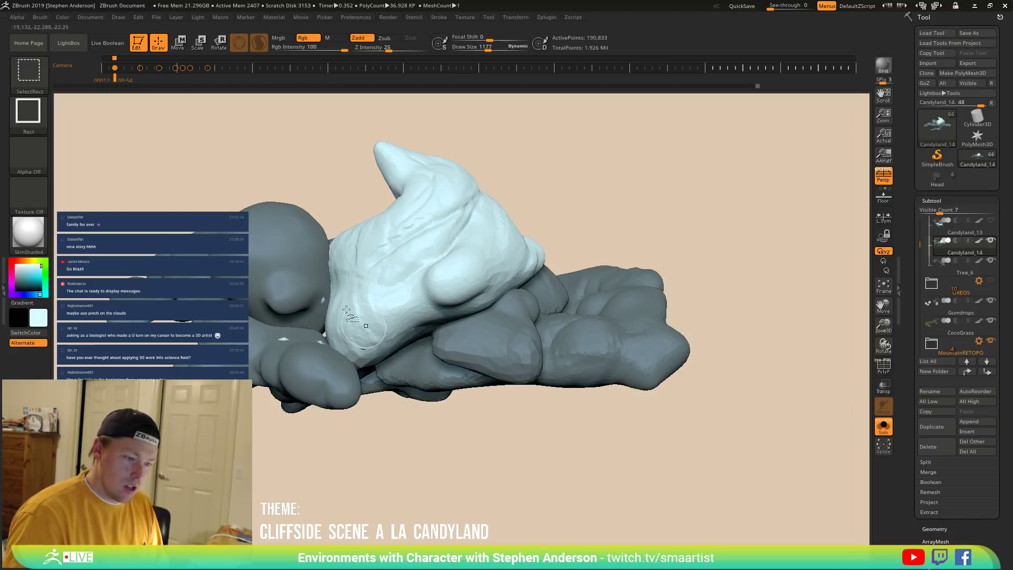
Isolate the round cloud to examine its mesh up close with and without the wireframe, and restore all cloud pieces.
left_click(272, 266, "ctrl+shift")
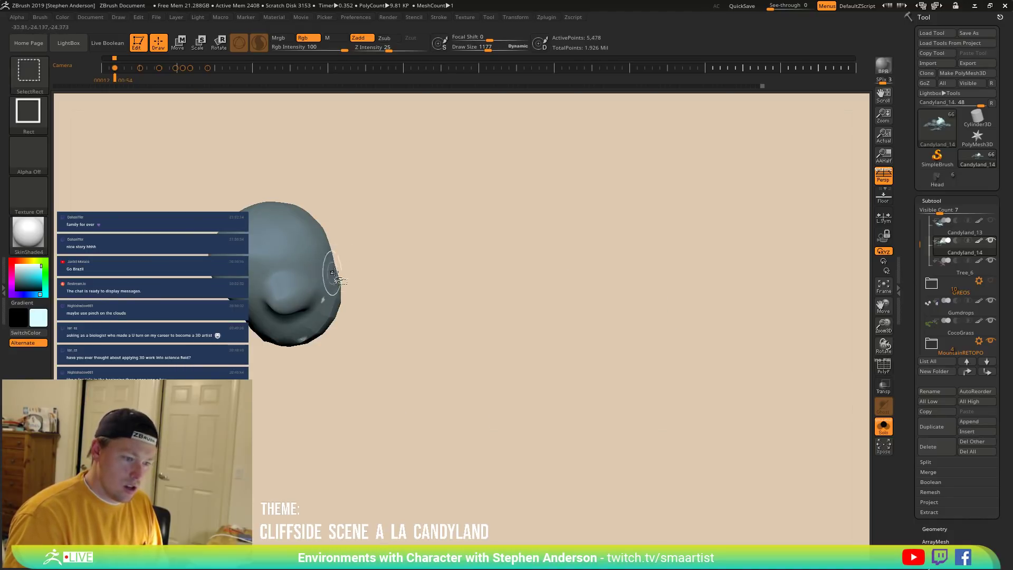
left_click(458, 311, "ctrl")
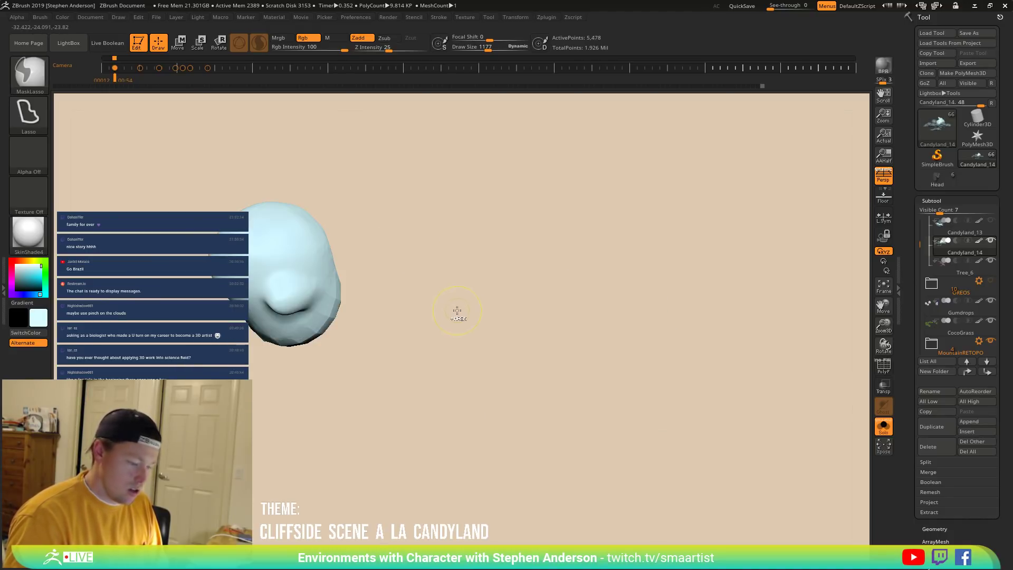
key("shift+f")
right_click_drag(426, 307, 462, 361, "ctrl")
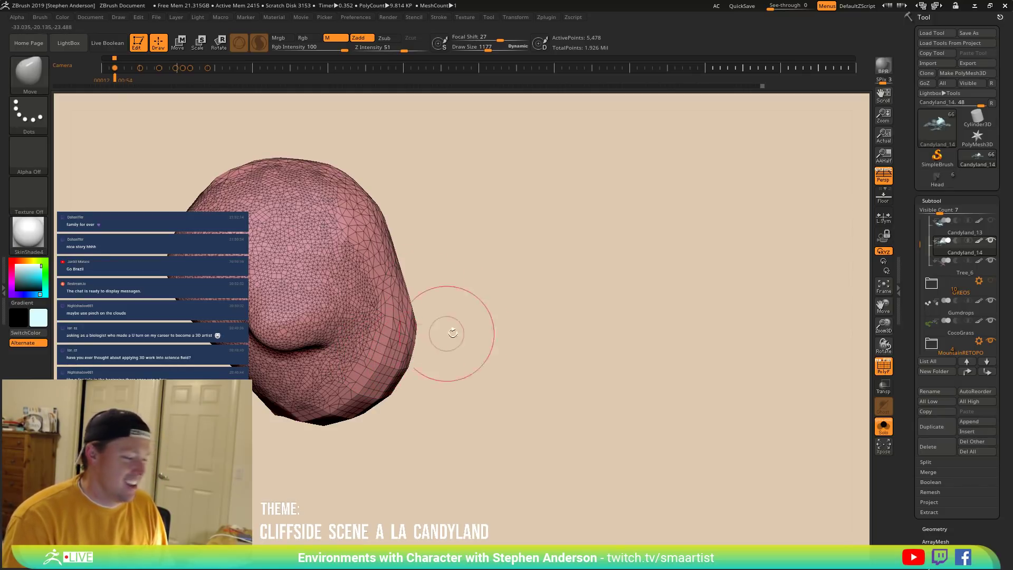
key("shift+f")
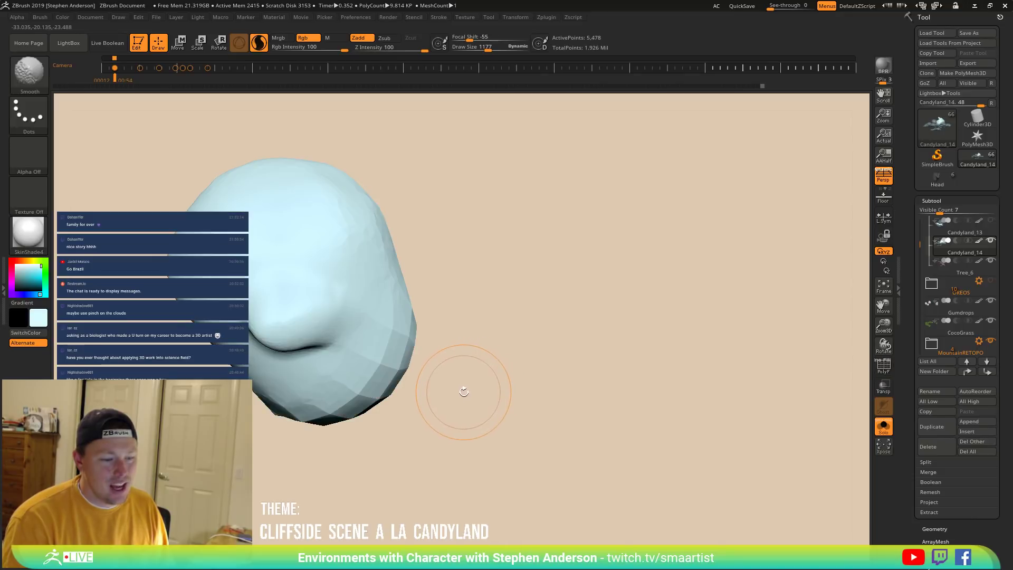
key("shift+f")
left_click(474, 403, "ctrl+shift")
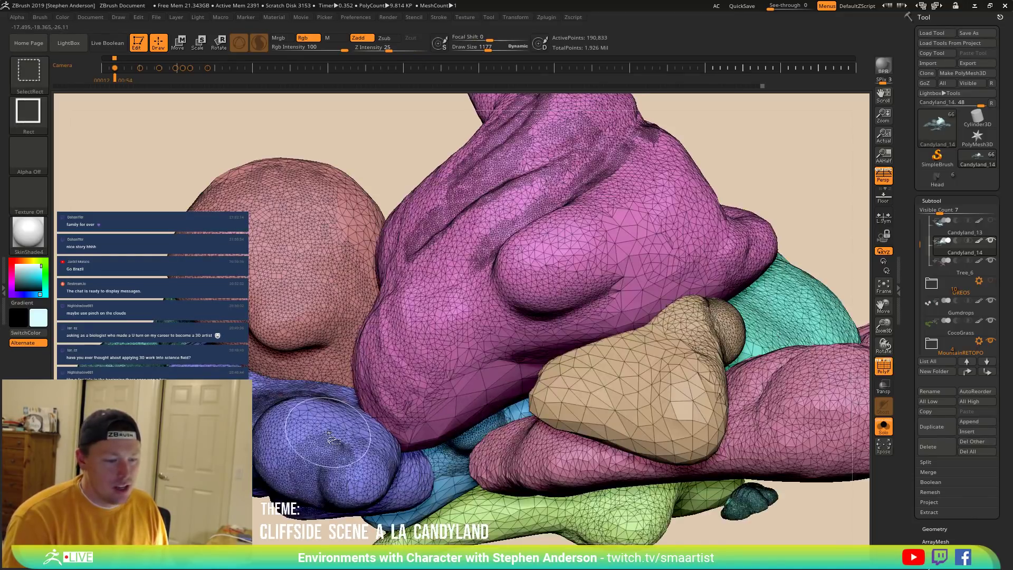
Isolate the lobed cloud below the round one, close the holes in its surface and assign it a single polygroup.
mouse_move(328, 433)
right_mouse_down()
mouse_move(338, 491)
mouse_move(329, 317)
mouse_move(355, 448)
right_mouse_up()
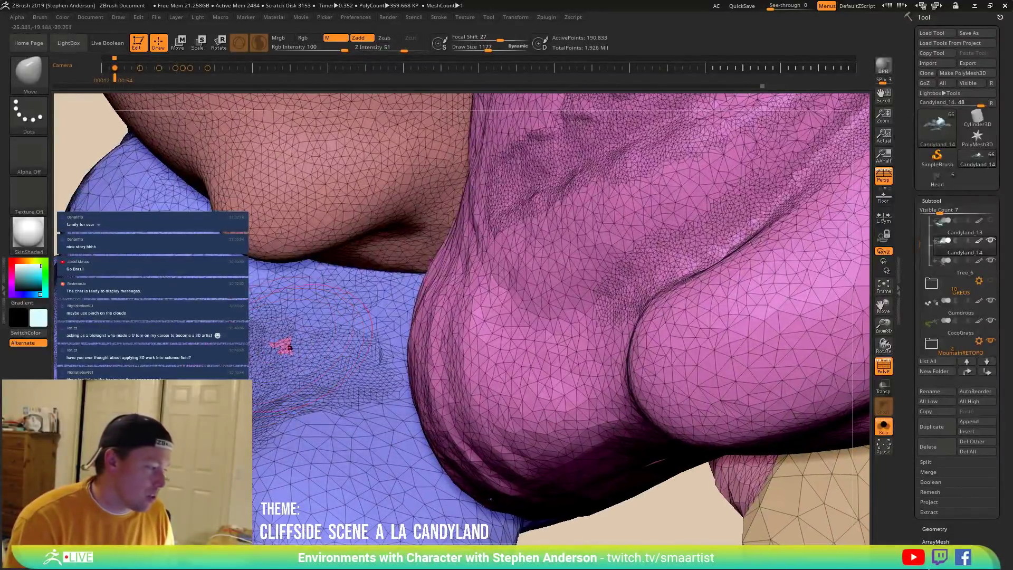
right_click_drag(302, 356, 443, 383, "alt")
left_click(518, 366, "ctrl+shift")
right_click_drag(482, 386, 649, 332)
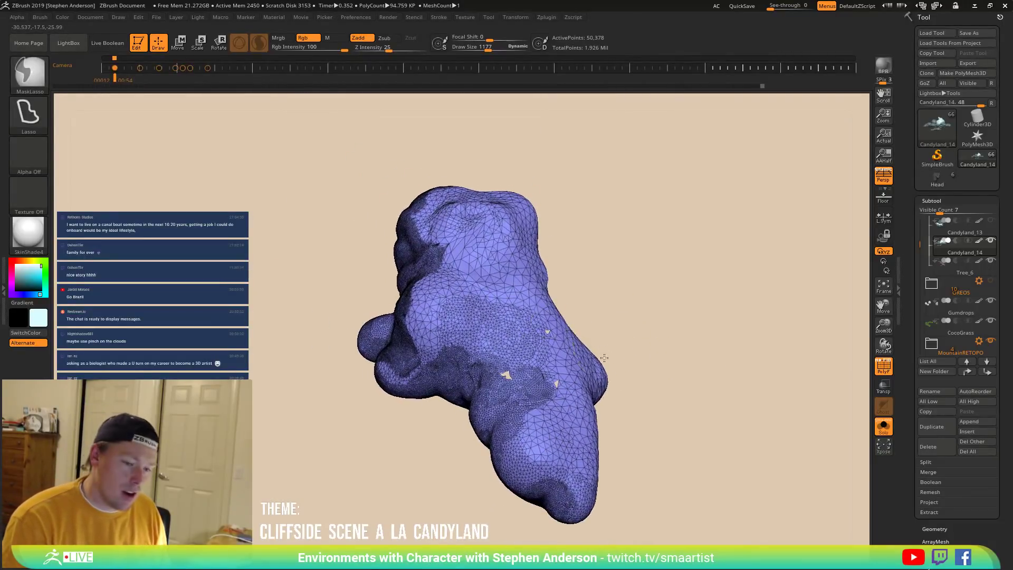
right_click_drag(592, 353, 625, 389, "ctrl")
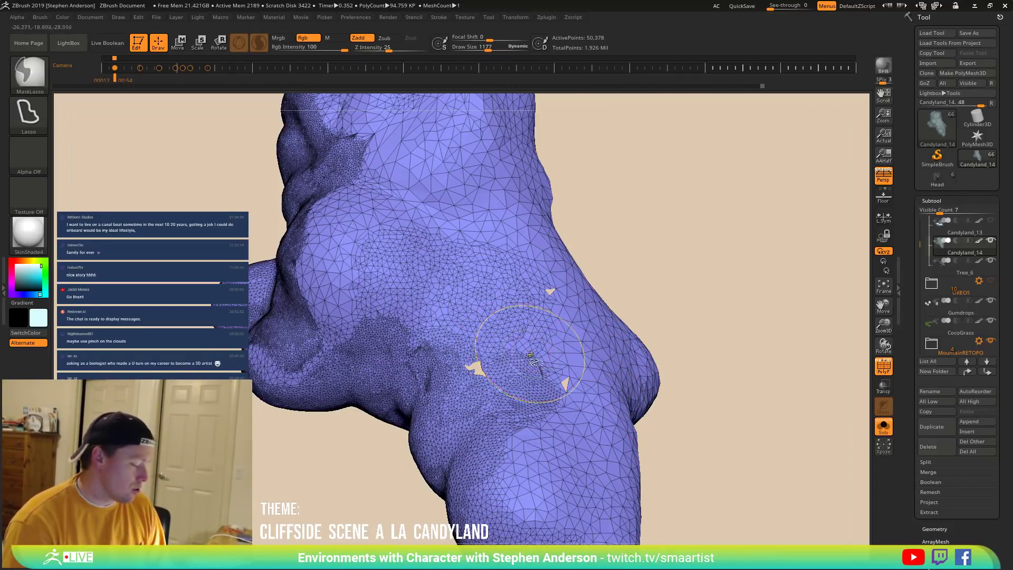
key("ctrl+shift+c")
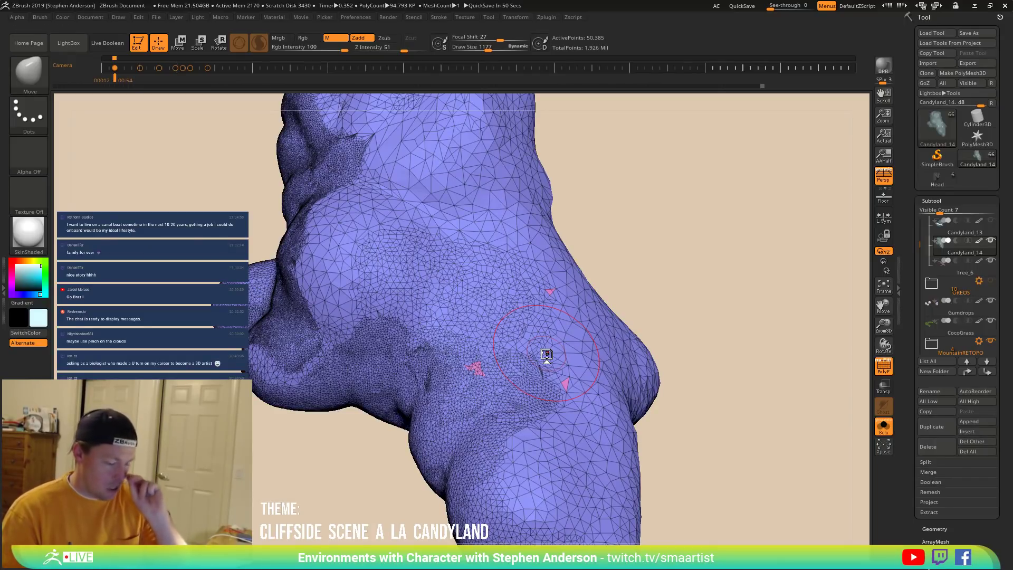
key("ctrl+w")
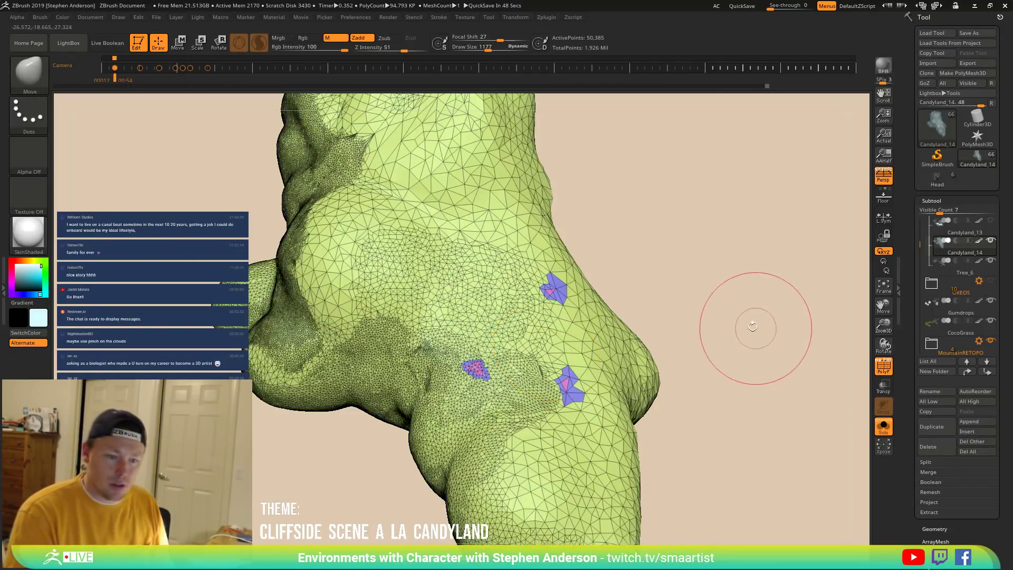
key("ctrl+w")
Restore all clouds, isolate the peaked cloud to inspect its underside, and show all the pieces again.
right_click_drag(622, 306, 612, 258, "ctrl")
left_click(656, 285, "ctrl+shift")
mouse_move(656, 288)
right_mouse_down()
mouse_move(662, 306)
mouse_move(653, 300)
mouse_move(677, 318)
mouse_move(635, 335)
mouse_move(683, 318)
right_mouse_up()
left_click(639, 330, "ctrl+shift")
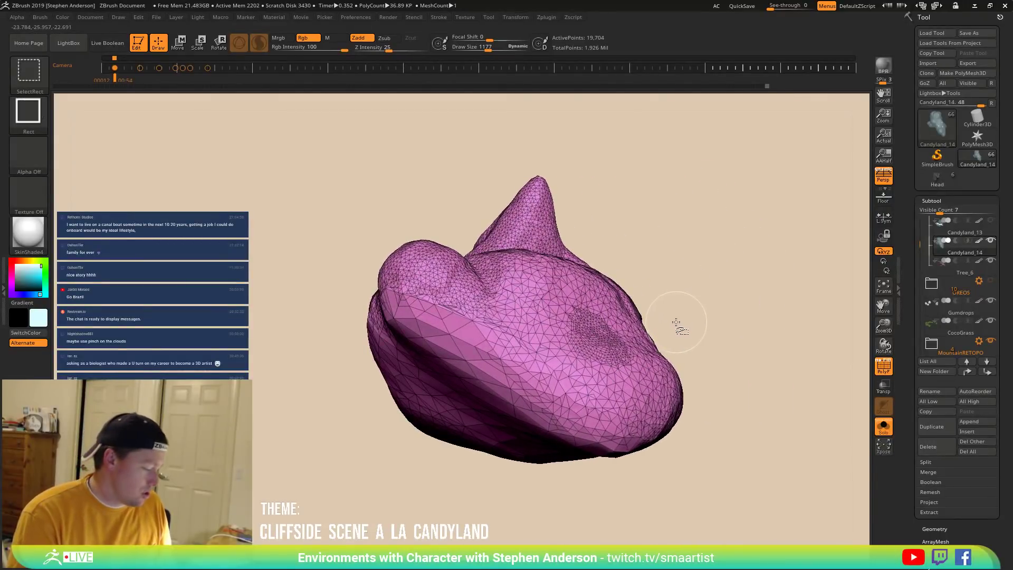
left_click(723, 287, "ctrl+shift")
Apply Auto Groups to the cloud subtool to give each separate piece its own polygroup.
right_click_drag(603, 302, 507, 327)
right_click_drag(544, 359, 648, 330)
left_click_drag(981, 536, 1008, 460)
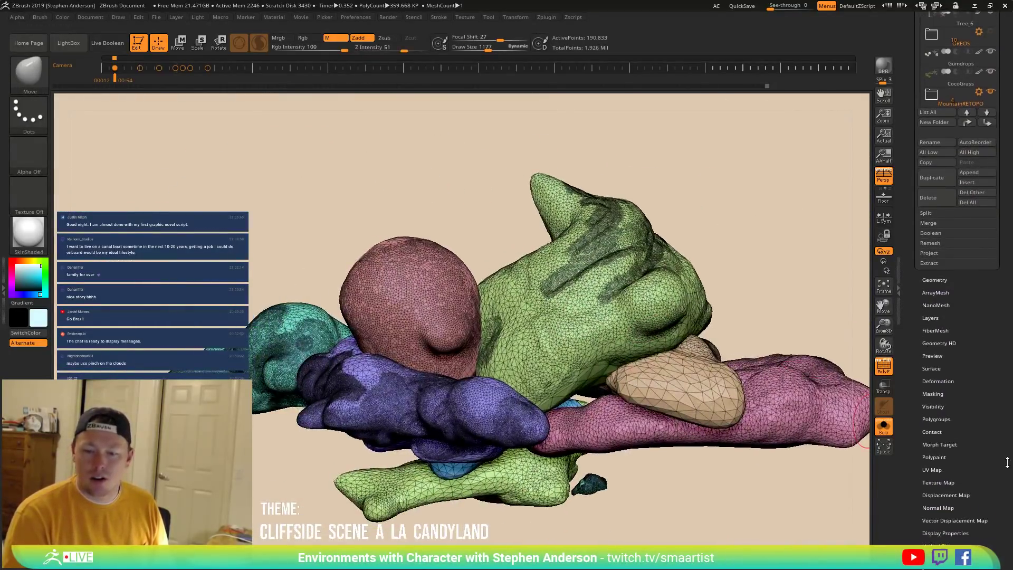
left_click(936, 421)
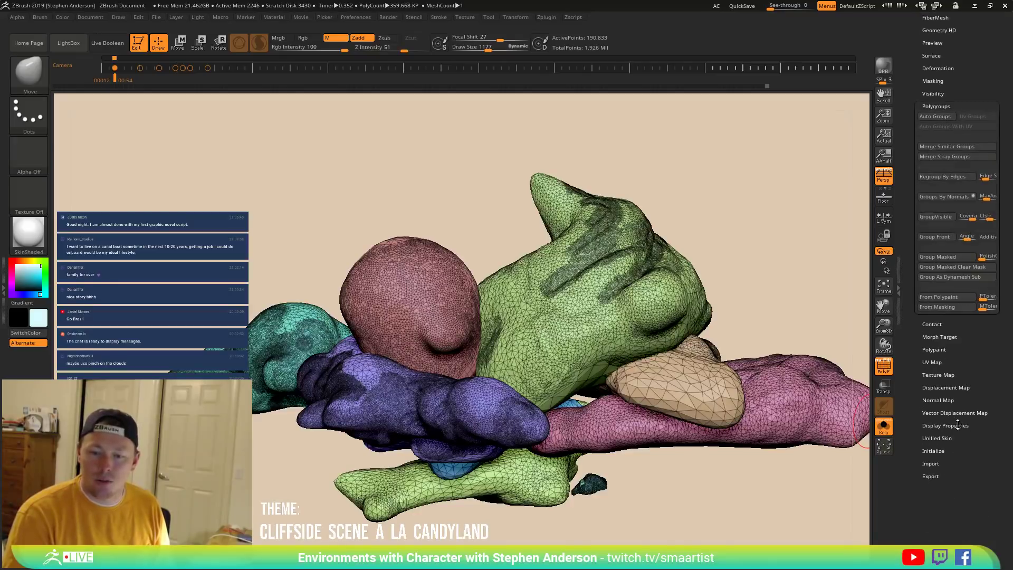
left_click(942, 117)
right_click_drag(526, 301, 512, 322)
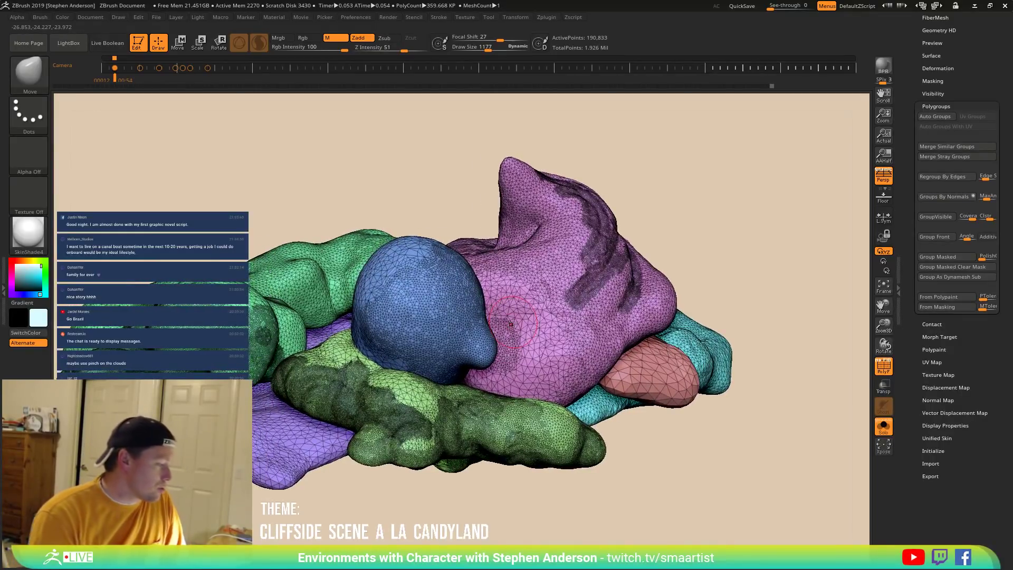
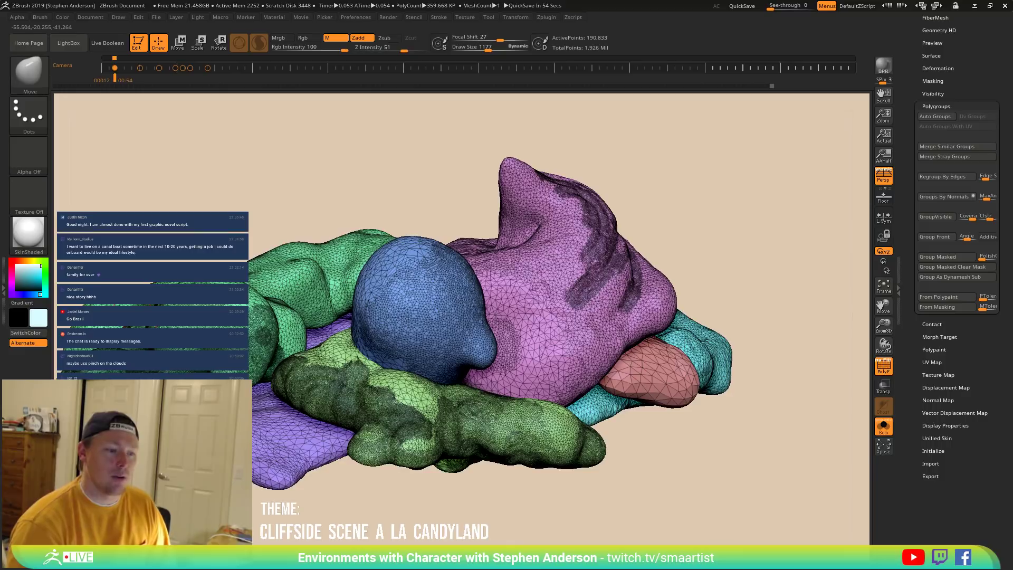
Turn off the polygroup wireframe, mask all cloud pieces except the round cloud, and return to Draw mode.
key("shift+f")
mouse_move(452, 290)
right_mouse_down()
mouse_move(360, 309)
mouse_move(396, 342)
right_mouse_up()
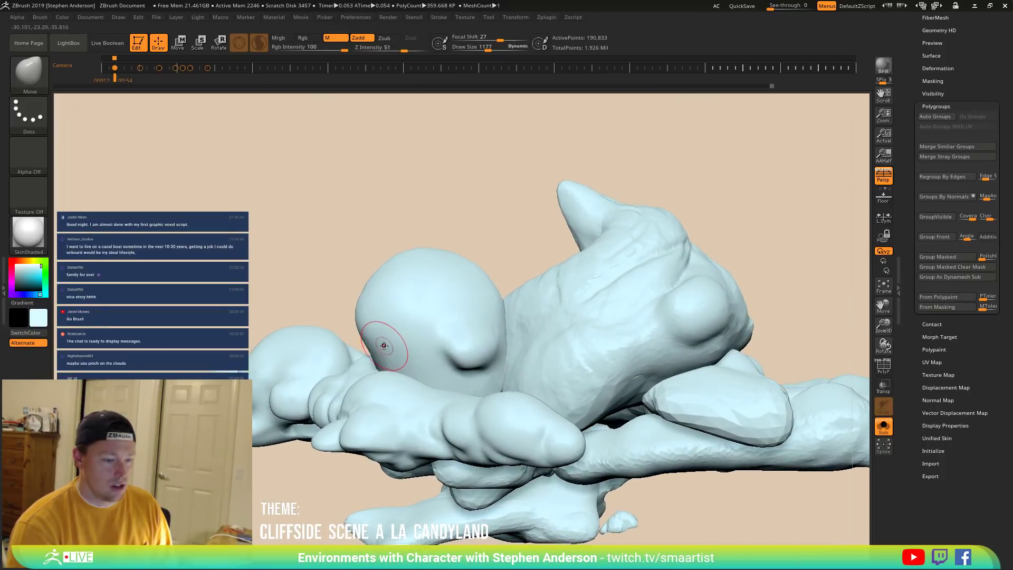
key("w")
left_click(410, 328, "ctrl")
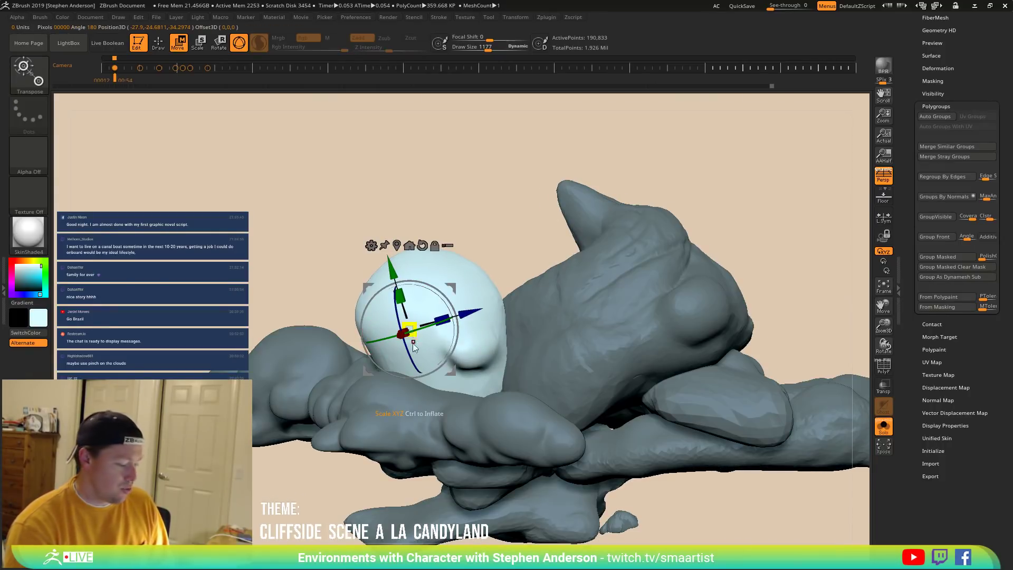
key("q")
With the Move brush enlarged to draw size 3431, reshape the top of the round cloud.
right_click_drag(414, 332, 392, 343)
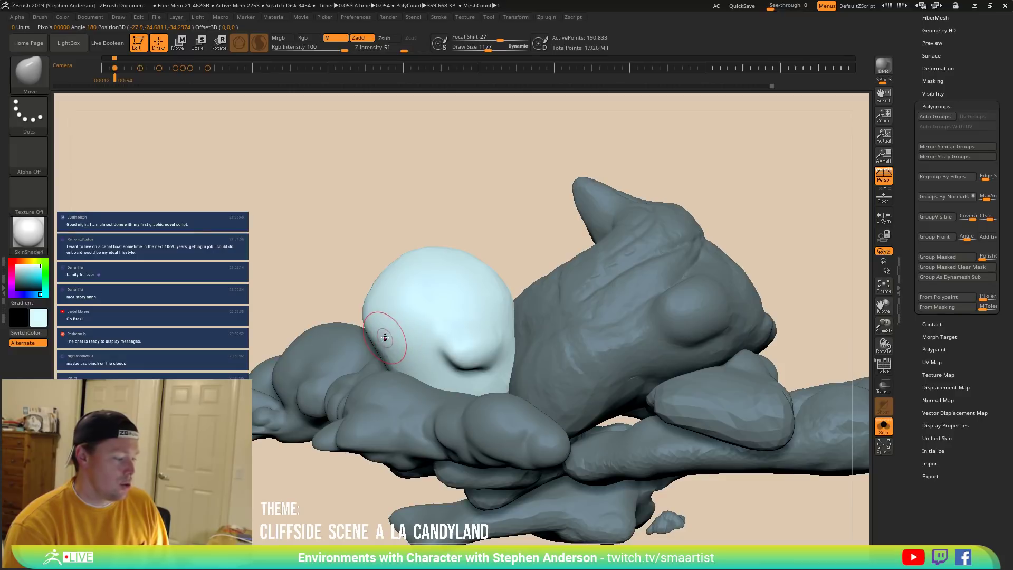
key("s")
left_click_drag(393, 341, 409, 340)
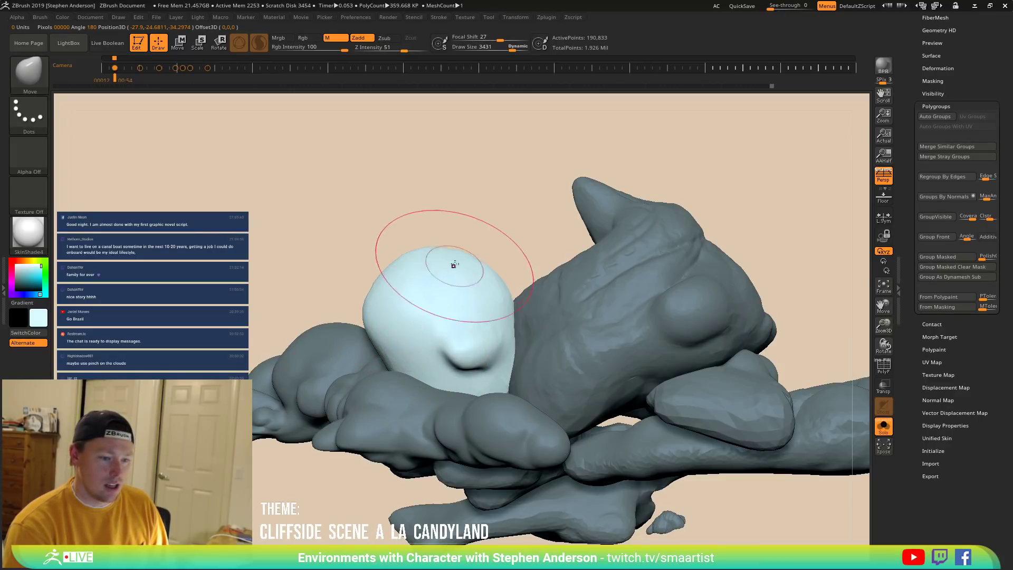
left_click_drag(425, 249, 427, 260)
mouse_move(426, 261)
right_mouse_down()
mouse_move(416, 339)
mouse_move(443, 340)
right_mouse_up()
Set the Move brush to draw size 1739 and push the round cloud's small side lobe inward, refining its shape.
left_click_drag(448, 340, 427, 341)
key("s")
right_click_drag(438, 343, 432, 394)
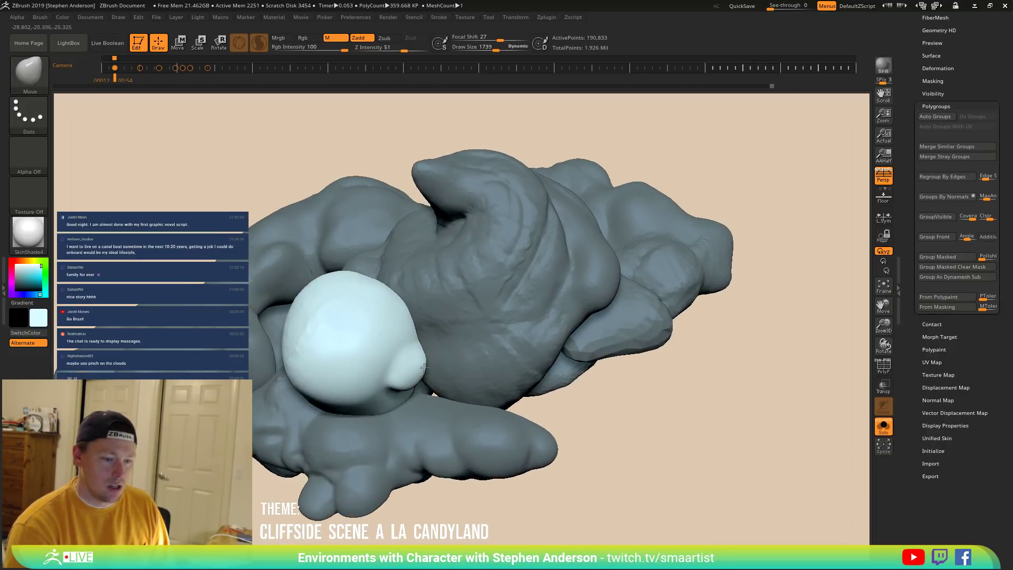
left_click_drag(424, 365, 413, 363)
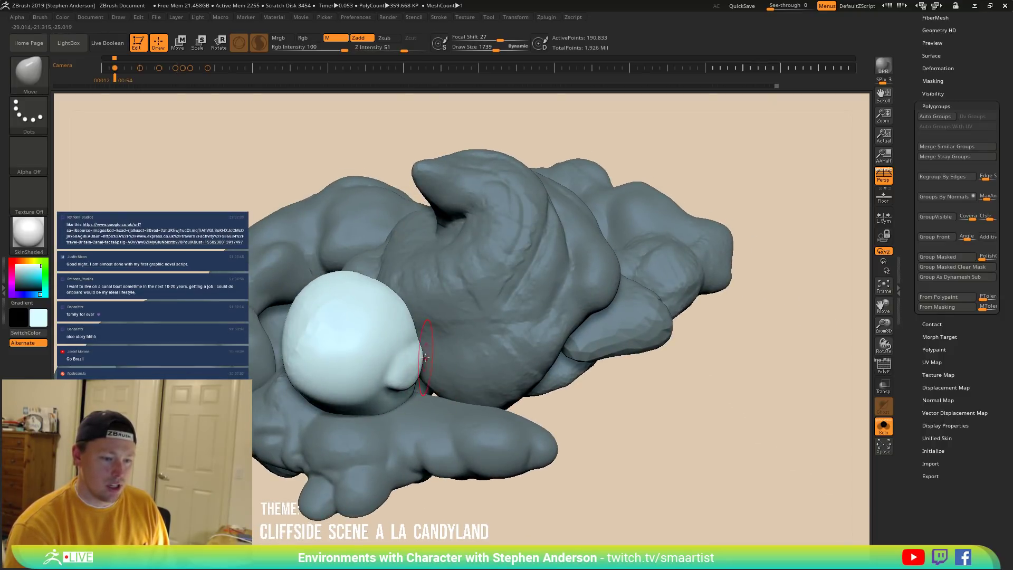
mouse_move(410, 372)
right_mouse_down()
mouse_move(388, 364)
mouse_move(443, 400)
right_mouse_up()
mouse_move(419, 366)
right_mouse_down()
mouse_move(415, 403)
mouse_move(430, 362)
right_mouse_up()
key("s")
mouse_move(441, 354)
left_mouse_down()
mouse_move(428, 362)
mouse_move(443, 372)
mouse_move(439, 350)
left_mouse_up()
key("shift")
Use the Pinch brush at draw size 697 to tighten the crease around the round cloud's small lobe, and smooth the surface beside it.
right_click_drag(420, 373, 402, 312)
key("b")
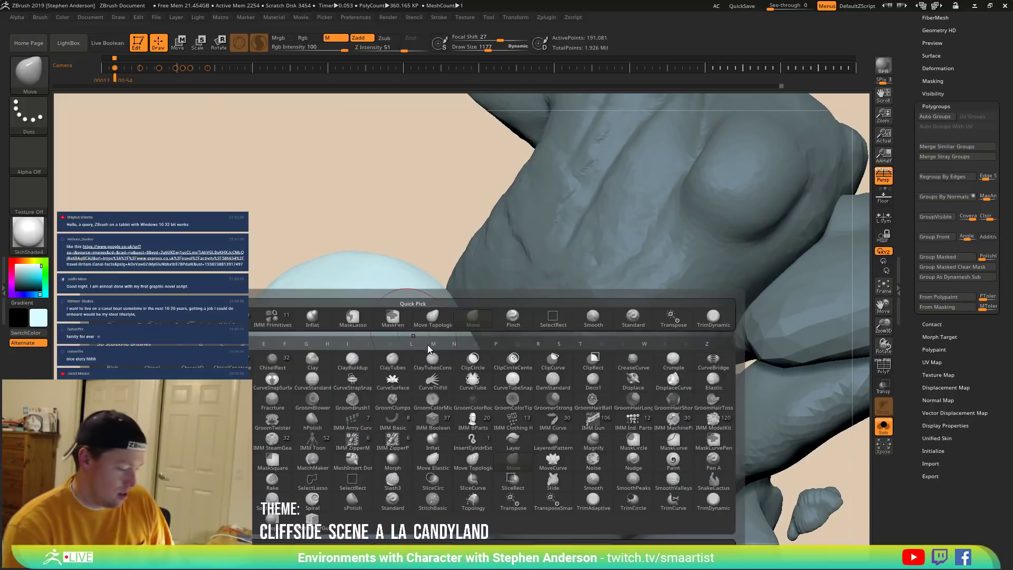
key("p")
key("i")
key("s")
mouse_move(366, 404)
left_mouse_down()
mouse_move(374, 424)
mouse_move(425, 432)
mouse_move(457, 415)
left_mouse_up()
mouse_move(379, 432)
left_mouse_down()
mouse_move(384, 420)
mouse_move(449, 412)
left_mouse_up()
left_click_drag(362, 400, 377, 398)
mouse_move(376, 398)
right_mouse_down()
mouse_move(427, 399)
mouse_move(360, 374)
right_mouse_up()
key("shift")
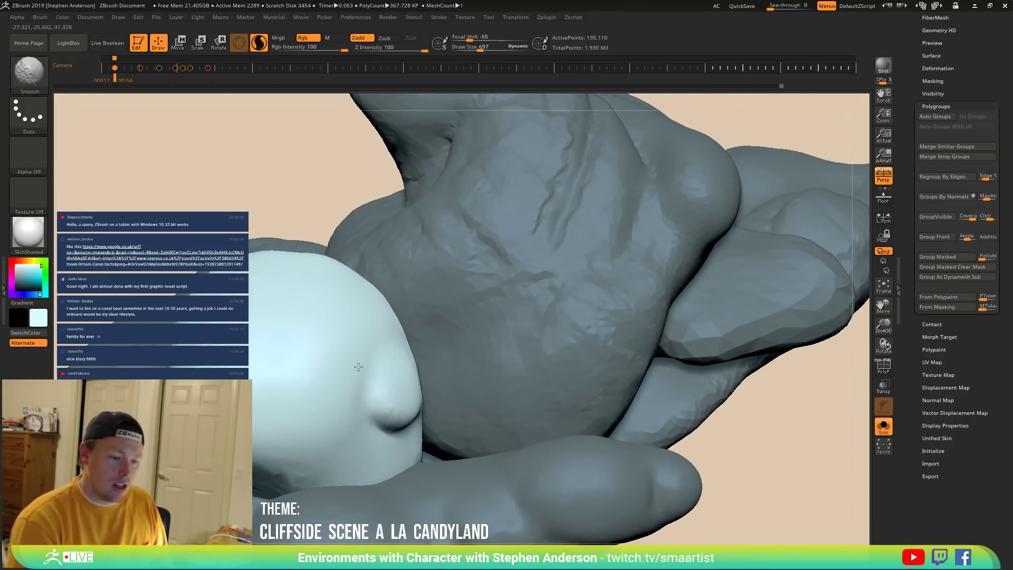
mouse_move(351, 394)
left_mouse_down("shift")
mouse_move(339, 380)
mouse_move(350, 377)
left_mouse_up("shift")
Reduce the Pinch brush to draw size 616, sharpen both ends of the crease under the small lobe and soften the transition.
key("s")
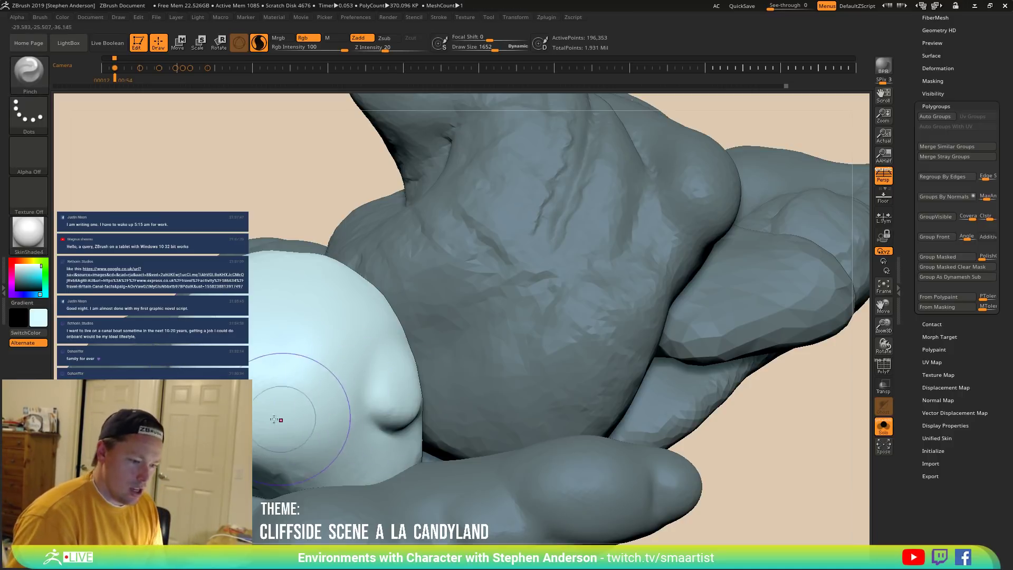
mouse_move(373, 407)
right_mouse_down()
mouse_move(348, 406)
mouse_move(381, 422)
right_mouse_up()
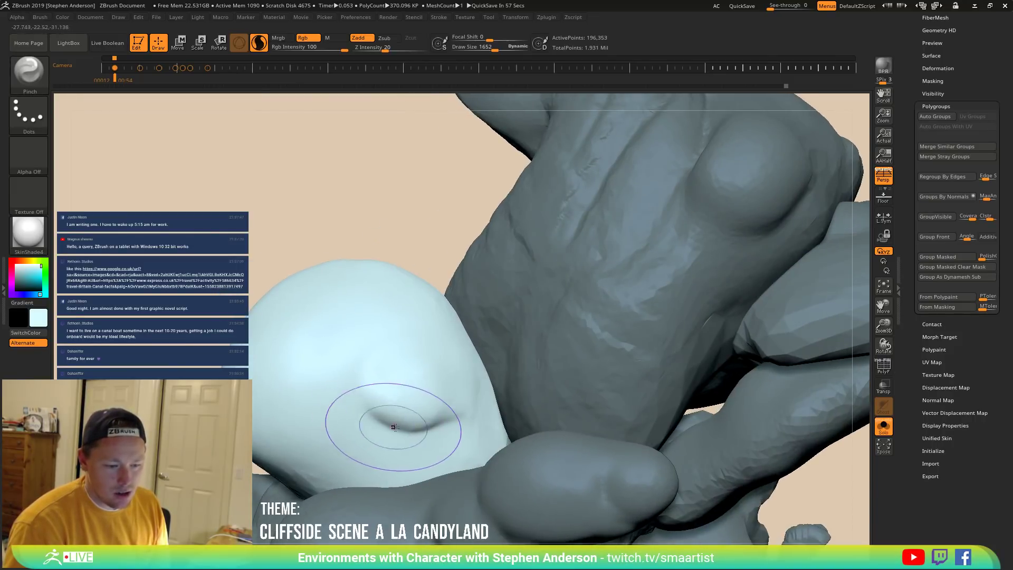
key("s")
left_click_drag(389, 420, 372, 423)
left_click_drag(454, 425, 443, 424)
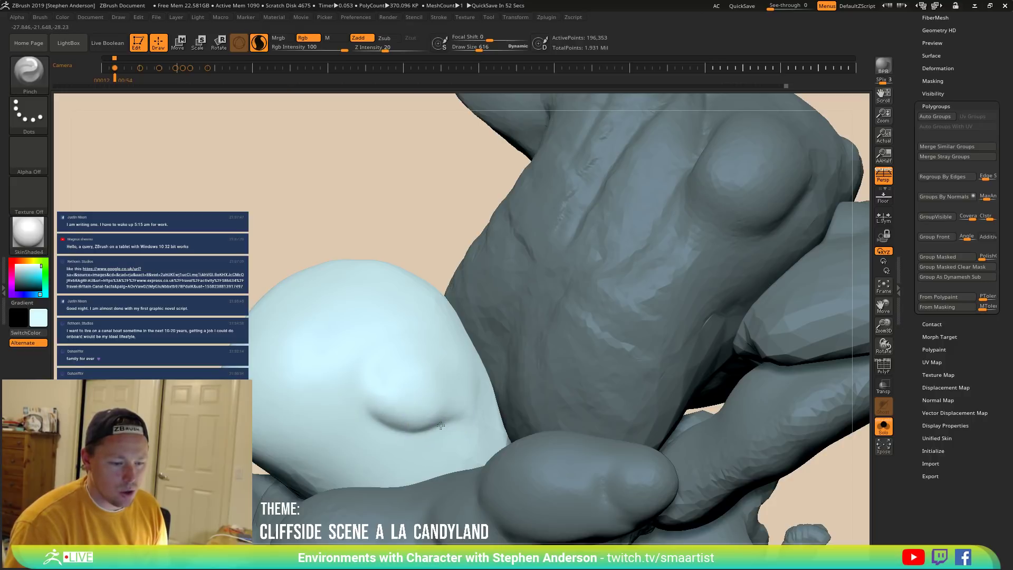
left_click_drag(374, 411, 361, 407)
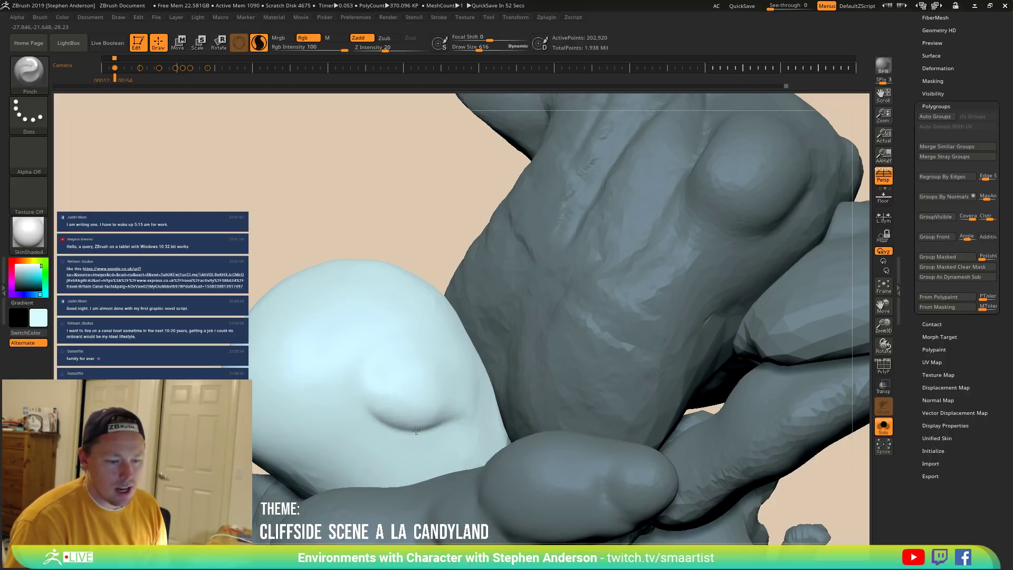
left_click_drag(465, 419, 482, 427)
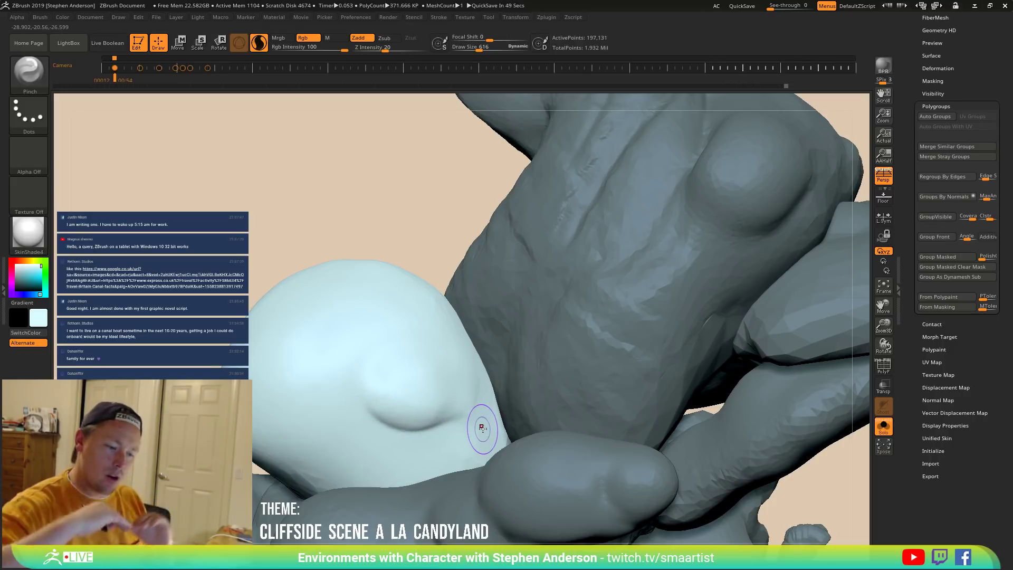
mouse_move(388, 414)
right_mouse_down()
mouse_move(441, 411)
mouse_move(385, 393)
right_mouse_up()
left_click_drag(426, 407, 449, 416, "shift")
Show the full scene from the camera view, mask all clouds except the peaked one, and raise and tilt it above the others.
mouse_move(475, 425)
right_mouse_down("ctrl")
mouse_move(452, 375)
mouse_move(448, 403)
mouse_move(451, 388)
mouse_move(462, 406)
right_mouse_up("ctrl")
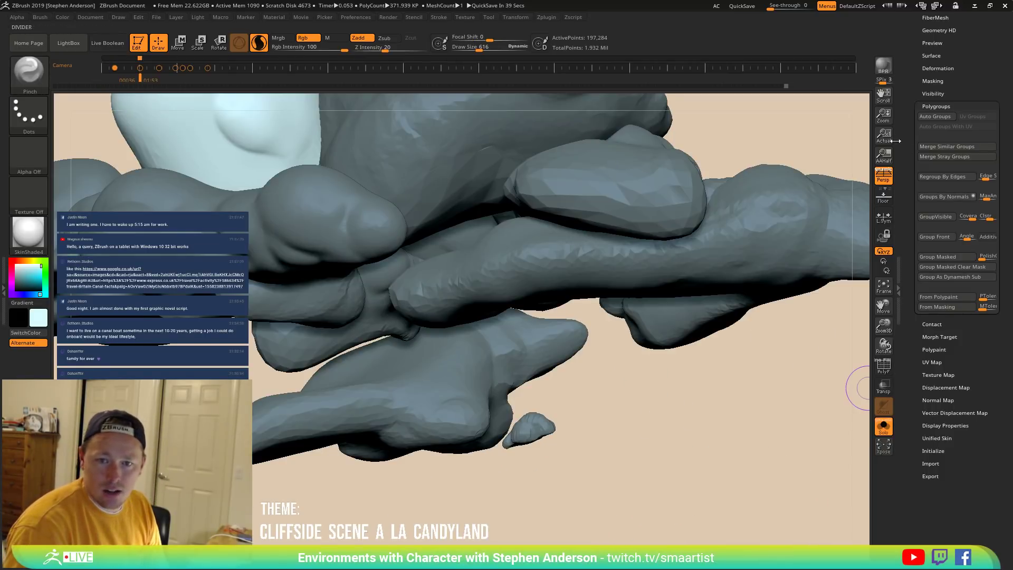
left_click(890, 138)
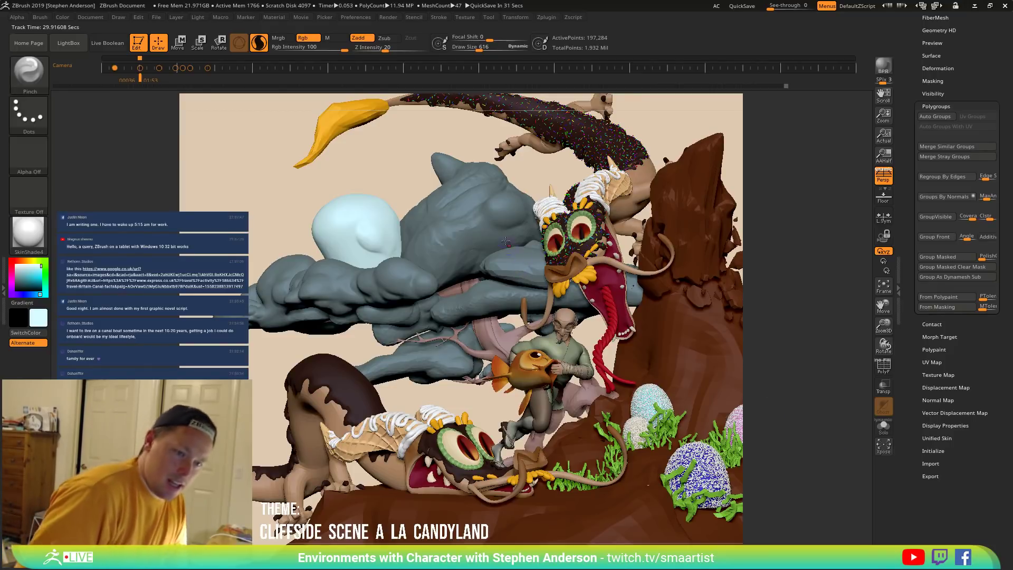
key("w")
left_click(488, 211)
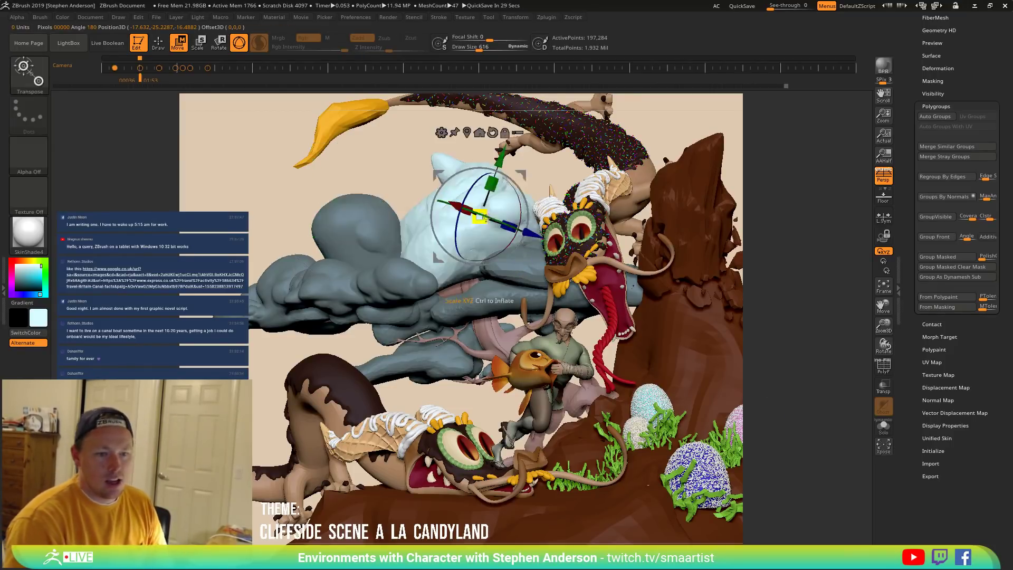
left_click_drag(485, 211, 539, 144)
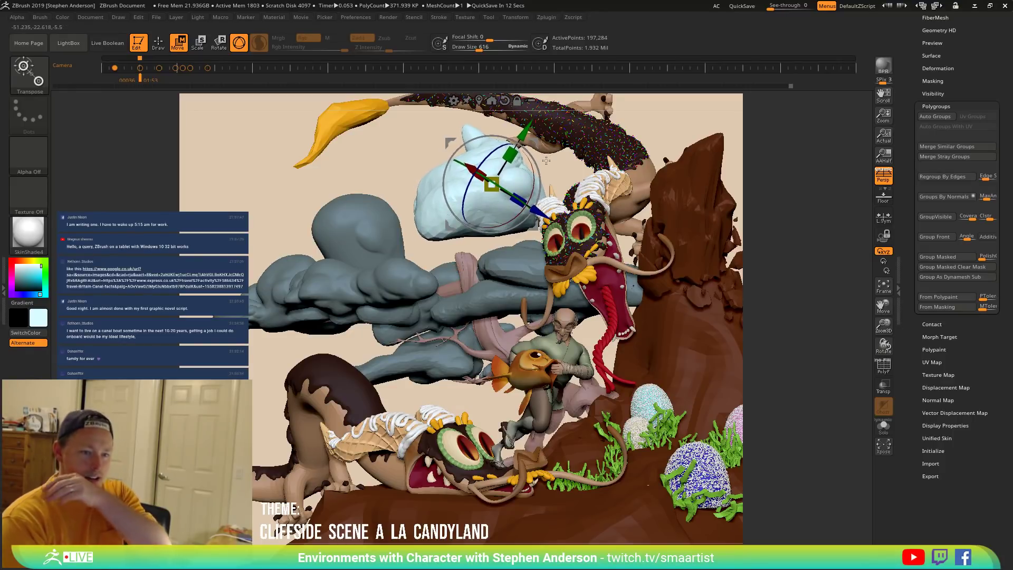
Duplicate the raised peaked cloud, place the copy below it, reset the gizmo orientation and rotate the copy about its vertical axis.
left_click_drag(494, 189, 501, 218)
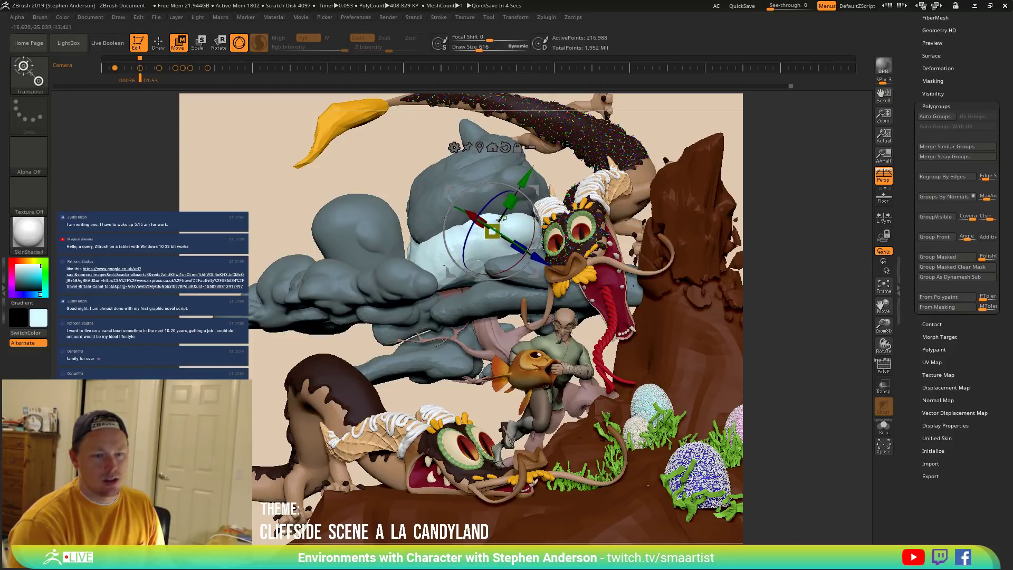
left_click(505, 147)
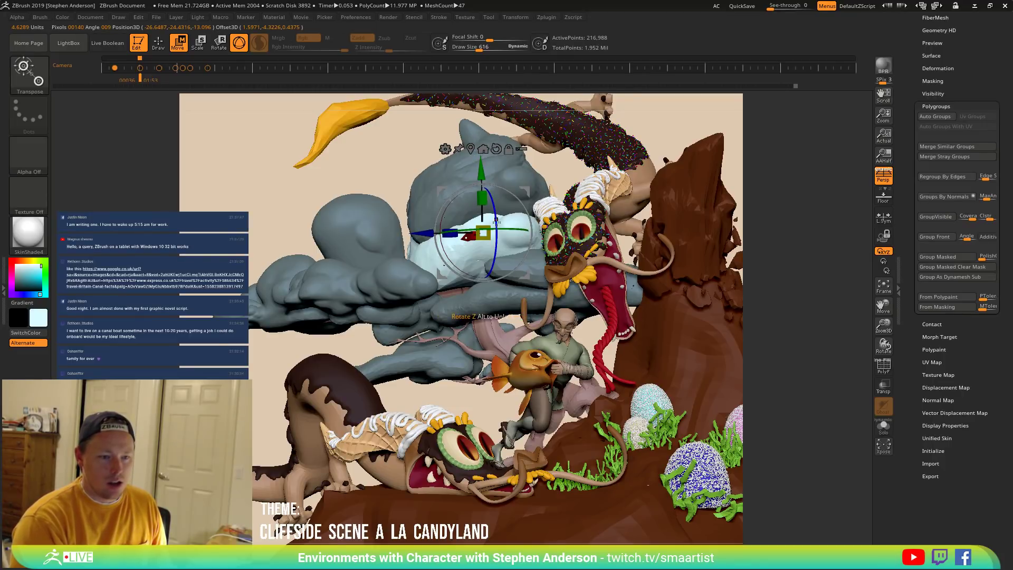
mouse_move(488, 229)
left_mouse_down()
mouse_move(560, 236)
mouse_move(543, 231)
left_mouse_up()
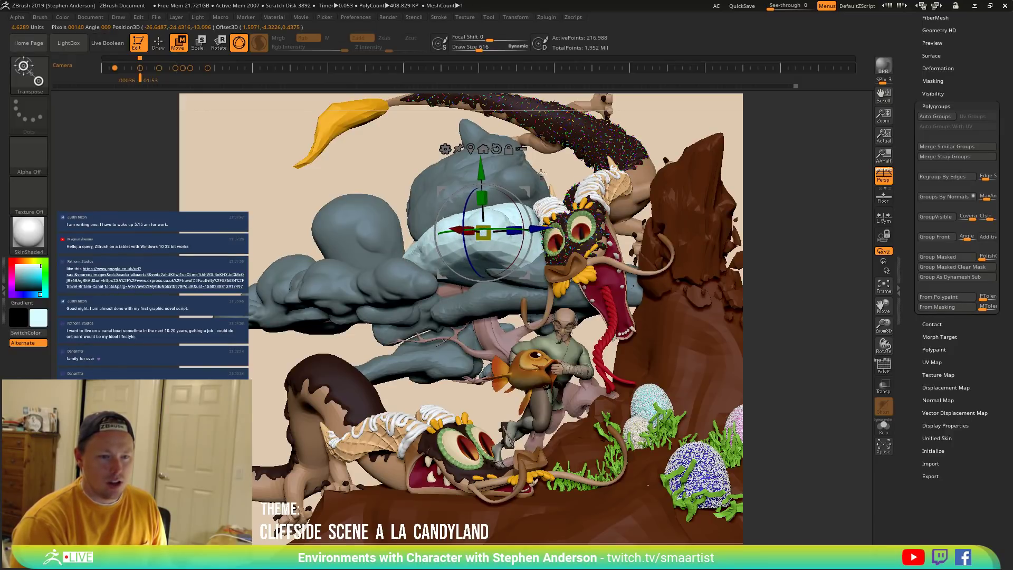
Check the cloud copy's placement from above and from the side, and nudge it slightly in the saved camera view.
left_click_drag(553, 193, 549, 268)
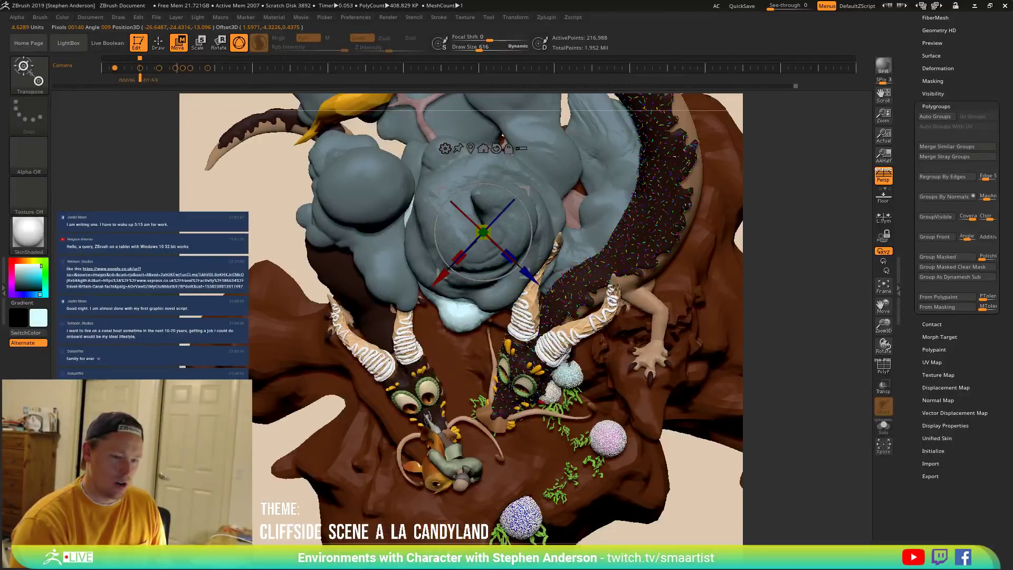
left_click_drag(530, 191, 587, 127)
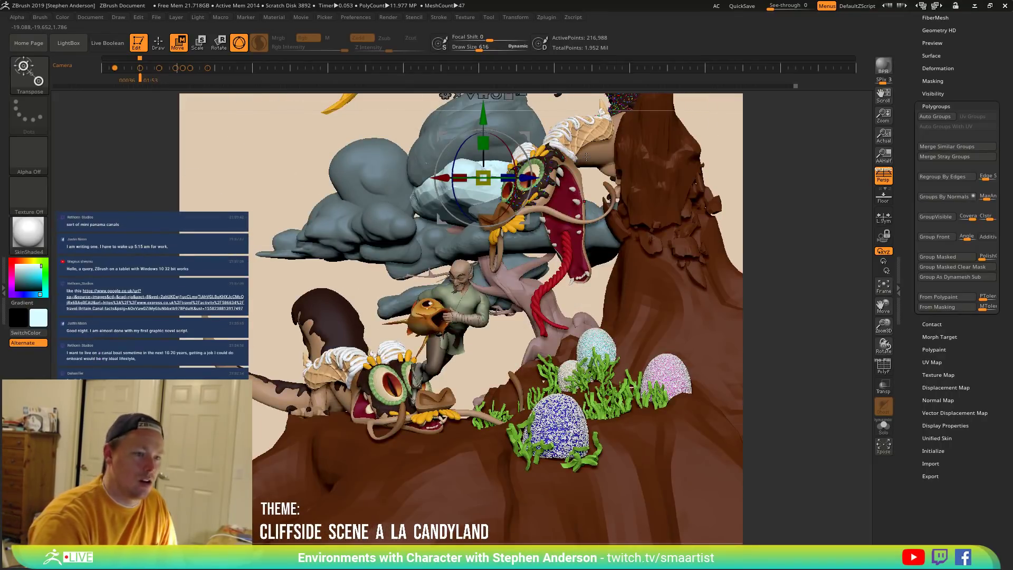
left_click(115, 67)
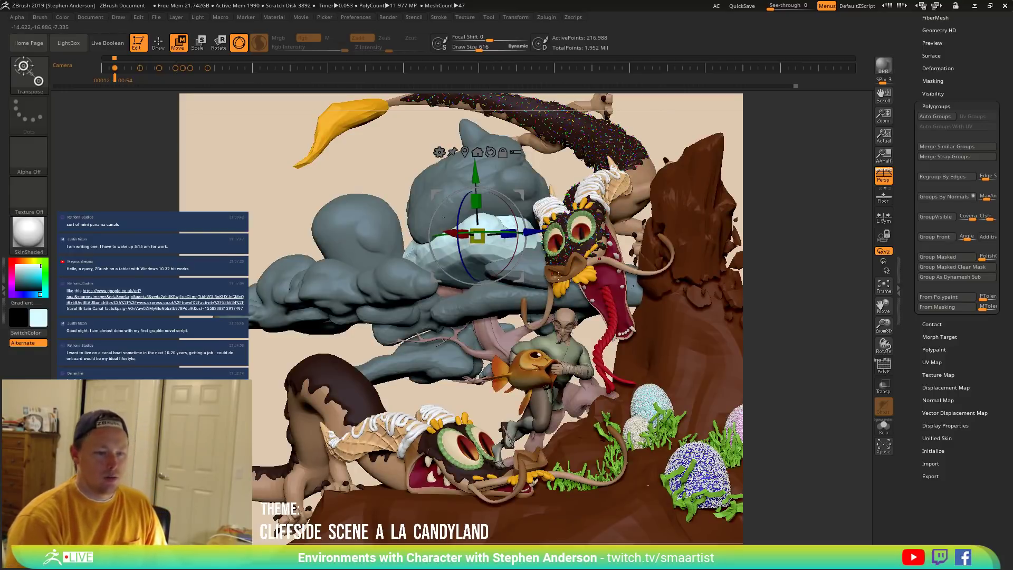
left_click_drag(460, 207, 460, 211)
left_click_drag(520, 194, 519, 191)
Switch to the Move brush and set its draw size to 4145.
key("b")
key("m")
key("v")
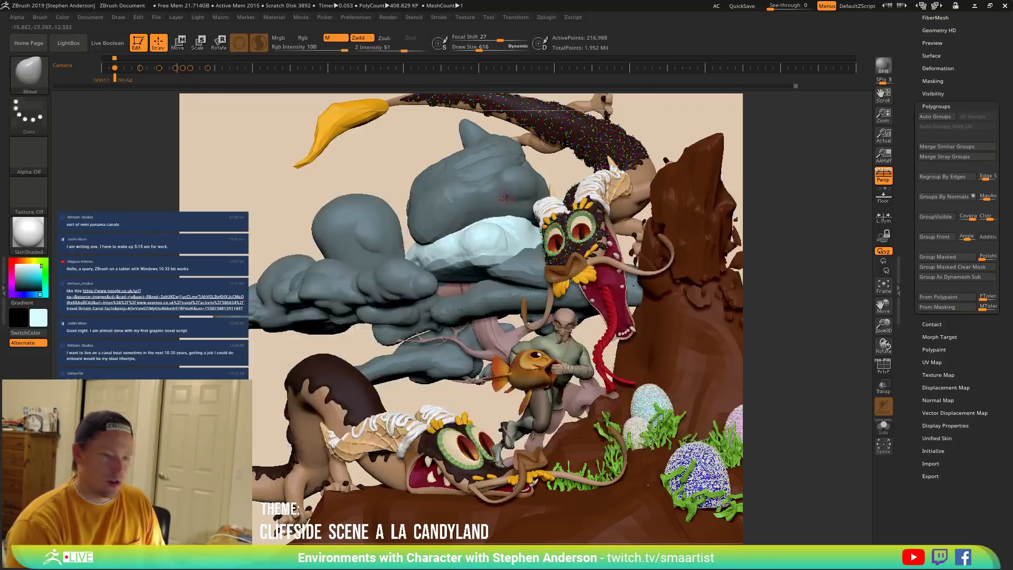
key("s")
left_click_drag(493, 239, 528, 243)
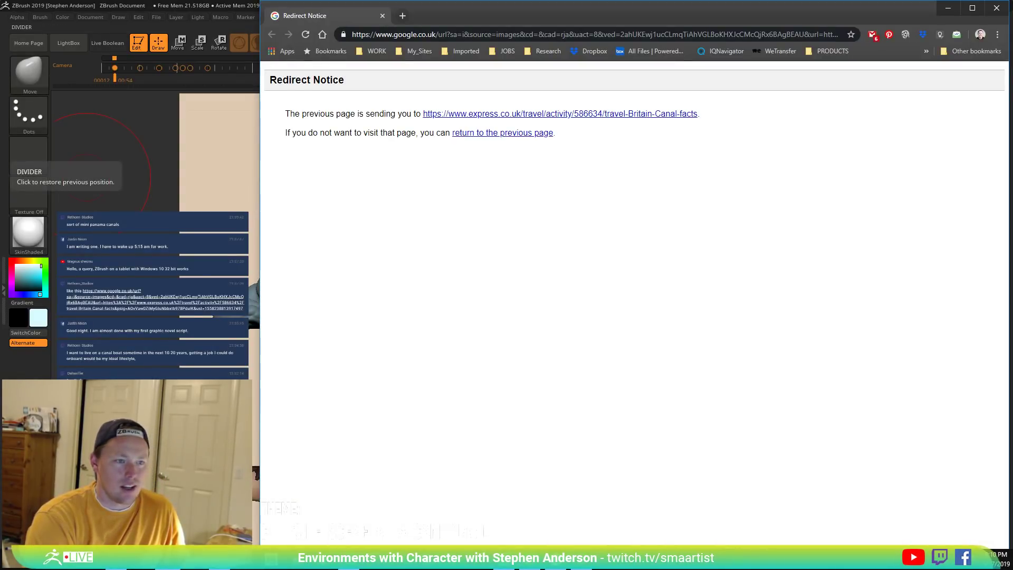
Follow the redirect link to the Britain's canals article, accept its cookies, view the canal photo and close the browser.
left_click(559, 117)
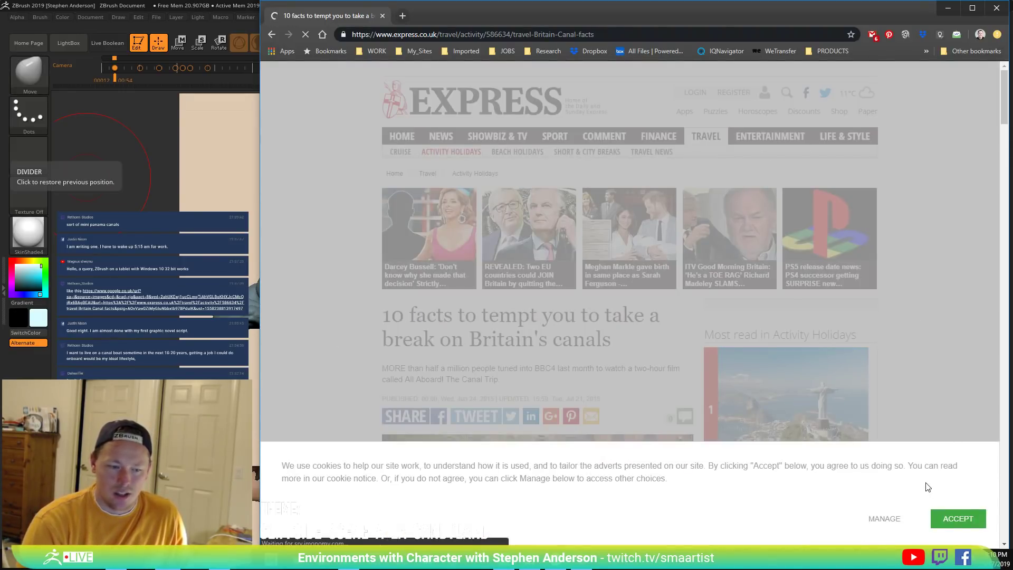
left_click(970, 519)
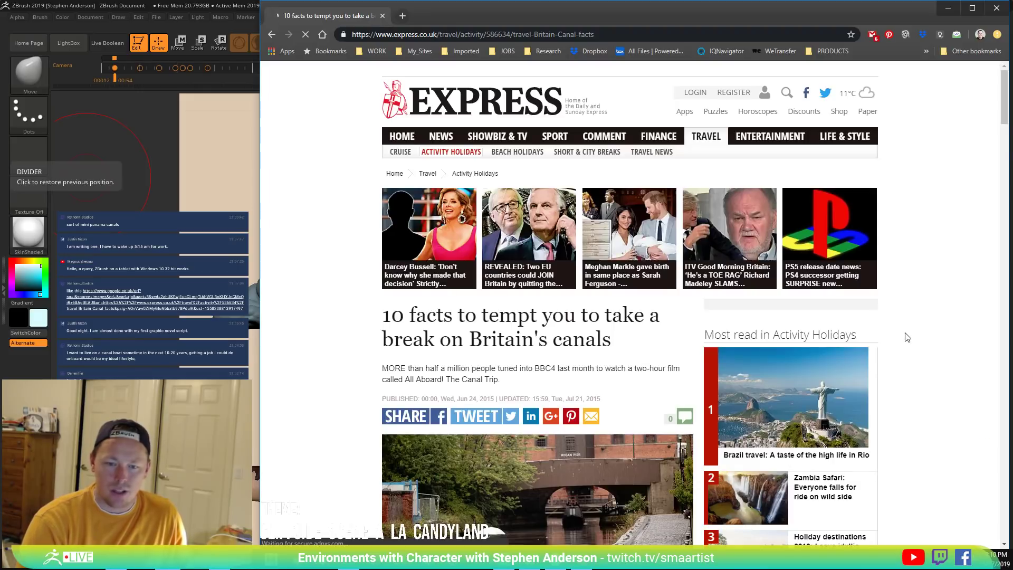
scroll(906, 335, "down", 4)
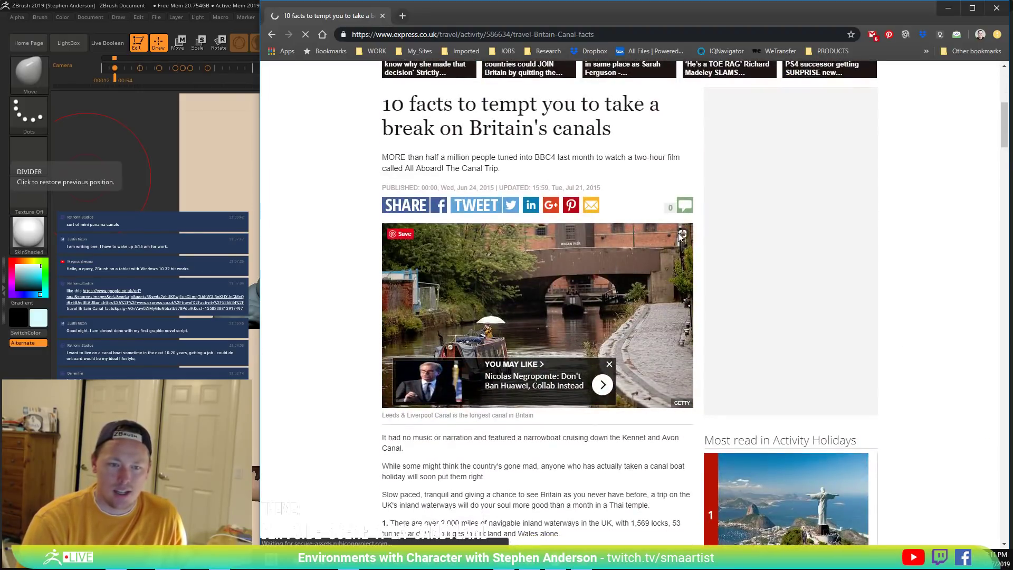
left_click(609, 364)
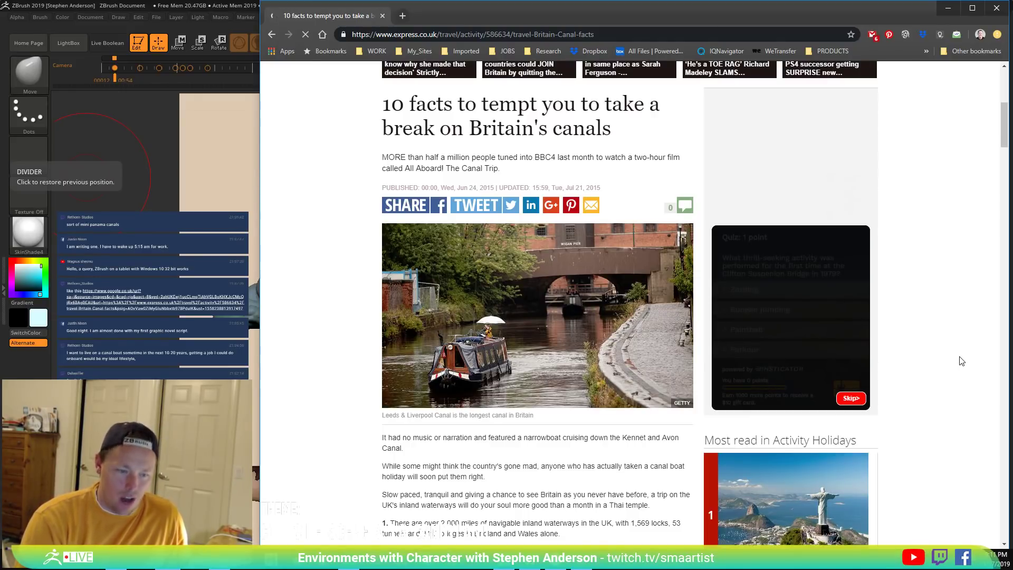
scroll(961, 361, "down", 1)
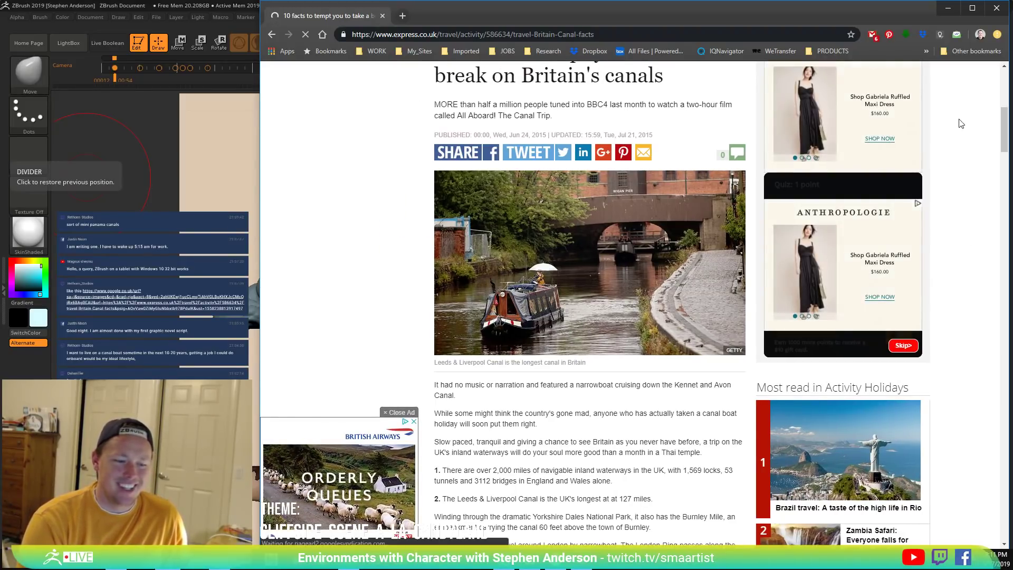
left_click(996, 8)
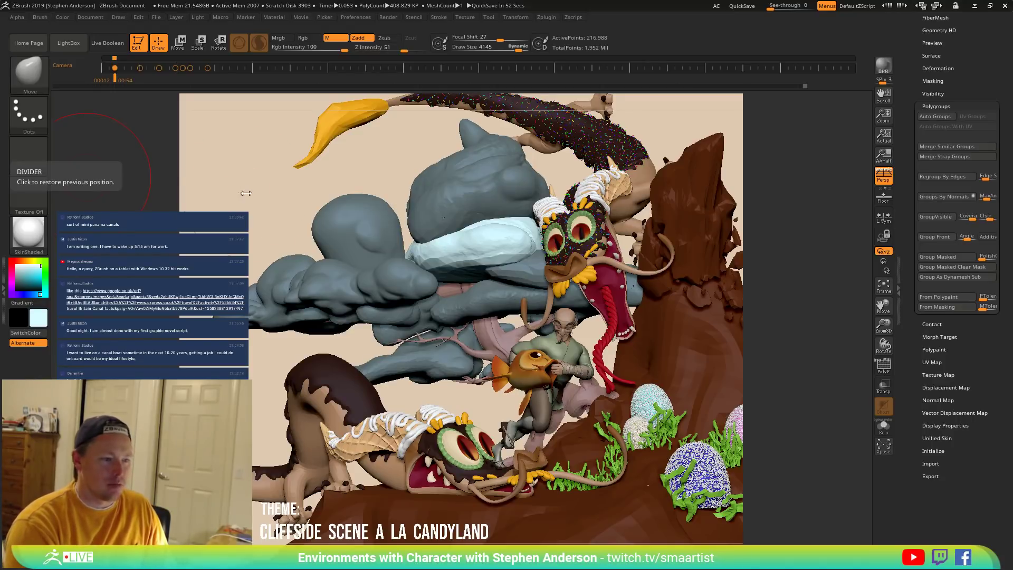
Resize the document to a higher resolution, accept the resize warning, and fit the enlarged canvas in the workspace.
mouse_move(236, 205)
left_mouse_down()
mouse_move(285, 208)
mouse_move(230, 208)
left_mouse_up()
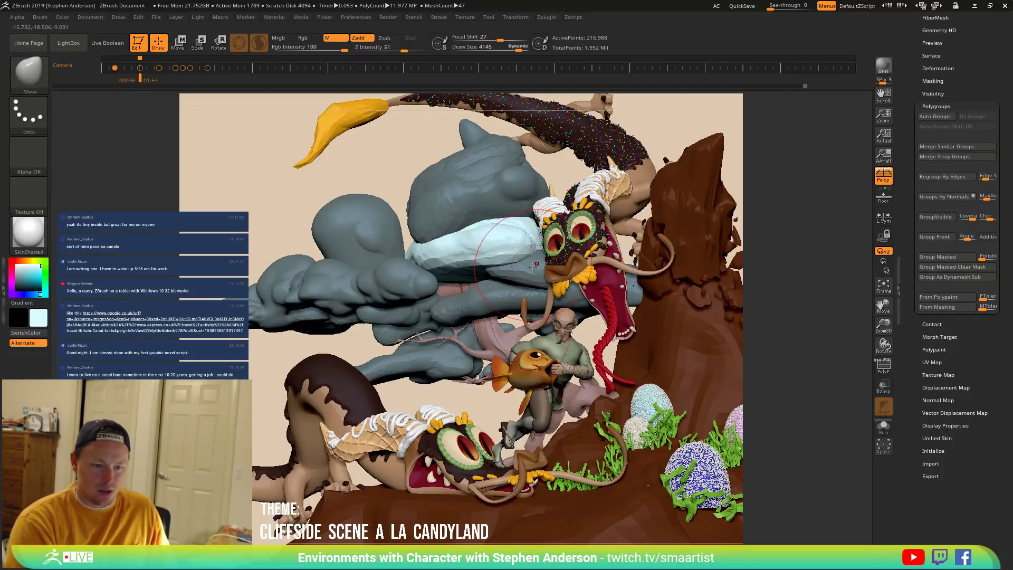
right_click_drag(533, 267, 537, 279, "alt")
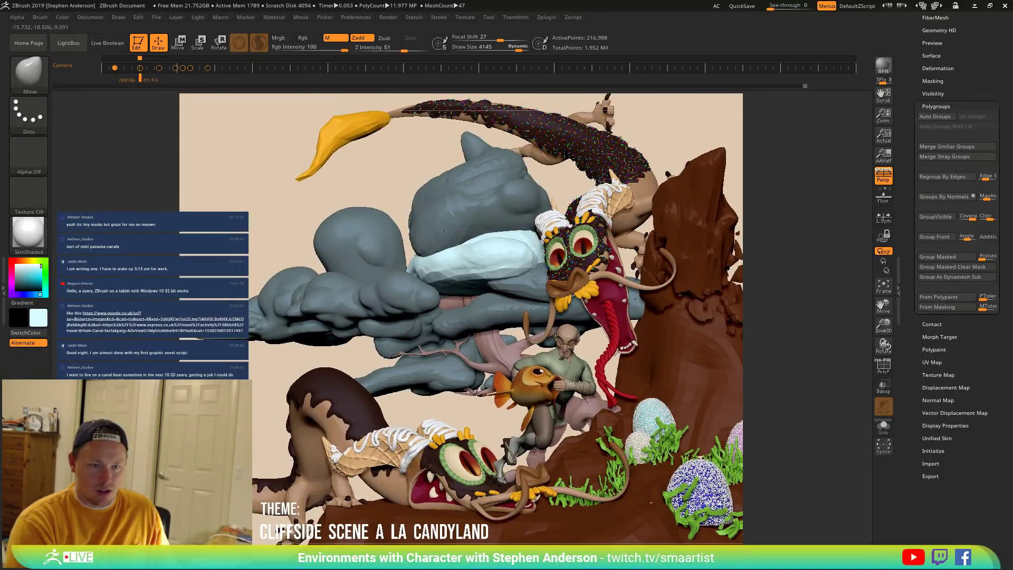
left_click(91, 17)
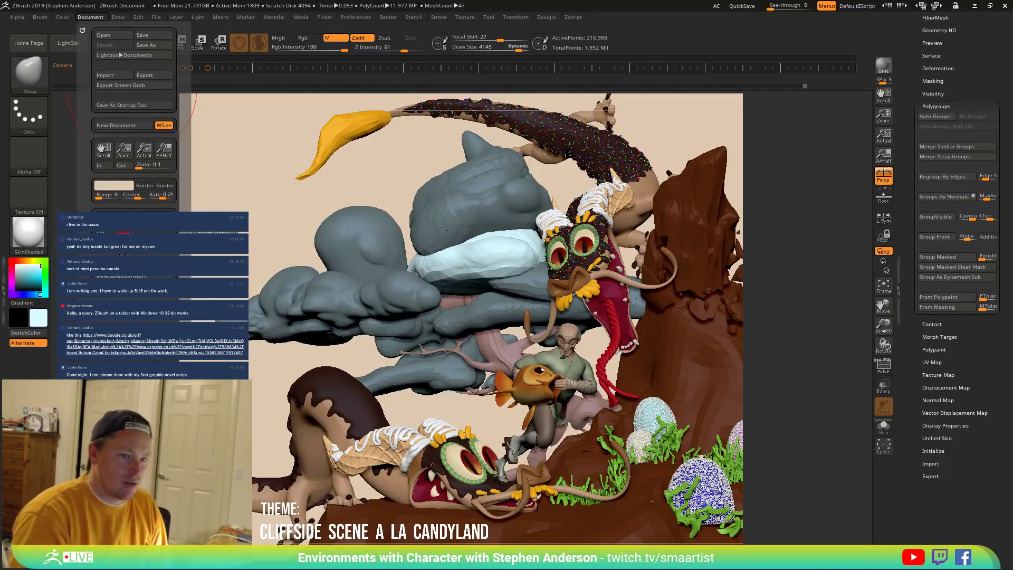
left_click(90, 17)
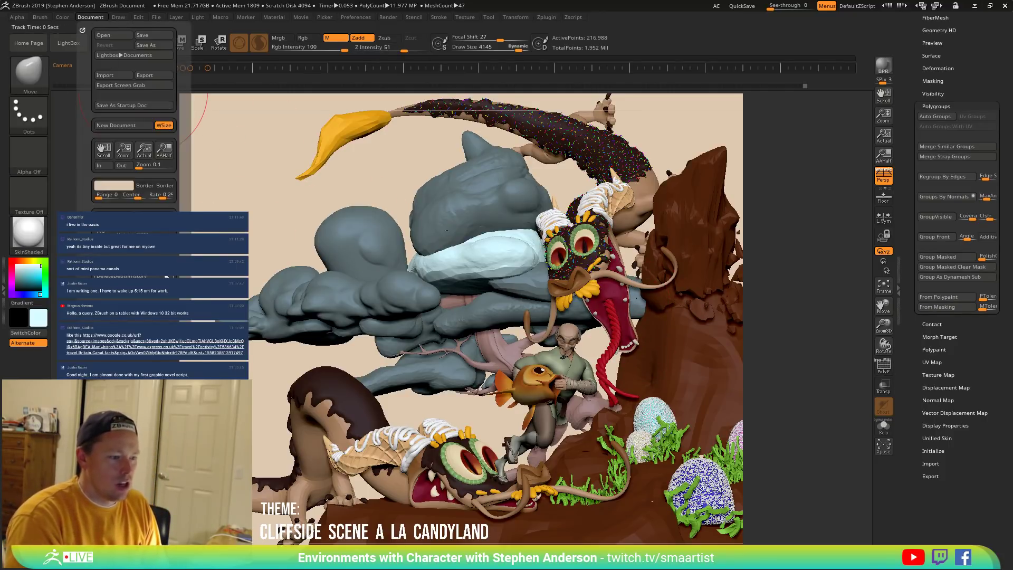
left_click(157, 253)
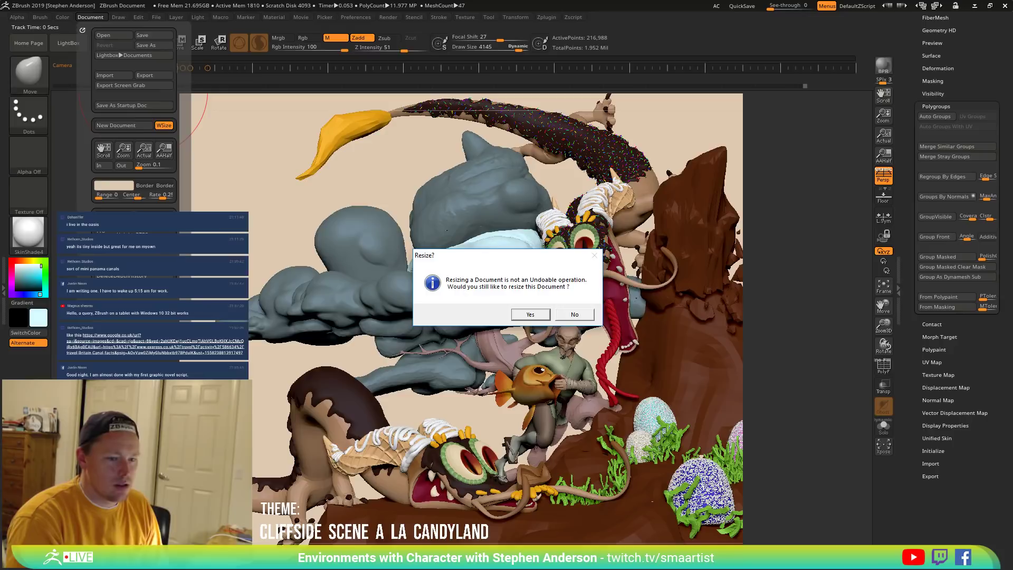
left_click(542, 314)
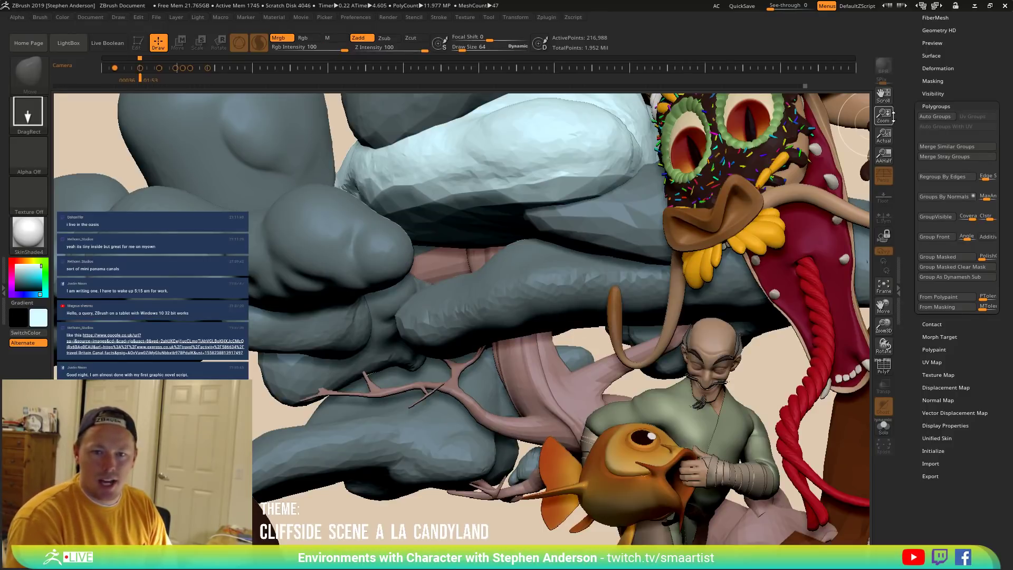
left_click_drag(884, 120, 857, 50)
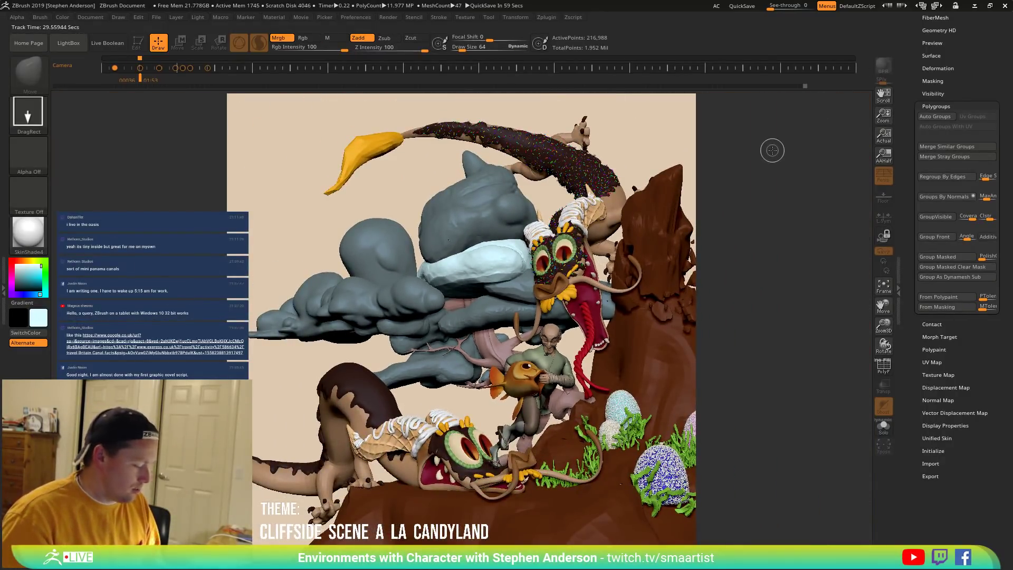
Clear the canvas, redraw the scene in Edit mode, and return it to the saved camera view.
key("ctrl+n")
left_click_drag(453, 239, 461, 275)
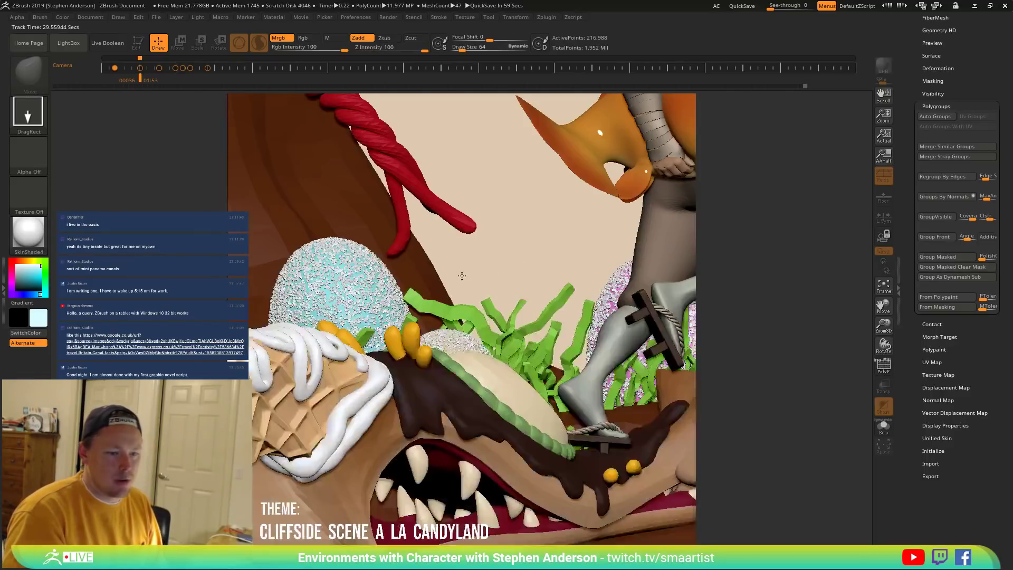
key("t")
key("t")
key("f")
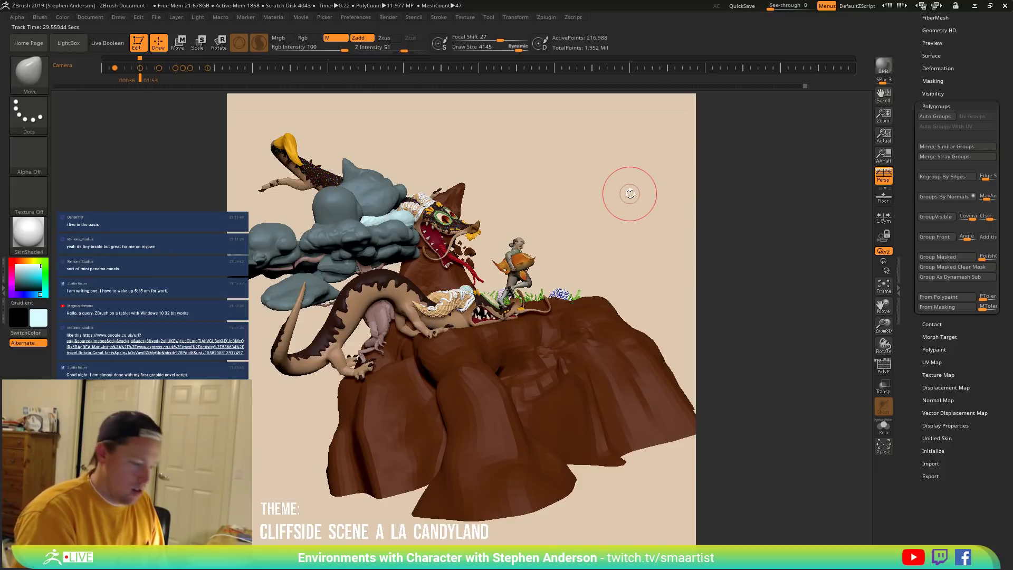
key("Left")
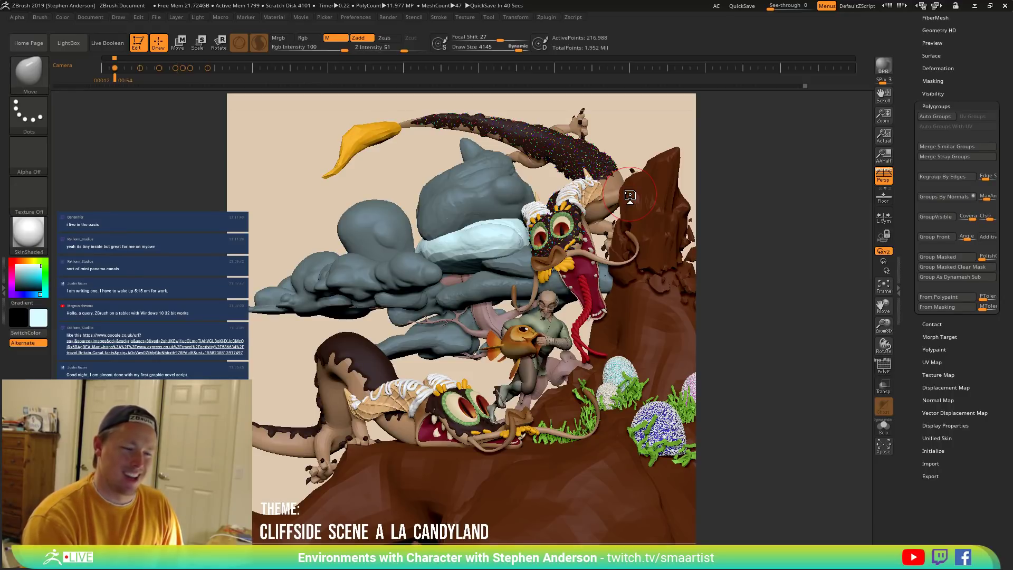
Clear the mask from all the clouds, collapse the Polygroups settings and display the clouds' polygroups.
mouse_move(762, 195)
left_mouse_down("ctrl")
mouse_move(775, 229)
mouse_move(763, 233)
left_mouse_up("ctrl")
key("w")
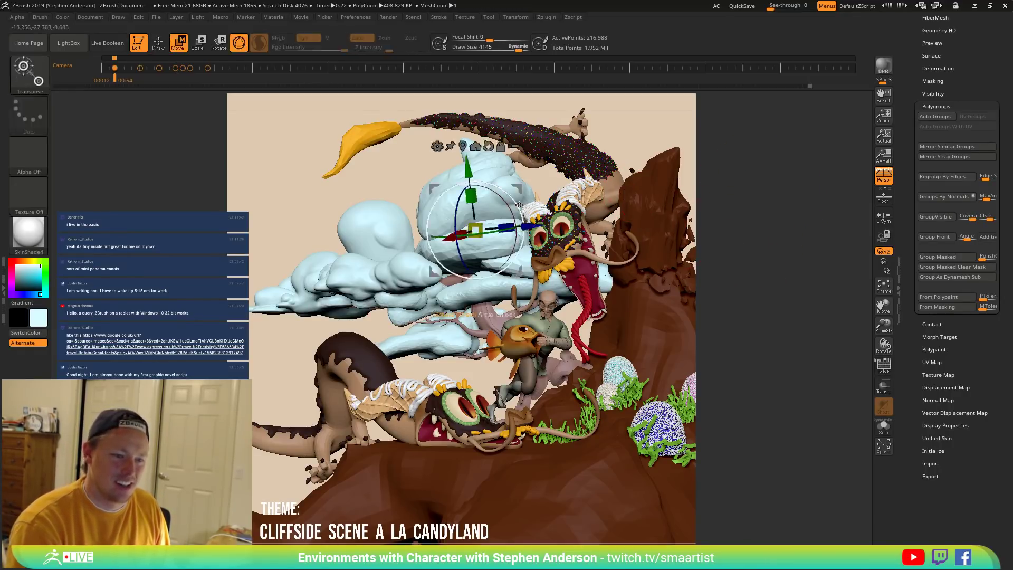
key("q")
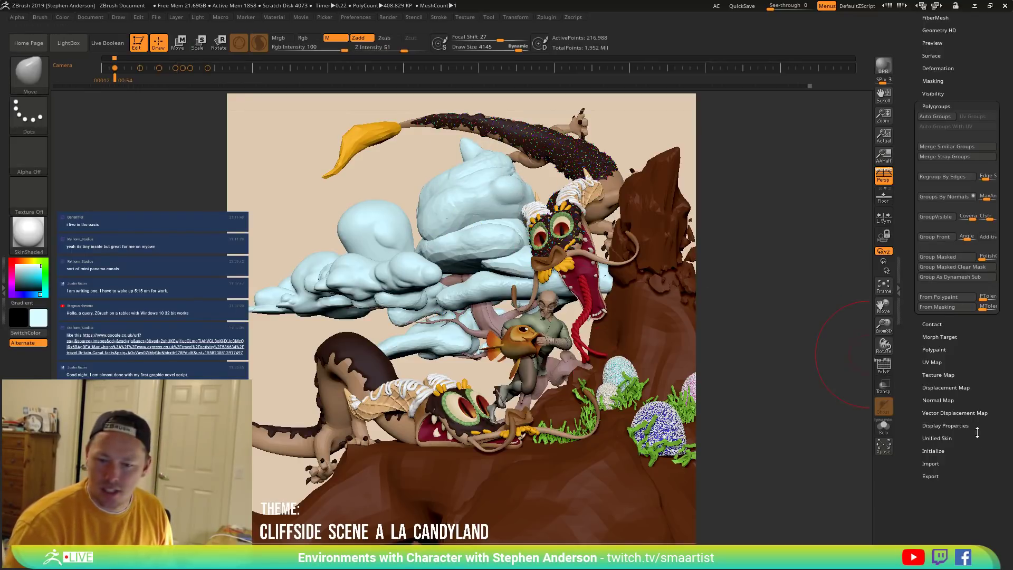
left_click(944, 106)
key("shift")
key("shift+f")
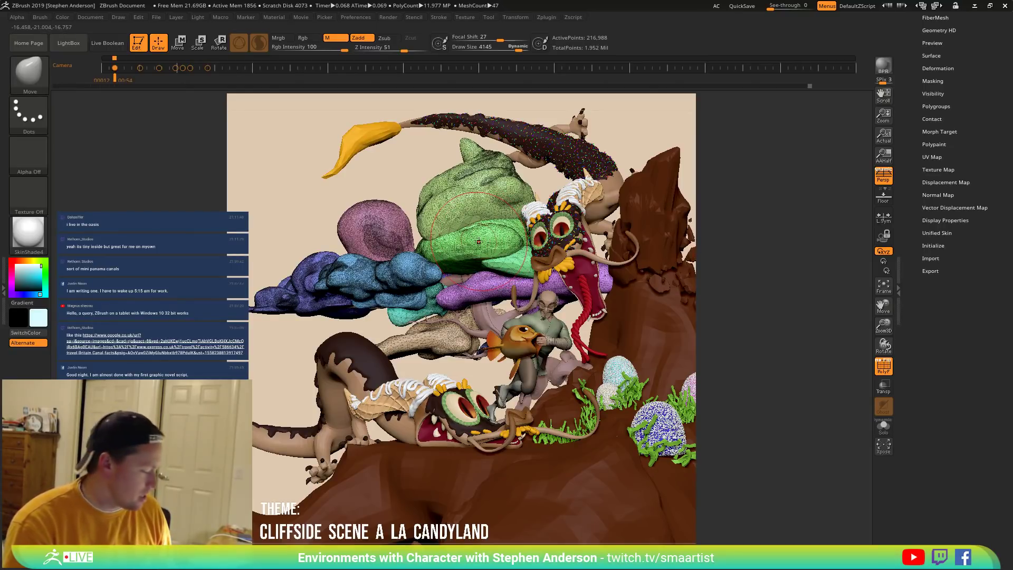
Mask every cloud except the upper peaked one, rotate it in place, and hide the polygroup display.
key("w")
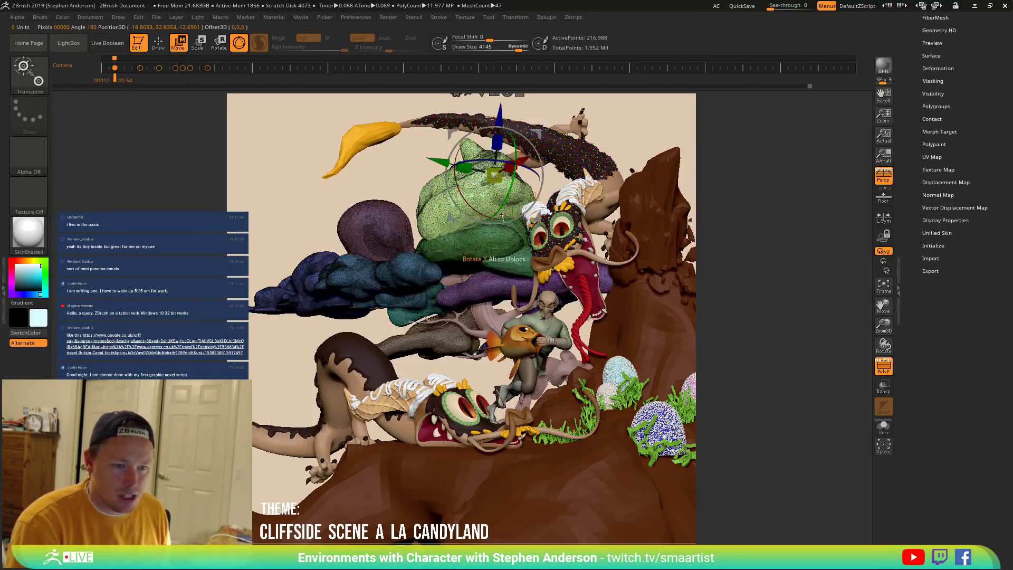
mouse_move(535, 217)
left_mouse_down("alt")
mouse_move(517, 286)
mouse_move(478, 196)
left_mouse_up("alt")
key("q")
key("shift+f")
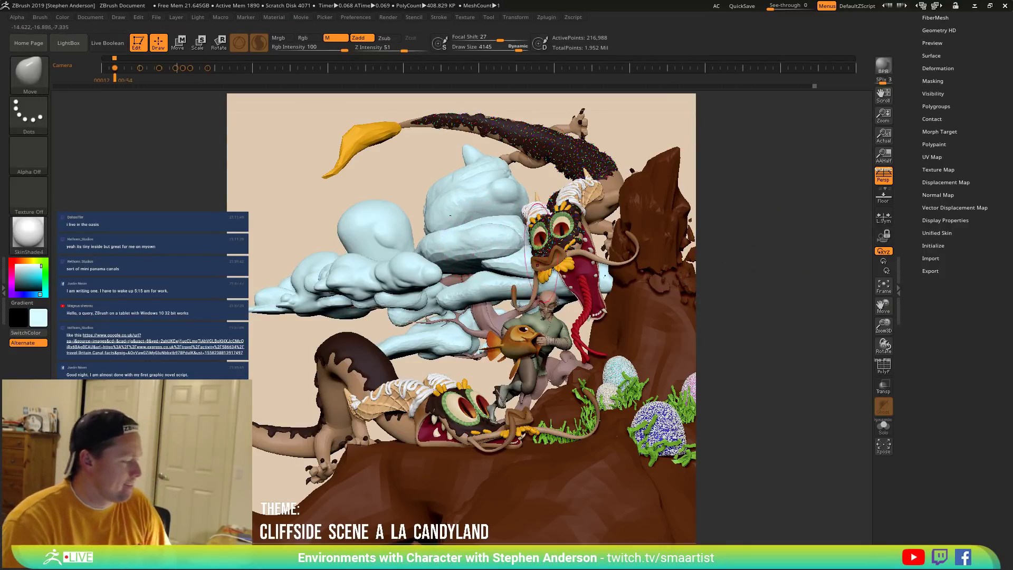
Inspect the clouds beside the lying dragon, select that dragon's body subtool and display its polygroups.
mouse_move(523, 242)
right_mouse_down()
mouse_move(539, 241)
mouse_move(500, 268)
mouse_move(516, 269)
mouse_move(523, 254)
right_mouse_up()
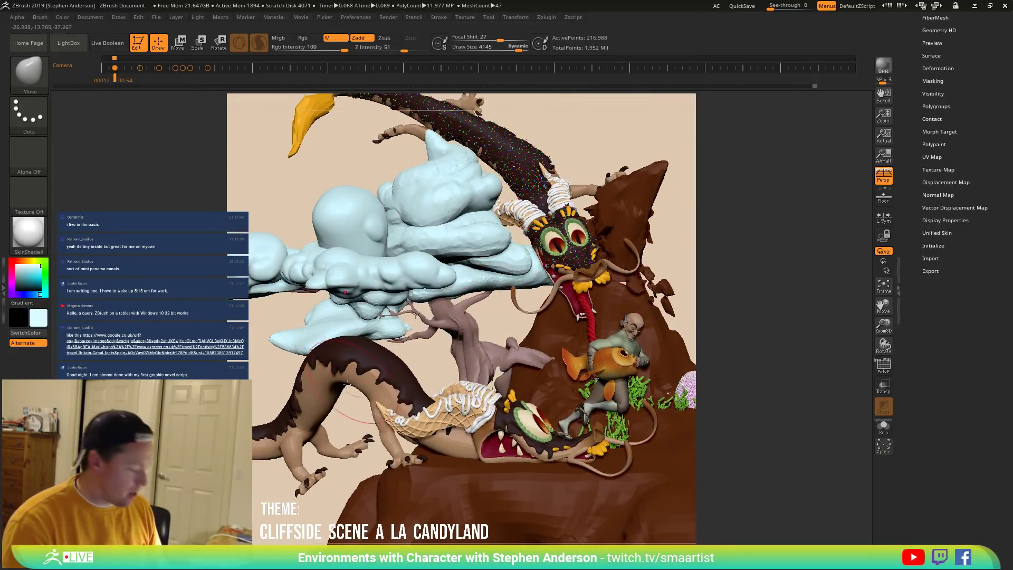
mouse_move(370, 359)
right_mouse_down("alt")
mouse_move(413, 340)
mouse_move(419, 352)
mouse_move(398, 356)
right_mouse_up("alt")
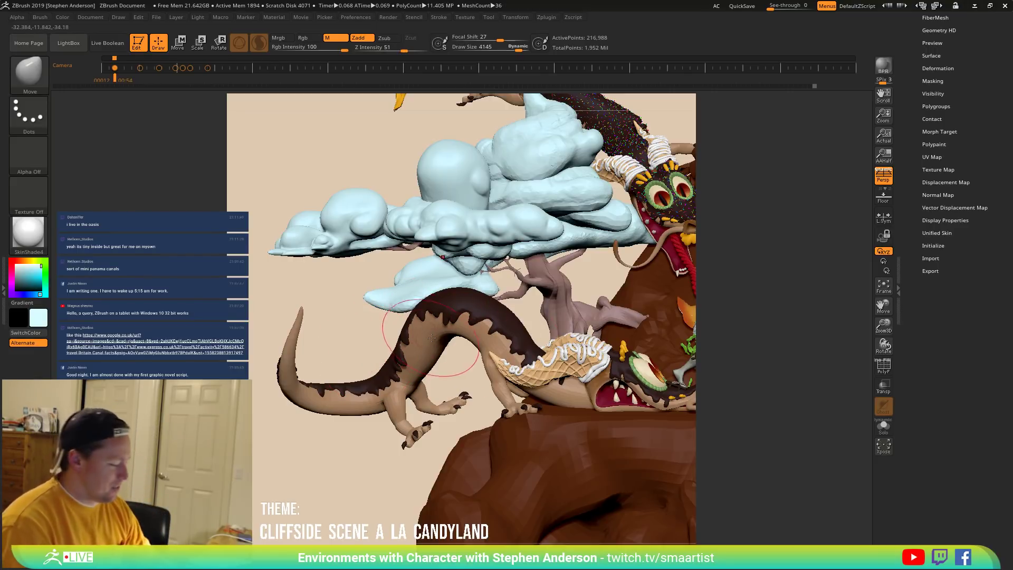
right_click_drag(475, 323, 447, 326)
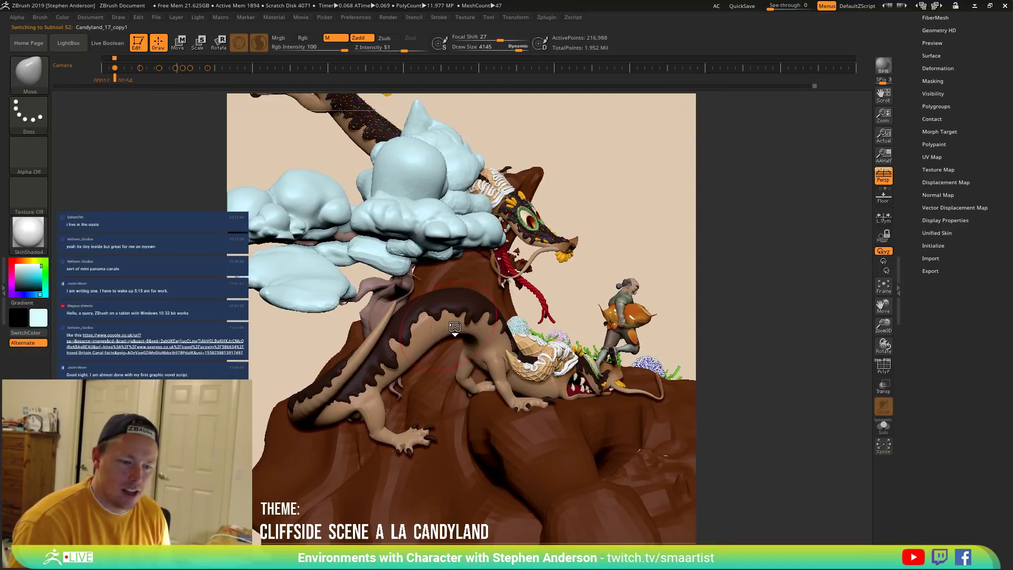
left_click(587, 304, "alt")
mouse_move(587, 304)
right_mouse_down()
mouse_move(569, 299)
mouse_move(596, 302)
mouse_move(567, 315)
mouse_move(507, 313)
right_mouse_up()
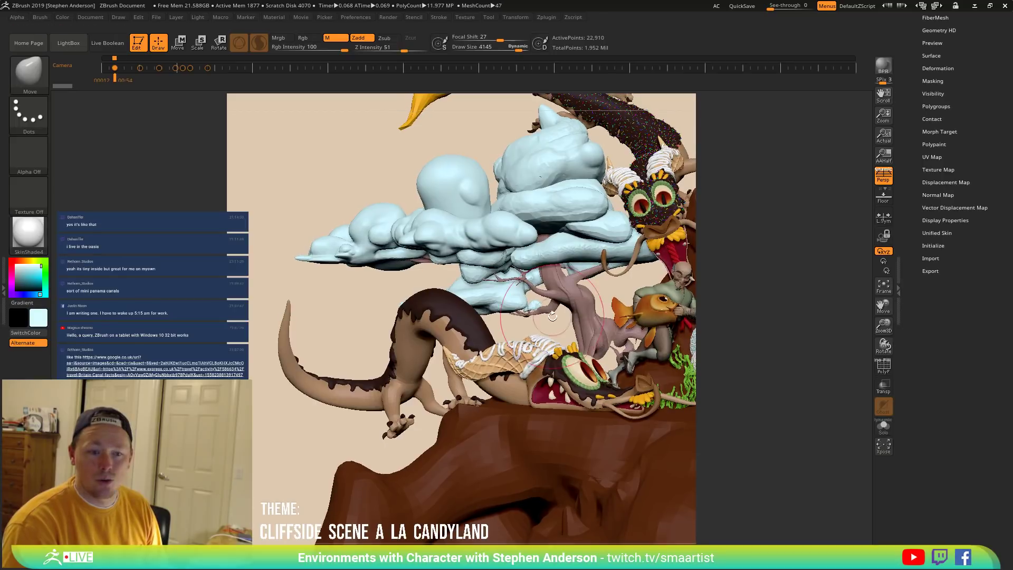
right_click_drag(484, 349, 427, 339)
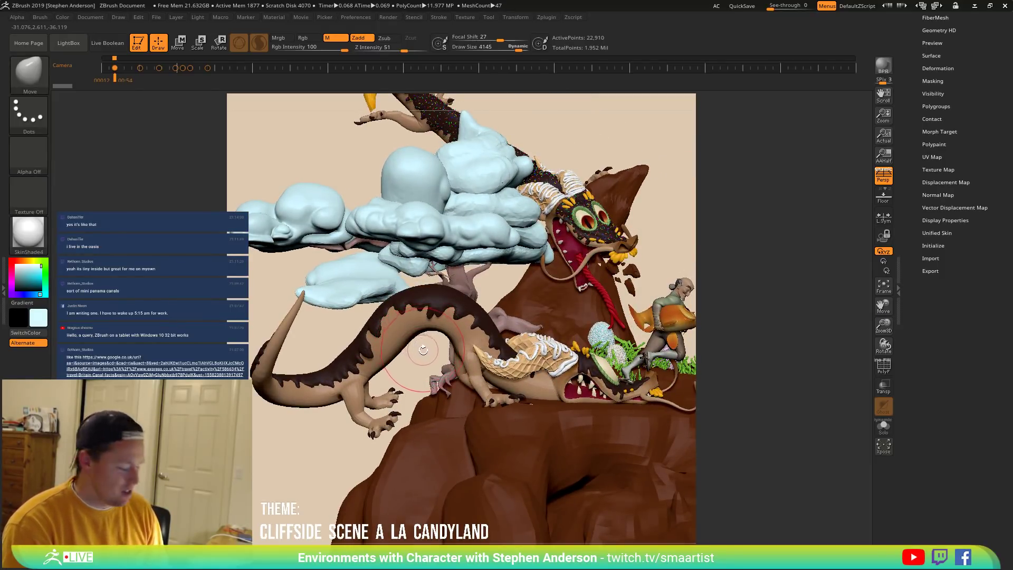
key("shift+f")
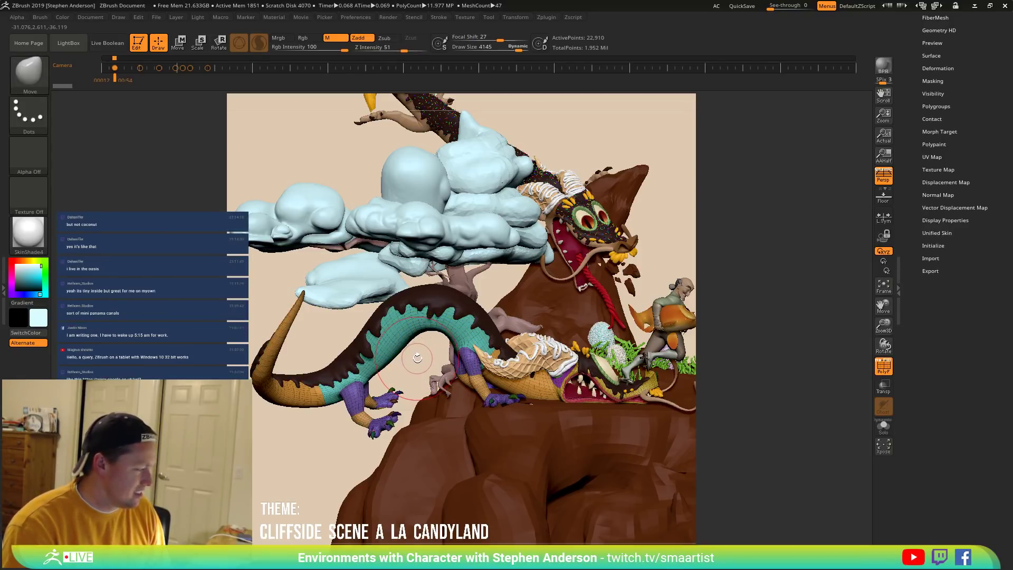
Lasso-mask the front part of the lying dragon's body, leaving its hind legs and tail unmasked.
key("ctrl")
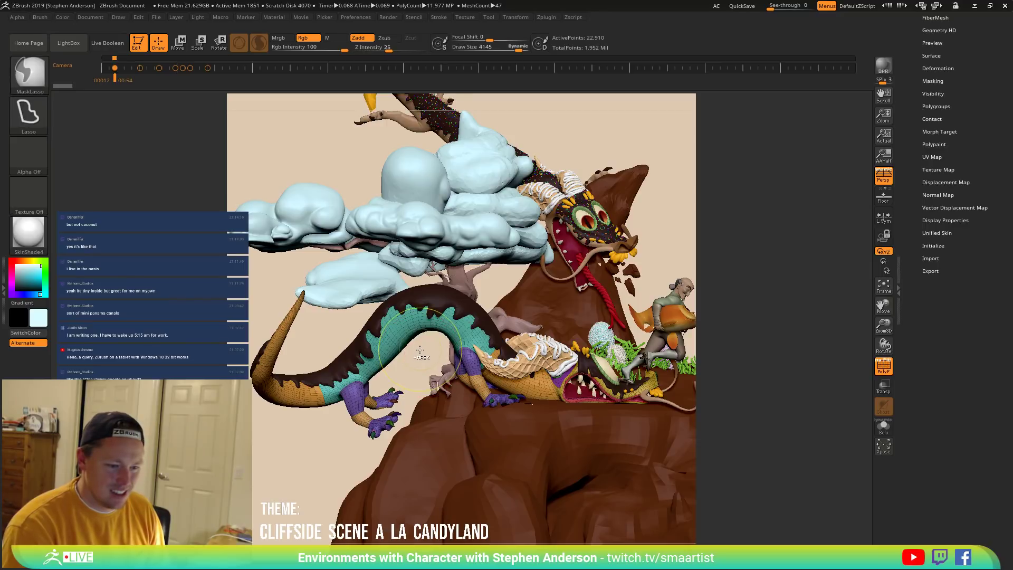
left_click_drag(418, 349, 414, 368, "ctrl")
mouse_move(421, 407)
left_mouse_down("ctrl")
mouse_move(485, 470)
mouse_move(807, 374)
mouse_move(738, 231)
mouse_move(627, 222)
left_mouse_up("ctrl")
mouse_move(410, 236)
left_mouse_down("ctrl")
mouse_move(414, 196)
mouse_move(352, 202)
left_mouse_up("ctrl")
left_click_drag(443, 293, 438, 306, "ctrl")
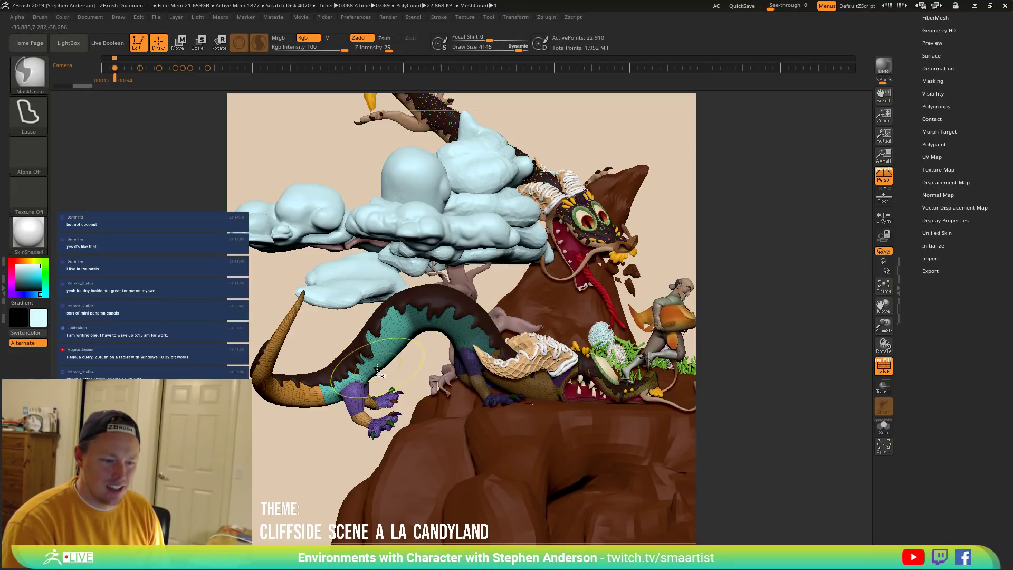
Select the Chocolatebody subtool, lasso-mask the front part of the coating, and bring up the transform gizmo.
left_click(343, 352, "alt")
key("ctrl")
mouse_move(419, 347)
left_mouse_down("ctrl")
mouse_move(488, 458)
mouse_move(775, 343)
mouse_move(438, 222)
mouse_move(372, 215)
left_mouse_up("ctrl")
key("w")
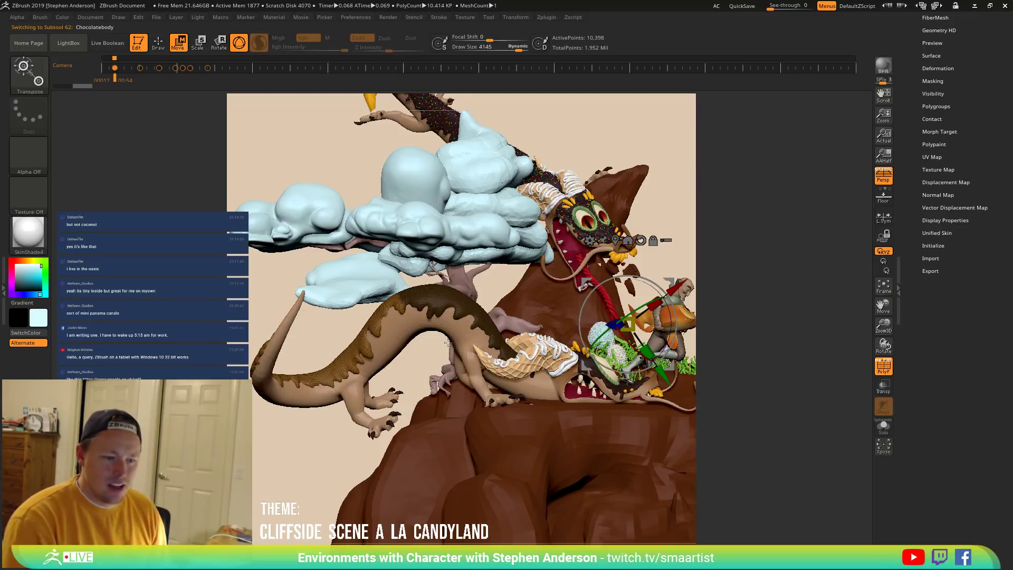
Select the lying dragon's body subtool and soften the edge of its mask, keeping the front part masked.
key("q")
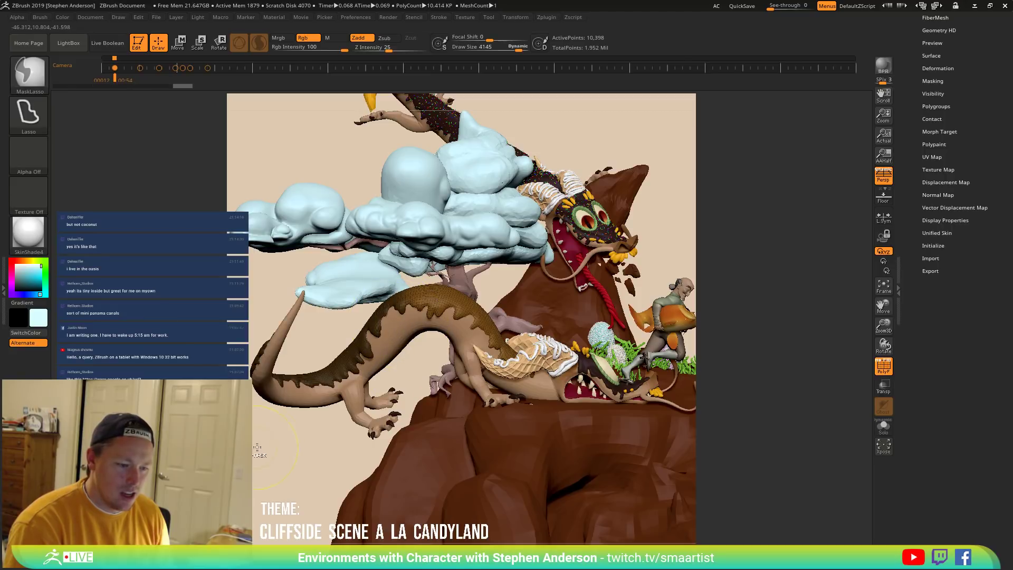
left_click(410, 345, "alt")
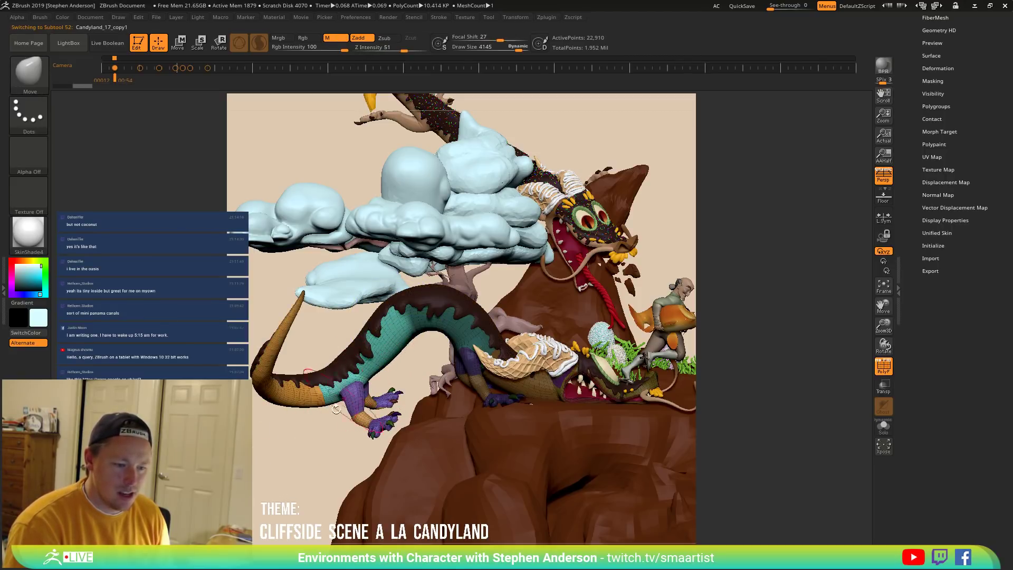
left_click(322, 431, "ctrl")
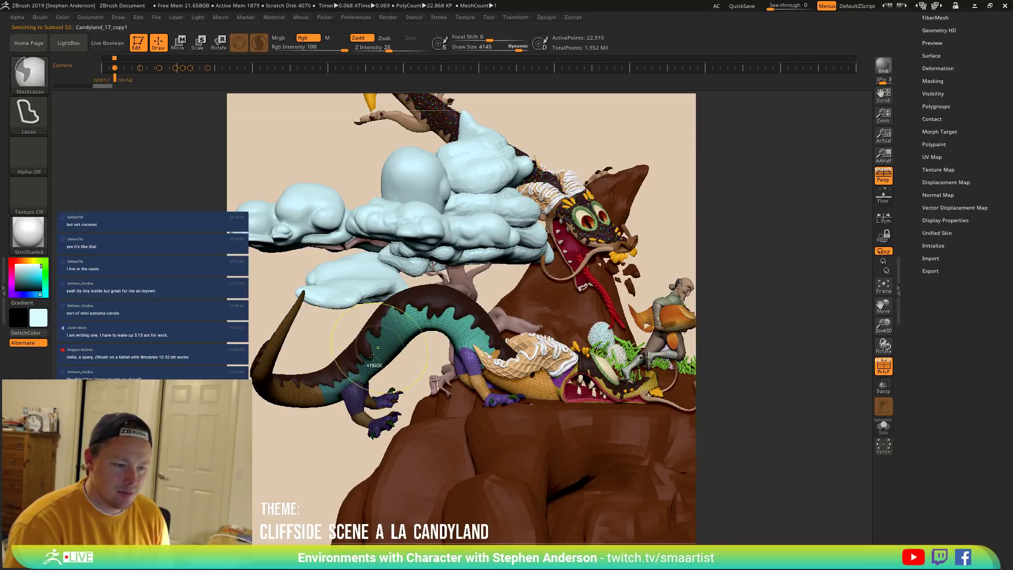
left_click(311, 448, "ctrl")
left_click(362, 362, "ctrl")
left_click(362, 361, "ctrl")
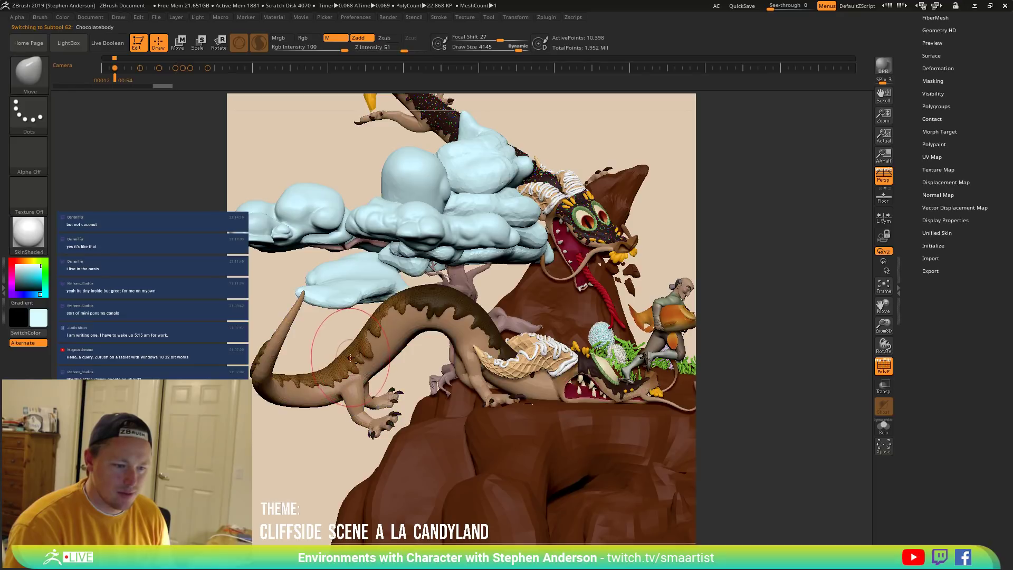
Bring up the transform gizmo on the chocolate coating and limit the multi-subtool transform to the lying dragon's body and coating.
key("w")
left_click(369, 372, "alt")
left_click_drag(449, 278, 448, 266, "alt")
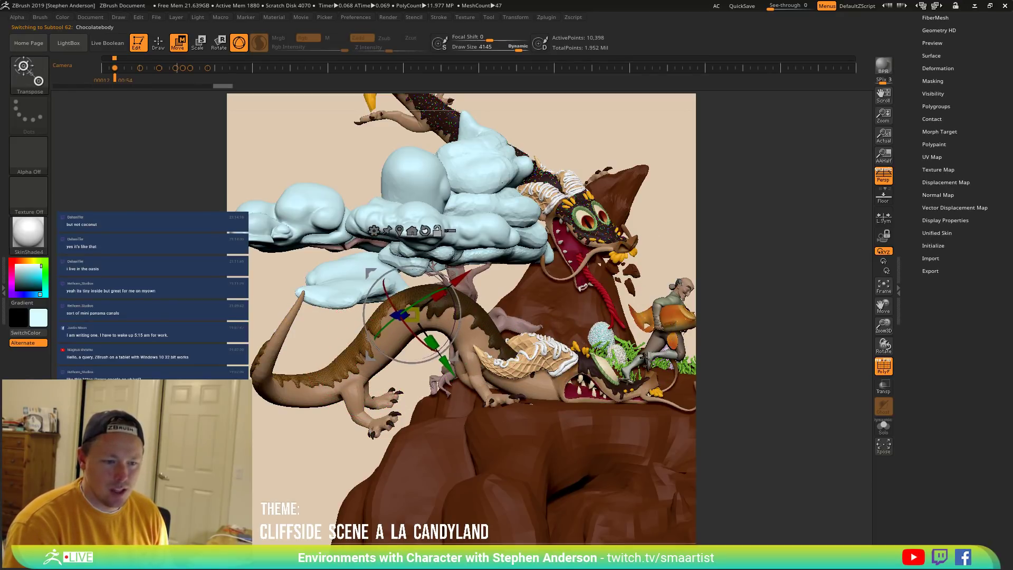
left_click(449, 231)
left_click_drag(317, 352, 438, 311)
mouse_move(307, 291)
left_mouse_down("ctrl+shift")
mouse_move(356, 356)
mouse_move(362, 402)
mouse_move(386, 422)
left_mouse_up("ctrl+shift")
left_click_drag(319, 435, 317, 432, "ctrl+shift")
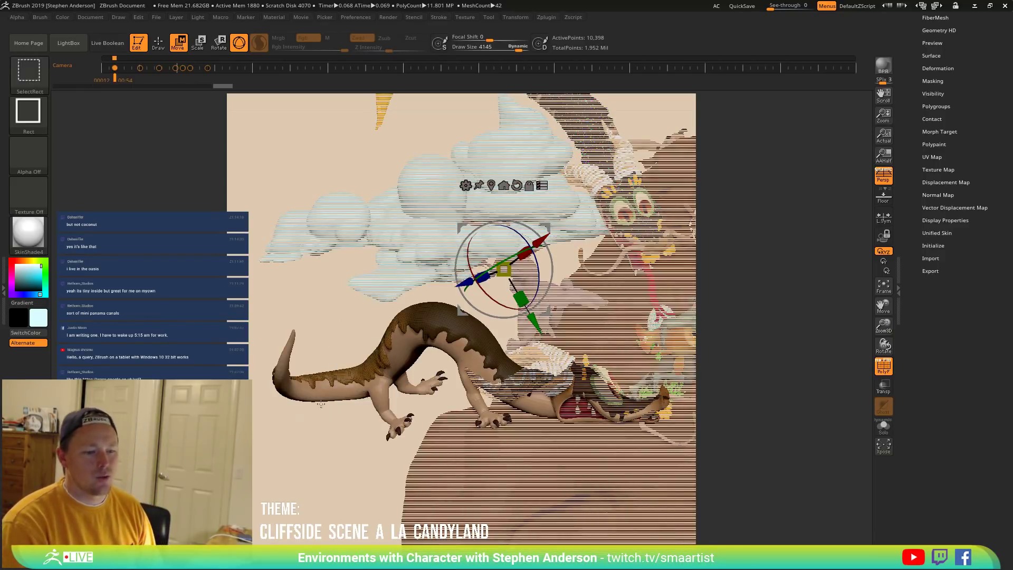
Place the gizmo on the arched back and rotate the unmasked hind part of the lying dragon with its coating.
right_click_drag(400, 351, 418, 327)
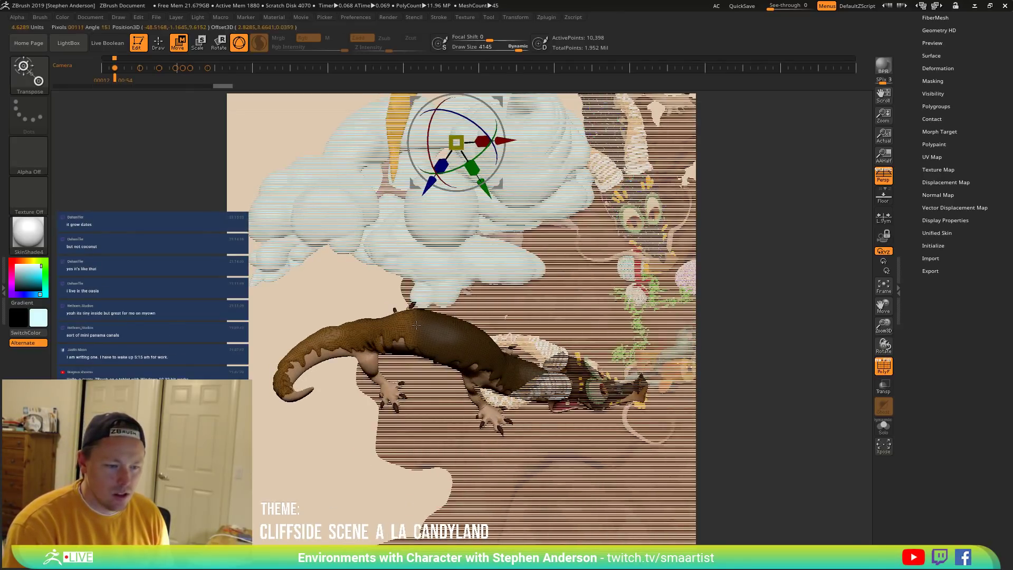
left_click(416, 324)
right_click_drag(415, 398, 407, 351)
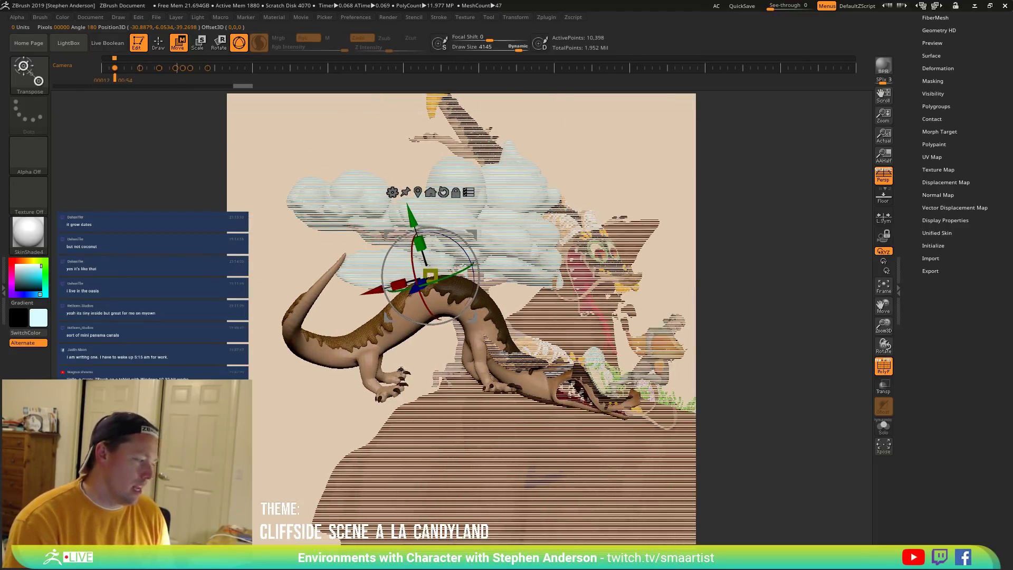
right_click_drag(528, 275, 505, 248)
left_click_drag(470, 235, 450, 256)
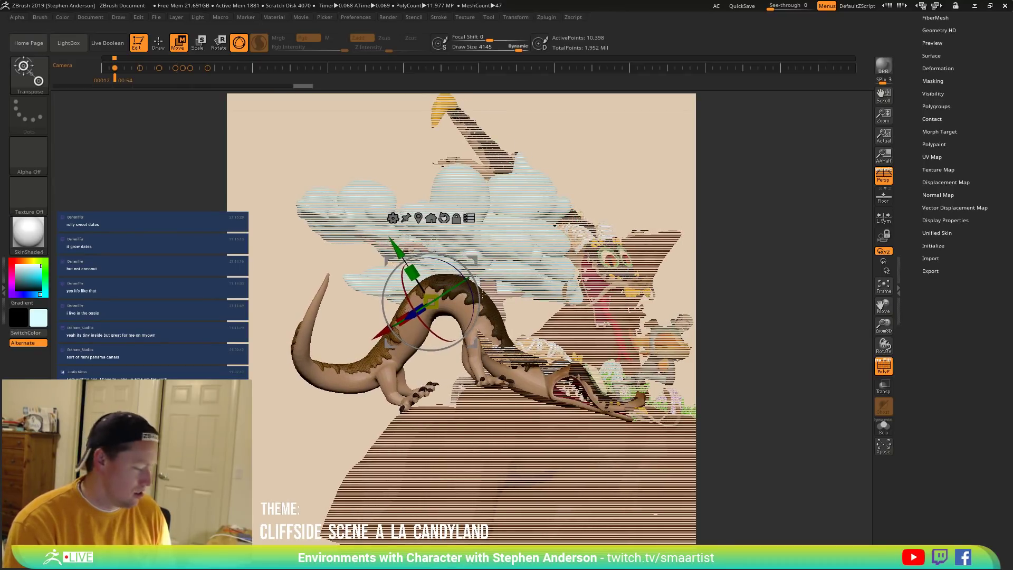
Select the lying dragon's body subtool and fine-tune the placement of its unmasked rear body and coating with the gizmo.
key("q")
key("ctrl")
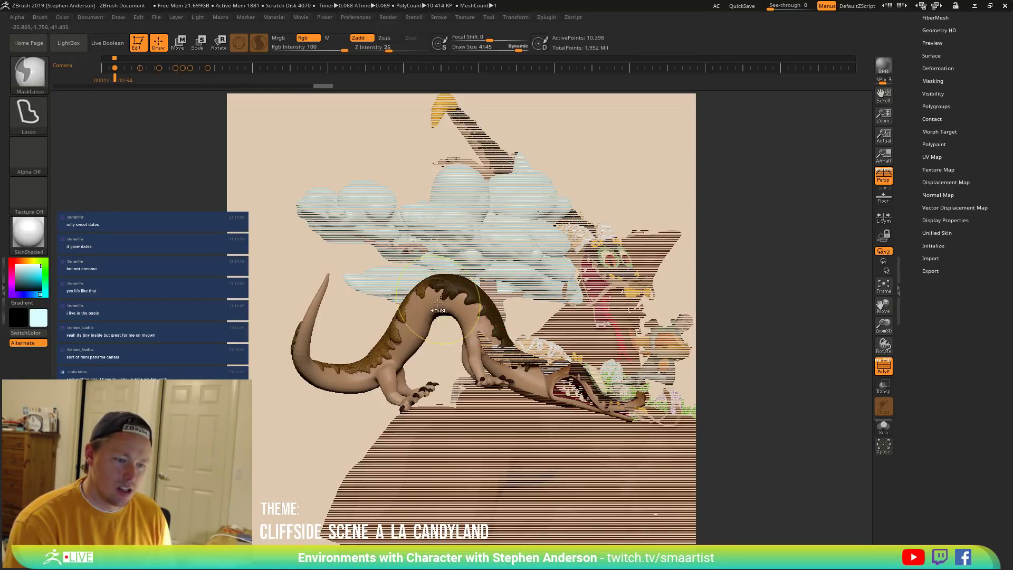
left_click(421, 318, "alt")
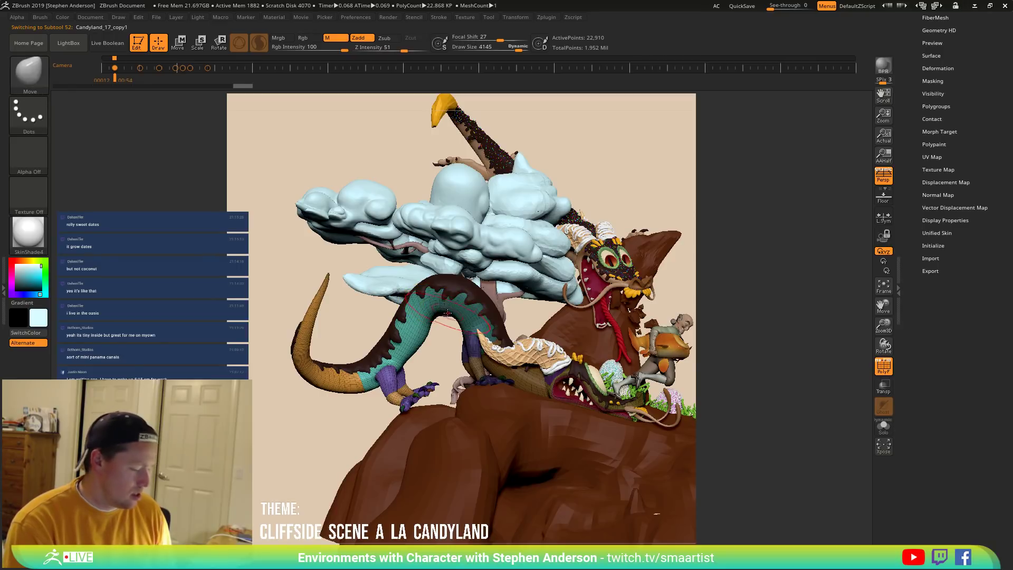
key("w")
left_click_drag(521, 333, 520, 336)
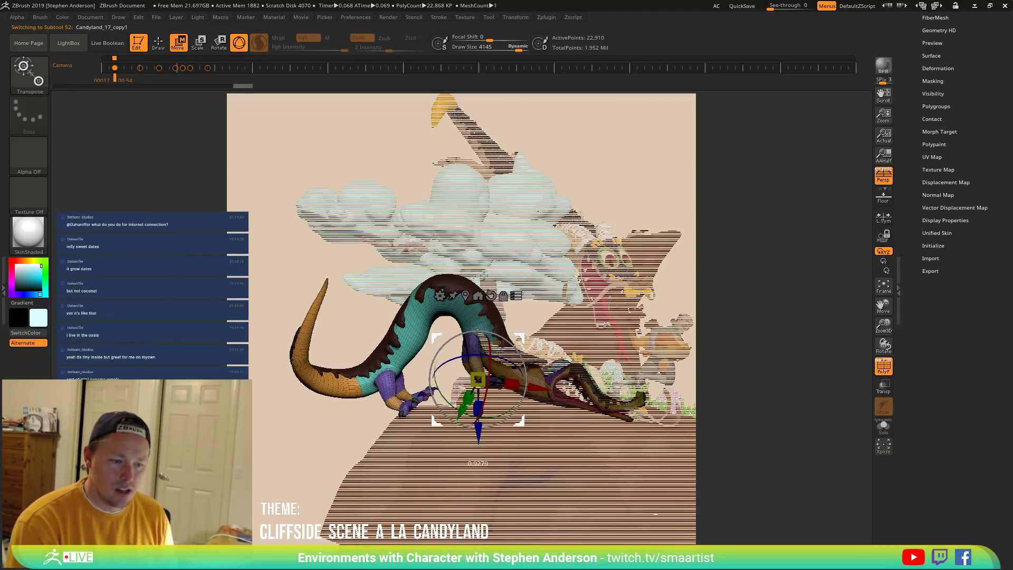
left_click_drag(337, 269, 528, 284)
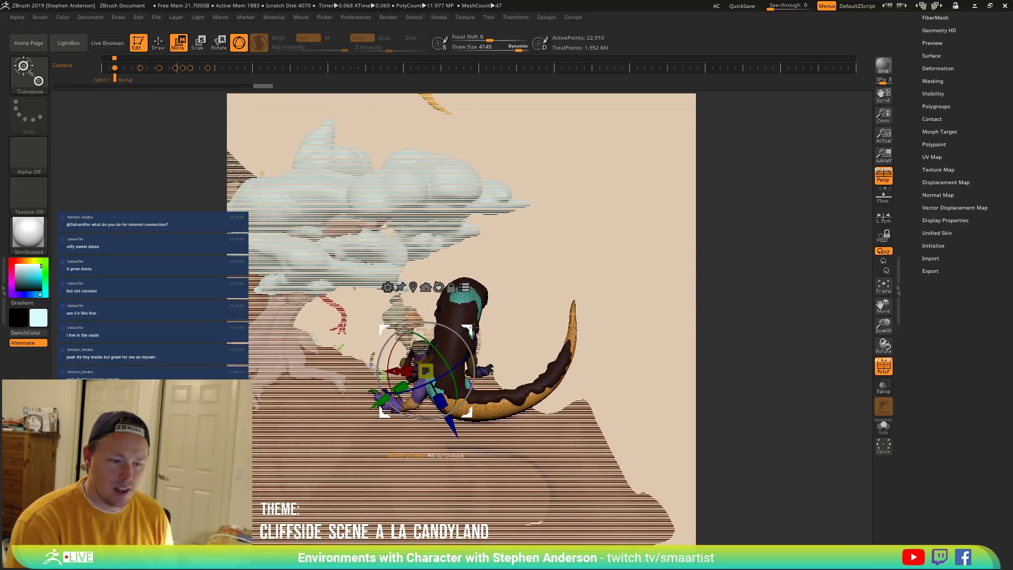
mouse_move(467, 332)
left_mouse_down()
mouse_move(477, 292)
mouse_move(454, 290)
left_mouse_up()
key("q")
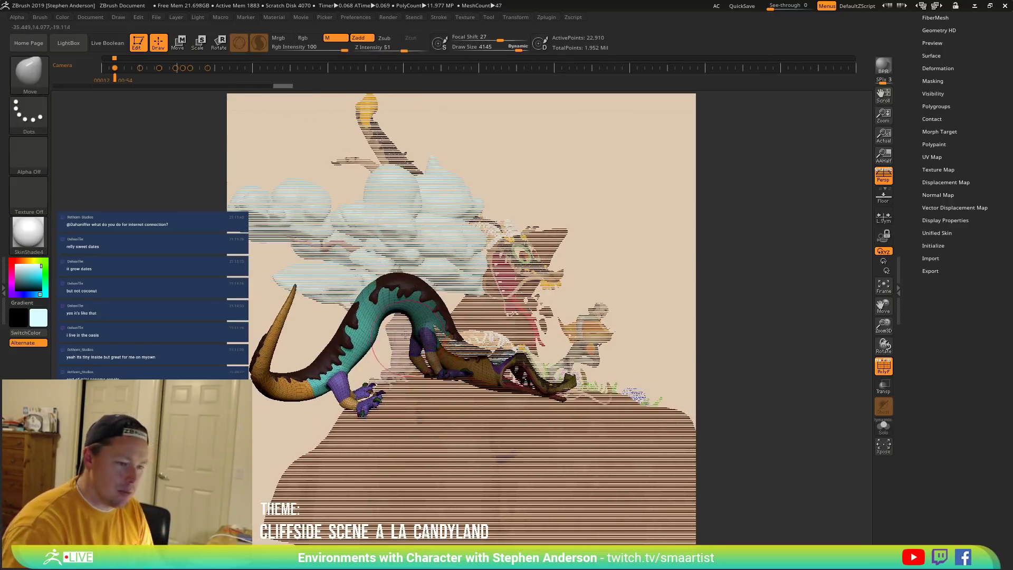
Clear the mask from the lying dragon's body and reduce the Move brush's draw size to 2357.
right_click_drag(402, 316, 376, 313, "ctrl")
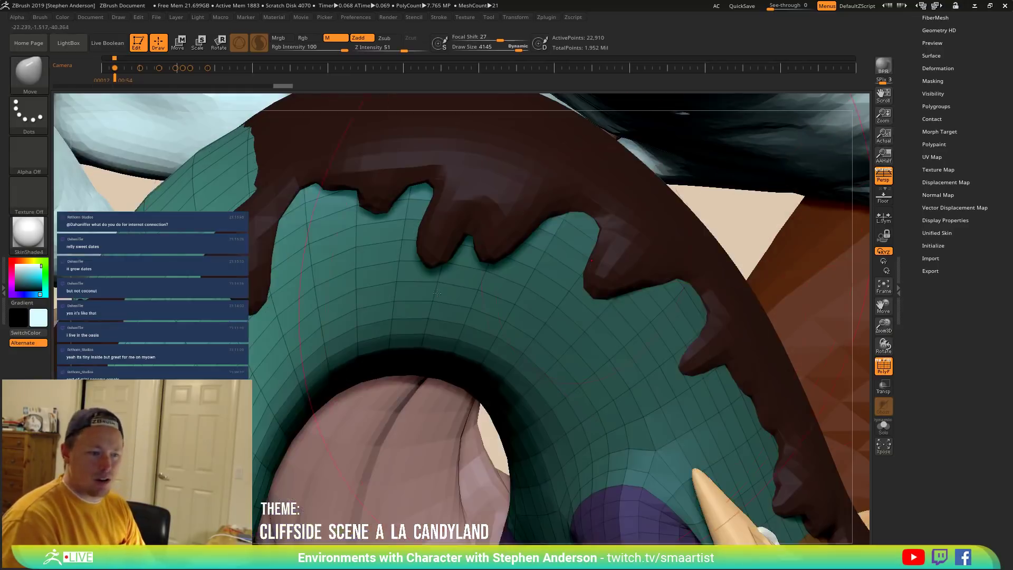
right_click_drag(188, 248, 452, 355, "alt")
right_click_drag(355, 285, 358, 281, "alt")
left_click_drag(359, 281, 378, 296, "ctrl")
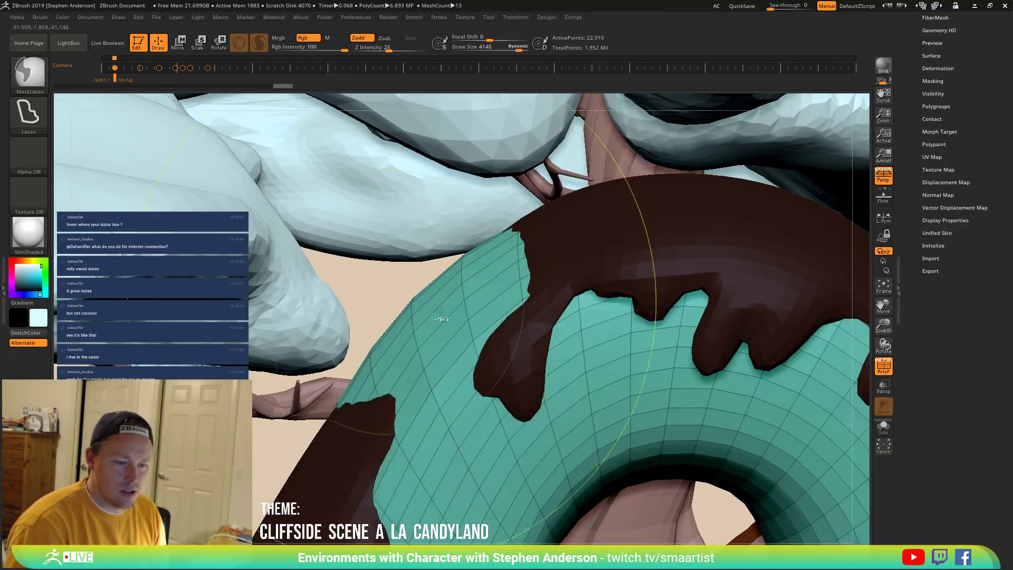
left_click_drag(450, 288, 475, 365)
mouse_move(620, 286)
right_mouse_down()
mouse_move(605, 278)
mouse_move(611, 226)
right_mouse_up()
key("s")
left_click_drag(648, 348, 631, 348)
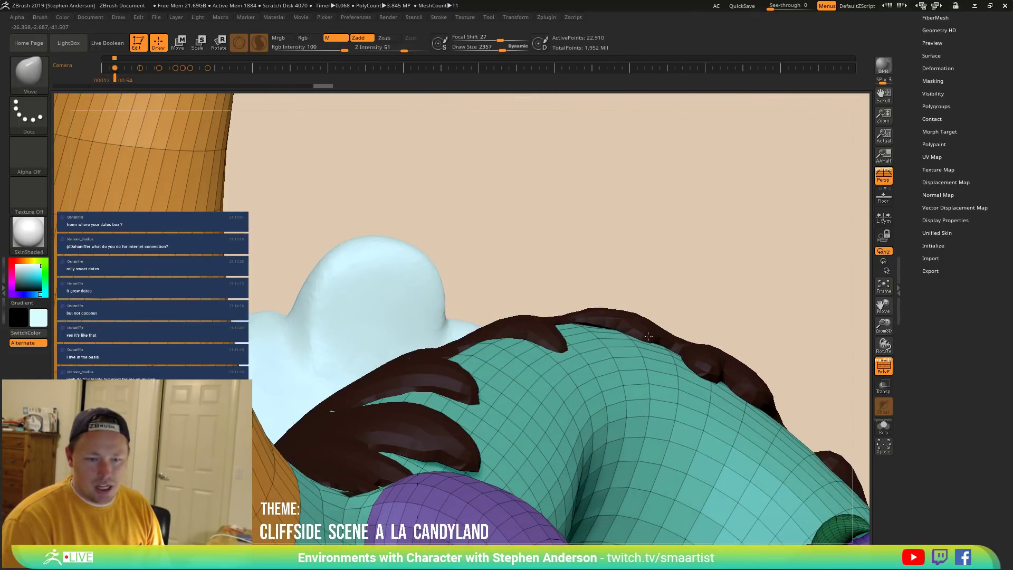
Try to smooth the crease on the underside of the dragon's arched body, and undo the smoothing strokes.
mouse_move(605, 334)
right_mouse_down()
mouse_move(563, 332)
mouse_move(501, 449)
mouse_move(370, 468)
right_mouse_up()
mouse_move(396, 414)
right_mouse_down()
mouse_move(378, 404)
mouse_move(406, 440)
mouse_move(402, 480)
right_mouse_up()
mouse_move(375, 385)
right_mouse_down()
mouse_move(386, 412)
mouse_move(368, 413)
right_mouse_up()
mouse_move(367, 414)
left_mouse_down("ctrl+shift")
mouse_move(356, 399)
mouse_move(357, 420)
mouse_move(376, 420)
left_mouse_up("ctrl+shift")
right_click_drag(376, 420, 376, 378)
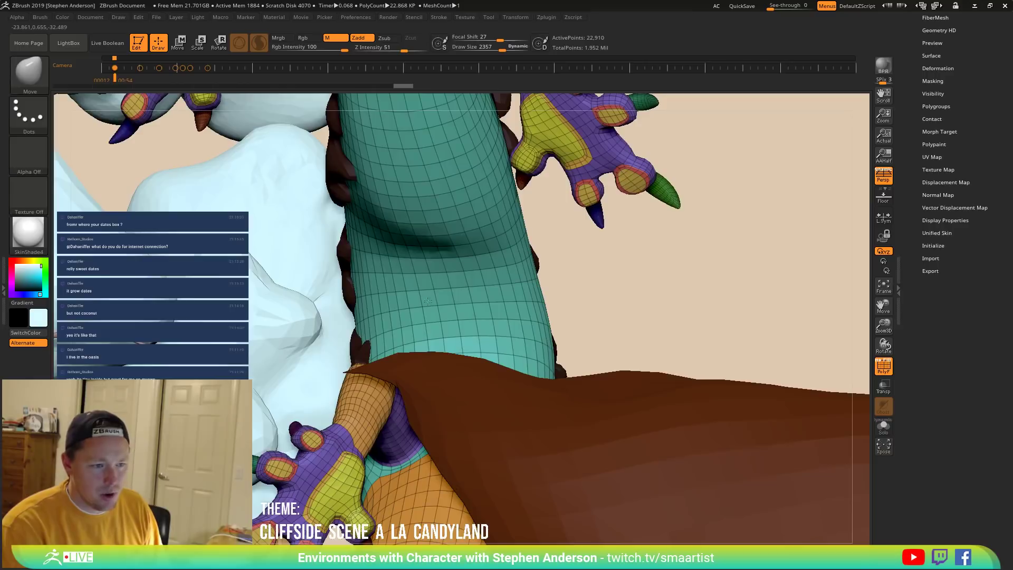
left_click_drag(415, 217, 427, 224, "shift")
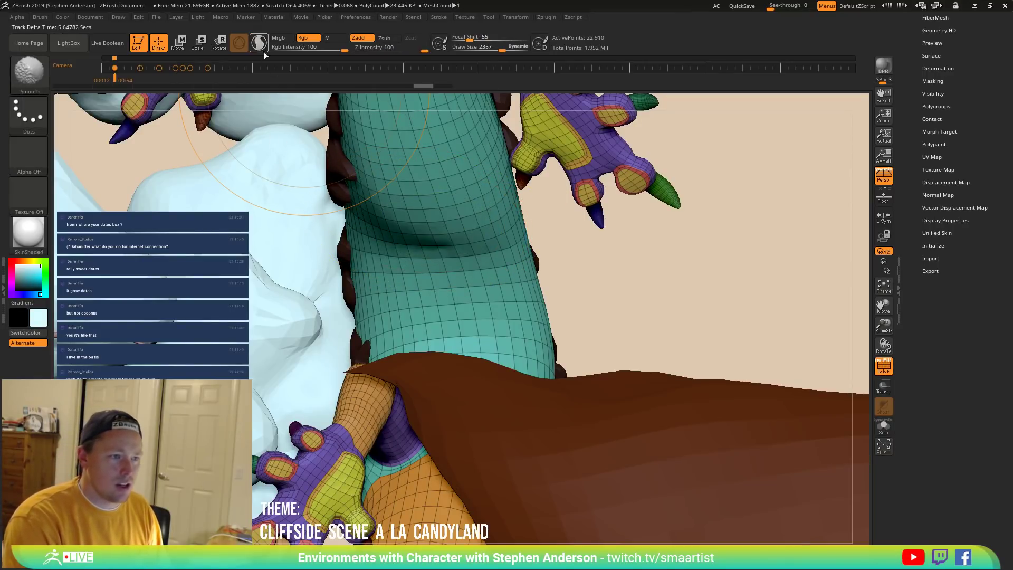
left_click_drag(418, 196, 434, 196, "shift")
key("ctrl+z")
key("ctrl+z")
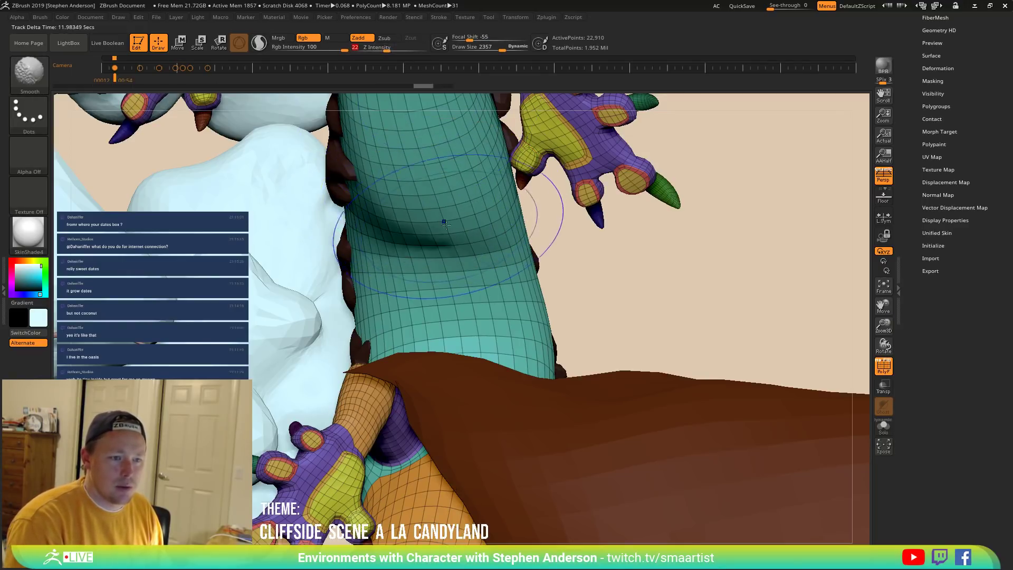
Smooth the underside crease of the dragon's arched body at Z Intensity 22 and hide the polygroup display.
left_click_drag(398, 225, 380, 210, "shift")
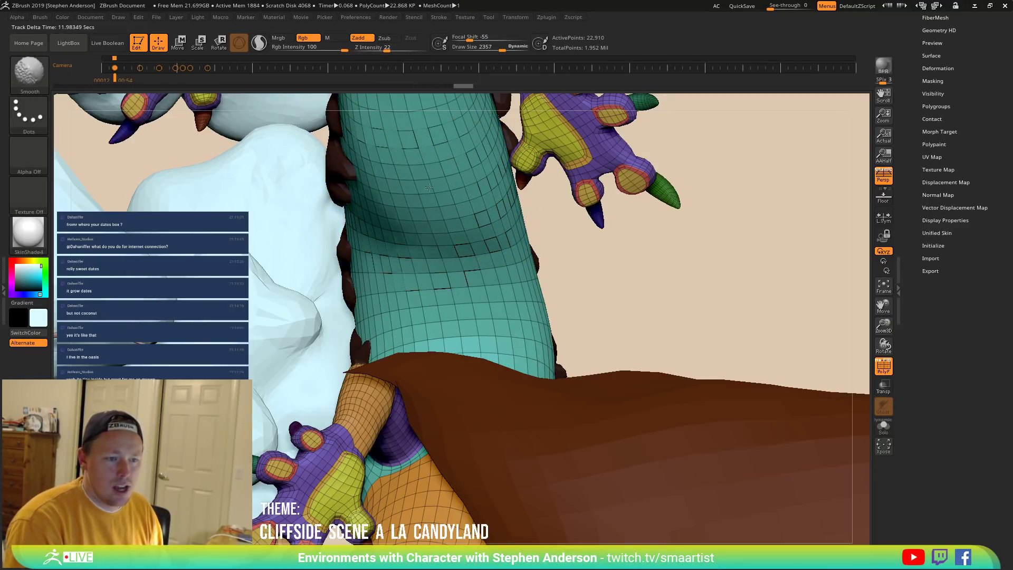
mouse_move(543, 192)
left_mouse_down()
mouse_move(425, 272)
mouse_move(413, 175)
mouse_move(492, 245)
mouse_move(436, 218)
mouse_move(495, 237)
left_mouse_up()
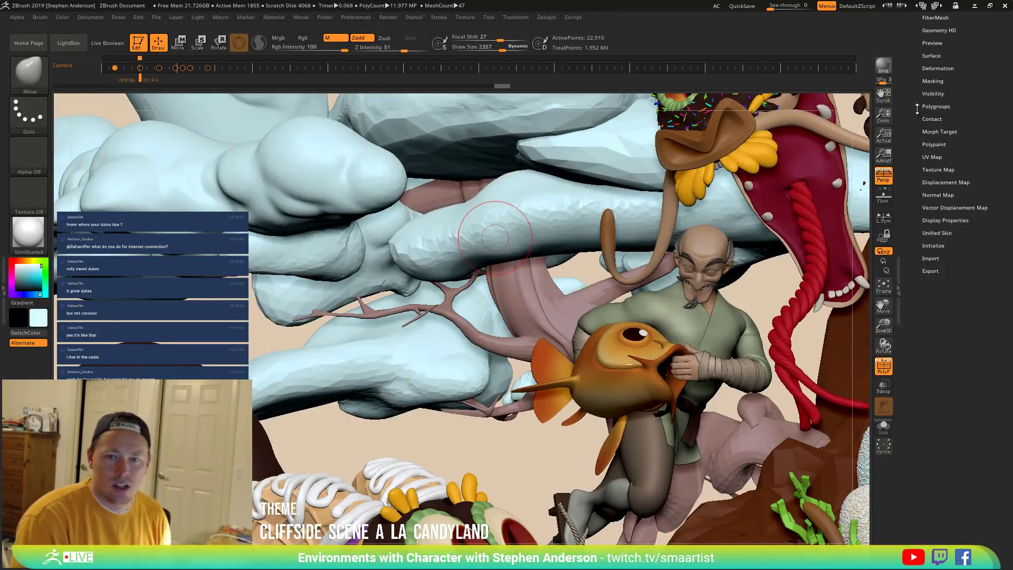
left_click_drag(883, 116, 883, 135)
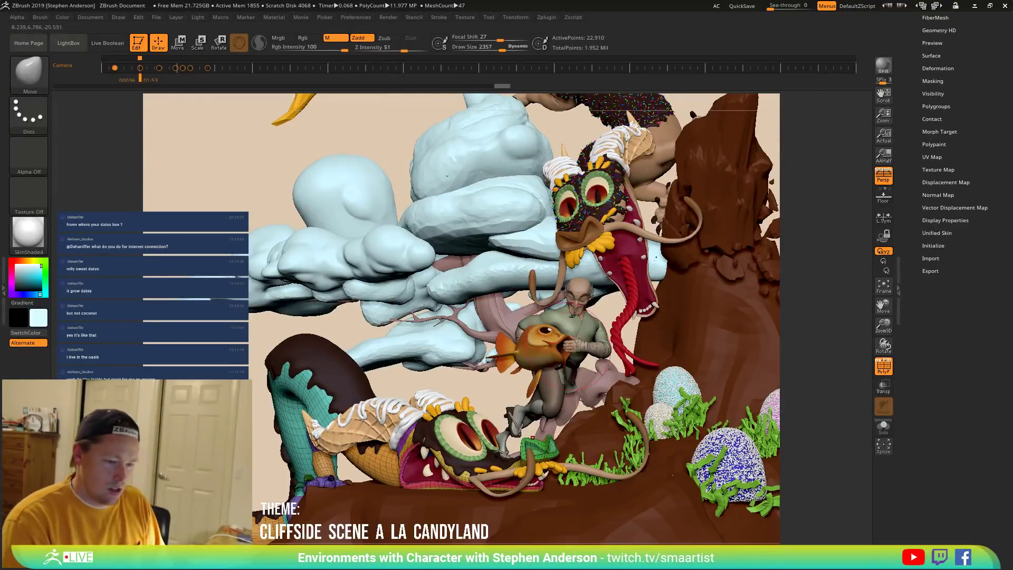
key("shift+f")
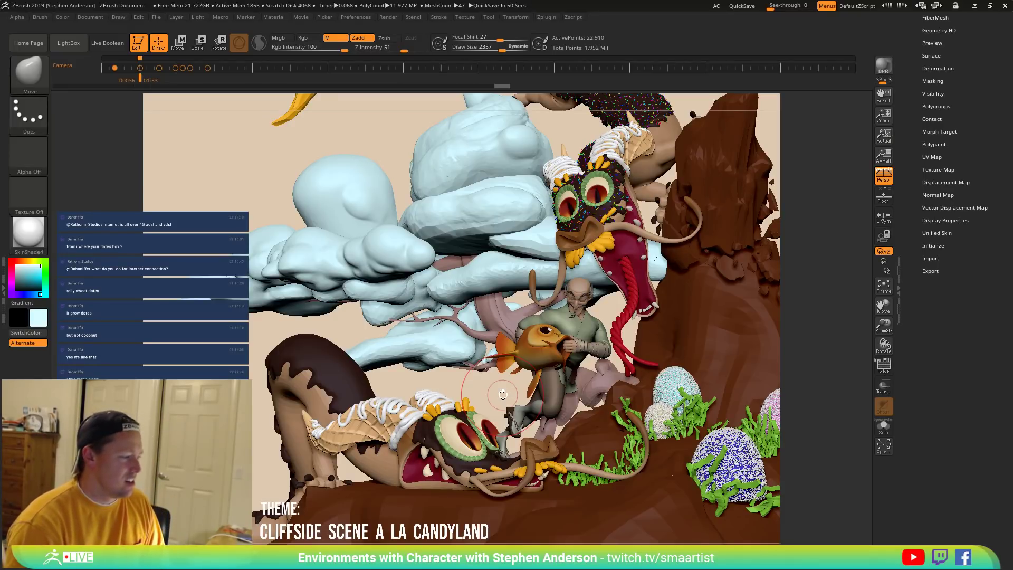
Select the clouds subtool, mask all but the rounded upper cloud, nudge that cloud into place, and clear the mask.
left_click(343, 172, "alt")
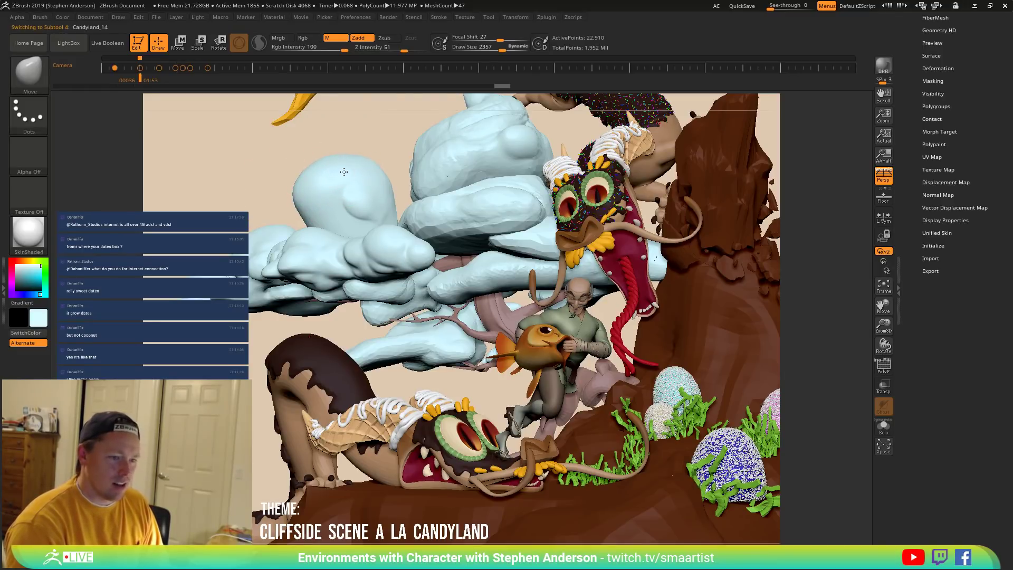
key("w")
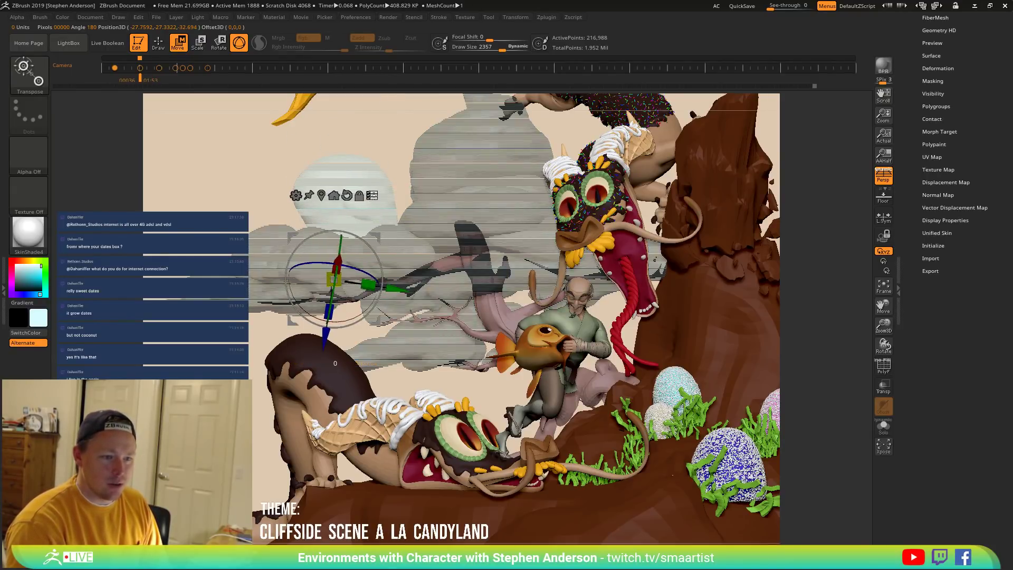
left_click(376, 198)
left_click_drag(375, 237, 344, 180, "alt")
left_click(357, 161)
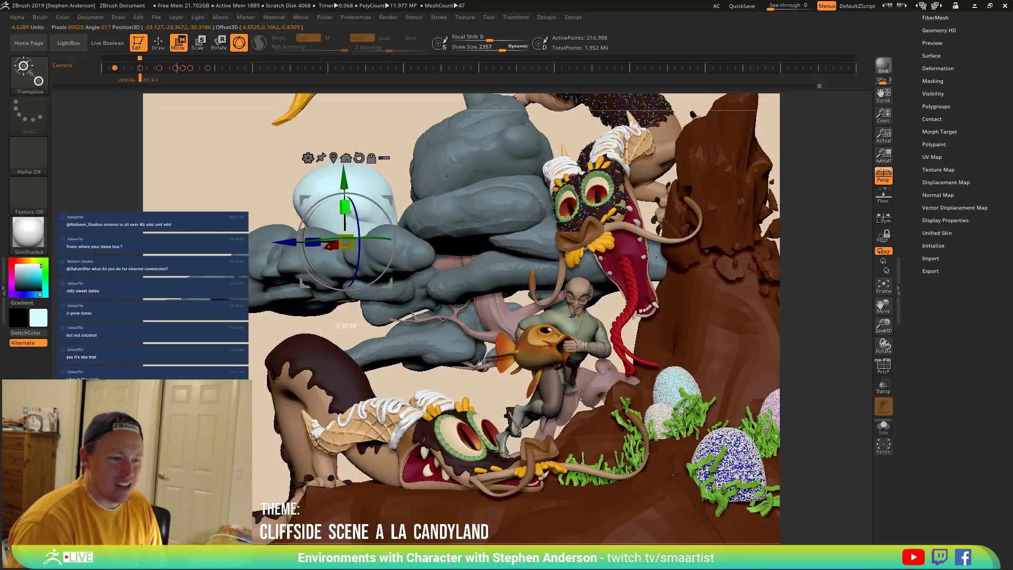
left_click_drag(348, 213, 373, 202)
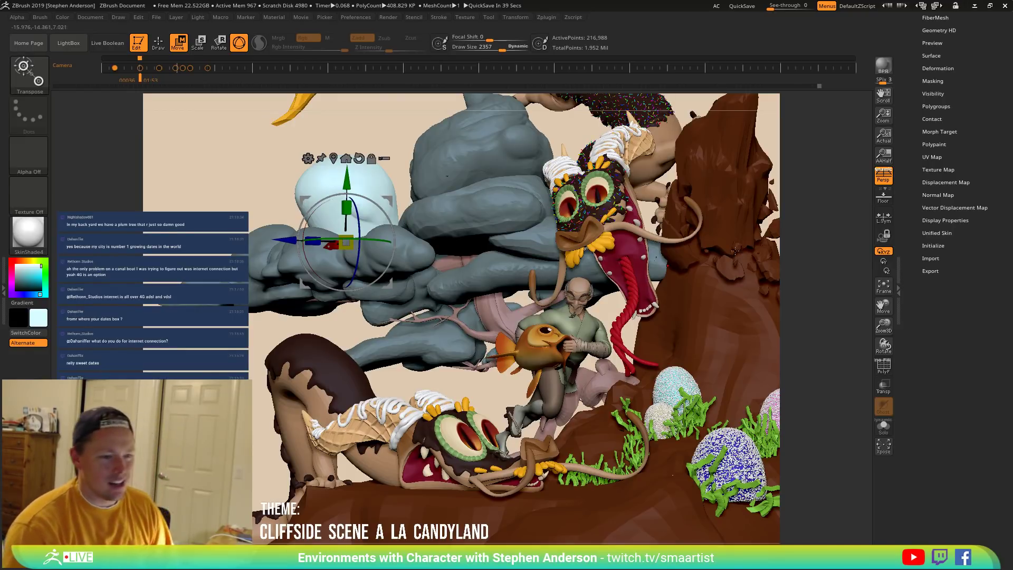
key("ctrl")
left_click_drag(244, 189, 246, 193, "ctrl")
key("q")
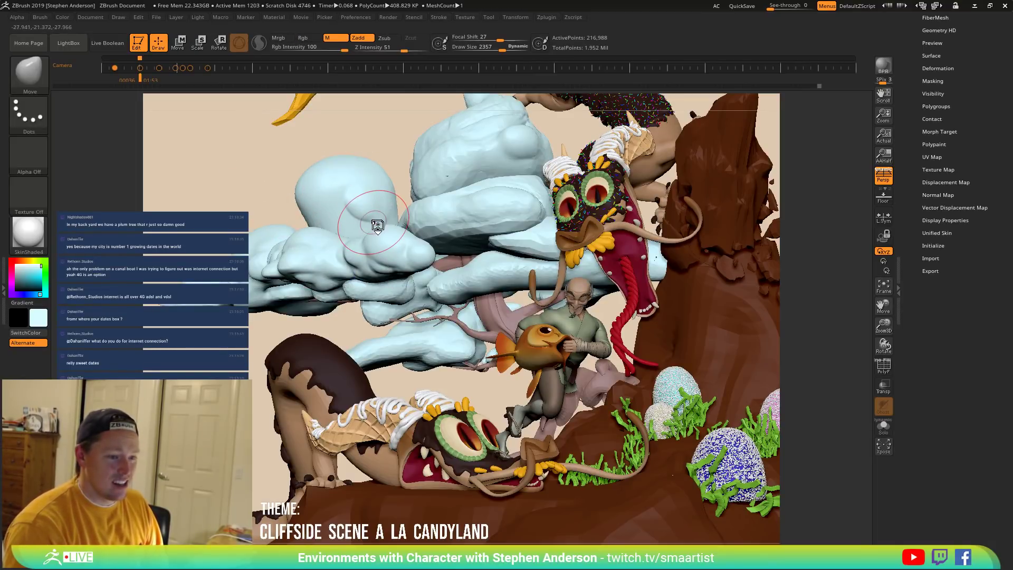
Isolate the rounded cloud, mask all of it except a lasso-shaped patch at its lower side, and show the hidden clouds again.
right_click_drag(373, 221, 395, 252)
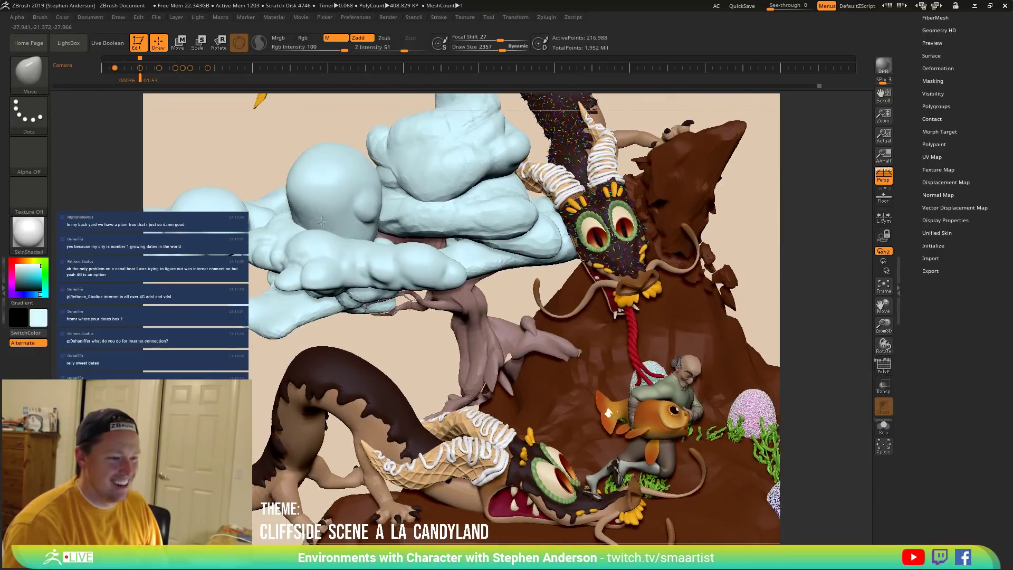
left_click(331, 218, "ctrl+shift")
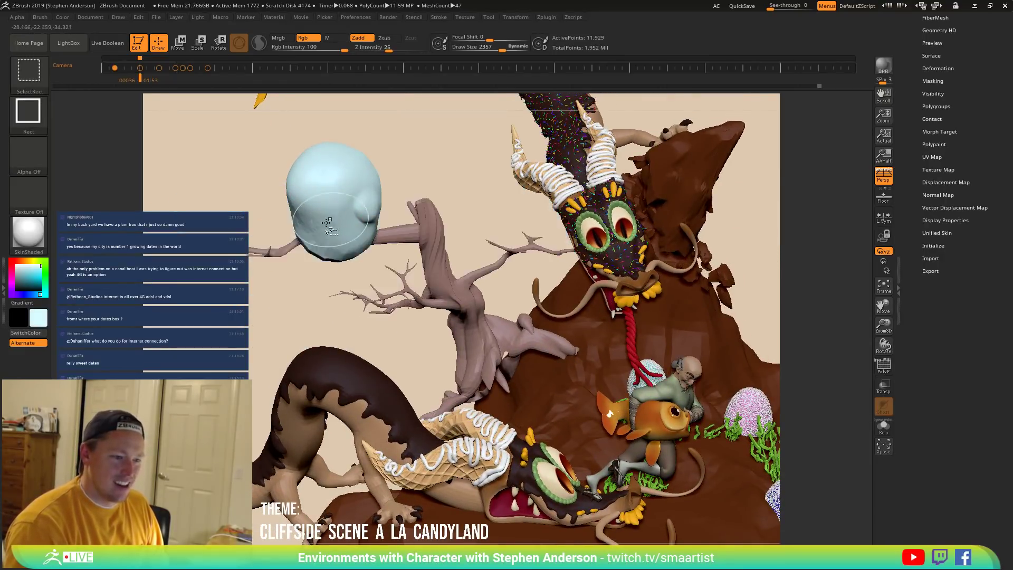
right_click_drag(327, 219, 285, 238)
mouse_move(300, 215)
left_mouse_down("ctrl")
mouse_move(288, 275)
mouse_move(340, 295)
mouse_move(338, 237)
left_mouse_up("ctrl")
right_click_drag(325, 287, 289, 307)
left_click(295, 306, "ctrl")
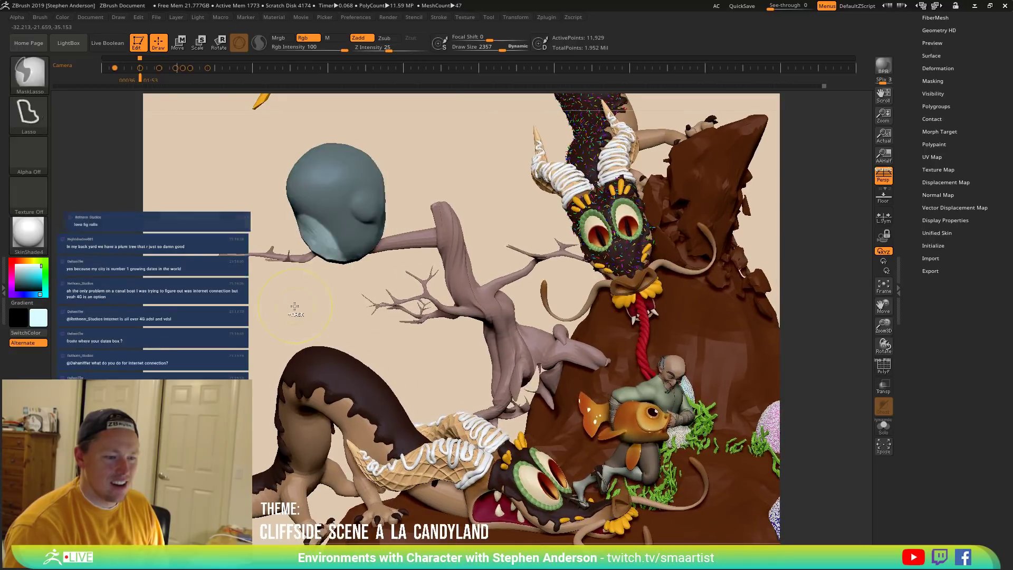
left_click(283, 305, "ctrl+shift")
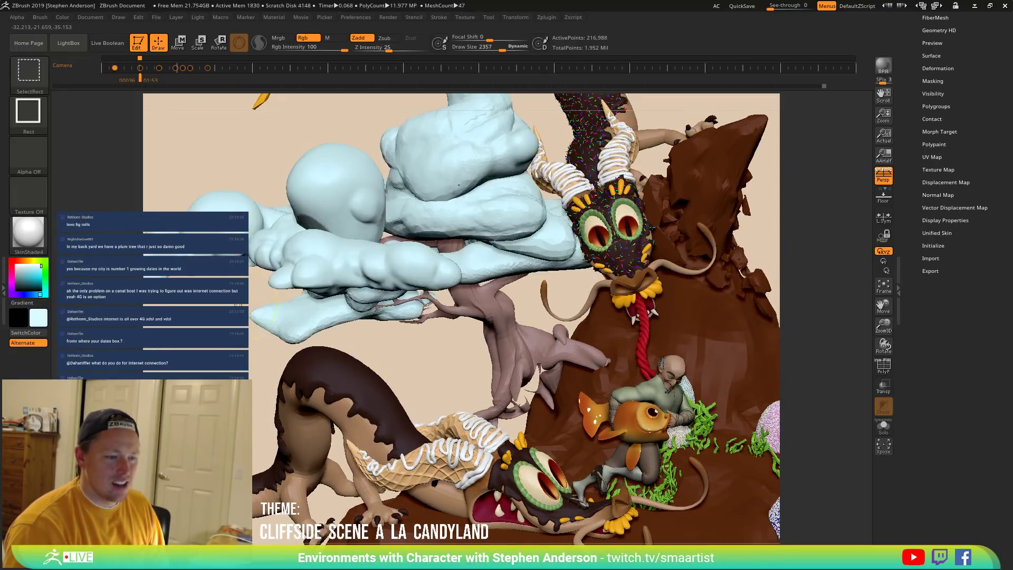
Turn on Sculptris Pro and smooth the unmasked patch at the lower side of the rounded cloud.
mouse_move(284, 295)
right_mouse_down()
mouse_move(294, 245)
mouse_move(316, 225)
right_mouse_up()
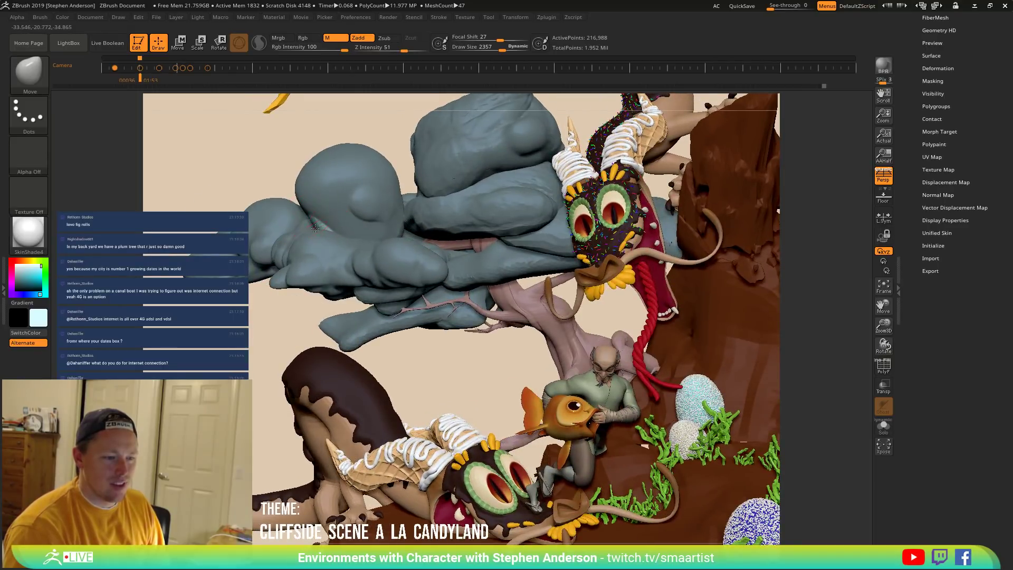
mouse_move(295, 261)
right_mouse_down()
mouse_move(363, 235)
mouse_move(341, 242)
mouse_move(305, 229)
mouse_move(315, 226)
right_mouse_up()
key("shift")
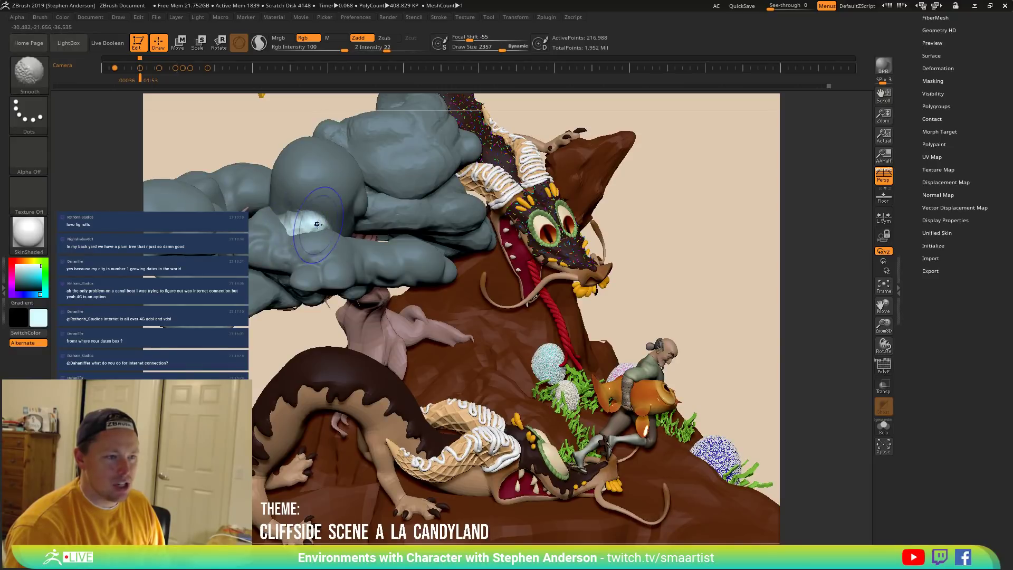
left_click(258, 43)
left_click_drag(291, 228, 315, 233)
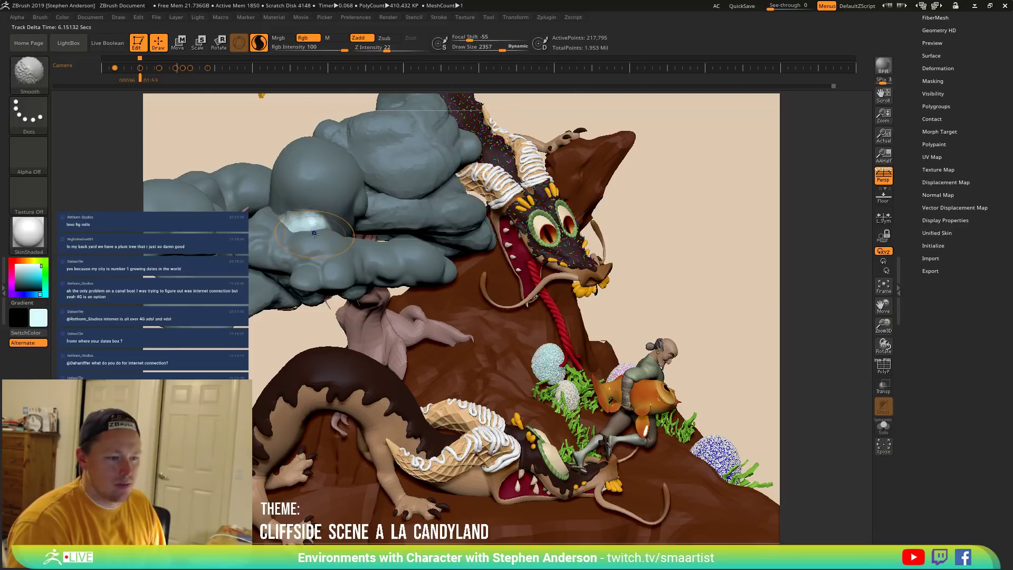
Shape the unmasked patch on the rounded cloud into a small bulging puff with the Move brush, and clear the mask.
key("b")
key("m")
key("v")
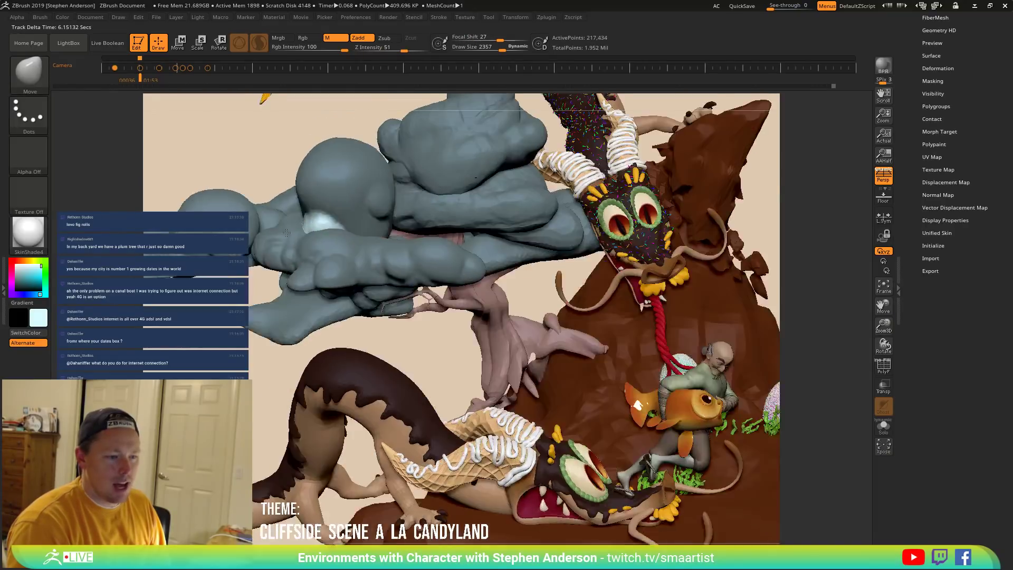
mouse_move(322, 227)
right_mouse_down()
mouse_move(314, 230)
mouse_move(325, 237)
mouse_move(305, 234)
right_mouse_up()
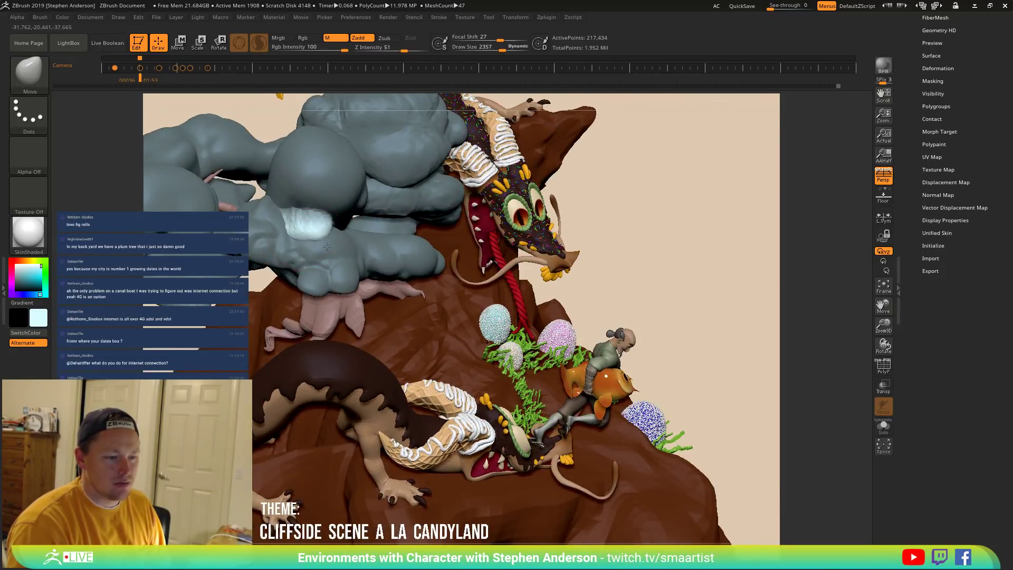
mouse_move(296, 204)
right_mouse_down()
mouse_move(297, 225)
mouse_move(271, 219)
mouse_move(305, 188)
right_mouse_up()
left_click_drag(306, 189, 308, 199, "ctrl")
Smooth the jagged edge around the small puff on the rounded cloud at Draw Size 1071.
mouse_move(310, 238)
right_mouse_down("ctrl")
mouse_move(357, 287)
mouse_move(337, 248)
right_mouse_up("ctrl")
key("s")
left_click_drag(294, 208, 291, 207)
key("shift")
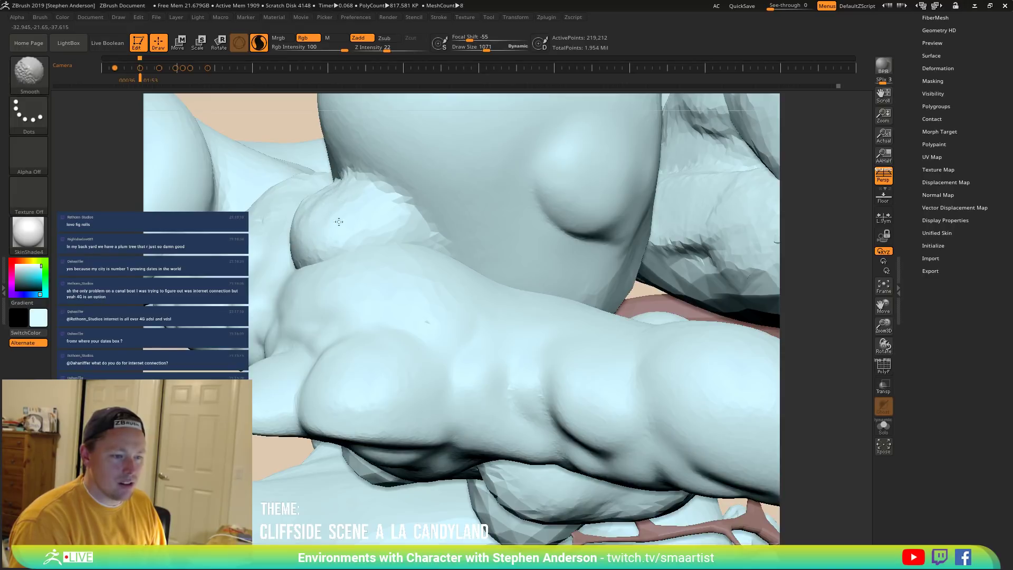
left_click_drag(438, 221, 393, 205, "shift")
mouse_move(393, 206)
right_mouse_down()
mouse_move(385, 214)
mouse_move(413, 215)
mouse_move(301, 190)
right_mouse_up()
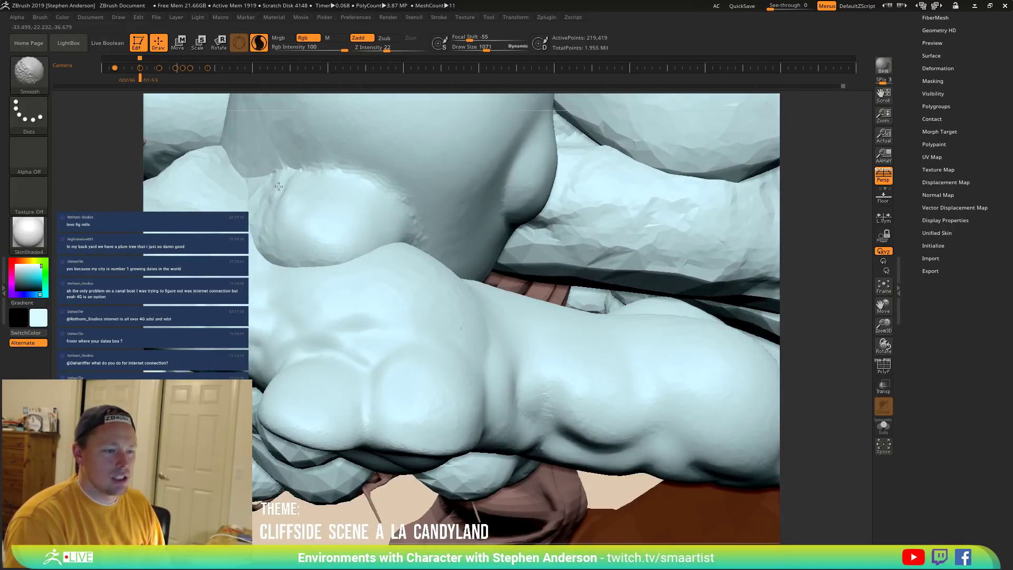
key("shift")
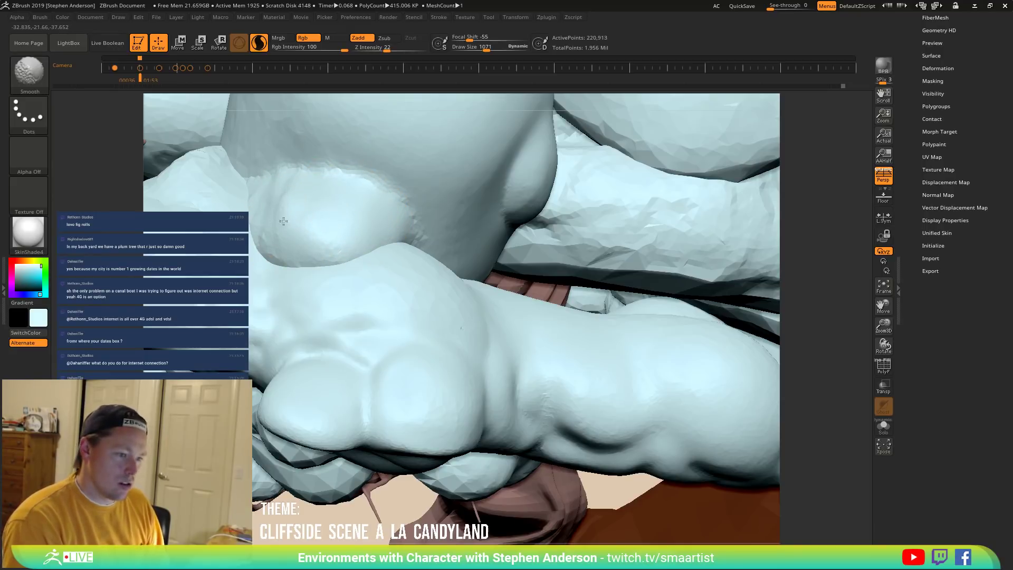
Choose the Pinch brush at Draw Size 540 and mask everything except the rounded cloud.
key("b")
key("p")
key("i")
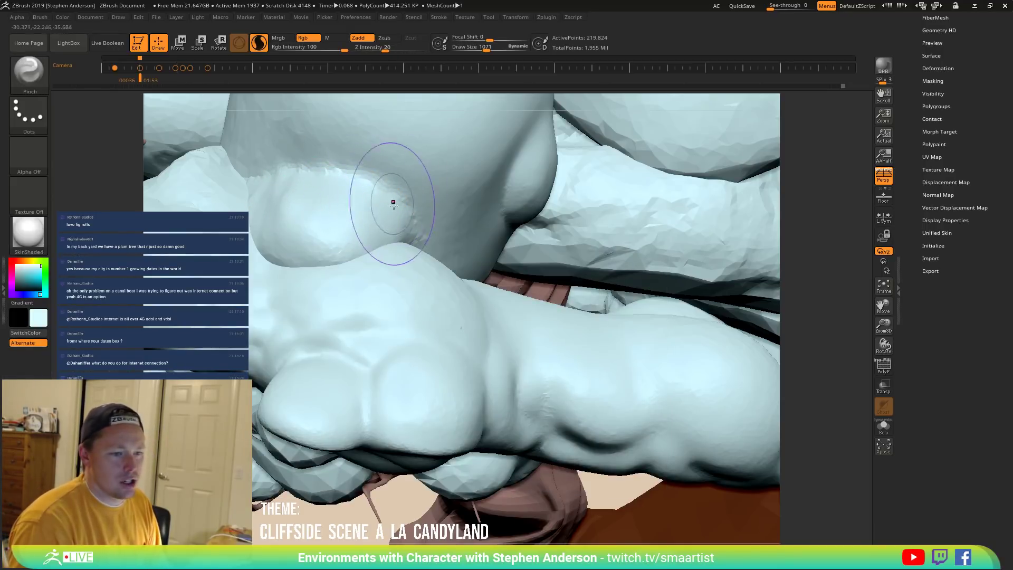
key("s")
left_click_drag(416, 228, 409, 223)
key("w")
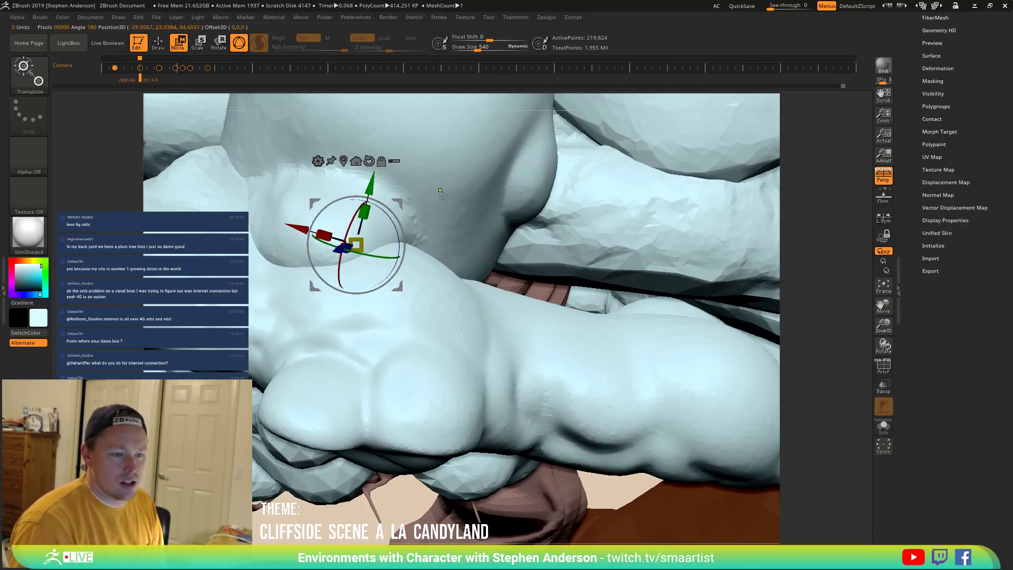
left_click(441, 192, "ctrl")
key("q")
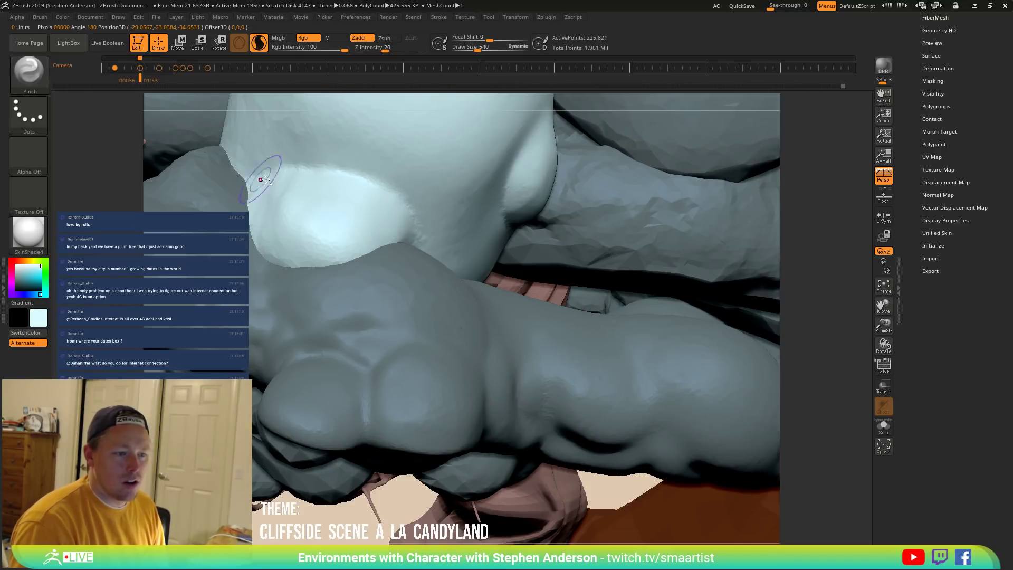
Pinch and smooth the creases around the small puff and the bulge on the rounded cloud, enlarging the brush to Draw Size 938.
left_click_drag(403, 158, 391, 206)
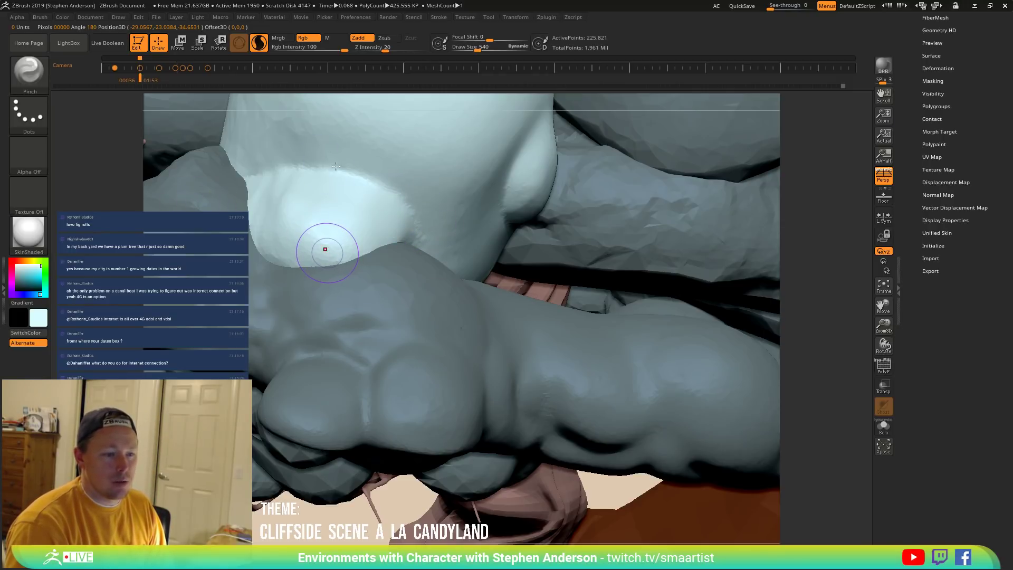
left_click(507, 213)
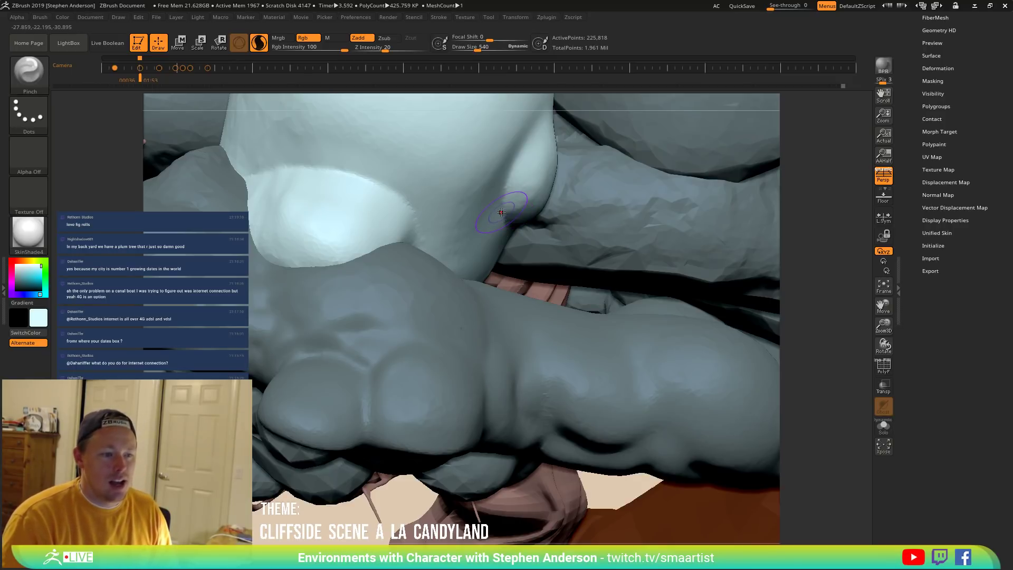
left_click(501, 212)
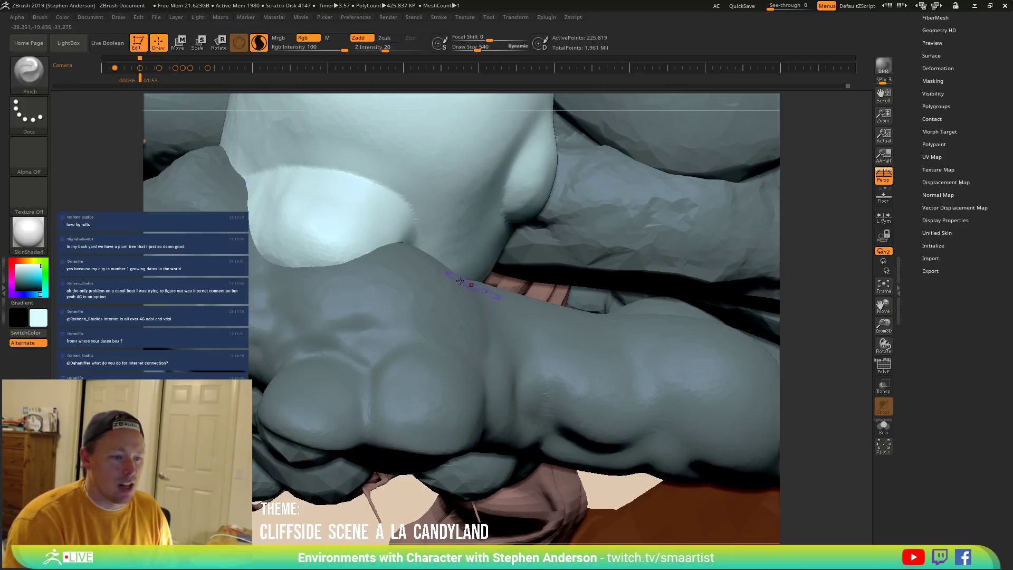
key("s")
mouse_move(266, 206)
left_mouse_down()
mouse_move(287, 207)
mouse_move(274, 219)
left_mouse_up()
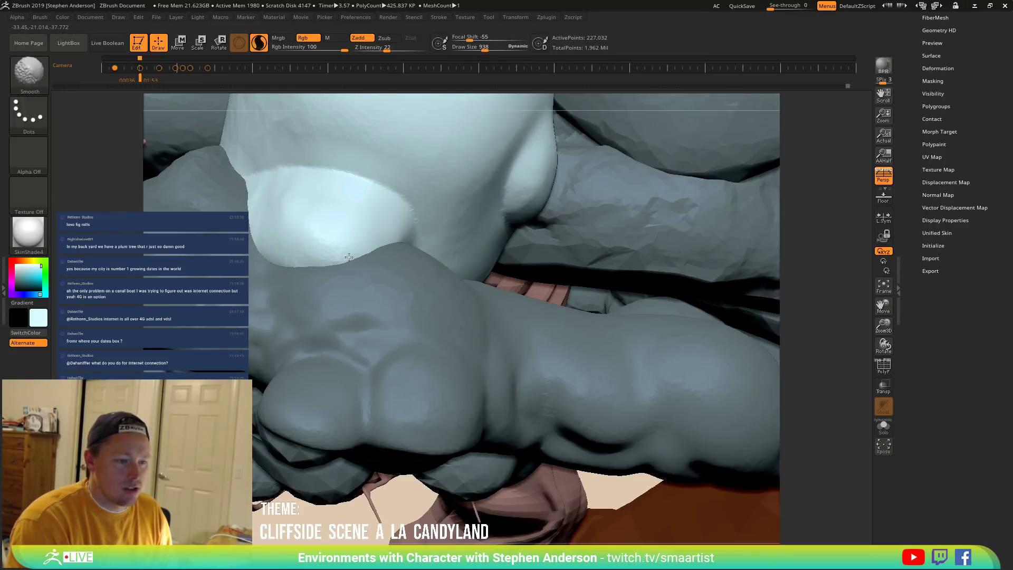
mouse_move(375, 190)
right_mouse_down()
mouse_move(411, 203)
mouse_move(384, 176)
mouse_move(445, 191)
mouse_move(413, 195)
right_mouse_up()
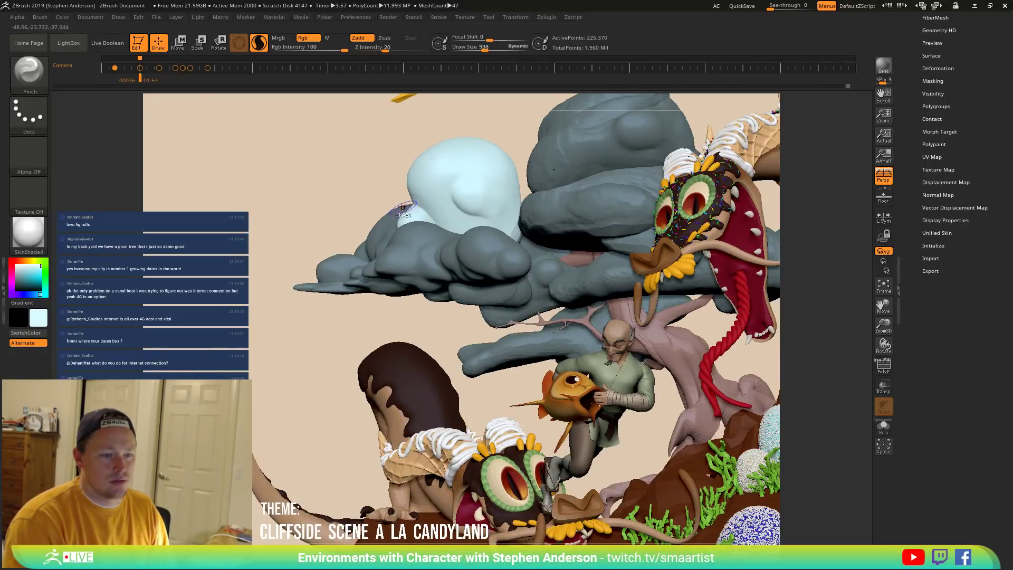
right_click_drag(432, 236, 419, 238, "ctrl")
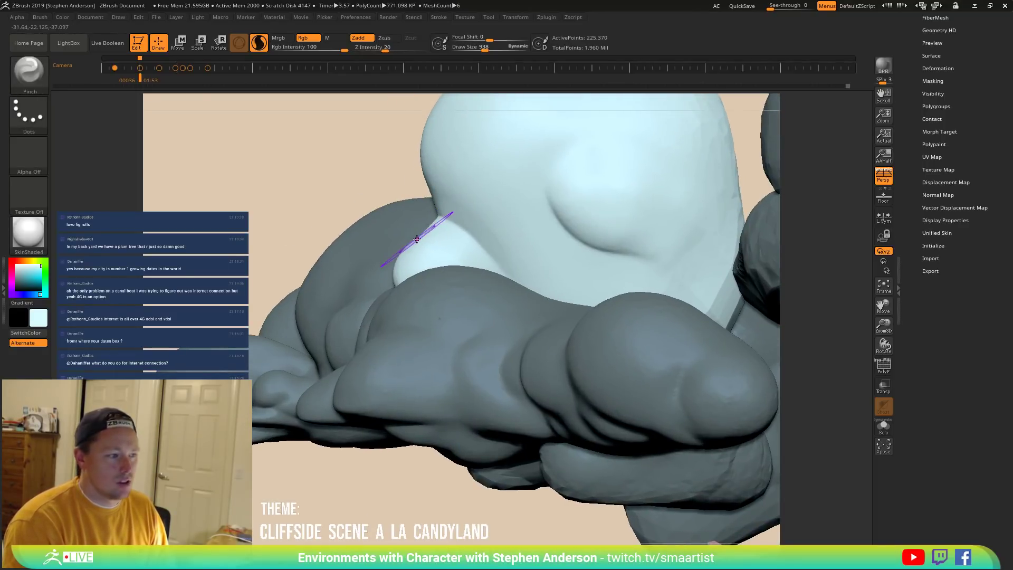
Adjust the small puff's outline where it meets the rounded cloud using the Move brush at Draw Size 1288.
key("b")
key("m")
key("v")
key("s")
left_click(419, 232)
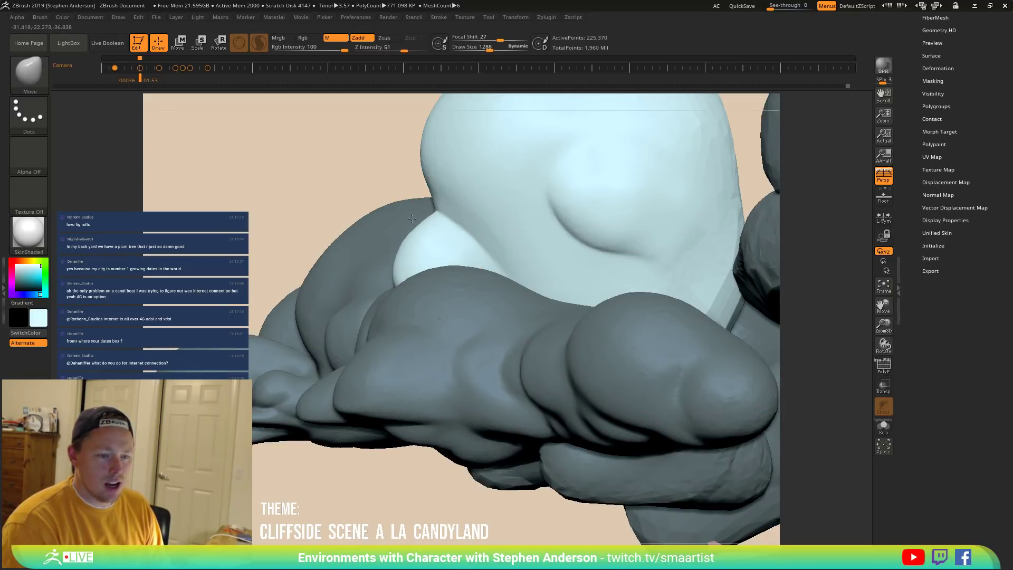
left_click_drag(422, 228, 427, 234)
mouse_move(427, 234)
right_mouse_down()
mouse_move(393, 242)
mouse_move(367, 281)
right_mouse_up()
Smooth the small puff's lower side into the rounded cloud and clear the mask from the clouds.
key("shift")
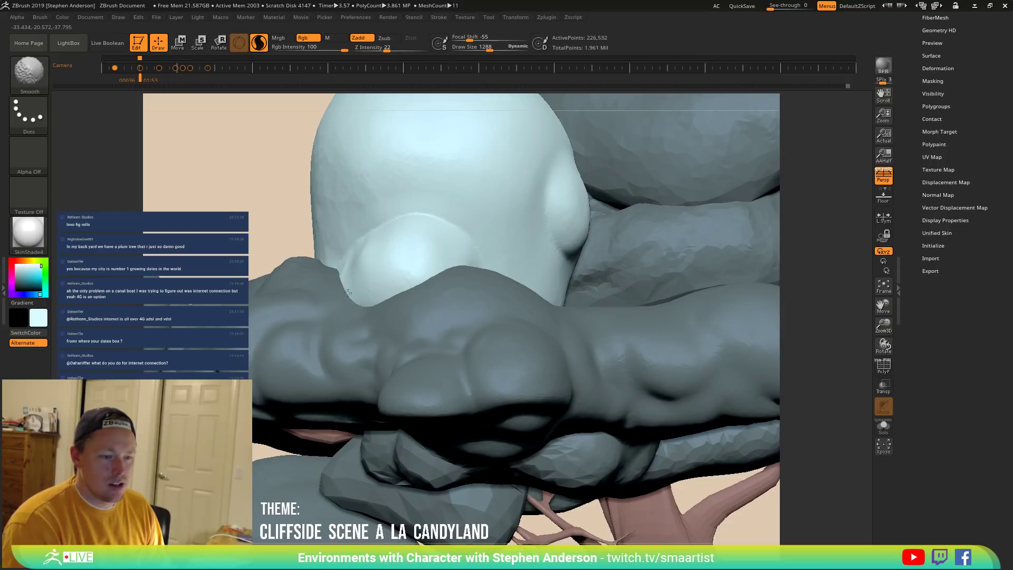
left_click_drag(374, 276, 398, 262, "shift")
left_click_drag(394, 48, 413, 48, "shift")
left_click_drag(387, 280, 369, 282, "shift")
right_click_drag(375, 270, 348, 267)
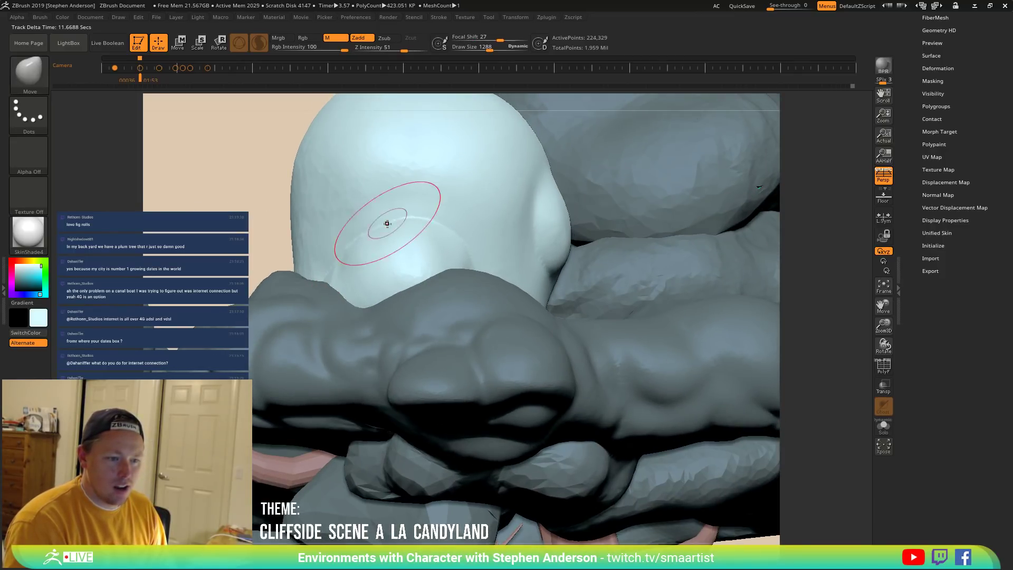
mouse_move(388, 226)
right_mouse_down()
mouse_move(432, 244)
mouse_move(410, 247)
right_mouse_up()
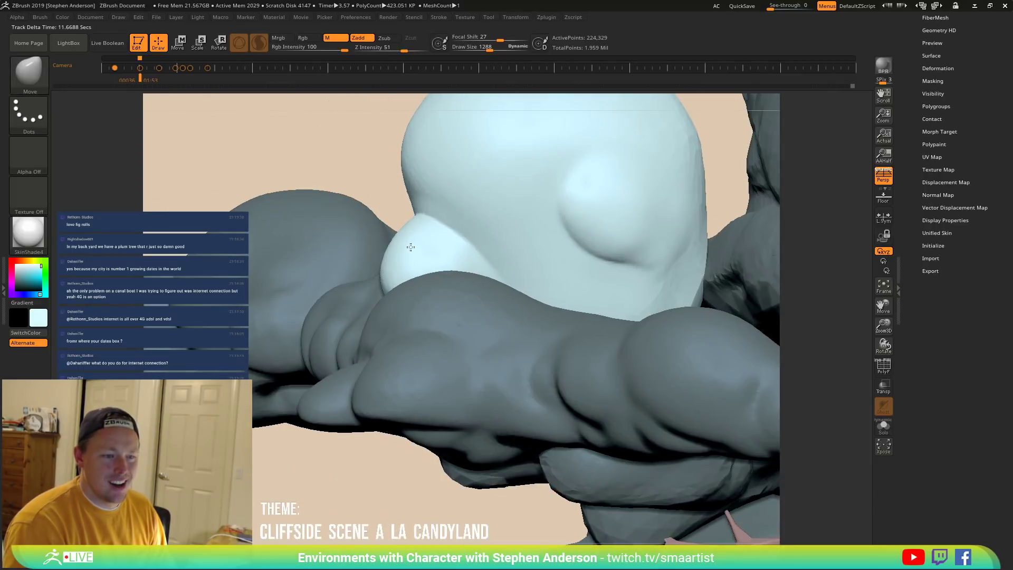
right_click_drag(467, 260, 396, 159, "ctrl")
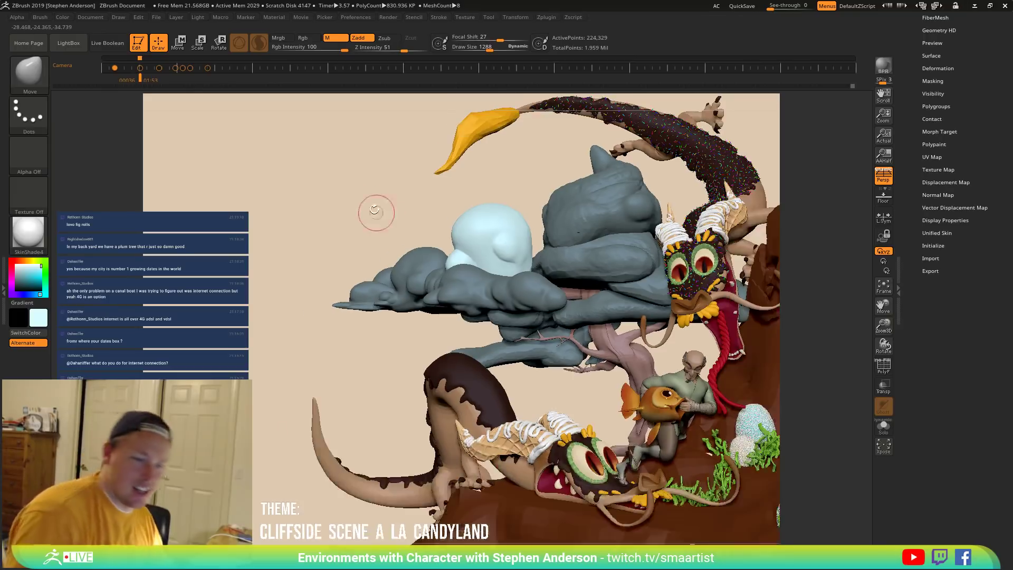
left_click_drag(362, 194, 367, 207, "ctrl")
Mask all but the rounded cloud and reshape its lower side beside the large cloud with the Move brush at Draw Size 3248.
mouse_move(482, 231)
right_mouse_down()
mouse_move(455, 232)
mouse_move(478, 237)
right_mouse_up()
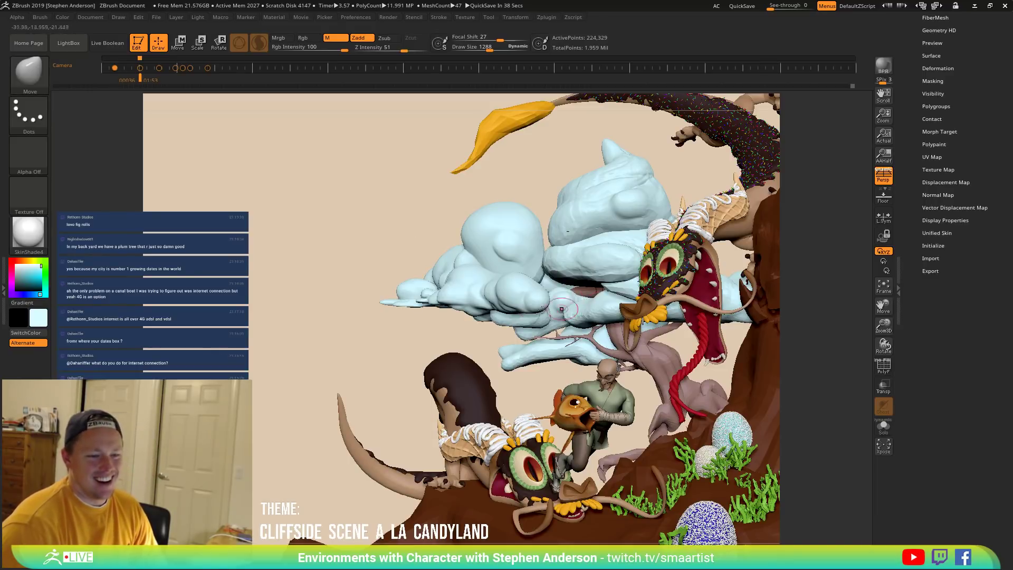
mouse_move(513, 308)
right_mouse_down()
mouse_move(554, 288)
mouse_move(529, 267)
right_mouse_up()
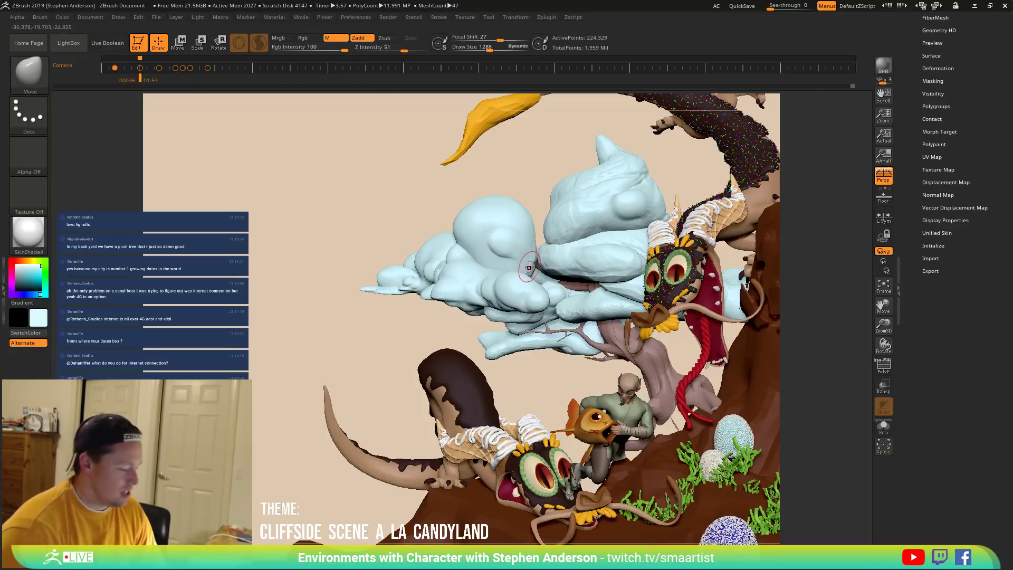
key("w")
left_click(530, 252, "ctrl")
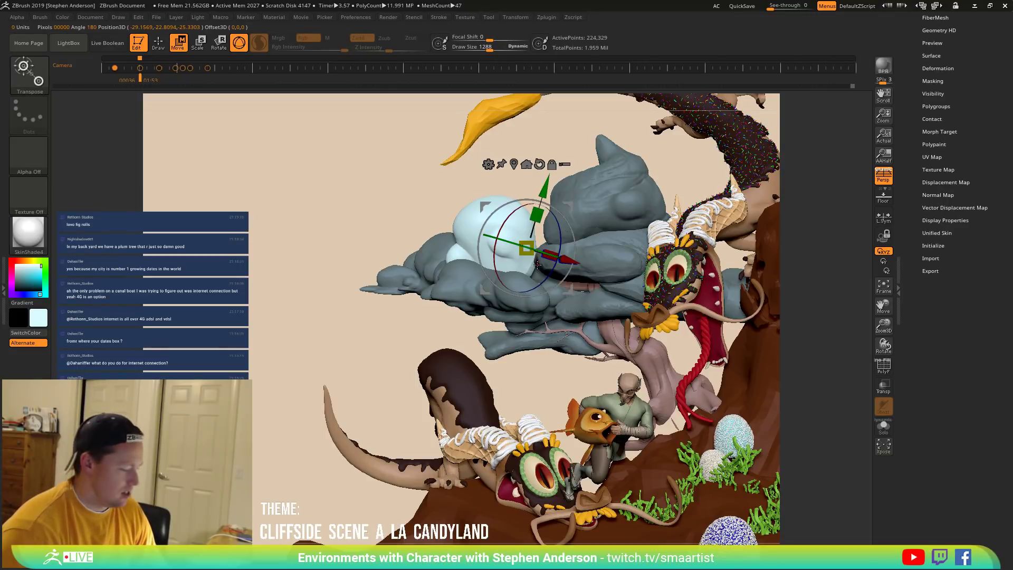
key("q")
right_click_drag(542, 281, 506, 263)
key("s")
left_click(505, 262)
key("s")
mouse_move(510, 266)
left_mouse_down()
mouse_move(530, 264)
mouse_move(521, 268)
mouse_move(505, 240)
left_mouse_up()
key("shift")
Refine the rounded cloud's lower edge from several angles and clear the mask.
mouse_move(501, 247)
right_mouse_down()
mouse_move(527, 258)
mouse_move(505, 250)
right_mouse_up()
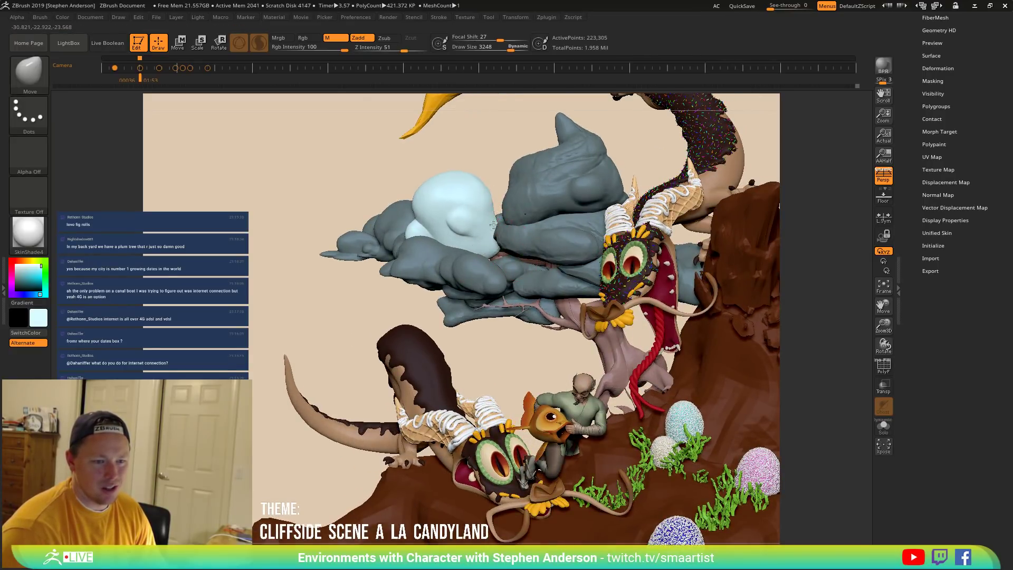
right_click_drag(503, 239, 489, 246)
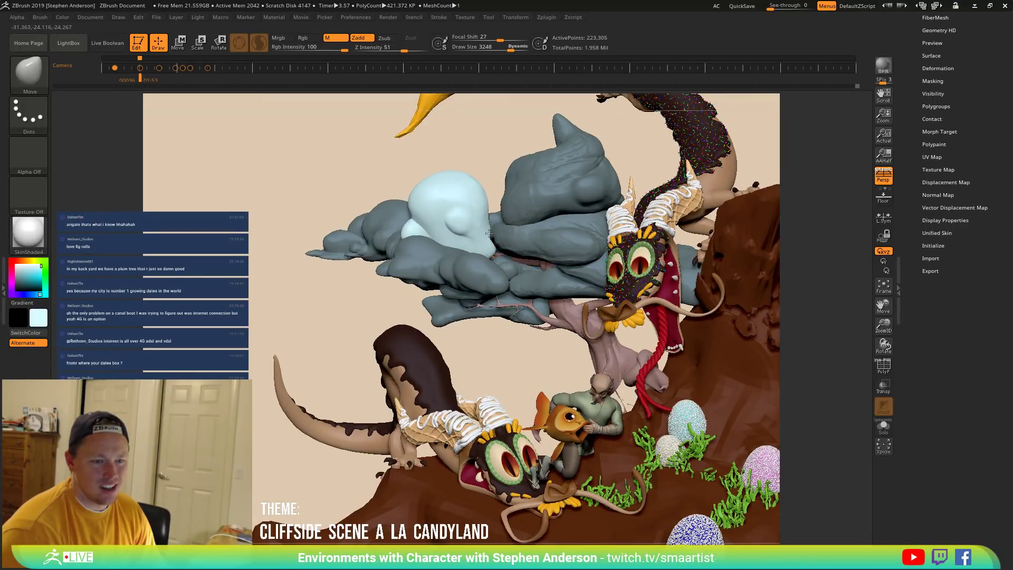
right_click_drag(493, 219, 486, 222)
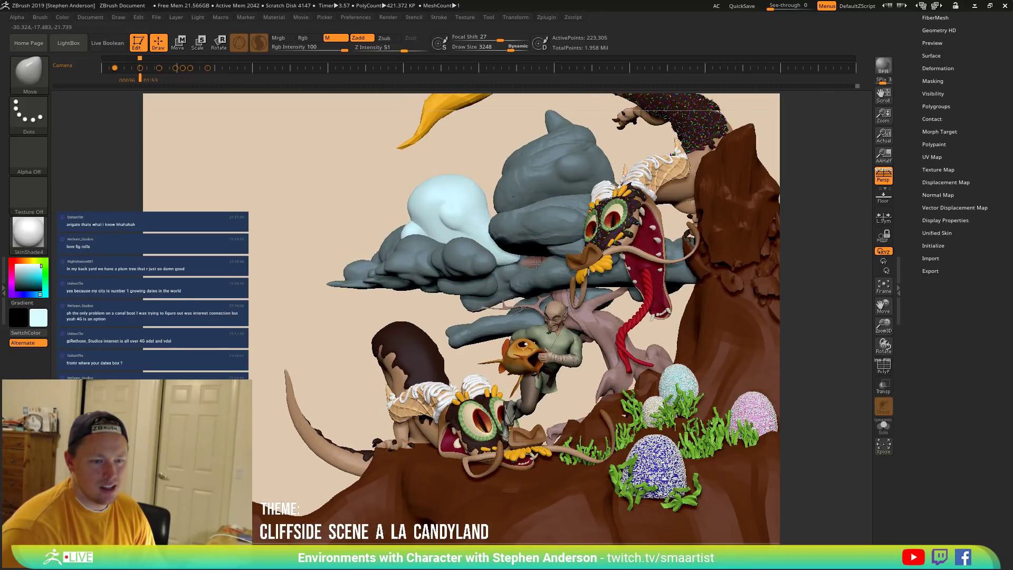
right_click_drag(538, 252, 484, 217)
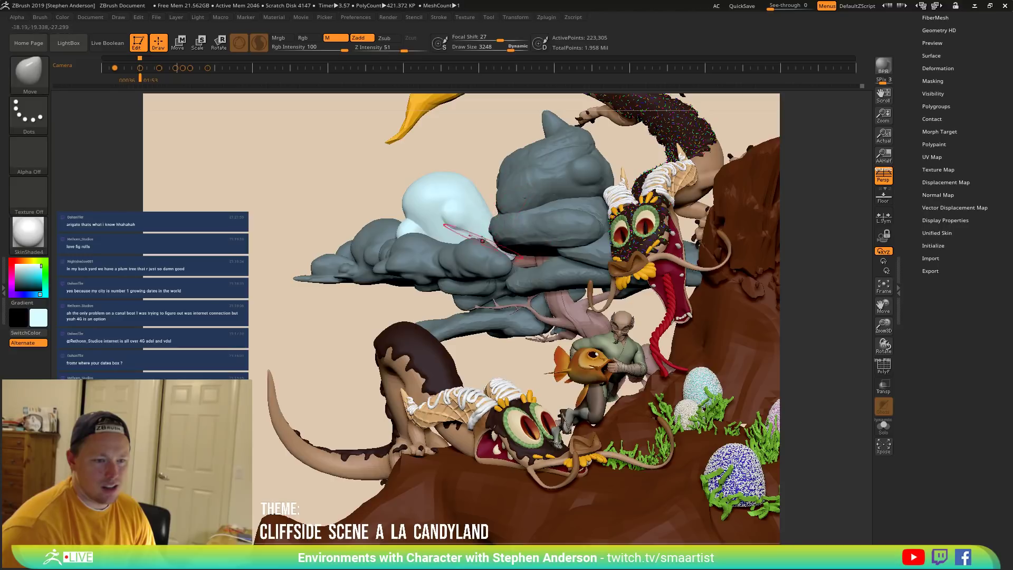
right_click_drag(487, 242, 425, 297)
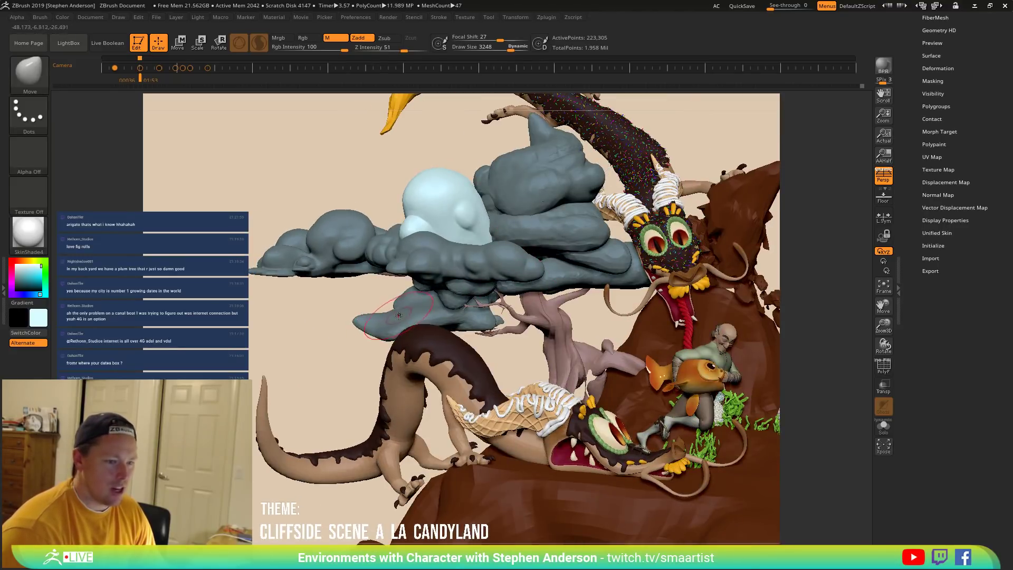
left_click_drag(245, 172, 261, 207, "ctrl")
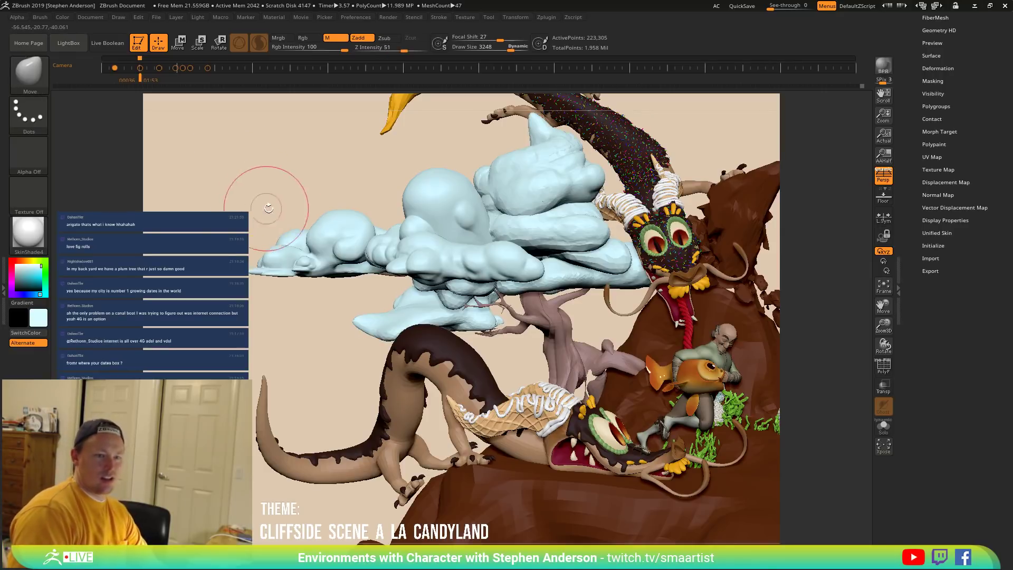
Select the chocolate debris subtool, switch to the cliff peak subtool, and frame the cliff in view.
key("f")
mouse_move(410, 216)
right_mouse_down()
mouse_move(358, 209)
mouse_move(434, 238)
mouse_move(301, 271)
mouse_move(385, 283)
mouse_move(377, 270)
mouse_move(415, 258)
mouse_move(616, 246)
mouse_move(601, 243)
mouse_move(618, 345)
right_mouse_up()
left_click(618, 346, "alt")
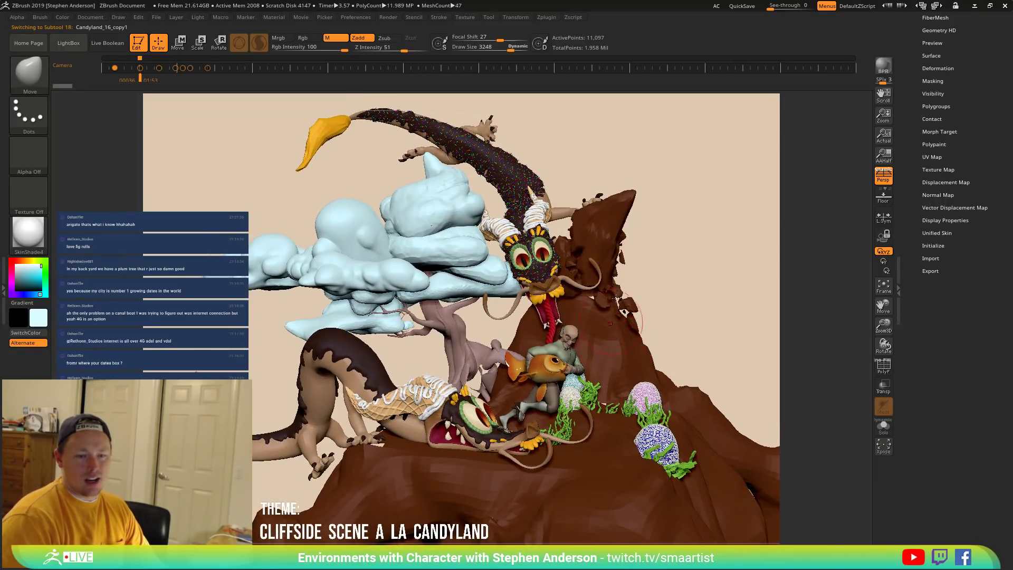
mouse_move(608, 228)
right_mouse_down()
mouse_move(631, 242)
mouse_move(596, 269)
right_mouse_up()
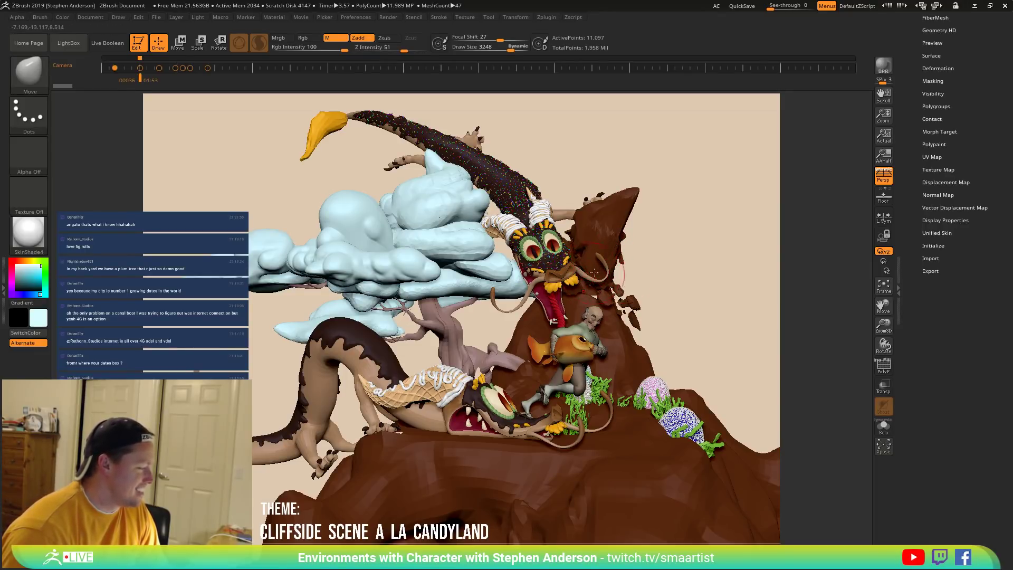
left_click(606, 232, "alt")
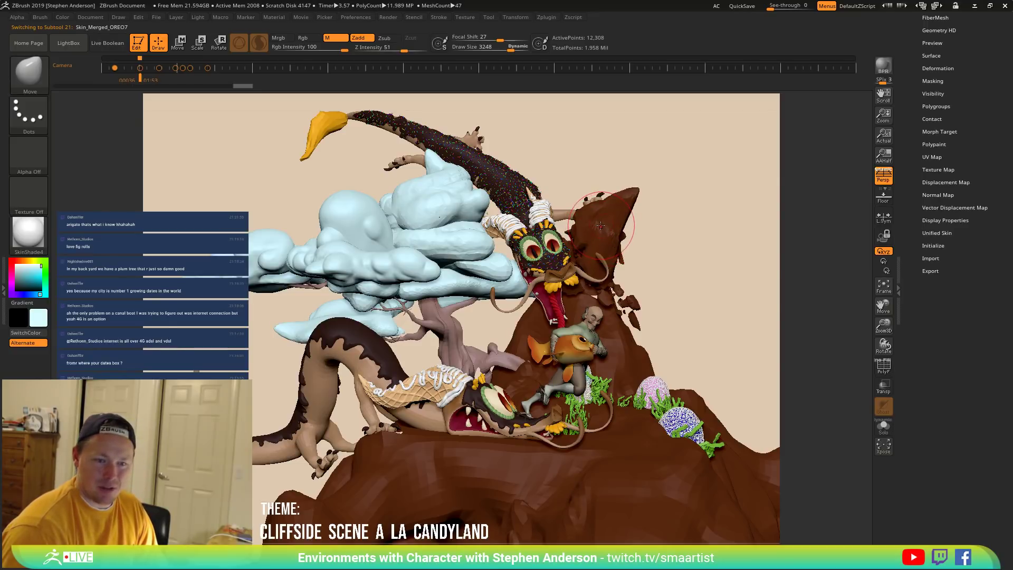
key("f")
key("f")
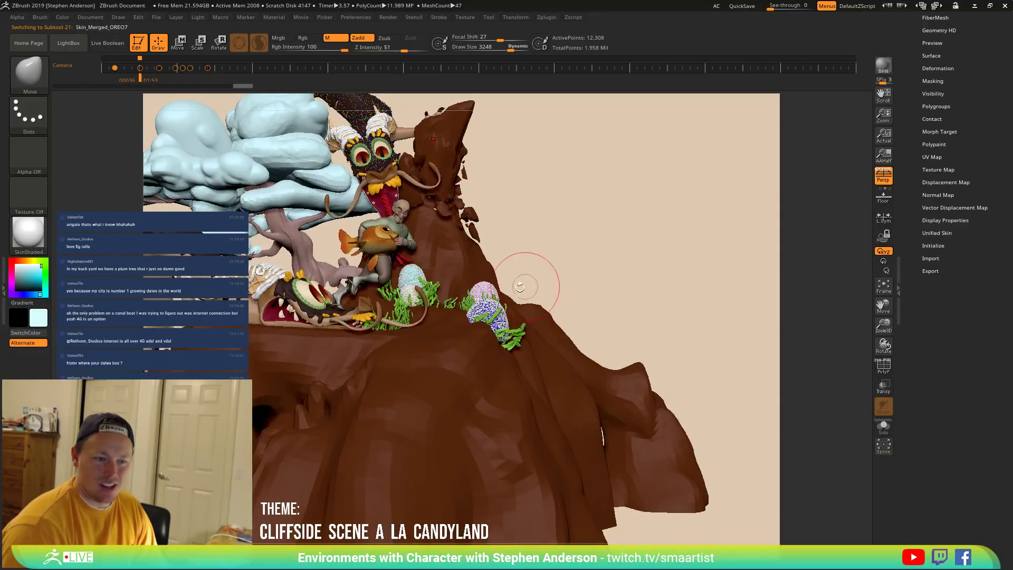
Show the polyframe on the cliff peak and smooth its ridged face with Sculptris Pro on at Draw Size 1365.
key("f")
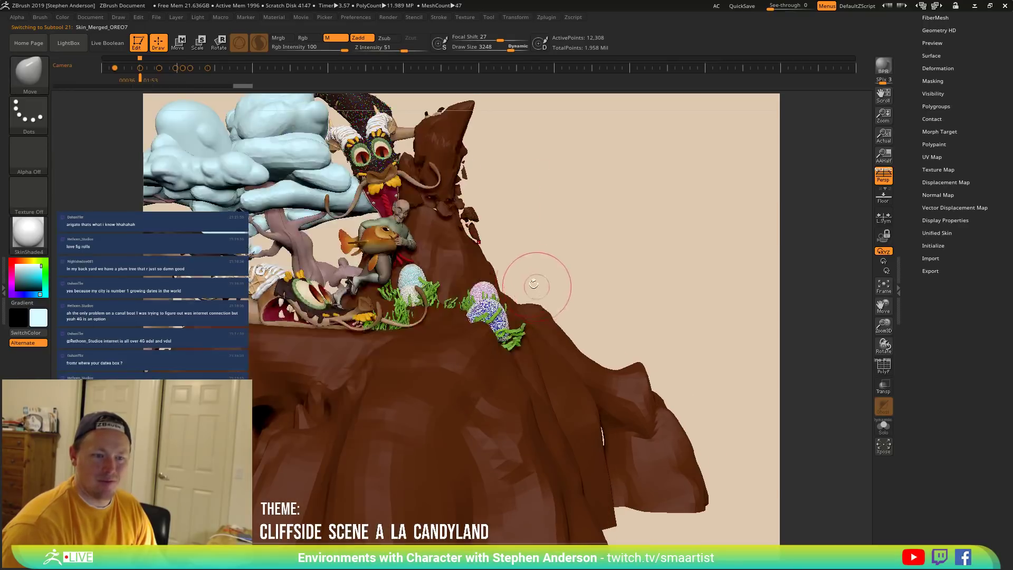
key("shift+f")
mouse_move(459, 197)
right_mouse_down("alt")
mouse_move(490, 280)
mouse_move(449, 274)
mouse_move(476, 230)
right_mouse_up("alt")
key("ctrl")
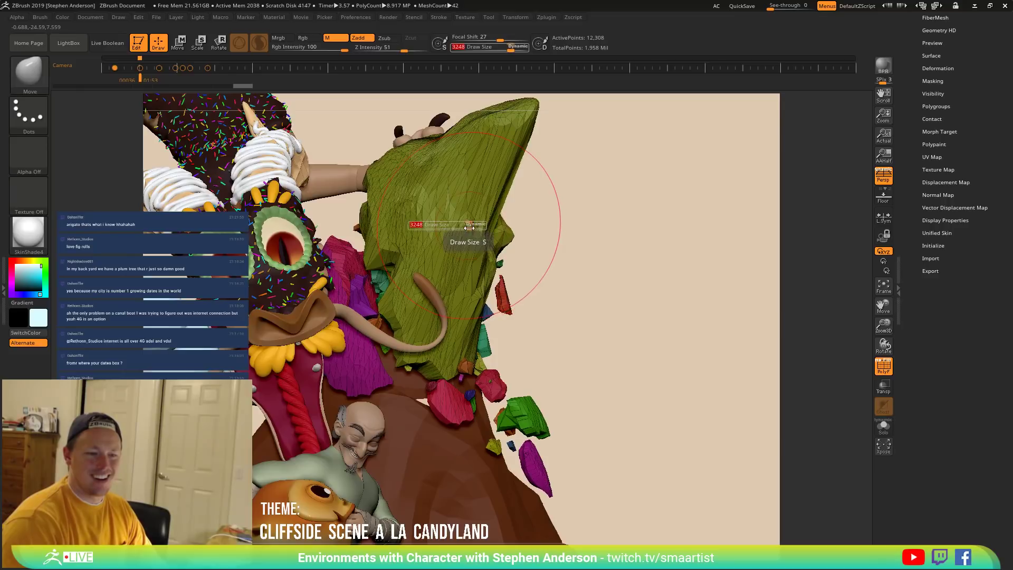
key("shift")
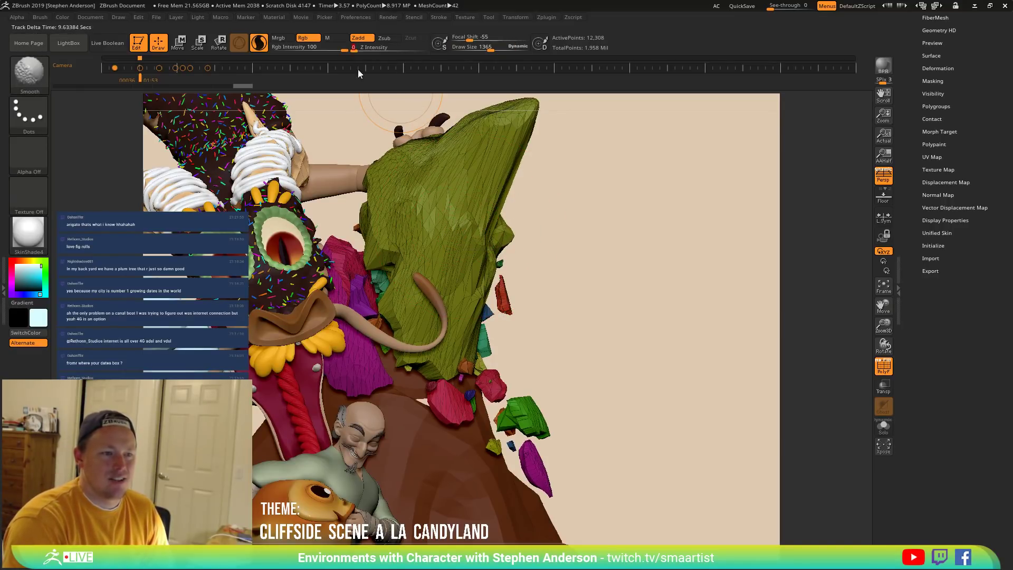
mouse_move(486, 250)
left_mouse_down()
mouse_move(453, 195)
mouse_move(458, 306)
mouse_move(496, 153)
mouse_move(435, 145)
mouse_move(431, 278)
mouse_move(375, 254)
mouse_move(491, 294)
mouse_move(509, 174)
mouse_move(452, 320)
left_mouse_up()
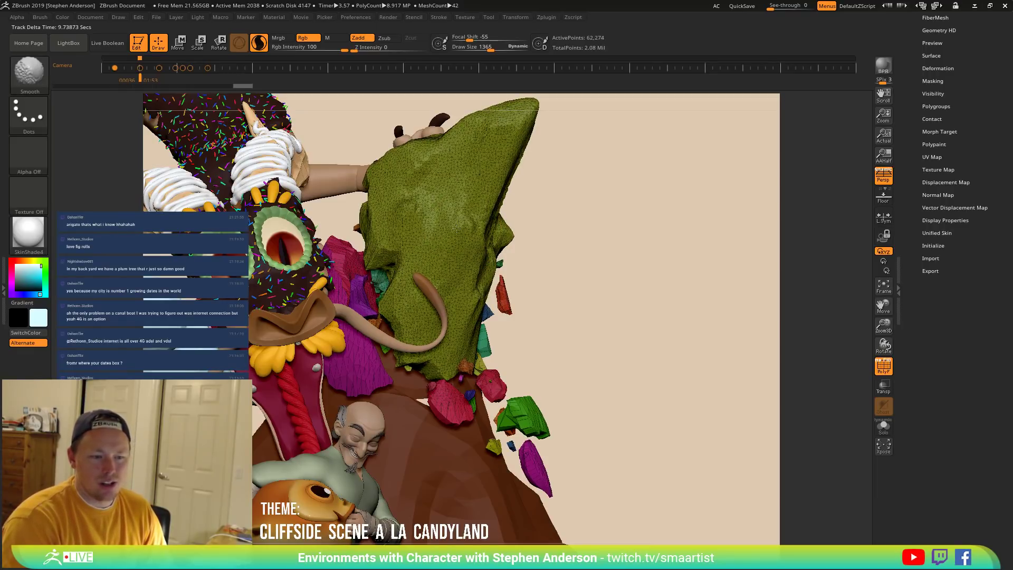
Smooth the remaining rough facets around the sides and back of the cliff peak.
right_click_drag(448, 241, 537, 252)
mouse_move(519, 274)
left_mouse_down("shift")
mouse_move(505, 308)
mouse_move(581, 285)
mouse_move(517, 175)
left_mouse_up("shift")
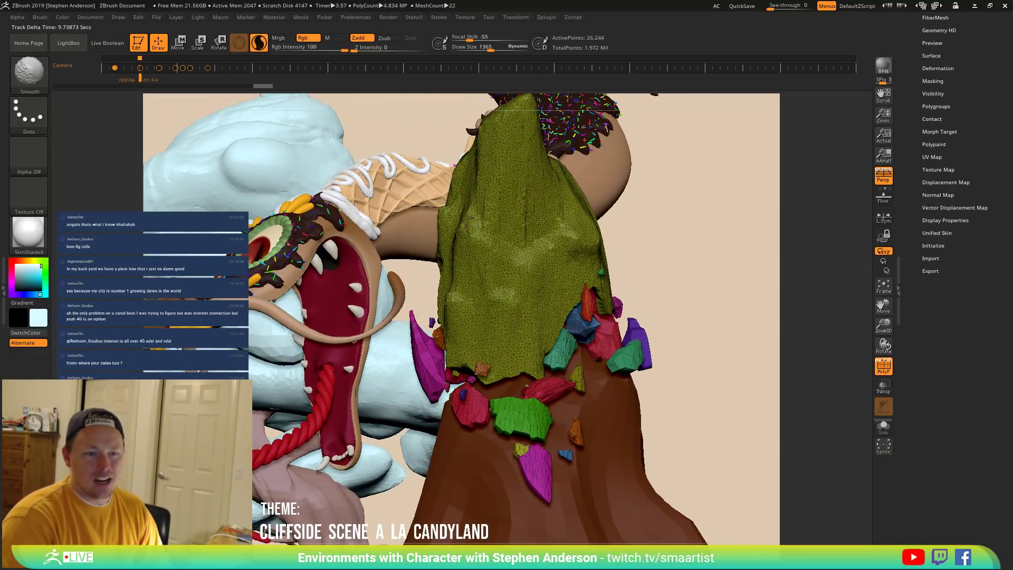
mouse_move(536, 218)
right_mouse_down()
mouse_move(589, 161)
mouse_move(568, 169)
mouse_move(553, 248)
right_mouse_up()
key("shift")
left_click_drag(554, 247, 531, 230, "shift")
Expand the Polygroups options and hide the polyframe on the cliff peak.
mouse_move(544, 233)
right_mouse_down()
mouse_move(609, 191)
mouse_move(579, 222)
mouse_move(477, 279)
mouse_move(1011, 248)
mouse_move(976, 222)
right_mouse_up()
left_click_drag(973, 56, 970, 129)
left_click(944, 180)
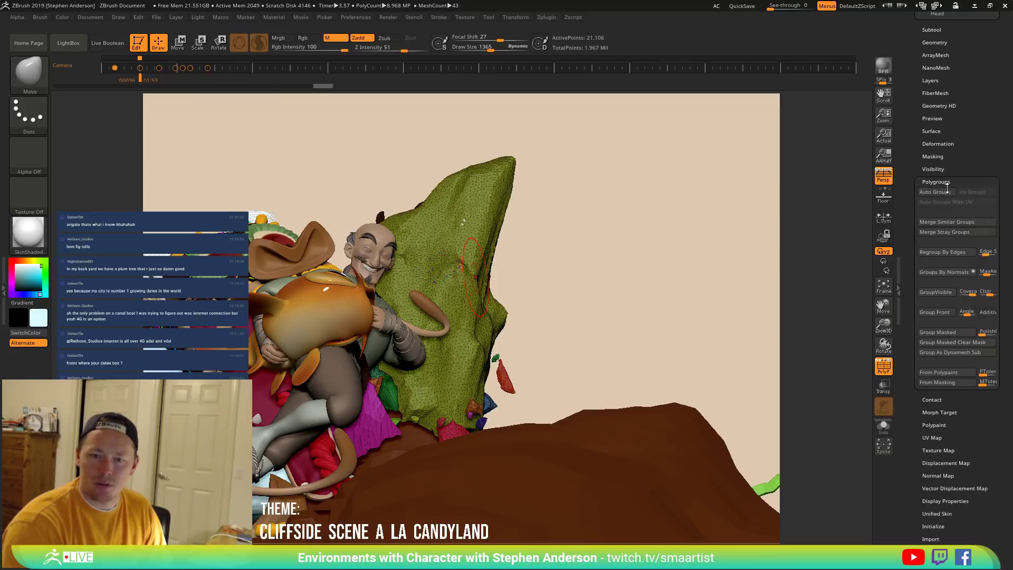
right_click_drag(424, 283, 443, 330)
mouse_move(424, 275)
right_mouse_down()
mouse_move(423, 288)
mouse_move(421, 275)
right_mouse_up()
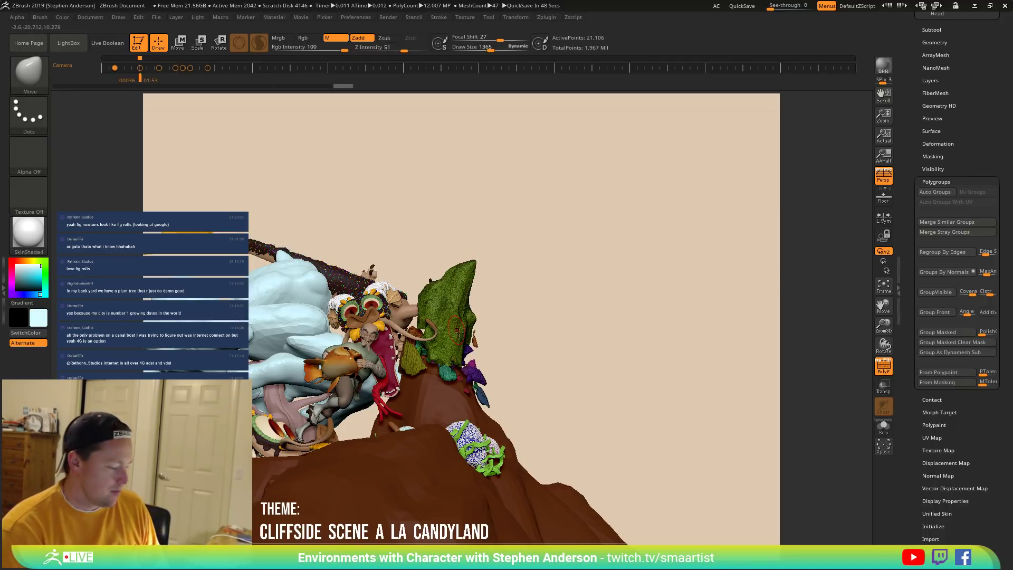
key("shift+f")
right_click_drag(437, 301, 457, 310)
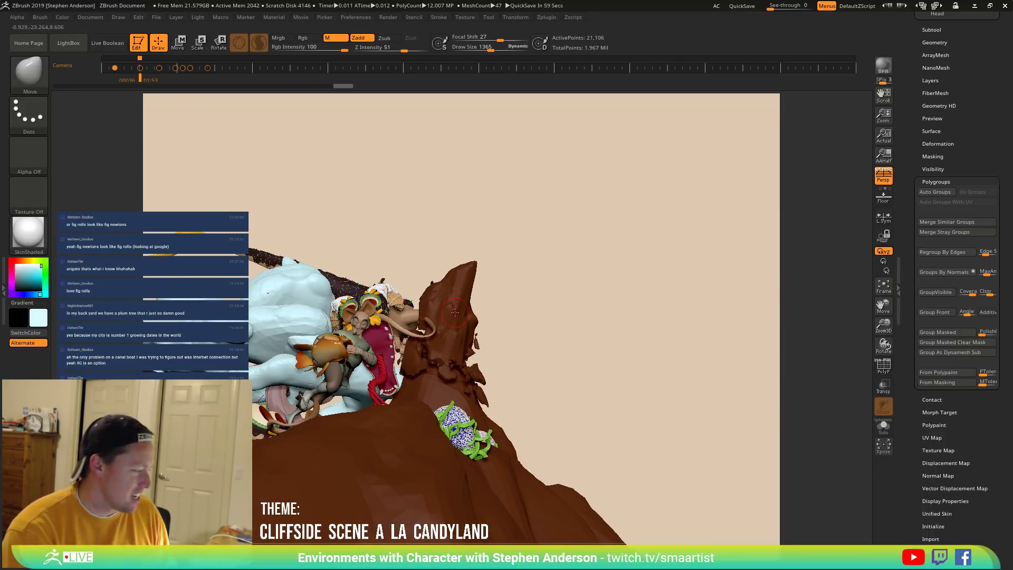
Load the Slash2 brush from the brush library and set it to Draw Size 492 and Z Intensity 12.
key("ctrl")
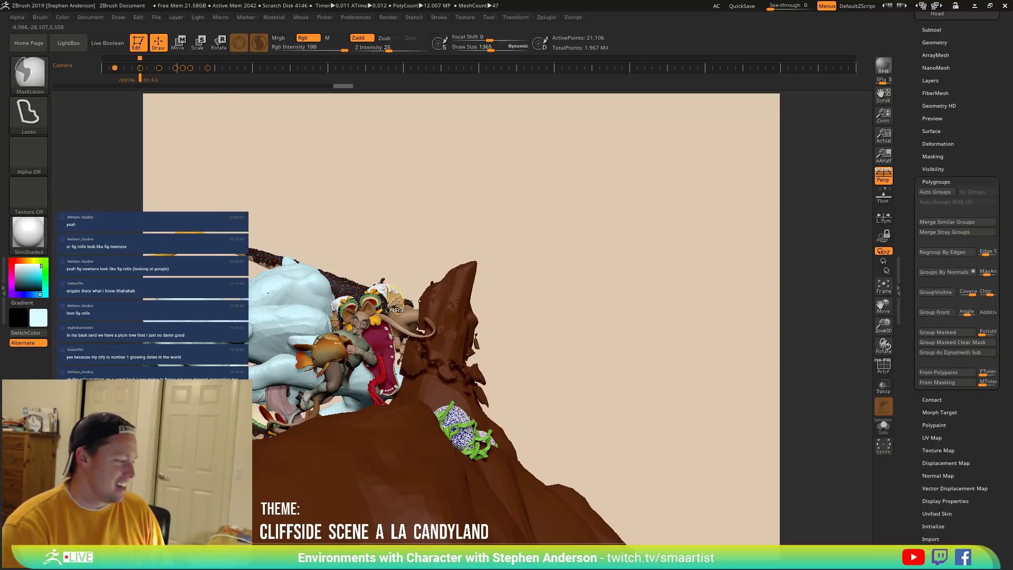
mouse_move(395, 303)
right_mouse_down()
mouse_move(421, 356)
mouse_move(522, 333)
right_mouse_up()
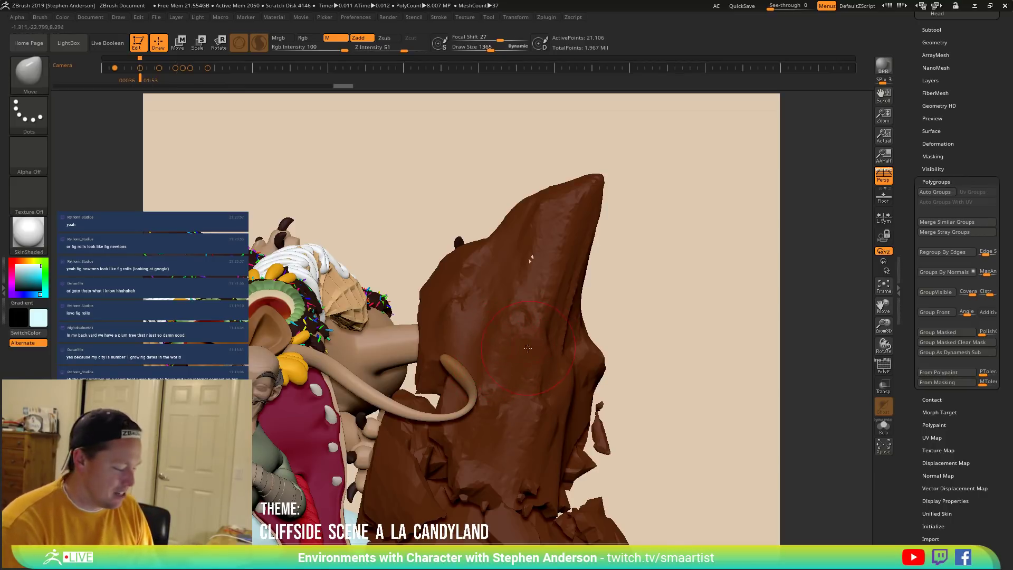
key("comma")
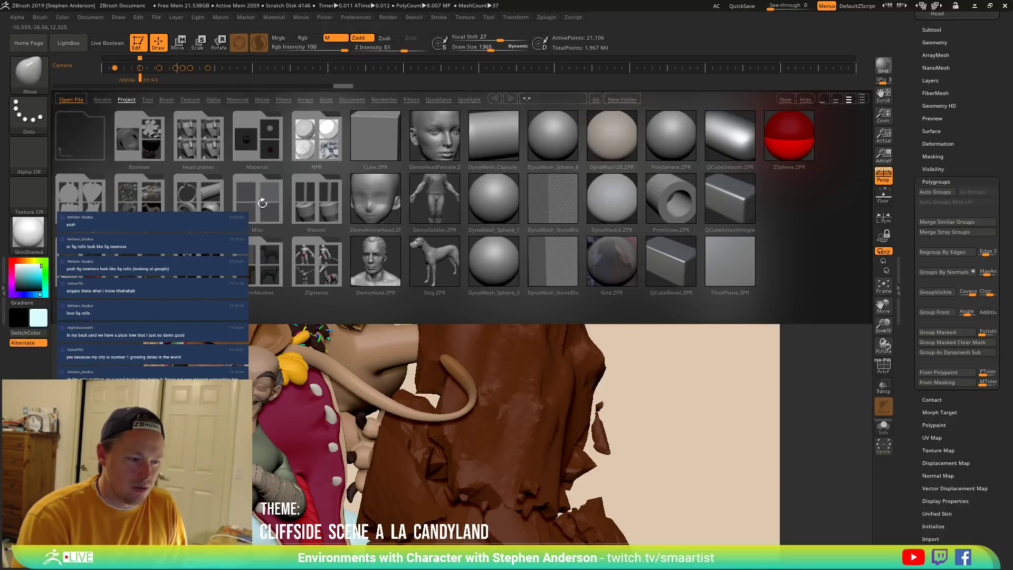
left_click(167, 100)
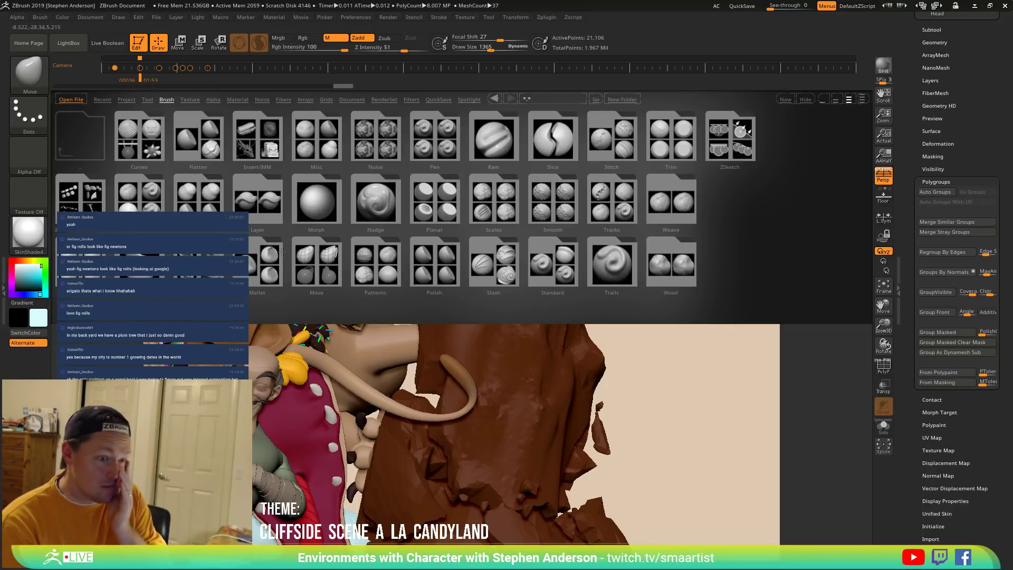
left_click(486, 266)
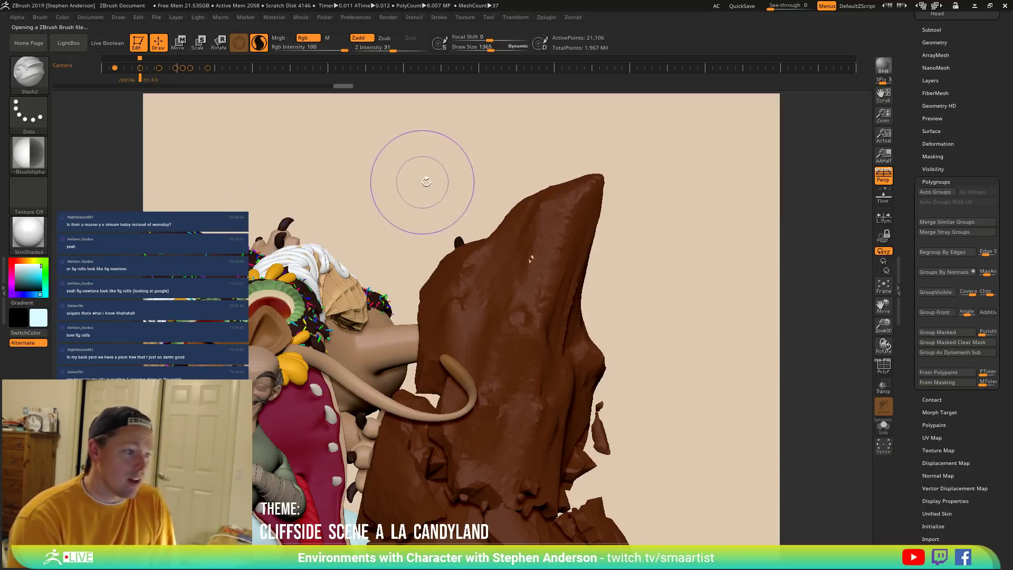
mouse_move(522, 315)
right_mouse_down()
mouse_move(543, 266)
mouse_move(525, 309)
right_mouse_up()
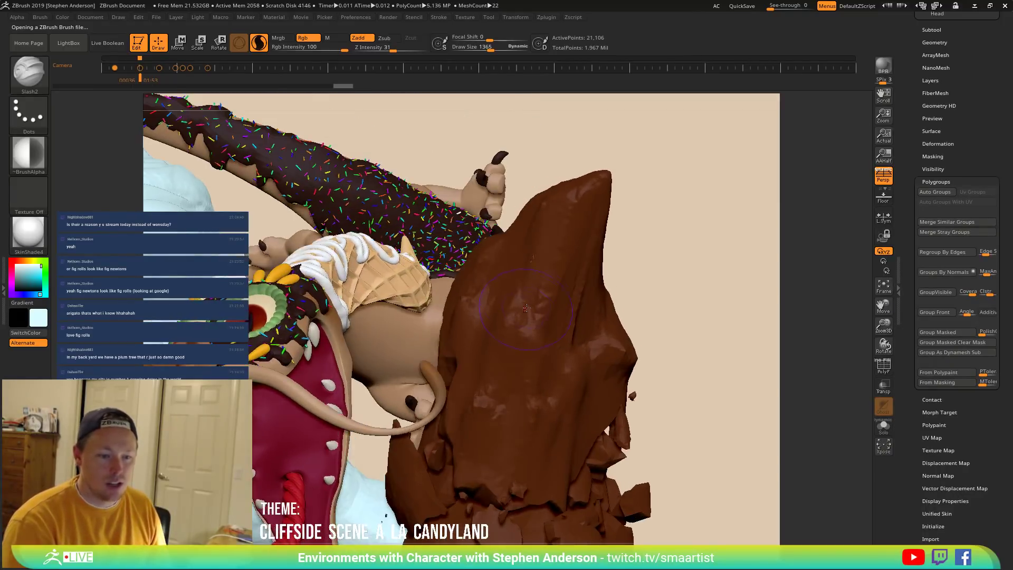
key("s")
left_click_drag(526, 308, 513, 306)
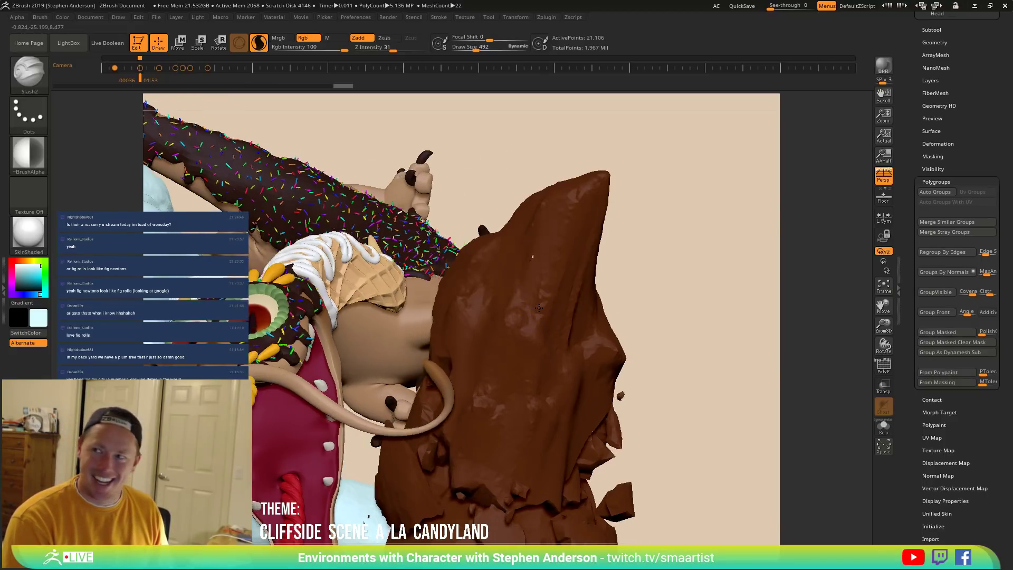
left_click_drag(391, 49, 379, 50)
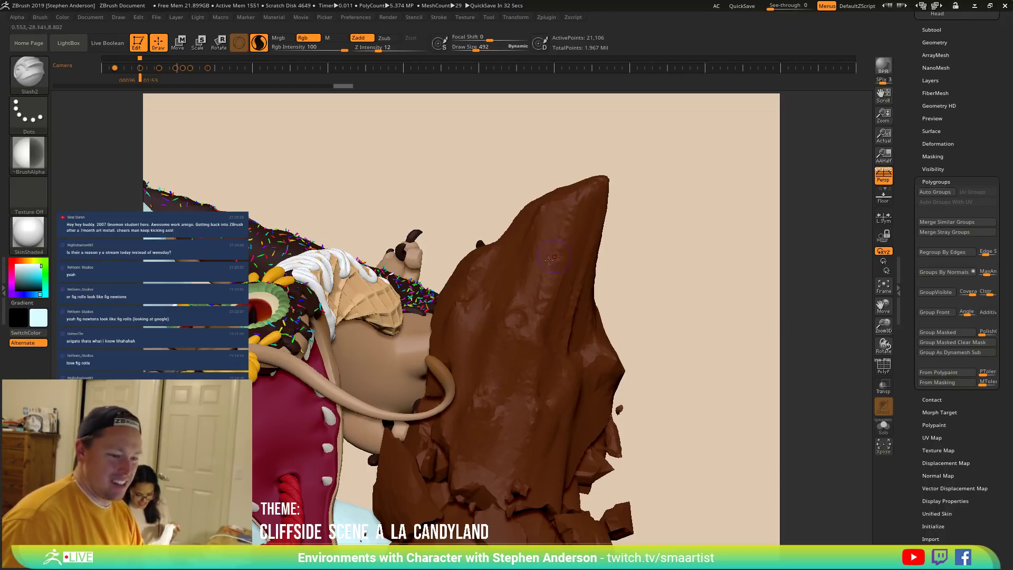
Undo the dark painted slash and, with Rgb off, carve grooves into the cliff peak beside the dragon's whisker.
right_click_drag(408, 302, 537, 328)
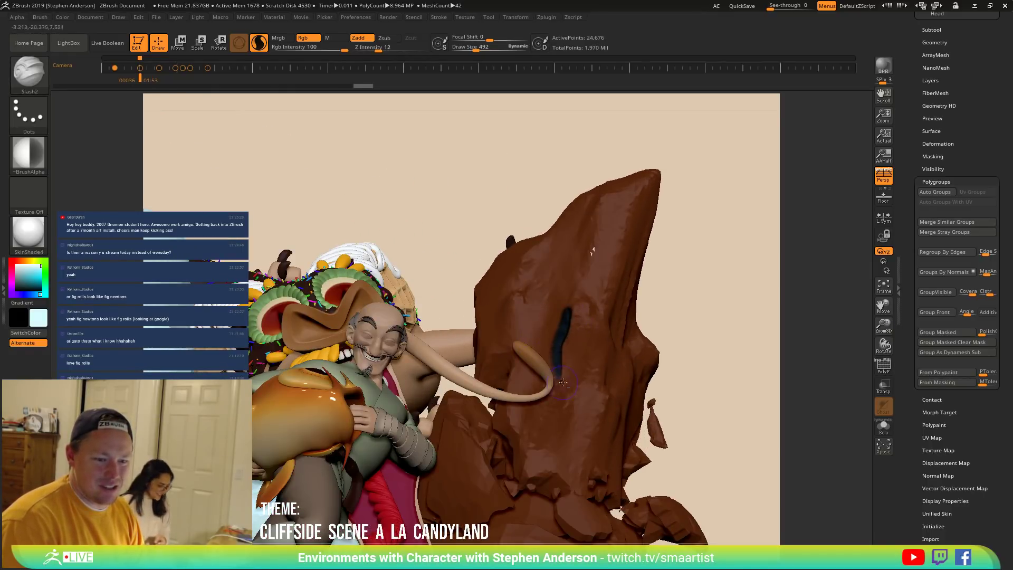
key("ctrl+z")
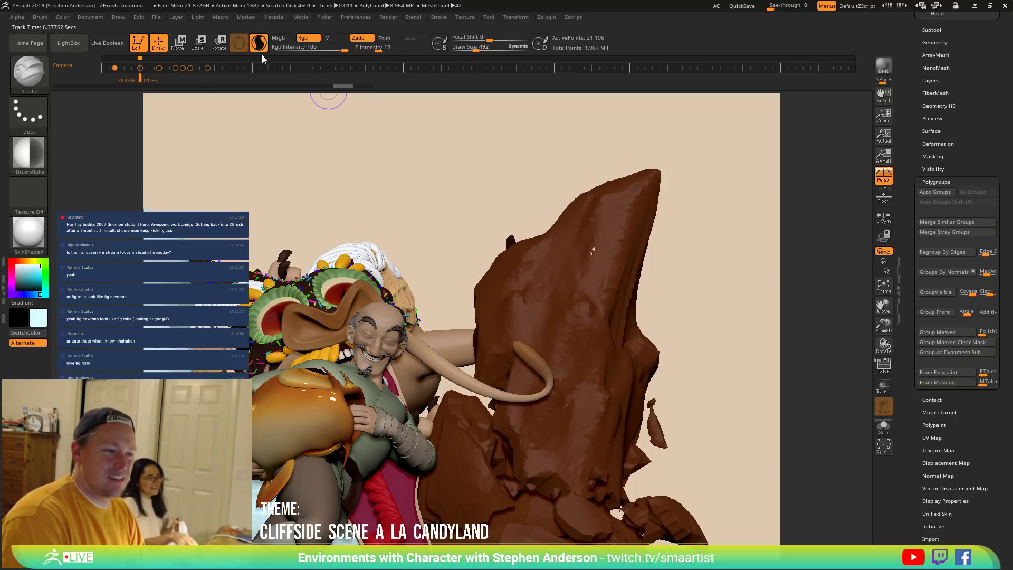
left_click(308, 38)
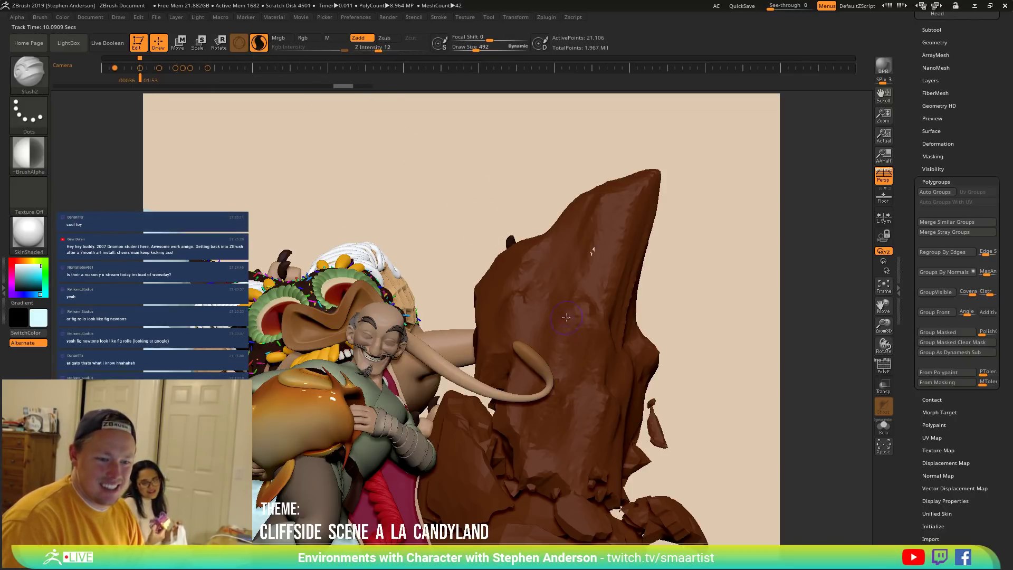
left_click_drag(562, 342, 564, 371)
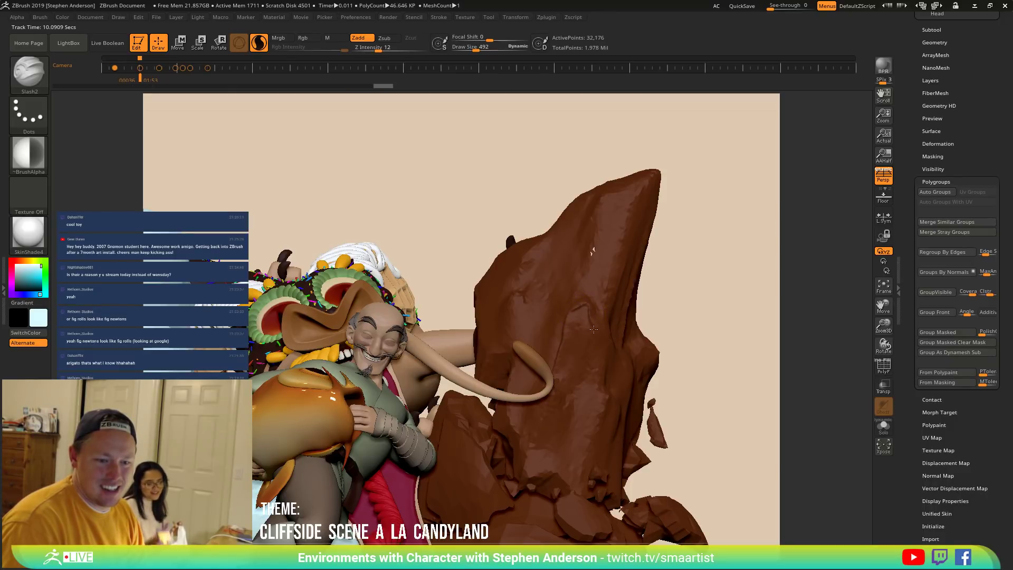
left_click_drag(588, 361, 588, 303)
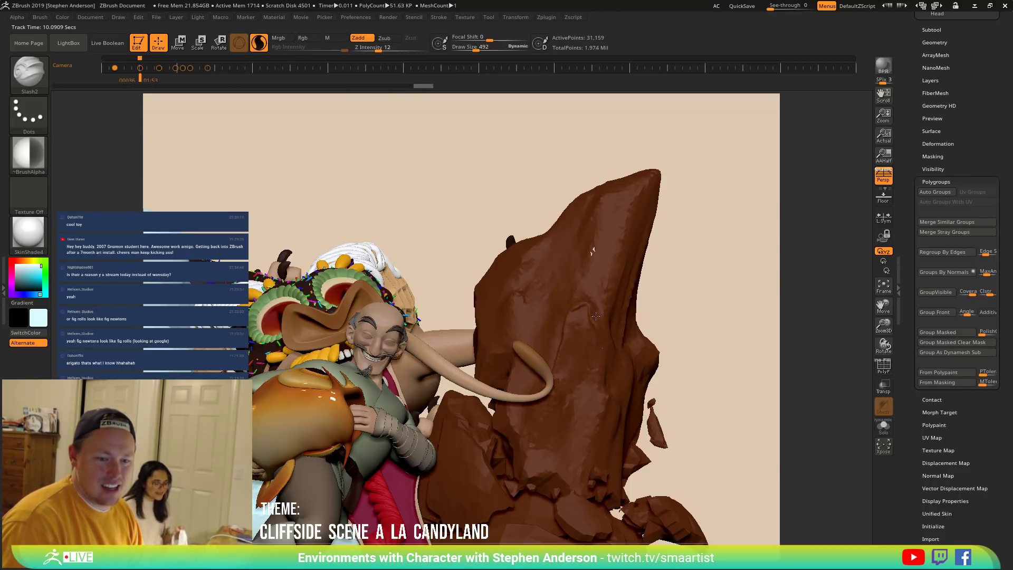
right_click_drag(597, 312, 563, 396)
Isolate the cliff peak subtool and delete the stray slivers floating below its rock pieces.
left_click(882, 426)
mouse_move(689, 380)
right_mouse_down()
mouse_move(522, 418)
mouse_move(544, 402)
mouse_move(541, 419)
mouse_move(533, 354)
mouse_move(521, 364)
mouse_move(484, 258)
mouse_move(502, 242)
mouse_move(565, 432)
mouse_move(562, 380)
right_mouse_up()
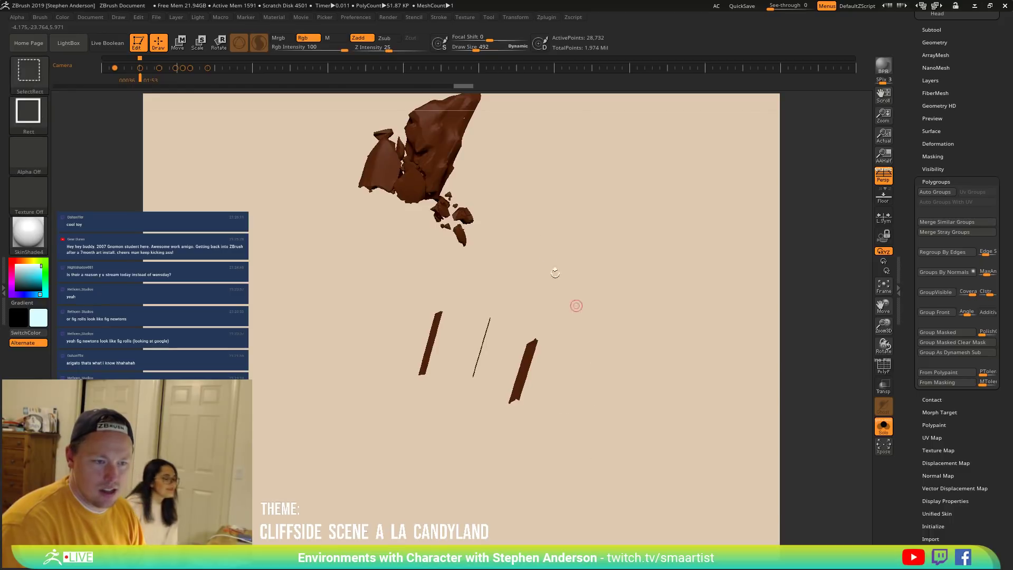
right_click_drag(564, 291, 552, 402, "alt")
mouse_move(316, 152)
left_mouse_down("ctrl+shift")
mouse_move(550, 401)
mouse_move(566, 401)
left_mouse_up("ctrl+shift")
left_click(934, 43)
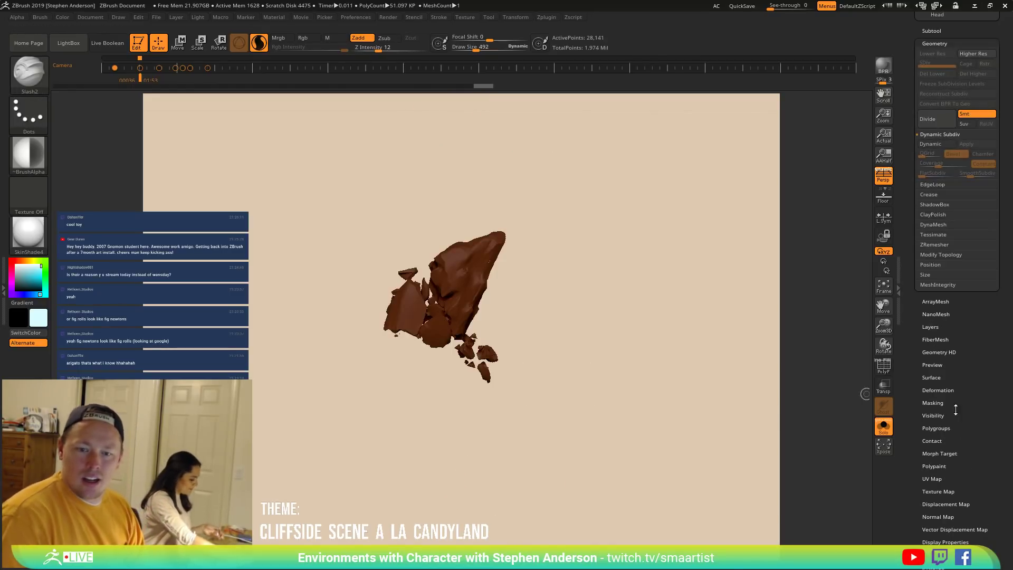
left_click(941, 255)
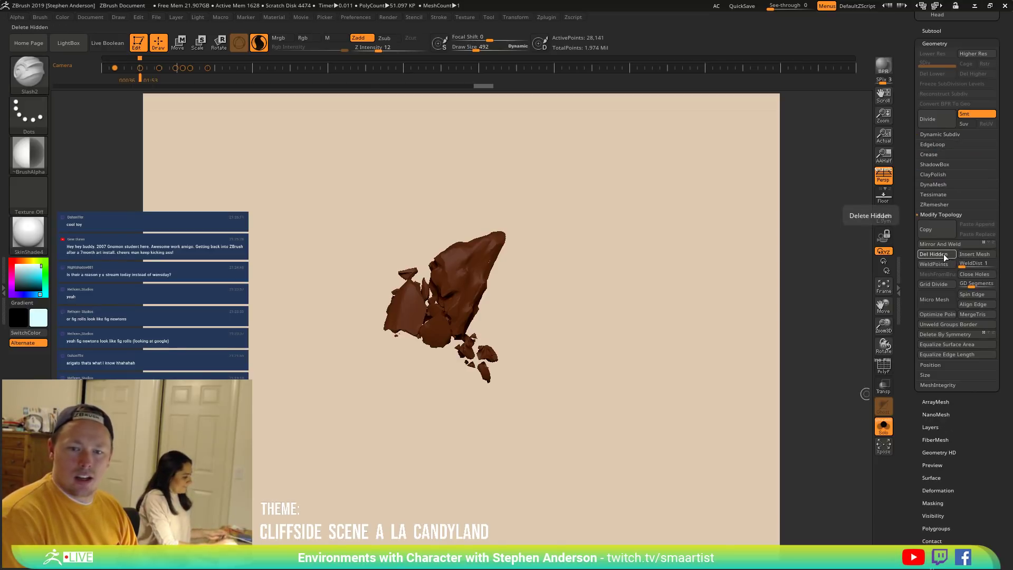
left_click(943, 254)
Carve a crack with Slash2 along the upper ledge on the cliff peak's face, undoing a stray stroke.
mouse_move(482, 132)
right_mouse_down("ctrl")
mouse_move(466, 238)
mouse_move(589, 177)
mouse_move(552, 270)
mouse_move(560, 282)
mouse_move(567, 255)
mouse_move(557, 245)
mouse_move(545, 277)
mouse_move(578, 276)
right_mouse_up("ctrl")
left_click_drag(578, 275, 603, 284)
key("ctrl+z")
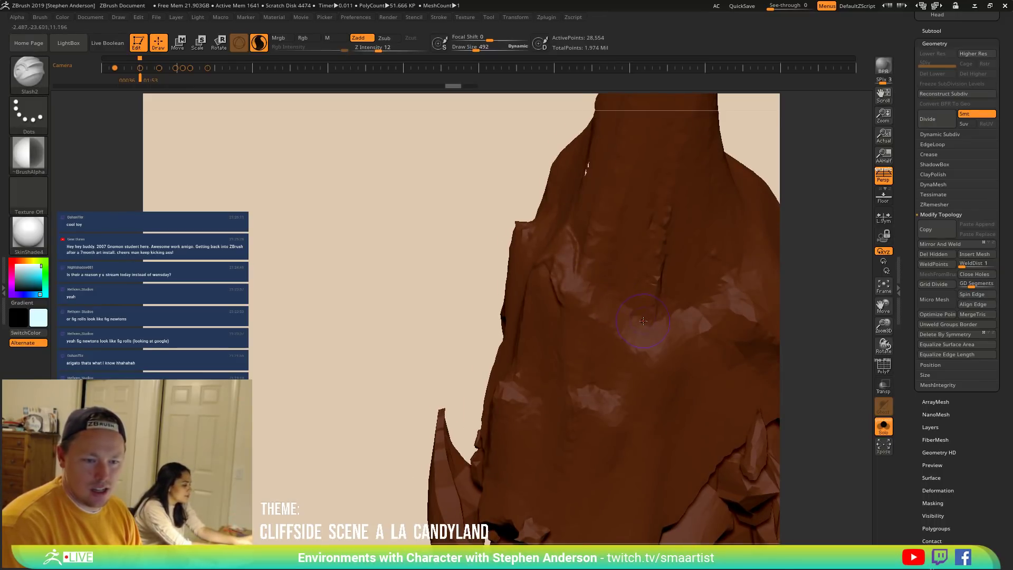
left_click_drag(604, 290, 574, 271)
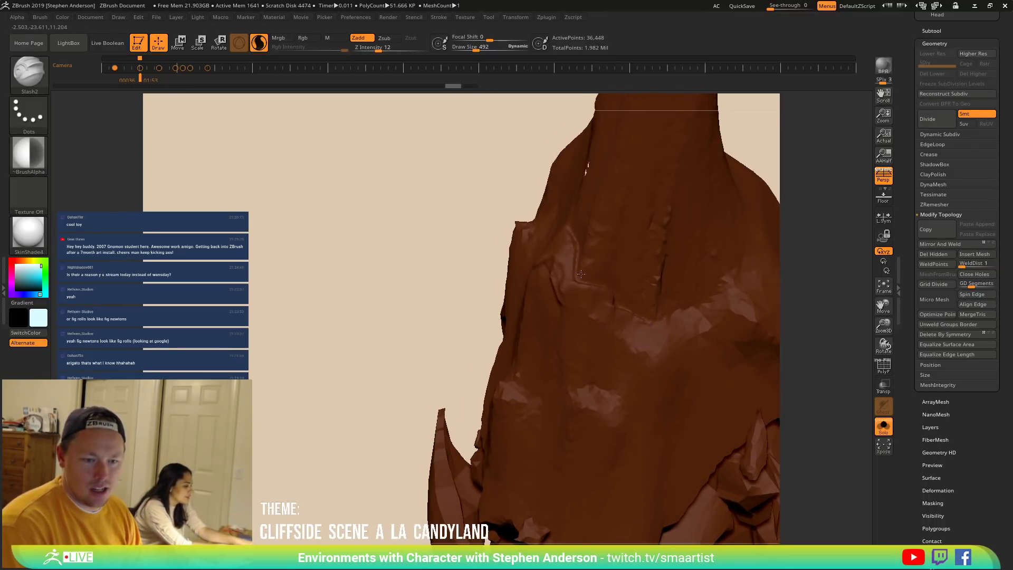
right_click_drag(527, 332, 564, 335)
Carve short creases into the bumps below the ledge on the cliff peak.
mouse_move(511, 462)
right_mouse_down()
mouse_move(552, 377)
mouse_move(565, 394)
right_mouse_up()
left_click(597, 470, "alt")
right_click_drag(596, 470, 608, 384)
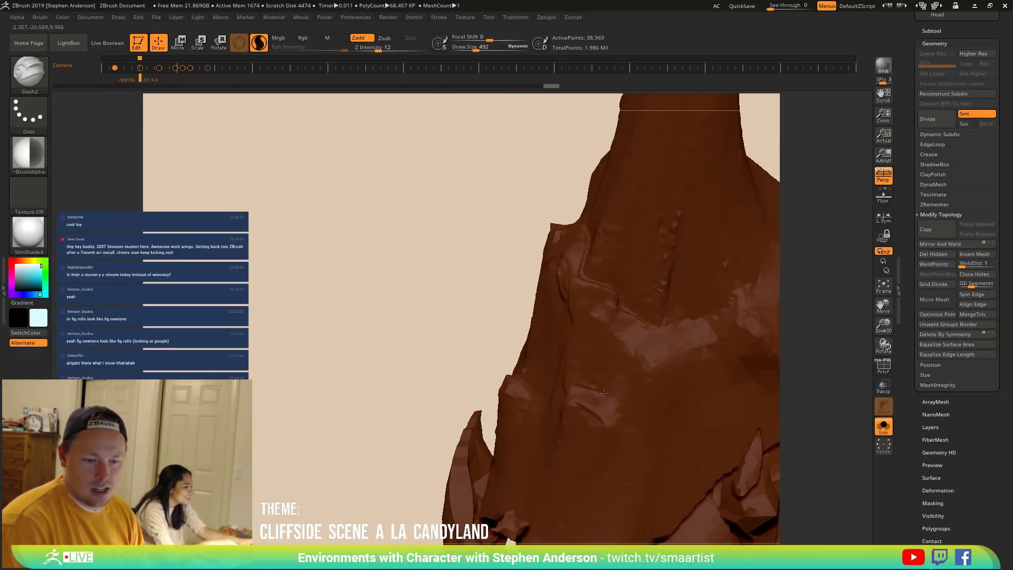
mouse_move(609, 426)
right_mouse_down()
mouse_move(627, 439)
mouse_move(597, 393)
mouse_move(616, 400)
right_mouse_up()
left_click(590, 390, "alt")
mouse_move(617, 439)
right_mouse_down()
mouse_move(635, 441)
mouse_move(620, 406)
mouse_move(593, 399)
mouse_move(641, 393)
right_mouse_up()
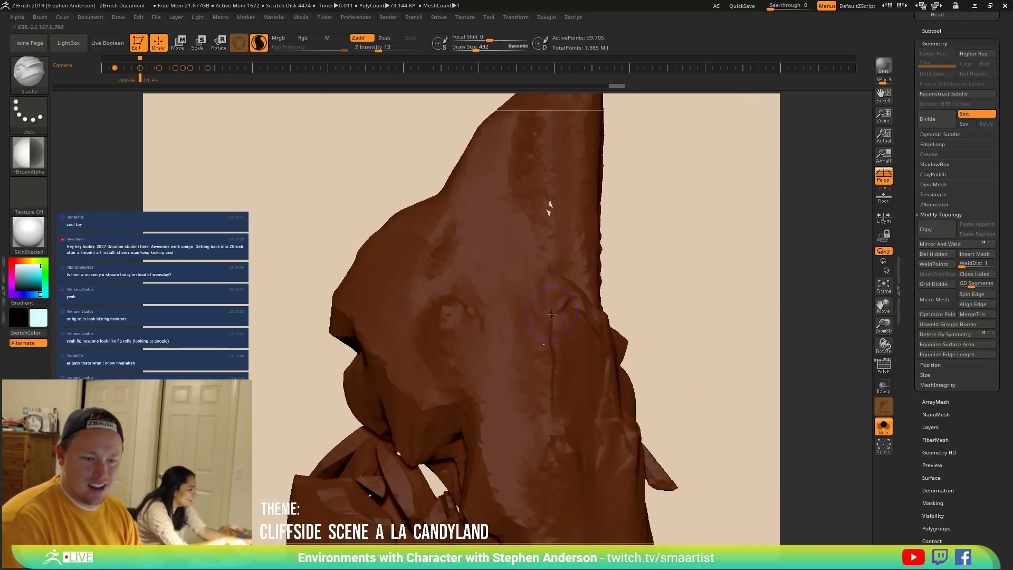
Carve long vertical cracks and folds down the middle of the cliff peak's adjacent side.
left_click_drag(570, 321, 557, 333)
left_click_drag(566, 399, 555, 373)
mouse_move(555, 373)
right_mouse_down()
mouse_move(596, 419)
mouse_move(552, 447)
right_mouse_up()
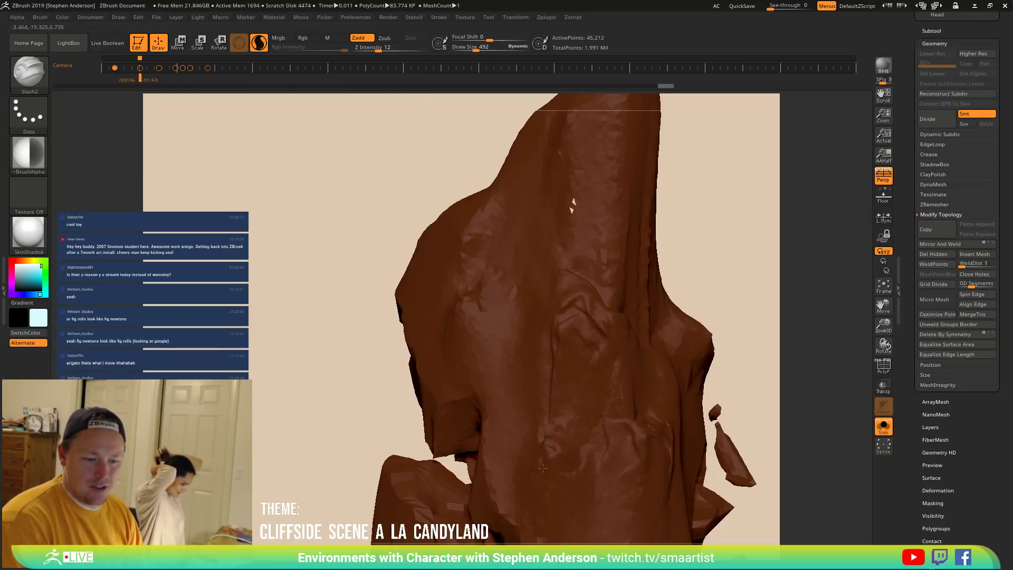
right_click_drag(563, 513, 539, 324)
left_click_drag(558, 331, 554, 364)
mouse_move(554, 364)
right_mouse_down()
mouse_move(586, 373)
mouse_move(562, 317)
mouse_move(574, 345)
mouse_move(563, 406)
mouse_move(562, 388)
right_mouse_up()
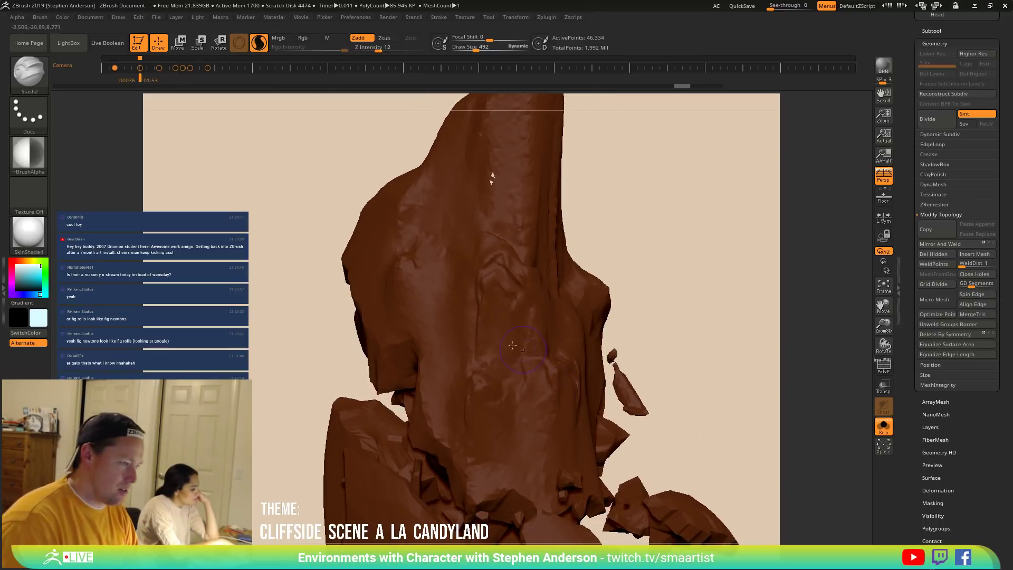
Load the Slash1 brush from the brush library and try a slash down the cliff peak.
key("comma")
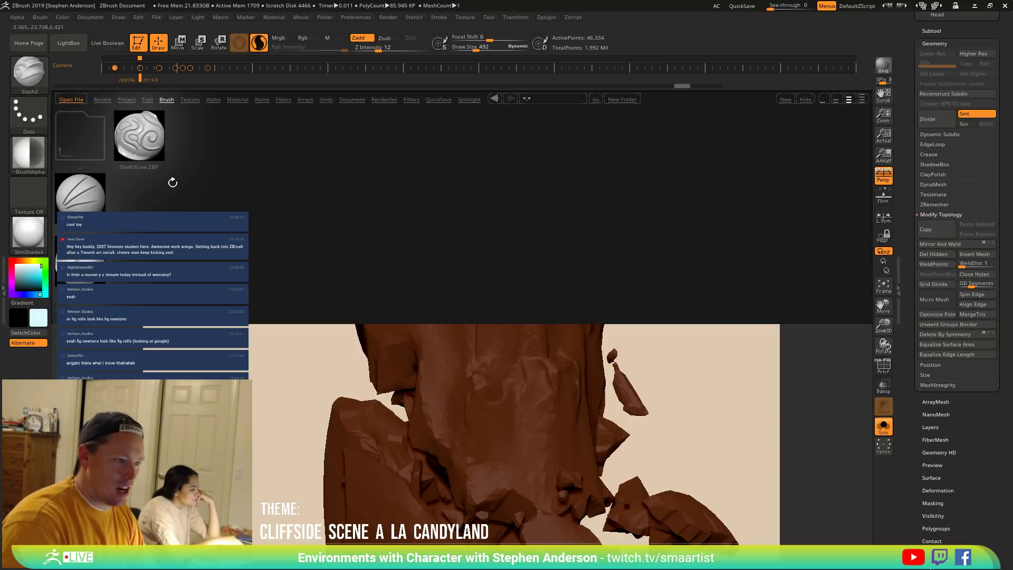
double_click(88, 204)
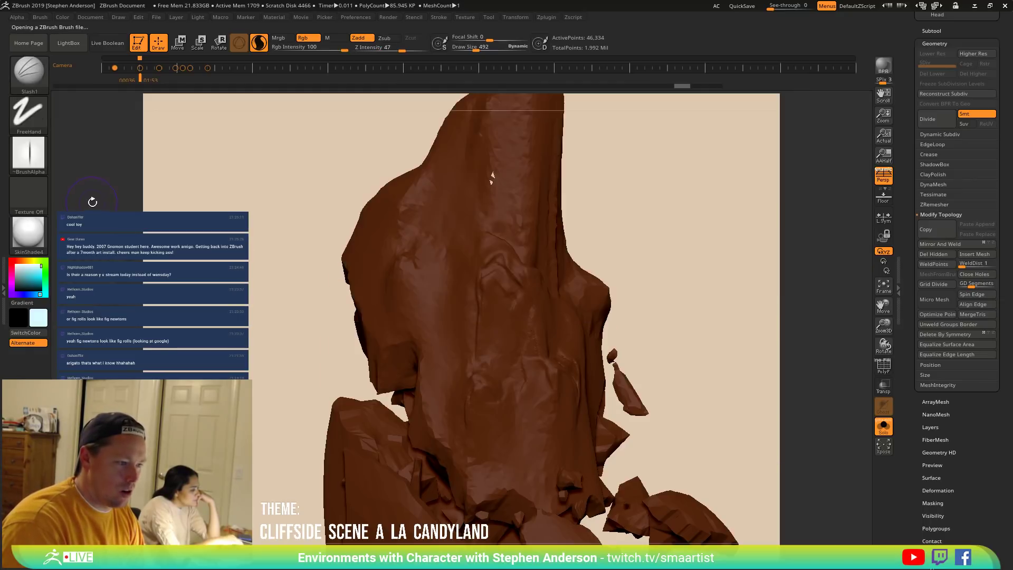
left_click_drag(492, 200, 522, 298)
key("ctrl+z")
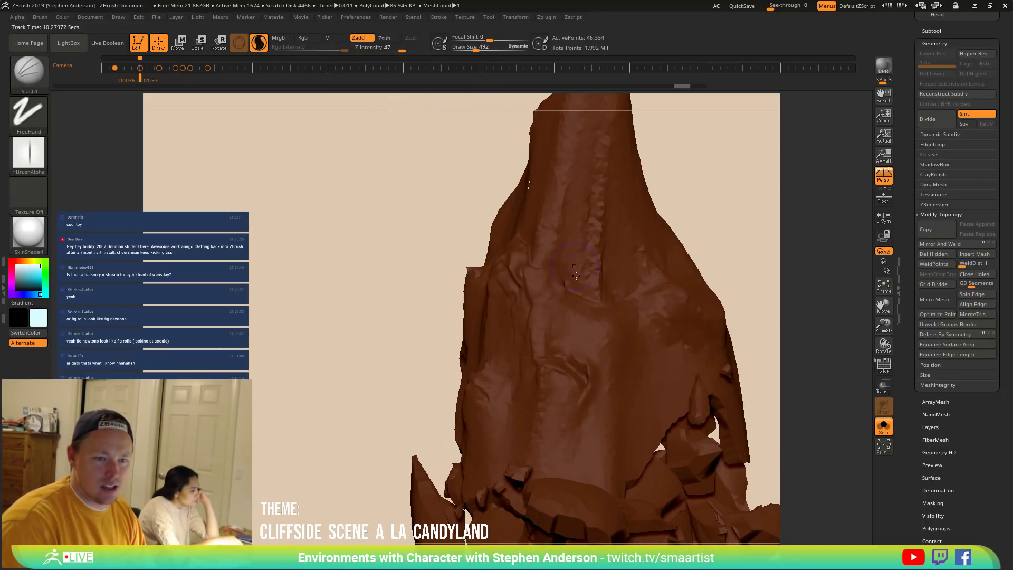
Undo another trial slash down the cliff peak and set the Slash1 brush's Z Intensity to 15.
right_click_drag(542, 185, 596, 256, "ctrl")
mouse_move(540, 157)
left_mouse_down()
mouse_move(598, 265)
mouse_move(604, 327)
left_mouse_up()
mouse_move(604, 326)
right_mouse_down()
mouse_move(608, 343)
mouse_move(572, 274)
right_mouse_up()
key("ctrl+z")
left_click_drag(394, 49, 380, 49)
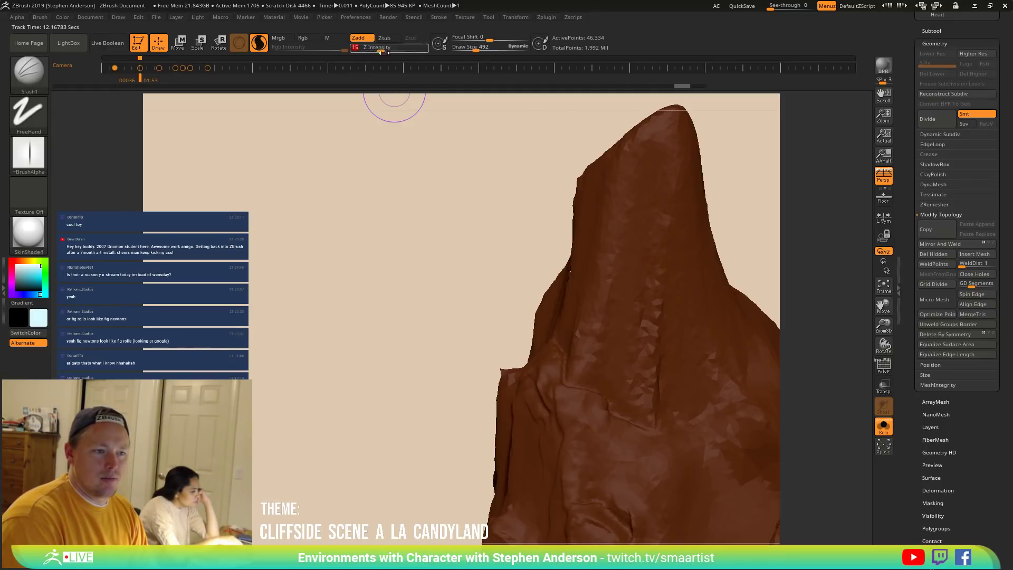
mouse_move(522, 253)
right_mouse_down()
mouse_move(619, 373)
mouse_move(409, 283)
mouse_move(420, 249)
right_mouse_up()
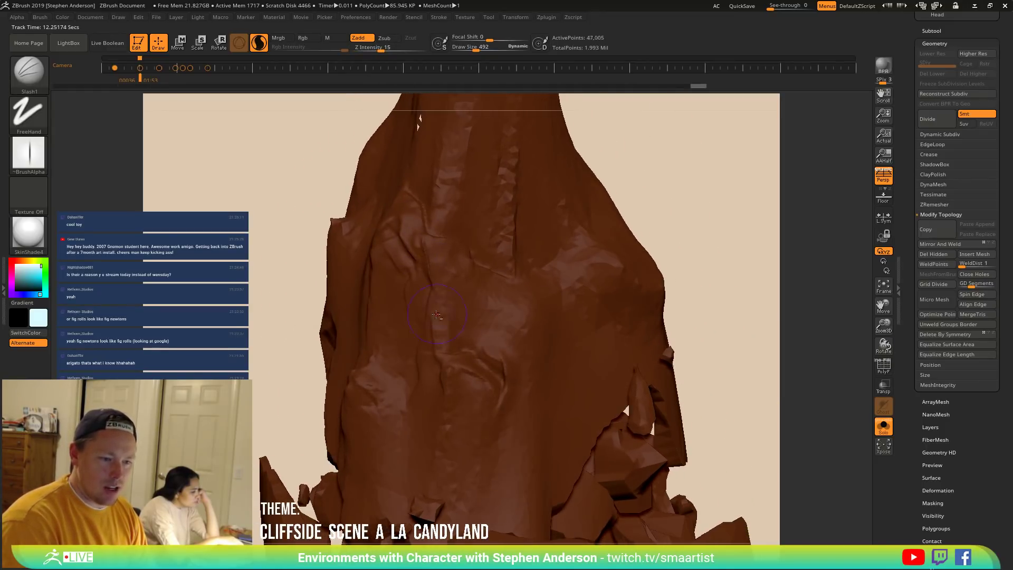
Turn off the Slash1 brush's alpha, try it on the cliff peak and undo the result.
mouse_move(464, 359)
right_mouse_down()
mouse_move(431, 288)
mouse_move(511, 303)
mouse_move(501, 301)
right_mouse_up()
key("ctrl")
key("ctrl")
left_click(29, 156)
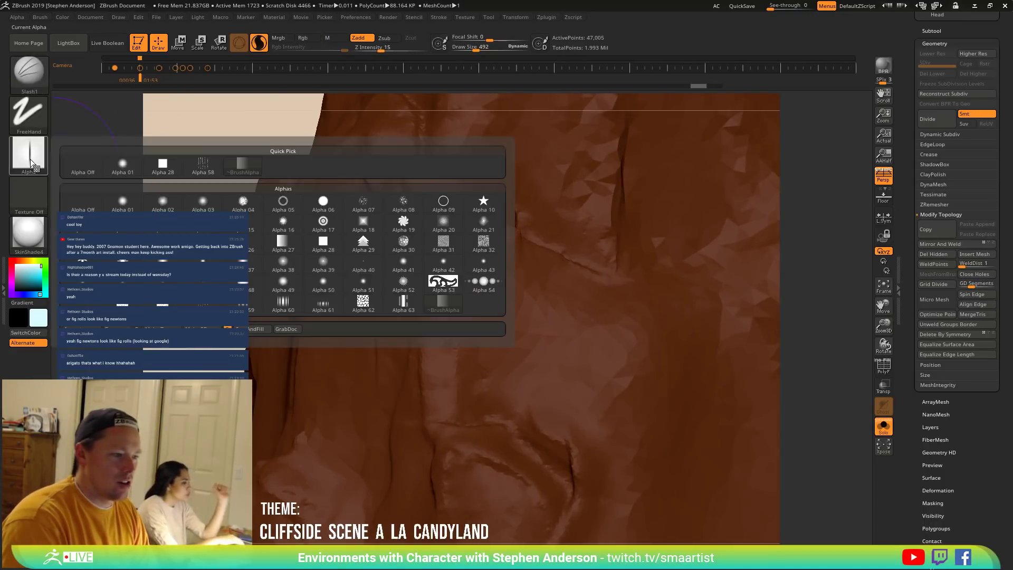
left_click(83, 165)
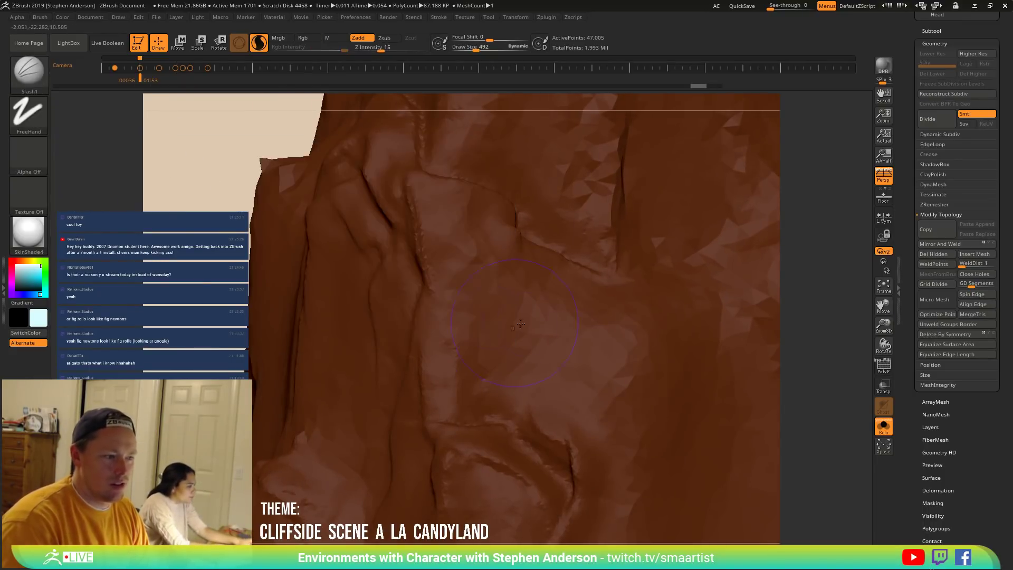
key("ctrl+z")
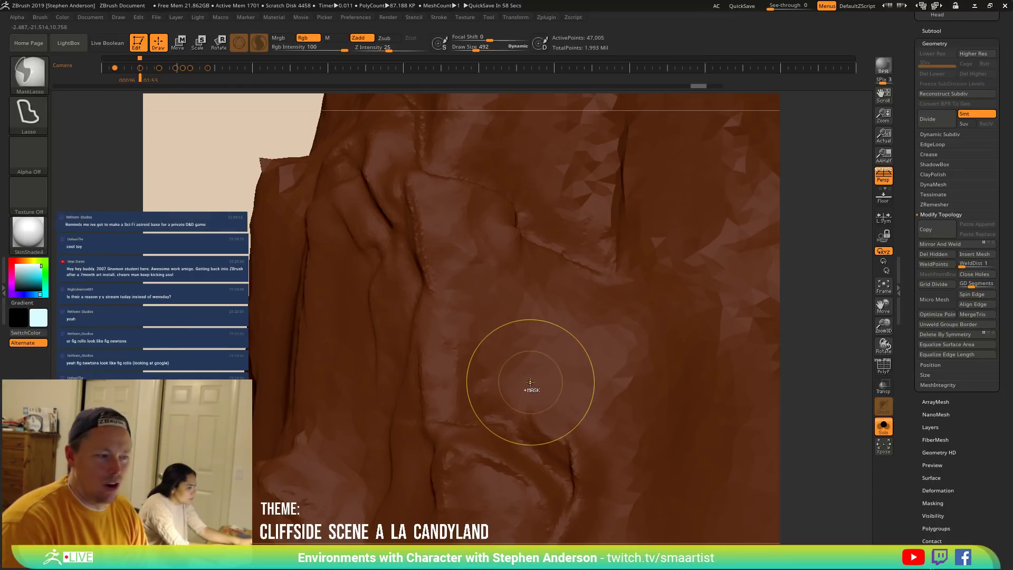
Restore the ~BrushAlpha on the Slash1 brush, try a slash beside the middle crack and undo it.
left_click(26, 151)
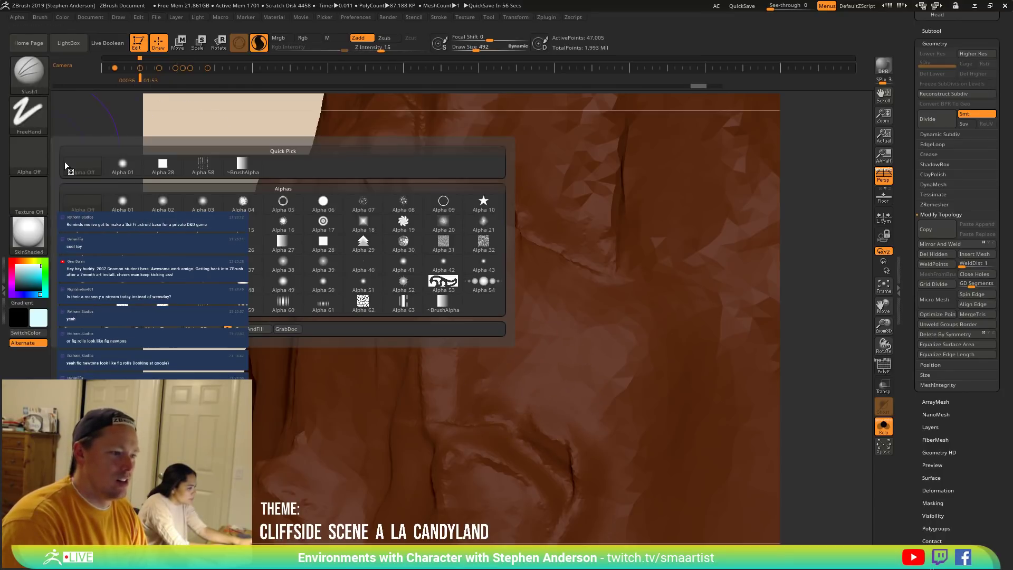
left_click(232, 178)
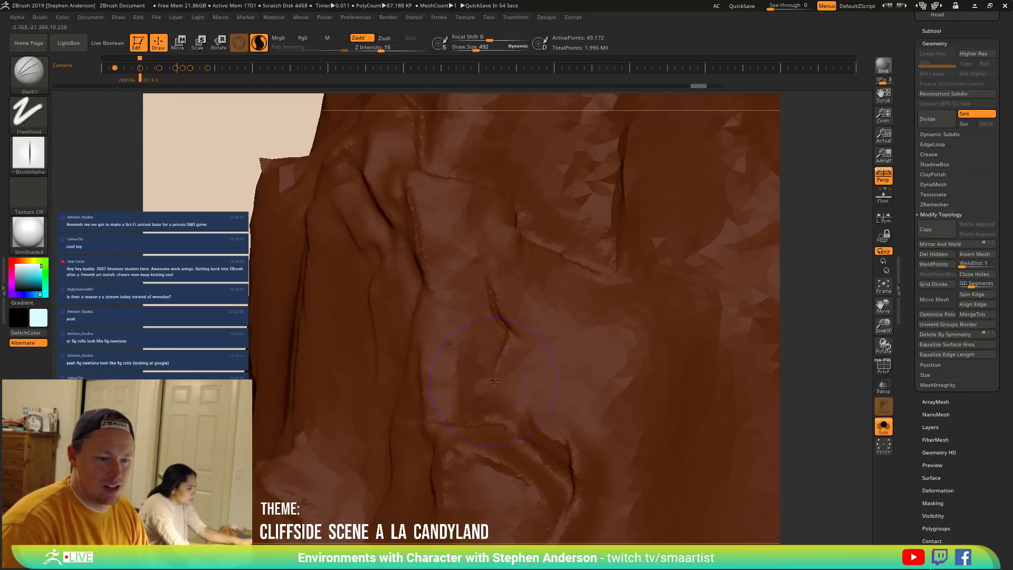
mouse_move(494, 382)
right_mouse_down()
mouse_move(572, 348)
mouse_move(510, 353)
mouse_move(452, 255)
mouse_move(526, 388)
mouse_move(478, 345)
mouse_move(499, 340)
mouse_move(459, 285)
mouse_move(501, 365)
mouse_move(515, 362)
right_mouse_up()
key("ctrl+z")
Carve a vertical crack down the middle of the cliff peak with the DamStandard brush at Draw Size 381 and Z Intensity 34.
key("d")
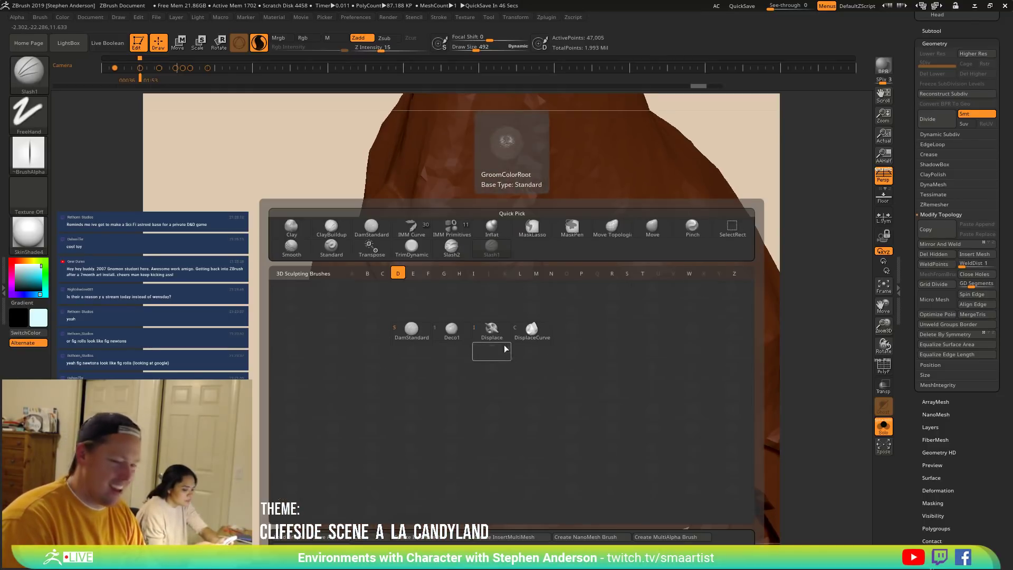
key("s")
right_click_drag(431, 275, 506, 278)
key("s")
left_click_drag(404, 267, 359, 261)
key("s")
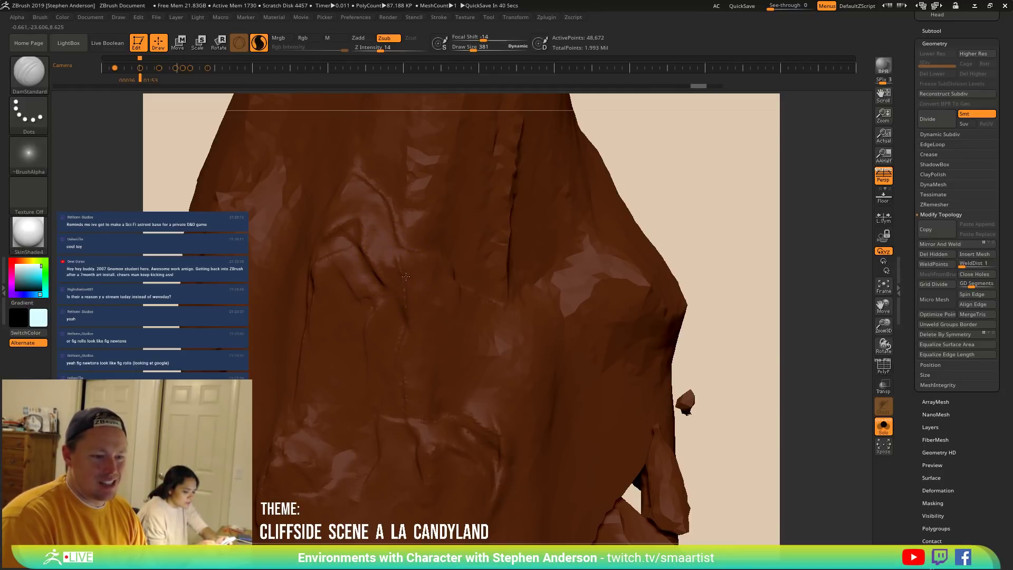
right_click_drag(435, 401, 410, 330)
left_click_drag(371, 48, 395, 49)
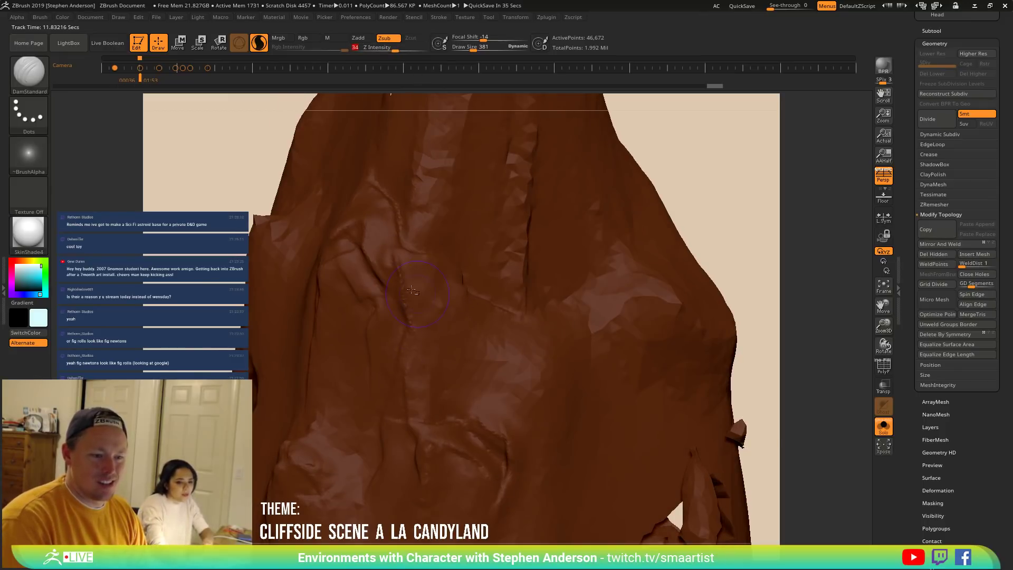
left_click_drag(406, 277, 408, 386)
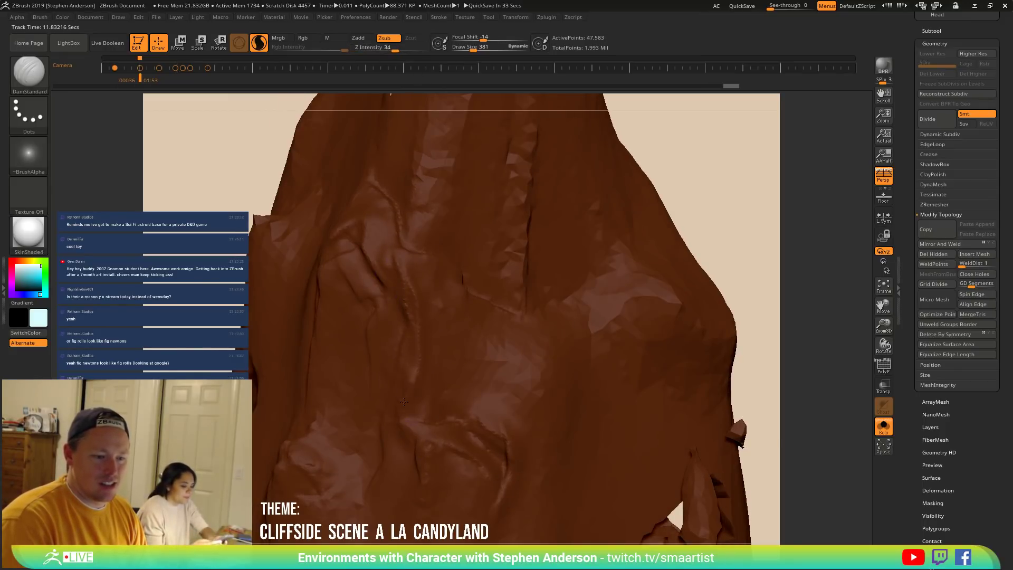
Carve creases around the side and top of the upper bump on the cliff peak.
right_click_drag(404, 440, 319, 276)
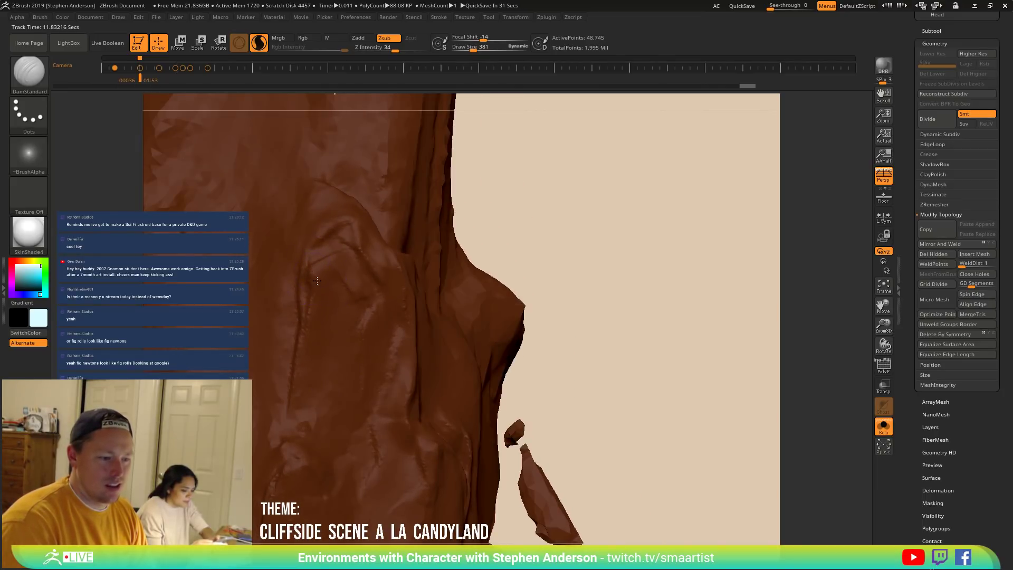
right_click_drag(305, 350, 292, 298)
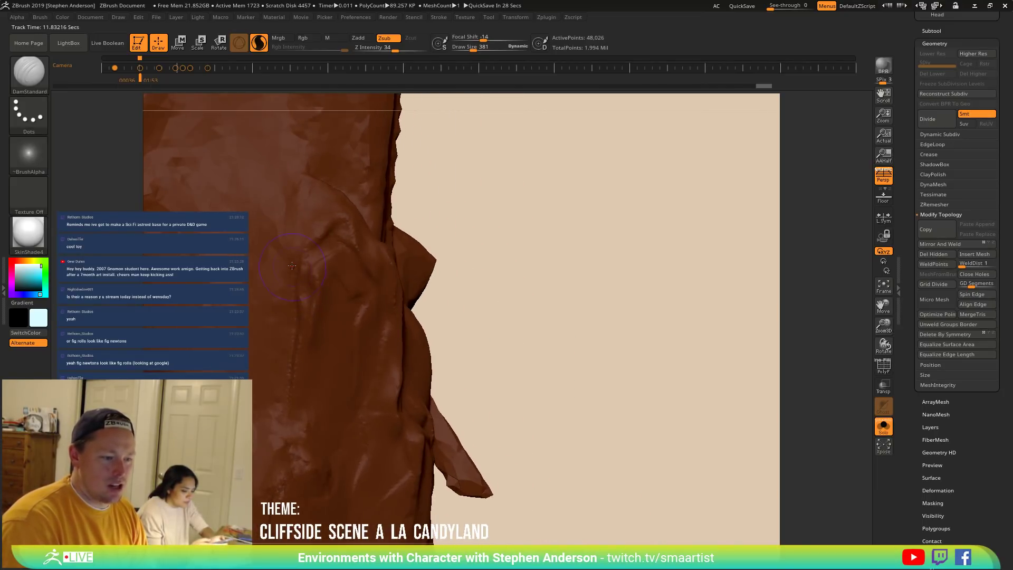
mouse_move(296, 253)
left_mouse_down()
mouse_move(288, 234)
mouse_move(329, 207)
left_mouse_up()
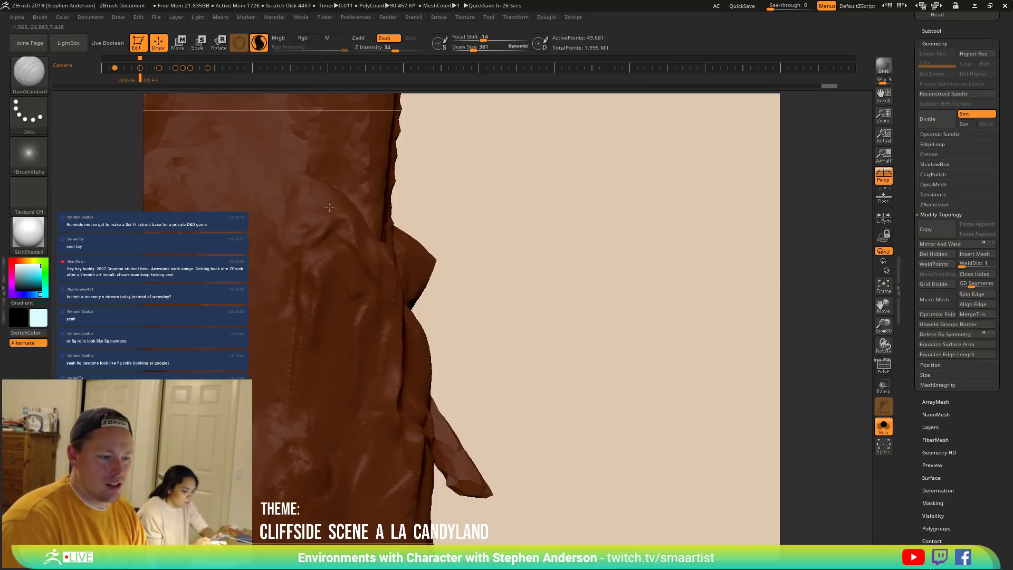
Flatten the top of the upper bump with the TrimDynamic brush at Draw Size 235.
right_click_drag(328, 212, 323, 244)
key("b")
key("t")
key("d")
key("s")
left_click_drag(322, 240, 313, 241)
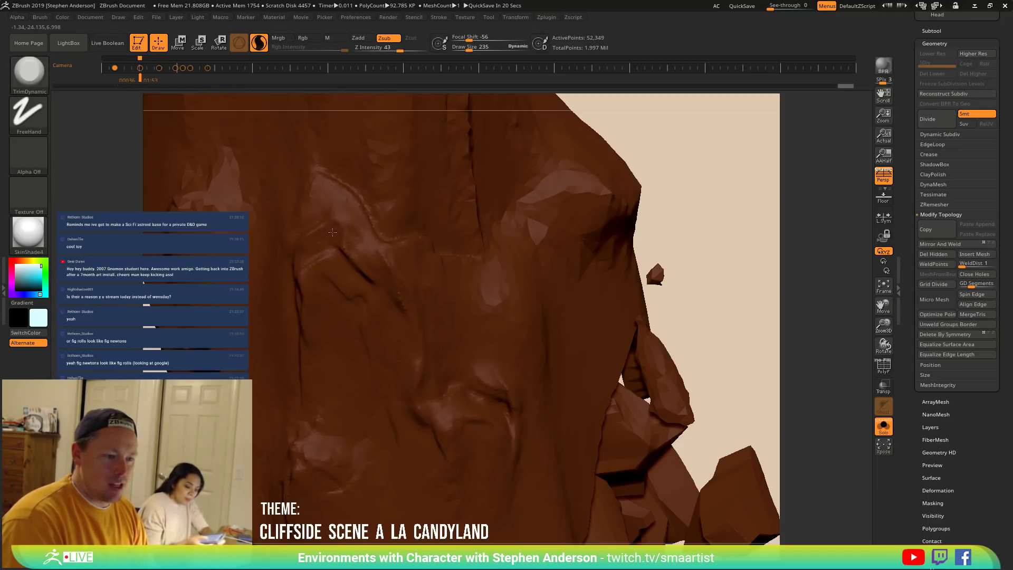
mouse_move(336, 208)
left_mouse_down()
mouse_move(360, 231)
mouse_move(350, 233)
left_mouse_up()
Trim planes onto the folds of the upper bump and along the vertical crack below it.
mouse_move(351, 232)
right_mouse_down()
mouse_move(285, 252)
mouse_move(384, 261)
right_mouse_up()
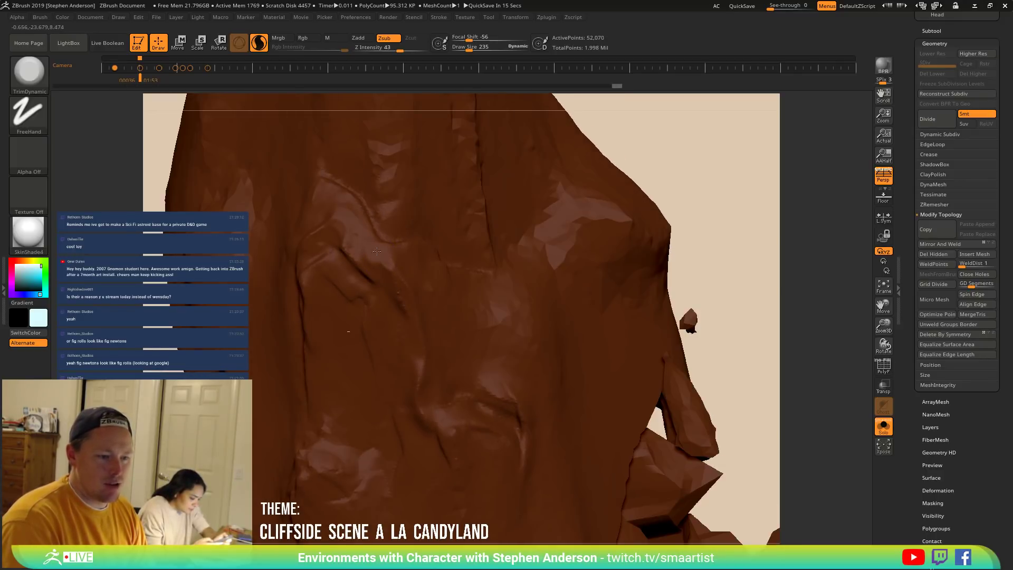
left_click_drag(372, 247, 348, 254)
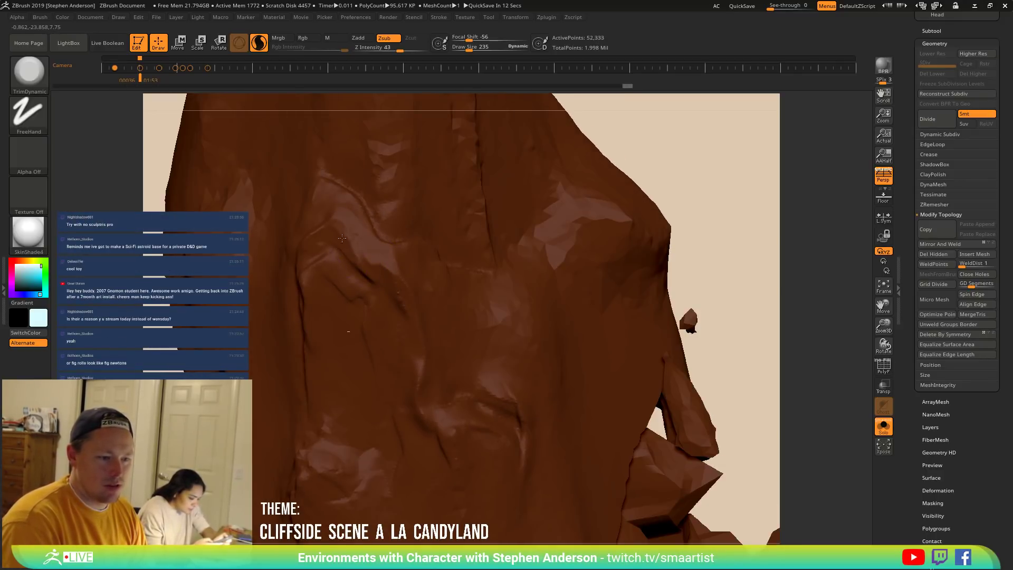
left_click_drag(348, 215, 351, 218)
right_click_drag(352, 218, 395, 274)
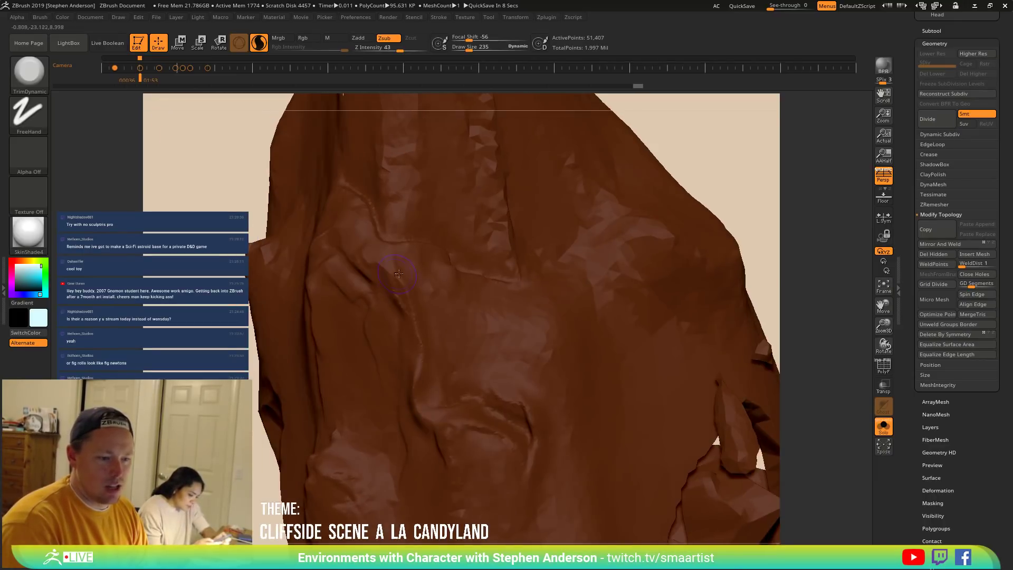
left_click_drag(378, 266, 388, 256)
mouse_move(388, 255)
right_mouse_down()
mouse_move(414, 319)
mouse_move(403, 297)
right_mouse_up()
left_click_drag(417, 334, 422, 357)
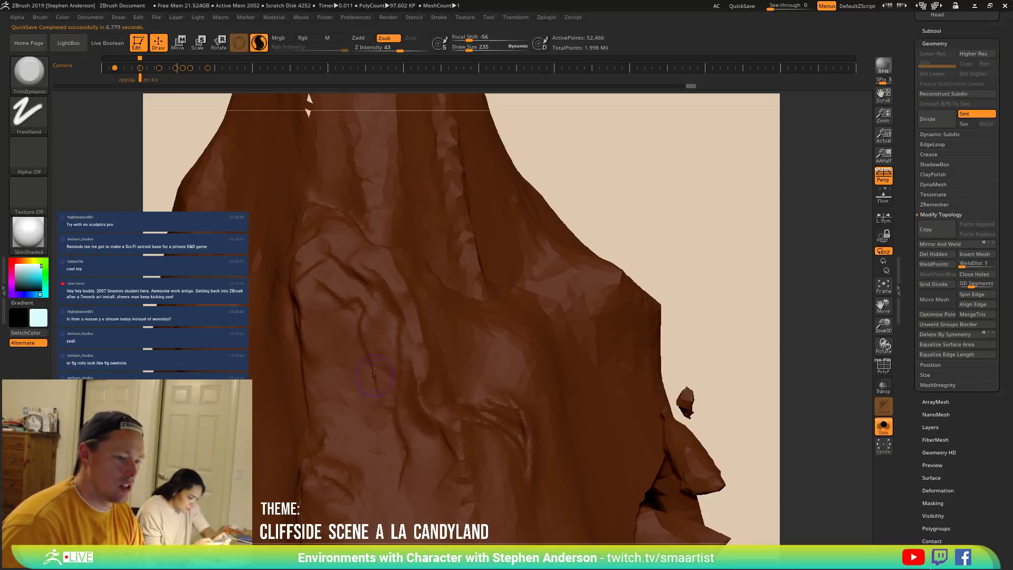
Turn off Sculptris Pro and flatten the broad face below the upper bump's folds.
left_click(258, 44)
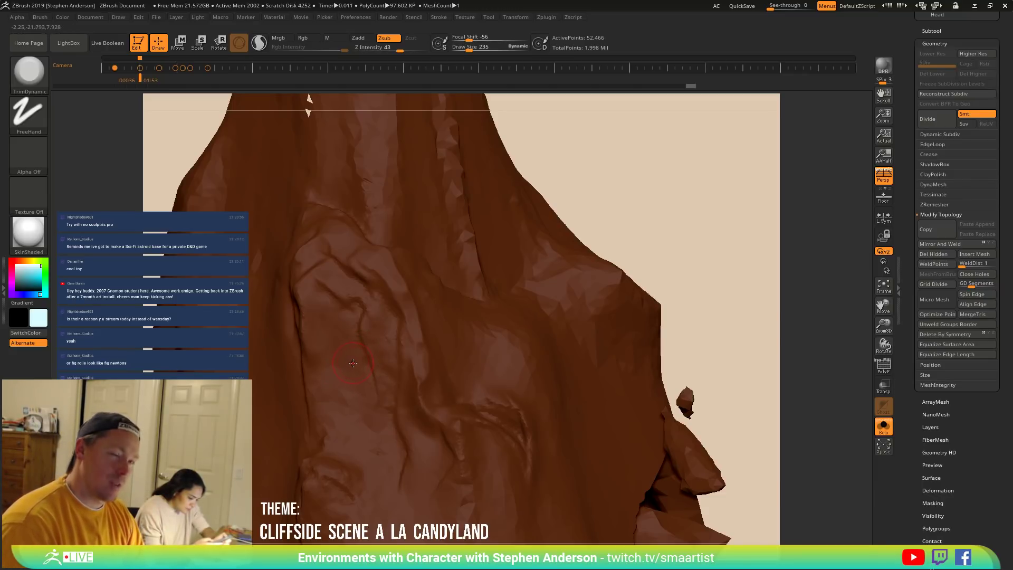
right_click_drag(398, 353, 351, 310)
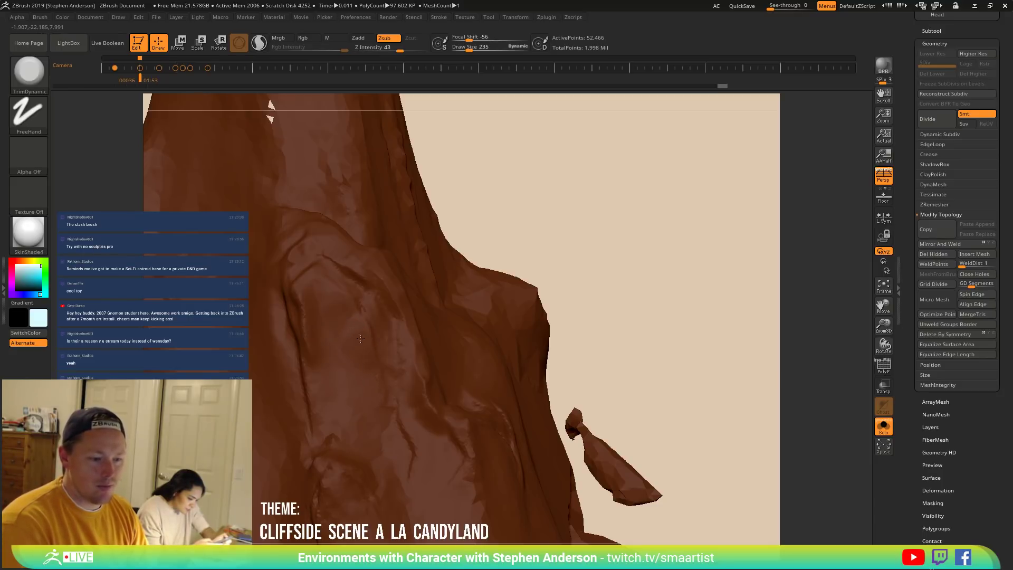
right_click_drag(370, 373, 381, 337)
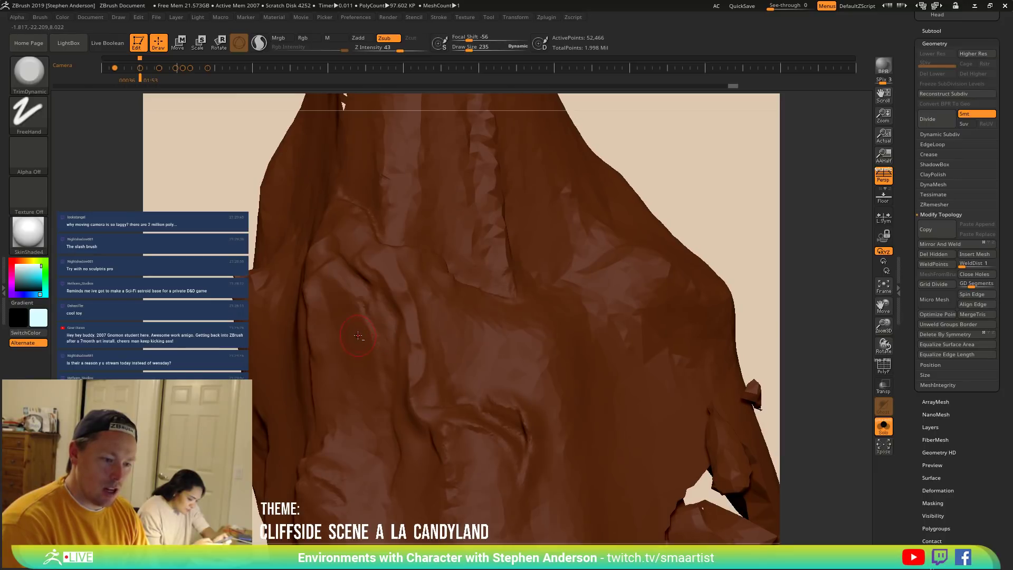
right_click_drag(367, 374, 355, 337)
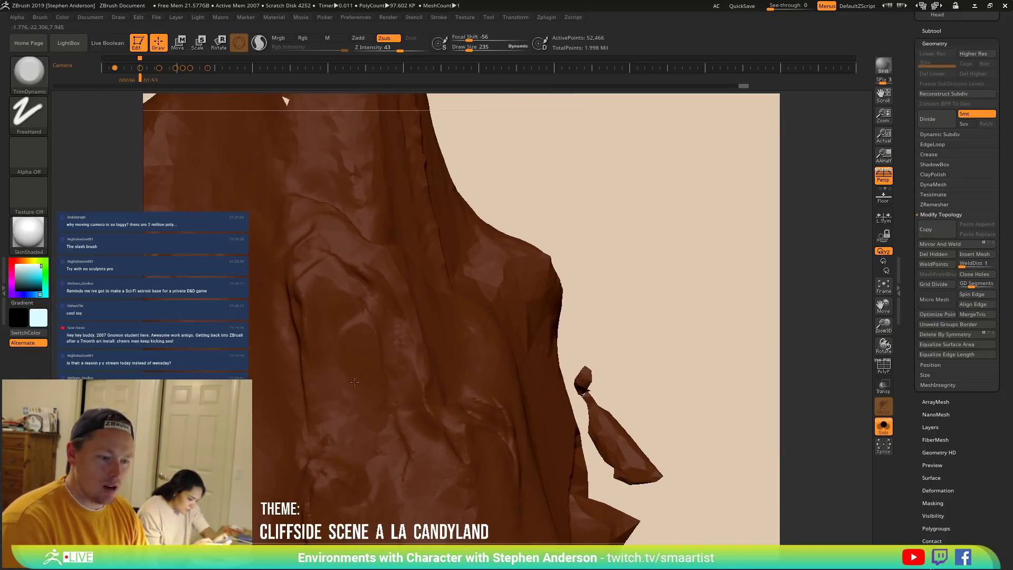
right_click_drag(352, 407, 351, 366)
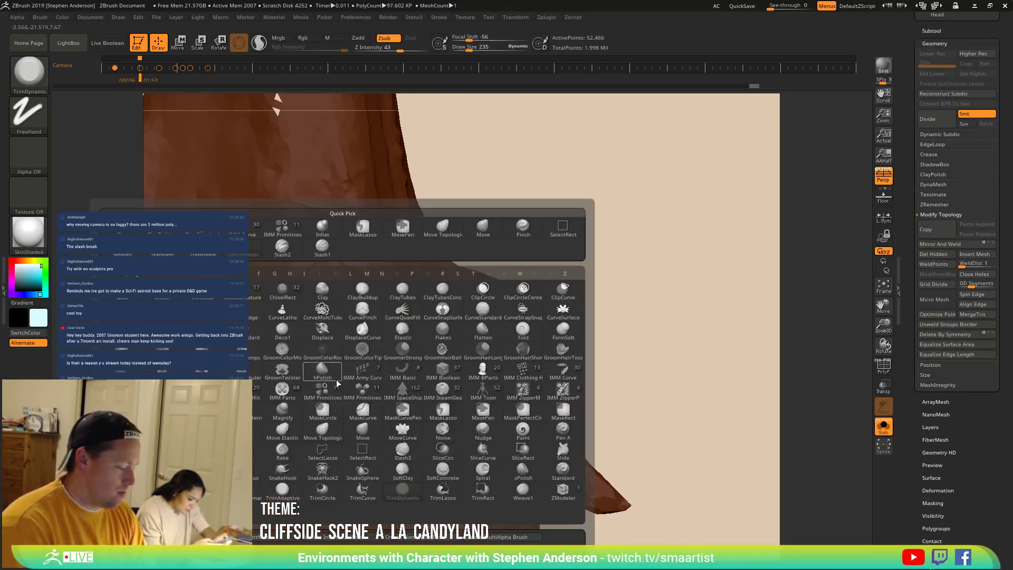
Reshape the side of the folded bump with the Move brush at Draw Size 516.
type("bmvs516")
key("Return")
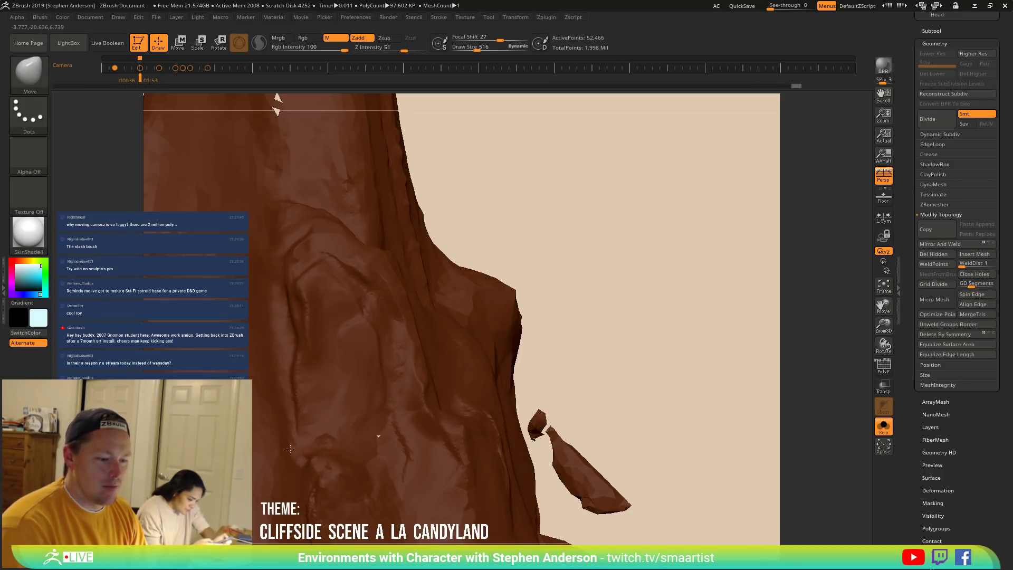
mouse_move(318, 391)
right_mouse_down()
mouse_move(360, 389)
mouse_move(318, 391)
right_mouse_up()
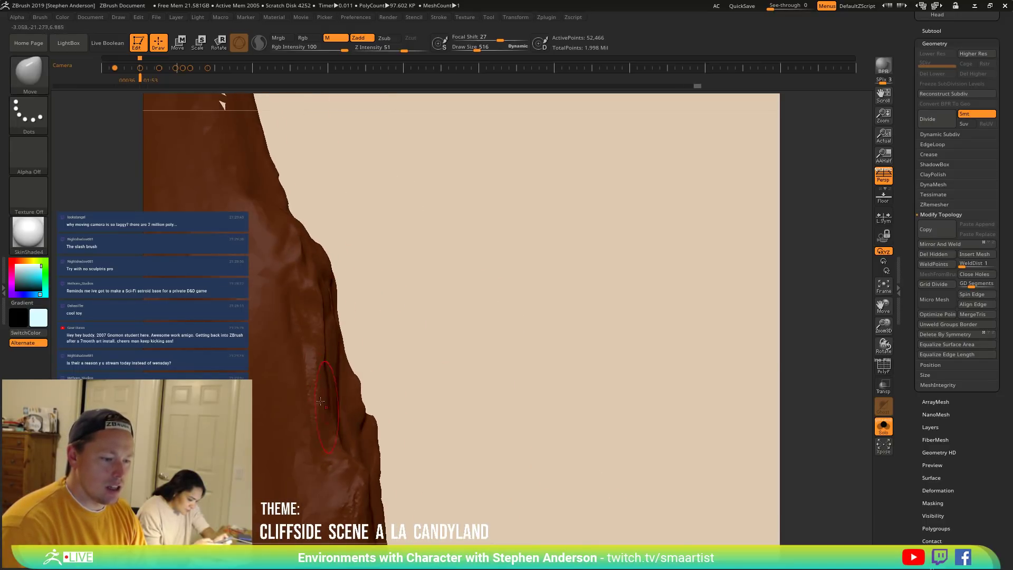
right_click_drag(337, 391, 343, 355)
Flatten the outer edge of the folded bump with the TrimDynamic brush at Draw Size 204.
type("b")
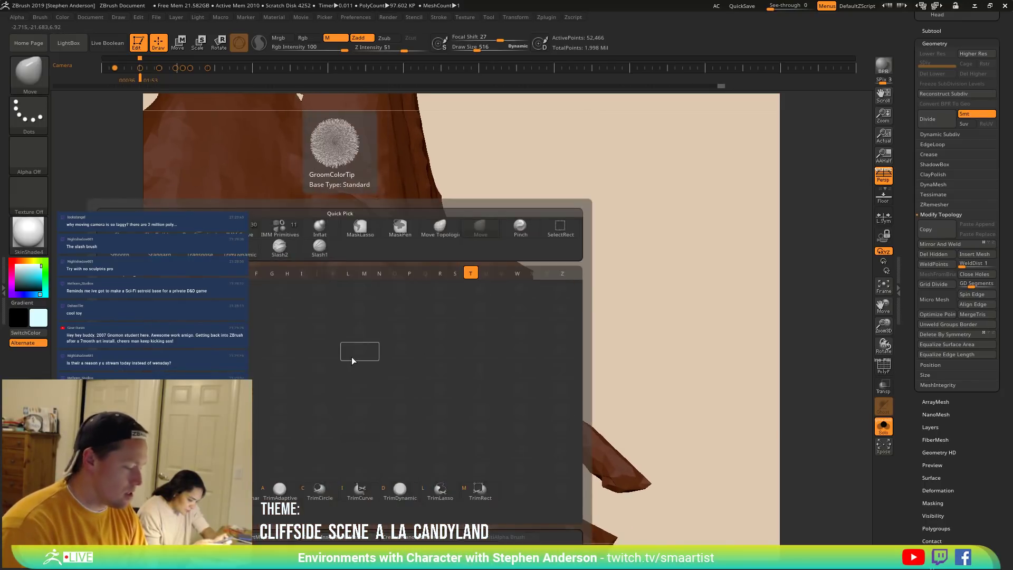
type("td")
type("204")
key("Return")
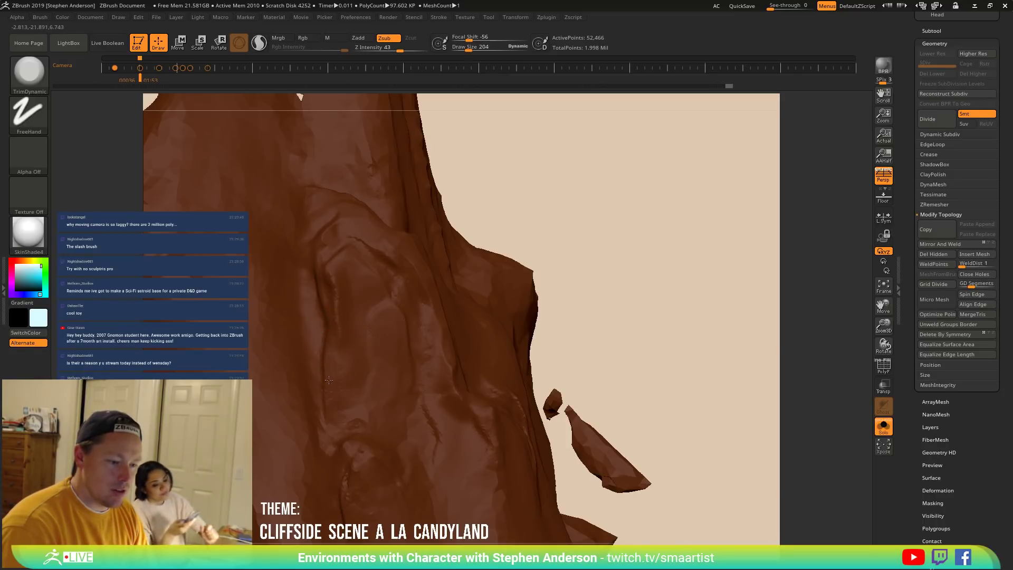
mouse_move(333, 386)
right_mouse_down()
mouse_move(346, 321)
mouse_move(369, 291)
mouse_move(328, 278)
mouse_move(338, 286)
mouse_move(339, 276)
right_mouse_up()
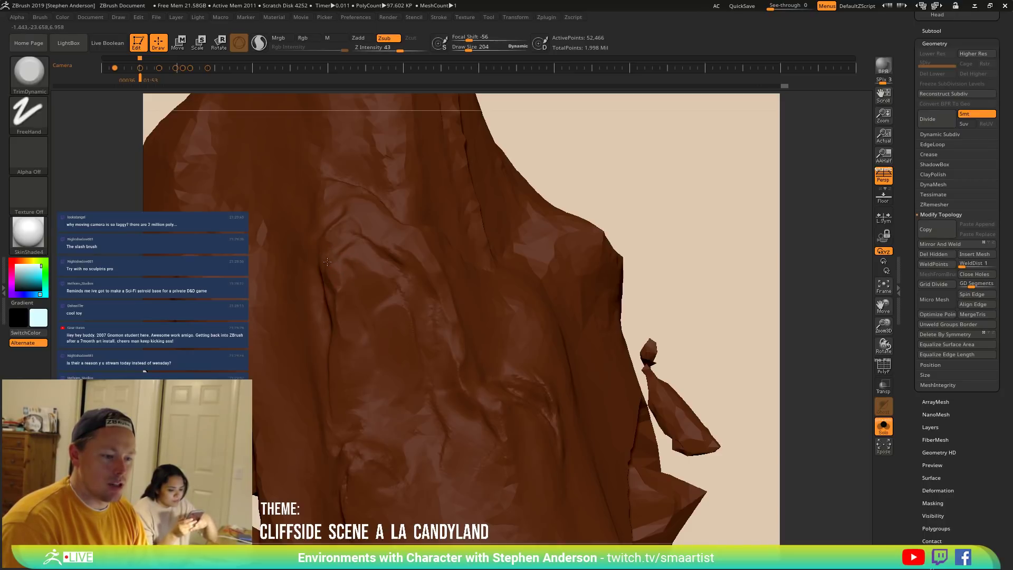
mouse_move(338, 258)
right_mouse_down()
mouse_move(328, 267)
mouse_move(364, 274)
right_mouse_up()
Enlarge the TrimDynamic brush to Draw Size 362 and flatten the upper face of the folded bump.
mouse_move(391, 327)
right_mouse_down("ctrl")
mouse_move(342, 232)
mouse_move(390, 322)
mouse_move(390, 309)
right_mouse_up("ctrl")
key("s")
left_click_drag(393, 307, 388, 297)
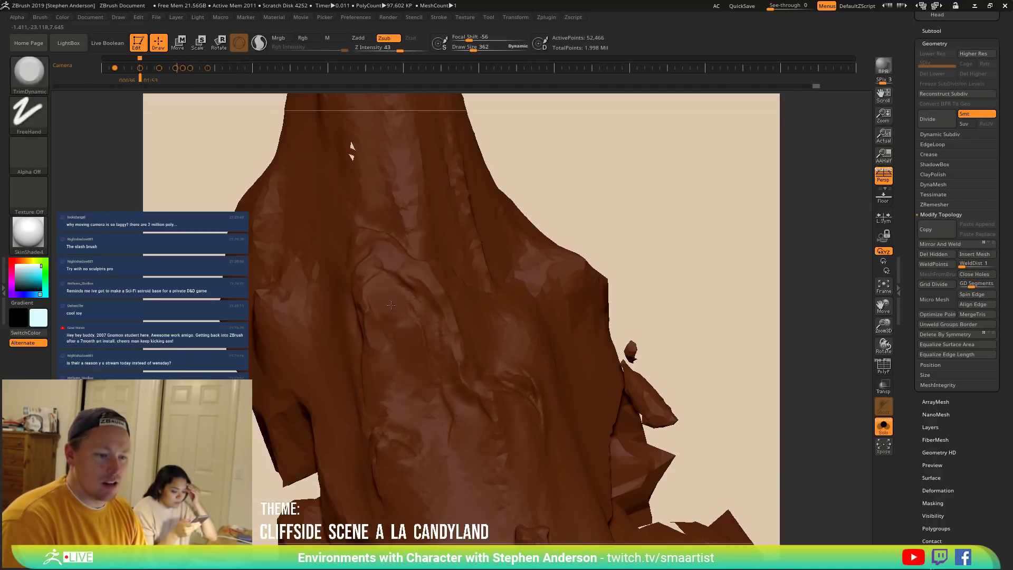
Adjust the shape of the folded bump's upper edge with the Move brush.
mouse_move(400, 289)
right_mouse_down()
mouse_move(357, 302)
mouse_move(350, 317)
mouse_move(356, 274)
mouse_move(406, 294)
mouse_move(354, 267)
mouse_move(383, 249)
mouse_move(372, 264)
mouse_move(356, 249)
mouse_move(381, 276)
mouse_move(351, 262)
right_mouse_up()
key("b")
key("m")
key("v")
Flatten the top and outer edge of the folded bump with the TrimDynamic brush at Draw Size 269.
key("b")
key("t")
key("d")
key("s")
left_click_drag(369, 258, 368, 265)
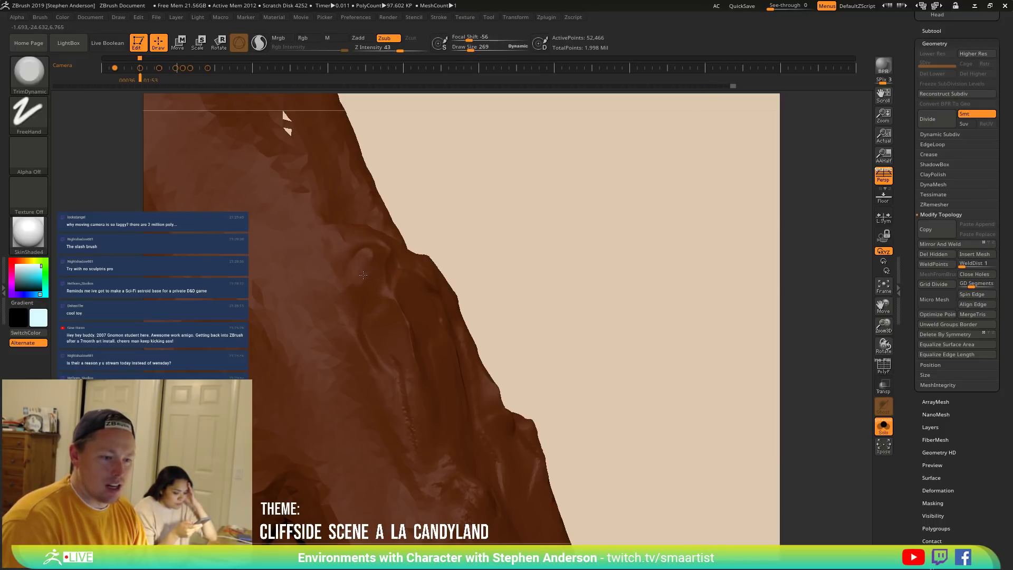
right_click_drag(372, 293, 388, 256)
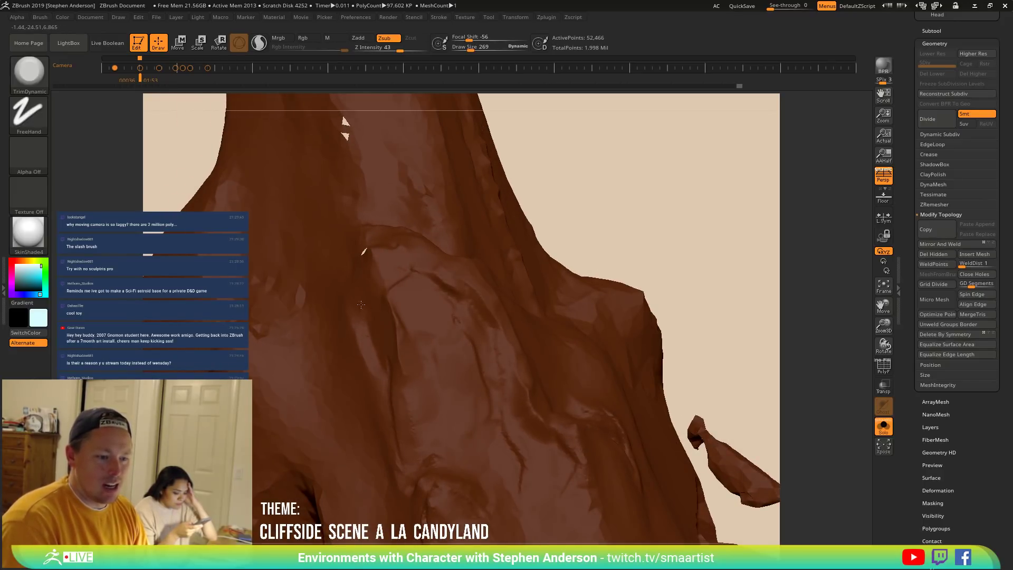
mouse_move(391, 305)
left_mouse_down()
mouse_move(405, 393)
mouse_move(404, 380)
left_mouse_up()
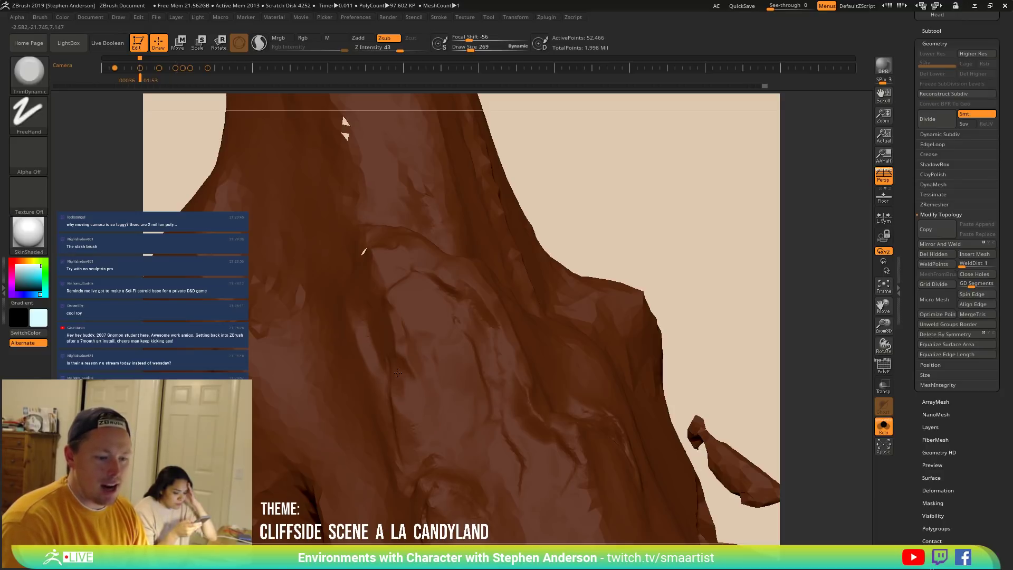
Trim the remaining surfaces around the folds and crack from several sides of the cliff peak.
mouse_move(405, 359)
right_mouse_down("ctrl")
mouse_move(406, 378)
mouse_move(375, 374)
mouse_move(414, 363)
mouse_move(430, 399)
mouse_move(433, 361)
mouse_move(441, 361)
mouse_move(429, 358)
right_mouse_up("ctrl")
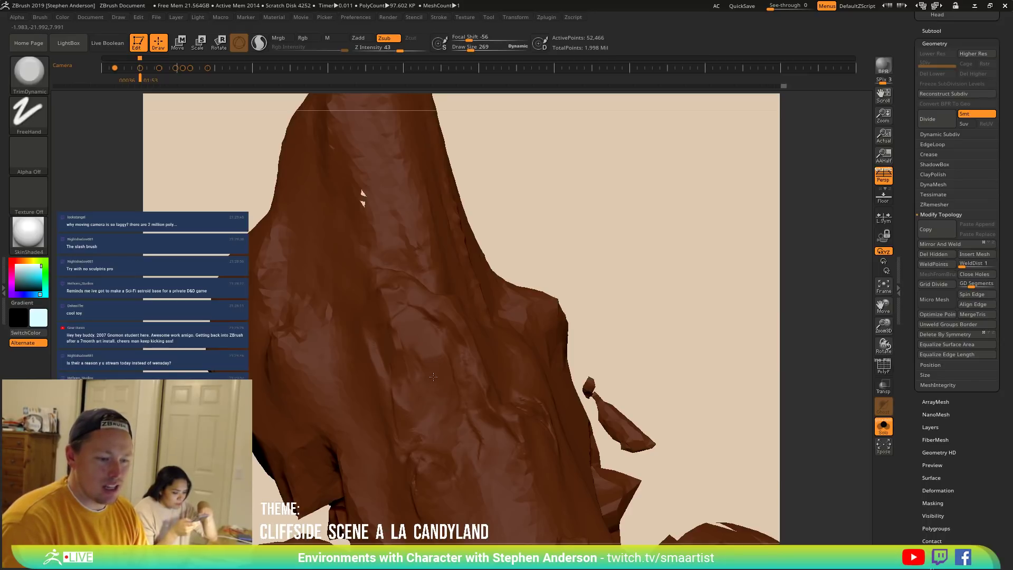
mouse_move(438, 377)
right_mouse_down()
mouse_move(465, 364)
mouse_move(451, 369)
right_mouse_up()
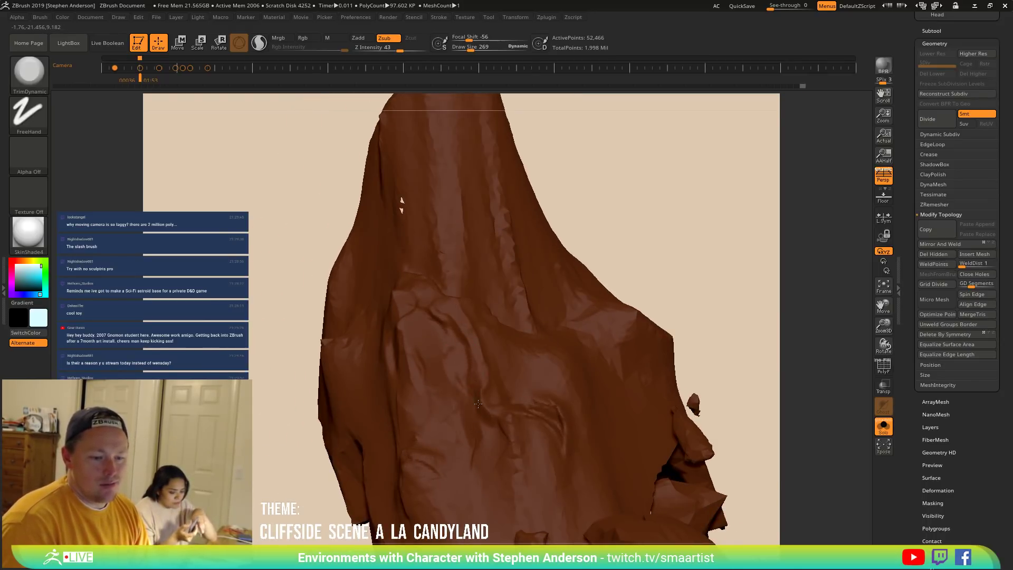
right_click_drag(501, 422, 491, 378)
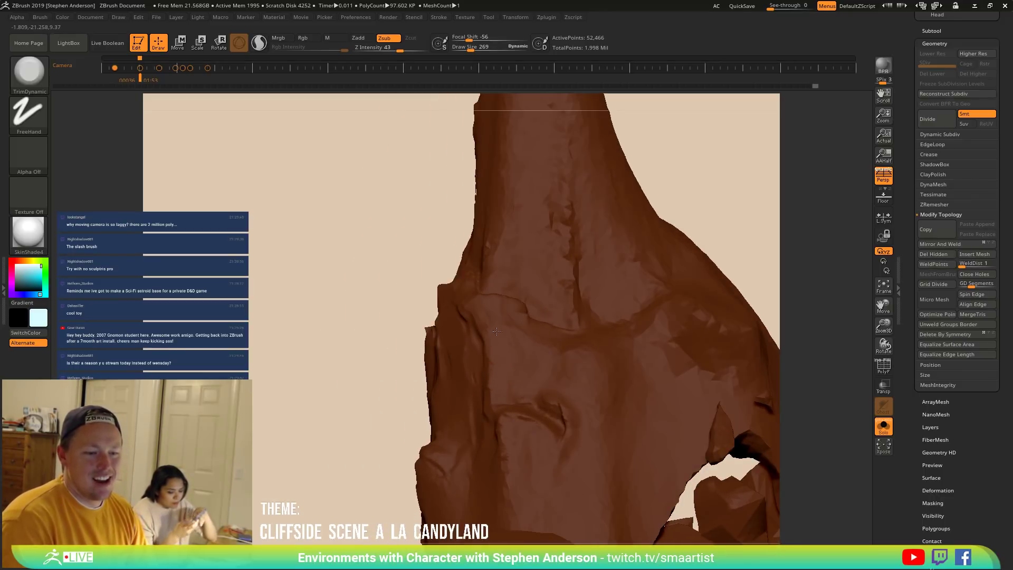
right_click_drag(500, 341, 493, 372)
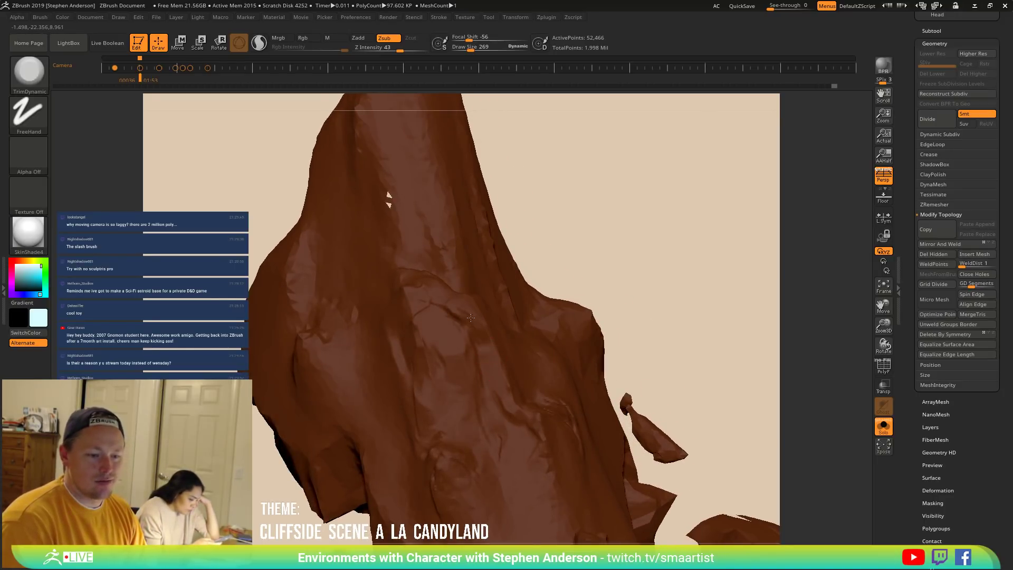
Build up clay along the crack beside the central folds of the cliff face with the ClayBuildup brush.
right_click_drag(472, 318, 491, 354)
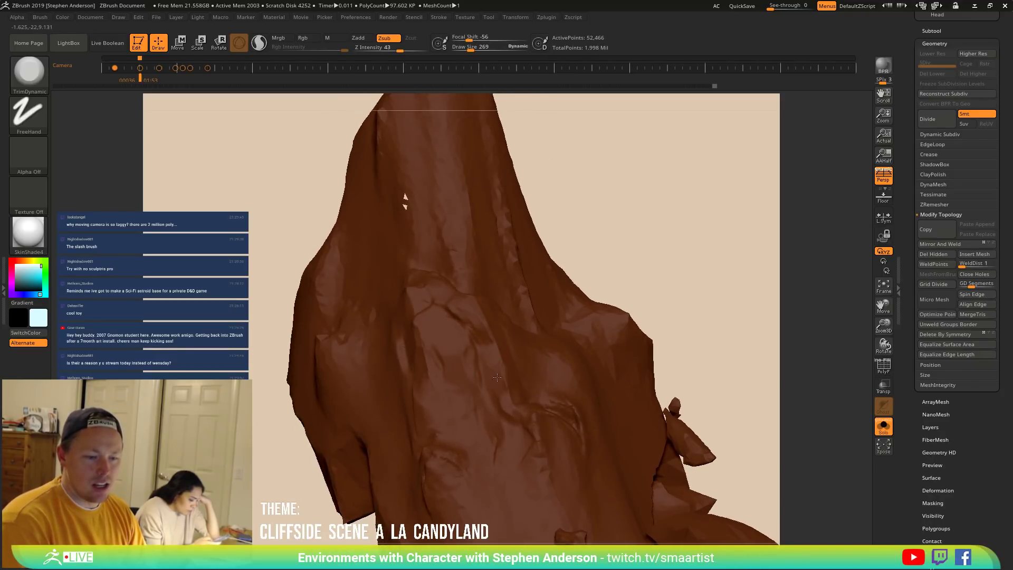
mouse_move(484, 400)
right_mouse_down()
mouse_move(442, 405)
mouse_move(497, 405)
mouse_move(470, 411)
right_mouse_up()
key("b")
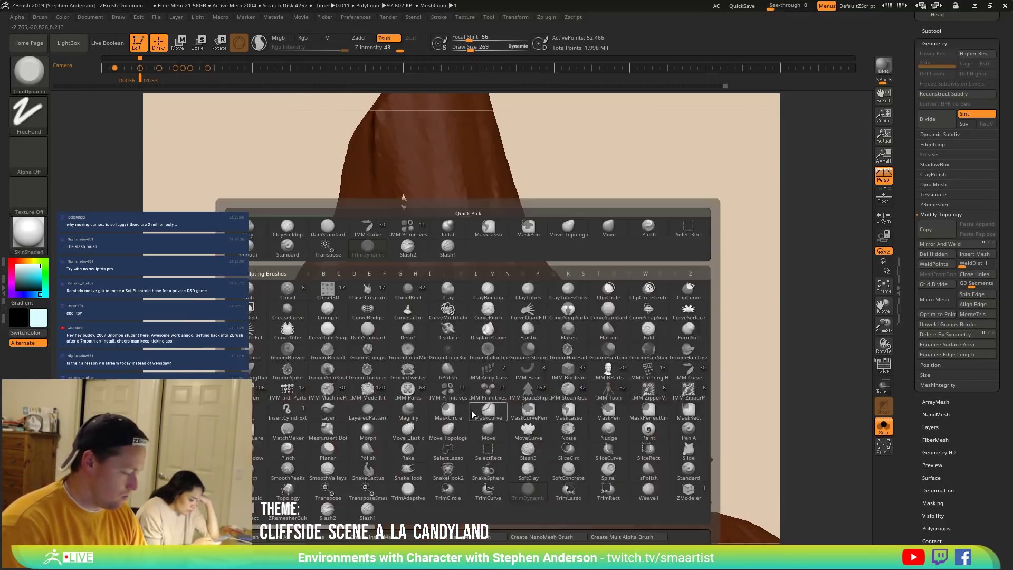
key("c")
key("b")
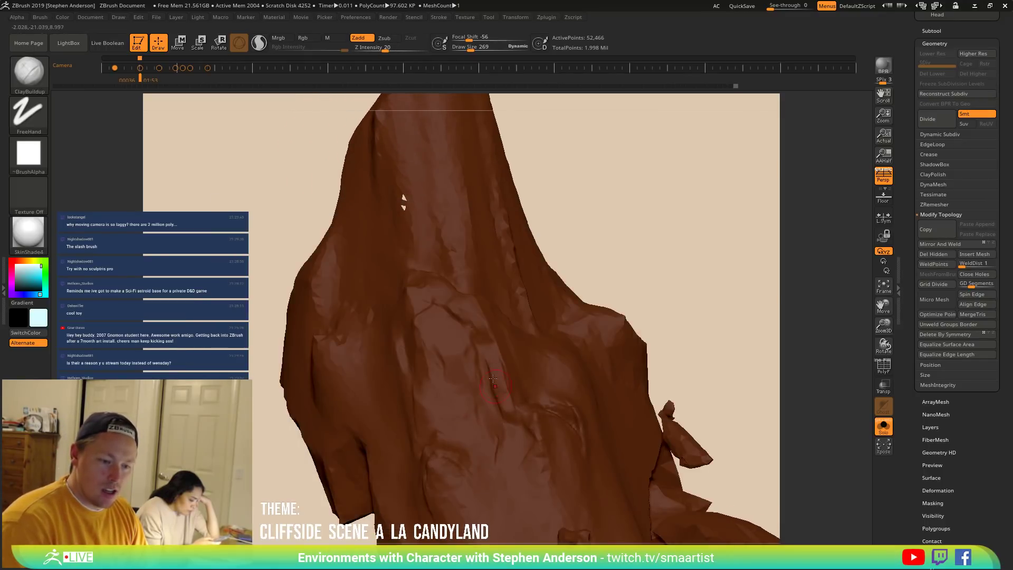
left_click_drag(491, 376, 485, 418)
Flatten the added clay beside the crack from several sides with the TrimDynamic brush.
key("b")
key("t")
key("d")
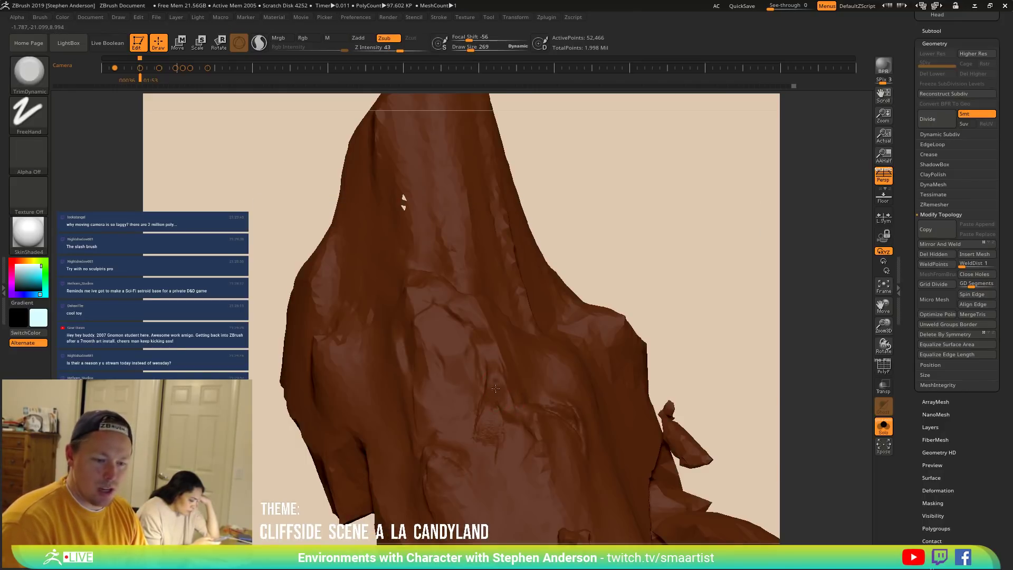
left_click_drag(492, 425, 494, 421)
right_click_drag(443, 403, 495, 384)
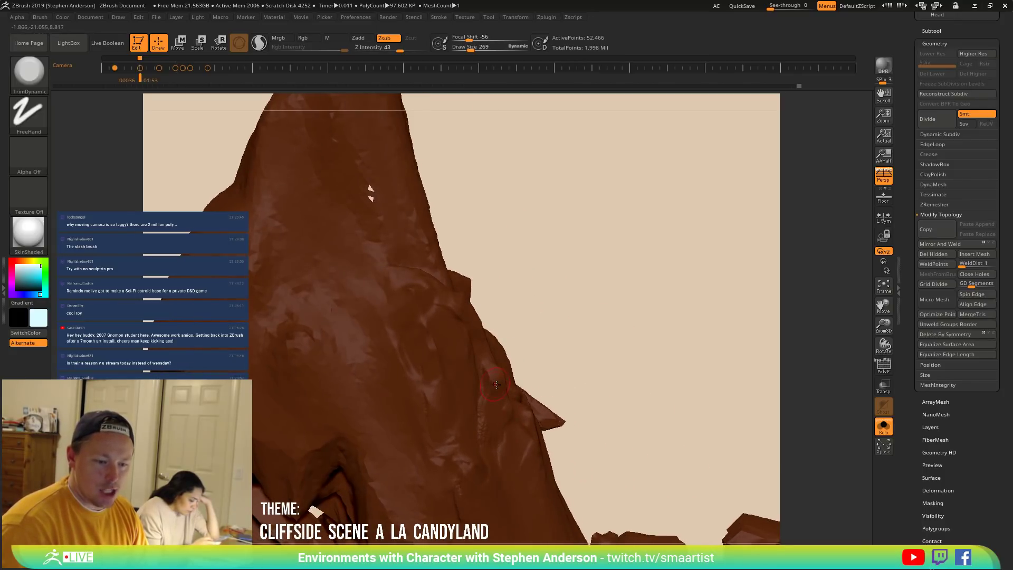
left_click_drag(491, 375, 493, 372)
mouse_move(493, 372)
right_mouse_down()
mouse_move(477, 390)
mouse_move(499, 368)
right_mouse_up()
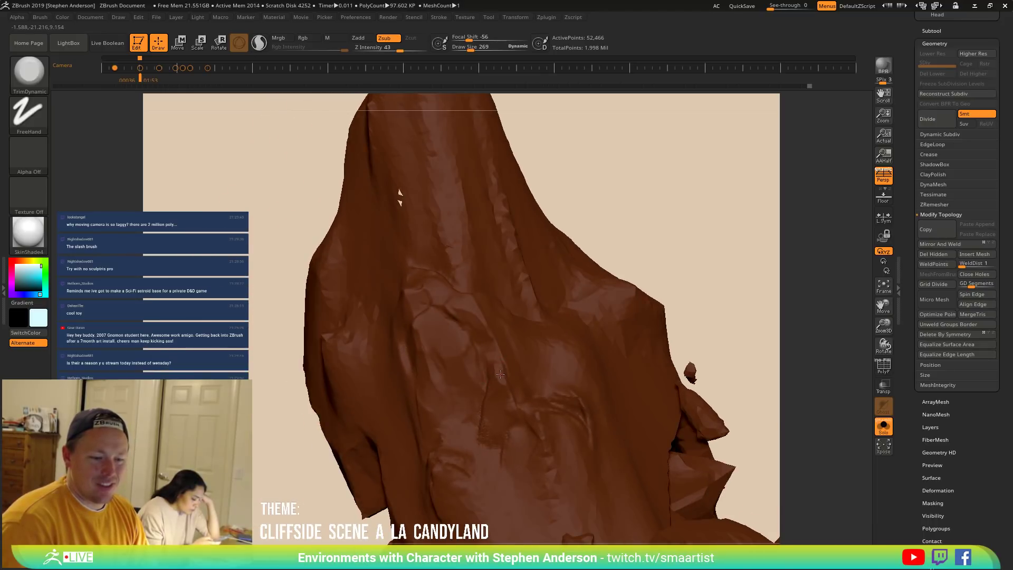
right_click_drag(494, 407, 488, 409)
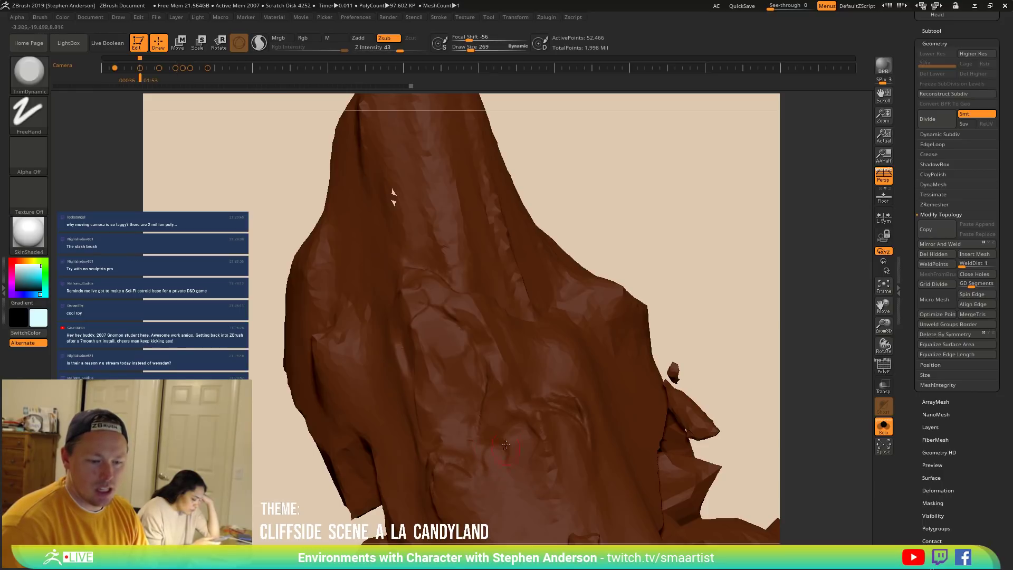
Enlarge the TrimDynamic brush to Draw Size 669 and flatten the ridge running up to the peak's tip.
mouse_move(502, 461)
right_mouse_down("ctrl")
mouse_move(478, 407)
mouse_move(496, 432)
mouse_move(580, 462)
mouse_move(501, 459)
mouse_move(475, 339)
mouse_move(471, 235)
right_mouse_up("ctrl")
key("s")
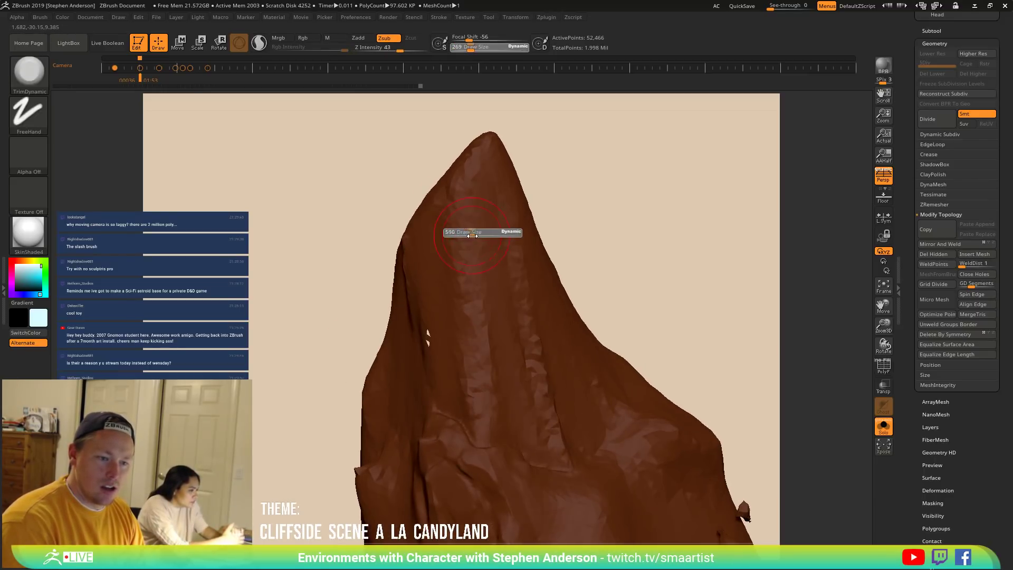
left_click_drag(471, 236, 472, 236)
mouse_move(470, 211)
right_mouse_down()
mouse_move(552, 307)
mouse_move(565, 397)
right_mouse_up()
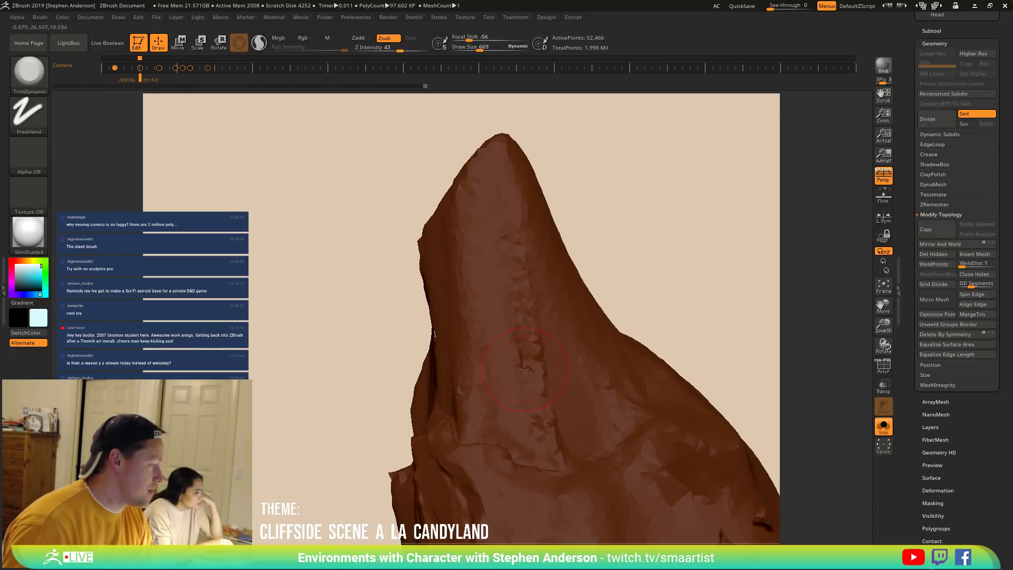
mouse_move(564, 398)
left_mouse_down()
mouse_move(525, 337)
mouse_move(527, 256)
mouse_move(546, 196)
left_mouse_up()
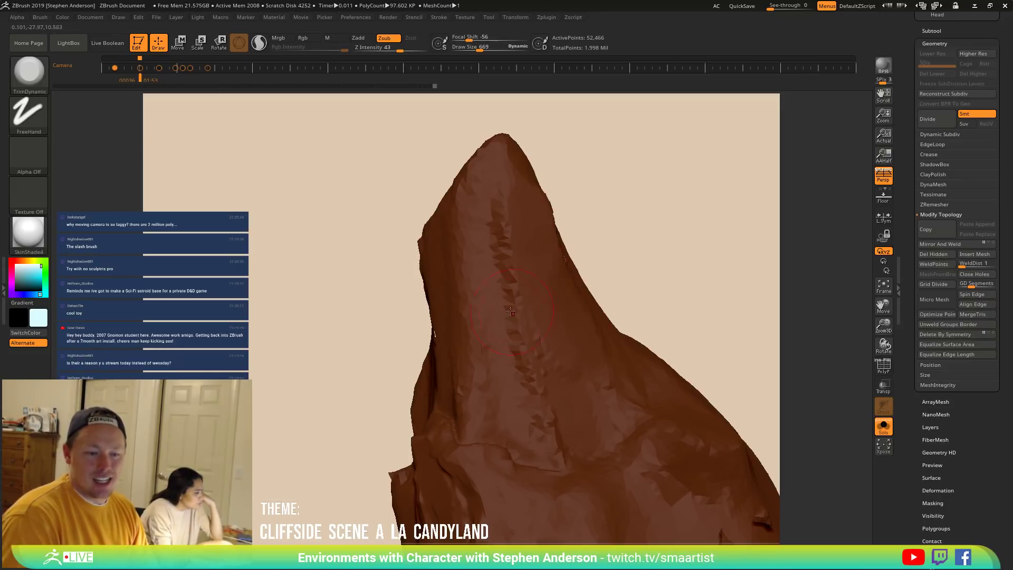
Smooth the jagged ridge on the upper peak and trim its faces at Draw Size 505.
mouse_move(495, 302)
left_mouse_down("shift")
mouse_move(509, 275)
mouse_move(480, 200)
mouse_move(490, 444)
left_mouse_up("shift")
mouse_move(467, 373)
right_mouse_down()
mouse_move(483, 388)
mouse_move(475, 401)
right_mouse_up()
key("s")
mouse_move(464, 403)
left_mouse_down()
mouse_move(409, 405)
mouse_move(418, 410)
left_mouse_up()
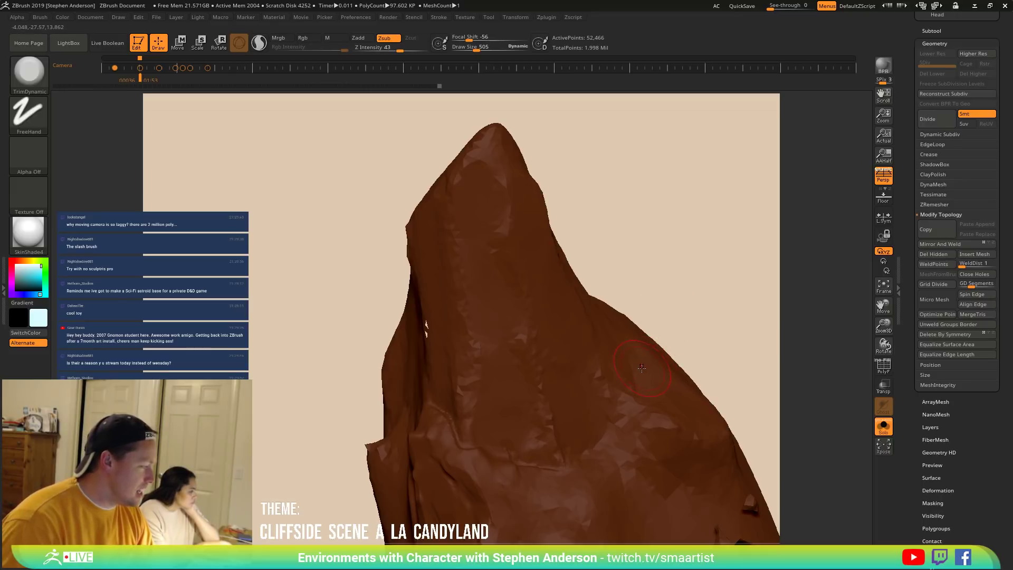
mouse_move(642, 368)
right_mouse_down()
mouse_move(616, 379)
mouse_move(601, 366)
mouse_move(602, 341)
right_mouse_up()
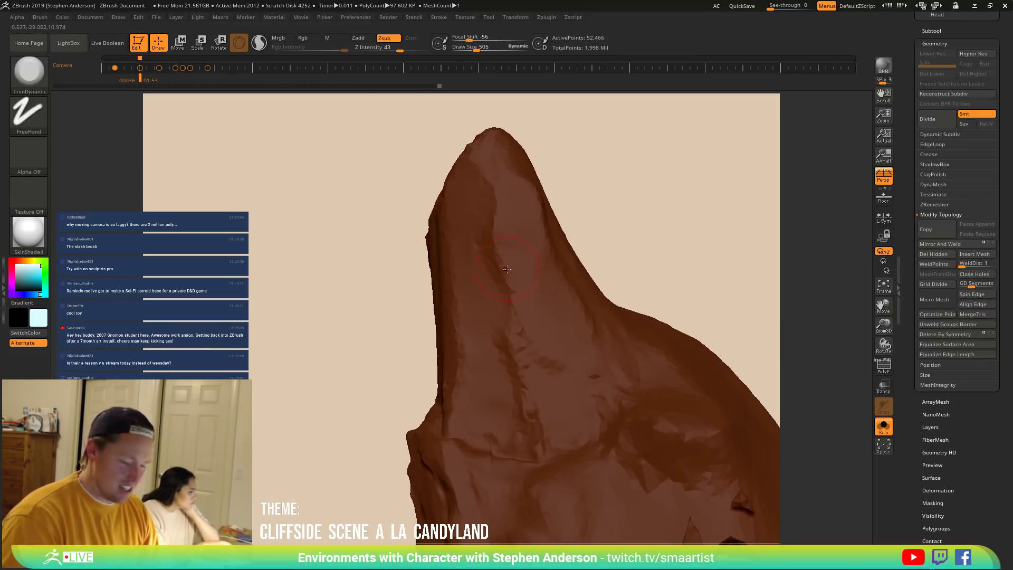
Adjust the shape of the upper peak with the Move brush at Draw Size 1141.
key("b")
key("m")
key("v")
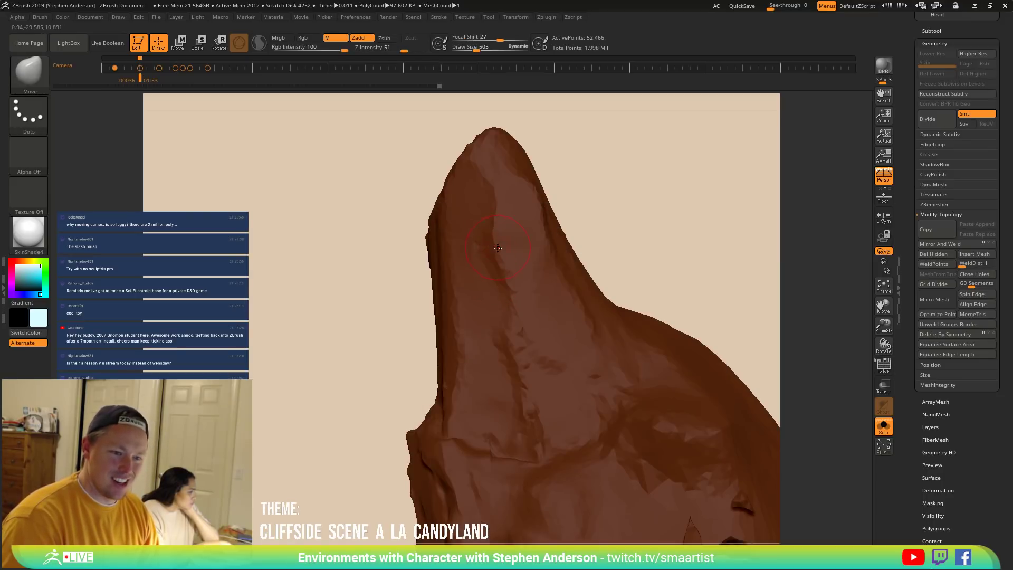
key("s")
left_click_drag(498, 282, 522, 283)
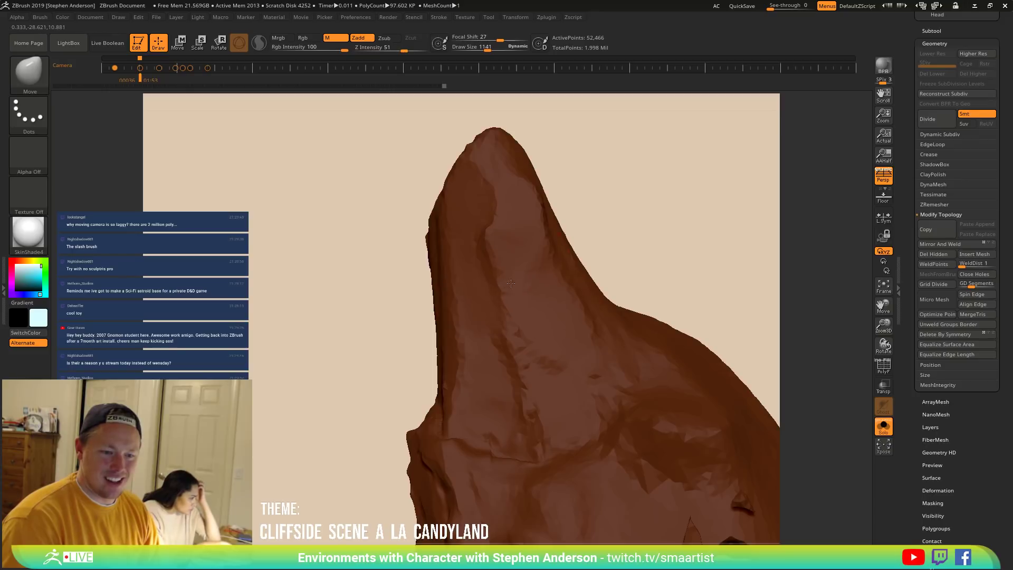
mouse_move(544, 389)
right_mouse_down()
mouse_move(525, 391)
mouse_move(506, 337)
right_mouse_up()
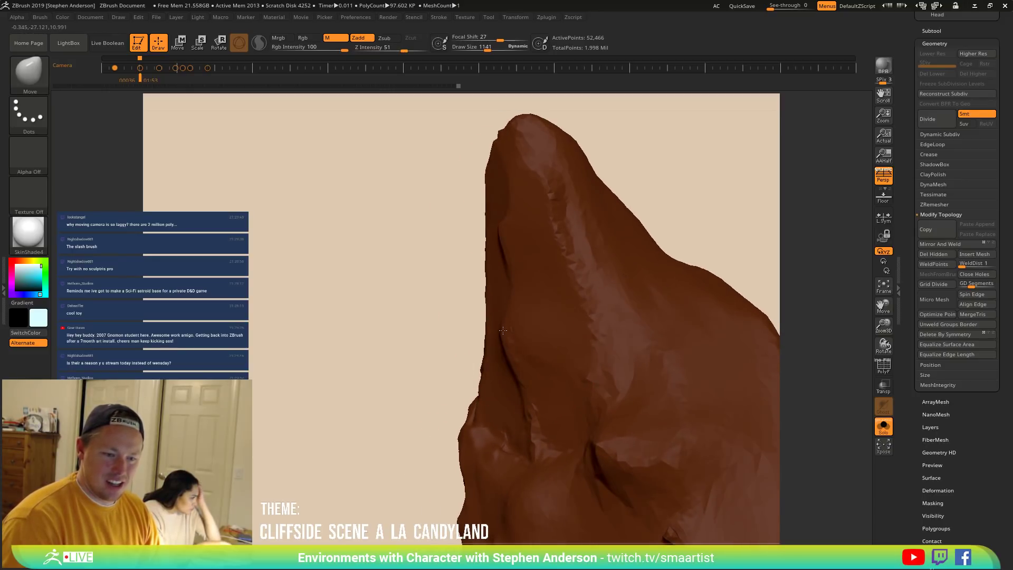
mouse_move(508, 432)
right_mouse_down()
mouse_move(511, 403)
mouse_move(547, 385)
mouse_move(525, 380)
mouse_move(536, 400)
mouse_move(487, 370)
right_mouse_up()
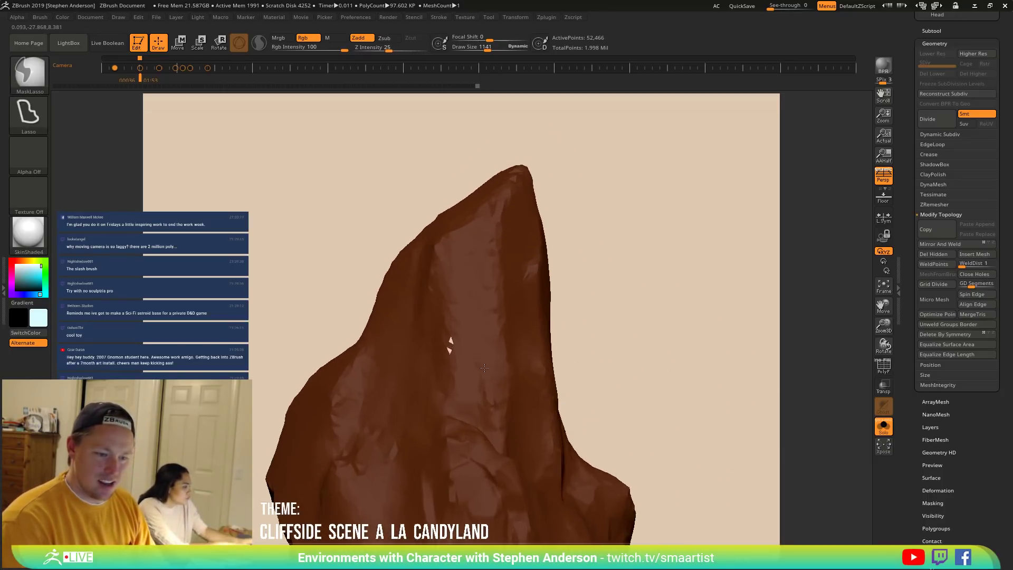
Turn on Sculptris Pro and flatten the face below the peak's tip with TrimDynamic at Draw Size 403.
key("b")
key("t")
key("d")
left_click(263, 43)
mouse_move(492, 255)
right_mouse_down()
mouse_move(448, 237)
mouse_move(491, 217)
right_mouse_up()
key("s")
left_click_drag(499, 214, 486, 214)
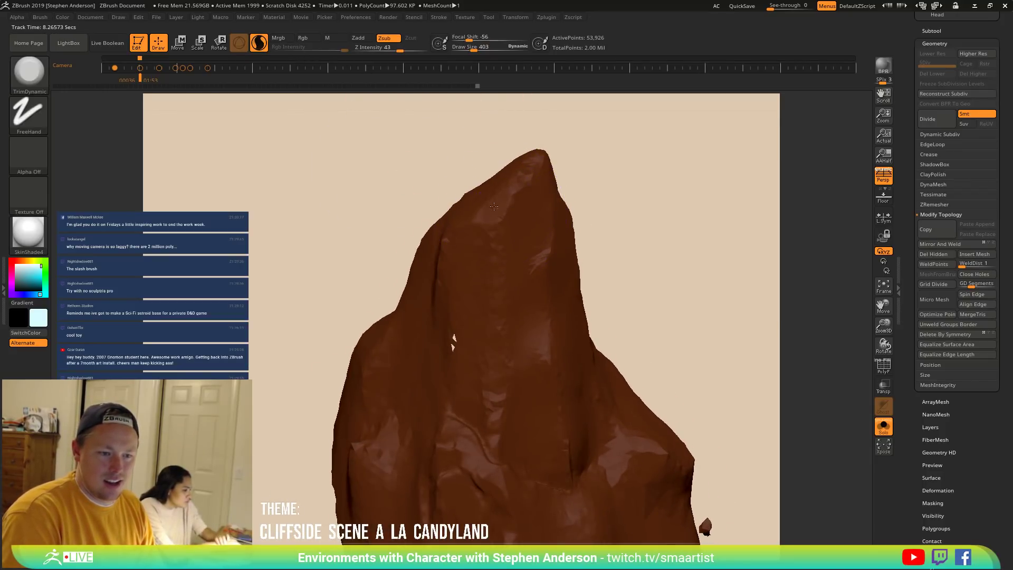
Trim the side planes of the peak's tip into broad flat facets from several angles.
mouse_move(520, 280)
right_mouse_down()
mouse_move(499, 260)
mouse_move(495, 226)
right_mouse_up()
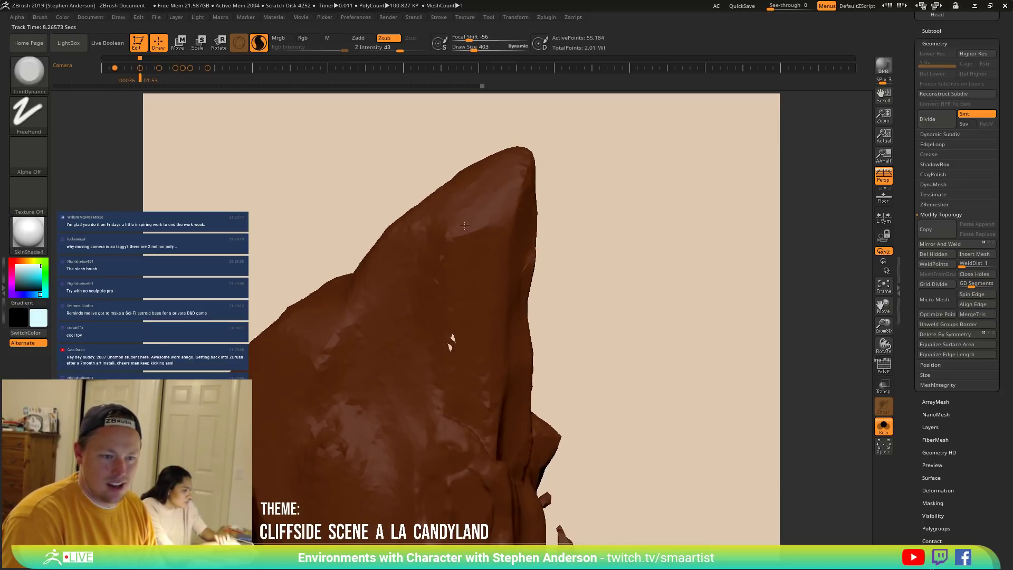
left_click(477, 218)
left_click_drag(486, 211, 489, 210)
right_click_drag(488, 217, 462, 224)
left_click_drag(473, 215, 464, 207)
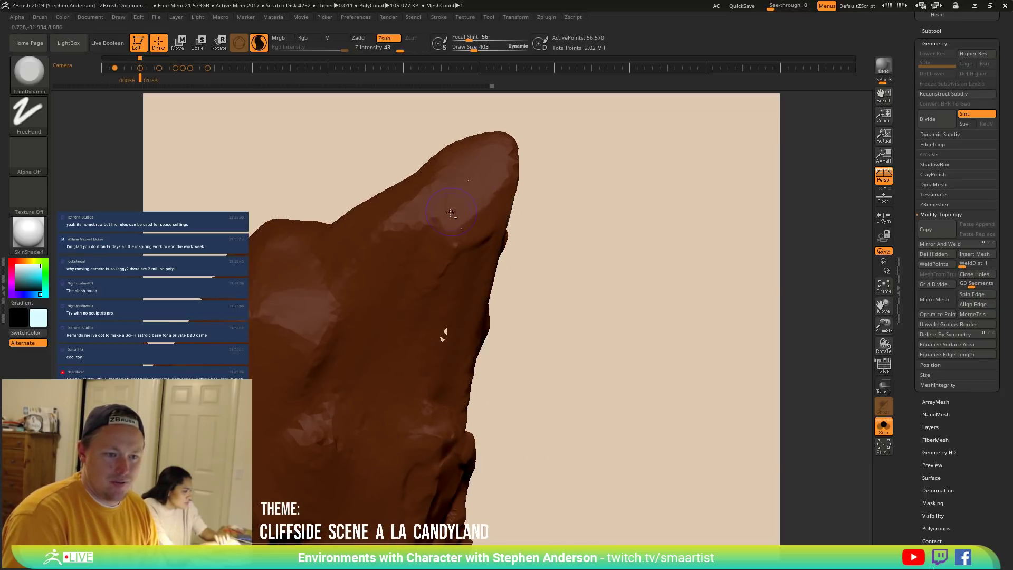
right_click_drag(486, 174, 499, 254)
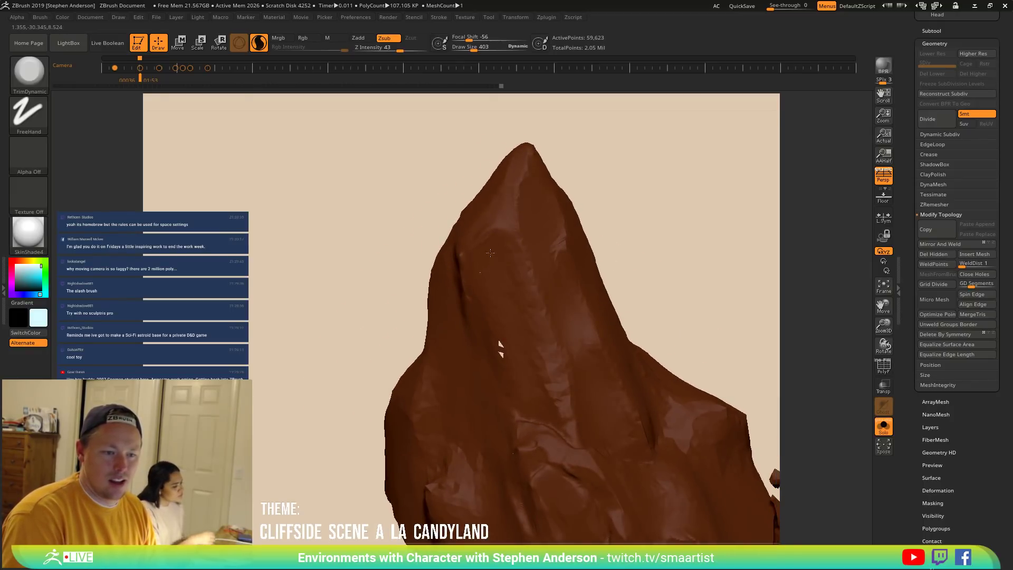
right_click_drag(504, 265, 469, 245)
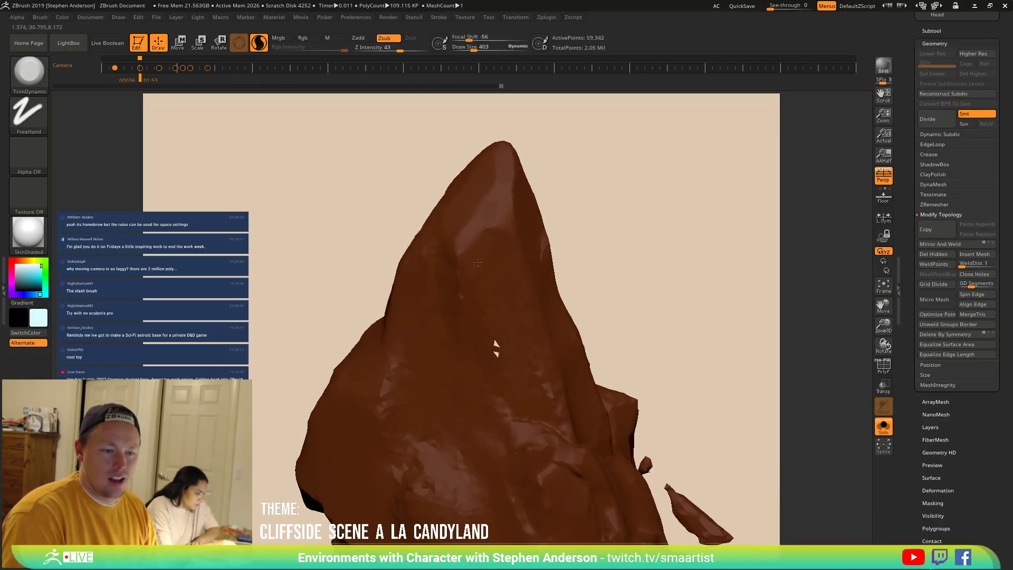
mouse_move(485, 279)
right_mouse_down()
mouse_move(458, 219)
mouse_move(467, 233)
mouse_move(507, 237)
mouse_move(467, 212)
mouse_move(484, 225)
right_mouse_up()
Reshape the edge of the lower fold under the central bump with the Move brush, using Draw Sizes 874 and 403.
key("b")
key("m")
key("v")
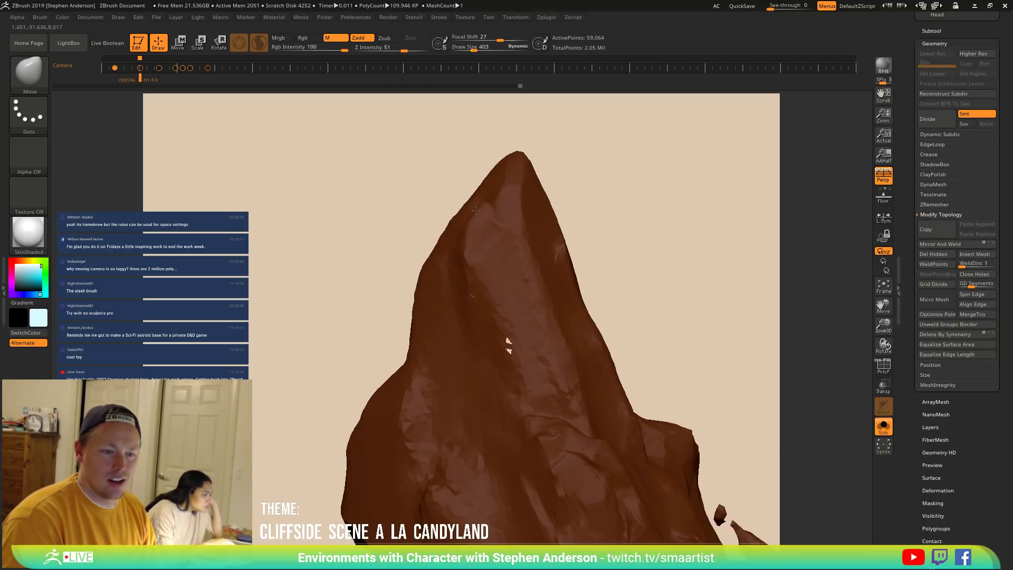
mouse_move(476, 211)
right_mouse_down()
mouse_move(506, 210)
mouse_move(477, 216)
mouse_move(498, 227)
mouse_move(461, 229)
mouse_move(490, 233)
mouse_move(459, 248)
mouse_move(472, 266)
mouse_move(454, 248)
mouse_move(458, 313)
mouse_move(414, 437)
right_mouse_up()
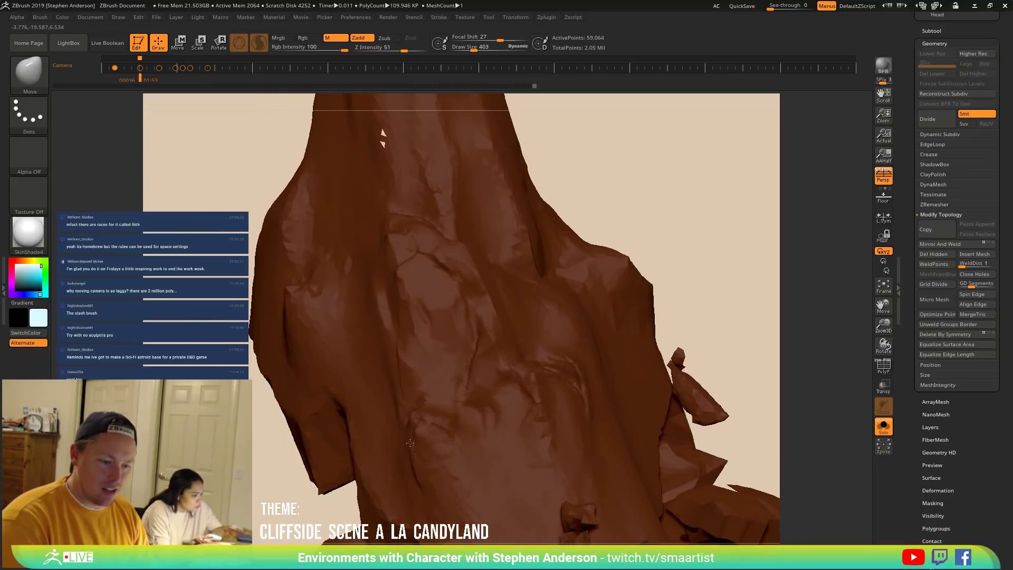
key("s")
mouse_move(401, 439)
left_mouse_down()
mouse_move(419, 441)
mouse_move(418, 431)
left_mouse_up()
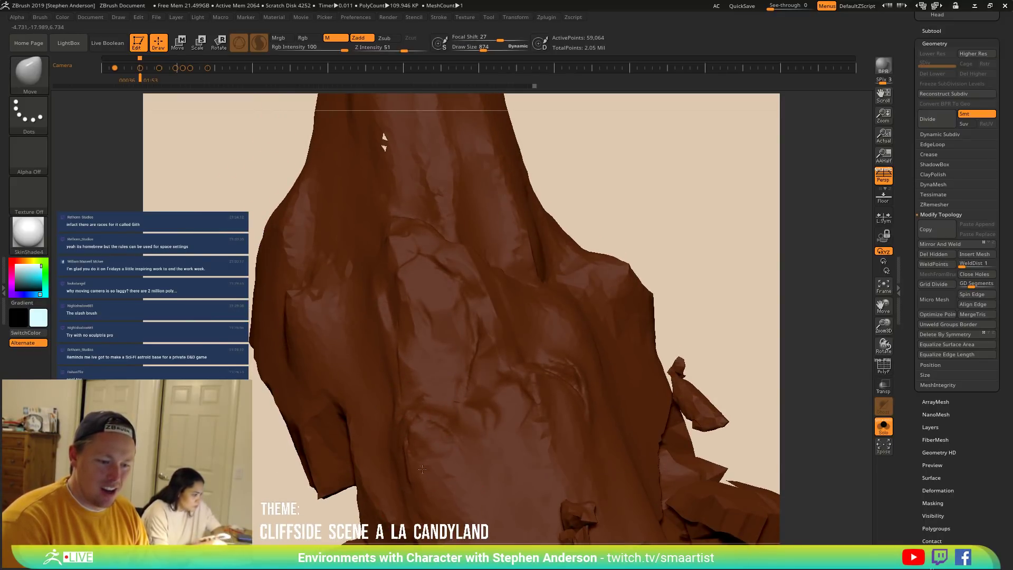
left_click_drag(415, 393, 403, 331)
key("s")
key("s")
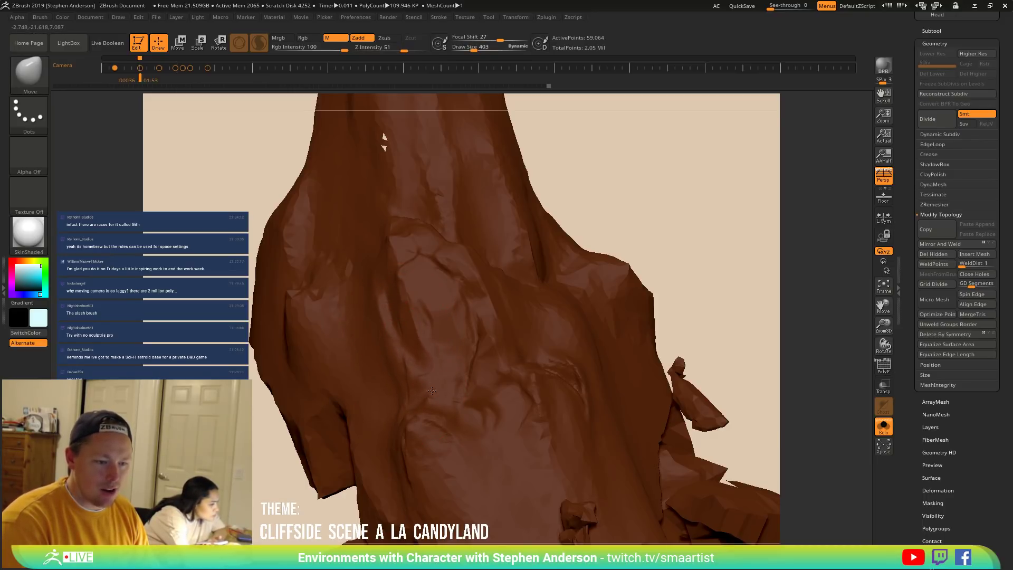
mouse_move(438, 388)
right_mouse_down()
mouse_move(454, 330)
mouse_move(440, 312)
right_mouse_up()
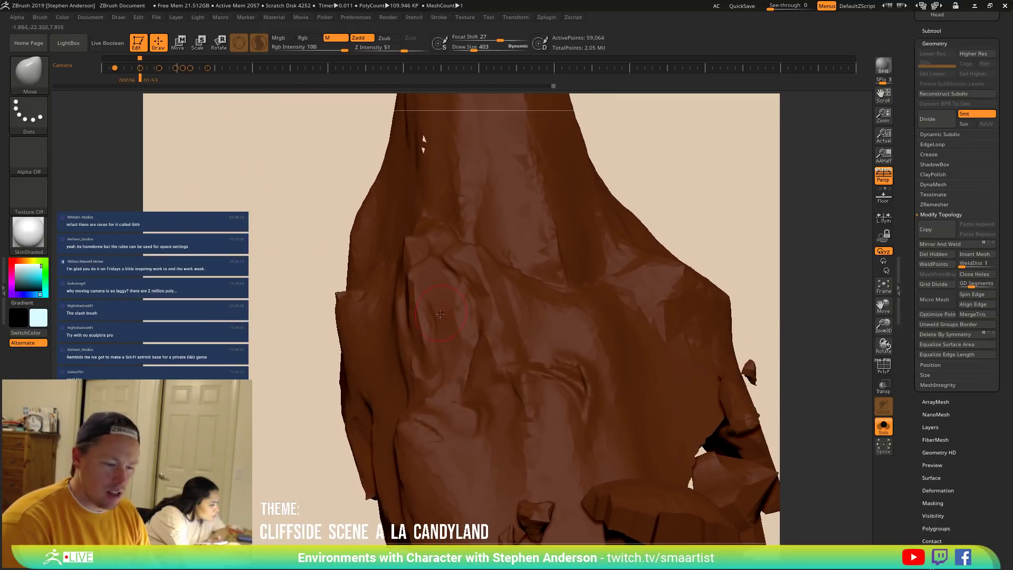
Flatten the central folded bump and the lower cliff face with TrimDynamic, reducing the Draw Size to 252.
key("b")
key("t")
key("d")
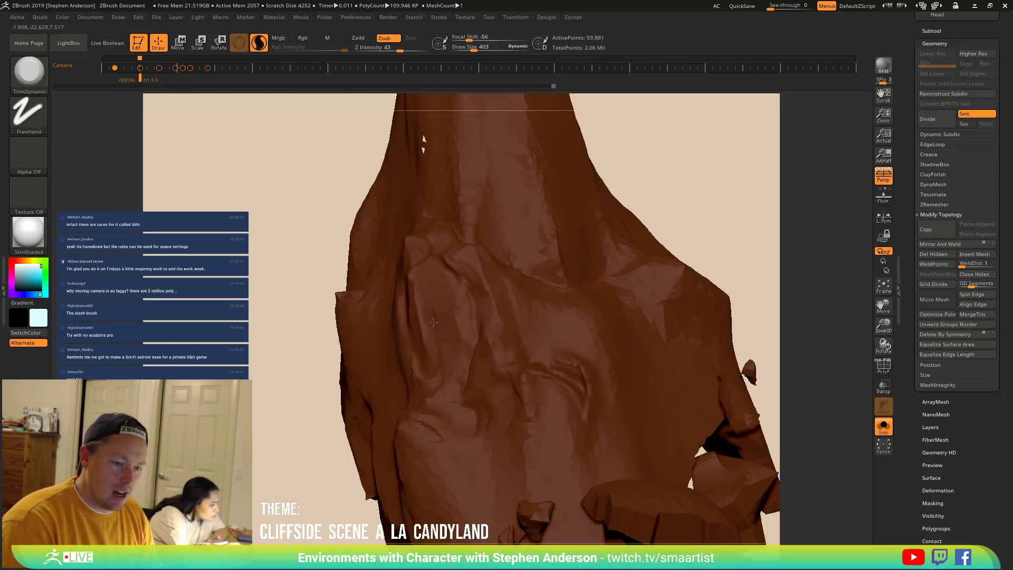
left_click_drag(434, 347, 423, 287)
right_click_drag(441, 344, 398, 274)
key("s")
left_click_drag(398, 274, 417, 339)
mouse_move(441, 346)
right_mouse_down("ctrl")
mouse_move(419, 306)
mouse_move(482, 385)
right_mouse_up("ctrl")
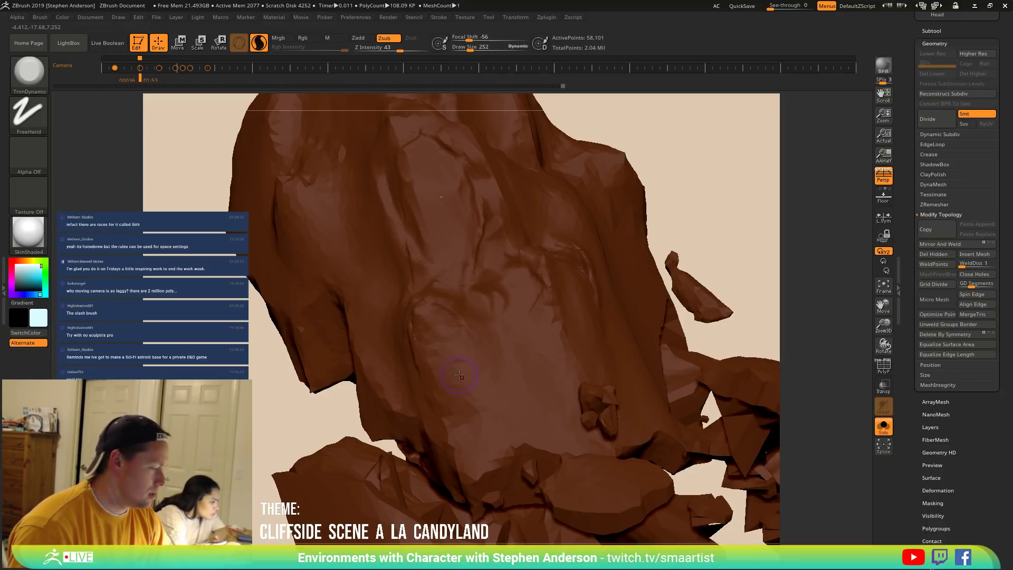
Set the canvas display to antialiased half size.
left_click(92, 17)
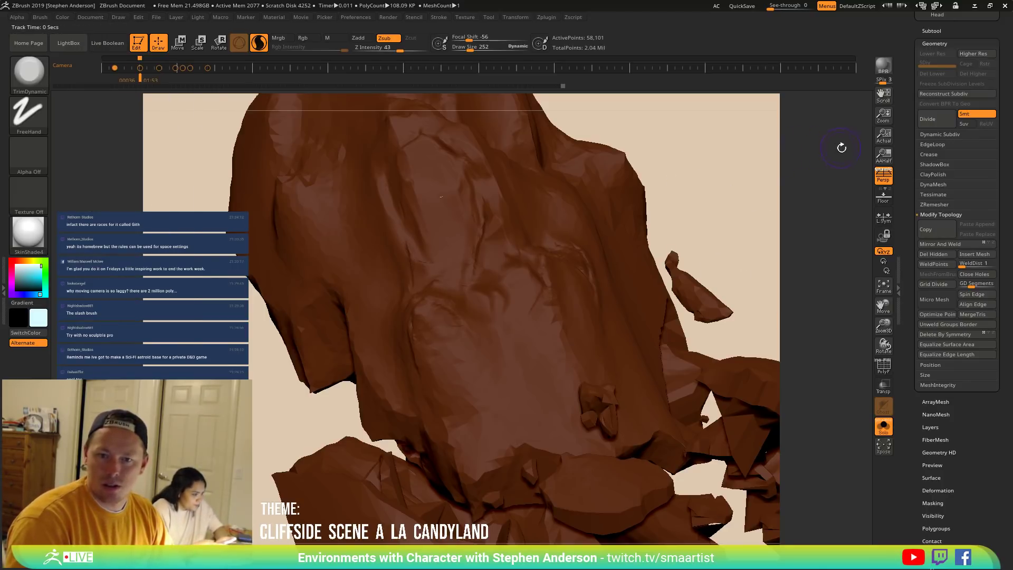
left_click(90, 18)
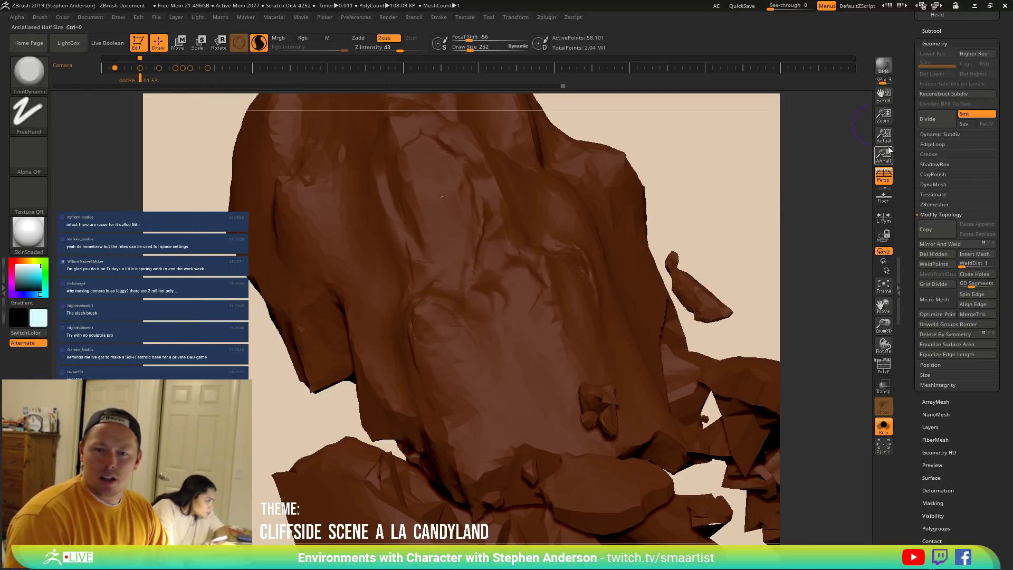
left_click(883, 156)
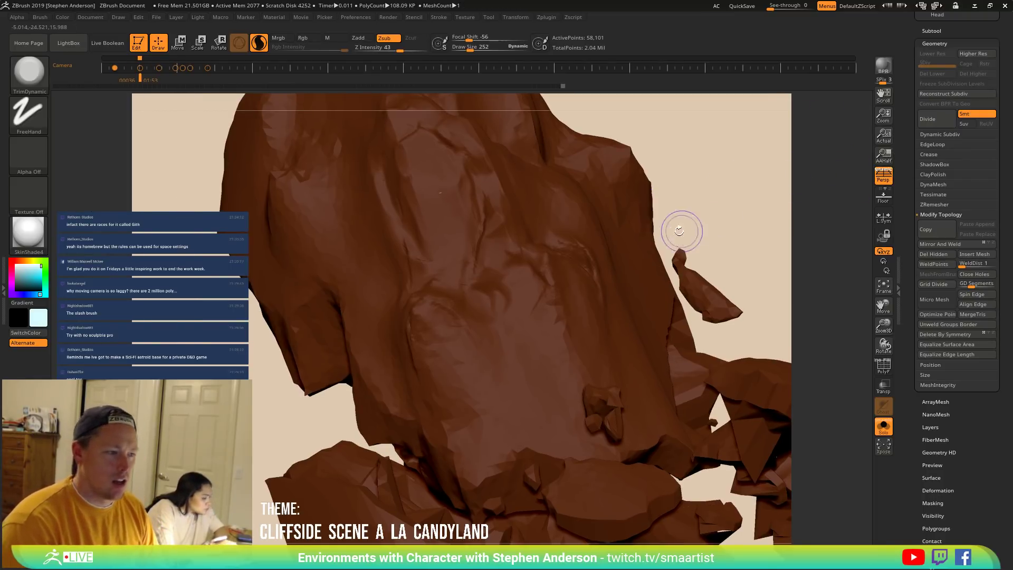
mouse_move(557, 320)
right_mouse_down("ctrl")
mouse_move(528, 287)
mouse_move(587, 308)
mouse_move(533, 283)
mouse_move(509, 289)
mouse_move(520, 289)
right_mouse_up("ctrl")
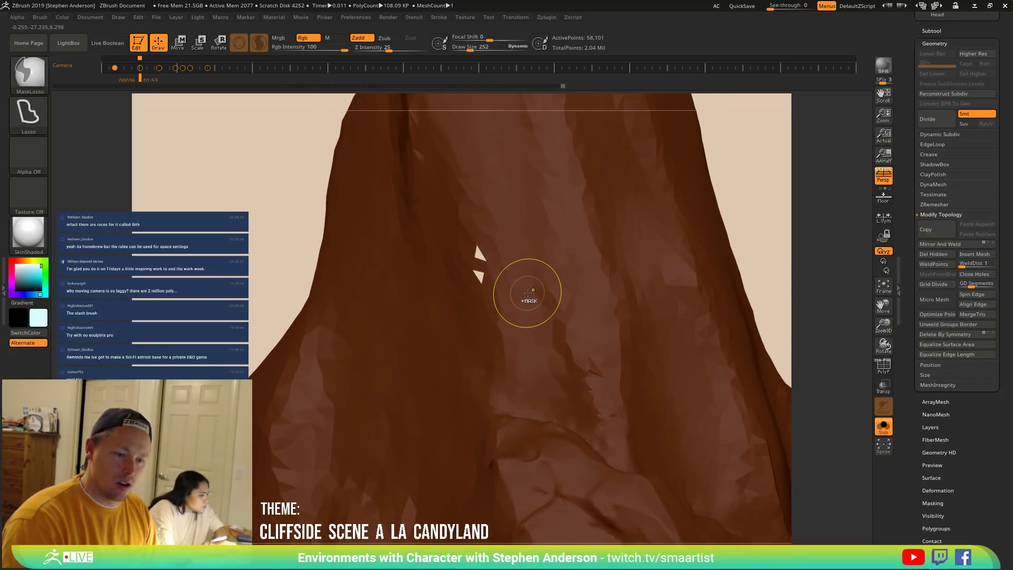
key("ctrl+a")
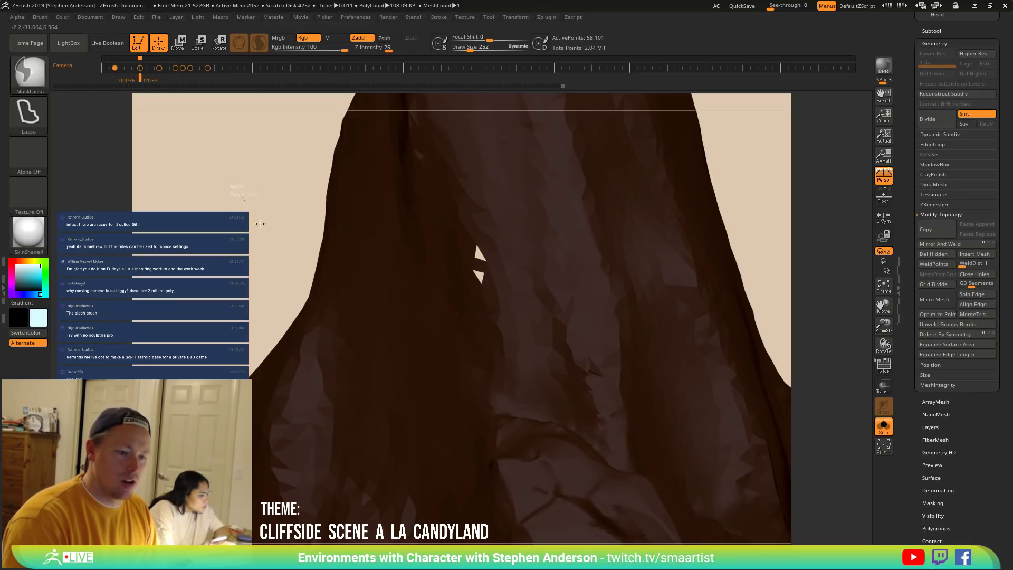
key("ctrl+z")
Isolate the mesh around the small holes in the peak for inspection, unhide everything and set the Draw Size to 469.
mouse_move(511, 292)
right_mouse_down()
mouse_move(483, 275)
mouse_move(489, 258)
mouse_move(523, 261)
mouse_move(570, 214)
right_mouse_up()
mouse_move(595, 201)
left_mouse_down("ctrl+shift")
mouse_move(481, 276)
mouse_move(443, 327)
mouse_move(644, 163)
mouse_move(588, 227)
left_mouse_up("ctrl+shift")
mouse_move(587, 226)
right_mouse_down()
mouse_move(638, 232)
mouse_move(642, 217)
mouse_move(633, 218)
right_mouse_up()
left_click(649, 226, "ctrl+shift")
key("s")
left_click_drag(476, 264, 483, 279)
Turn on the polyframe, isolate the polygons around the holes to examine their topology, and unhide the whole mesh.
right_click_drag(612, 261, 594, 206, "ctrl")
right_click_drag(649, 358, 464, 433, "ctrl")
right_click_drag(644, 177, 456, 263)
key("shift+f")
left_click_drag(482, 220, 414, 316, "ctrl+shift")
mouse_move(482, 259)
right_mouse_down()
mouse_move(536, 253)
mouse_move(500, 344)
mouse_move(434, 305)
mouse_move(452, 232)
mouse_move(433, 232)
right_mouse_up()
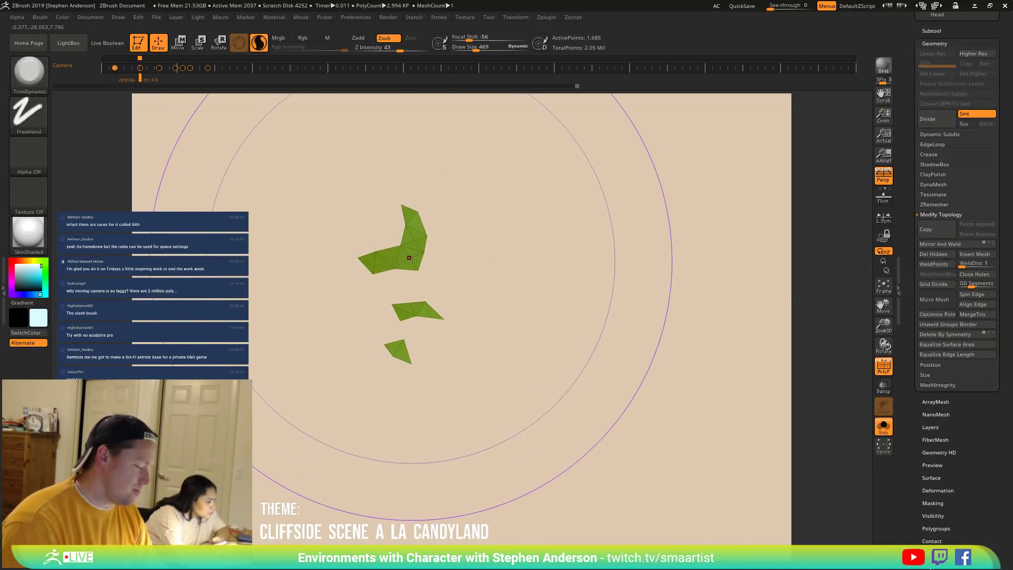
left_click(651, 226, "ctrl+shift")
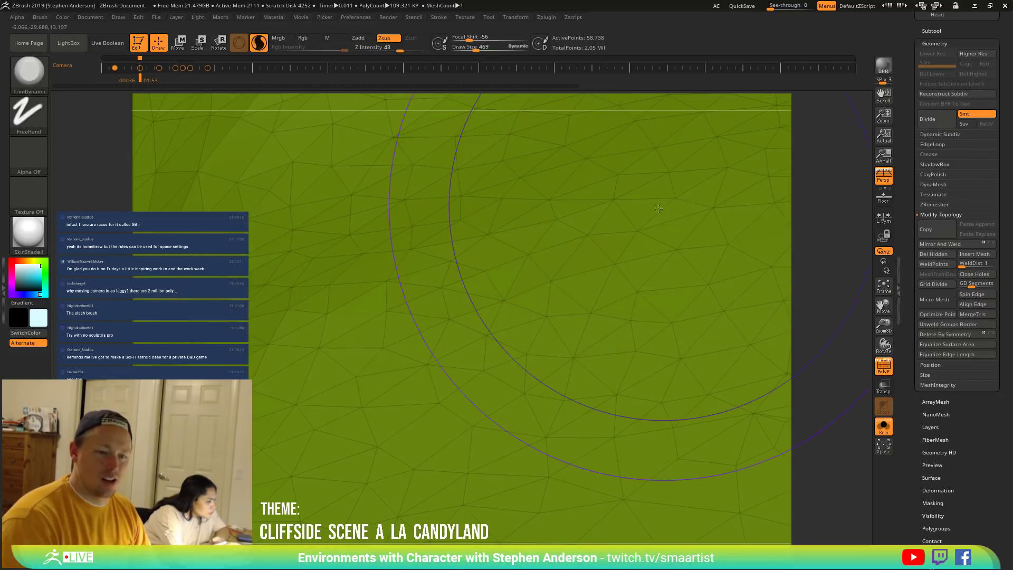
right_click_drag(626, 220, 575, 163, "ctrl")
mouse_move(559, 296)
right_mouse_down()
mouse_move(486, 317)
mouse_move(450, 280)
mouse_move(404, 282)
mouse_move(585, 292)
mouse_move(561, 276)
mouse_move(680, 375)
right_mouse_up()
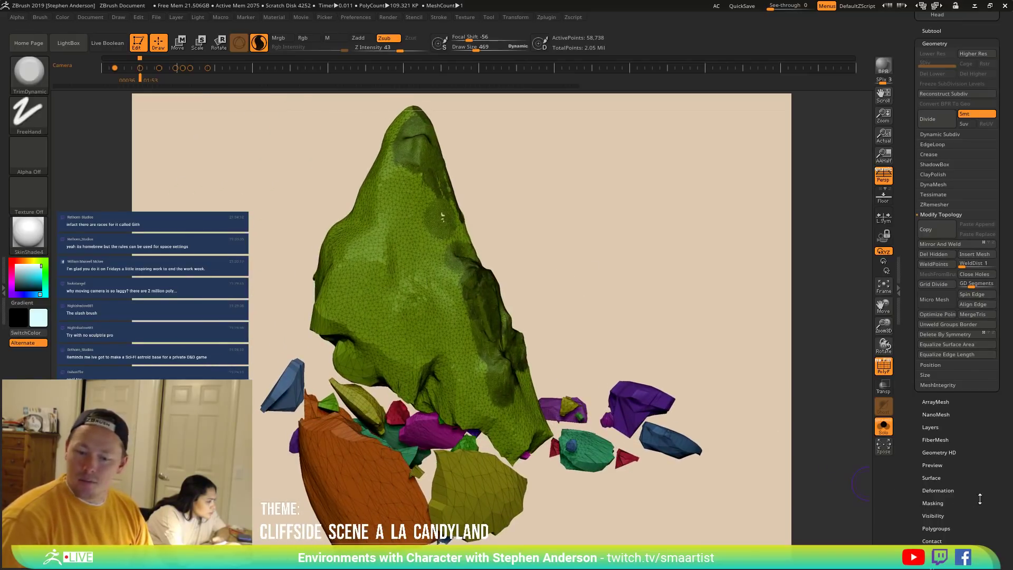
scroll(993, 443, "down", 3)
scroll(993, 444, "down", 3)
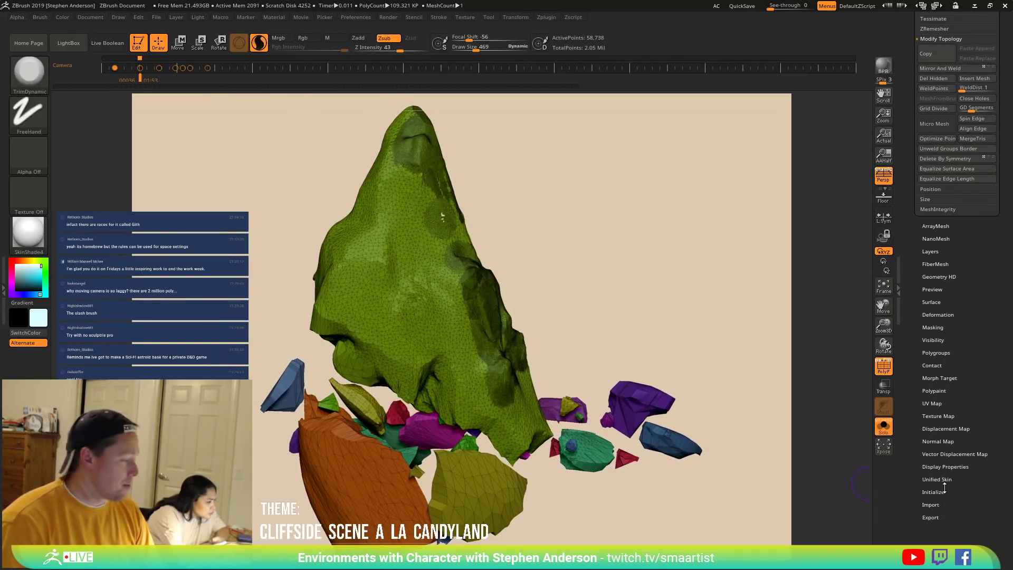
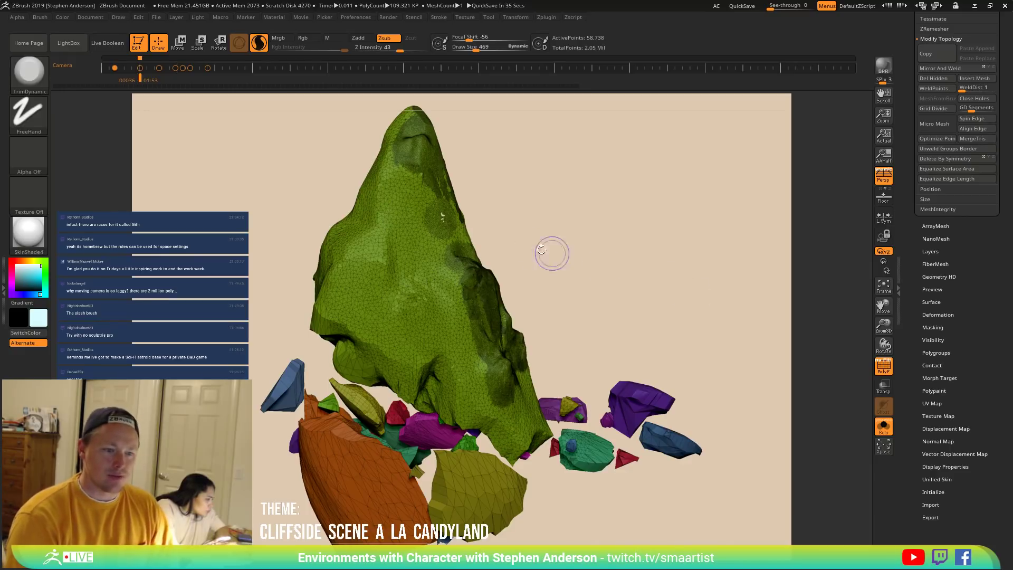
right_click_drag(446, 247, 446, 252)
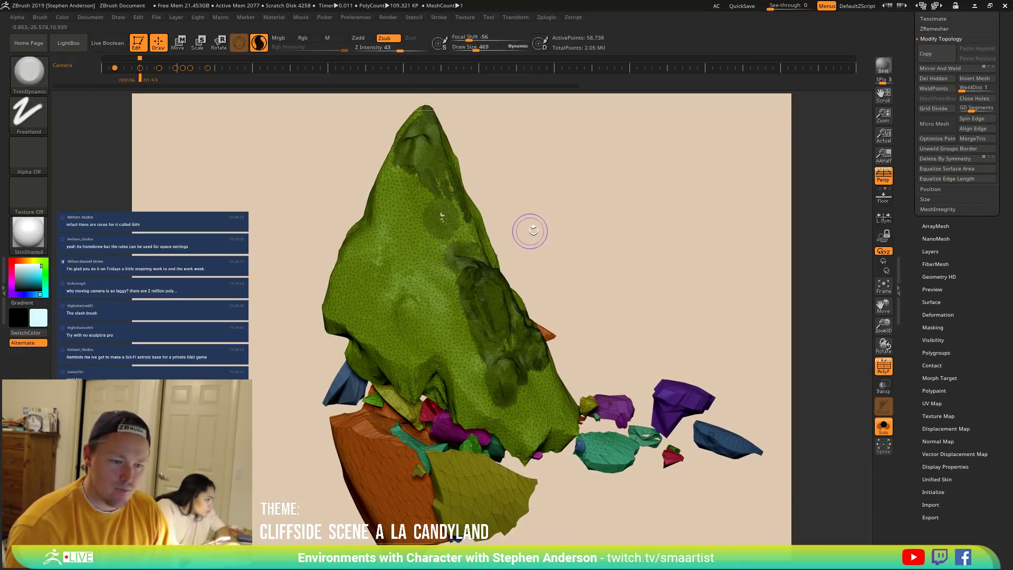
right_click_drag(437, 248, 460, 244)
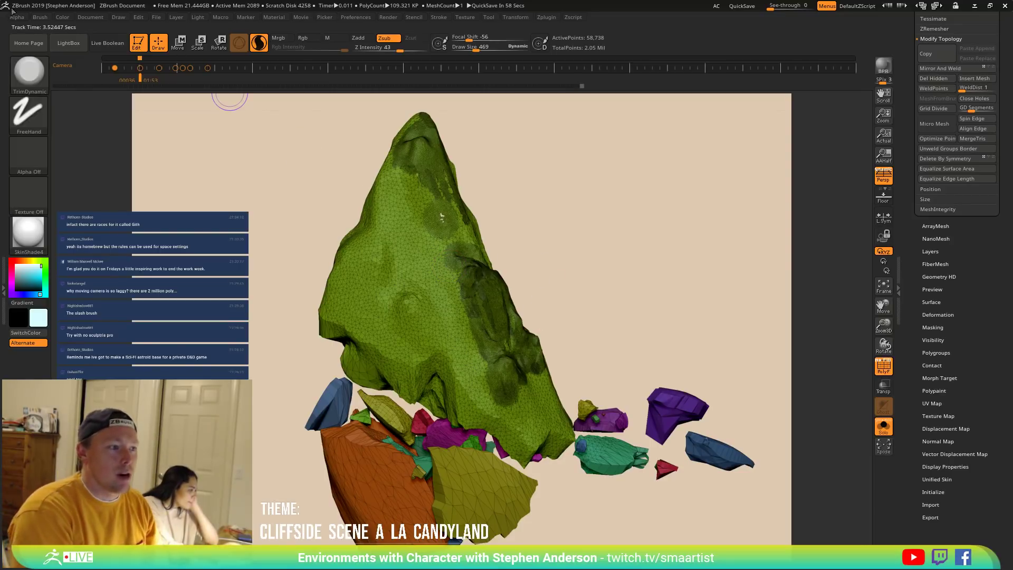
Compare the canvas at actual size with the antialiased half-size display.
left_click(92, 18)
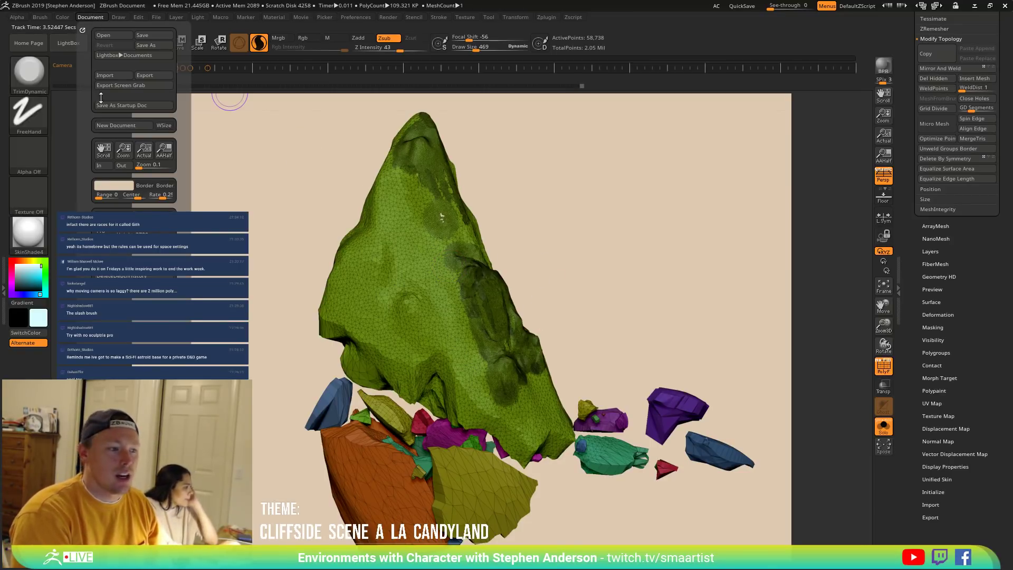
left_click(165, 153)
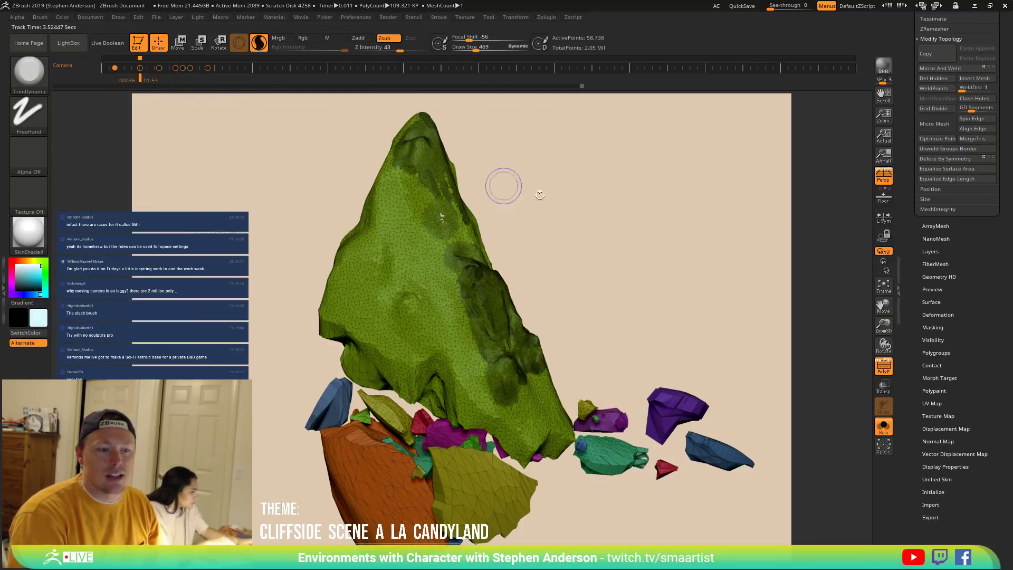
left_click(884, 138)
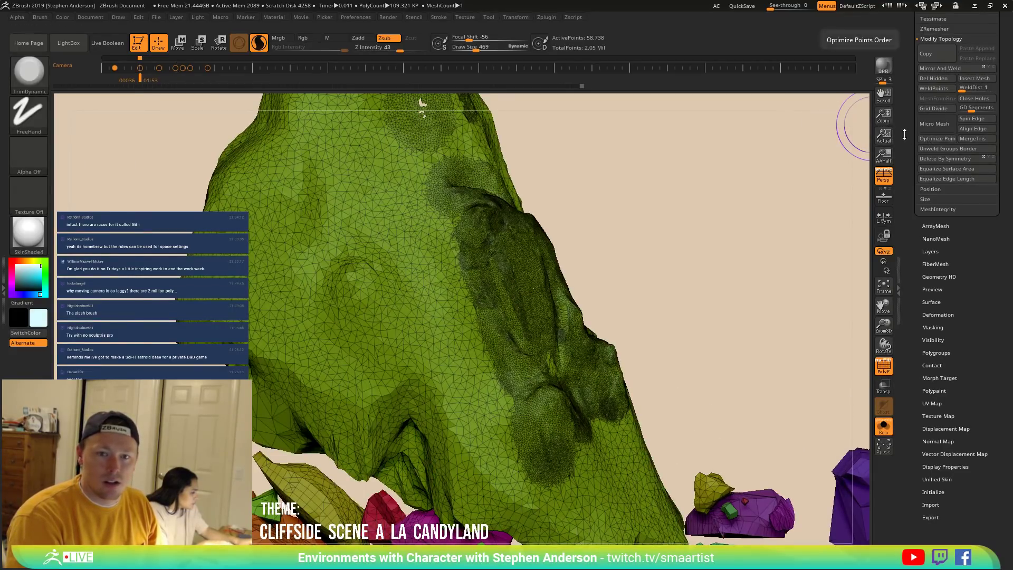
left_click(883, 154)
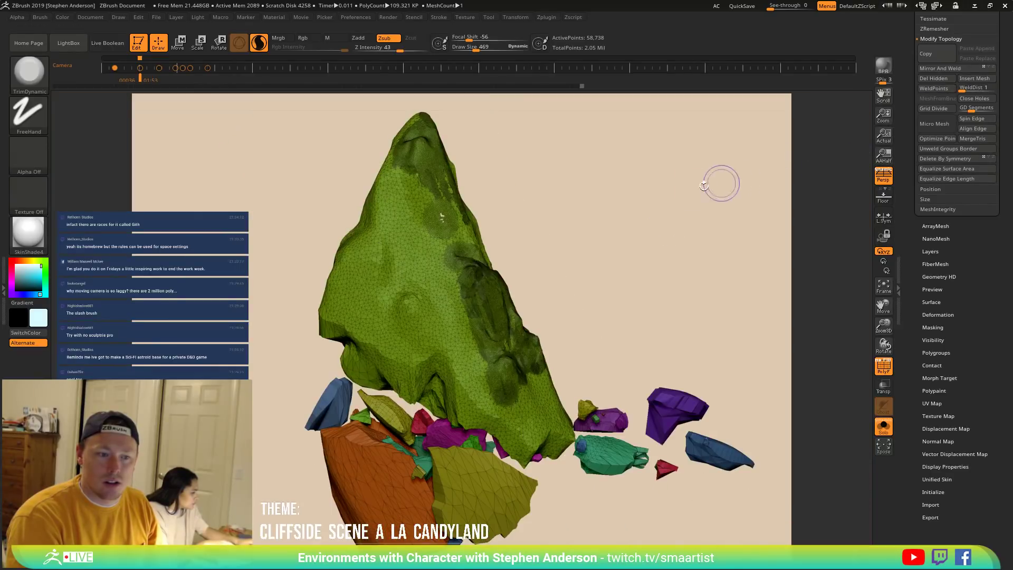
Resize the document, then redraw the mesh on the canvas in Edit mode and frame it.
left_click(93, 19)
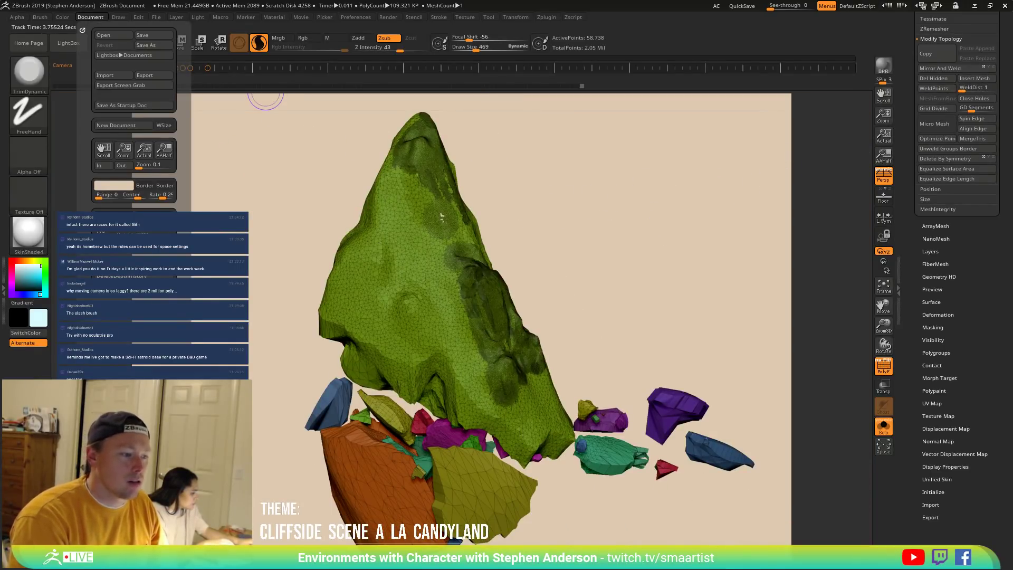
left_click(154, 216)
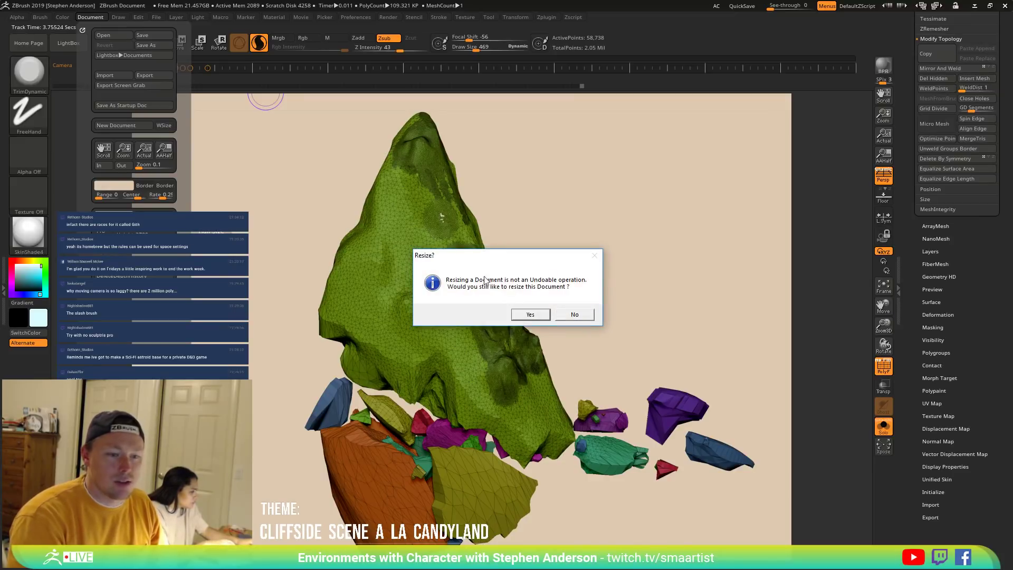
left_click(531, 315)
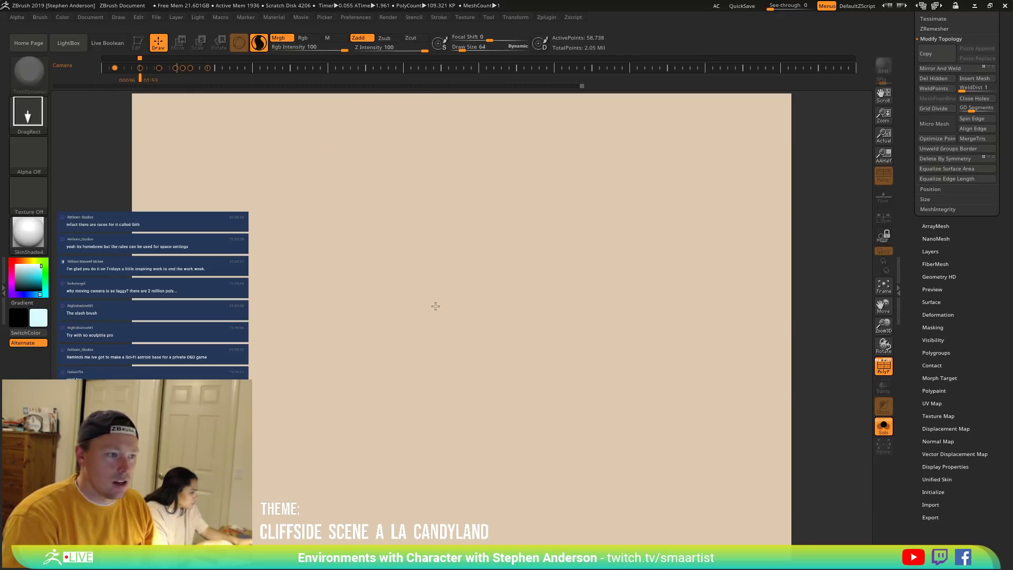
left_click_drag(435, 306, 442, 301)
key("t")
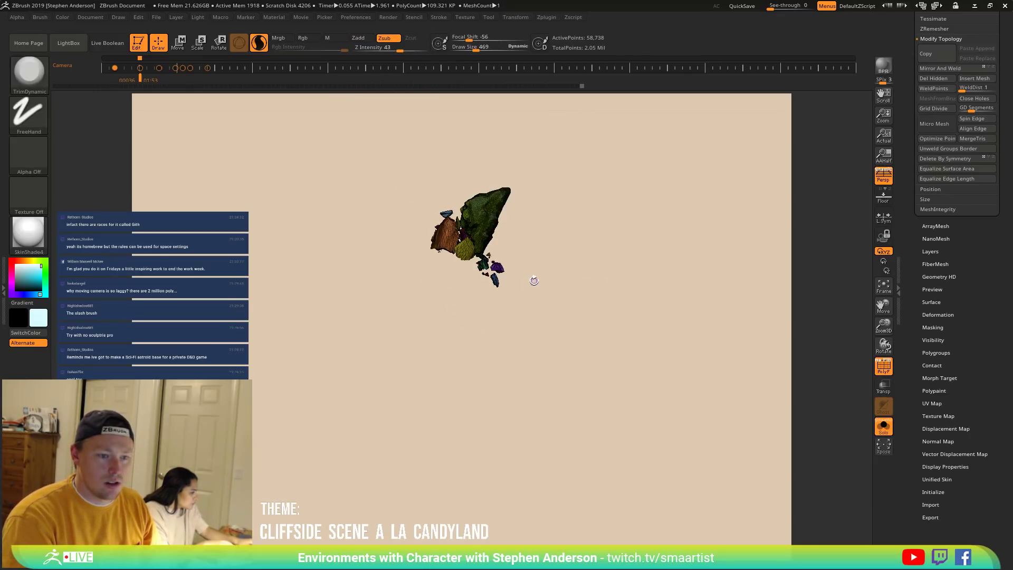
key("f")
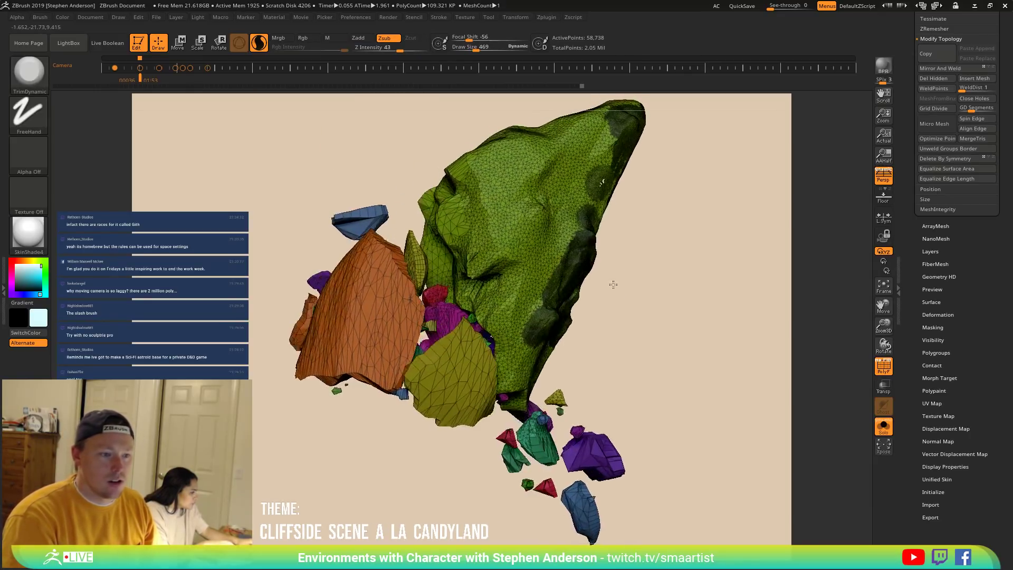
left_click(91, 19)
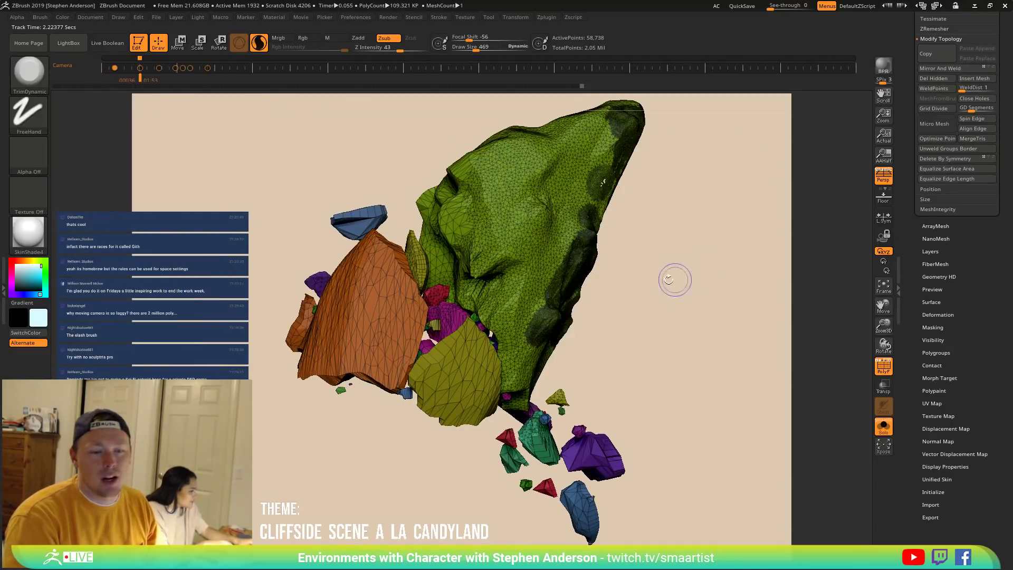
Flip the mesh's face display to expose the reversed polygons around the small holes in the peak.
mouse_move(597, 285)
left_mouse_down()
mouse_move(535, 326)
mouse_move(640, 305)
mouse_move(628, 295)
left_mouse_up()
right_click_drag(628, 294, 600, 279)
left_click(949, 467)
left_click(976, 153)
mouse_move(547, 372)
right_mouse_down("ctrl")
mouse_move(545, 343)
mouse_move(520, 300)
mouse_move(508, 356)
mouse_move(526, 316)
mouse_move(595, 433)
mouse_move(507, 306)
mouse_move(542, 290)
mouse_move(588, 452)
right_mouse_up("ctrl")
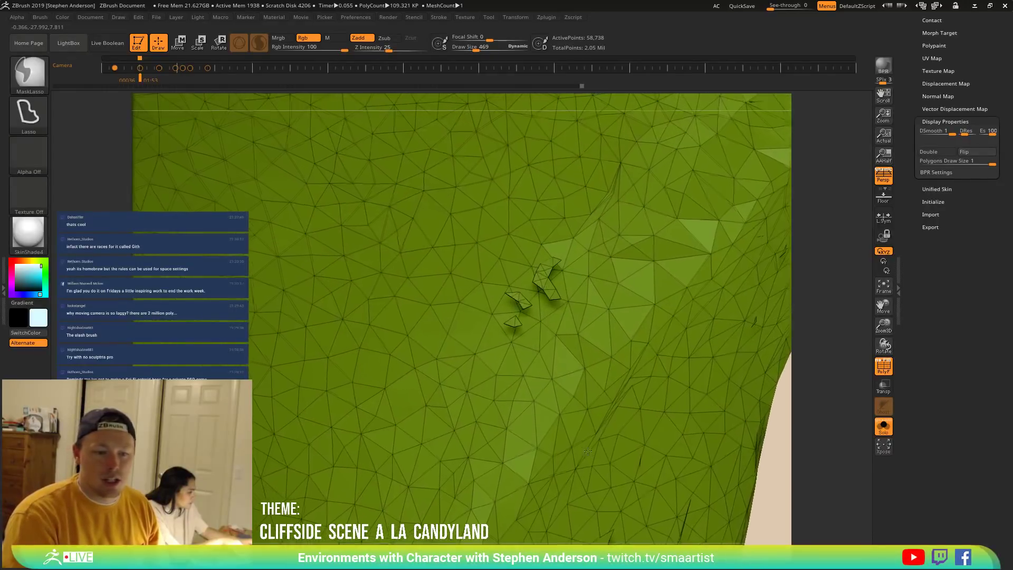
right_click_drag(554, 286, 576, 333, "ctrl")
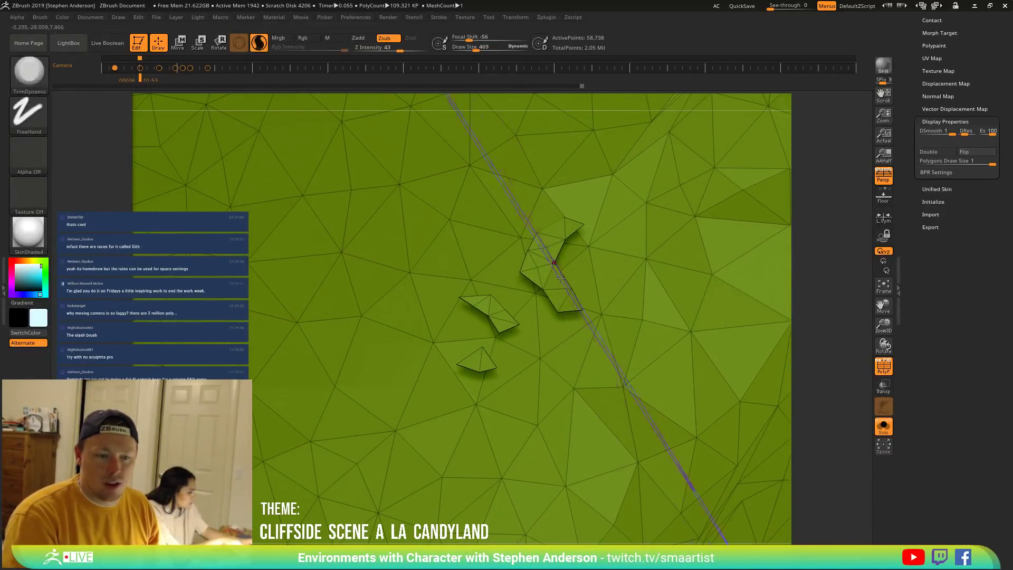
Flip the small reversed patches with ZModeler's Flip Faces action targeting A Single Poly, and restore the normal face display.
key("b")
key("z")
key("m")
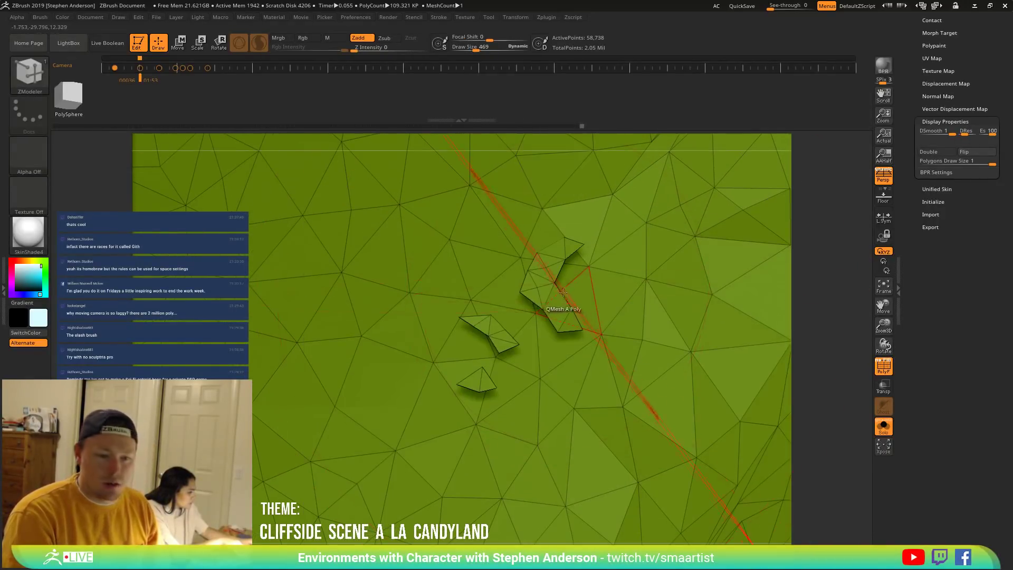
key("space")
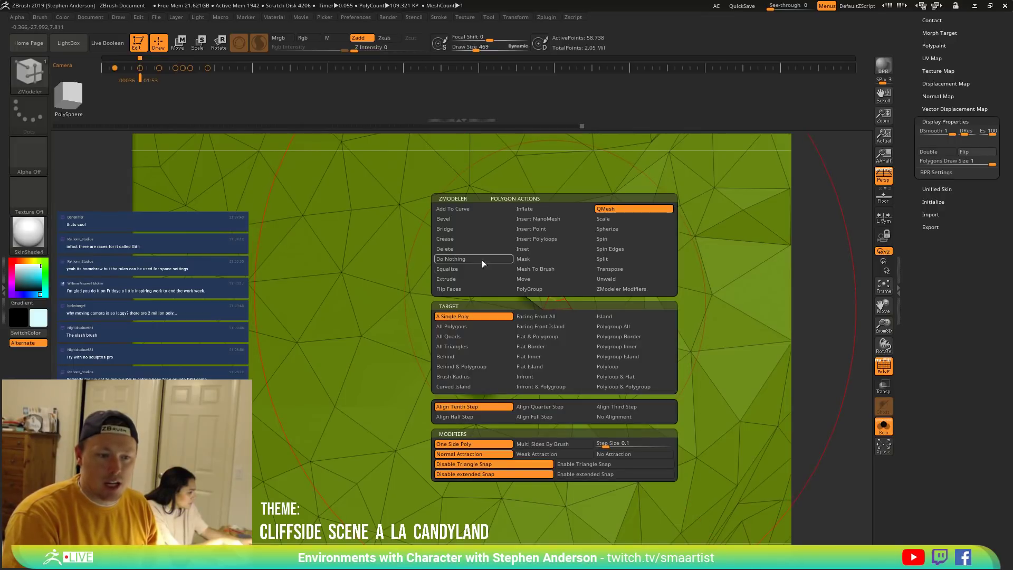
left_click(456, 289)
left_click(494, 315)
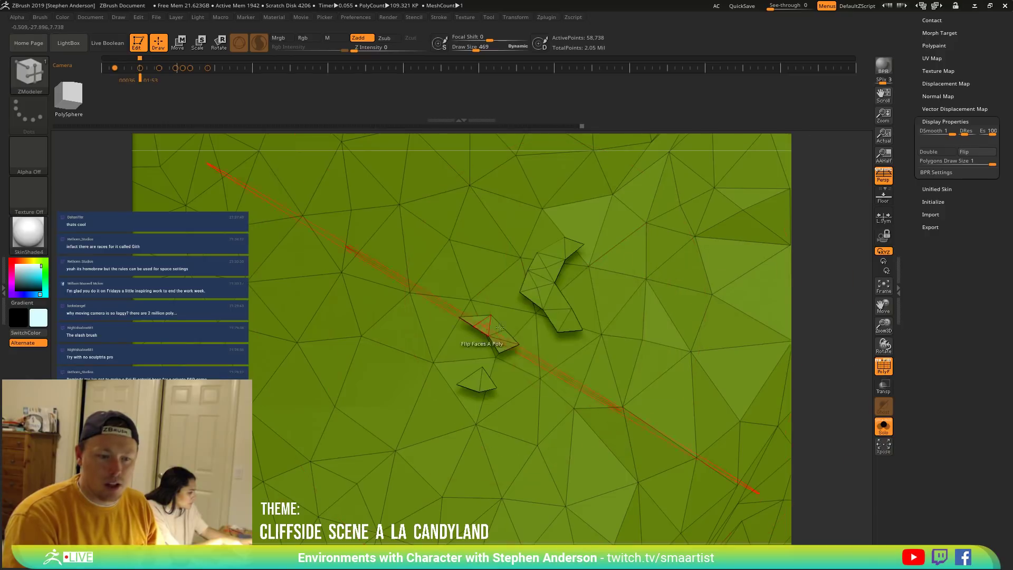
left_click(481, 326)
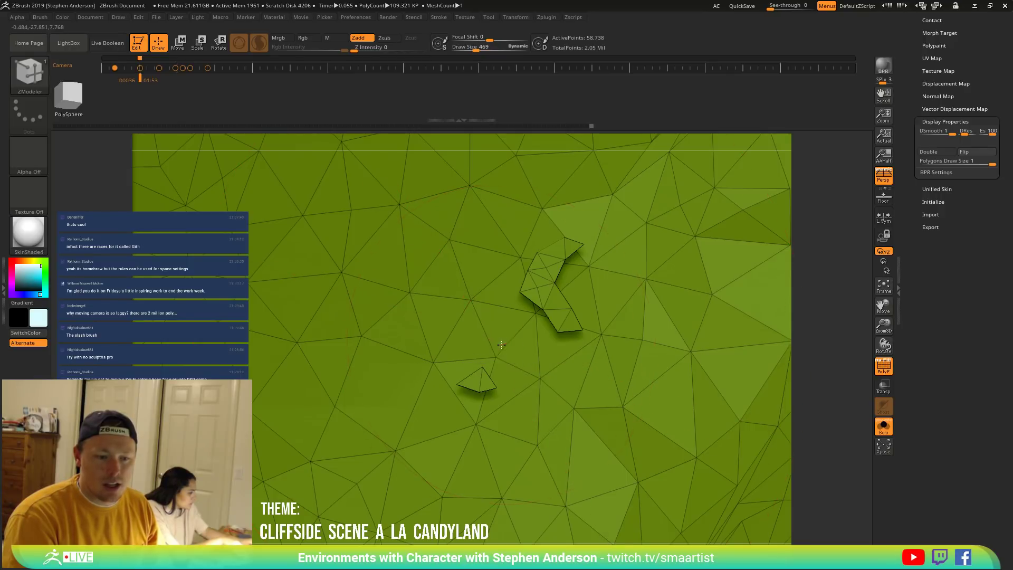
left_click(486, 383)
left_click(473, 382)
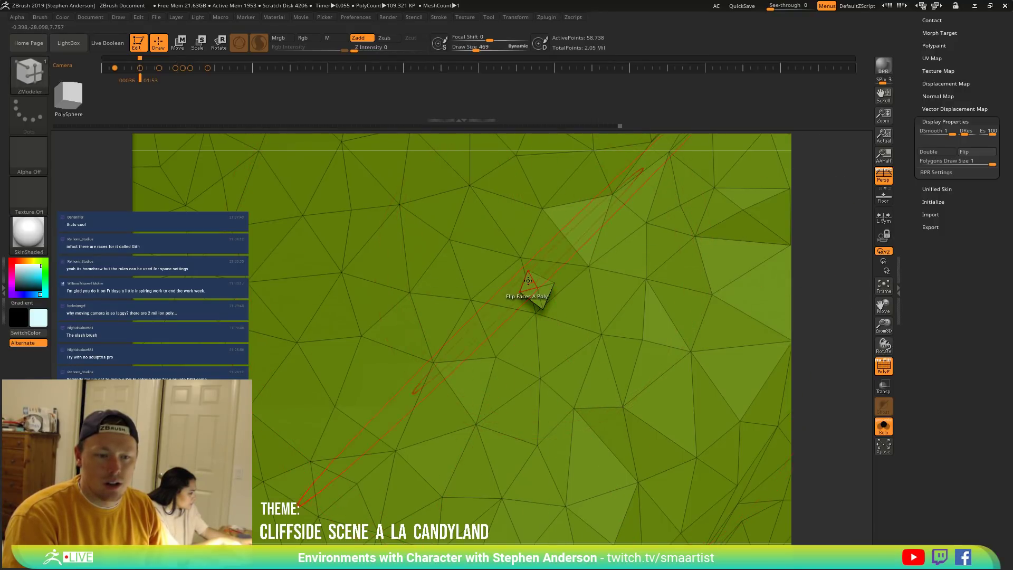
left_click(538, 279)
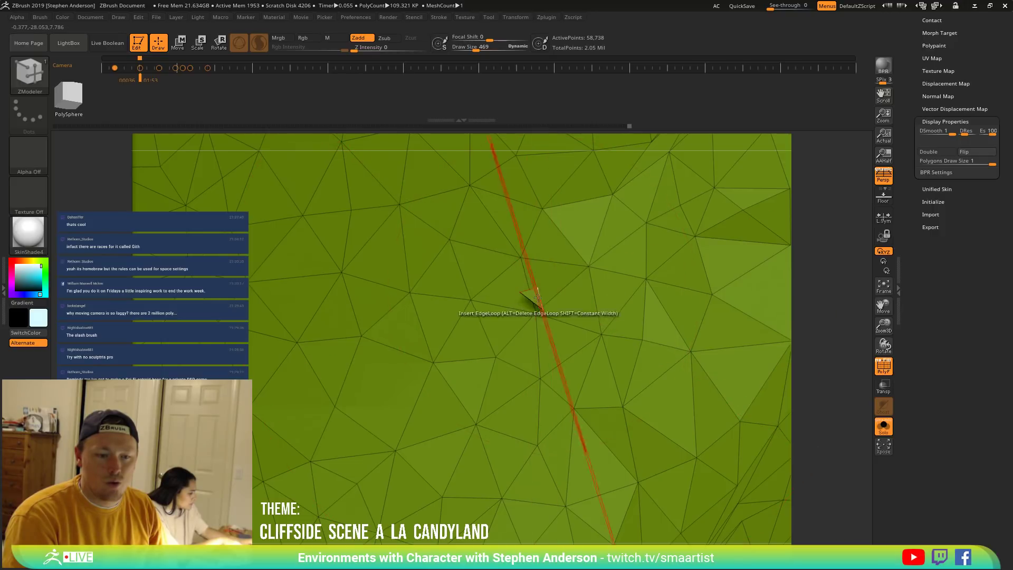
mouse_move(531, 338)
right_mouse_down("ctrl")
mouse_move(447, 373)
mouse_move(541, 389)
mouse_move(563, 330)
mouse_move(584, 350)
mouse_move(845, 230)
right_mouse_up("ctrl")
left_click(978, 153)
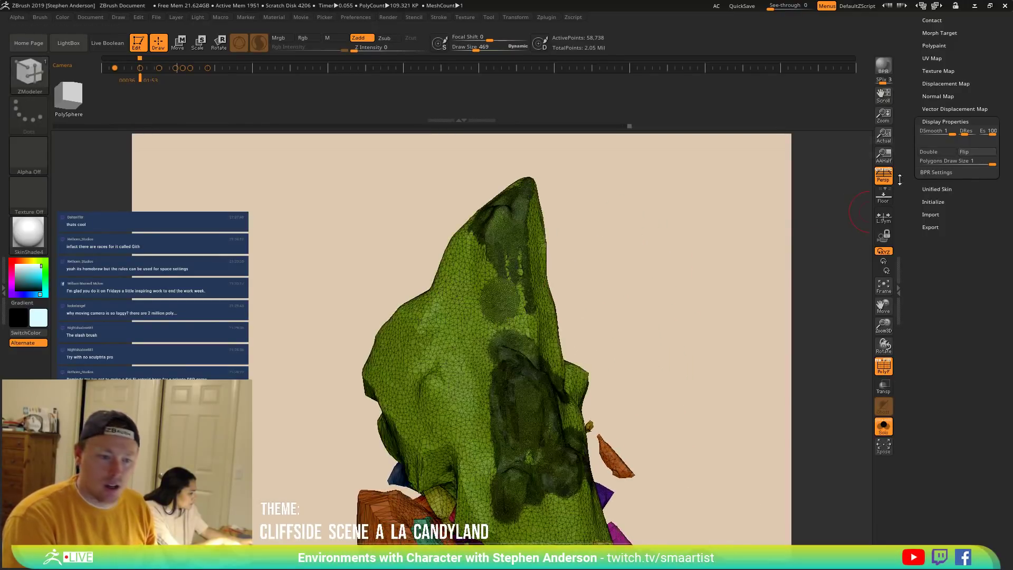
Smooth the surface around the repaired polygons on the upper peak.
mouse_move(523, 311)
right_mouse_down("ctrl")
mouse_move(617, 356)
mouse_move(548, 327)
mouse_move(563, 315)
right_mouse_up("ctrl")
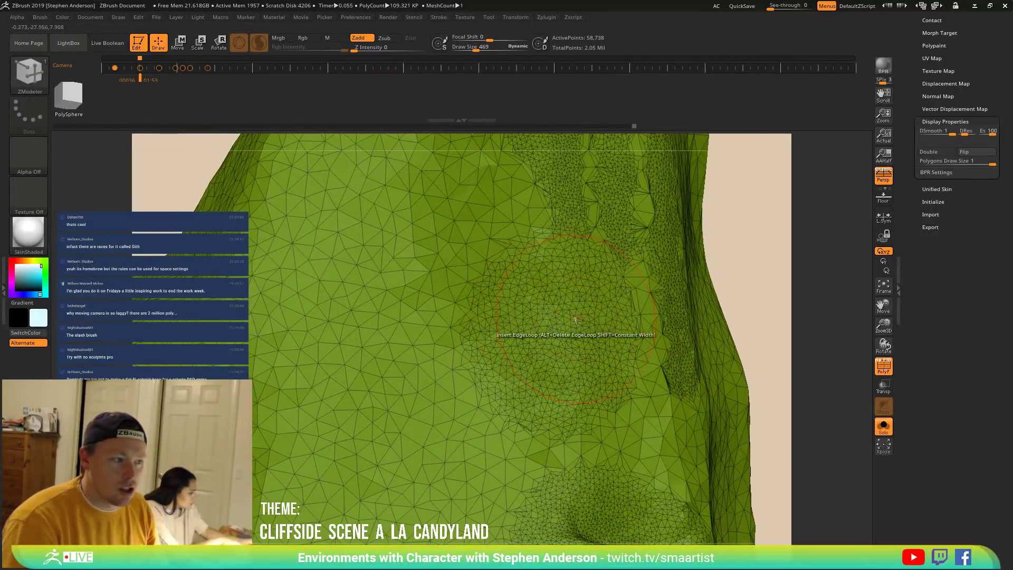
key("shift")
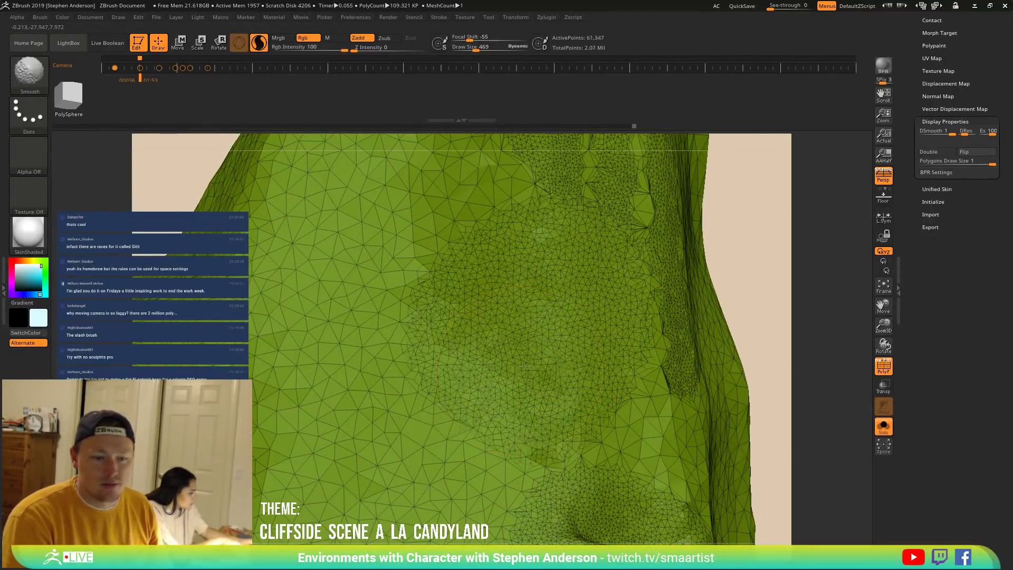
left_click_drag(520, 370, 520, 370, "shift")
right_click_drag(520, 371, 581, 362, "ctrl")
key("ctrl")
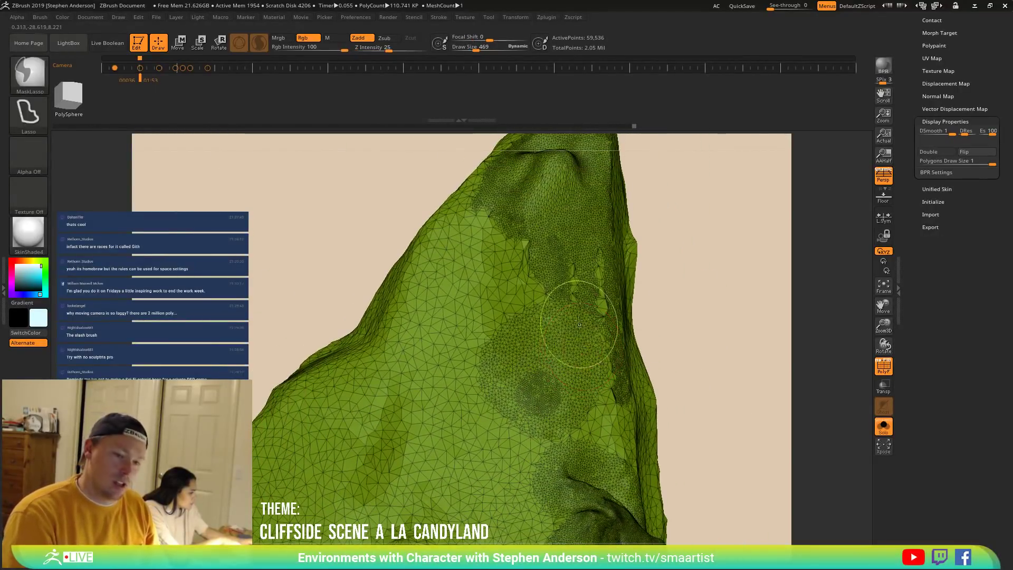
Smooth the ragged strip between the repaired area and the peak's tip, including its jagged side edge.
left_click_drag(579, 318, 567, 279, "ctrl")
left_click_drag(701, 265, 706, 339, "ctrl")
left_click_drag(552, 293, 549, 262, "shift")
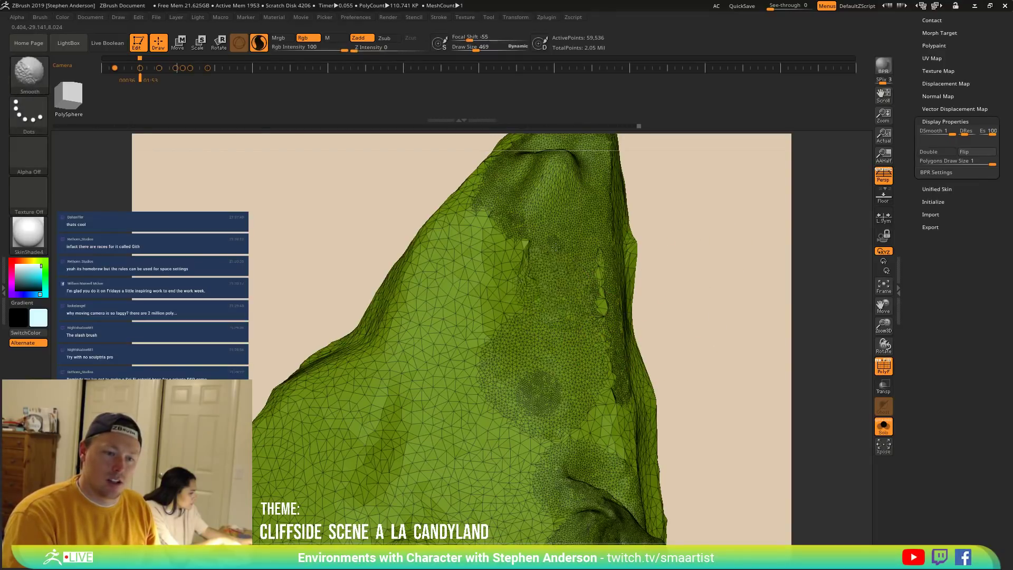
mouse_move(616, 303)
left_mouse_down("shift")
mouse_move(701, 282)
mouse_move(679, 318)
left_mouse_up("shift")
key("ctrl")
mouse_move(678, 319)
right_mouse_down("alt")
mouse_move(610, 255)
mouse_move(546, 237)
right_mouse_up("alt")
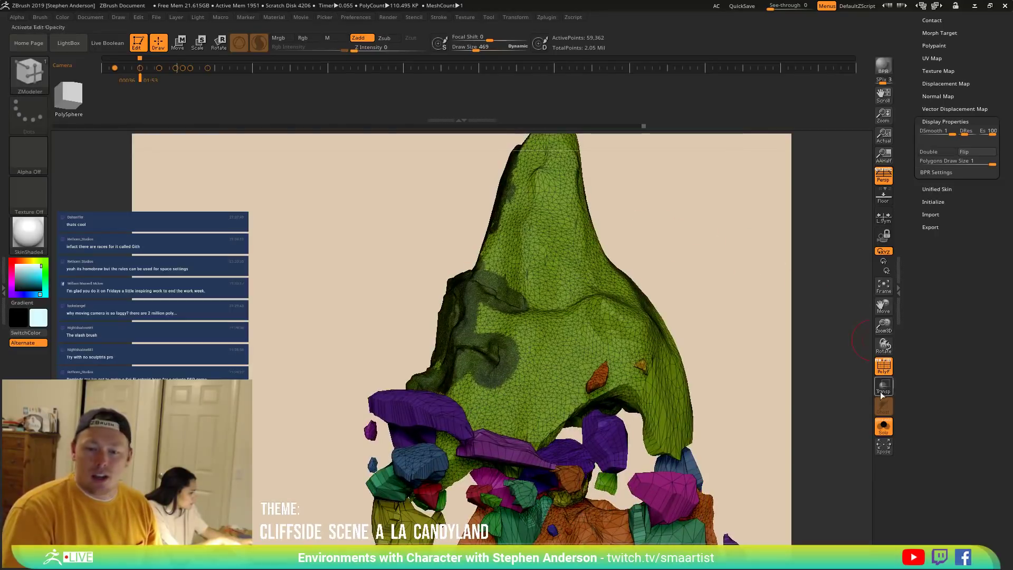
Show the whole scene by turning off Solo and the polyframe, and check the peak against the creature.
left_click(891, 430)
left_click_drag(700, 260, 655, 335)
key("shift+f")
mouse_move(526, 371)
right_mouse_down("ctrl")
mouse_move(513, 390)
mouse_move(502, 340)
mouse_move(511, 371)
mouse_move(539, 328)
mouse_move(539, 336)
right_mouse_up("ctrl")
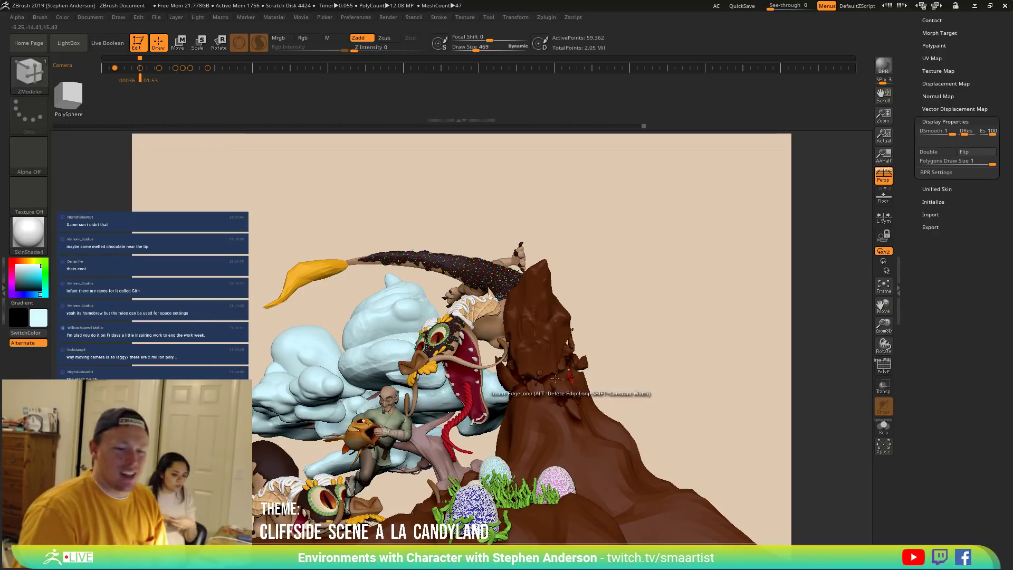
right_click_drag(514, 349, 518, 313)
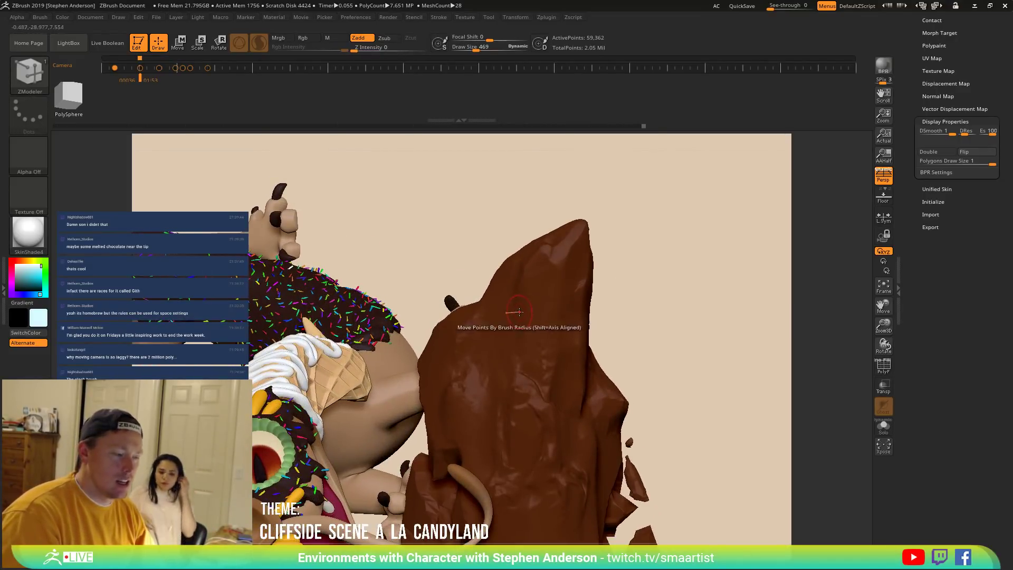
Carve creases just below the chocolate peak's tip with the Slash2 brush to shape a raised knob.
key("b")
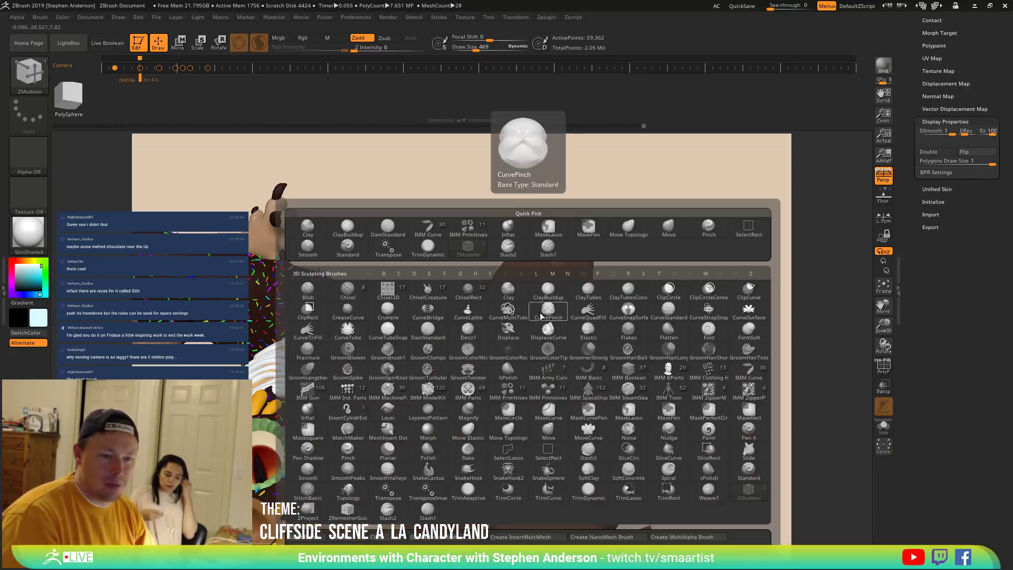
left_click(508, 248)
right_click_drag(511, 256, 525, 279)
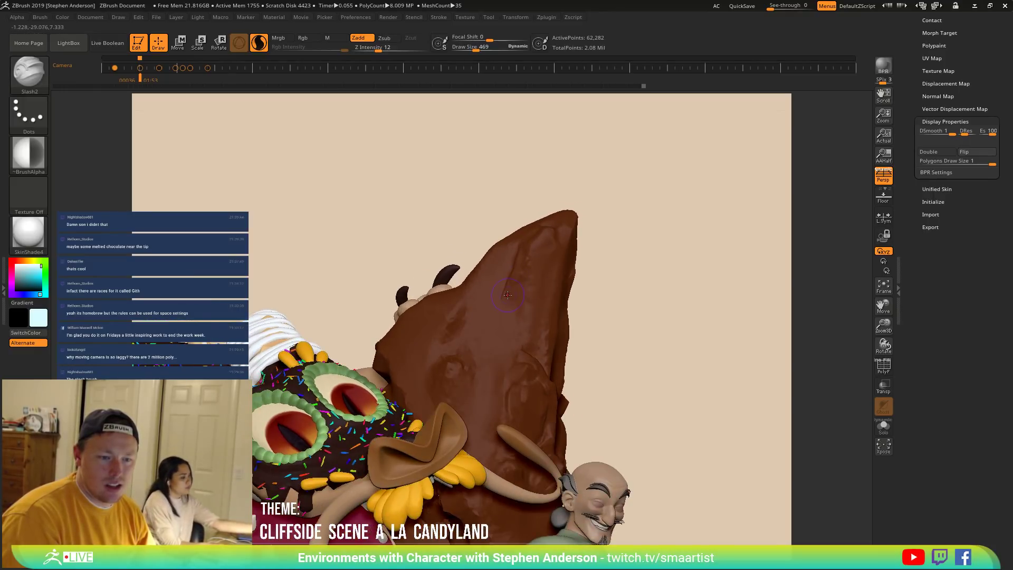
mouse_move(534, 239)
right_mouse_down()
mouse_move(550, 275)
mouse_move(528, 266)
right_mouse_up()
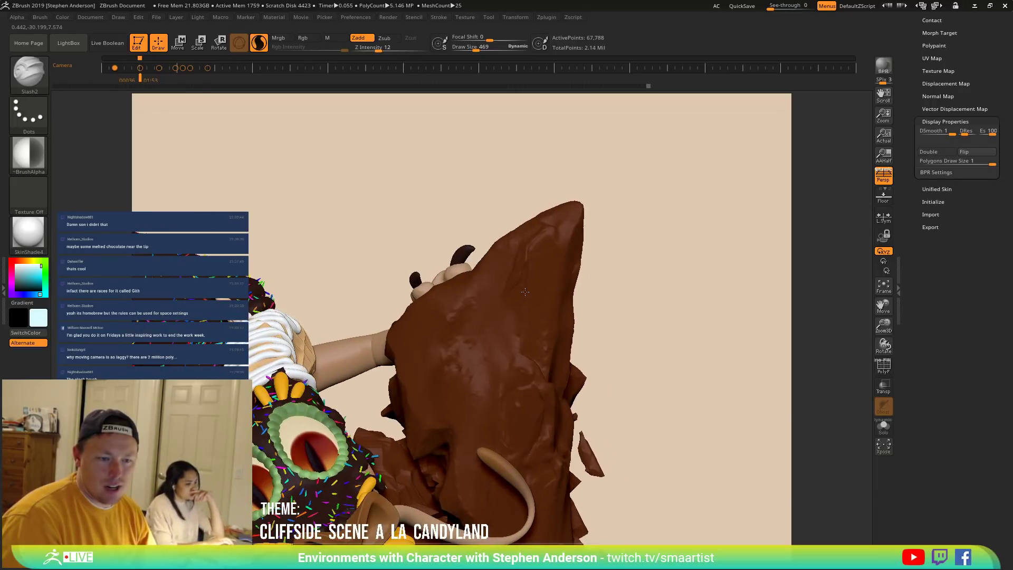
right_click_drag(508, 376, 560, 231)
mouse_move(566, 267)
right_mouse_down()
mouse_move(588, 266)
mouse_move(564, 263)
mouse_move(565, 238)
right_mouse_up()
mouse_move(566, 297)
right_mouse_down()
mouse_move(554, 181)
mouse_move(589, 334)
mouse_move(583, 283)
right_mouse_up()
right_click_drag(578, 226, 563, 288)
mouse_move(560, 241)
right_mouse_down()
mouse_move(575, 298)
mouse_move(544, 340)
mouse_move(539, 403)
right_mouse_up()
key("ctrl")
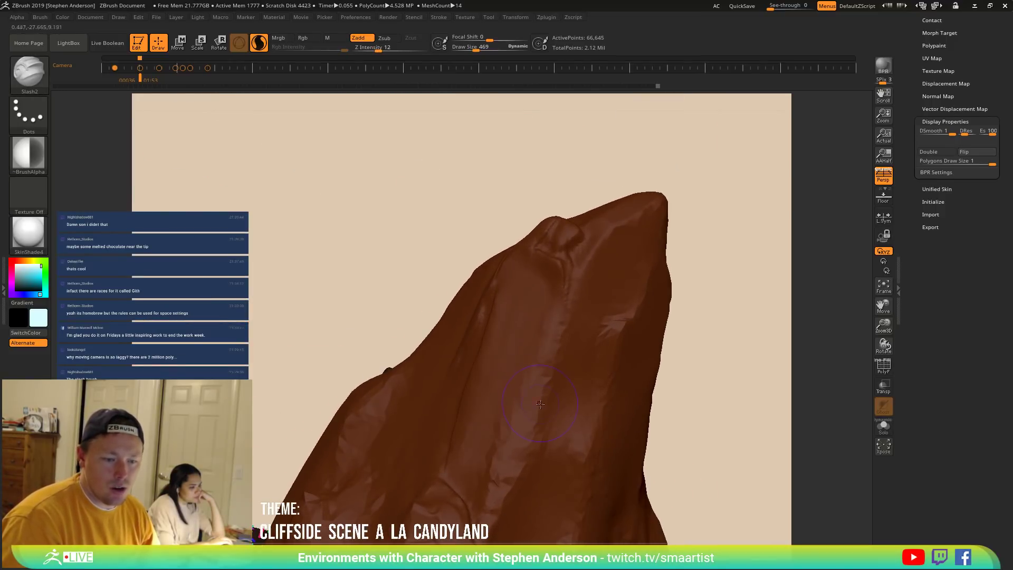
Carve long, branching vertical cracks down the peak's front face from below the knob with the Slash2 brush.
right_click_drag(521, 313, 544, 303)
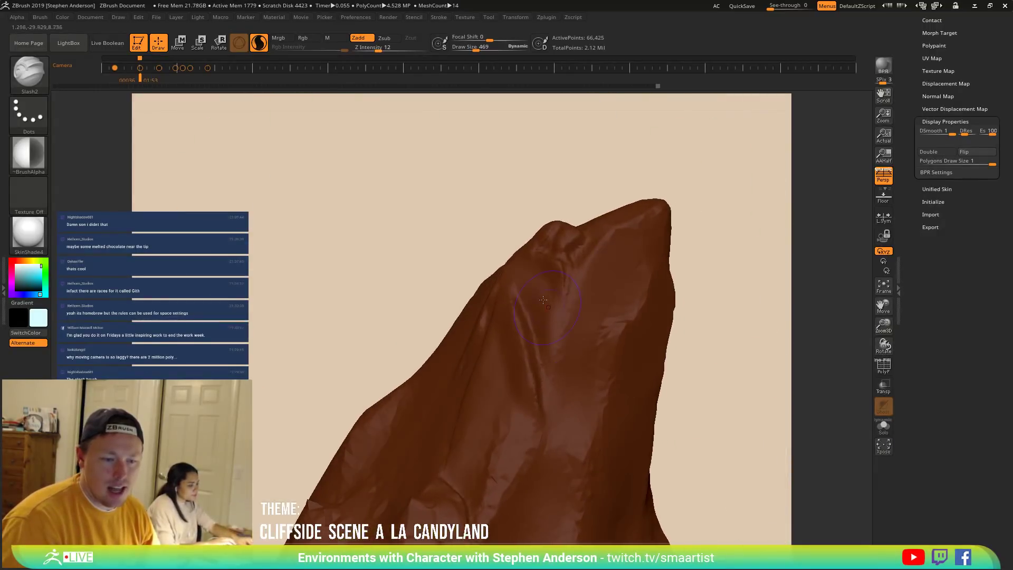
mouse_move(560, 406)
right_mouse_down()
mouse_move(542, 382)
mouse_move(541, 420)
mouse_move(525, 387)
right_mouse_up()
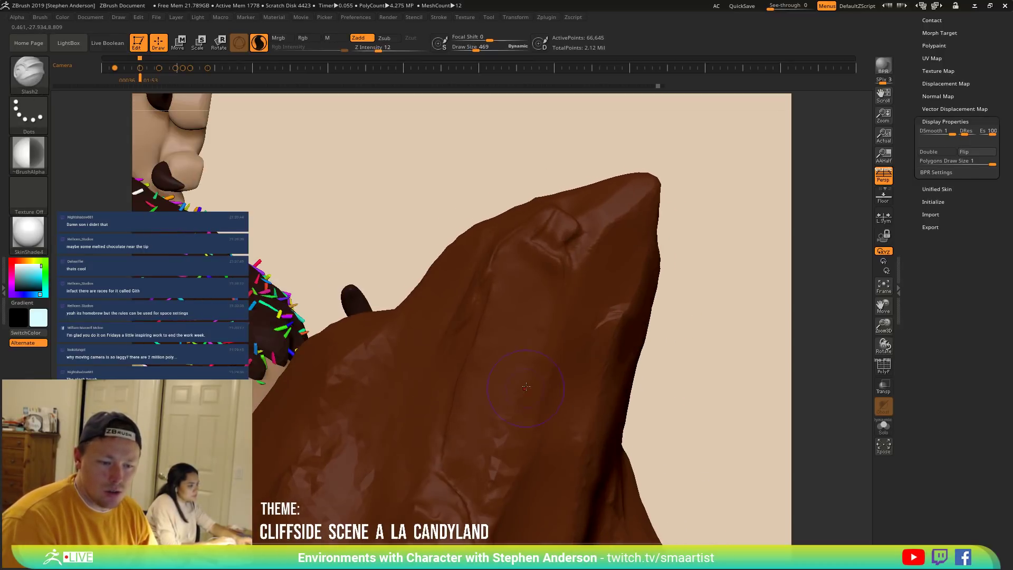
right_click_drag(518, 453, 522, 286)
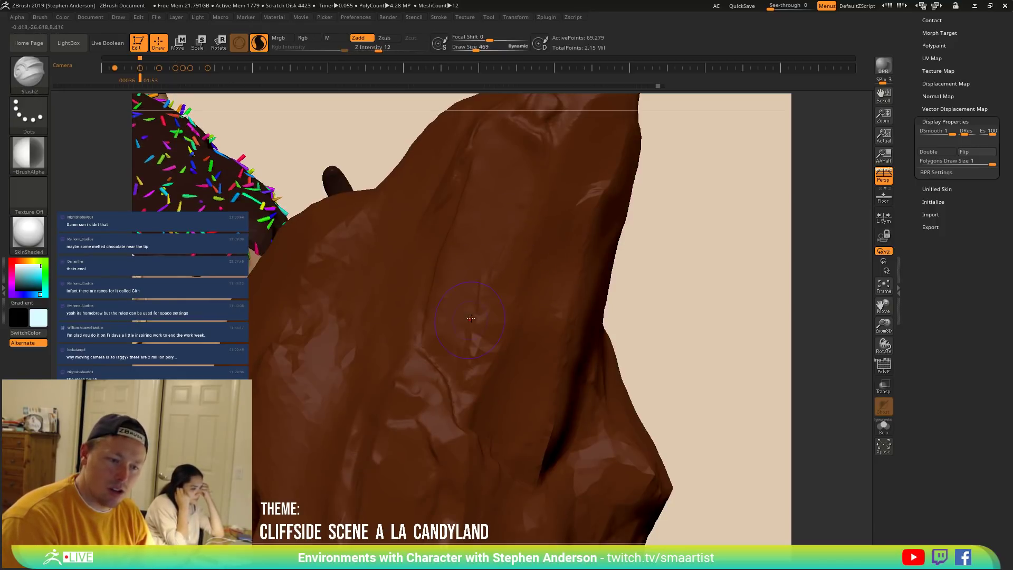
right_click_drag(444, 412, 493, 349)
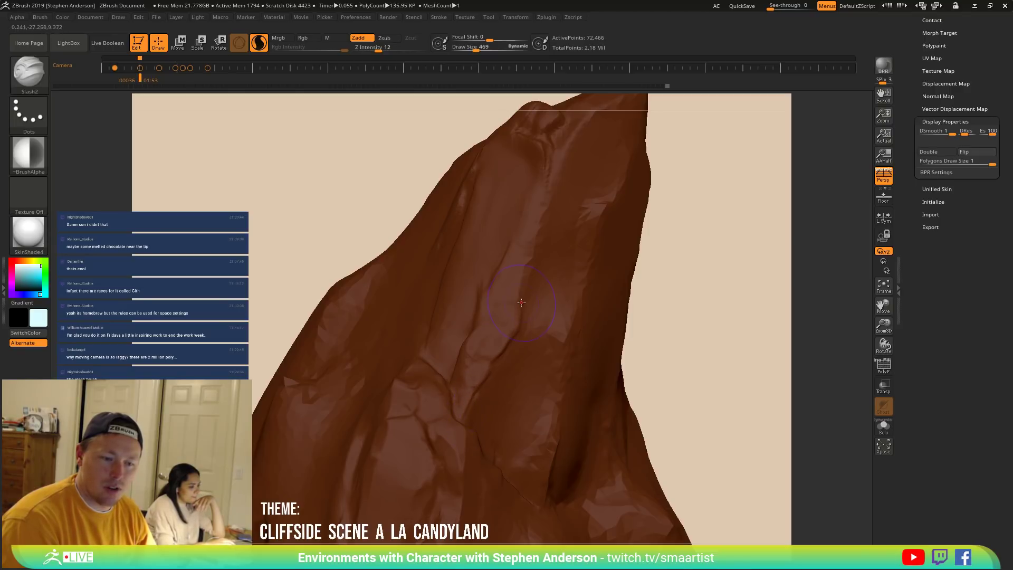
mouse_move(522, 363)
right_mouse_down()
mouse_move(506, 404)
mouse_move(490, 412)
right_mouse_up()
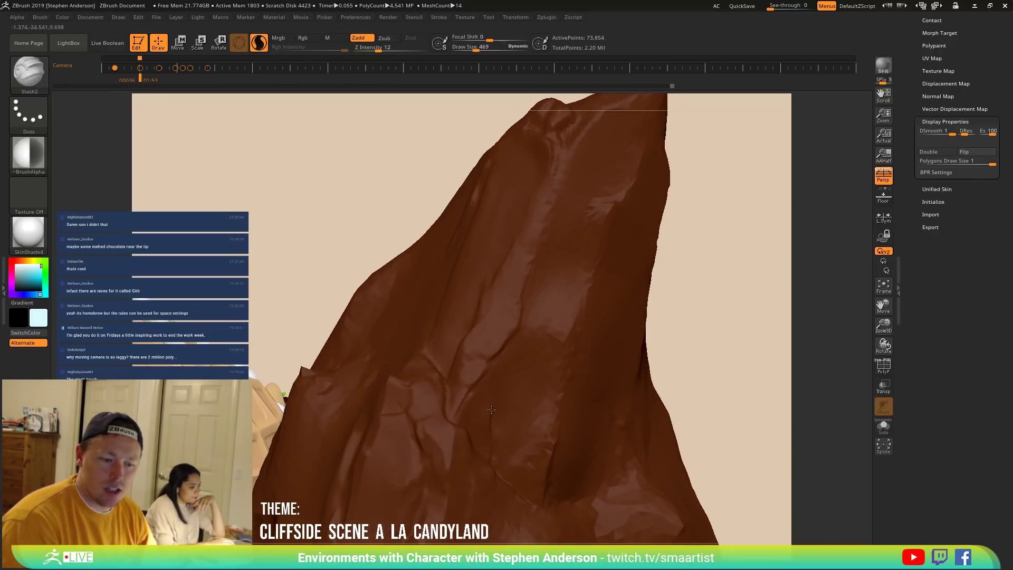
Extend the central crack up towards the tip and smooth the surface around its lower end.
left_click_drag(502, 421, 489, 413, "shift")
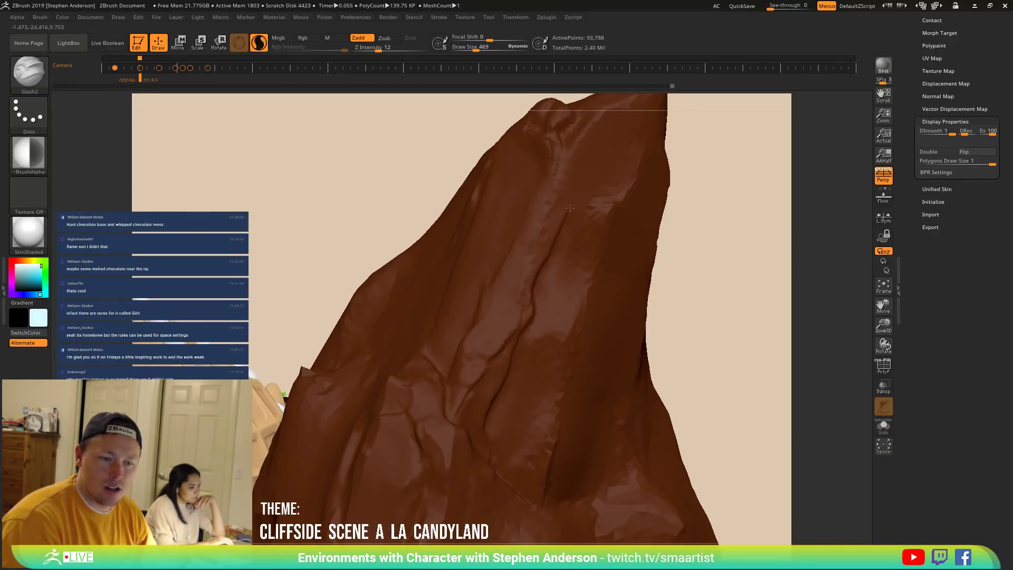
right_click_drag(565, 262, 565, 220)
key("shift")
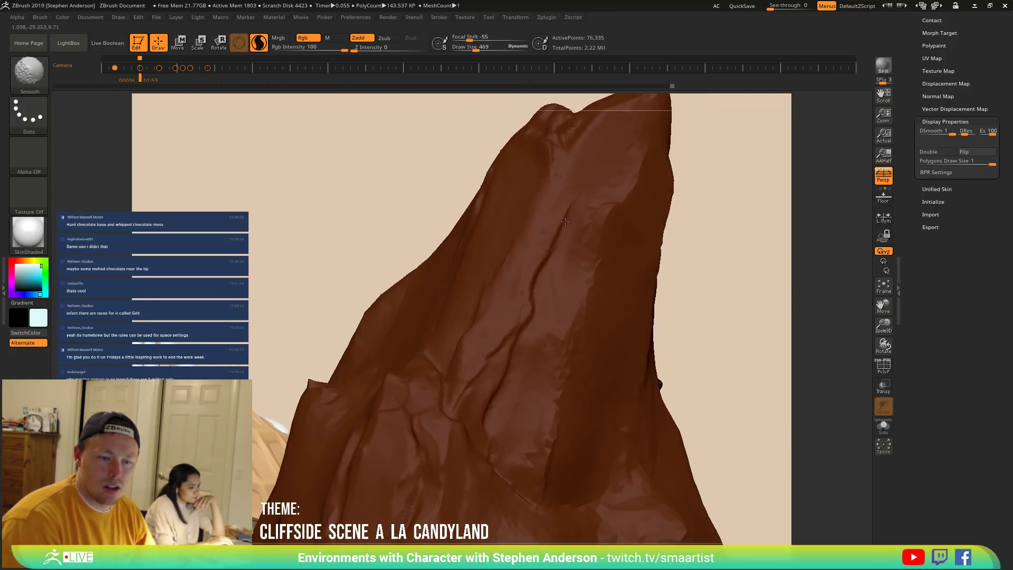
left_click_drag(495, 411, 500, 380, "shift")
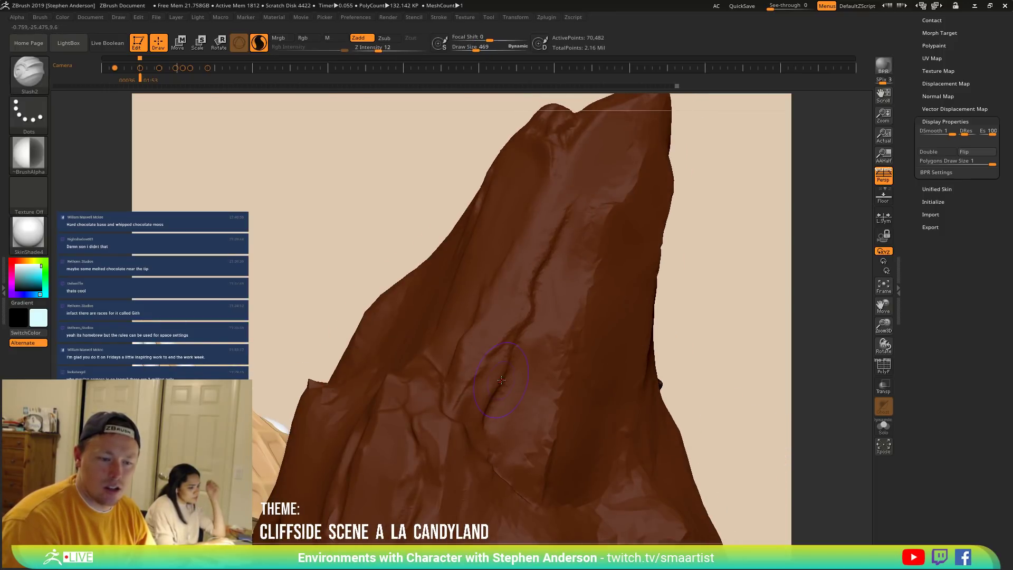
Flatten the edges of the central crack's lower part with the TrimDynamic brush at draw size 304.
key("b")
key("t")
key("d")
right_click_drag(532, 389, 501, 377)
key("s")
left_click_drag(501, 377, 497, 378)
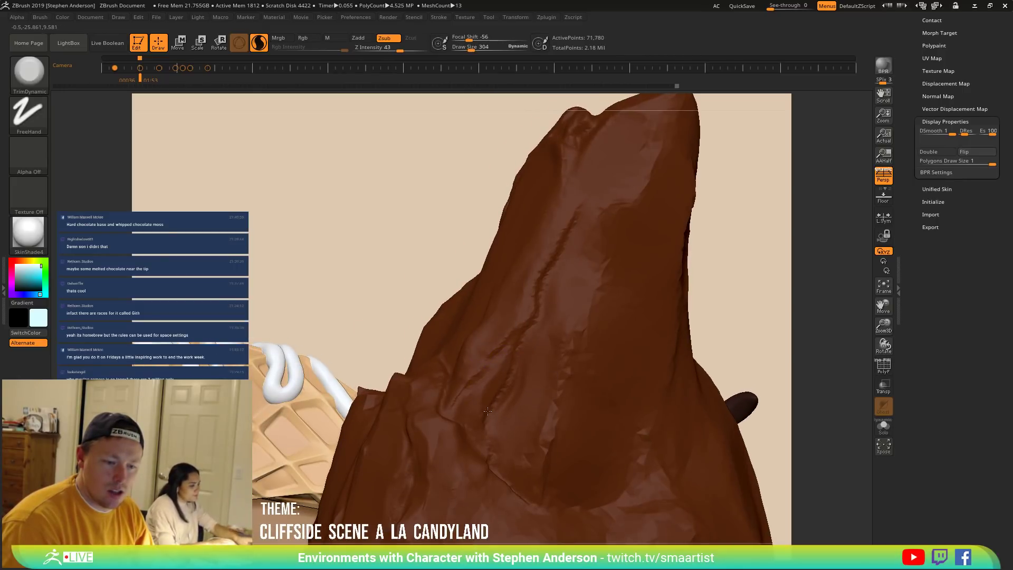
right_click_drag(503, 404, 514, 431)
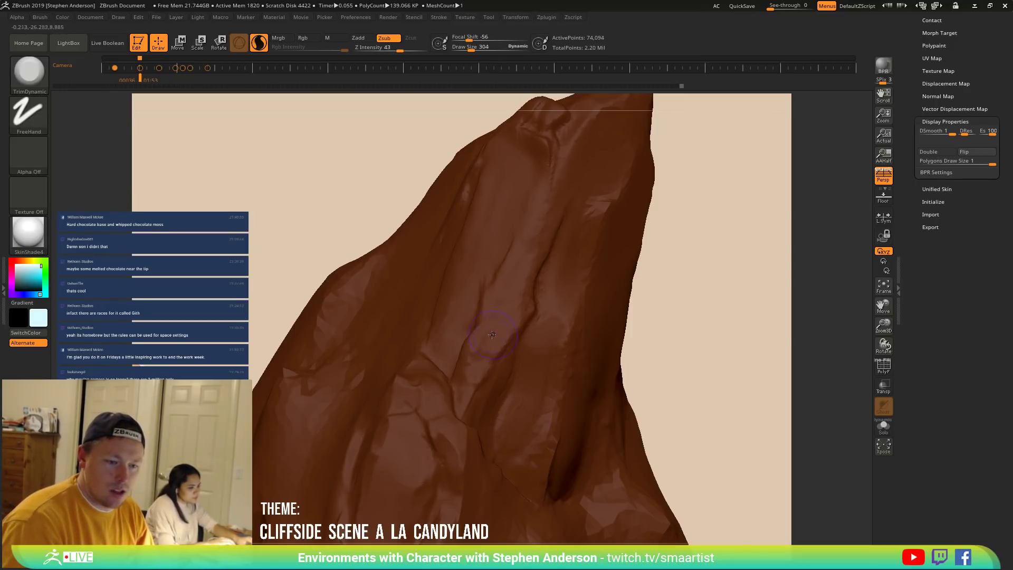
Flatten the broad rock planes between the front cracks with TrimDynamic at draw size 446.
right_click_drag(486, 344, 497, 270)
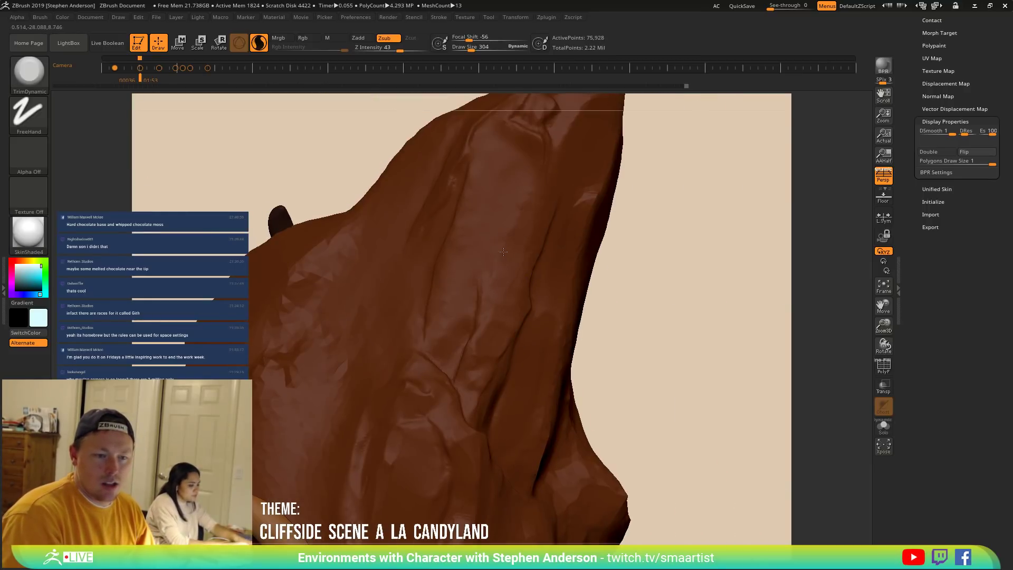
left_click_drag(510, 230, 520, 231)
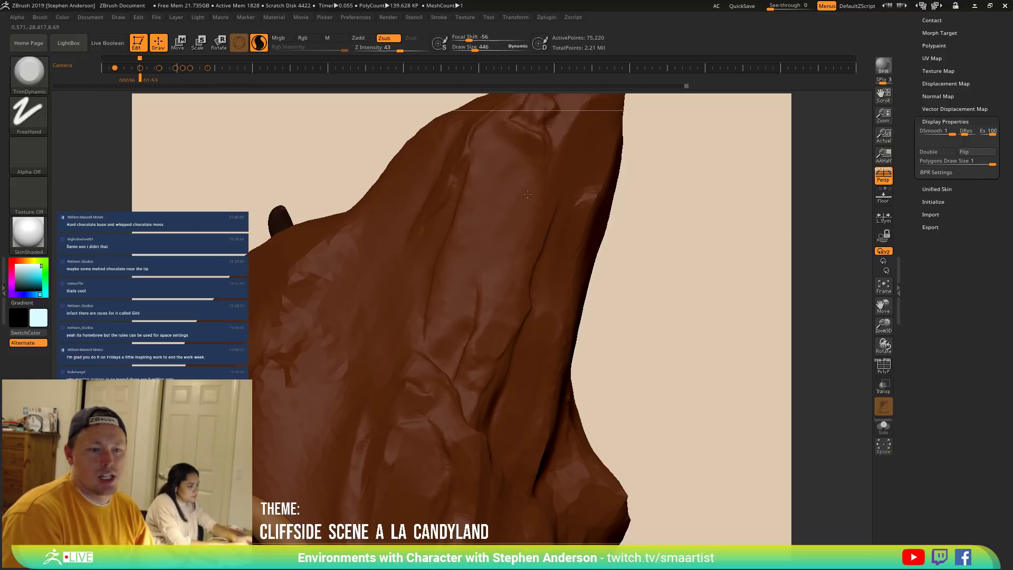
left_click_drag(480, 285, 473, 325)
mouse_move(495, 329)
right_mouse_down()
mouse_move(510, 283)
mouse_move(530, 317)
mouse_move(545, 214)
right_mouse_up()
key("ctrl")
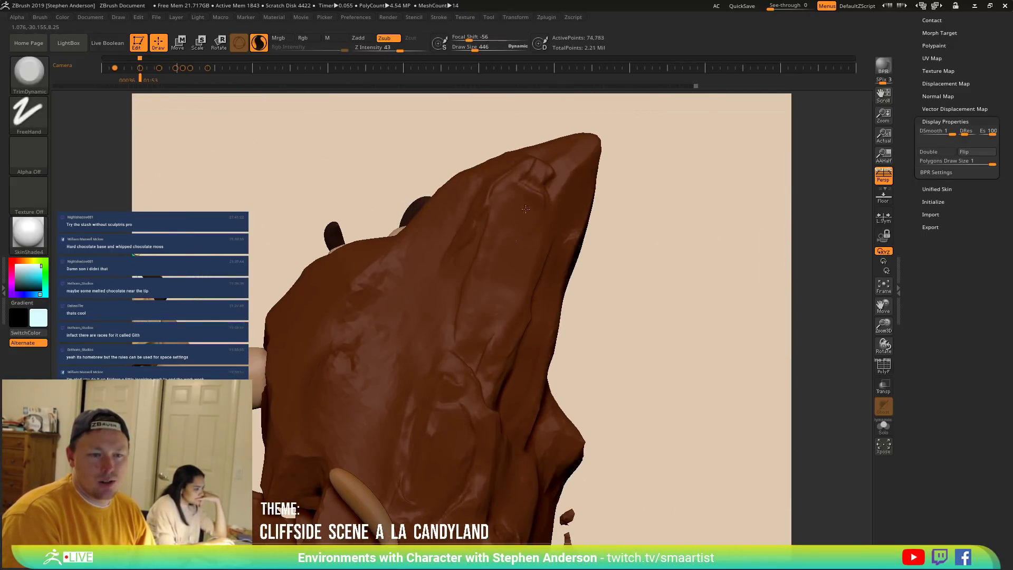
Trim a flat plane directly beneath the knob near the tip with TrimDynamic at draw size 235.
mouse_move(507, 291)
right_mouse_down()
mouse_move(565, 208)
mouse_move(555, 198)
mouse_move(553, 219)
right_mouse_up()
key("s")
left_click_drag(539, 221, 534, 222)
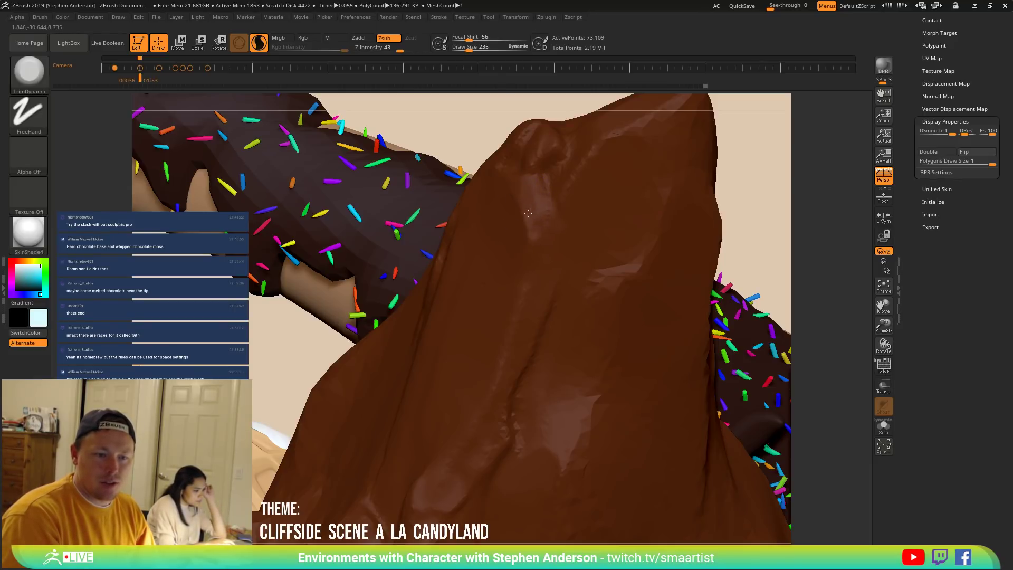
Choose the Move brush and adjust its brush-specific options.
key("b")
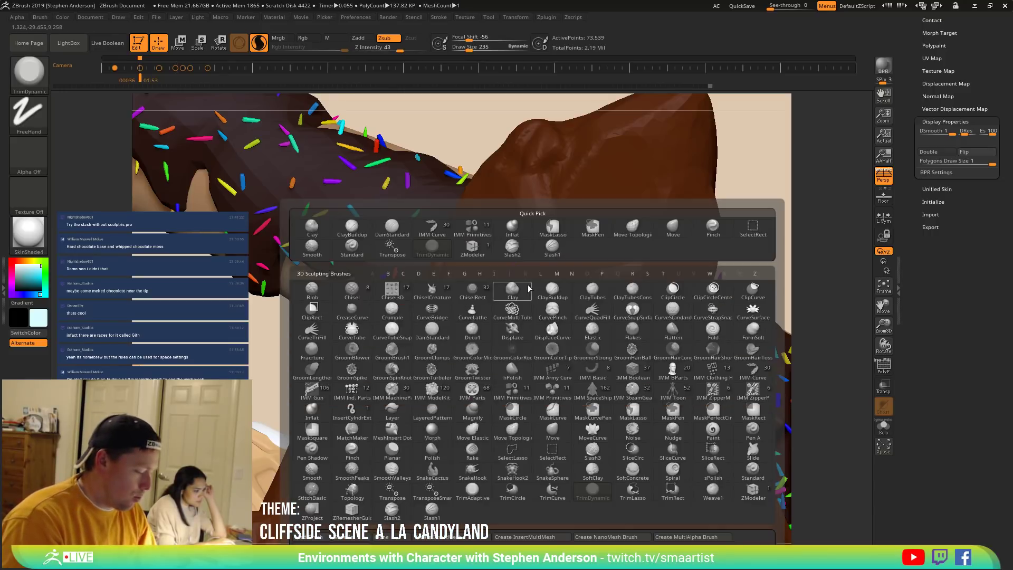
key("m")
key("v")
left_click(40, 17)
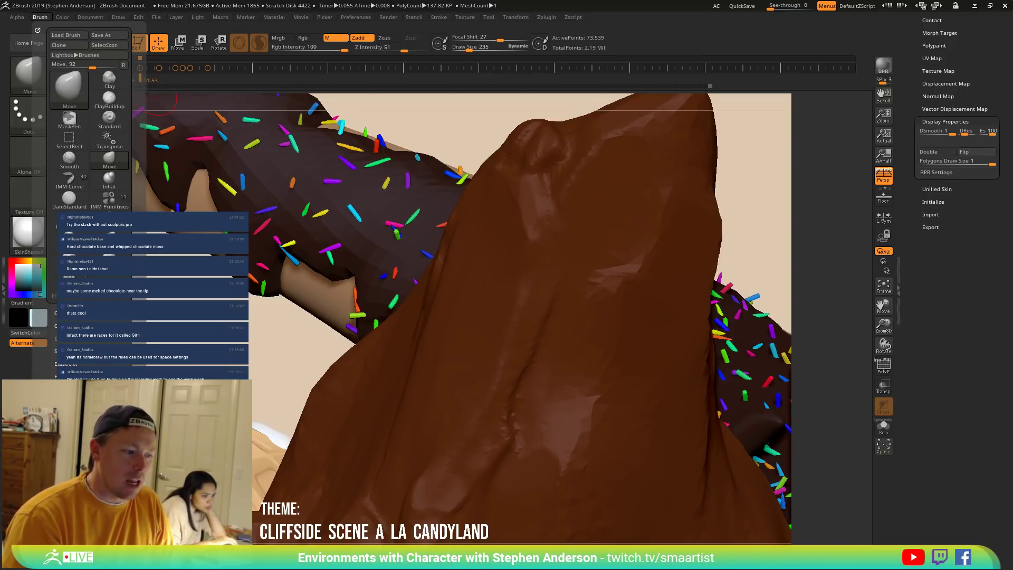
left_click(63, 326)
left_click(67, 346)
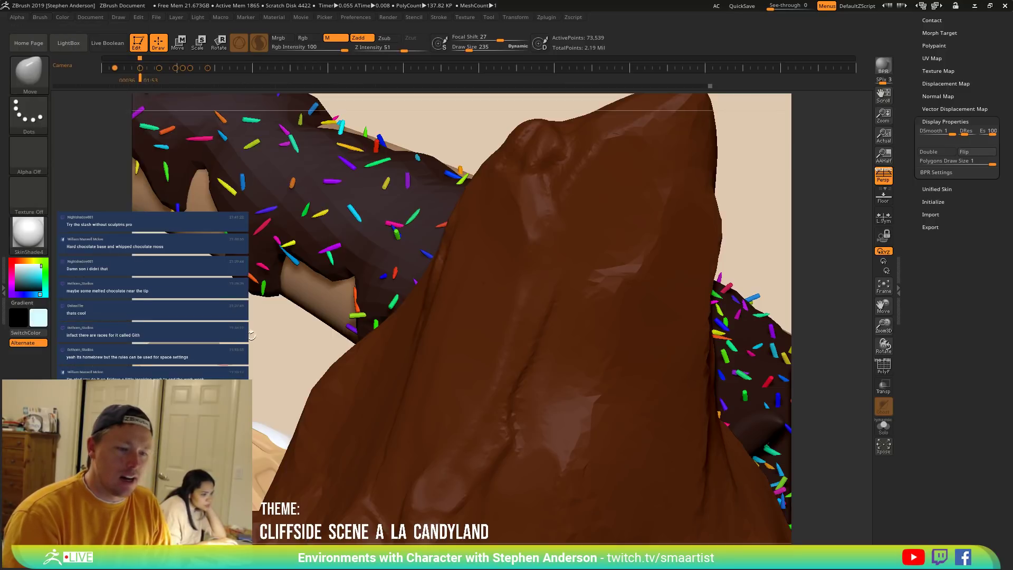
Reshape the ridge beneath the knob into a stepped silhouette with the Move brush at draw size 424.
mouse_move(464, 232)
right_mouse_down()
mouse_move(551, 220)
mouse_move(530, 242)
right_mouse_up()
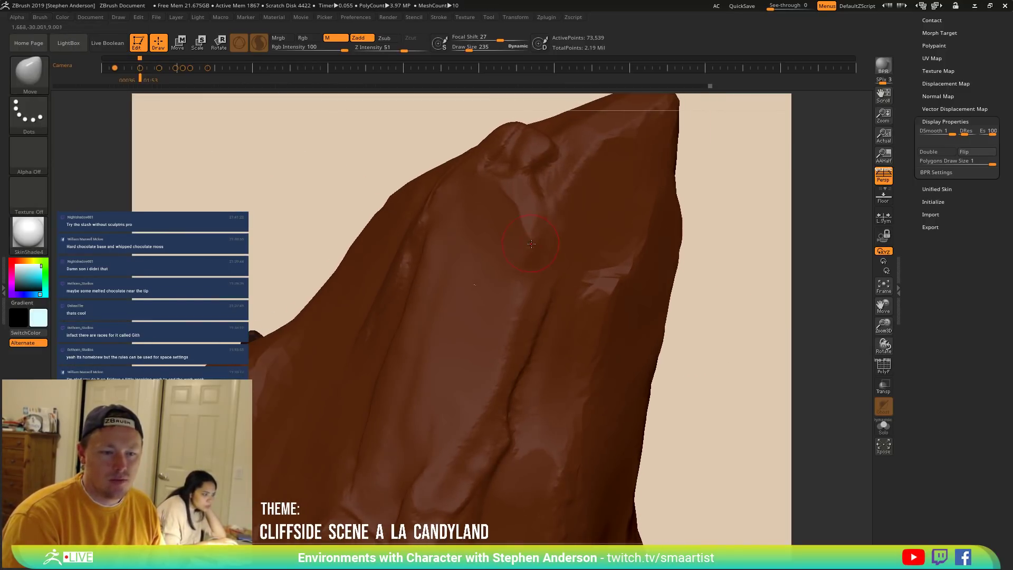
key("s")
left_click_drag(519, 210, 534, 210)
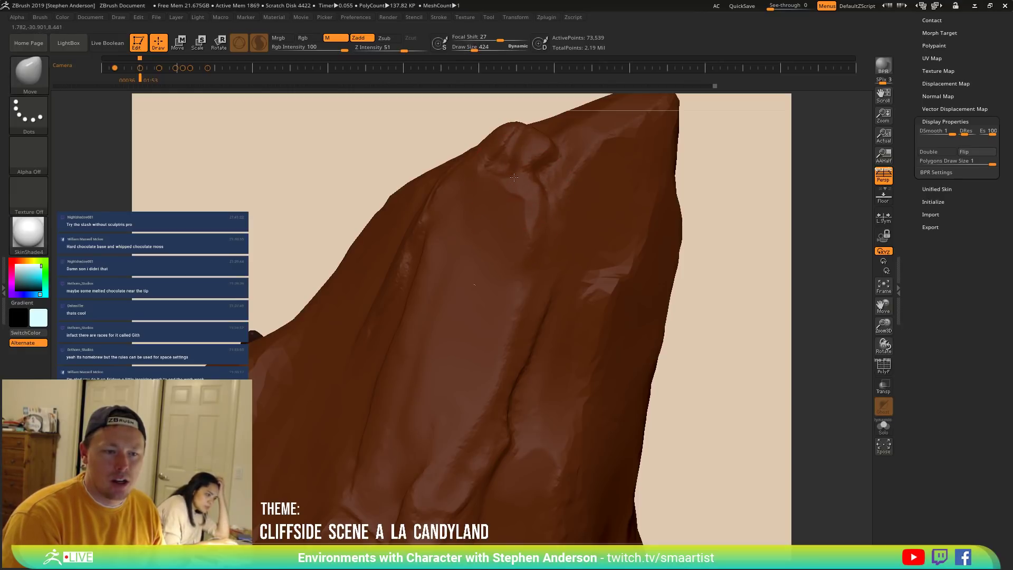
right_click_drag(535, 156, 505, 190)
left_click_drag(505, 190, 494, 177)
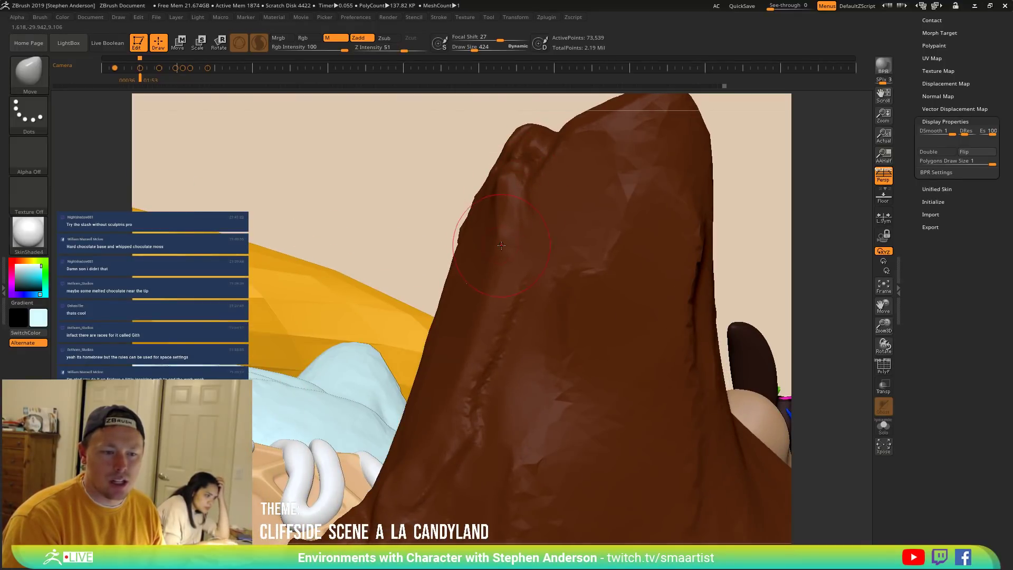
left_click(488, 227, "ctrl+shift")
left_click_drag(485, 221, 486, 207)
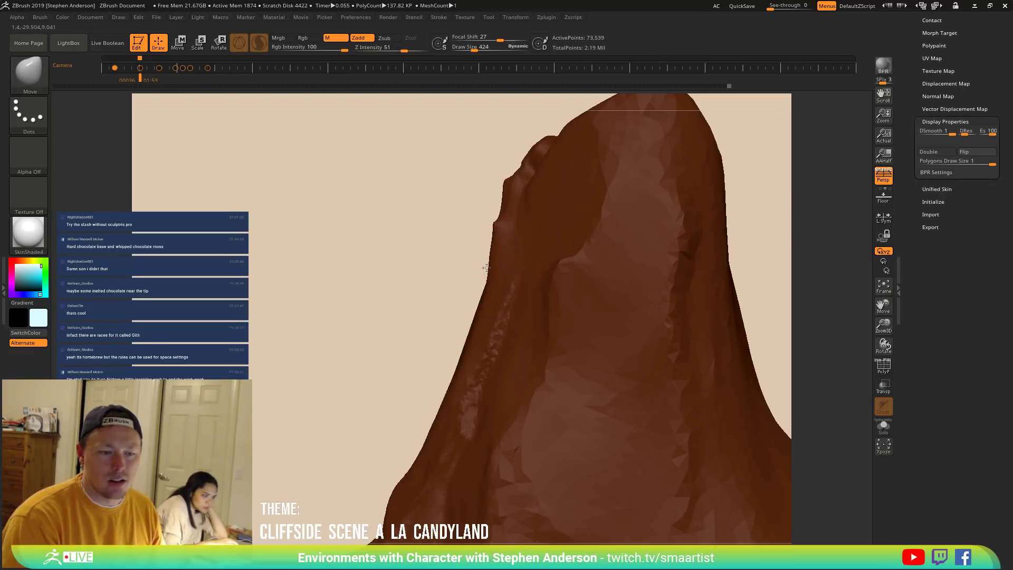
mouse_move(480, 239)
left_mouse_down()
mouse_move(559, 245)
mouse_move(496, 216)
left_mouse_up()
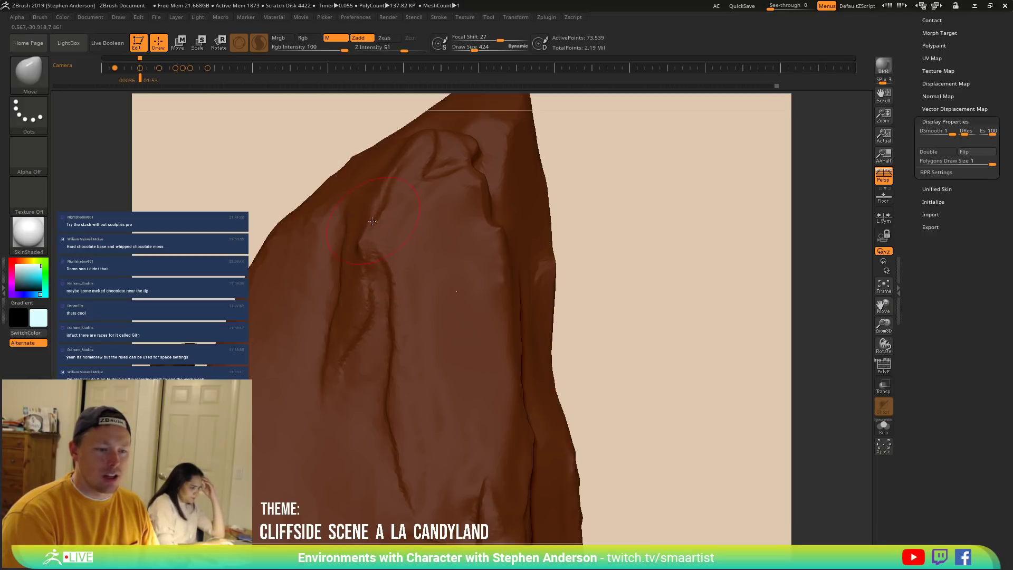
Push and pull the upper end of the side fold left of the front face with the Move brush.
mouse_move(363, 263)
right_mouse_down()
mouse_move(329, 258)
mouse_move(372, 268)
mouse_move(359, 265)
right_mouse_up()
left_click_drag(344, 245, 327, 274)
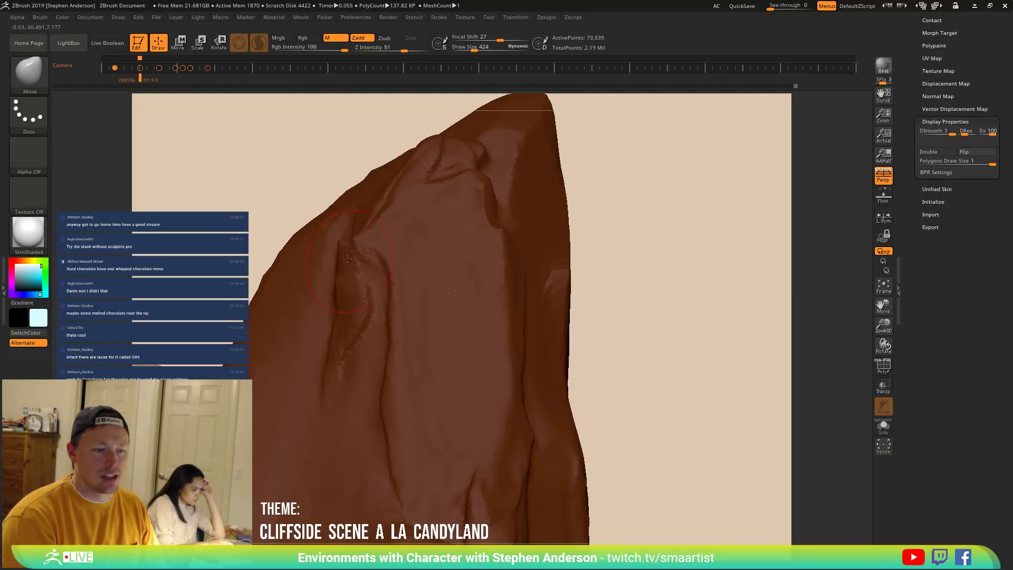
right_click_drag(366, 271, 370, 259)
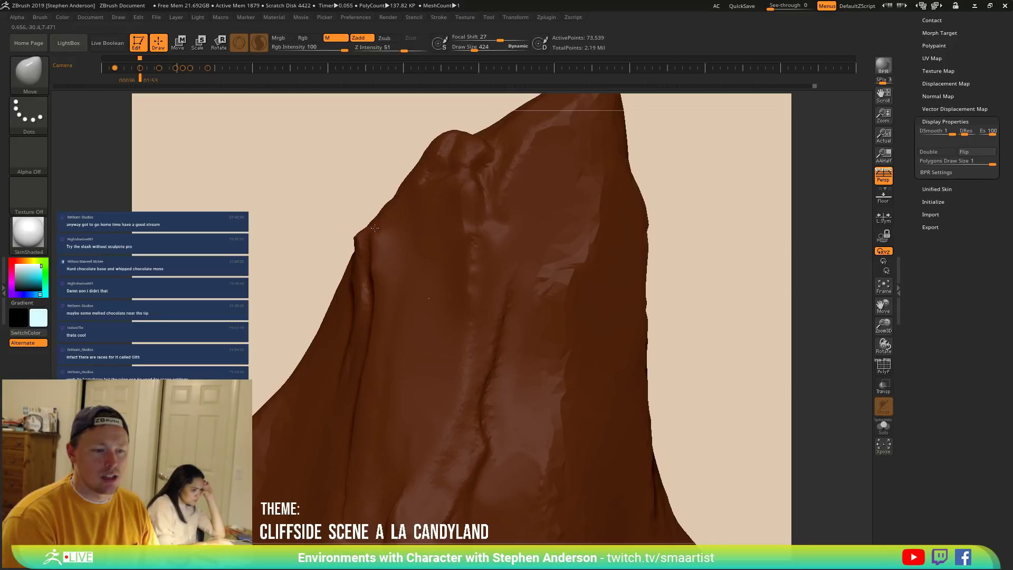
mouse_move(373, 277)
left_mouse_down()
mouse_move(395, 296)
mouse_move(367, 298)
left_mouse_up()
Shape the top of the side fold into a protruding ledge with the Move brush at draw size 616.
key("s")
right_click_drag(367, 298, 433, 262)
right_click_drag(311, 225, 348, 216)
key("s")
left_click_drag(393, 194, 372, 194)
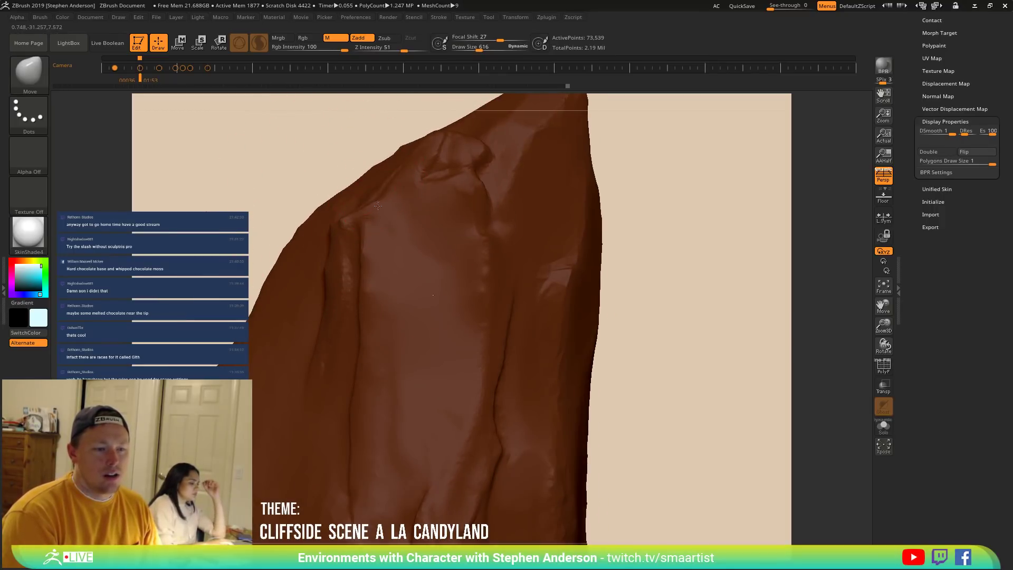
right_click_drag(376, 222, 408, 241)
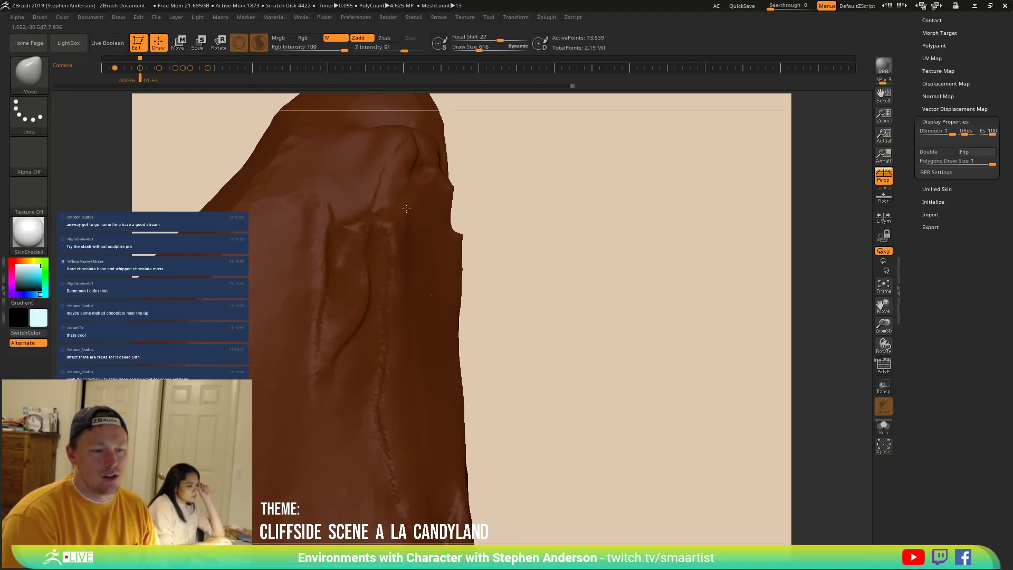
Carve a vertical crease down from the side ledge with the DamStandard brush at draw size 269.
key("b")
key("d")
key("s")
mouse_move(419, 268)
right_mouse_down()
mouse_move(386, 268)
mouse_move(425, 247)
right_mouse_up()
key("s")
left_click(427, 245)
left_click_drag(428, 246, 422, 344)
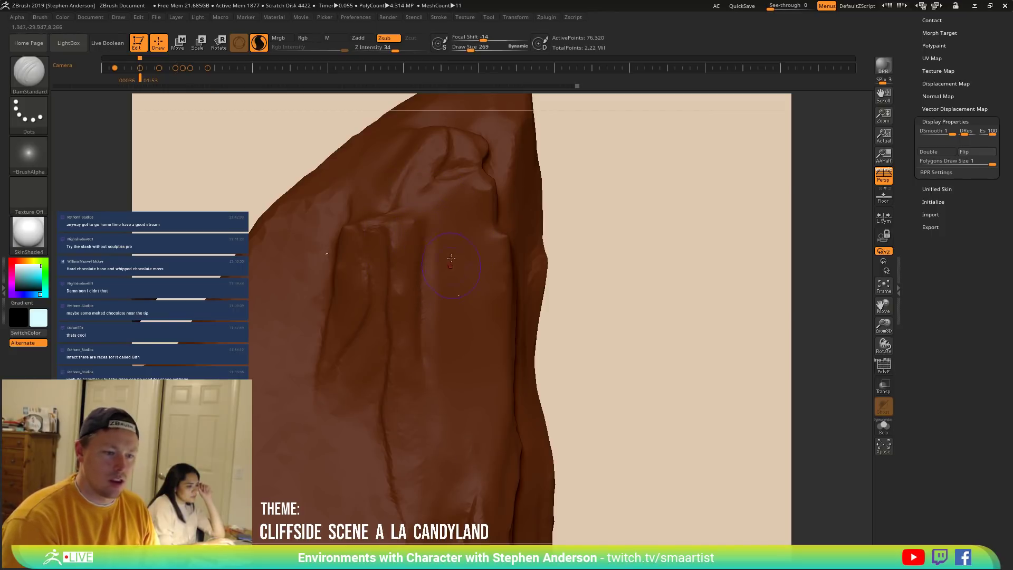
left_click_drag(411, 222, 406, 407)
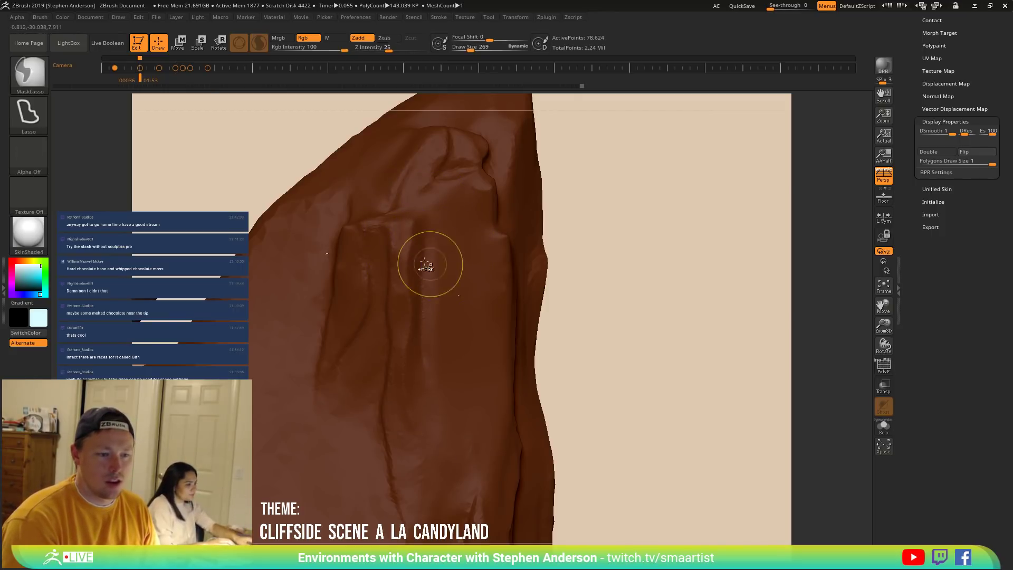
left_click_drag(417, 232, 412, 292)
left_click_drag(403, 408, 402, 425)
Flatten the surface beside the new crease and the ledge's top with TrimDynamic, reducing the draw size to 112.
key("b")
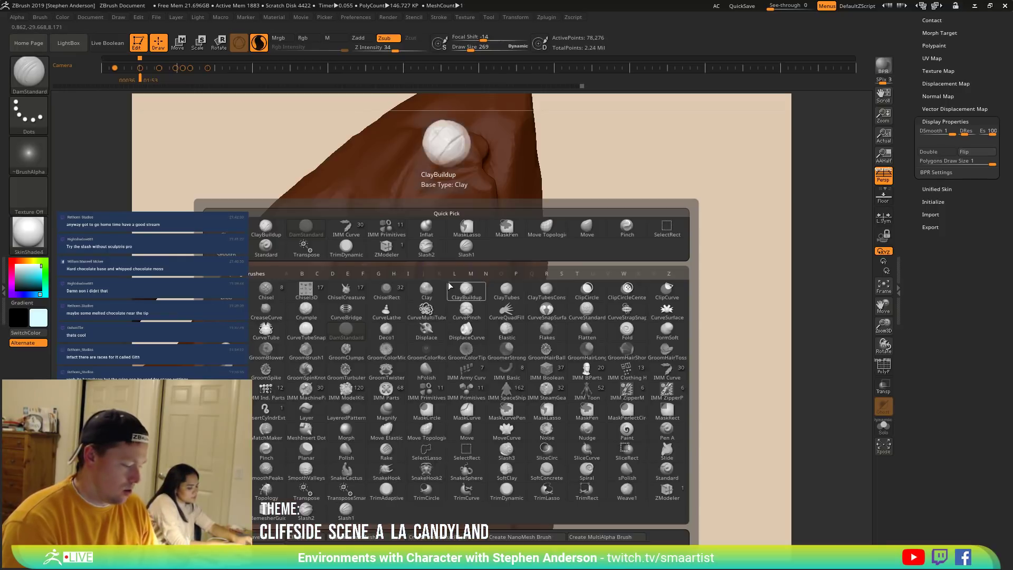
key("t")
key("d")
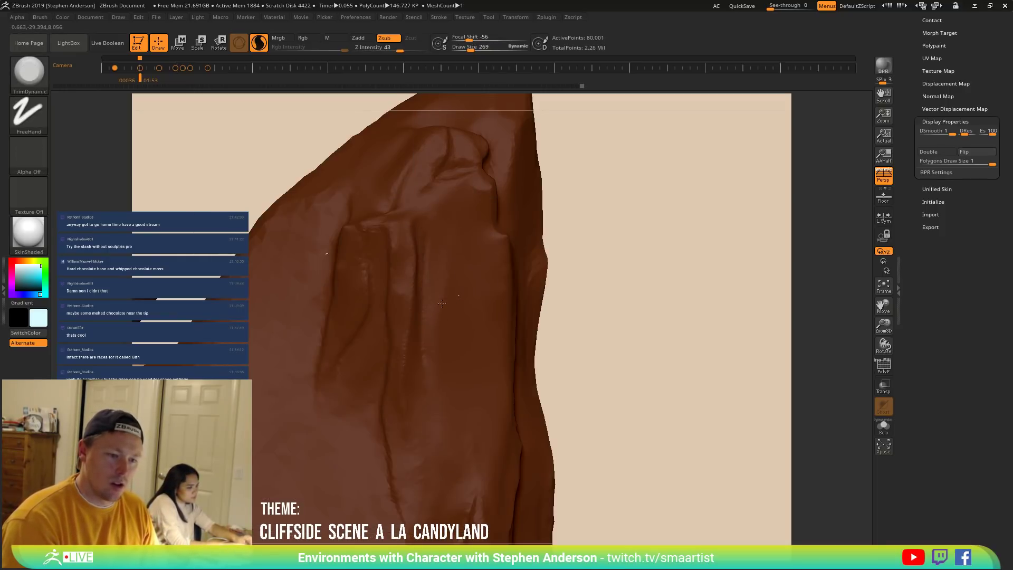
right_click_drag(434, 403, 422, 227)
key("s")
mouse_move(420, 223)
left_mouse_down()
mouse_move(420, 233)
mouse_move(411, 221)
left_mouse_up()
mouse_move(391, 214)
right_mouse_down()
mouse_move(419, 264)
mouse_move(417, 221)
right_mouse_up()
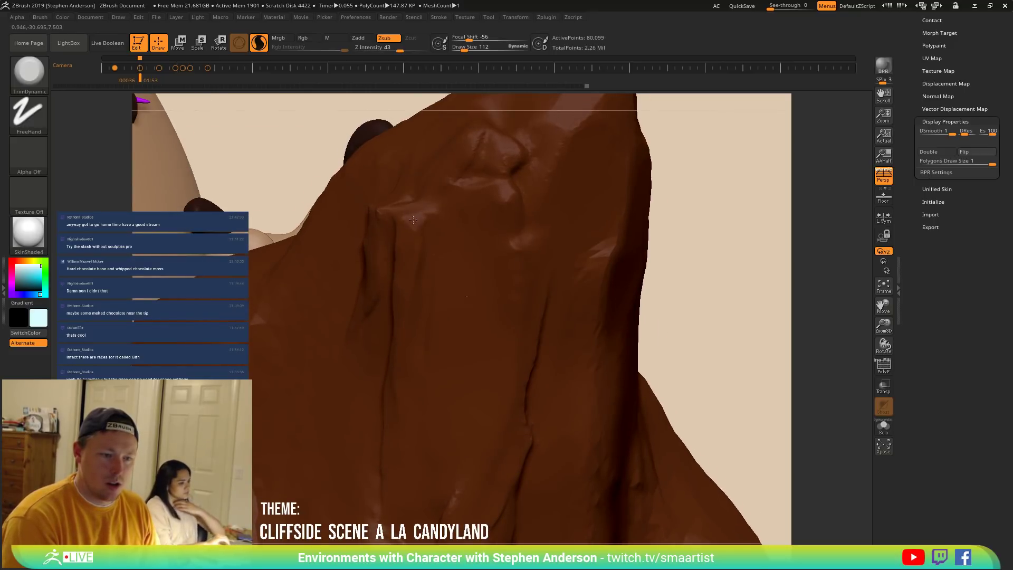
Flatten the surface below the side ledge and along the side fold with TrimDynamic, raising the draw size to 269.
left_click_drag(400, 215, 413, 270)
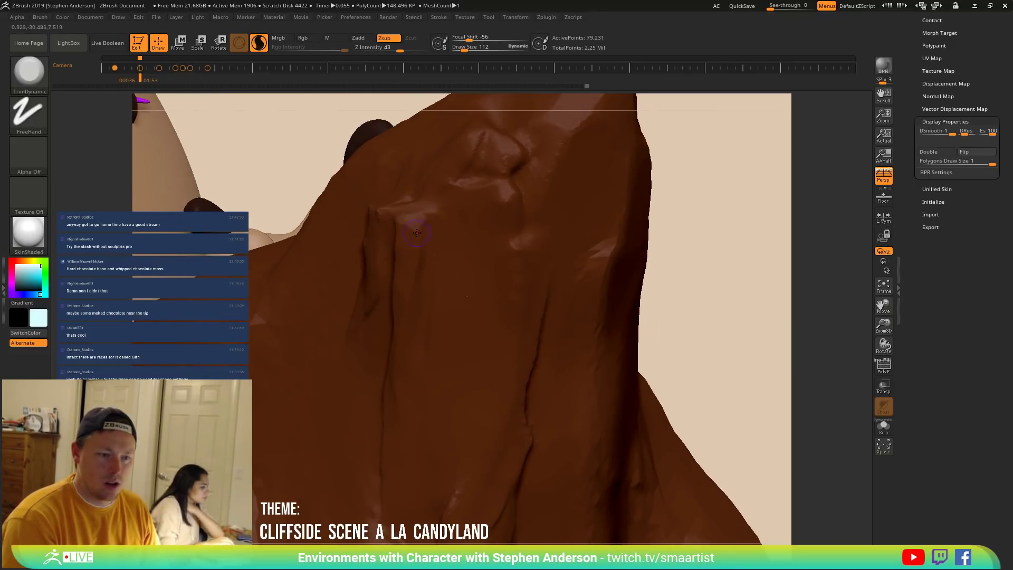
mouse_move(413, 270)
right_mouse_down()
mouse_move(422, 264)
mouse_move(413, 268)
mouse_move(411, 251)
right_mouse_up()
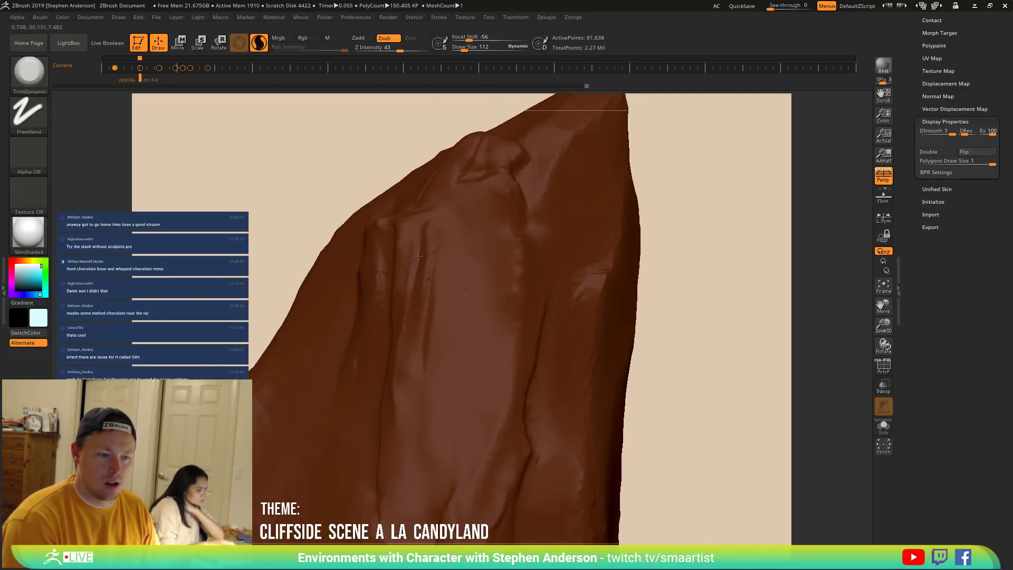
mouse_move(432, 216)
right_mouse_down()
mouse_move(369, 230)
mouse_move(393, 245)
right_mouse_up()
key("s")
left_click_drag(383, 265, 390, 265)
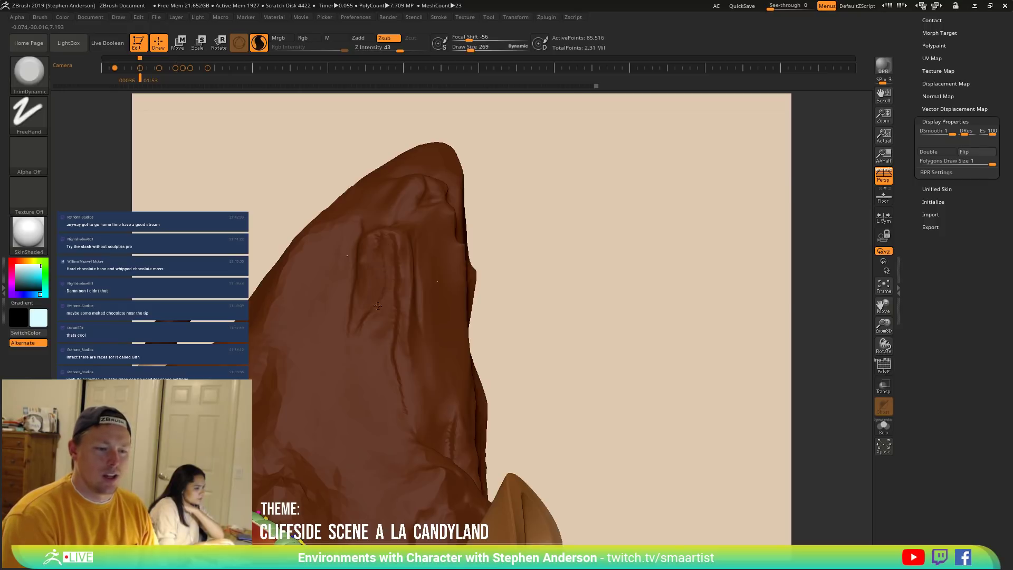
left_click(394, 289)
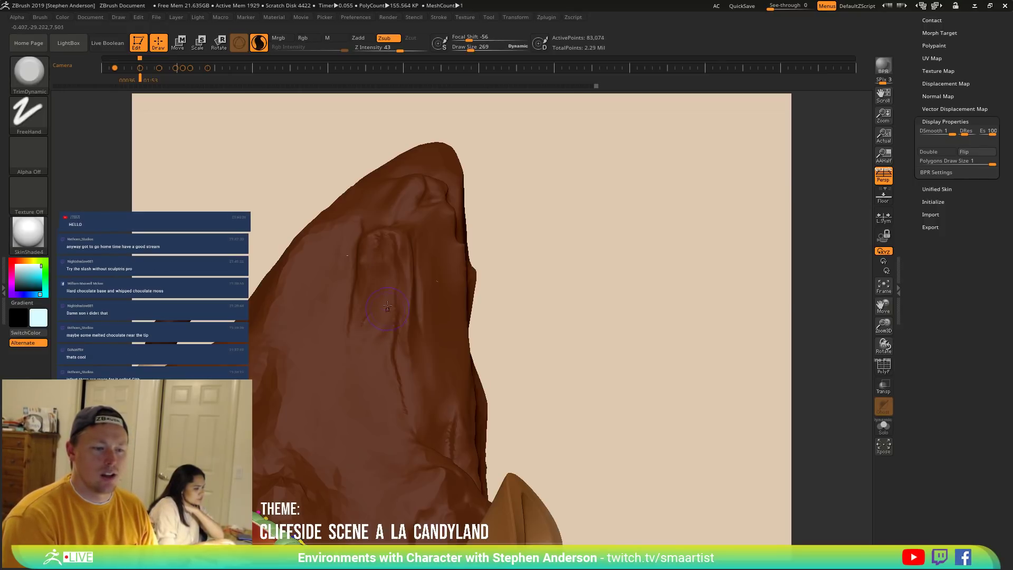
right_click_drag(389, 288, 367, 314)
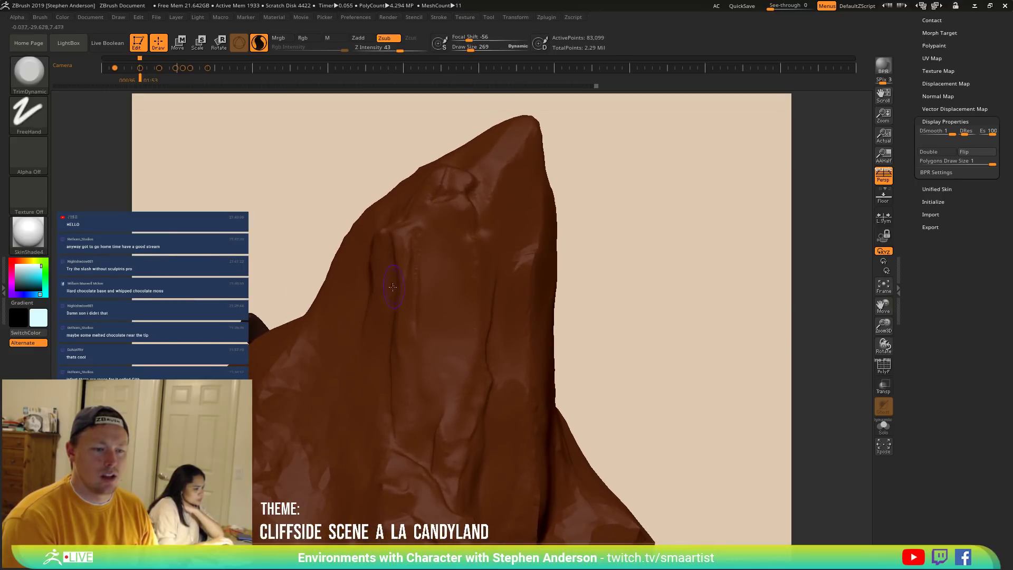
Carve thin branching cracks down the side fold below the ledge with the Slash2 brush at draw size 189.
key("b")
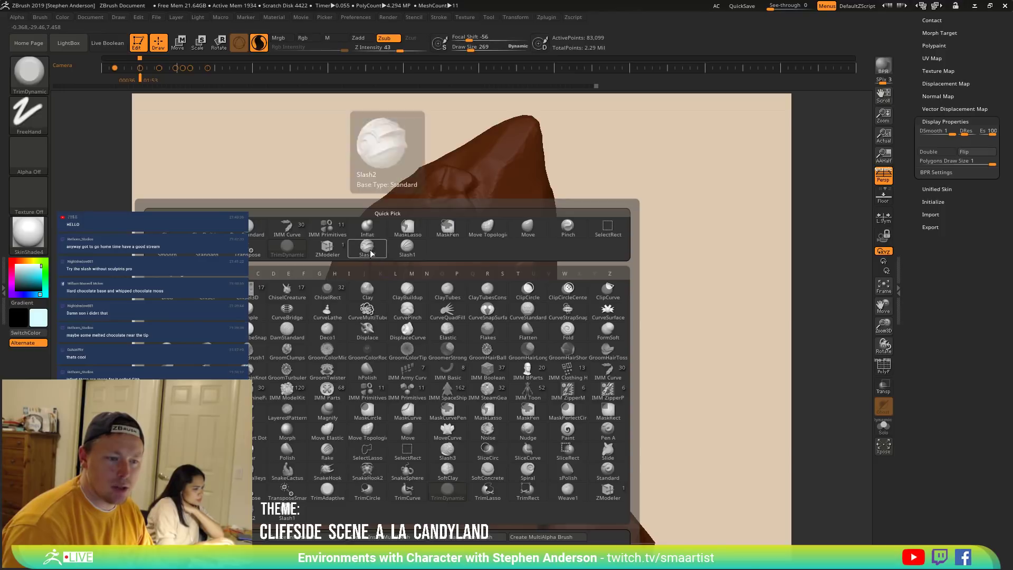
left_click(368, 248)
key("s")
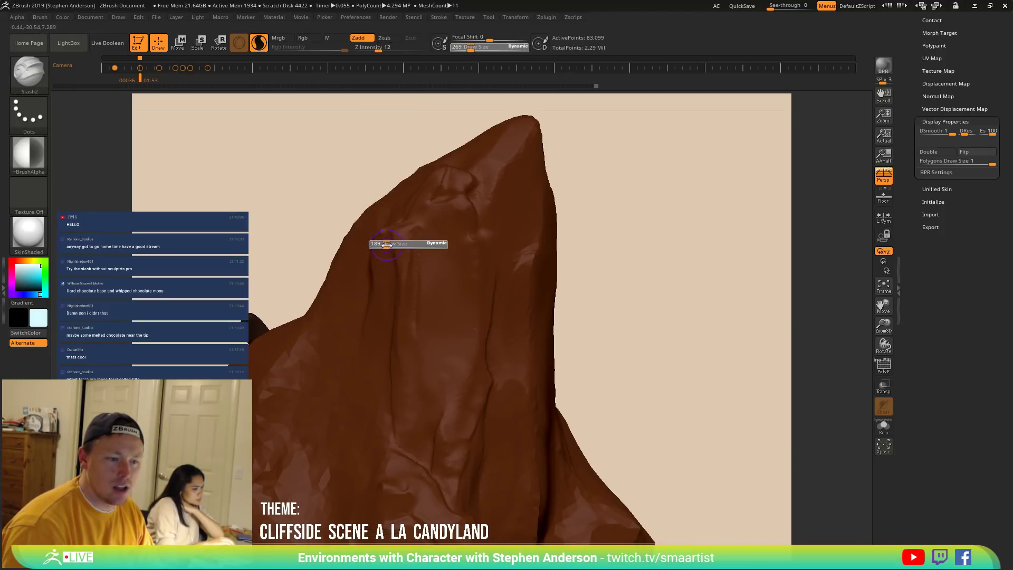
left_click_drag(387, 245, 388, 243)
right_click_drag(377, 346, 398, 315)
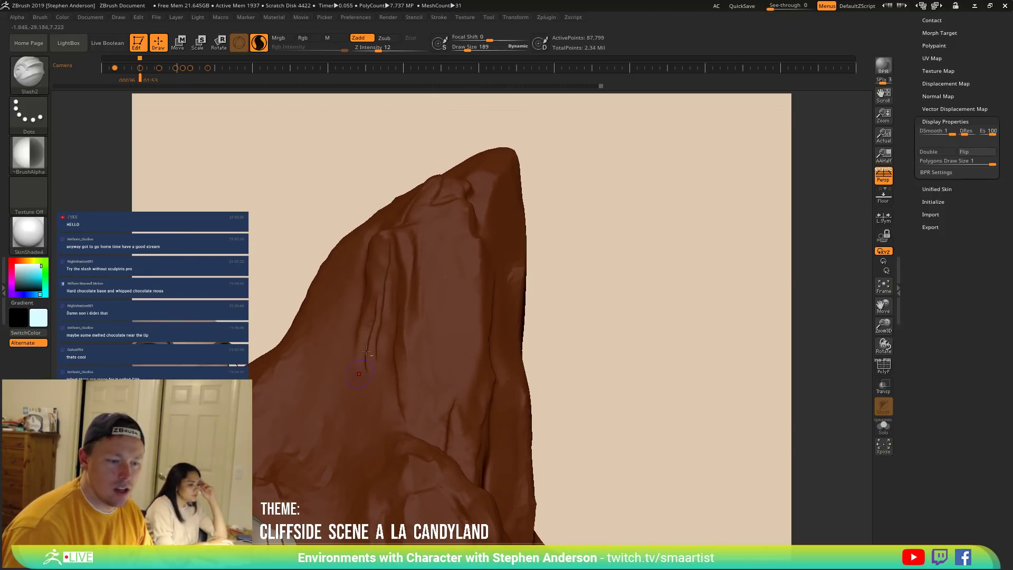
left_click_drag(357, 345, 368, 370)
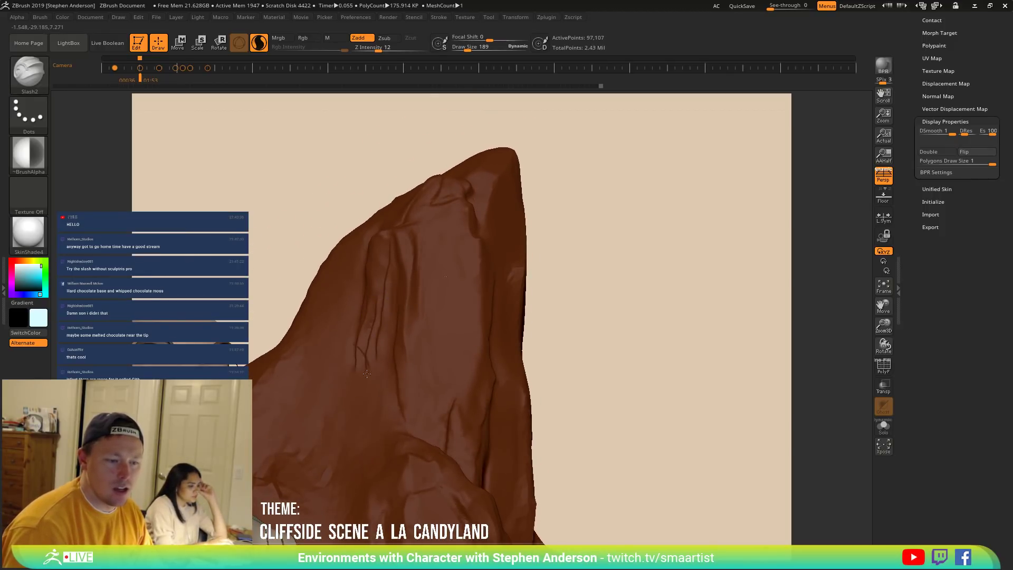
Smooth the lower ends of the new cracks on the side fold, raising the Smooth brush's Z Intensity to 16.
right_click_drag(361, 357, 354, 352)
left_click_drag(355, 367, 369, 332, "shift")
key("s")
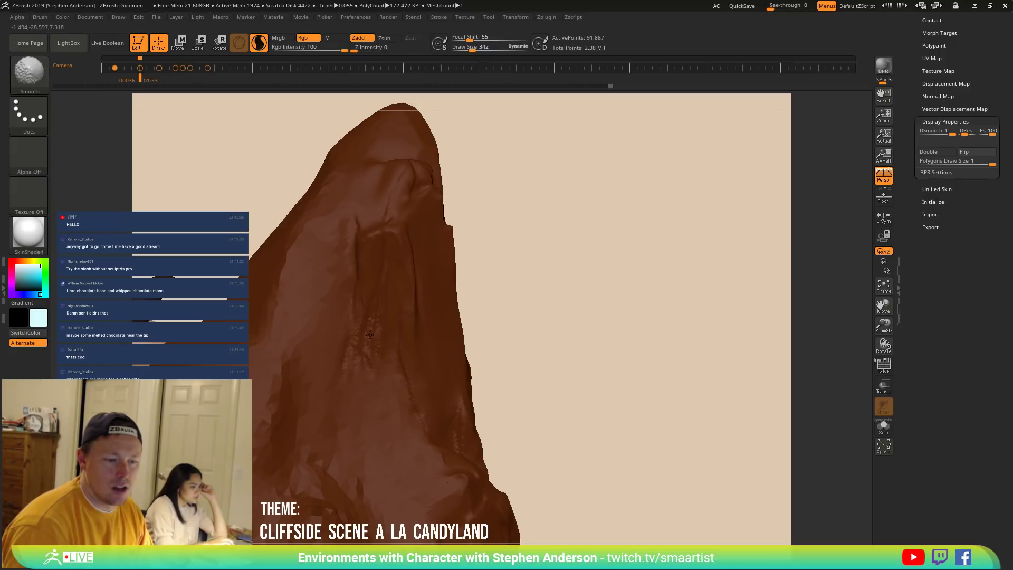
left_click_drag(372, 49, 381, 49)
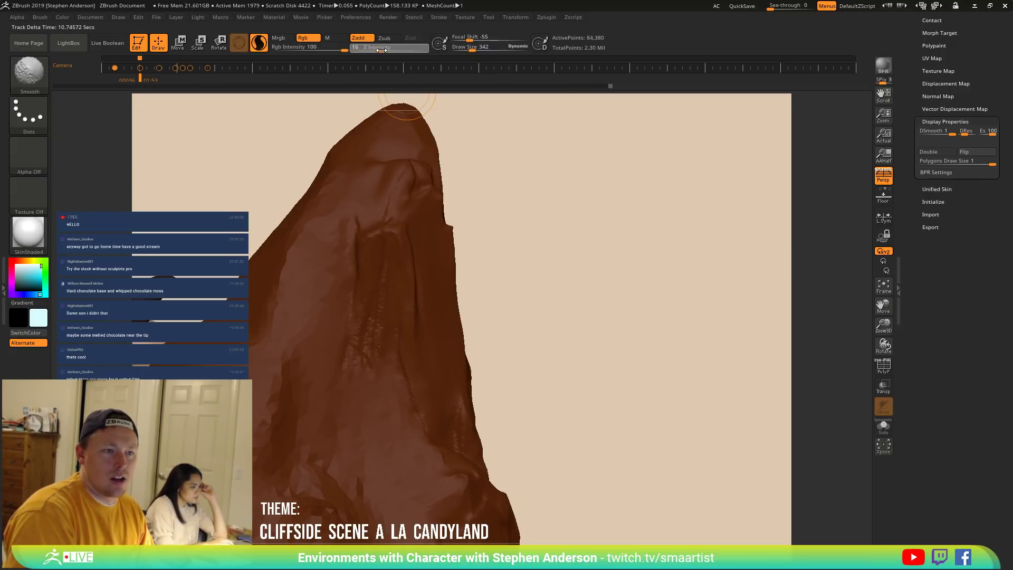
Set the draw size to 204 and smooth the rough streaks in the recessed groove below the peak.
right_click_drag(369, 316, 381, 332)
key("s")
left_click(381, 333)
key("shift")
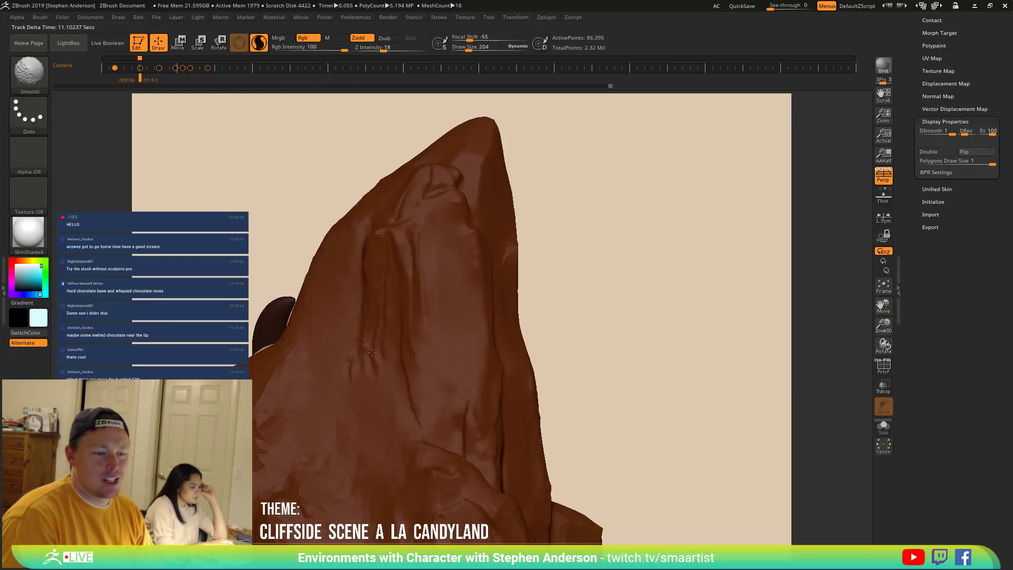
left_click_drag(353, 374, 380, 315, "shift")
left_click_drag(382, 267, 396, 319, "shift")
mouse_move(375, 280)
right_mouse_down()
mouse_move(407, 285)
mouse_move(384, 274)
right_mouse_up()
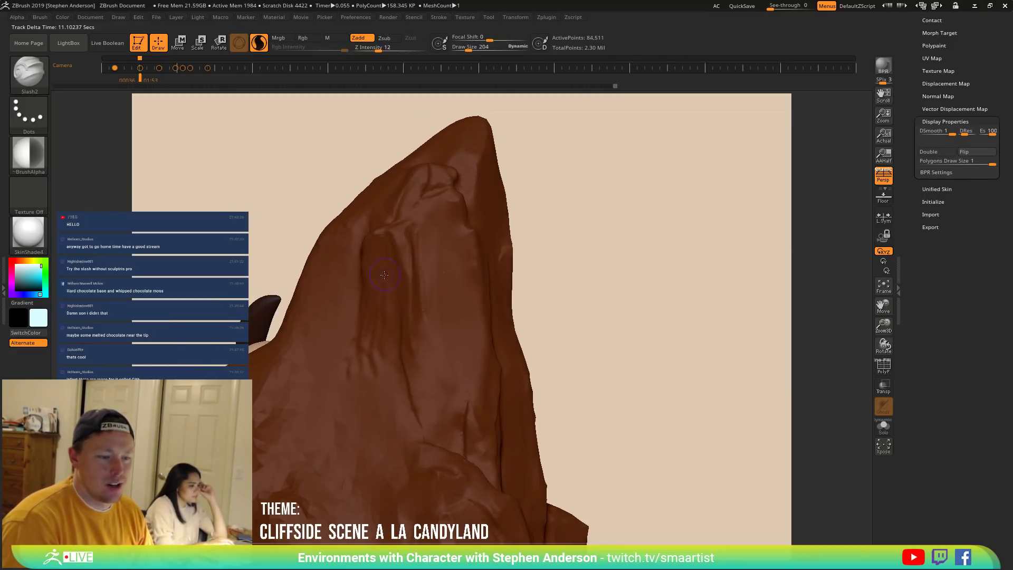
left_click_drag(381, 281, 370, 328)
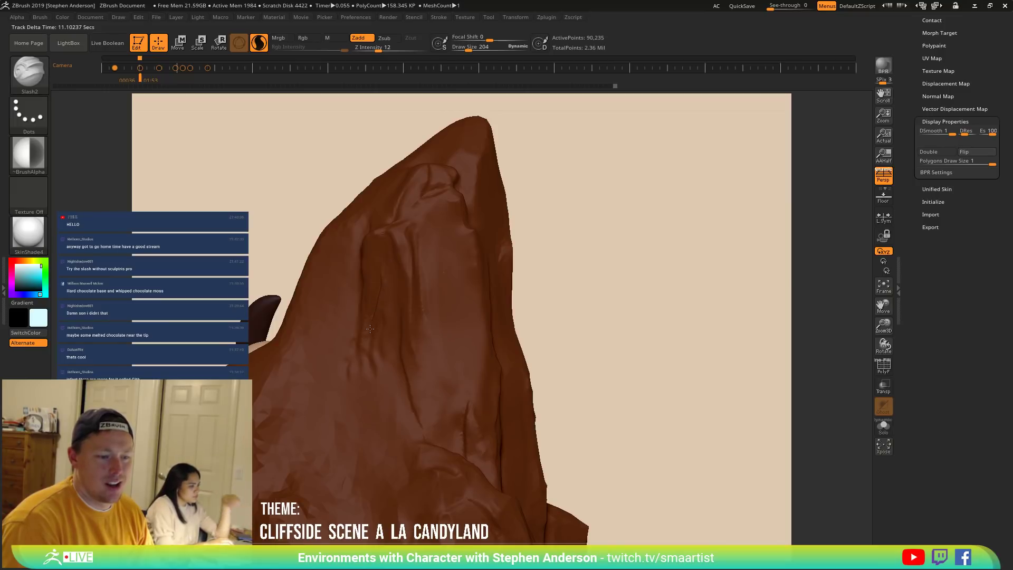
key("ctrl+z")
key("ctrl+z")
key("ctrl+z")
key("ctrl+z")
key("ctrl+z")
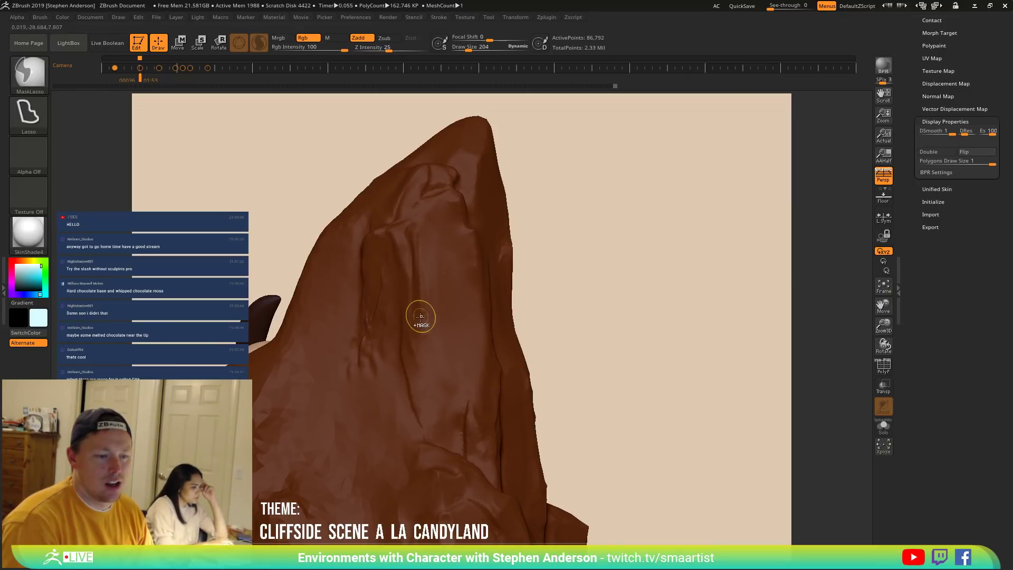
key("ctrl+z")
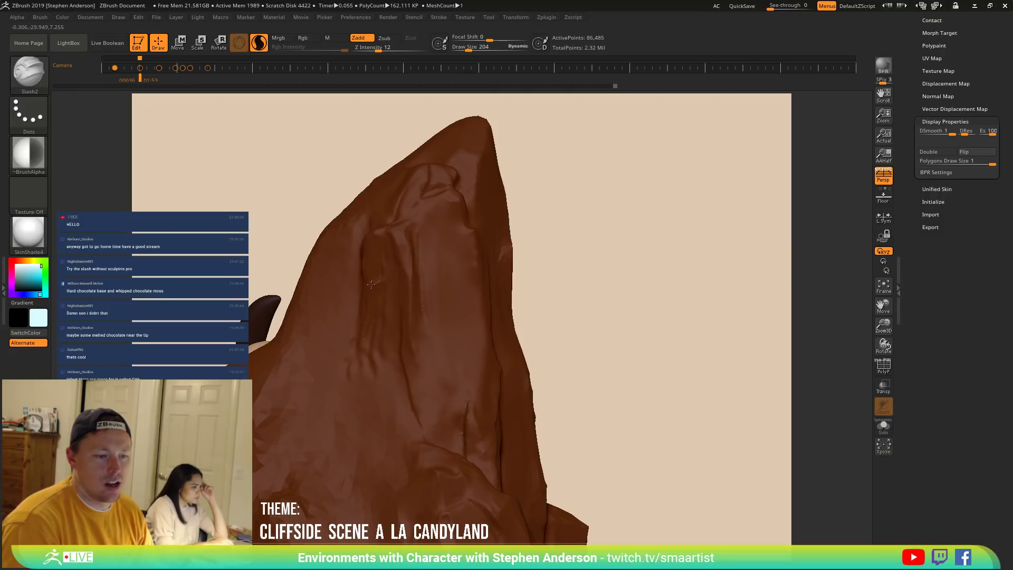
key("ctrl+z")
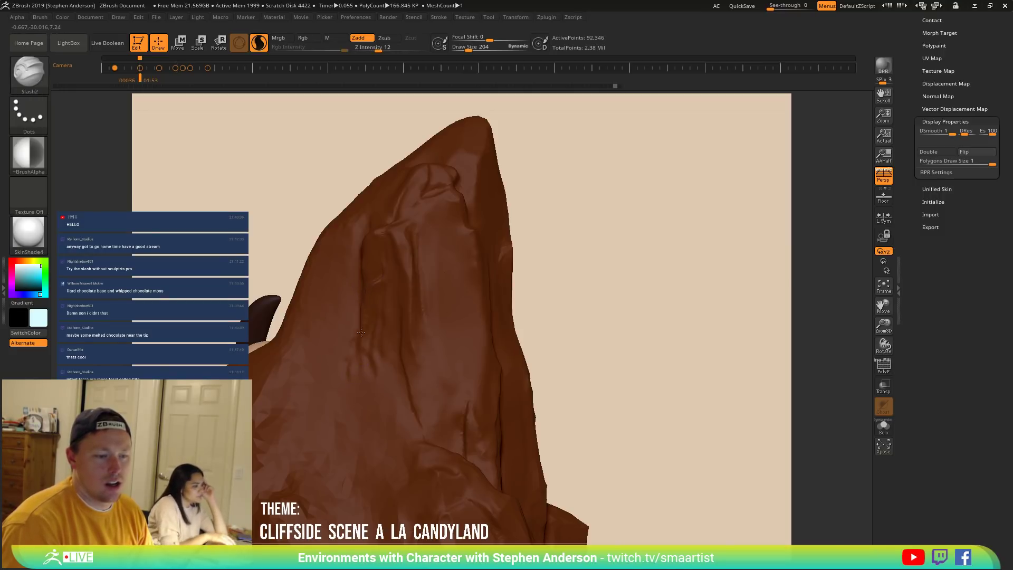
Carve short Slash2 creases across and down the upper part of the recessed groove, undoing unwanted strokes.
right_click_drag(358, 350, 403, 258)
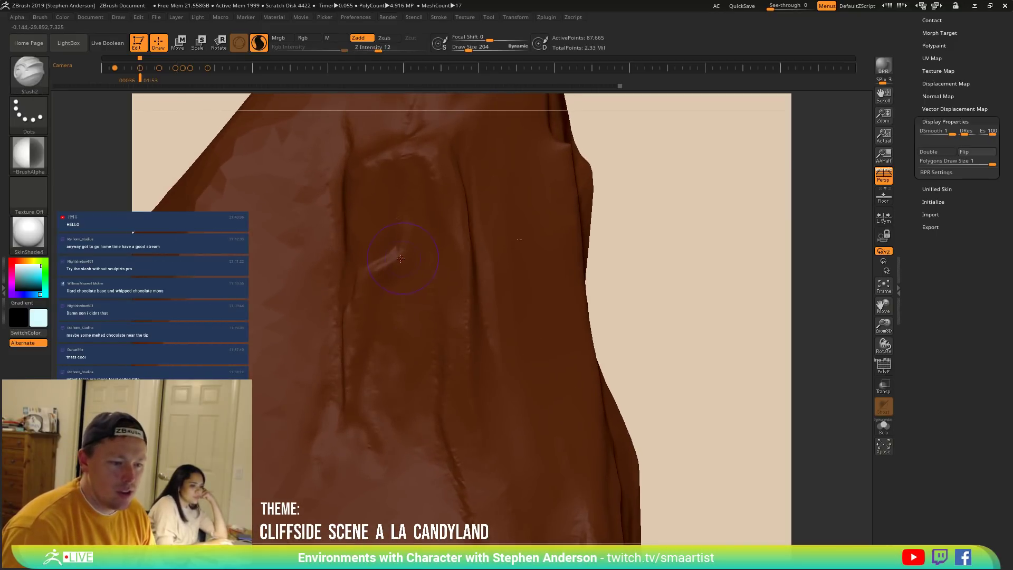
key("ctrl+z")
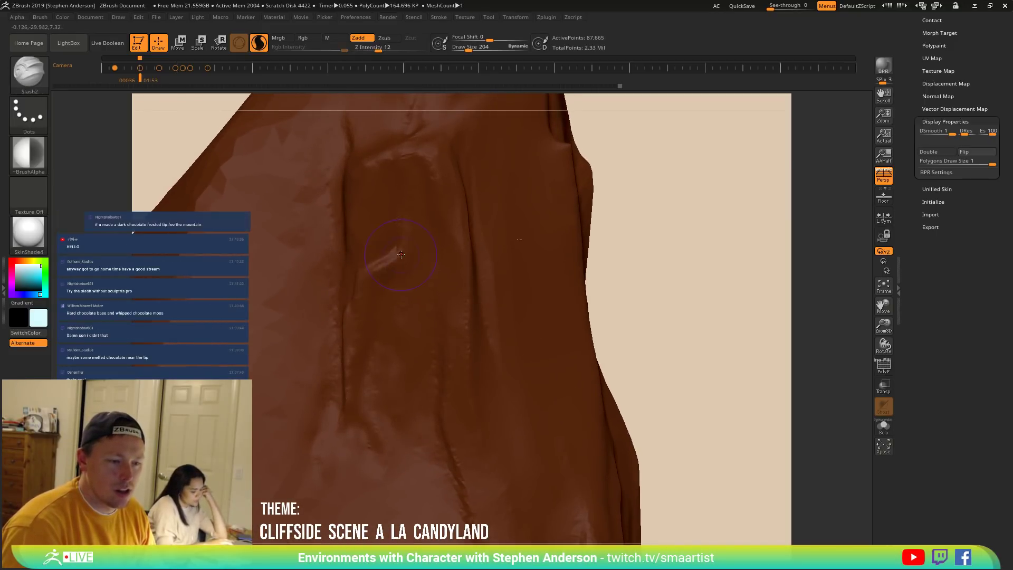
left_click_drag(395, 243, 430, 177)
mouse_move(454, 193)
right_mouse_down()
mouse_move(491, 190)
mouse_move(419, 188)
right_mouse_up()
key("ctrl+z")
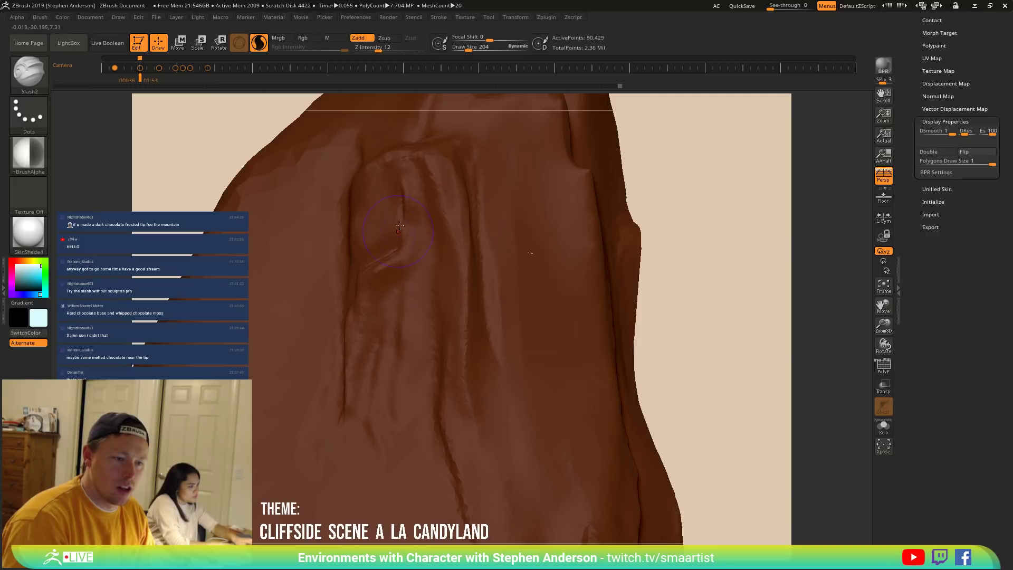
left_click_drag(399, 237, 401, 250)
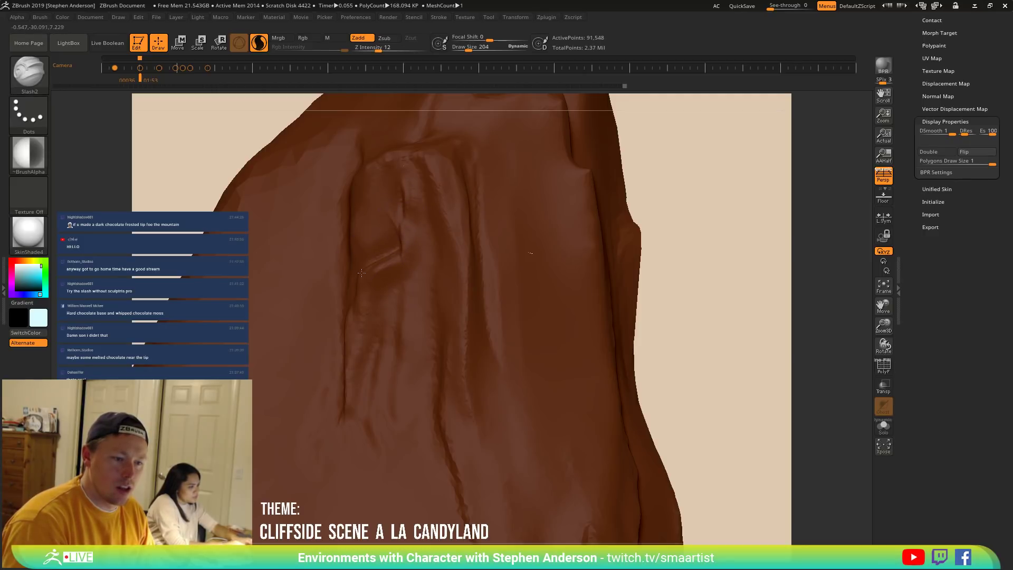
Carve a Slash2 crease down the outer edge of the recessed groove, undoing the first pass and redrawing it.
mouse_move(350, 294)
left_mouse_down()
mouse_move(356, 352)
mouse_move(343, 433)
left_mouse_up()
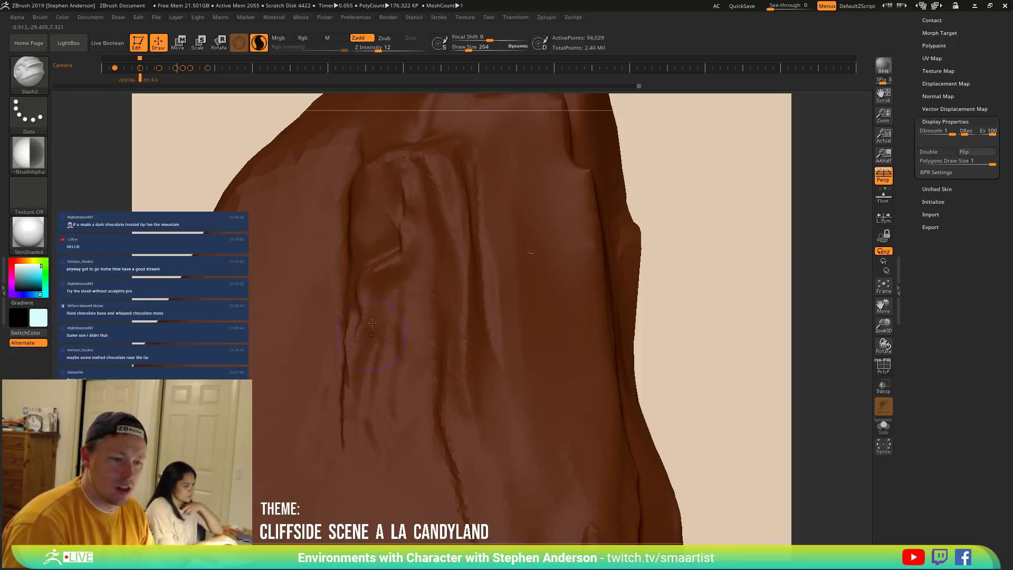
key("ctrl+z")
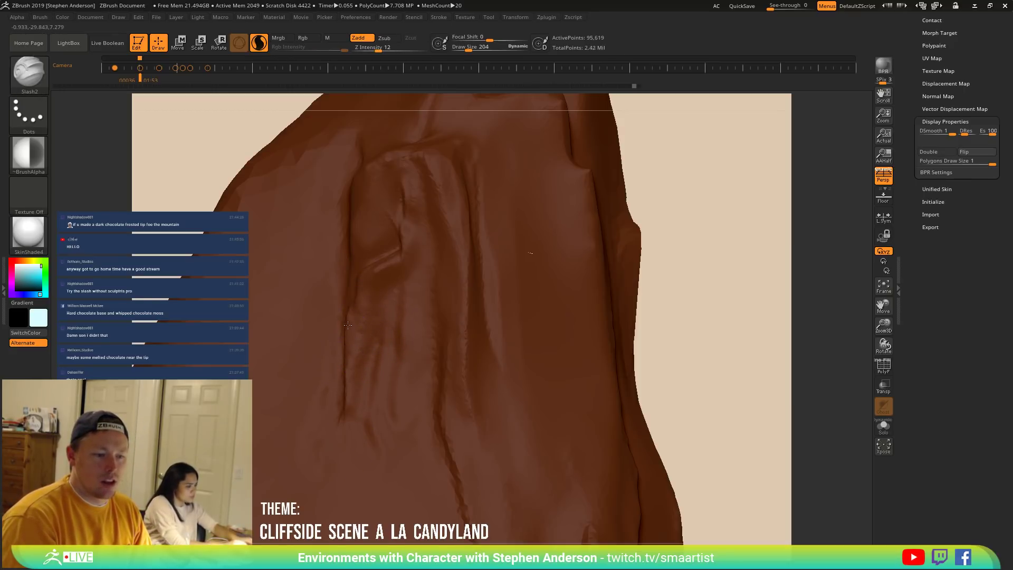
left_click_drag(345, 370, 344, 402)
Reshape the carved ridges of the groove with the Move brush at draw size 269.
mouse_move(355, 399)
right_mouse_down("ctrl")
mouse_move(391, 354)
mouse_move(414, 344)
mouse_move(379, 358)
right_mouse_up("ctrl")
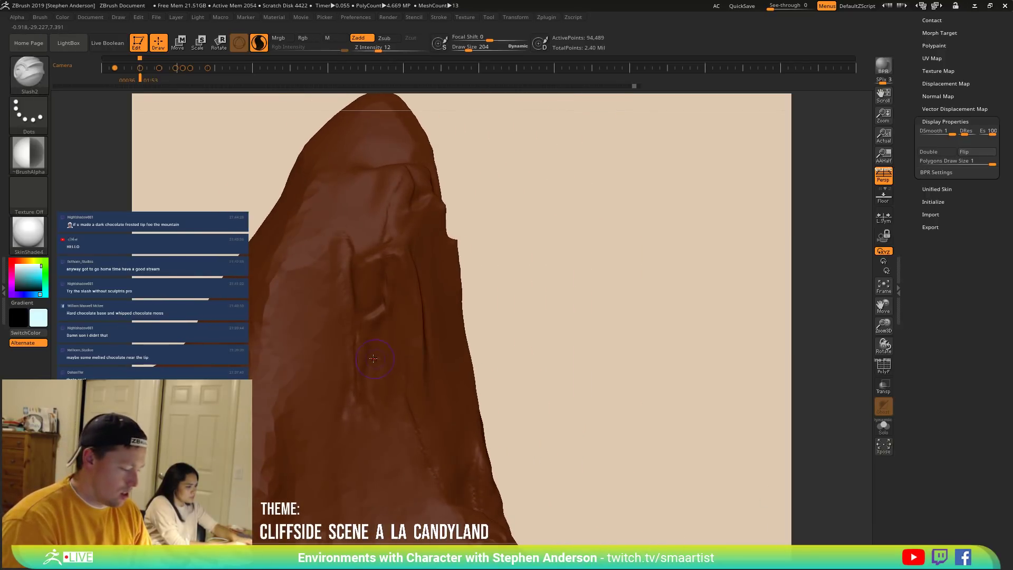
key("b")
key("m")
key("v")
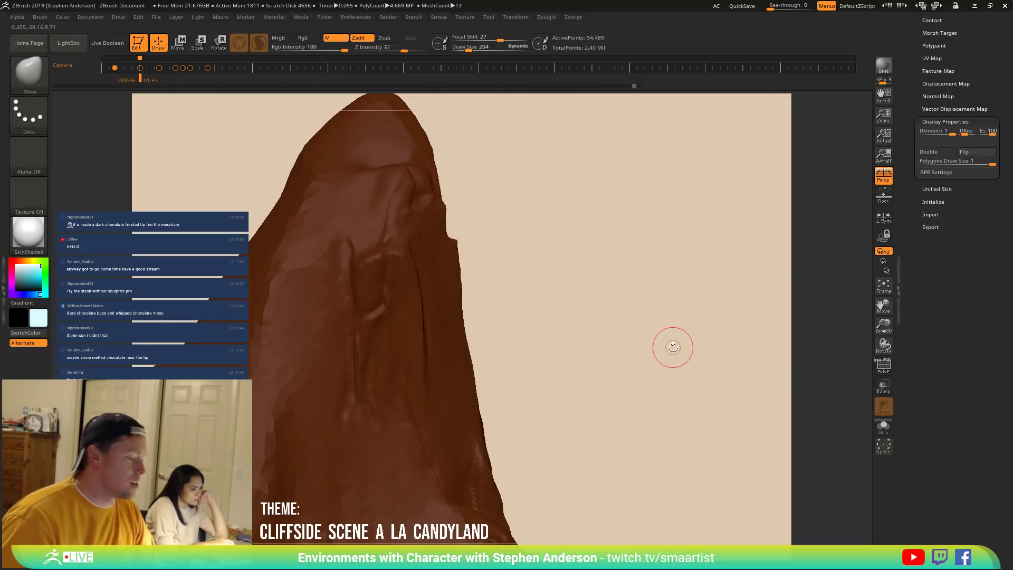
mouse_move(380, 314)
right_mouse_down()
mouse_move(327, 317)
mouse_move(398, 330)
mouse_move(377, 344)
right_mouse_up()
left_click_drag(376, 336, 381, 335)
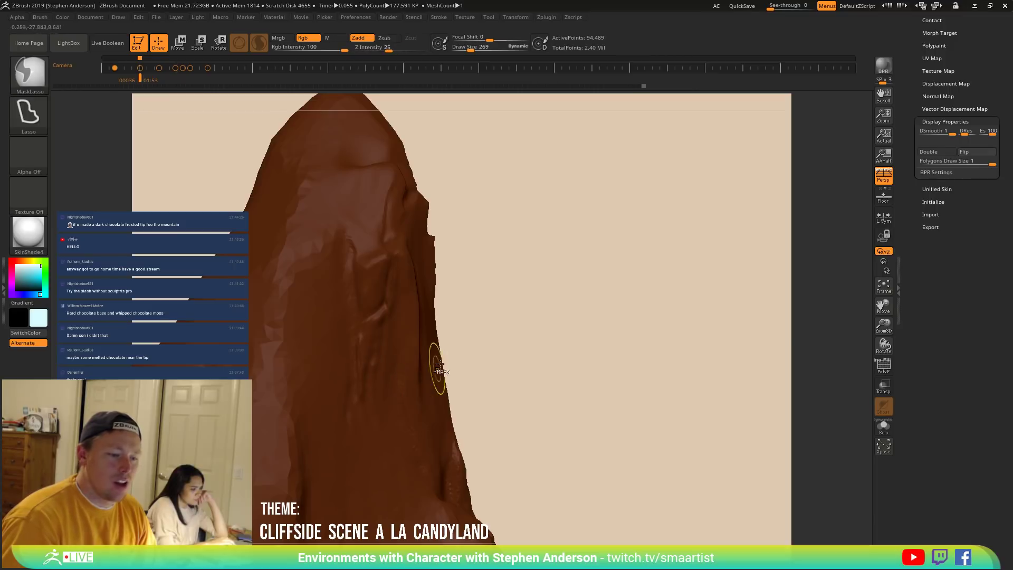
left_click(44, 16)
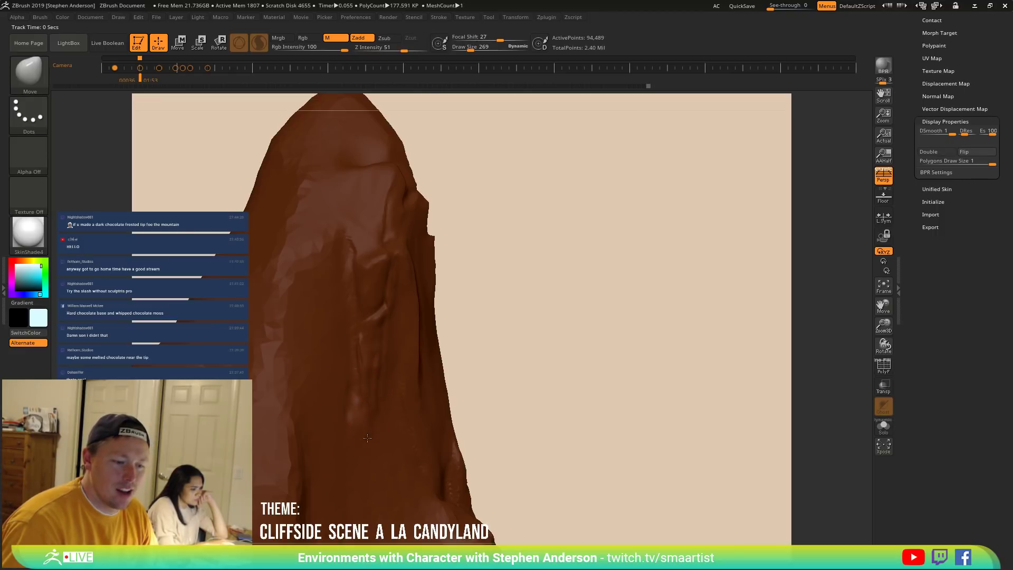
right_click_drag(378, 383, 362, 387)
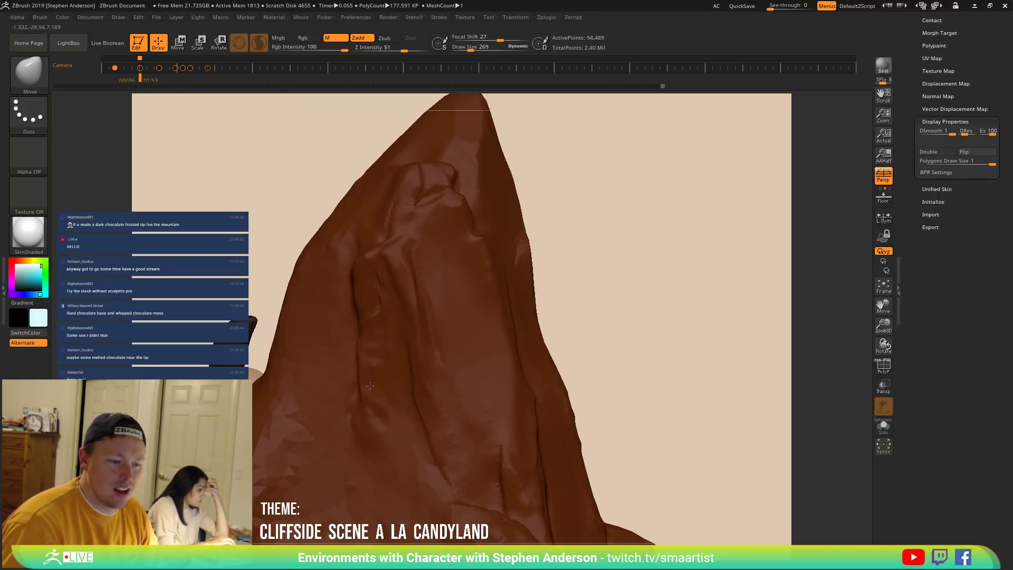
Flatten the lower end of the recessed groove with the TrimDynamic brush at draw size 342.
mouse_move(362, 438)
right_mouse_down()
mouse_move(360, 416)
mouse_move(395, 390)
right_mouse_up()
key("b")
key("t")
key("d")
key("s")
left_click_drag(378, 360, 372, 360)
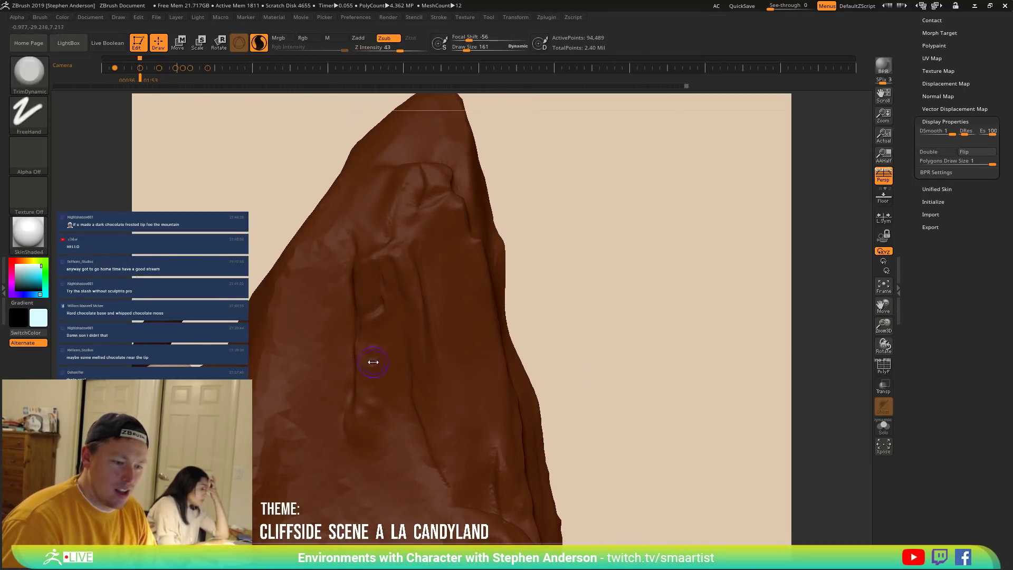
key("s")
left_click_drag(373, 399, 387, 400)
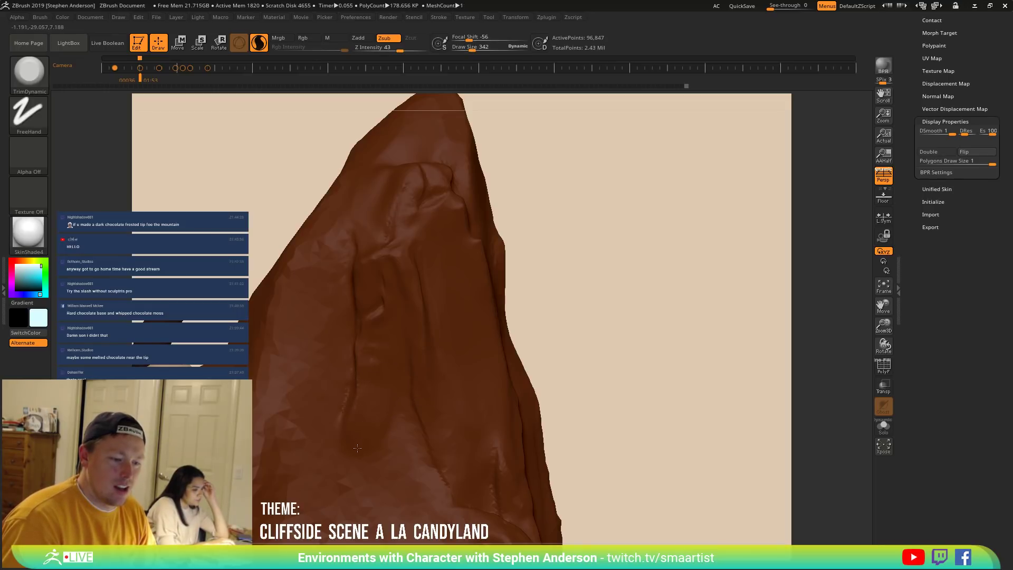
Set the draw size to 175 and trim the protruding ridges along the groove from several angles.
mouse_move(364, 404)
right_mouse_down()
mouse_move(377, 409)
mouse_move(367, 264)
right_mouse_up()
key("s")
left_click_drag(366, 264, 359, 264)
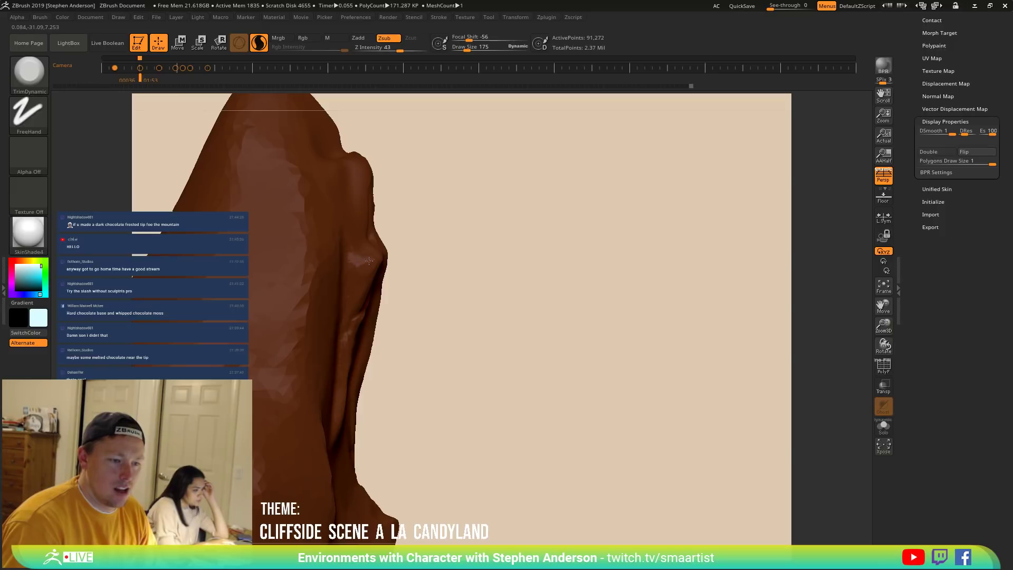
right_click_drag(398, 263, 354, 275)
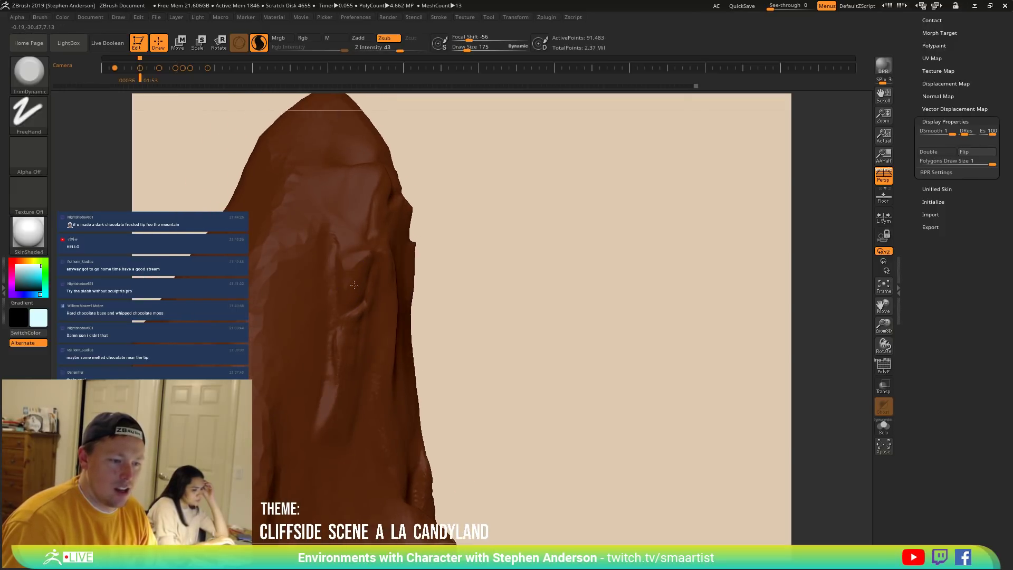
mouse_move(363, 294)
right_mouse_down()
mouse_move(384, 281)
mouse_move(370, 282)
right_mouse_up()
mouse_move(362, 336)
right_mouse_down()
mouse_move(385, 328)
mouse_move(368, 317)
mouse_move(415, 311)
right_mouse_up()
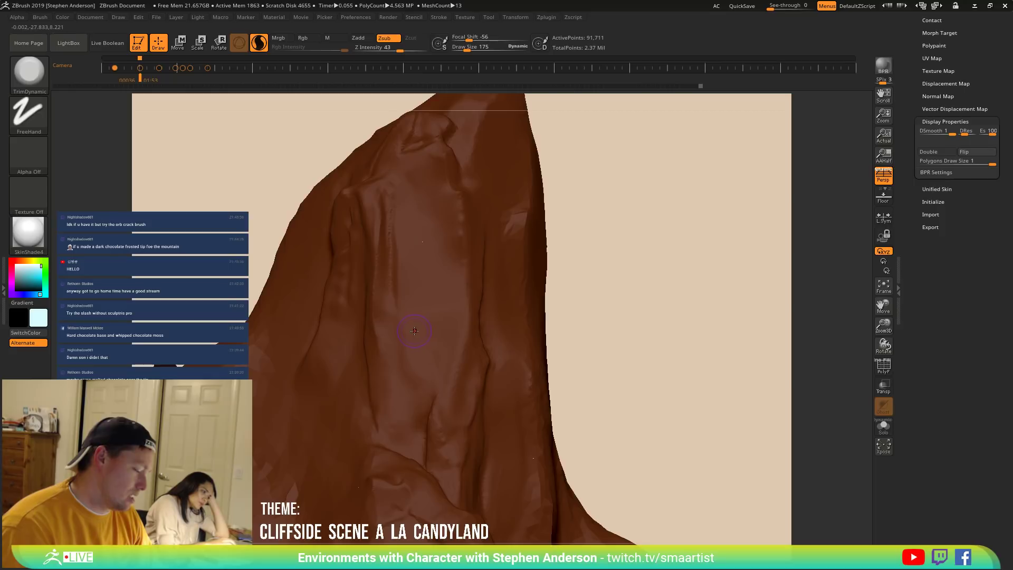
Start loading a brush preset and browse the _BrushPresets folder to the Orb_Slash brushes.
left_click(22, 78)
left_click(29, 74)
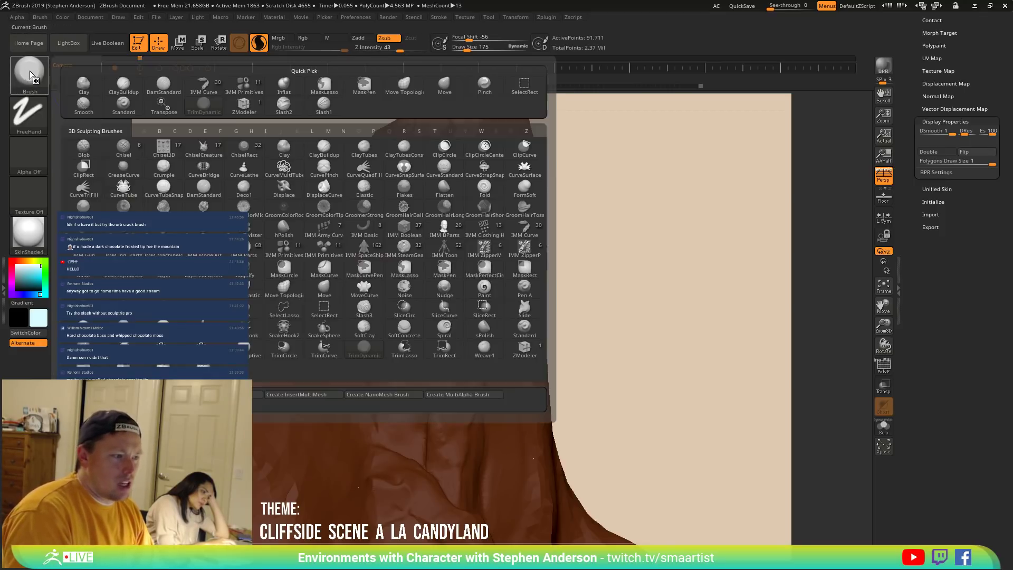
left_click(497, 210)
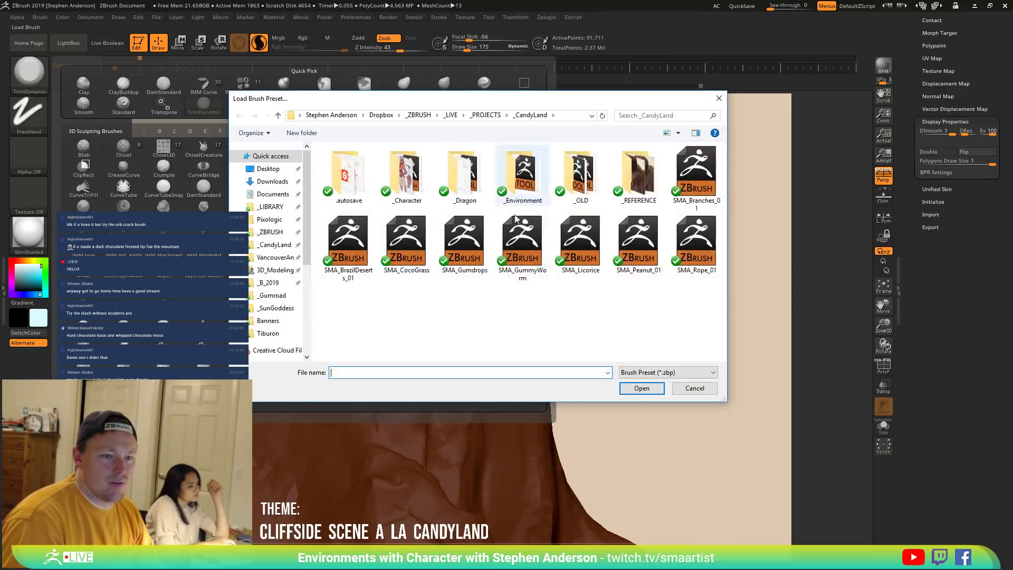
left_click(425, 115)
double_click(586, 186)
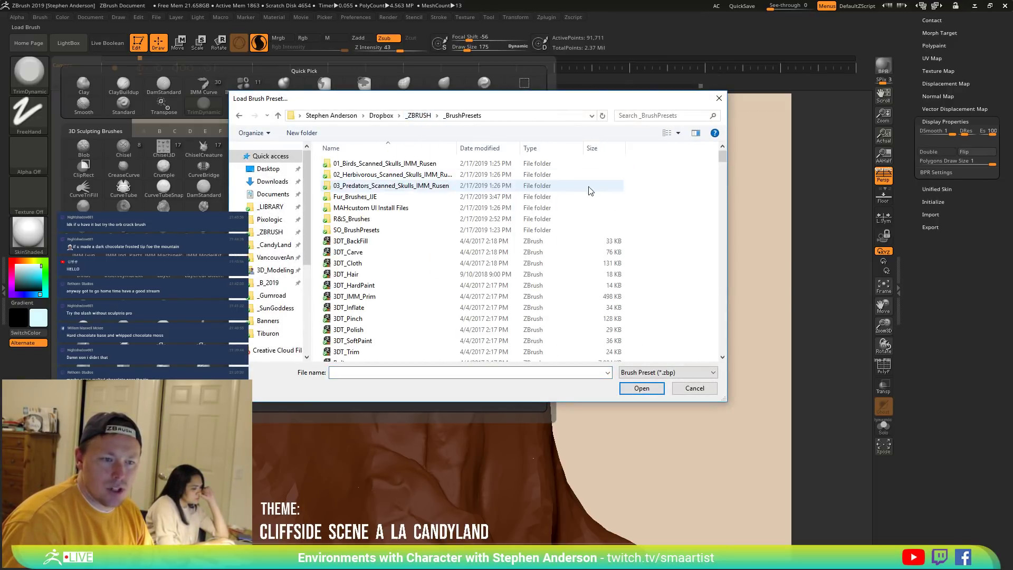
left_click_drag(721, 156, 719, 237)
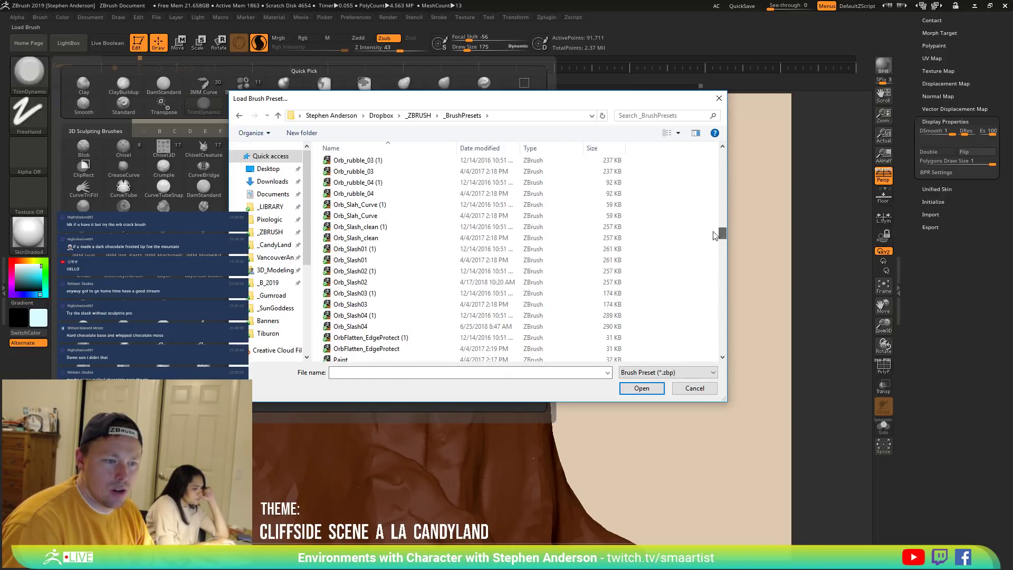
Delete the duplicate preset files Orb_Slah_Curve (1), Orb_Slash_clean (1) and Orb_Slash01 (1).
left_click(385, 206)
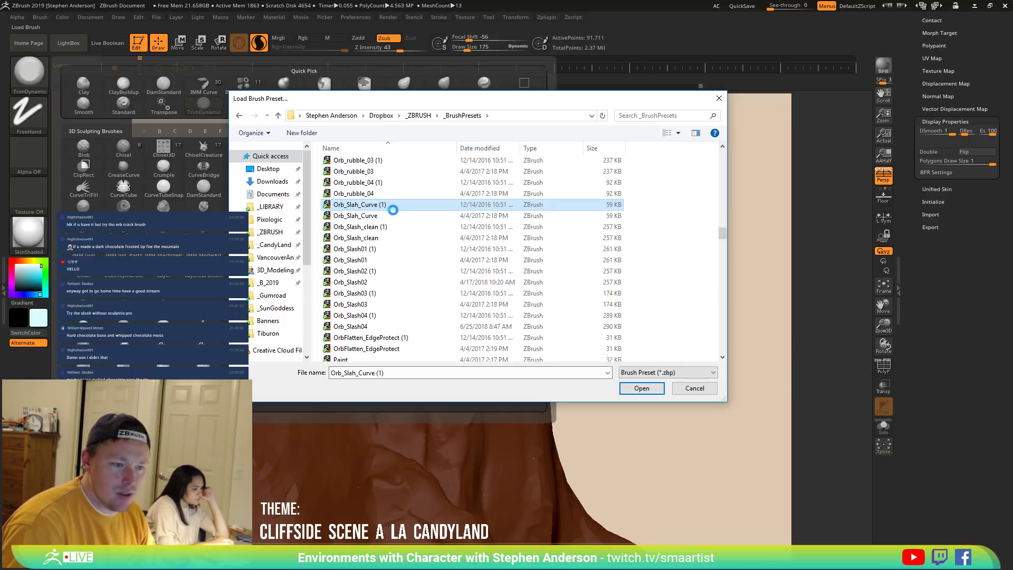
right_click(391, 206)
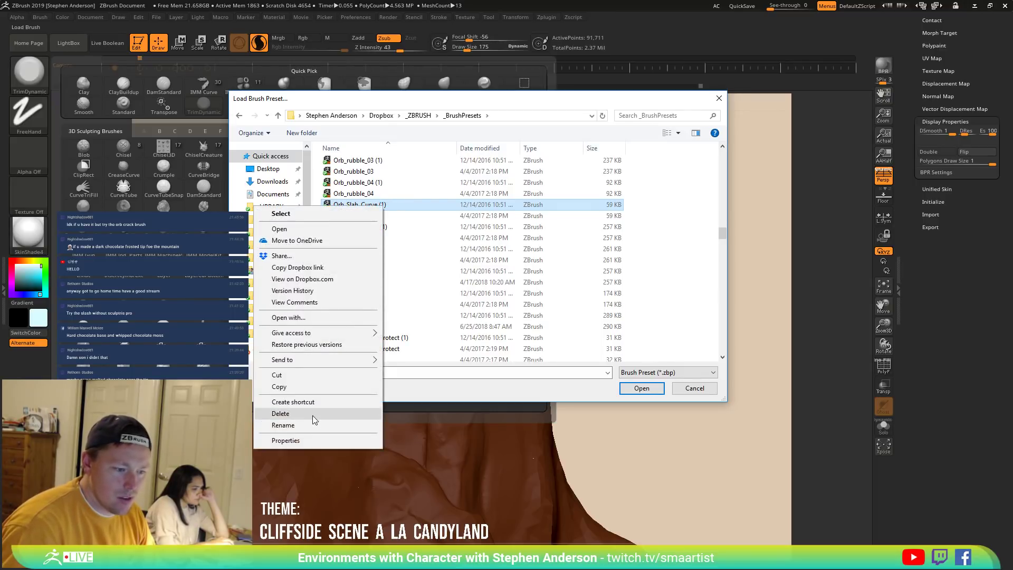
left_click(314, 420)
right_click(382, 216)
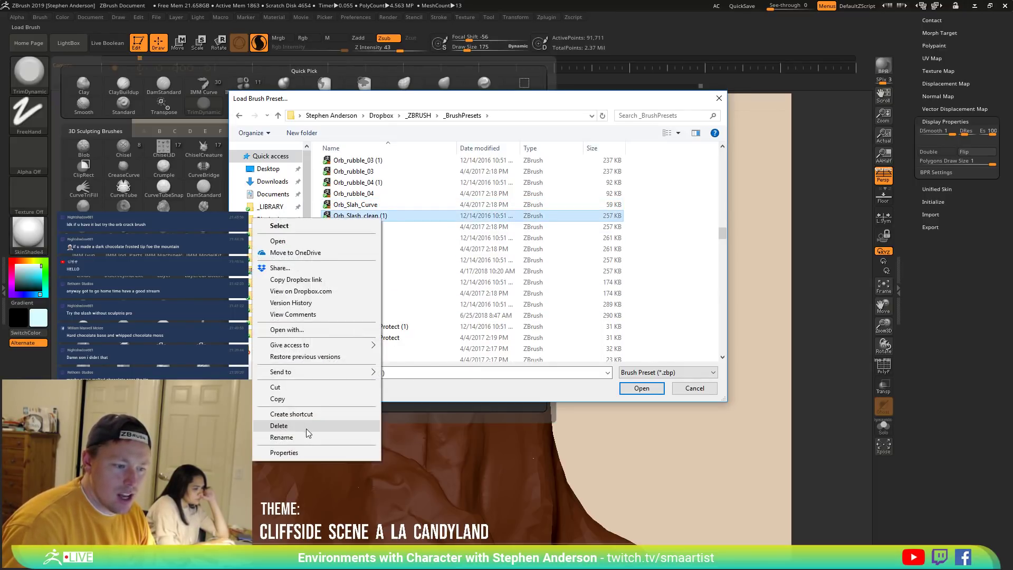
left_click(307, 424)
right_click(374, 228)
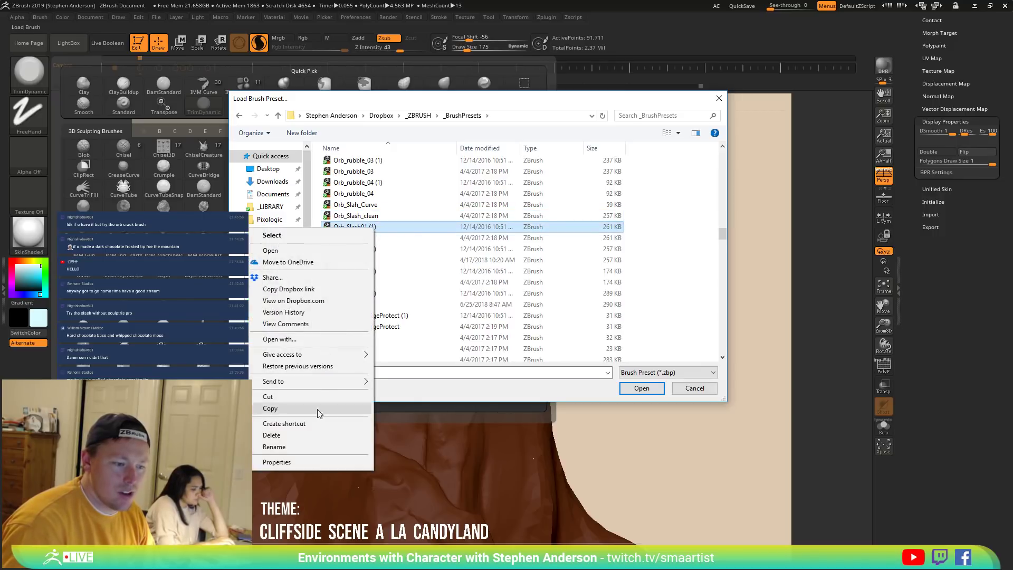
left_click(315, 434)
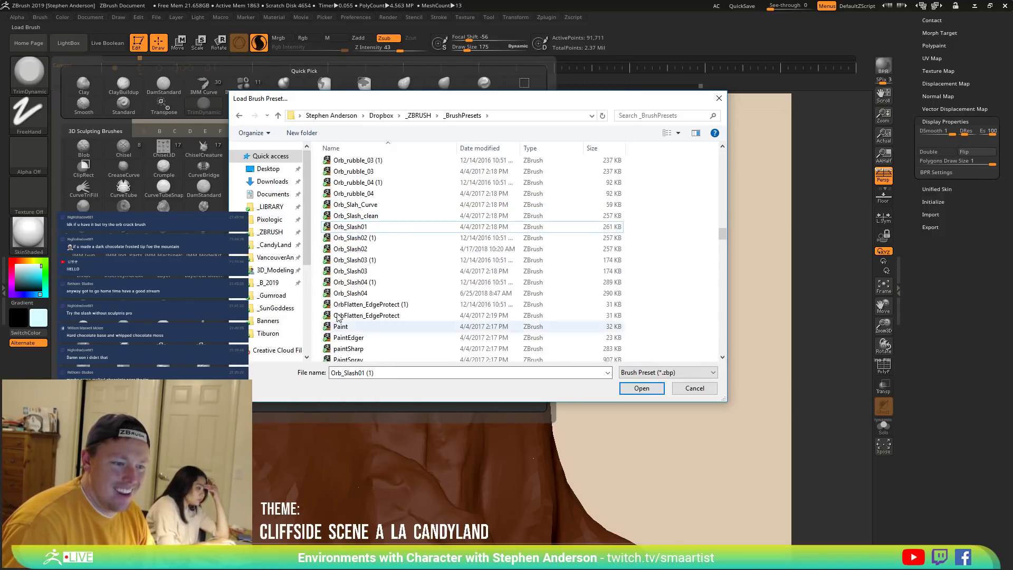
Delete the duplicate preset files Orb_Slash02 (1), Orb_Slash03 (1) and Orb_Slash04 (1) from the _BrushPresets folder.
right_click(377, 242)
left_click(340, 446)
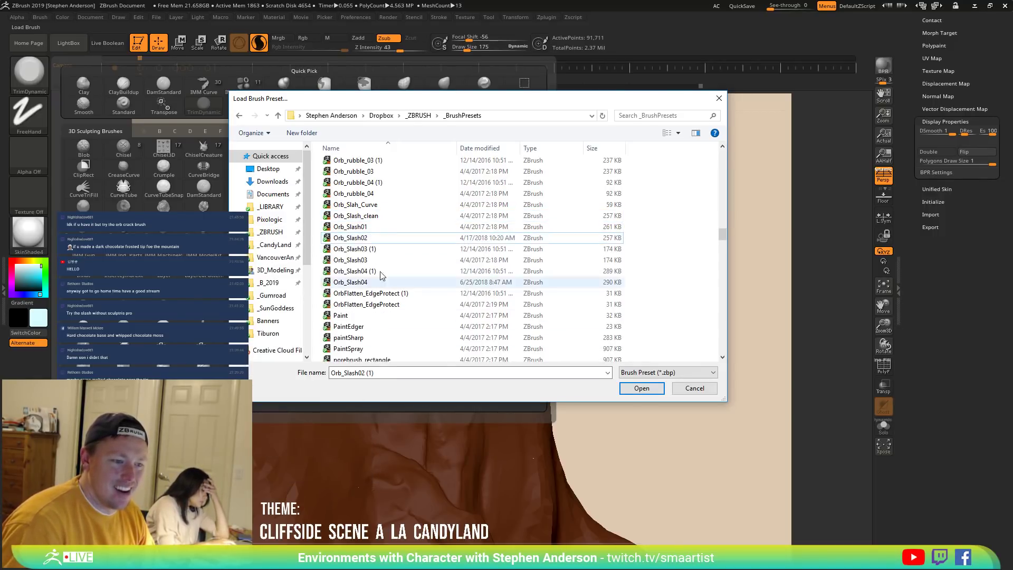
right_click(378, 253)
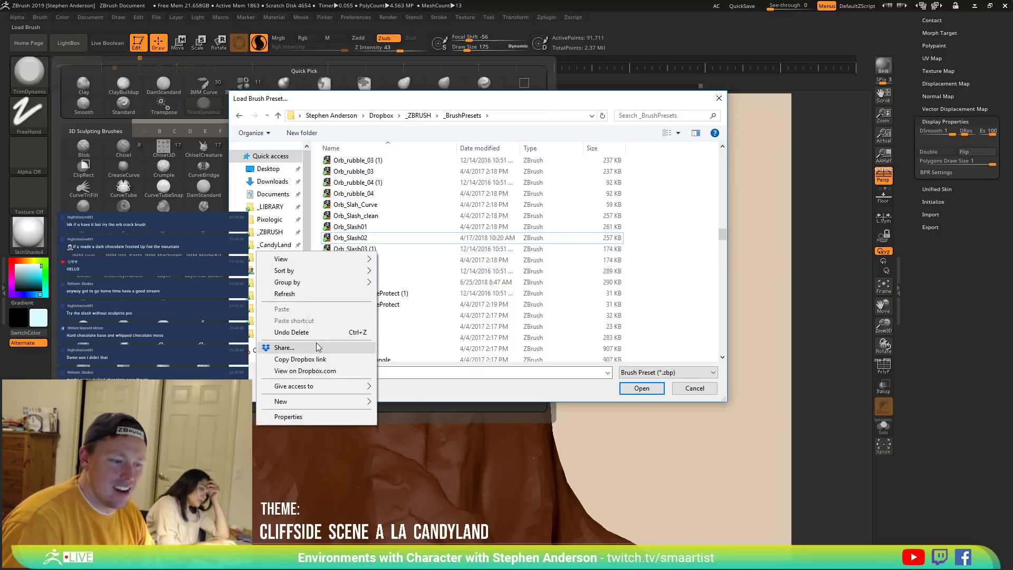
right_click(378, 249)
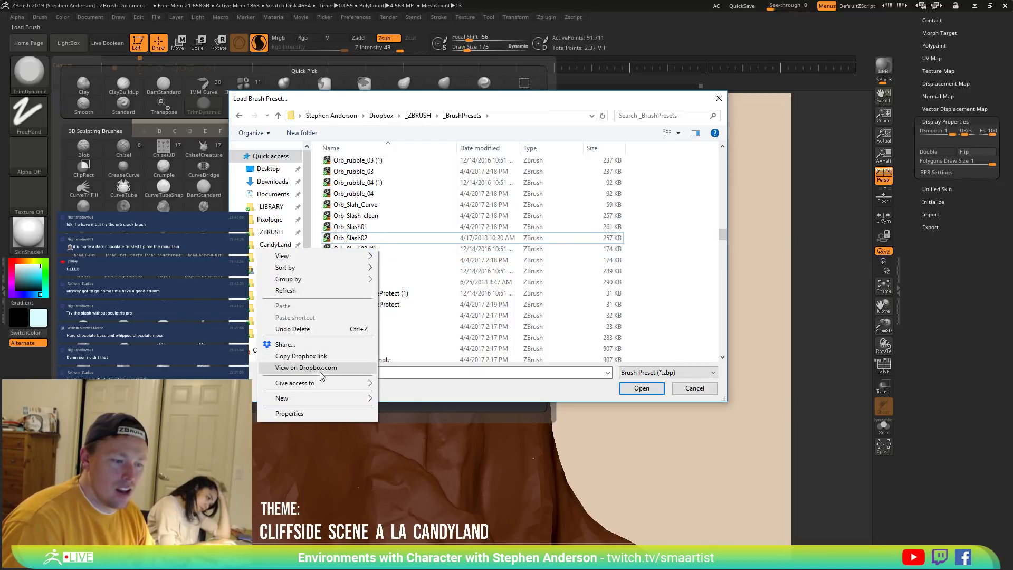
left_click(376, 250)
right_click(374, 253)
left_click(303, 457)
left_click(378, 263)
right_click(377, 262)
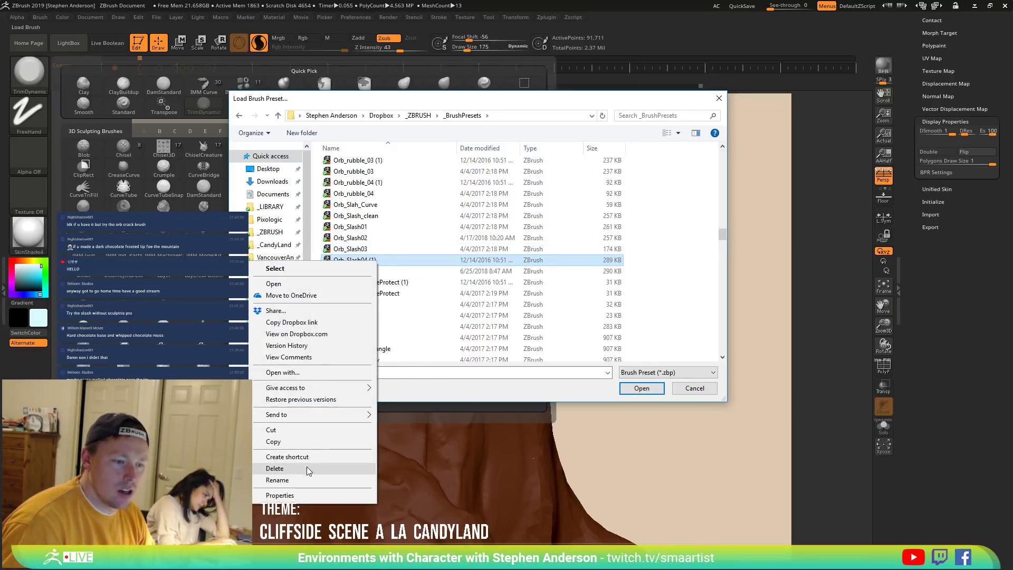
left_click(308, 469)
Delete the duplicate preset files OrbFlatten_EdgeProtect (1), Orb_rubble_04 (1) and Orb_rubble_03 (1).
left_click(395, 272)
right_click(395, 273)
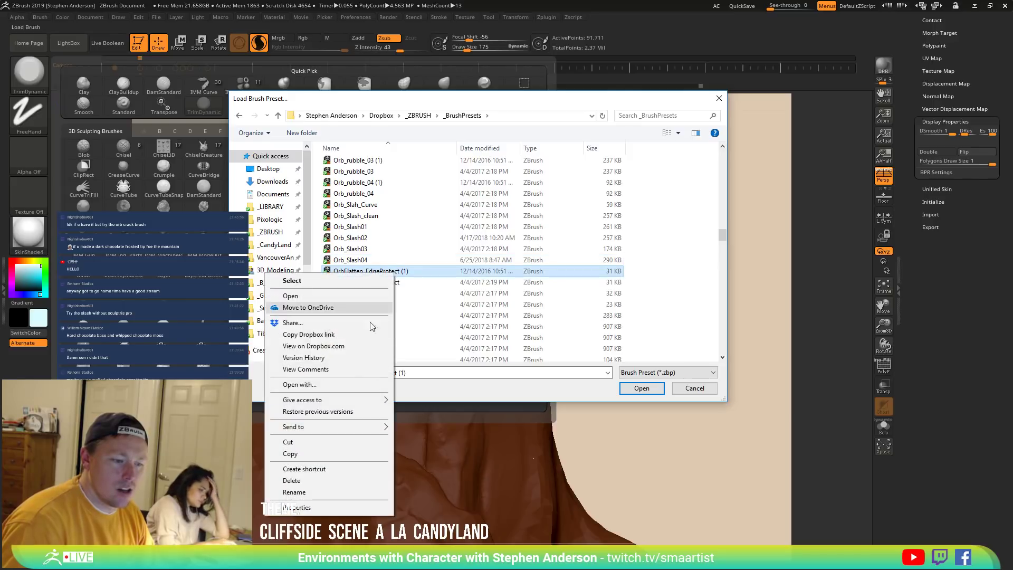
left_click(327, 481)
left_click(381, 183)
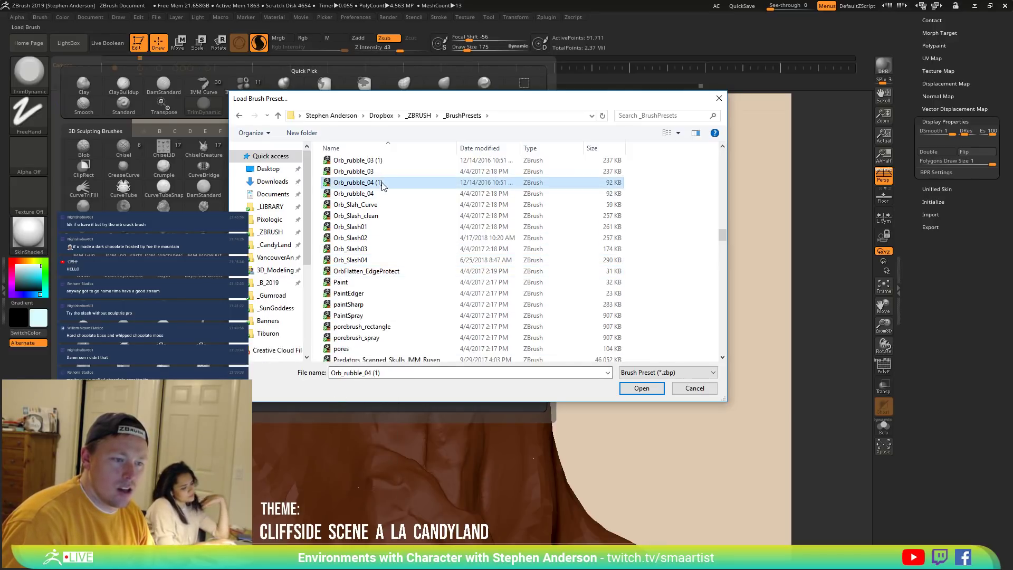
right_click(383, 182)
left_click(317, 390)
left_click(369, 160)
right_click(369, 161)
left_click(317, 368)
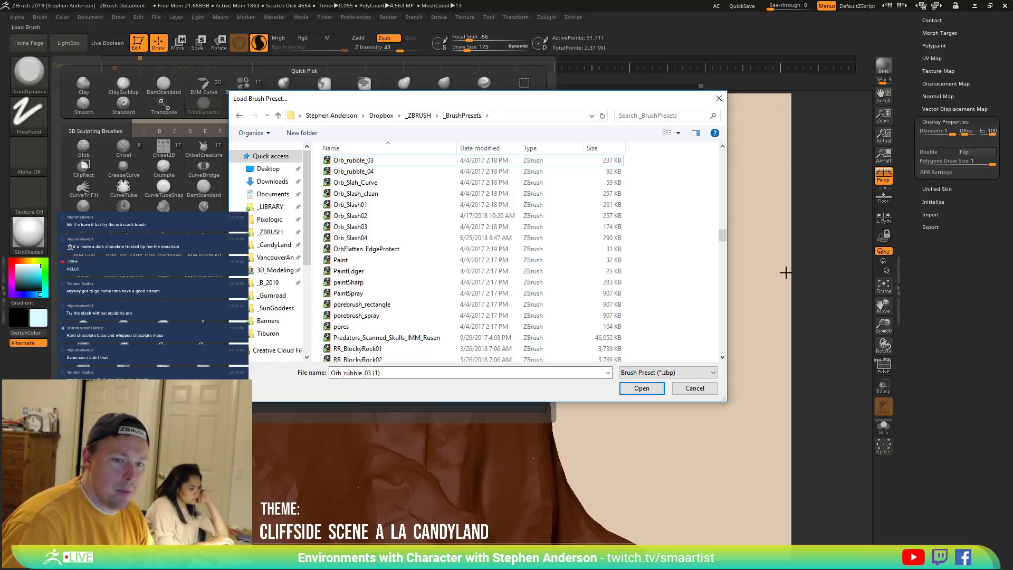
Delete the duplicate preset files Orb_Rock_Noise (1) and Orb_rubble_01 (1).
left_click_drag(722, 235, 722, 229)
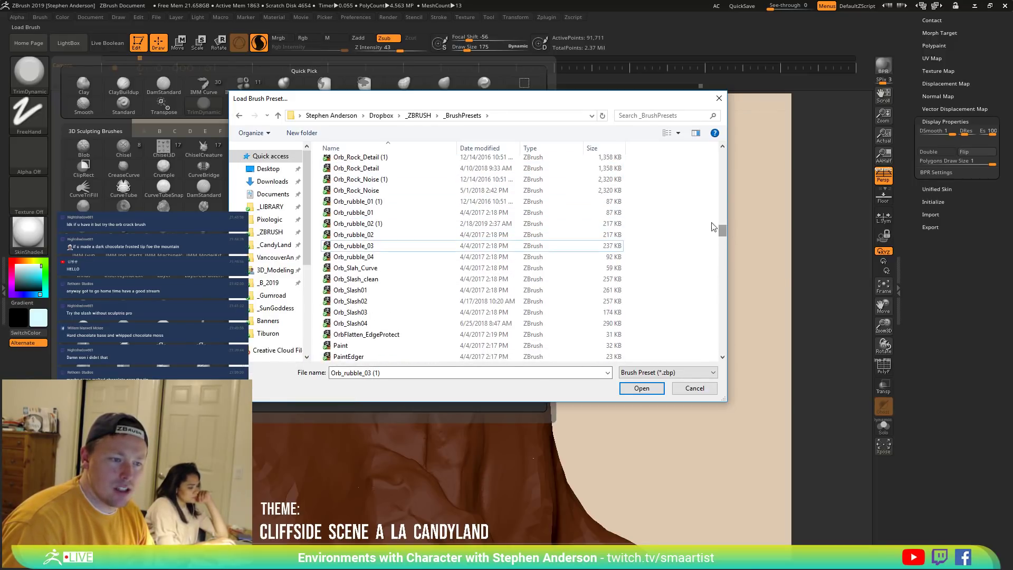
left_click(392, 179)
right_click(392, 179)
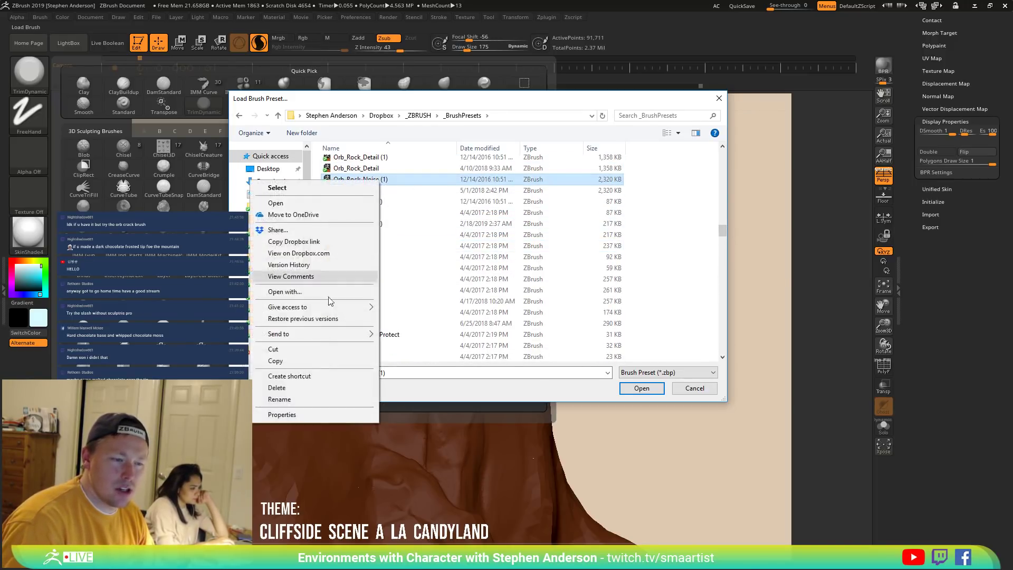
left_click(302, 388)
left_click(376, 191)
right_click(376, 191)
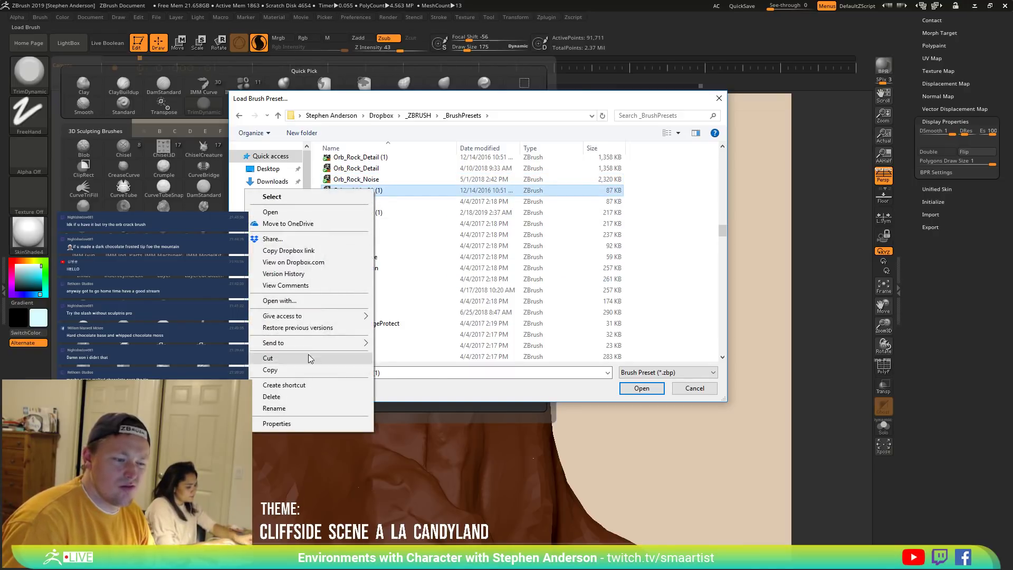
left_click(290, 396)
Delete the duplicate preset files Orb_rubble_02 (1) and Orb_Rock_Detail (1).
left_click(375, 202)
right_click(375, 202)
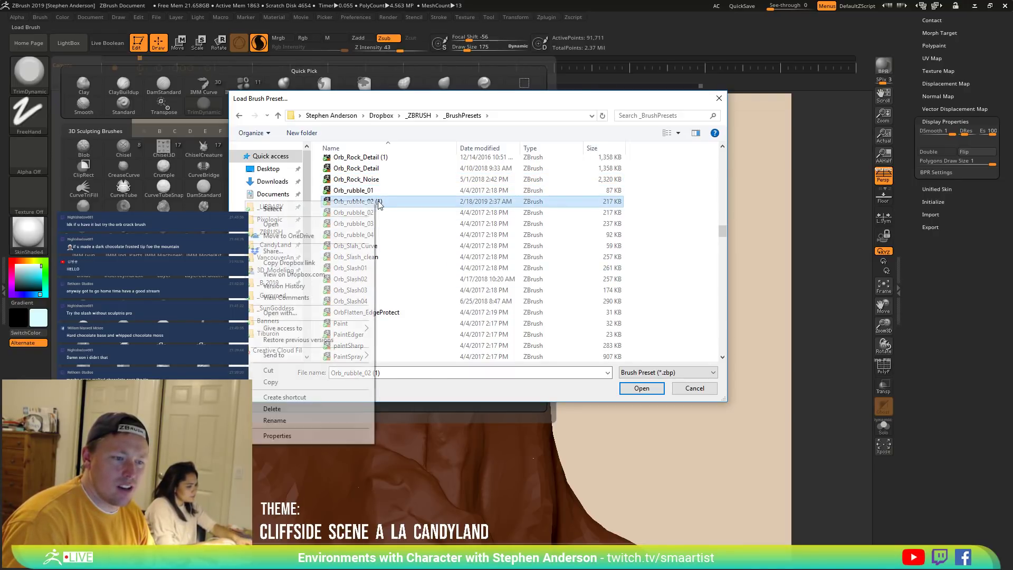
left_click(311, 406)
left_click(369, 159)
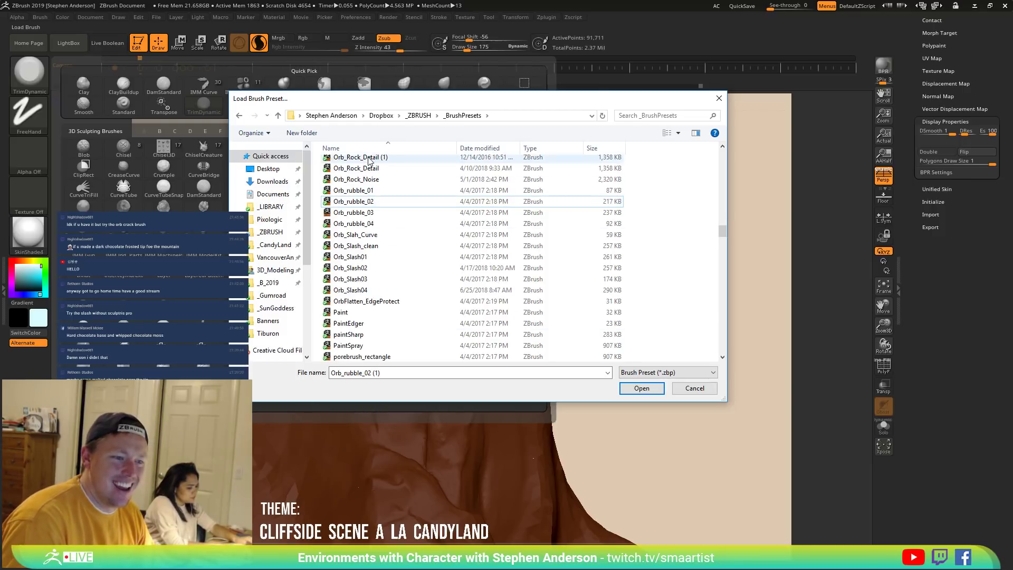
right_click(369, 161)
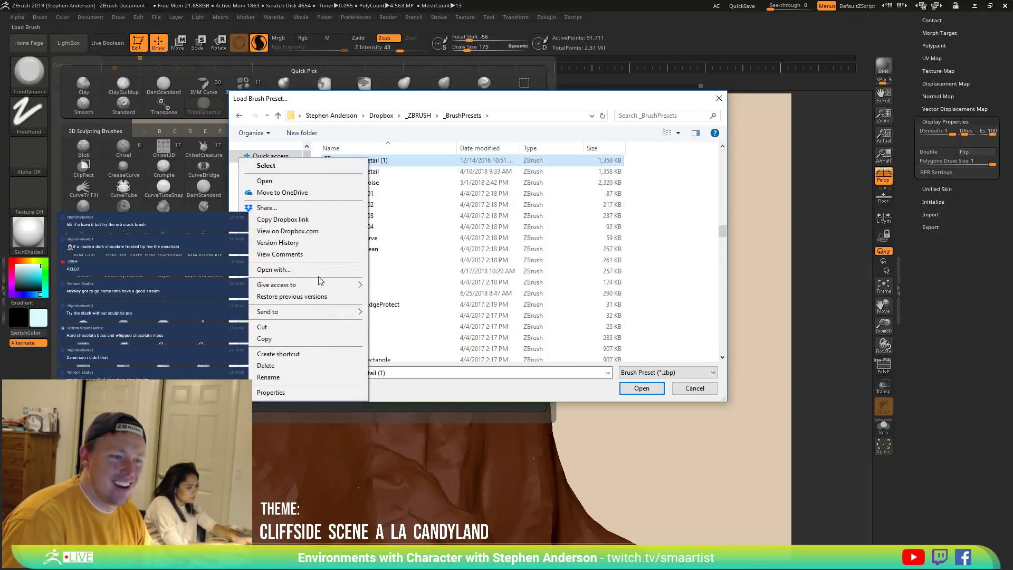
left_click(290, 366)
Delete the duplicate preset files Orb_Pinch (1), Orb_Line_Small (1), Orb_Line_Large (1) and Orb_insert_stitch (1).
left_click_drag(721, 229, 721, 223)
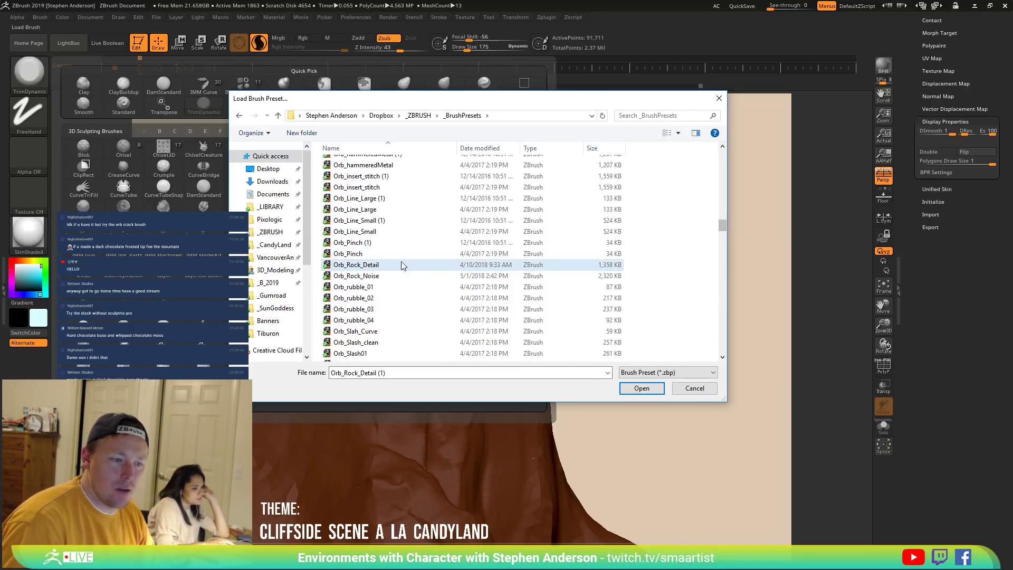
right_click(369, 248)
left_click(273, 452)
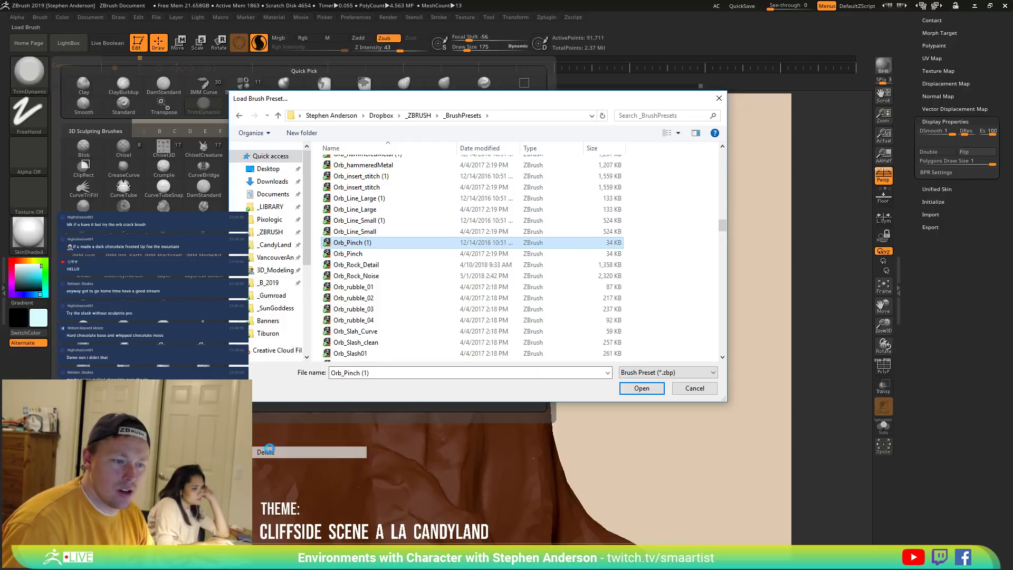
right_click(384, 221)
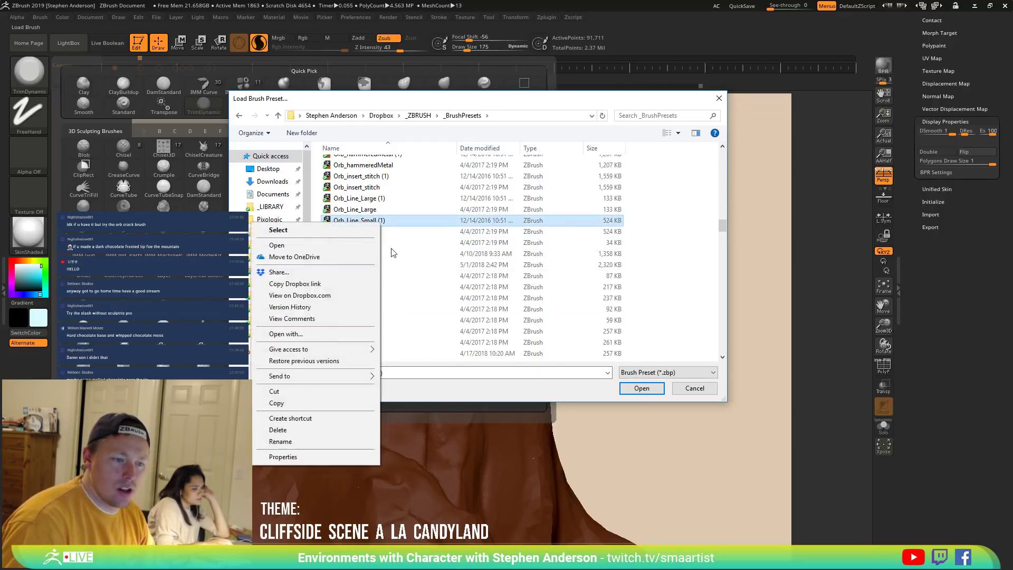
left_click(293, 430)
right_click(380, 198)
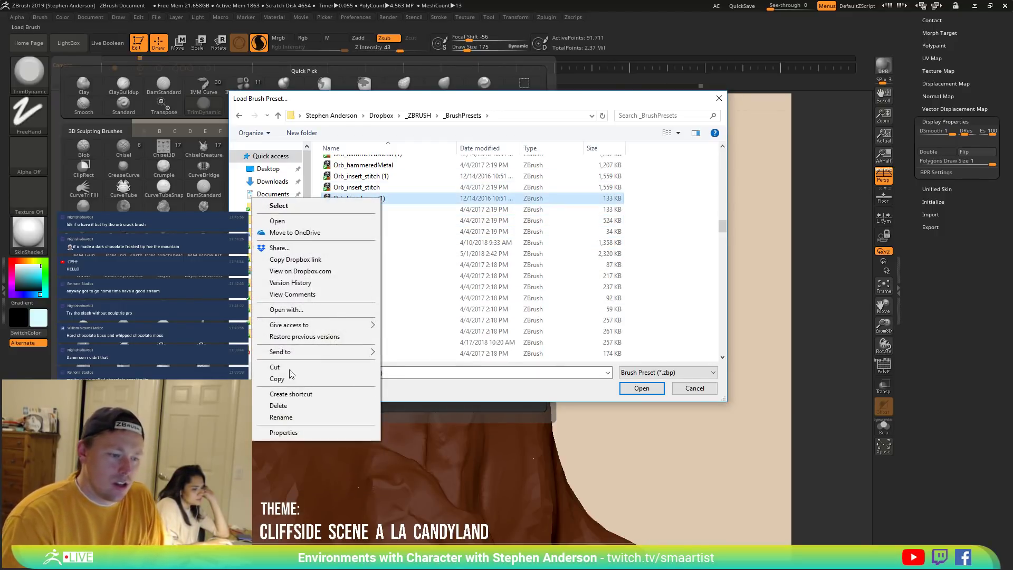
left_click(279, 406)
right_click(381, 175)
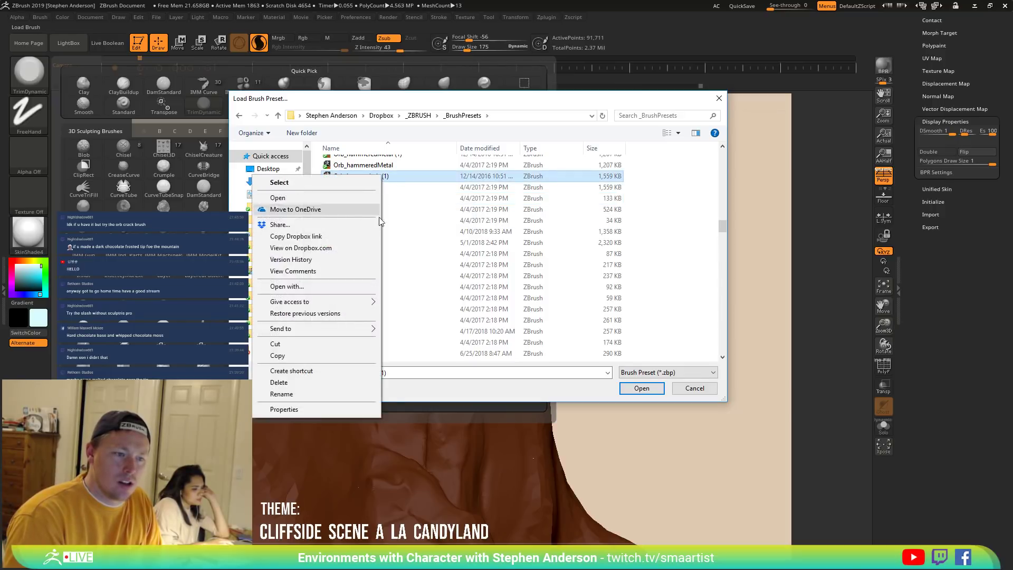
left_click(327, 382)
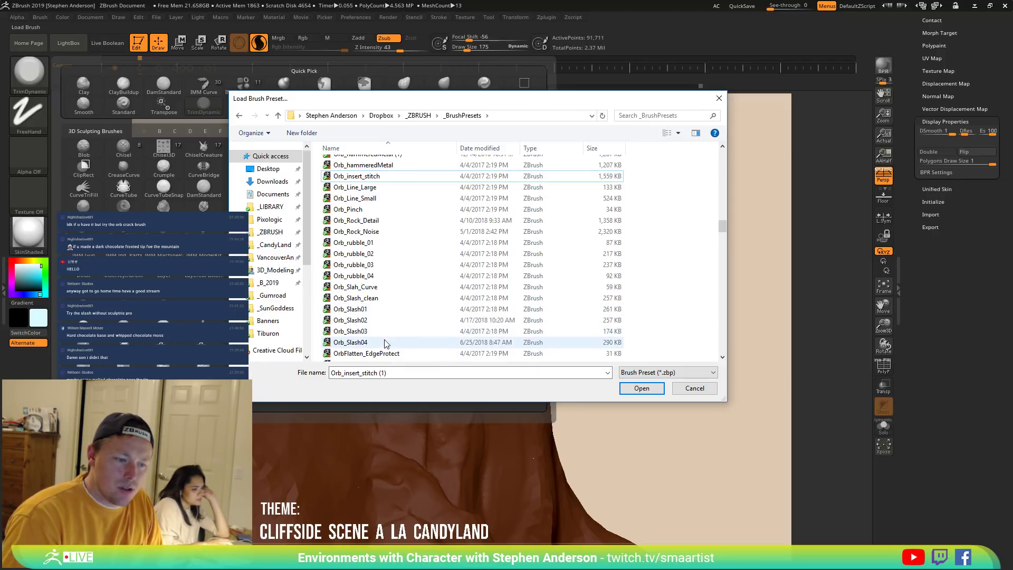
Load the Orb_Slash01 brush preset and try a slash stroke on the cliff face.
double_click(350, 309)
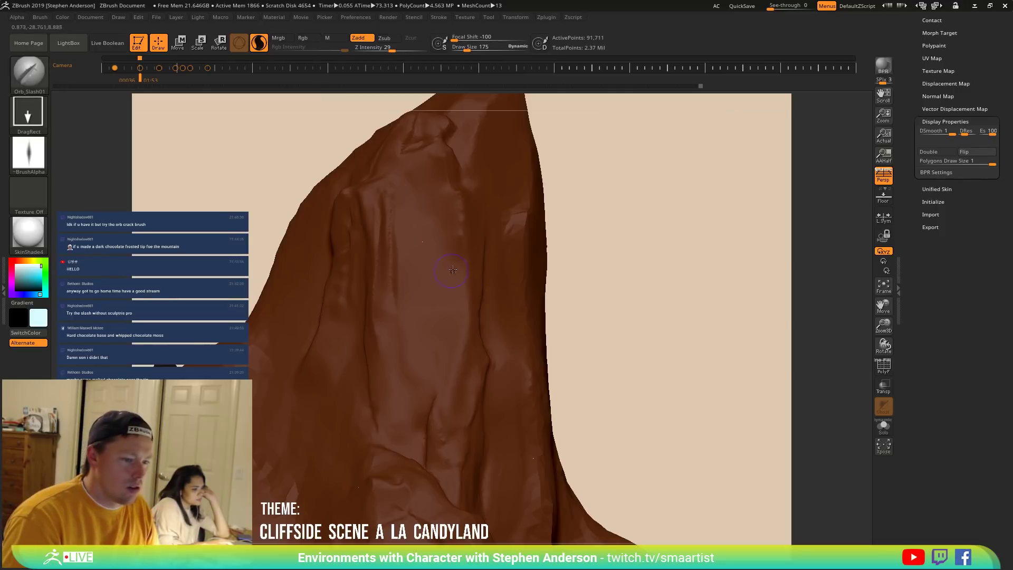
left_click_drag(466, 284, 449, 222)
key("ctrl+z")
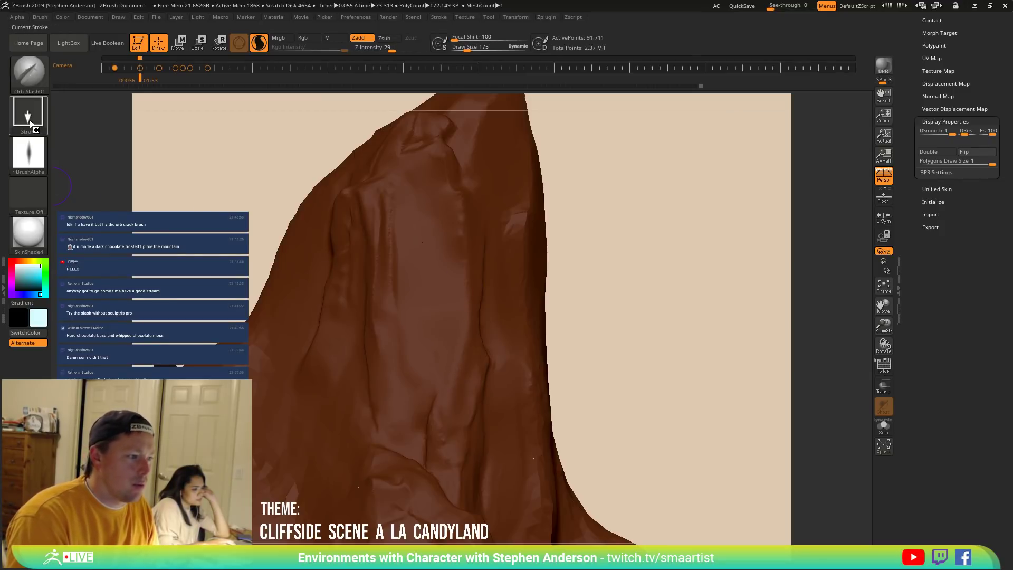
Load the Orb_Cracks brush preset from the _BrushPresets folder and try a crack stroke on the cliff face.
left_click(29, 73)
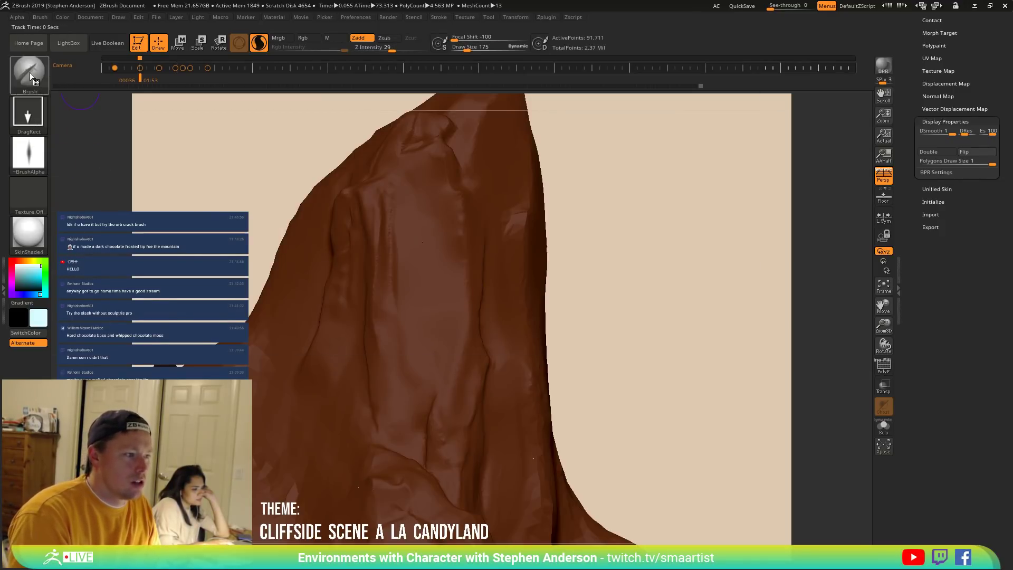
left_click(29, 73)
left_click(85, 334)
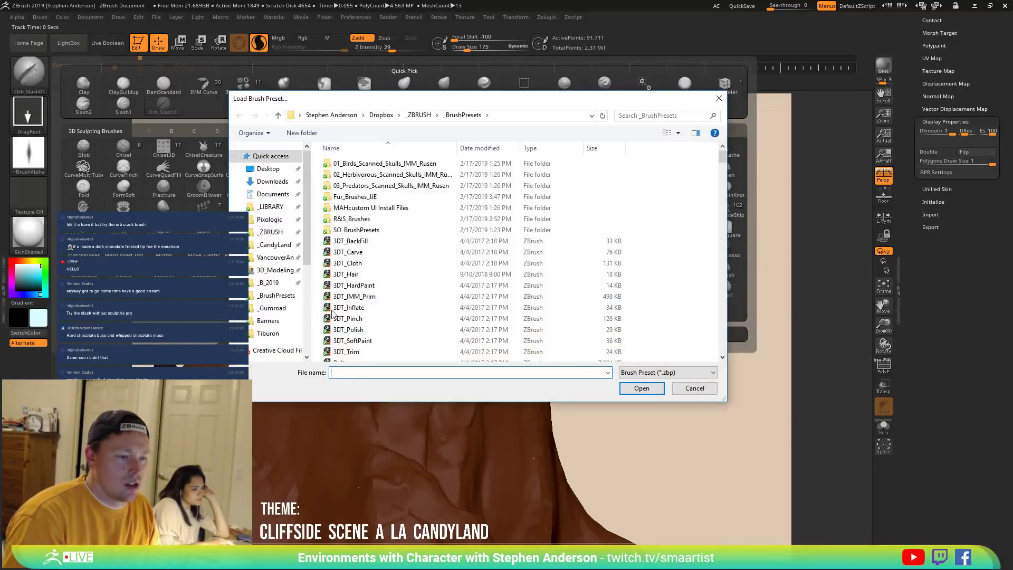
left_click_drag(723, 154, 719, 213)
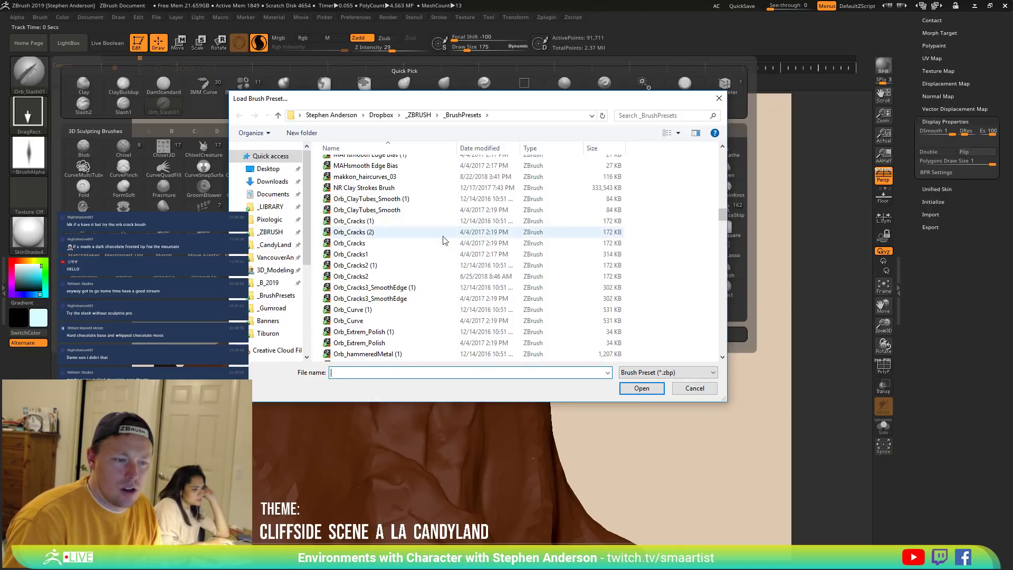
left_click(379, 244)
double_click(363, 245)
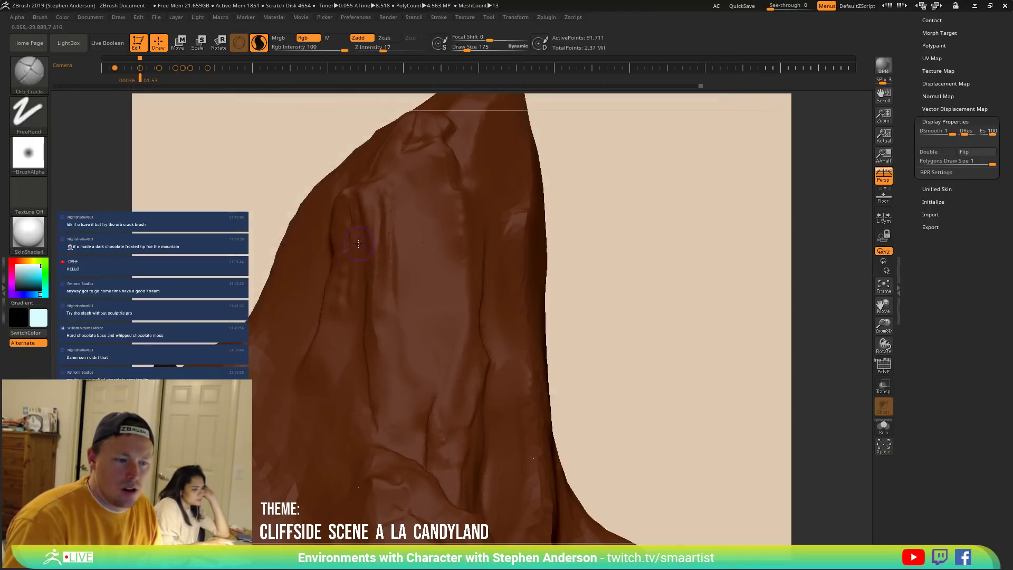
mouse_move(407, 335)
right_mouse_down()
mouse_move(322, 338)
mouse_move(412, 337)
right_mouse_up()
key("ctrl+z")
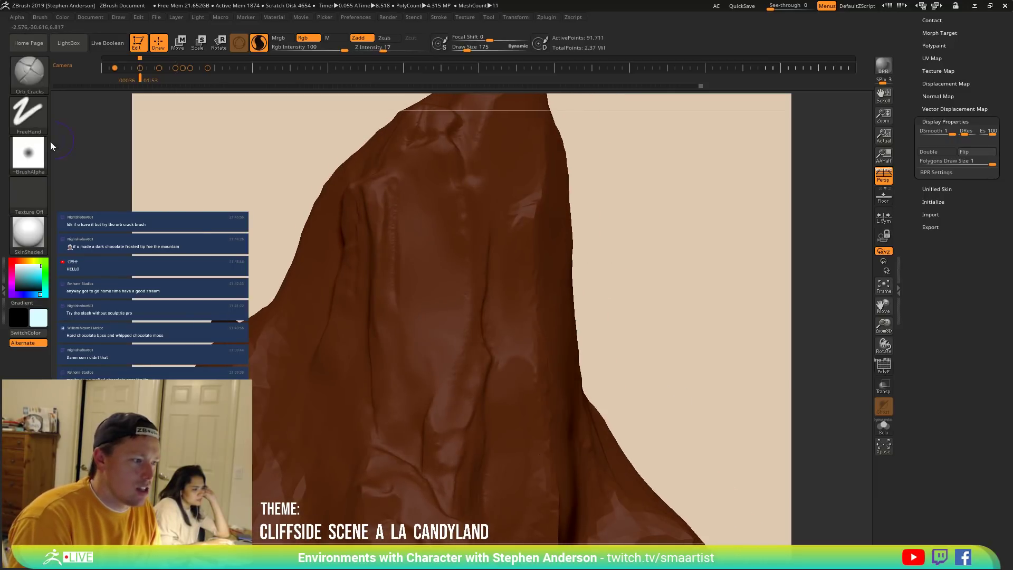
Load the Orb_Cracks2 brush preset and try a winding crack stroke down the middle of the cliff face.
left_click(29, 74)
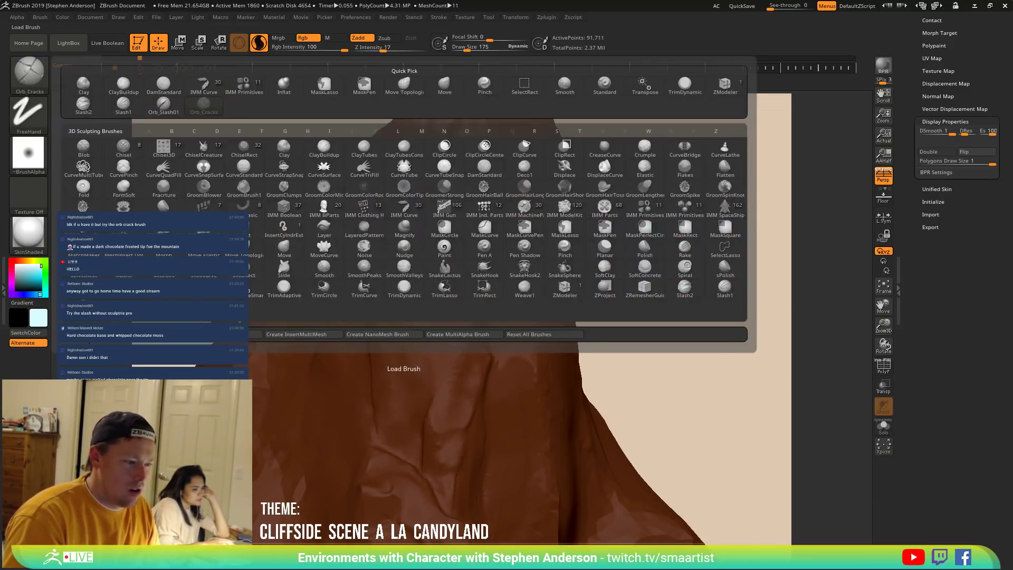
left_click(83, 334)
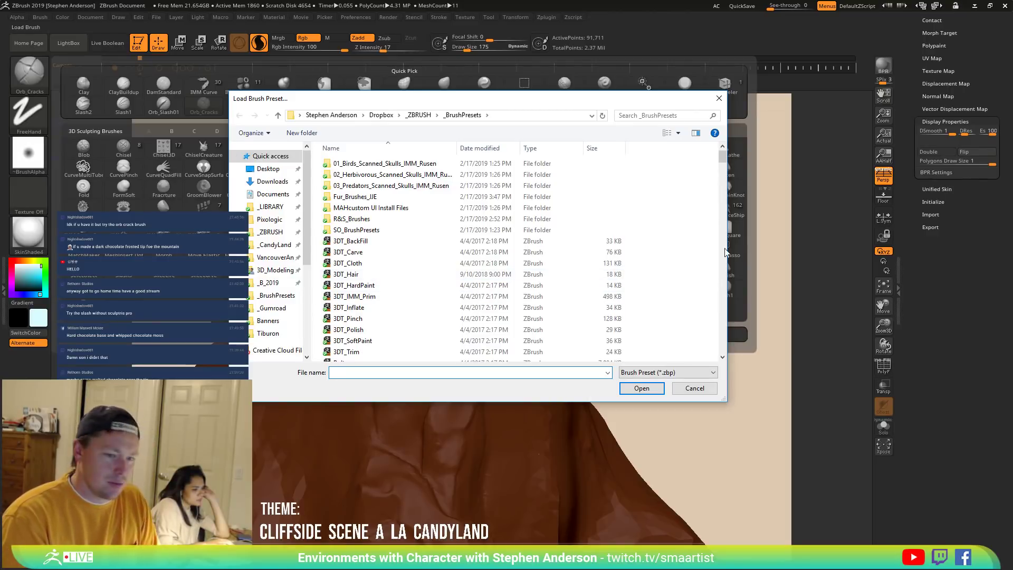
left_click_drag(721, 157, 717, 225)
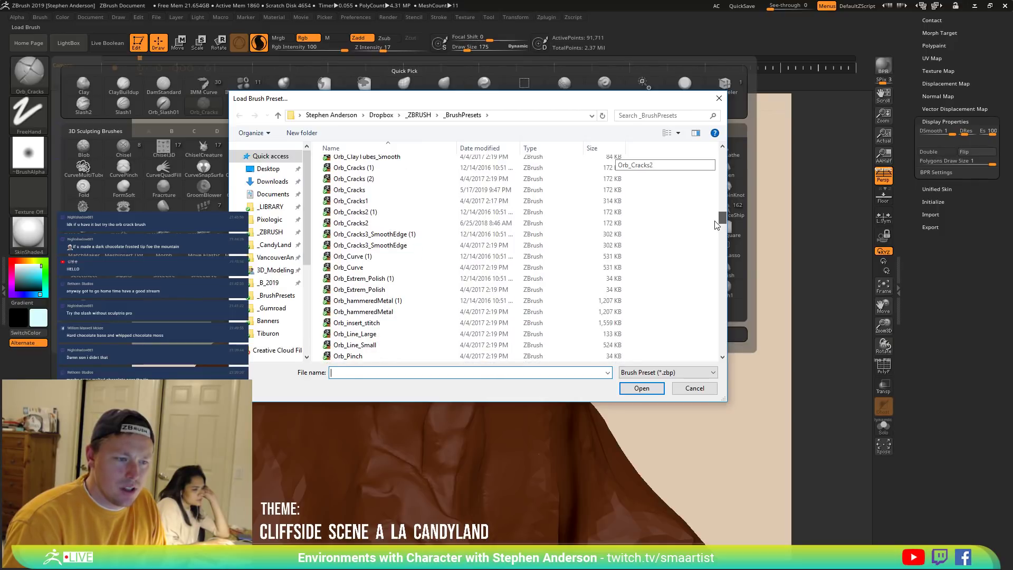
left_click_drag(717, 225, 717, 223)
left_click(390, 230)
double_click(391, 230)
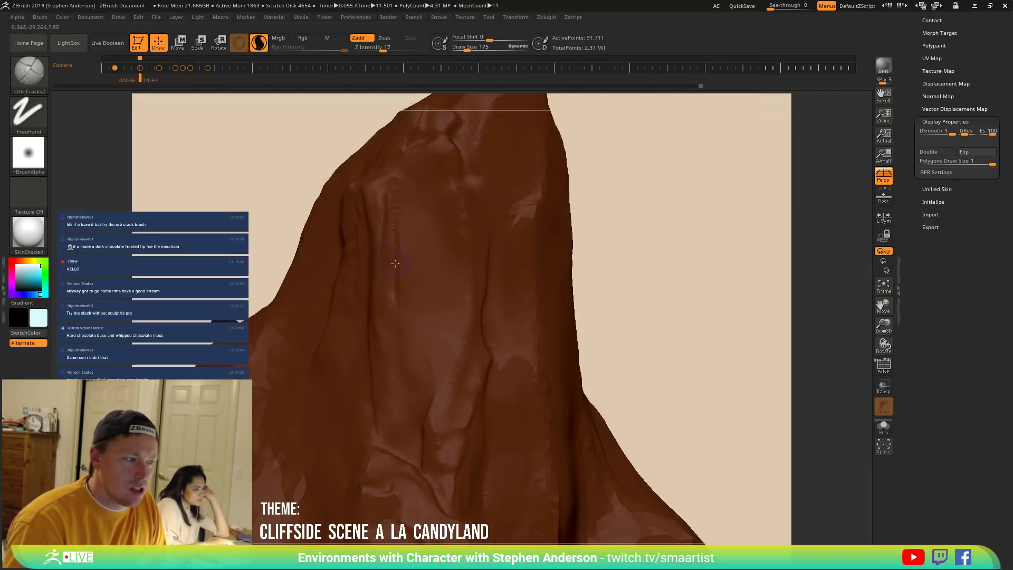
left_click_drag(432, 389, 454, 411)
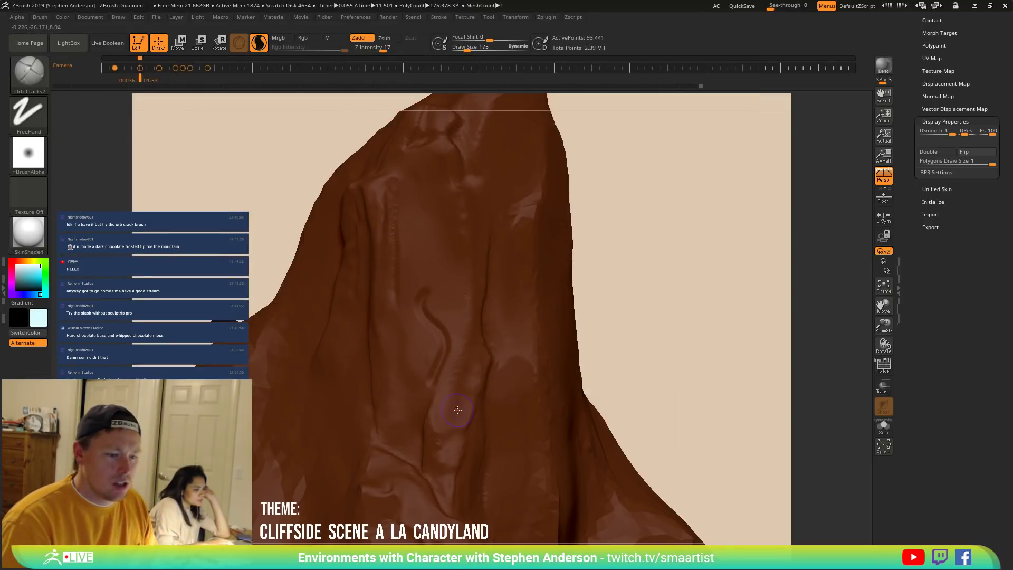
key("ctrl+z")
Load the Orb_Cracks1 brush preset from the _BrushPresets folder and try a crack stroke down the middle of the cliff face.
left_click(34, 75)
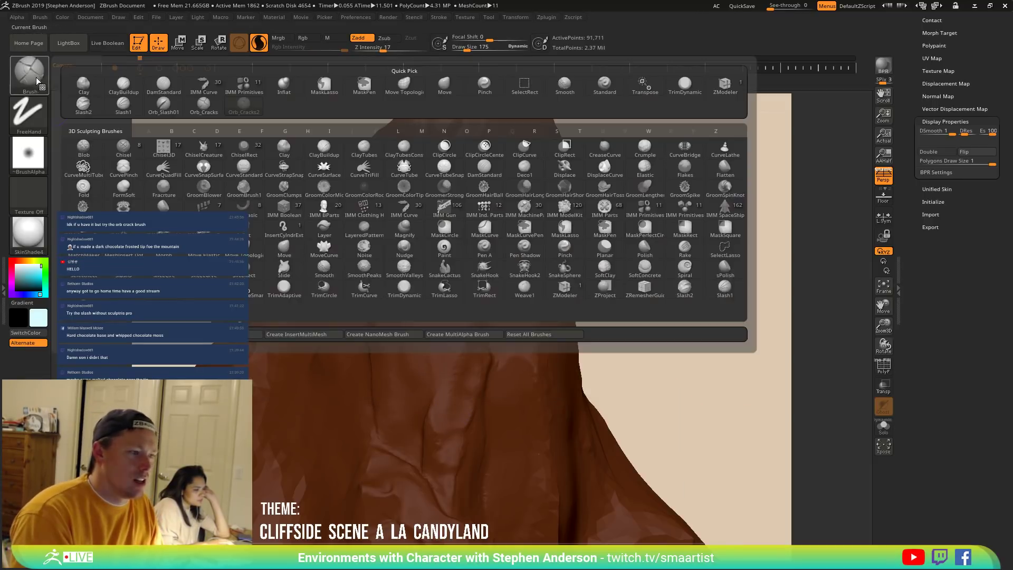
left_click(49, 75)
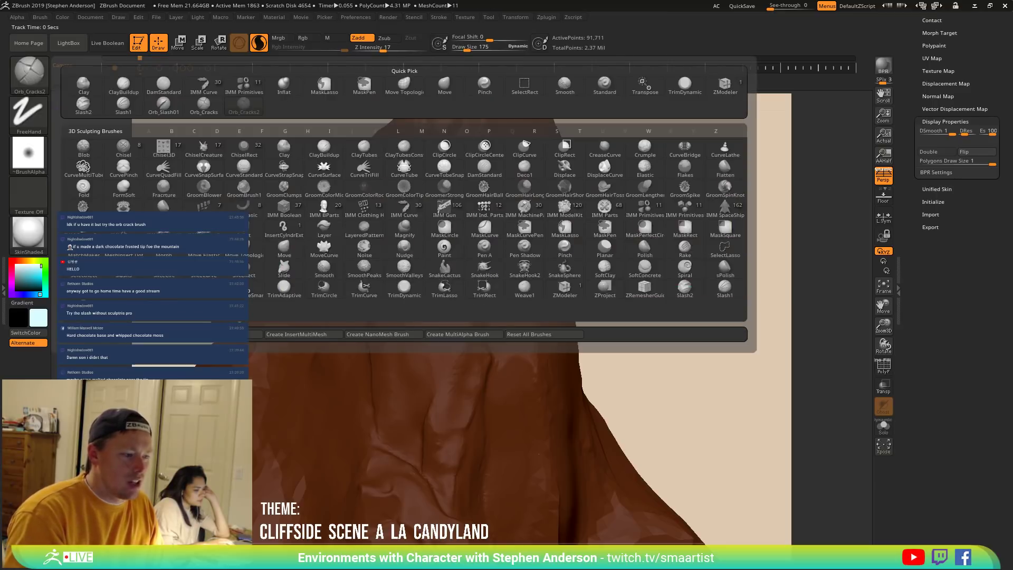
left_click(76, 334)
left_click_drag(723, 154, 712, 228)
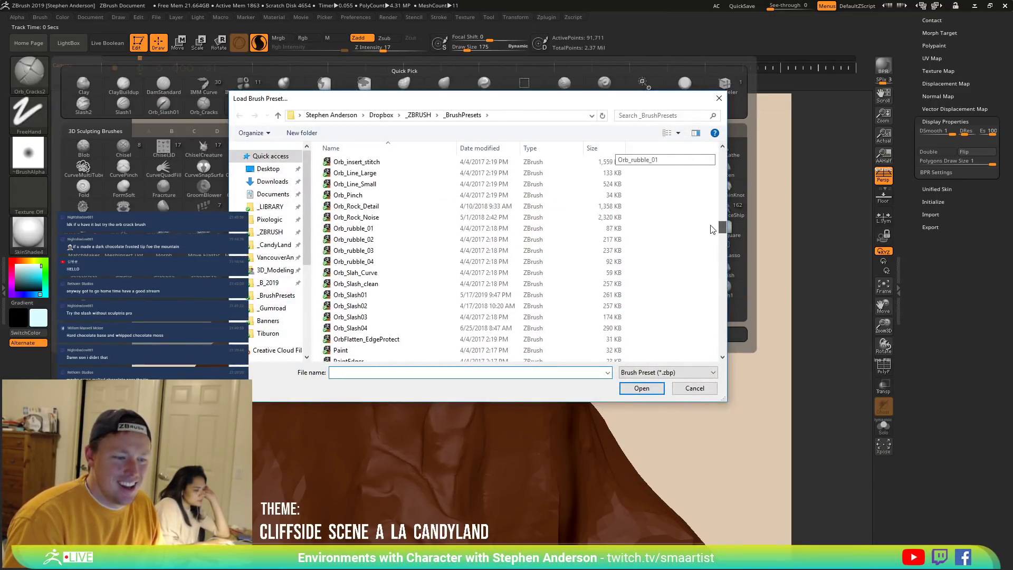
scroll(712, 228, "down", 1)
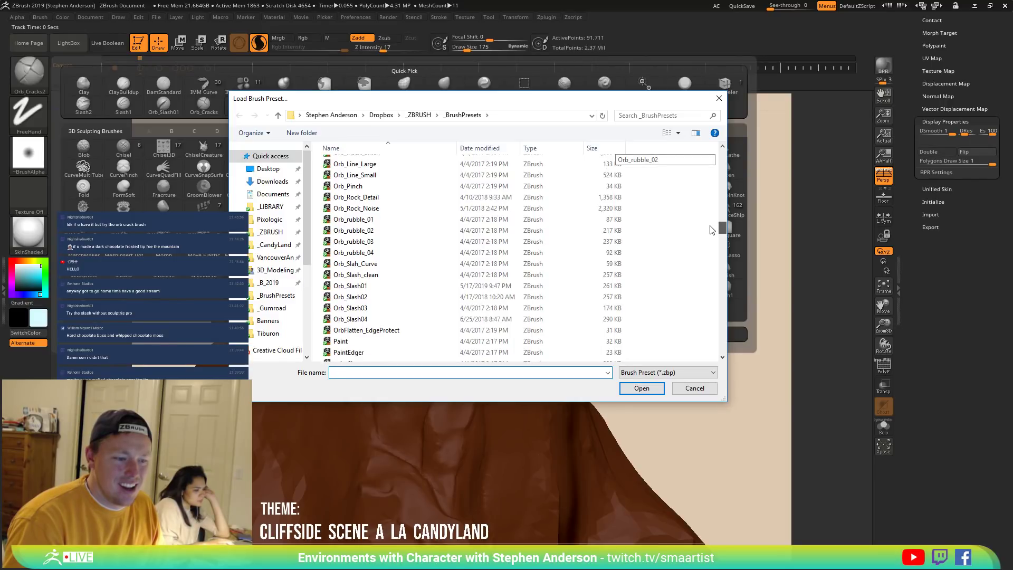
scroll(713, 226, "up", 5)
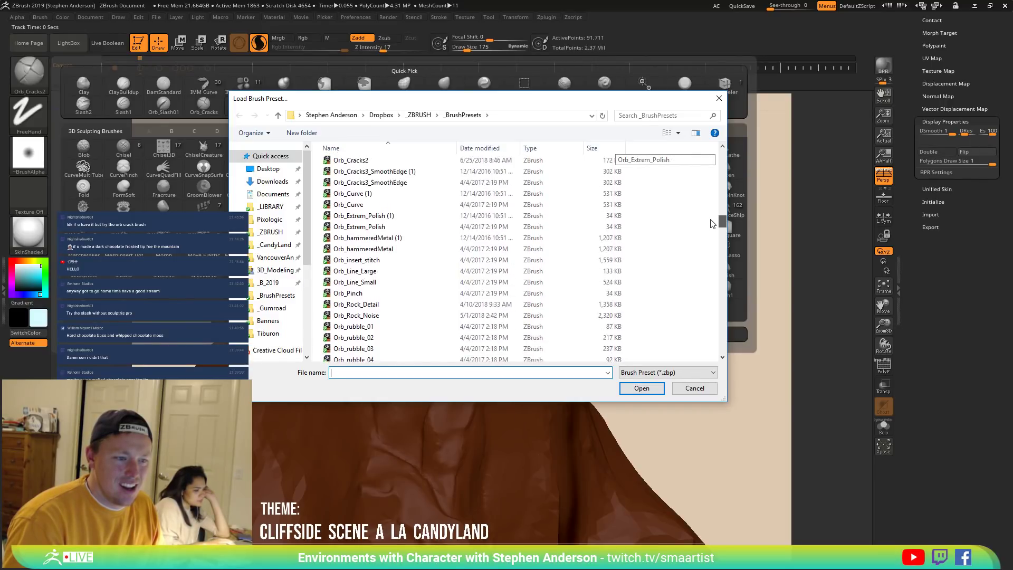
scroll(713, 223, "up", 3)
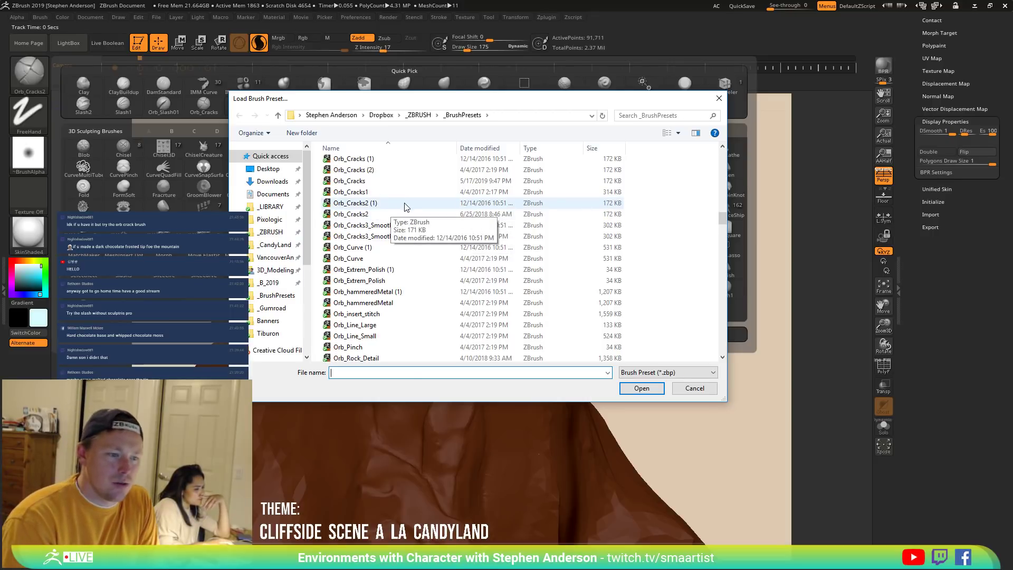
double_click(385, 192)
mouse_move(404, 239)
left_mouse_down()
mouse_move(433, 284)
mouse_move(440, 370)
left_mouse_up()
left_click_drag(499, 304, 450, 269, "shift")
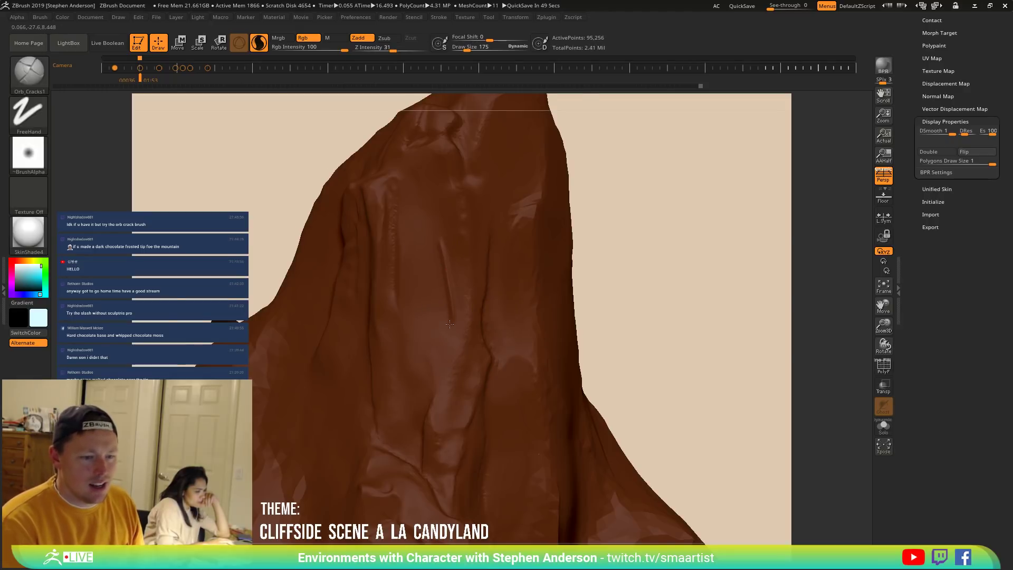
Undo the Orb_Cracks1 test strokes on the cliff face.
key("ctrl+z")
key("ctrl+z")
key("ctrl+z")
key("ctrl+z")
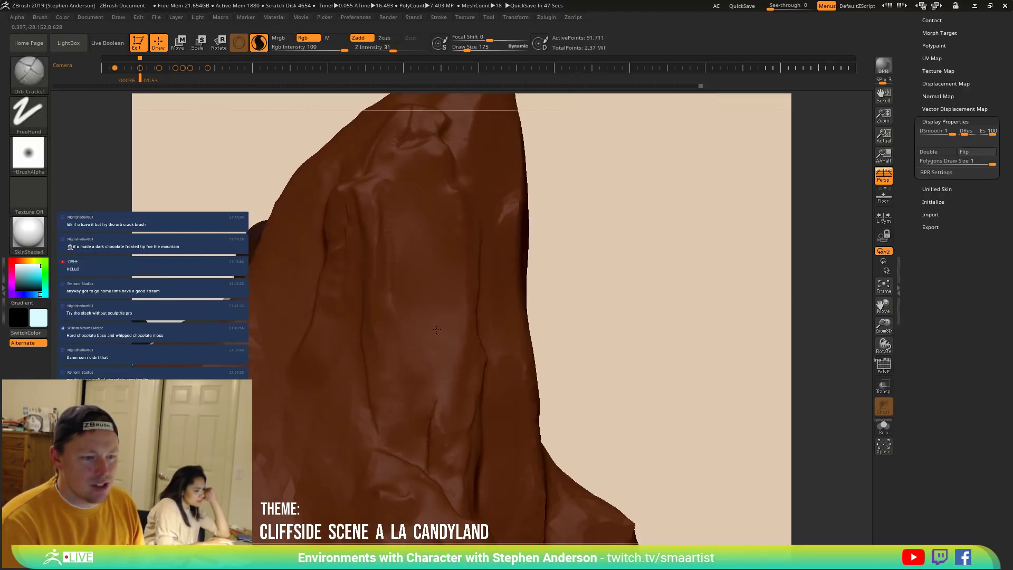
key("ctrl+z")
key("ctrl+z")
key("ctrl+z")
key("ctrl+z")
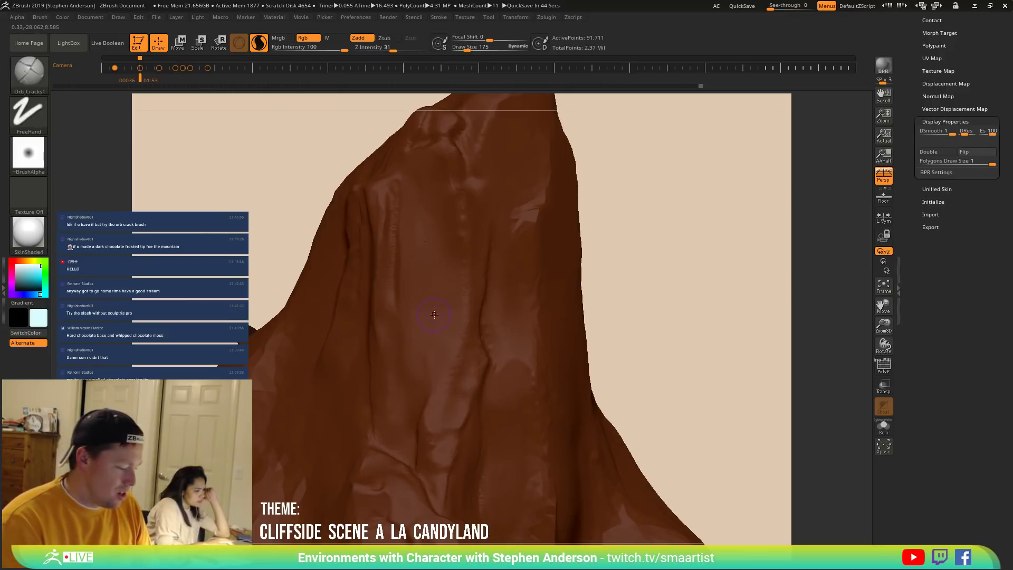
Browse the brush folders in LightBox for another sculpting brush.
key("comma")
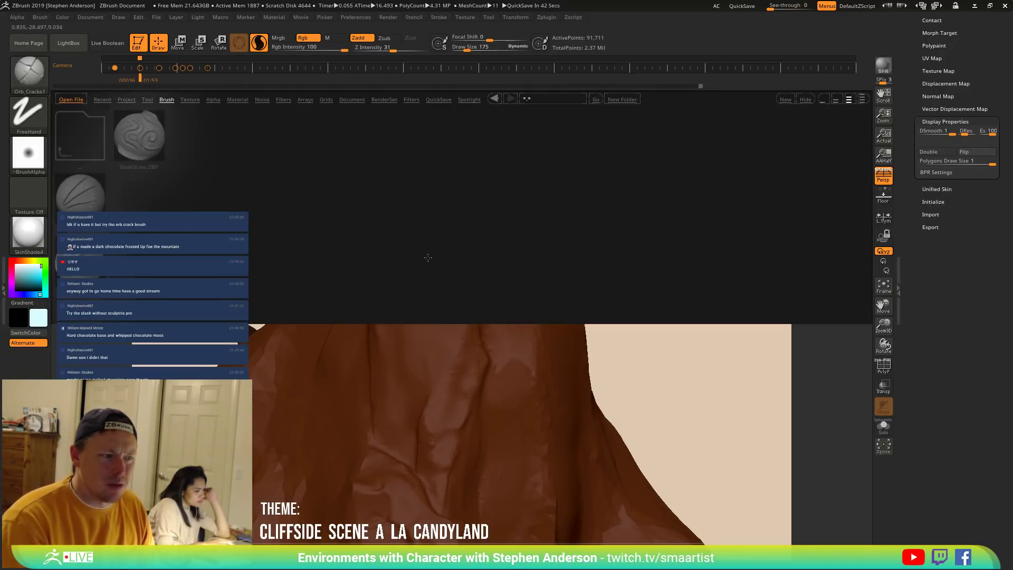
left_click(168, 101)
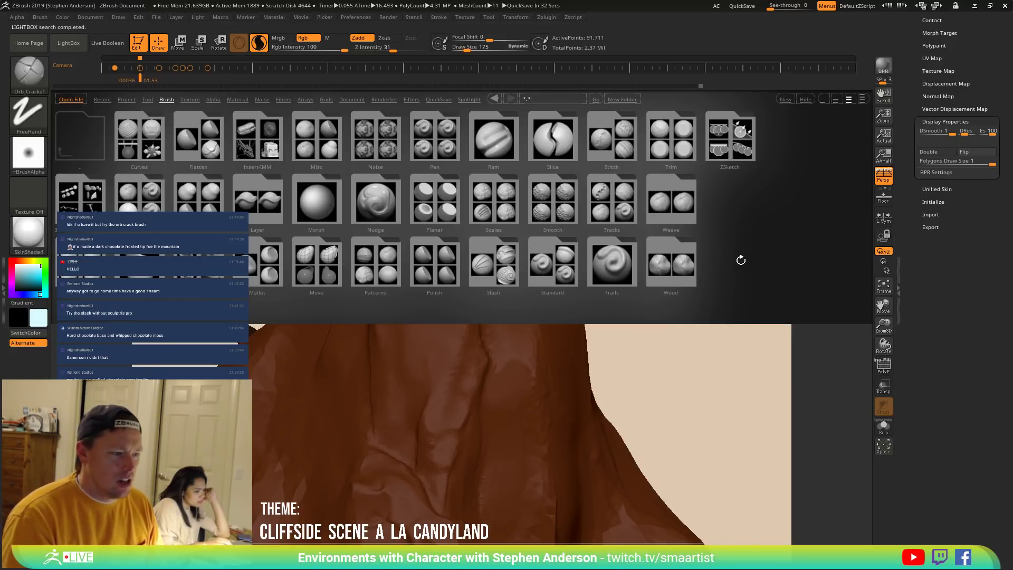
key("comma")
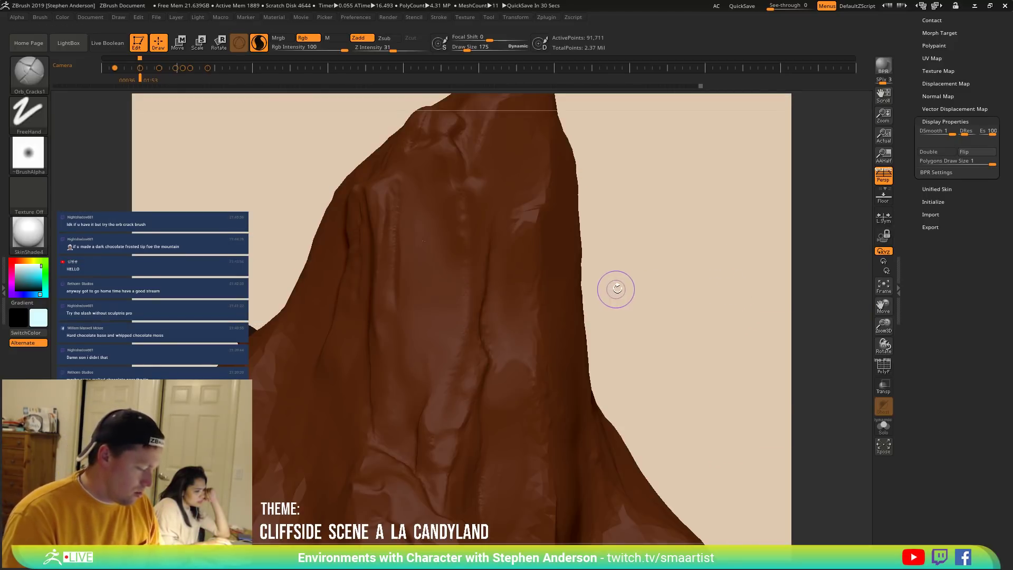
Delete the duplicate preset files MAHcut Mech A (1) and MAHcut Mech B (1) from the _BrushPresets folder.
left_click(29, 74)
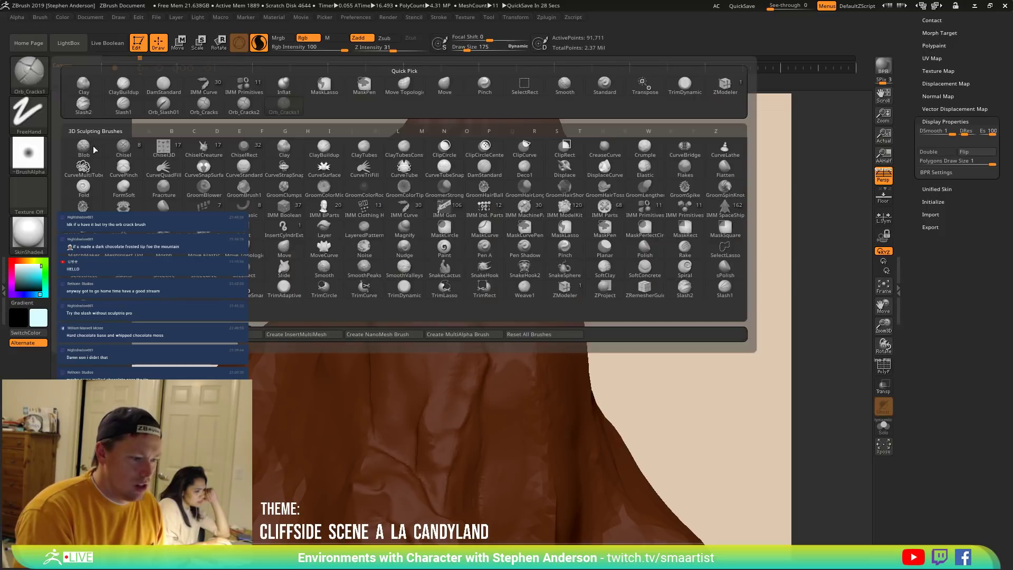
left_click(82, 340)
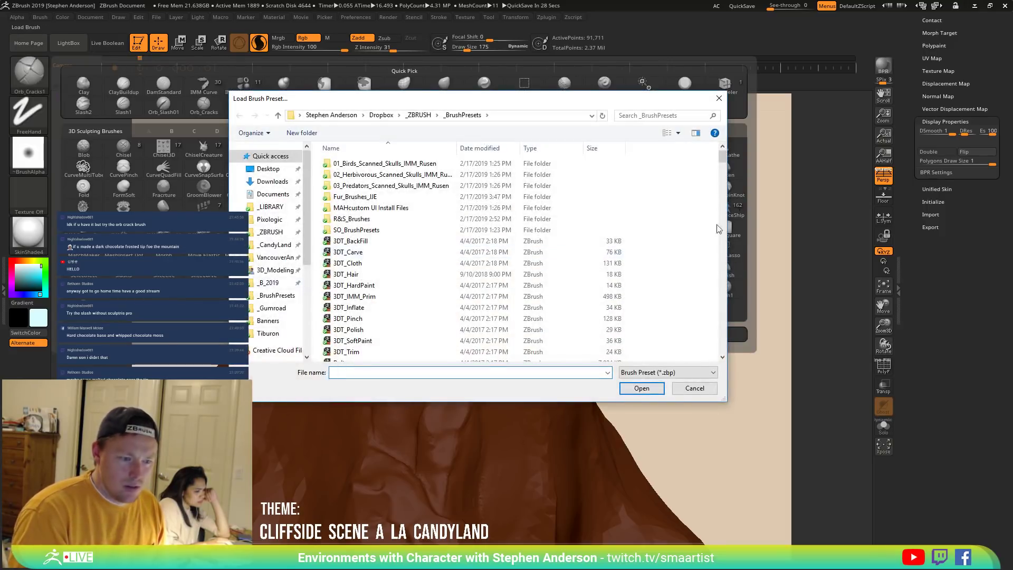
left_click_drag(723, 158, 717, 207)
left_click(379, 201)
right_click(376, 201)
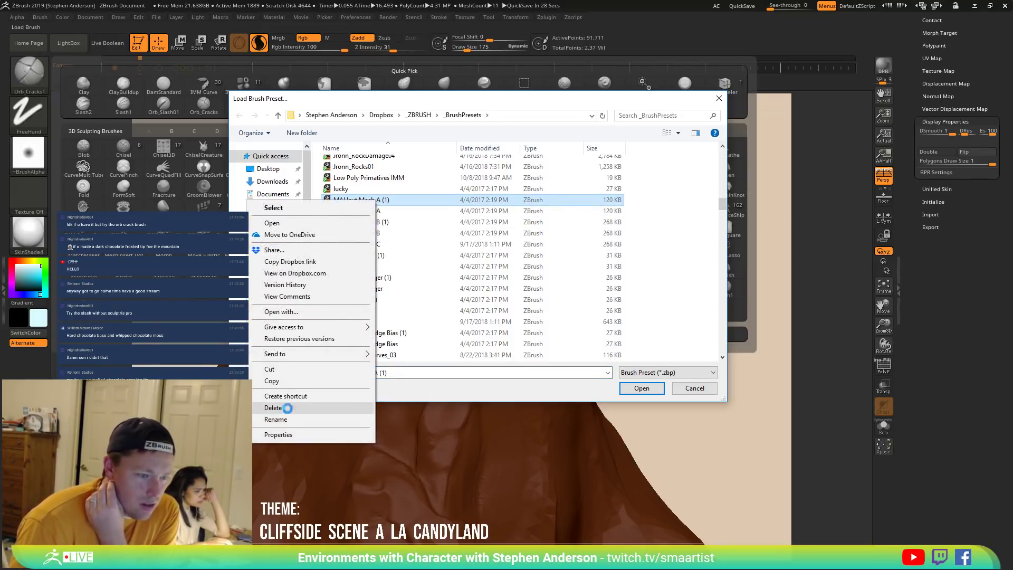
left_click(289, 407)
left_click(385, 211)
right_click(385, 212)
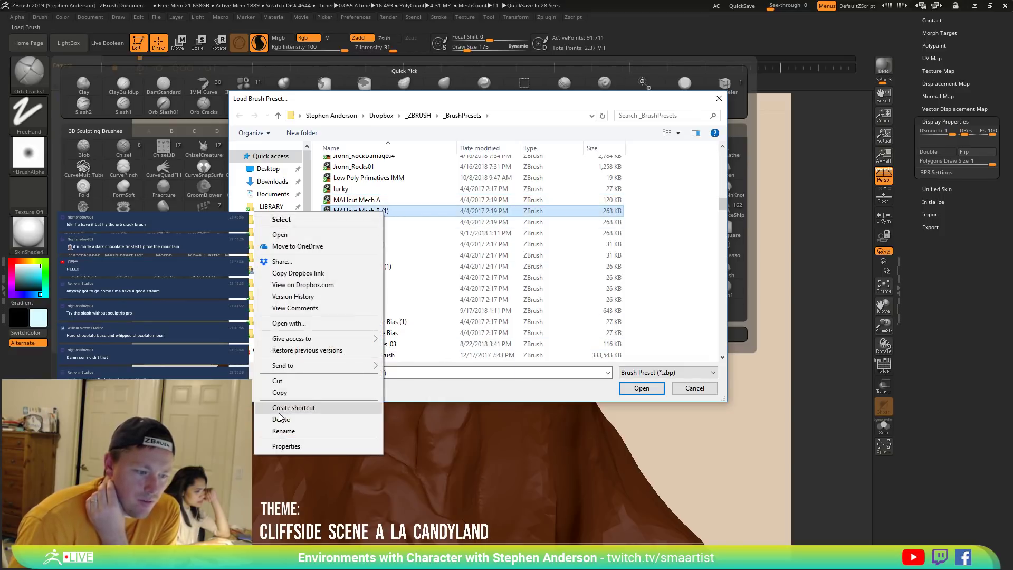
left_click(281, 419)
Delete the duplicate preset files MAHmask Bias (1), MAHpolish Edger (1) and MAHpolish1 (1).
left_click(381, 234)
right_click(381, 234)
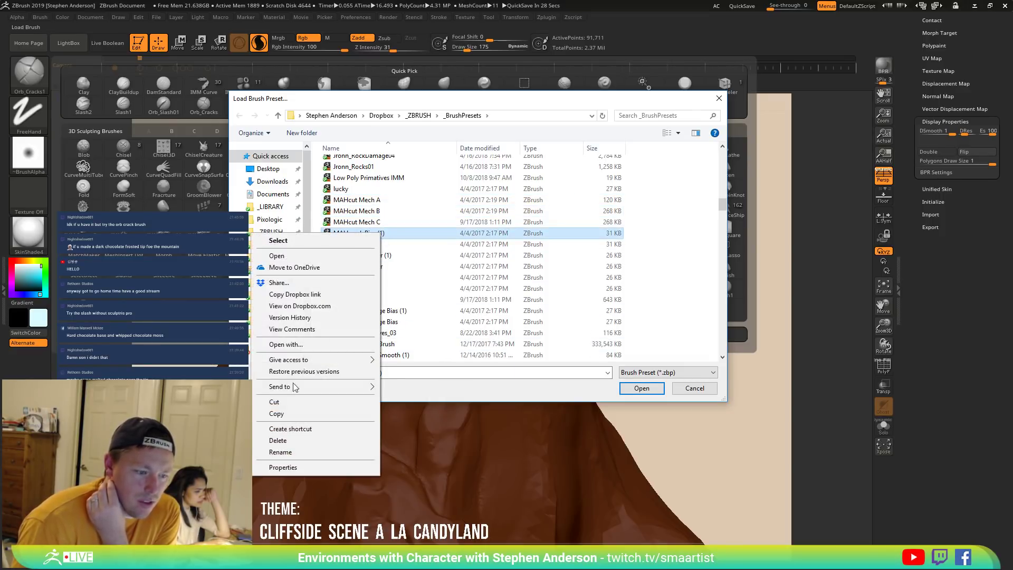
left_click(259, 439)
left_click(387, 244)
right_click(386, 245)
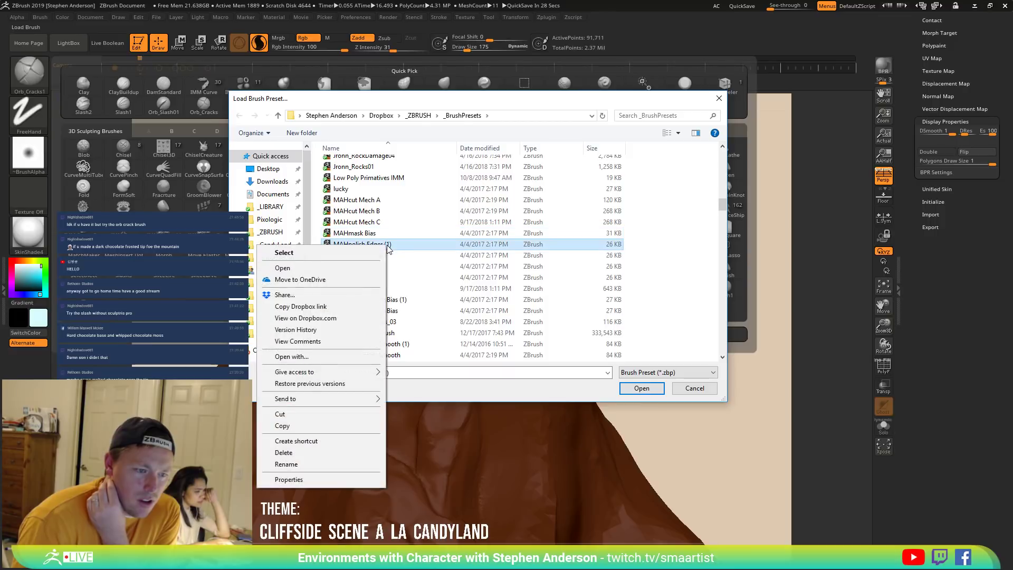
left_click(267, 450)
left_click(375, 255)
right_click(375, 256)
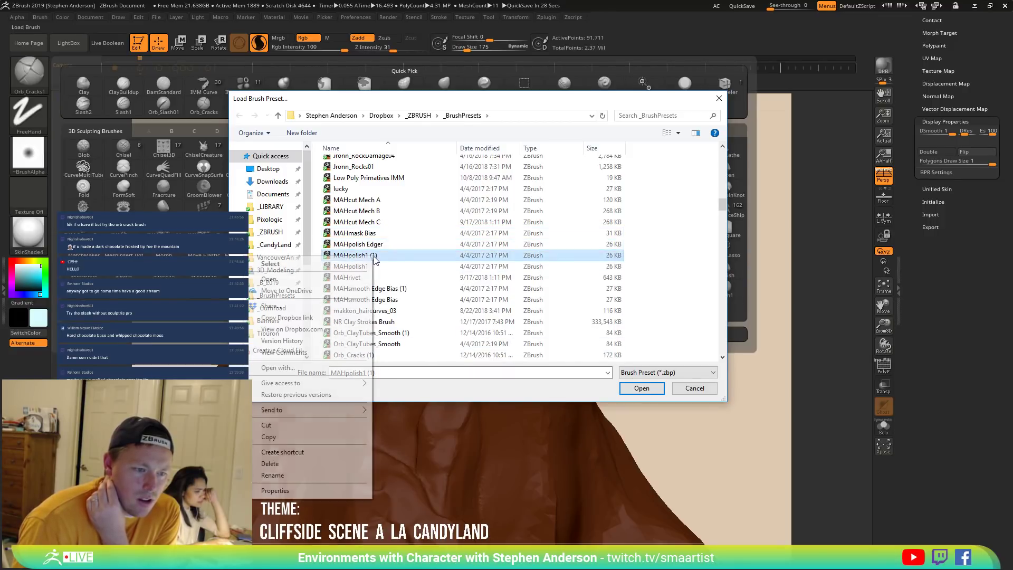
left_click(285, 464)
Delete the duplicate preset files MAHsmooth Edge Bias (1) and Orb_ClayTubes_Smooth (1).
left_click(388, 276)
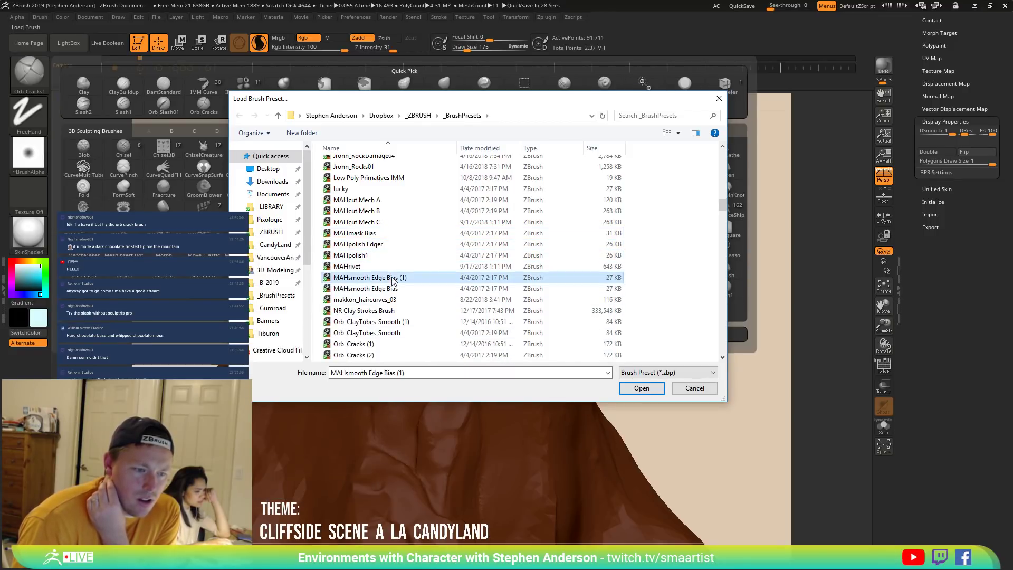
right_click(388, 277)
left_click(287, 484)
right_click_drag(398, 312, 402, 307)
right_click(380, 310)
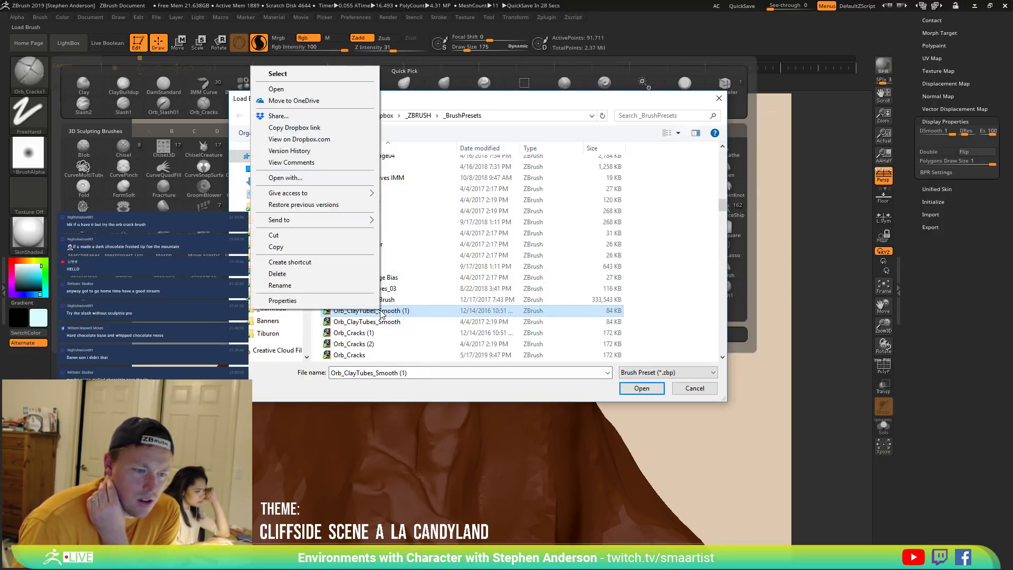
left_click(323, 274)
Delete the duplicate preset files Orb_Cracks (1), Orb_Cracks (2), Orb_Cracks2 (1) and Orb_Cracks3_SmoothEdge (1).
right_click(357, 323)
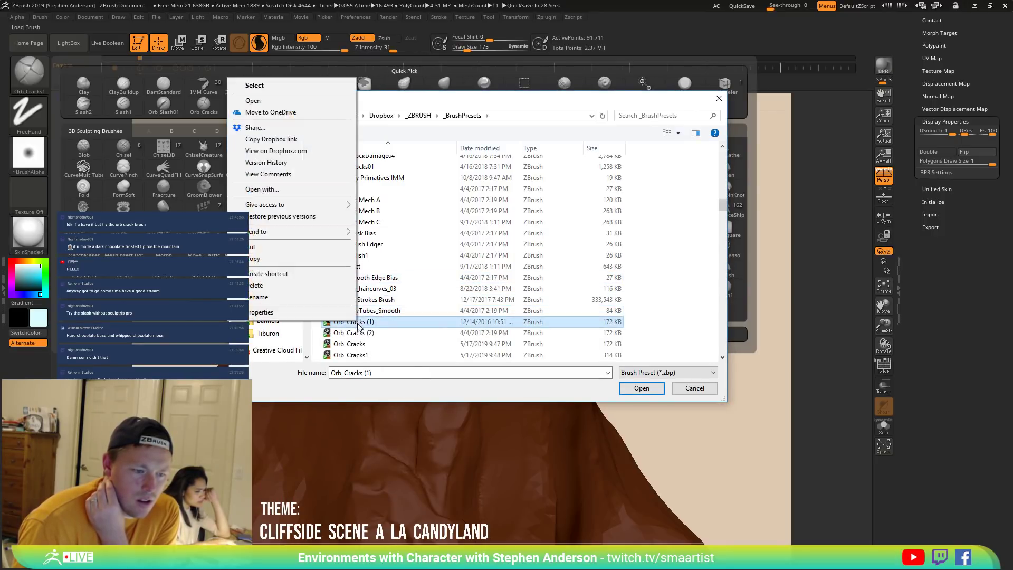
left_click(306, 285)
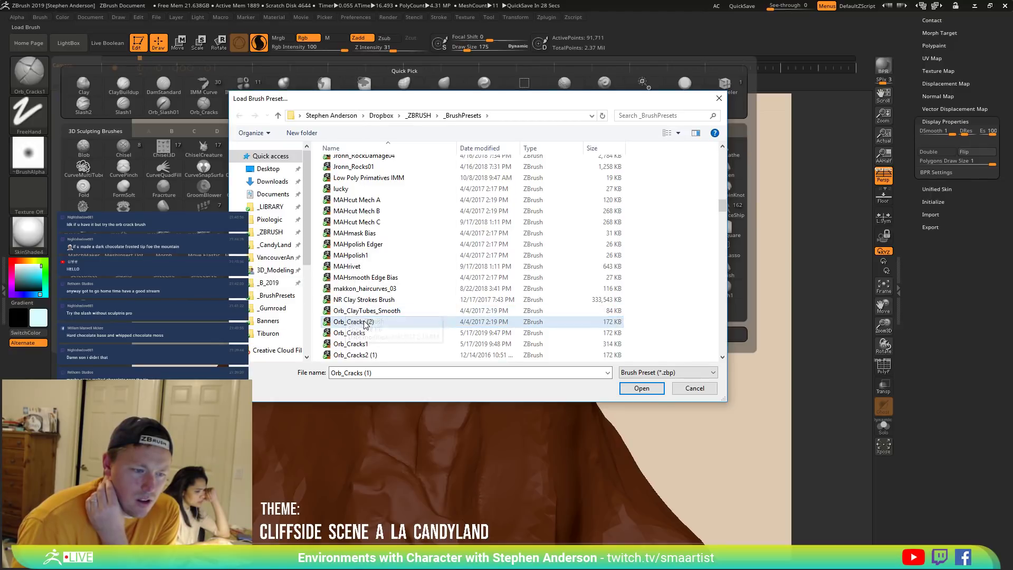
right_click(360, 322)
left_click(309, 286)
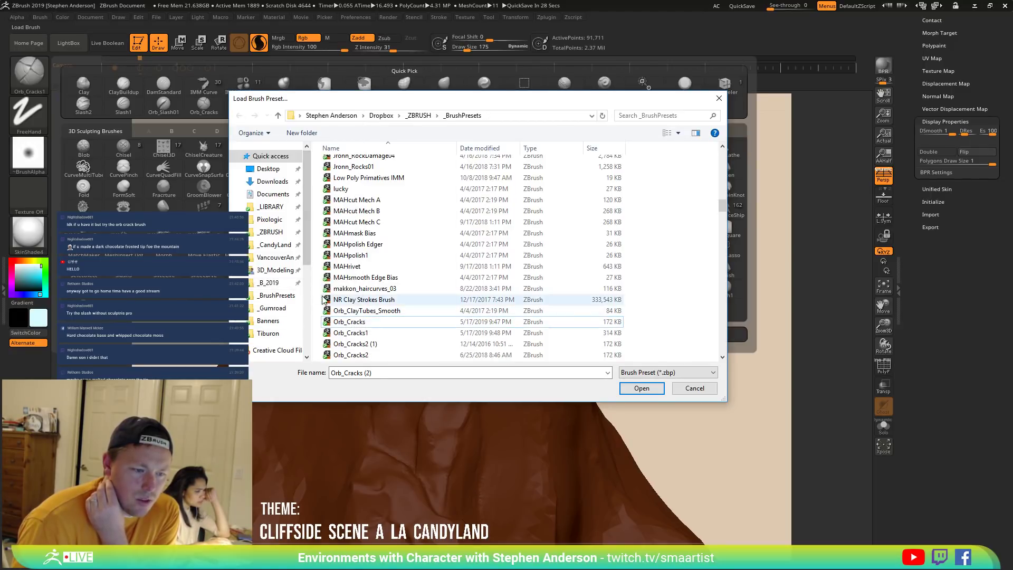
right_click(369, 344)
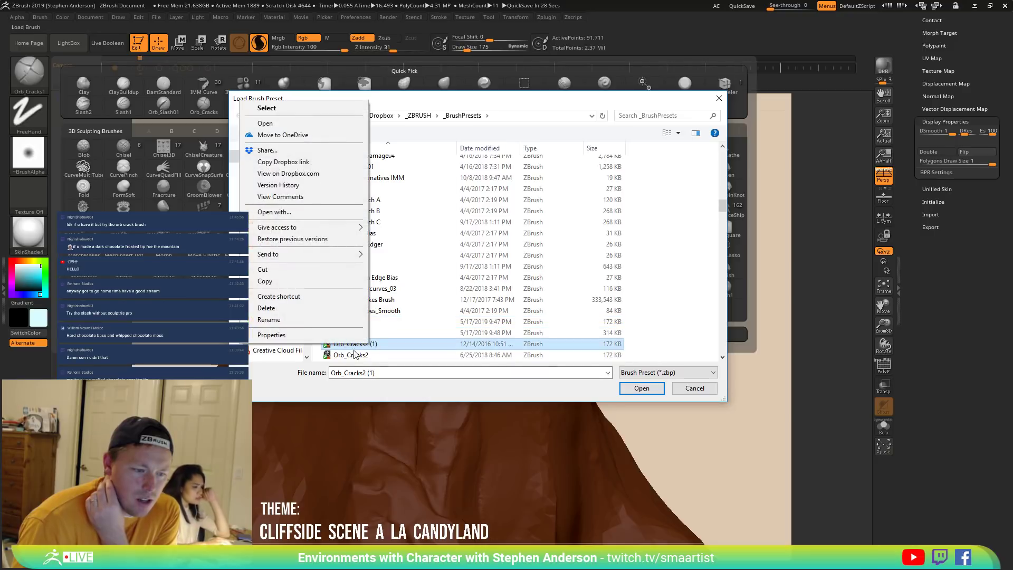
left_click(302, 306)
left_click(370, 355)
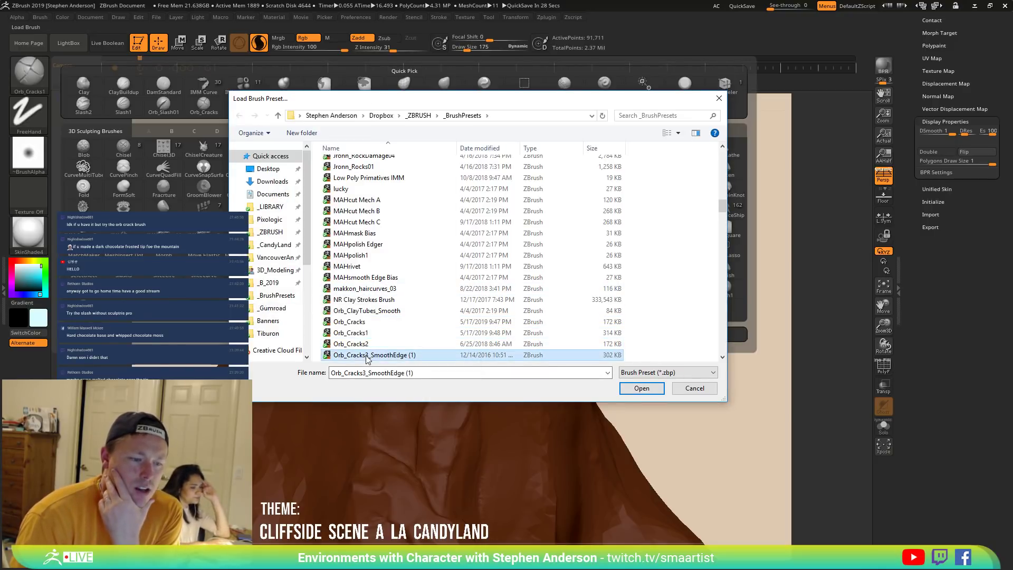
right_click(365, 354)
left_click(308, 319)
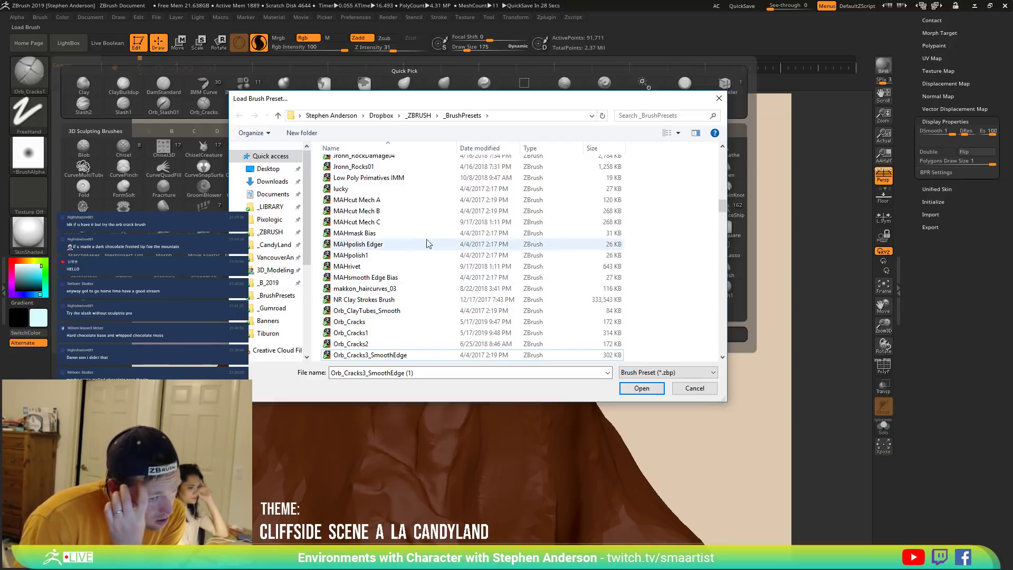
Load the MAHcut Mech A brush preset and, with Rgb off, carve a curved crease across the middle of the cliff face.
double_click(391, 205)
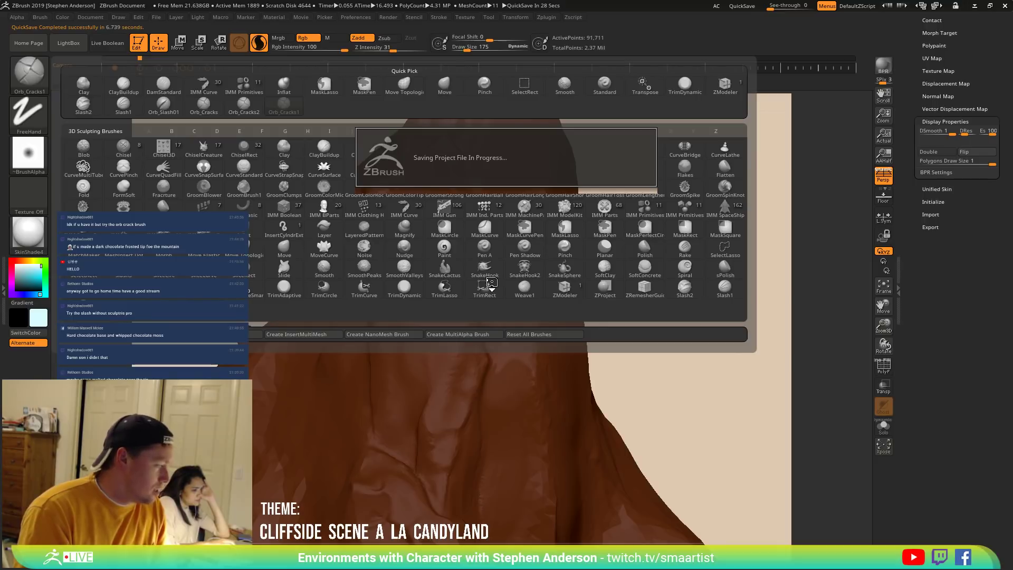
left_click_drag(432, 278, 442, 342)
key("ctrl+z")
left_click(305, 42)
left_click_drag(418, 247, 446, 359)
key("ctrl")
key("ctrl+z")
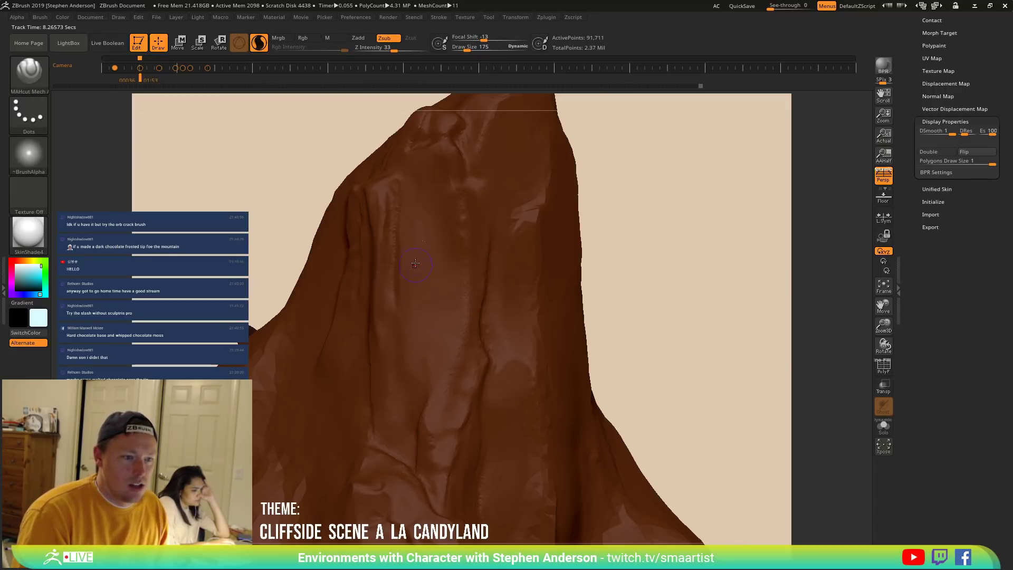
left_click_drag(396, 305, 428, 327)
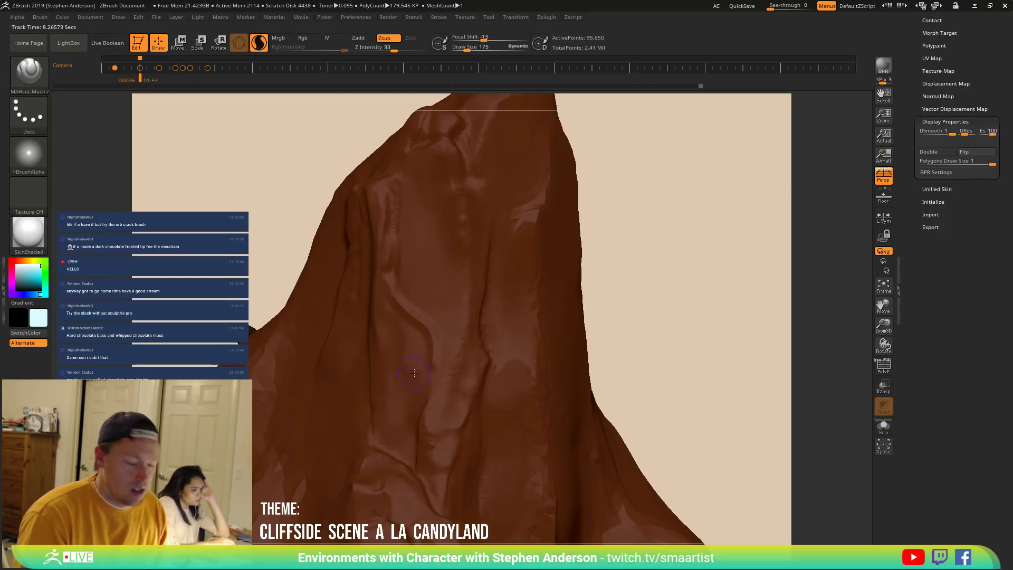
Soften the new crease on the cliff face with the TrimDynamic brush at draw size 269, undoing unwanted strokes.
key("b")
key("t")
key("d")
key("s")
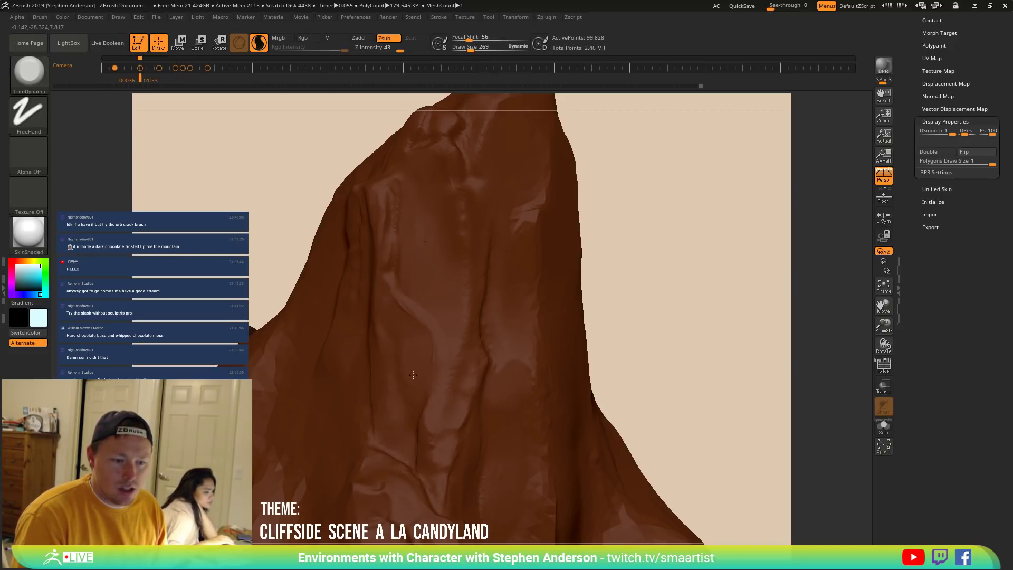
key("ctrl+z")
key("ctrl+z")
key("ctrl+z")
key("ctrl+z")
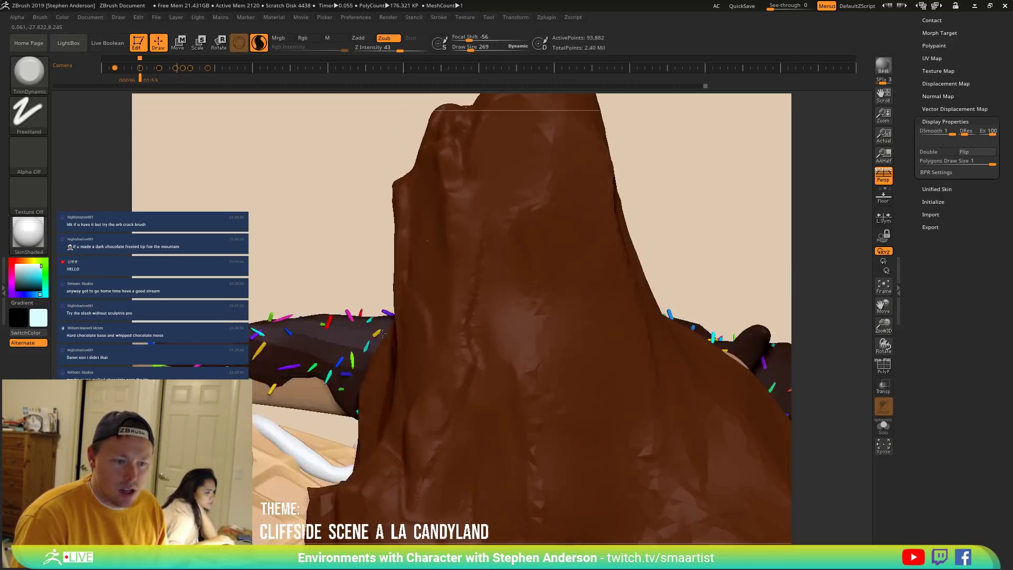
right_click_drag(419, 331, 435, 335)
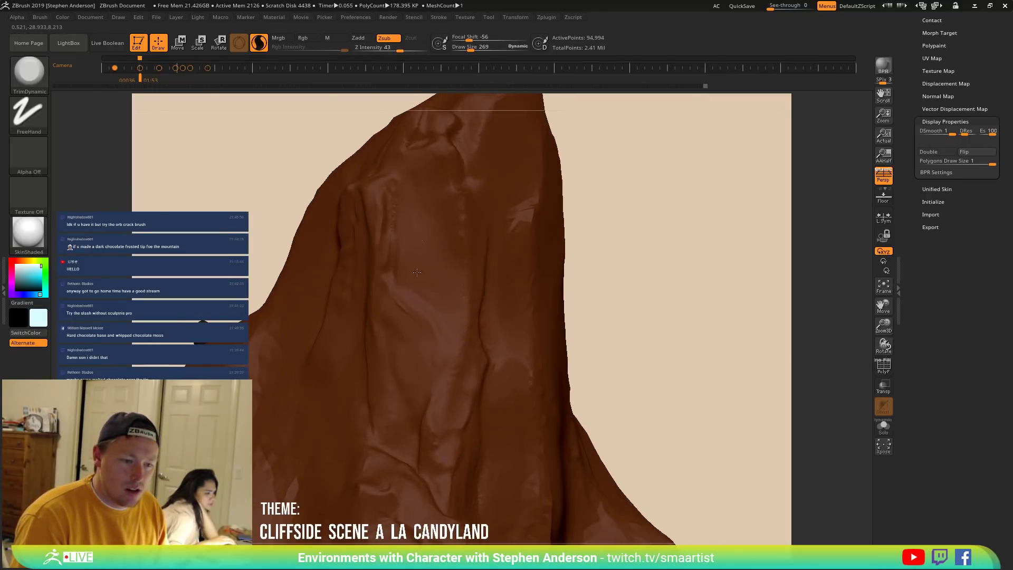
Carve sharp diagonal cracks across the middle of the cliff face with the Slash2 brush, undoing an unwanted stroke.
key("b")
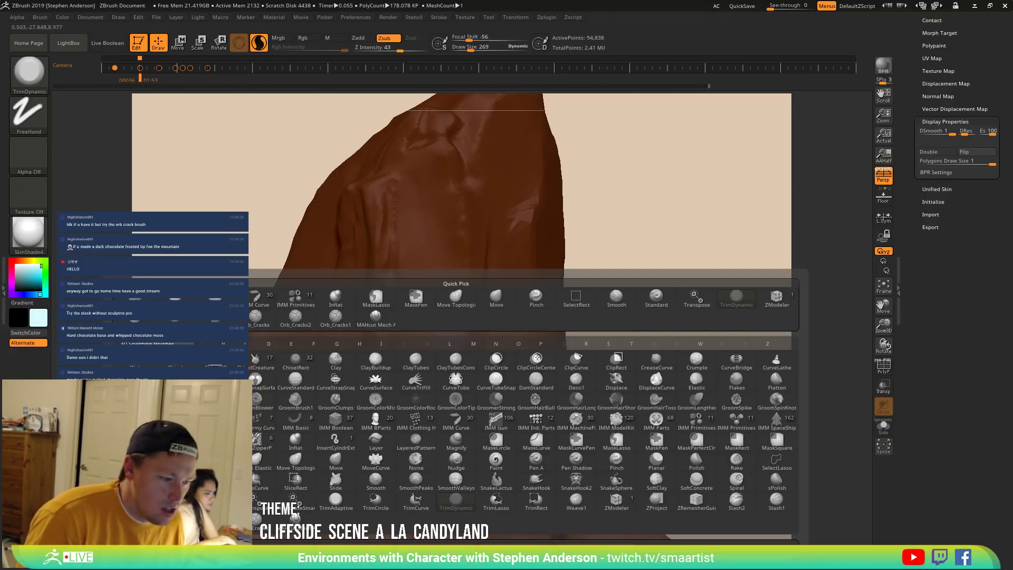
left_click(737, 500)
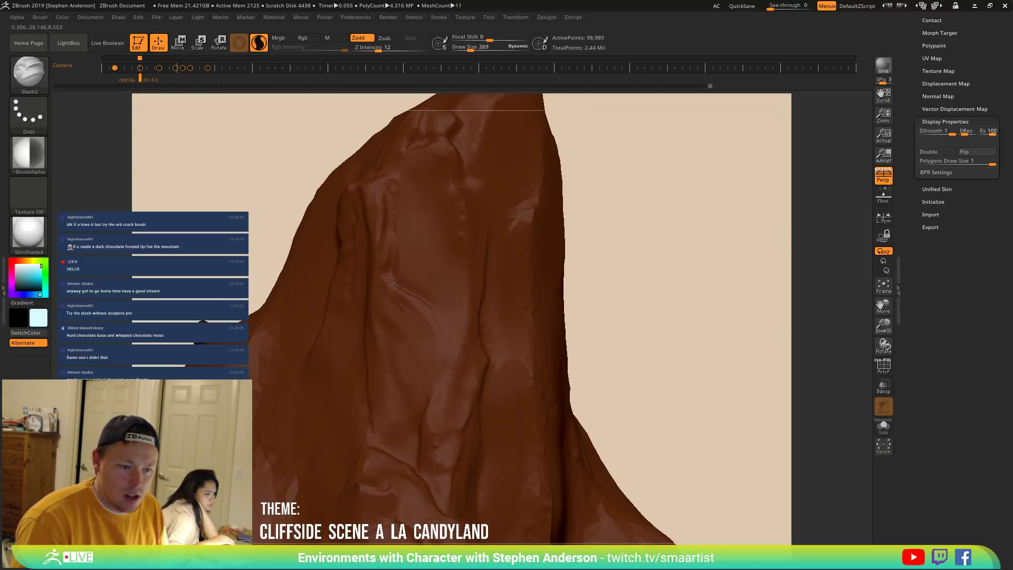
mouse_move(421, 302)
right_mouse_down()
mouse_move(370, 296)
mouse_move(361, 306)
mouse_move(417, 319)
right_mouse_up()
key("ctrl+z")
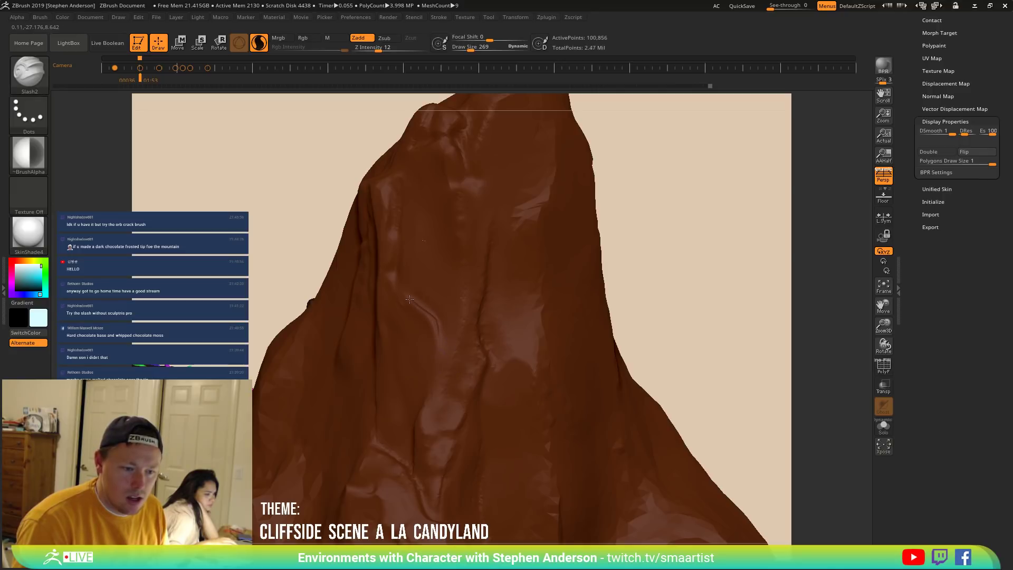
right_click_drag(390, 275, 443, 301)
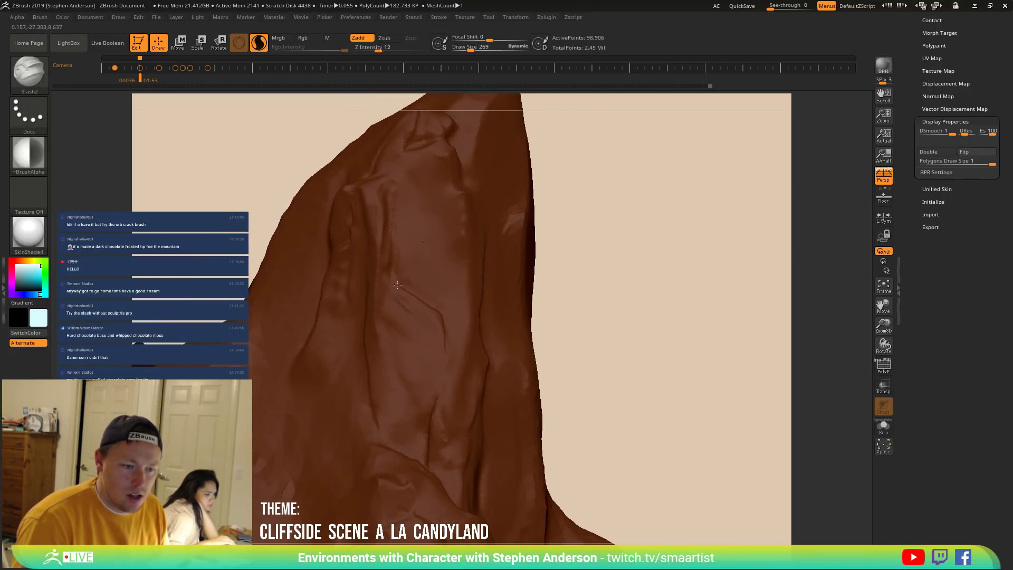
left_click_drag(390, 283, 435, 312)
mouse_move(417, 304)
right_mouse_down()
mouse_move(448, 308)
mouse_move(406, 305)
mouse_move(377, 379)
right_mouse_up()
left_click_drag(377, 380, 359, 358)
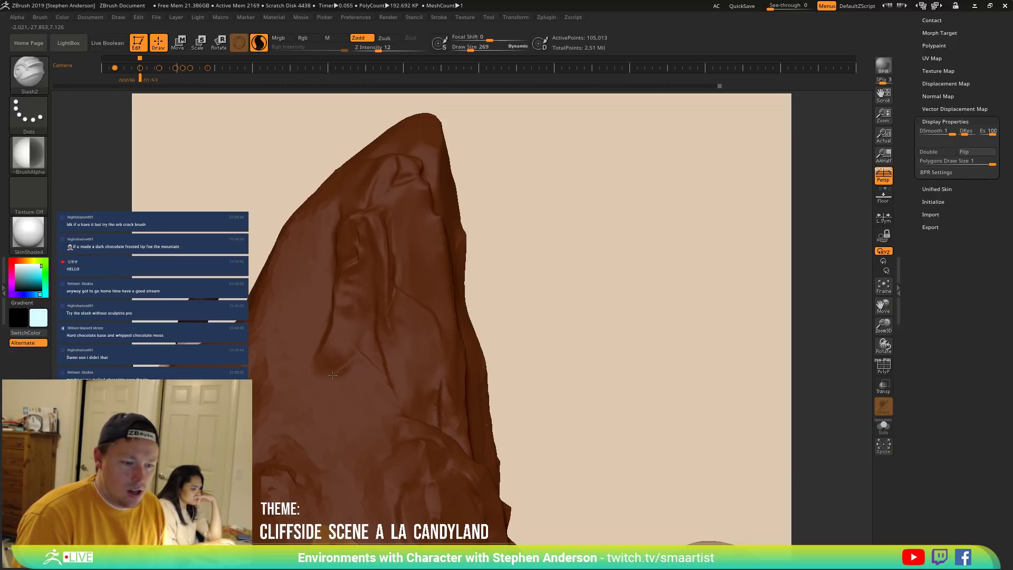
Slash short cracks into the smooth face below the mountain's peak with the Slash2 brush at Z Intensity 12.
right_click_drag(326, 417, 306, 393)
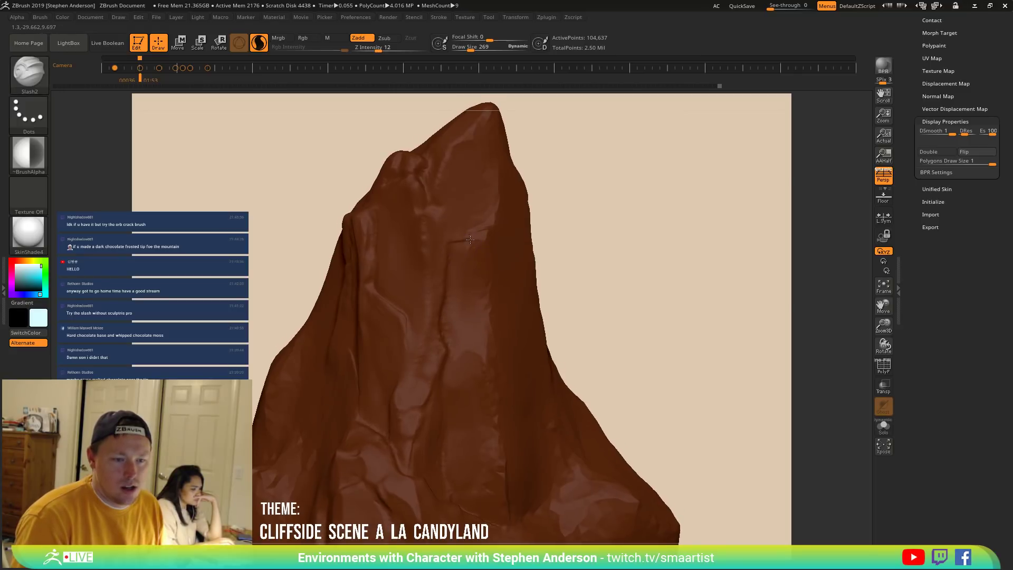
right_click_drag(474, 252, 482, 231)
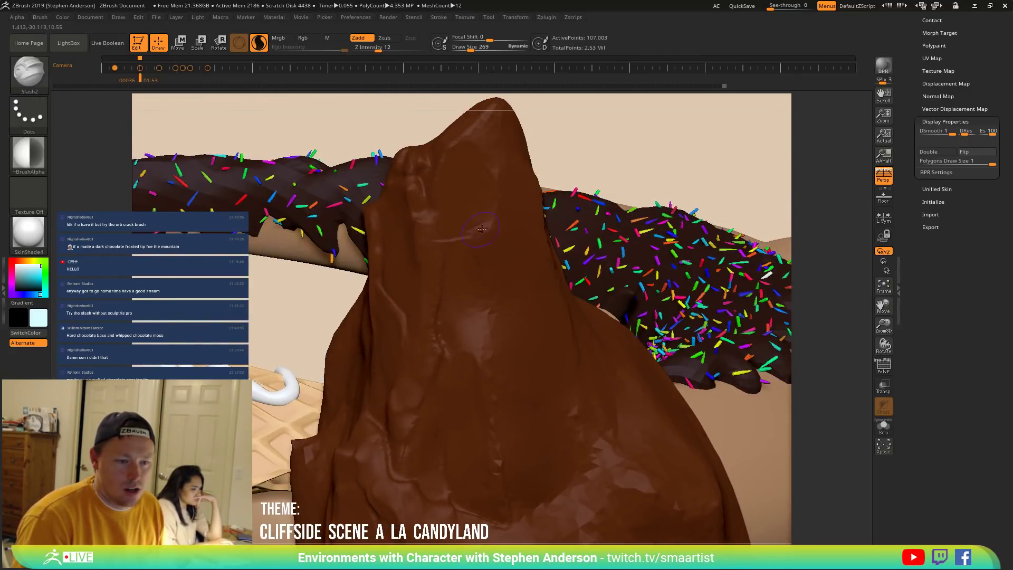
left_click(511, 204, "alt")
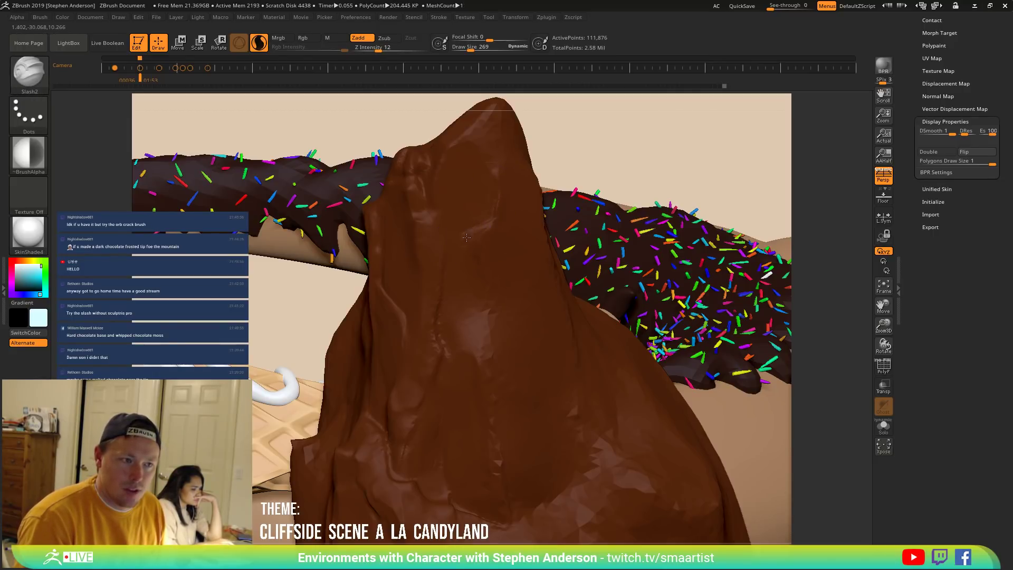
mouse_move(478, 275)
right_mouse_down()
mouse_move(490, 223)
mouse_move(481, 262)
right_mouse_up()
Carve vertical grooves down the face below the peak with the DamStandard brush at draw size 269.
key("b")
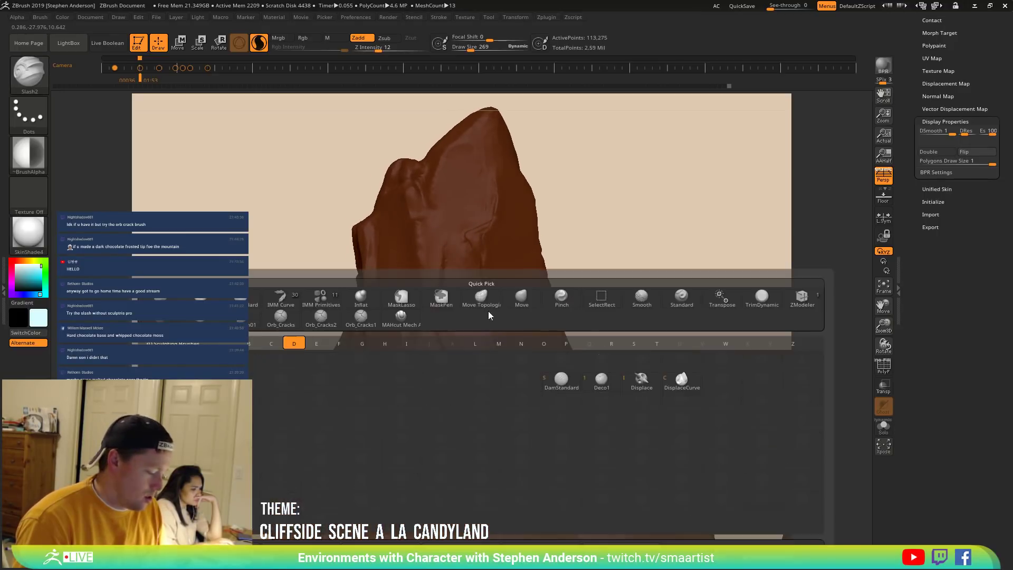
key("d")
key("s")
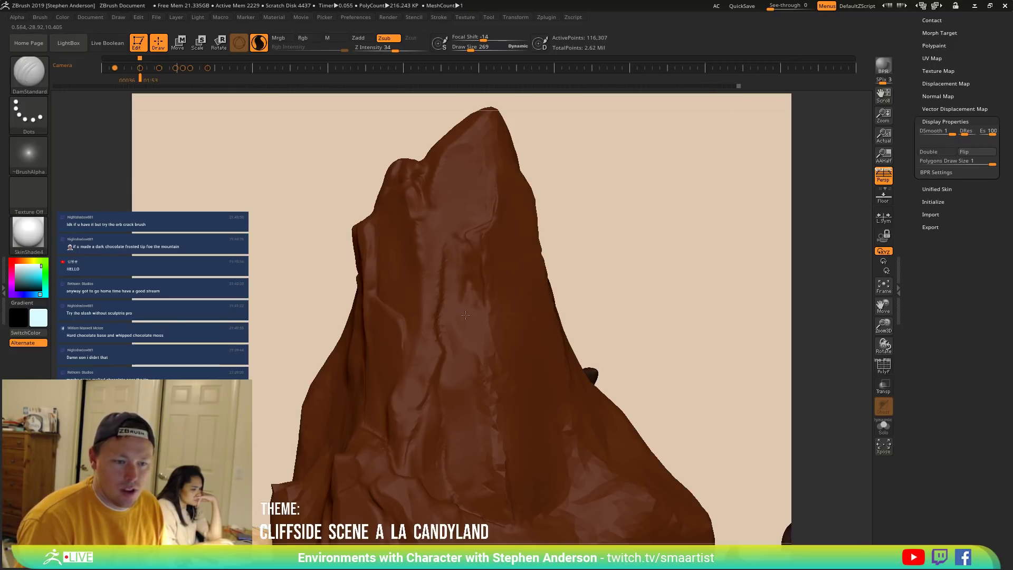
left_click_drag(471, 327, 433, 285)
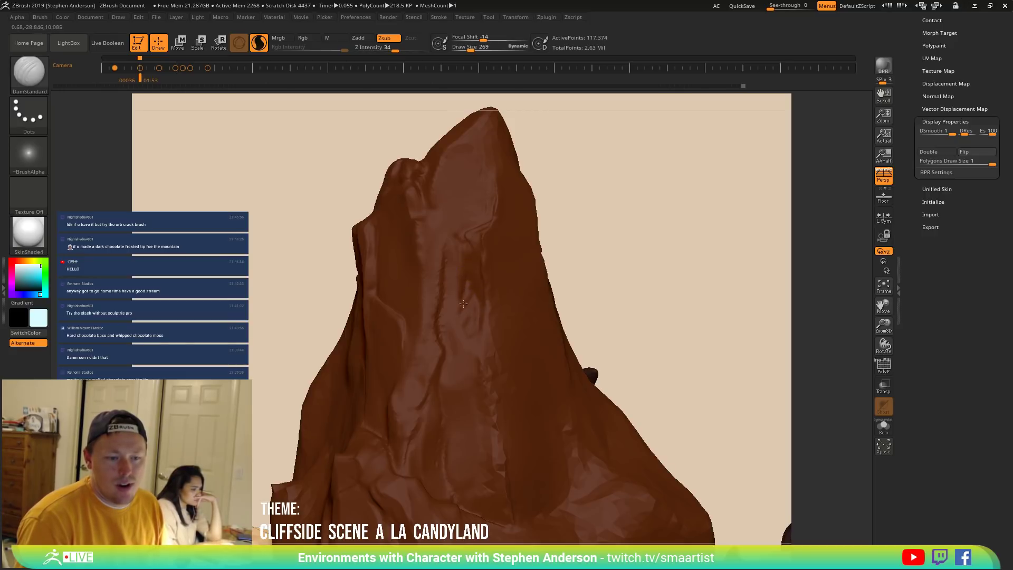
Flatten the surfaces beside the new grooves below the peak with the TrimDynamic brush.
key("b")
key("t")
key("d")
right_click_drag(488, 352, 474, 294)
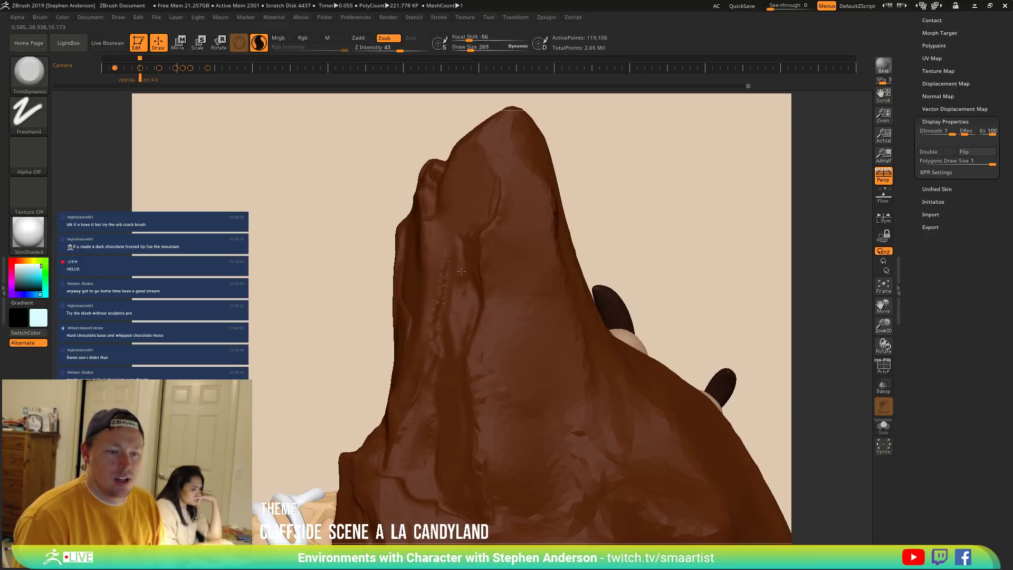
mouse_move(489, 266)
right_mouse_down()
mouse_move(475, 258)
mouse_move(456, 143)
mouse_move(477, 247)
mouse_move(554, 253)
mouse_move(449, 255)
mouse_move(484, 257)
right_mouse_up()
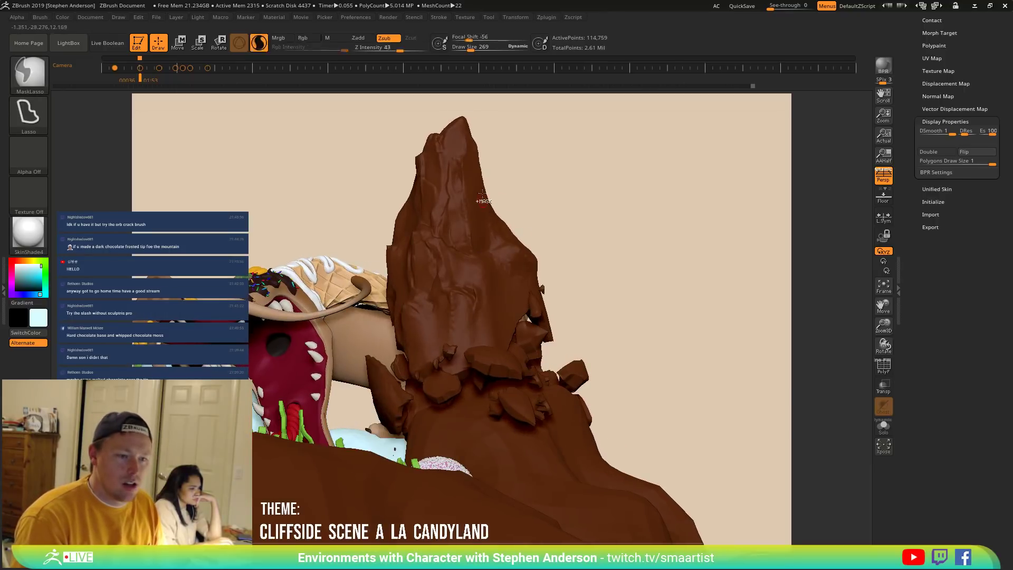
Lasso-mask everything except a tall patch on the slope below the peak and adjust that patch with the Move transpose tool.
mouse_move(533, 165)
right_mouse_down()
mouse_move(536, 156)
mouse_move(540, 187)
right_mouse_up()
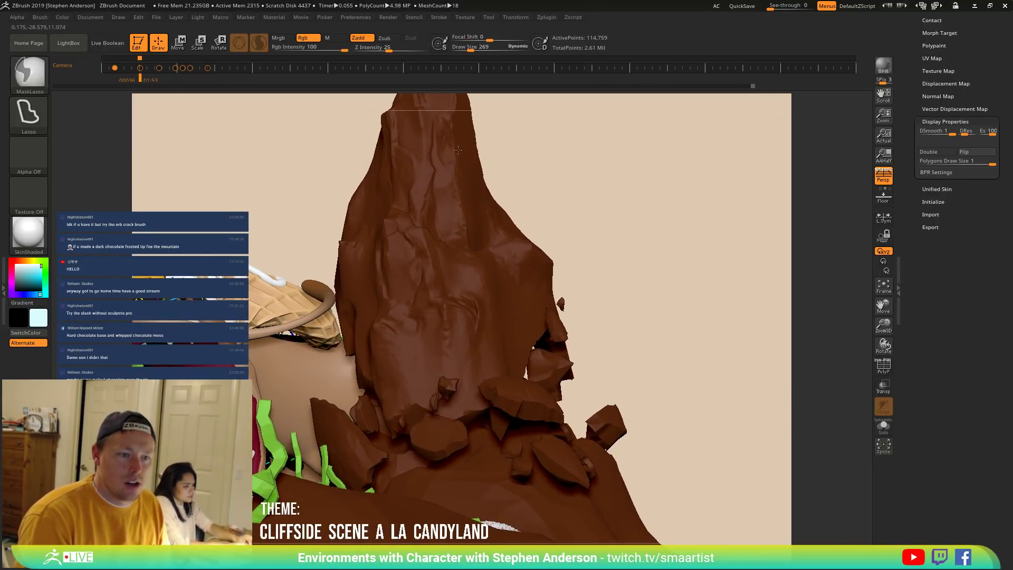
mouse_move(438, 191)
left_mouse_down("ctrl")
mouse_move(446, 240)
mouse_move(477, 247)
mouse_move(509, 174)
mouse_move(515, 95)
mouse_move(466, 249)
mouse_move(419, 129)
mouse_move(493, 106)
mouse_move(496, 114)
left_mouse_up("ctrl")
mouse_move(554, 151)
left_mouse_down()
mouse_move(513, 157)
mouse_move(581, 130)
mouse_move(493, 139)
mouse_move(488, 184)
mouse_move(511, 282)
mouse_move(680, 137)
mouse_move(584, 146)
mouse_move(639, 148)
left_mouse_up()
left_click_drag(502, 190, 460, 197)
mouse_move(546, 161)
left_mouse_down()
mouse_move(482, 253)
mouse_move(568, 174)
mouse_move(464, 255)
left_mouse_up()
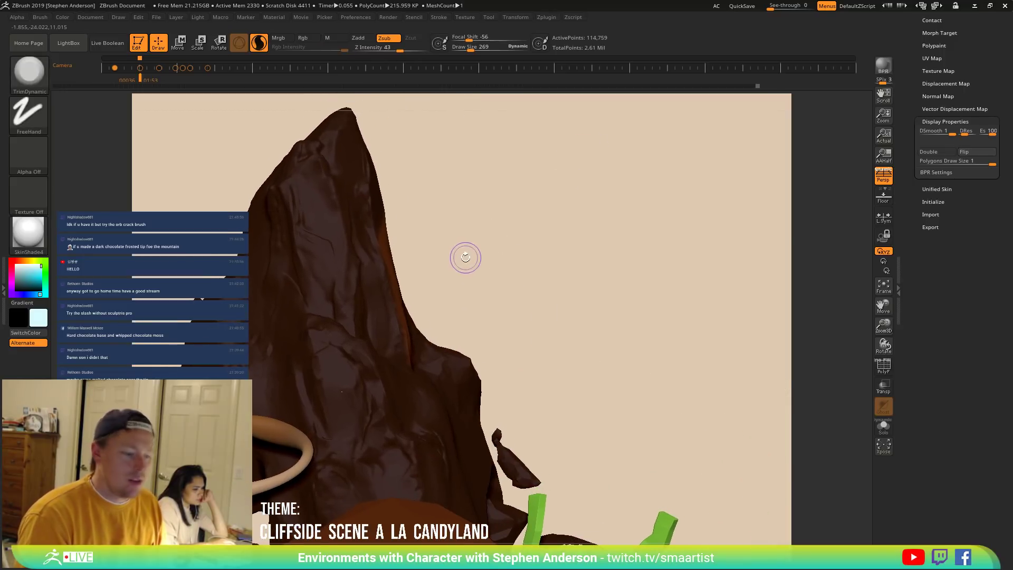
key("w")
left_click_drag(458, 321, 396, 323)
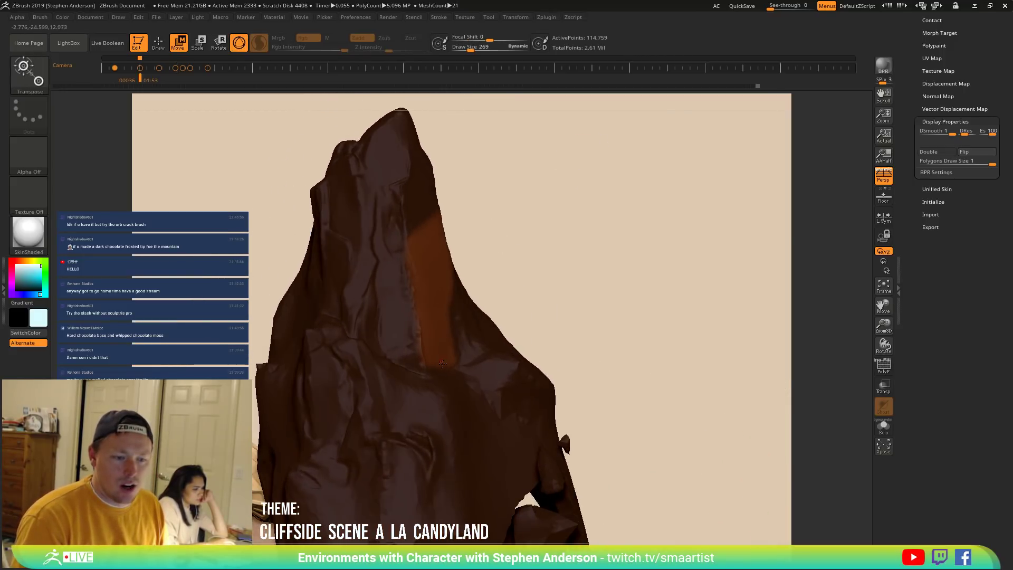
left_click_drag(580, 239, 549, 270)
left_click_drag(469, 318, 472, 317)
Reshape the unmasked patch below the peak with the Move brush at draw size 697.
key("q")
mouse_move(539, 222)
left_mouse_down()
mouse_move(499, 226)
mouse_move(519, 224)
left_mouse_up()
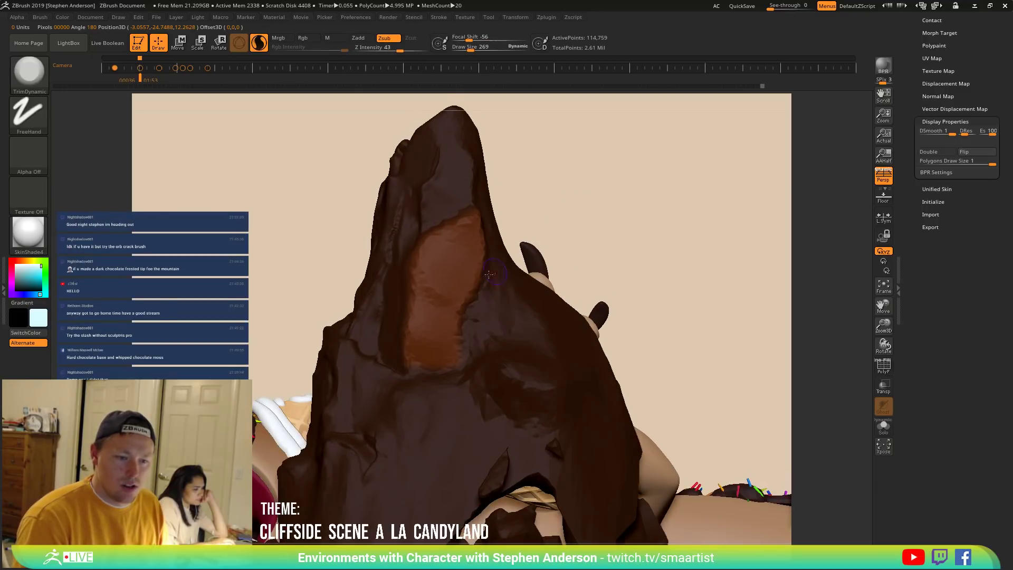
key("s")
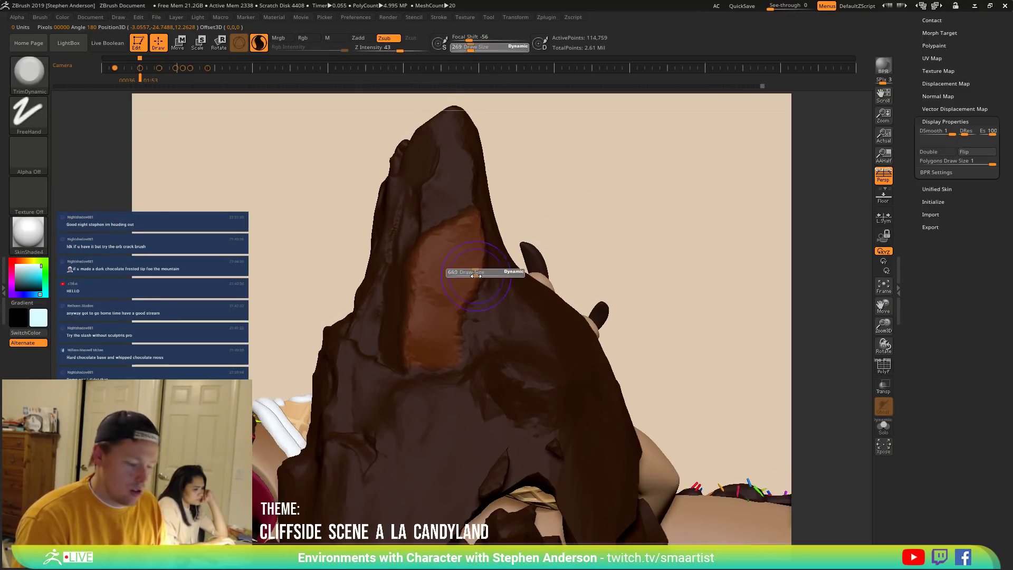
left_click_drag(476, 276, 477, 276)
key("b")
key("m")
key("v")
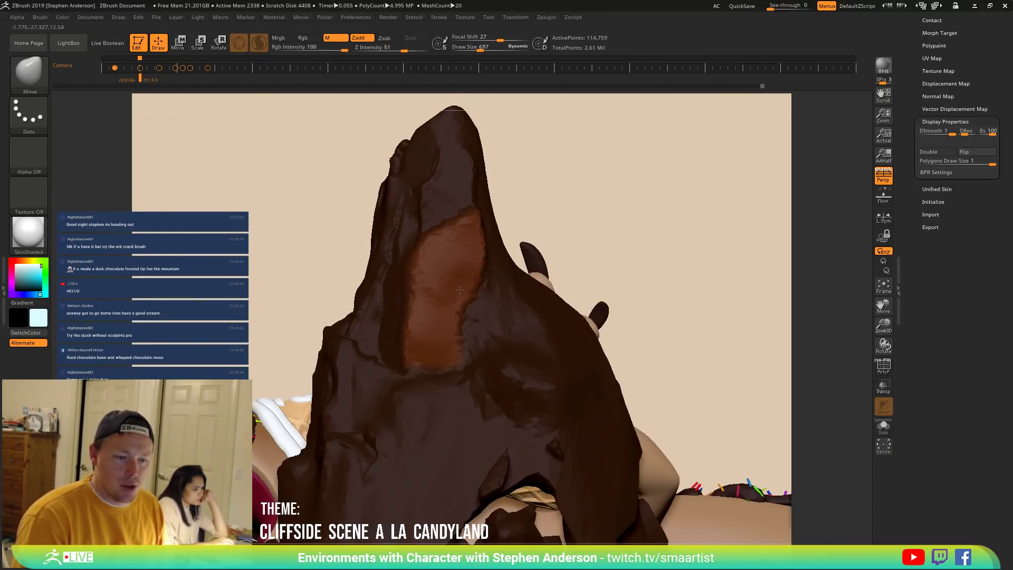
left_click_drag(448, 275, 453, 312)
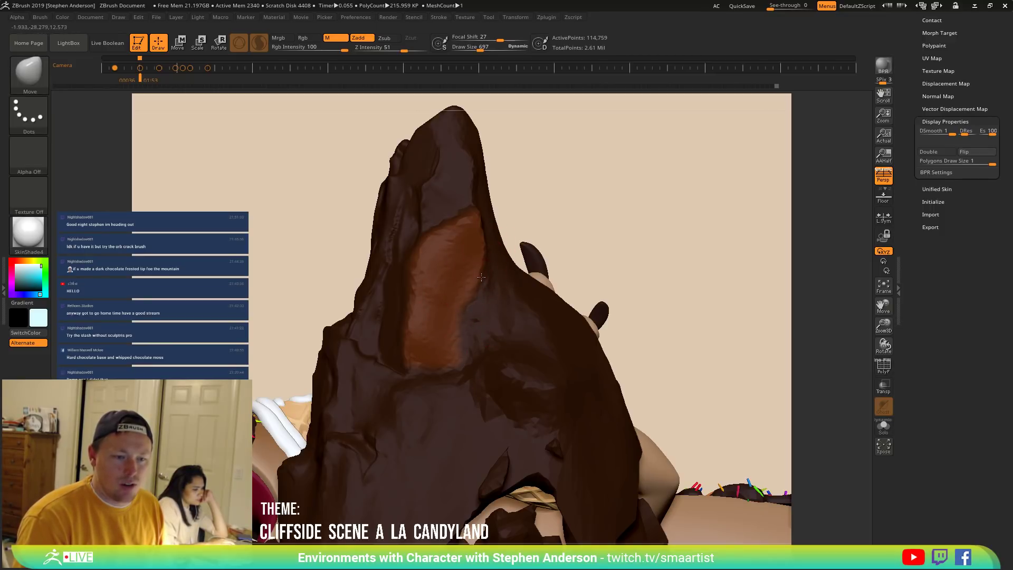
left_click_drag(433, 288, 414, 331)
Flatten the unmasked patch with the TrimDynamic brush and clear the mask from the mountain.
key("b")
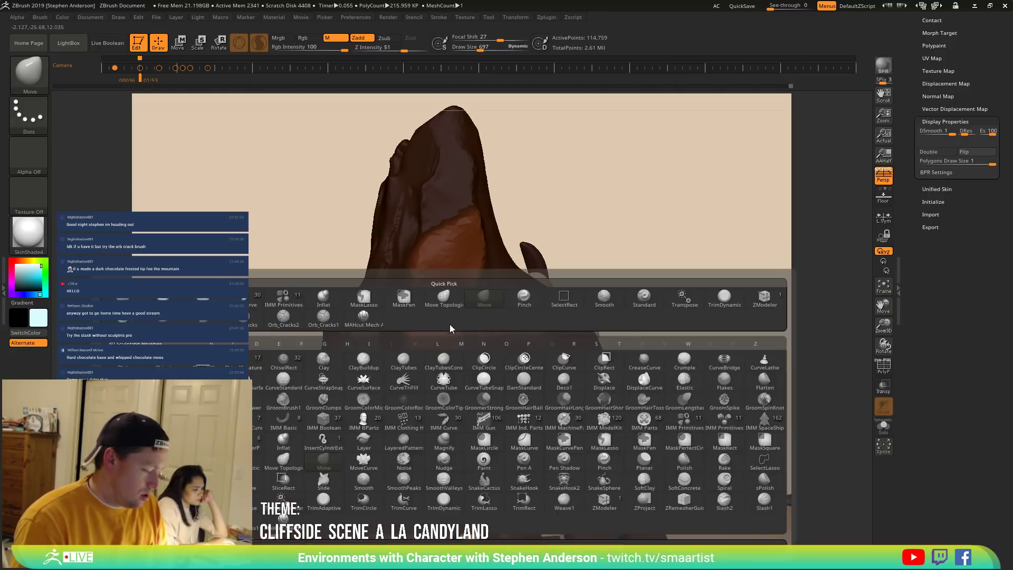
key("t")
key("d")
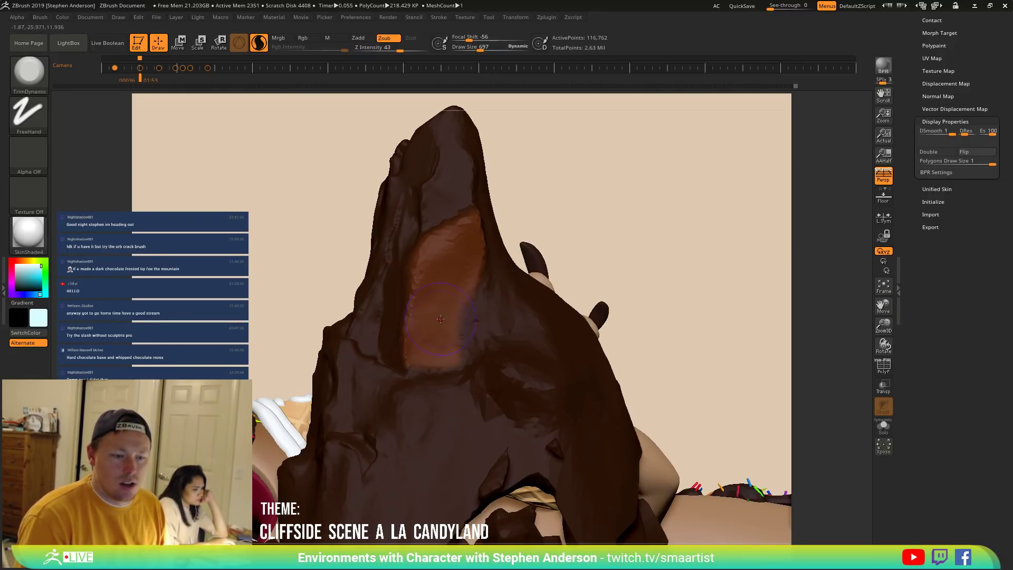
left_click_drag(611, 174, 513, 228, "ctrl")
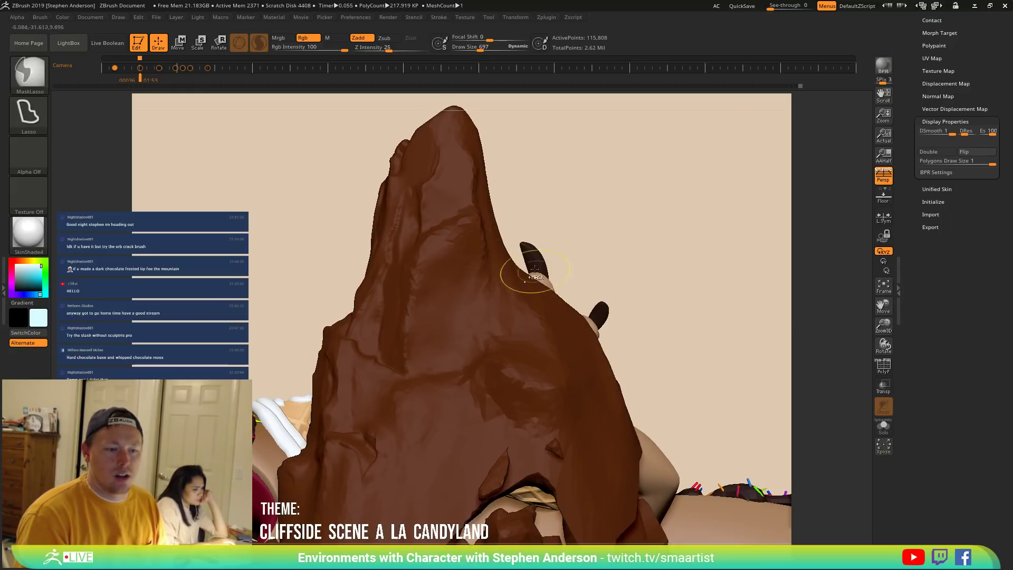
Trim the ridges along the mountain's upper side with the TrimDynamic brush at draw size 582.
right_click_drag(512, 228, 491, 179, "ctrl")
mouse_move(469, 285)
right_mouse_down()
mouse_move(585, 285)
mouse_move(469, 302)
mouse_move(443, 271)
right_mouse_up()
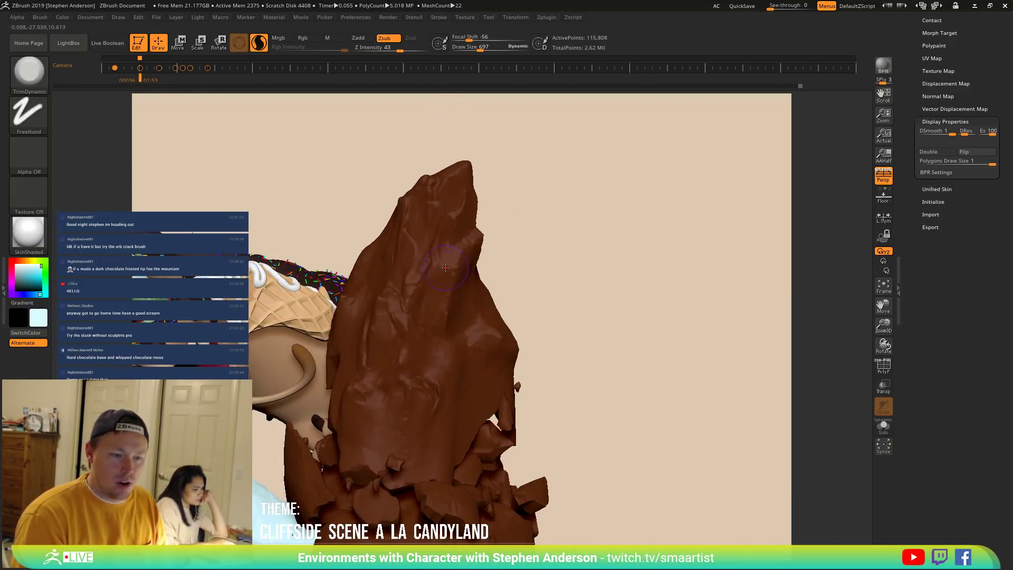
key("s")
left_click_drag(389, 266, 387, 267)
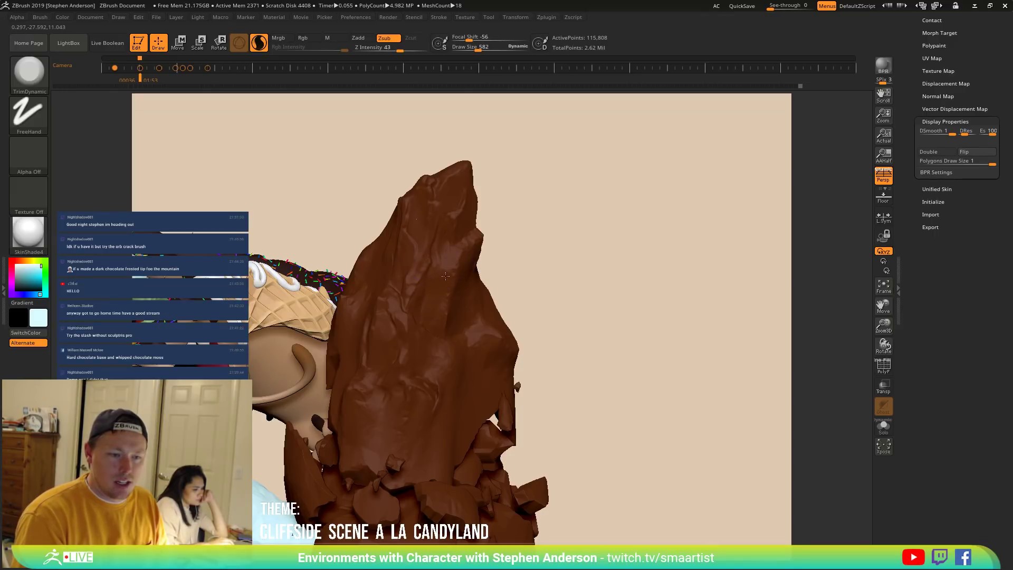
mouse_move(434, 320)
right_mouse_down()
mouse_move(463, 278)
mouse_move(460, 256)
mouse_move(446, 280)
mouse_move(444, 248)
right_mouse_up()
Set the draw size to 783 and adjust the form below the peak with the Move brush.
key("b")
key("m")
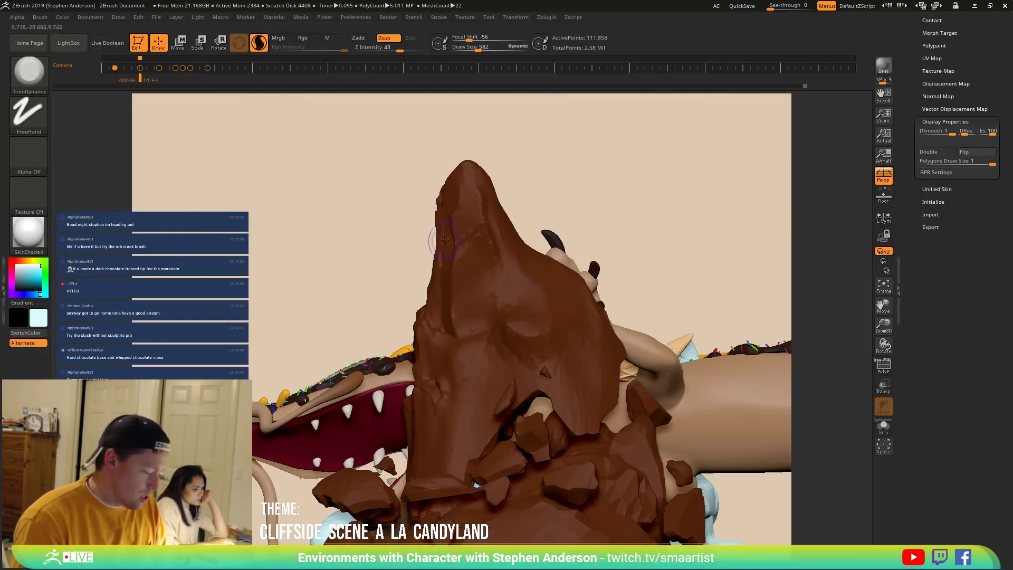
key("v")
key("s")
left_click_drag(449, 273, 453, 272)
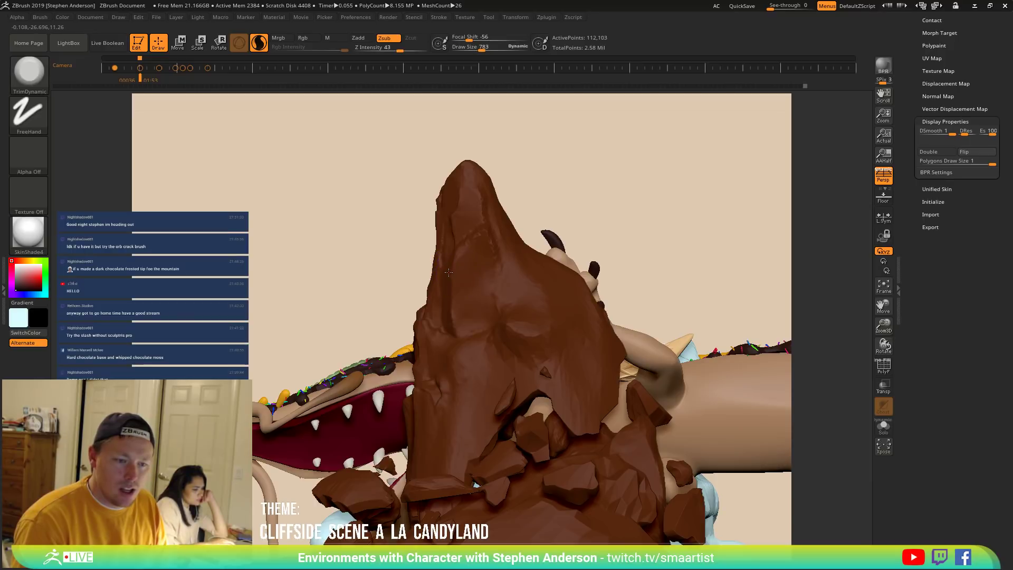
key("b")
key("m")
key("v")
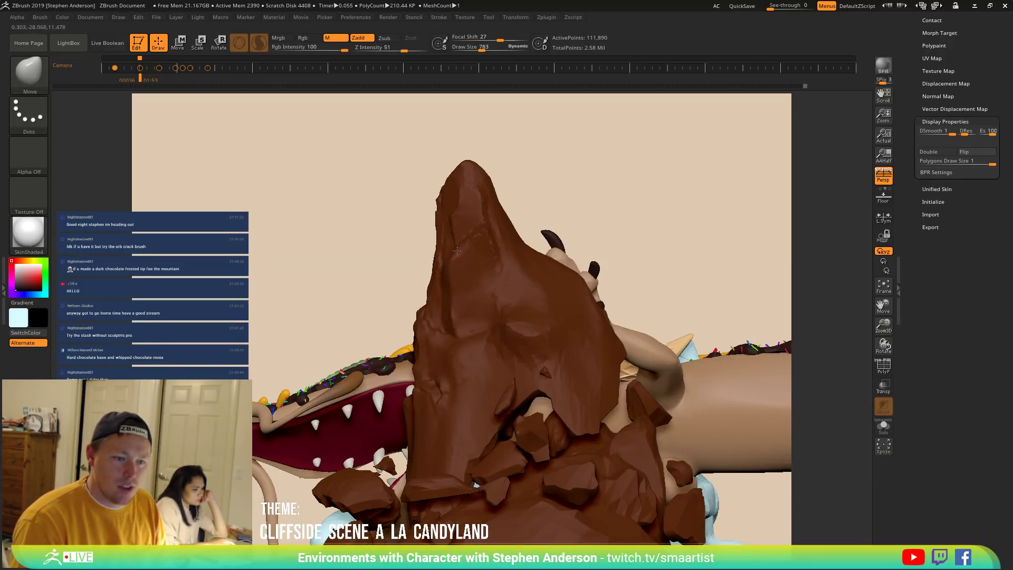
mouse_move(468, 281)
right_mouse_down()
mouse_move(523, 255)
mouse_move(526, 232)
right_mouse_up()
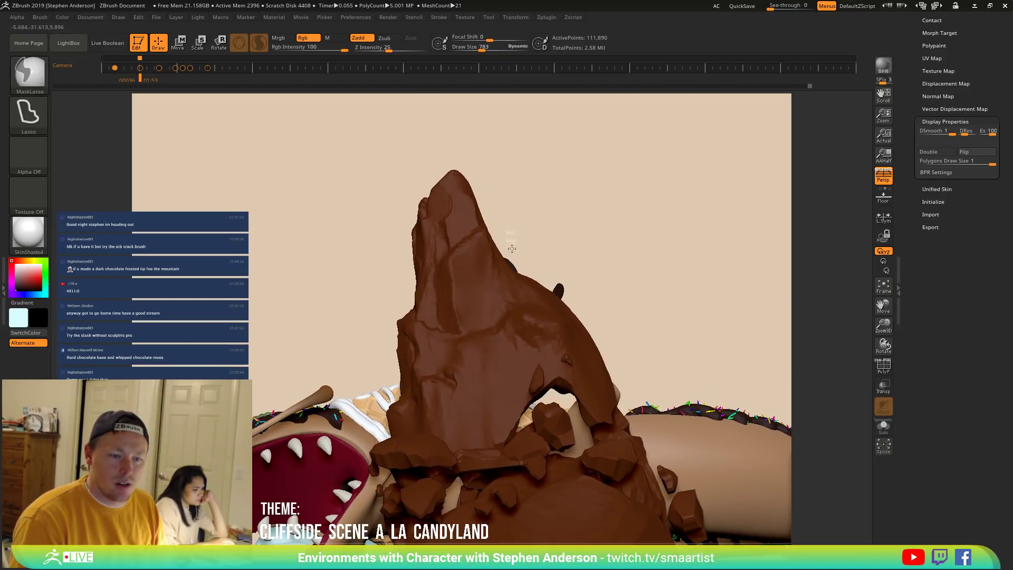
Lasso-mask around the mountain's shoulder near the creature's claws and rotate the unmasked area about 20 degrees with the gizmo.
mouse_move(530, 285)
left_mouse_down("ctrl")
mouse_move(565, 232)
mouse_move(623, 224)
left_mouse_up("ctrl")
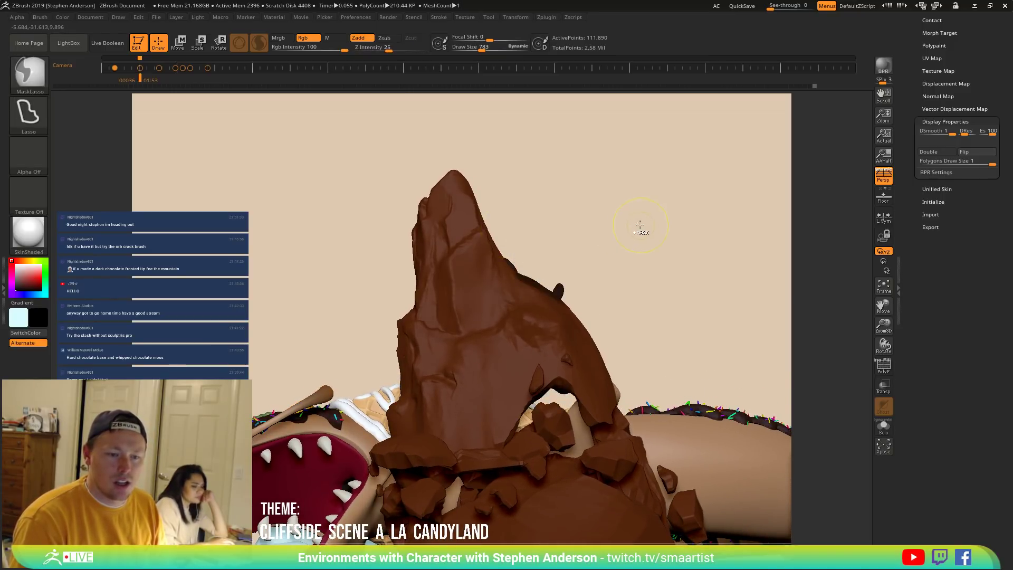
key("b")
key("m")
key("v")
mouse_move(610, 237)
right_mouse_down()
mouse_move(584, 257)
mouse_move(621, 243)
mouse_move(635, 224)
mouse_move(622, 228)
right_mouse_up()
key("w")
left_click_drag(591, 278, 560, 274)
left_click(585, 292)
left_click_drag(681, 204, 703, 197)
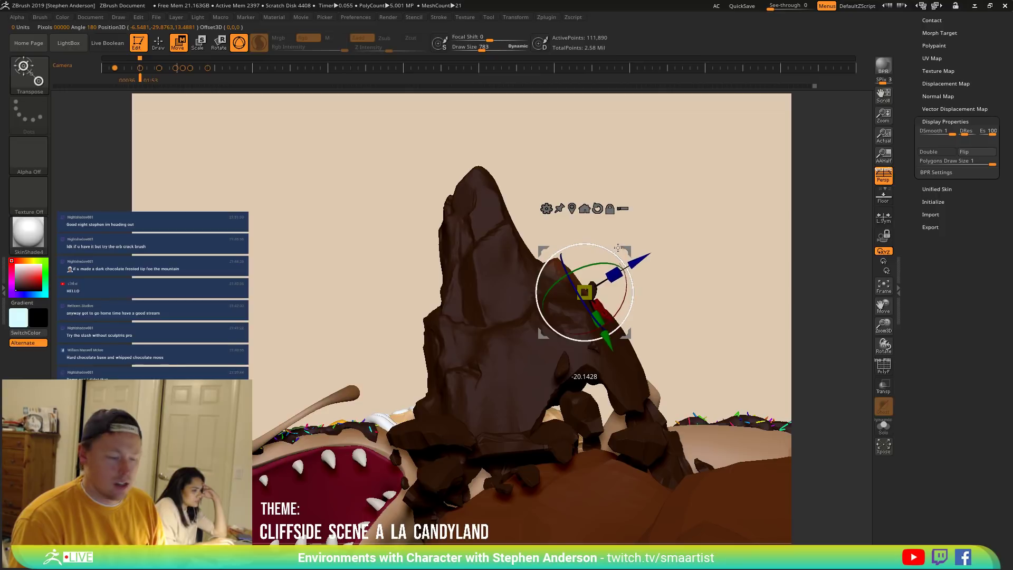
Return to sculpting and flatten the shoulder beside the creature's claws with the TrimDynamic brush at draw size 783.
key("q")
mouse_move(618, 248)
left_mouse_down()
mouse_move(624, 255)
mouse_move(581, 281)
mouse_move(668, 203)
mouse_move(670, 226)
mouse_move(625, 224)
mouse_move(639, 227)
mouse_move(566, 289)
left_mouse_up()
key("b")
key("t")
key("d")
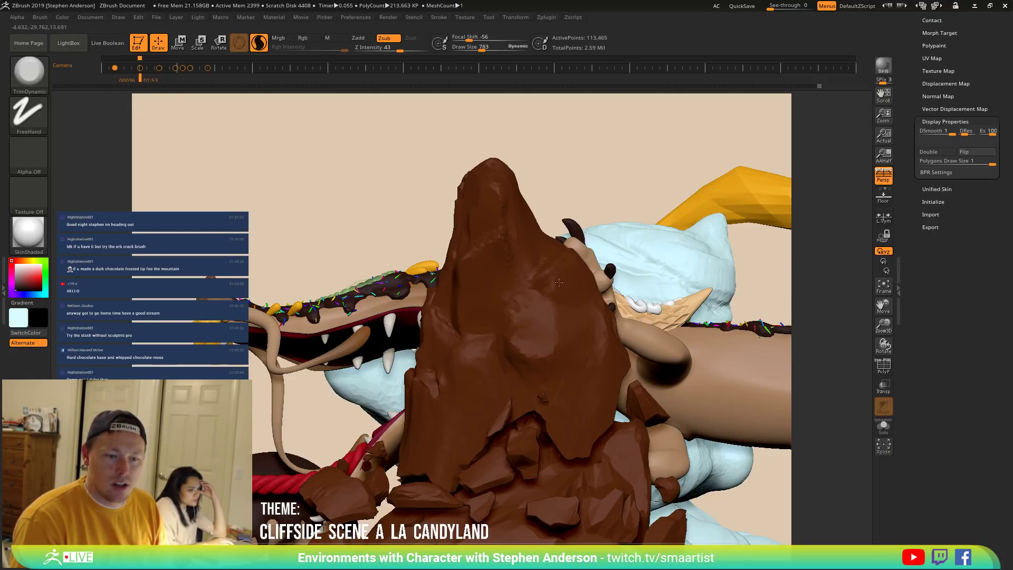
left_click_drag(681, 272, 577, 279)
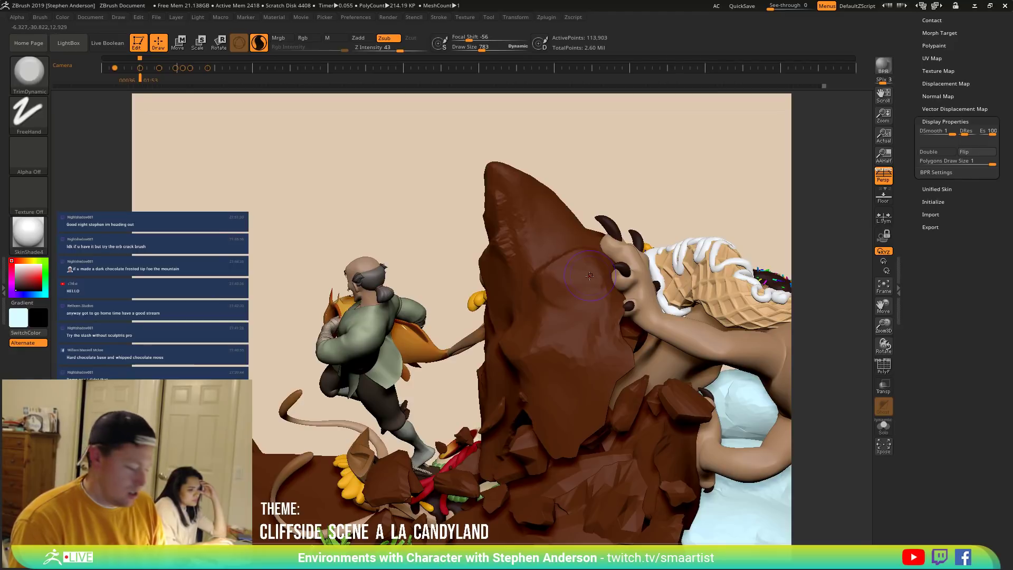
Reshape the mountain's shoulder beside the creature's claws with the Move brush at draw size 783.
key("b")
key("v")
right_click_drag(590, 263, 578, 255)
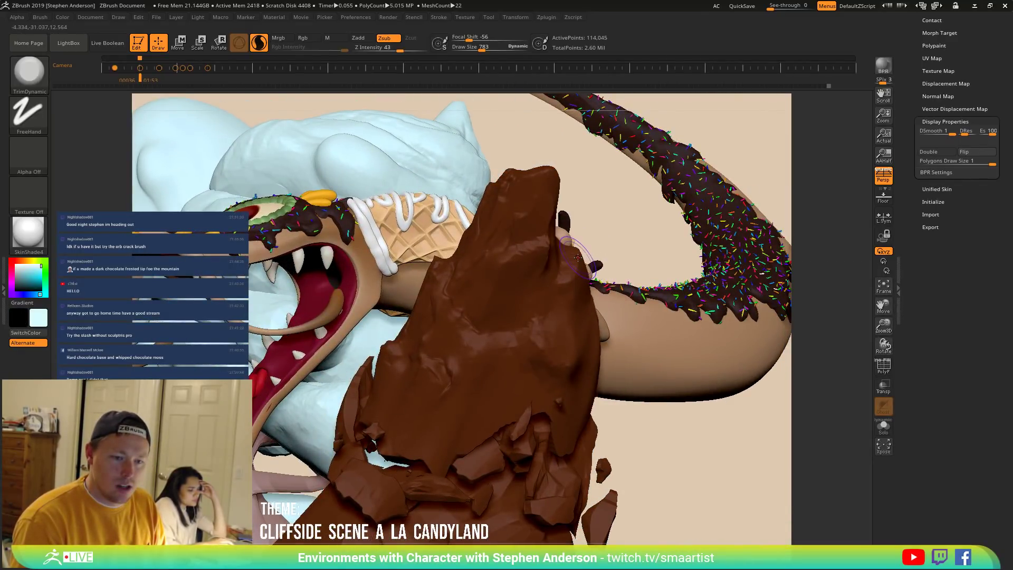
key("b")
key("m")
key("v")
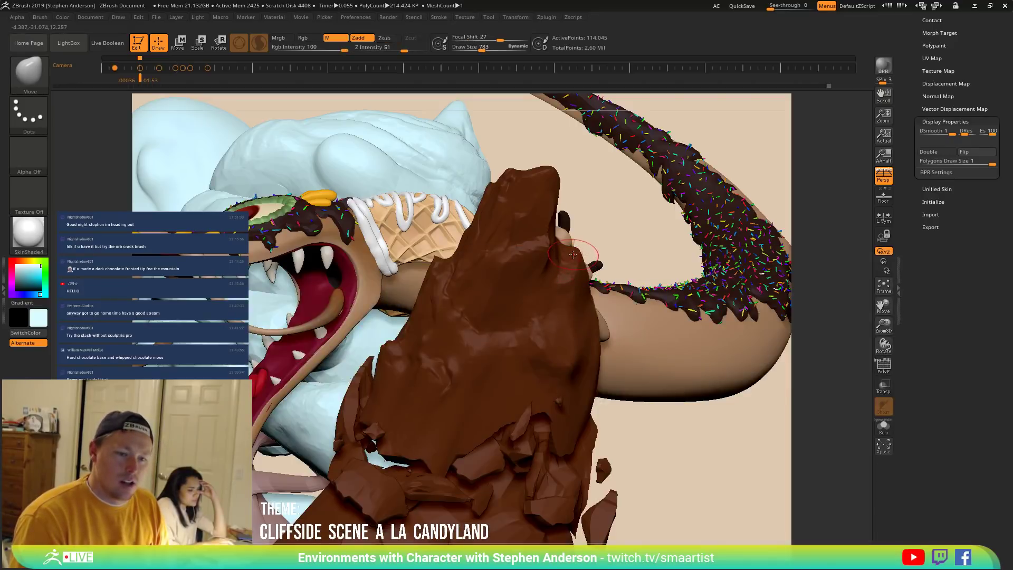
right_click_drag(593, 246, 576, 297)
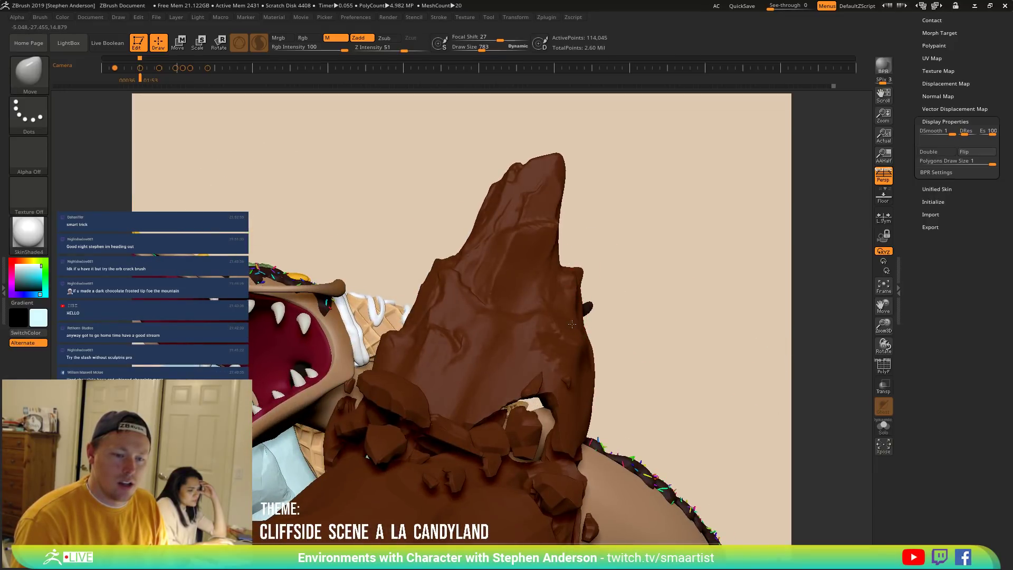
mouse_move(570, 336)
right_mouse_down()
mouse_move(531, 357)
mouse_move(505, 333)
mouse_move(513, 328)
mouse_move(522, 348)
mouse_move(528, 308)
right_mouse_up()
Adjust the mountain's outer side and the form above the rubble with the Move brush at draw sizes 953 and 1783.
key("s")
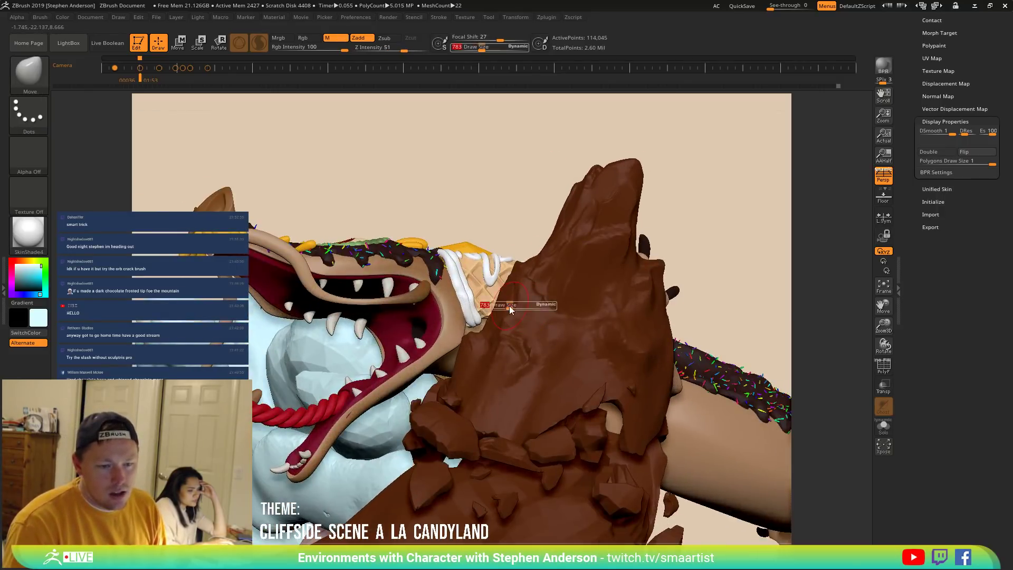
left_click_drag(572, 321, 591, 320)
mouse_move(591, 321)
right_mouse_down()
mouse_move(513, 306)
mouse_move(530, 278)
mouse_move(528, 287)
right_mouse_up()
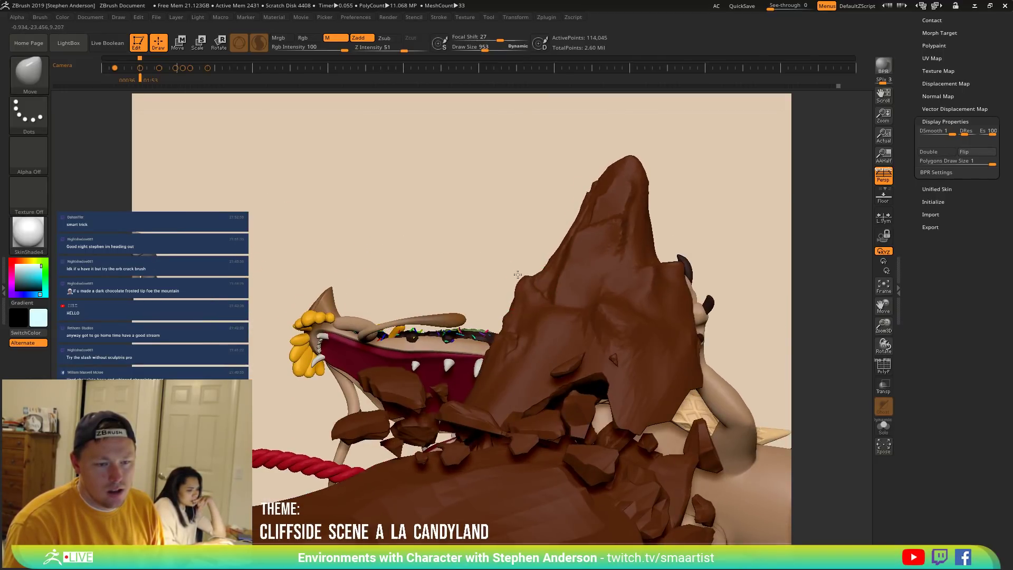
left_click_drag(515, 275, 514, 276)
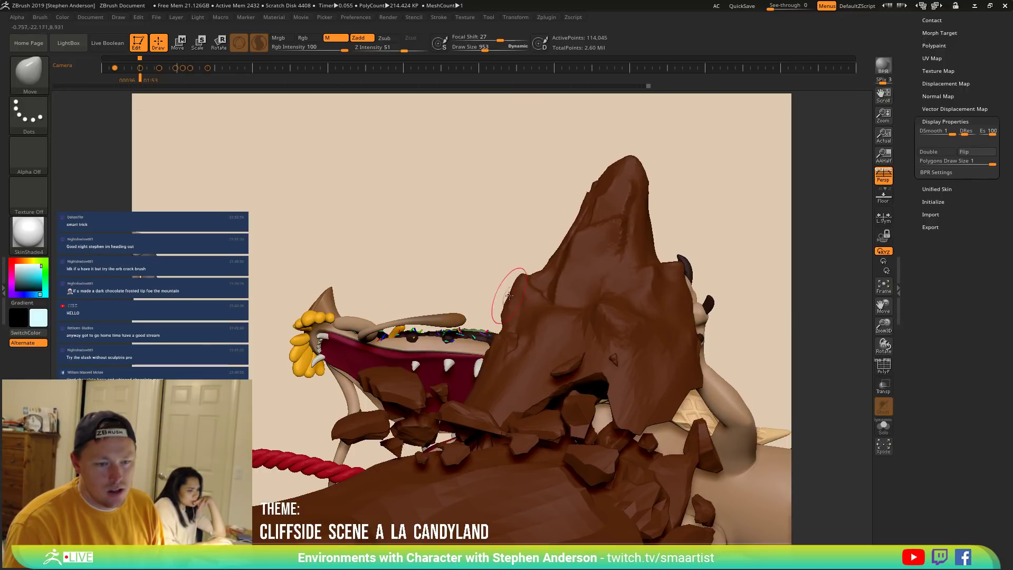
mouse_move(504, 324)
right_mouse_down()
mouse_move(490, 334)
mouse_move(560, 343)
mouse_move(591, 362)
mouse_move(517, 336)
mouse_move(459, 349)
mouse_move(436, 404)
right_mouse_up()
left_click_drag(447, 415, 449, 414)
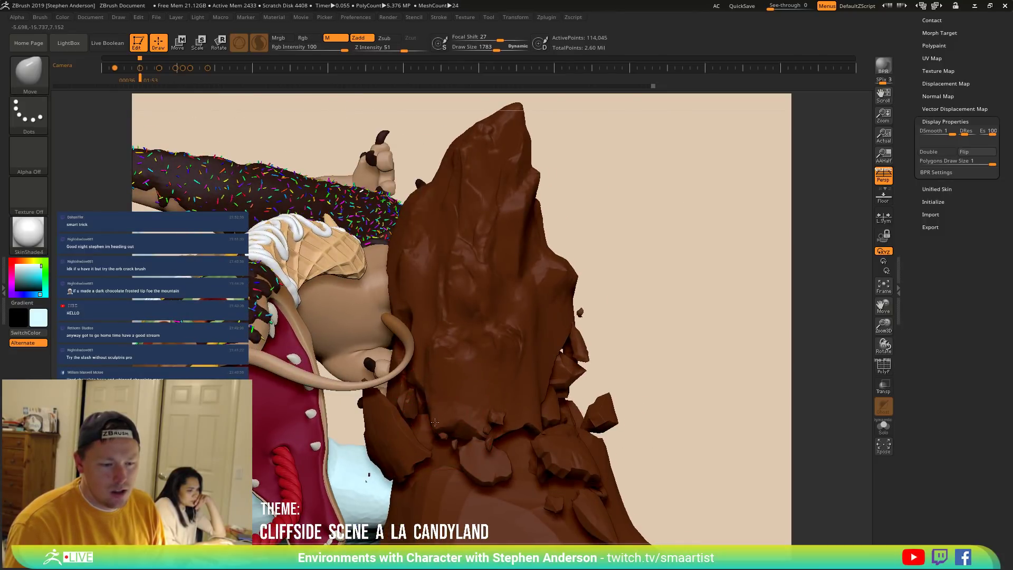
left_click(485, 412, "alt")
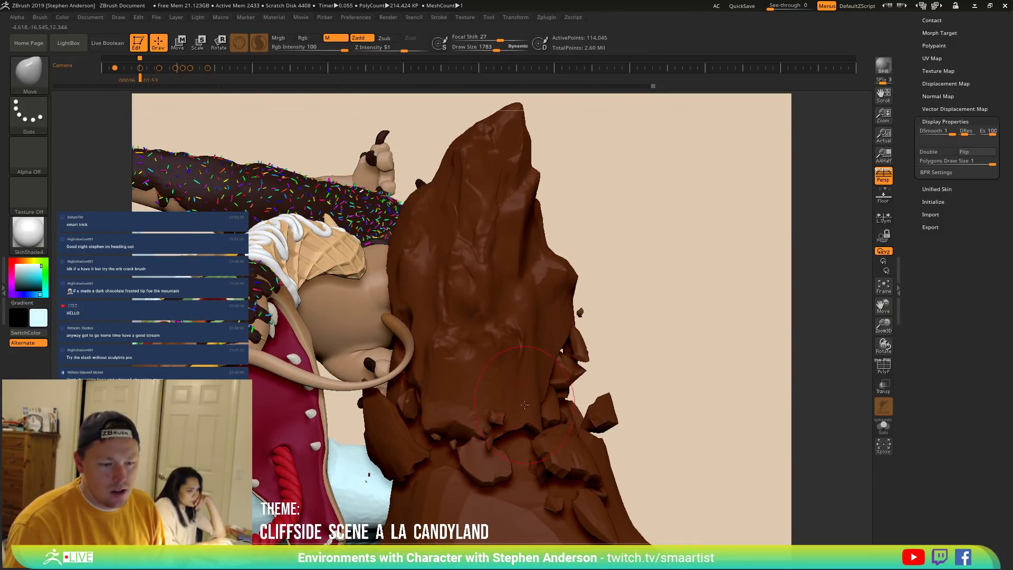
Make the tree the active subtool with its polyframe shown, and reposition its trunk with the gizmo after resetting the gizmo's orientation.
mouse_move(523, 378)
right_mouse_down("ctrl")
mouse_move(466, 343)
mouse_move(460, 279)
right_mouse_up("ctrl")
right_click_drag(460, 278, 502, 306)
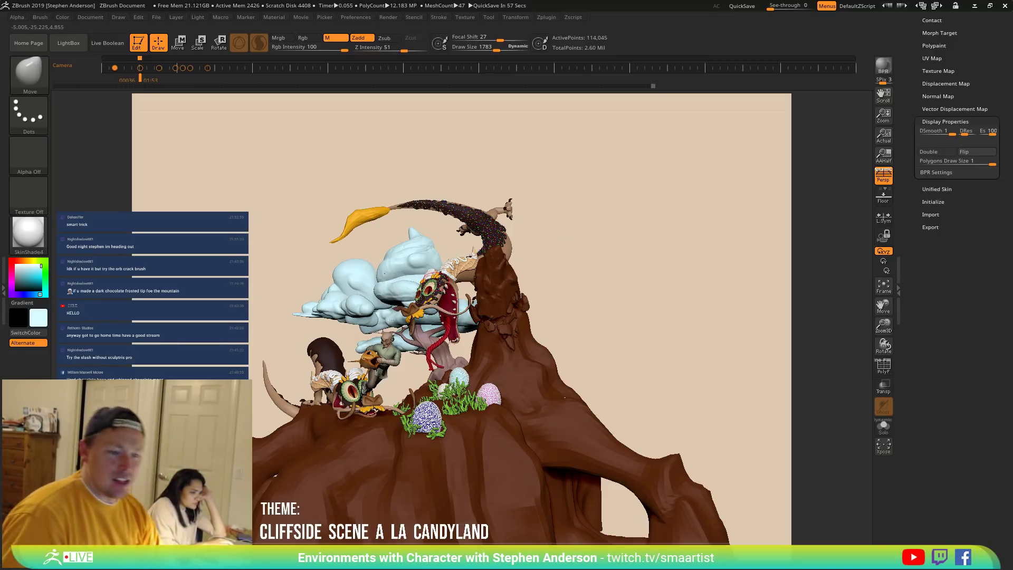
right_click_drag(484, 285, 386, 377)
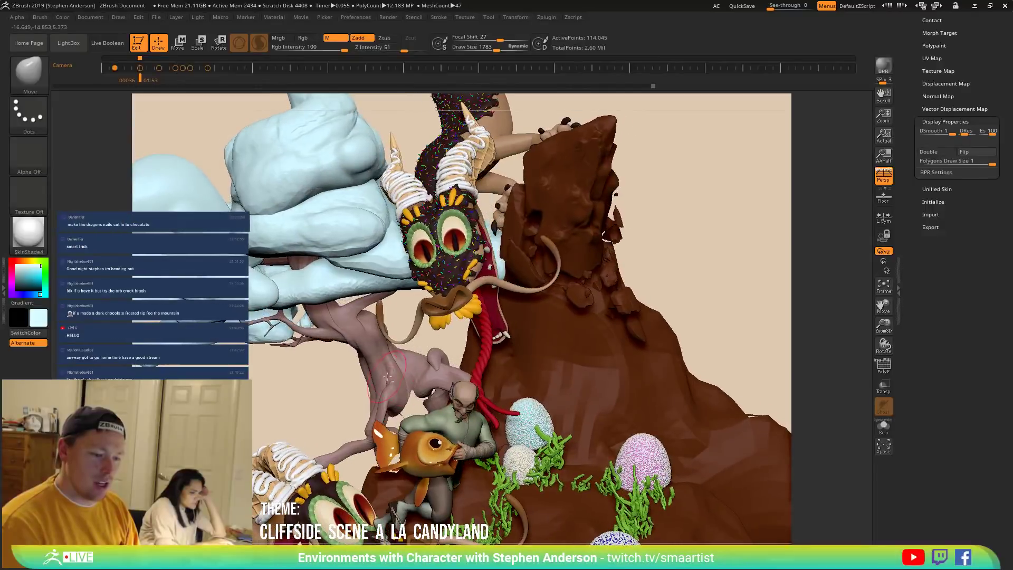
key("shift+f")
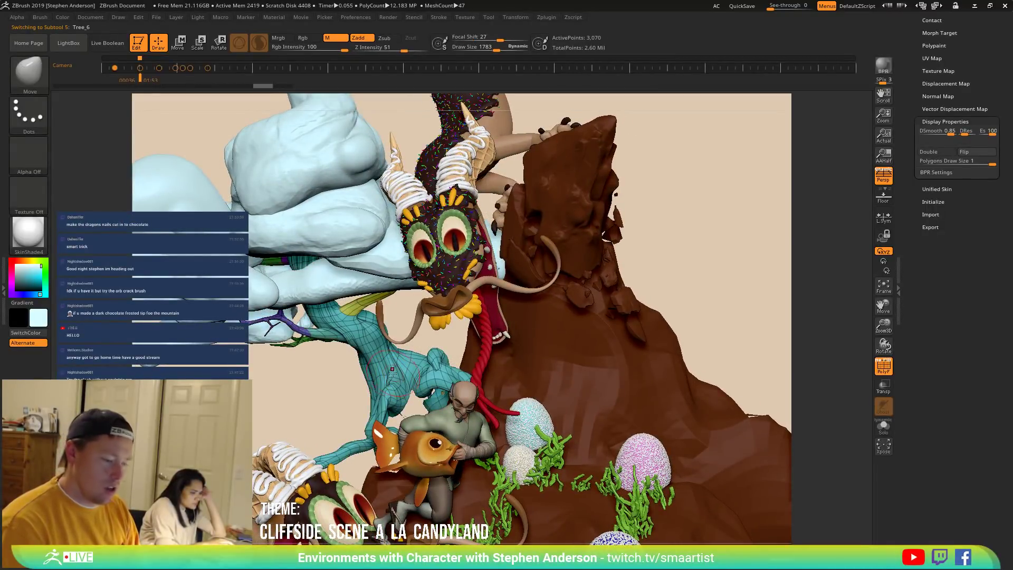
key("w")
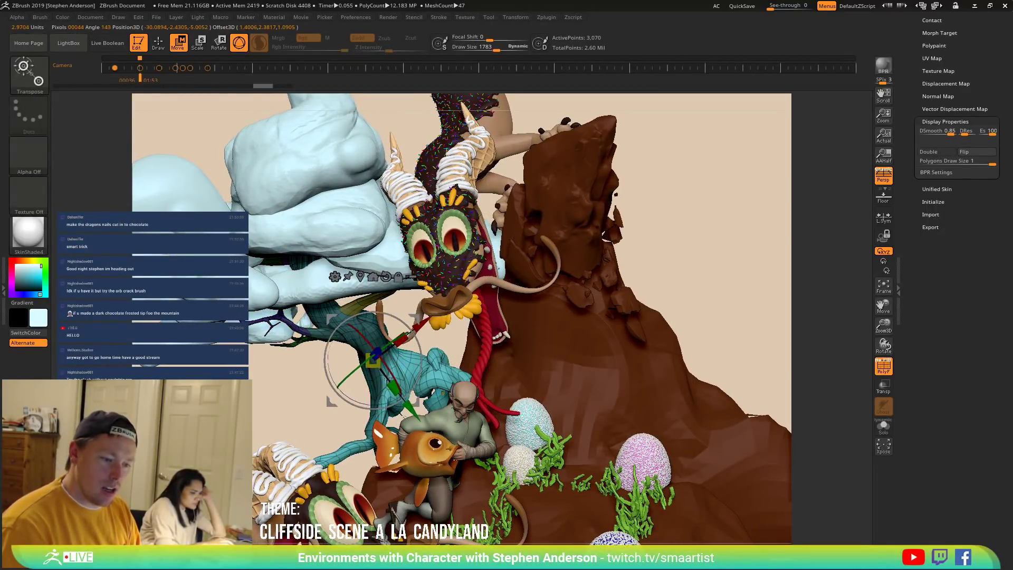
left_click(385, 276)
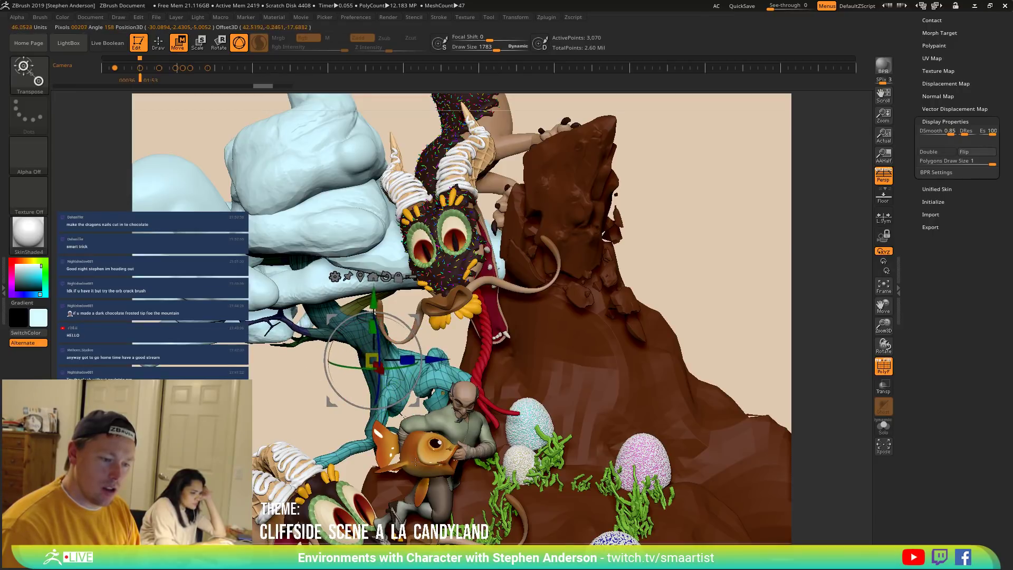
mouse_move(412, 394)
left_mouse_down()
mouse_move(490, 349)
mouse_move(537, 376)
mouse_move(506, 543)
mouse_move(252, 406)
mouse_move(296, 327)
mouse_move(357, 324)
left_mouse_up()
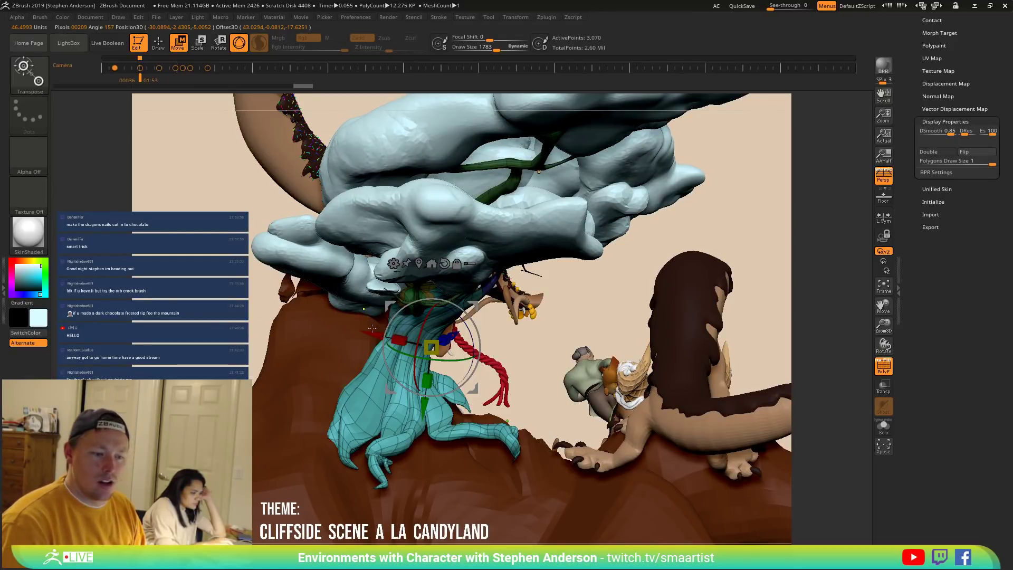
Rework the mask protecting the tree's branches and adjust the unmasked trunk and roots with the gizmo.
key("q")
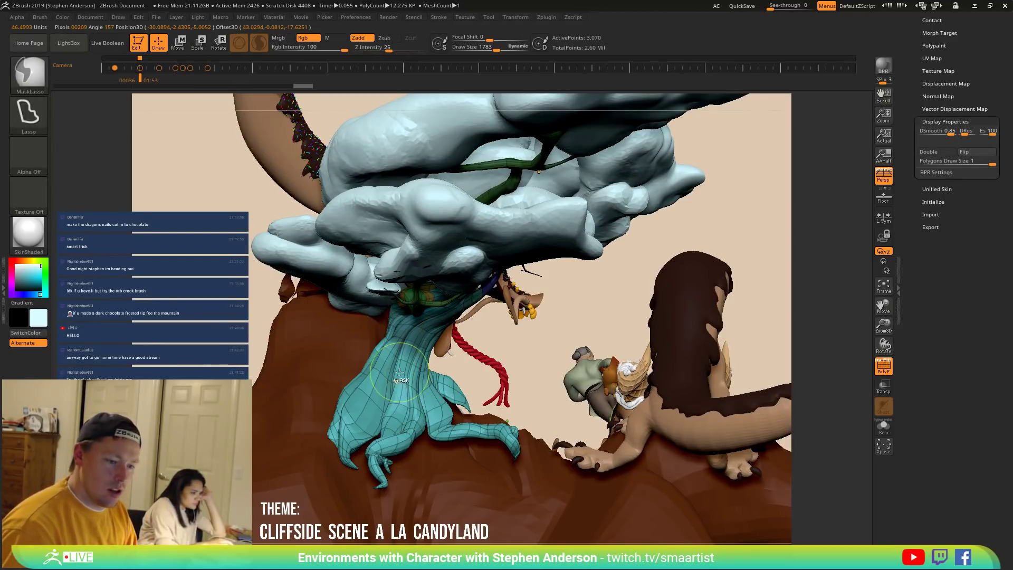
left_click(533, 350, "ctrl")
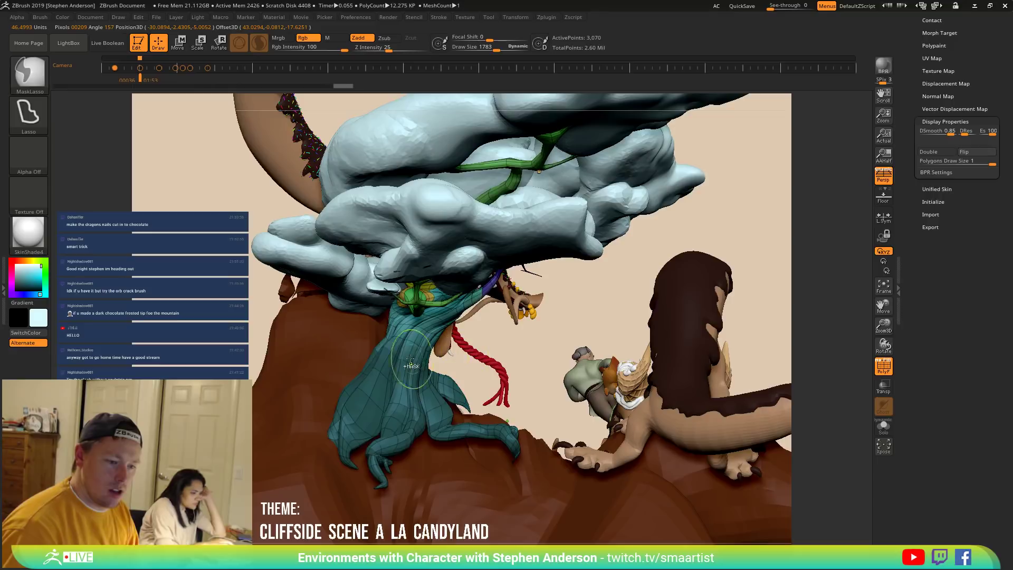
left_click(534, 353, "ctrl")
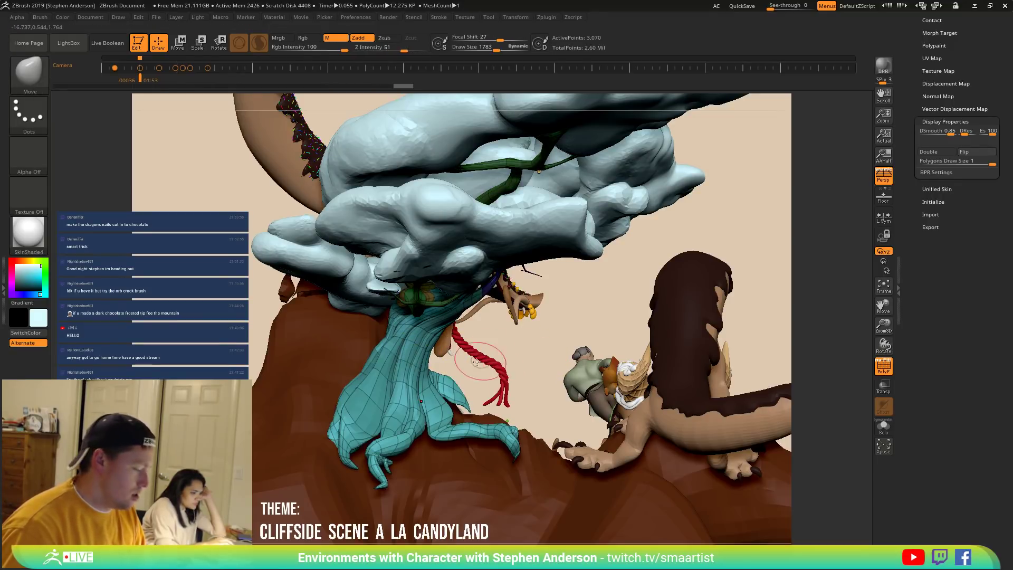
key("w")
mouse_move(486, 359)
left_mouse_down()
mouse_move(385, 401)
mouse_move(367, 448)
left_mouse_up()
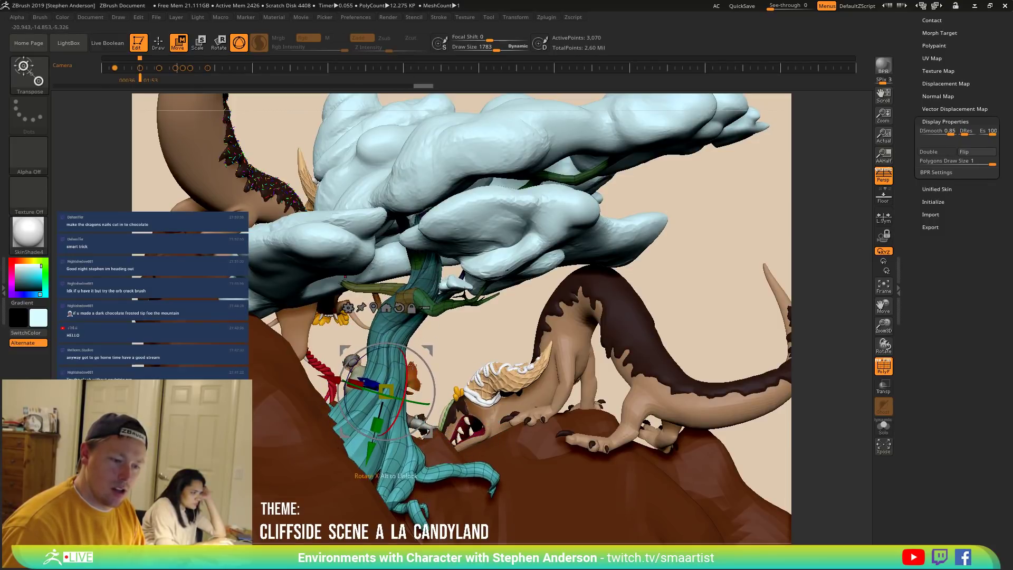
left_click_drag(424, 358, 392, 403)
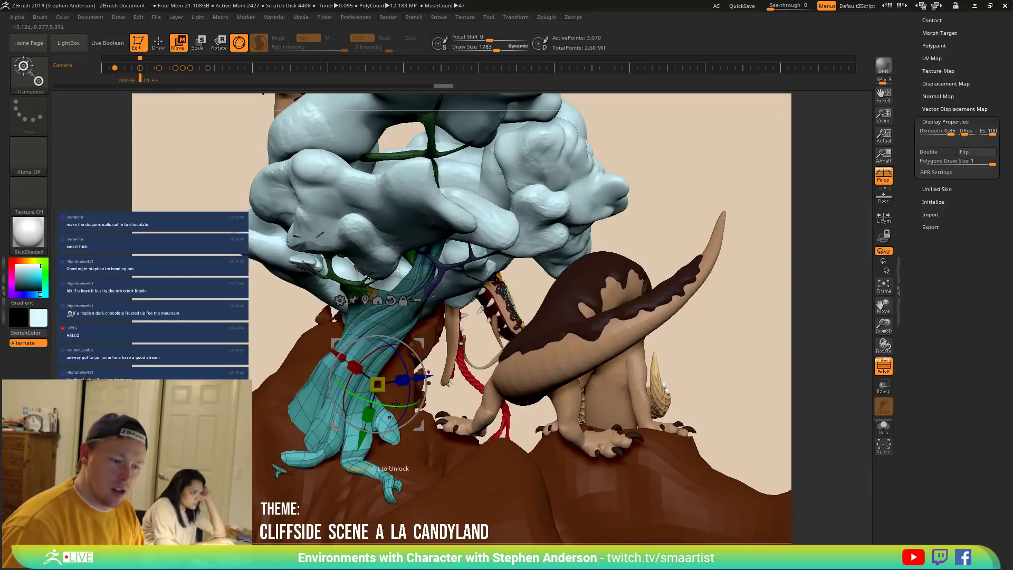
Return to the Move brush and turn off Dynamic brush sizing.
key("b")
key("m")
key("v")
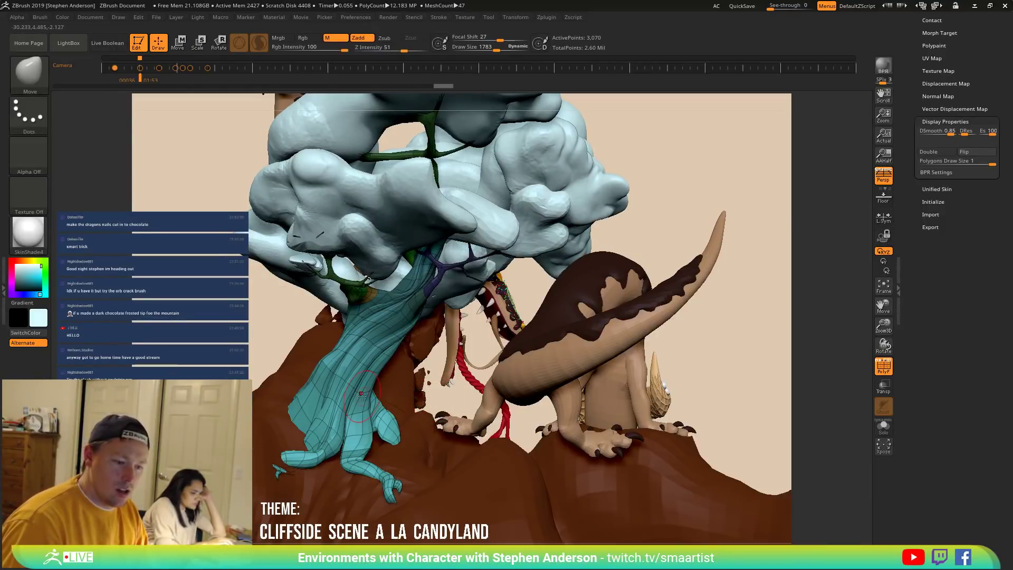
left_click_drag(395, 401, 393, 401)
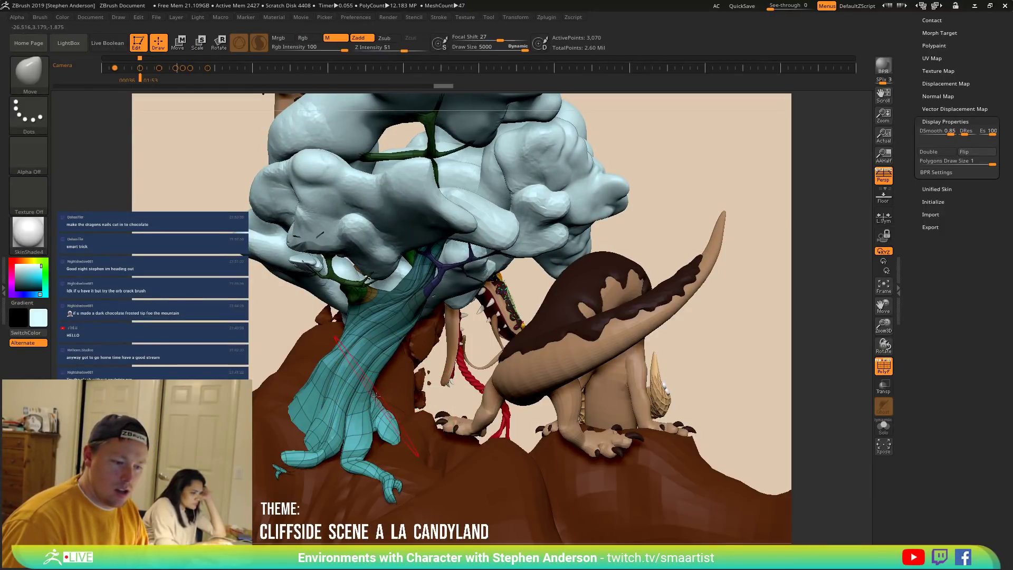
left_click(364, 397)
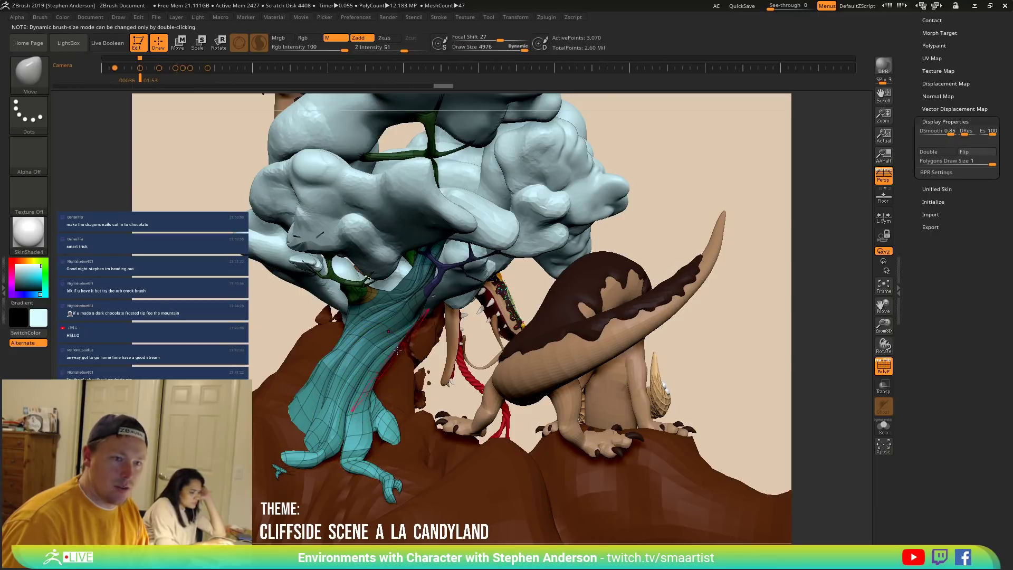
left_click(512, 46)
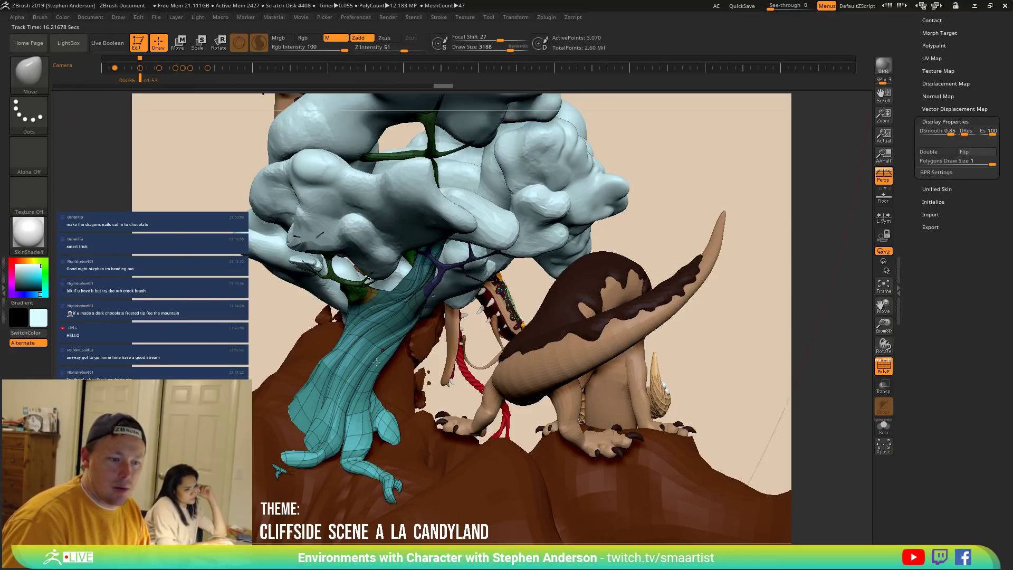
Set the draw size to 403 and pull the base of the trunk and its roots toward the mountain surface.
key("s")
left_click_drag(364, 409, 319, 409)
key("s")
left_click_drag(366, 440, 450, 491)
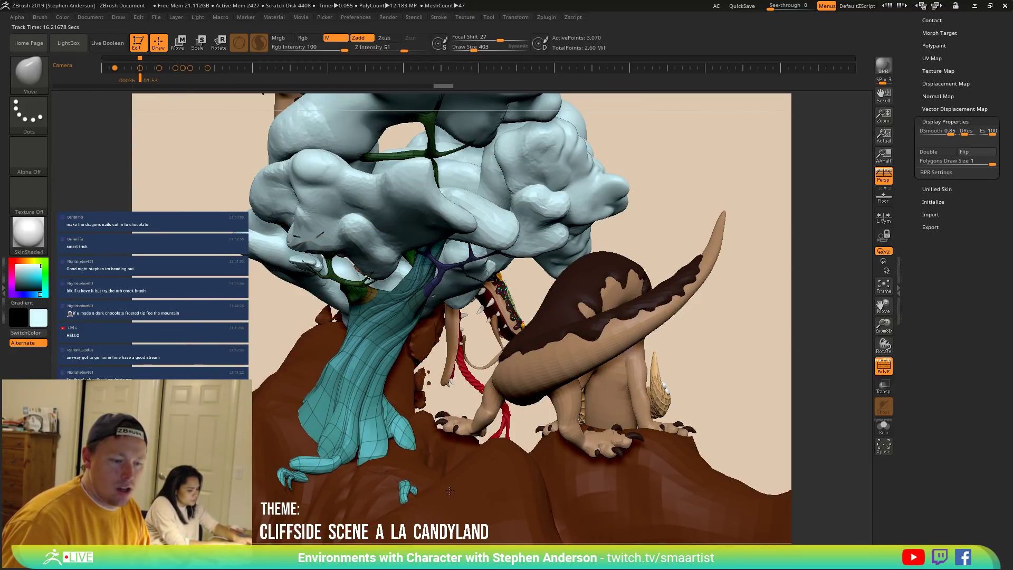
mouse_move(311, 467)
left_mouse_down()
mouse_move(429, 472)
mouse_move(421, 482)
left_mouse_up()
Fit the tree's root ends onto the chocolate ground with the Move brush at draw sizes 81 and 102.
key("s")
key("s")
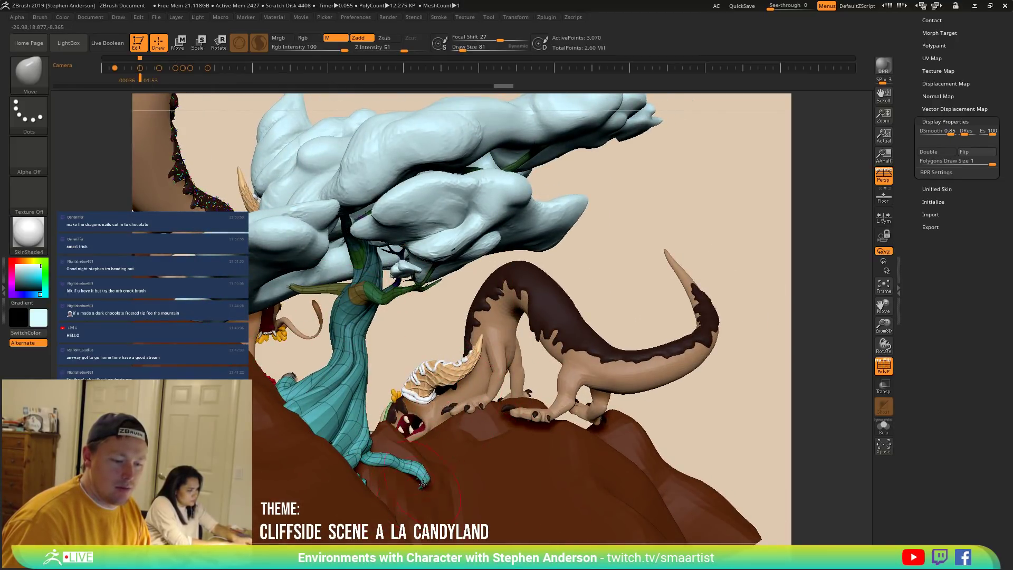
right_click_drag(391, 479, 287, 489)
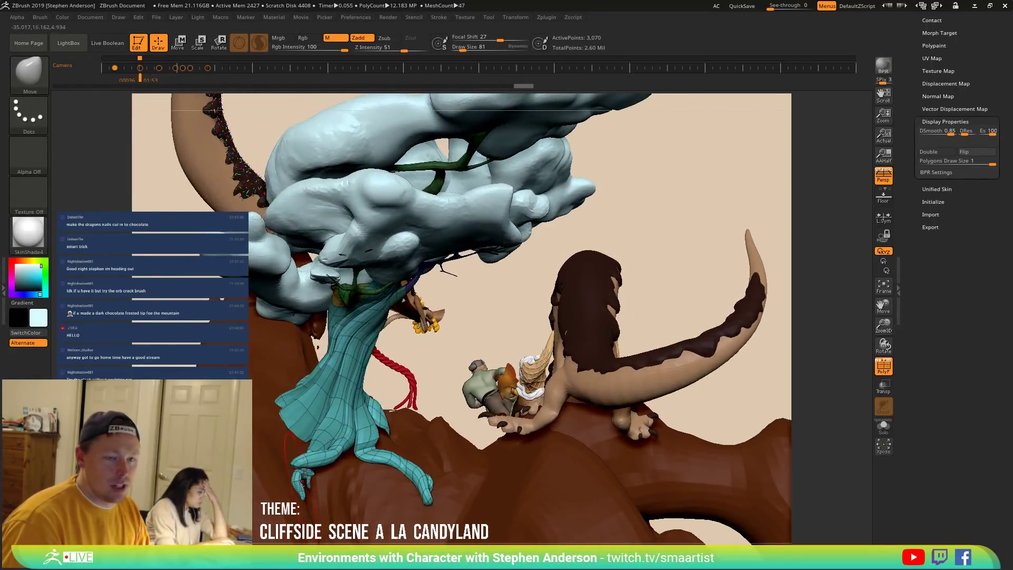
key("s")
mouse_move(295, 483)
left_mouse_down()
mouse_move(306, 494)
mouse_move(380, 458)
mouse_move(389, 446)
mouse_move(338, 427)
mouse_move(383, 410)
left_mouse_up()
key("s")
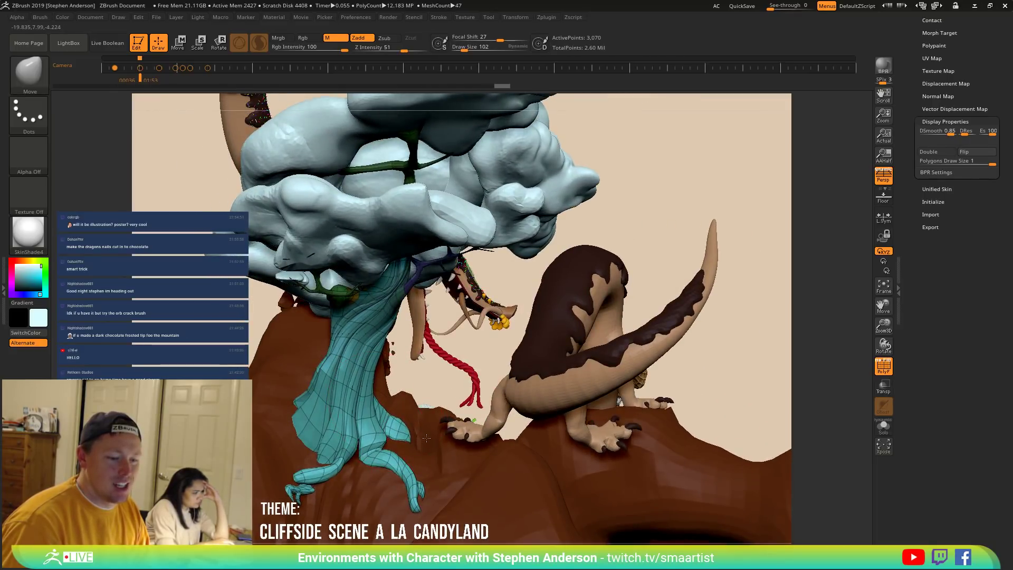
Refine the trunk's curve behind the bald man and the fish with the Move brush at draw size 102.
right_click_drag(386, 422, 343, 434)
right_click_drag(348, 434, 398, 403)
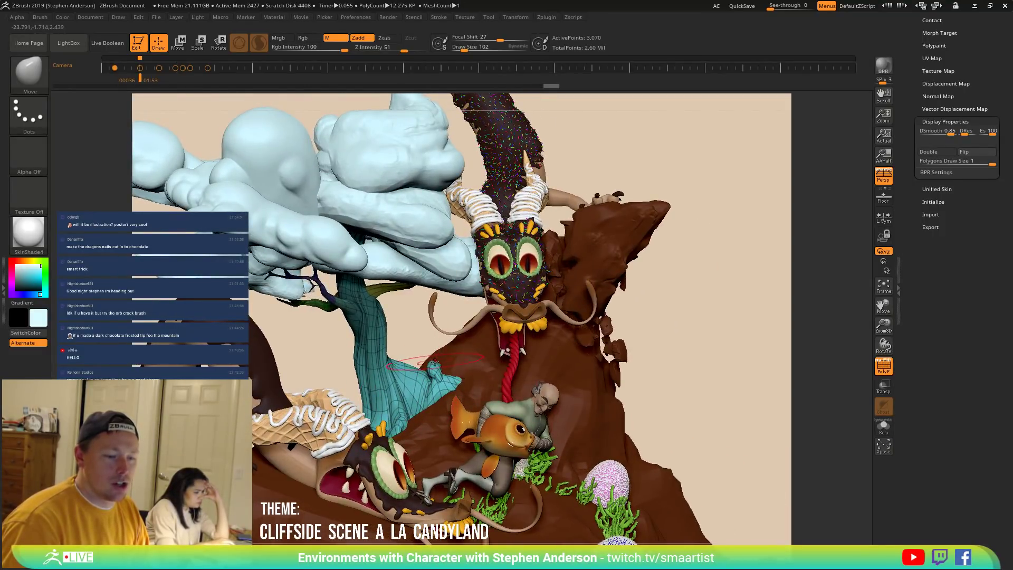
mouse_move(417, 369)
right_mouse_down()
mouse_move(355, 364)
mouse_move(372, 348)
mouse_move(396, 357)
mouse_move(388, 355)
right_mouse_up()
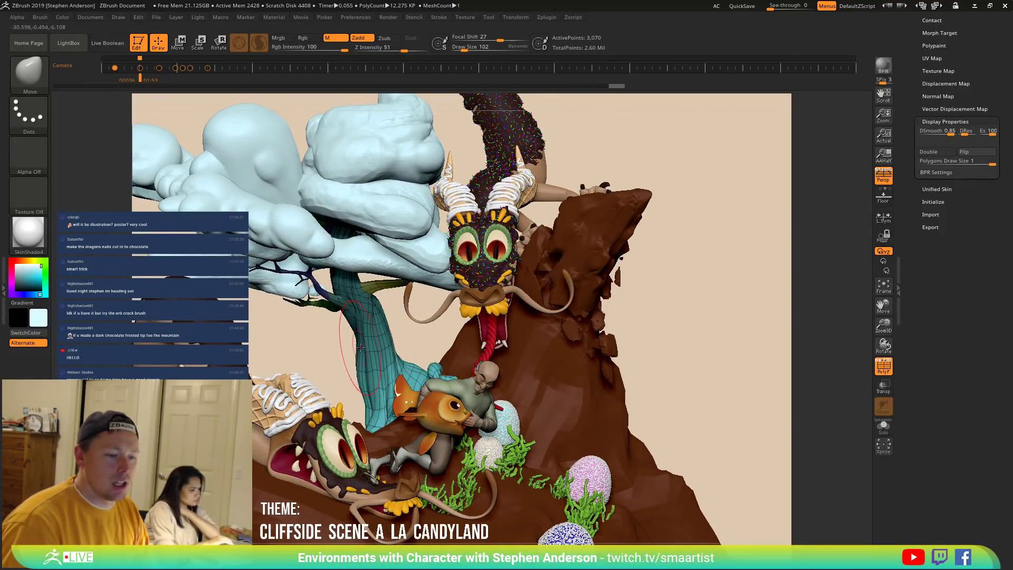
right_click_drag(360, 365, 352, 366)
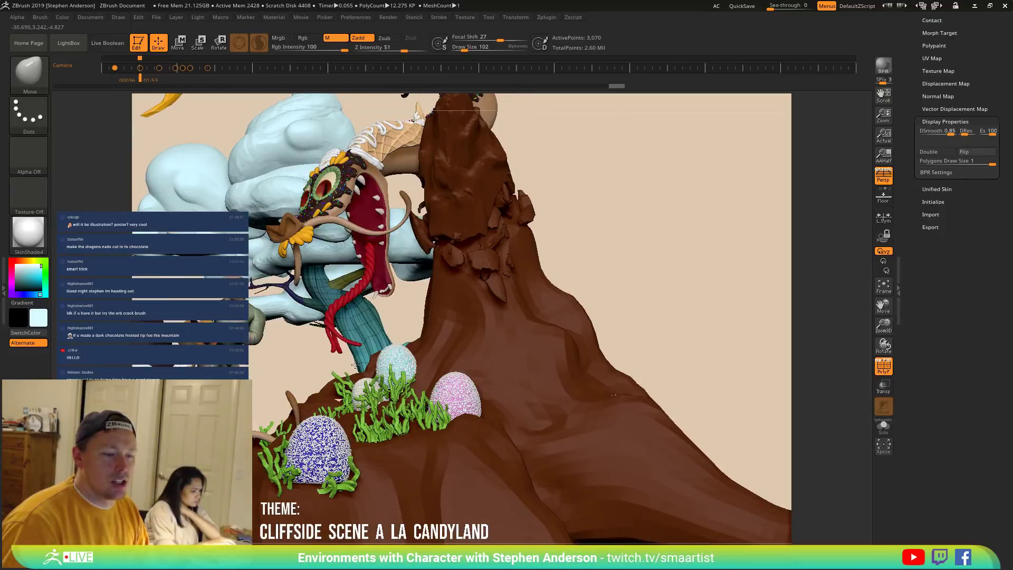
right_click_drag(409, 349, 378, 334)
left_click_drag(349, 371, 351, 365)
mouse_move(362, 375)
right_mouse_down()
mouse_move(362, 397)
mouse_move(407, 371)
mouse_move(375, 395)
mouse_move(370, 430)
mouse_move(459, 385)
right_mouse_up()
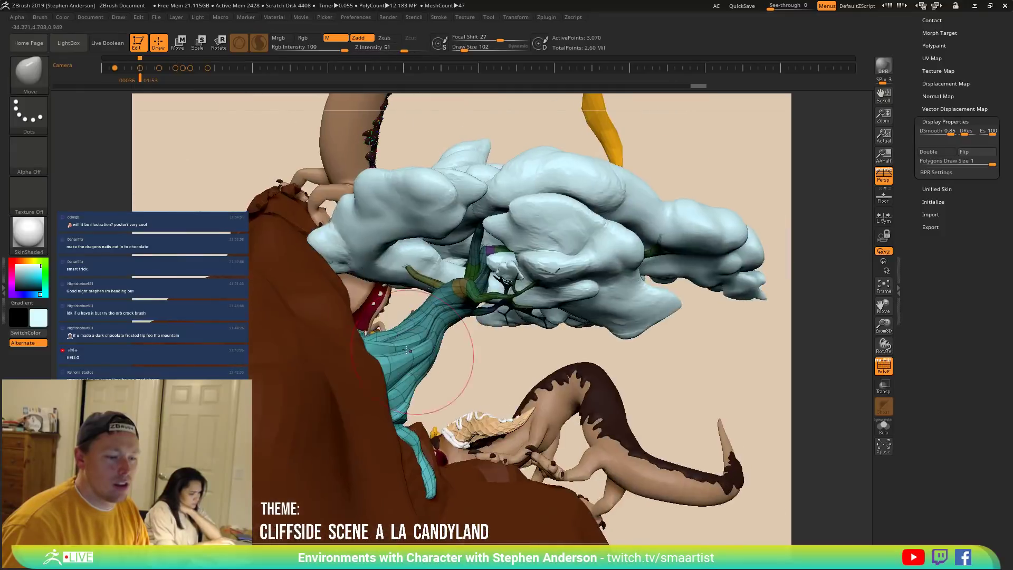
Adjust the roots where they meet the ground with the Move brush at draw sizes 75 and 48.
mouse_move(369, 377)
right_mouse_down()
mouse_move(398, 306)
mouse_move(452, 420)
right_mouse_up()
key("s")
left_click_drag(453, 421, 448, 423)
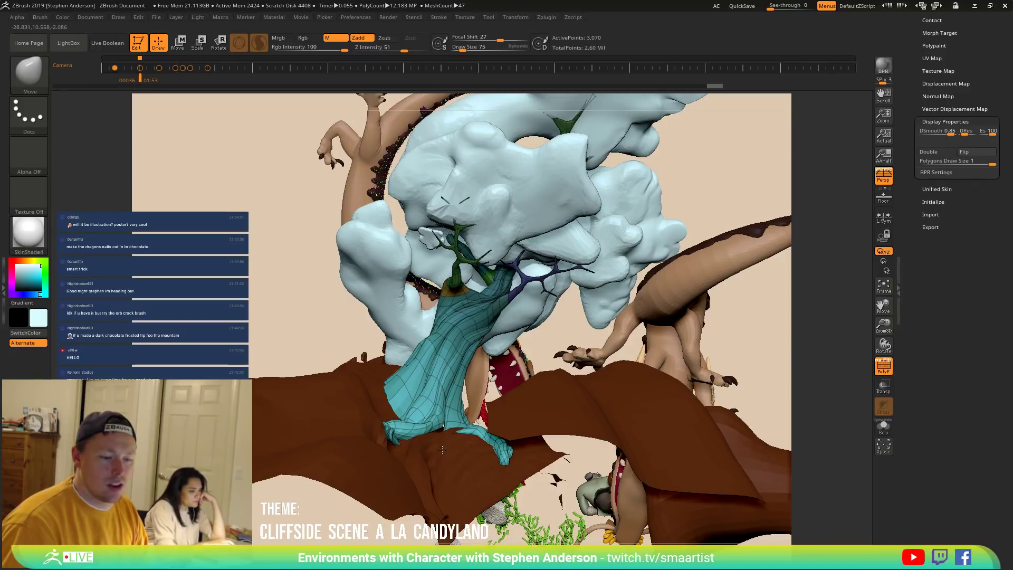
right_click_drag(442, 417, 414, 437, "ctrl")
key("s")
mouse_move(408, 430)
left_mouse_down()
mouse_move(411, 408)
mouse_move(443, 426)
left_mouse_up()
key("s")
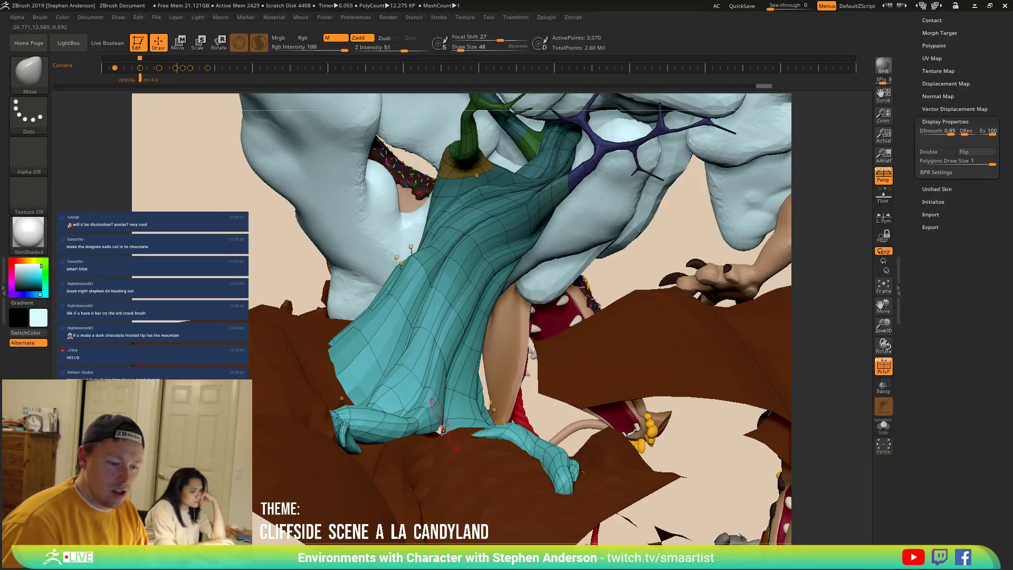
Set the draw size to 74 and shape the long root where it joins the base of the trunk.
right_click_drag(437, 422, 456, 421)
key("s")
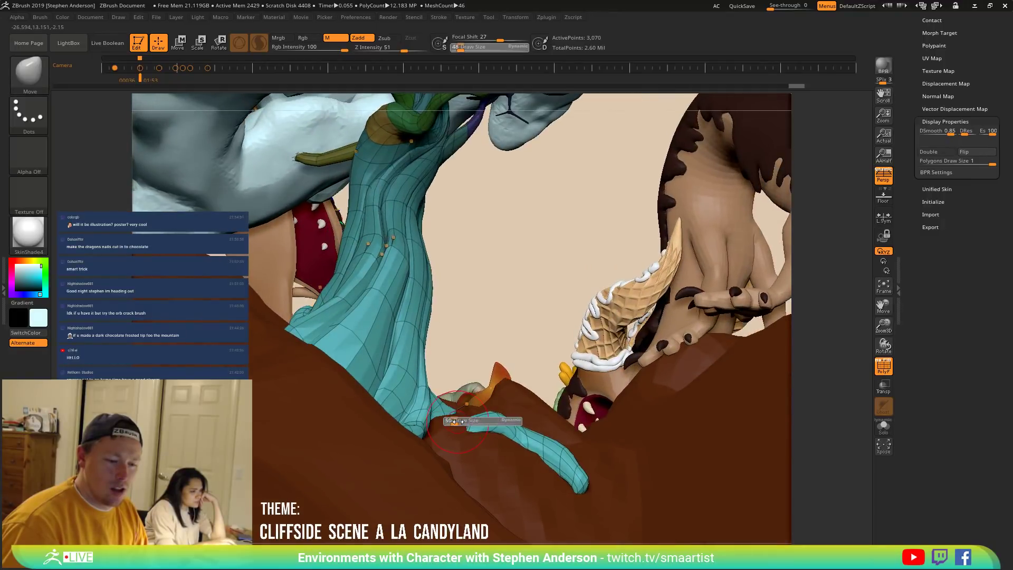
left_click_drag(492, 426, 587, 428)
mouse_move(457, 417)
left_mouse_down()
mouse_move(483, 420)
mouse_move(378, 422)
left_mouse_up()
key("s")
mouse_move(457, 415)
left_mouse_down()
mouse_move(441, 389)
mouse_move(454, 391)
left_mouse_up()
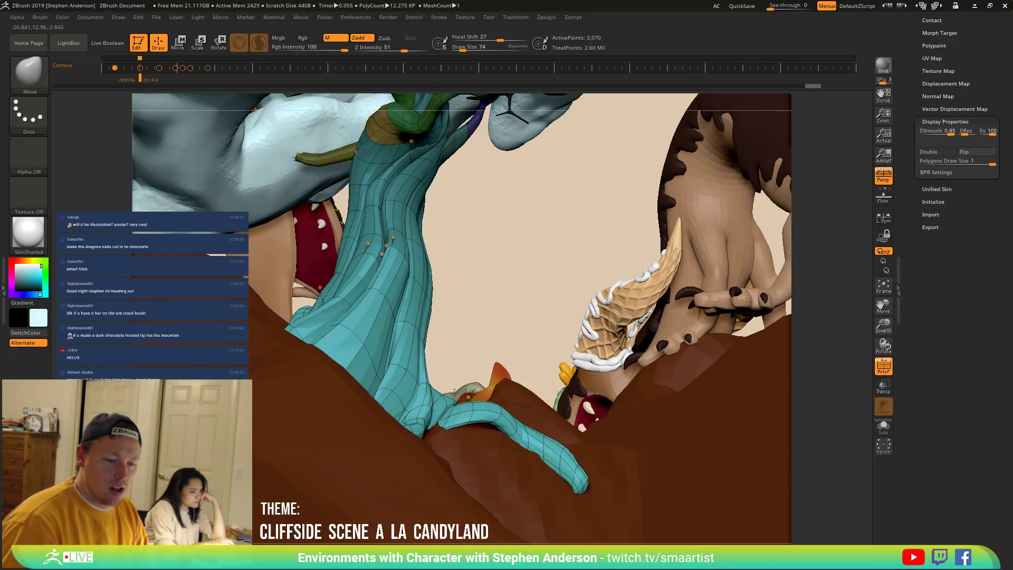
Adjust the tree's long root and the smaller roots at the trunk base with the Move brush at draw sizes 74 and 41.
left_click_drag(500, 423, 490, 472)
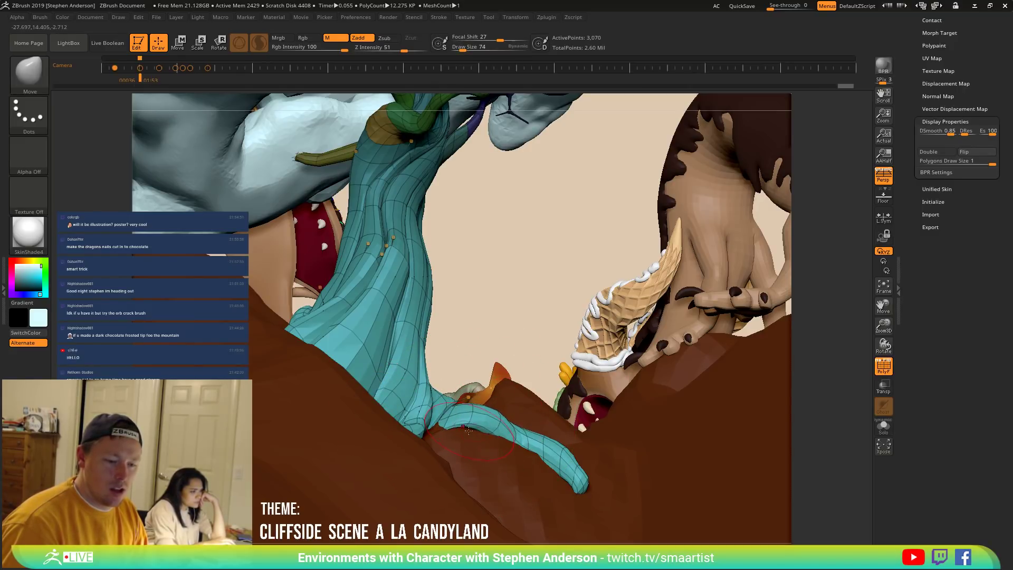
mouse_move(469, 431)
right_mouse_down()
mouse_move(445, 435)
mouse_move(455, 434)
right_mouse_up()
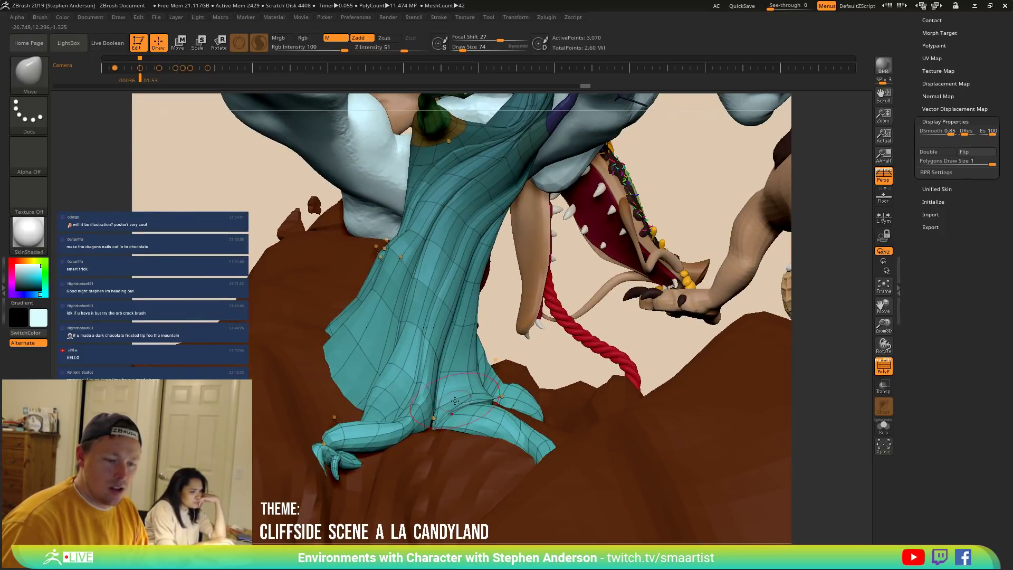
mouse_move(489, 404)
right_mouse_down()
mouse_move(472, 414)
mouse_move(479, 380)
mouse_move(479, 392)
mouse_move(443, 409)
mouse_move(461, 390)
right_mouse_up()
key("shift")
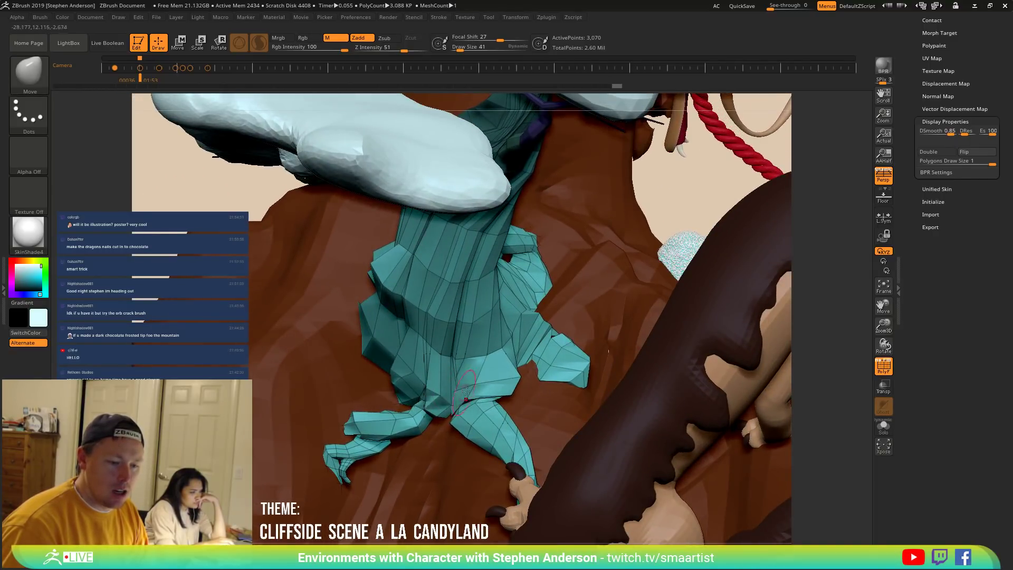
mouse_move(461, 393)
right_mouse_down()
mouse_move(459, 424)
mouse_move(488, 378)
mouse_move(498, 410)
mouse_move(461, 446)
mouse_move(508, 399)
right_mouse_up()
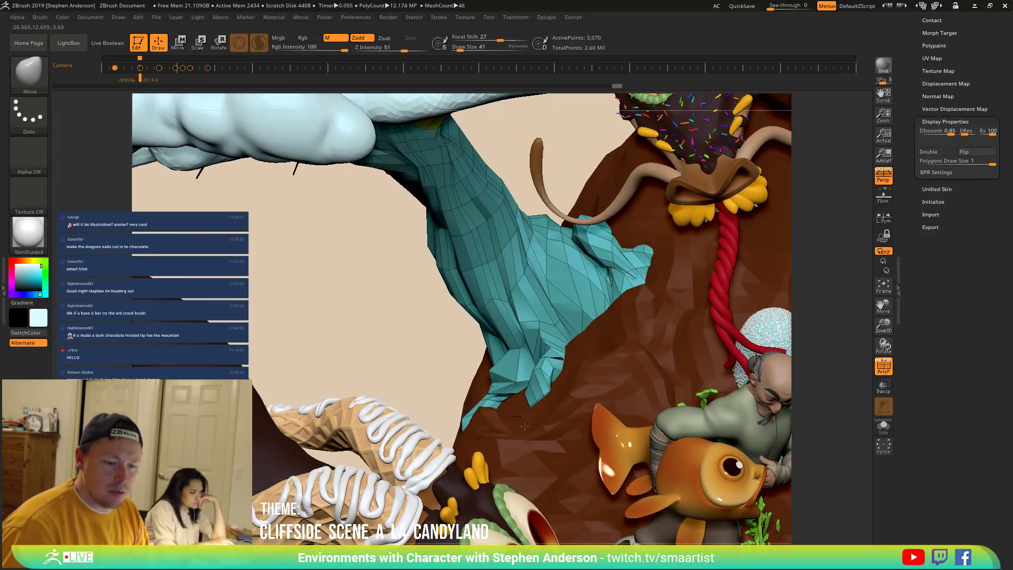
Shape the root ends and the flared trunk base against the chocolate ground with the Move brush at draw sizes 41 and 24.
right_click_drag(502, 412, 550, 391)
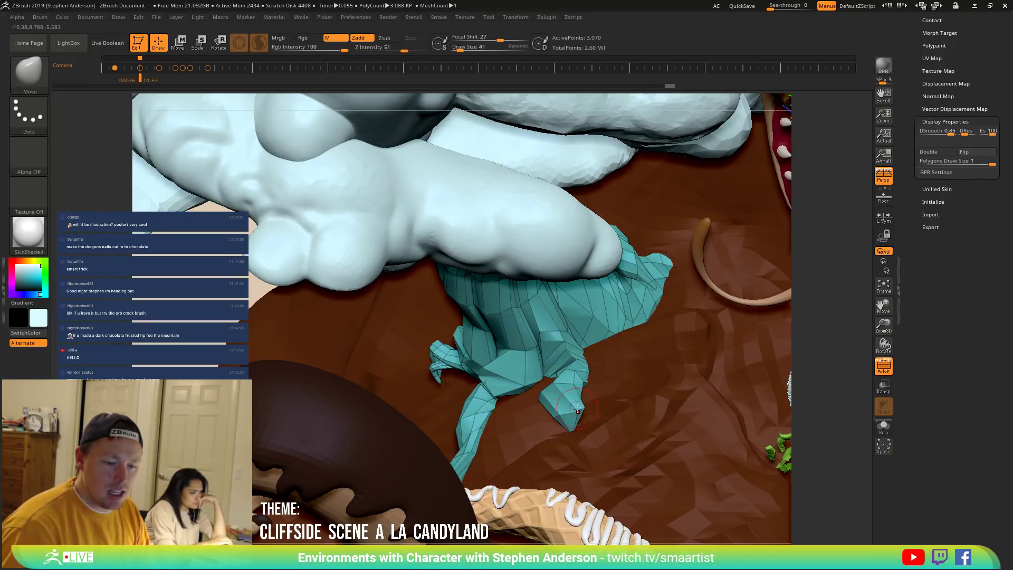
right_click_drag(555, 406, 579, 352)
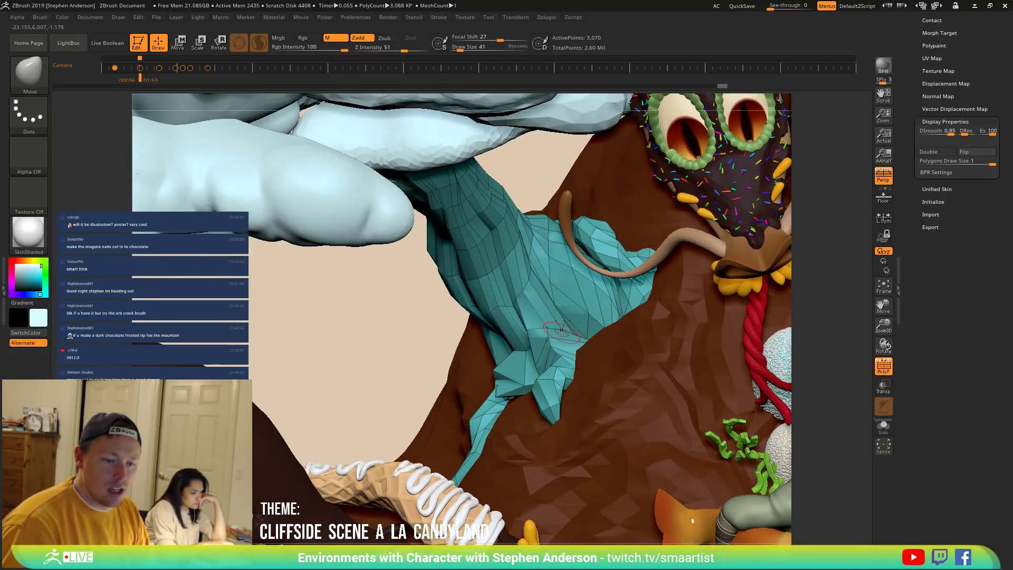
mouse_move(545, 308)
right_mouse_down()
mouse_move(536, 312)
mouse_move(599, 299)
mouse_move(558, 332)
mouse_move(545, 321)
right_mouse_up()
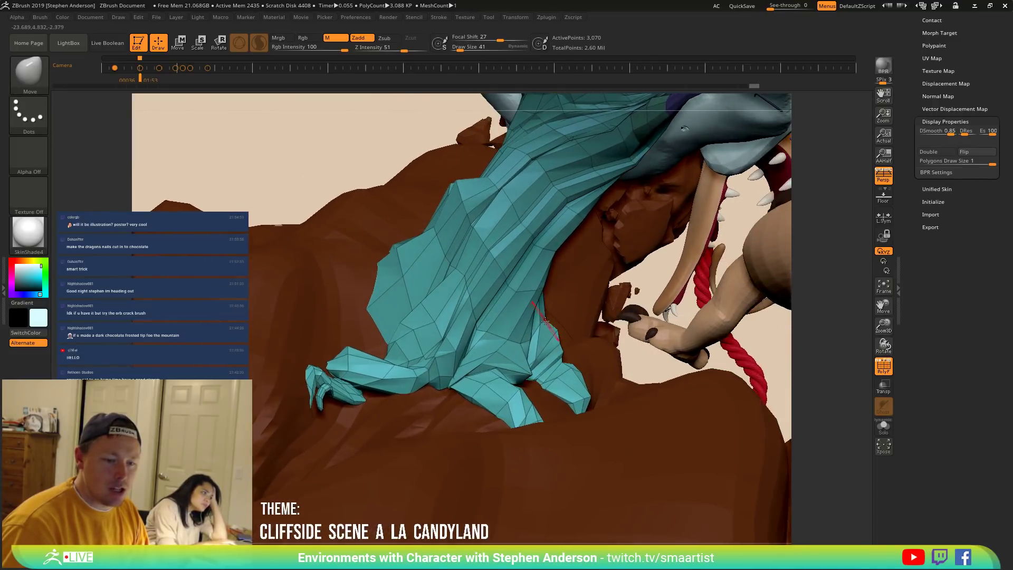
right_click_drag(433, 357, 446, 270)
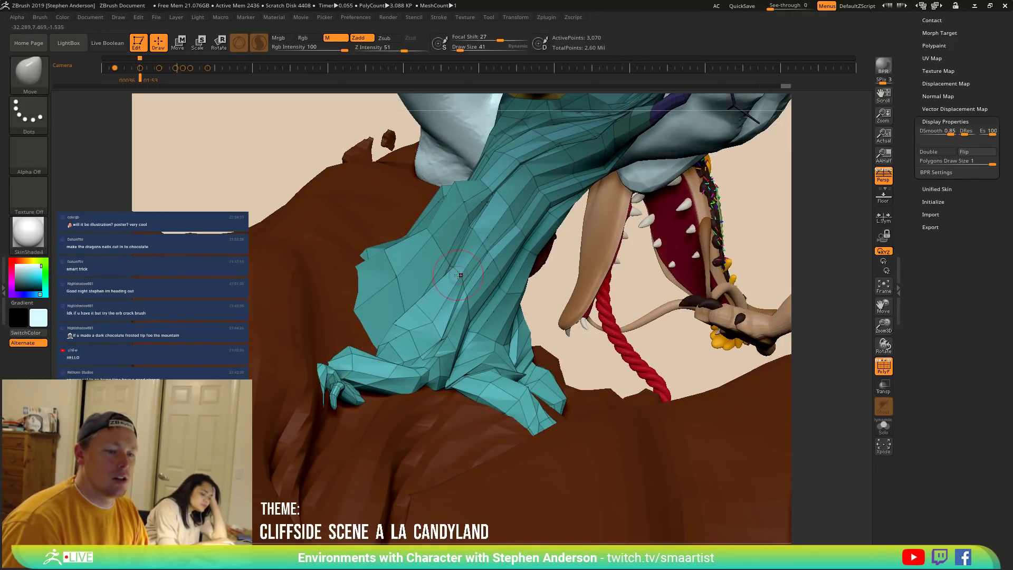
mouse_move(457, 275)
right_mouse_down()
mouse_move(433, 286)
mouse_move(434, 321)
mouse_move(388, 347)
mouse_move(441, 294)
right_mouse_up()
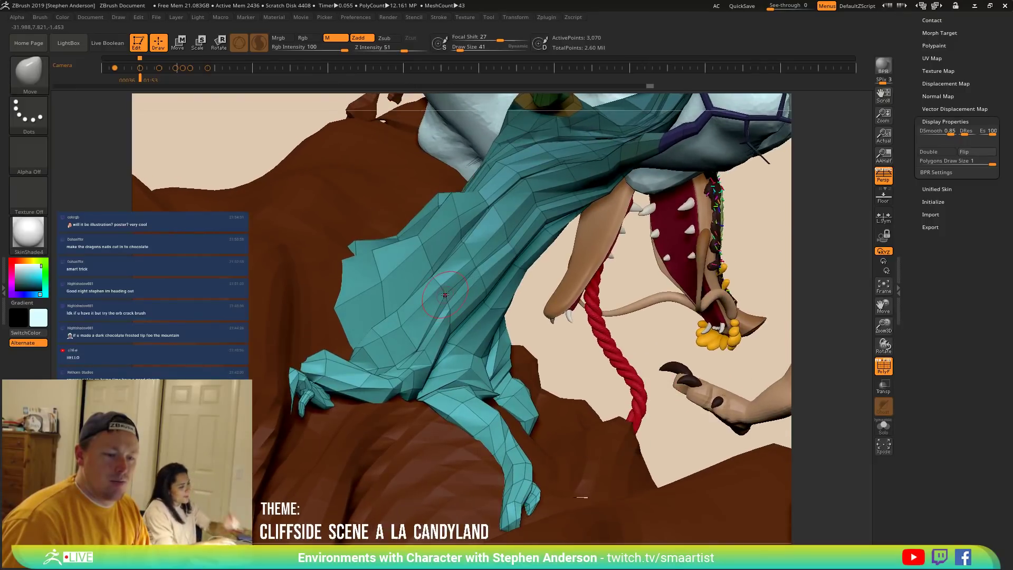
key("s")
key("Return")
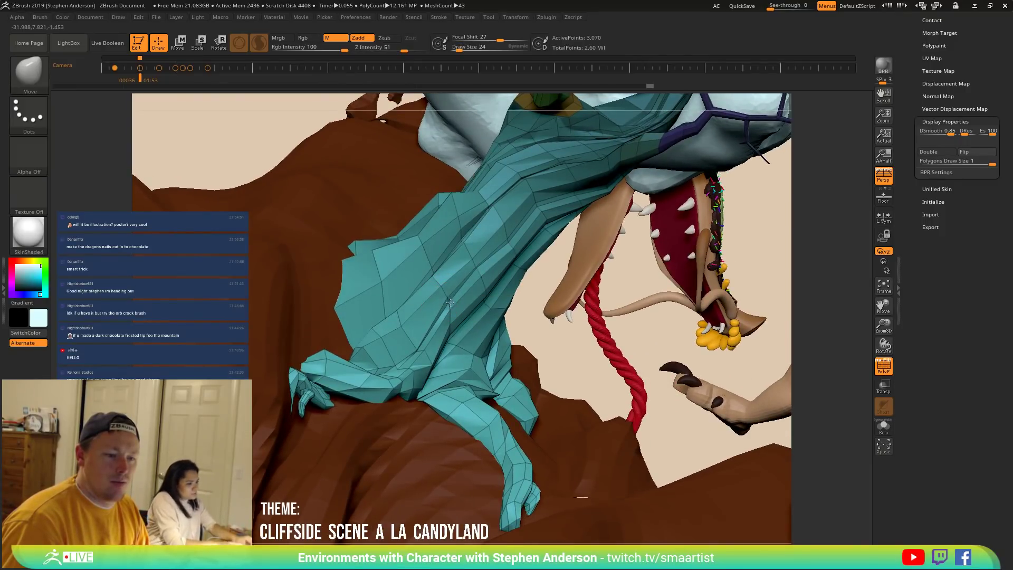
right_click_drag(466, 277, 416, 232)
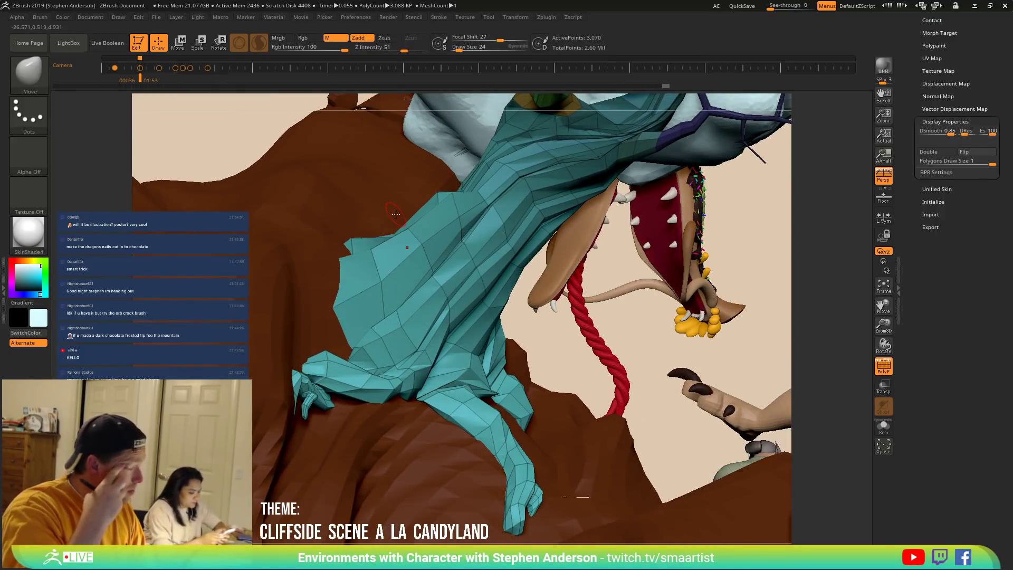
Activate Dynamic Subdiv on the tree and hide its Polyframe display.
key("d")
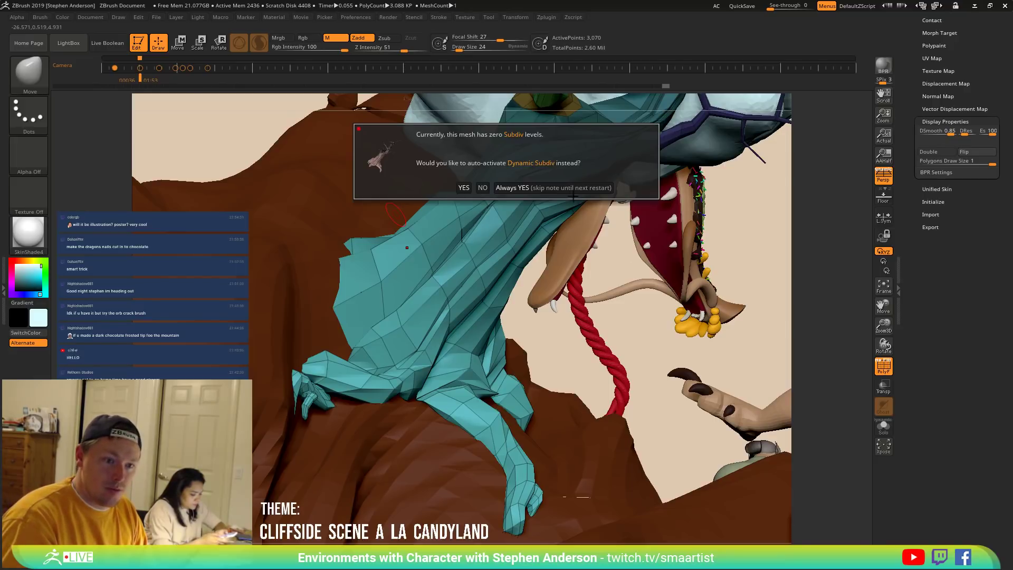
key("Return")
key("shift+f")
mouse_move(471, 321)
right_mouse_down()
mouse_move(438, 316)
mouse_move(476, 316)
mouse_move(466, 267)
mouse_move(460, 335)
mouse_move(512, 345)
mouse_move(482, 291)
mouse_move(583, 302)
right_mouse_up()
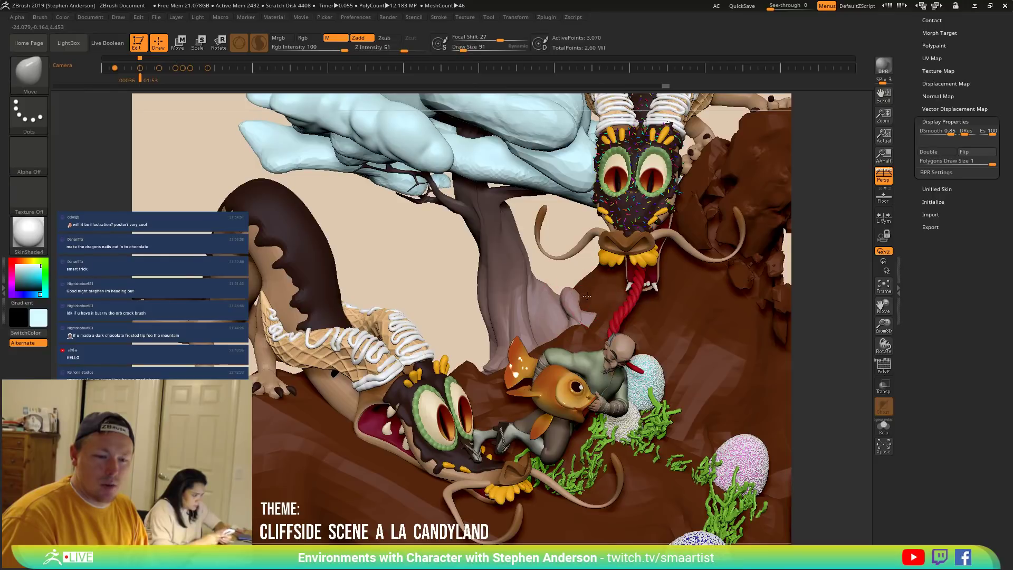
Switch to the Move Topological brush at draw size 91 and adjust the raised root beside the trunk base.
key("b")
key("m")
key("t")
mouse_move(579, 307)
right_mouse_down()
mouse_move(591, 314)
mouse_move(575, 308)
right_mouse_up()
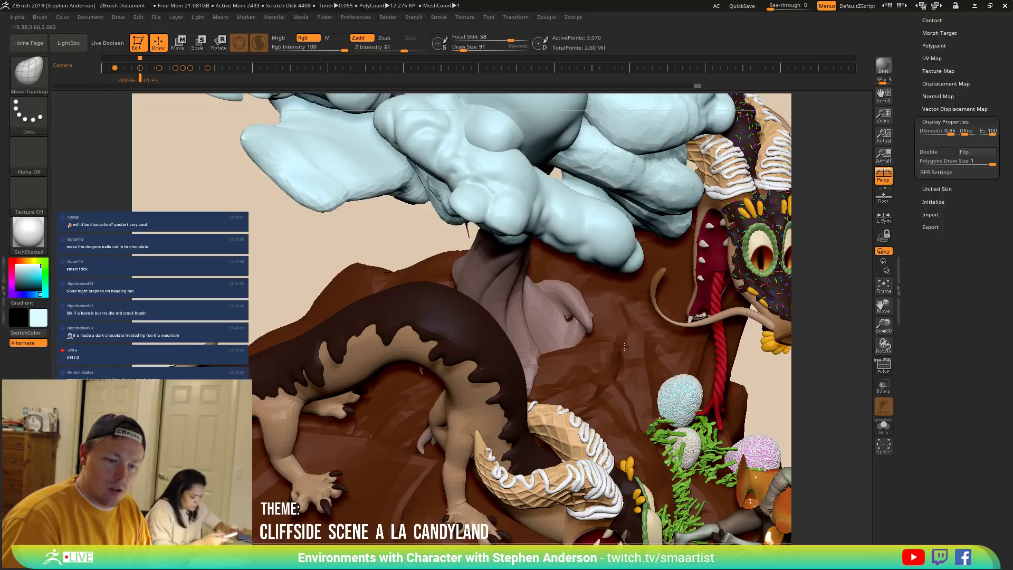
mouse_move(582, 316)
right_mouse_down()
mouse_move(605, 339)
mouse_move(595, 305)
right_mouse_up()
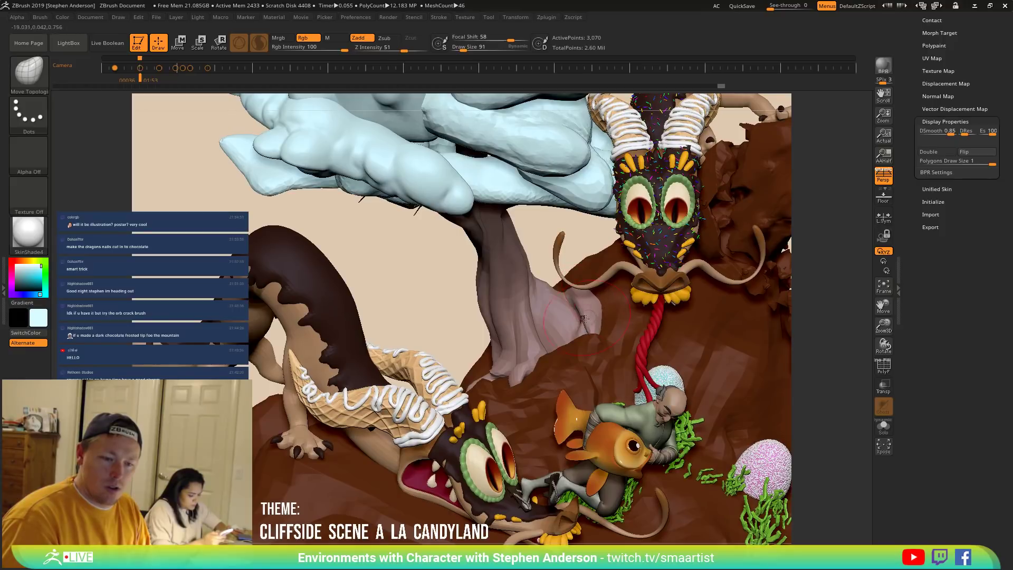
mouse_move(622, 338)
right_mouse_down("ctrl")
mouse_move(601, 311)
mouse_move(572, 342)
mouse_move(575, 326)
mouse_move(612, 319)
right_mouse_up("ctrl")
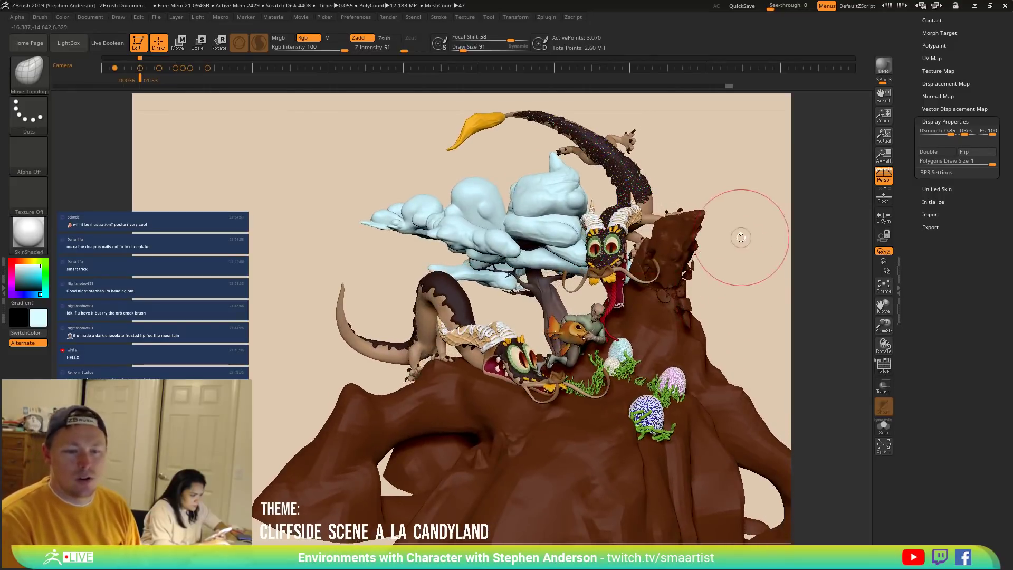
mouse_move(556, 335)
right_mouse_down()
mouse_move(587, 281)
mouse_move(617, 290)
mouse_move(553, 312)
mouse_move(529, 400)
right_mouse_up()
right_click_drag(597, 296, 636, 310, "ctrl")
Apply Transpose Set to the visible Tree_01 folder and reposition the whole tree on the mountain with the gizmo.
key("w")
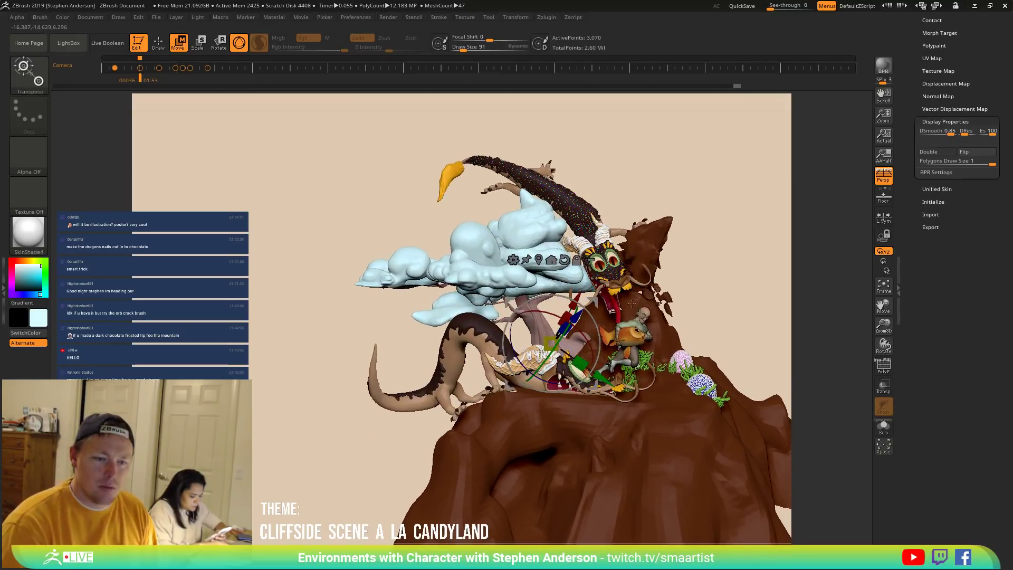
left_click_drag(988, 84, 988, 86)
scroll(973, 133, "up", 10)
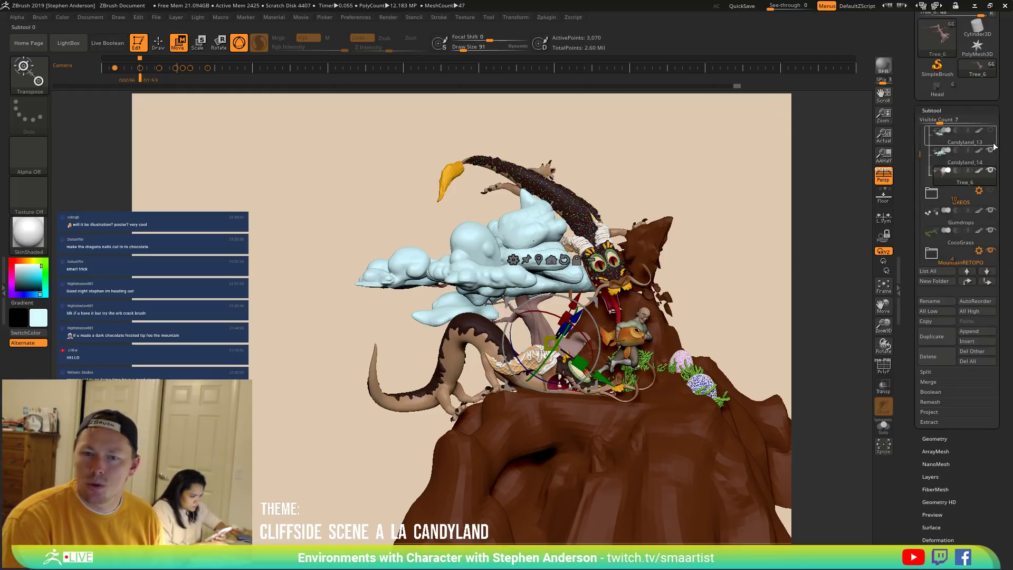
left_click_drag(920, 154, 918, 124)
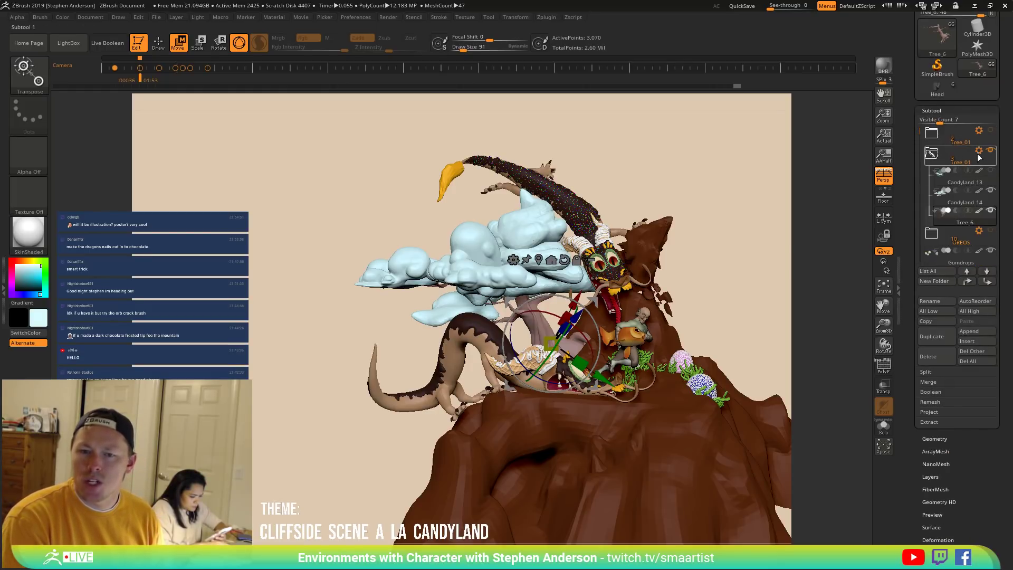
left_click(979, 130)
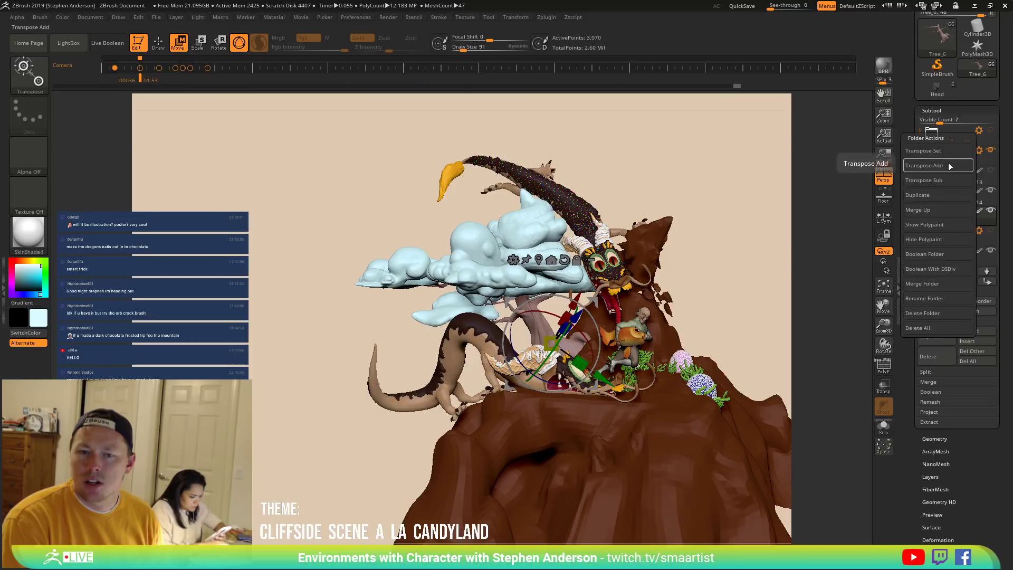
left_click(941, 151)
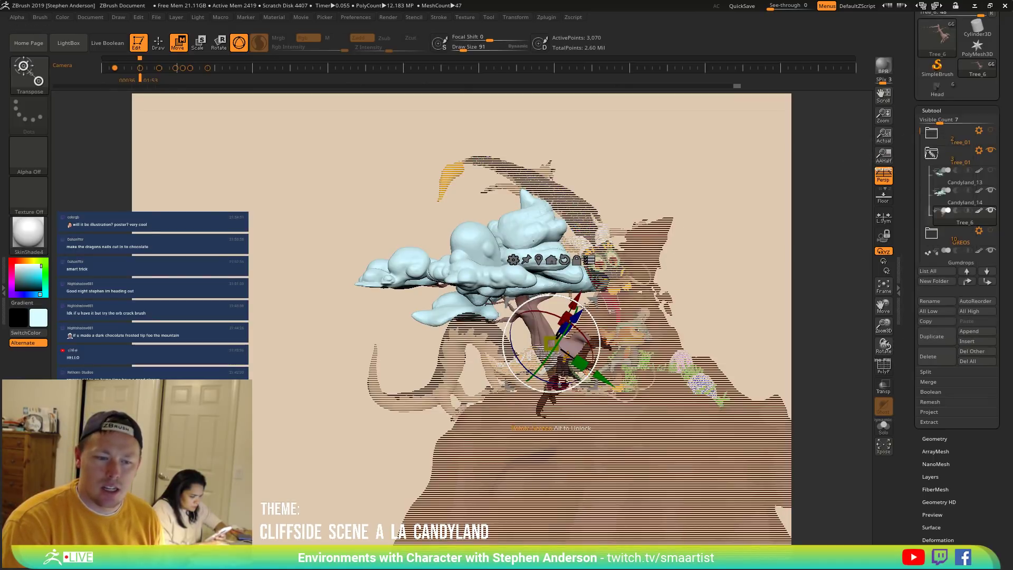
left_click_drag(594, 302, 587, 309)
mouse_move(681, 278)
left_mouse_down()
mouse_move(713, 282)
mouse_move(680, 274)
left_mouse_up()
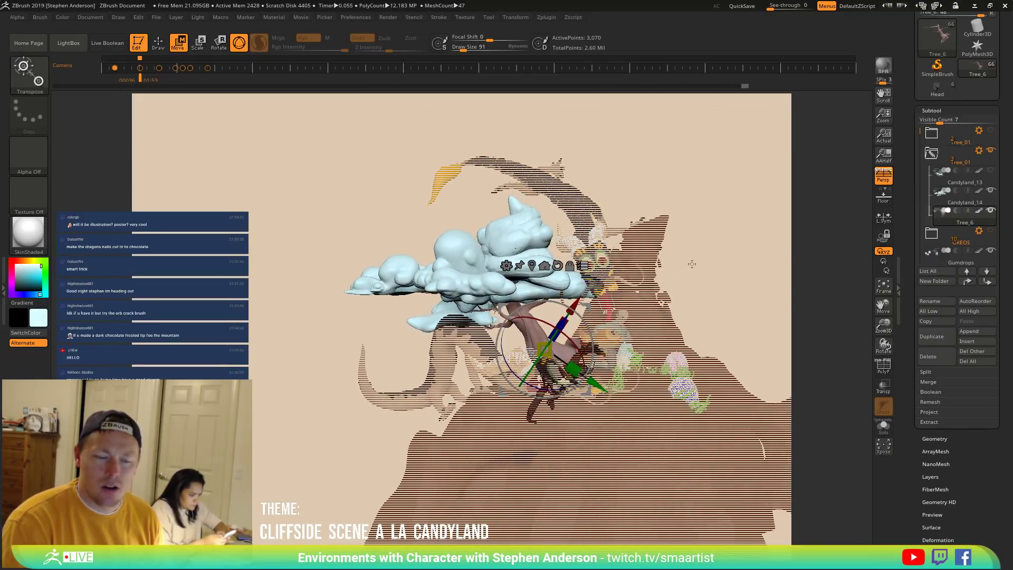
mouse_move(689, 252)
left_mouse_down()
mouse_move(703, 280)
mouse_move(669, 268)
mouse_move(684, 268)
mouse_move(607, 259)
left_mouse_up()
key("q")
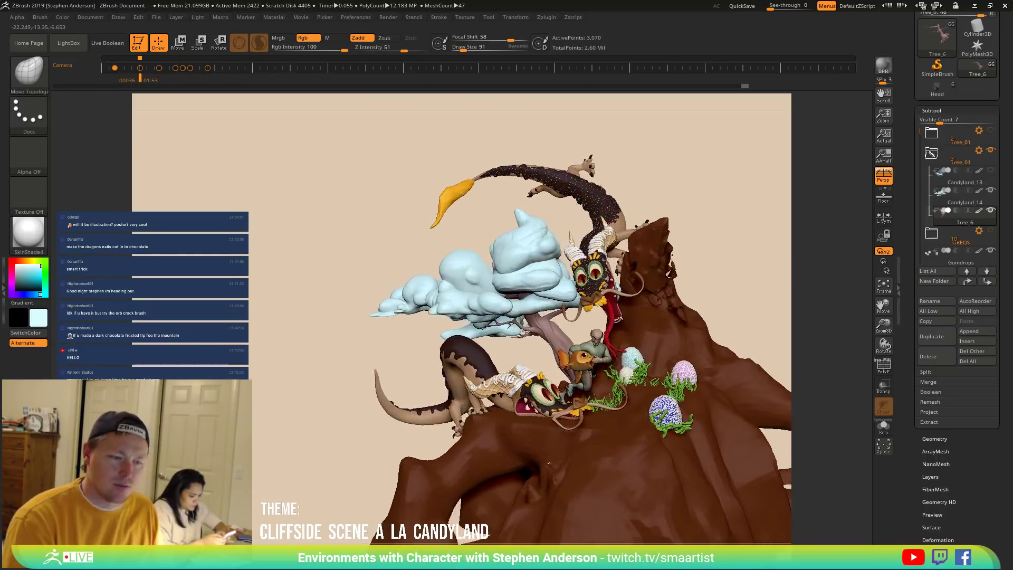
Frame the dragons, tree and mountain in the document, store the view as a new timeline camera key, and restore actual size.
key("Left")
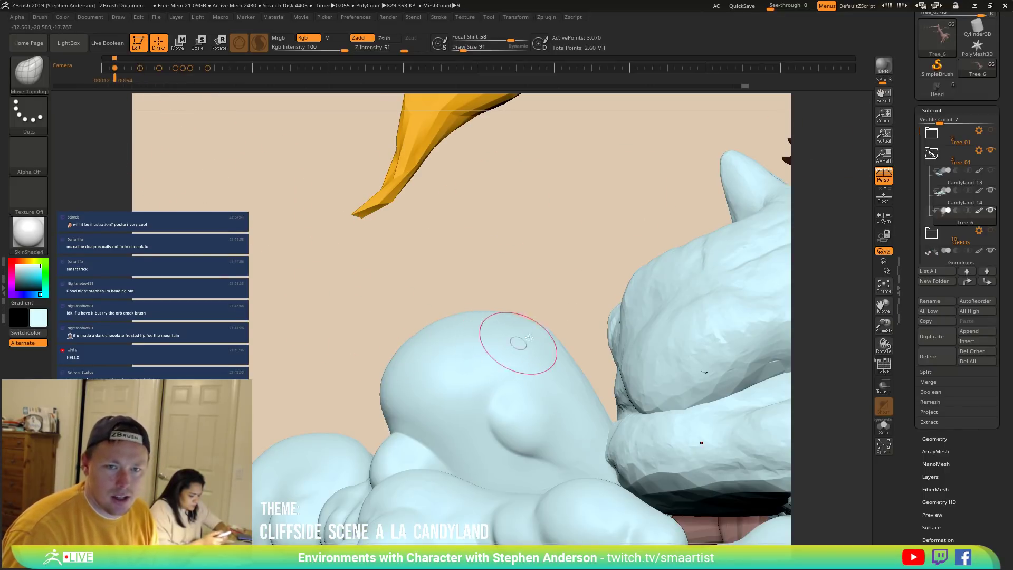
left_click_drag(884, 115, 850, 66)
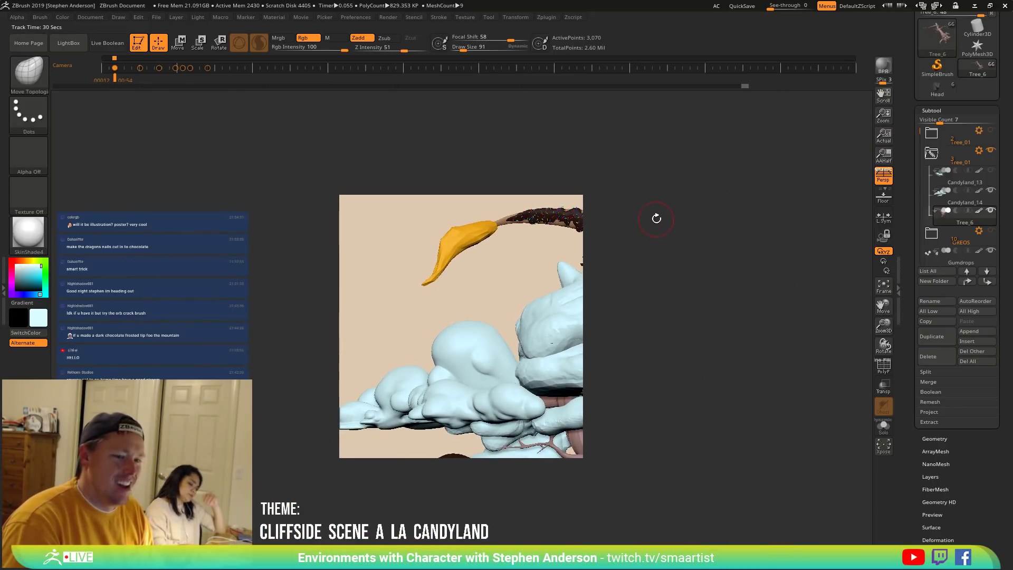
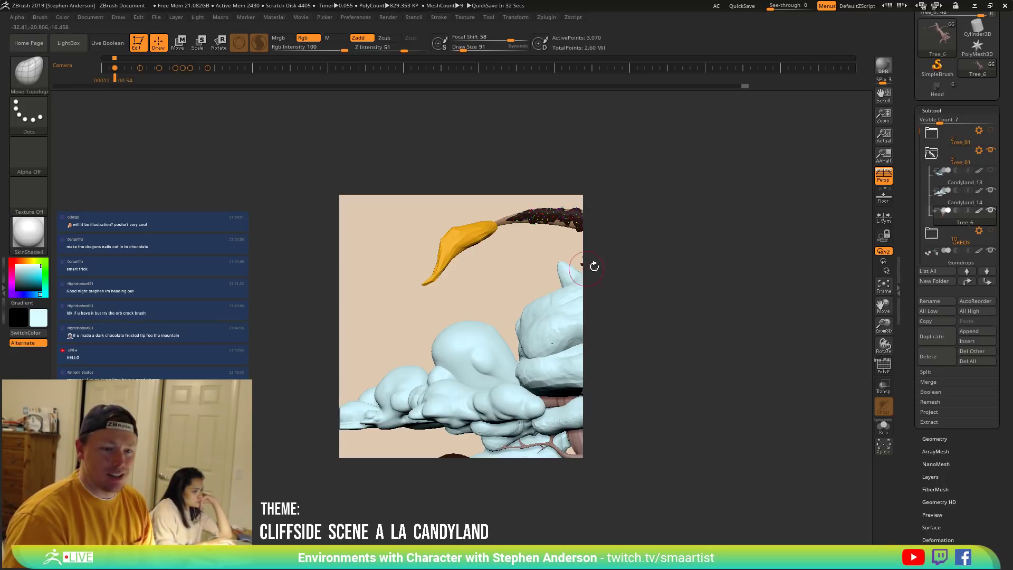
left_click_drag(527, 280, 479, 298)
key("ctrl")
mouse_move(479, 296)
right_mouse_down("alt")
mouse_move(390, 210)
mouse_move(505, 339)
mouse_move(638, 321)
mouse_move(602, 307)
mouse_move(596, 279)
right_mouse_up("alt")
left_click(289, 68)
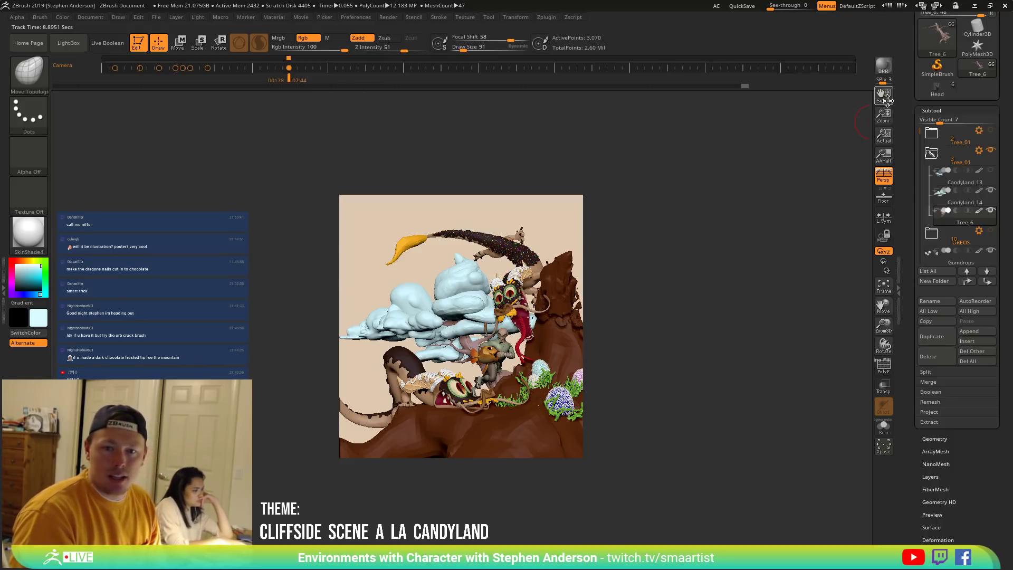
left_click(879, 141)
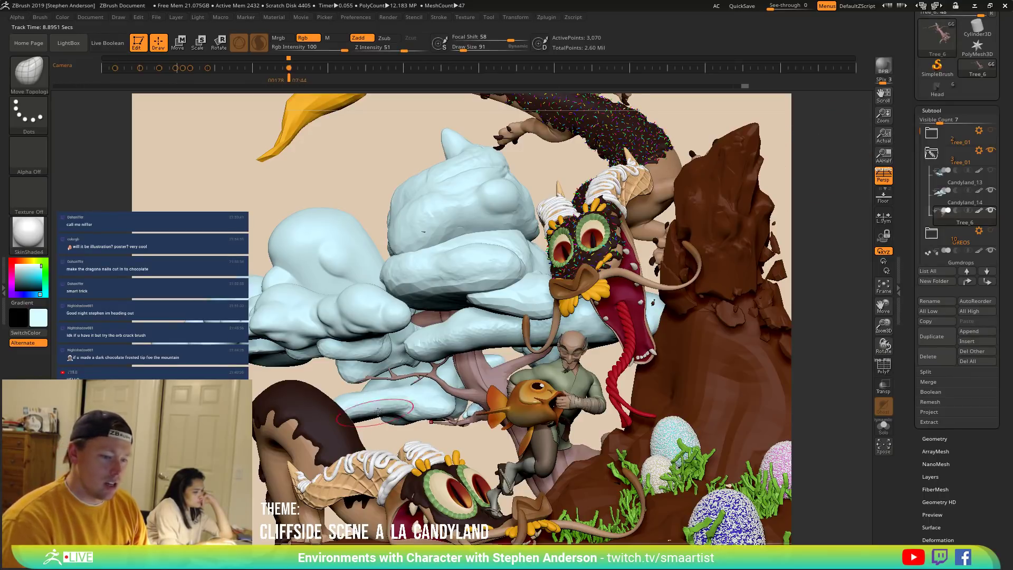
key("w")
left_click(413, 402)
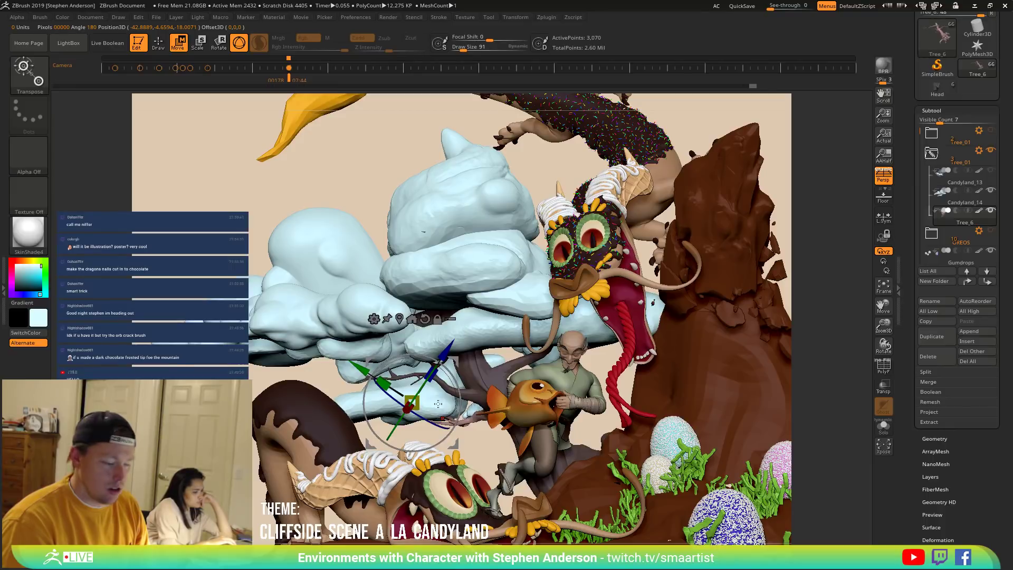
key("ctrl")
left_click_drag(167, 210, 182, 232, "ctrl")
key("q")
Select the Candyland_14 clouds, show their polygroups, and isolate the lowest cloud clump behind the fish with a mask for moving.
left_click(364, 323, "alt")
key("shift")
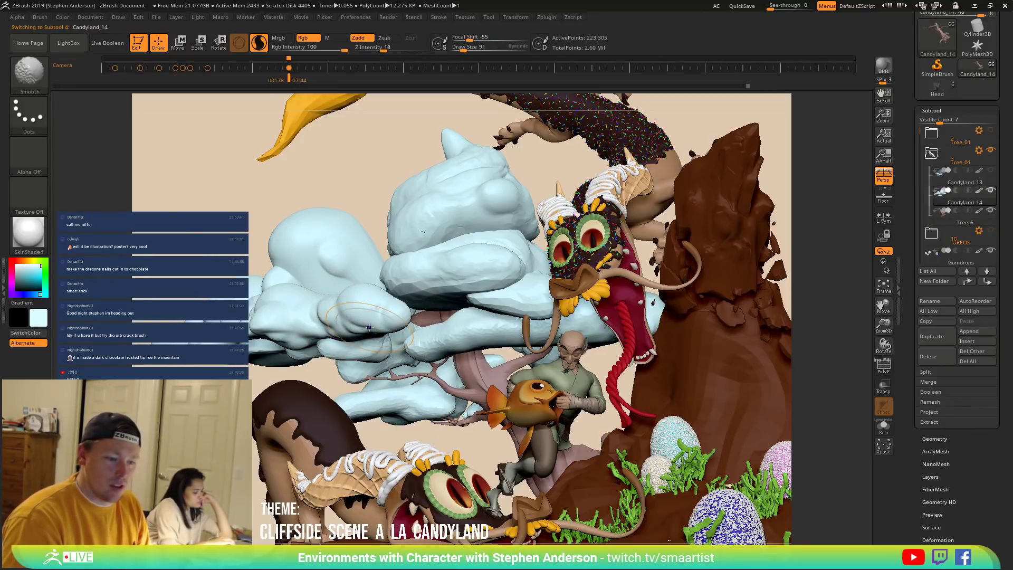
key("shift+f")
key("w")
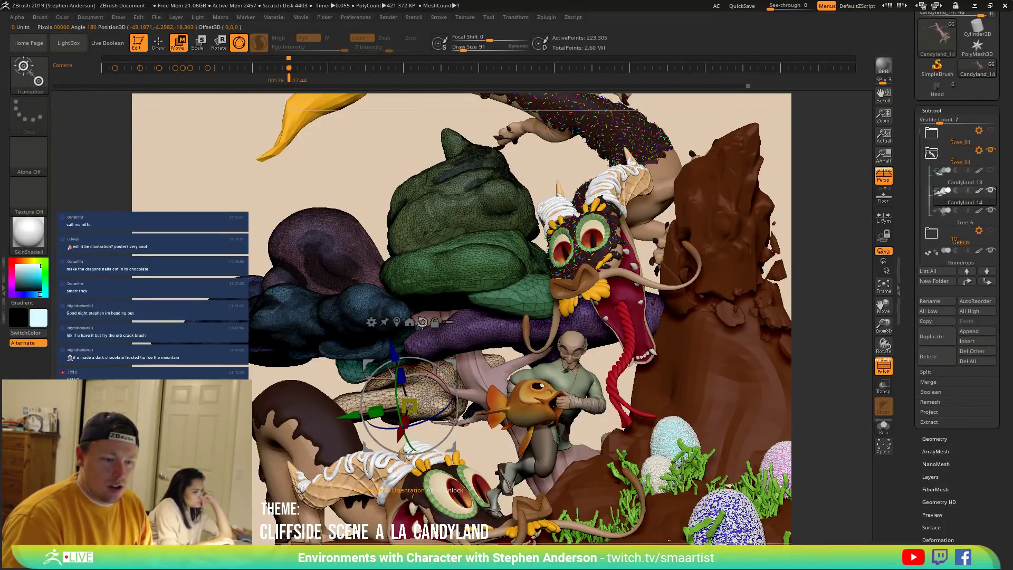
left_click(397, 323)
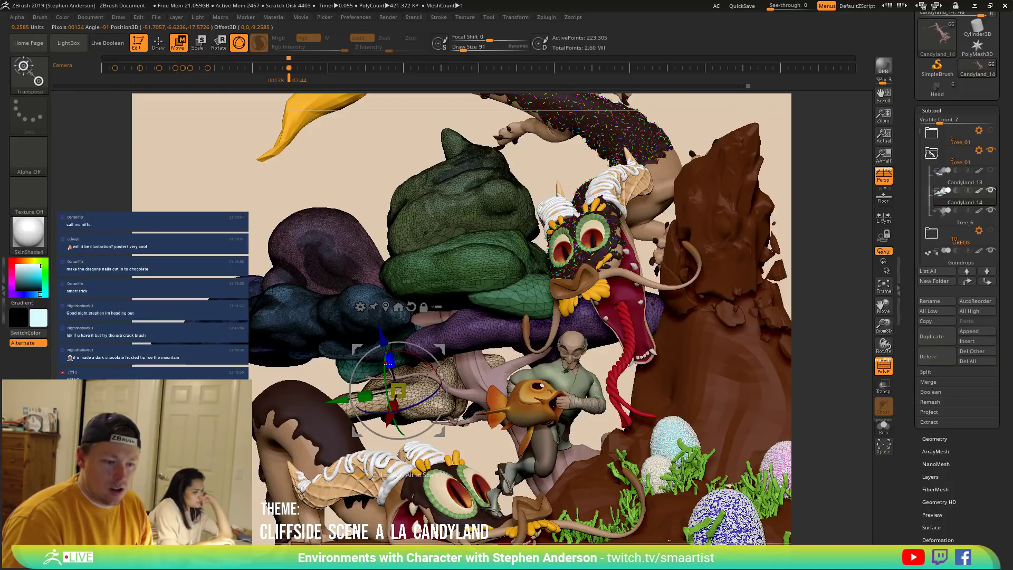
Reposition the lowest cloud clump with the gizmo, undo the last transform, and clear the mask from the clouds.
left_click_drag(386, 390, 394, 368)
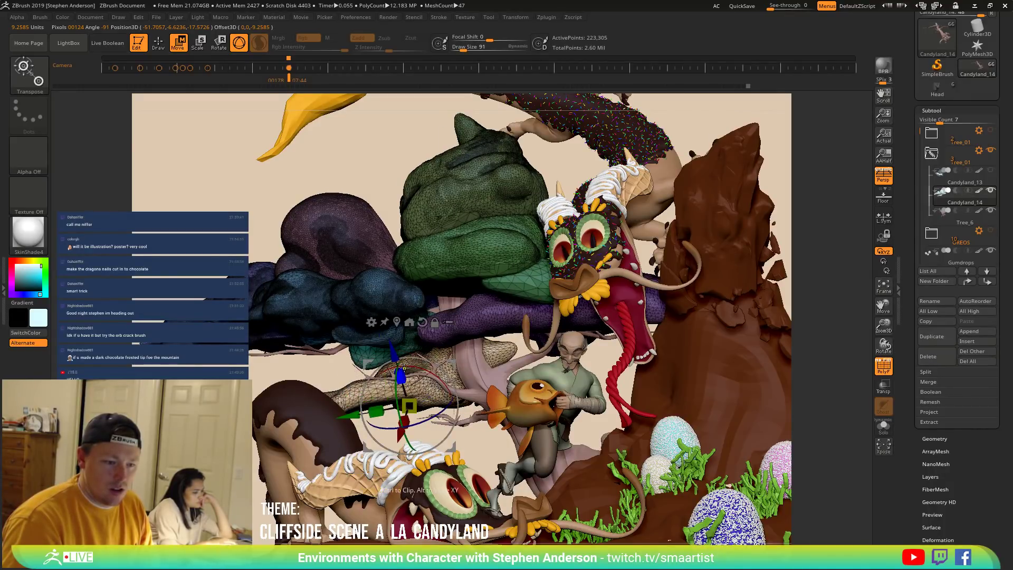
key("ctrl+z")
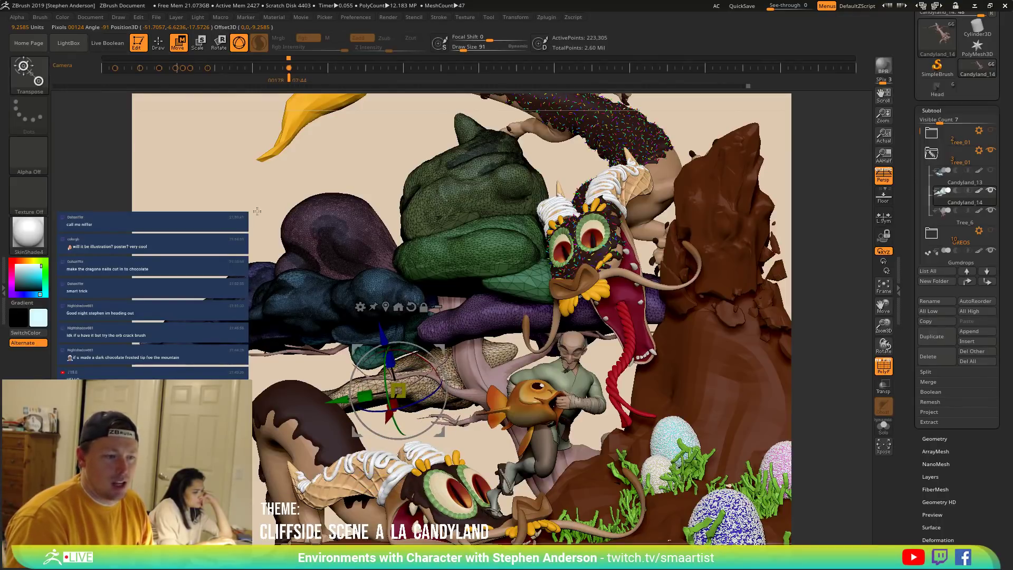
left_click_drag(275, 218, 285, 230, "ctrl")
left_click_drag(442, 347, 436, 367)
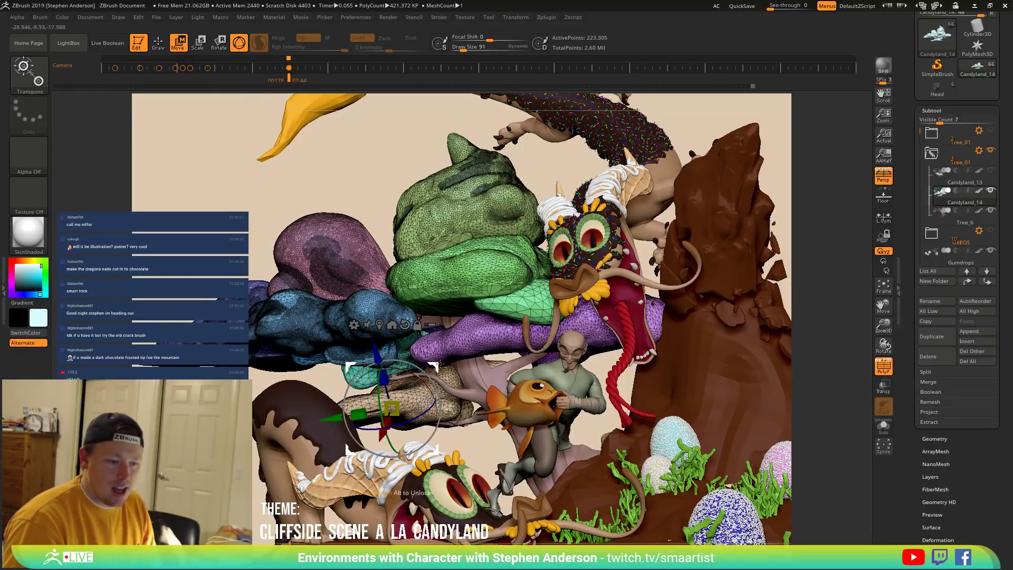
Isolate the lowest cloud clump behind the fish and reposition it with the gizmo, checking it against the stored camera view.
left_click(452, 408)
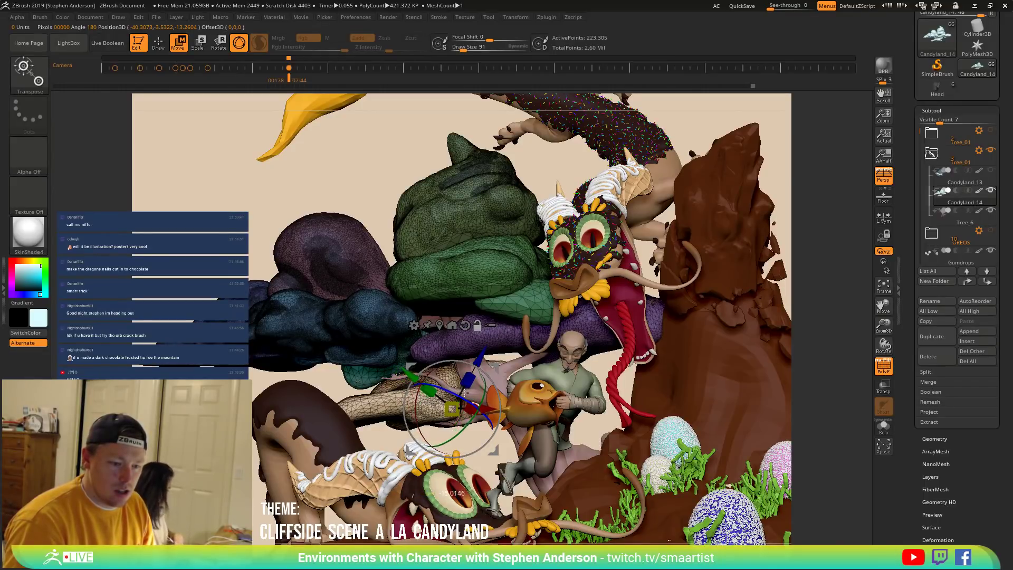
left_click_drag(460, 378, 414, 403)
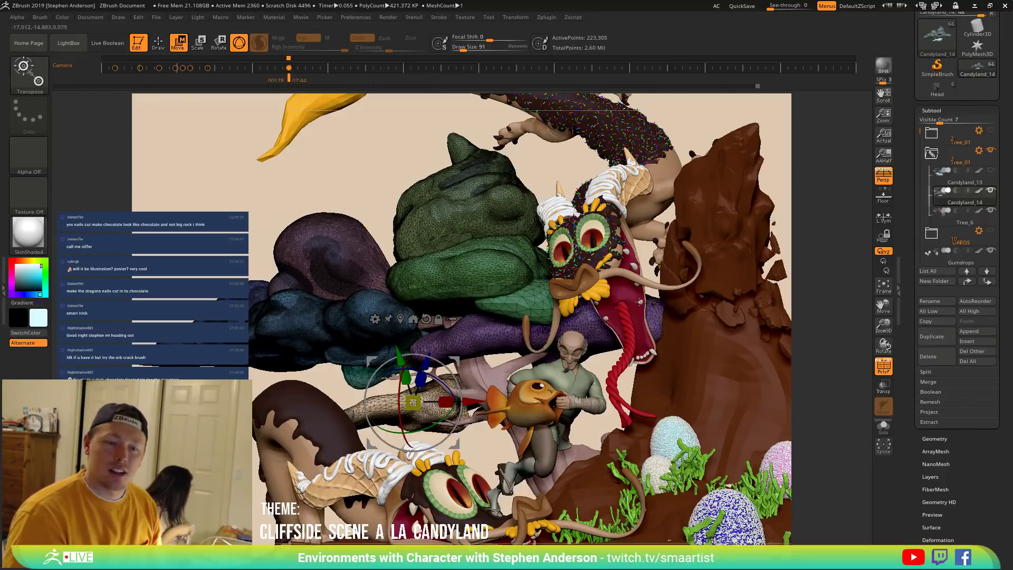
mouse_move(680, 289)
right_mouse_down()
mouse_move(704, 288)
mouse_move(685, 296)
mouse_move(681, 288)
right_mouse_up()
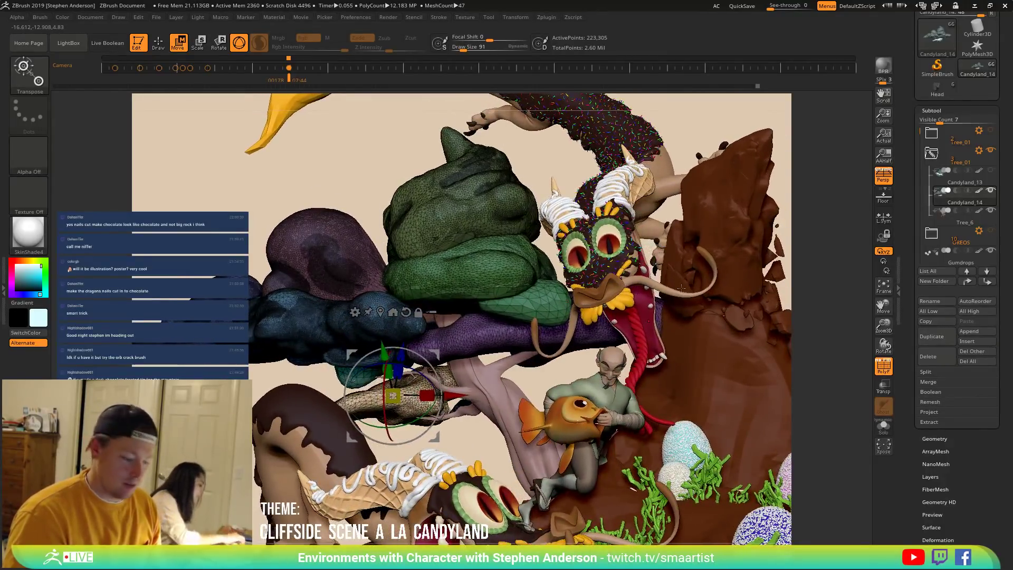
key("Left")
key("Right")
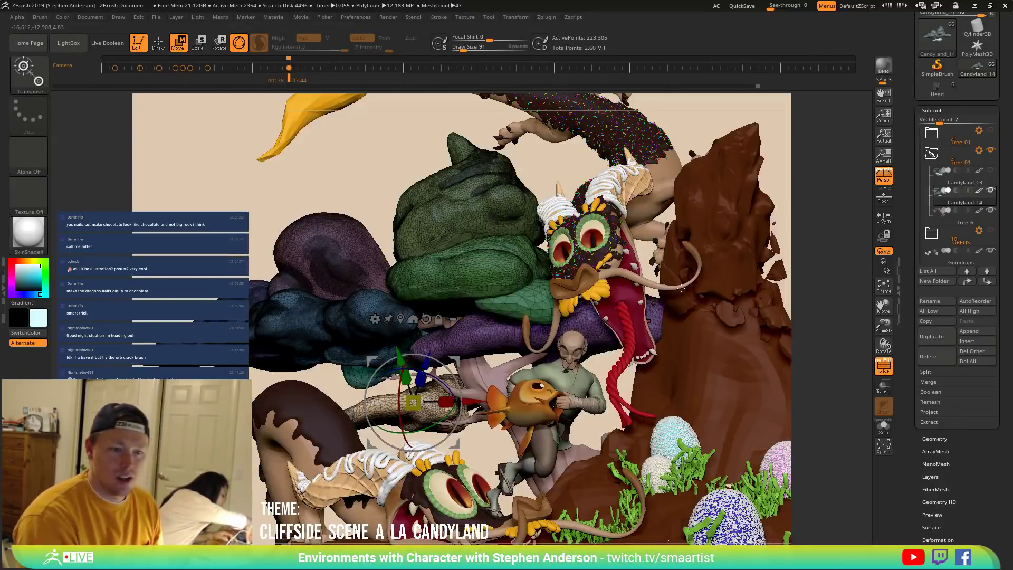
Mask everything except the long cloud clump behind the bearded character's head and reposition that clump with the gizmo.
left_click(656, 322, "ctrl")
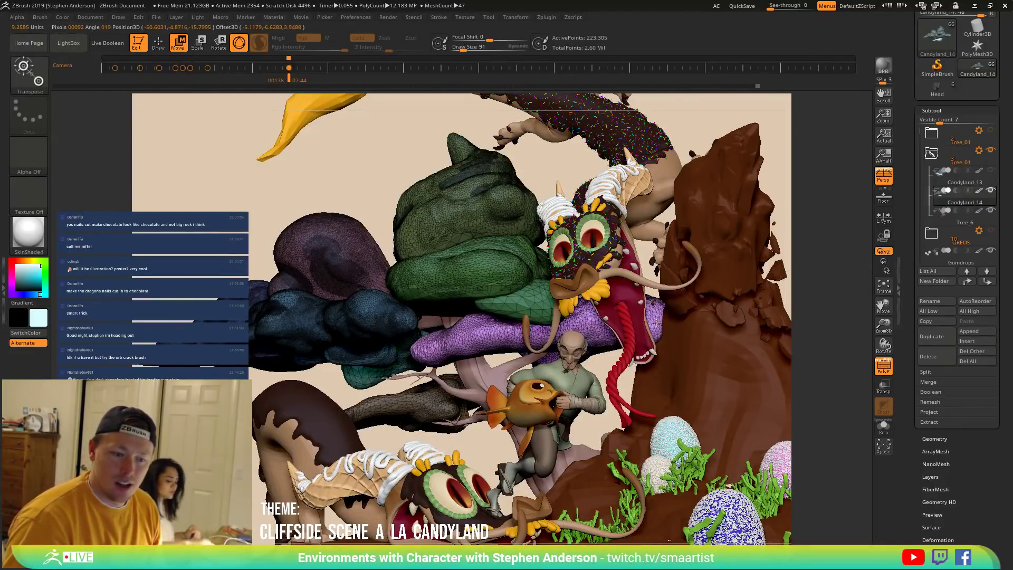
left_click(669, 238)
left_click(642, 239)
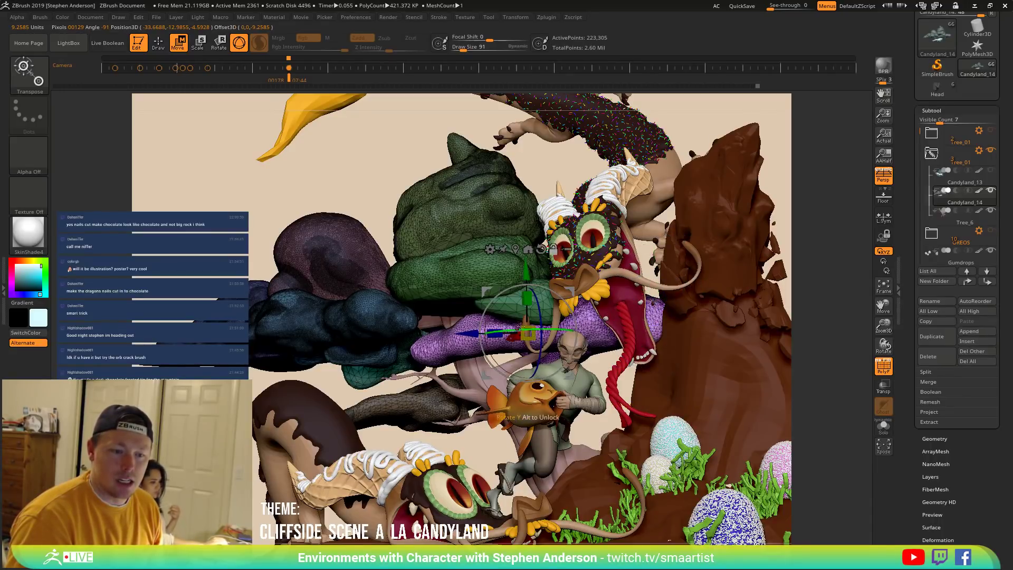
left_click_drag(515, 329, 429, 343, "alt")
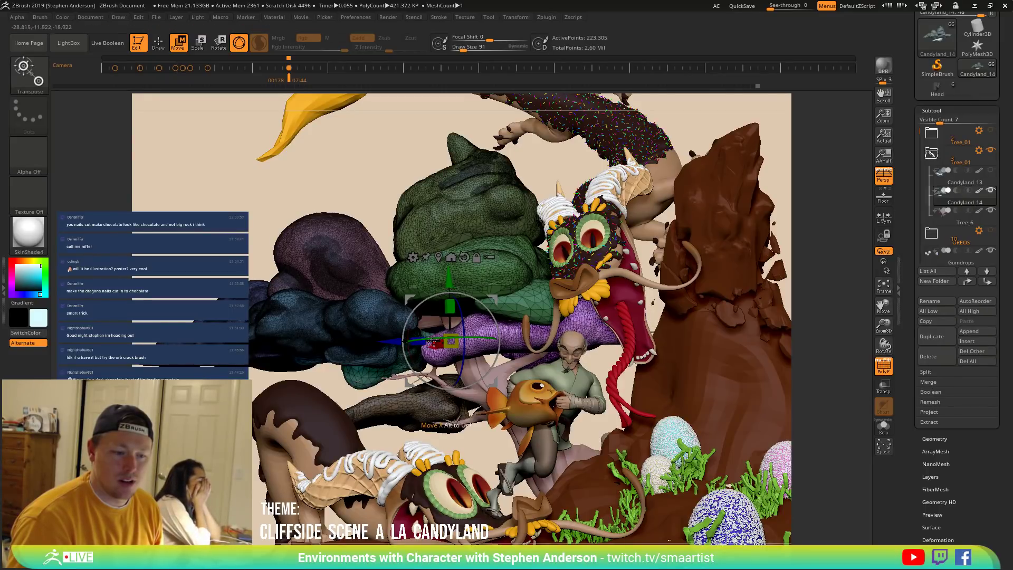
Isolate the lowest cloud clump again and nudge it slightly upward with the gizmo.
left_click(368, 404, "alt")
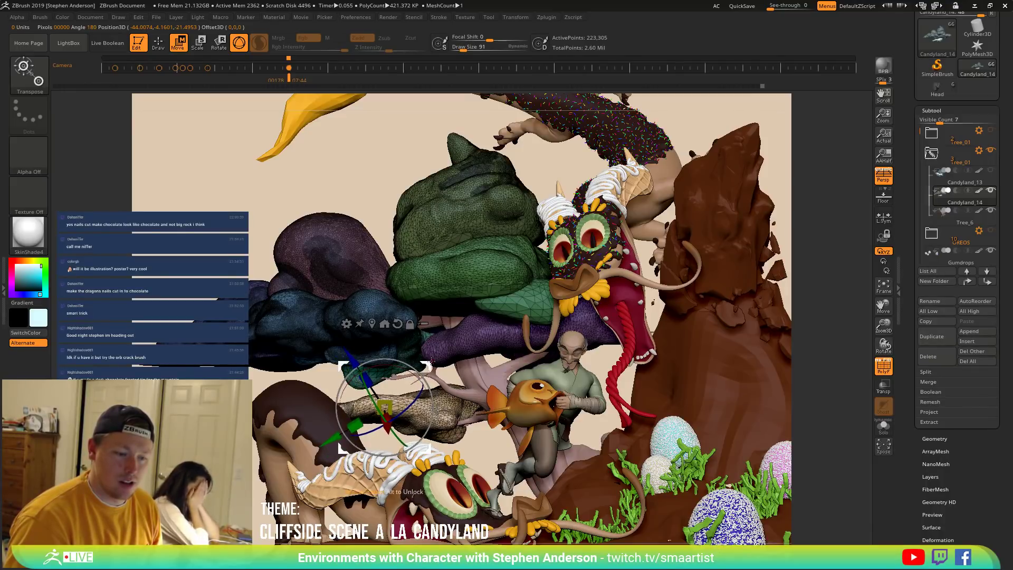
left_click_drag(366, 396, 371, 398)
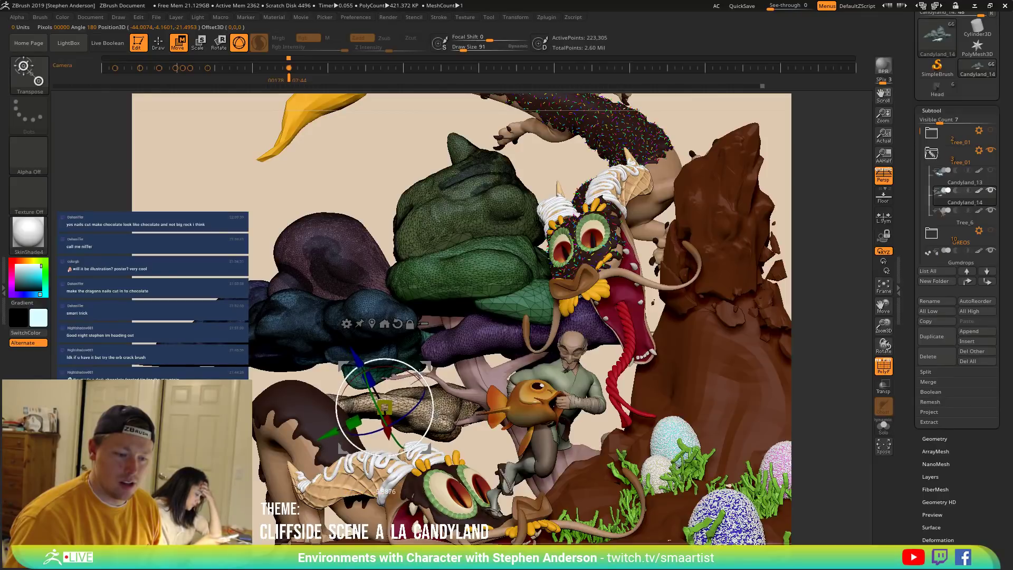
left_click_drag(428, 364, 428, 360)
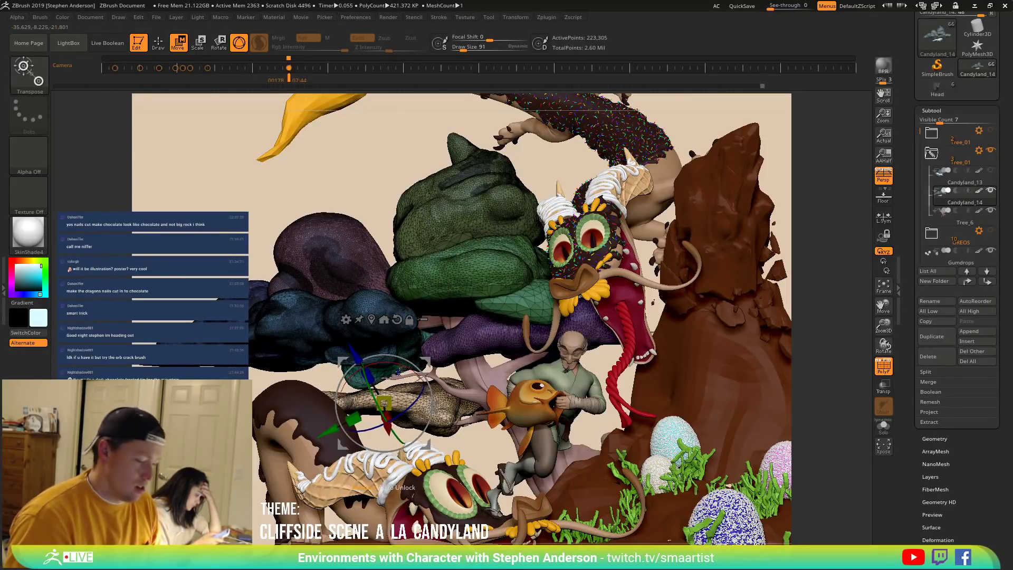
Hide the polyframe display and pull the lowest cloud clump with the Move Topological brush at draw size 286.
key("shift+f")
key("b")
key("m")
key("t")
key("s")
left_click_drag(379, 405, 377, 404)
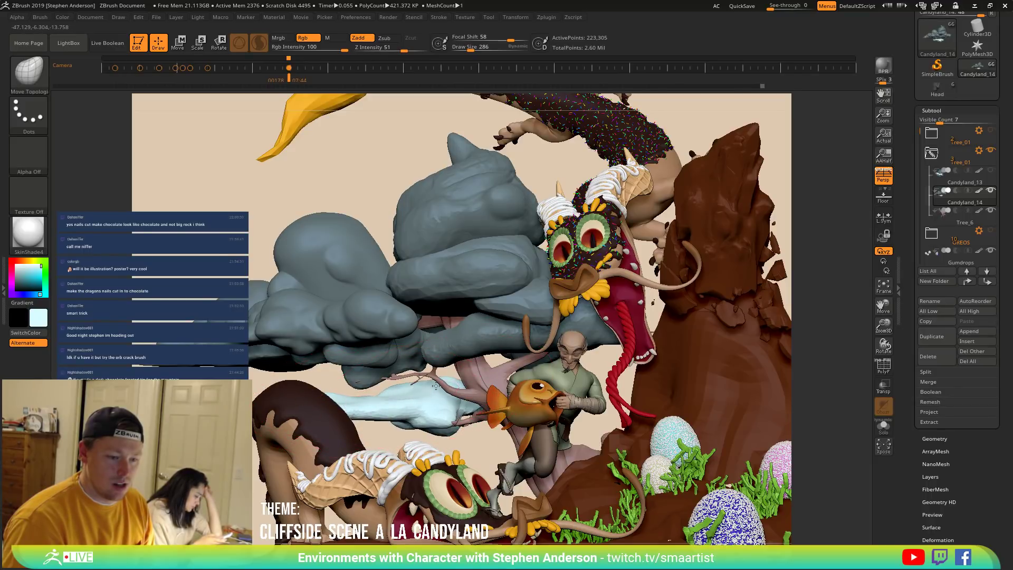
Reshape the end and silhouette of the lowest cloud clump with Move Topological at draw size 91, working from the side and camera views.
mouse_move(412, 401)
right_mouse_down()
mouse_move(465, 400)
mouse_move(421, 405)
right_mouse_up()
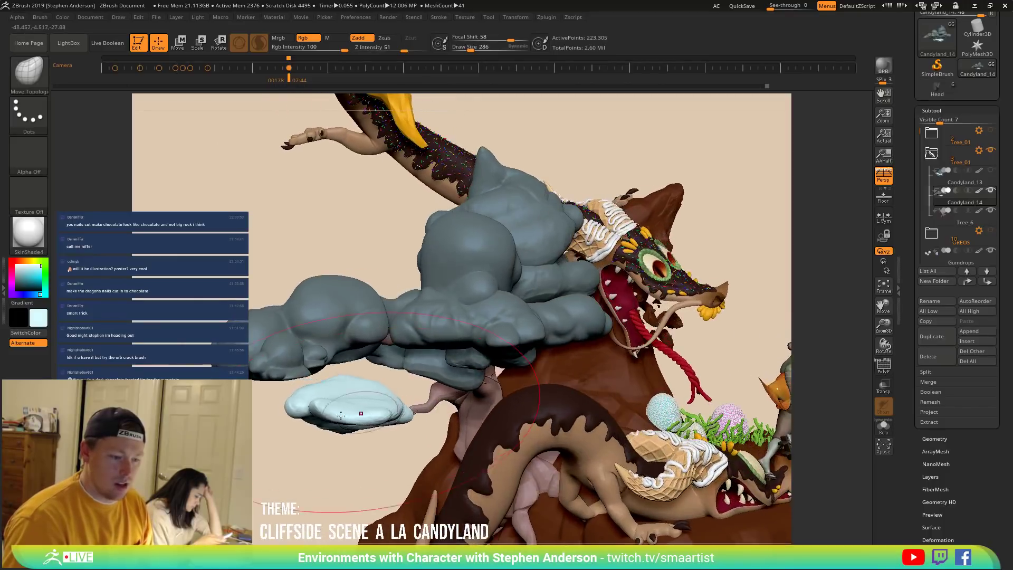
key("s")
left_click_drag(325, 407, 318, 407)
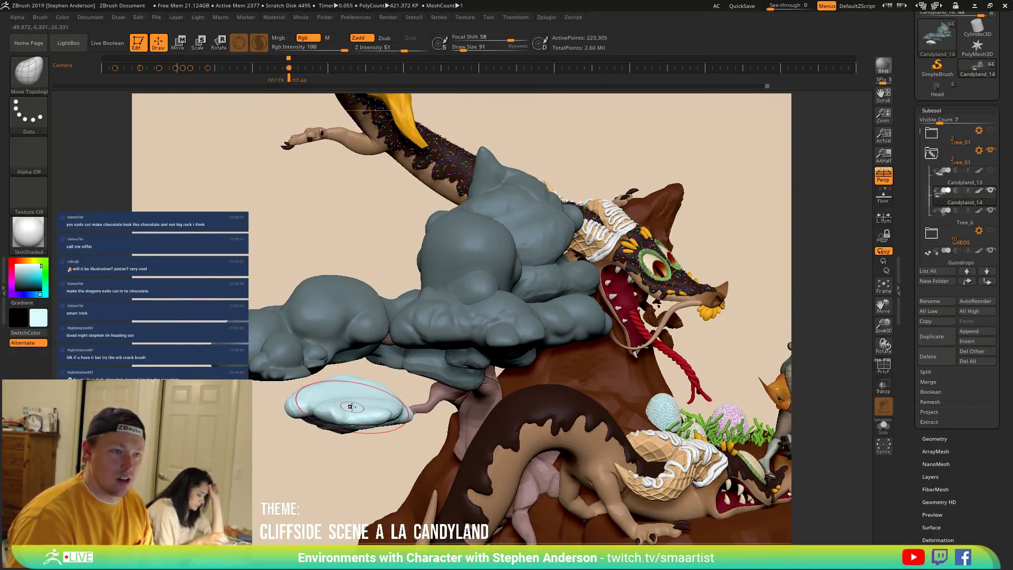
right_click_drag(368, 414, 352, 407)
mouse_move(352, 407)
left_mouse_down()
mouse_move(425, 415)
mouse_move(427, 406)
mouse_move(454, 402)
left_mouse_up()
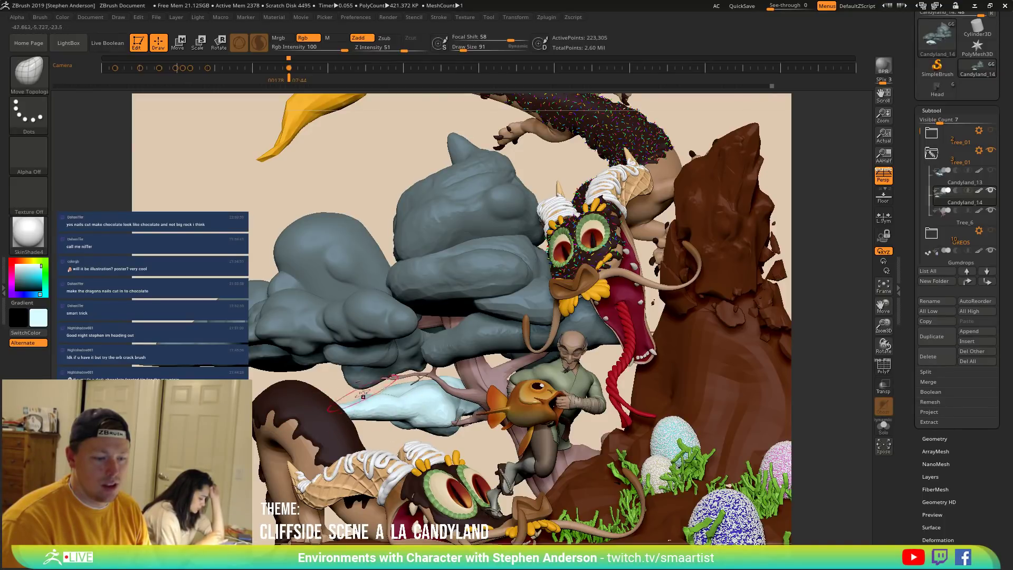
left_click_drag(362, 393, 316, 404)
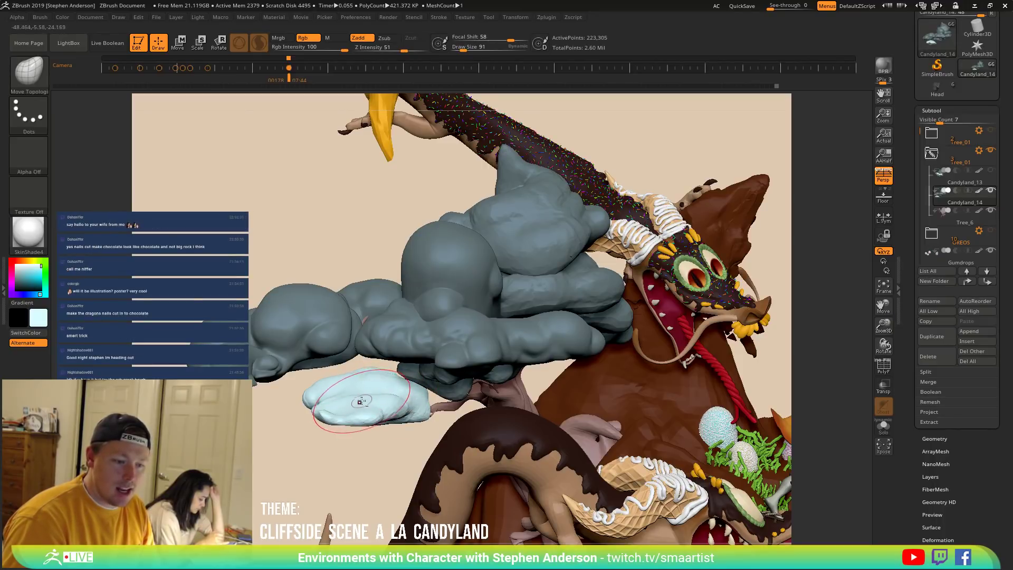
Smooth the creases on the lowest cloud clump at draw size 42 and Z Intensity 100.
key("shift")
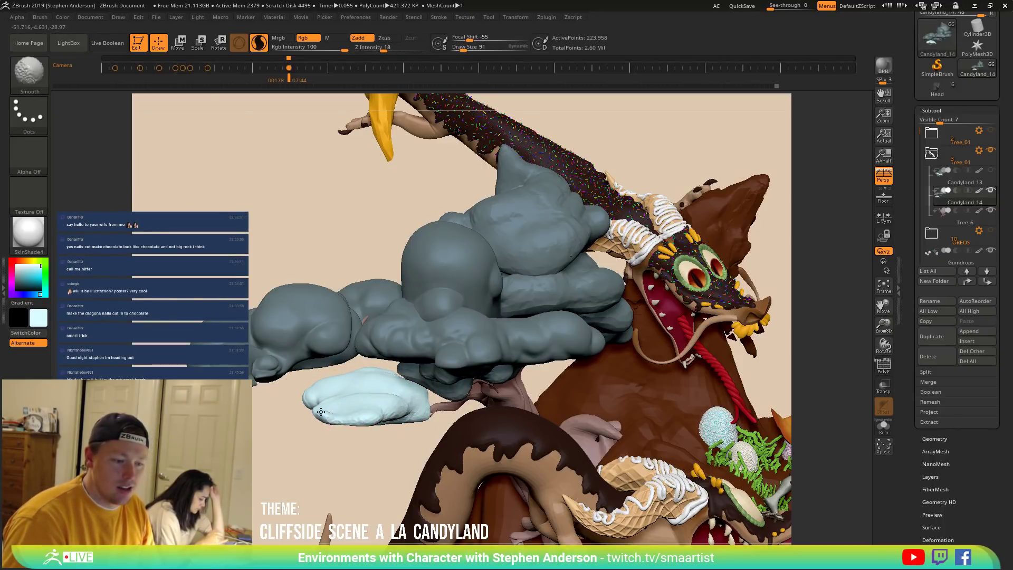
key("s")
key("shift")
left_click_drag(329, 417, 337, 414, "shift")
left_click_drag(397, 48, 437, 52, "shift")
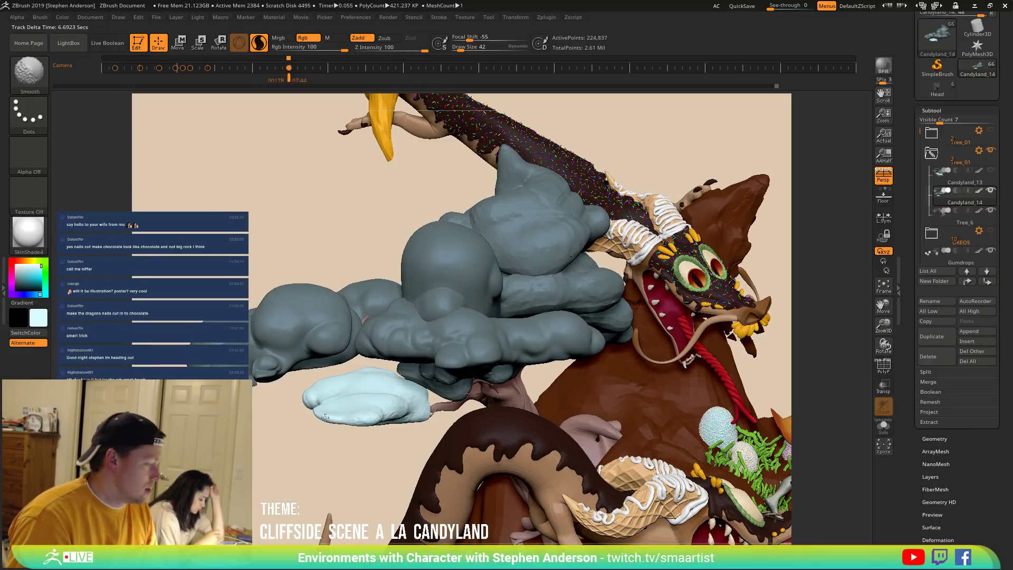
left_click_drag(333, 418, 332, 415, "shift")
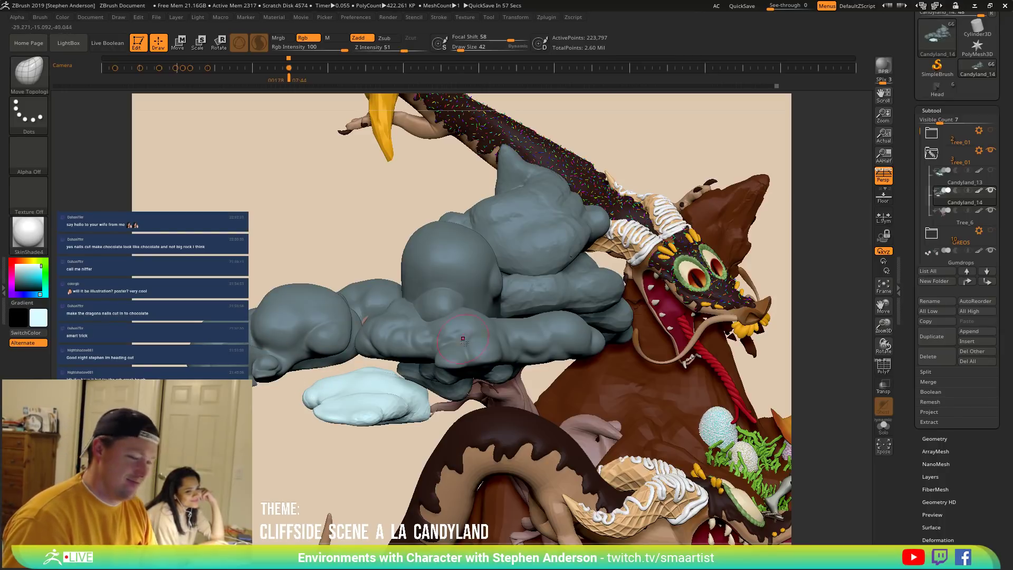
Clear the mask from the clouds and reshape the lower clouds around the branches with Move Topological at draw sizes 102 and 269.
mouse_move(340, 409)
right_mouse_down()
mouse_move(298, 405)
mouse_move(331, 408)
right_mouse_up()
left_click(187, 201, "ctrl")
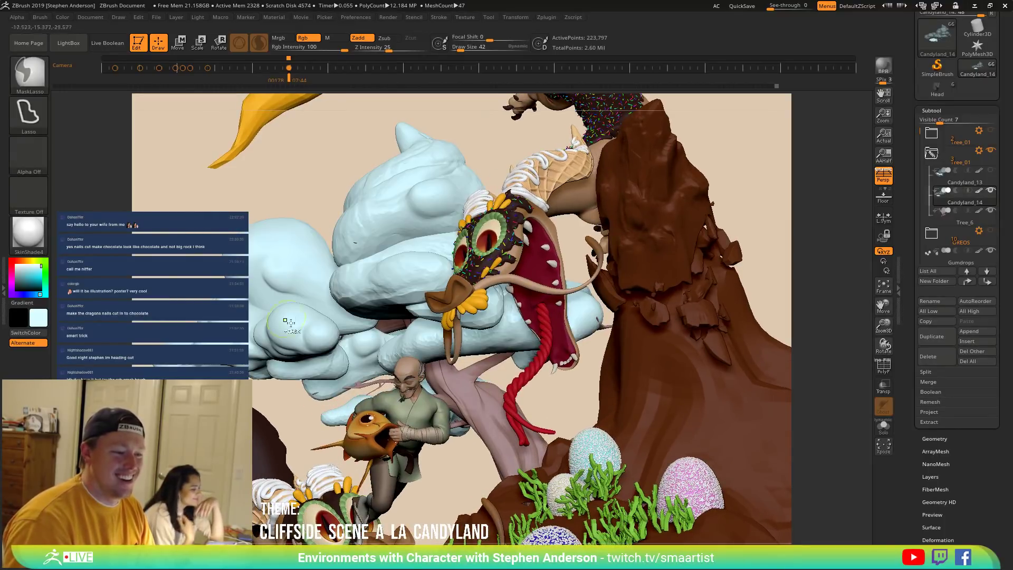
right_click_drag(345, 380, 345, 380)
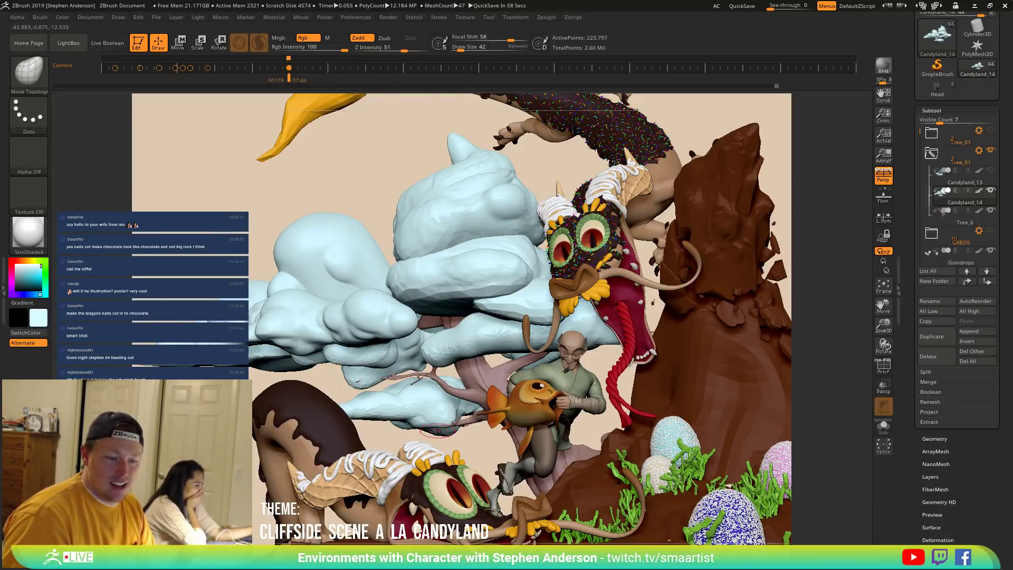
key("s")
mouse_move(437, 423)
left_mouse_down()
mouse_move(430, 428)
mouse_move(426, 406)
mouse_move(387, 387)
left_mouse_up()
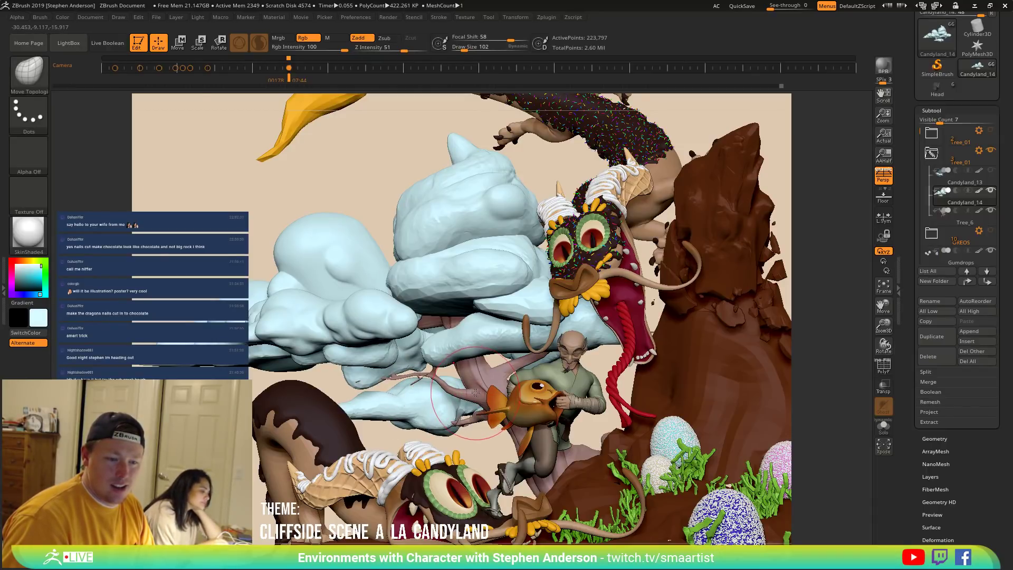
key("s")
left_click_drag(519, 350, 511, 350)
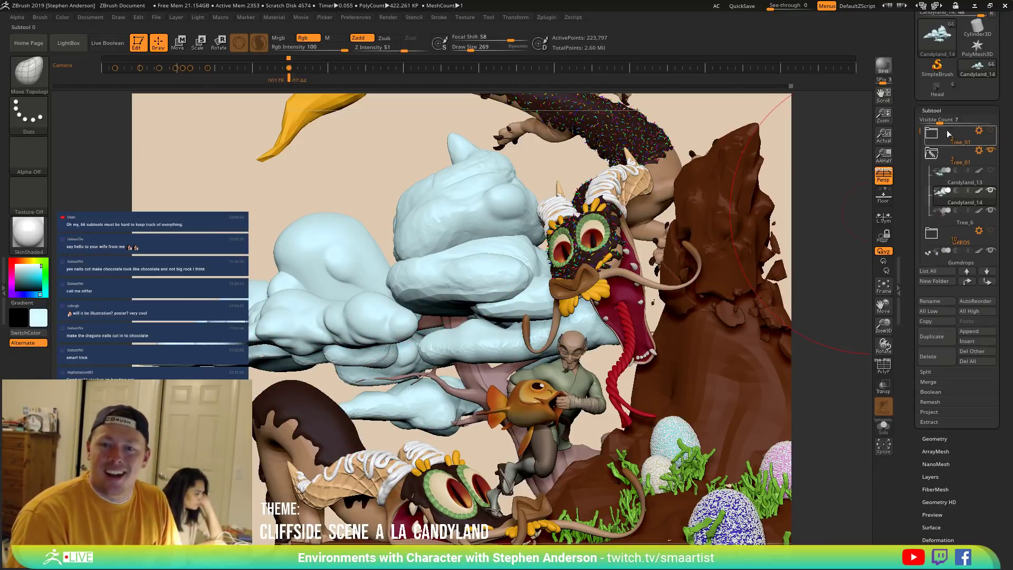
Collapse the visible Tree_01 folder and set the subtool list's Visible Count to 13.
mouse_move(991, 68)
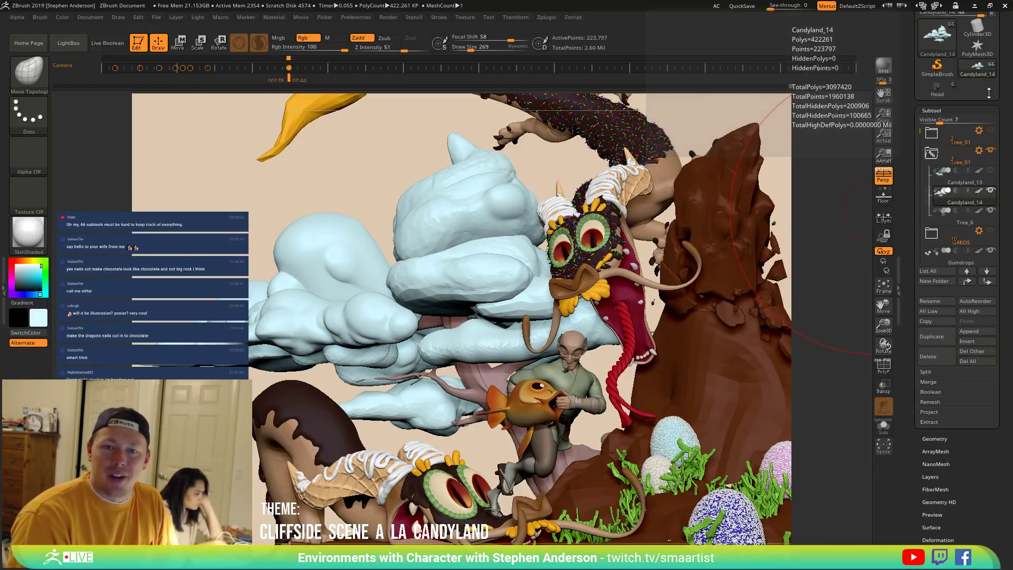
left_click(932, 153)
left_click_drag(919, 131, 957, 119)
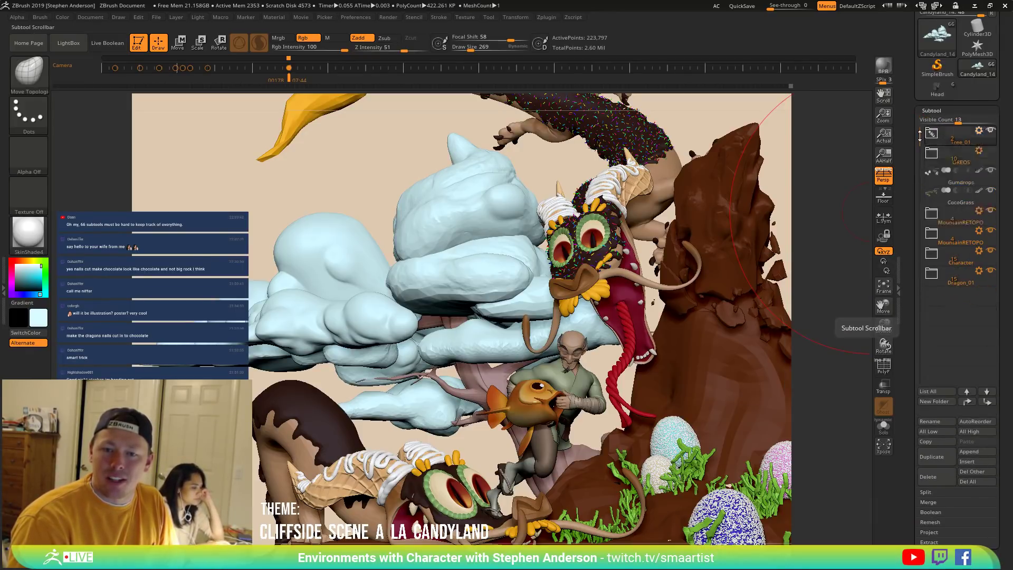
Toggle the visibility of the Dragon2 and Dragon_01 folders off and back on to check their contents.
mouse_move(943, 299)
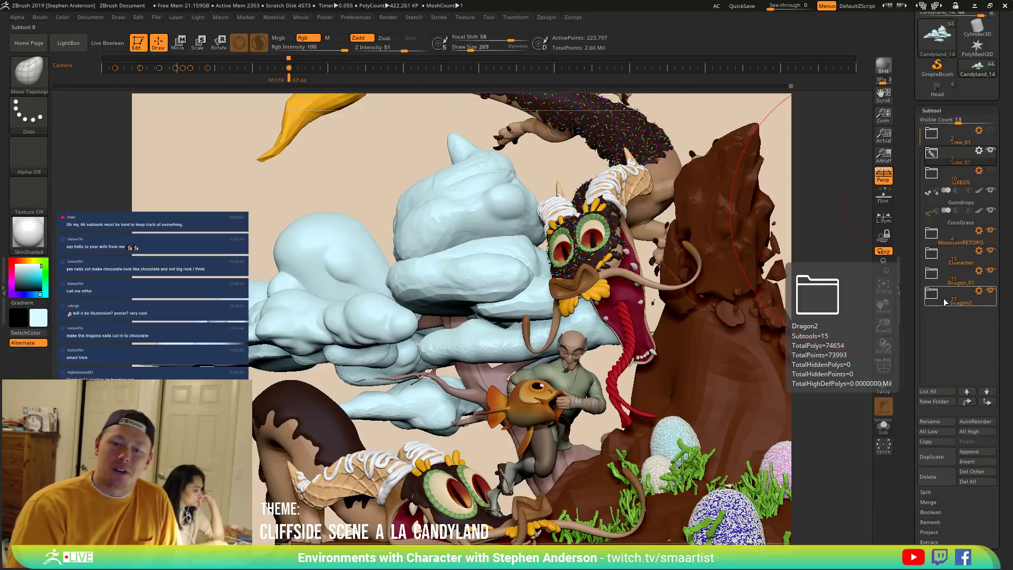
left_click(991, 291)
left_click(992, 291)
left_click(992, 290)
left_click(992, 292)
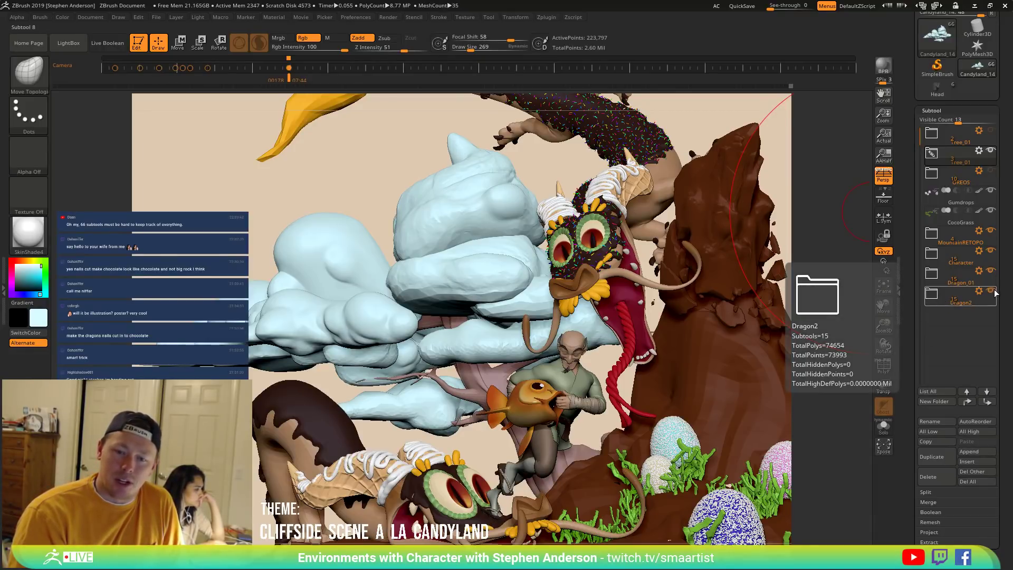
left_click(992, 272)
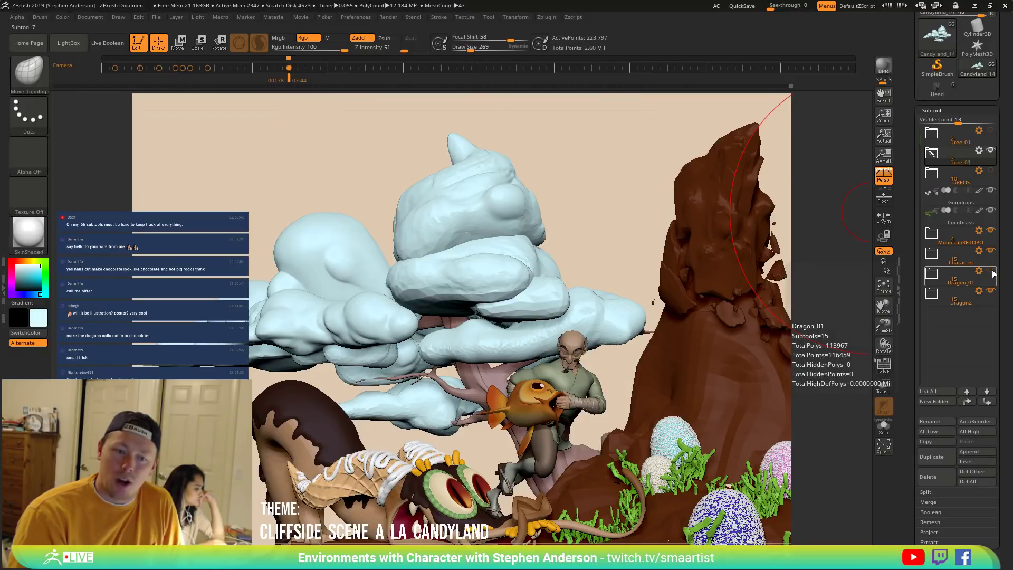
left_click(992, 273)
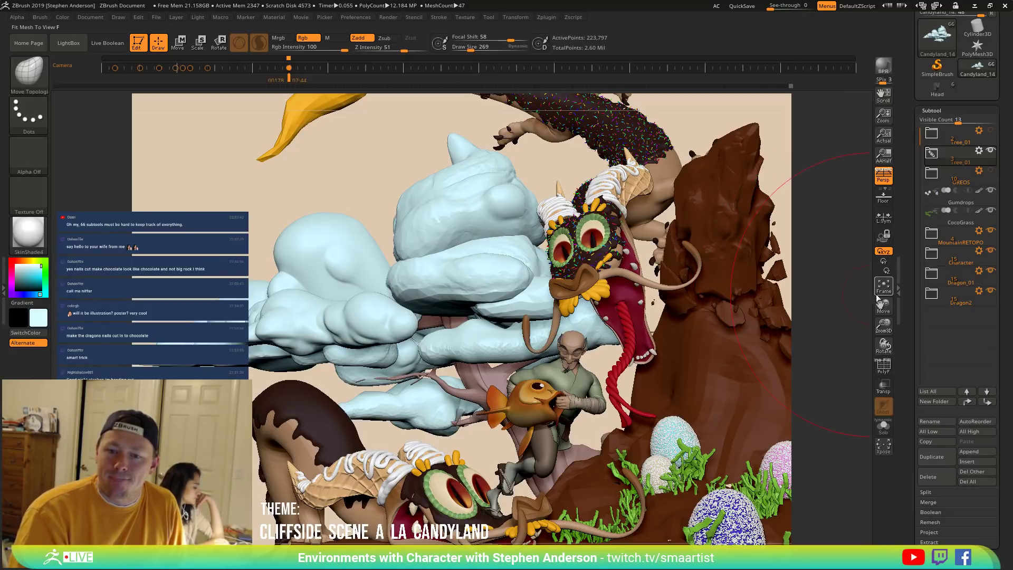
Toggle the visibility of the MountainRETOPO folder and the CocoGrass subtool off and back on.
left_click(991, 231)
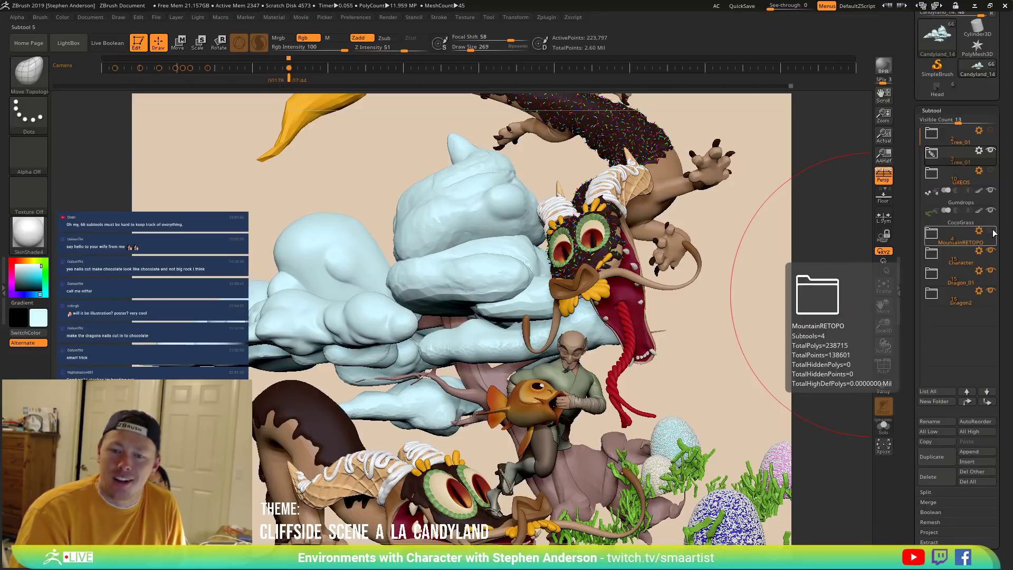
left_click(992, 232)
left_click(992, 213)
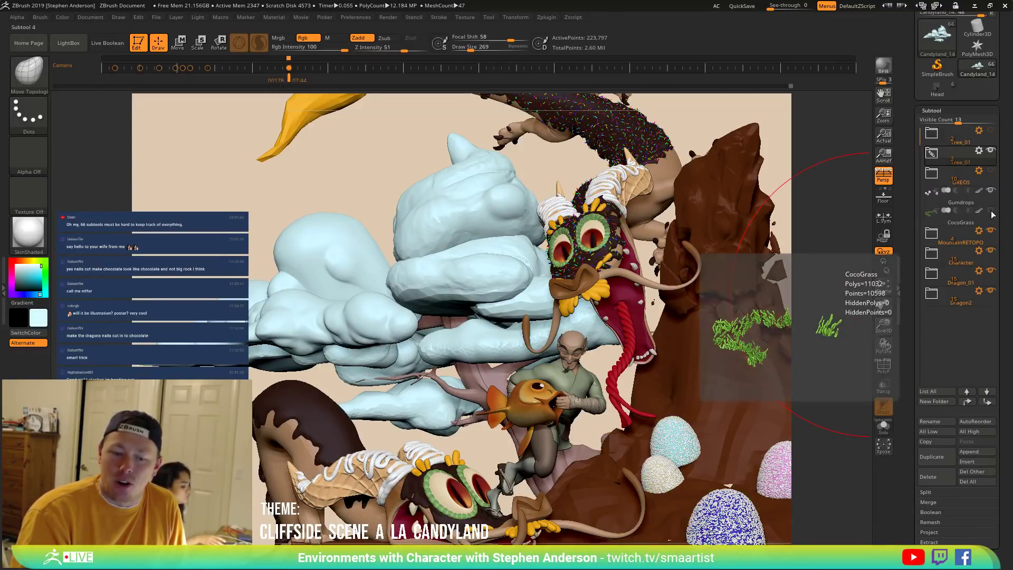
left_click(992, 212)
left_click(937, 206)
left_click(935, 208)
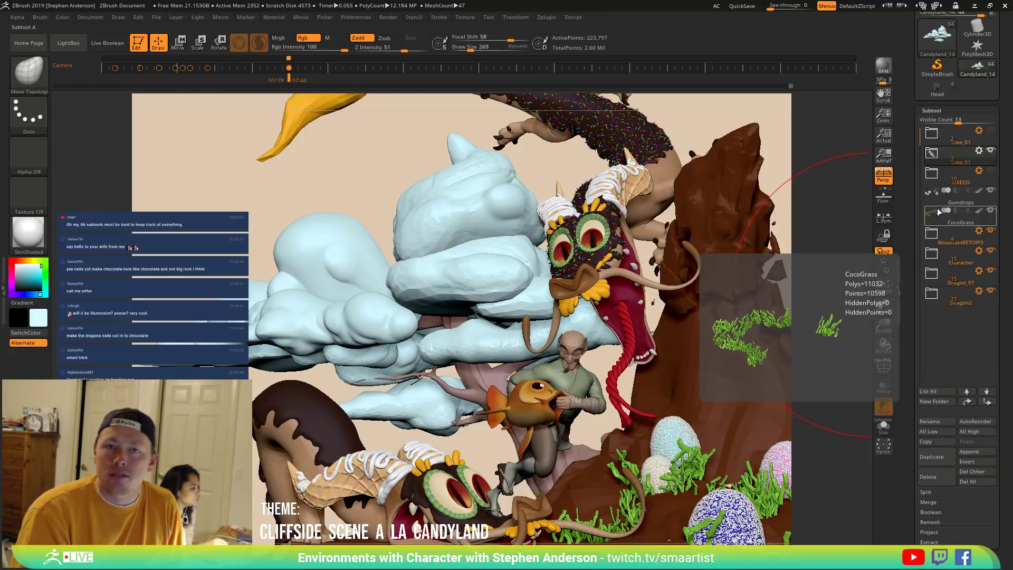
Show the OREOS folder to review it within the full document composition, and hide the folder again.
left_click(954, 158)
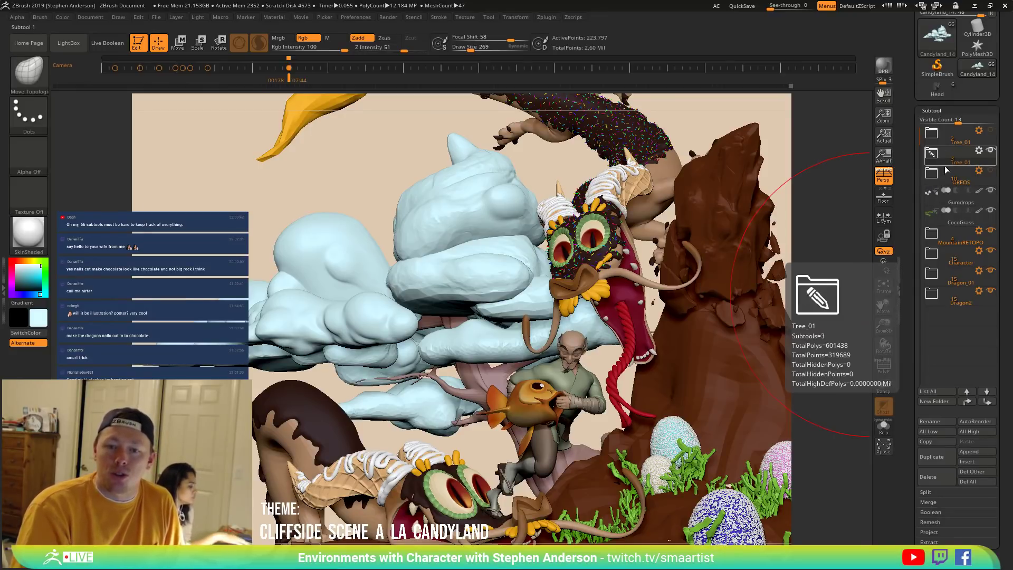
left_click(937, 240)
left_click(940, 184)
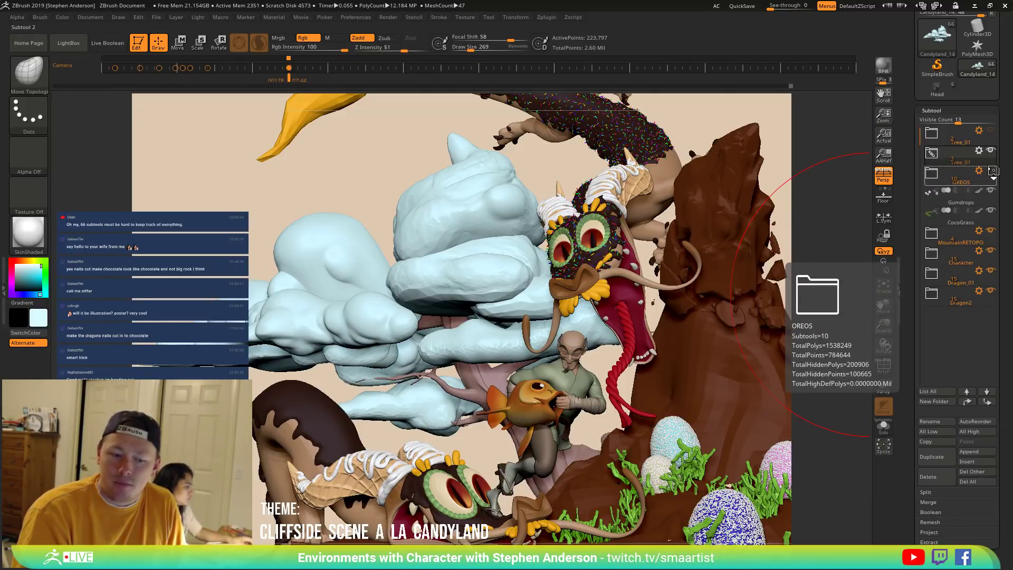
left_click_drag(889, 117, 879, 84)
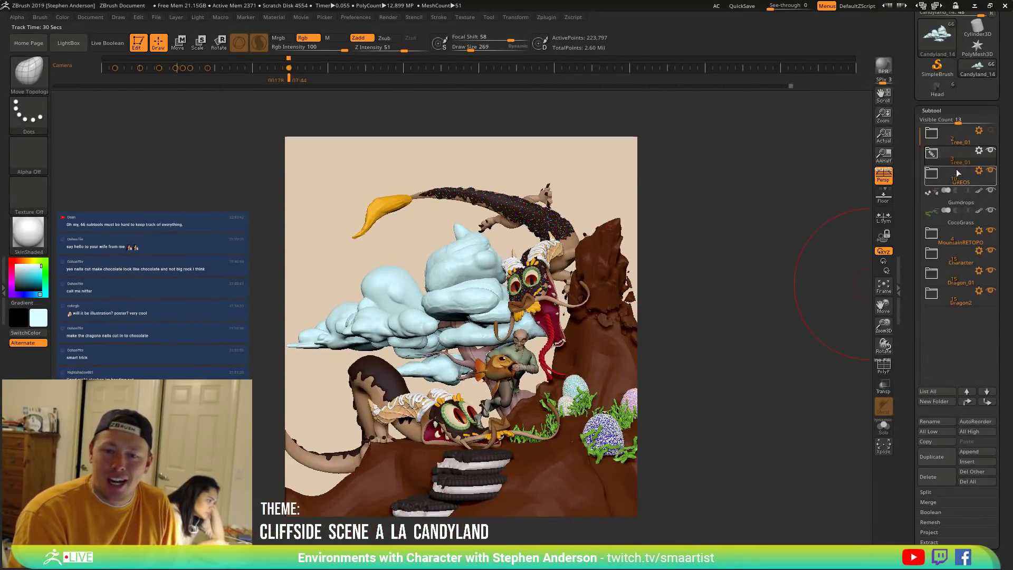
left_click(991, 170)
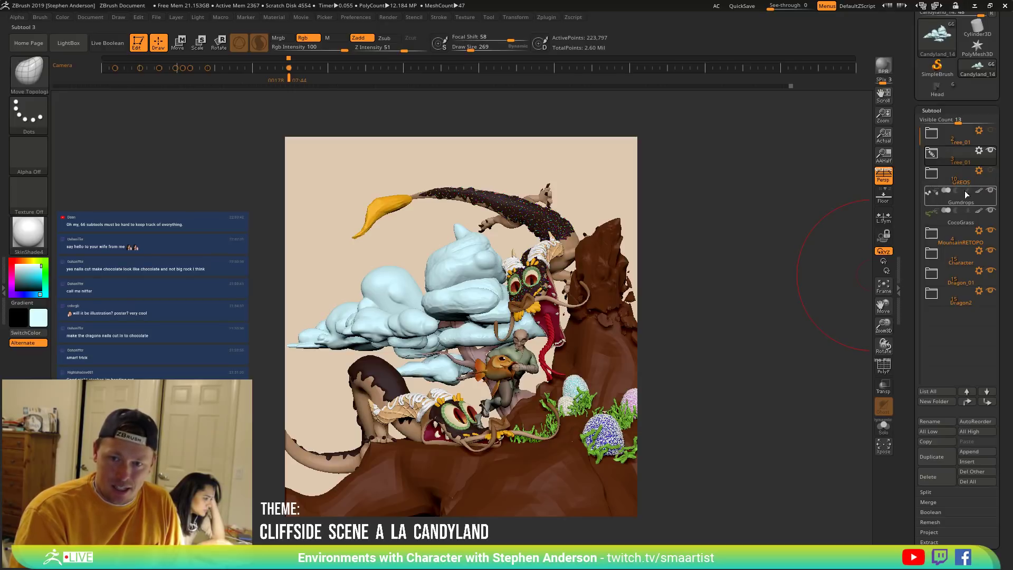
Toggle the visibility of the hidden Tree_01 folder on and back off to compare its clouds with the current composition.
mouse_move(971, 158)
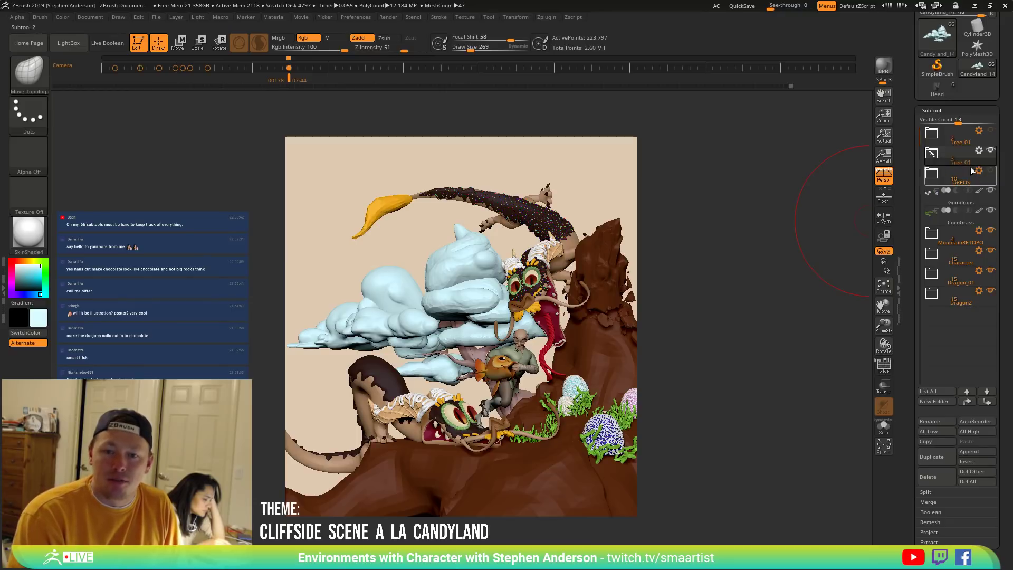
mouse_move(959, 145)
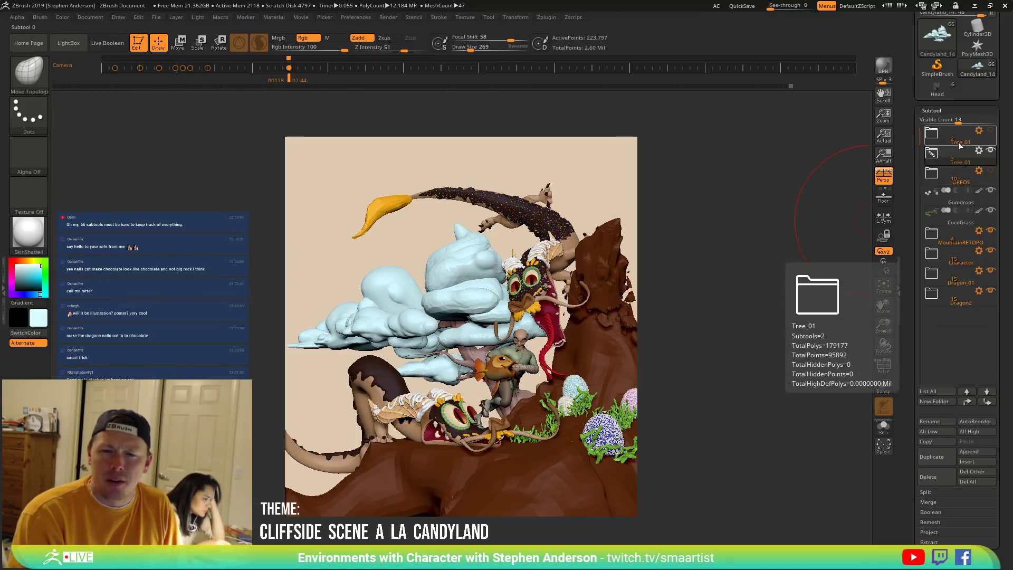
left_click(990, 133)
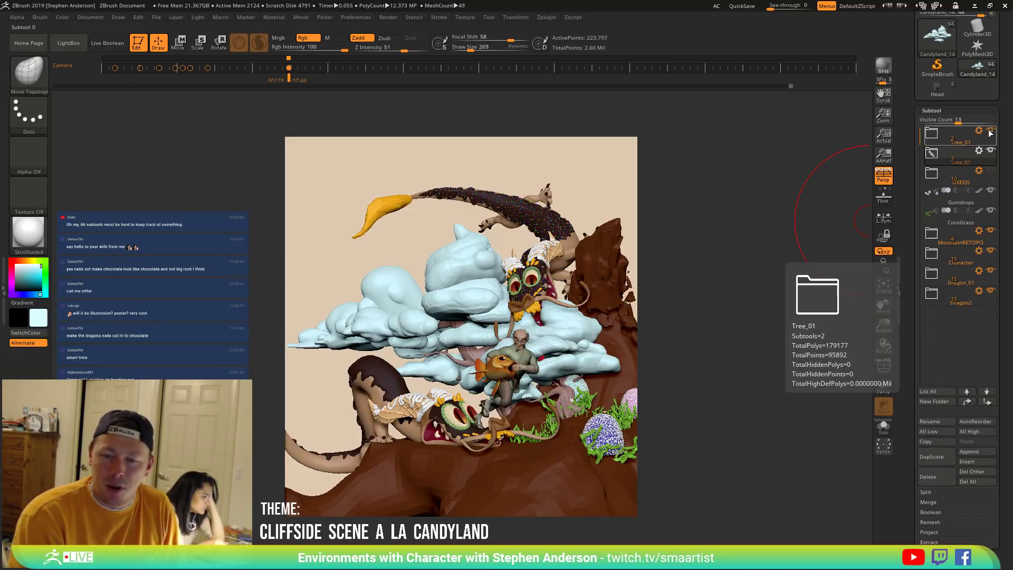
left_click(990, 131)
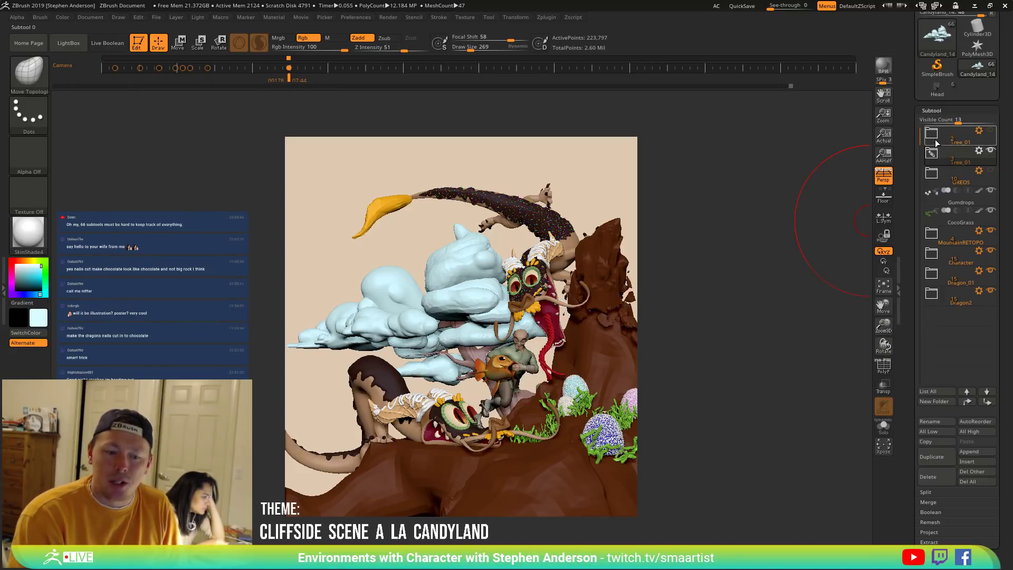
mouse_move(934, 144)
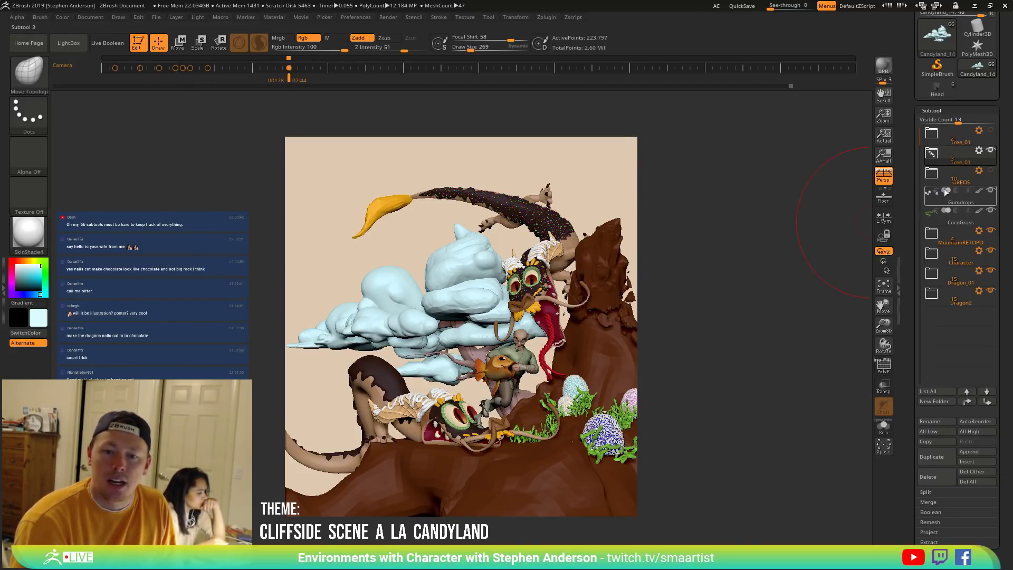
mouse_move(941, 181)
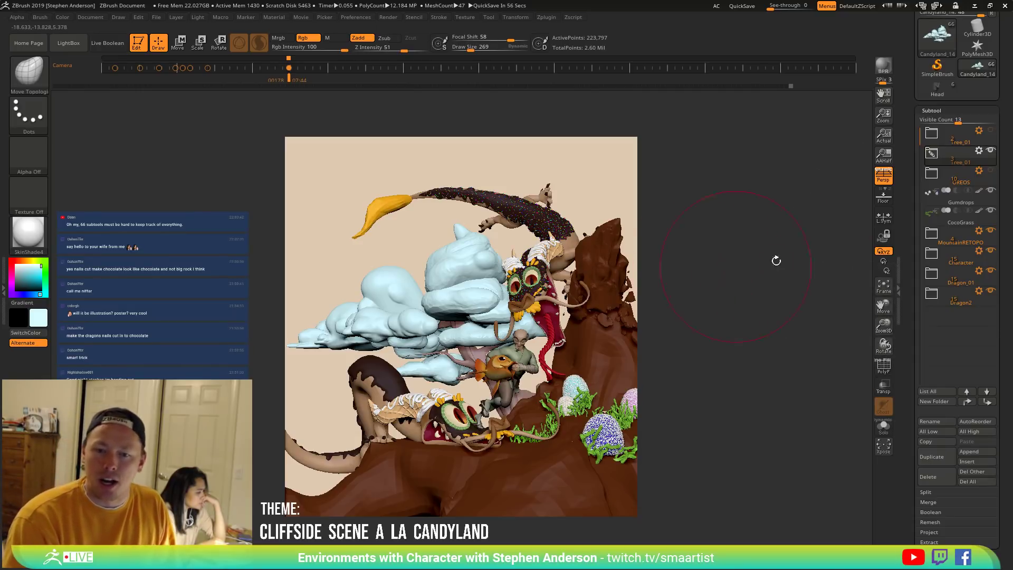
mouse_move(945, 258)
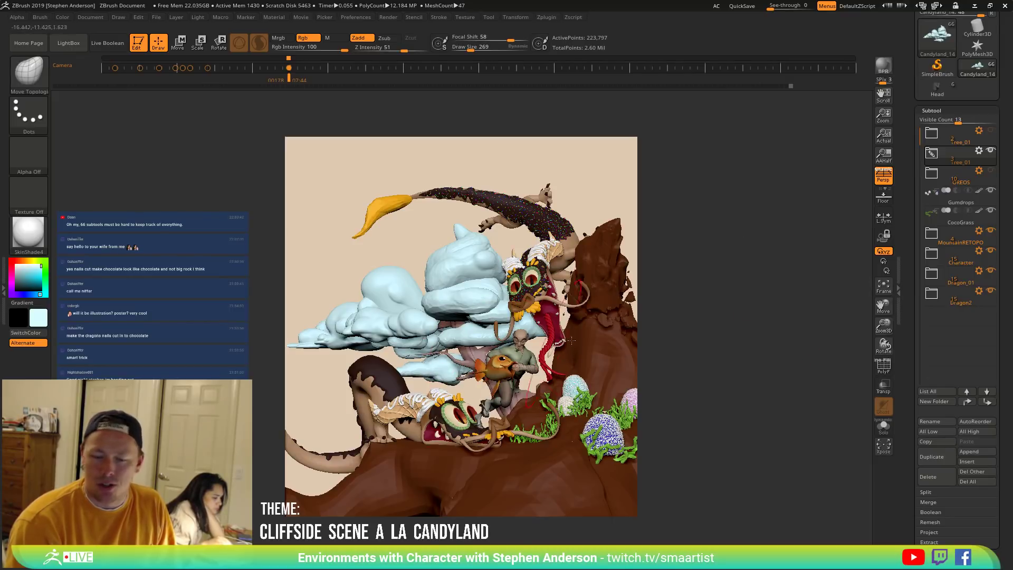
Enlarge the document view to actual size and toggle the camera lock on and back off.
left_click(884, 137)
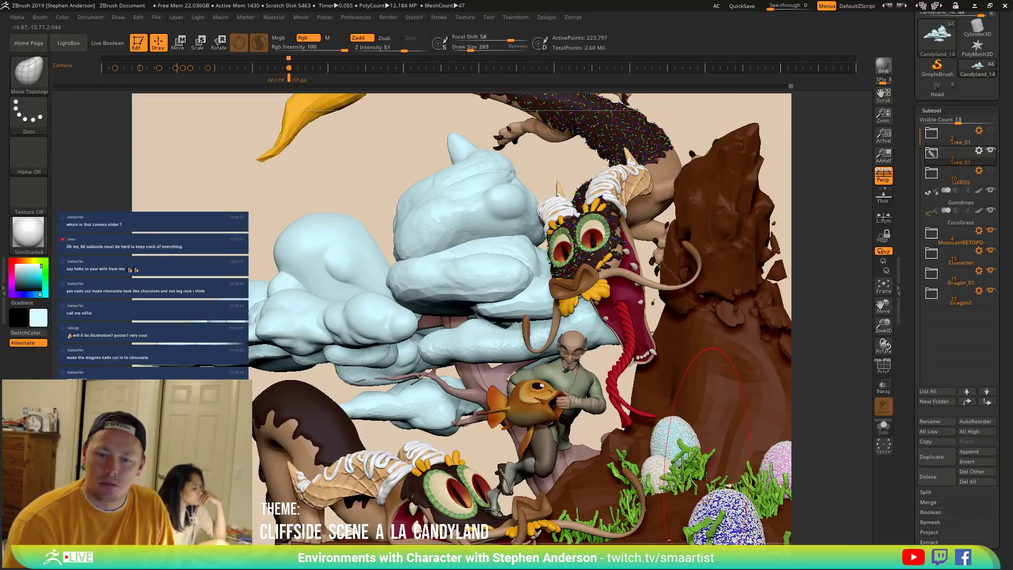
left_click(885, 236)
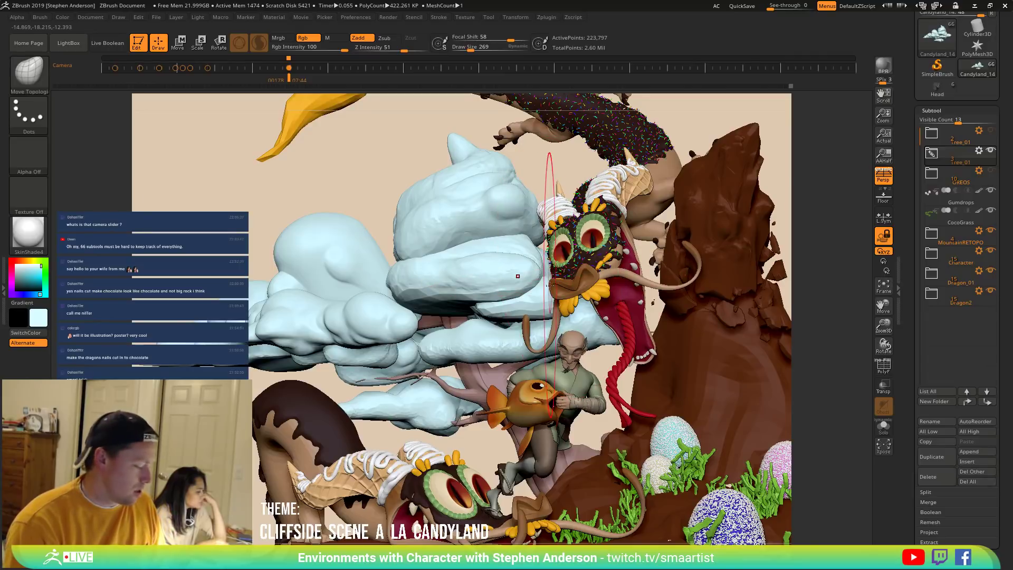
left_click(884, 238)
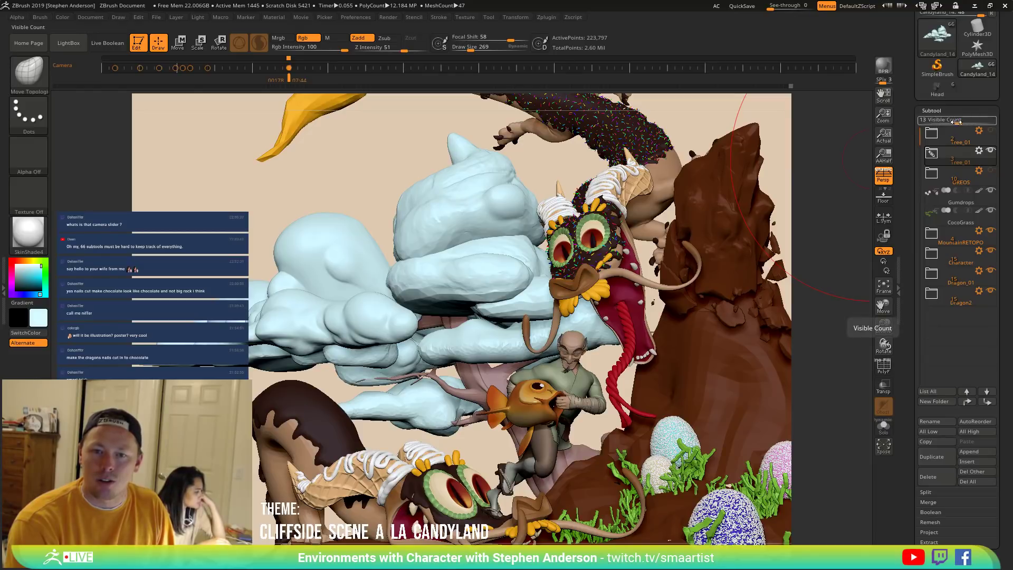
Set the subtool list's Visible Count to 16.
left_click_drag(960, 121, 946, 122)
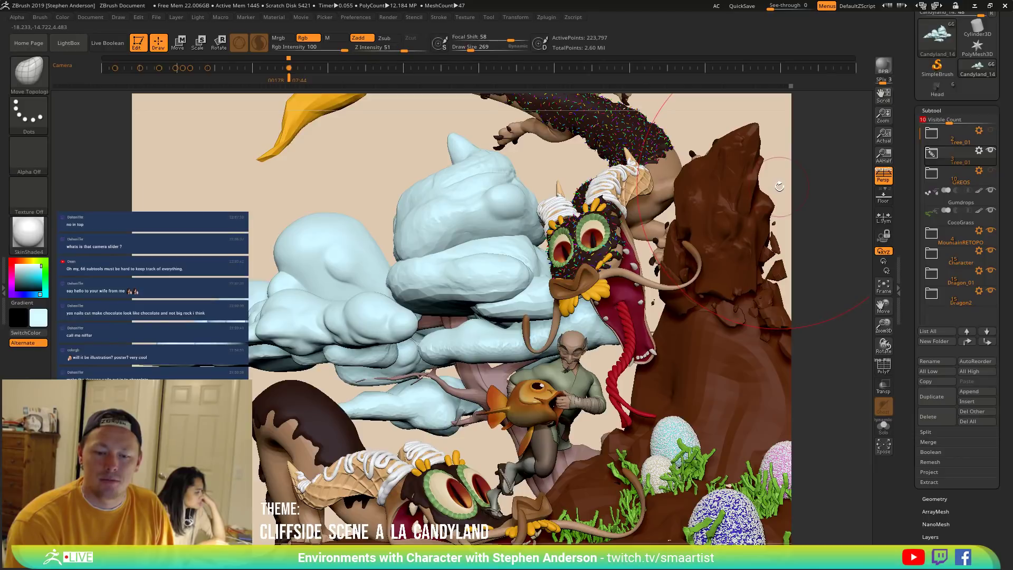
left_click_drag(947, 122, 968, 122)
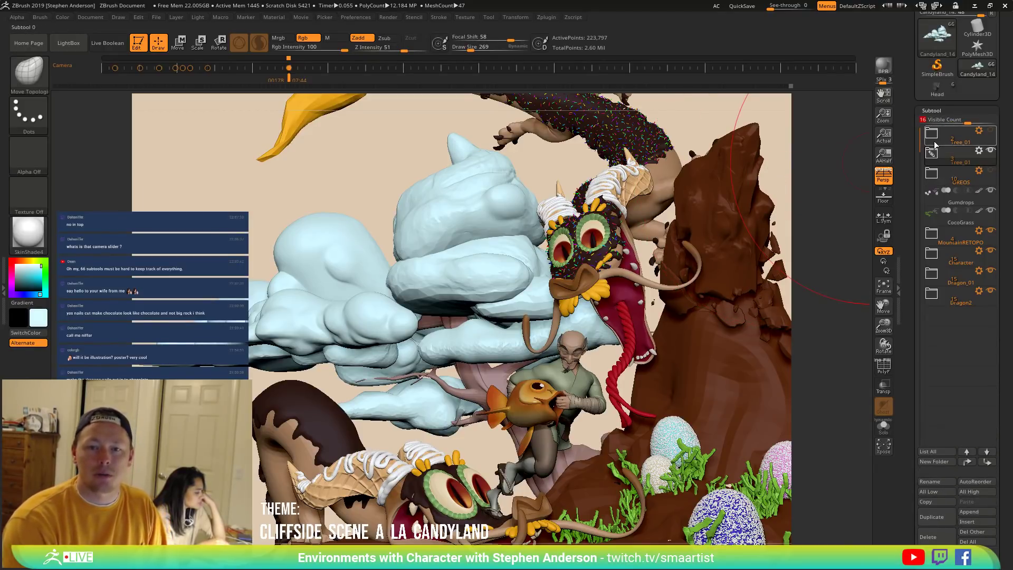
mouse_move(935, 146)
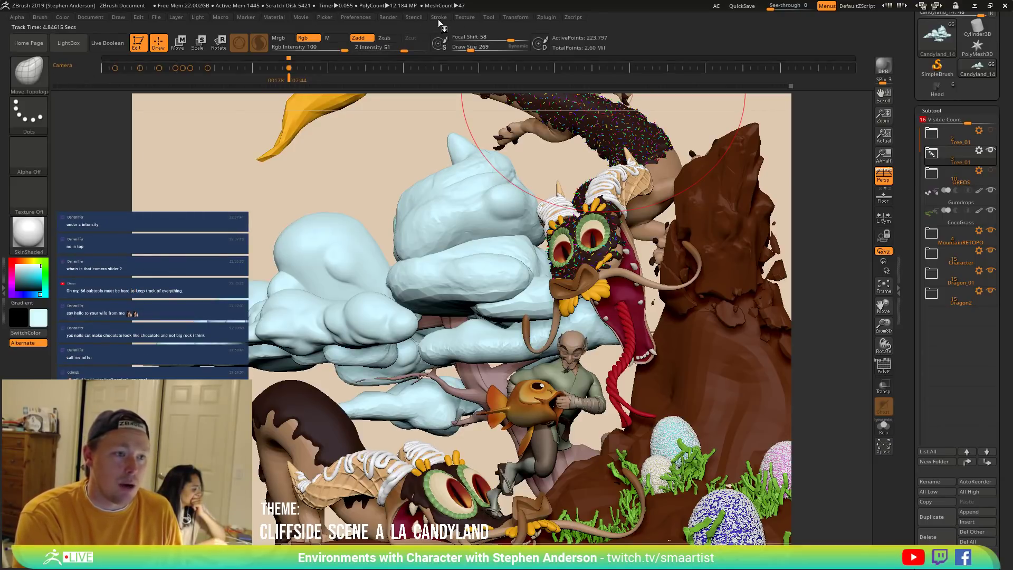
Store a side view of the clouds and dragon as a new Camera keyframe after the existing ones on the timeline.
left_click(302, 16)
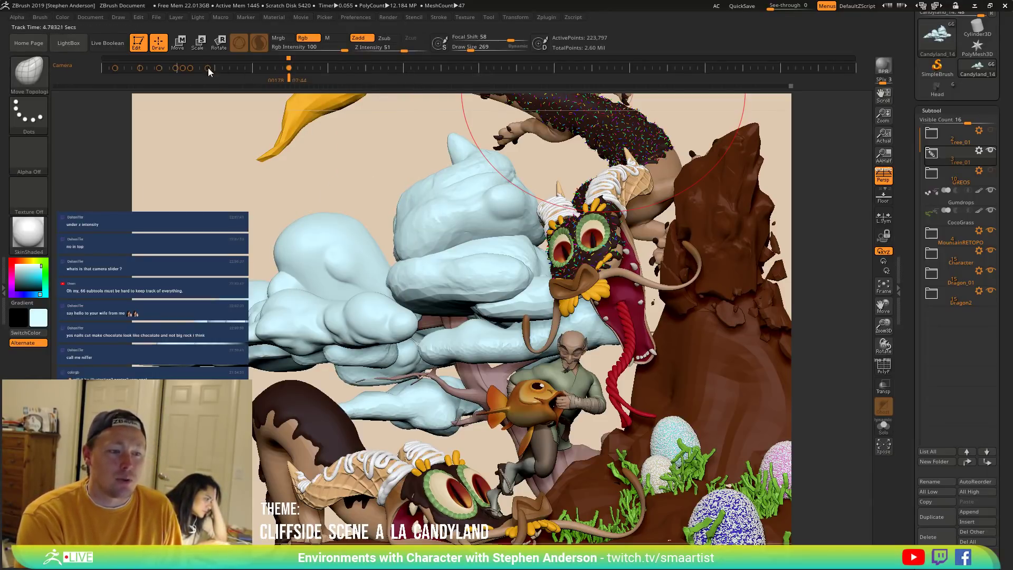
left_click_drag(343, 192, 351, 193)
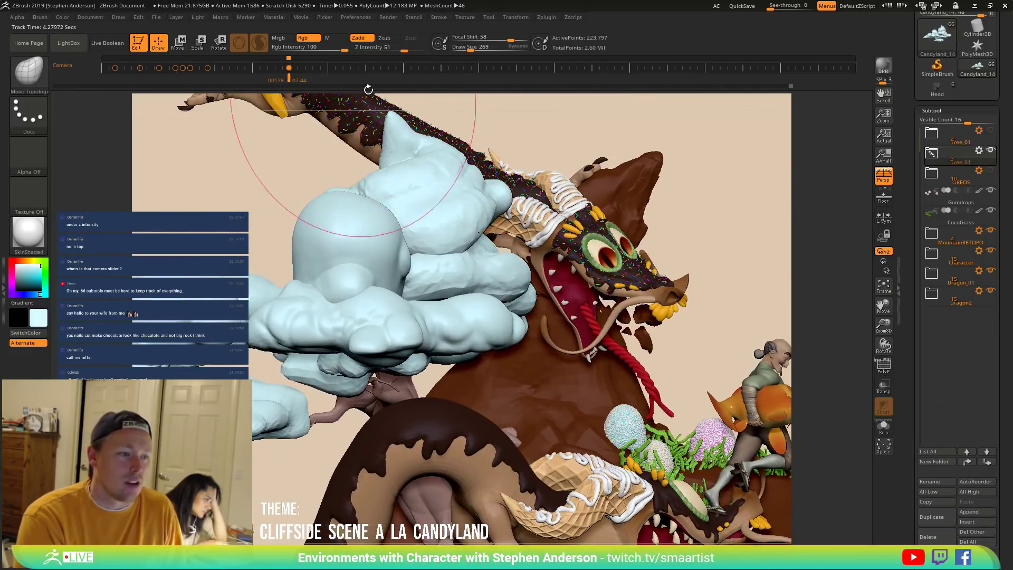
left_click(367, 68)
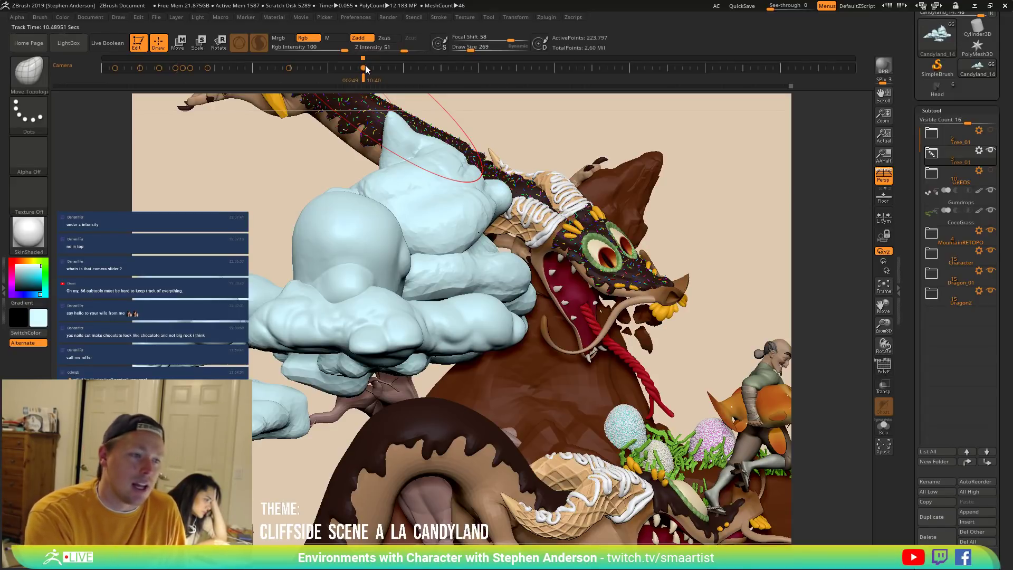
key("Left")
left_click(364, 68)
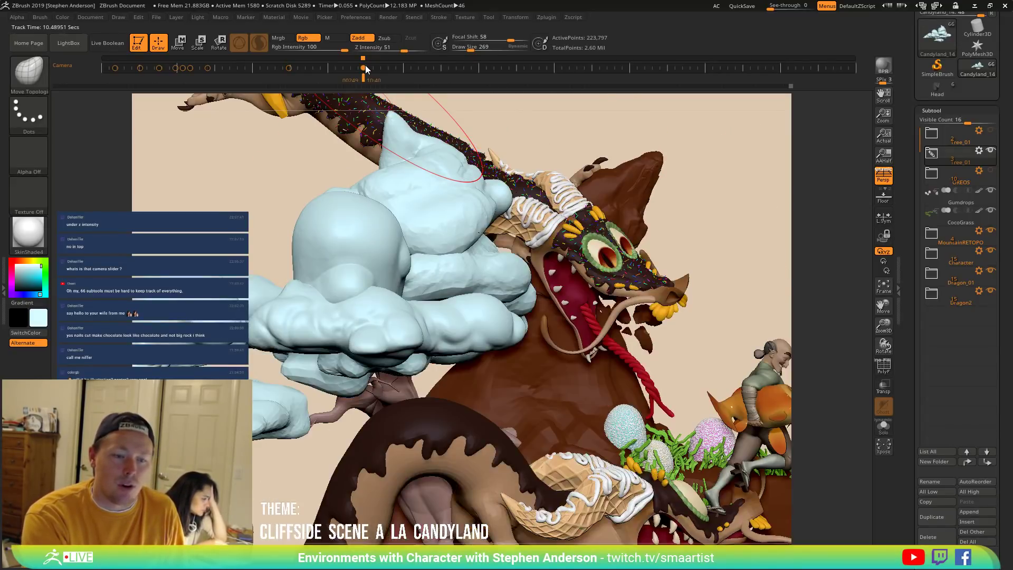
Step back through the stored camera keyframes to the dragon's face close-up, and return to the composition view.
key("Left")
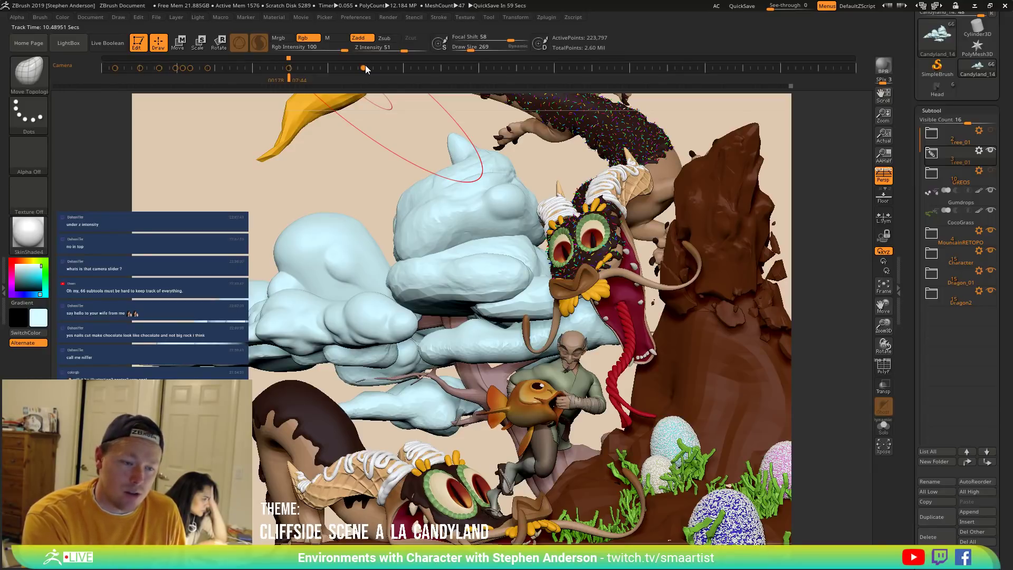
key("Left")
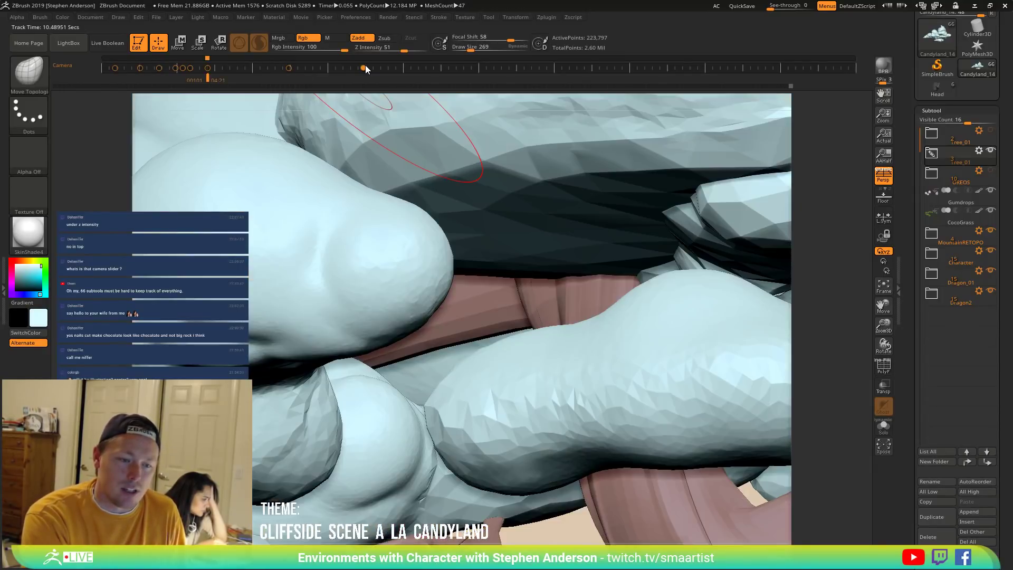
key("Left")
key("Left")
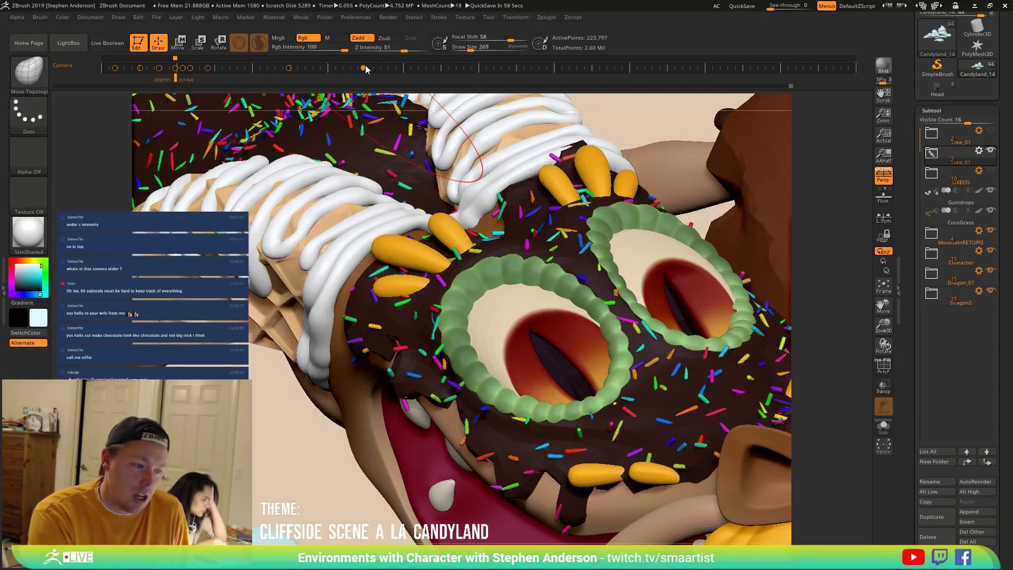
key("Right")
key("Right")
key("Right")
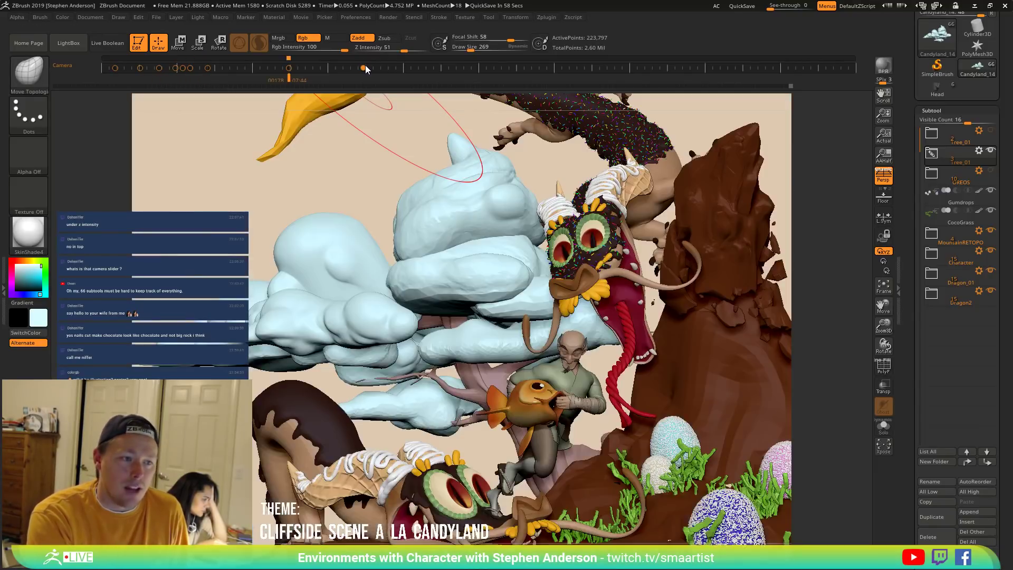
Delete the side-view camera keyframe, return to the composition view, and store it as another keyframe shortly after the existing one.
left_click(364, 67)
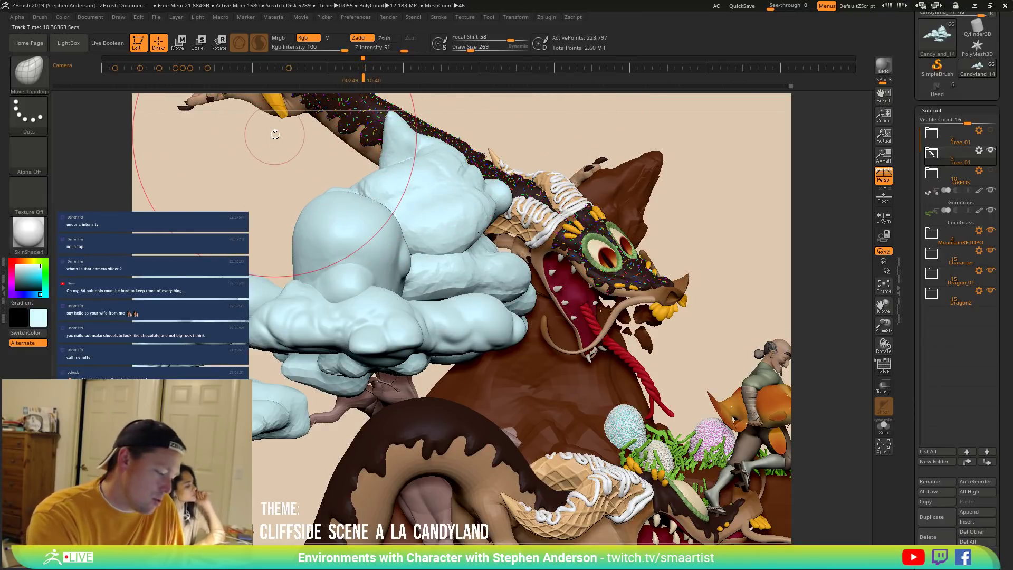
left_click(289, 67)
left_click(312, 67)
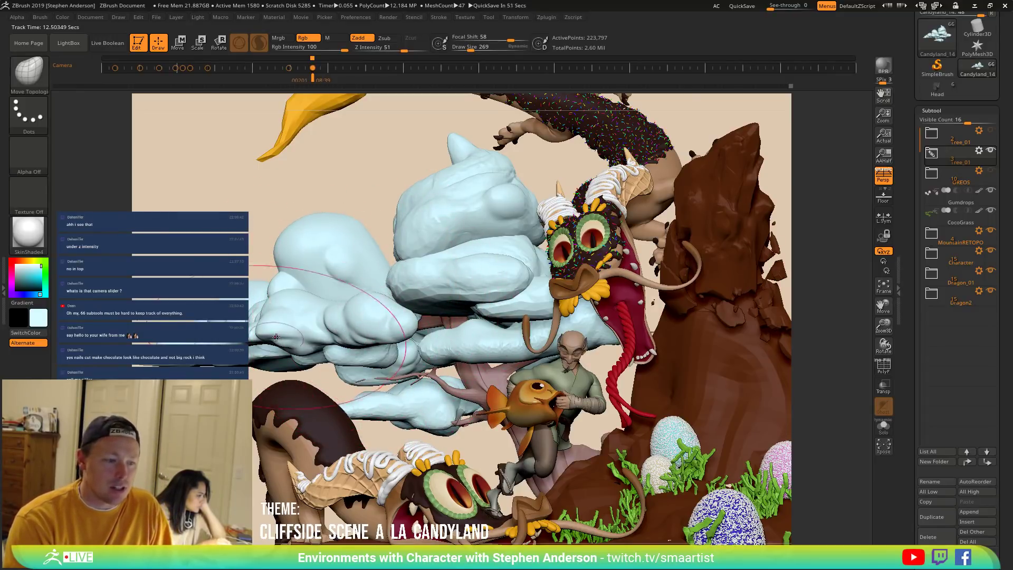
Reshape the puffs at the outer end of the cloud mass with Move Topological, reducing the Draw Size to 112.
mouse_move(280, 336)
left_mouse_down()
mouse_move(271, 330)
mouse_move(316, 337)
left_mouse_up()
mouse_move(255, 313)
left_mouse_down()
mouse_move(276, 323)
mouse_move(242, 337)
left_mouse_up()
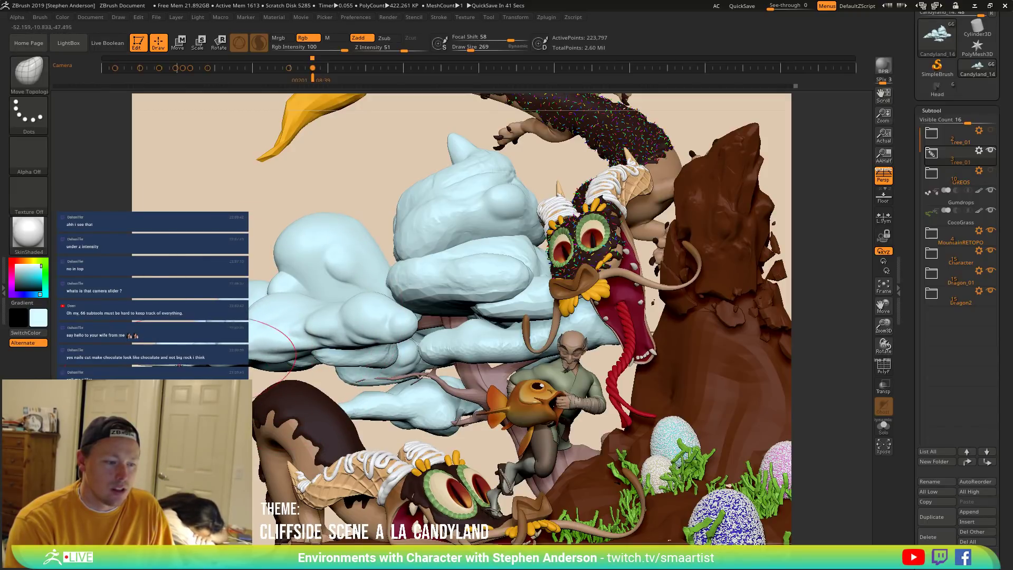
key("s")
left_click_drag(189, 364, 183, 365)
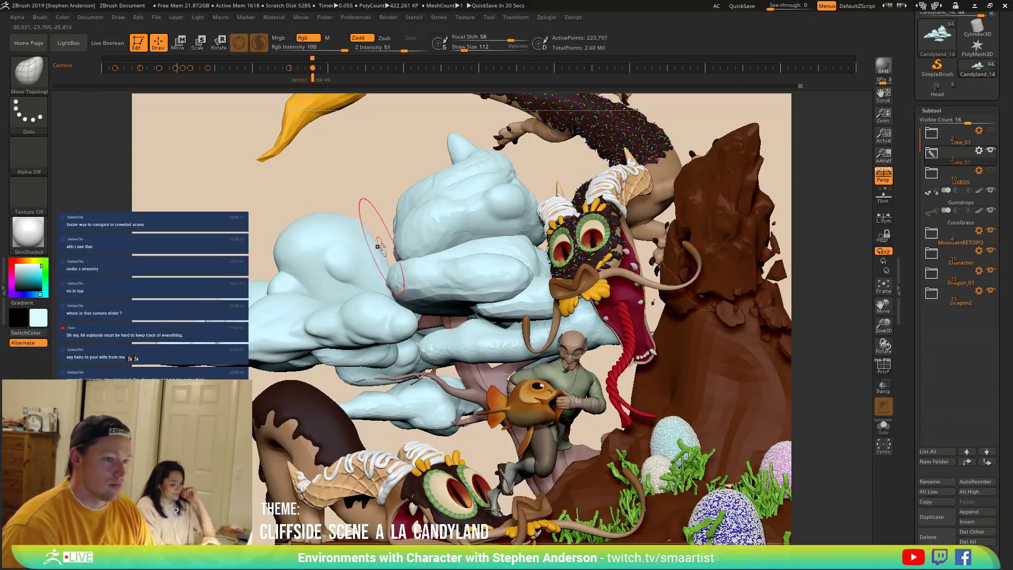
Adjust the middle clouds with a Draw Size of 252 and smooth their faceted surfaces.
key("s")
left_click_drag(377, 245, 370, 245)
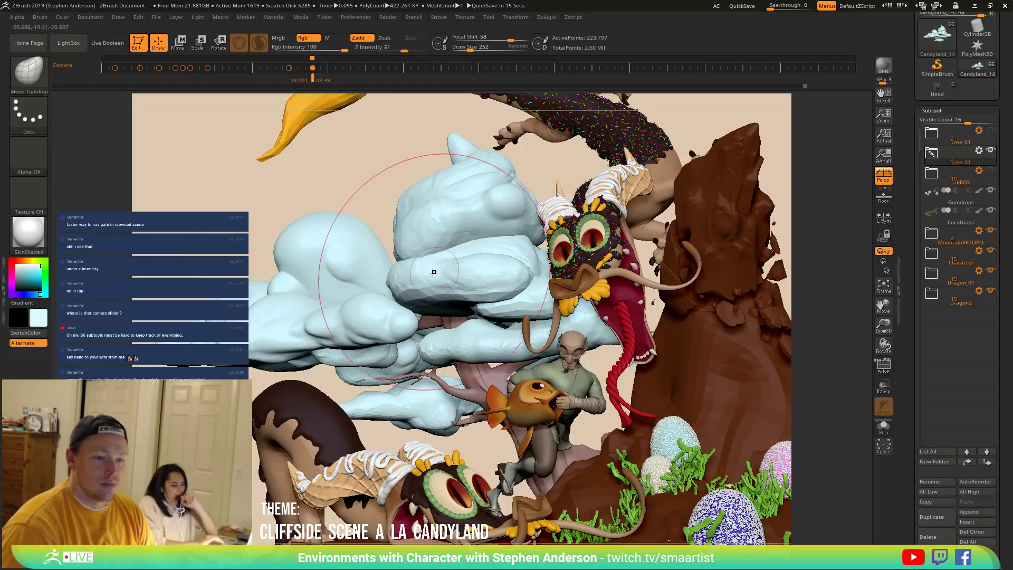
key("shift")
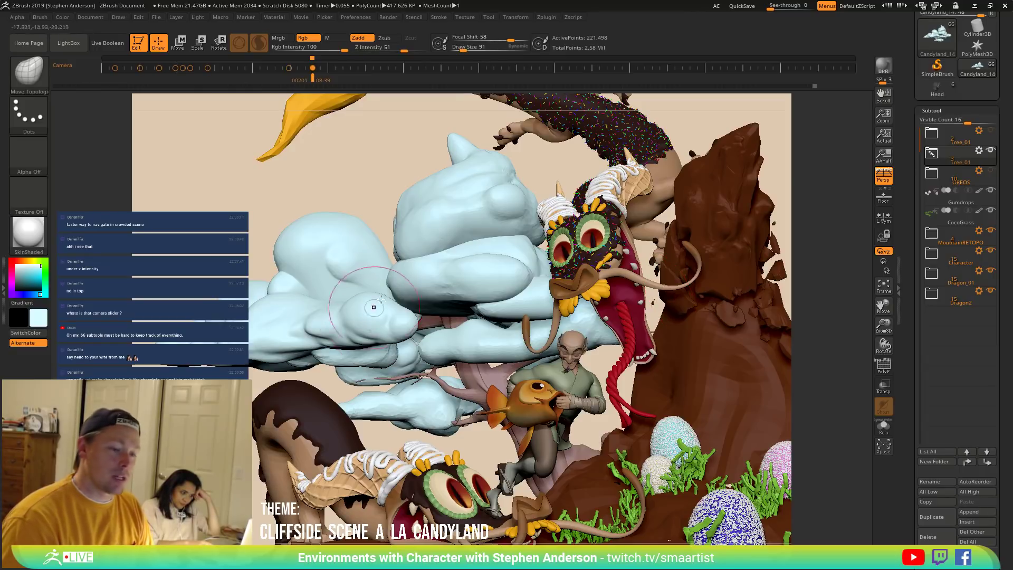
Extend the middle cloud roll's end away from the dragon with Move Topological at a Draw Size of 252.
key("s")
left_click_drag(413, 289, 346, 295)
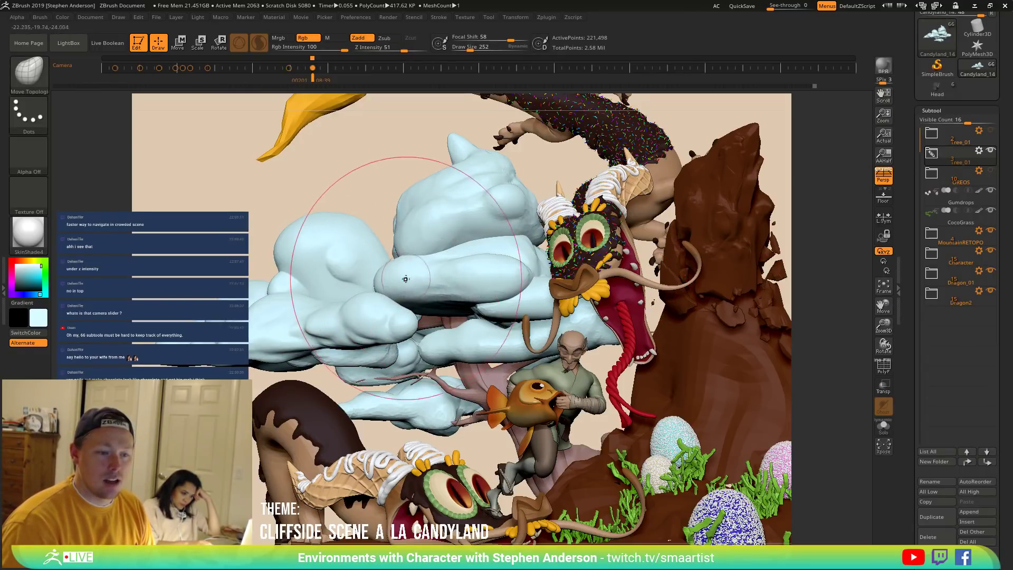
mouse_move(398, 258)
left_mouse_down()
mouse_move(415, 255)
mouse_move(387, 271)
mouse_move(395, 274)
left_mouse_up()
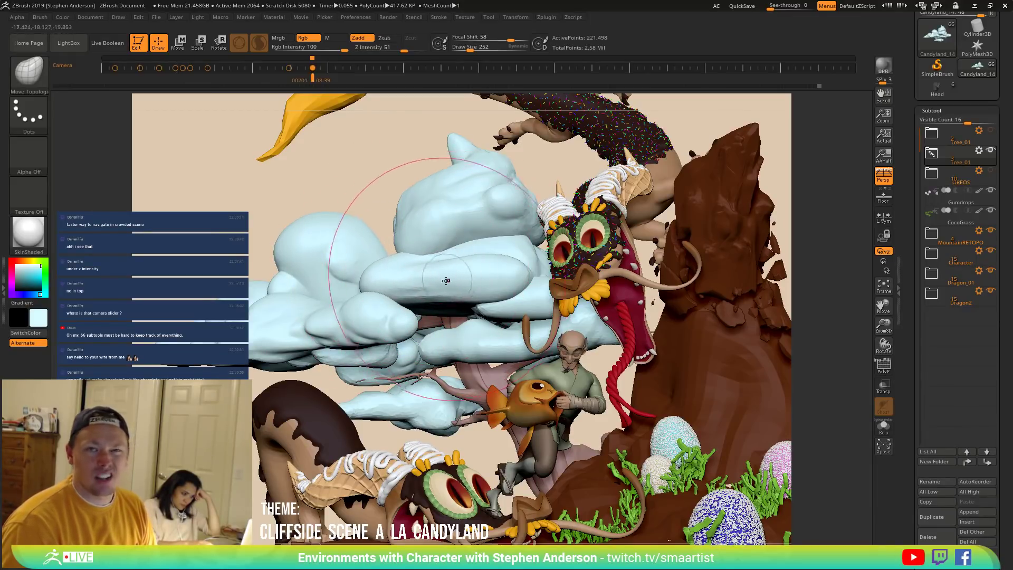
Refine the bulges along the middle cloud roll with Move Topological, using Draw Sizes of 161 and 72.
key("s")
left_click_drag(476, 278, 469, 278)
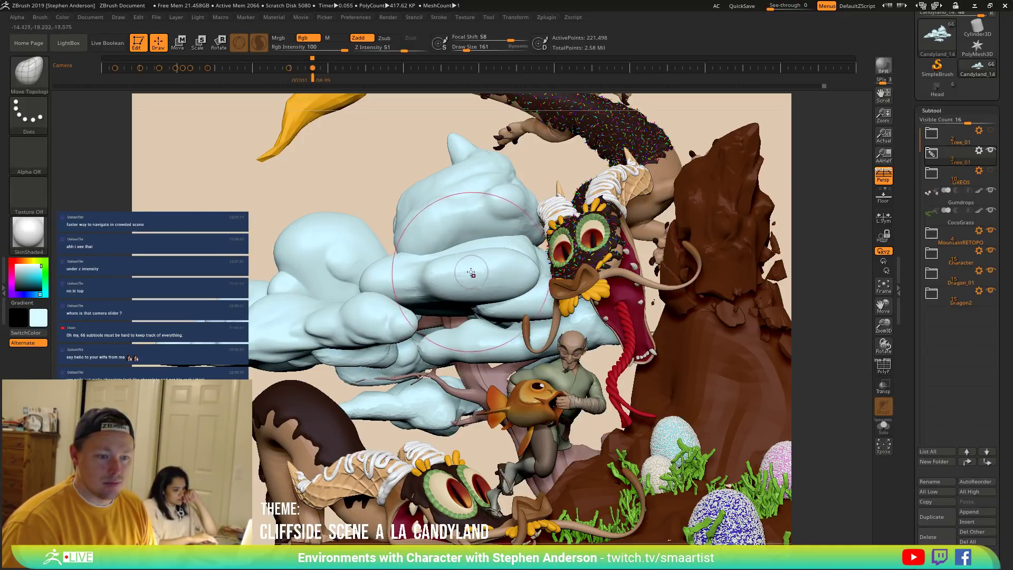
key("s")
left_click_drag(446, 295, 441, 297)
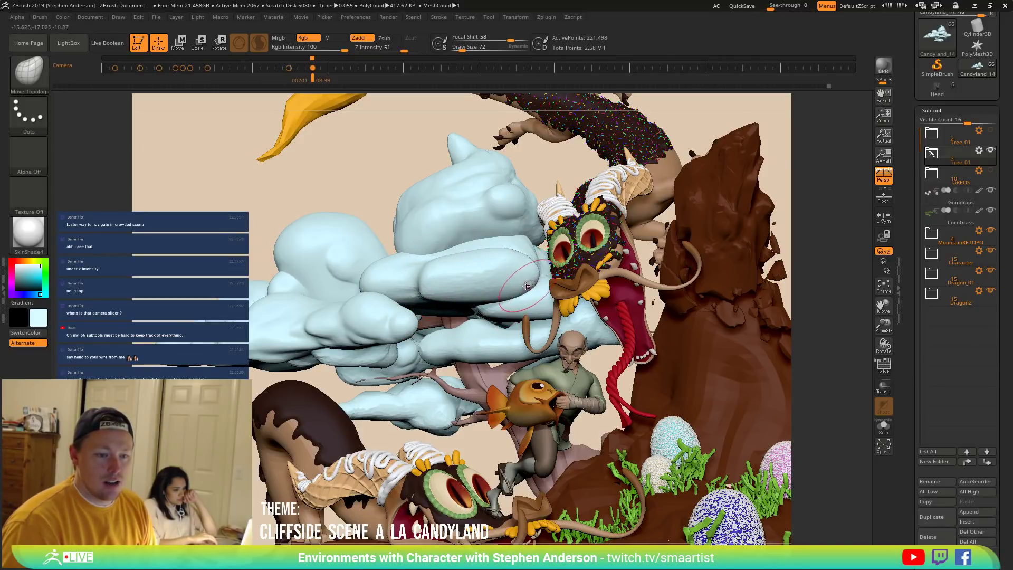
Reshape the cloud roll's end beside the upper dragon's head from a raised angle, using a Draw Size of 124.
mouse_move(509, 290)
right_mouse_down()
mouse_move(498, 282)
mouse_move(505, 273)
right_mouse_up()
key("s")
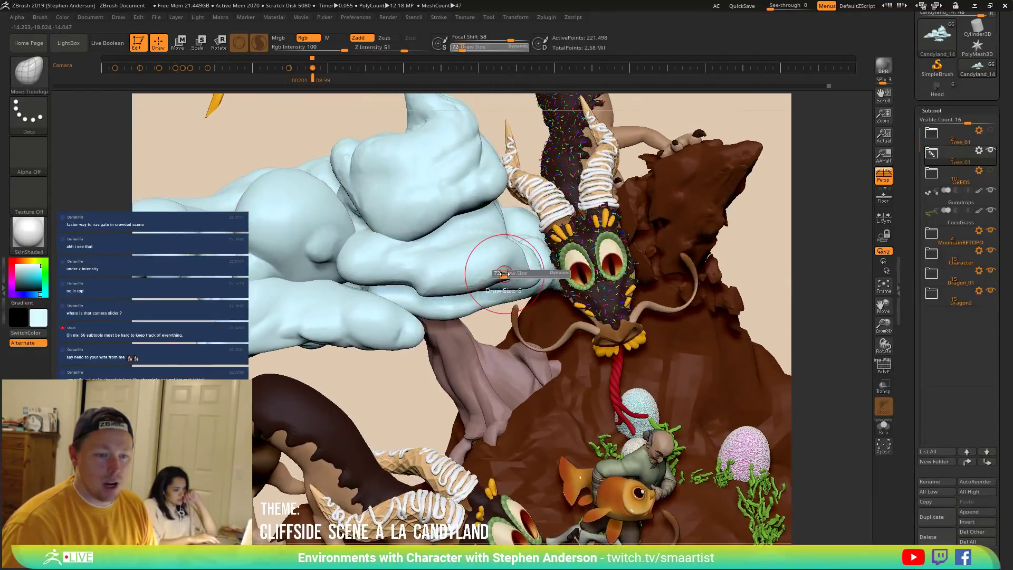
key("s")
left_click_drag(509, 276, 514, 275)
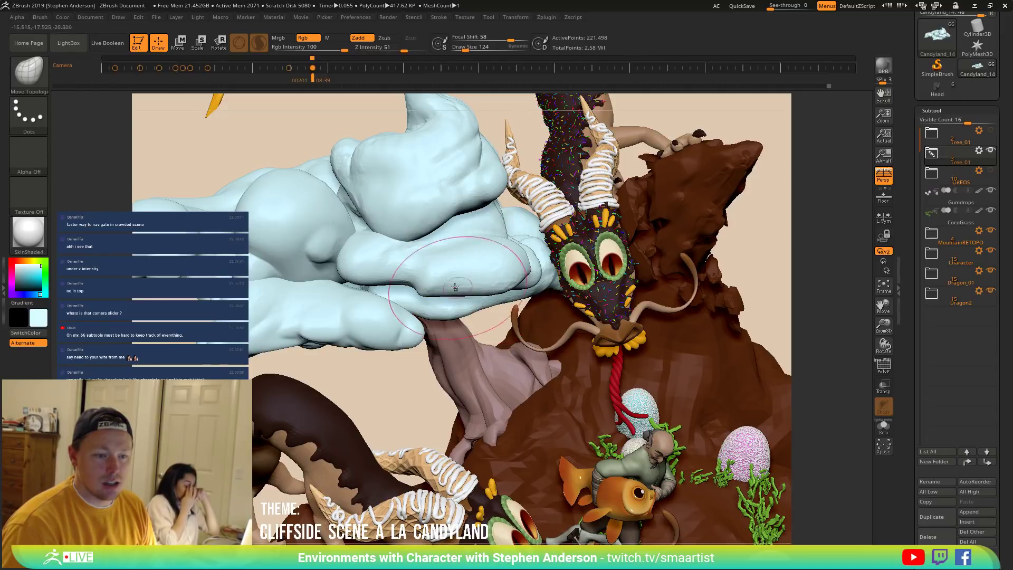
Refine the middle cloud roll's front bulges with Move Topological at a Draw Size of 102, smooth them and return to the stored camera view.
mouse_move(460, 288)
right_mouse_down()
mouse_move(437, 300)
mouse_move(434, 288)
right_mouse_up()
left_click(403, 284)
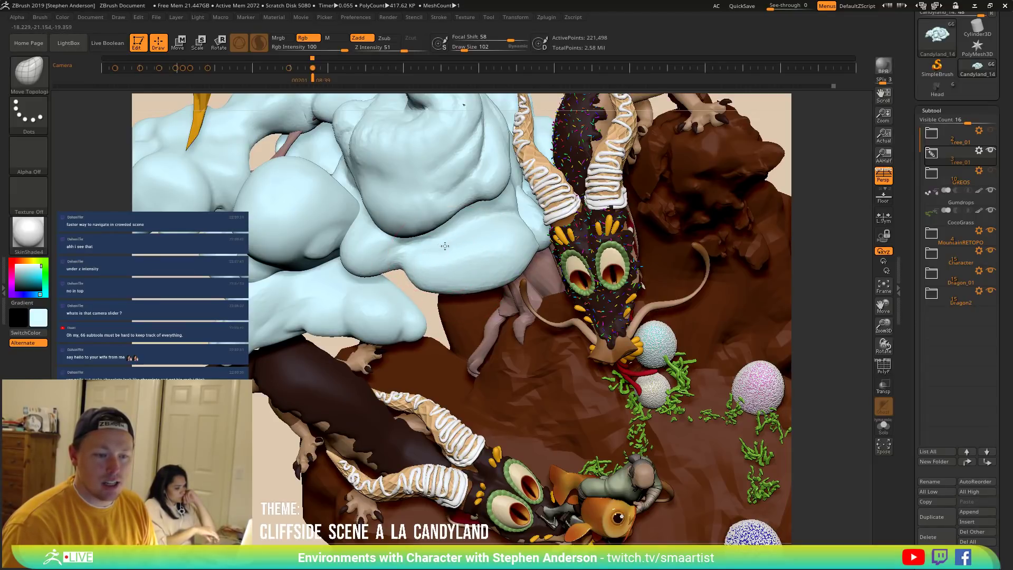
mouse_move(467, 254)
right_mouse_down()
mouse_move(455, 241)
mouse_move(453, 249)
right_mouse_up()
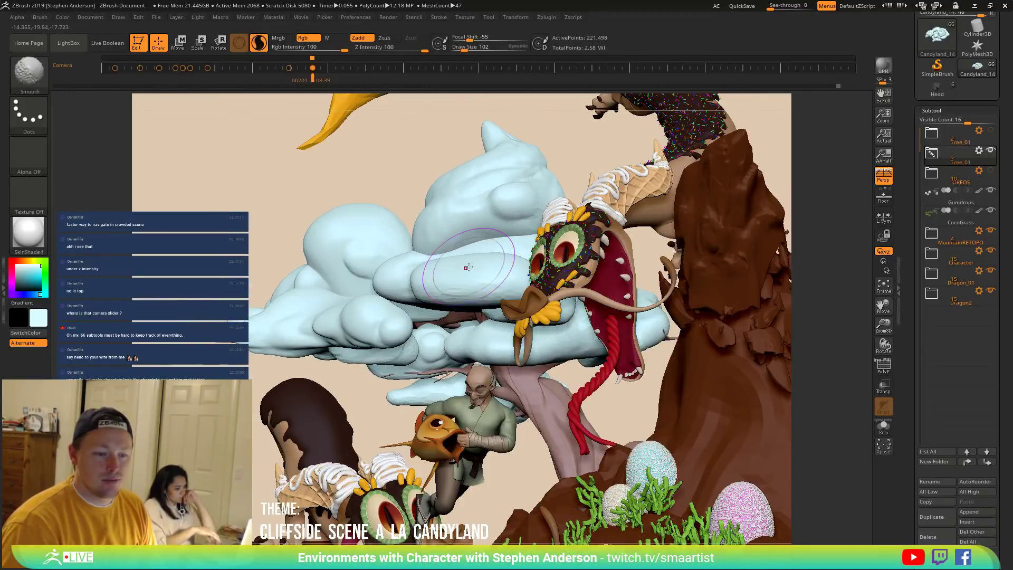
key("Left")
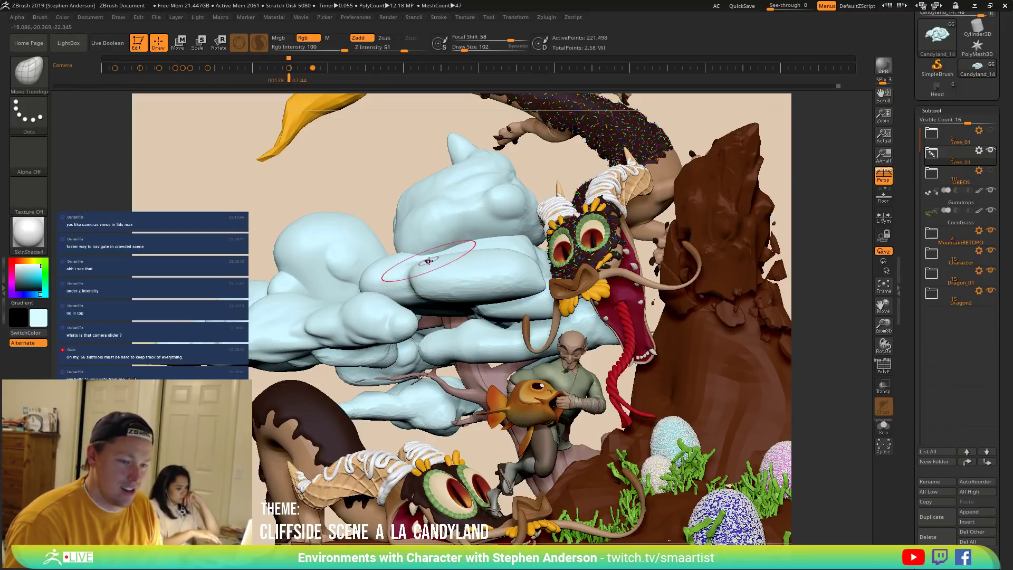
left_click(448, 265, "alt")
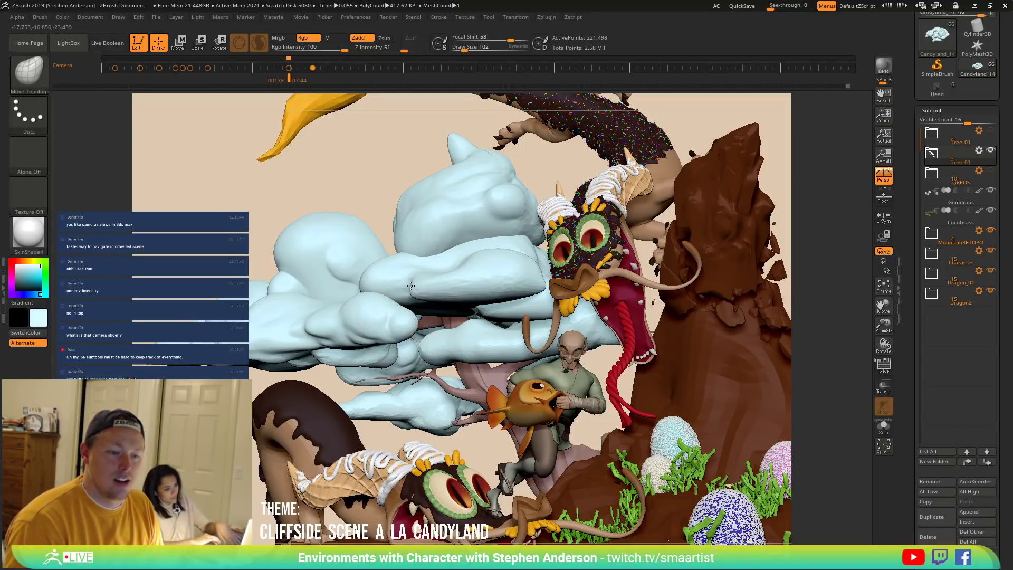
Inflate the front of the middle cloud roll with the Inflat brush at a Draw Size of 81.
key("b")
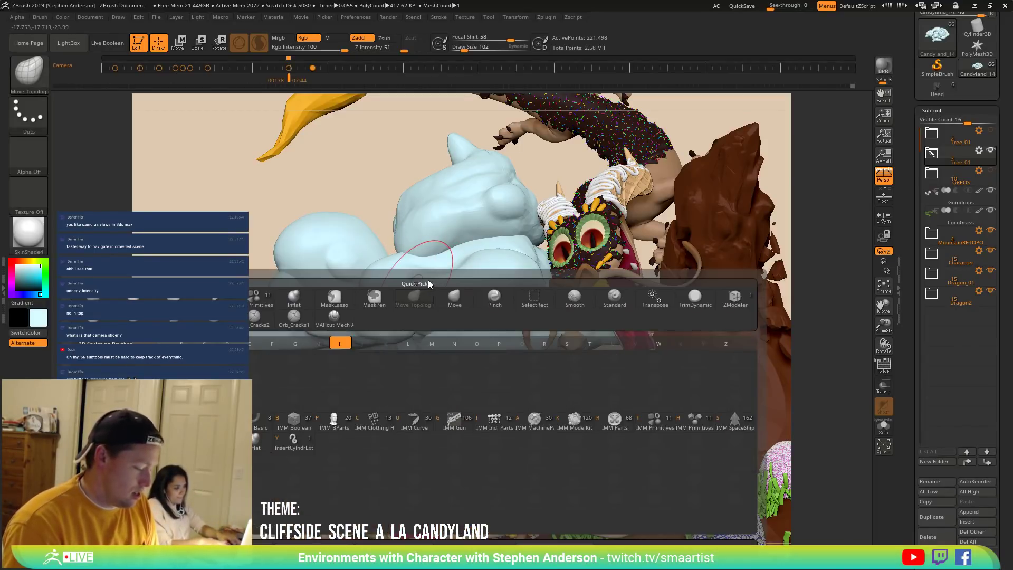
key("i")
key("n")
key("s")
left_click_drag(423, 278, 454, 279)
mouse_move(454, 279)
right_mouse_down()
mouse_move(510, 297)
mouse_move(467, 291)
right_mouse_up()
Reshape the middle cloud roll's end beside the upper dragon's head with the Move brush, using a Draw Size of 112.
key("b")
key("m")
key("v")
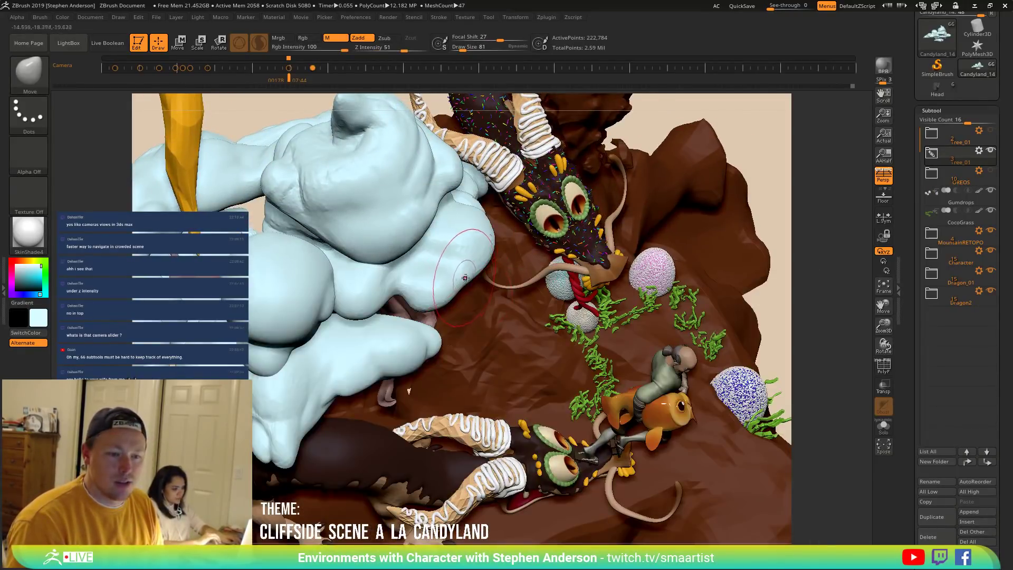
mouse_move(448, 266)
right_mouse_down("ctrl")
mouse_move(407, 250)
mouse_move(419, 258)
right_mouse_up("ctrl")
key("s")
left_click_drag(451, 263, 449, 266)
key("s")
key("s")
right_click_drag(452, 268, 470, 286)
key("s")
left_click_drag(469, 284, 541, 283)
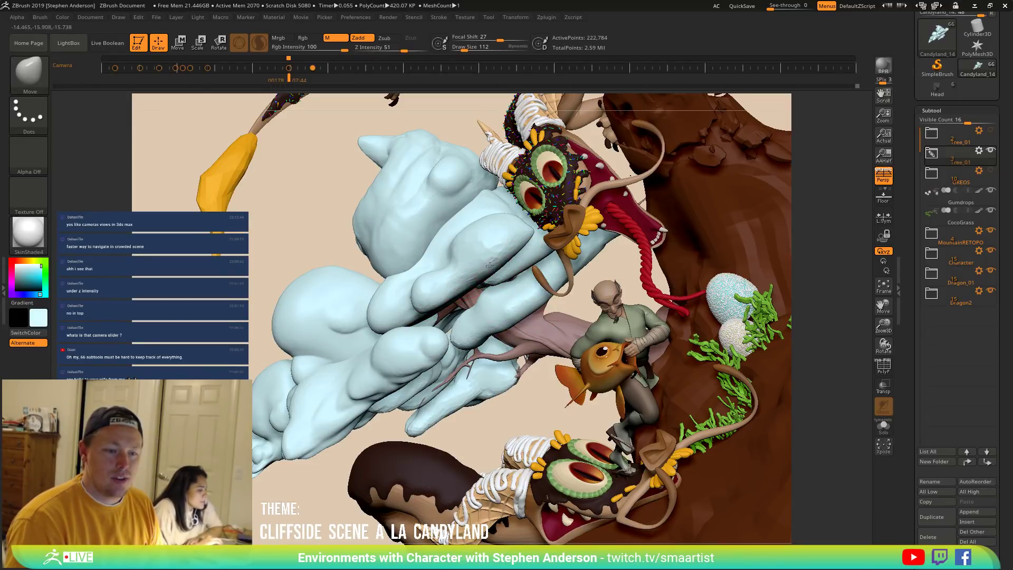
Round out the upper cloud's lower edge above the middle roll with the Move brush at a Draw Size of 112.
right_click_drag(481, 263, 430, 258)
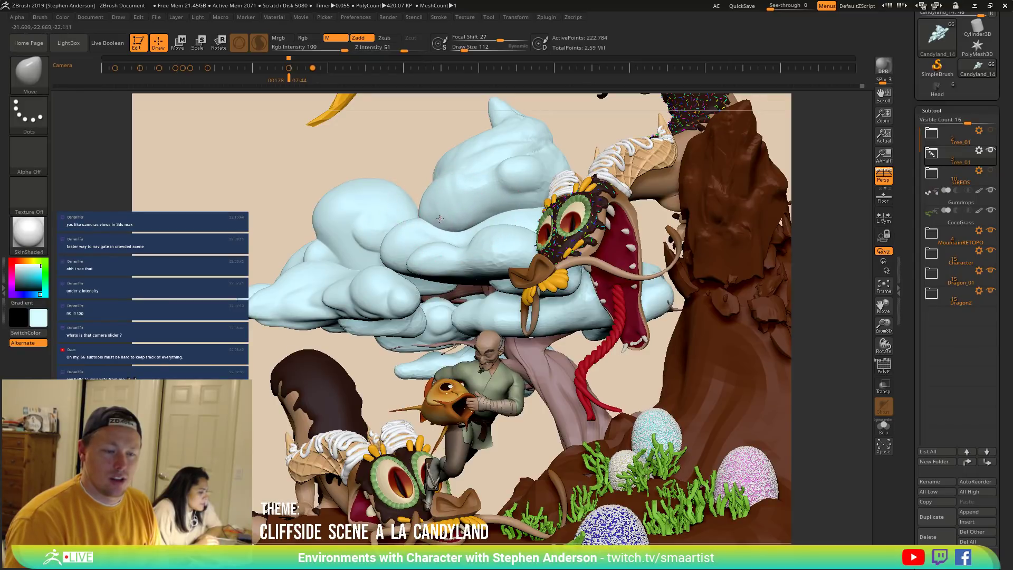
right_click_drag(487, 216, 530, 222)
mouse_move(448, 232)
right_mouse_down()
mouse_move(452, 277)
mouse_move(491, 201)
mouse_move(450, 214)
right_mouse_up()
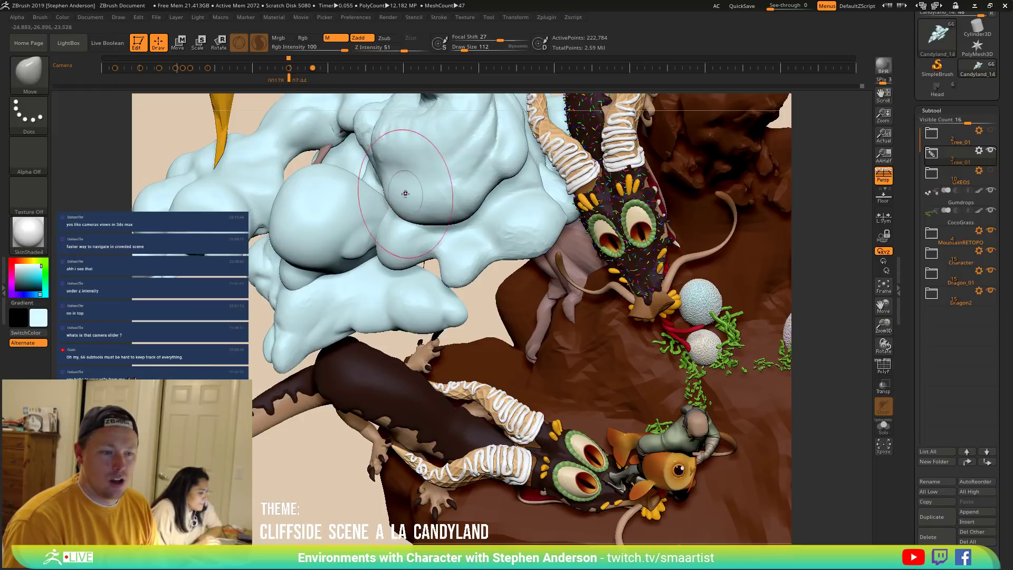
mouse_move(403, 193)
right_mouse_down()
mouse_move(539, 243)
mouse_move(526, 276)
right_mouse_up()
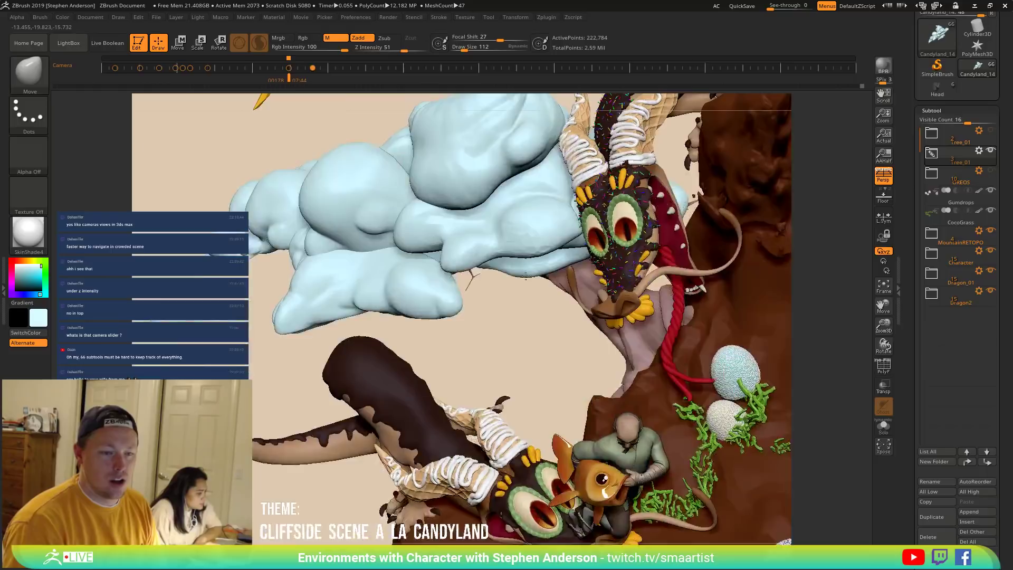
Mask all the clouds except the middle roll and set the Draw Size to 48.
key("w")
left_click(548, 232, "ctrl")
key("q")
right_click_drag(547, 232, 578, 232)
type("s48")
key("Return")
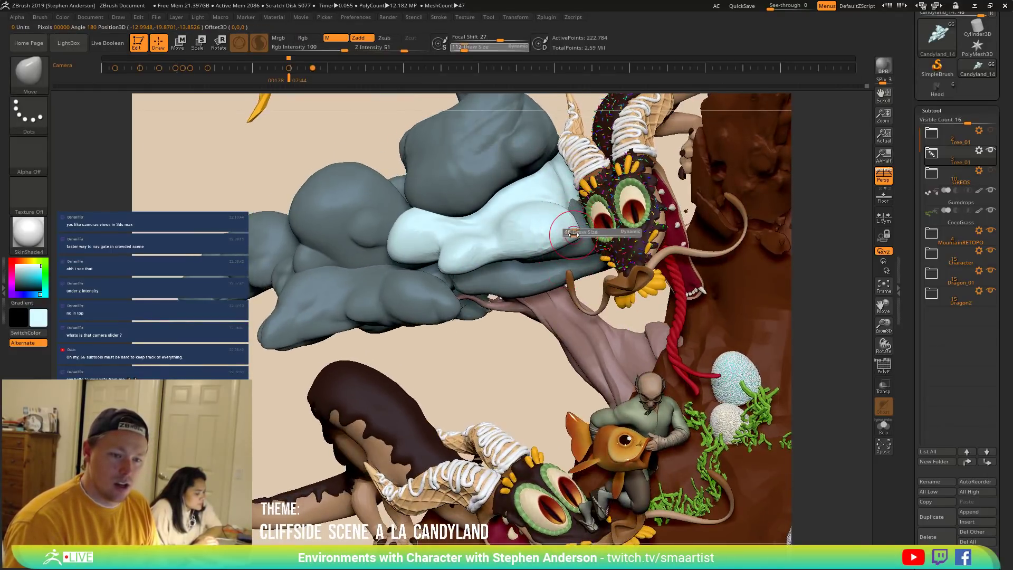
Smooth the unmasked middle roll between its rounded bulges and clear the mask from the clouds.
key("shift")
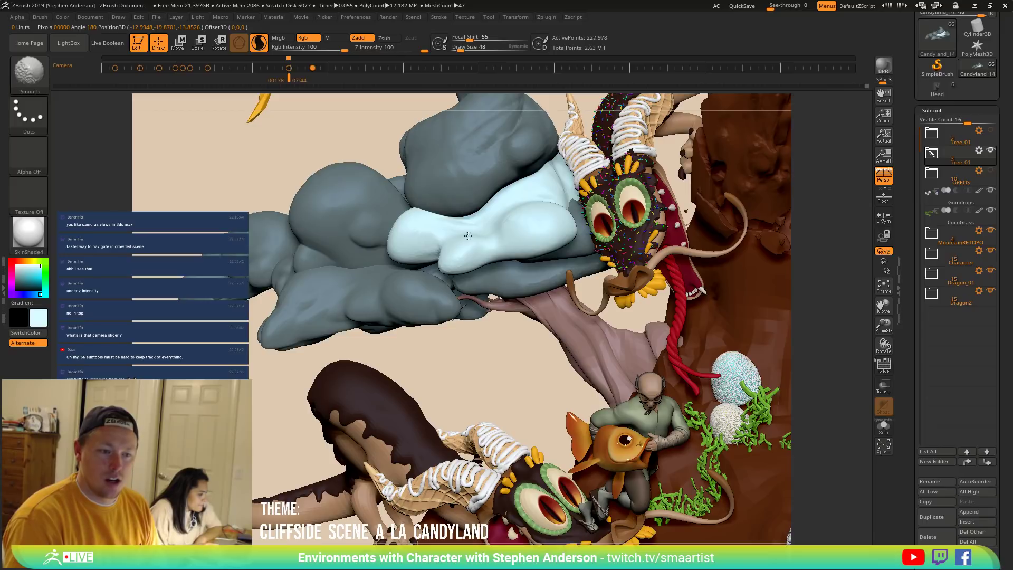
left_click_drag(452, 229, 472, 247, "shift")
mouse_move(465, 232)
right_mouse_down()
mouse_move(413, 172)
mouse_move(378, 165)
right_mouse_up()
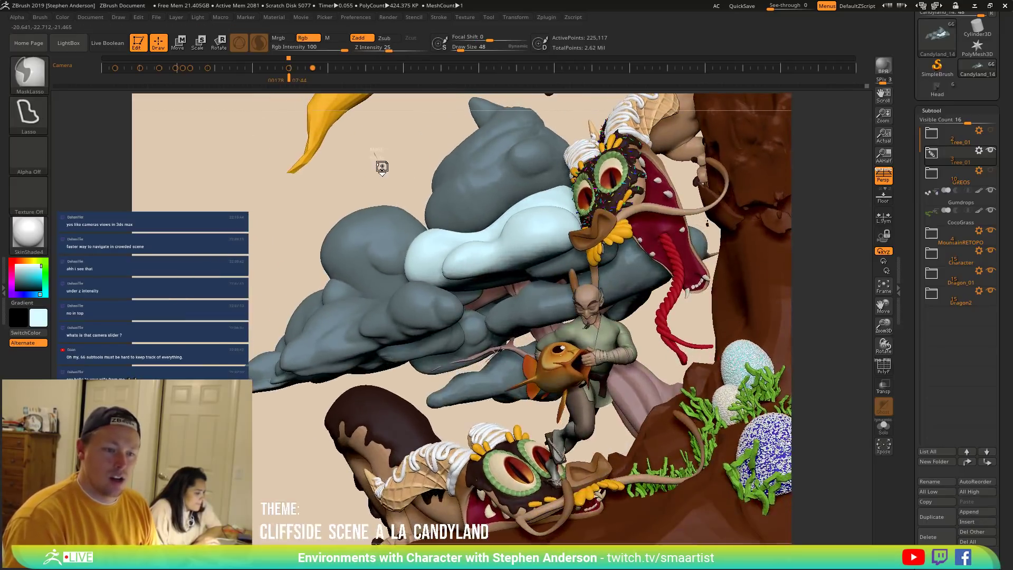
left_click_drag(381, 166, 396, 190, "ctrl")
Sharpen the crease along the underside of the middle cloud roll with the Pinch brush at a Draw Size of 48.
key("b")
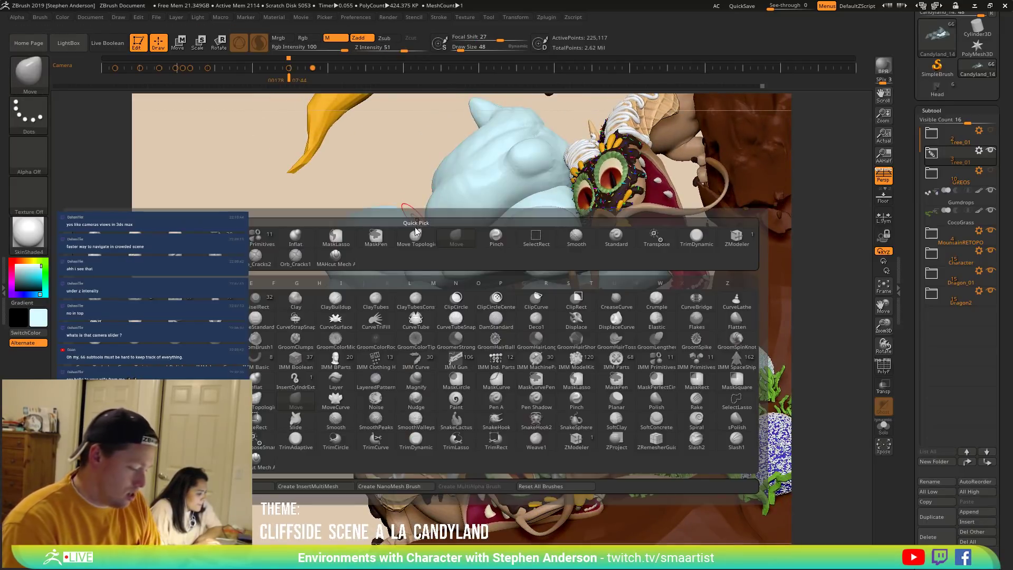
left_click(496, 237)
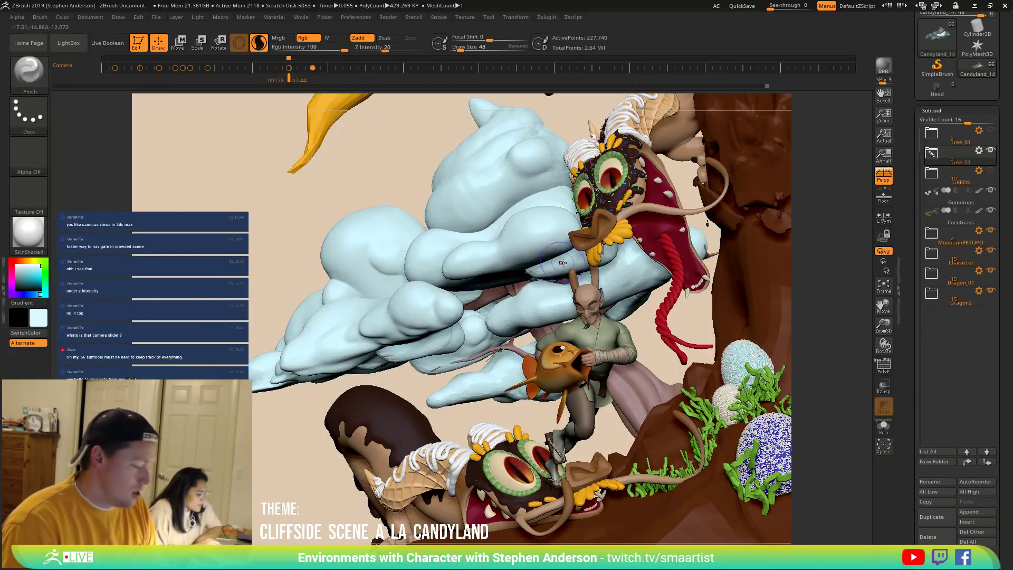
left_click(552, 278)
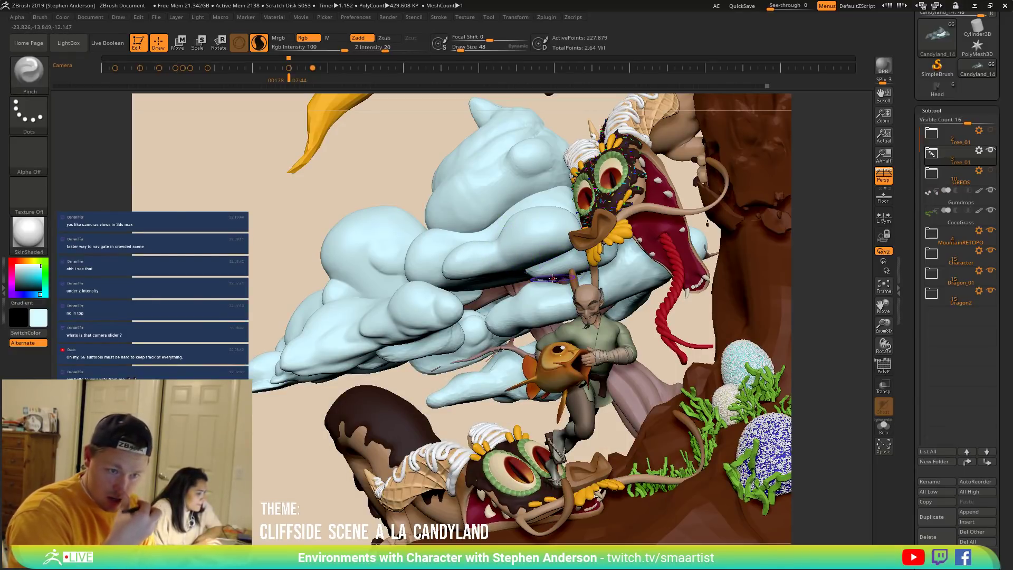
left_click_drag(553, 278, 532, 273)
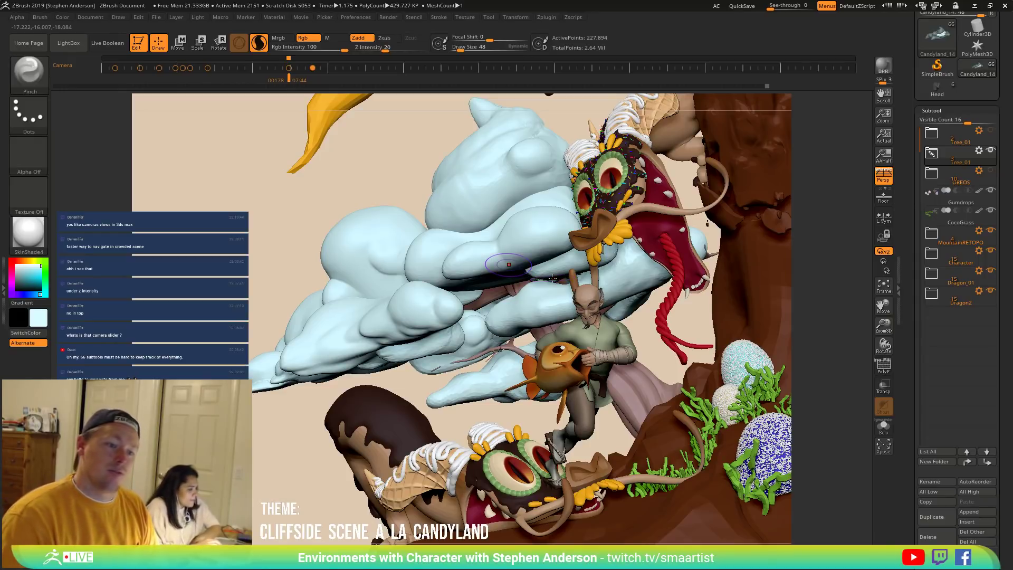
Adjust the middle roll's bulges beside the dragon's head with the Move brush at a Draw Size of 72.
key("b")
key("m")
key("v")
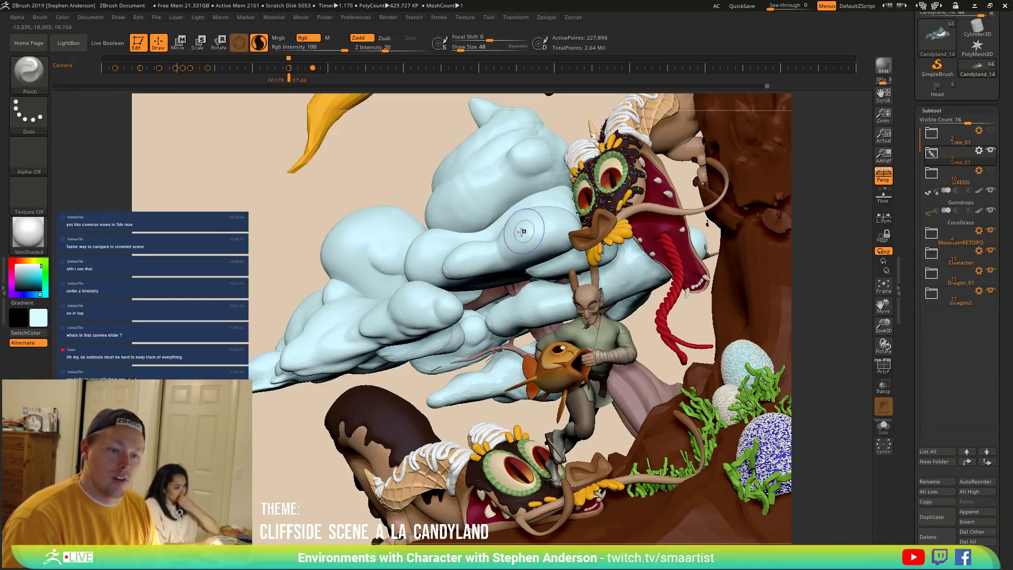
key("s")
left_click_drag(501, 232, 501, 232)
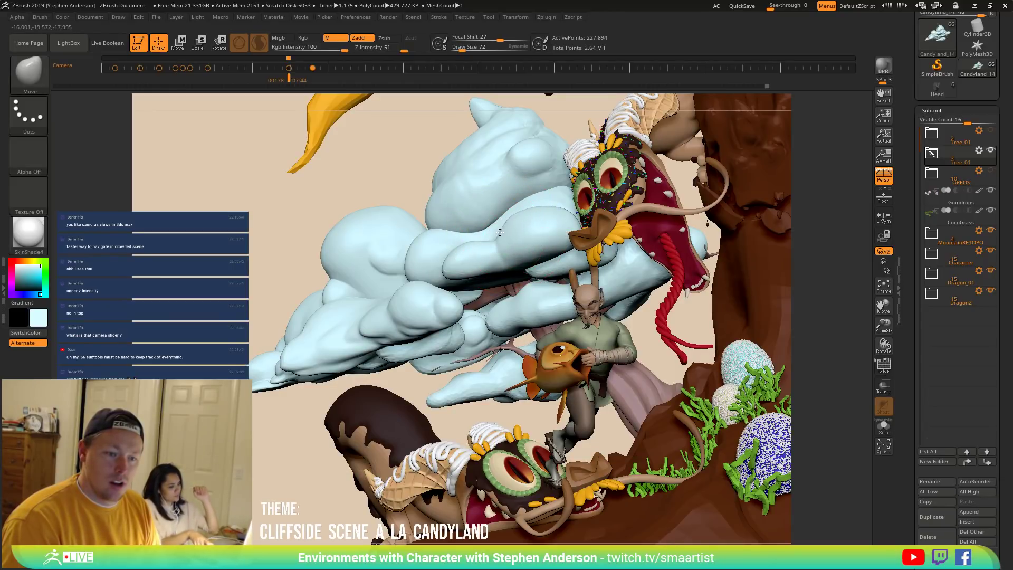
mouse_move(544, 224)
right_mouse_down()
mouse_move(528, 241)
mouse_move(535, 235)
right_mouse_up()
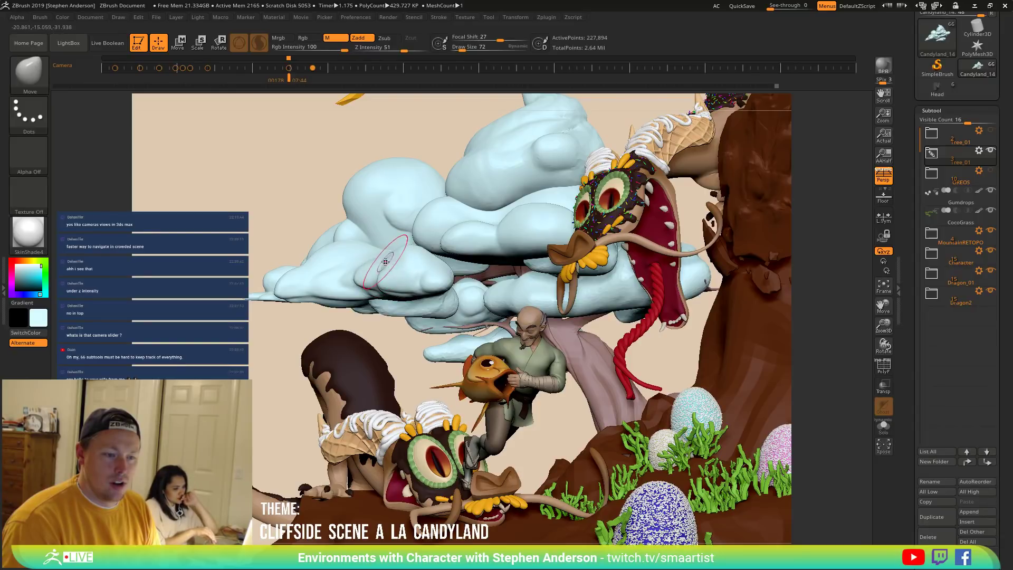
Reshape the lower cloud's front lobes below the middle roll with Move Topological at a Draw Size of 82.
key("s")
left_click_drag(411, 250, 416, 251)
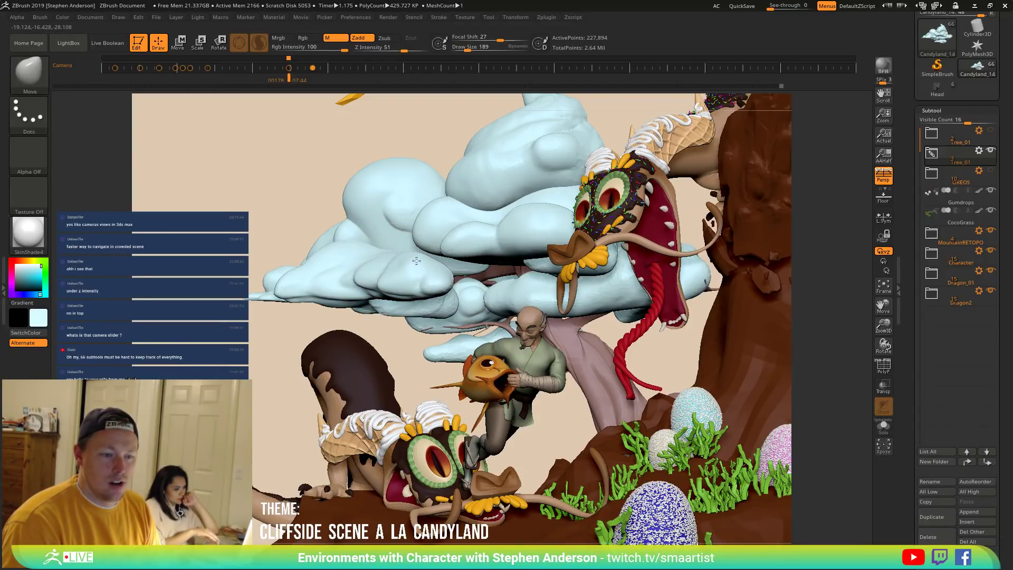
key("b")
key("t")
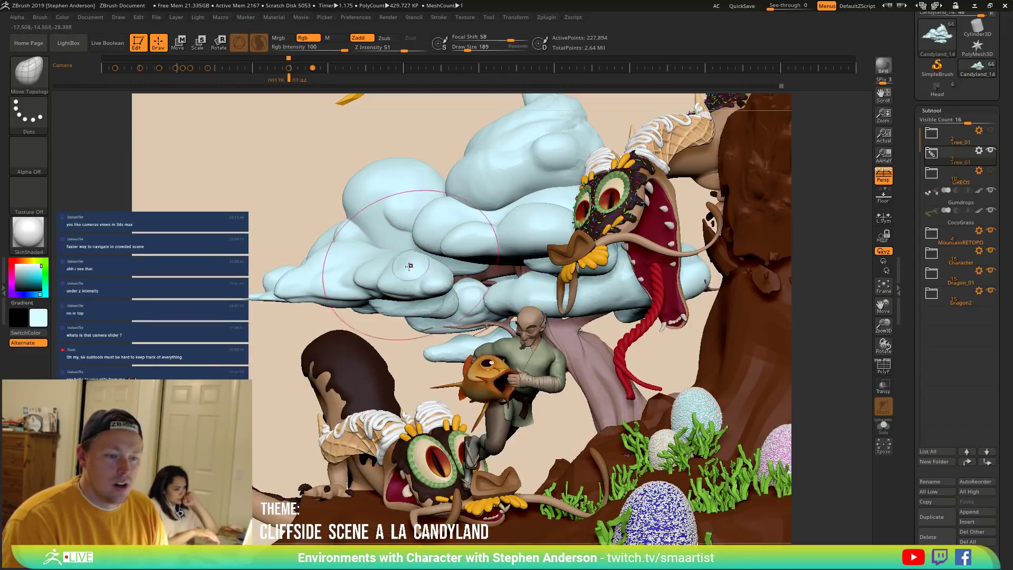
key("s")
left_click_drag(414, 274, 276, 275)
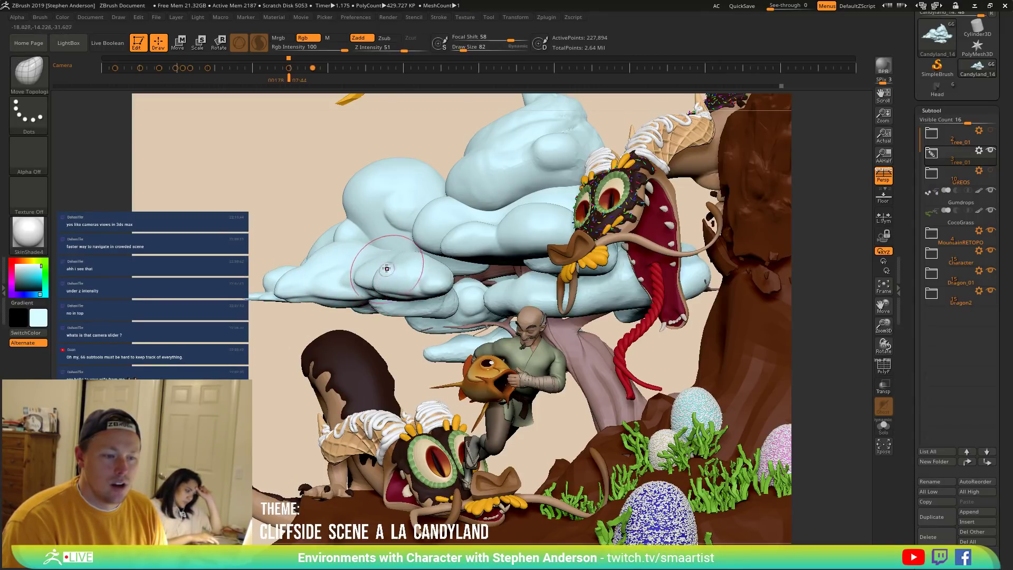
mouse_move(387, 272)
right_mouse_down()
mouse_move(414, 276)
mouse_move(390, 285)
right_mouse_up()
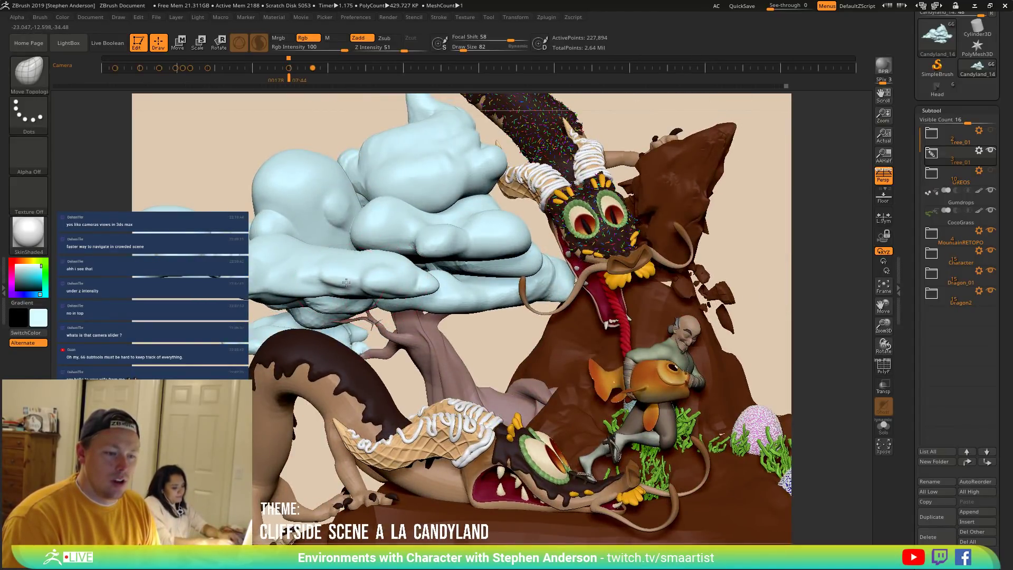
mouse_move(336, 277)
right_mouse_down()
mouse_move(354, 266)
mouse_move(367, 274)
mouse_move(338, 284)
right_mouse_up()
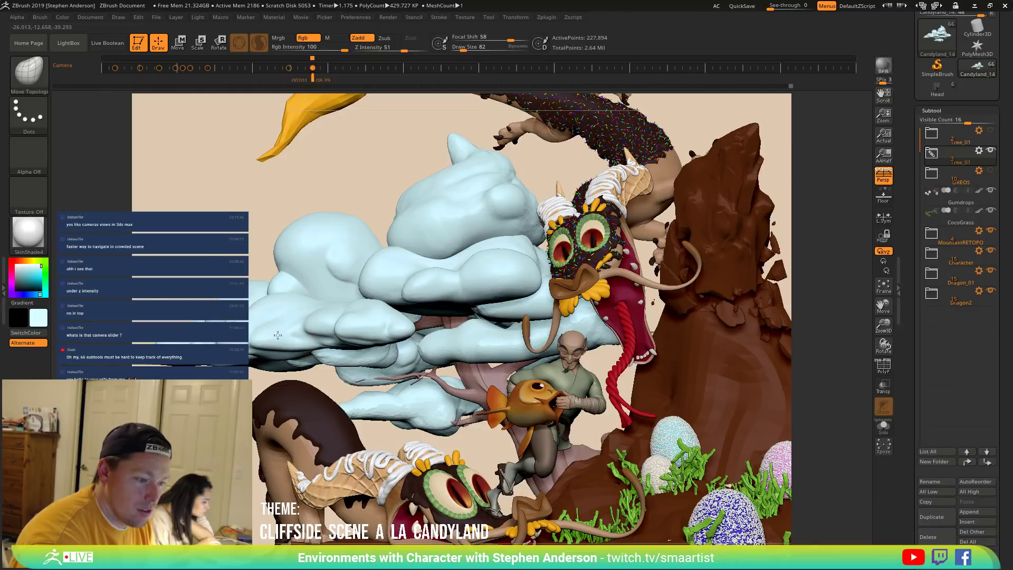
Adjust and smooth the small bulges on the outer cloud behind the dragon's tail, using a Draw Size of 64.
right_click_drag(279, 345, 288, 325)
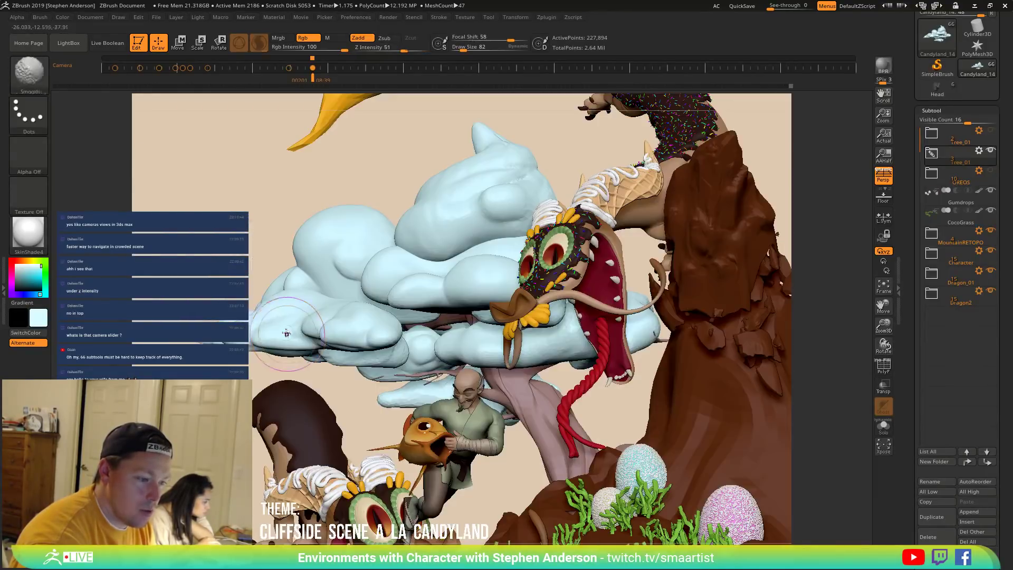
mouse_move(406, 343)
right_mouse_down()
mouse_move(311, 346)
mouse_move(400, 346)
mouse_move(342, 341)
mouse_move(342, 298)
mouse_move(484, 327)
right_mouse_up()
mouse_move(304, 322)
right_mouse_down()
mouse_move(328, 327)
mouse_move(329, 366)
right_mouse_up()
mouse_move(338, 322)
right_mouse_down()
mouse_move(303, 314)
mouse_move(285, 340)
right_mouse_up()
key("s")
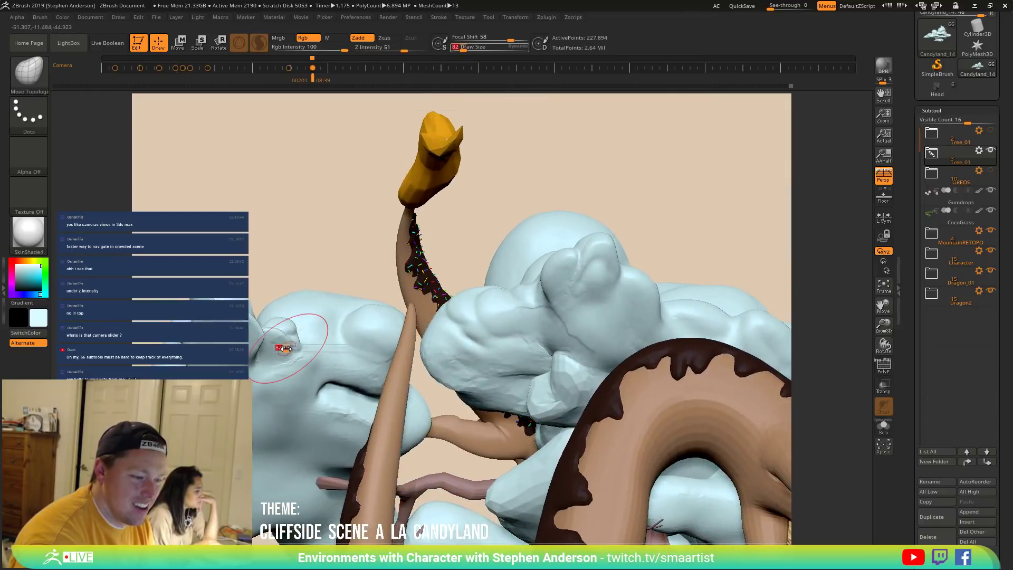
key("shift")
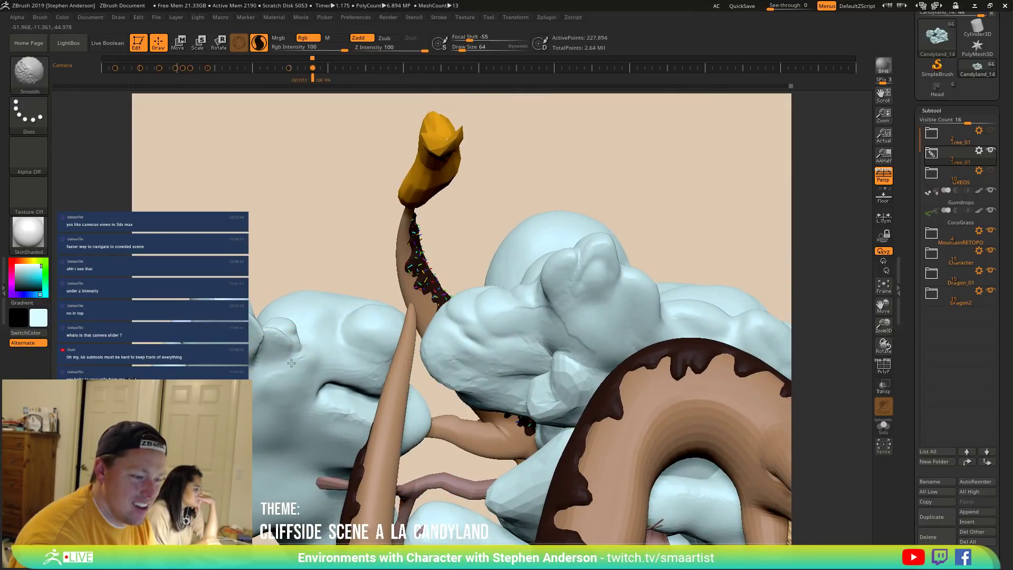
mouse_move(291, 340)
right_mouse_down()
mouse_move(263, 351)
mouse_move(322, 358)
mouse_move(284, 351)
mouse_move(282, 325)
right_mouse_up()
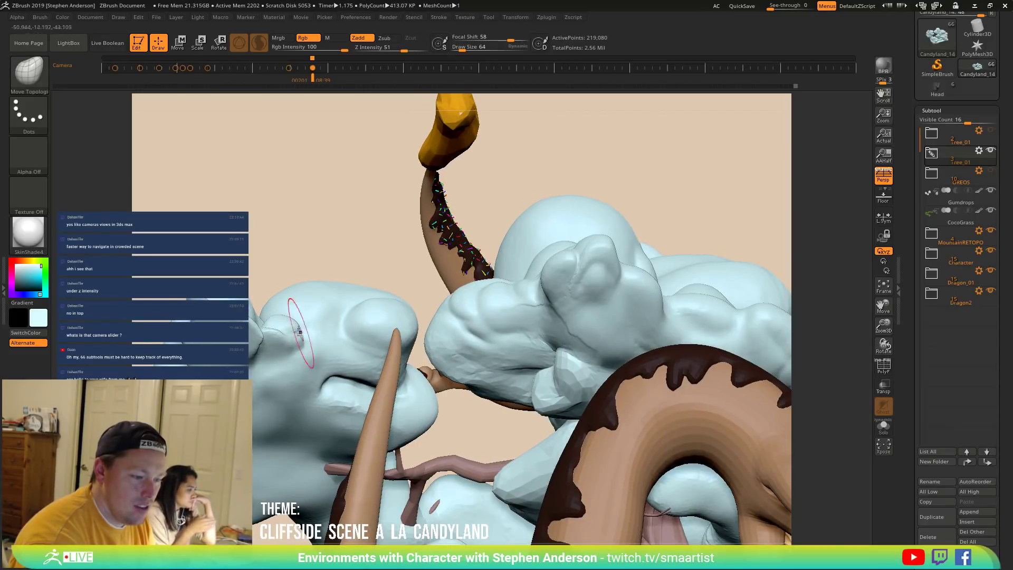
Shape the small lobes at the outer cloud's far end with Move Topological at a Draw Size of 52.
right_click_drag(284, 340, 258, 316)
key("s")
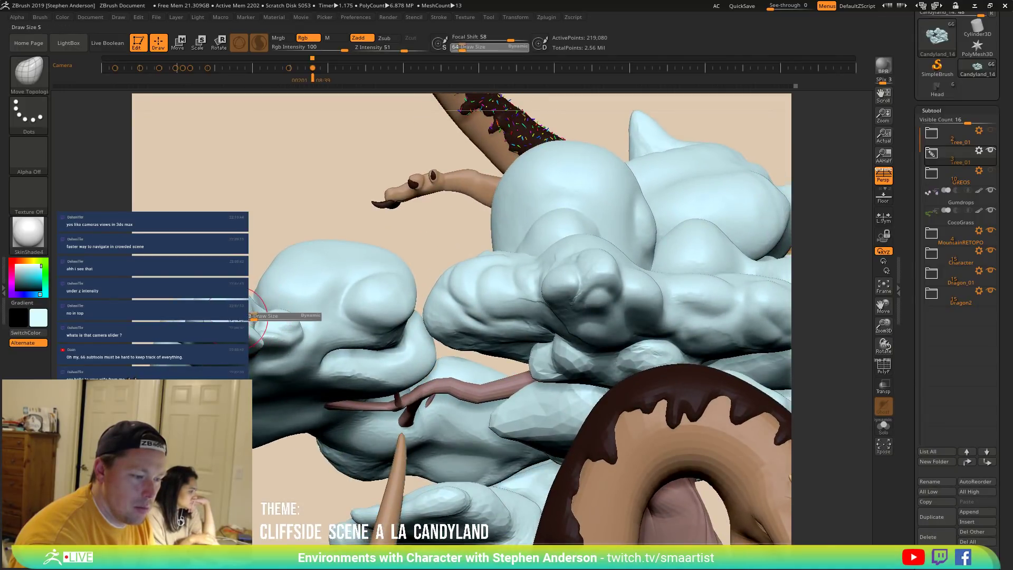
left_click_drag(253, 316, 253, 315)
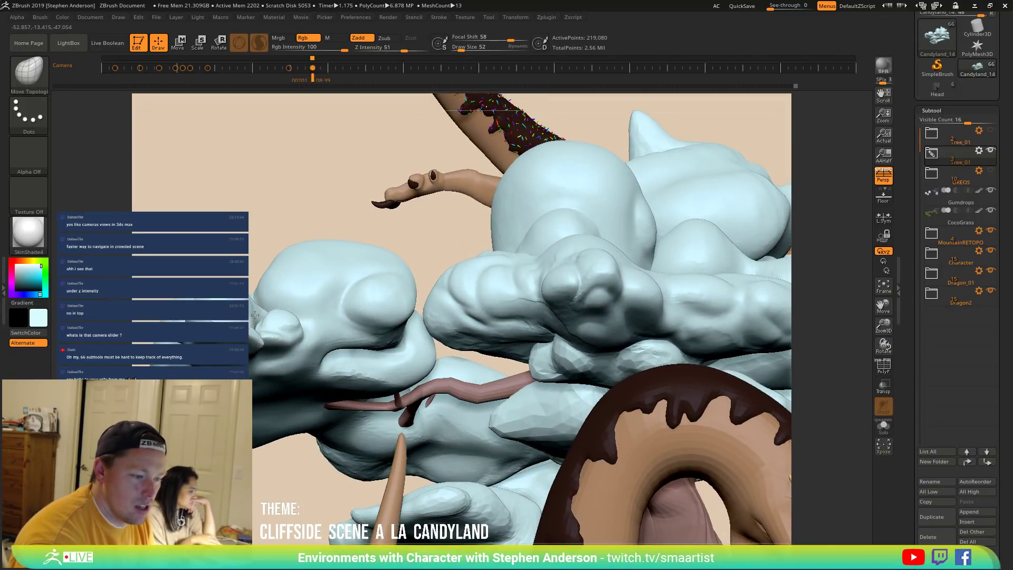
mouse_move(260, 311)
right_mouse_down()
mouse_move(280, 323)
mouse_move(274, 331)
mouse_move(281, 318)
mouse_move(275, 306)
mouse_move(261, 310)
mouse_move(265, 282)
mouse_move(299, 308)
right_mouse_up()
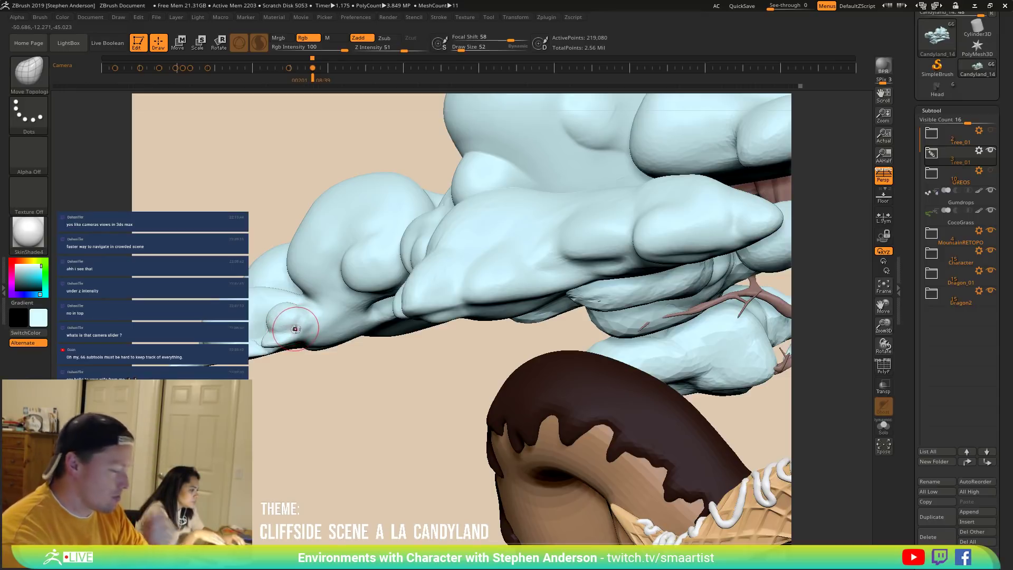
mouse_move(373, 271)
right_mouse_down()
mouse_move(380, 249)
mouse_move(410, 282)
right_mouse_up()
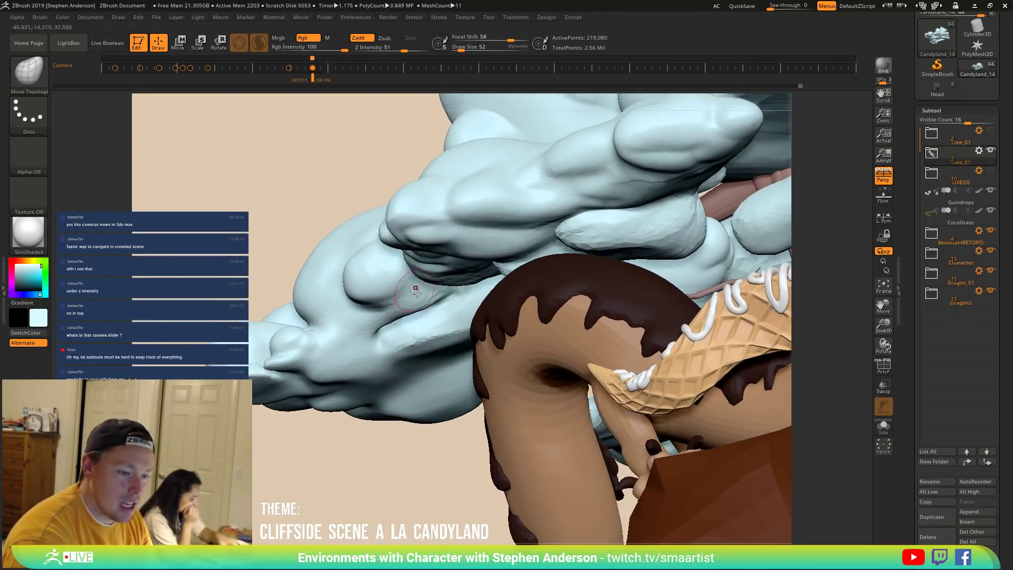
Smooth the undersides of the lower clouds above the lower dragon's body at a Draw Size of 52.
key("shift")
left_click_drag(443, 337, 468, 331, "shift")
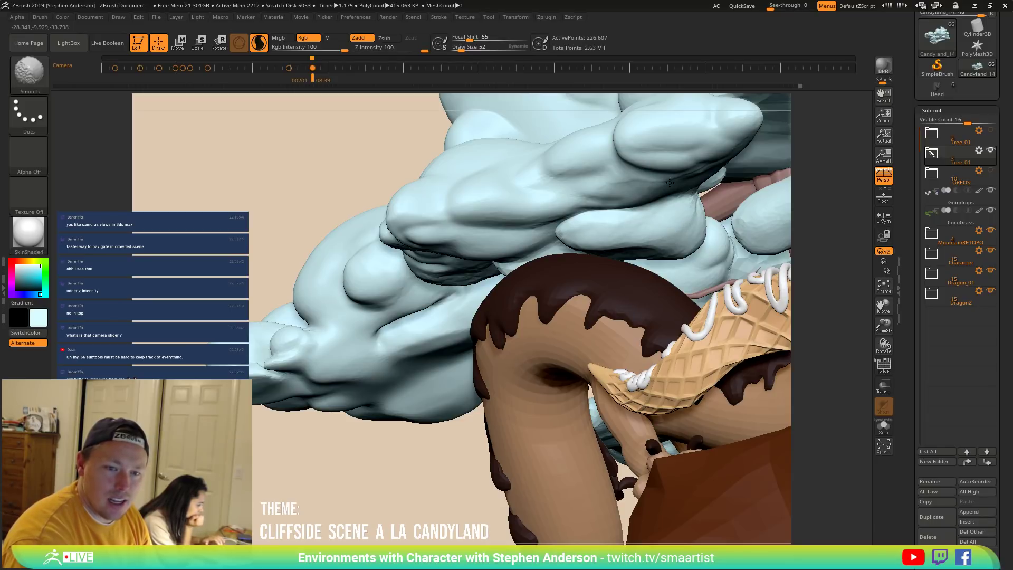
mouse_move(554, 169)
right_mouse_down("ctrl")
mouse_move(530, 164)
mouse_move(249, 281)
mouse_move(401, 219)
mouse_move(414, 221)
mouse_move(407, 264)
right_mouse_up("ctrl")
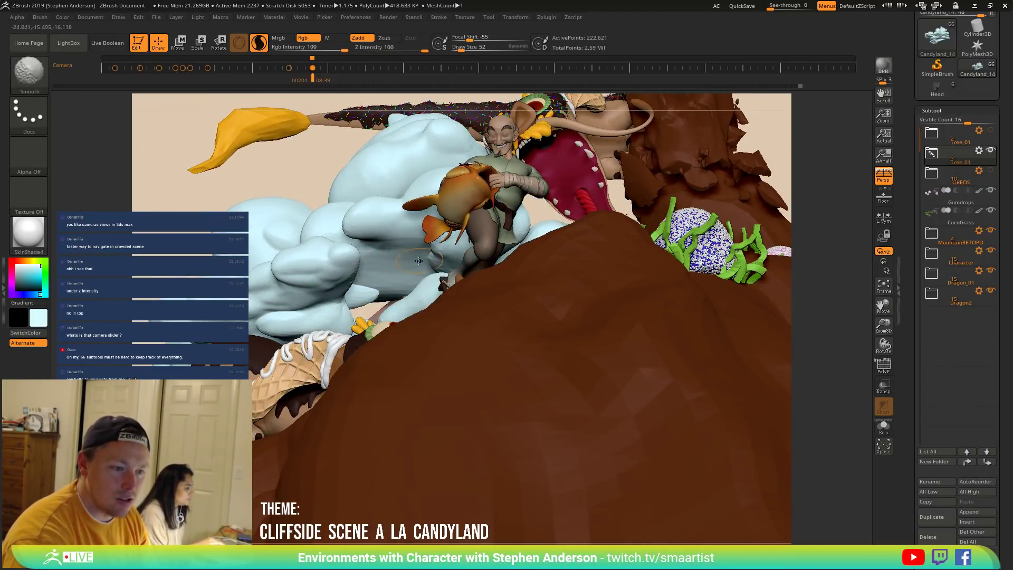
Smooth the lower cloud layers beneath the middle roll, between the dragons, at a Draw Size of 52.
right_click_drag(420, 261, 442, 252)
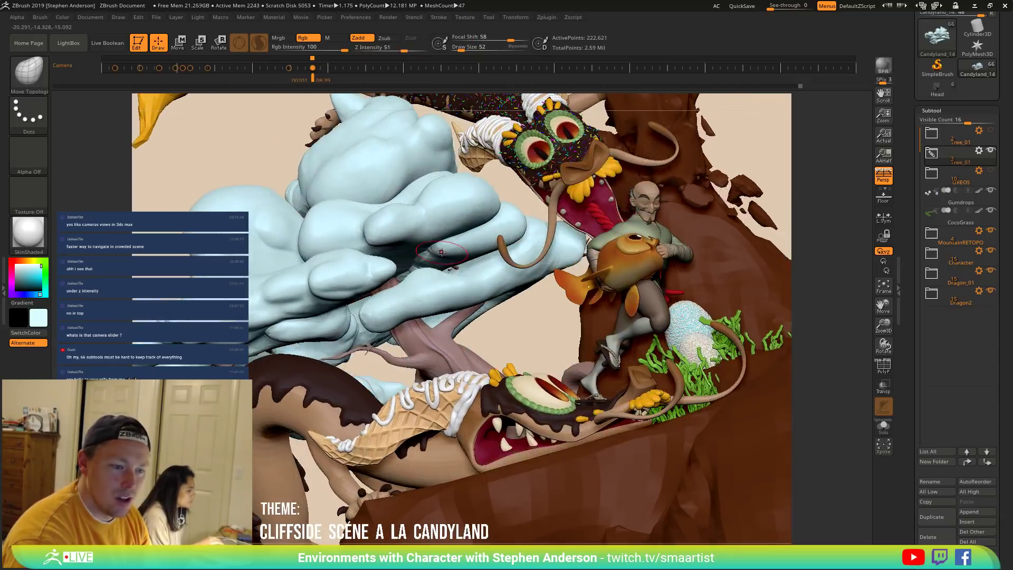
key("shift")
left_click_drag(412, 272, 417, 289, "shift")
key("shift")
left_click_drag(515, 250, 467, 294, "shift")
Adjust the upper cloud beside the upper dragon's horns with Move Topological, using Draw Sizes of 60 and 87.
mouse_move(403, 212)
right_mouse_down()
mouse_move(392, 207)
mouse_move(399, 180)
mouse_move(463, 173)
right_mouse_up()
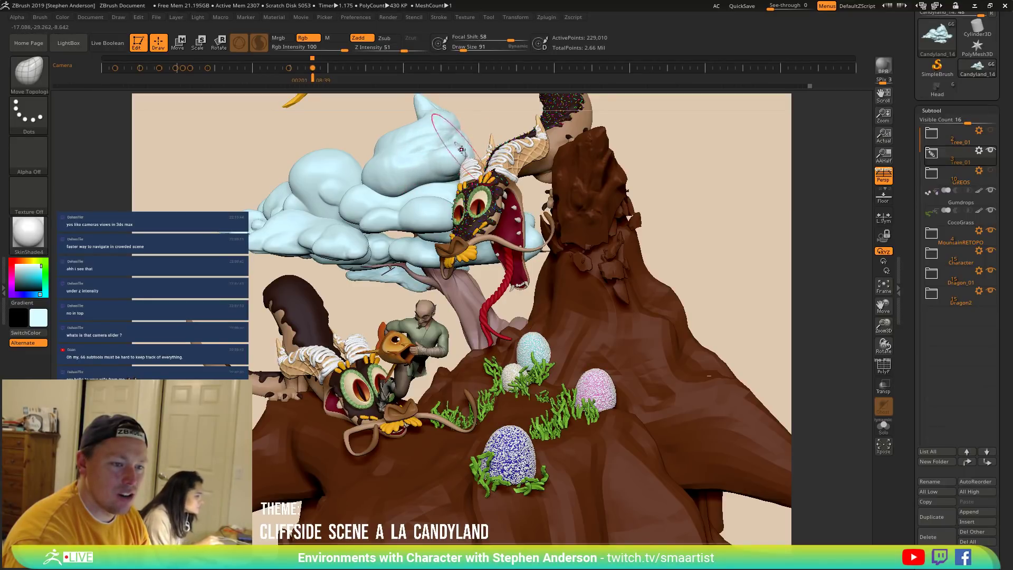
key("s")
left_click_drag(450, 150, 435, 151)
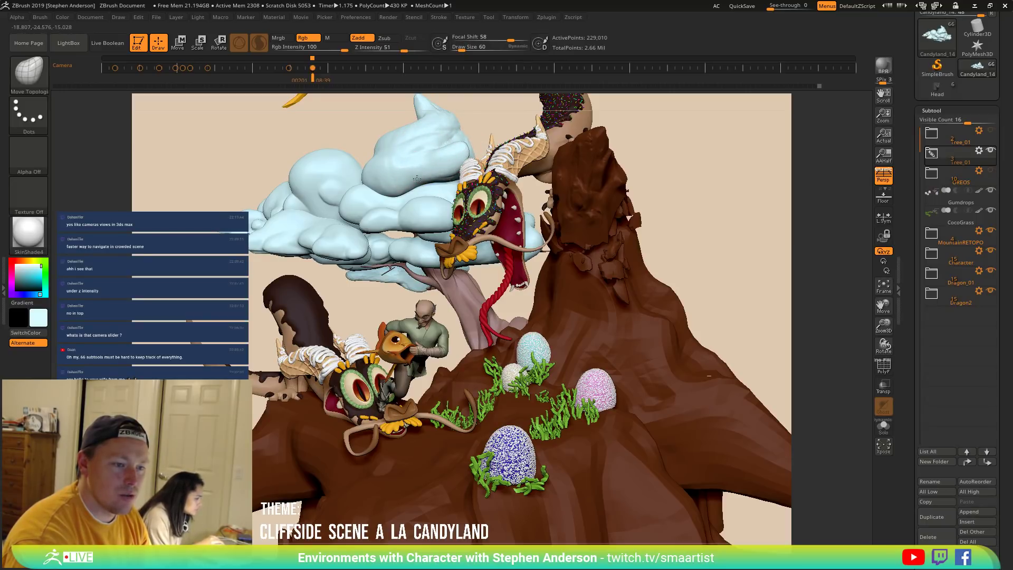
mouse_move(400, 178)
right_mouse_down()
mouse_move(417, 177)
mouse_move(398, 177)
mouse_move(409, 190)
mouse_move(432, 176)
right_mouse_up()
left_click_drag(427, 174, 412, 185)
key("s")
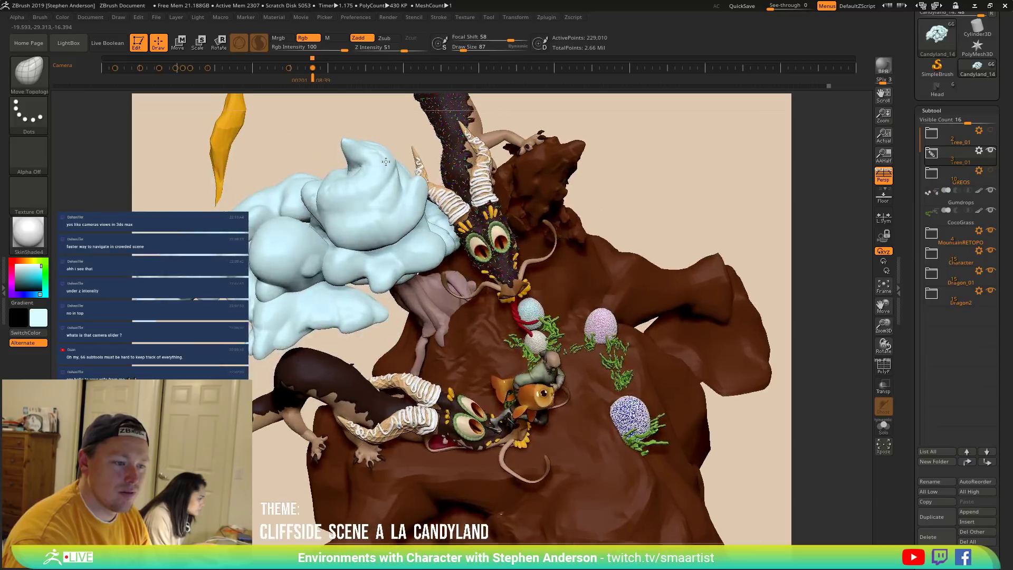
Add fine swirl lines to the front of the upper cloud with DamStandard at a Draw Size of 11.
key("b")
key("d")
key("s")
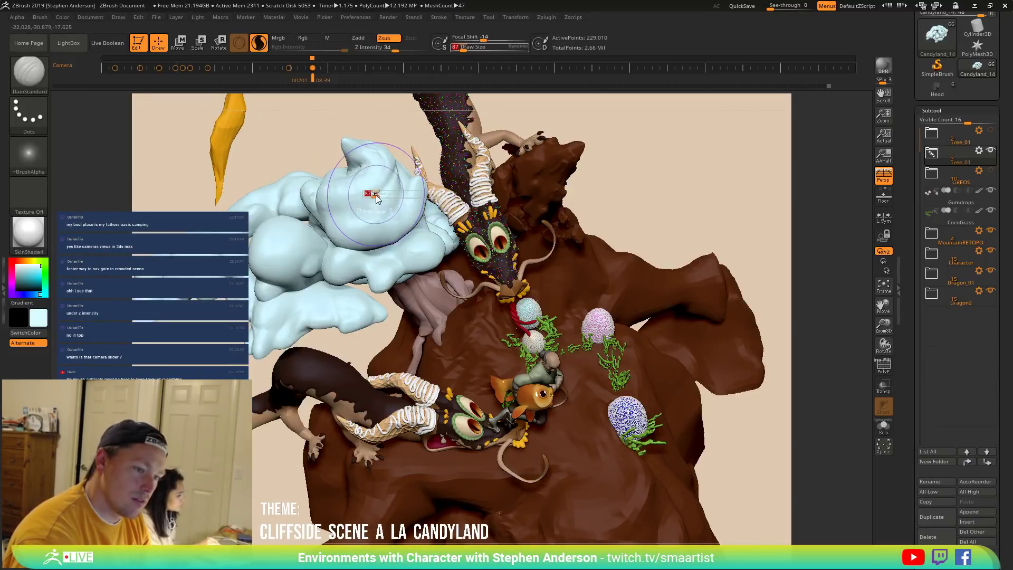
left_click(383, 190, "alt")
left_click(334, 218, "alt")
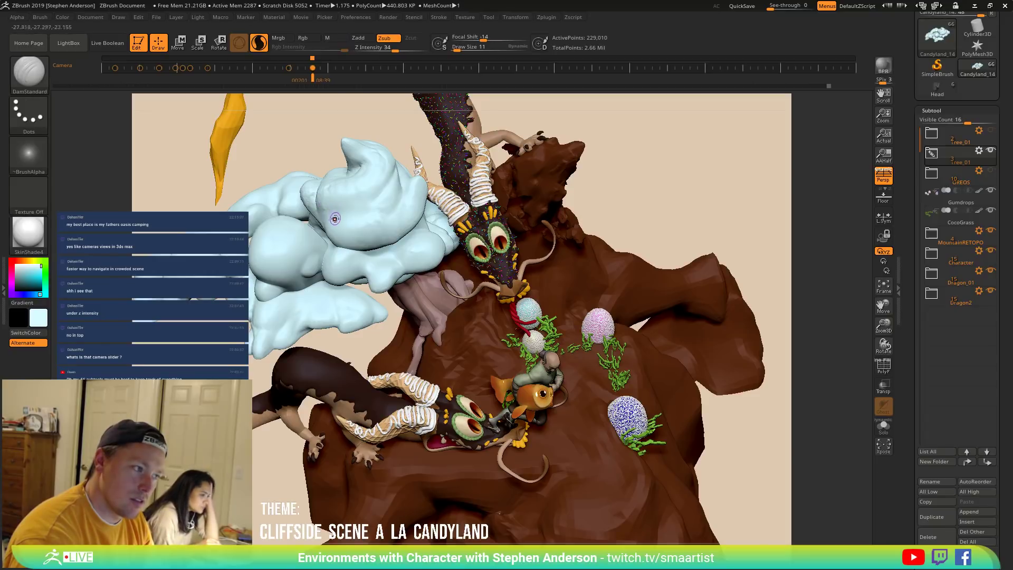
left_click(371, 187, "alt")
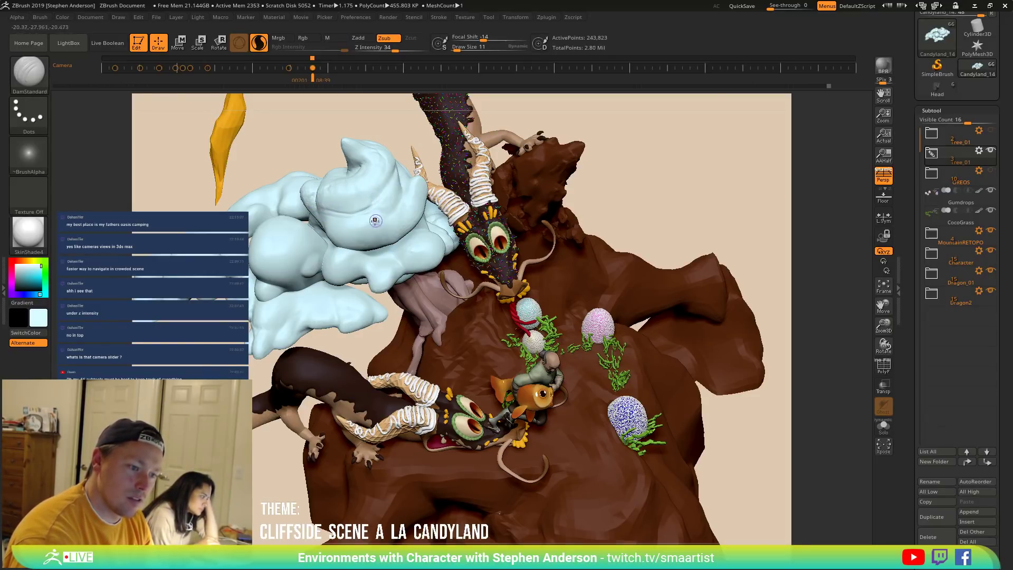
Carve broader folds across the front of the upper cloud's swirl with DamStandard at a Draw Size of 64.
mouse_move(373, 198)
right_mouse_down()
mouse_move(401, 207)
mouse_move(394, 241)
right_mouse_up()
key("b")
key("m")
key("l")
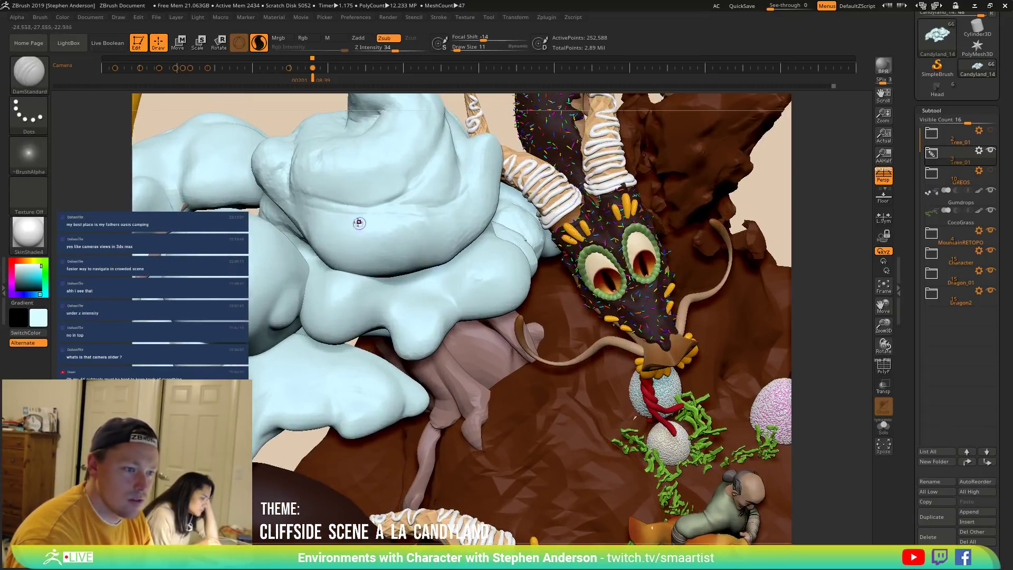
key("s")
mouse_move(319, 203)
left_mouse_down()
mouse_move(298, 195)
mouse_move(364, 203)
left_mouse_up()
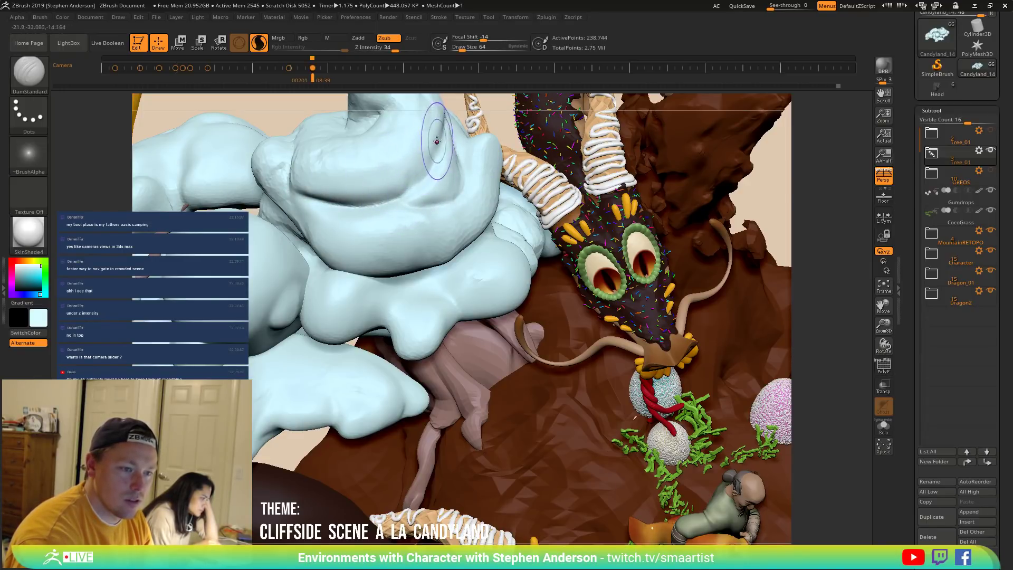
right_click_drag(402, 163, 423, 188)
mouse_move(379, 202)
left_mouse_down()
mouse_move(448, 200)
mouse_move(385, 203)
mouse_move(447, 196)
mouse_move(493, 166)
mouse_move(438, 201)
mouse_move(451, 178)
mouse_move(401, 207)
mouse_move(412, 191)
left_mouse_up()
Deepen the fold around the upper cloud's swirl with DamStandard at a Draw Size of 41 and smooth its edges.
key("s")
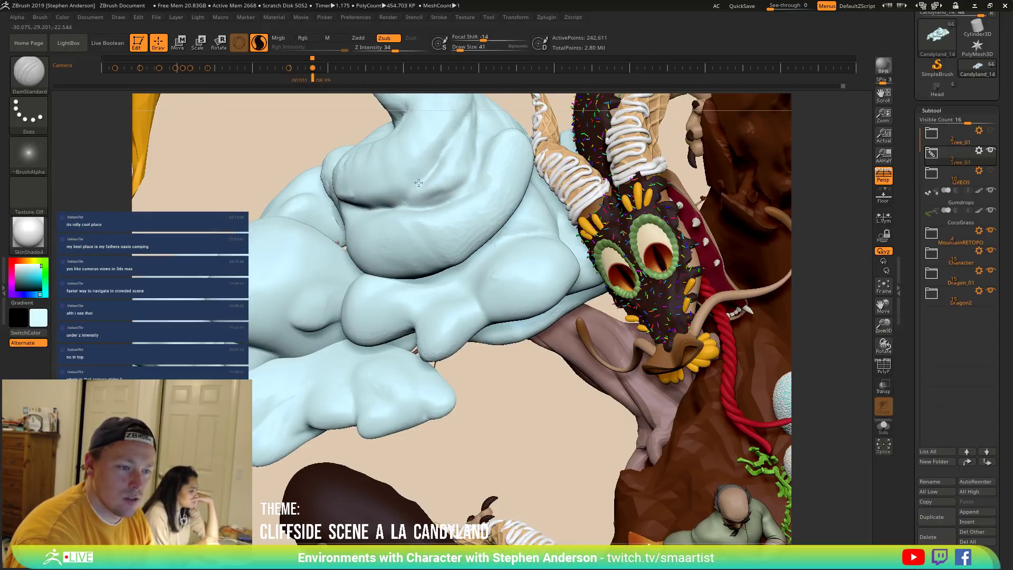
left_click_drag(352, 201, 445, 188)
key("shift")
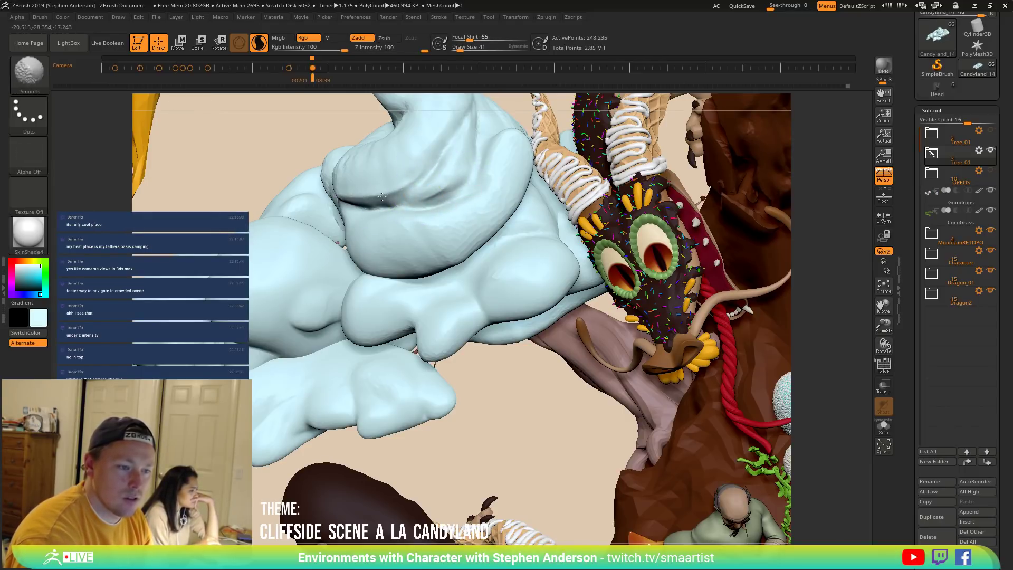
left_click_drag(376, 186, 364, 198, "shift")
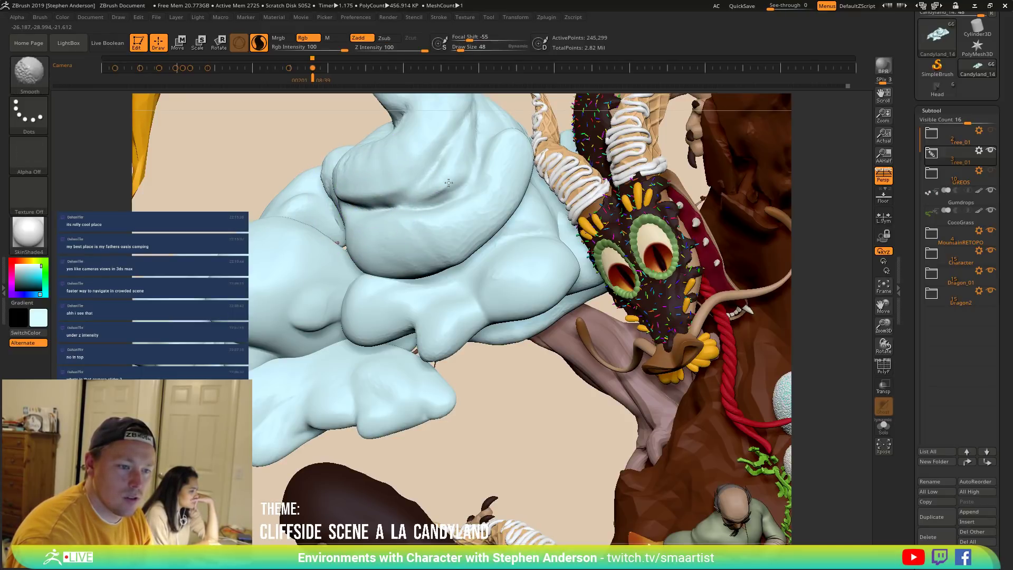
Reshape the underside and outer end of the upper cloud's large roll with Move Topological at a Draw Size of 148.
right_click_drag(475, 183, 370, 185)
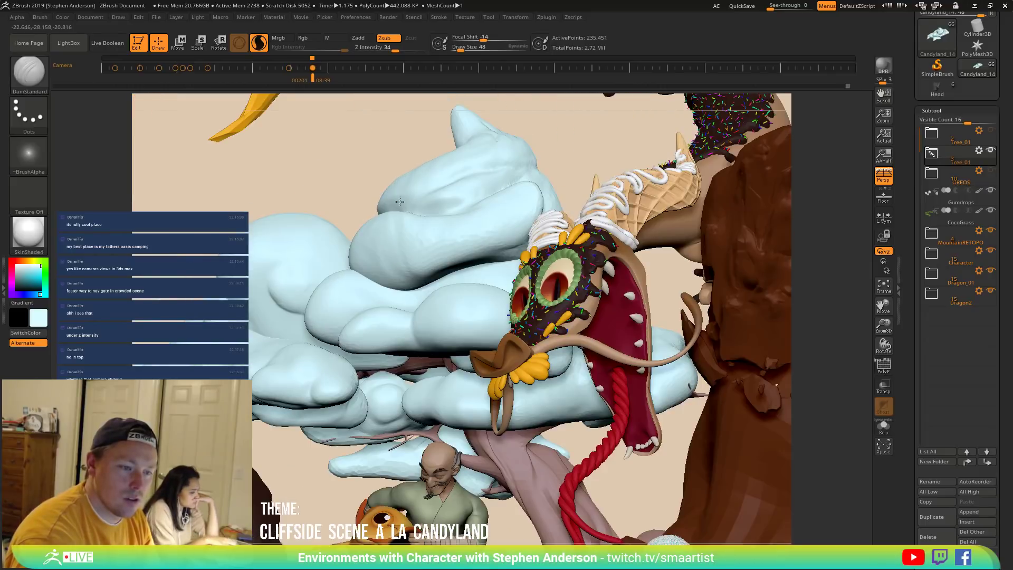
key("b")
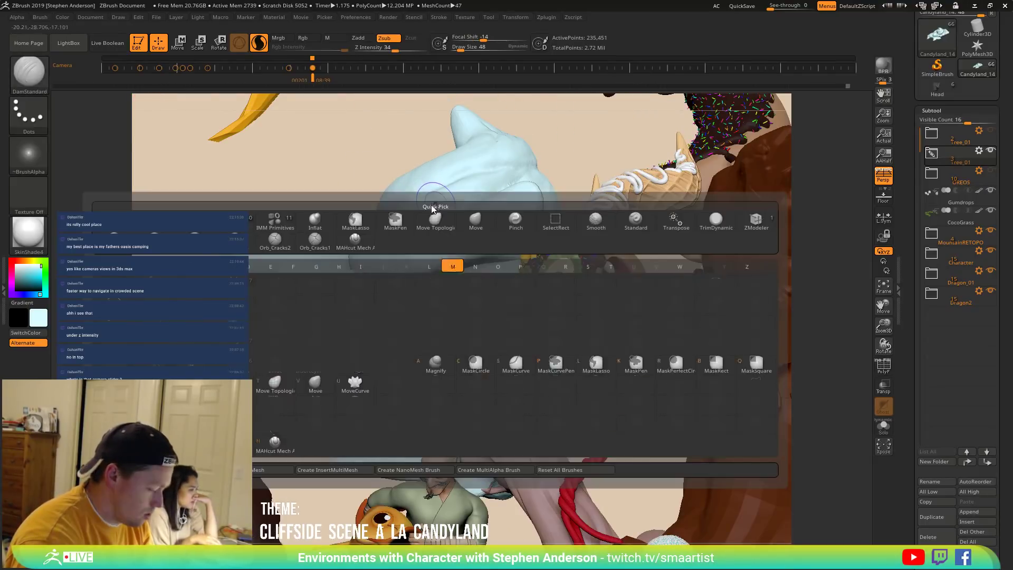
key("m")
key("v")
key("s")
mouse_move(467, 266)
left_mouse_down()
mouse_move(493, 266)
mouse_move(466, 267)
left_mouse_up()
key("b")
key("m")
key("t")
key("s")
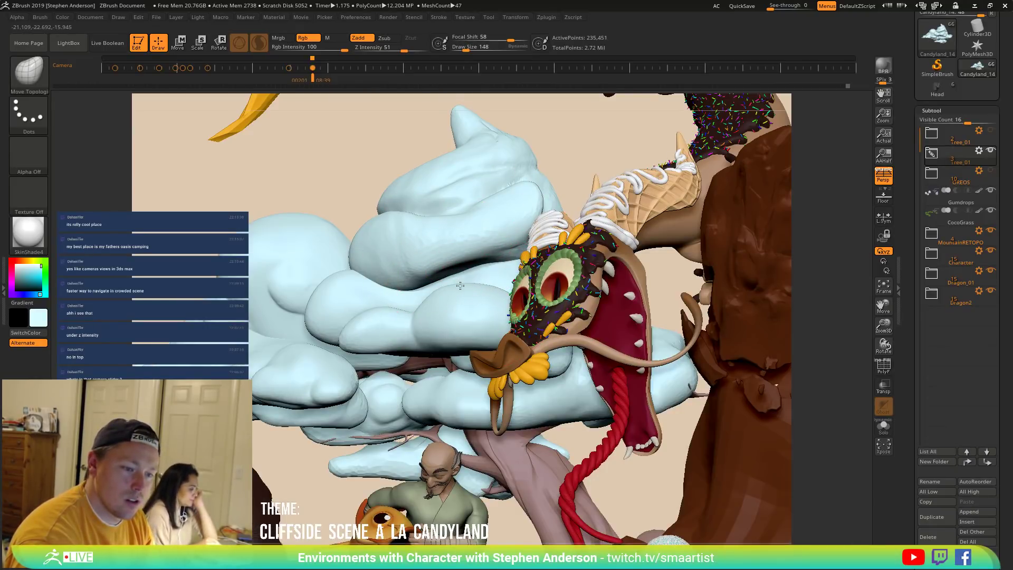
left_click_drag(441, 272, 463, 268)
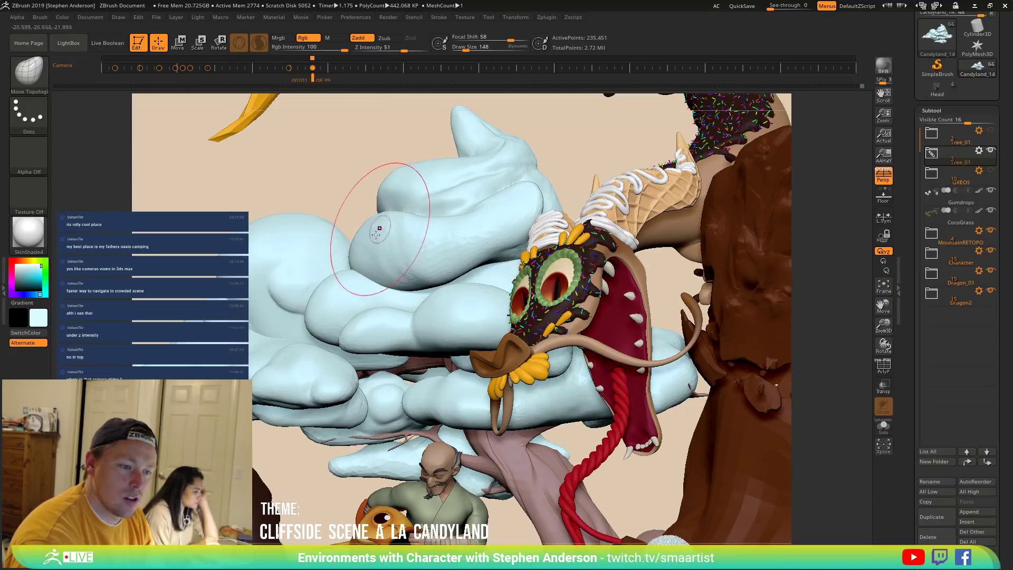
left_click_drag(363, 255, 383, 256)
Examine the reshaped clouds up close and within the whole cliff scene from several angles.
mouse_move(391, 249)
right_mouse_down()
mouse_move(396, 298)
mouse_move(421, 245)
right_mouse_up()
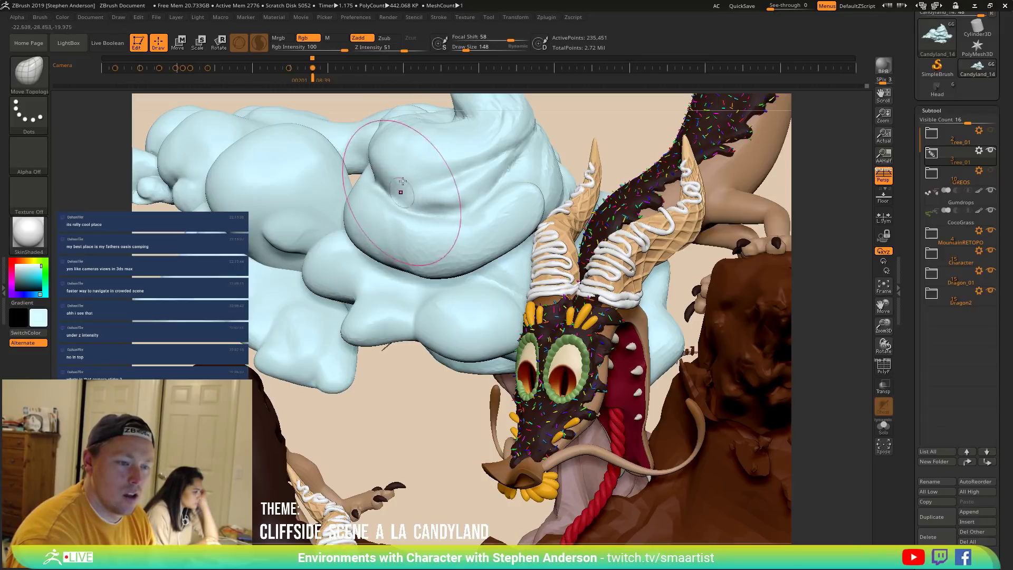
right_click_drag(405, 176, 361, 159)
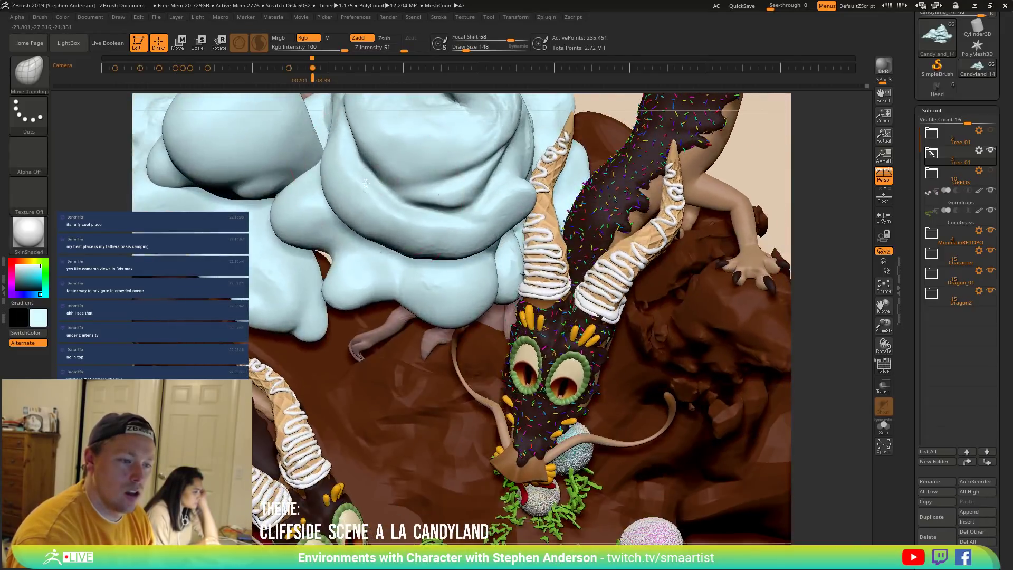
key("f")
mouse_move(429, 201)
right_mouse_down()
mouse_move(437, 122)
mouse_move(448, 167)
mouse_move(446, 124)
right_mouse_up()
key("shift")
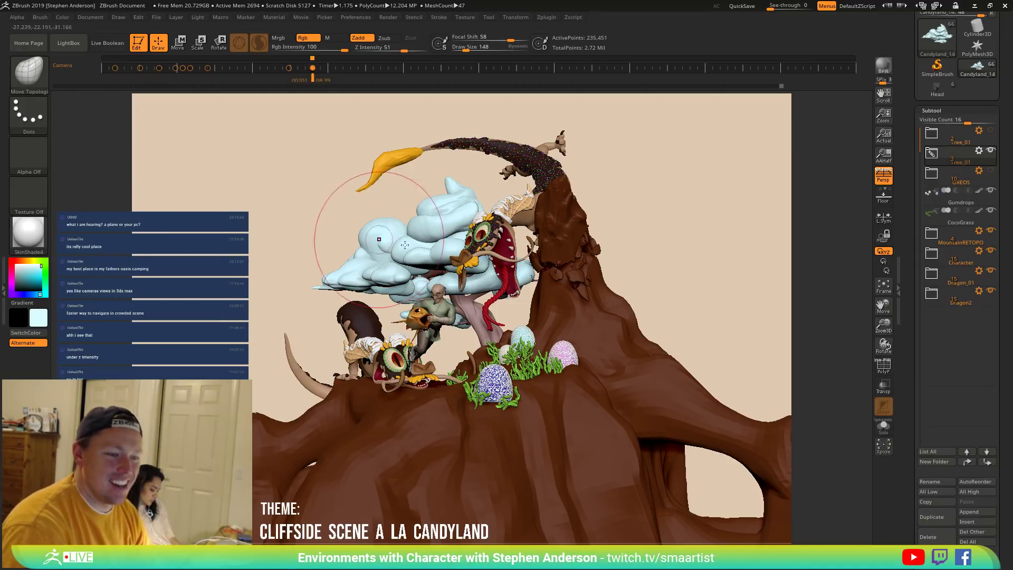
mouse_move(423, 255)
right_mouse_down()
mouse_move(440, 254)
mouse_move(395, 264)
mouse_move(443, 246)
mouse_move(432, 233)
right_mouse_up()
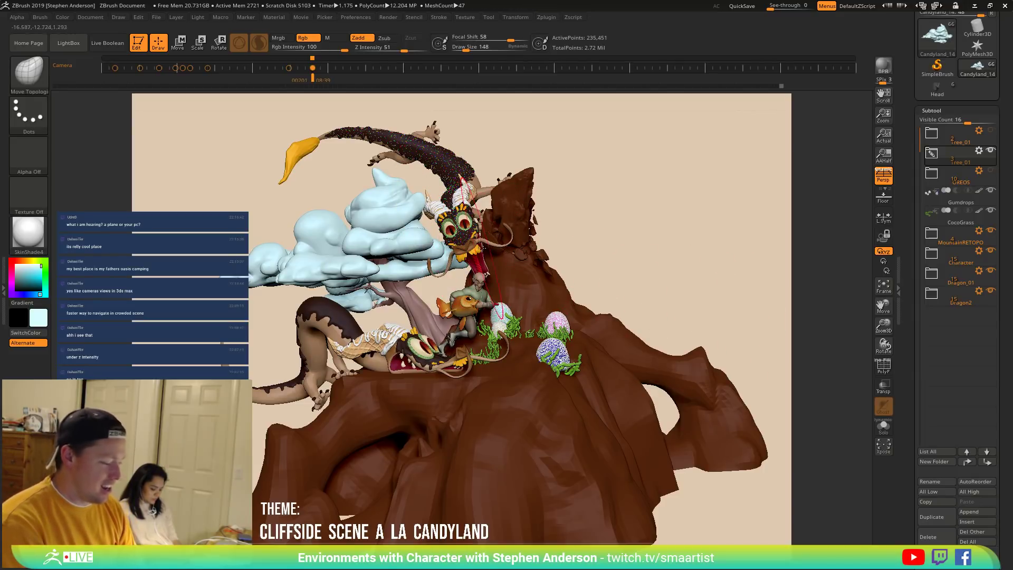
right_click_drag(494, 281, 537, 374, "alt")
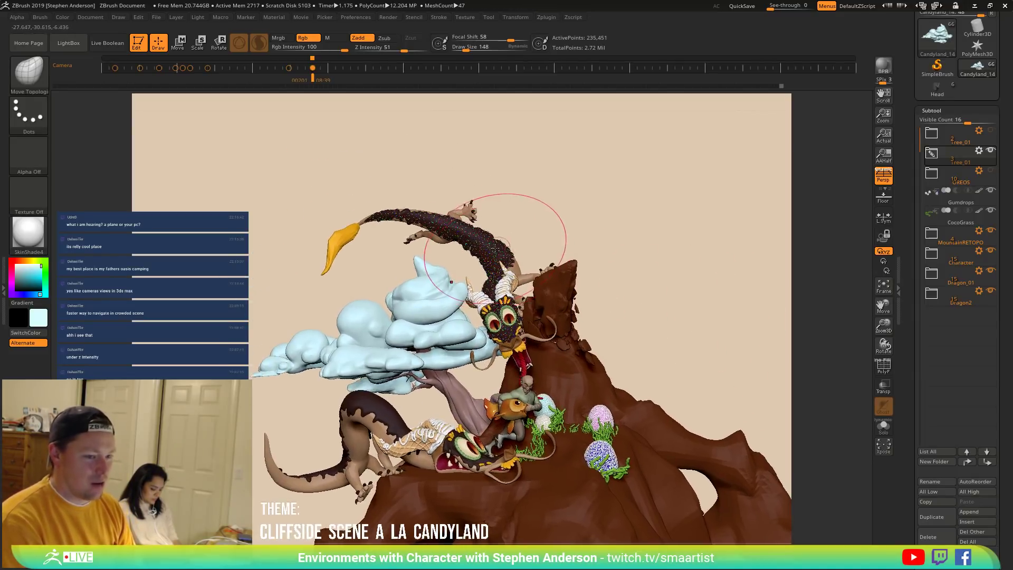
Draw a tube near the upper dragon's tail with the CurveTube brush at a Draw Size of 35, replacing the oversized first attempt.
key("b")
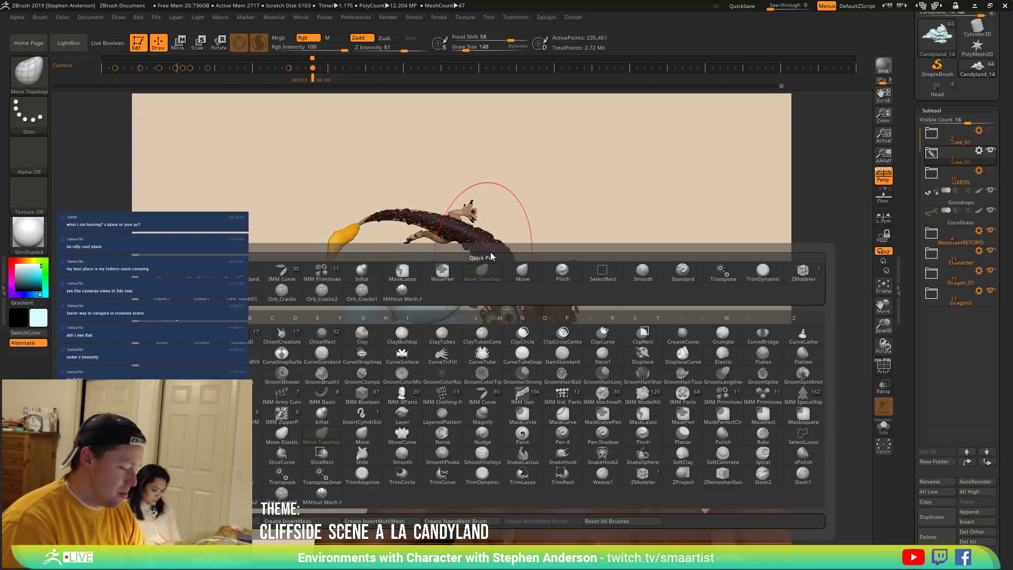
key("c")
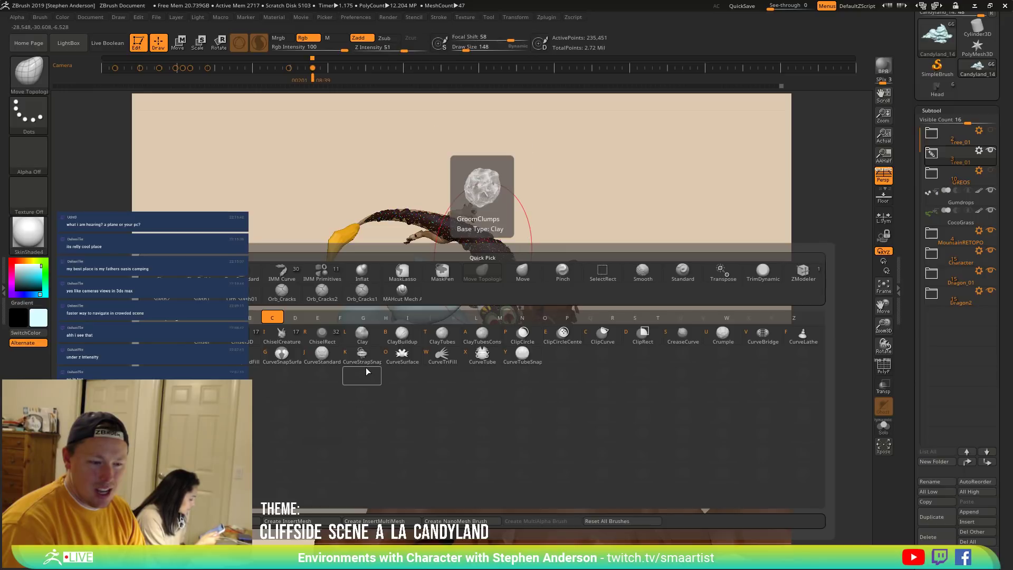
left_click(482, 353)
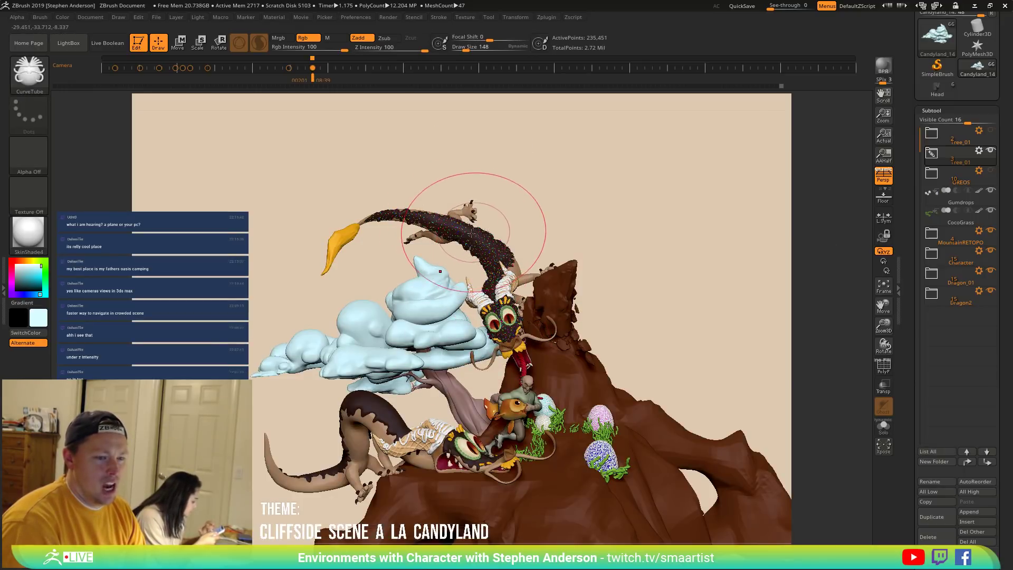
left_click_drag(633, 169, 515, 246)
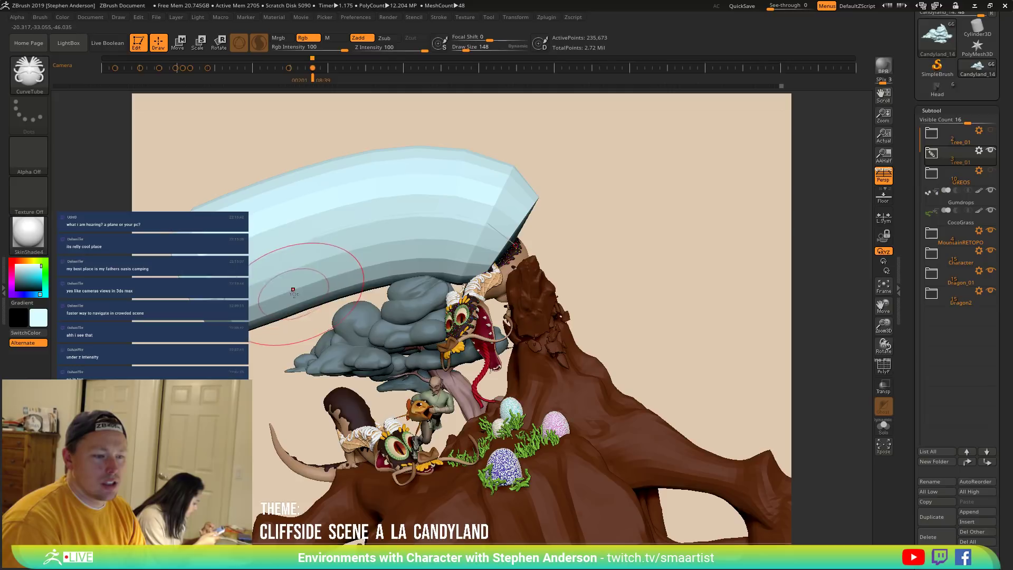
key("s")
left_click_drag(642, 191, 635, 191)
key("ctrl+z")
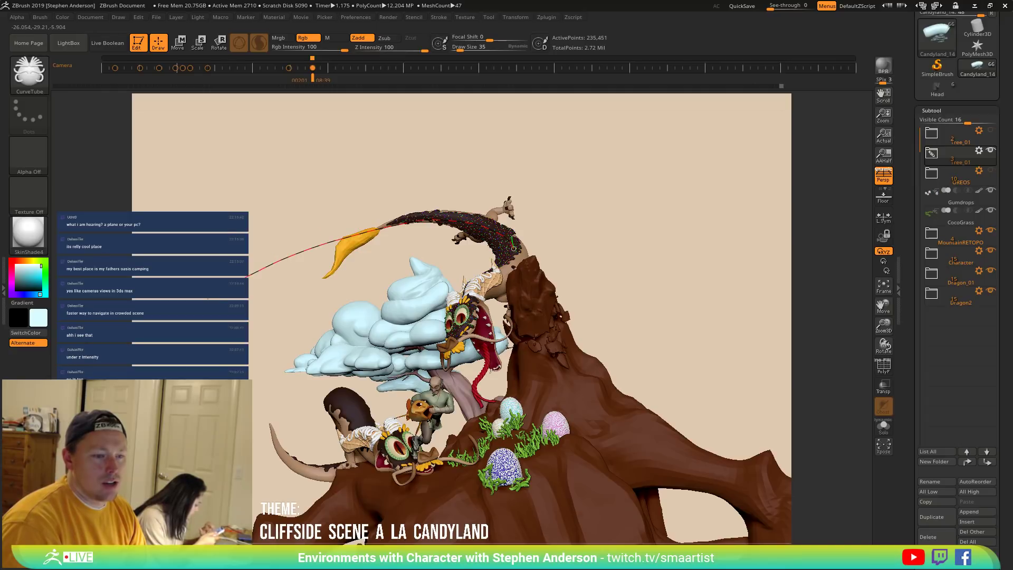
left_click_drag(204, 299, 205, 299)
mouse_move(462, 208)
left_mouse_down()
mouse_move(530, 208)
mouse_move(520, 235)
mouse_move(473, 252)
mouse_move(406, 211)
mouse_move(419, 212)
left_mouse_up()
key("s")
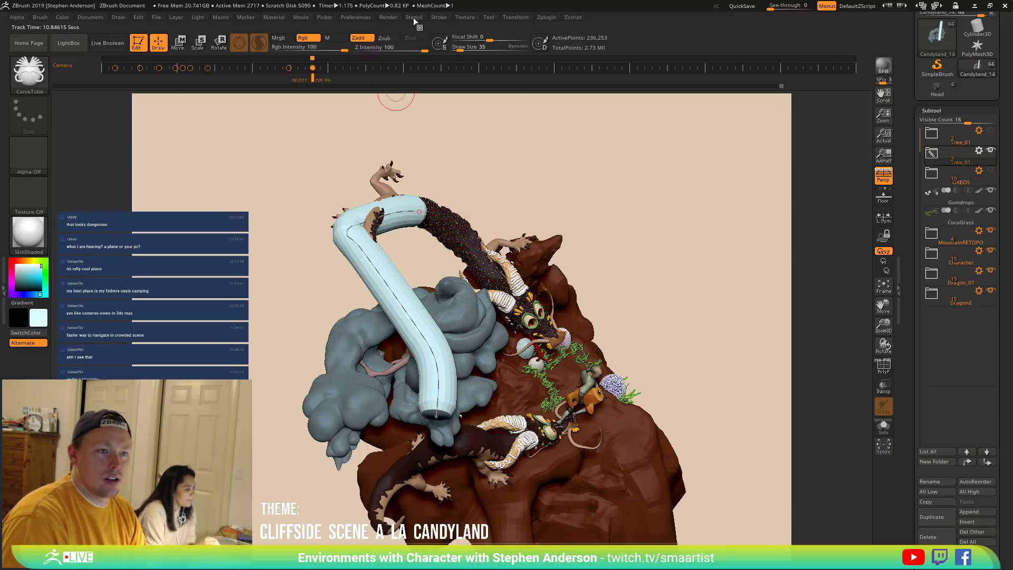
Open the stroke's Curve options for the tube brush.
left_click(464, 17)
left_click(438, 16)
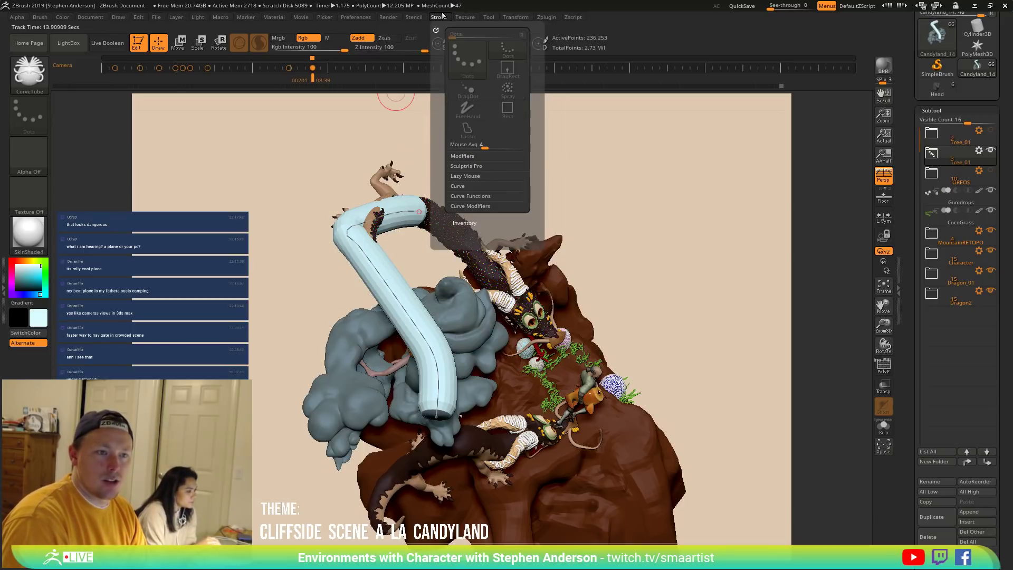
left_click(465, 185)
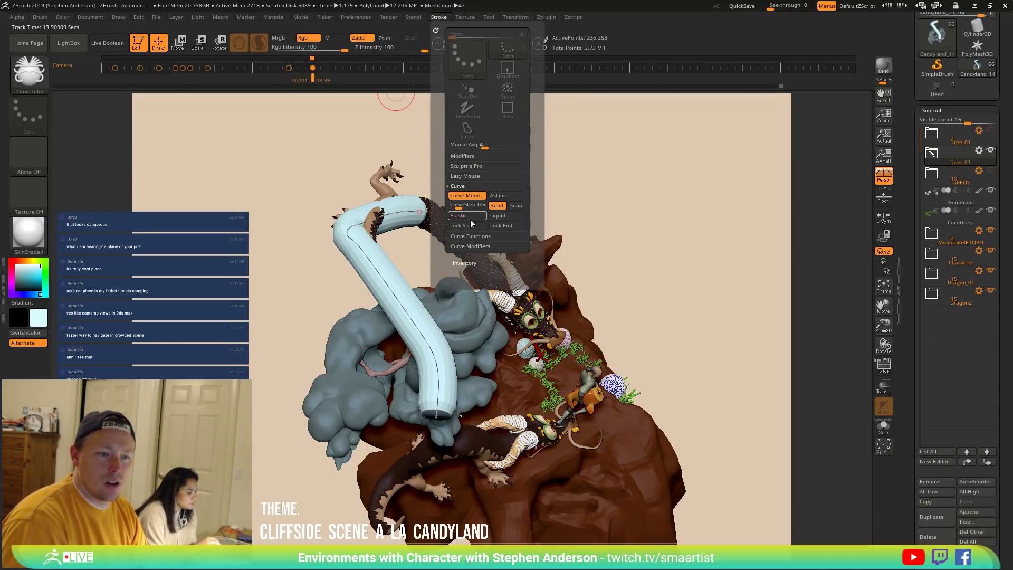
mouse_move(485, 210)
left_mouse_down()
mouse_move(485, 190)
mouse_move(564, 180)
mouse_move(536, 141)
mouse_move(310, 305)
left_mouse_up()
Bend the tube's curve into a smooth arc over the clouds and the upper dragon's tail.
mouse_move(422, 217)
left_mouse_down()
mouse_move(451, 199)
mouse_move(533, 227)
left_mouse_up()
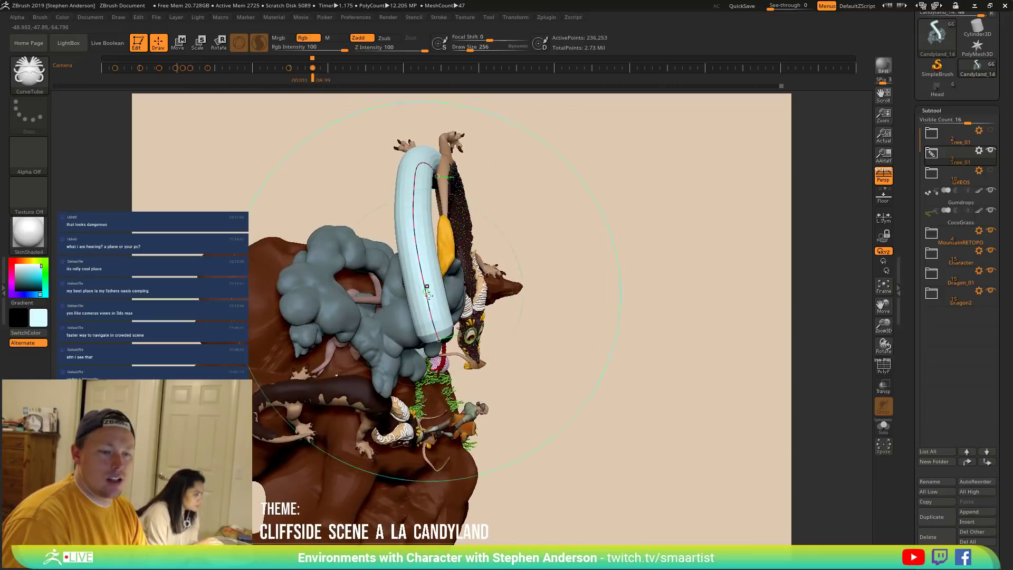
left_click_drag(448, 346, 560, 467)
mouse_move(554, 245)
left_mouse_down()
mouse_move(565, 185)
mouse_move(537, 199)
mouse_move(629, 245)
mouse_move(589, 274)
left_mouse_up()
key("ctrl+z")
key("ctrl+shift+z")
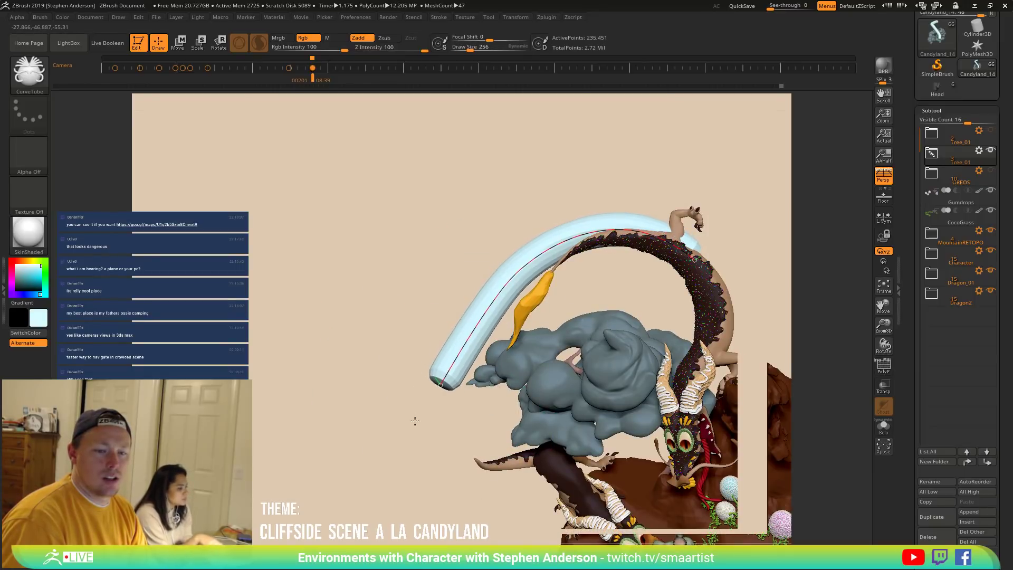
Pull the tube's free end down past the yellow tail tip and adjust its arc along the dragon's tail.
right_click_drag(502, 314, 488, 345)
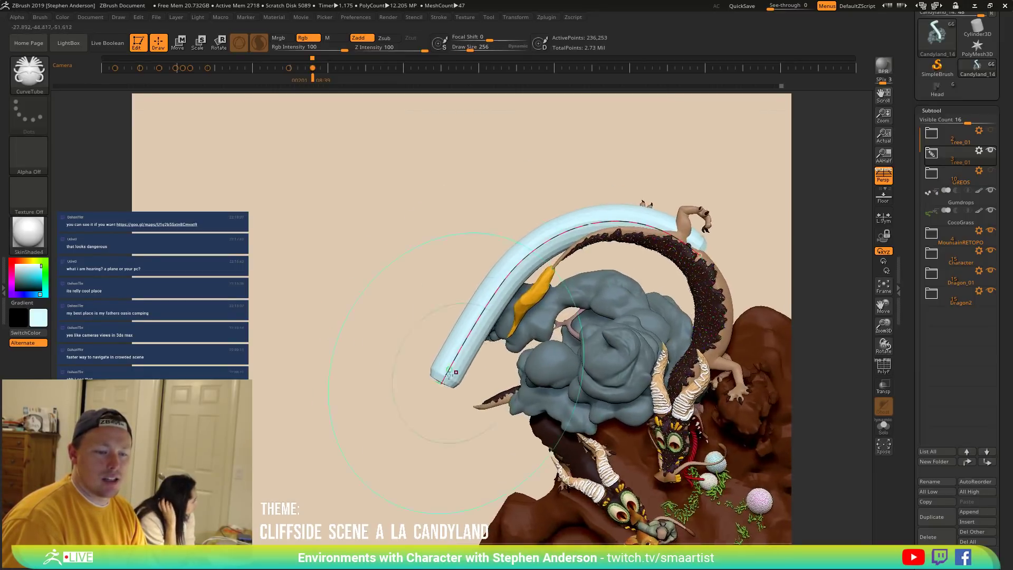
left_click_drag(441, 384, 444, 396)
left_click_drag(437, 462, 446, 441)
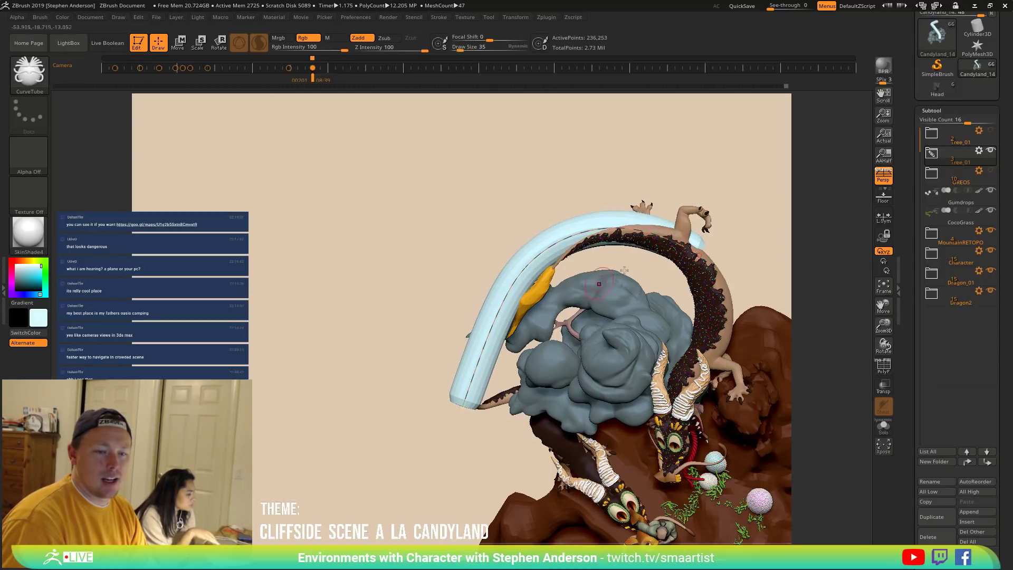
left_click_drag(642, 226, 646, 231)
mouse_move(610, 255)
left_mouse_down()
mouse_move(602, 177)
mouse_move(594, 272)
mouse_move(578, 250)
left_mouse_up()
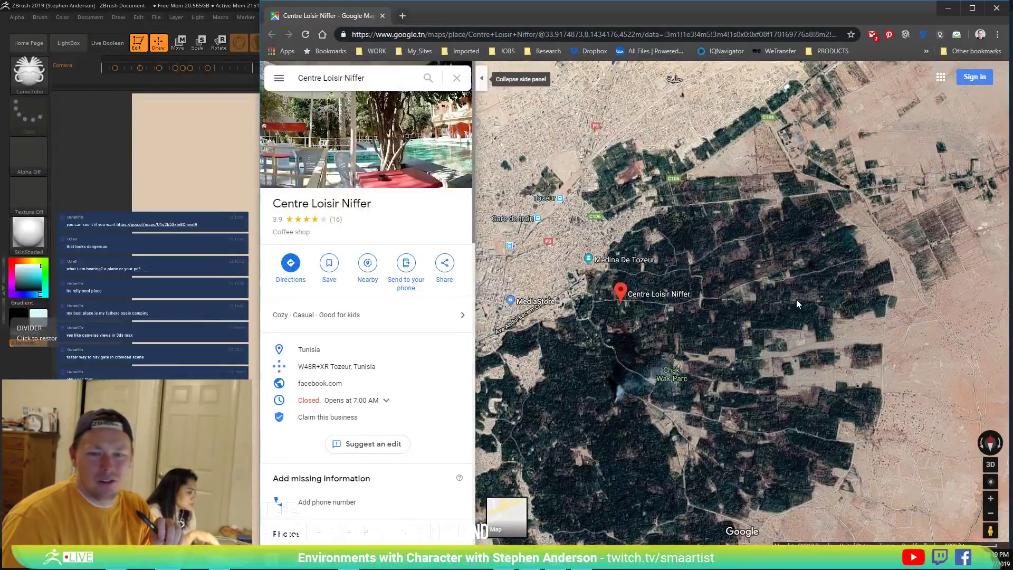
Switch to Google Maps in the browser and examine the oasis around Centre Loisir Niffer.
mouse_move(799, 345)
left_mouse_down()
mouse_move(794, 329)
mouse_move(831, 253)
mouse_move(766, 355)
mouse_move(848, 388)
mouse_move(707, 384)
mouse_move(812, 274)
left_mouse_up()
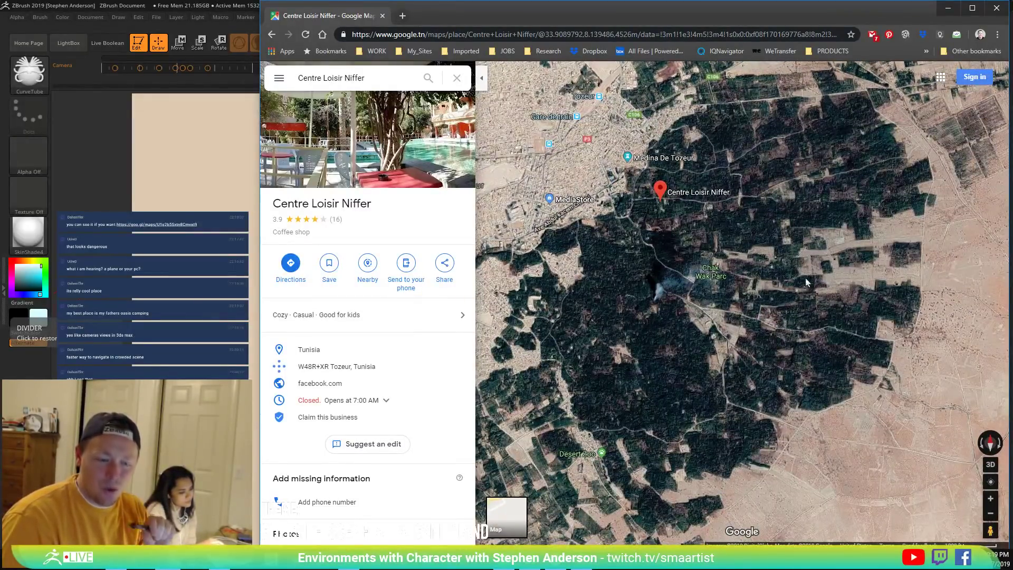
Select Desert Zoo on the map and examine where it lies within Tunisia and the wider Mediterranean region.
left_click(597, 457)
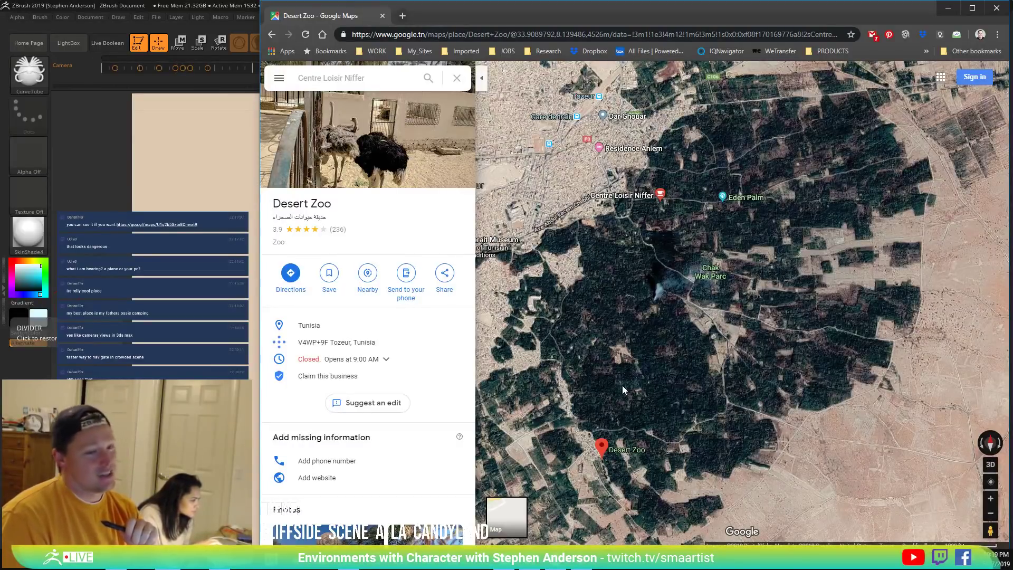
scroll(623, 390, "down", 3)
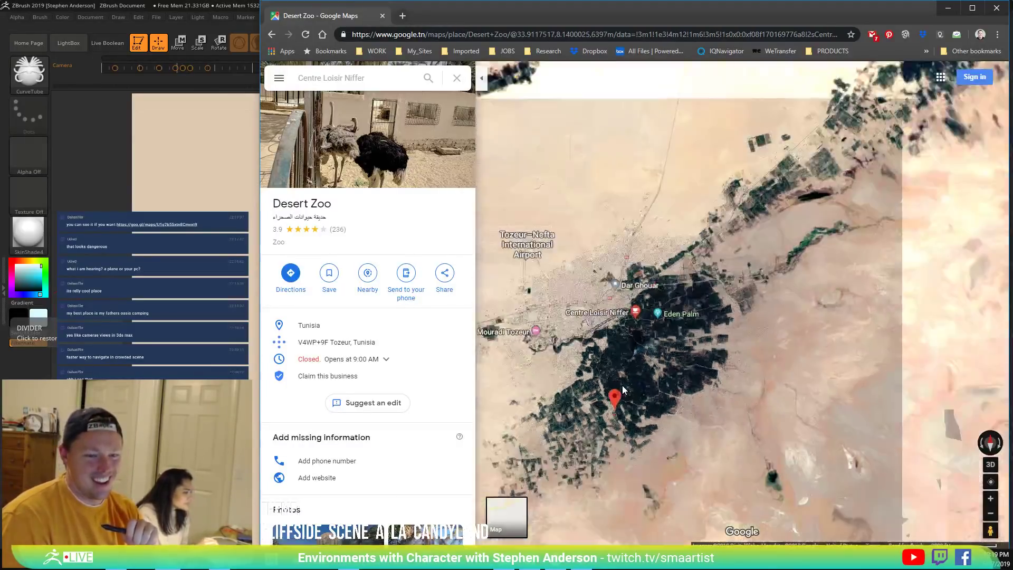
scroll(672, 397, "down", 5)
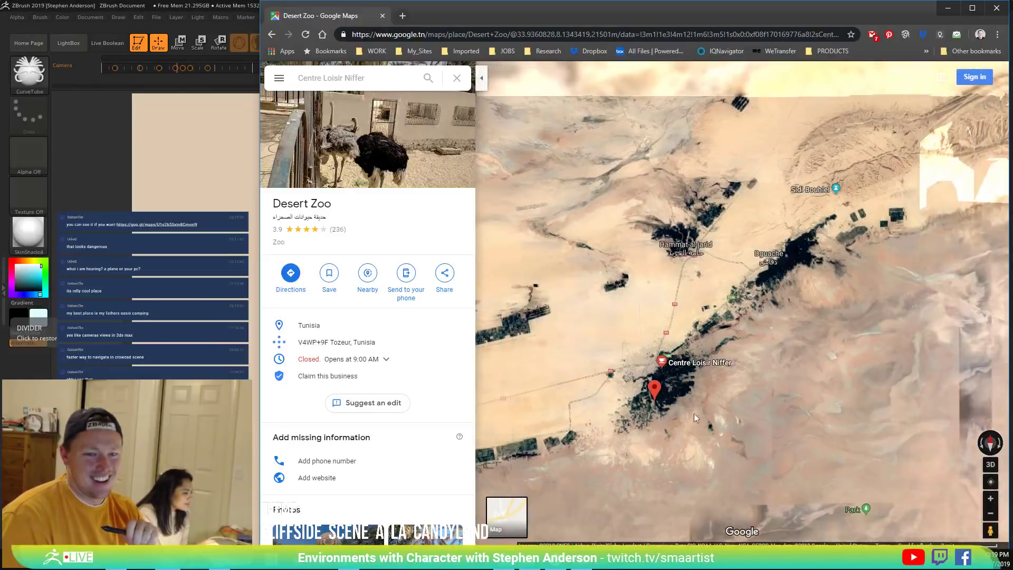
left_click_drag(723, 374, 759, 295)
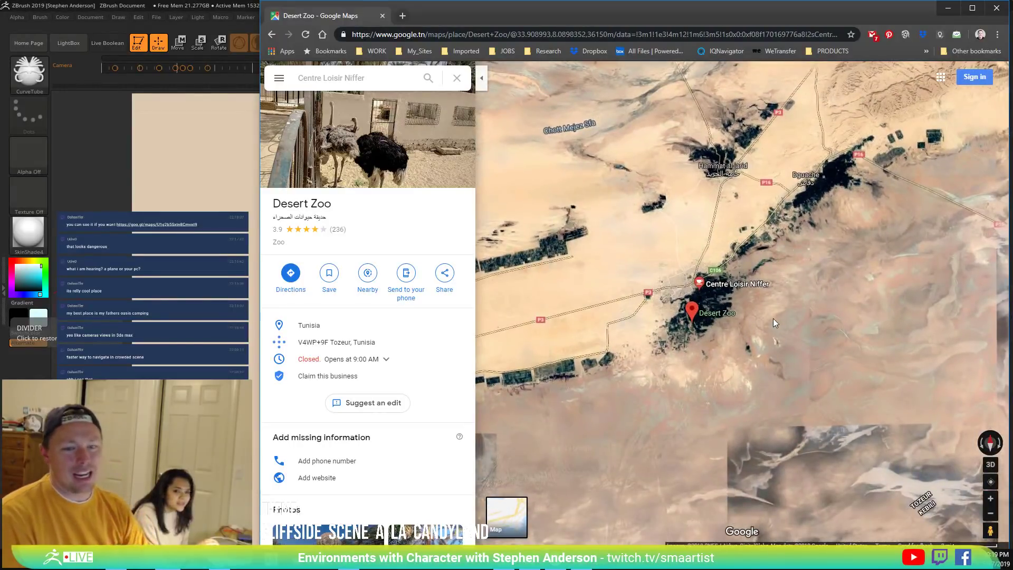
scroll(773, 319, "down", 2)
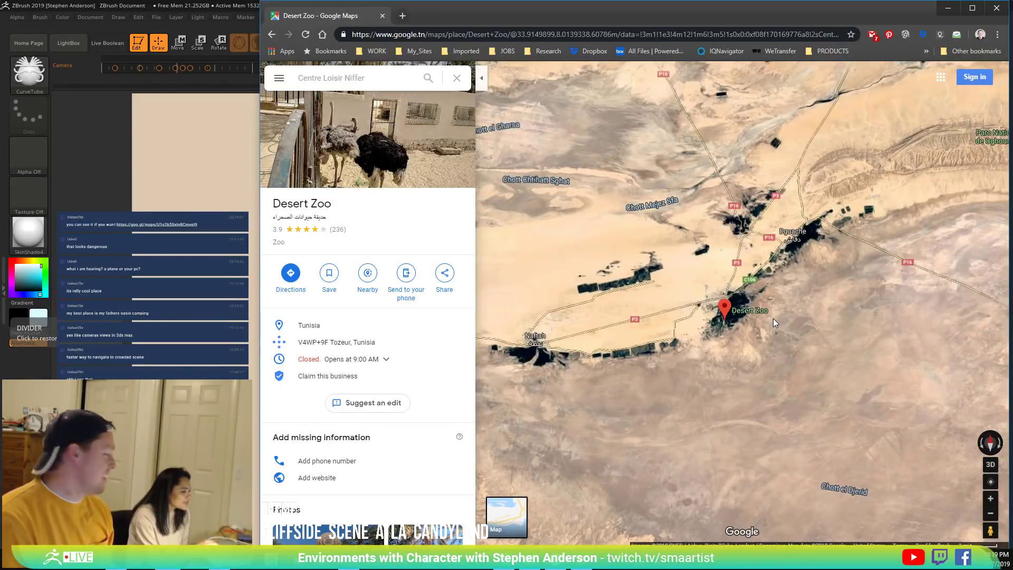
scroll(773, 318, "down", 2)
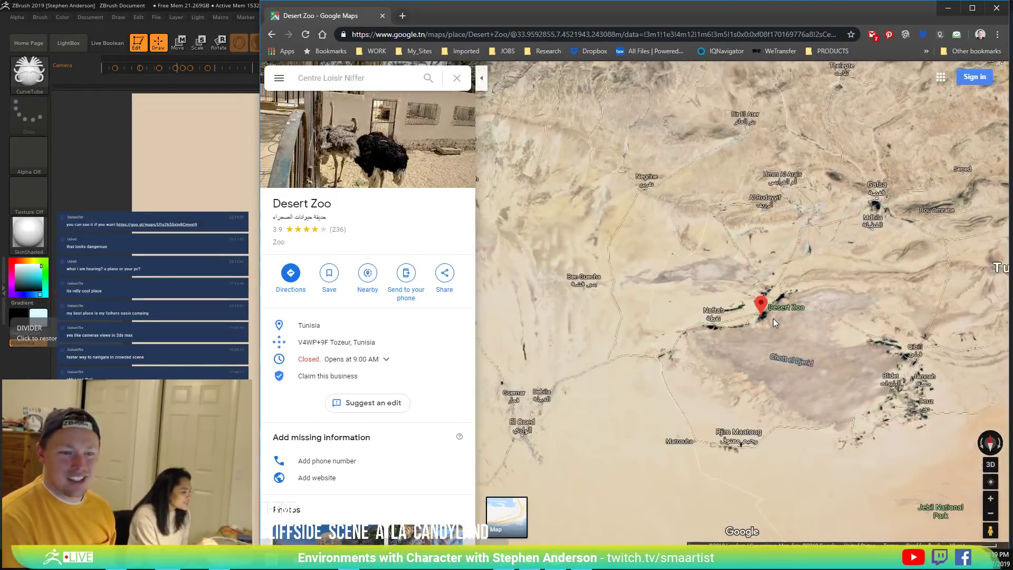
scroll(773, 318, "down", 1)
scroll(773, 318, "down", 1)
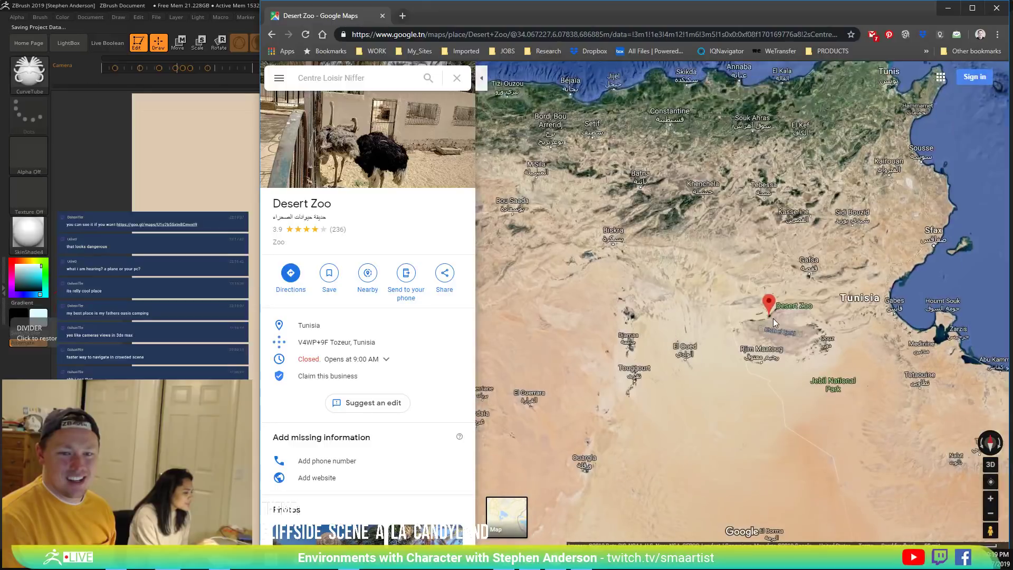
scroll(773, 318, "down", 1)
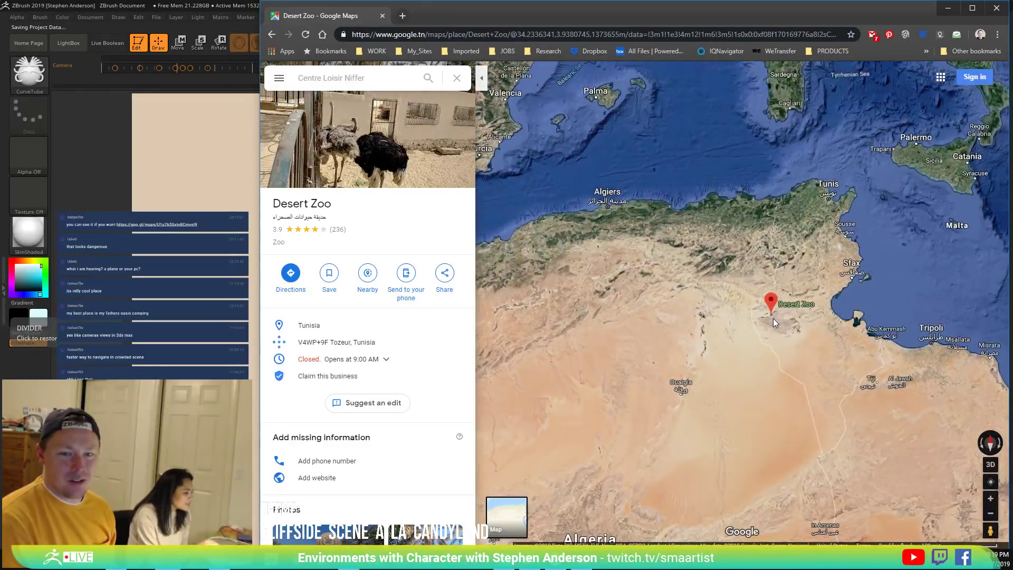
scroll(774, 318, "down", 1)
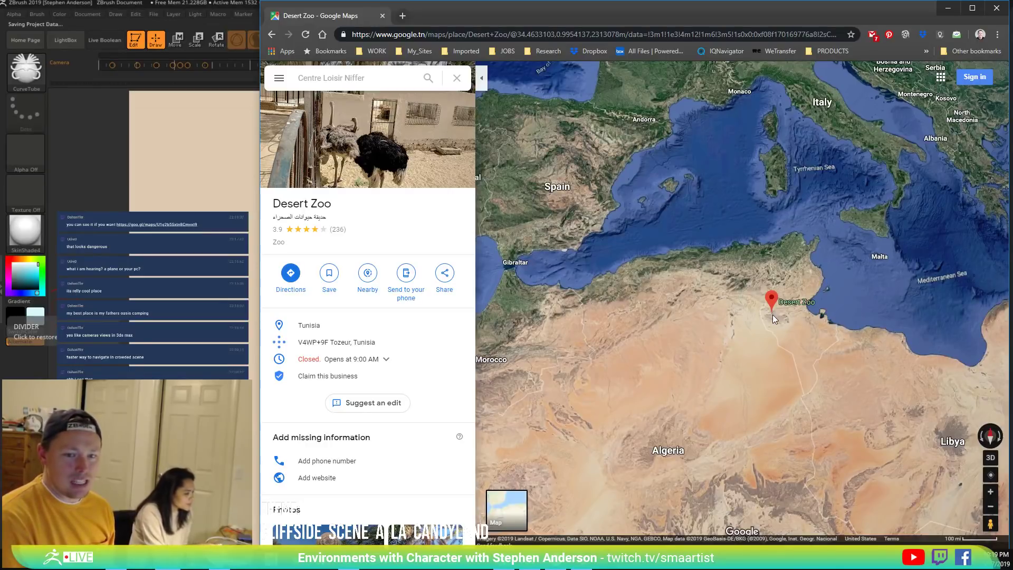
Inspect the Desert Zoo's satellite surroundings and place details up close, and close the browser to return to ZBrush.
scroll(774, 317, "up", 3)
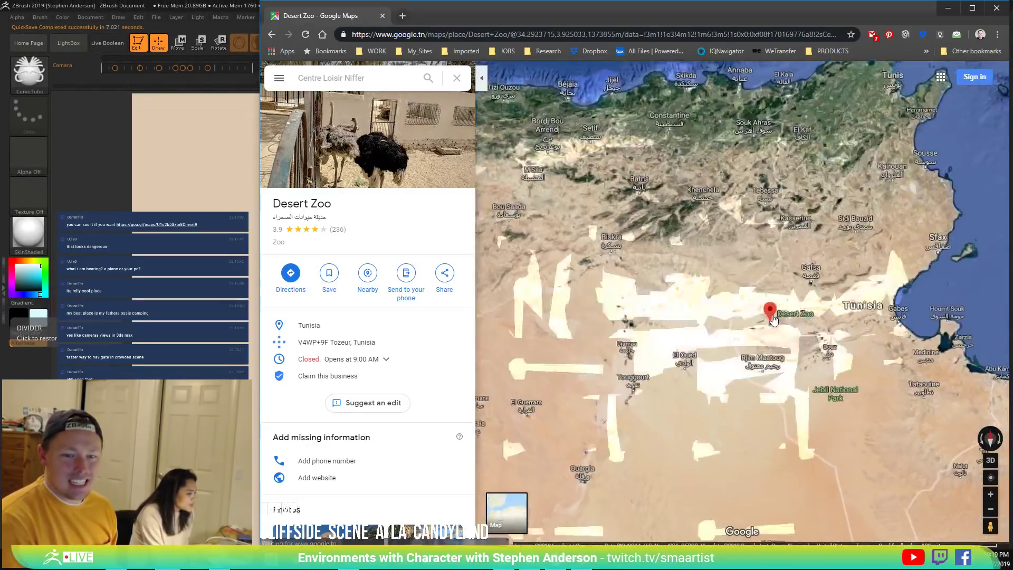
scroll(773, 328, "up", 4)
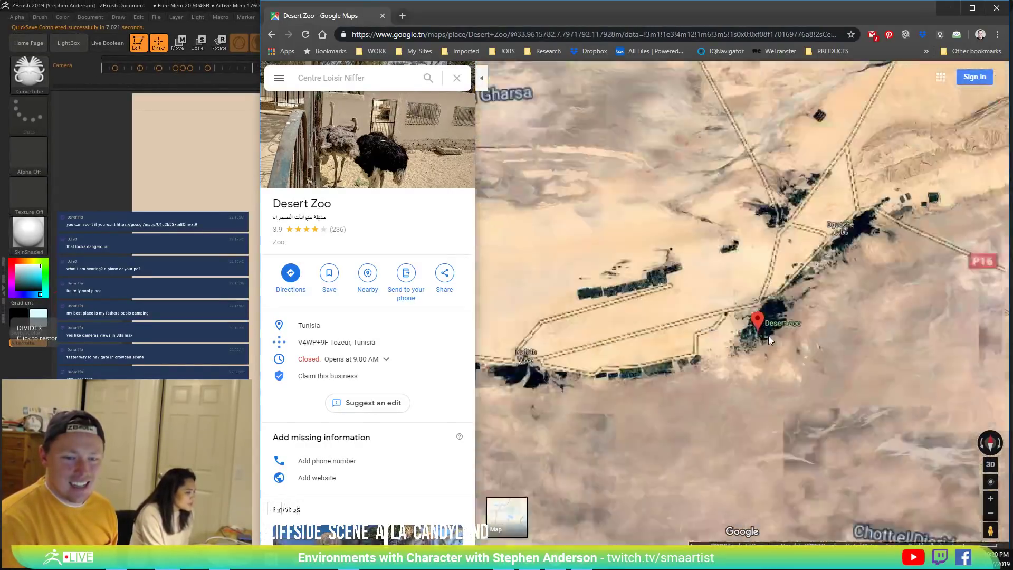
scroll(752, 337, "up", 4)
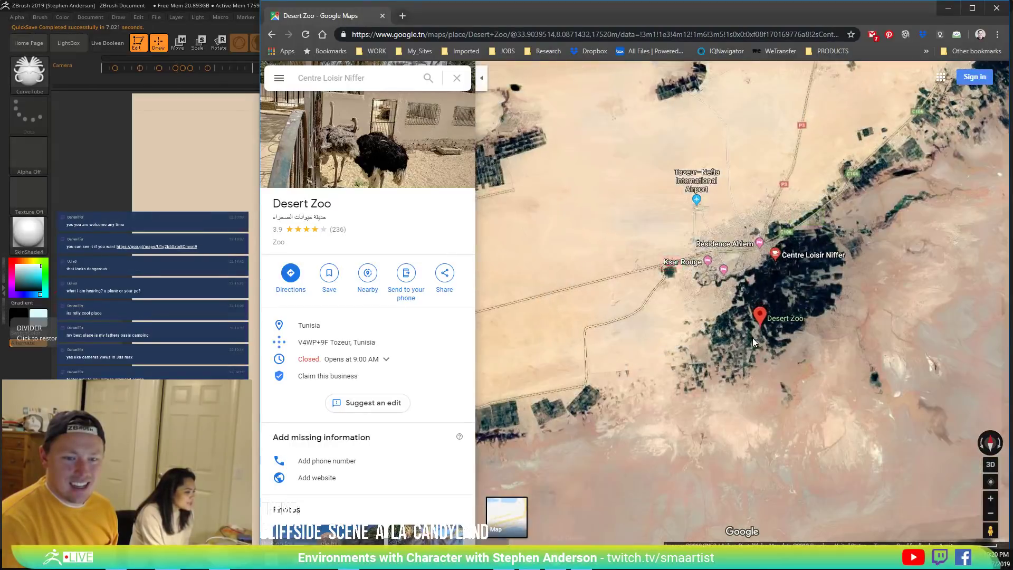
scroll(752, 338, "up", 3)
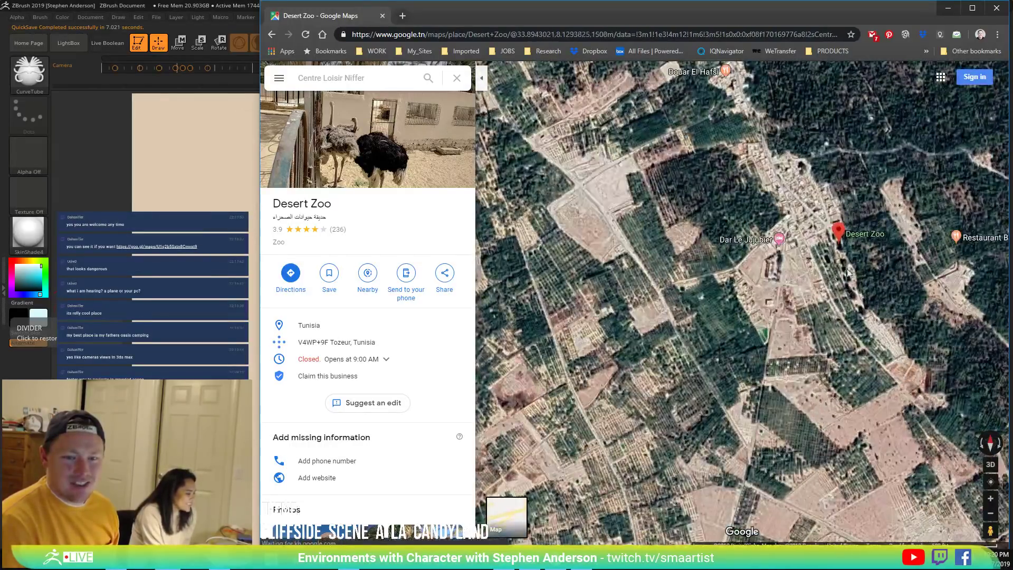
scroll(770, 356, "up", 4)
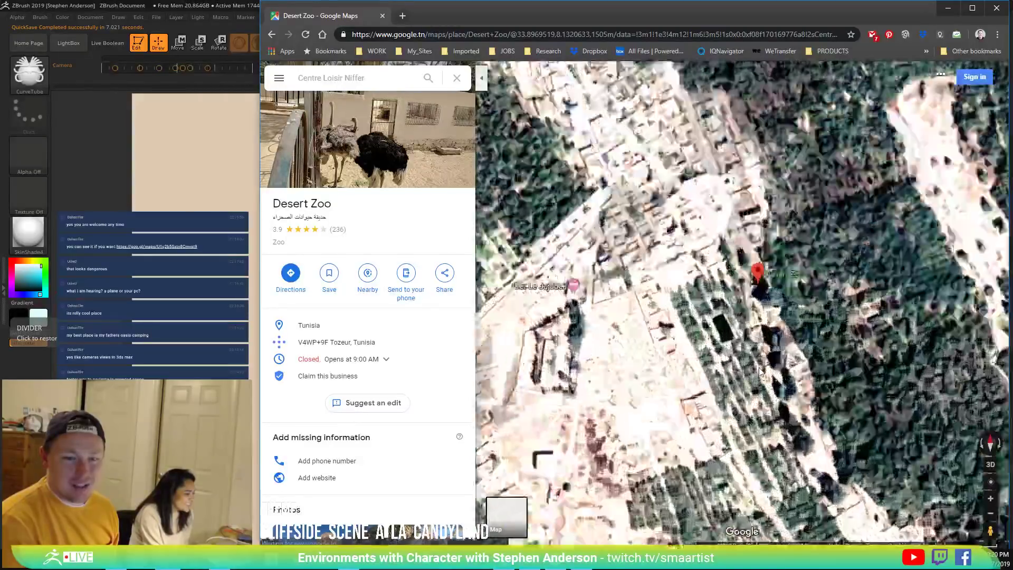
scroll(770, 327, "up", 2)
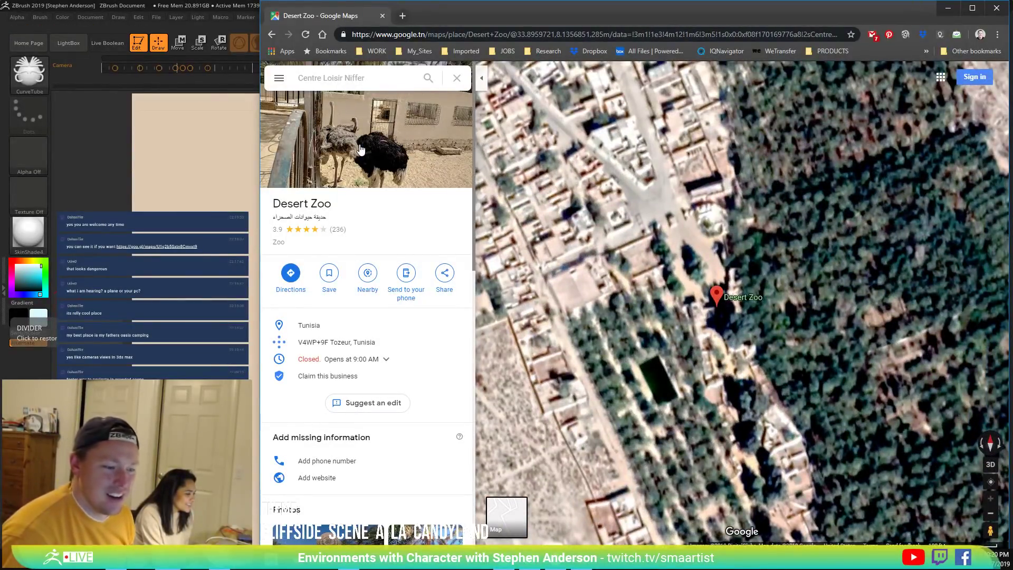
scroll(360, 149, "down", 5)
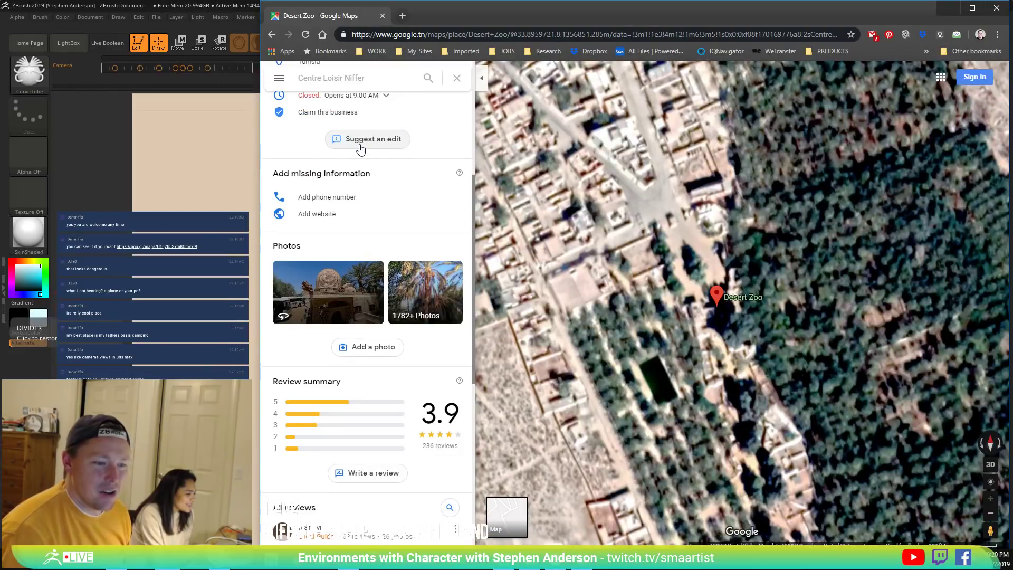
scroll(360, 150, "up", 5)
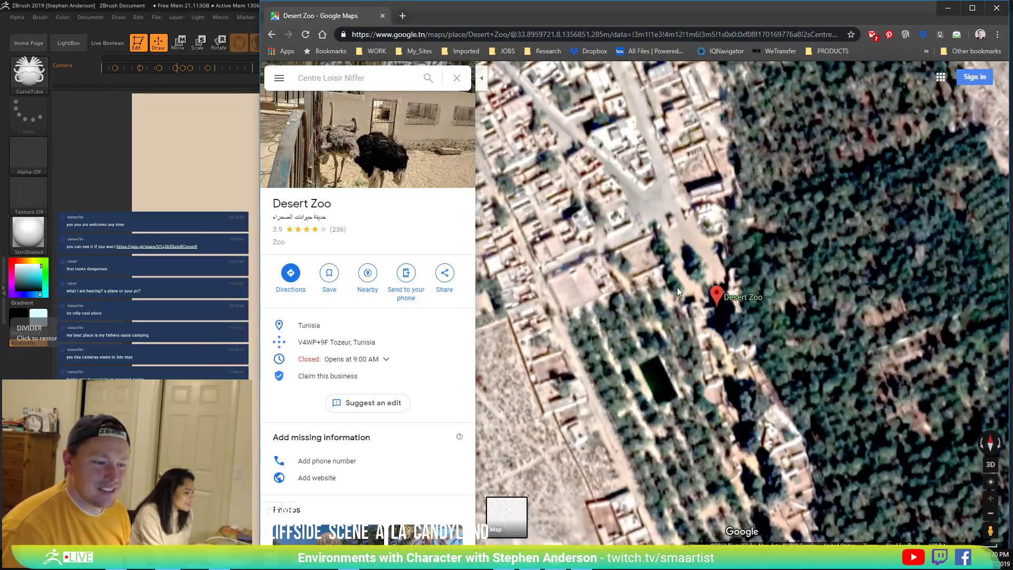
scroll(678, 288, "down", 3)
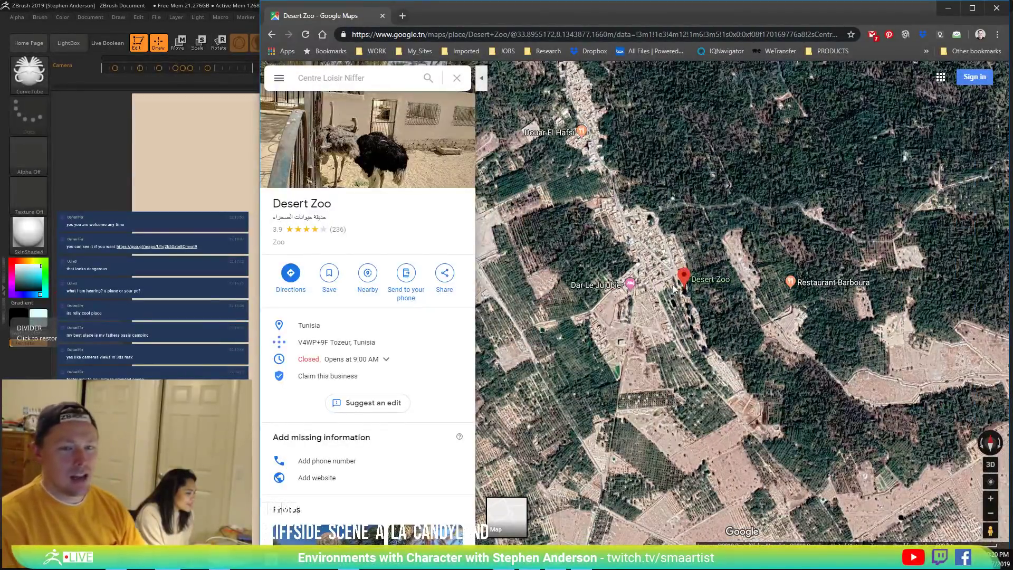
left_click(996, 8)
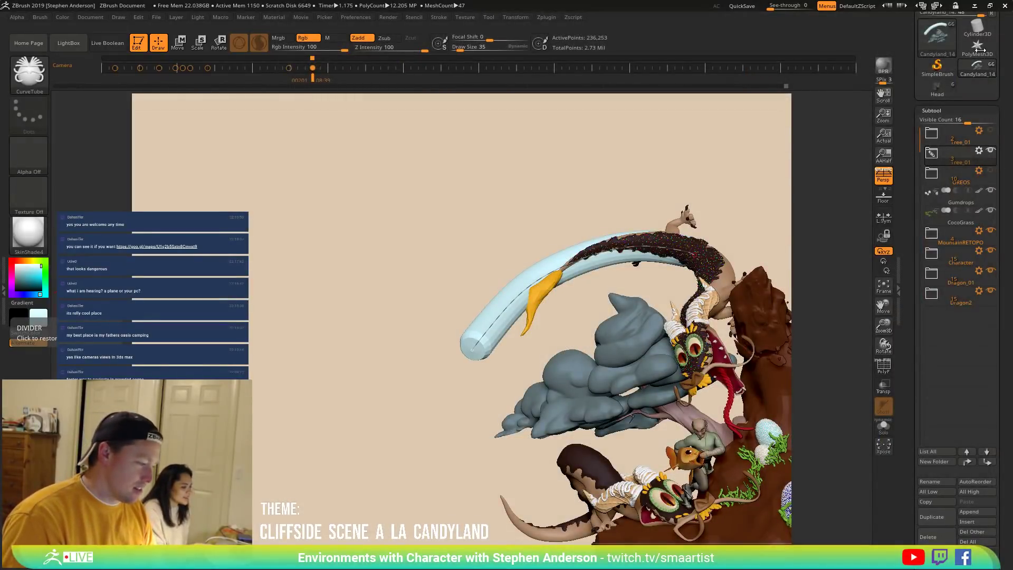
Set the draw size to 256 and lengthen the tube by pulling its free end far out beyond the clouds.
left_click_drag(468, 327, 445, 344)
left_click(470, 48)
mouse_move(426, 305)
left_mouse_down()
mouse_move(443, 311)
mouse_move(430, 319)
mouse_move(425, 371)
left_mouse_up()
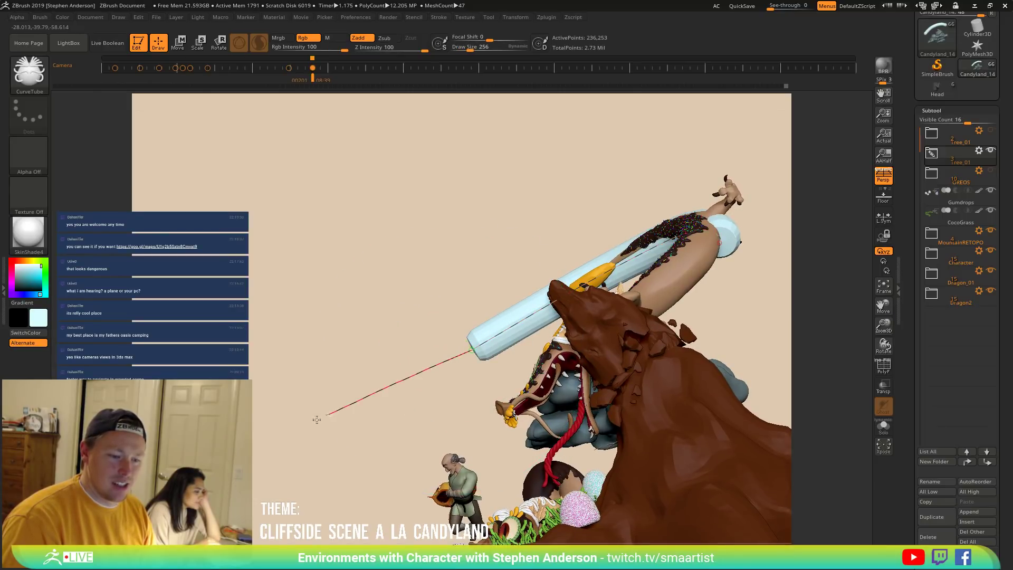
left_click_drag(407, 316, 431, 358)
left_click_drag(355, 513, 253, 502)
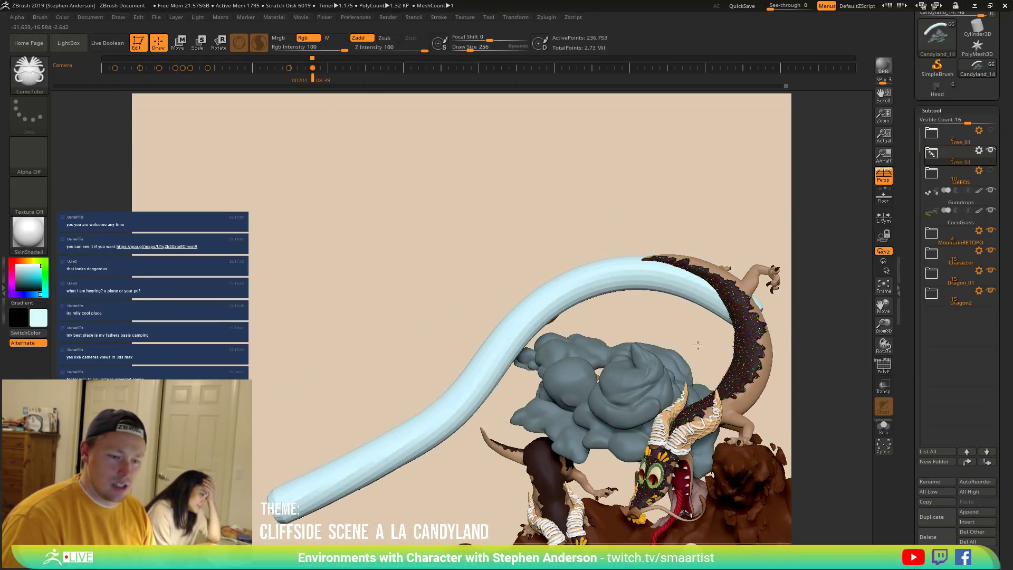
Straighten the tube's S-bend beside the clouds by swinging its free end farther outward from the cliff.
left_click_drag(659, 359, 704, 370)
right_click_drag(703, 371, 523, 237)
left_click_drag(892, 259, 709, 230)
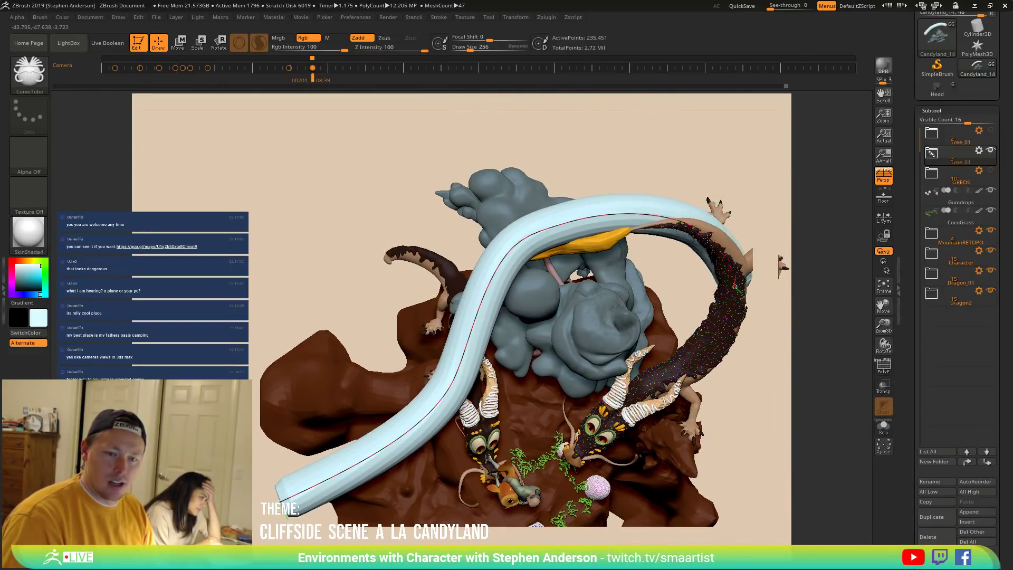
right_click_drag(709, 230, 451, 338)
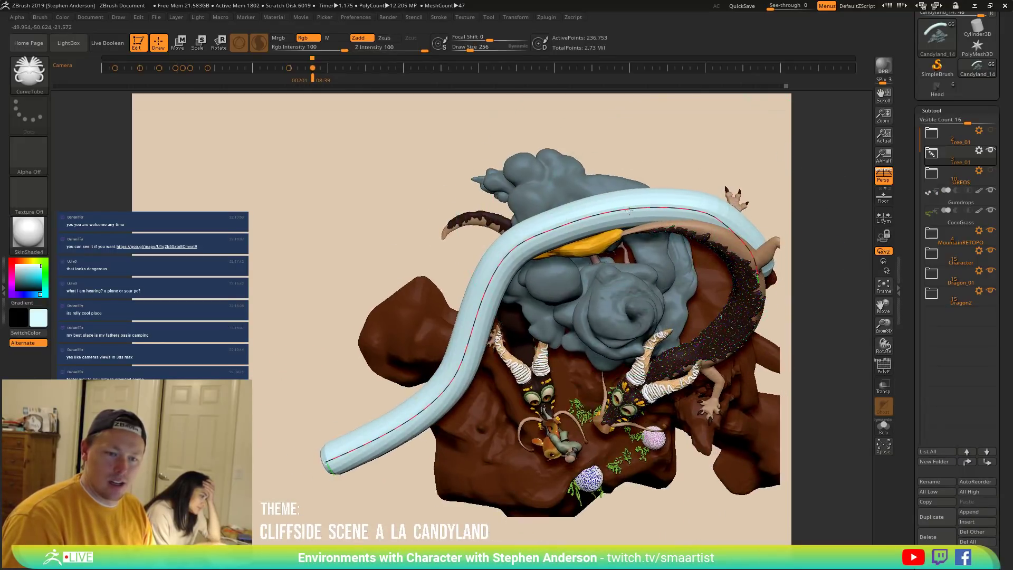
left_click_drag(451, 337, 254, 432)
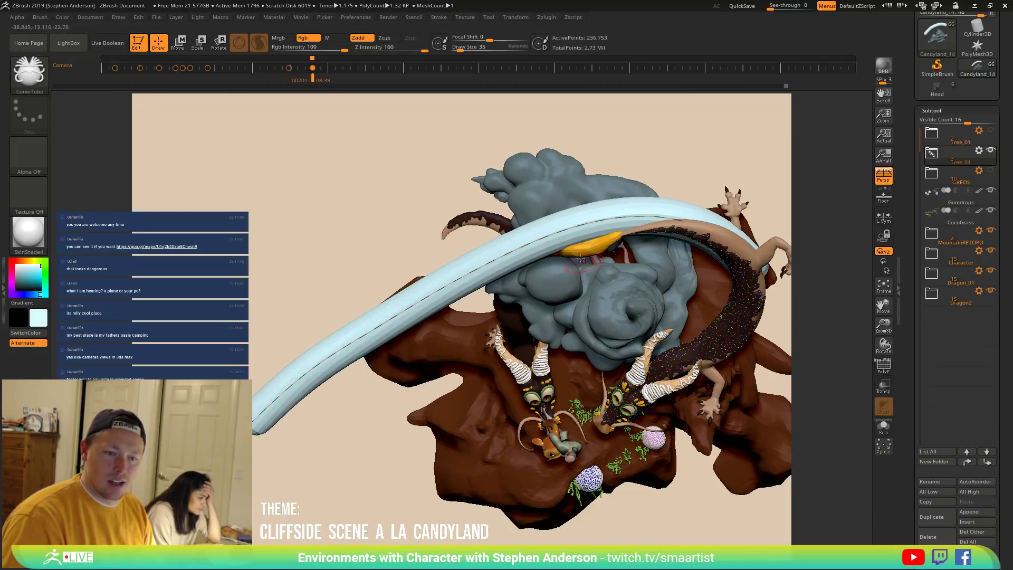
left_click_drag(539, 242, 732, 225)
mouse_move(732, 225)
right_mouse_down()
mouse_move(731, 191)
mouse_move(722, 232)
right_mouse_up()
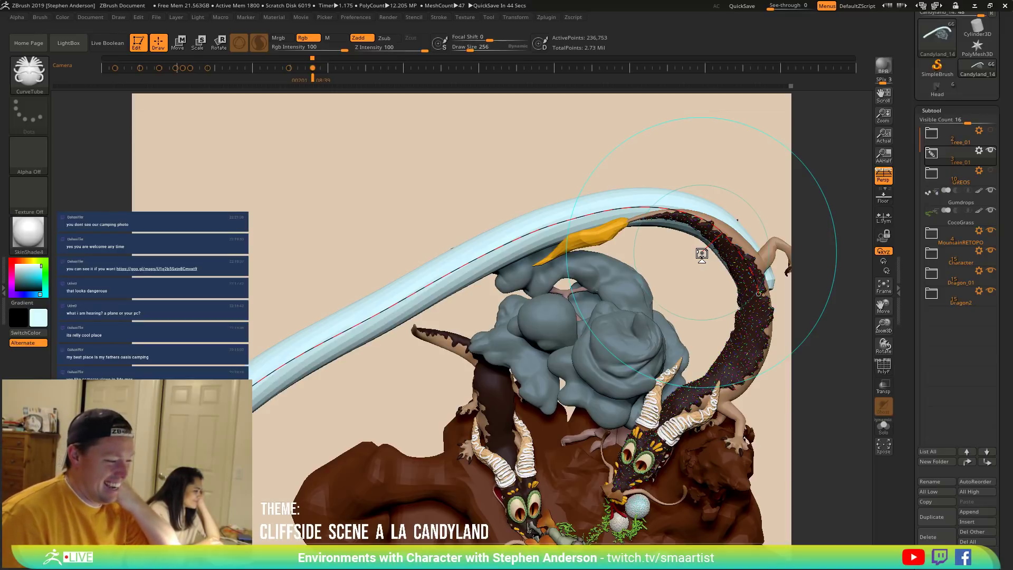
Adjust the tube's arc along the upper dragon's tail and reposition its free end into a gentle outward sweep.
left_click_drag(507, 222, 725, 234)
left_click_drag(664, 238, 663, 225)
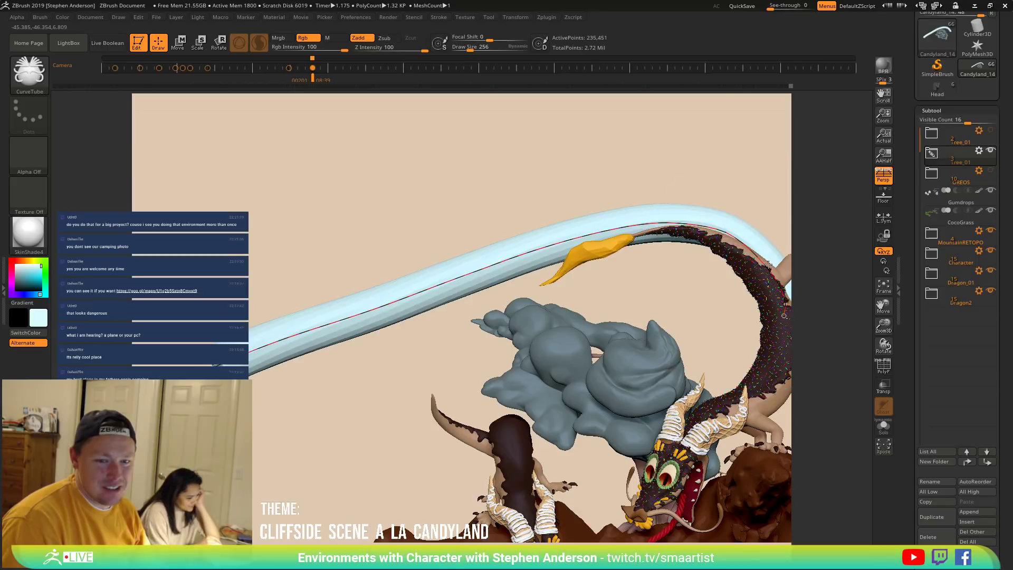
mouse_move(760, 270)
right_mouse_down()
mouse_move(705, 271)
mouse_move(676, 293)
mouse_move(681, 279)
right_mouse_up()
left_click_drag(276, 346, 260, 341)
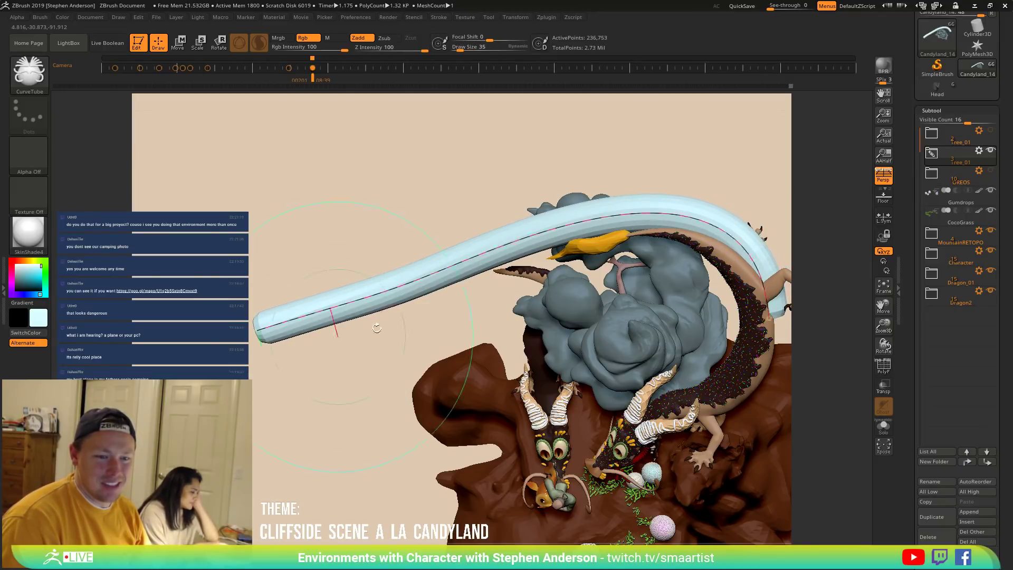
mouse_move(502, 283)
right_mouse_down()
mouse_move(503, 301)
mouse_move(502, 274)
right_mouse_up()
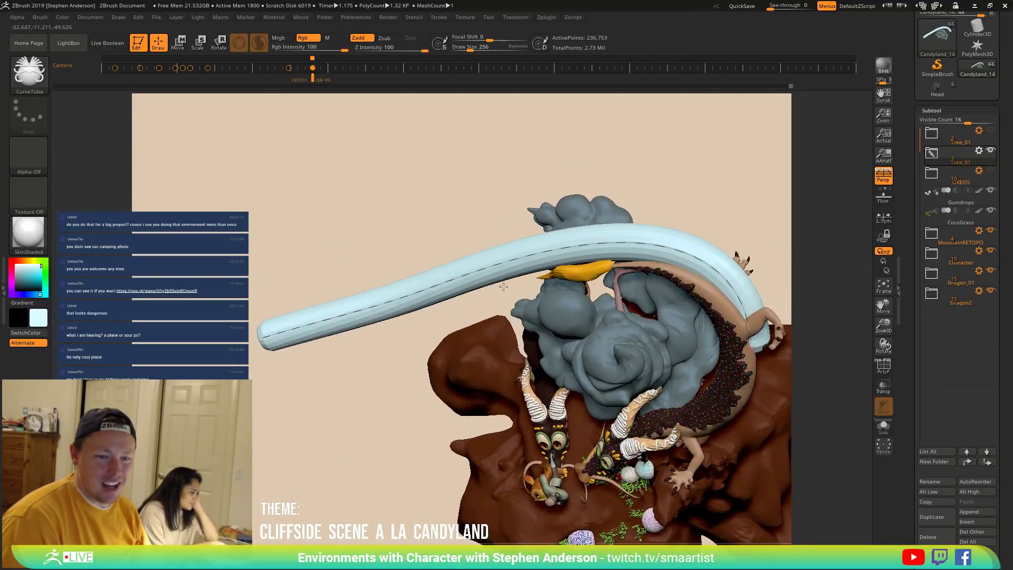
left_click_drag(260, 340, 256, 361)
right_click_drag(421, 370, 438, 342)
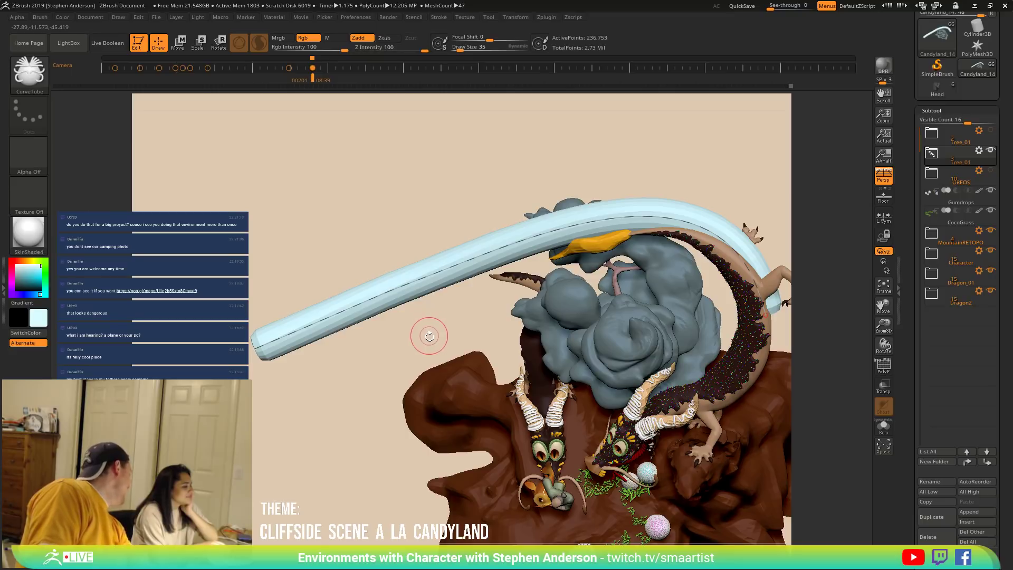
right_click_drag(476, 337, 522, 233)
Enable Size in the stroke's Curve Modifiers, reverse the falloff, and bow it outward to taper the tube toward its free end.
left_click(440, 17)
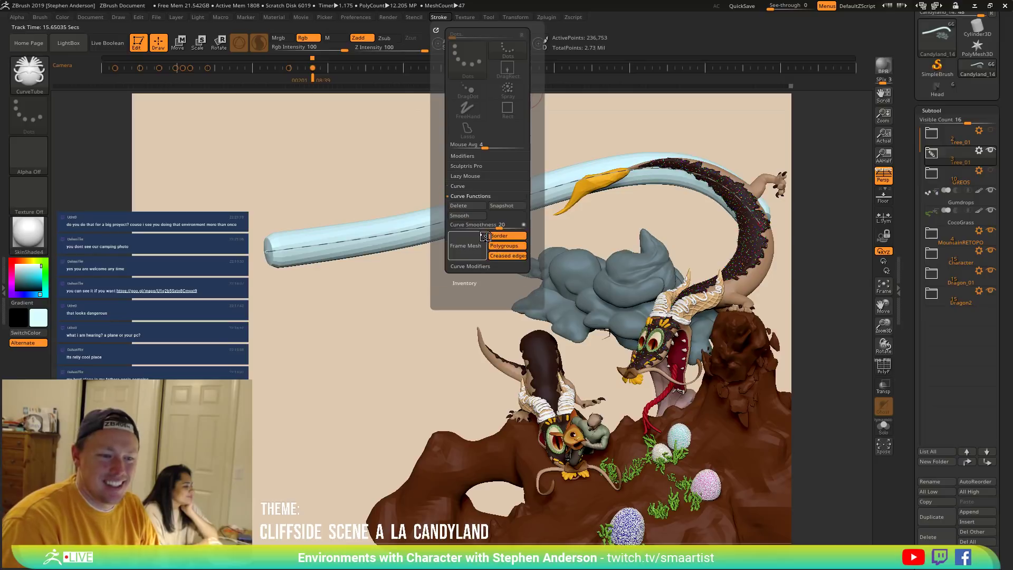
left_click(472, 265)
left_click(501, 216)
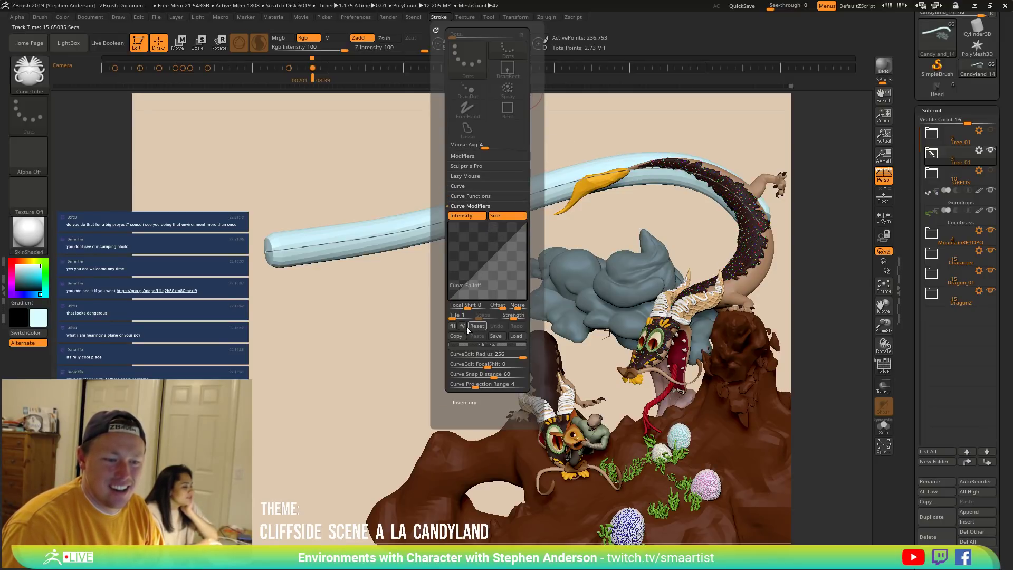
left_click(471, 327)
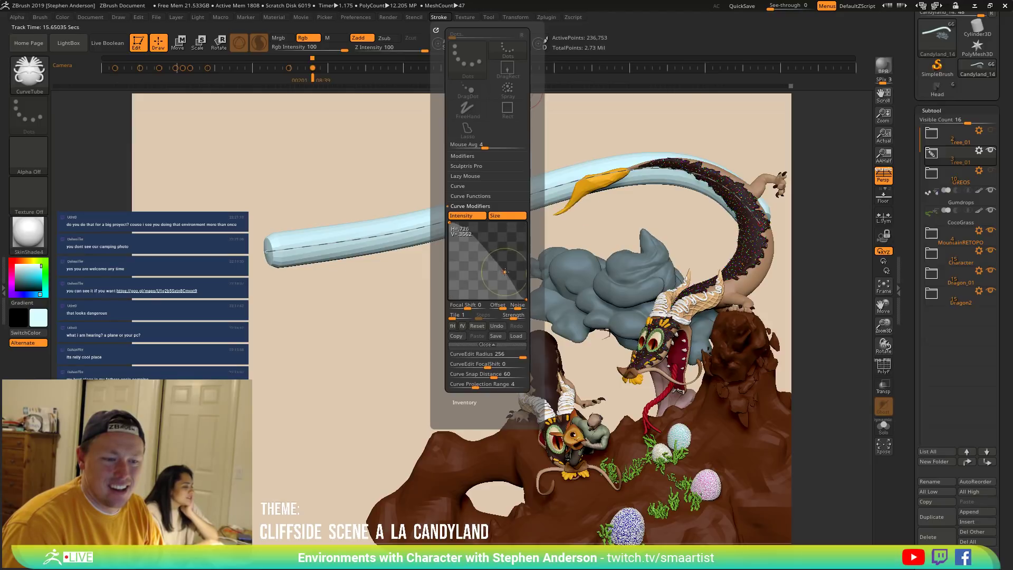
left_click_drag(504, 271, 512, 264)
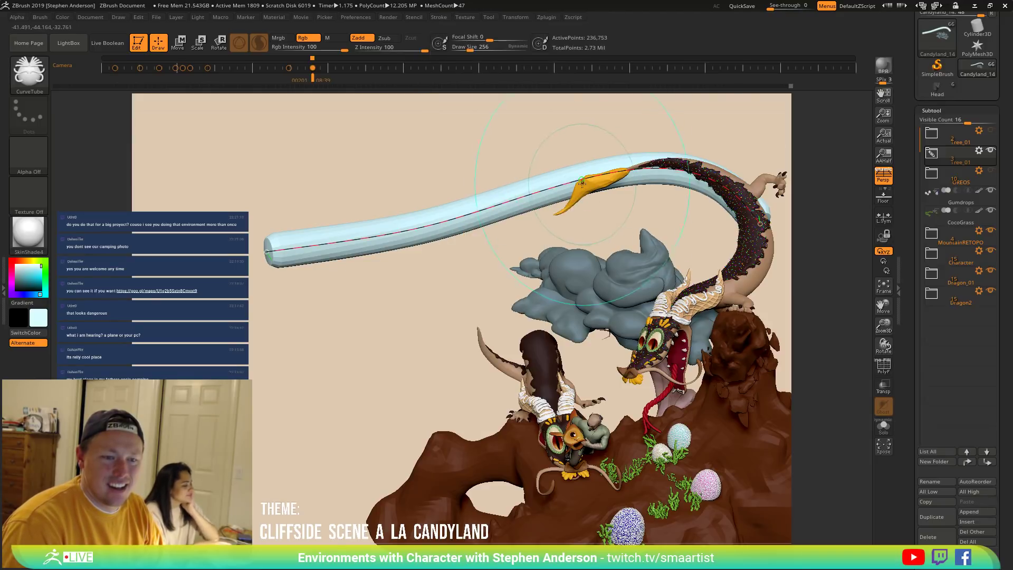
Apply the taper to the tube and nudge its curve beside the upper dragon's tail.
left_click_drag(528, 171, 541, 175)
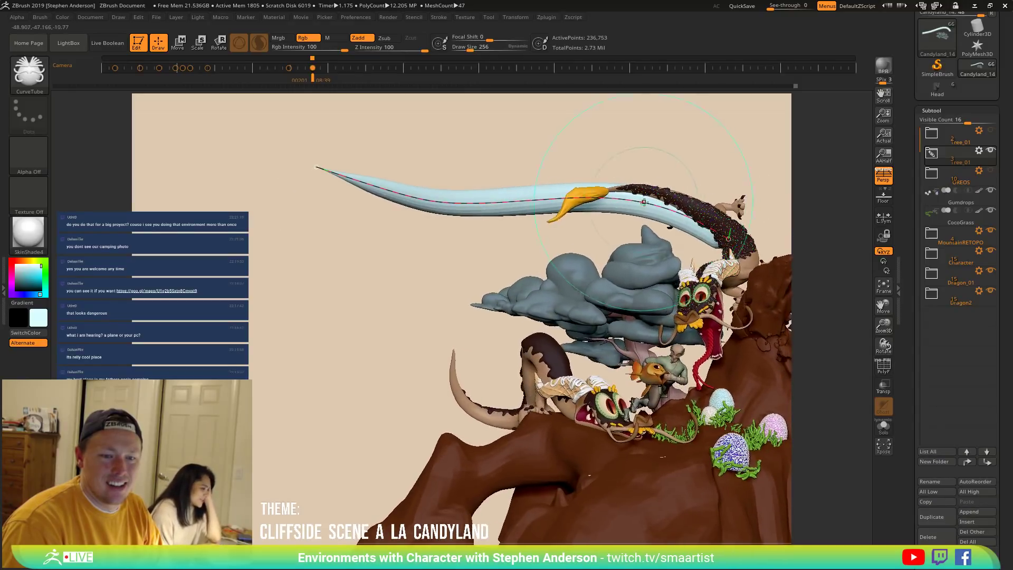
left_click(663, 206)
left_click_drag(665, 205, 661, 199)
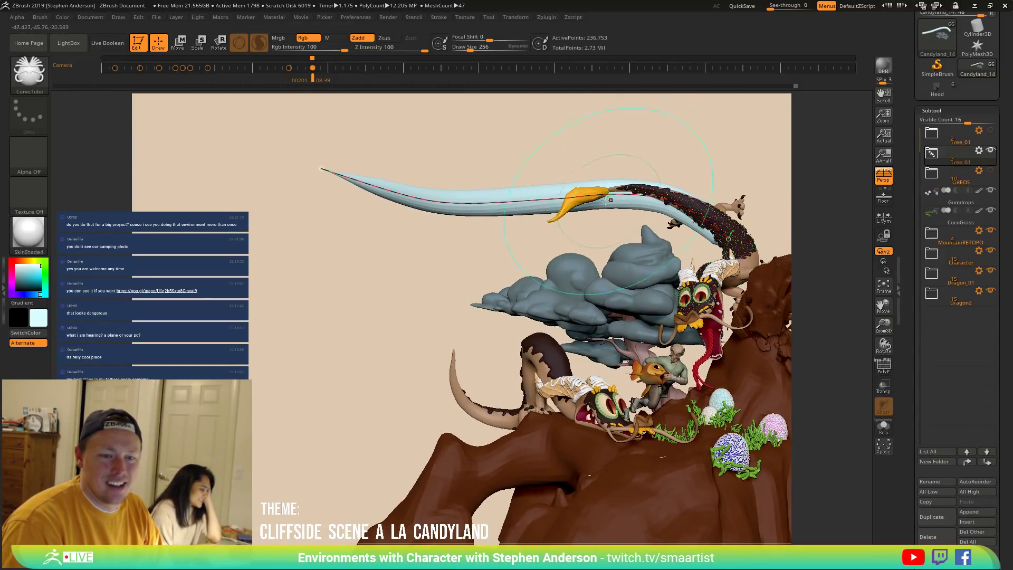
Refine the tube's bow along the upper dragon's tail and undo the last pull on its free end.
left_click_drag(580, 197, 475, 200)
left_click(329, 205)
left_click_drag(417, 205, 237, 174)
key("ctrl+z")
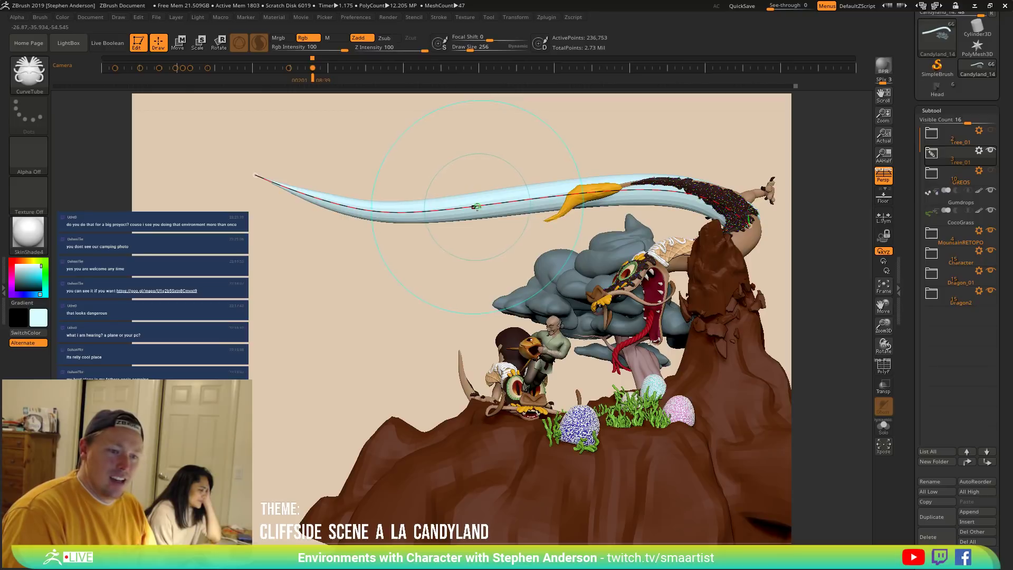
Reshape the tube beside the upper dragon's tail and extend the curve's free end upward and away from the cliff.
key("s")
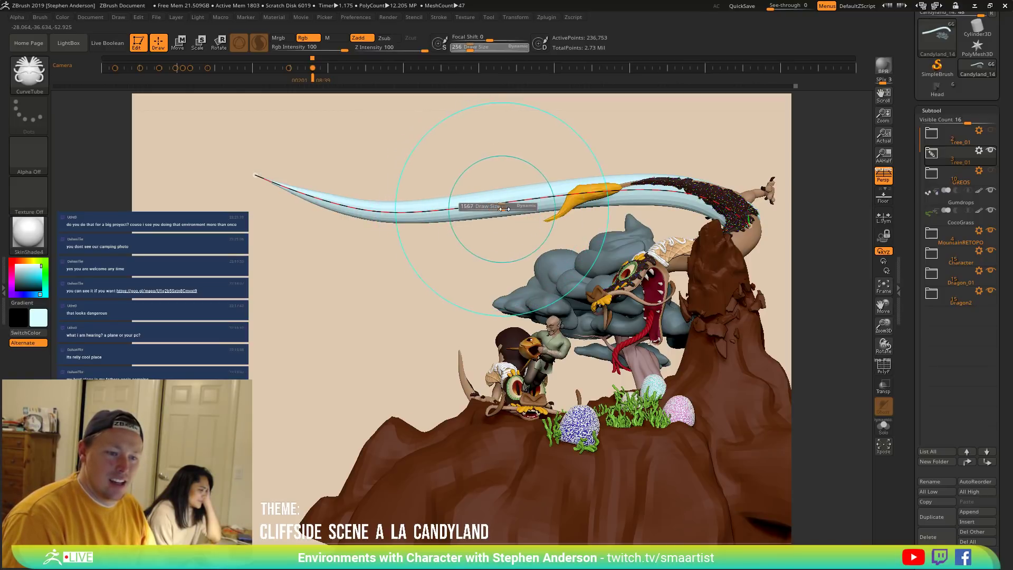
right_click_drag(521, 206, 654, 207)
left_click_drag(672, 191, 684, 199)
mouse_move(648, 184)
right_mouse_down("alt")
mouse_move(529, 218)
mouse_move(511, 231)
mouse_move(528, 259)
mouse_move(525, 205)
mouse_move(561, 165)
mouse_move(579, 169)
mouse_move(541, 169)
mouse_move(552, 240)
mouse_move(526, 225)
right_mouse_up("alt")
right_click_drag(409, 230, 493, 251, "alt")
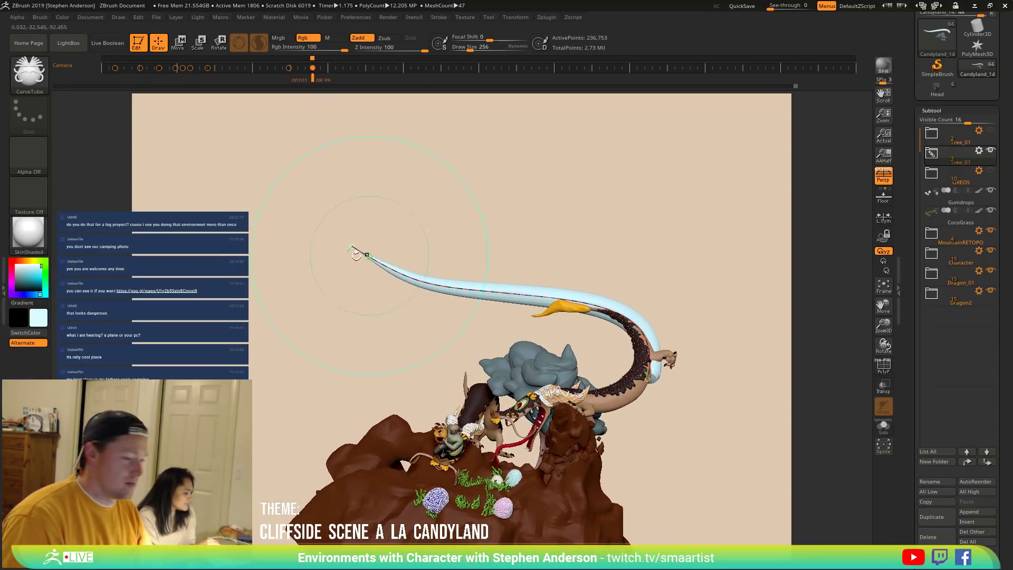
mouse_move(309, 242)
right_mouse_down()
mouse_move(315, 222)
mouse_move(342, 241)
right_mouse_up()
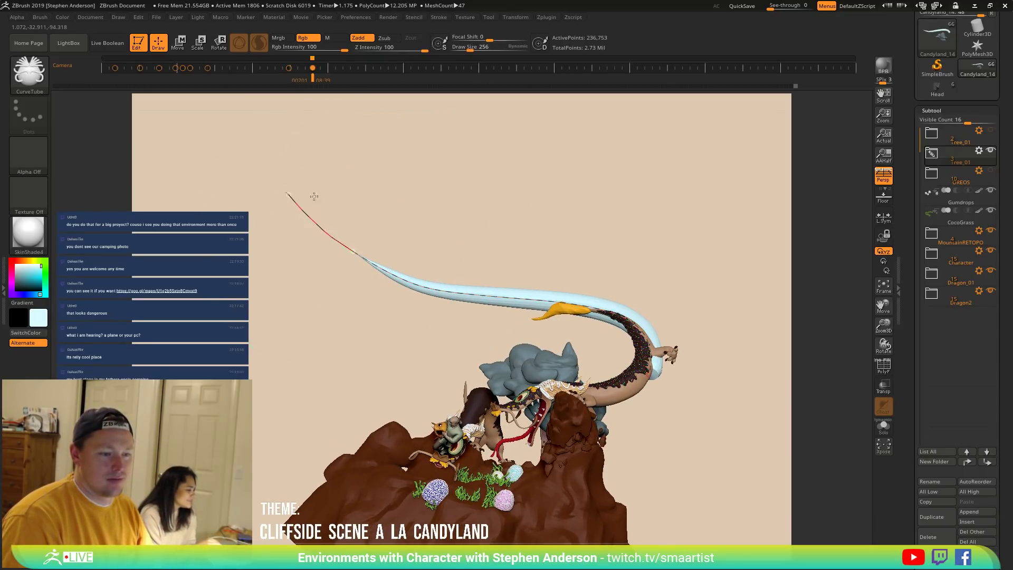
Undo the fold in the tube and finalize its shape by clearing the editable curve.
mouse_move(339, 213)
right_mouse_down()
mouse_move(327, 233)
mouse_move(345, 266)
mouse_move(378, 181)
mouse_move(385, 219)
right_mouse_up()
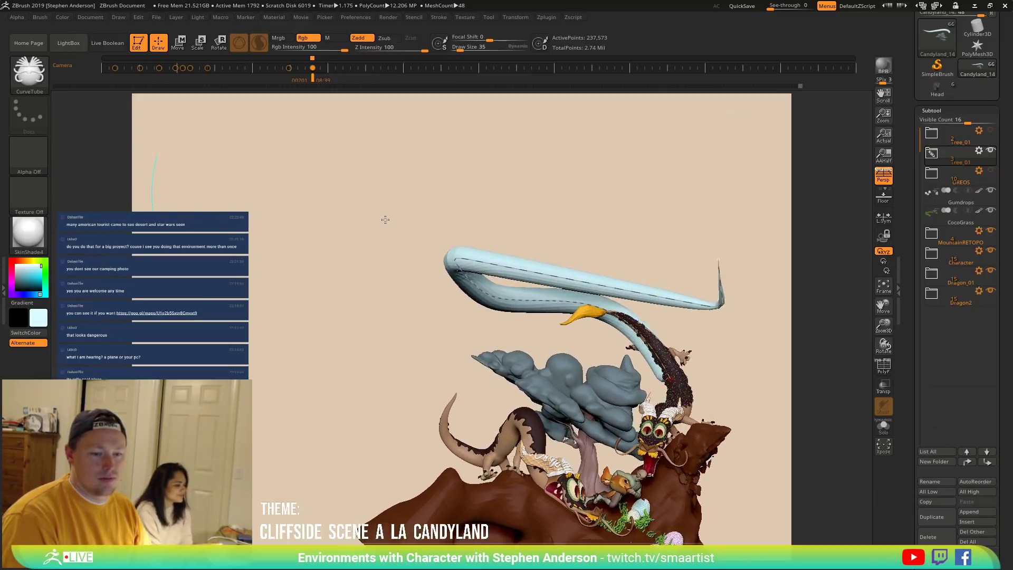
key("ctrl+z")
mouse_move(481, 215)
right_mouse_down("alt")
mouse_move(359, 230)
mouse_move(402, 309)
mouse_move(421, 397)
mouse_move(453, 380)
right_mouse_up("alt")
left_click(453, 372)
right_click_drag(521, 317, 554, 313, "alt")
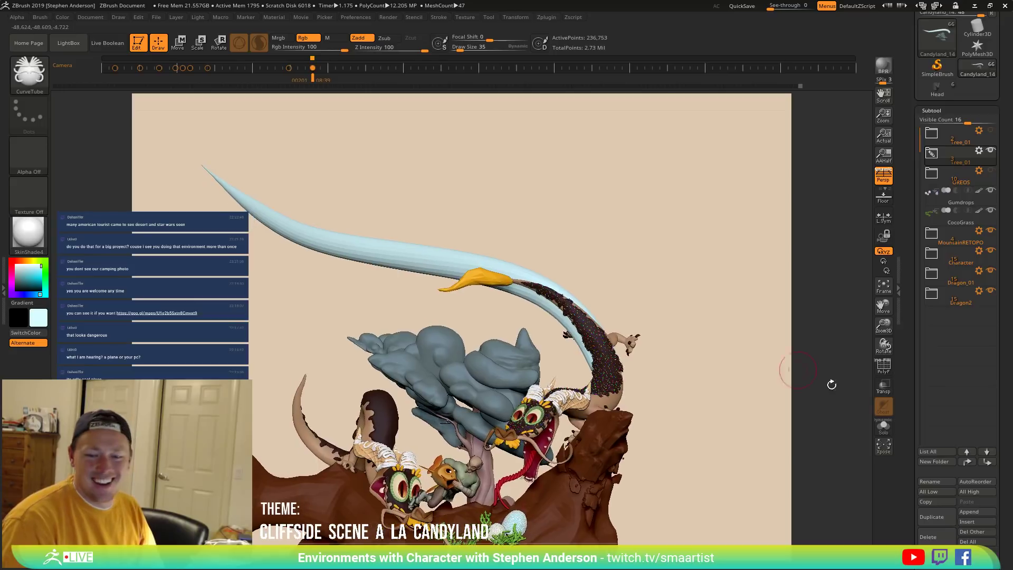
Split the tube off from the clouds into its own subtool and make the tube the active subtool.
left_click_drag(1008, 490, 1008, 451)
left_click(974, 482)
left_click_drag(588, 253, 578, 244)
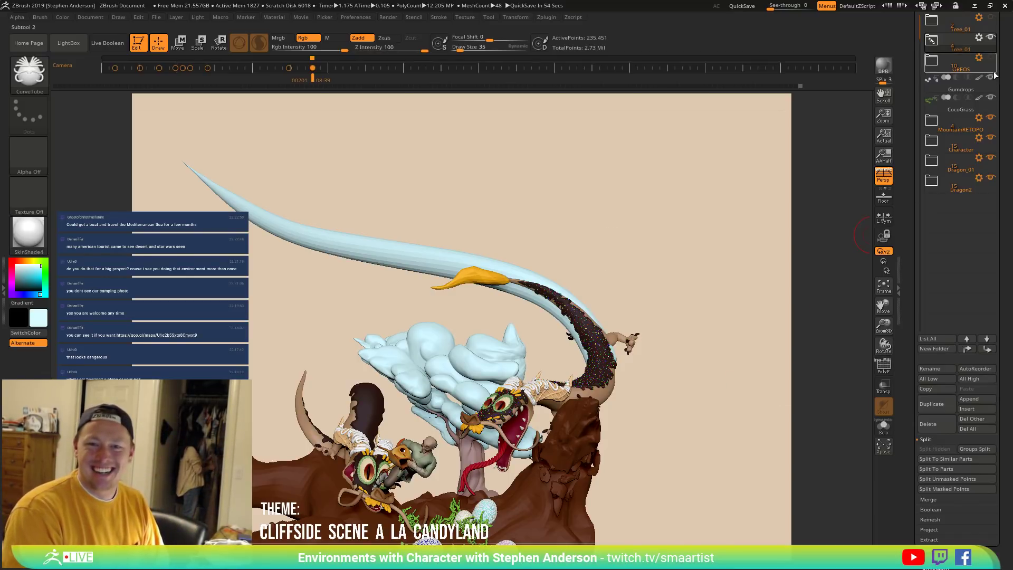
scroll(1008, 73, "up", 1)
key("shift+f")
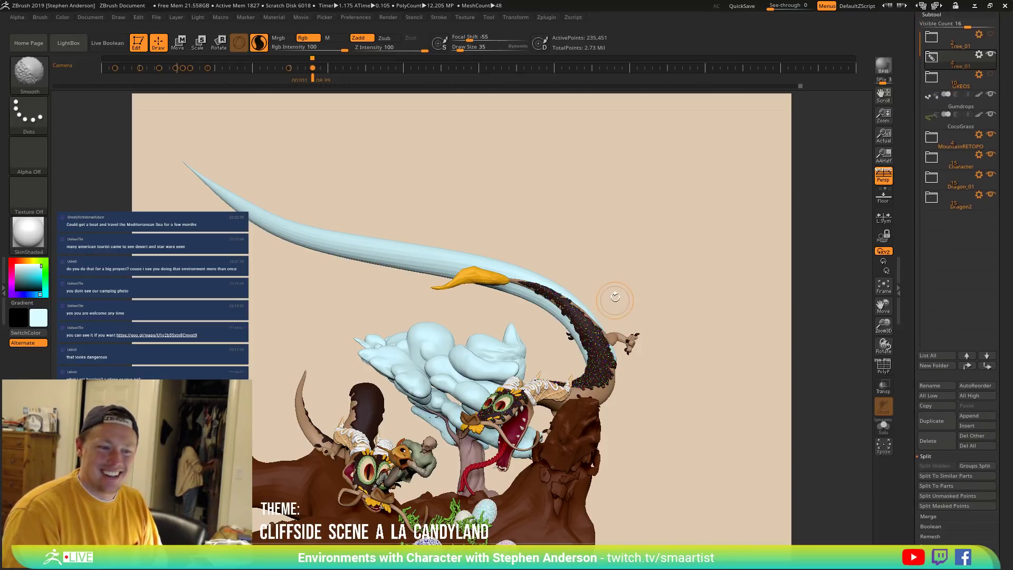
key("shift+f")
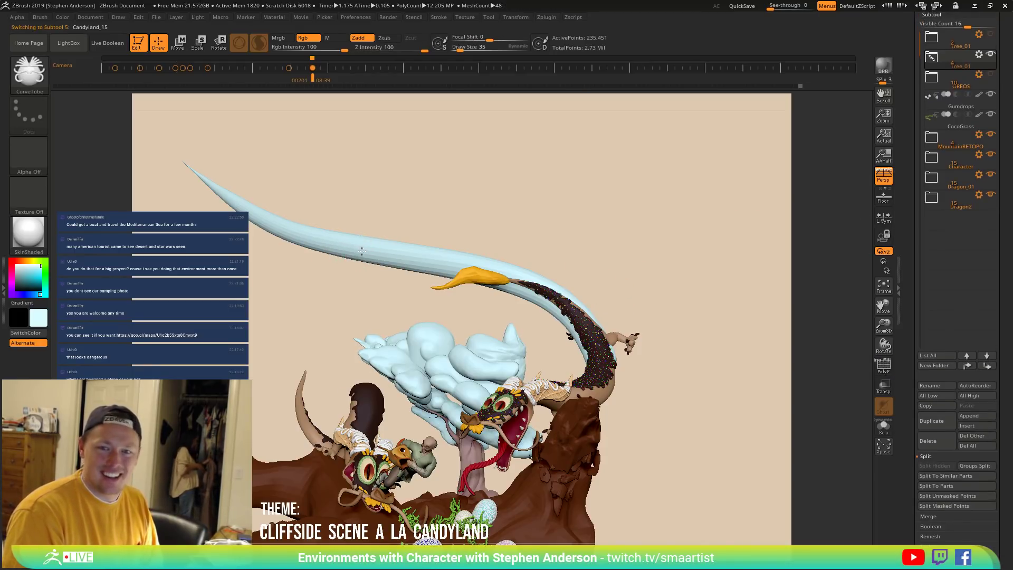
left_click(390, 252, "alt")
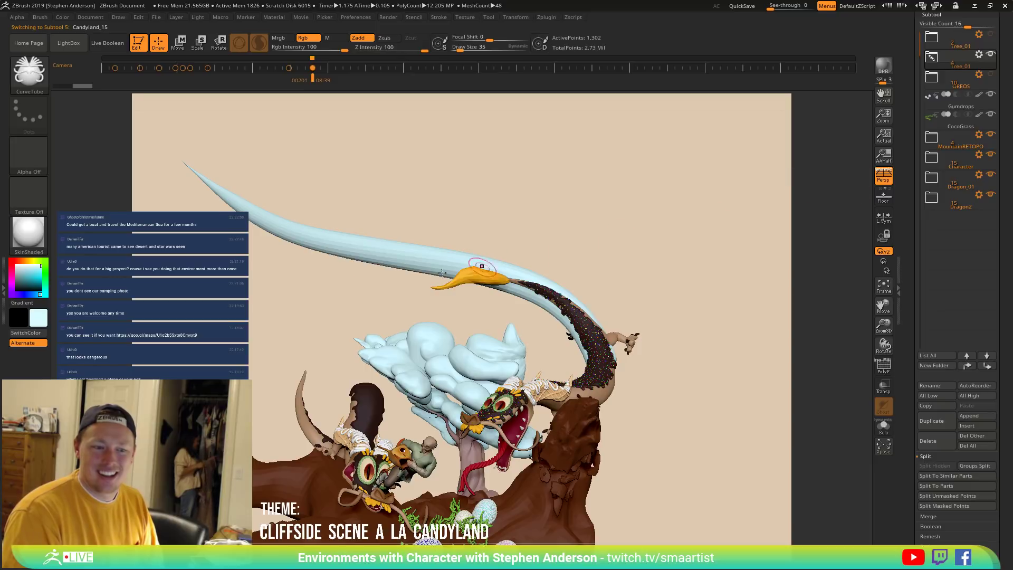
Expand the Tree_01 folder and move the Candyland_15 tube subtool into the Dragon_01 folder.
left_click(932, 58)
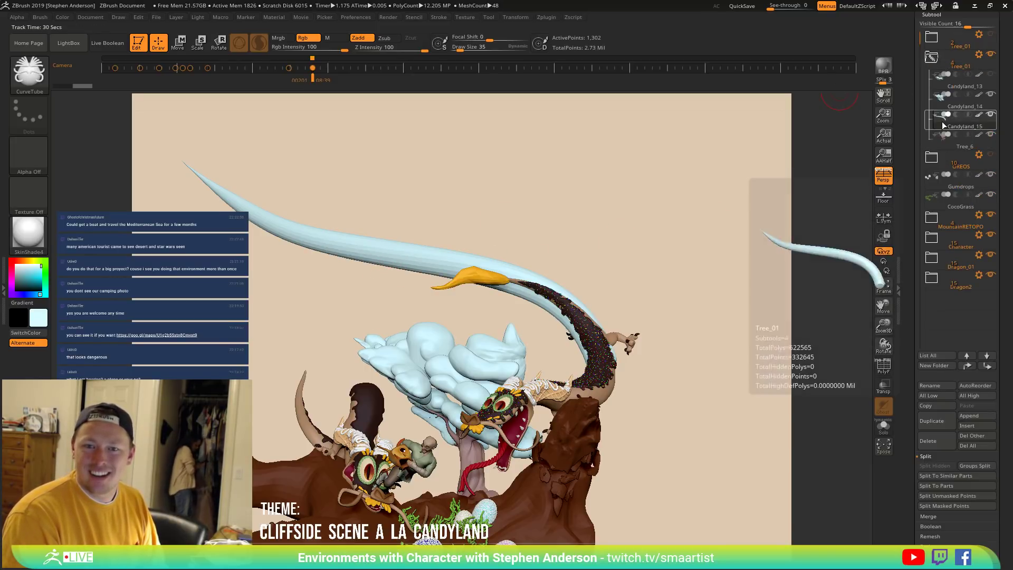
left_click_drag(942, 120, 946, 235)
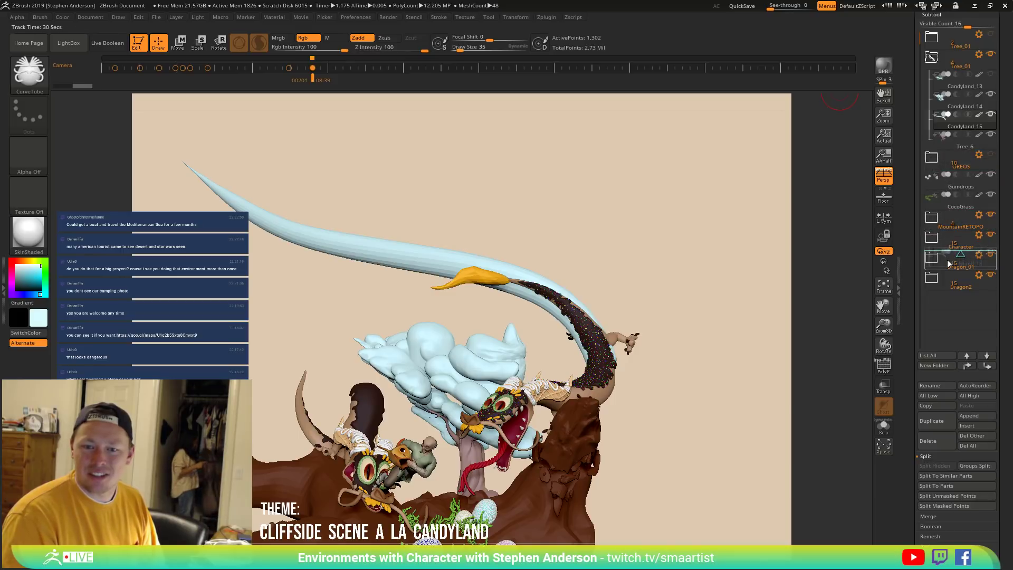
left_click_drag(949, 269, 948, 275)
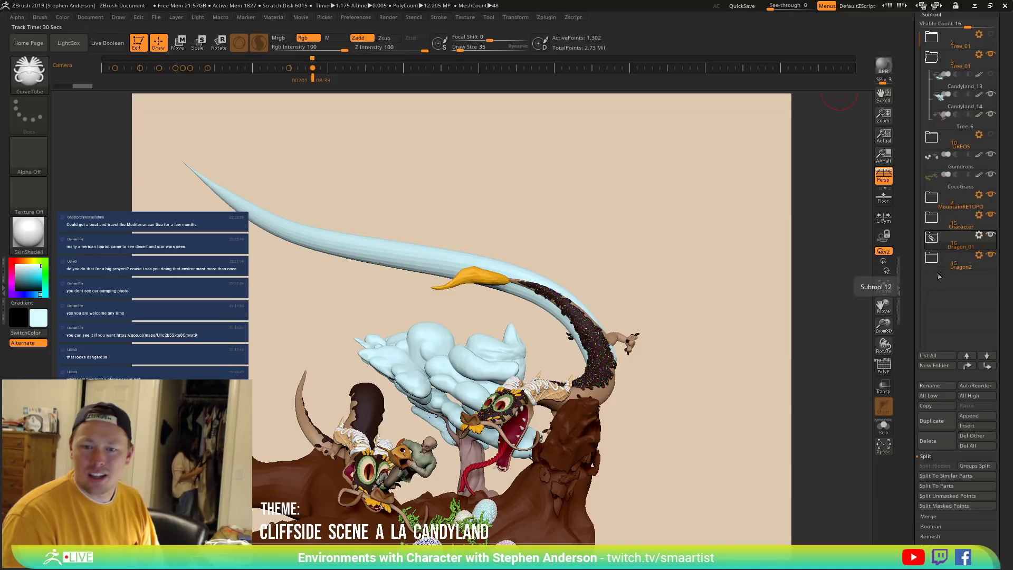
Toggle the visibility of the Dragon_01 and Dragon2 folders to check which dragon each contains.
left_click(990, 235)
left_click(991, 235)
left_click(991, 257)
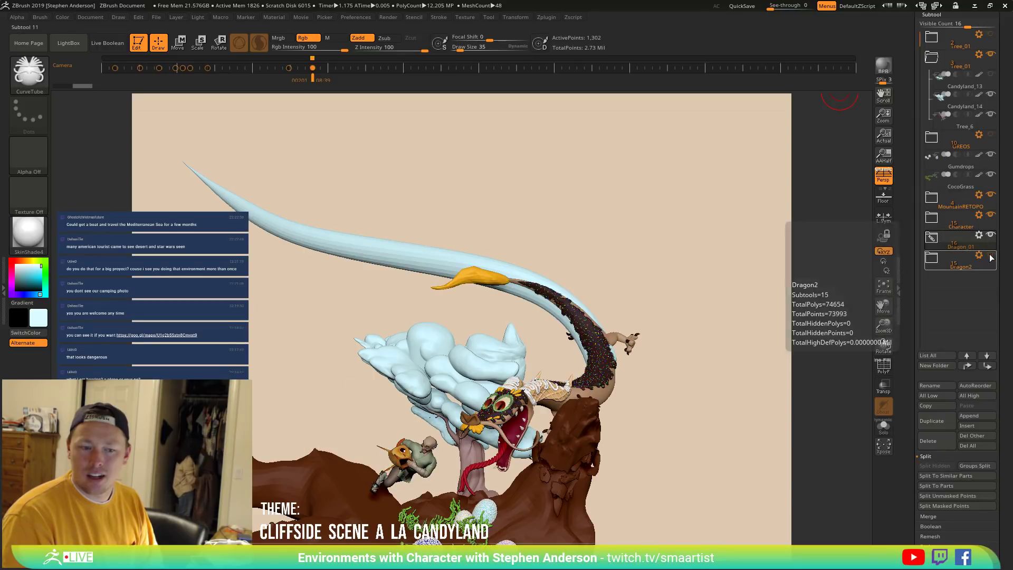
left_click(991, 256)
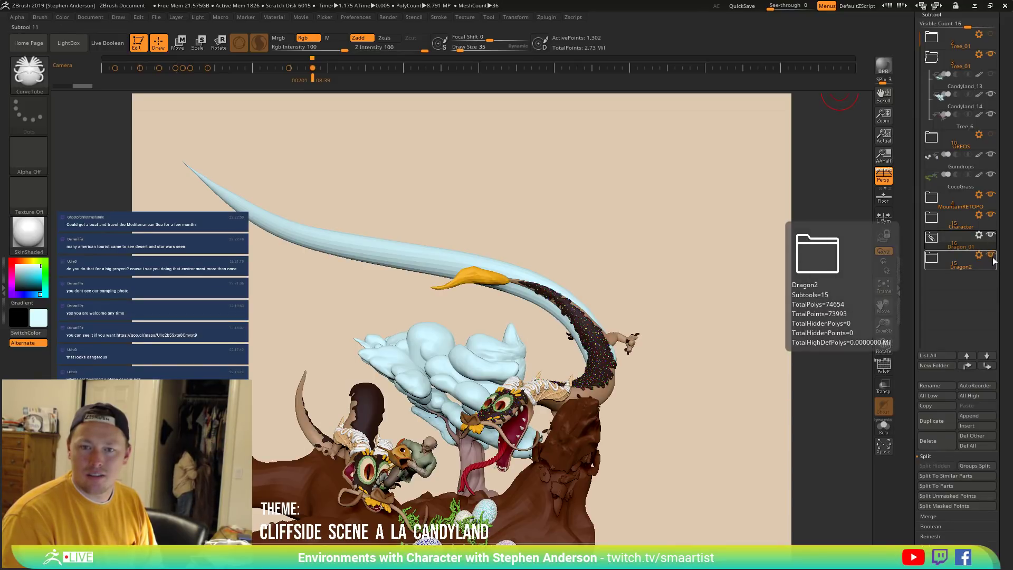
Check the tube's place inside the Dragon_01 folder, then collapse the Dragon_01 and Tree_01 folders.
left_click(933, 239)
left_click(946, 267)
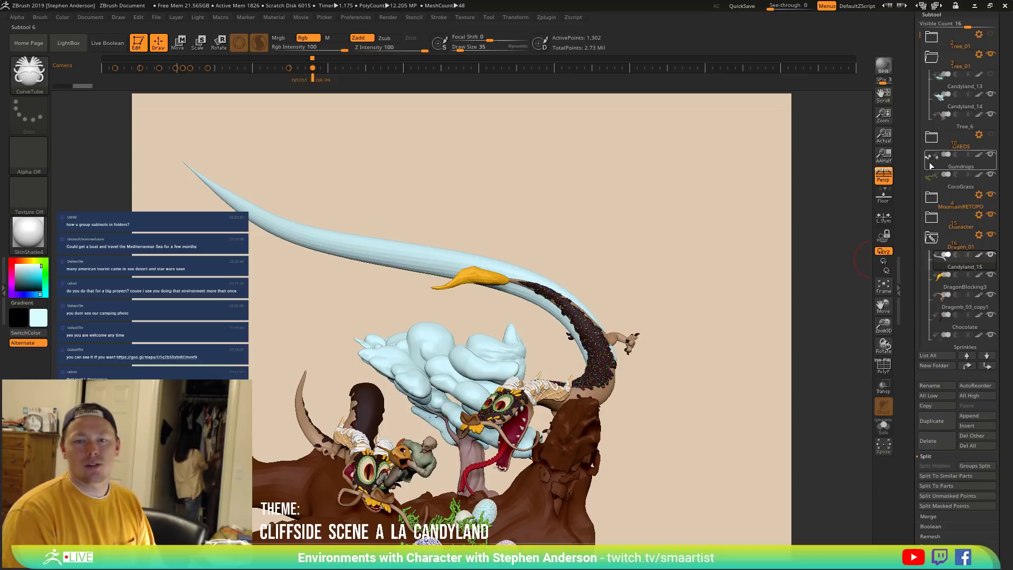
mouse_move(936, 184)
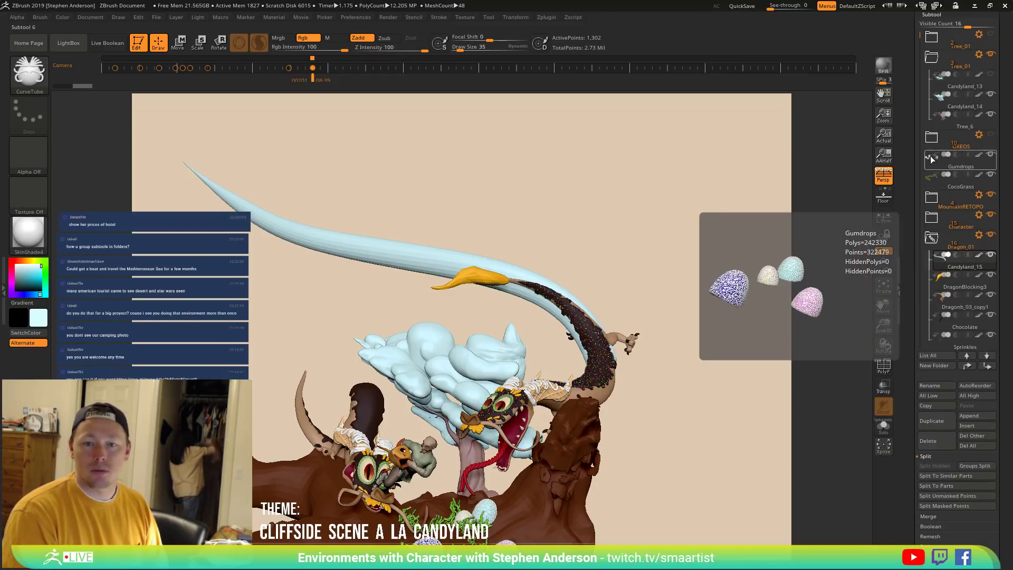
left_click(934, 240)
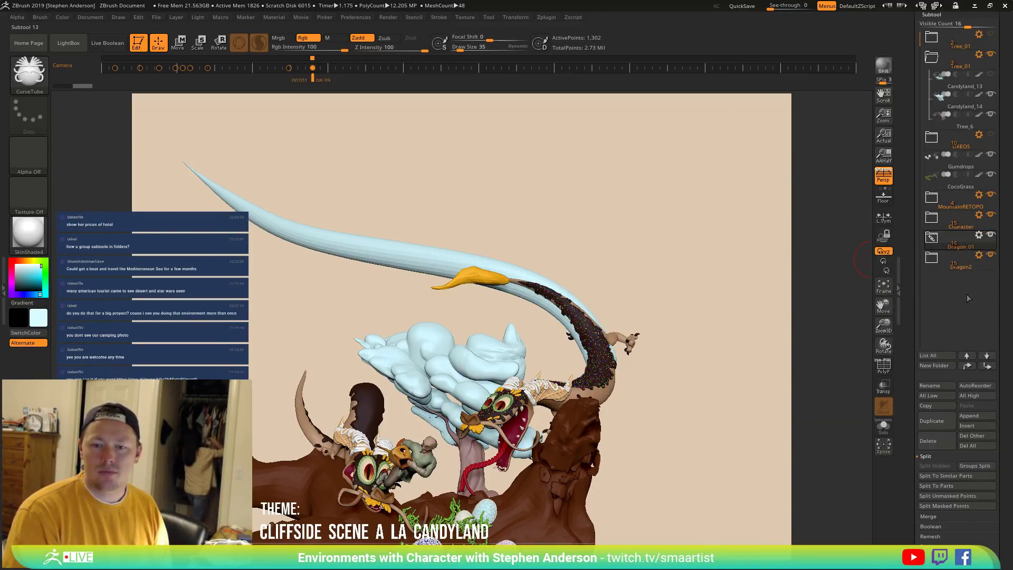
left_click(933, 59)
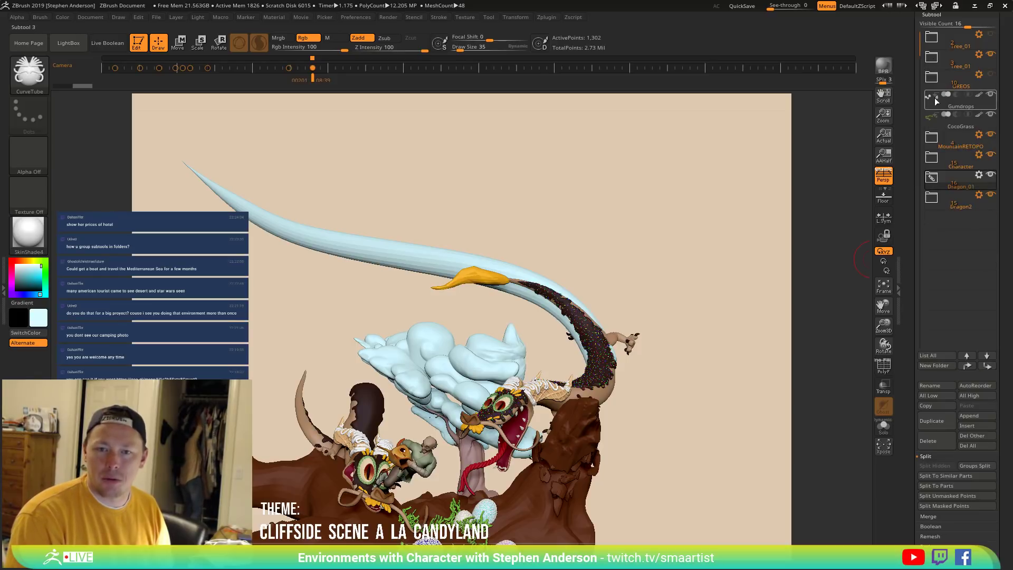
Create a new subtool folder named SceneStuff containing the Gumdrops subtool.
mouse_move(931, 101)
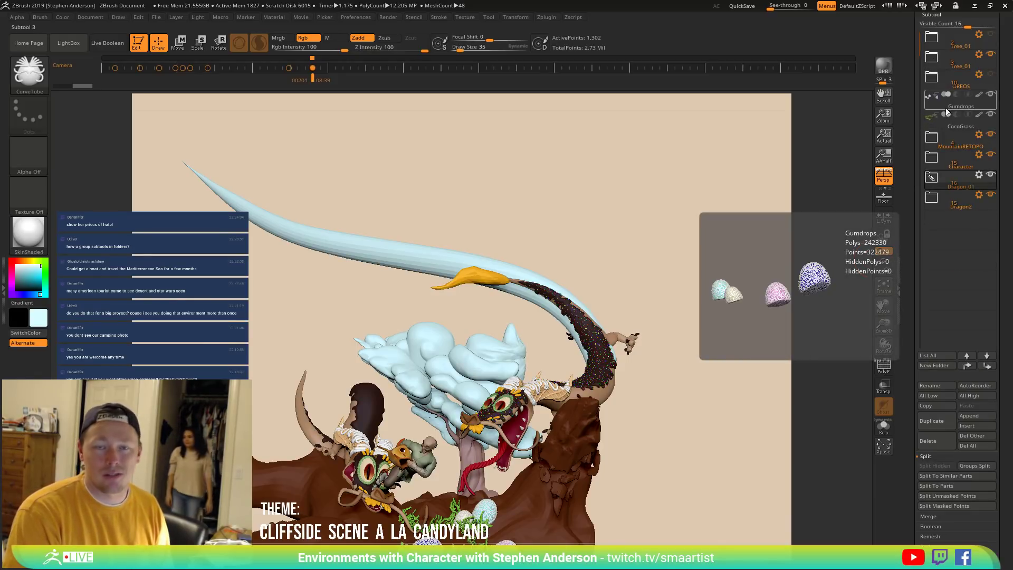
left_click(934, 105)
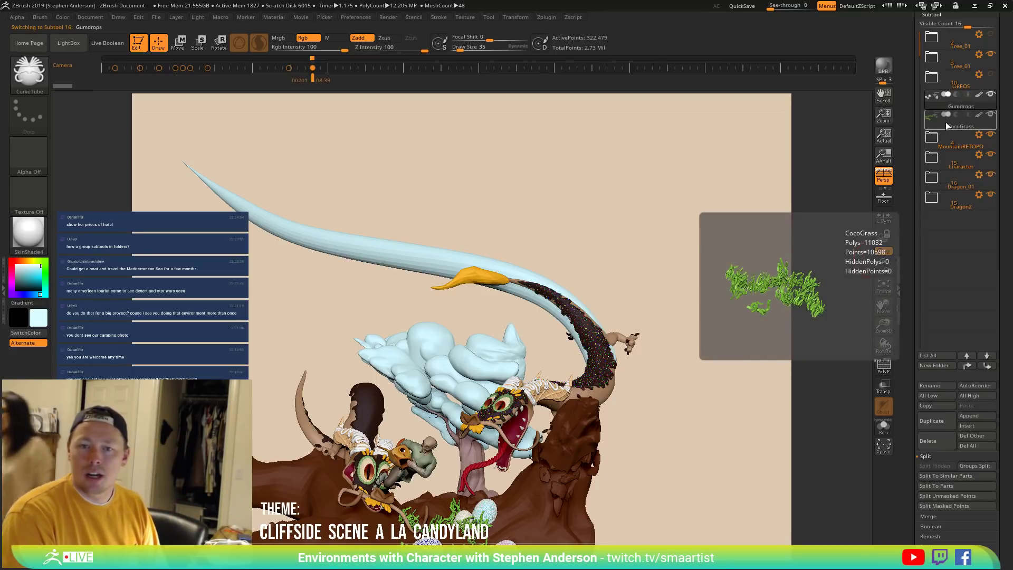
mouse_move(958, 142)
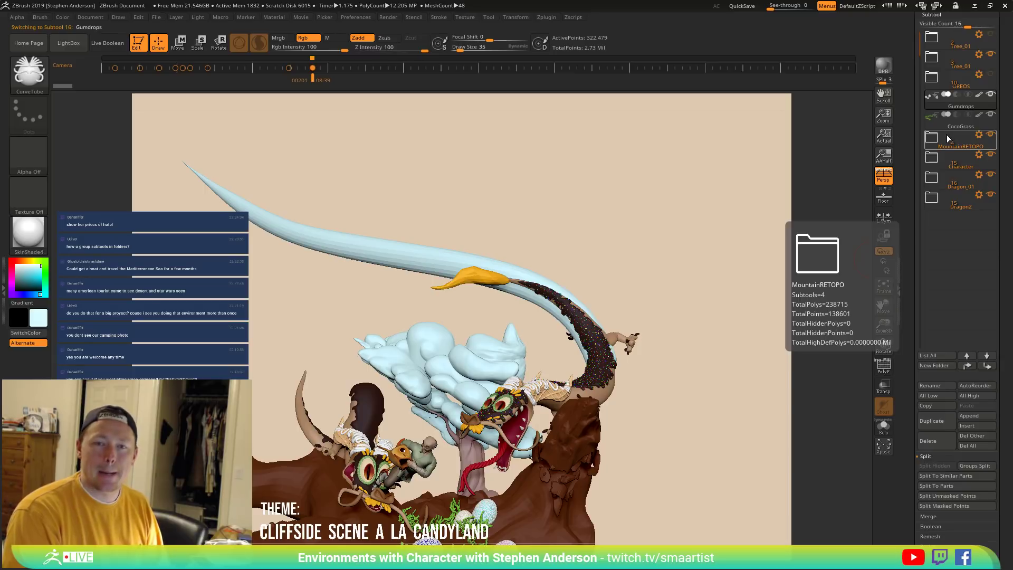
mouse_move(933, 102)
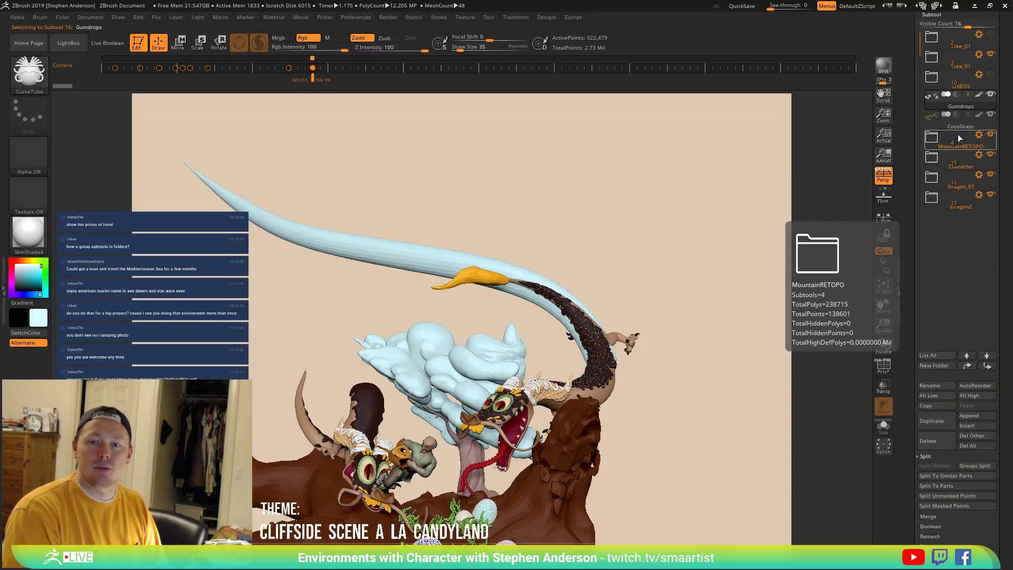
mouse_move(929, 122)
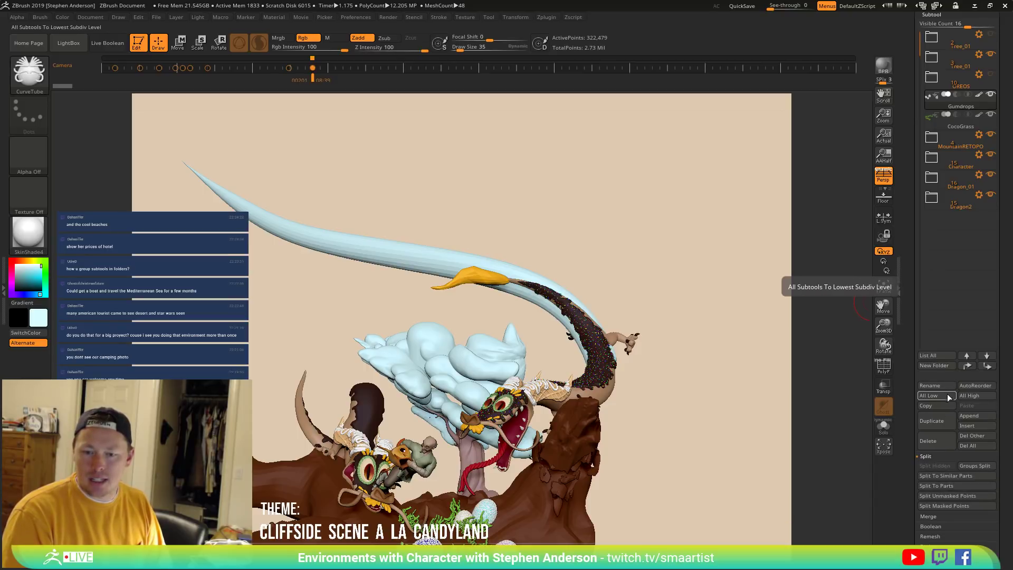
left_click(945, 365)
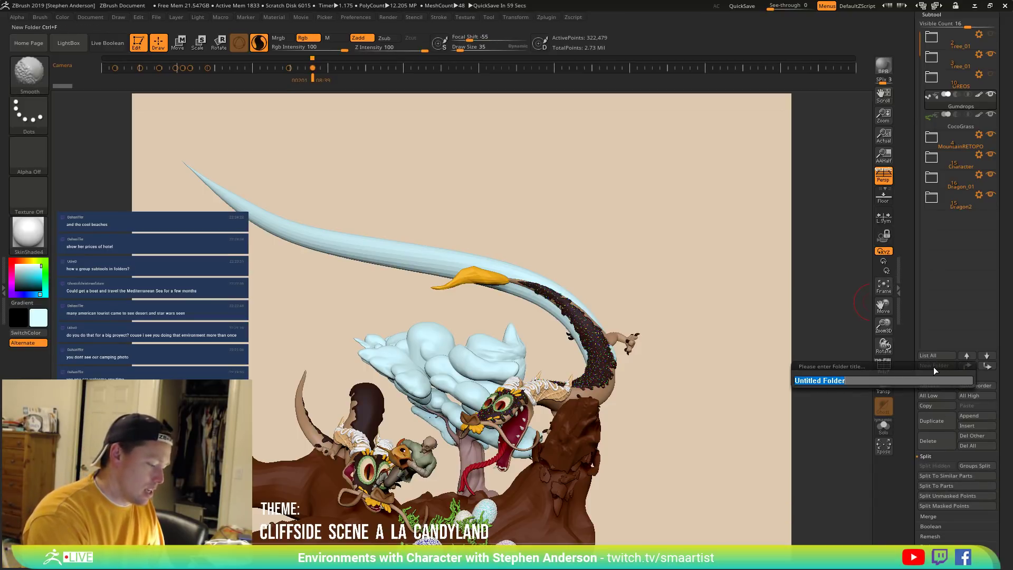
type("SceneStuff")
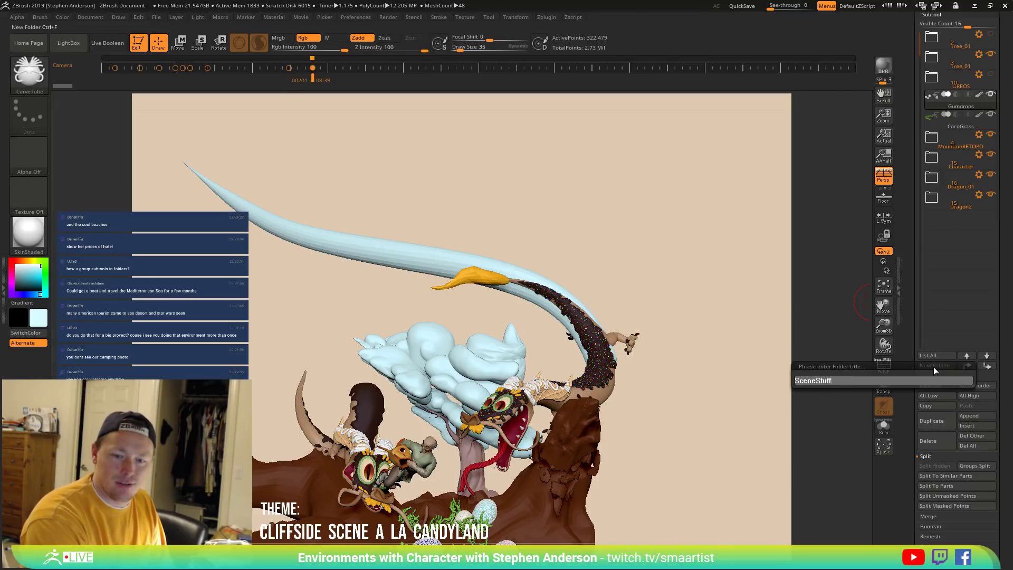
key("Return")
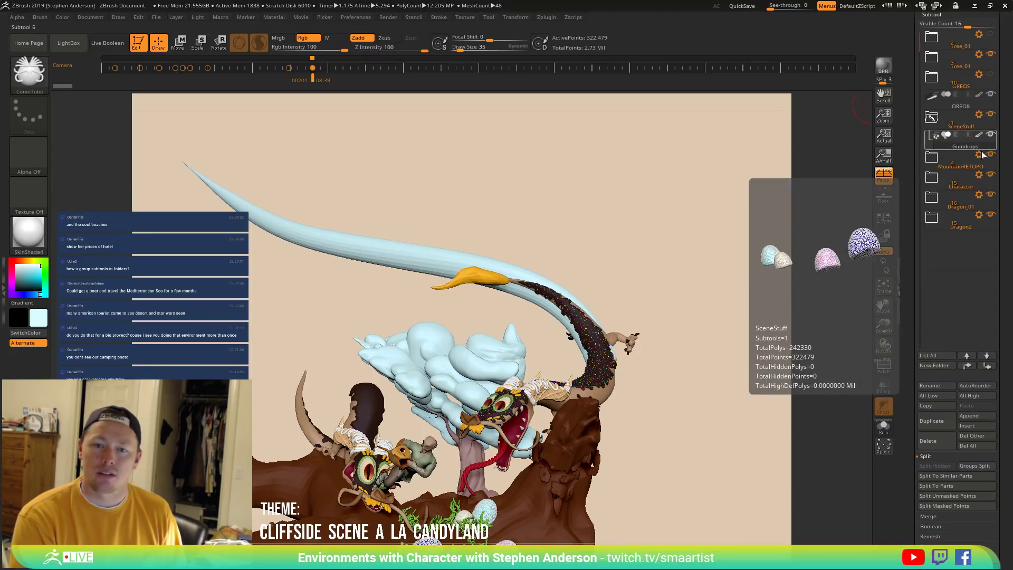
Move the OREO8 subtool into the OREOS folder and expand that folder.
mouse_move(987, 186)
key("ctrl")
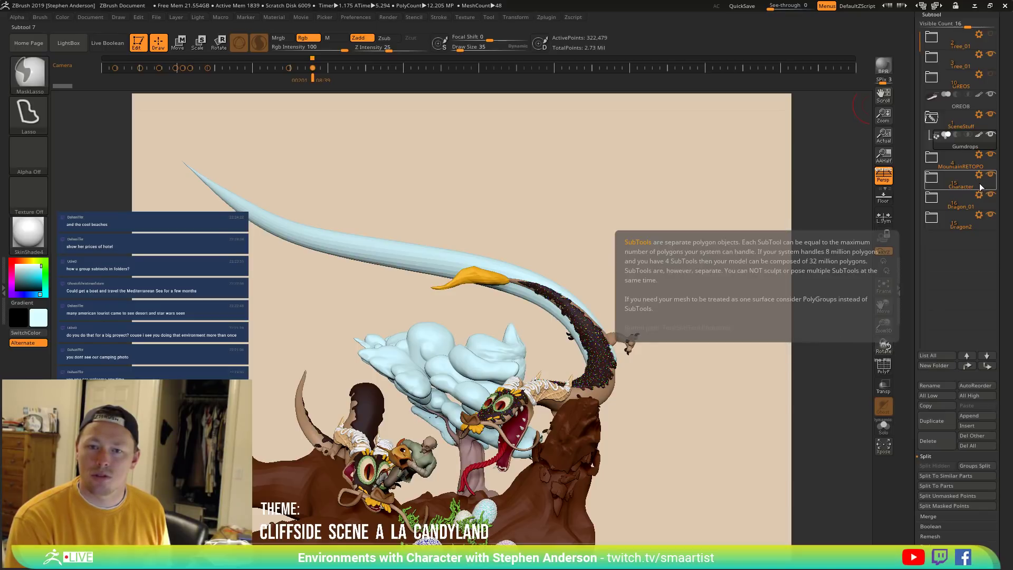
left_click(958, 100)
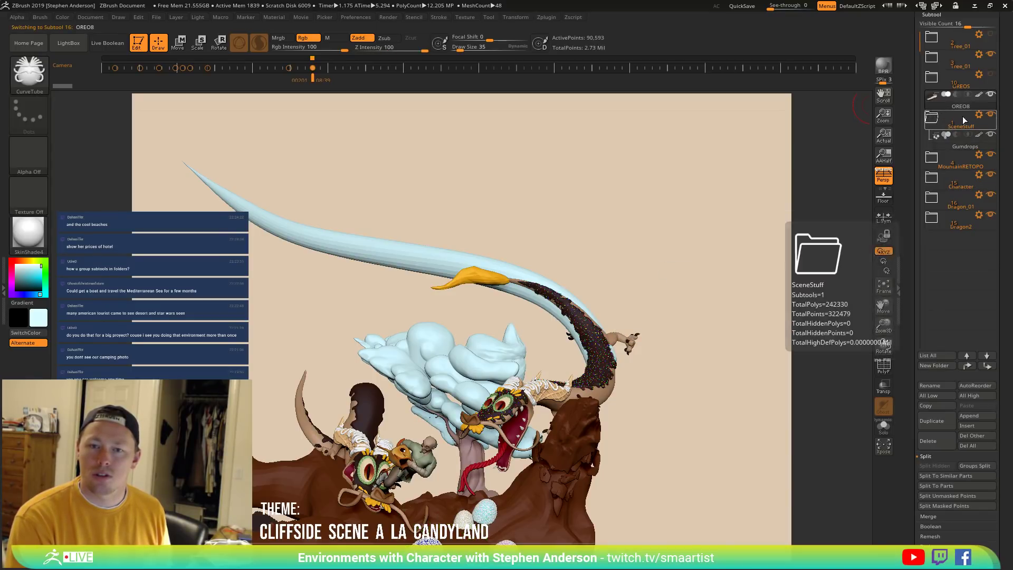
left_click(944, 82)
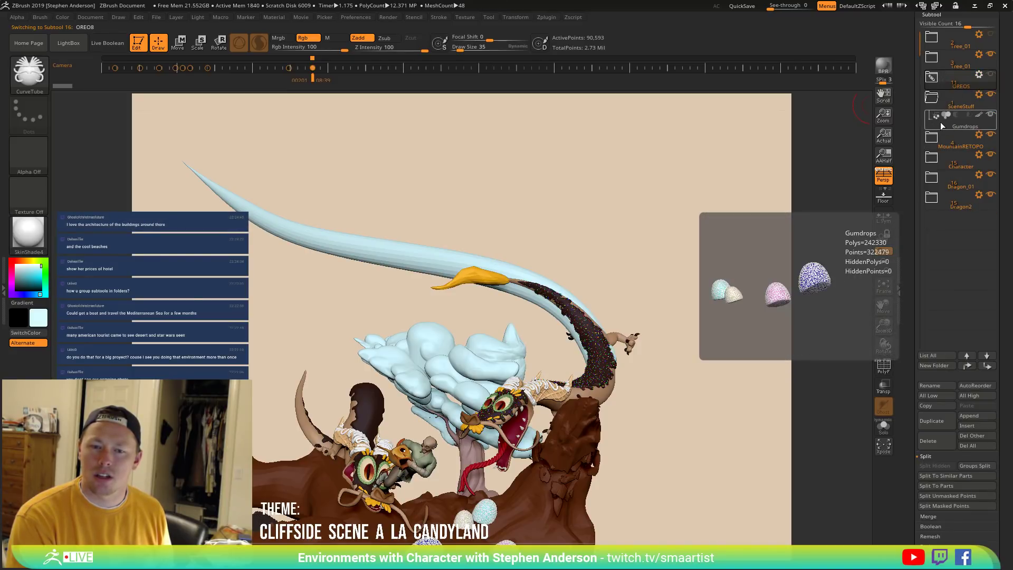
left_click(935, 87)
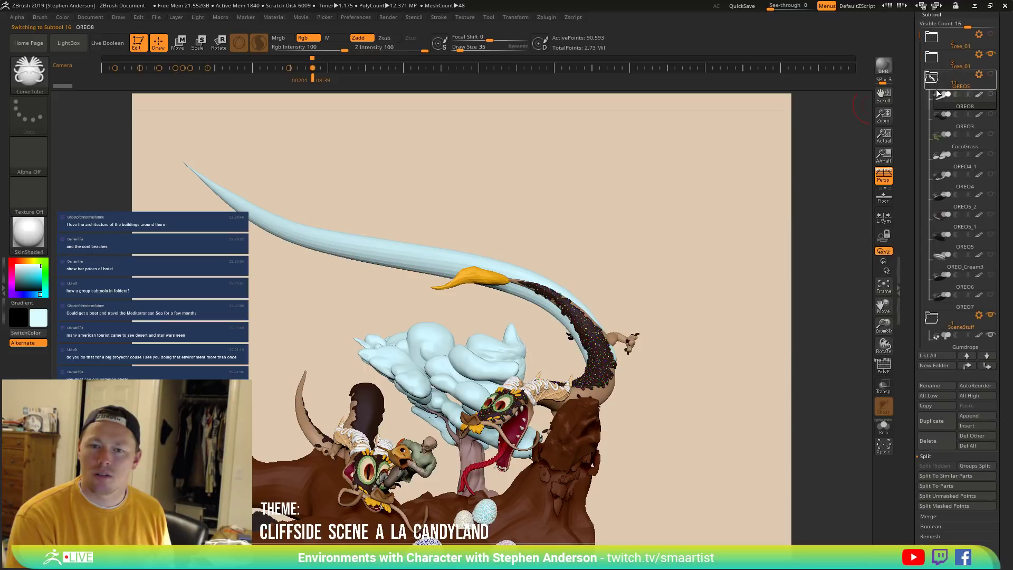
Move the CocoGrass subtool out of the OREOS folder into SceneStuff, and collapse the OREOS folder.
left_click(939, 144)
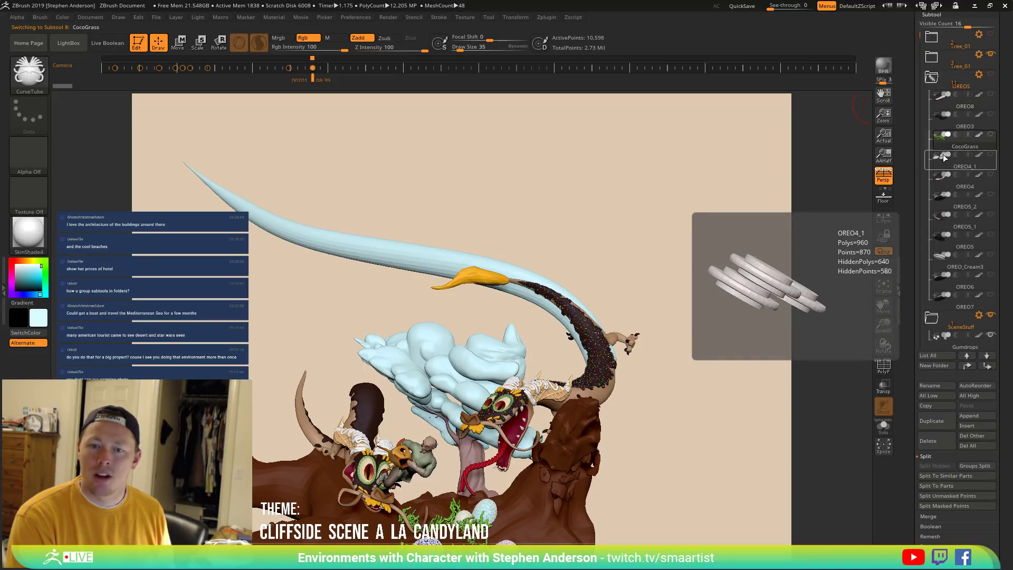
mouse_move(940, 143)
left_mouse_down()
mouse_move(932, 243)
mouse_move(941, 327)
left_mouse_up()
left_click(931, 78)
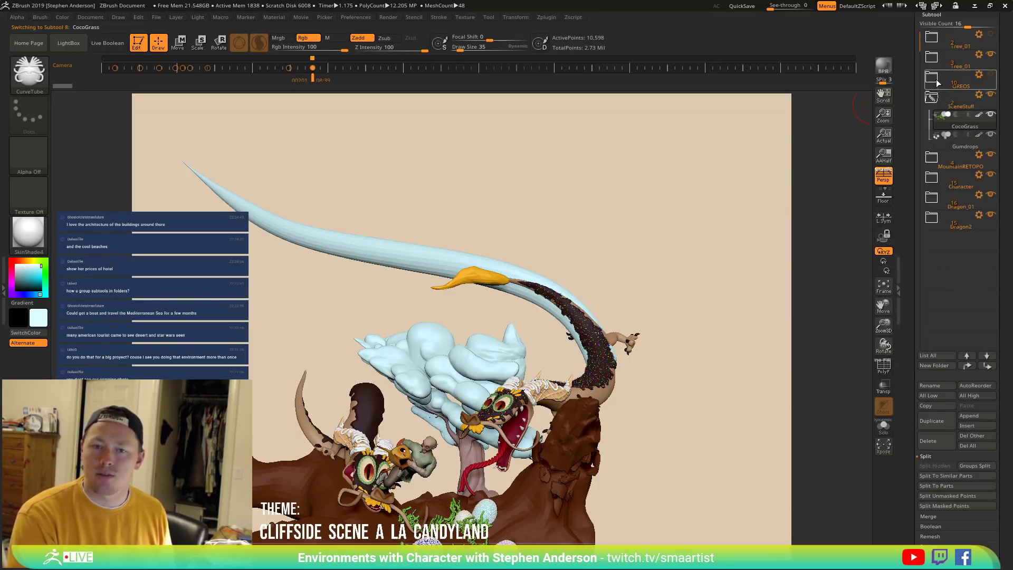
Delete the SceneStuff folder while keeping its CocoGrass and Gumdrops subtools.
mouse_move(956, 162)
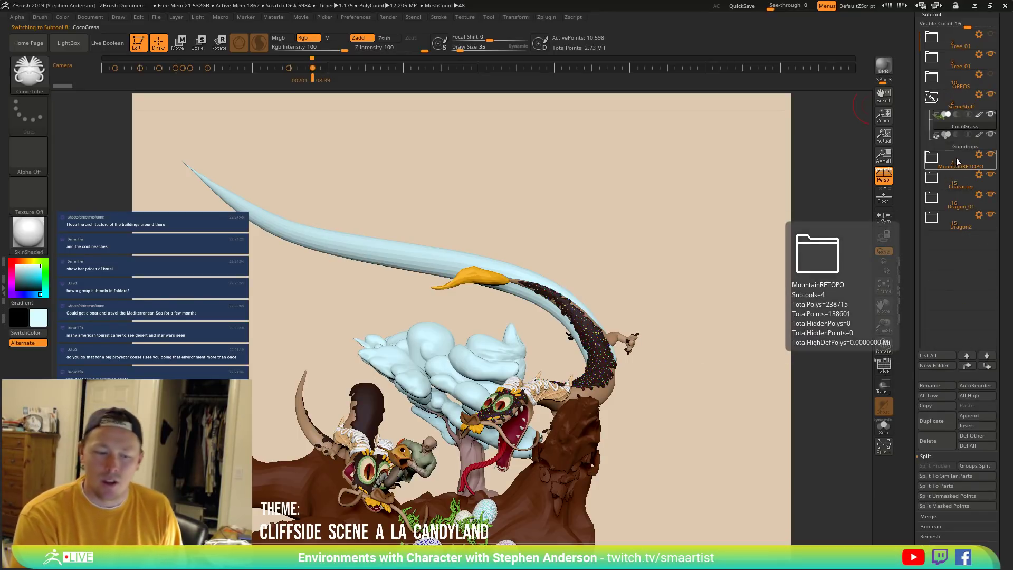
mouse_move(978, 142)
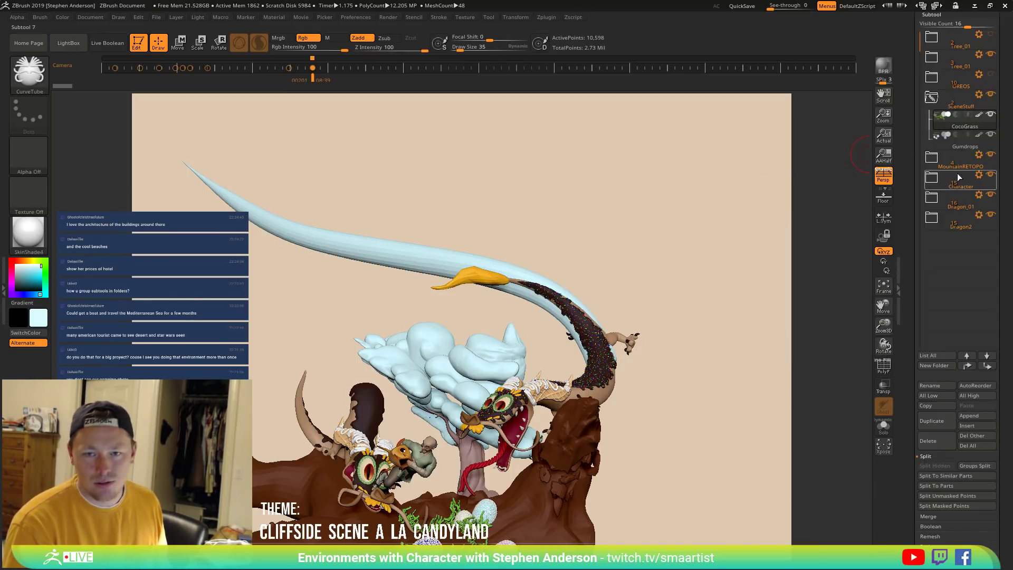
left_click(990, 98)
left_click(979, 96)
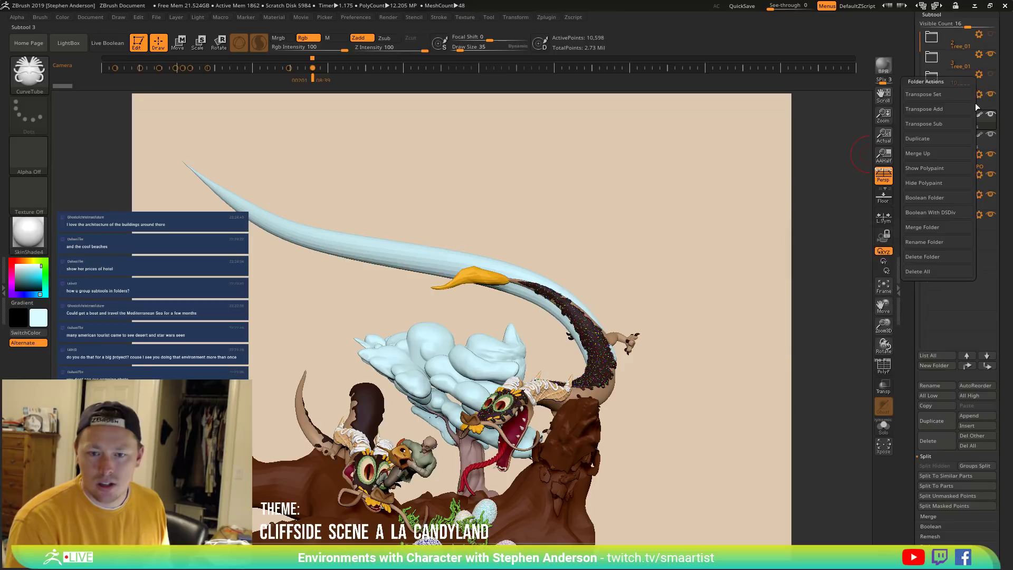
left_click(946, 257)
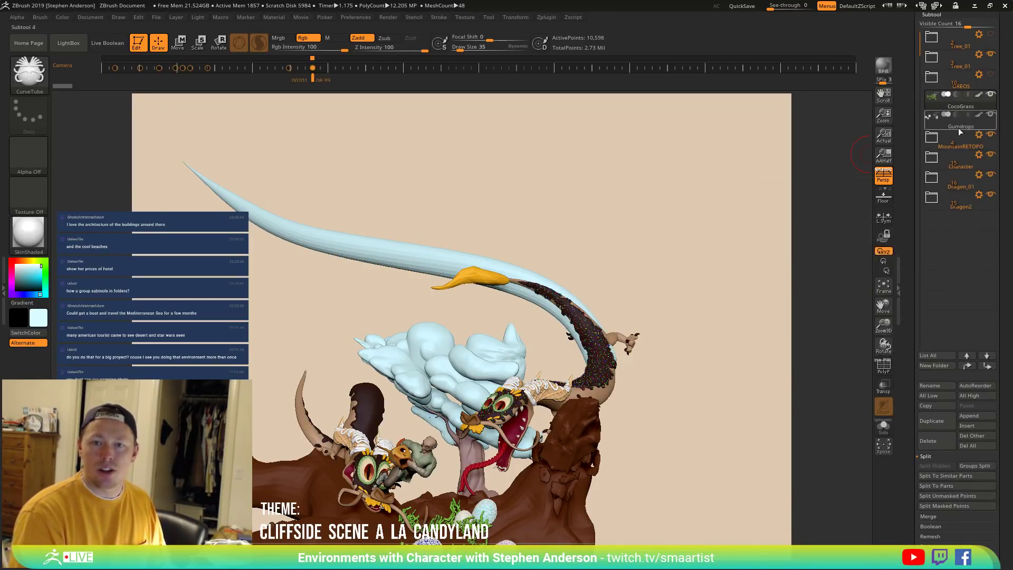
Activate the Move gizmo with multi-subtool transposing and select only the CocoGrass and Gumdrops subtools.
left_click_drag(579, 264, 667, 364)
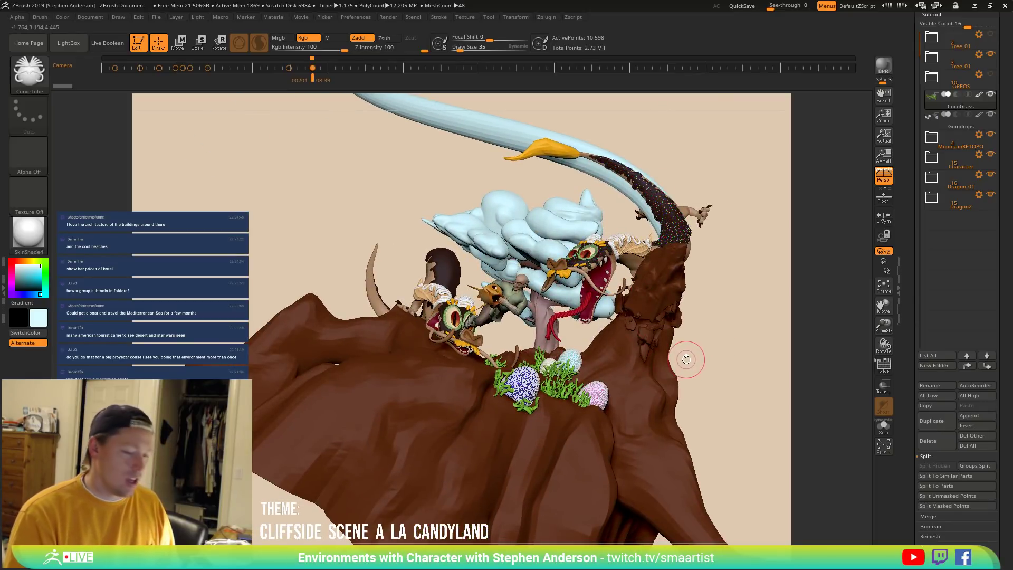
key("w")
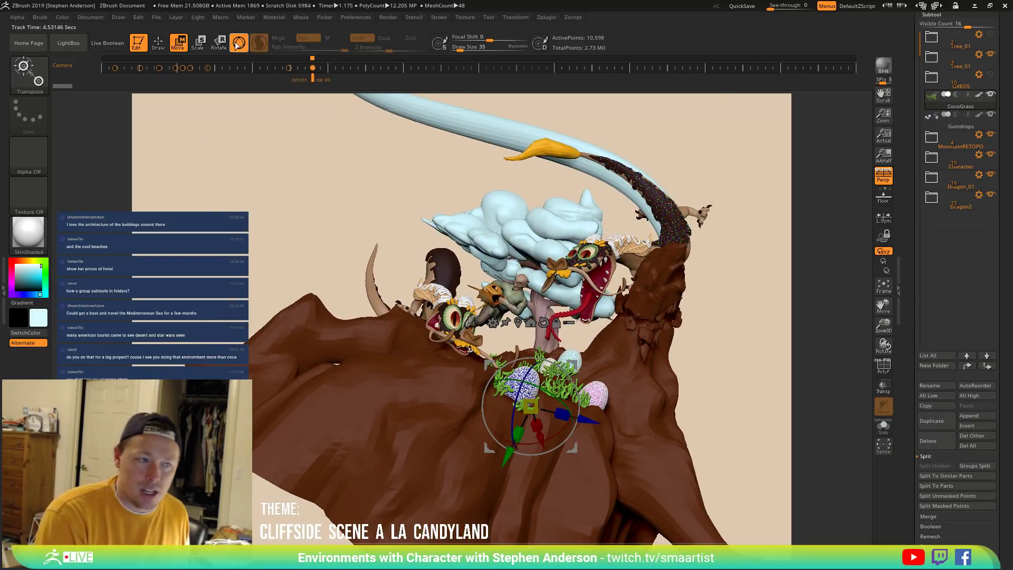
left_click(289, 64)
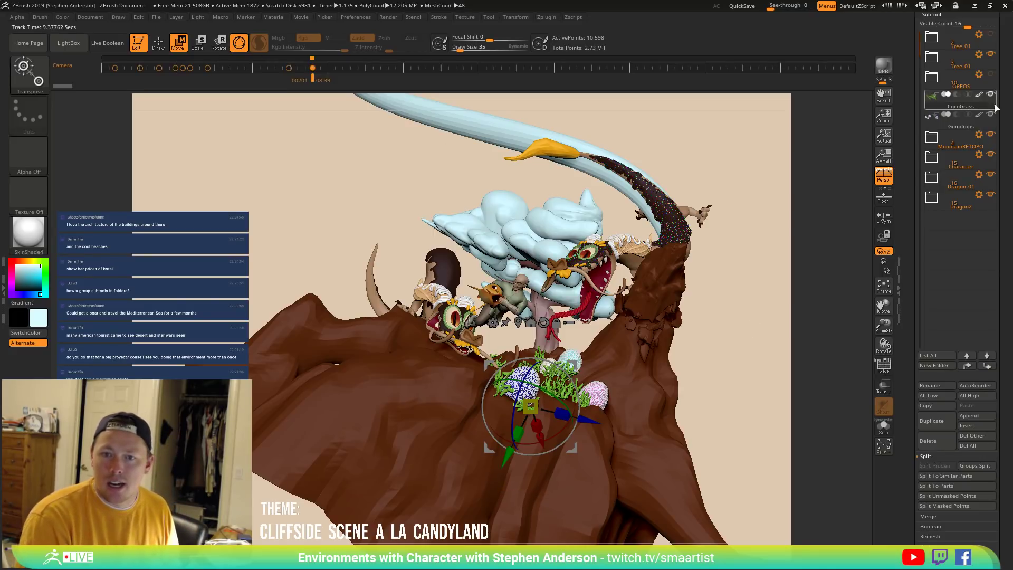
left_click_drag(762, 348, 566, 336)
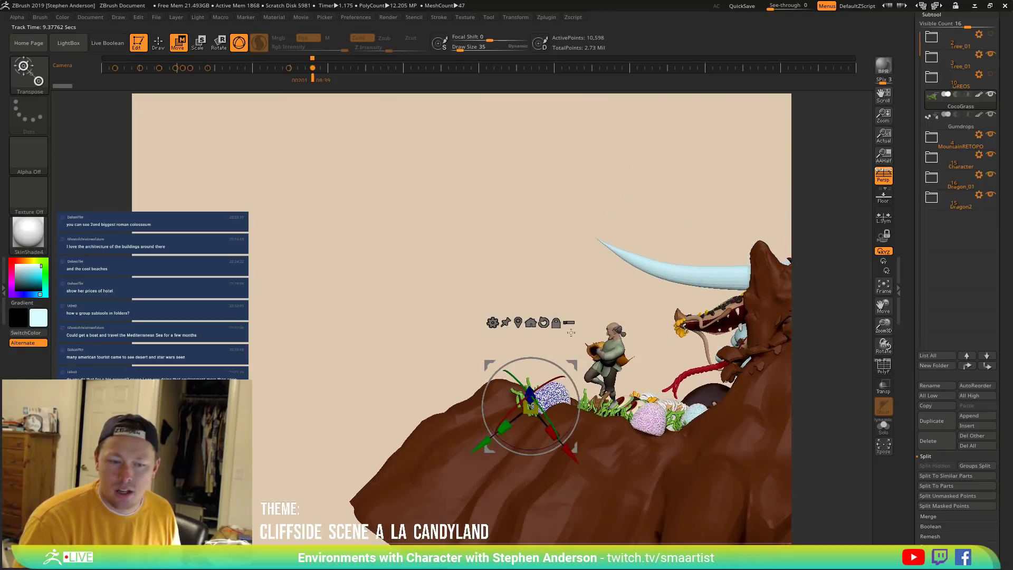
left_click(569, 322)
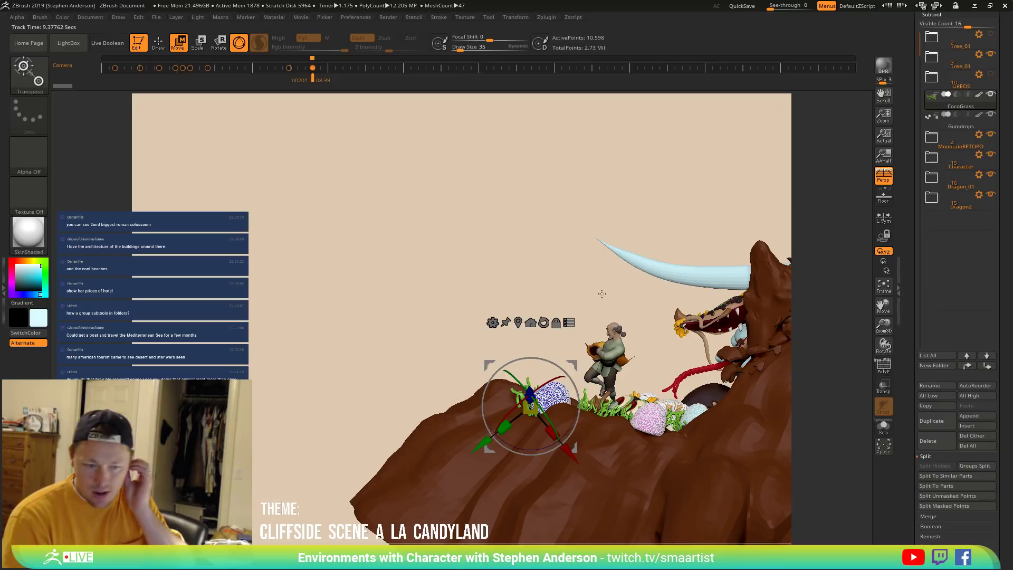
left_click_drag(682, 304, 575, 368)
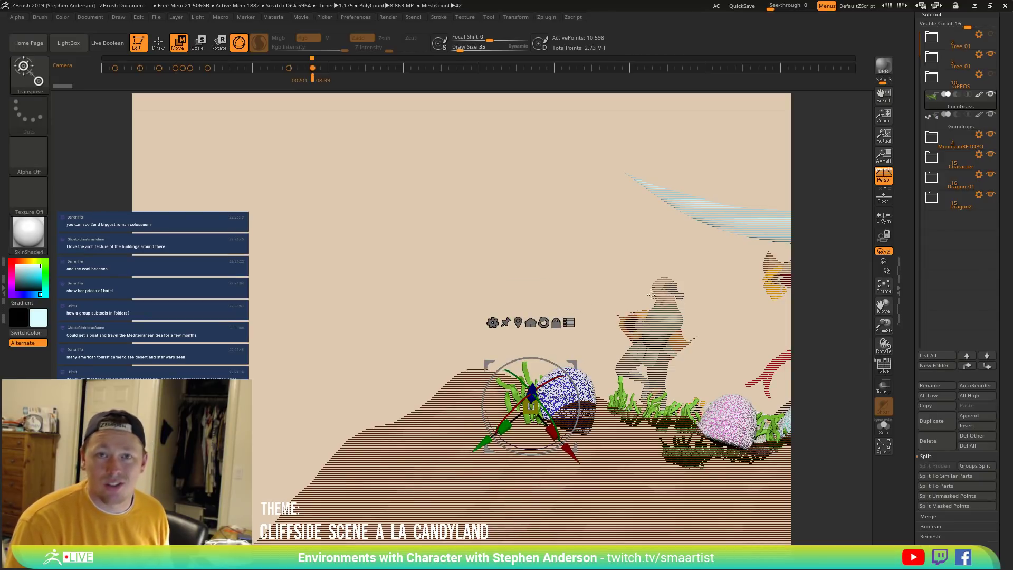
left_click_drag(551, 284, 662, 281)
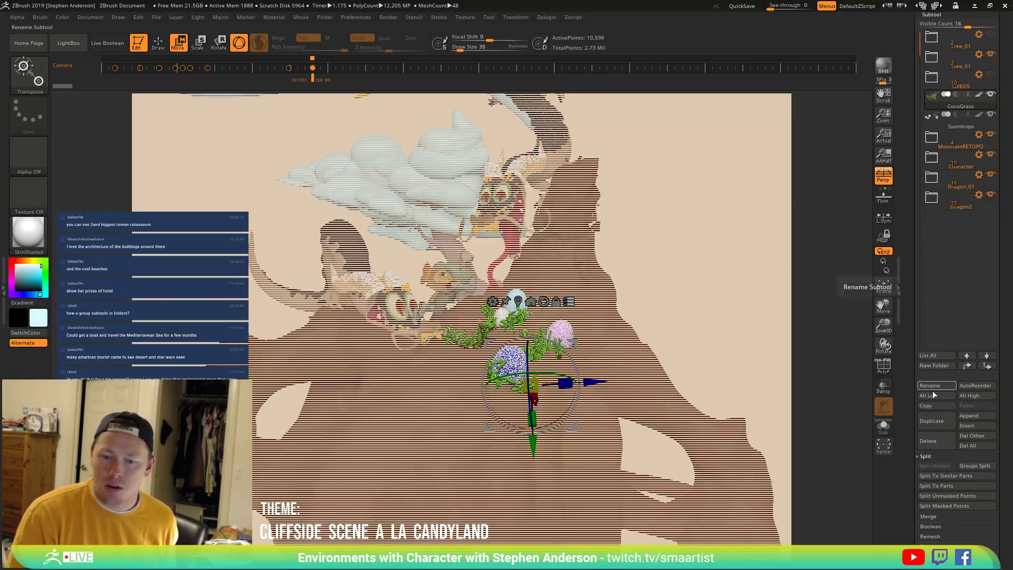
Create a folder named SetDressing containing the subtools selected for multi-transpose.
left_click(935, 367)
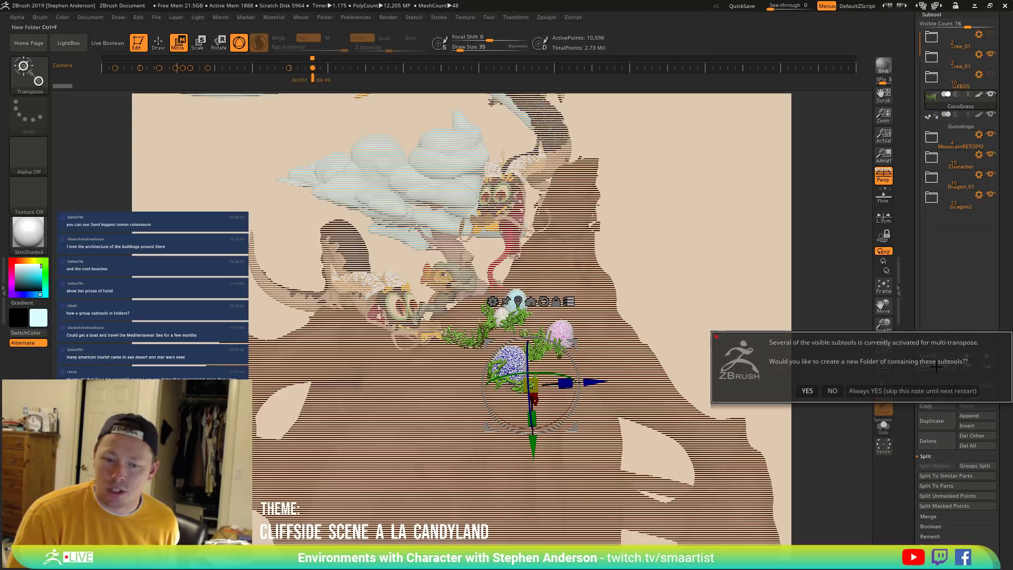
left_click(806, 391)
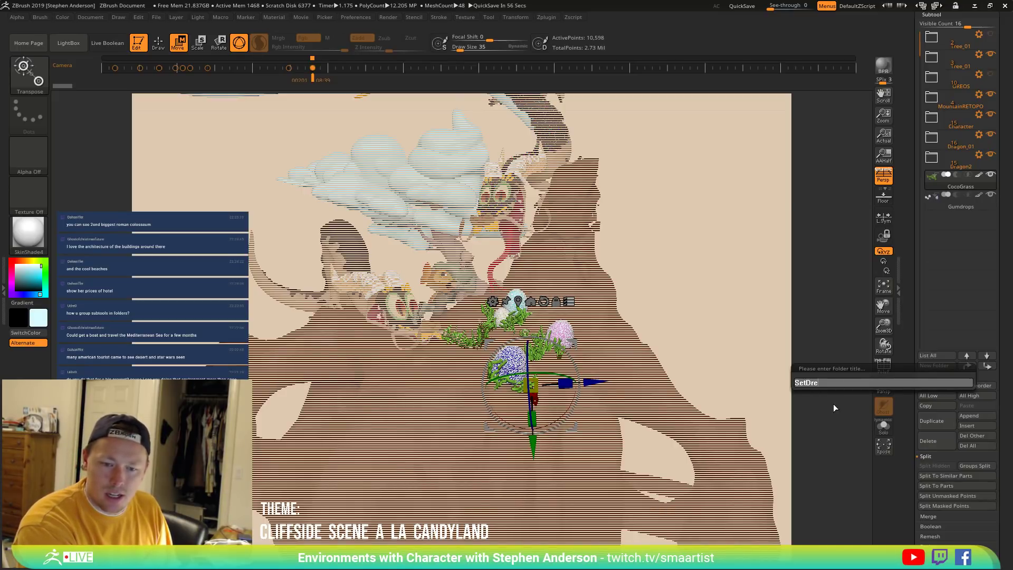
type("essing")
key("Return")
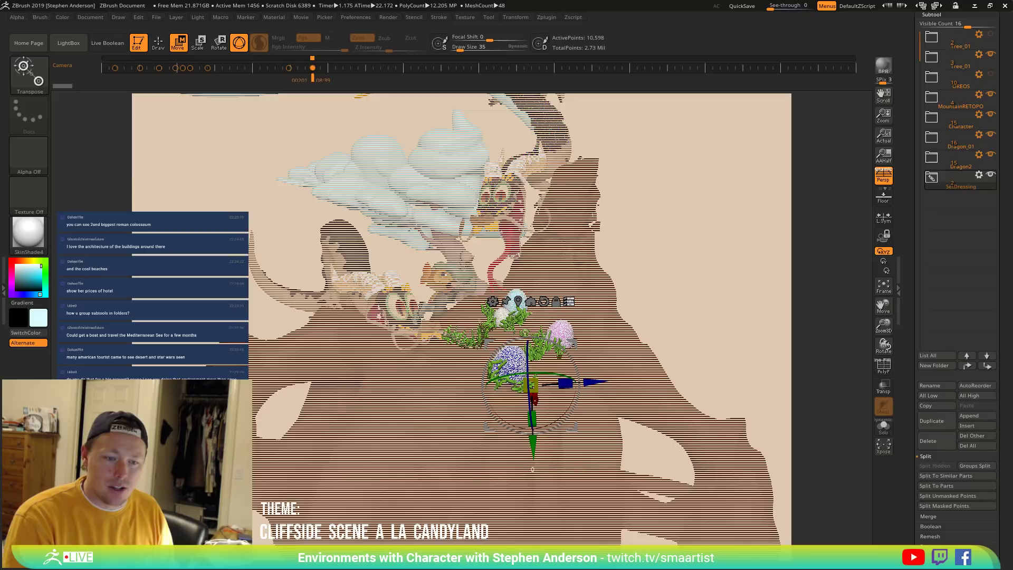
Turn off multi-subtool transposing and return to Draw mode.
left_click(573, 302)
left_click_drag(697, 257, 739, 243)
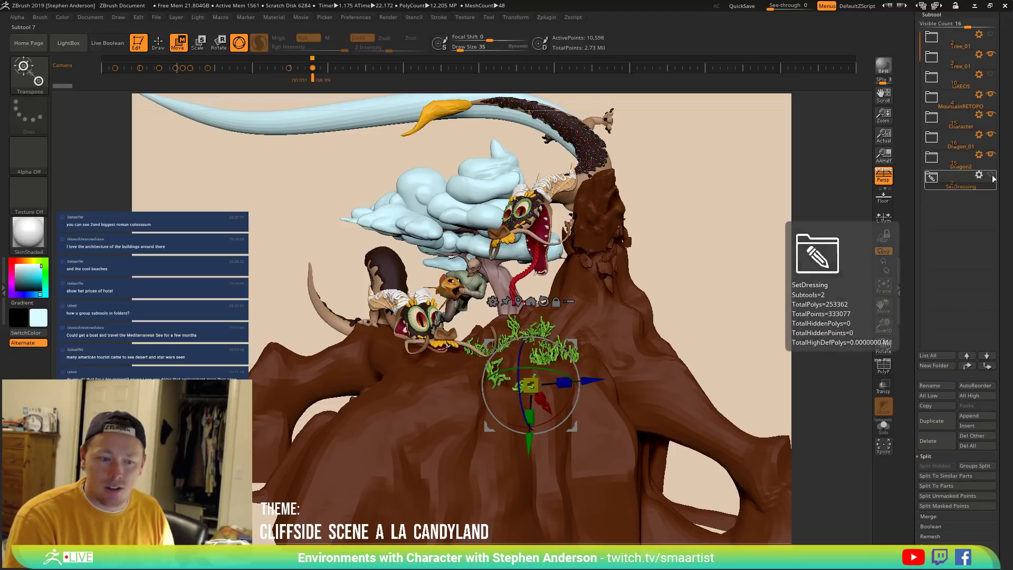
key("q")
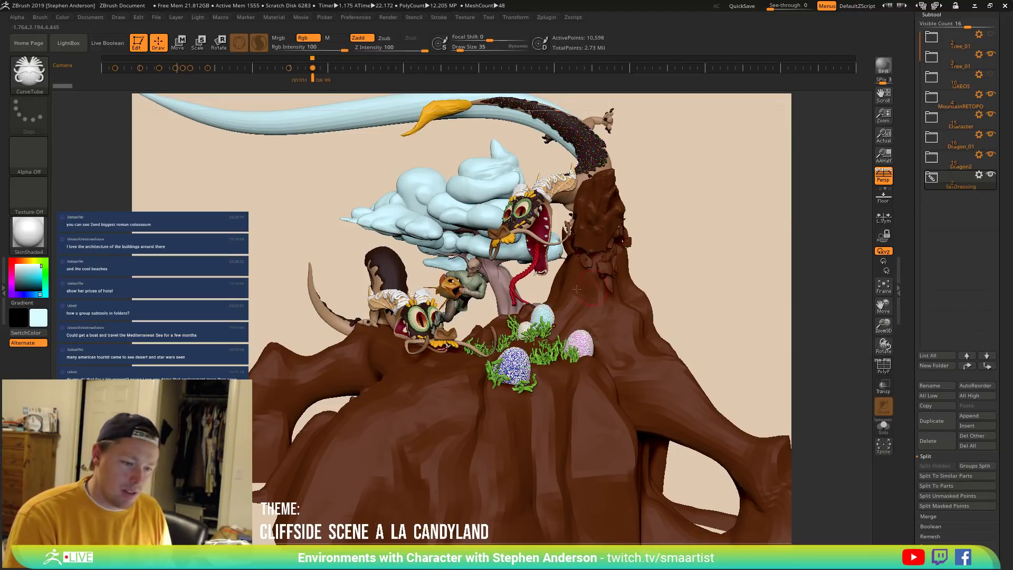
Select the chocolate mountain subtool and toggle the SetDressing folder's visibility off and back on.
left_click(595, 335, "alt")
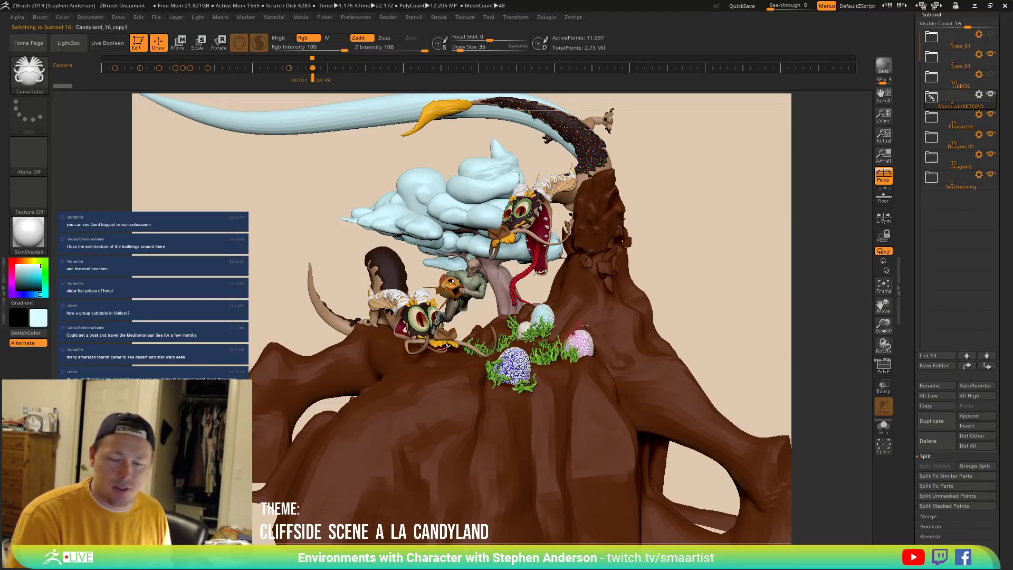
mouse_move(991, 177)
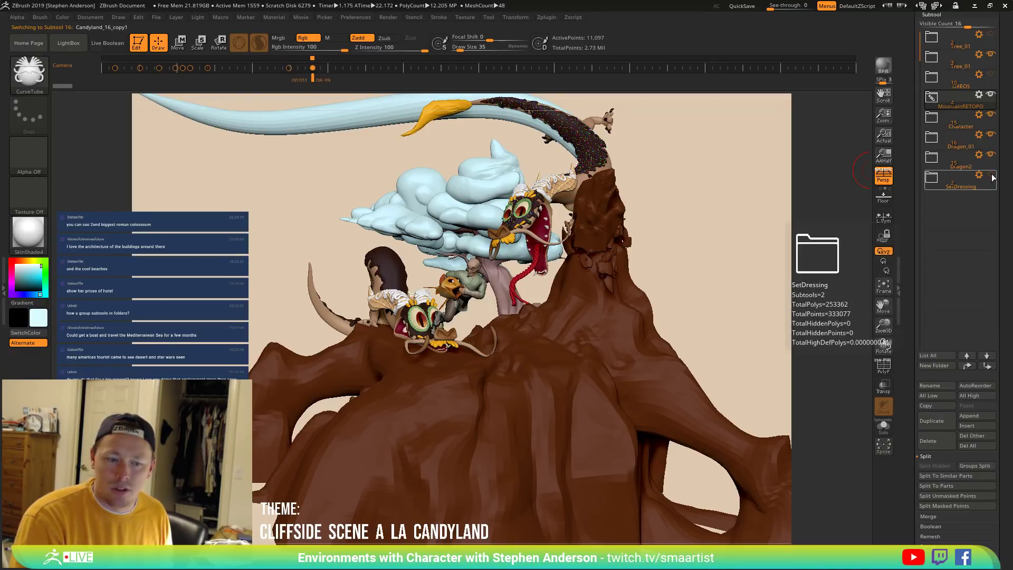
mouse_move(758, 232)
left_mouse_down()
mouse_move(719, 253)
mouse_move(697, 244)
mouse_move(719, 251)
left_mouse_up()
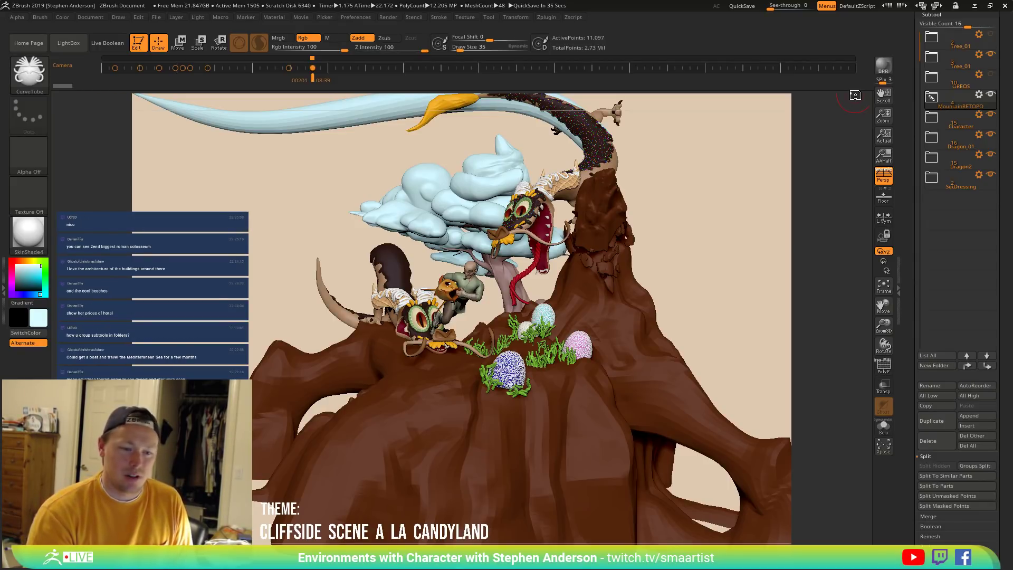
Switch to the Move Topological brush and set its draw size to 136 for the whipped-cream treetop.
mouse_move(430, 221)
right_mouse_down()
mouse_move(436, 206)
mouse_move(450, 217)
mouse_move(430, 202)
mouse_move(514, 380)
mouse_move(467, 285)
mouse_move(459, 323)
right_mouse_up()
key("b")
key("m")
key("t")
key("s")
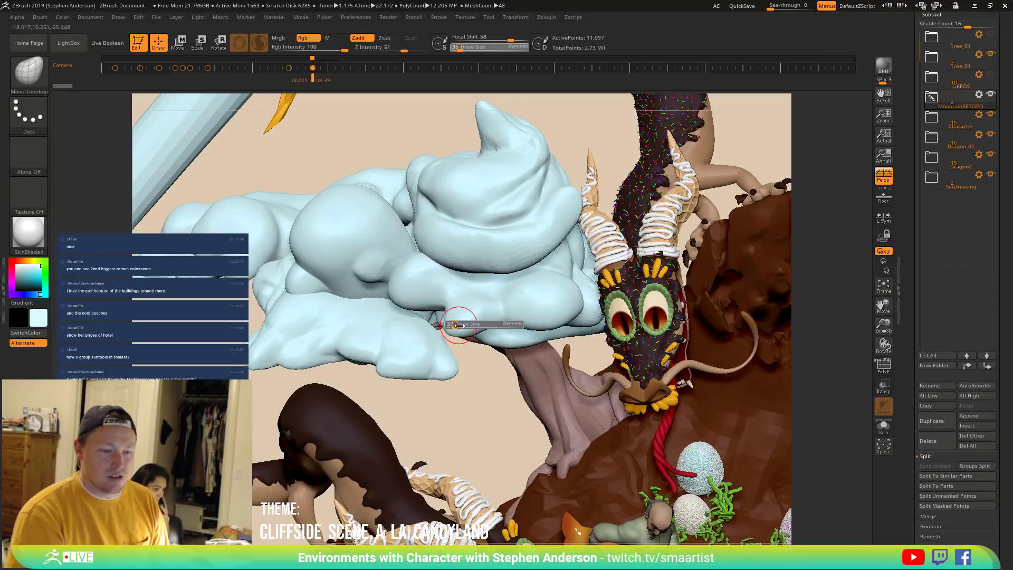
left_click_drag(459, 324, 455, 329)
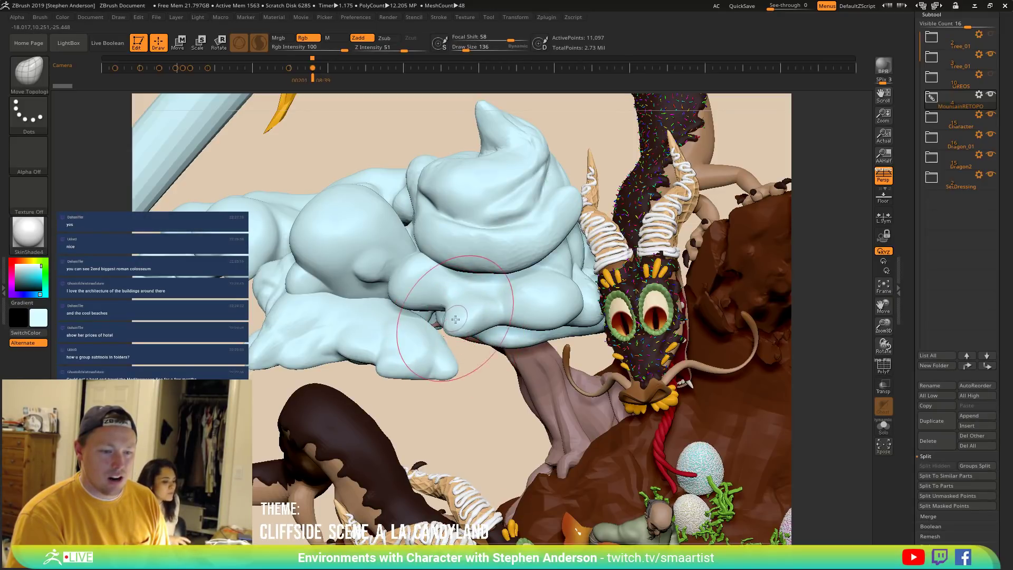
Select the whipped-cream treetop subtool beside the upper dragon's head and set the Move Topological draw size to 91.
left_click(462, 323, "alt")
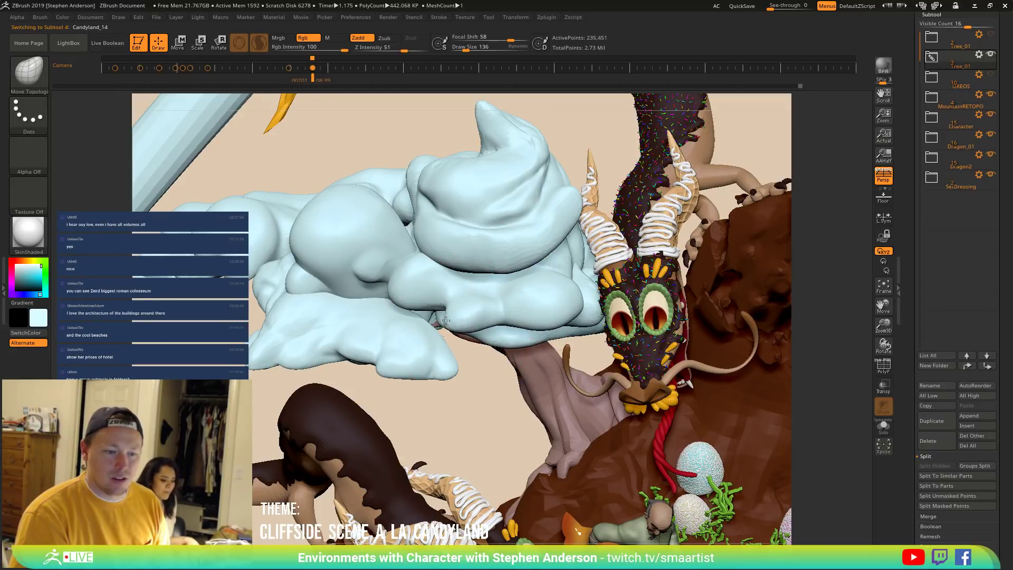
mouse_move(443, 326)
right_mouse_down()
mouse_move(450, 295)
mouse_move(473, 329)
right_mouse_up()
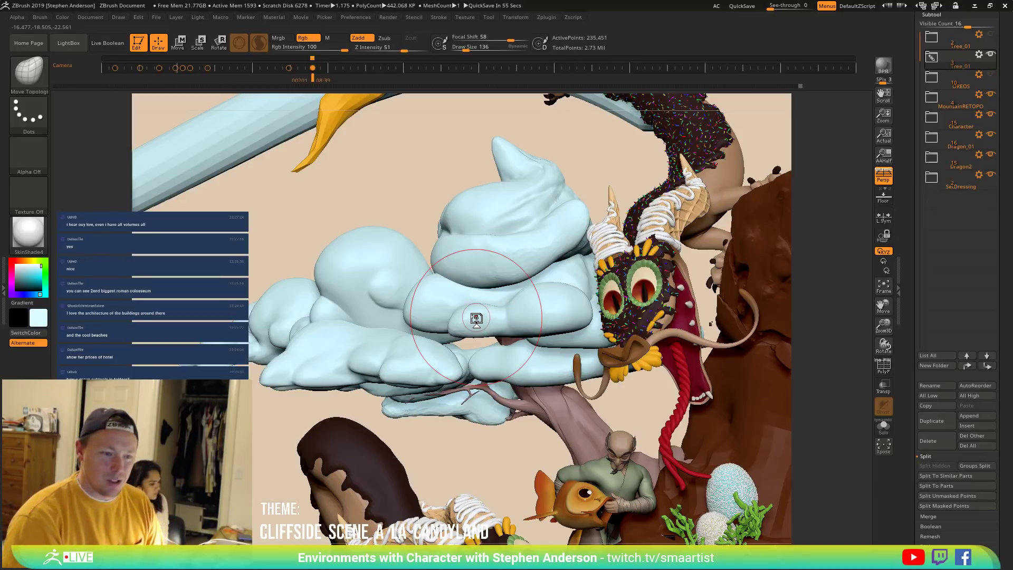
mouse_move(464, 307)
right_mouse_down()
mouse_move(443, 291)
mouse_move(430, 306)
right_mouse_up()
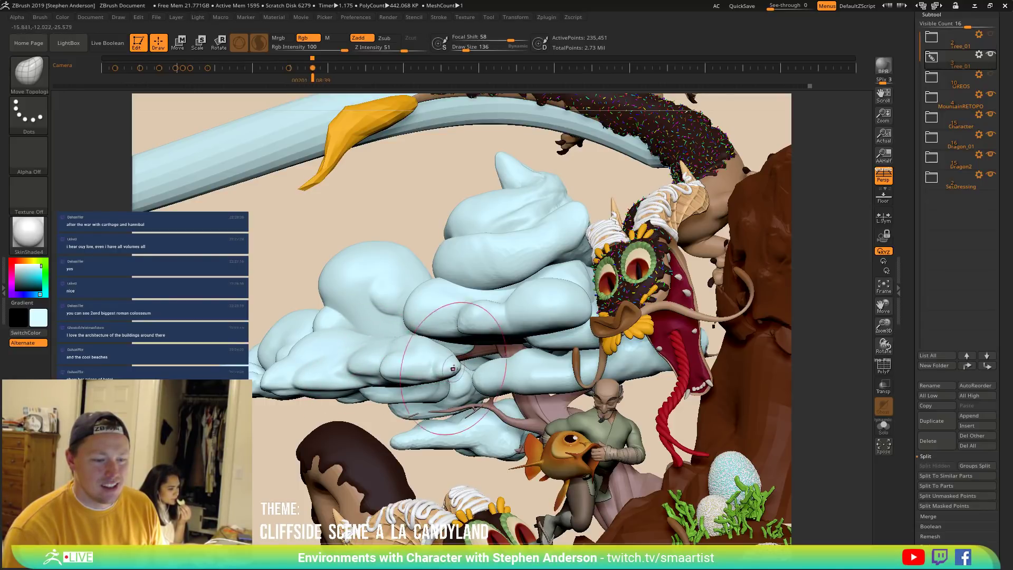
key("s")
left_click_drag(451, 359, 452, 359)
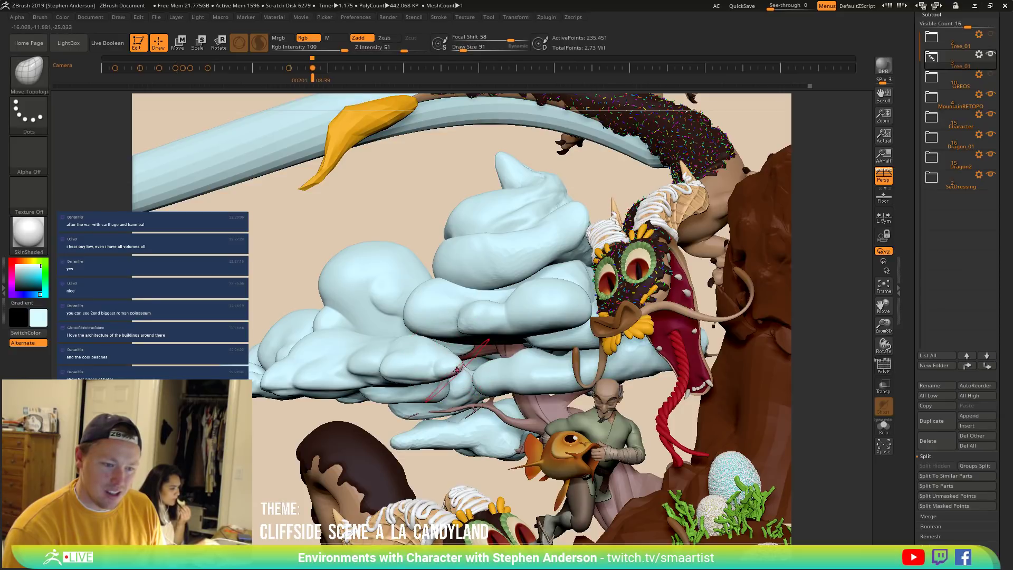
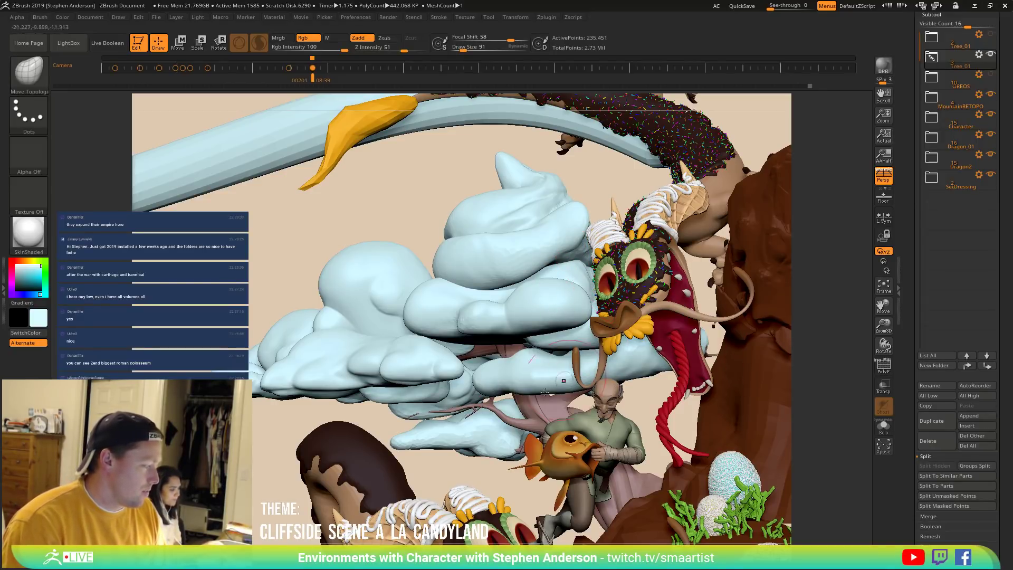
Make the hidden OREOS folder visible so the cookie steps show on the chocolate mountain.
mouse_move(561, 332)
right_mouse_down()
mouse_move(580, 348)
mouse_move(580, 333)
mouse_move(556, 328)
mouse_move(559, 278)
mouse_move(596, 288)
right_mouse_up()
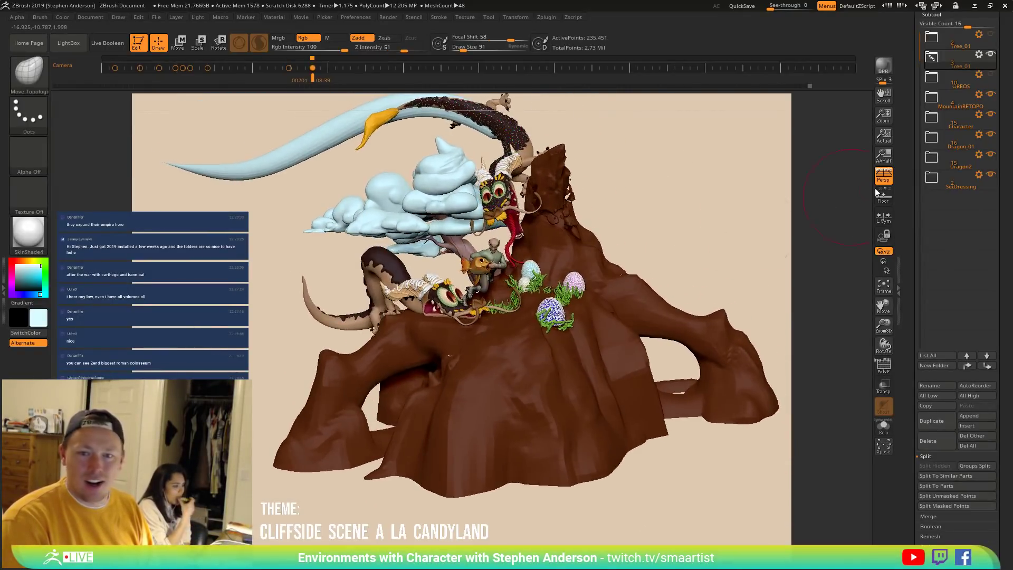
left_click(990, 74)
right_click_drag(640, 242, 544, 241)
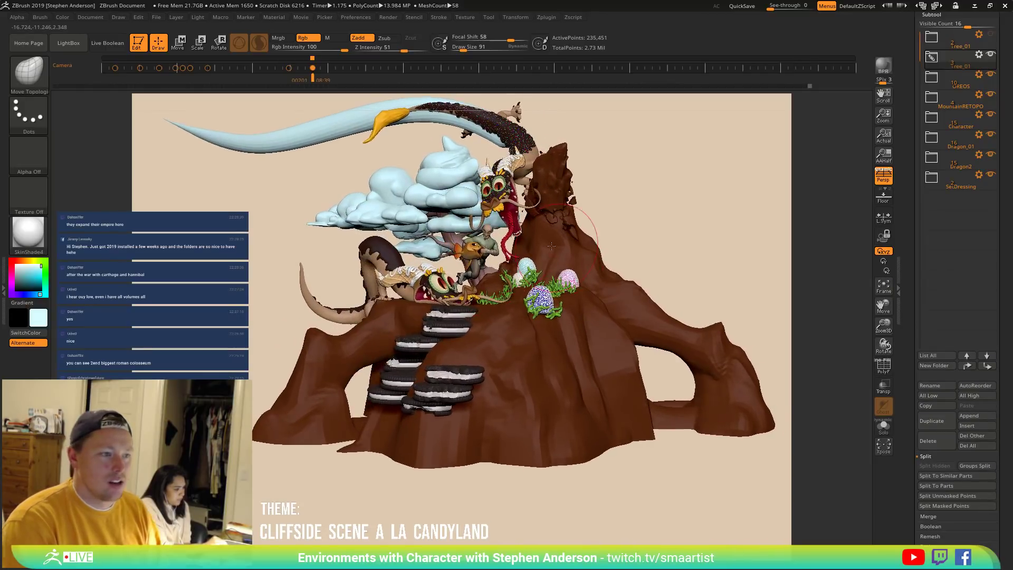
Go to the previous camera keyframe, review the full scene composition, and return the canvas to antialiased half size.
key("Left")
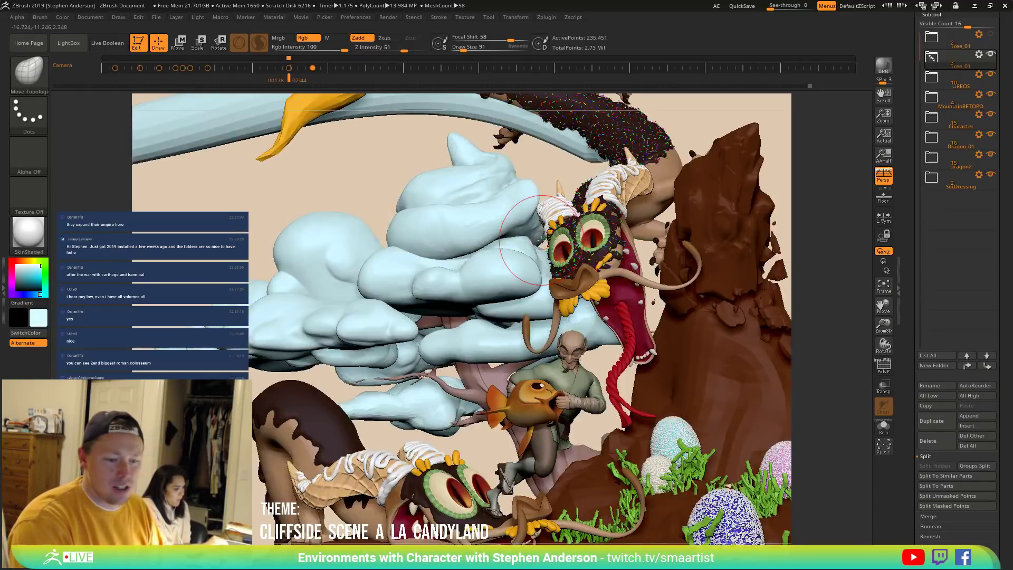
left_click_drag(883, 115, 878, 85)
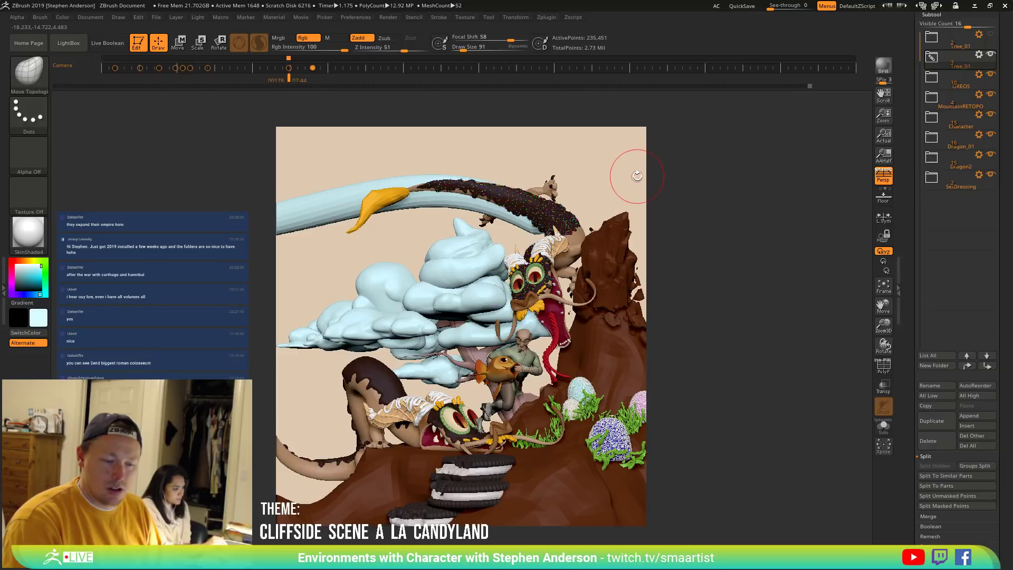
left_click_drag(636, 177, 666, 184)
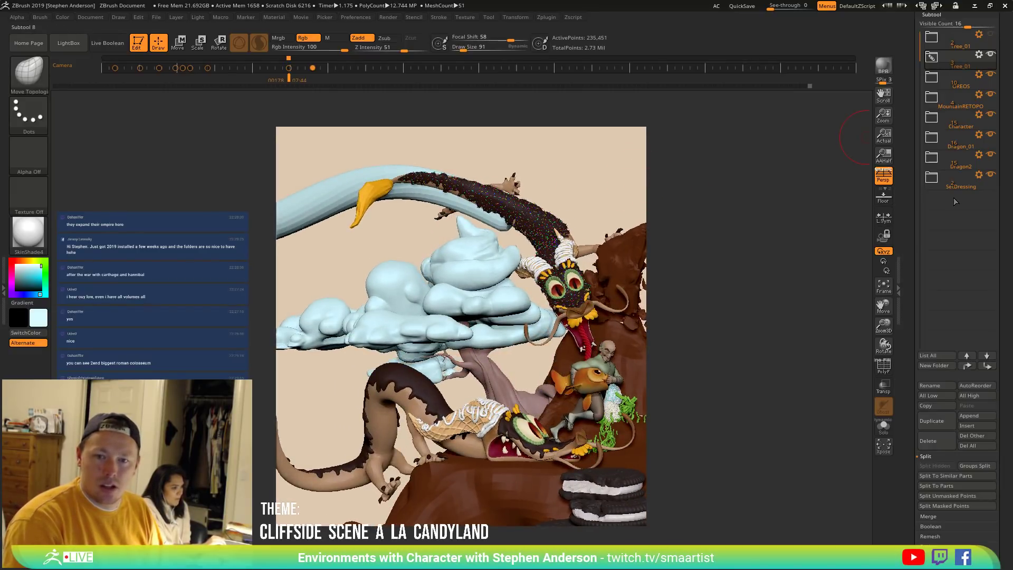
left_click(879, 154)
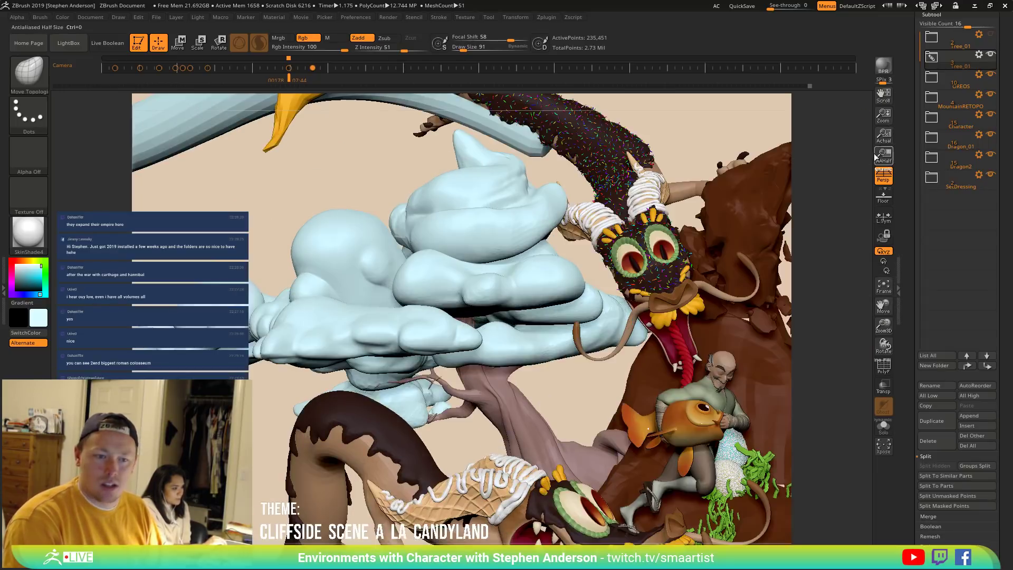
Open the Dragon2 folder, select the lower dragon's body subtool Candyland_17_copy1, and isolate it with Solo.
left_click(933, 158)
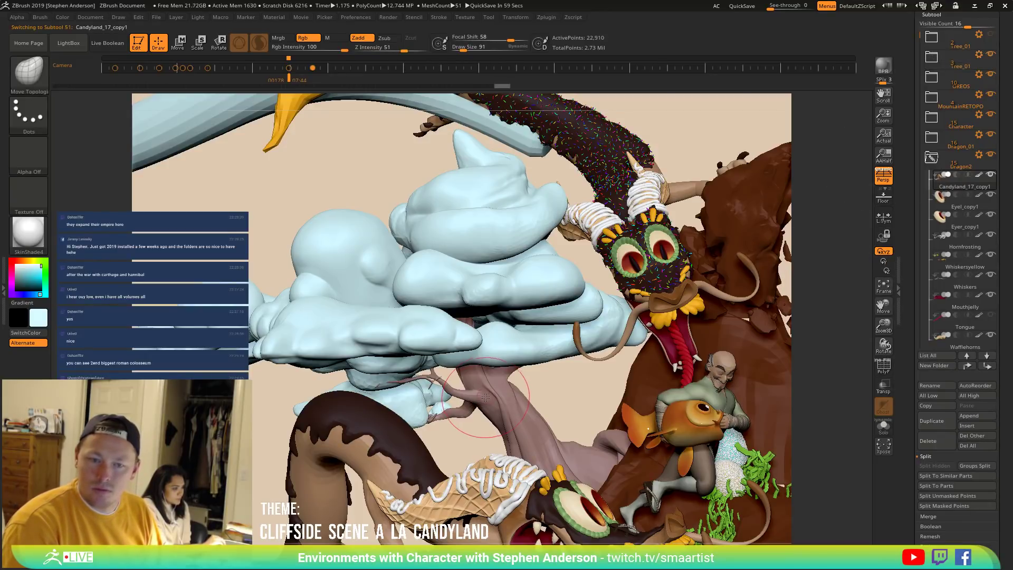
key("f")
mouse_move(331, 364)
right_mouse_down()
mouse_move(477, 341)
mouse_move(504, 373)
mouse_move(517, 368)
right_mouse_up()
mouse_move(470, 335)
right_mouse_down()
mouse_move(514, 354)
mouse_move(867, 404)
right_mouse_up()
left_click(883, 426)
right_click_drag(543, 362, 430, 385)
Lasso-mask the toes of one of the dragon's clawed feet, soften the mask edge, and invert the mask.
mouse_move(418, 323)
left_mouse_down("ctrl")
mouse_move(437, 364)
mouse_move(480, 377)
mouse_move(495, 294)
mouse_move(481, 279)
left_mouse_up("ctrl")
right_click_drag(481, 278, 434, 333)
key("ctrl")
left_click(455, 391, "ctrl")
left_click(450, 365, "ctrl")
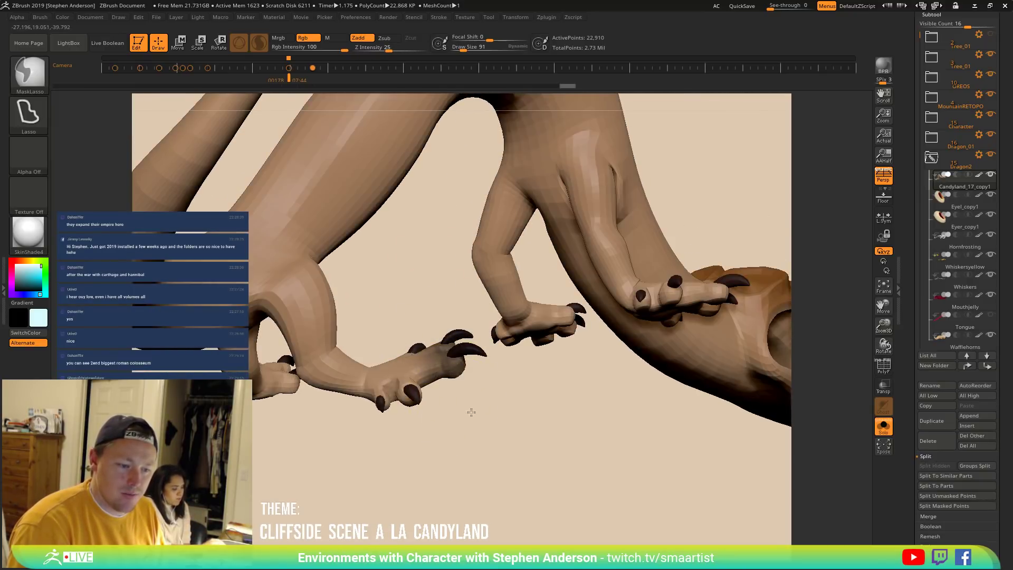
left_click(470, 410, "ctrl")
Place the transform gizmo on the unmasked toes, rotate them into a new pose, and clear the mask.
key("w")
left_click(430, 361, "alt")
left_click_drag(441, 402, 452, 345)
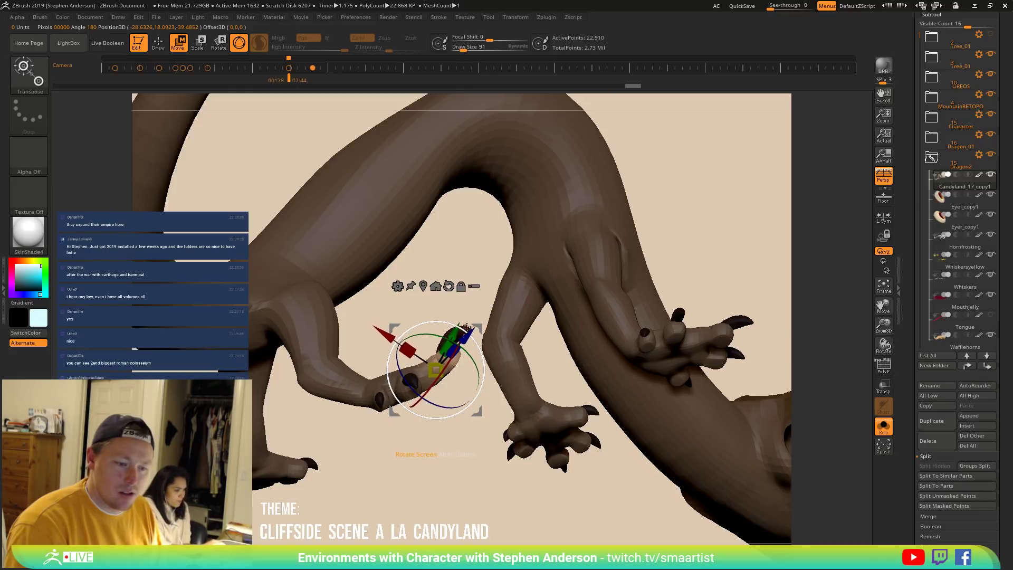
left_click_drag(480, 327, 439, 319)
left_click_drag(436, 451, 474, 486, "ctrl")
mouse_move(490, 408)
left_mouse_down()
mouse_move(468, 397)
mouse_move(485, 303)
mouse_move(537, 425)
mouse_move(522, 422)
left_mouse_up()
mouse_move(370, 337)
left_mouse_down("ctrl")
mouse_move(366, 272)
mouse_move(348, 257)
mouse_move(311, 262)
mouse_move(303, 341)
mouse_move(339, 321)
mouse_move(318, 334)
mouse_move(324, 369)
mouse_move(361, 305)
left_mouse_up("ctrl")
left_click_drag(405, 225, 476, 301)
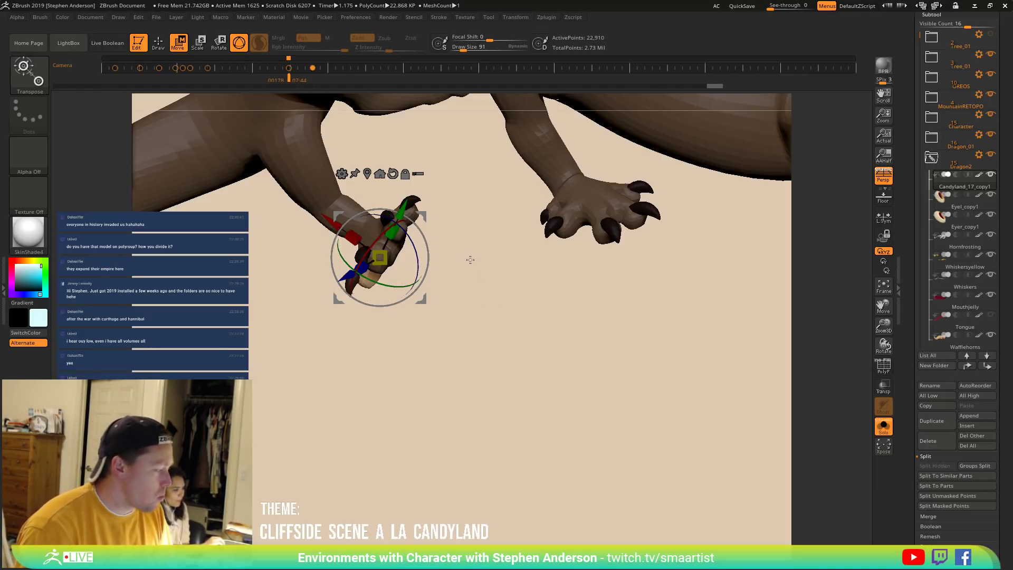
left_click_drag(454, 268, 587, 297)
Turn on PolyFrame and examine the polygroups on the dragon's feet, legs, neck and head.
key("shift+f")
left_click_drag(531, 267, 424, 387)
left_click_drag(452, 299, 477, 289)
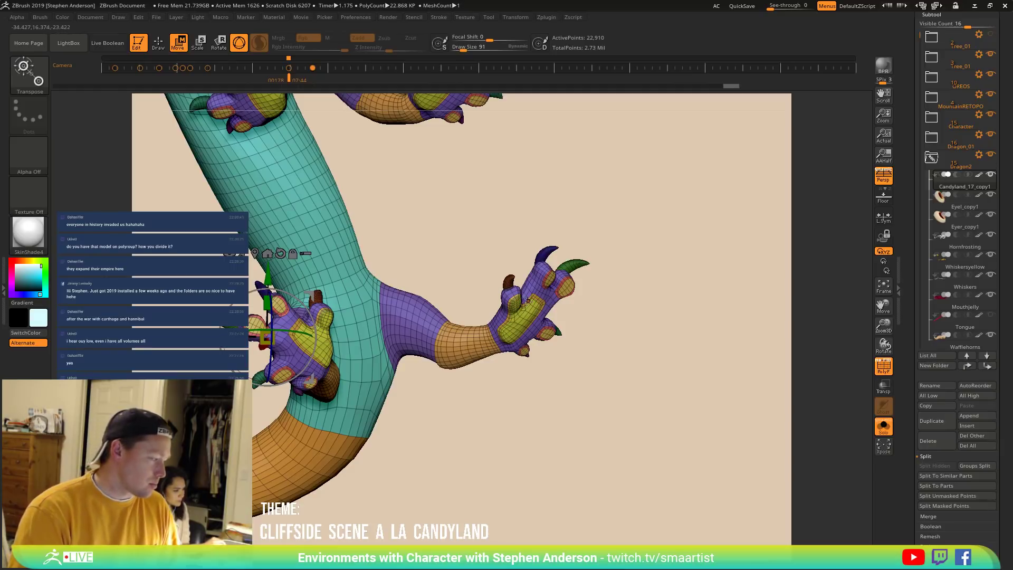
right_click_drag(508, 285, 553, 301)
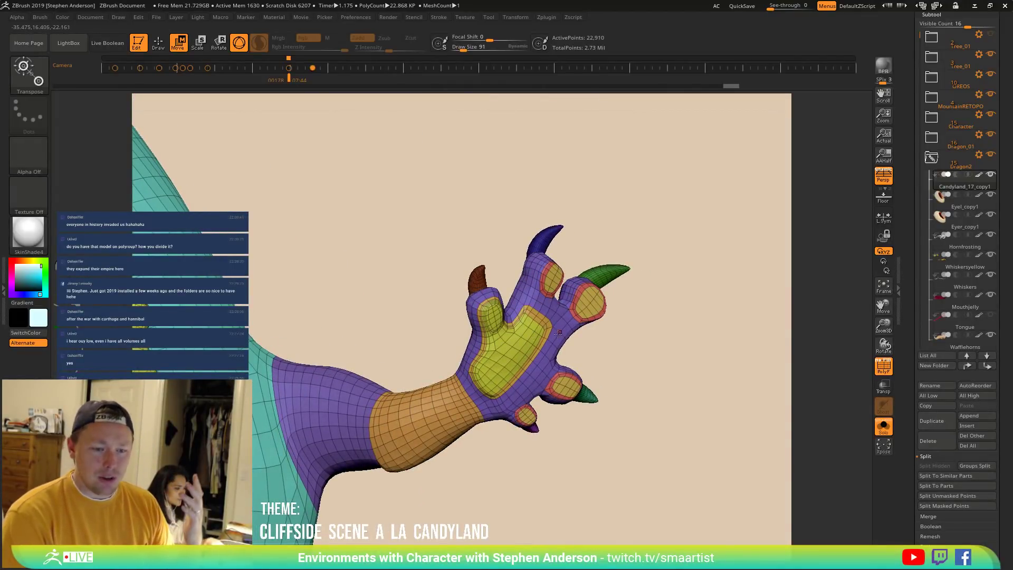
right_click_drag(580, 309, 478, 280)
right_click_drag(460, 259, 486, 265)
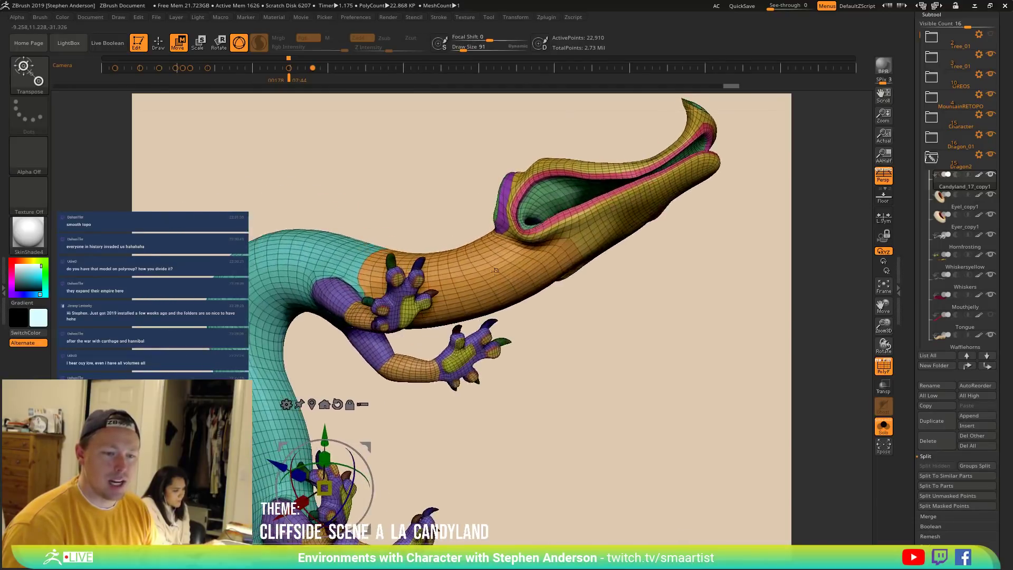
Try isolating the dragon's orange neck polygroup by masking the rest of the body, and clear that mask.
left_click_drag(498, 270, 644, 292, "ctrl")
right_click_drag(598, 312, 575, 318)
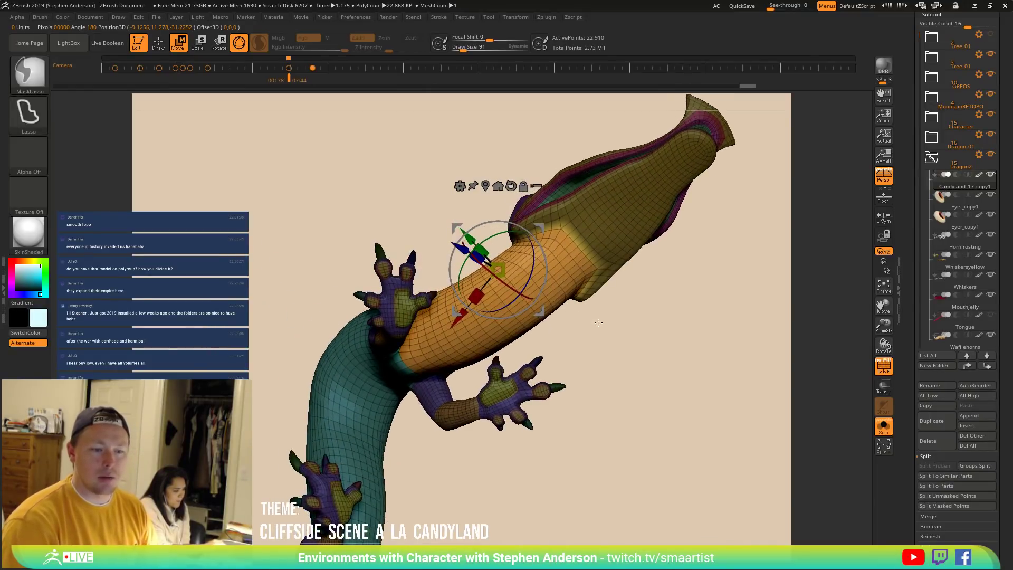
key("ctrl")
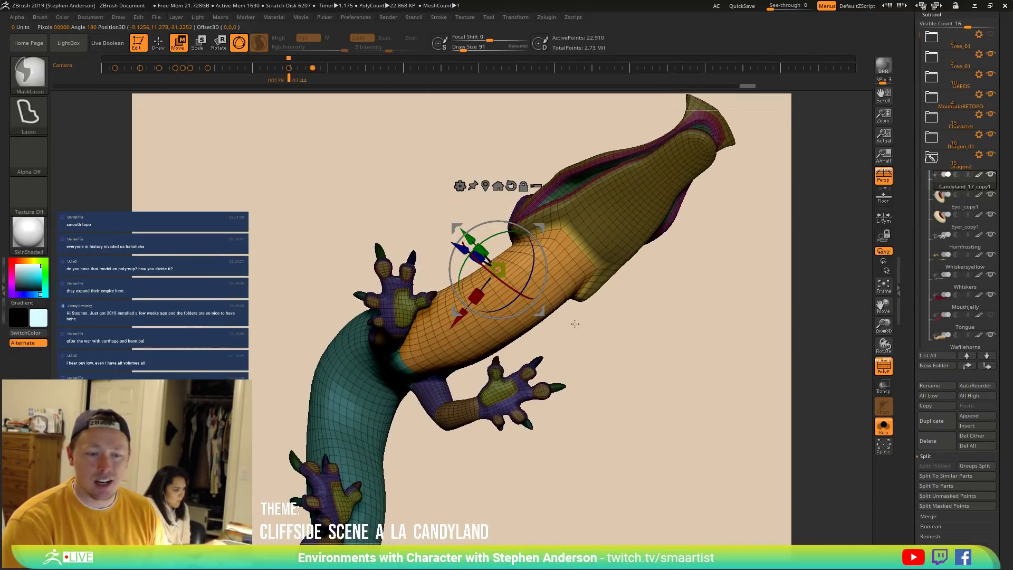
mouse_move(632, 327)
left_mouse_down("ctrl")
mouse_move(804, 140)
mouse_move(572, 94)
mouse_move(435, 192)
mouse_move(425, 216)
left_mouse_up("ctrl")
Mask everything except the purple polygroup of a clawed foot and rotate that foot with the gizmo.
right_click_drag(674, 287, 653, 292)
right_click_drag(662, 357, 381, 377)
key("ctrl")
mouse_move(298, 351)
left_mouse_down("ctrl")
mouse_move(434, 426)
mouse_move(413, 371)
left_mouse_up("ctrl")
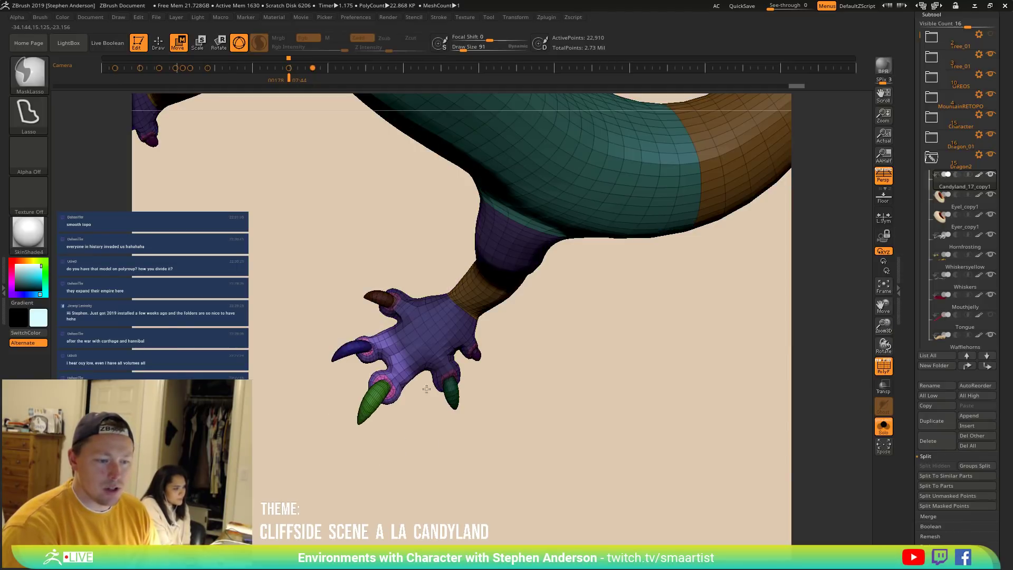
right_click_drag(413, 370, 453, 307)
left_click(417, 357)
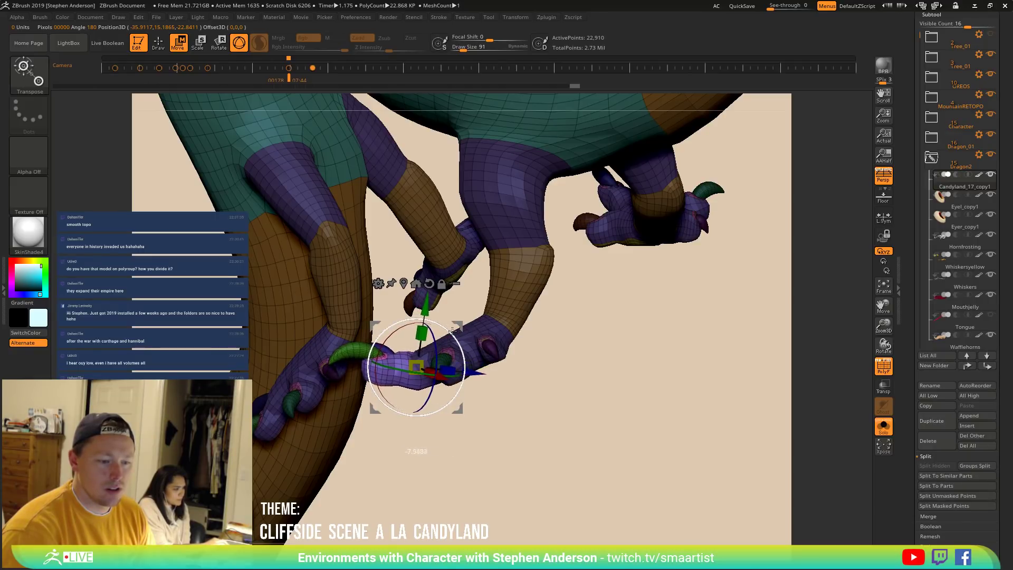
mouse_move(452, 329)
right_mouse_down()
mouse_move(529, 317)
mouse_move(588, 343)
mouse_move(559, 325)
mouse_move(576, 328)
mouse_move(587, 278)
mouse_move(508, 328)
mouse_move(518, 305)
mouse_move(511, 417)
mouse_move(489, 357)
right_mouse_up()
Turn off PolyFrame, return to Draw mode, and examine the clawed foot from several angles.
key("shift+f")
key("q")
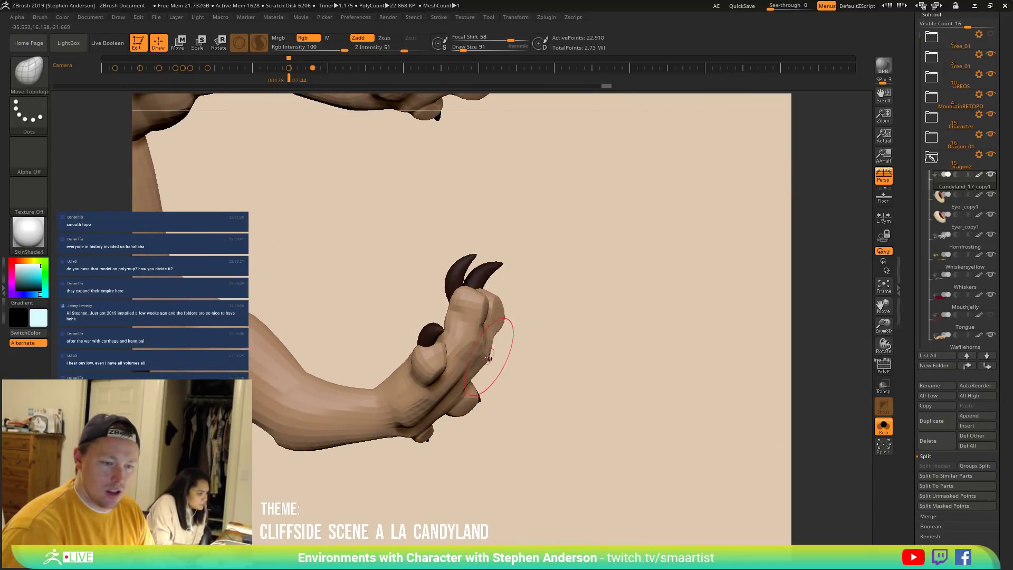
right_click_drag(489, 347, 493, 342)
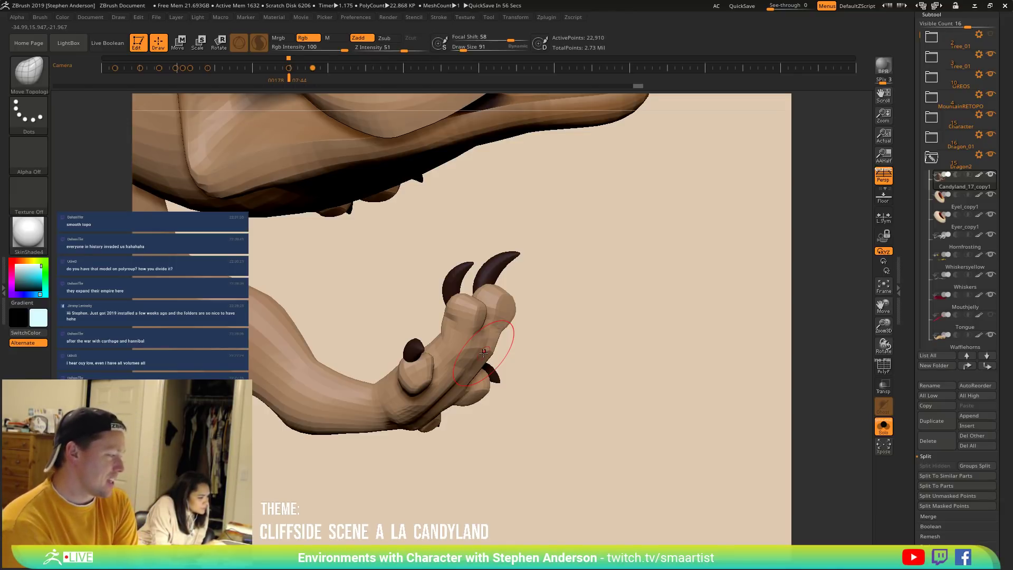
right_click_drag(390, 305, 405, 283)
mouse_move(402, 343)
right_mouse_down("ctrl")
mouse_move(385, 300)
mouse_move(387, 326)
mouse_move(413, 312)
mouse_move(446, 333)
mouse_move(441, 287)
mouse_move(455, 300)
mouse_move(389, 256)
right_mouse_up("ctrl")
Turn PolyFrame back on and turn off Solo to show the dragon's leg against the rest of the scene.
key("shift+f")
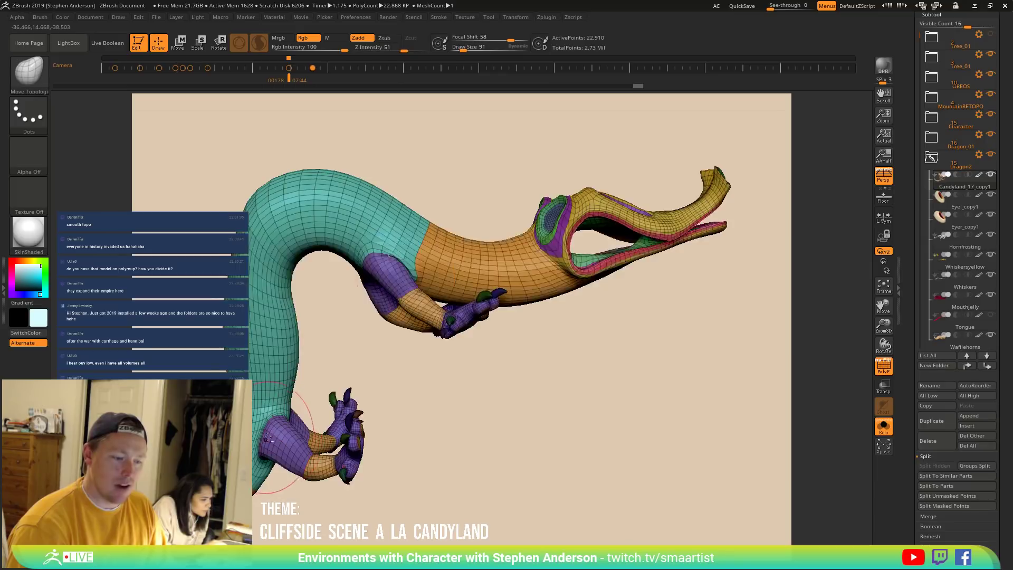
right_click_drag(266, 439, 507, 379, "alt")
left_click(882, 425)
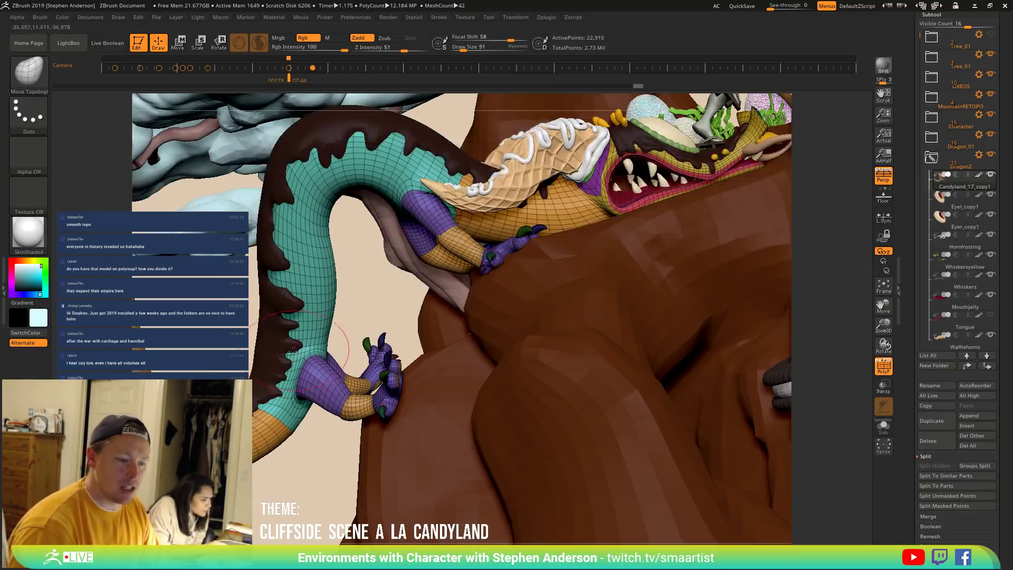
mouse_move(327, 364)
right_mouse_down()
mouse_move(299, 372)
mouse_move(349, 360)
mouse_move(317, 258)
mouse_move(335, 364)
right_mouse_up()
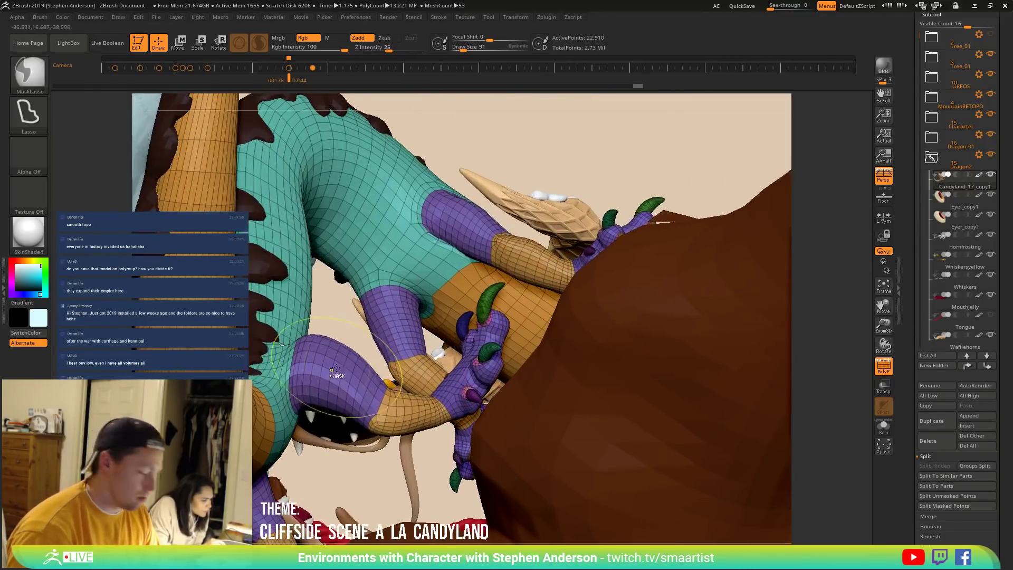
Switch to the Move gizmo and mask everything on the dragon's body except the purple upper-leg polygroup.
key("w")
left_click(357, 386, "ctrl")
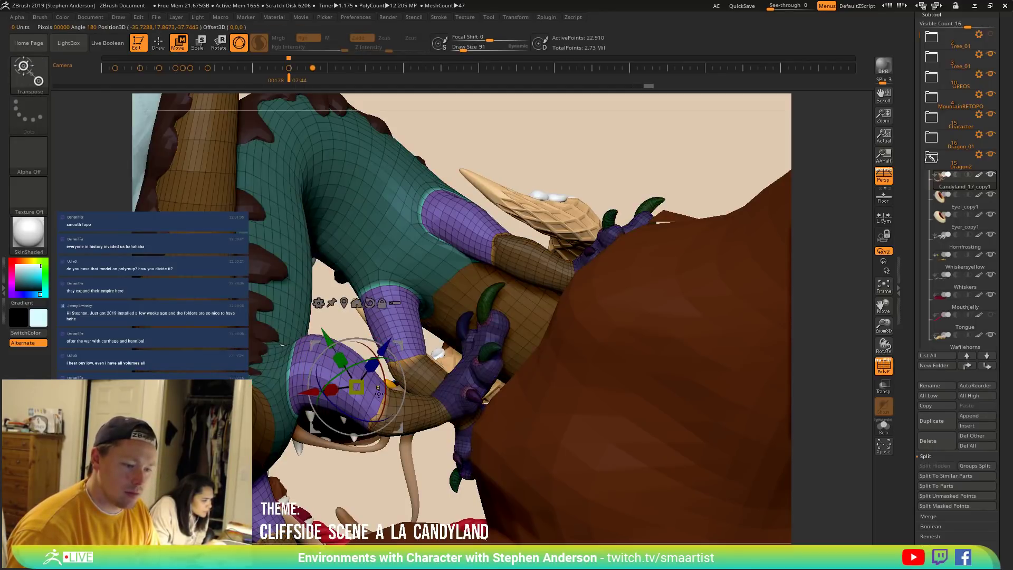
right_click_drag(377, 390, 480, 304)
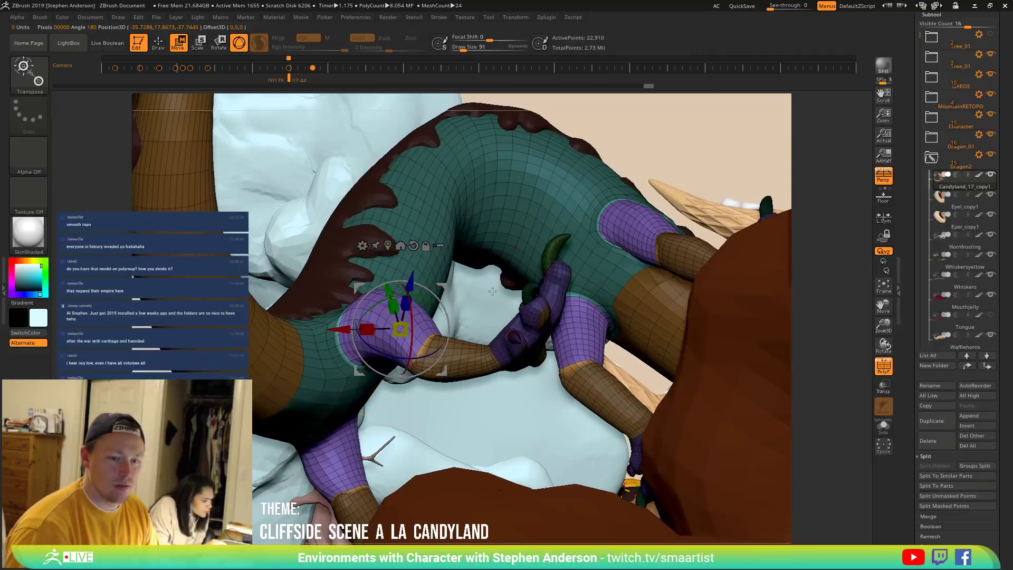
Lasso-mask the dragon's other upper legs so that only the raised leg's thigh stays unmasked.
key("ctrl")
mouse_move(589, 168)
left_mouse_down("ctrl")
mouse_move(509, 313)
mouse_move(739, 483)
mouse_move(460, 453)
left_mouse_up("ctrl")
key("ctrl")
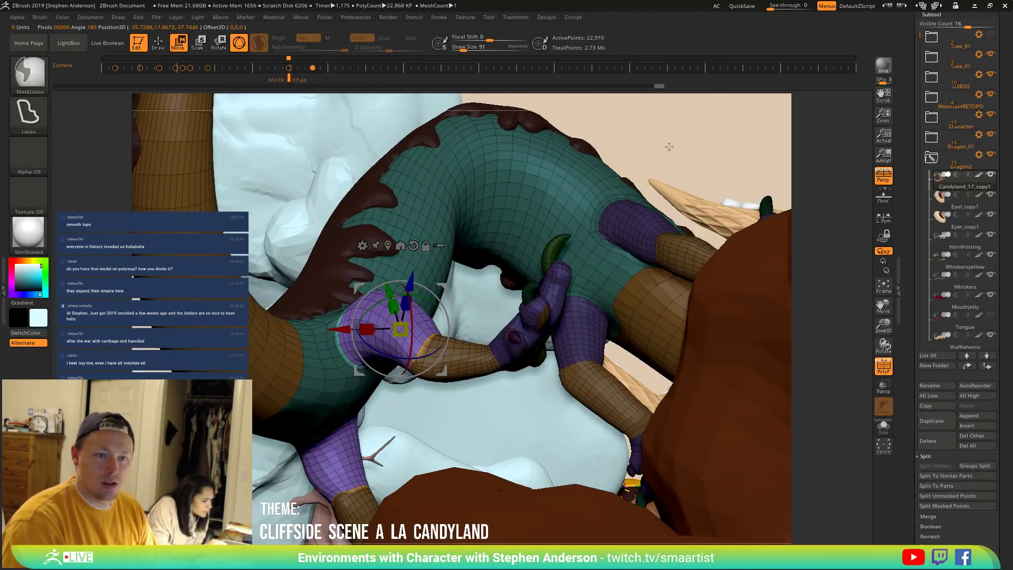
mouse_move(534, 344)
left_mouse_down("ctrl")
mouse_move(385, 340)
mouse_move(372, 330)
mouse_move(364, 440)
mouse_move(479, 468)
left_mouse_up("ctrl")
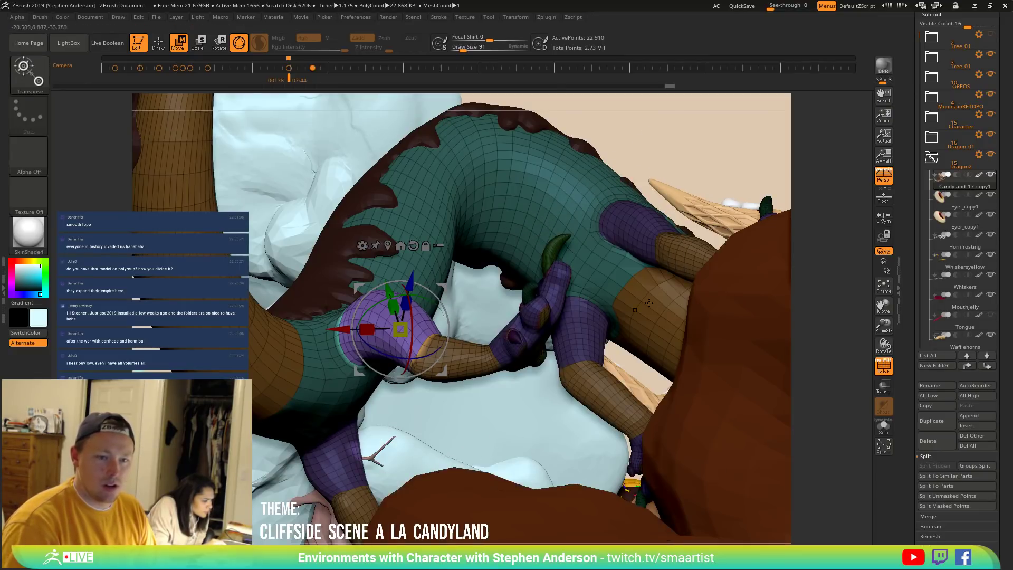
key("ctrl")
mouse_move(687, 147)
left_mouse_down("ctrl")
mouse_move(652, 364)
mouse_move(401, 454)
mouse_move(554, 510)
mouse_move(506, 427)
left_mouse_up("ctrl")
Return to Draw mode and set up the Move Topological brush with a draw size of 269 for the unmasked thigh.
key("q")
left_click_drag(528, 337, 367, 326)
key("ctrl")
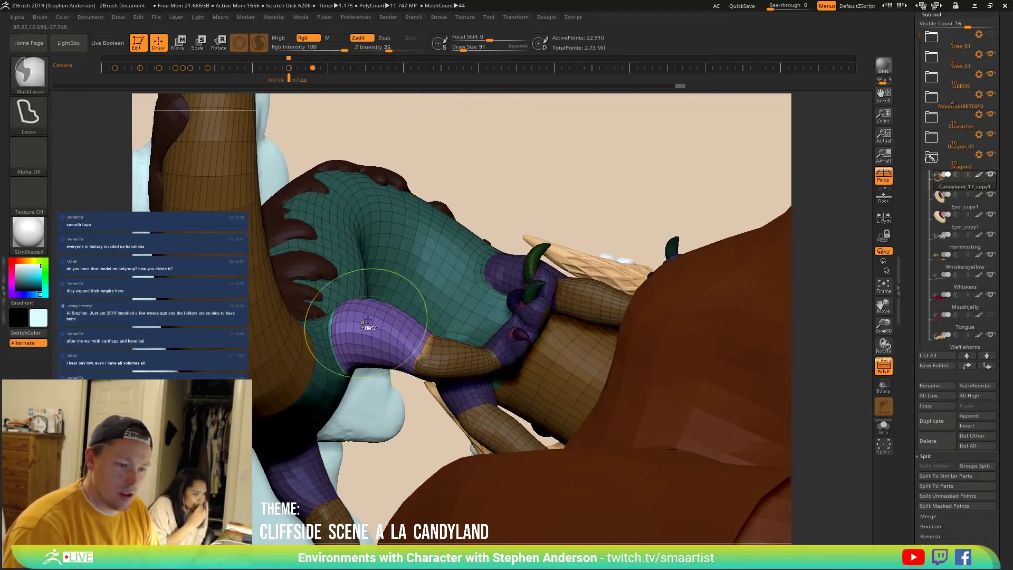
key("b")
key("m")
key("t")
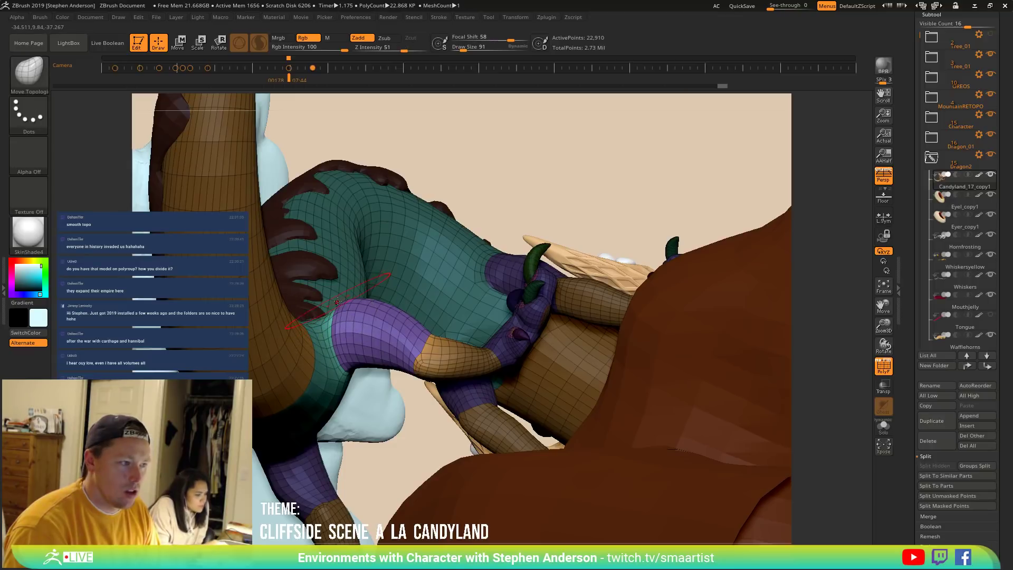
left_click_drag(339, 303, 344, 305)
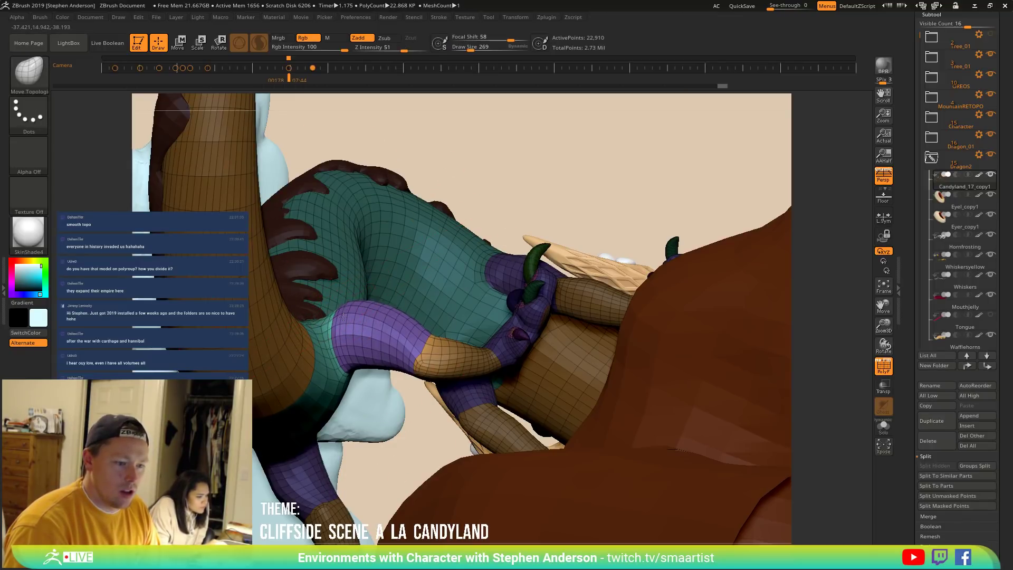
right_click_drag(371, 353, 840, 498)
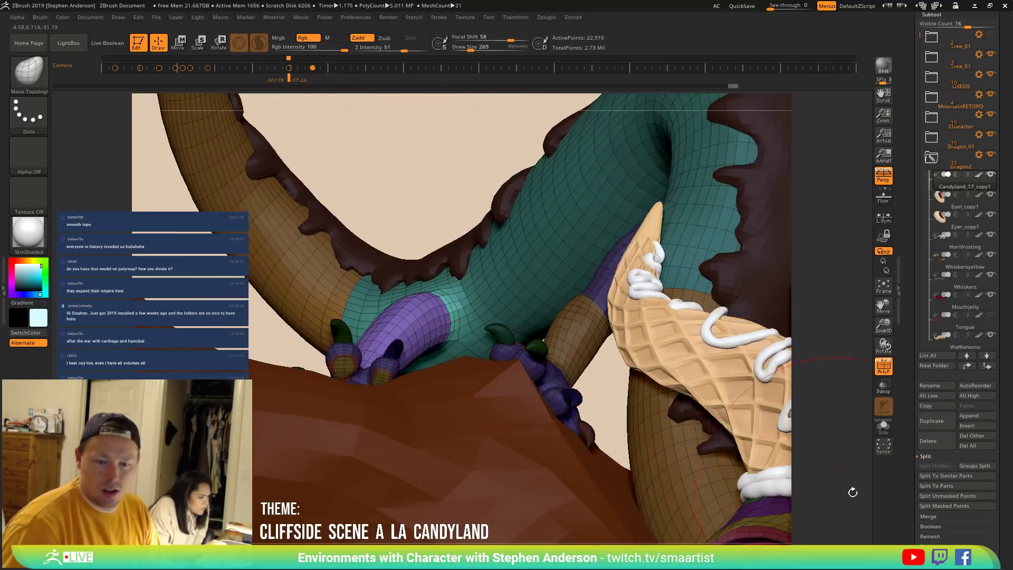
Isolate the dragon's body with Solo and smooth the raised leg's knee area with a draw size of 91 and a Smooth intensity of 10.
left_click(878, 436)
mouse_move(527, 343)
right_mouse_down()
mouse_move(451, 302)
mouse_move(442, 334)
mouse_move(429, 314)
mouse_move(397, 343)
mouse_move(457, 280)
mouse_move(453, 271)
right_mouse_up()
key("s")
key("ctrl+z")
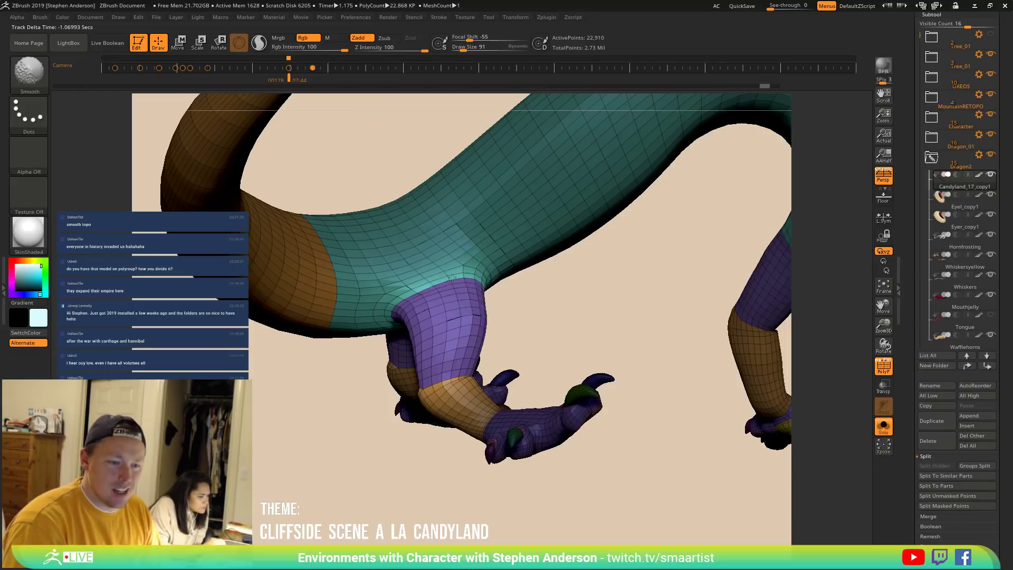
right_click_drag(447, 278, 406, 253)
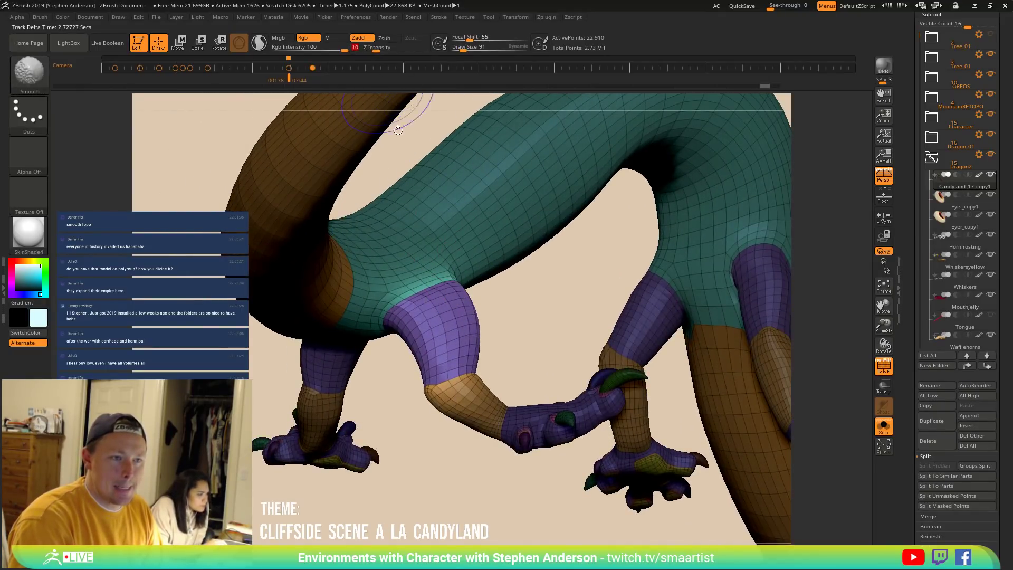
mouse_move(458, 279)
right_mouse_down()
mouse_move(421, 284)
mouse_move(422, 297)
mouse_move(497, 289)
mouse_move(554, 310)
mouse_move(560, 324)
mouse_move(535, 315)
right_mouse_up()
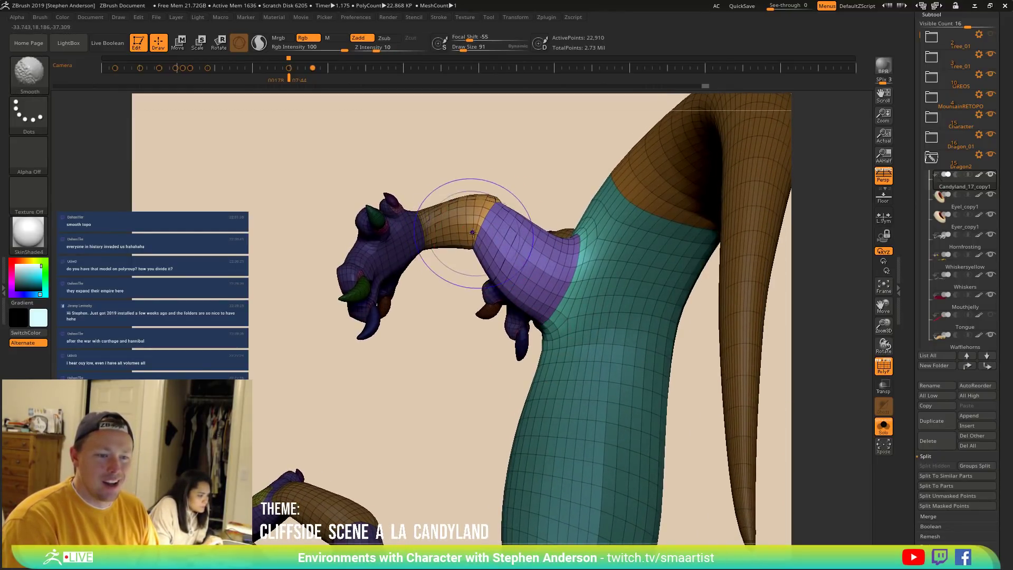
left_click_drag(520, 269, 533, 289, "shift")
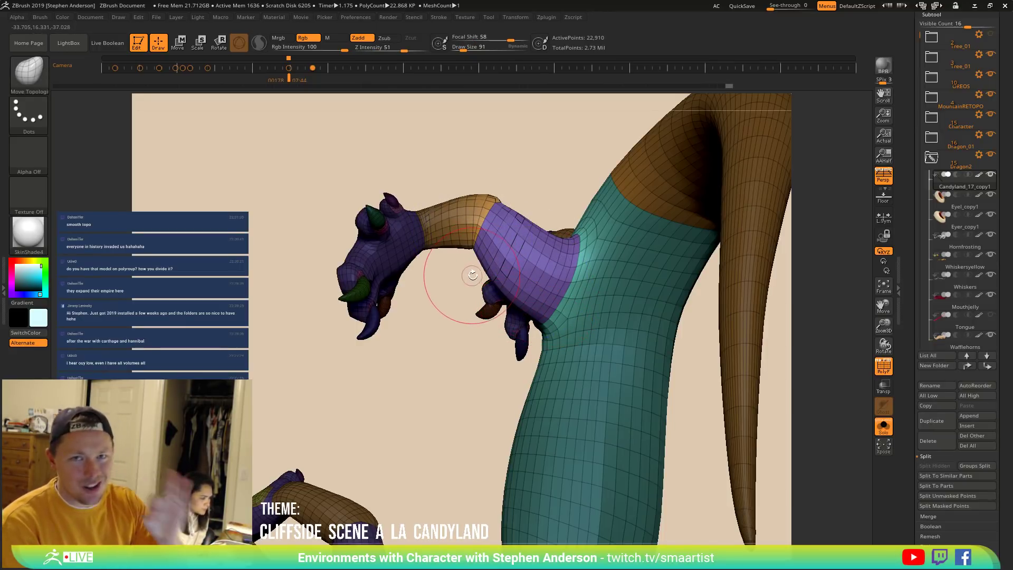
Set the Move Topological draw size to 68 and clear the mask from the dragon's body.
mouse_move(523, 290)
right_mouse_down()
mouse_move(550, 263)
mouse_move(548, 278)
mouse_move(475, 294)
mouse_move(526, 334)
mouse_move(499, 262)
right_mouse_up()
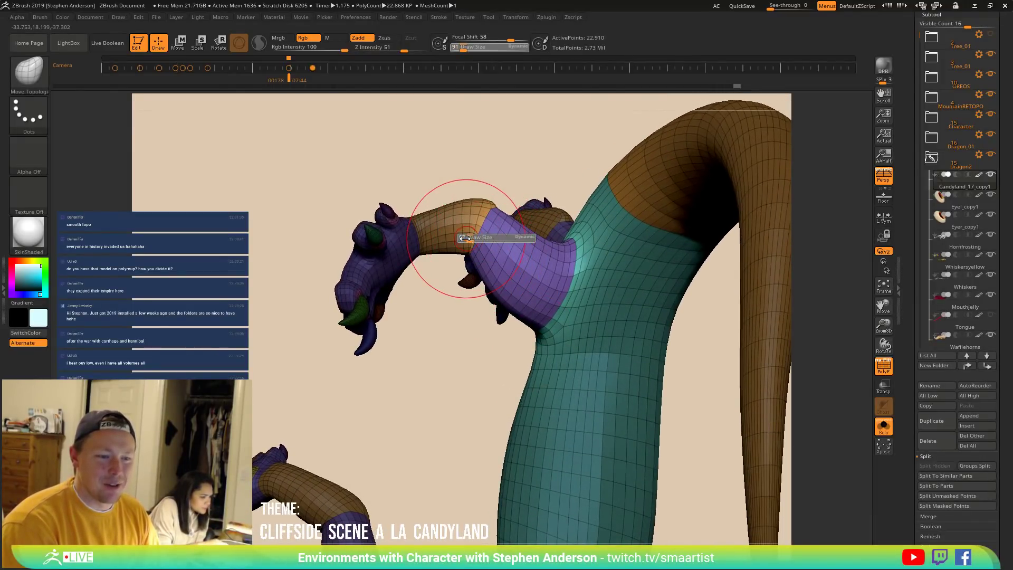
key("shift")
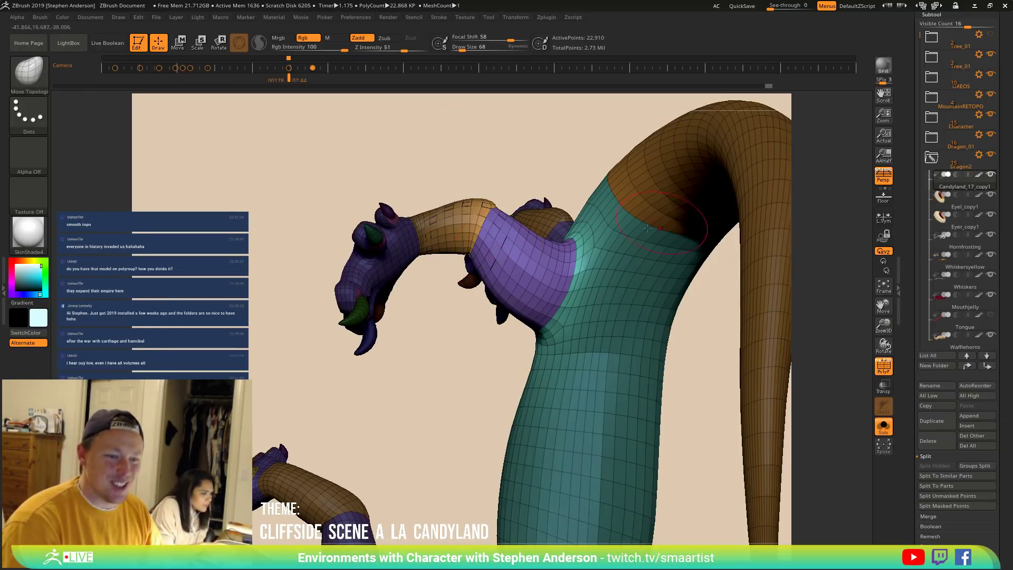
right_click_drag(517, 281, 495, 276)
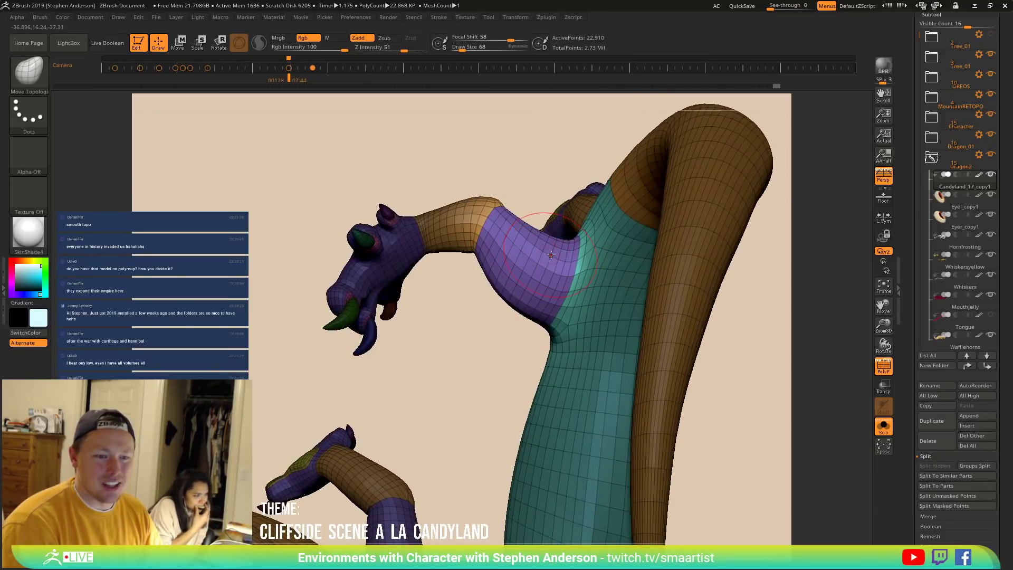
mouse_move(570, 248)
right_mouse_down()
mouse_move(590, 280)
mouse_move(660, 299)
right_mouse_up()
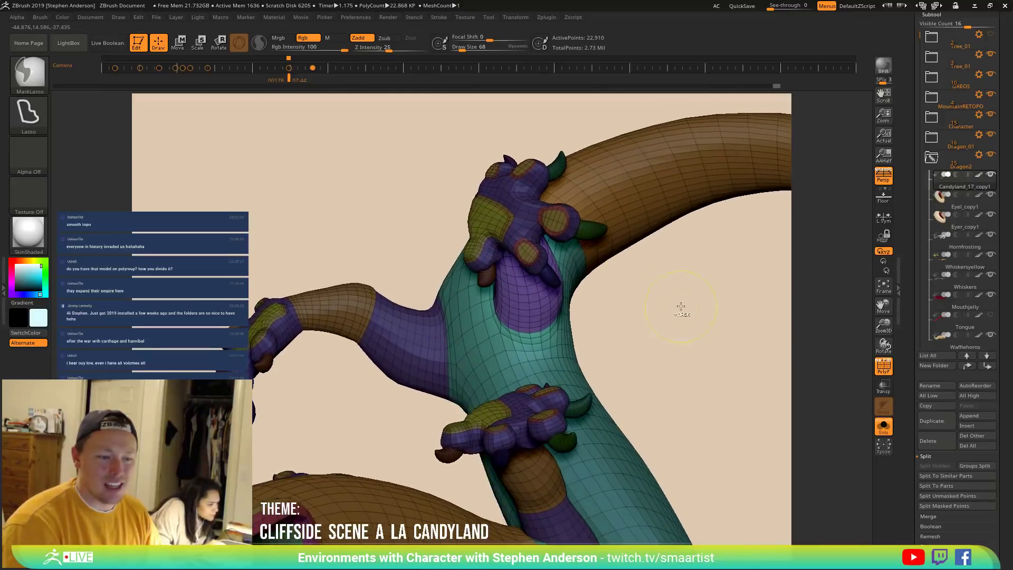
left_click(677, 327, "ctrl")
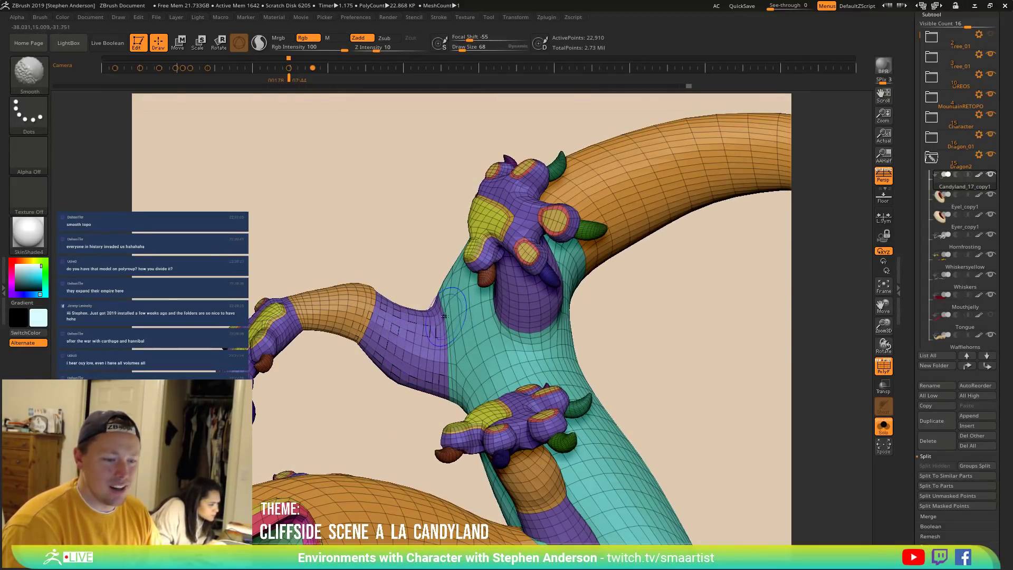
Smooth the dragon's teal hip surface around the bases of the purple thighs and below the tail.
right_click_drag(452, 322, 467, 315)
mouse_move(454, 242)
left_mouse_down("shift")
mouse_move(464, 236)
mouse_move(458, 221)
mouse_move(417, 219)
mouse_move(464, 206)
left_mouse_up("shift")
right_click_drag(464, 206, 500, 142)
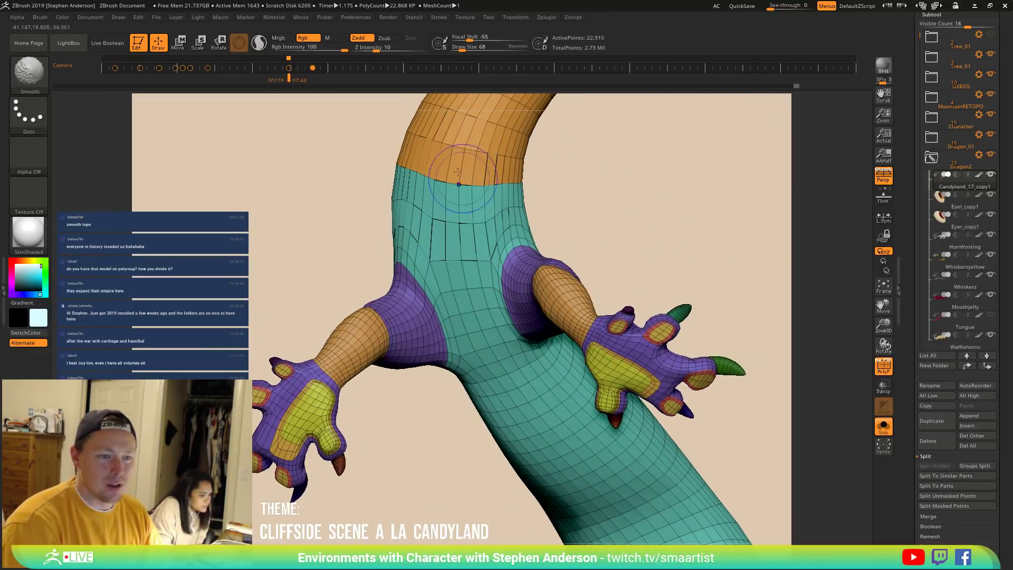
mouse_move(468, 342)
right_mouse_down()
mouse_move(449, 299)
mouse_move(496, 332)
right_mouse_up()
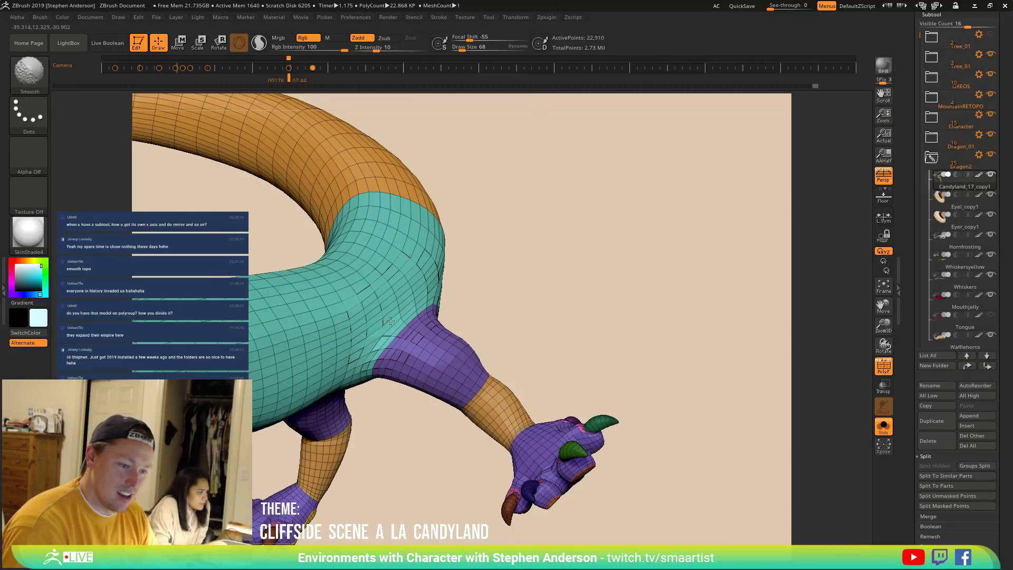
mouse_move(391, 321)
right_mouse_down()
mouse_move(410, 338)
mouse_move(414, 323)
mouse_move(450, 320)
mouse_move(401, 338)
right_mouse_up()
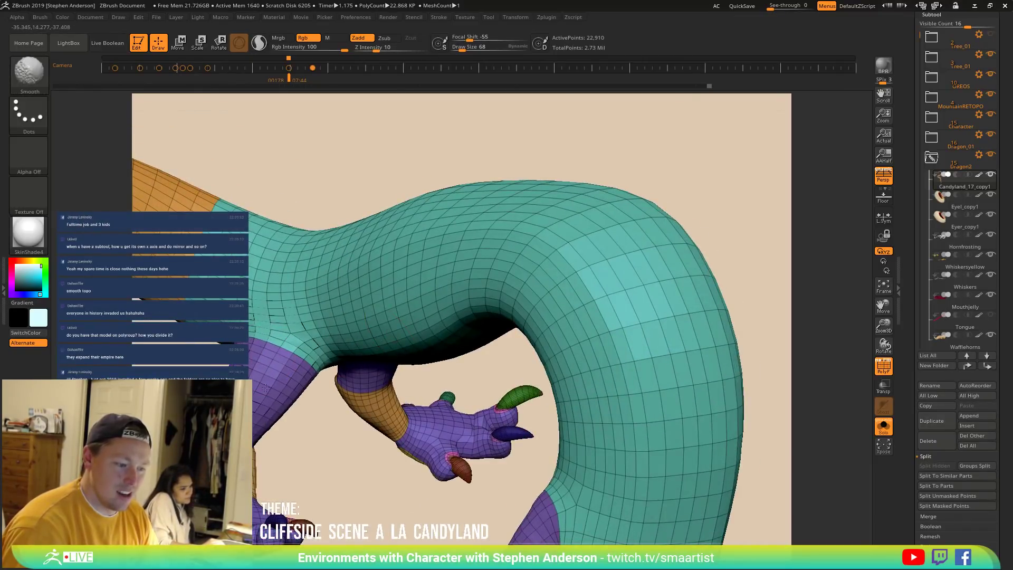
Reshape the rear legs' purple thighs beneath the tail with the Move Topological brush.
right_click_drag(259, 374, 384, 334)
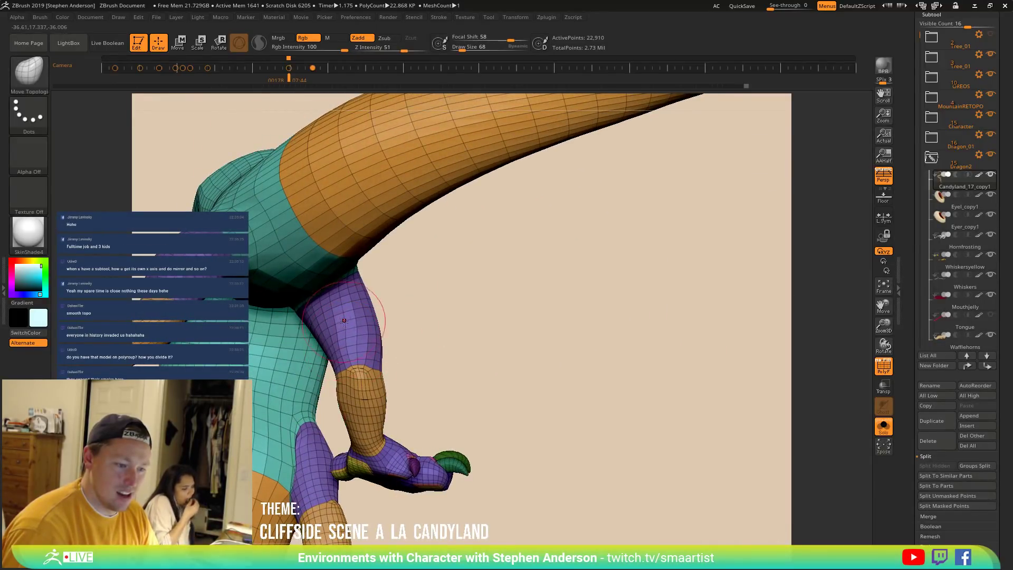
left_click_drag(337, 314, 376, 342)
right_click_drag(376, 342, 311, 248)
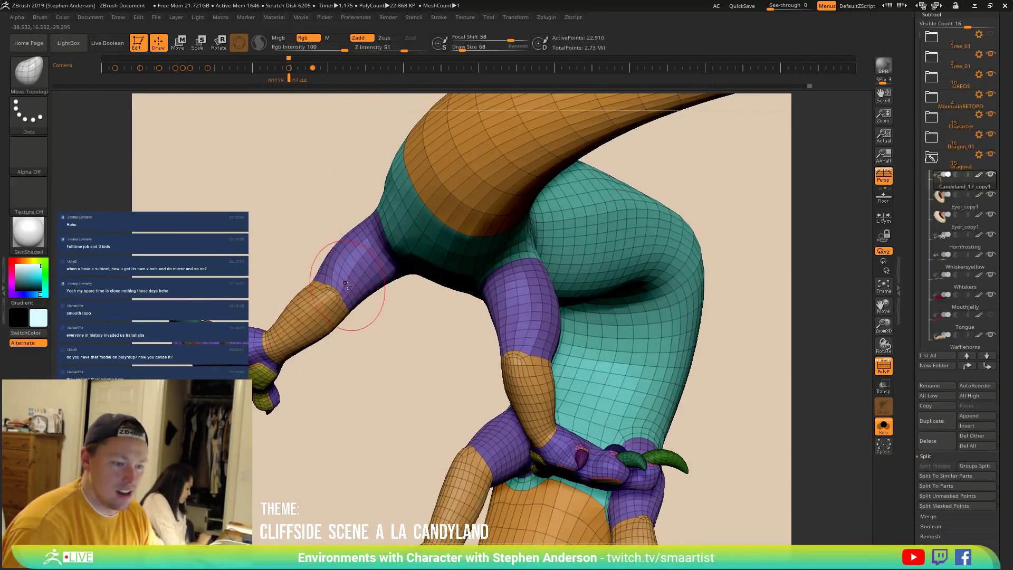
left_click_drag(347, 257, 340, 254)
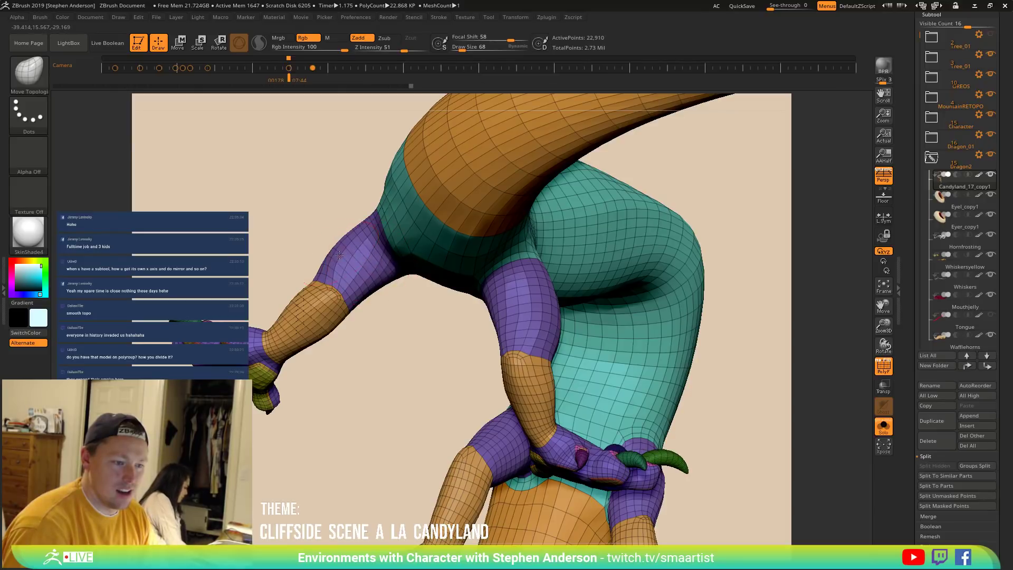
Reduce the Move Topological draw size to 35 for close work on the thigh beneath the tail.
right_click_drag(369, 300, 464, 240)
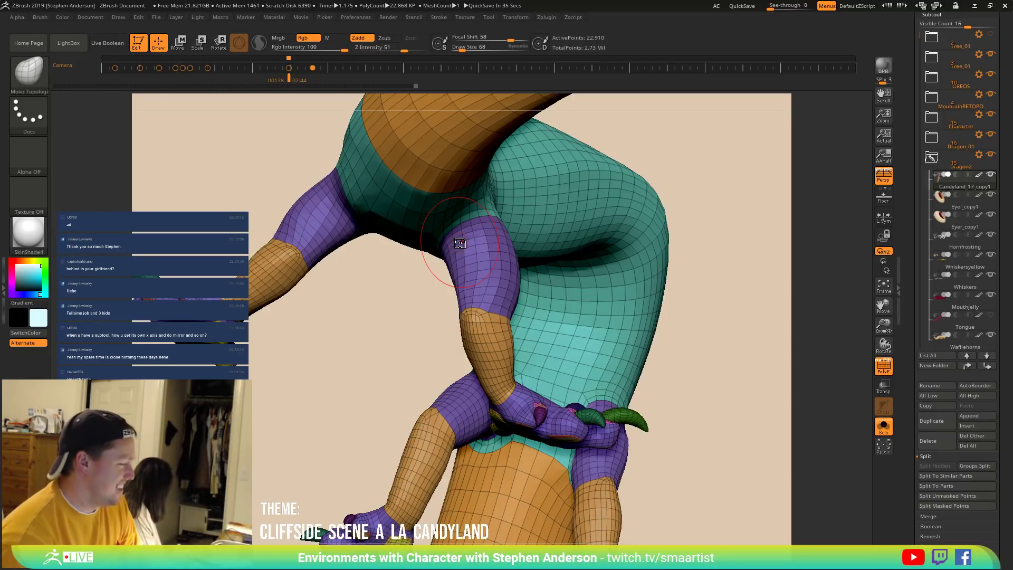
right_click_drag(471, 270, 477, 280)
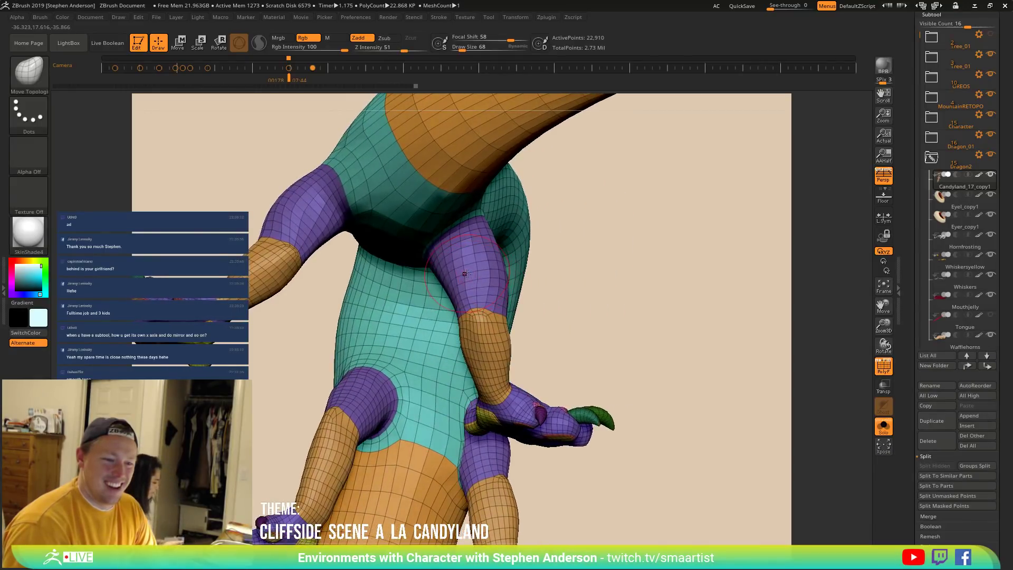
key("s")
left_click_drag(466, 273, 465, 274)
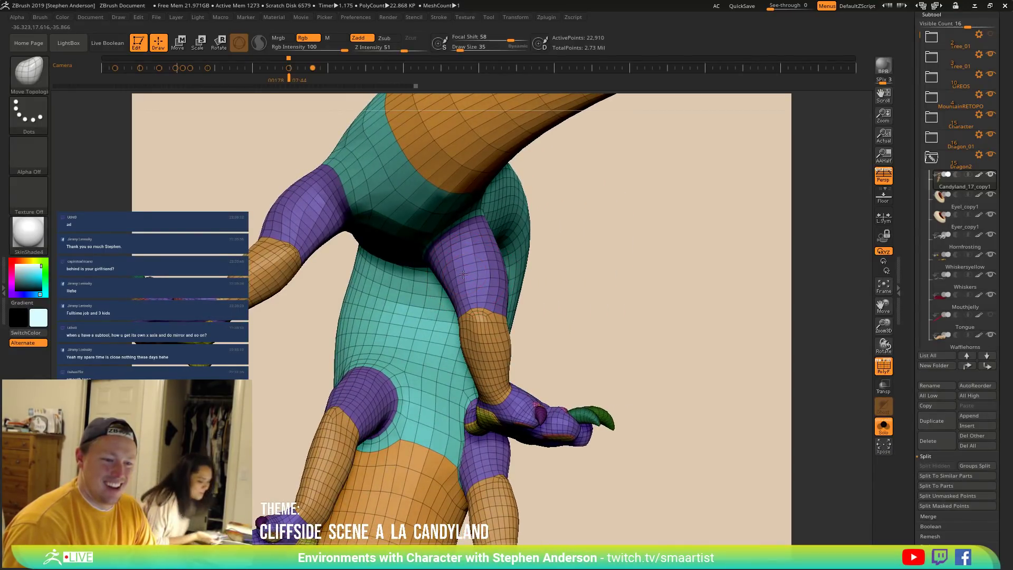
Set the draw size to 136 and smooth the teal hip surface between the rear legs and the tail base.
mouse_move(392, 264)
right_mouse_down()
mouse_move(381, 255)
mouse_move(620, 303)
mouse_move(566, 208)
mouse_move(572, 180)
mouse_move(551, 191)
right_mouse_up()
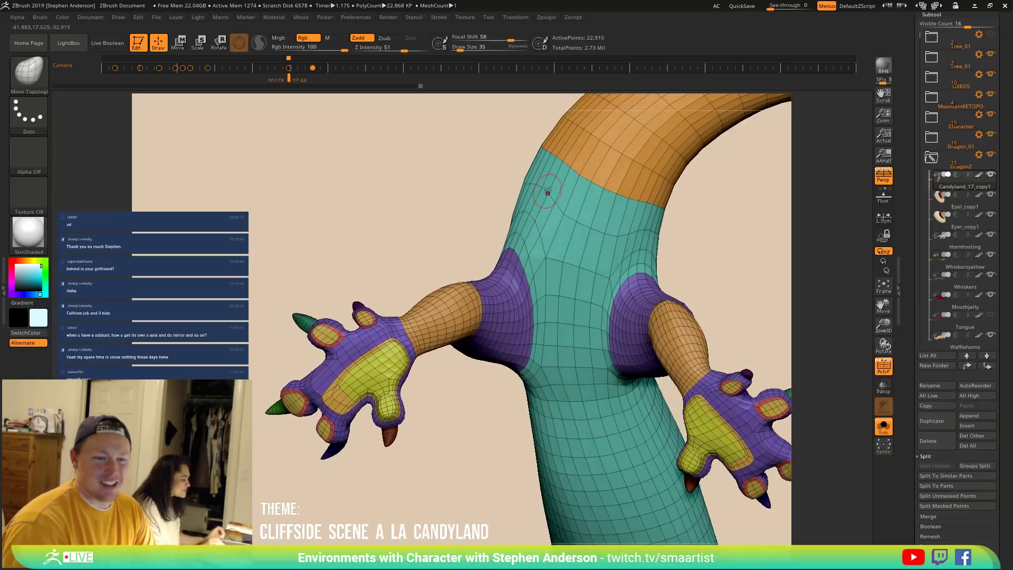
key("s")
left_click_drag(554, 192, 555, 192)
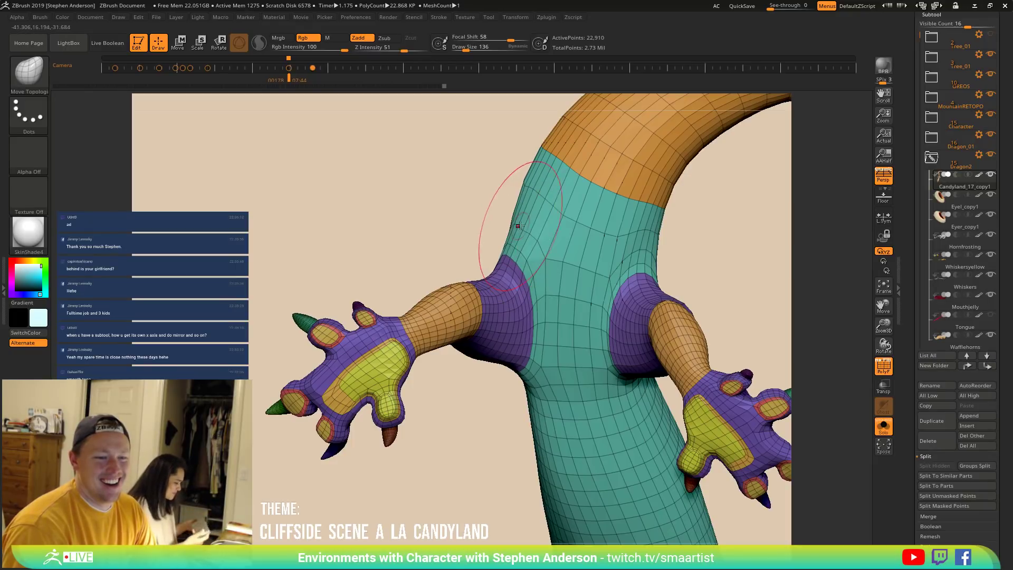
right_click_drag(537, 206, 567, 217)
right_click_drag(482, 188, 518, 183)
mouse_move(511, 181)
left_mouse_down("shift")
mouse_move(501, 137)
mouse_move(443, 159)
mouse_move(528, 182)
left_mouse_up("shift")
right_click_drag(529, 185, 488, 183)
left_click_drag(547, 159, 544, 169, "shift")
right_click_drag(583, 208, 551, 178)
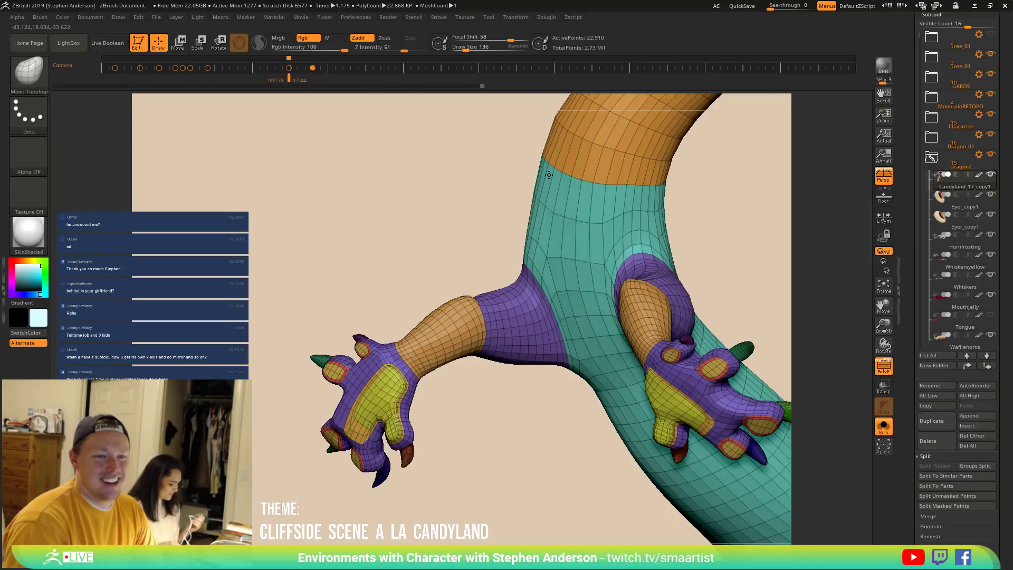
right_click_drag(625, 184, 615, 200)
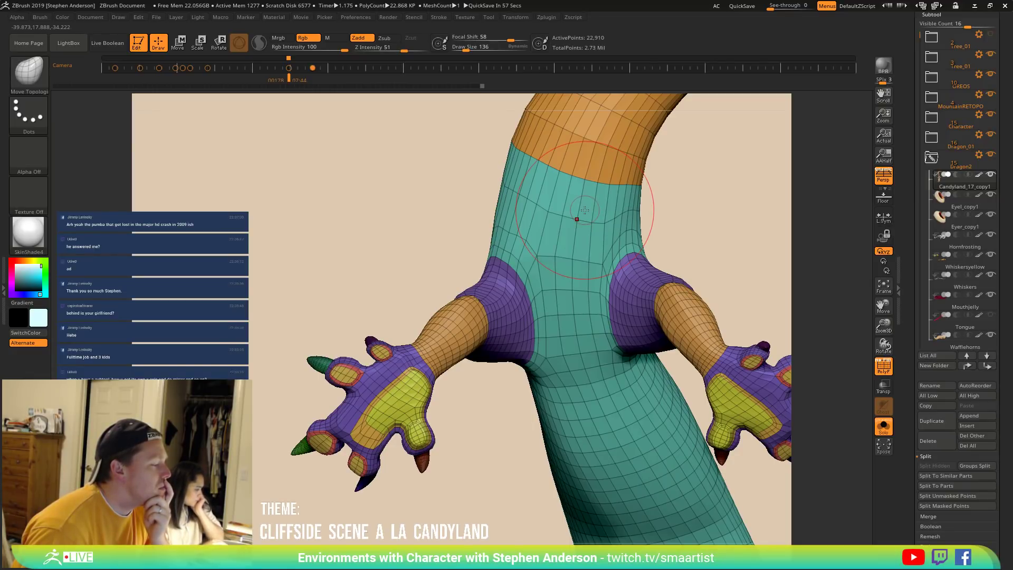
Load the DragonC_01 tool from the _CandyLand project folder.
scroll(1005, 103, "up", 1)
scroll(1005, 103, "up", 5)
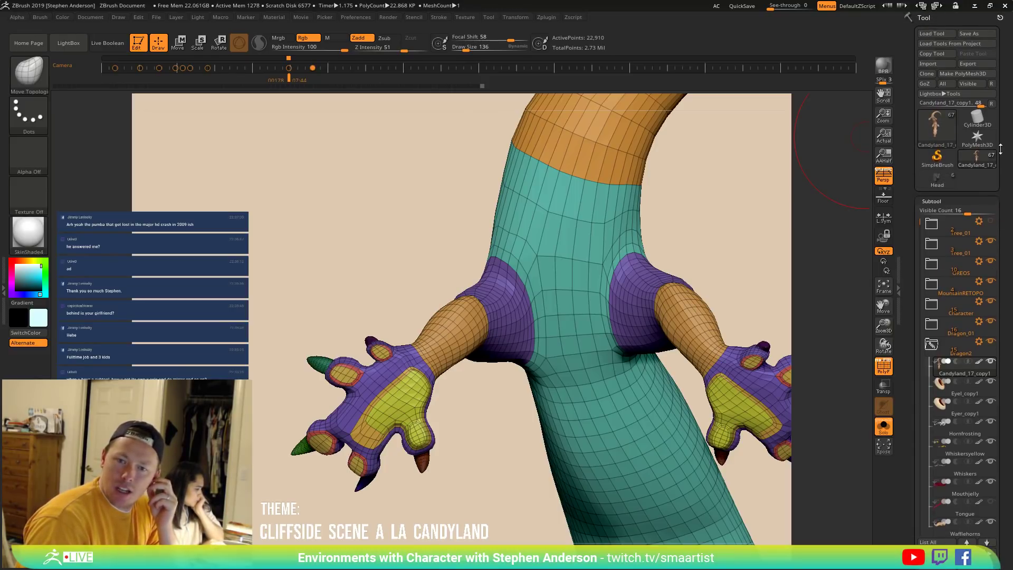
left_click(941, 32)
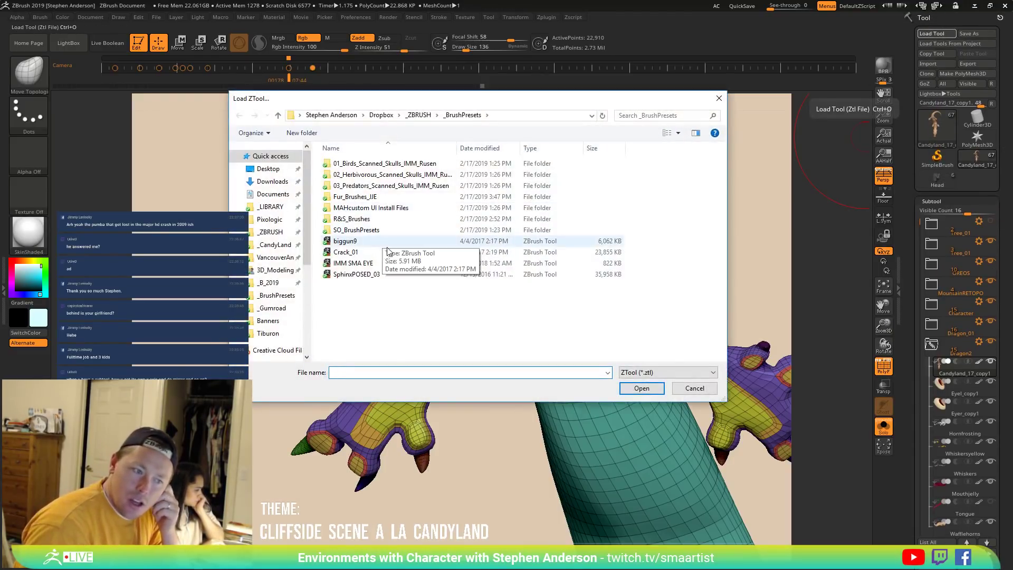
left_click(275, 245)
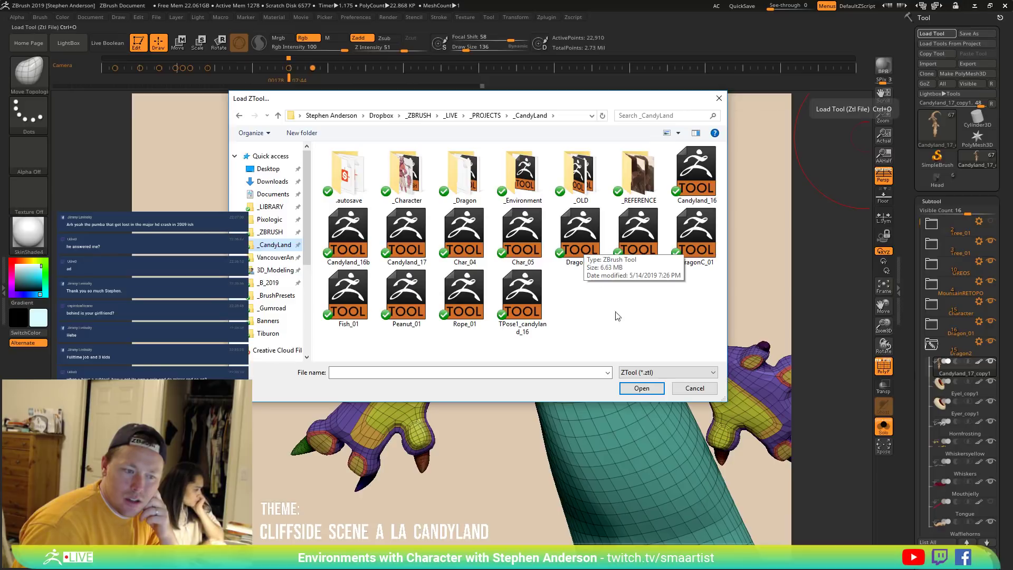
double_click(694, 243)
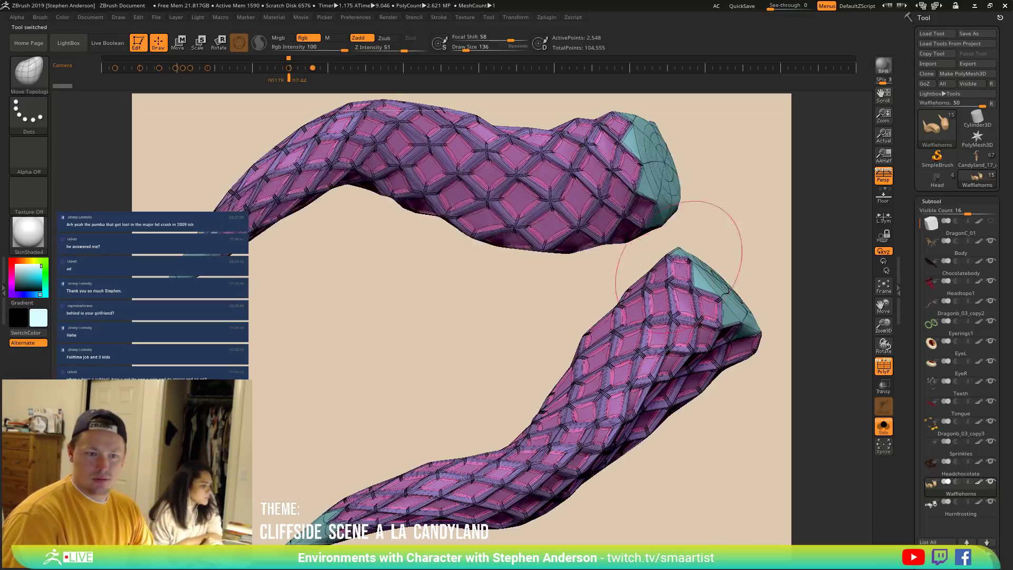
Turn off Solo to show the whole loaded dragon and select its Body subtool.
left_click(883, 427)
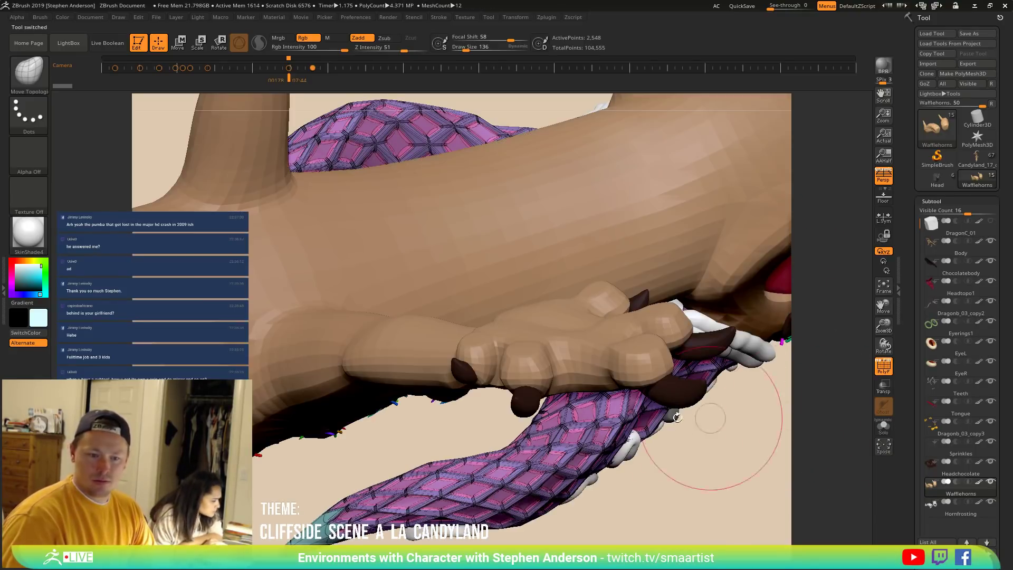
key("shift")
key("shift+f")
mouse_move(615, 441)
right_mouse_down()
mouse_move(610, 529)
mouse_move(584, 414)
mouse_move(525, 342)
mouse_move(505, 295)
mouse_move(472, 311)
mouse_move(451, 282)
mouse_move(437, 285)
mouse_move(480, 306)
mouse_move(472, 342)
mouse_move(416, 345)
mouse_move(590, 344)
mouse_move(593, 312)
mouse_move(606, 355)
right_mouse_up()
key("shift+f")
left_click(412, 349, "alt")
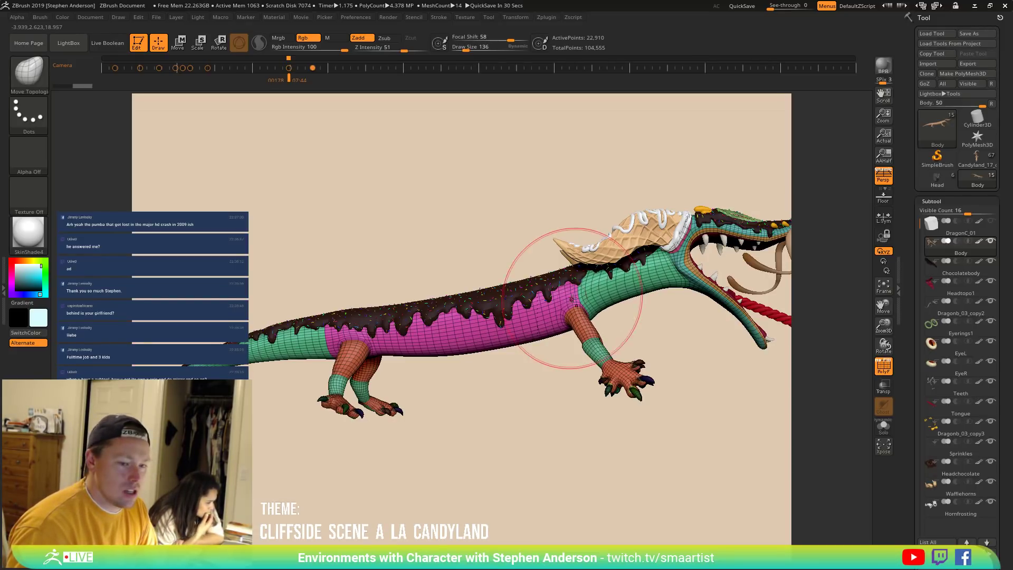
Turn off perspective and place the Move gizmo on one of the dragon's front feet.
mouse_move(583, 297)
right_mouse_down()
mouse_move(418, 315)
mouse_move(467, 332)
mouse_move(422, 301)
mouse_move(452, 286)
right_mouse_up()
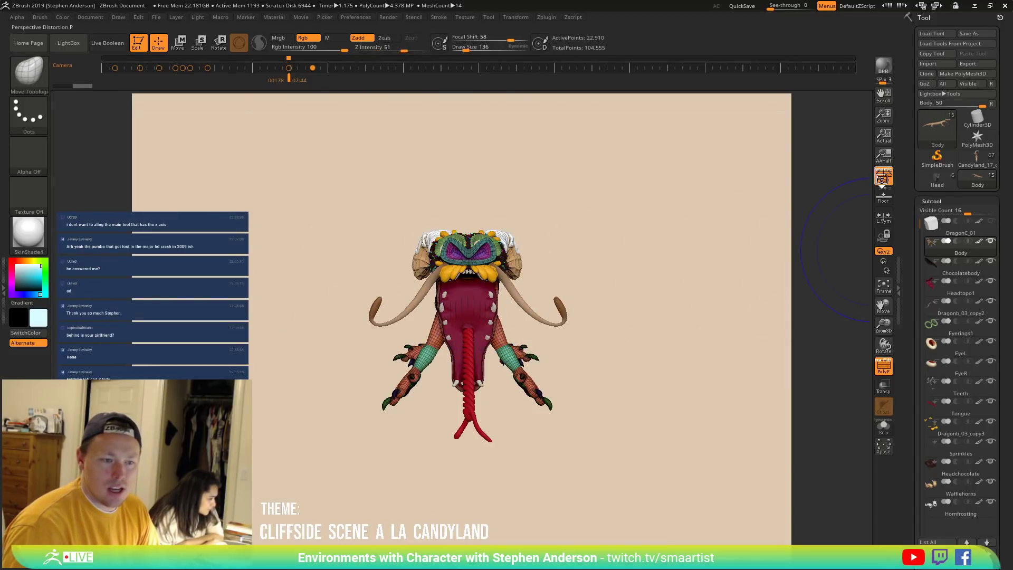
key("p")
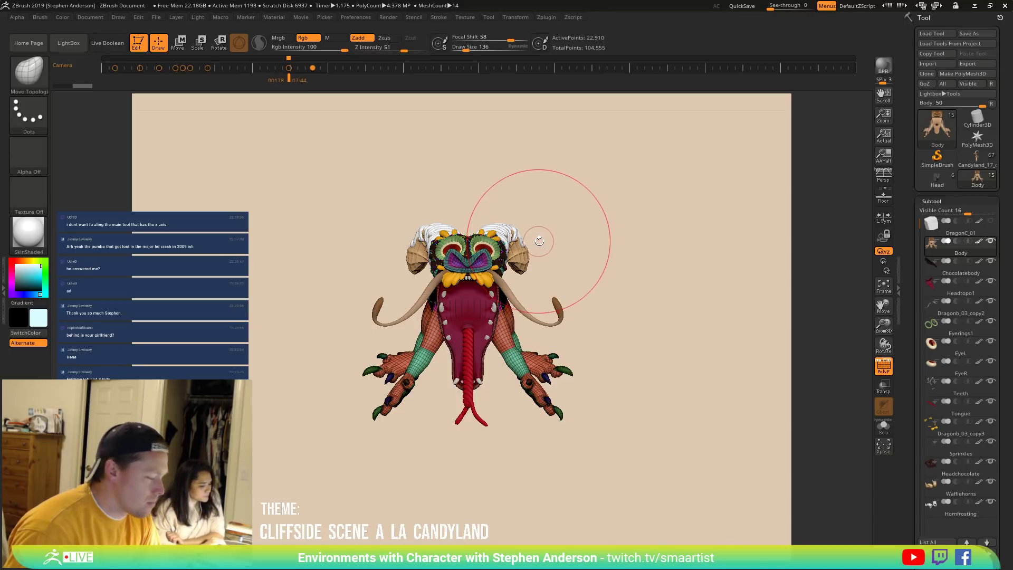
key("w")
mouse_move(564, 248)
left_mouse_down()
mouse_move(562, 272)
mouse_move(565, 247)
mouse_move(552, 247)
mouse_move(563, 292)
left_mouse_up()
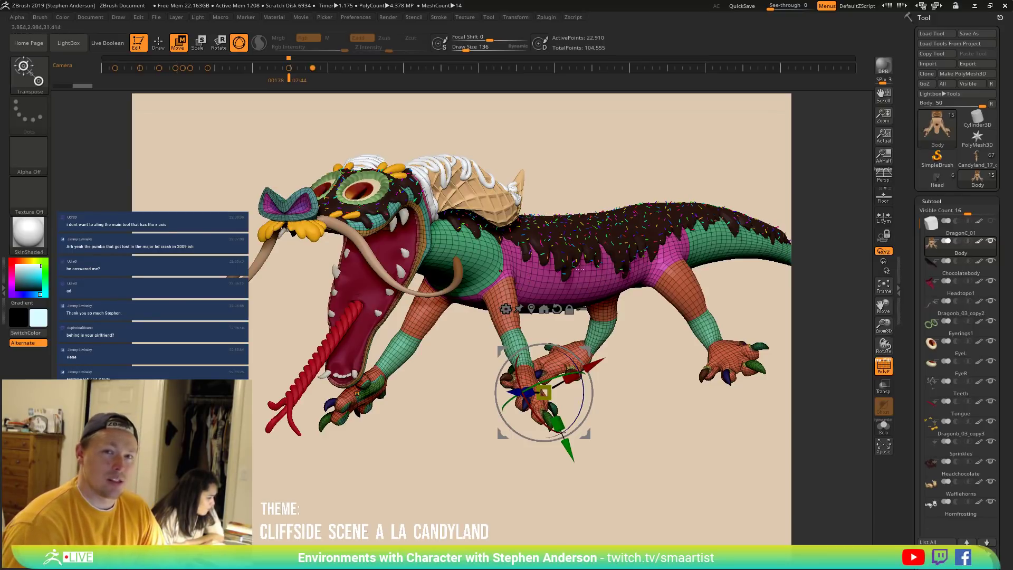
right_click_drag(463, 268, 541, 264)
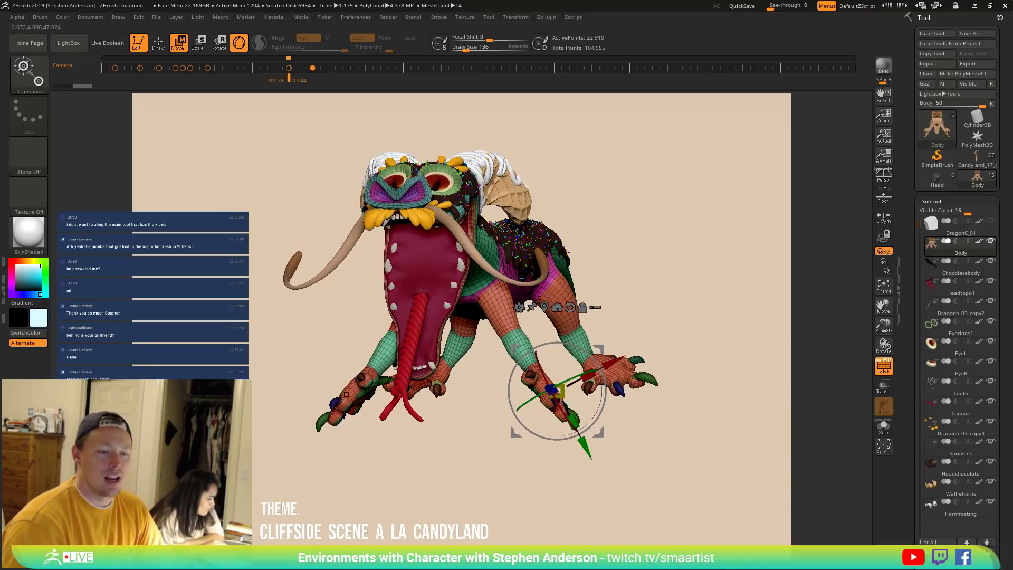
Switch to the Move brush and pull the middle of one of the dragon's front legs outward.
key("b")
key("m")
key("v")
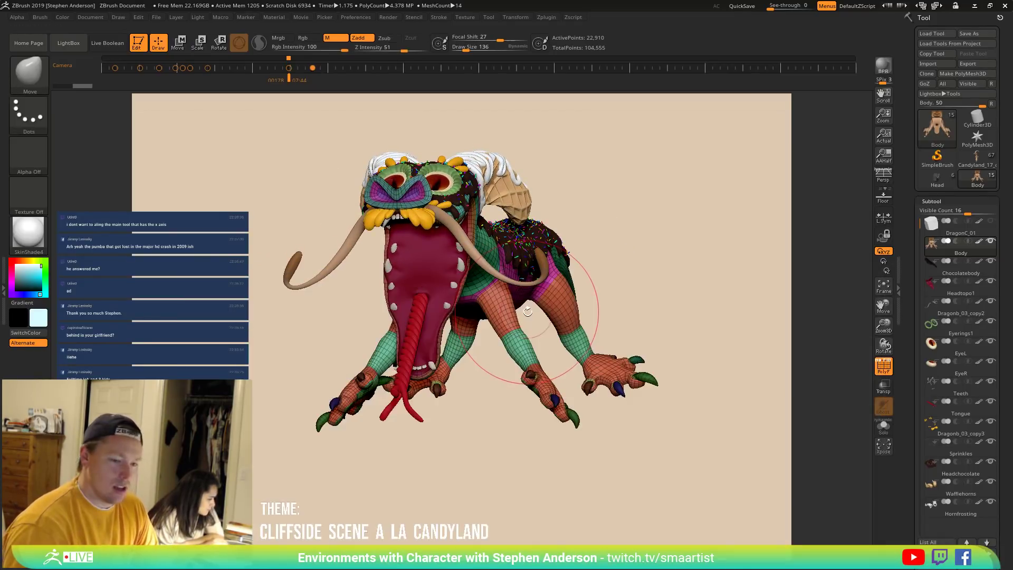
right_click_drag(524, 326, 573, 333)
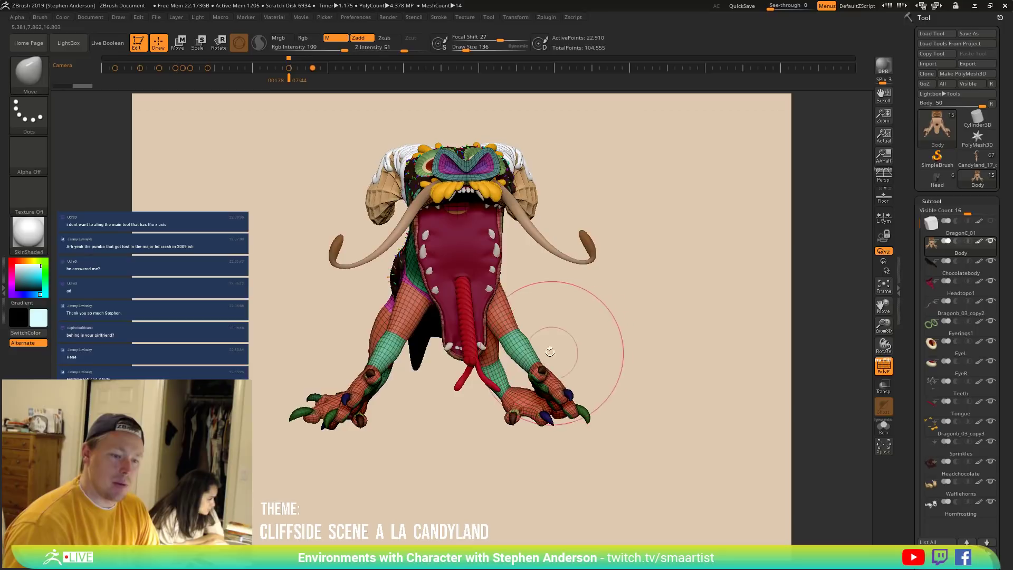
left_click_drag(514, 340, 669, 245)
left_click_drag(552, 335, 668, 278)
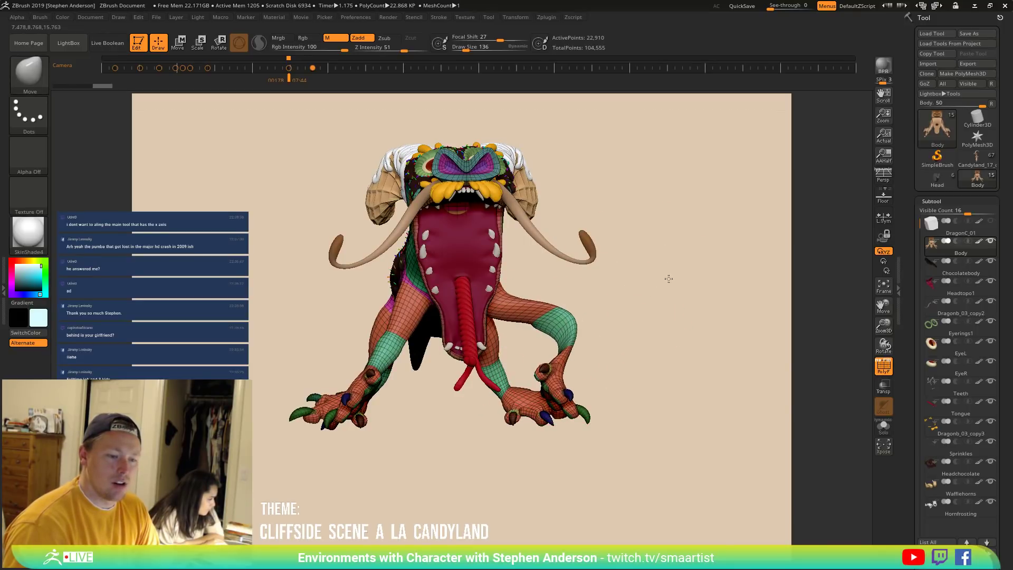
Pull the middle of the dragon's bent front leg farther outward with the Move brush.
left_click_drag(559, 331, 675, 286)
right_click_drag(672, 301, 661, 322)
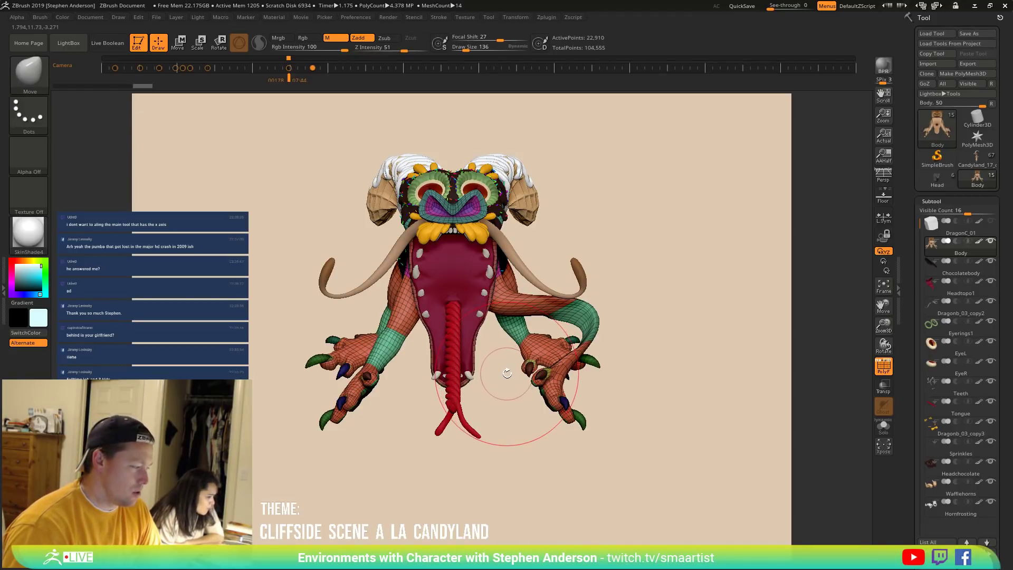
key("w")
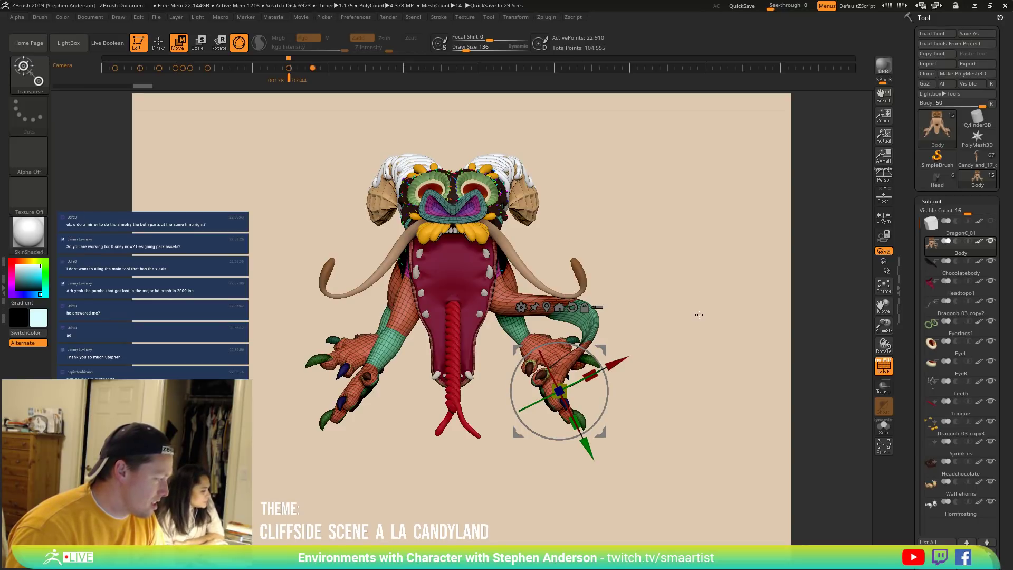
key("q")
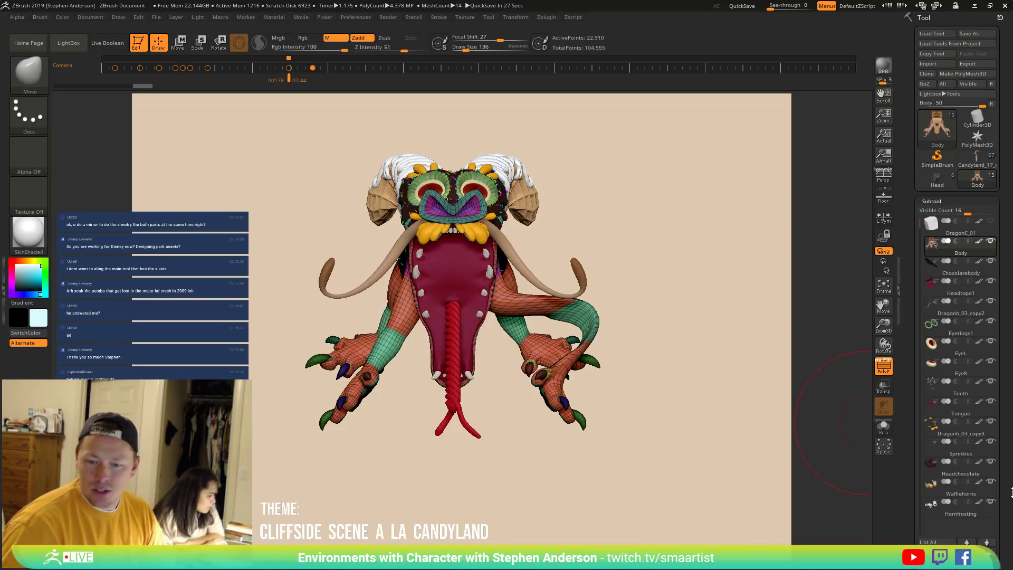
Apply Mirror And Weld to the Body subtool's geometry.
scroll(976, 382, "down", 10)
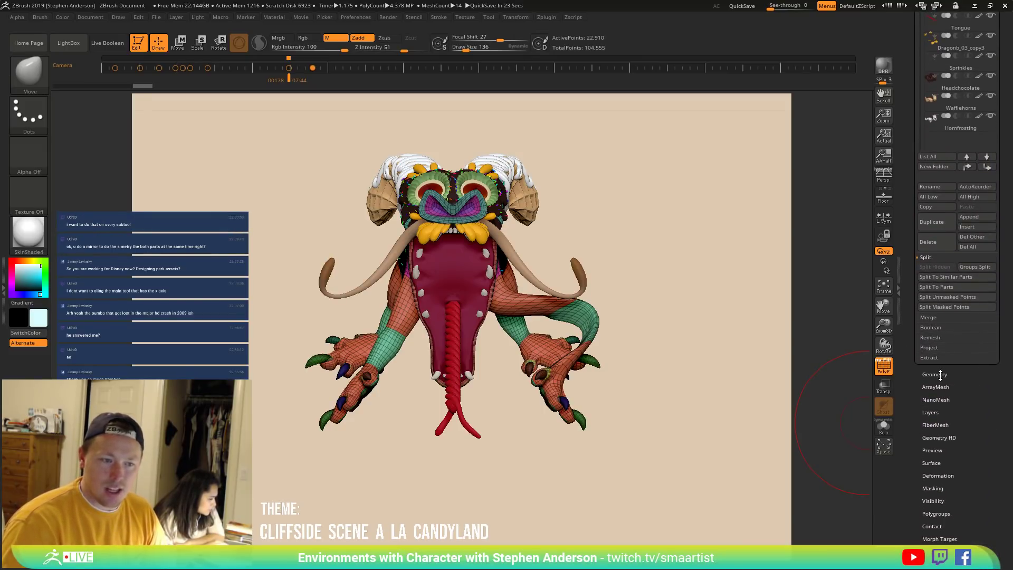
left_click(926, 375)
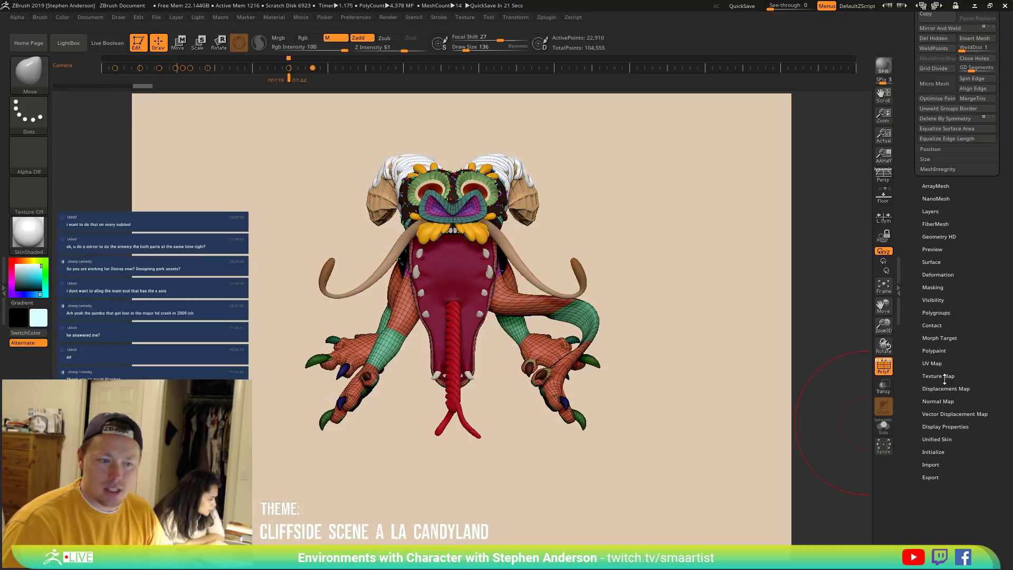
scroll(984, 295, "up", 5)
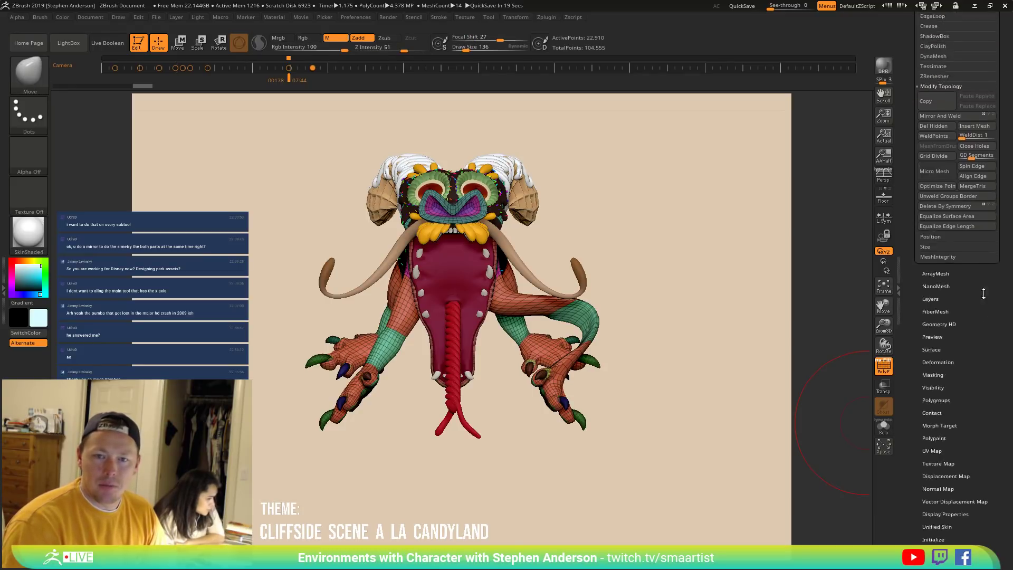
scroll(983, 312, "up", 3)
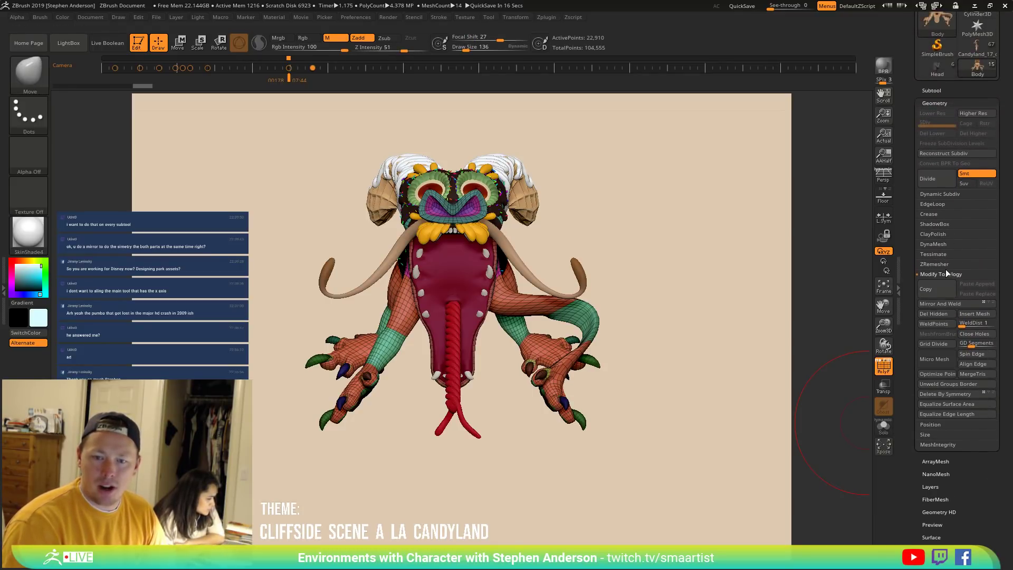
left_click(954, 305)
Pull the opposite front leg outward with the Move brush and try Mirror And Weld on the body.
mouse_move(495, 369)
left_mouse_down()
mouse_move(440, 318)
mouse_move(464, 327)
mouse_move(377, 350)
mouse_move(293, 339)
mouse_move(296, 325)
left_mouse_up()
left_click_drag(667, 350, 684, 358)
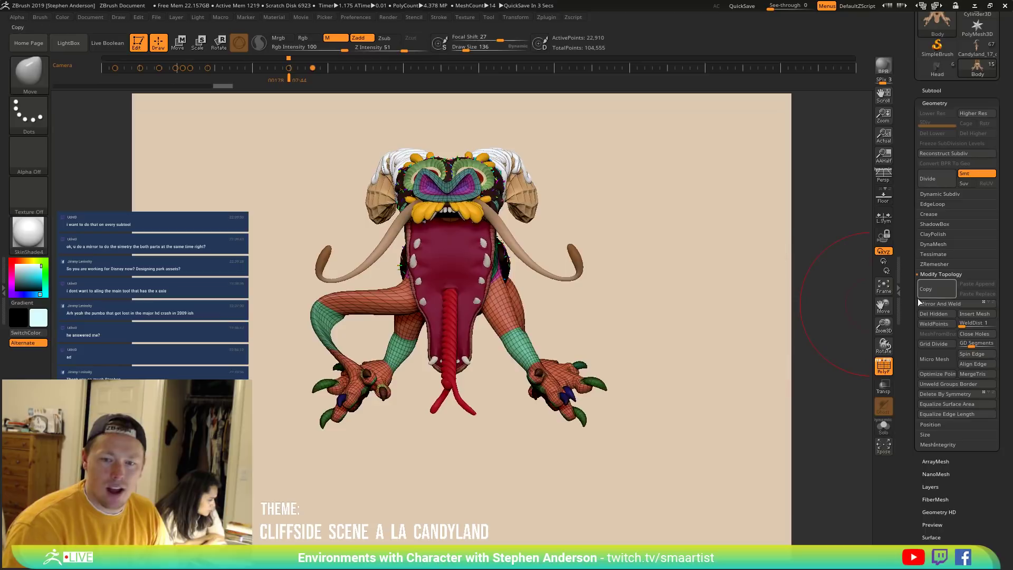
left_click(941, 303)
mouse_move(610, 316)
left_mouse_down()
mouse_move(593, 262)
mouse_move(595, 323)
left_mouse_up()
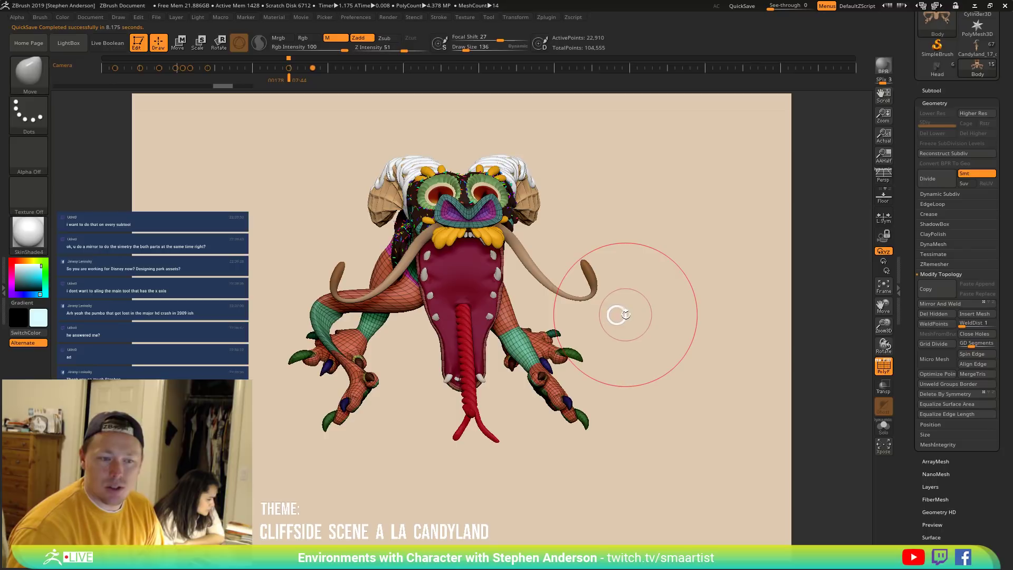
Flip the body with the Mirror deformation and apply Mirror And Weld to make the legs symmetrical.
left_click_drag(633, 316, 791, 401)
scroll(963, 474, "down", 2)
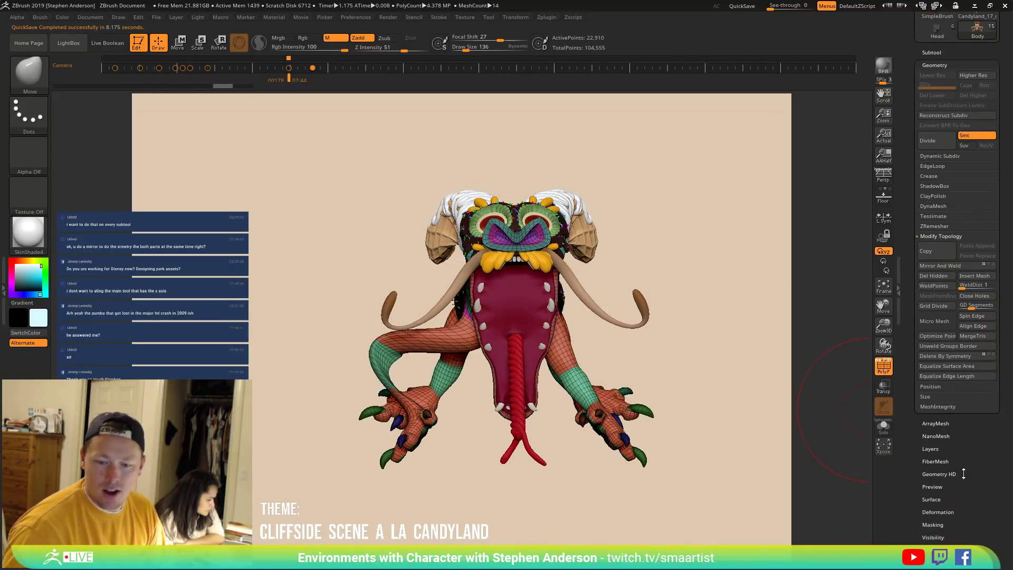
left_click(944, 511)
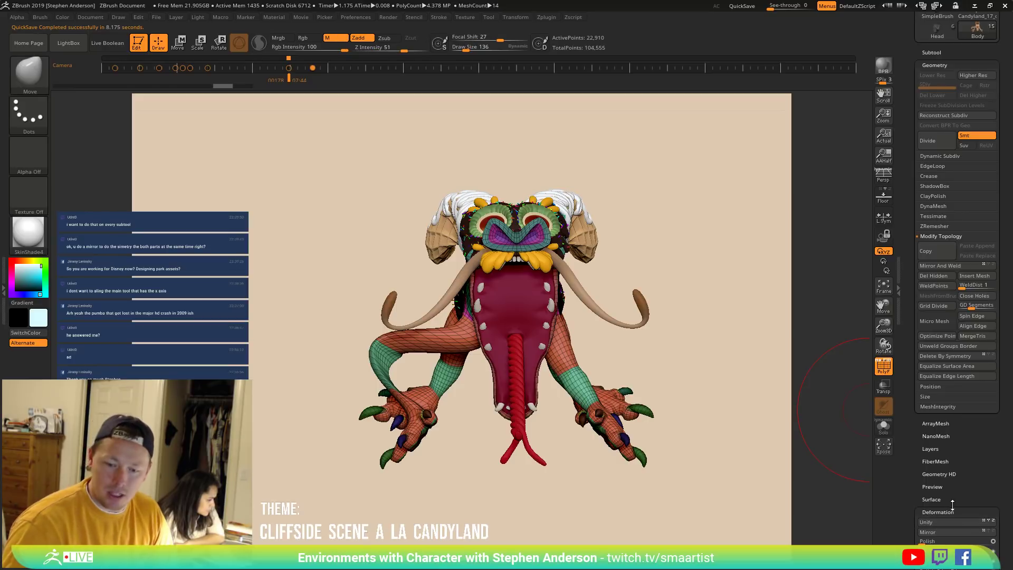
left_click(948, 533)
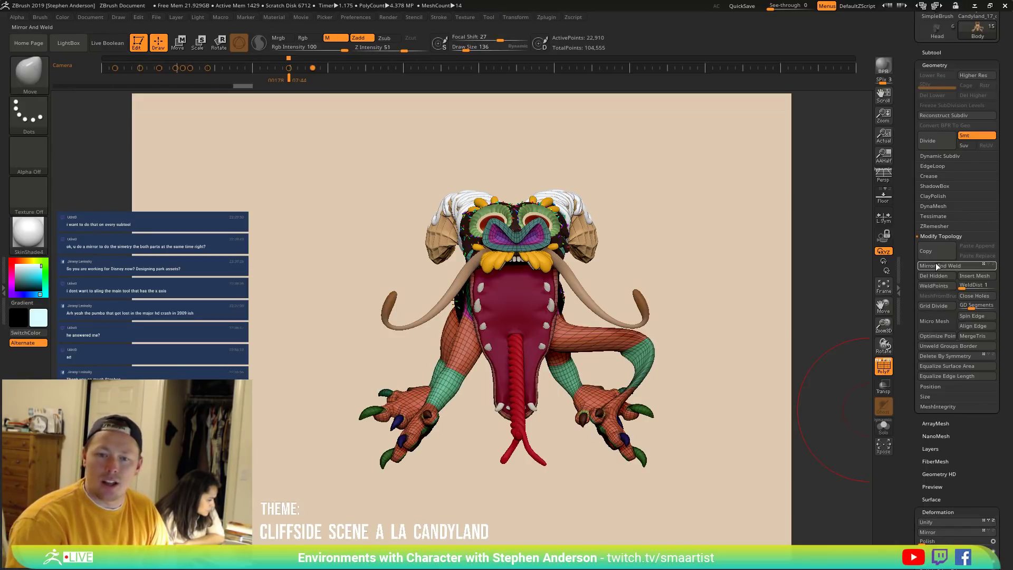
left_click_drag(654, 362, 544, 336)
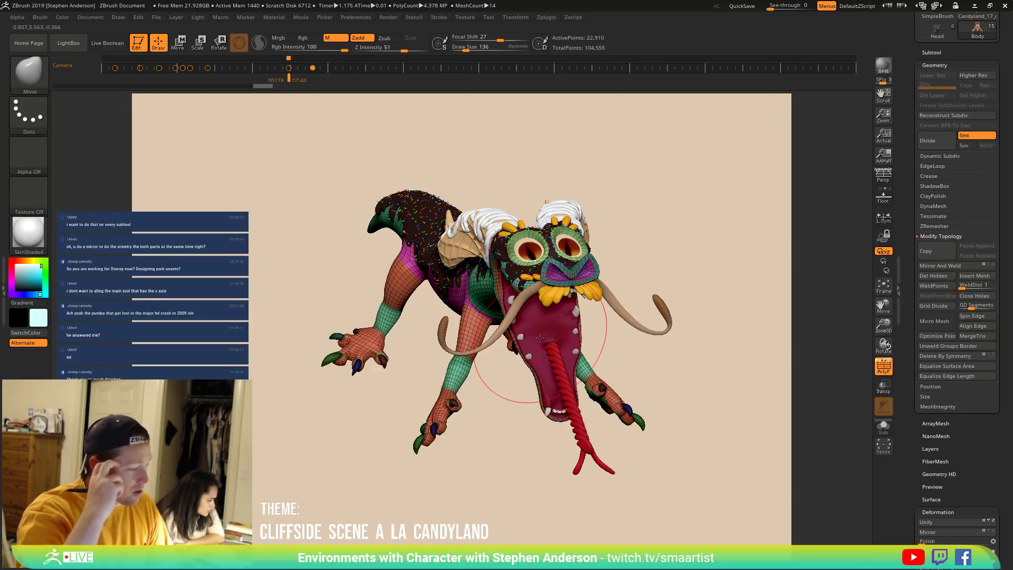
Examine the SubTool Master plugin's options, including its Mirror command for the selected subtool.
left_click(545, 17)
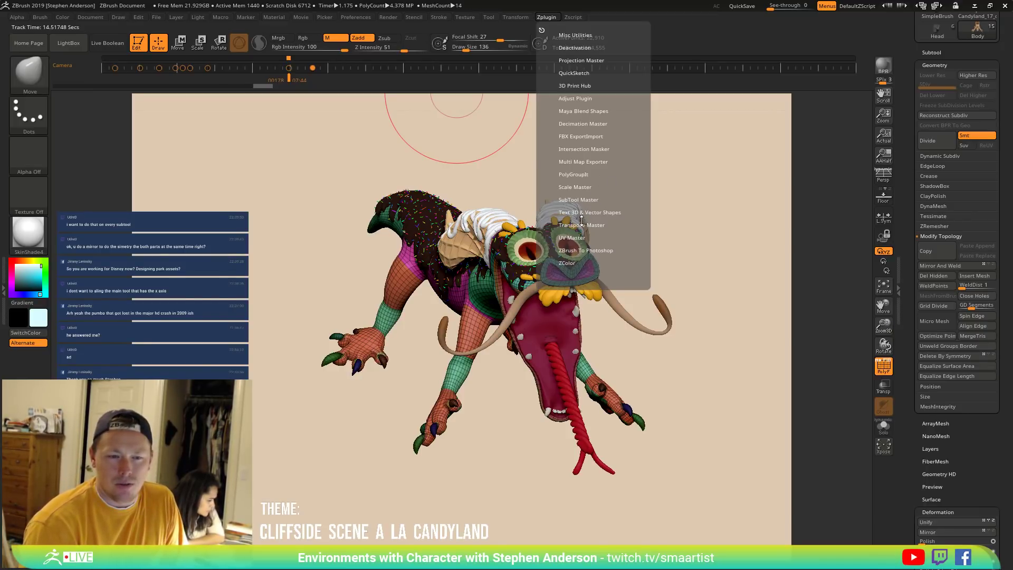
left_click(578, 200)
left_click_drag(613, 186, 614, 164)
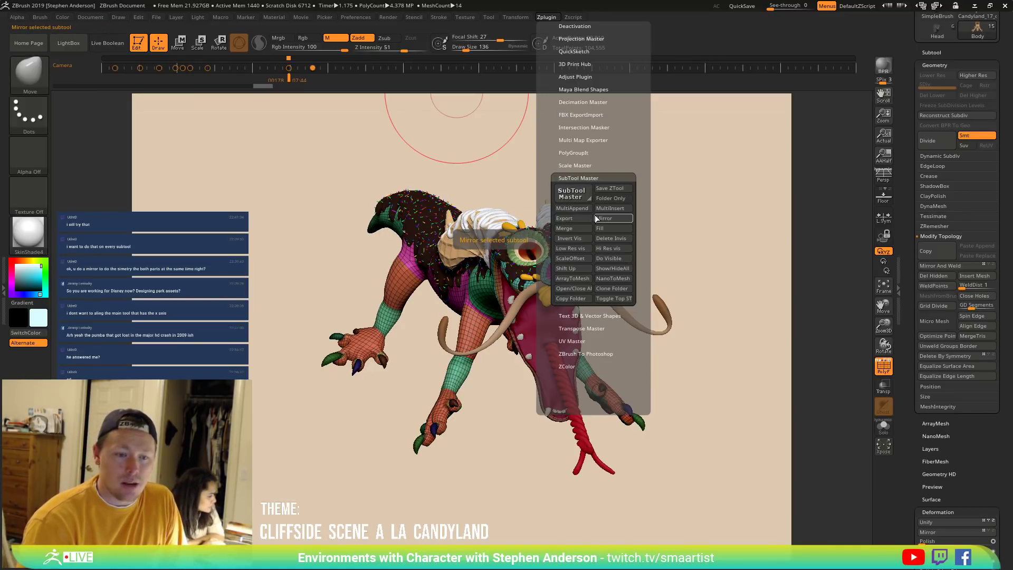
left_click(608, 302)
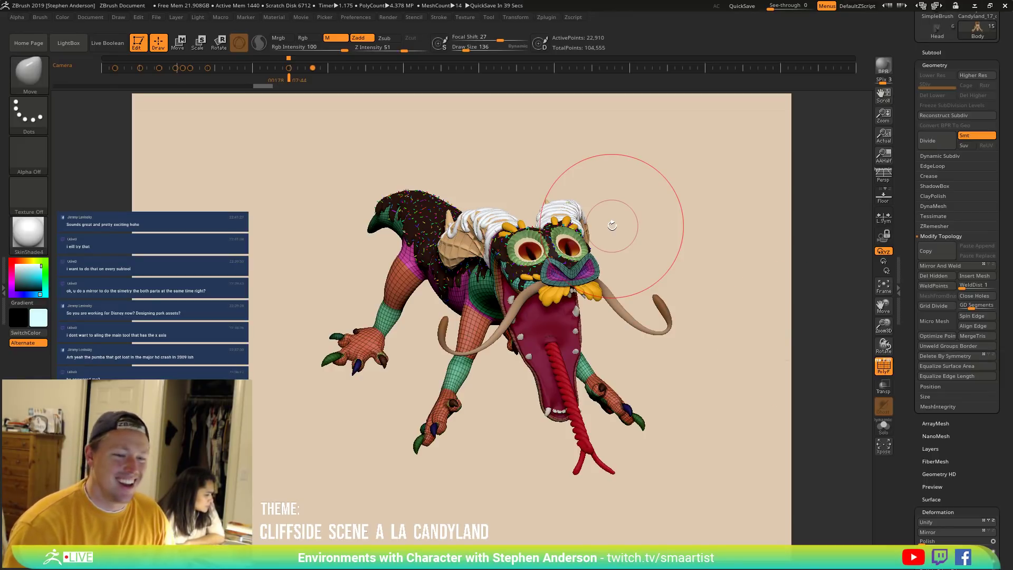
Turn off the polyframe display and switch back to the candyland cliffside scene tool.
key("shift+f")
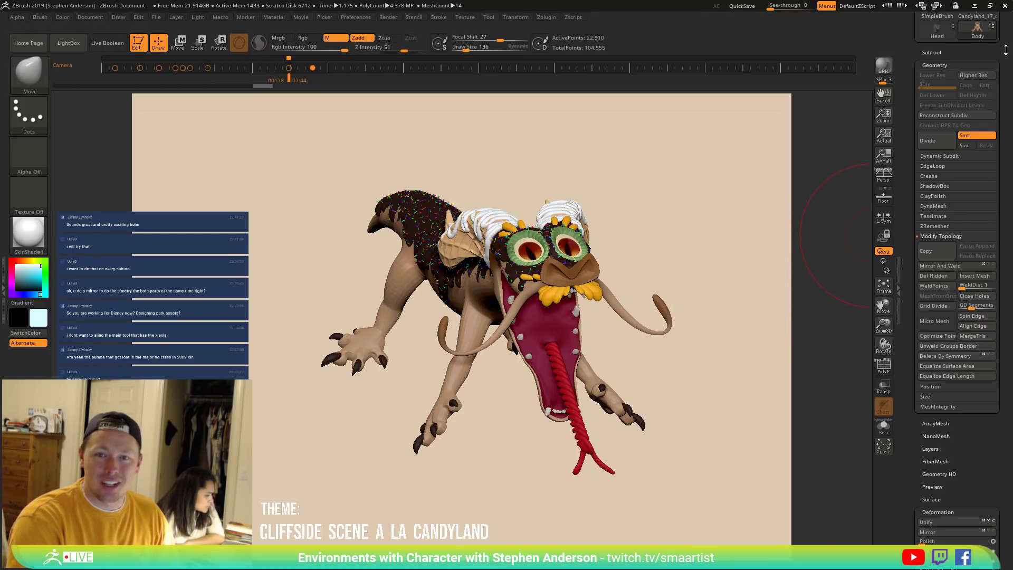
scroll(1006, 49, "up", 3)
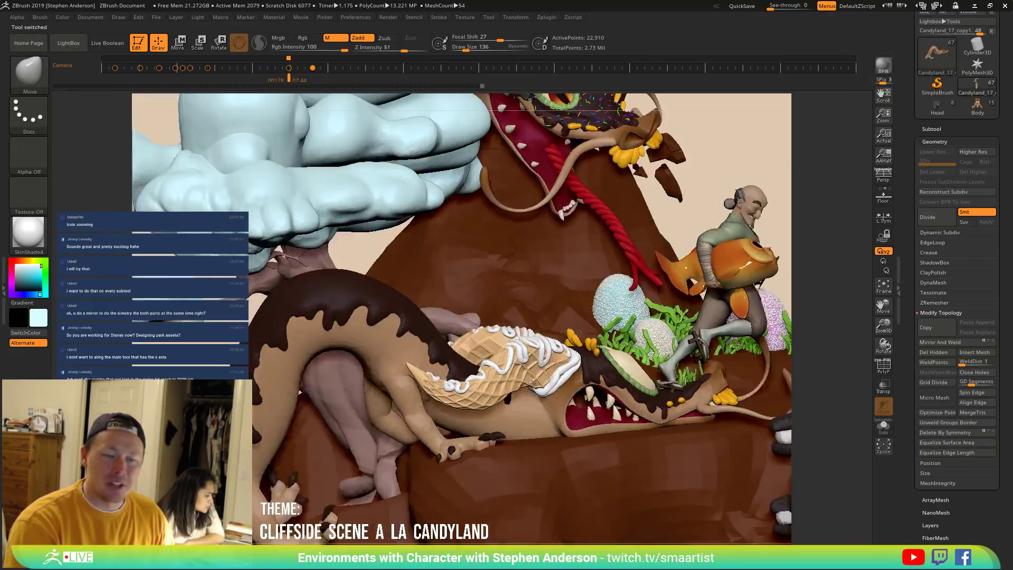
right_click_drag(532, 384, 555, 383)
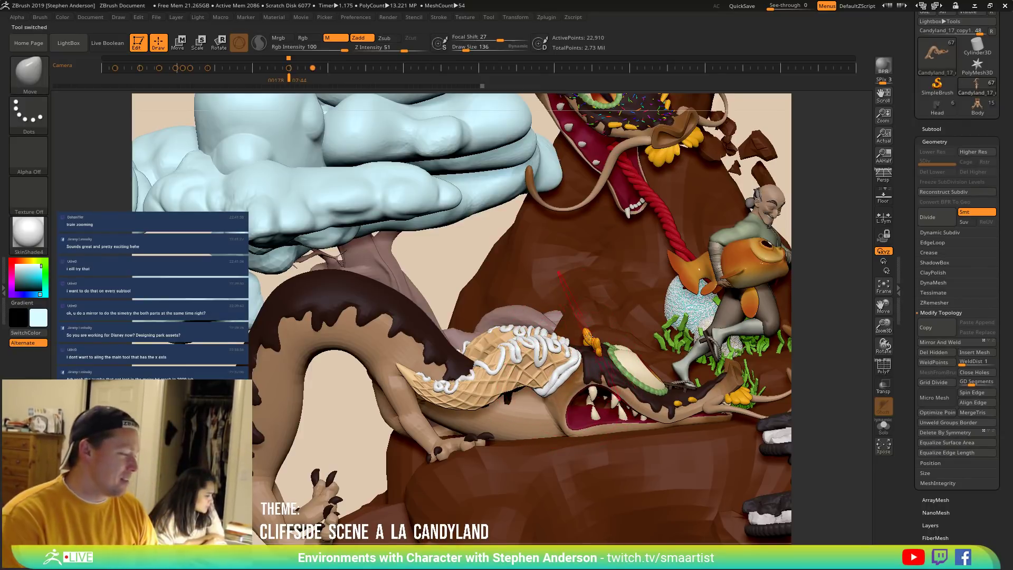
mouse_move(567, 342)
right_mouse_down()
mouse_move(580, 341)
mouse_move(441, 393)
mouse_move(587, 320)
mouse_move(545, 399)
mouse_move(573, 362)
right_mouse_up()
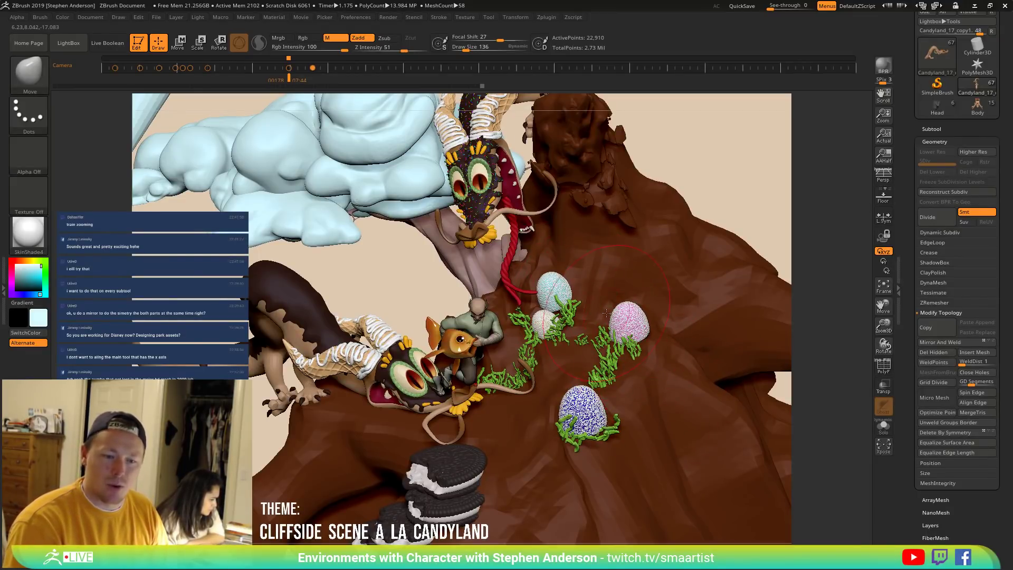
mouse_move(619, 305)
right_mouse_down()
mouse_move(532, 371)
mouse_move(541, 321)
right_mouse_up()
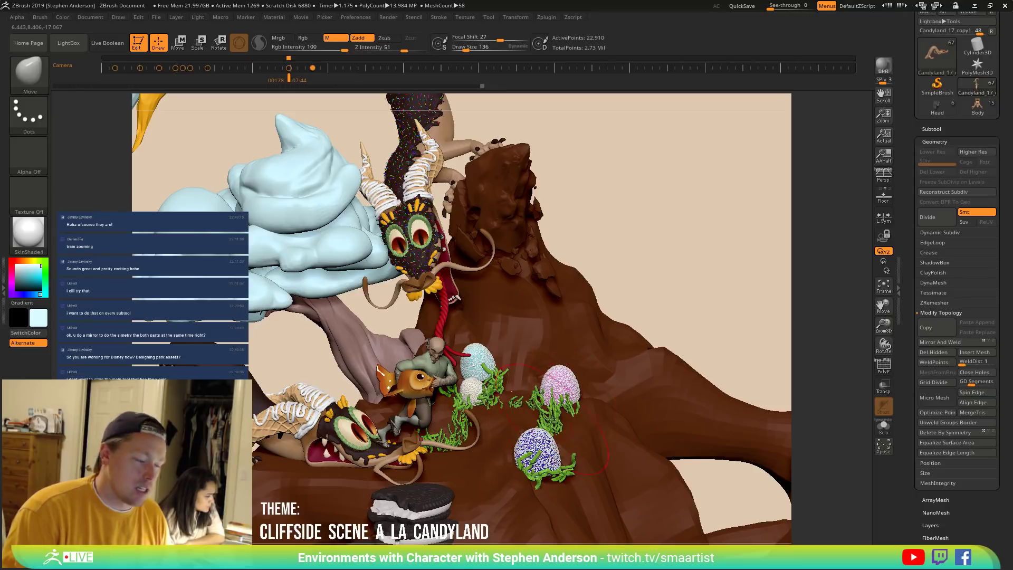
Load the SMA_CocoGrass brush preset from the _CandyLand project folder.
key("b")
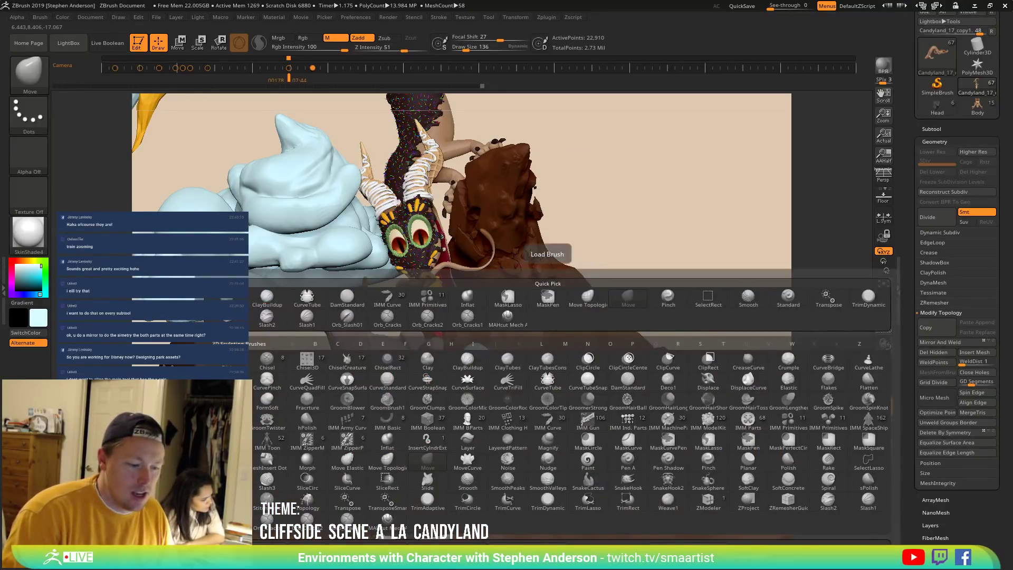
left_click(543, 254)
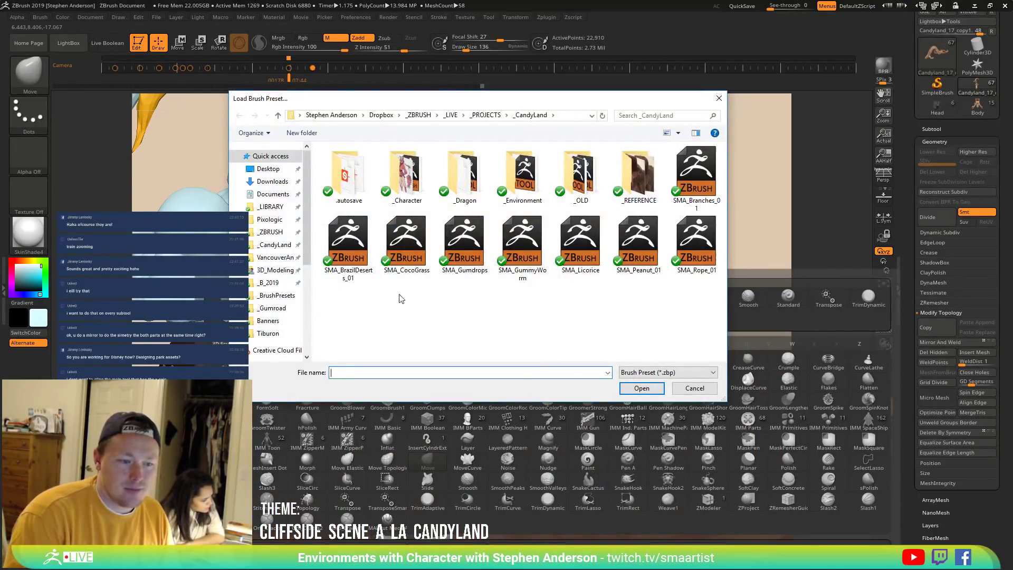
left_click(413, 248)
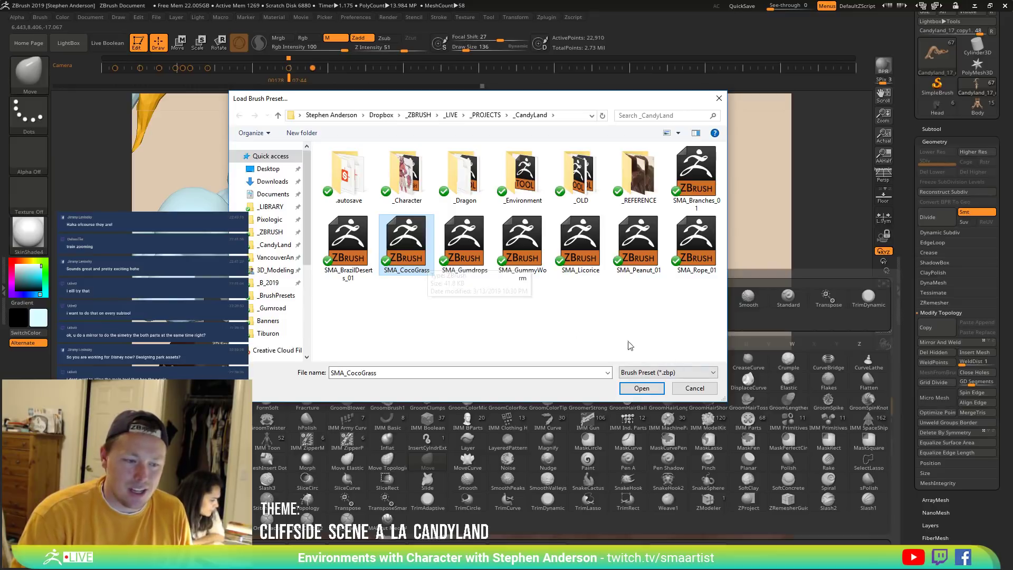
left_click(641, 388)
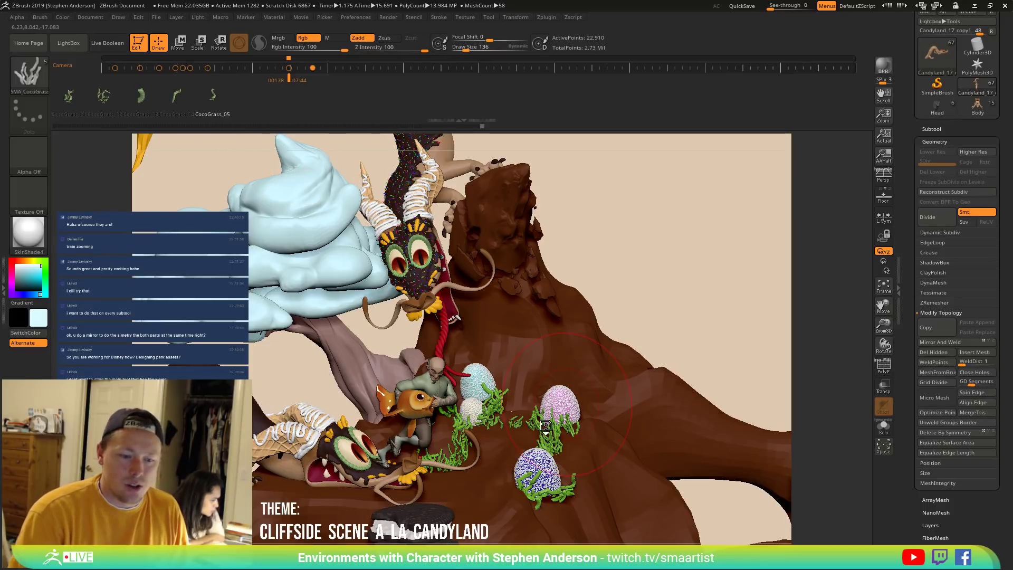
Select the chocolate cliff subtool beneath the eggs, turn on its polyframe and duplicate it.
right_click_drag(552, 446, 582, 406)
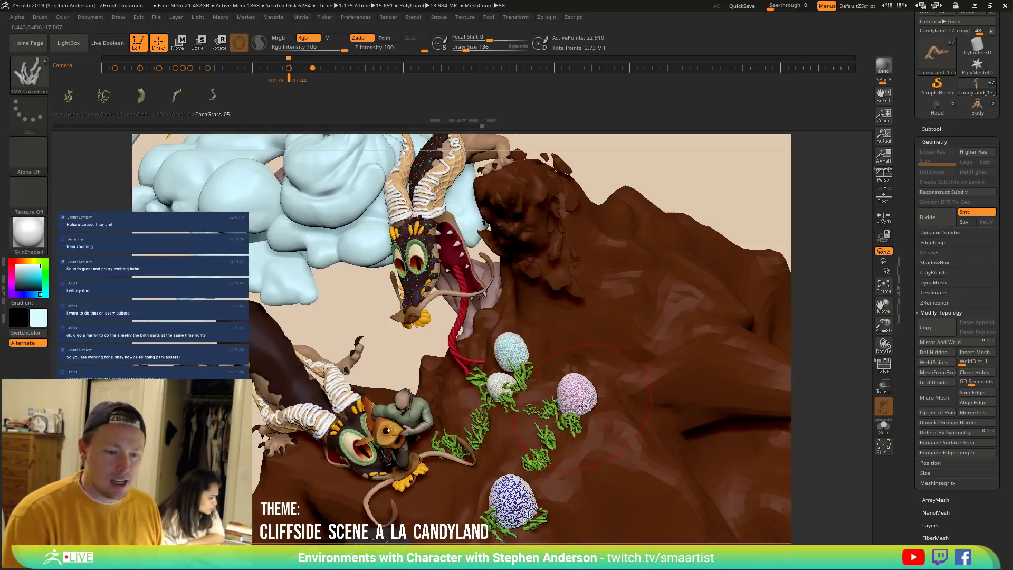
left_click_drag(605, 380, 585, 368)
left_click(585, 364, "alt")
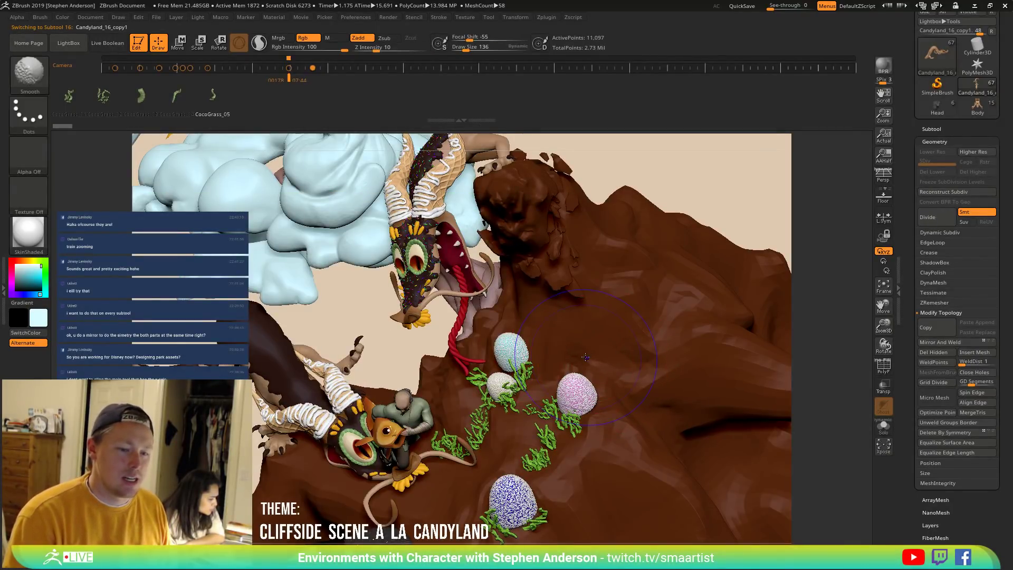
key("shift+f")
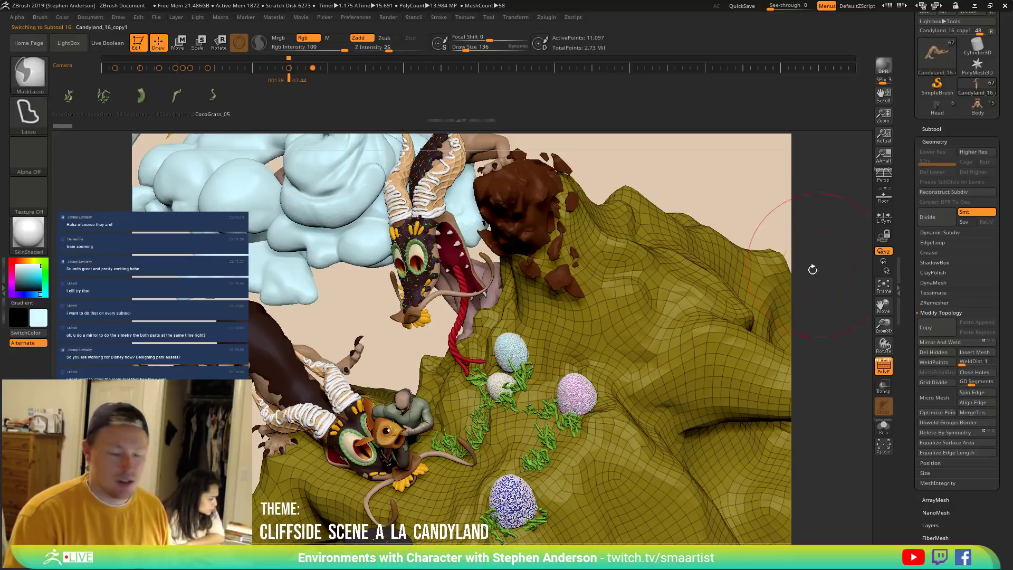
key("ctrl+shift")
key("ctrl+shift+d")
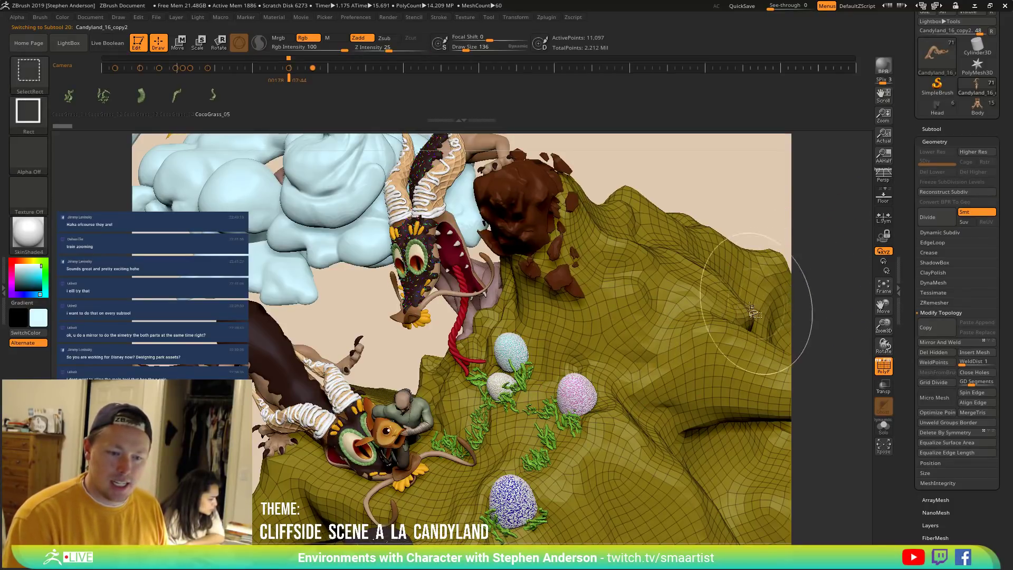
Isolate the duplicated cliff with Solo and set the masking brush to MaskPen with a draw size of 41.
left_click(883, 425)
key("ctrl")
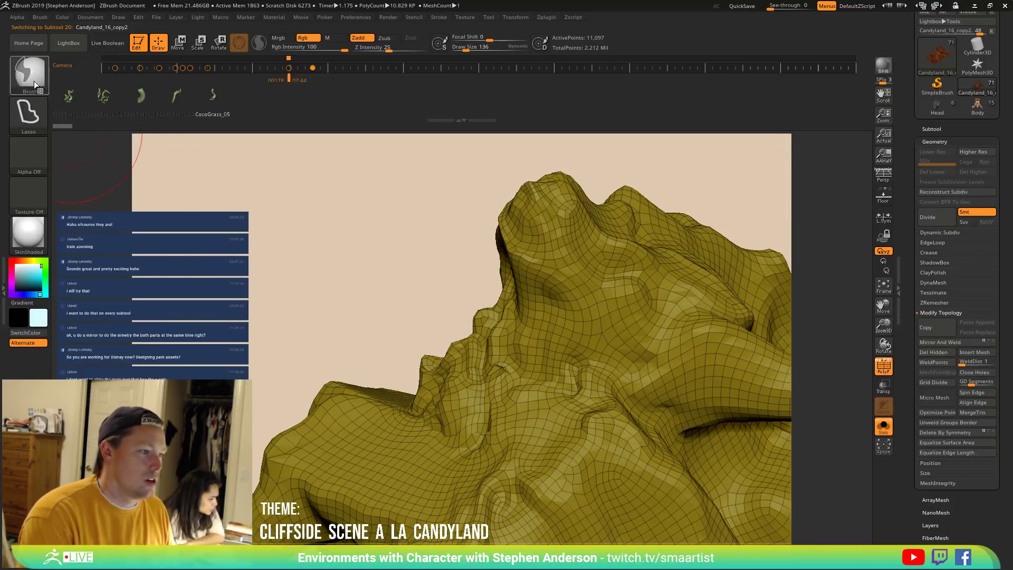
left_click(29, 74, "ctrl")
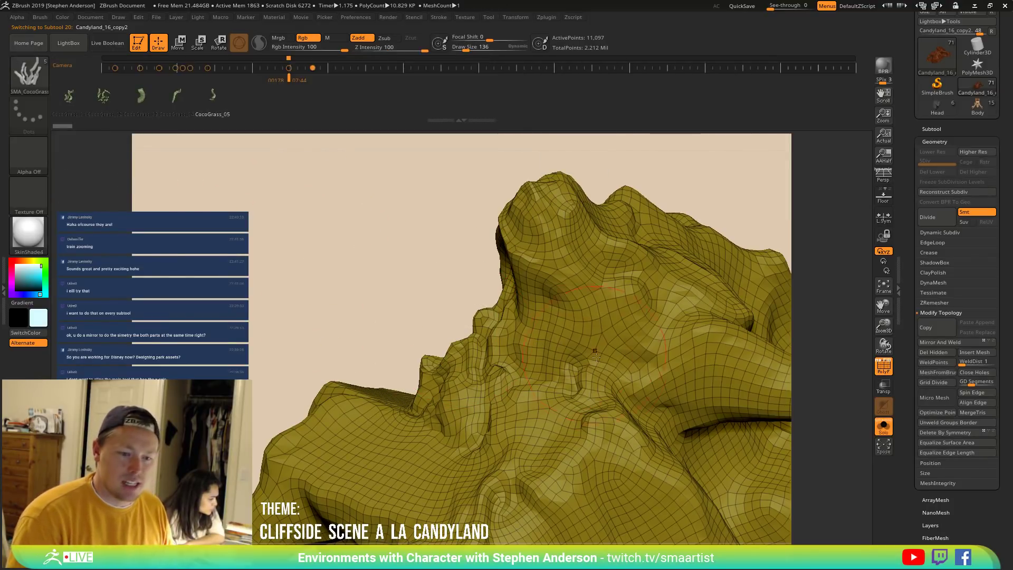
mouse_move(589, 365)
right_mouse_down()
mouse_move(599, 331)
mouse_move(588, 386)
mouse_move(601, 369)
right_mouse_up()
key("s")
Paint mask strokes along the creases and hollows across the cliff's upper slopes and around the nest area.
mouse_move(601, 369)
left_mouse_down("ctrl")
mouse_move(567, 377)
mouse_move(622, 367)
mouse_move(628, 393)
mouse_move(664, 427)
left_mouse_up("ctrl")
mouse_move(664, 427)
right_mouse_down()
mouse_move(674, 423)
mouse_move(549, 388)
right_mouse_up()
mouse_move(548, 387)
left_mouse_down("ctrl")
mouse_move(509, 407)
mouse_move(499, 333)
mouse_move(540, 281)
mouse_move(496, 359)
mouse_move(448, 319)
mouse_move(422, 369)
mouse_move(443, 386)
mouse_move(385, 375)
mouse_move(437, 403)
left_mouse_up("ctrl")
right_click_drag(437, 406, 456, 420)
mouse_move(456, 422)
left_mouse_down("ctrl")
mouse_move(464, 456)
mouse_move(503, 448)
mouse_move(490, 436)
left_mouse_up("ctrl")
mouse_move(490, 435)
right_mouse_down()
mouse_move(513, 335)
mouse_move(543, 380)
right_mouse_up()
left_click_drag(543, 380, 561, 497, "ctrl")
right_click_drag(561, 498, 438, 380)
mouse_move(438, 379)
left_mouse_down("ctrl")
mouse_move(372, 408)
mouse_move(393, 440)
left_mouse_up("ctrl")
mouse_move(393, 440)
right_mouse_down()
mouse_move(415, 424)
mouse_move(441, 302)
mouse_move(471, 321)
mouse_move(517, 395)
mouse_move(498, 307)
mouse_move(451, 296)
mouse_move(444, 312)
right_mouse_up()
left_click_drag(433, 263, 509, 336, "ctrl")
left_click_drag(471, 263, 500, 298, "ctrl")
left_click_drag(521, 252, 583, 301, "ctrl")
mouse_move(538, 338)
right_mouse_down()
mouse_move(558, 290)
mouse_move(532, 311)
right_mouse_up()
left_click_drag(530, 317, 451, 401, "ctrl")
mouse_move(474, 340)
left_mouse_down("ctrl")
mouse_move(449, 408)
mouse_move(461, 367)
left_mouse_up("ctrl")
mouse_move(448, 398)
right_mouse_down()
mouse_move(467, 381)
mouse_move(457, 380)
mouse_move(515, 348)
mouse_move(361, 360)
right_mouse_up()
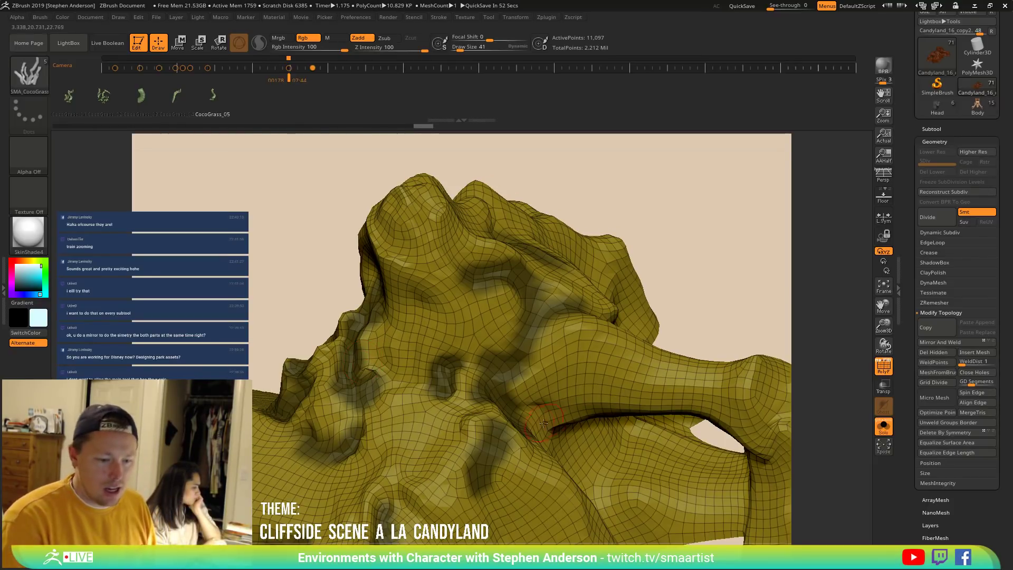
mouse_move(525, 439)
right_mouse_down()
mouse_move(462, 301)
mouse_move(343, 403)
mouse_move(362, 323)
right_mouse_up()
Turn off Solo and paint more mask strokes on the cliff around the cookies and below the eggs.
key("ctrl")
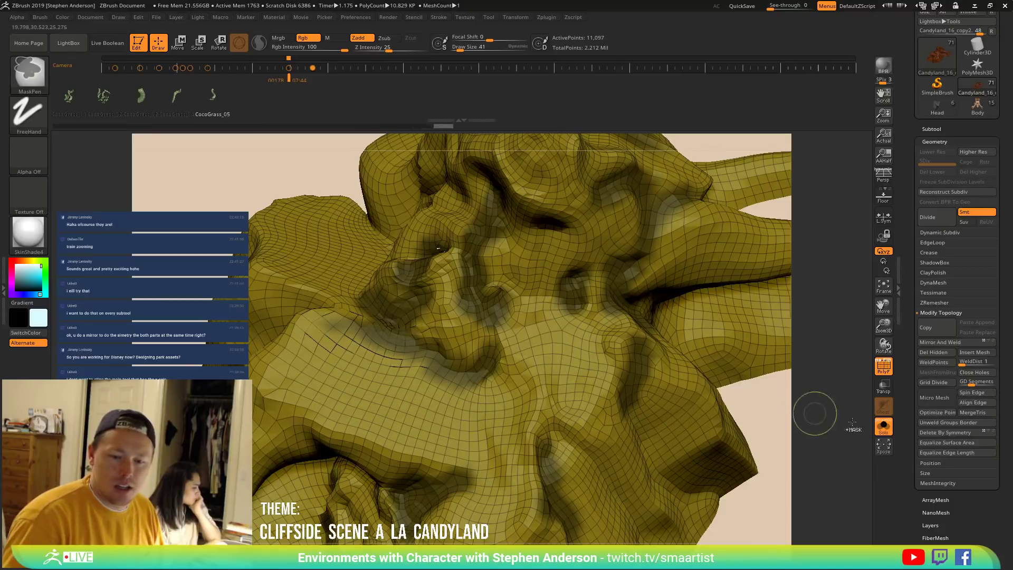
left_click(883, 426)
mouse_move(405, 353)
right_mouse_down()
mouse_move(393, 320)
mouse_move(490, 367)
mouse_move(450, 439)
mouse_move(448, 463)
mouse_move(471, 438)
mouse_move(442, 391)
mouse_move(405, 405)
right_mouse_up()
key("ctrl")
key("ctrl")
key("ctrl")
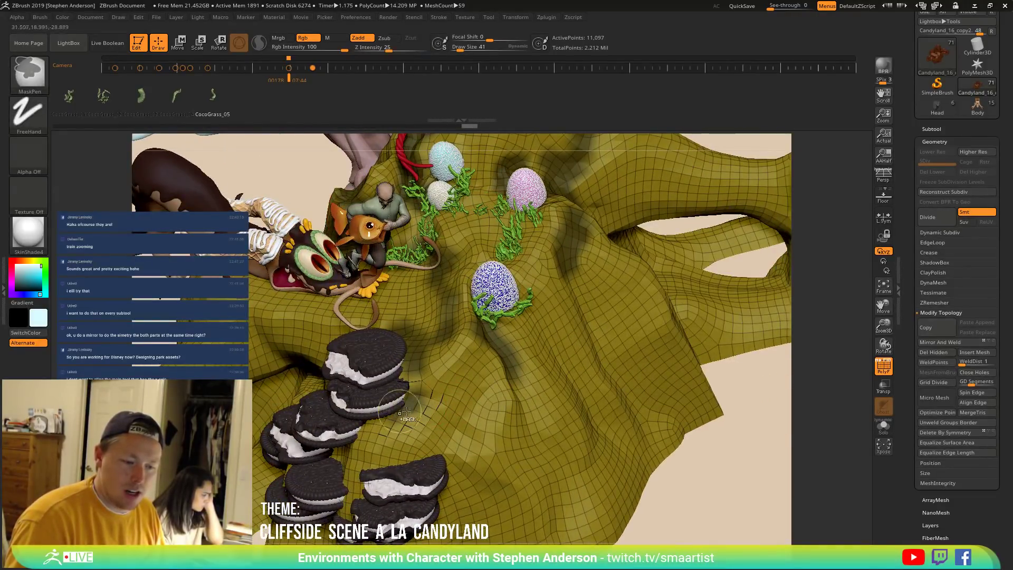
Turn the masked streaks on the cliff into their own polygroup.
mouse_move(464, 416)
right_mouse_down()
mouse_move(485, 401)
mouse_move(510, 343)
mouse_move(538, 232)
mouse_move(397, 403)
mouse_move(439, 407)
mouse_move(455, 364)
mouse_move(455, 395)
mouse_move(469, 399)
mouse_move(463, 384)
mouse_move(450, 392)
mouse_move(423, 373)
mouse_move(310, 376)
mouse_move(453, 377)
mouse_move(474, 391)
mouse_move(476, 353)
mouse_move(607, 312)
right_mouse_up()
key("ctrl")
key("ctrl")
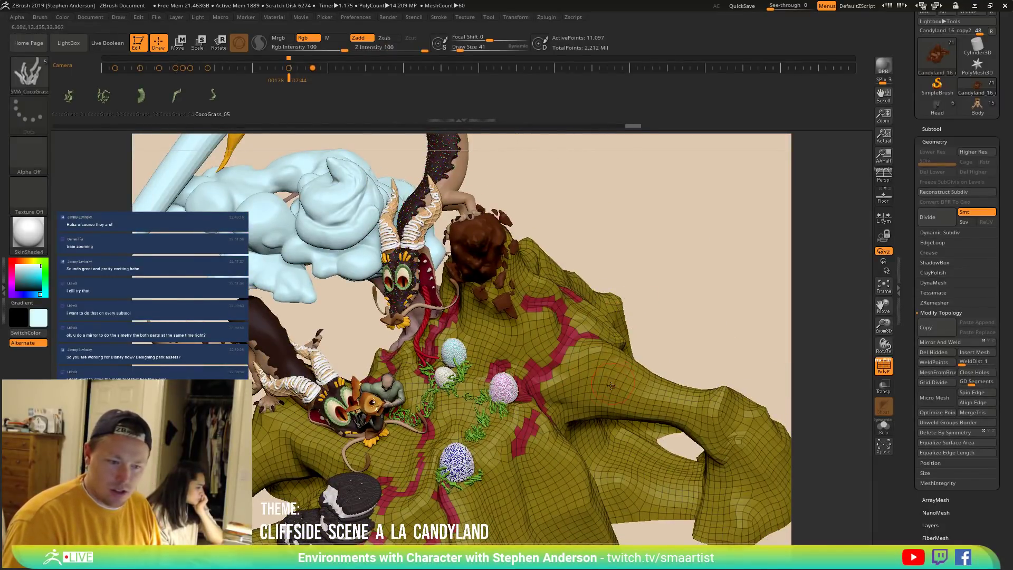
Undo the last polygroup on the cliff, readjust the mask, and turn the grass streaks into a separate polygroup again.
key("ctrl+z")
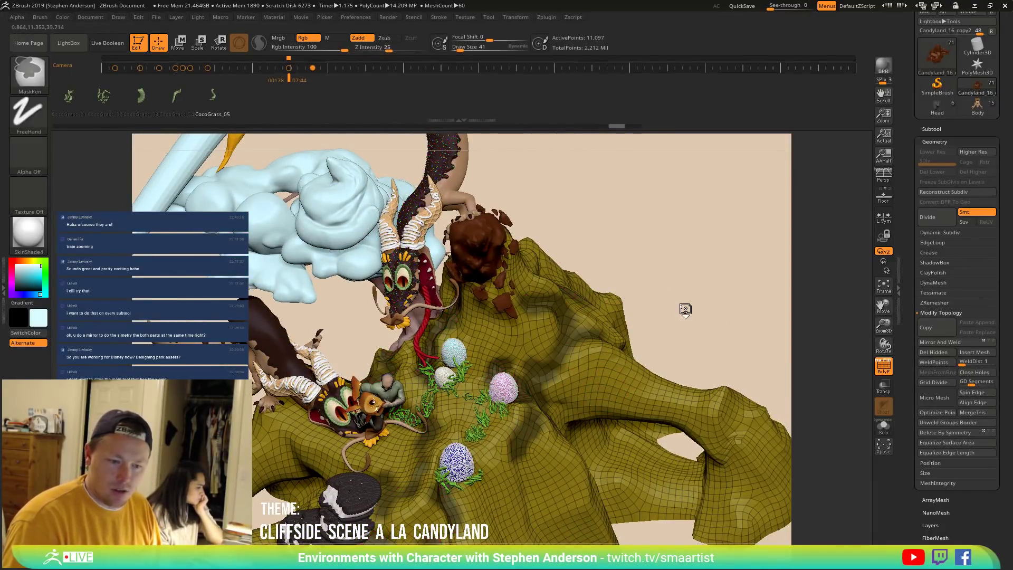
left_click(686, 312, "ctrl")
left_click(613, 373, "ctrl")
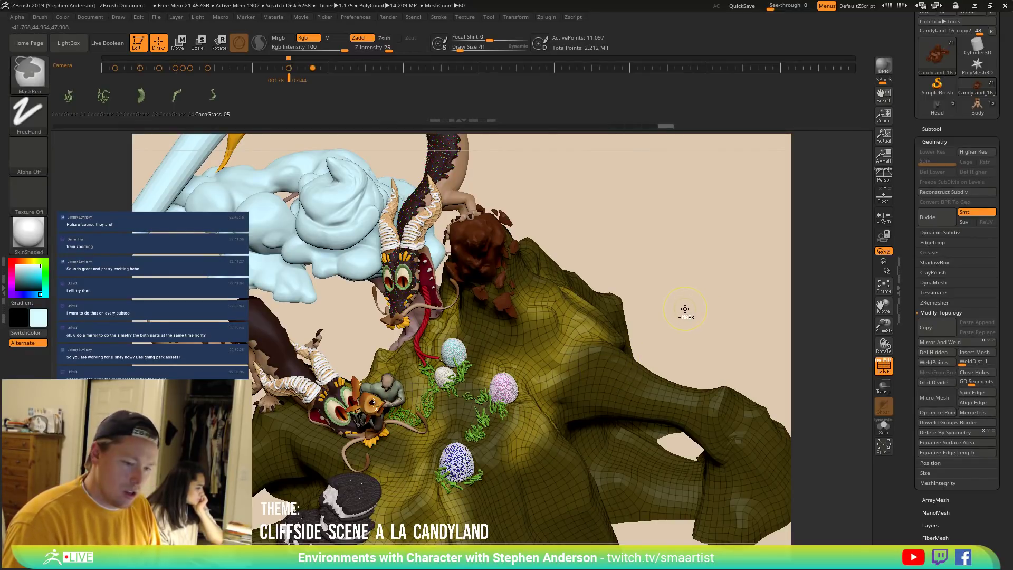
key("ctrl+w")
key("ctrl+z")
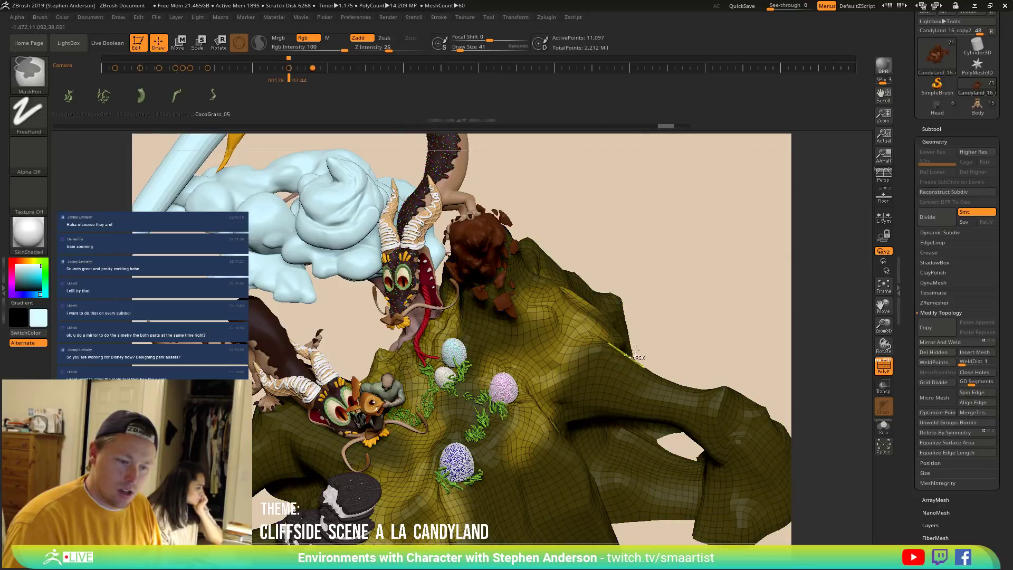
left_click_drag(719, 298, 697, 311, "ctrl")
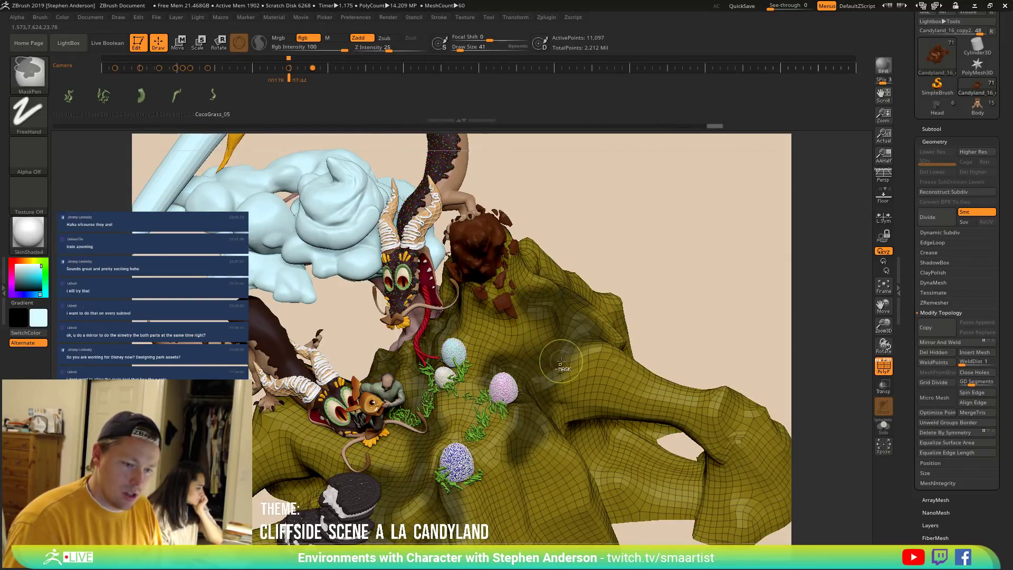
key("ctrl+w")
Isolate the streak polygroup on the duplicated cliff and delete the rest of its geometry.
mouse_move(676, 293)
left_mouse_down()
mouse_move(594, 326)
mouse_move(611, 382)
left_mouse_up()
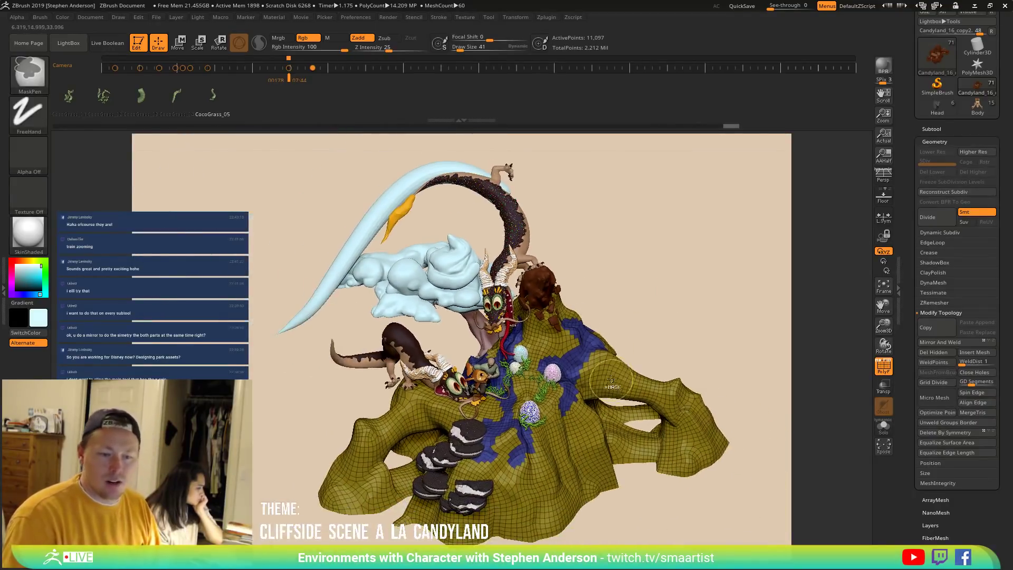
left_click(625, 377, "ctrl+alt+shift")
left_click_drag(672, 288, 715, 328, "ctrl+shift")
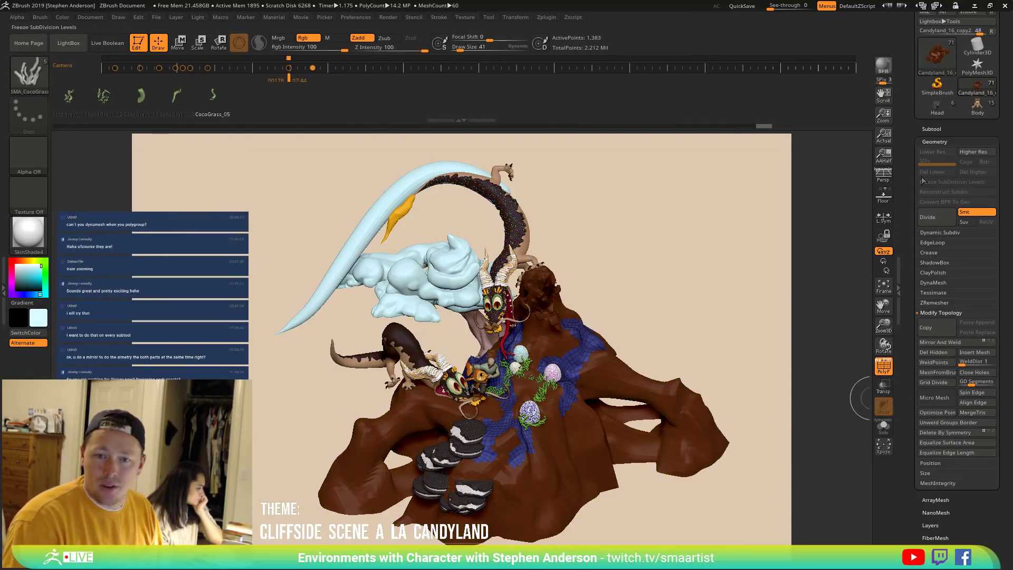
left_click(939, 351)
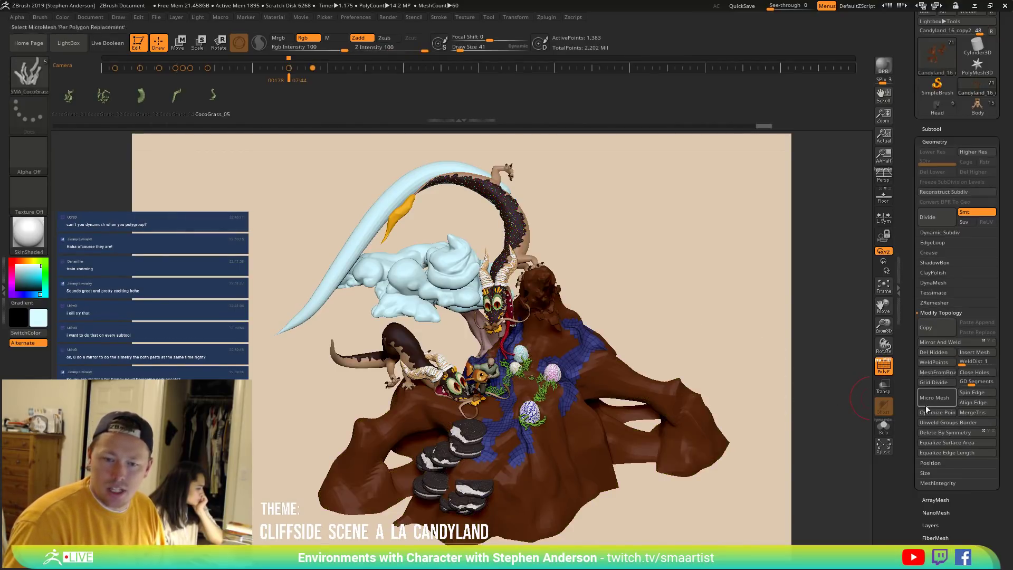
Rename the subtool holding the streak patches to GrassBase.
left_click(931, 129)
left_click(933, 212)
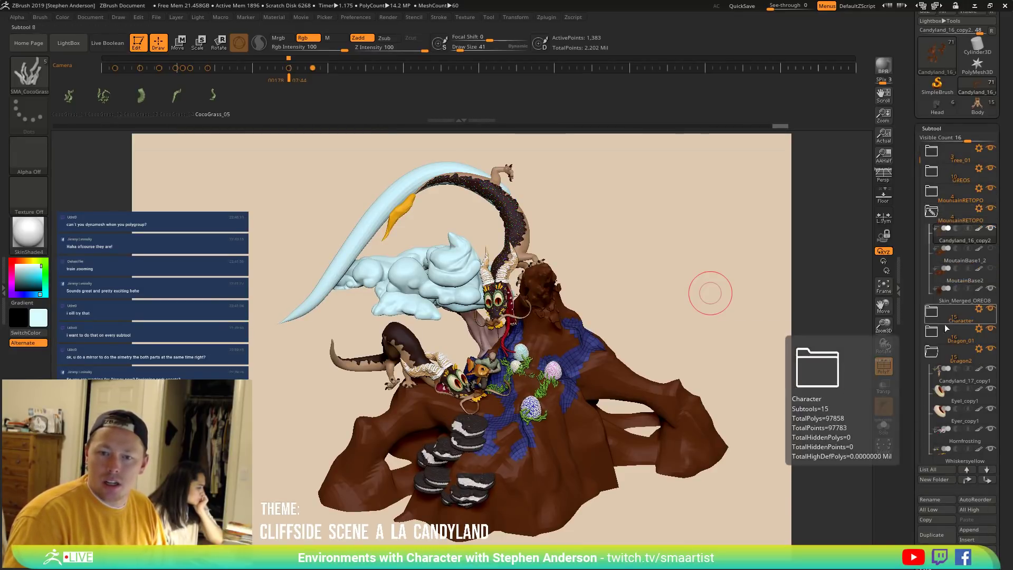
left_click(934, 499)
type("GrassBase")
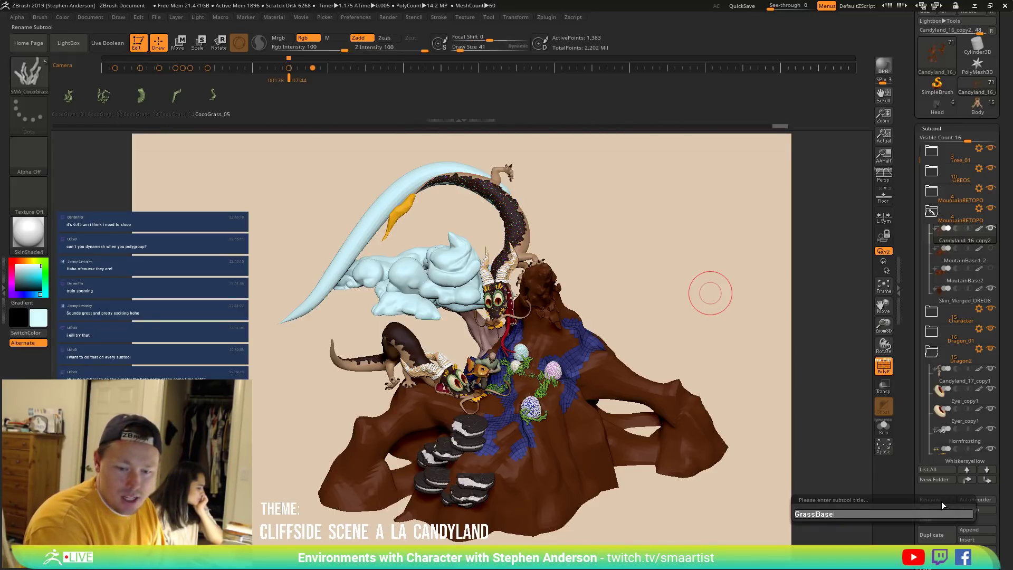
key("Return")
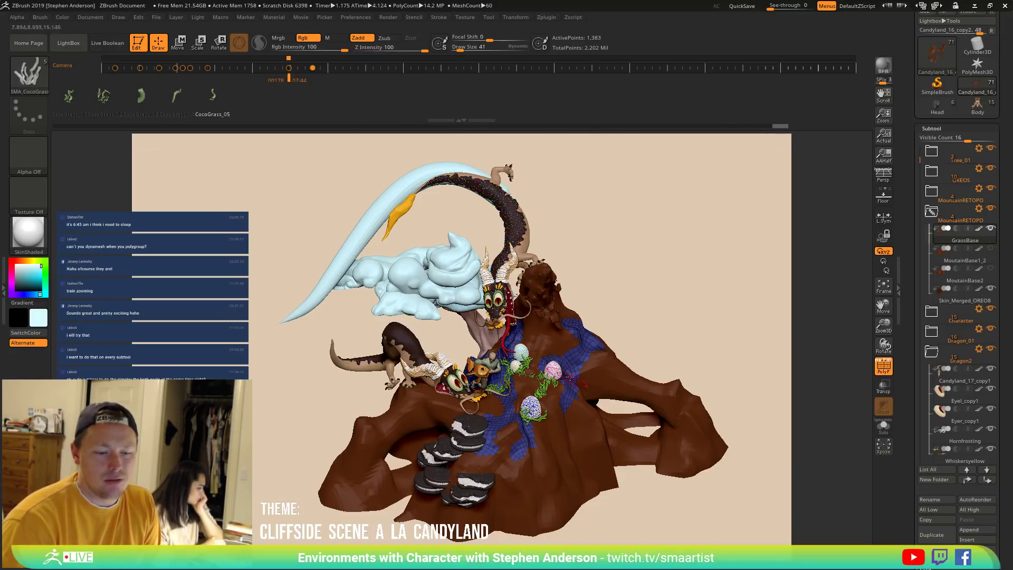
Isolate GrassBase in Solo mode, delete its small stray pieces of geometry, and show the full scene again.
right_click_drag(556, 372, 823, 409)
left_click(880, 427)
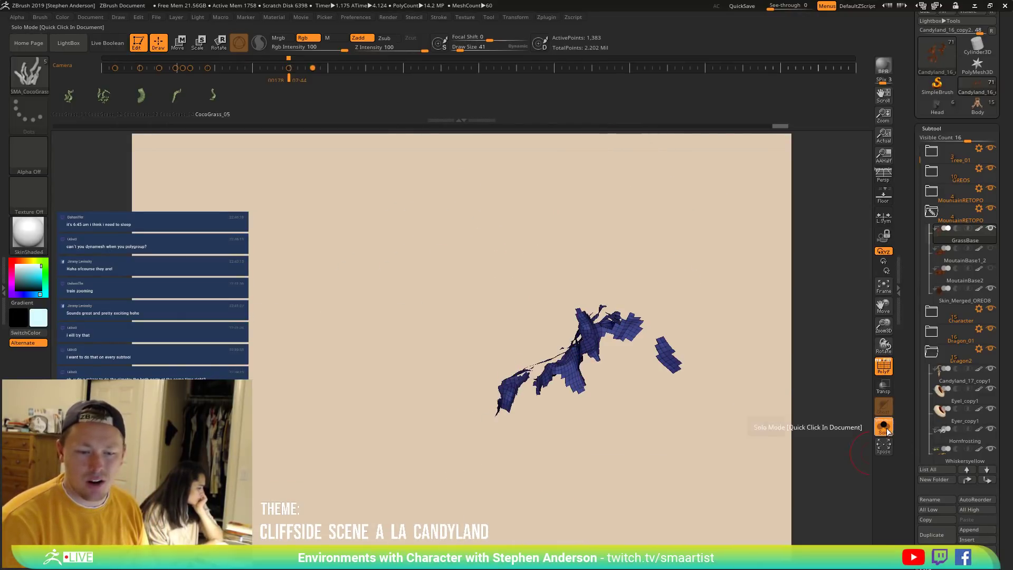
right_click_drag(656, 355, 689, 333)
key("ctrl+shift")
left_click_drag(725, 310, 649, 403, "ctrl+alt+shift")
mouse_move(658, 388)
right_mouse_down()
mouse_move(676, 354)
mouse_move(649, 343)
mouse_move(693, 409)
mouse_move(670, 378)
right_mouse_up()
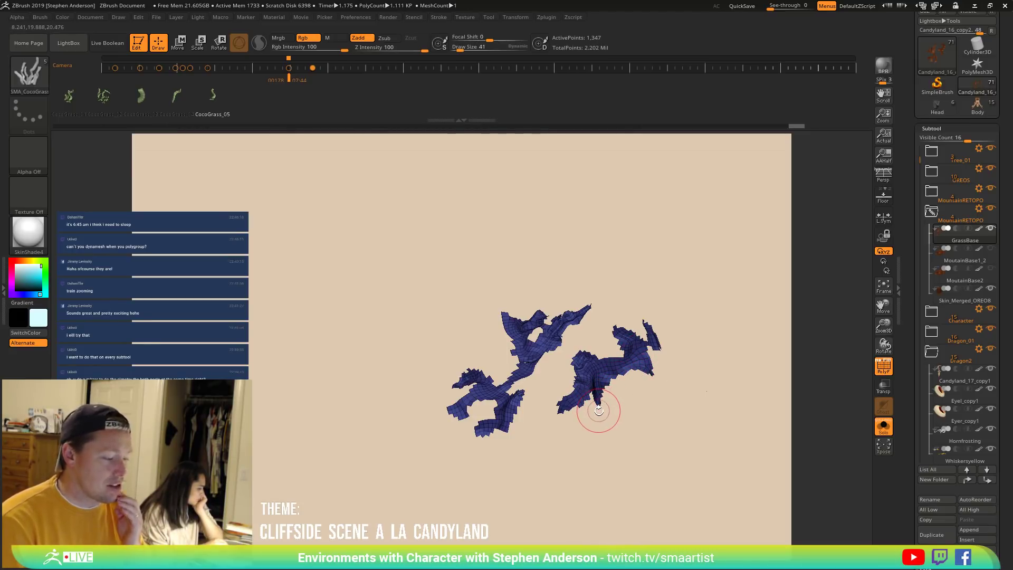
left_click_drag(1008, 514, 984, 403)
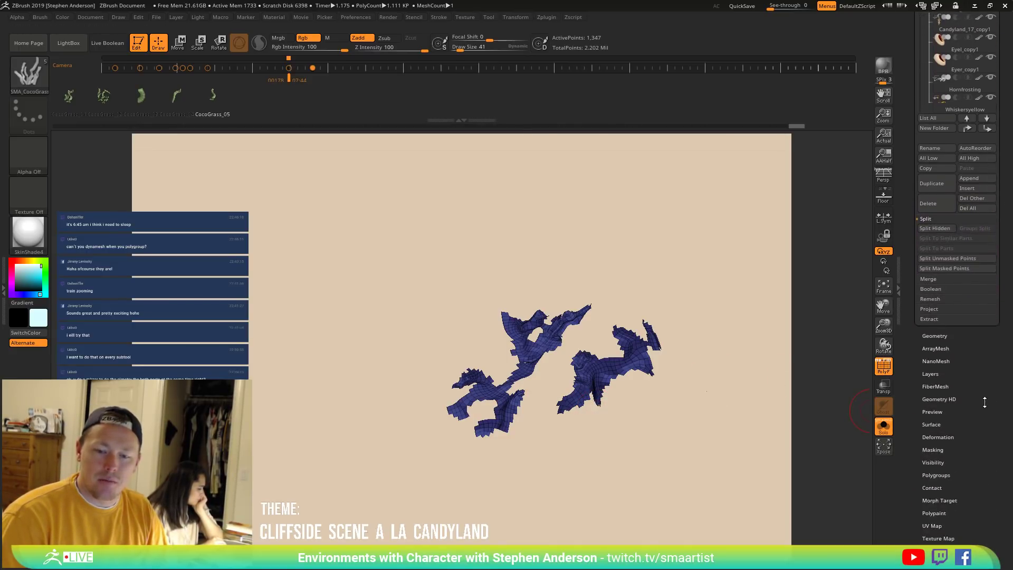
left_click(942, 336)
left_click_drag(1007, 448, 994, 522)
left_click(883, 427)
right_click_drag(574, 371, 583, 343)
right_click_drag(647, 311, 655, 316)
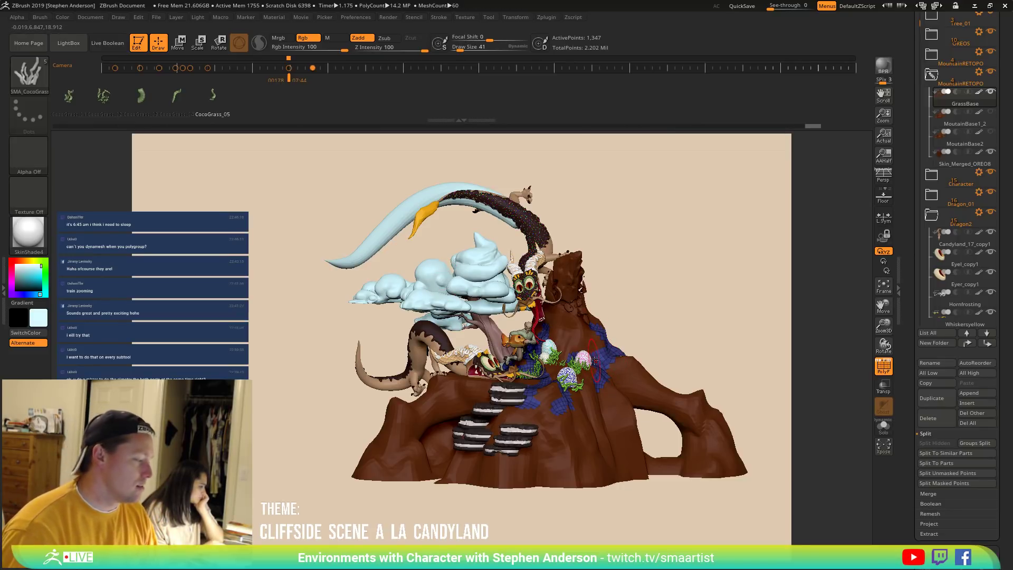
Create a NanoMesh brush from the SMA_CocoGrass insert brush and accept the Dynamic Draw Size note.
left_click(29, 77)
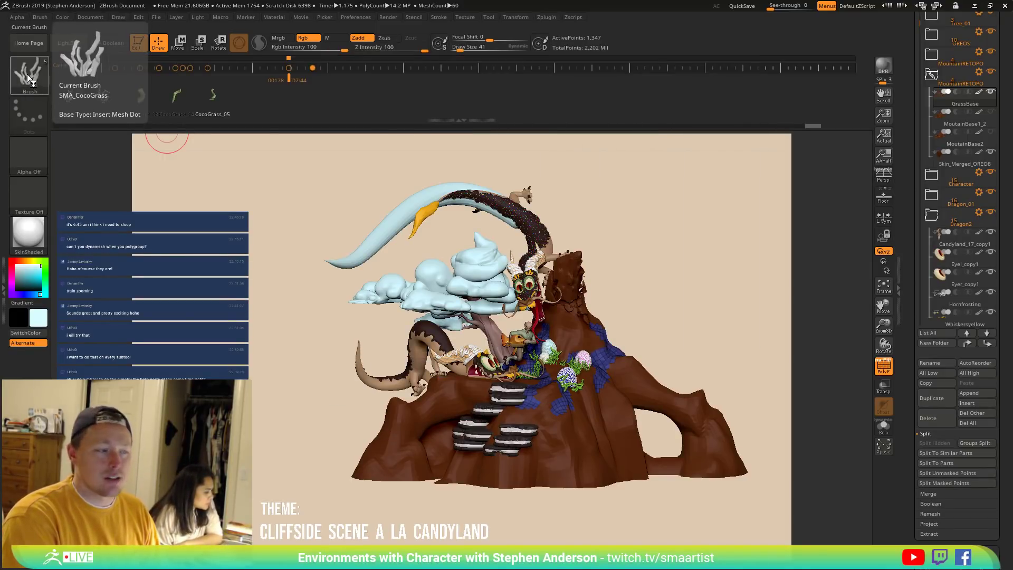
left_click(28, 75)
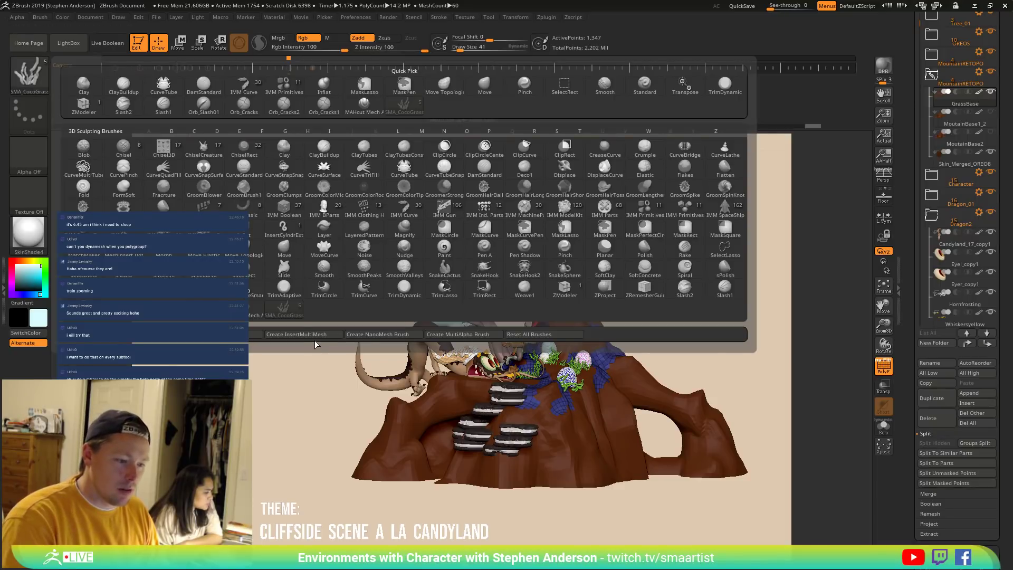
left_click(369, 335)
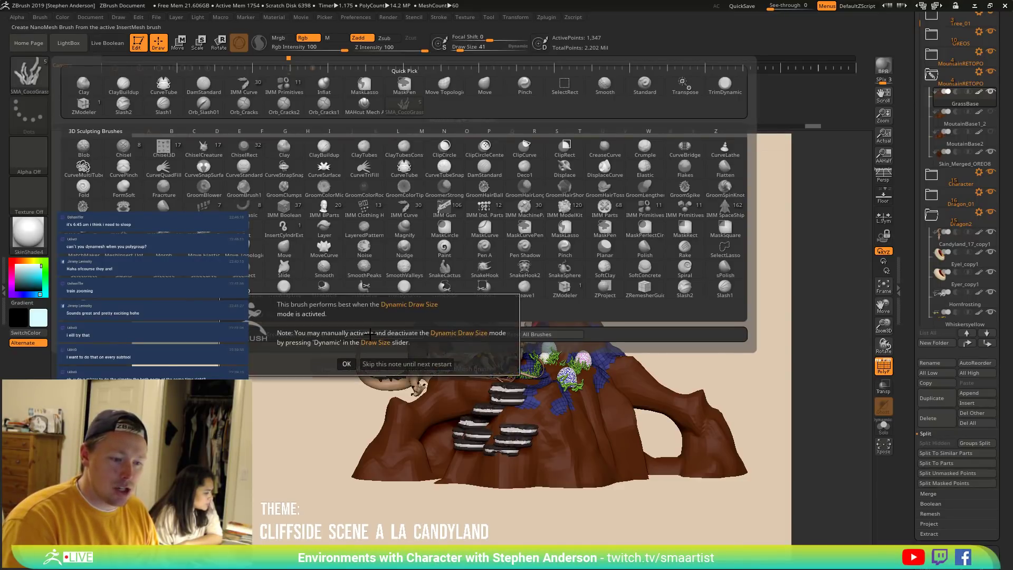
left_click(385, 363)
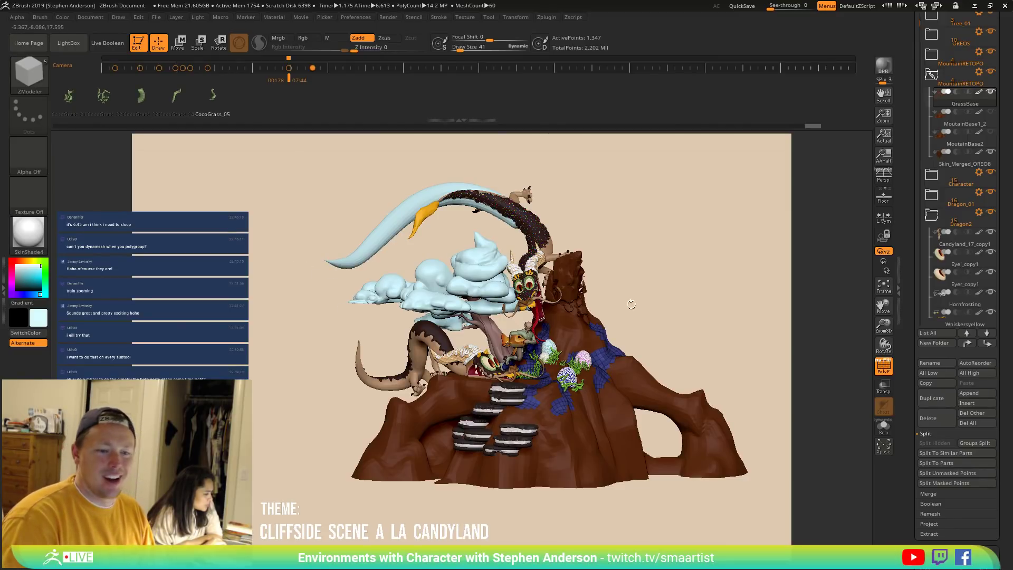
Try inserting CocoGrass_05 as a NanoMesh on a single GrassBase polygon beside the pink egg.
left_click_drag(707, 338, 690, 358)
left_click_drag(696, 258, 759, 319, "ctrl")
left_click_drag(705, 497, 634, 391, "alt")
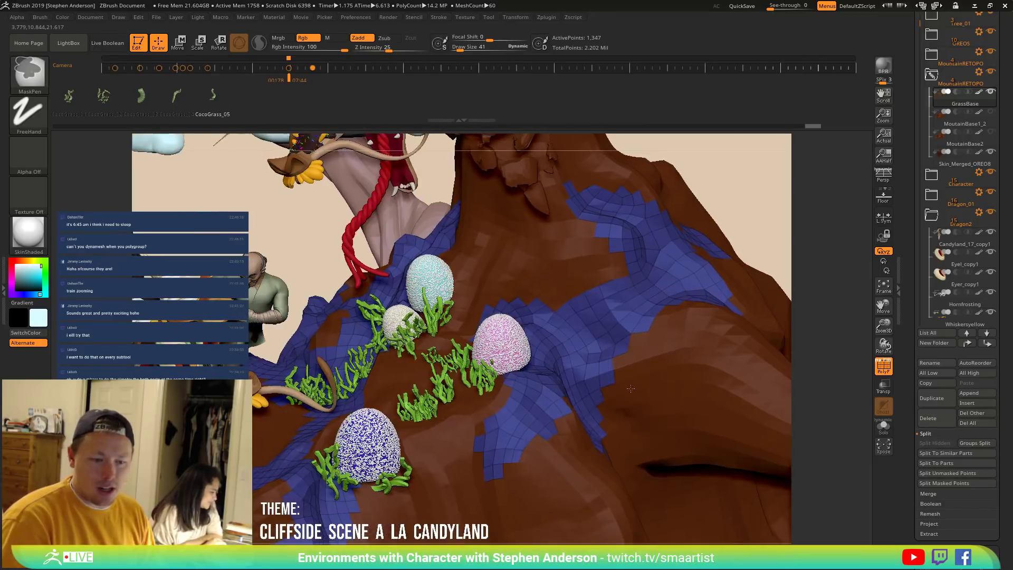
right_click_drag(634, 392, 631, 389)
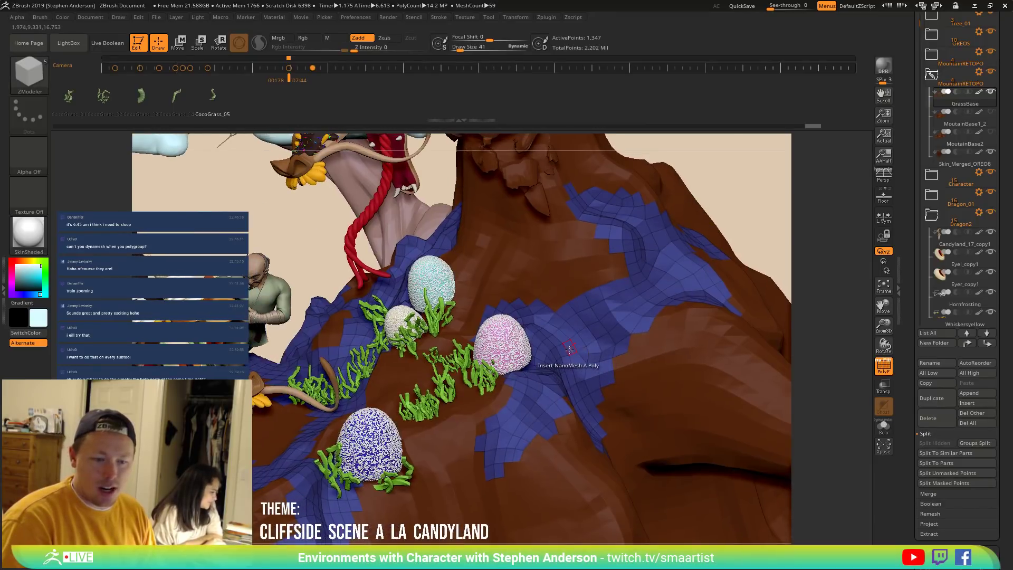
left_click(518, 17)
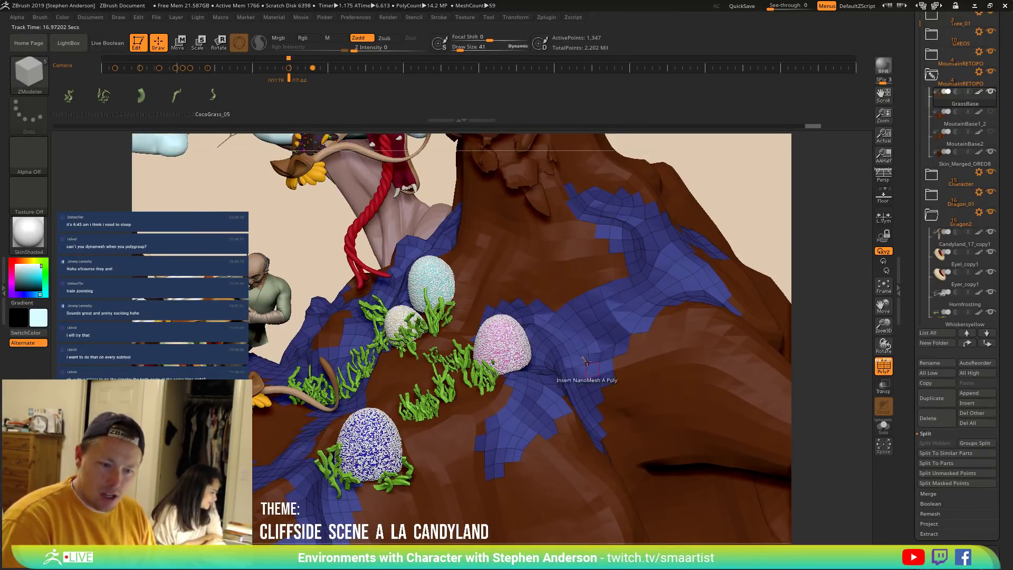
left_click_drag(586, 334, 609, 319)
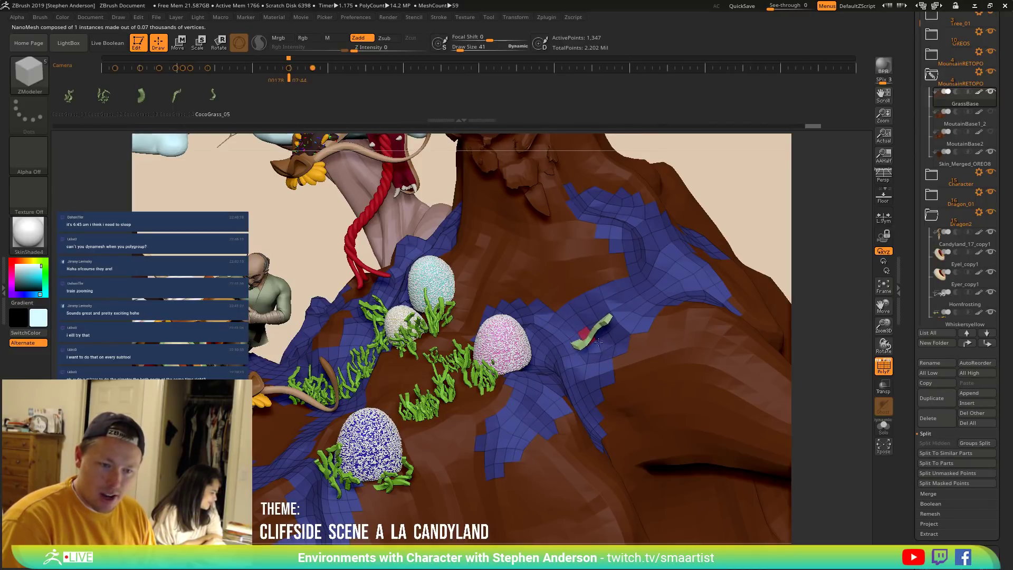
left_click_drag(752, 191, 762, 196)
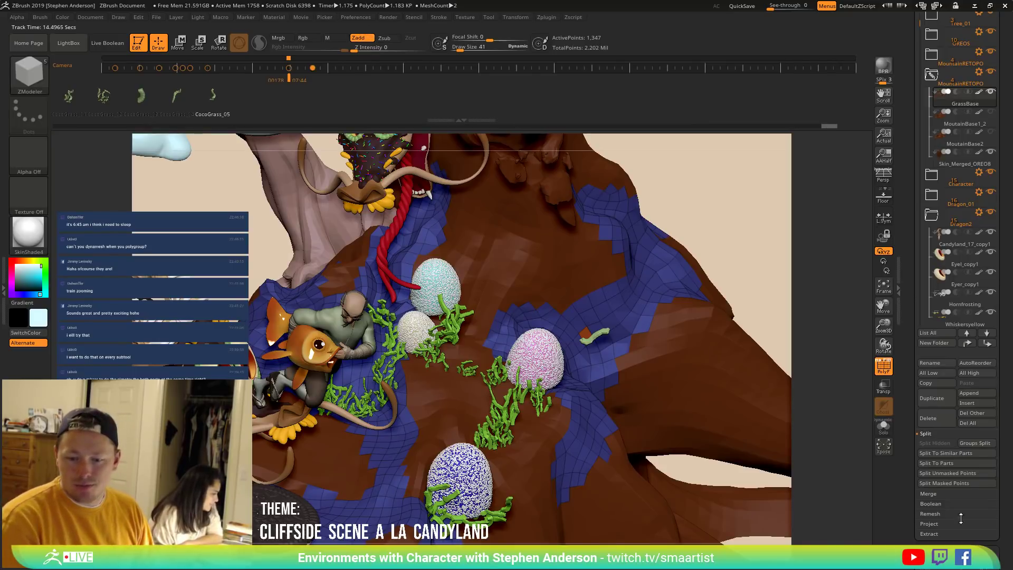
Set the single grass NanoMesh's Size to 1.29257 and its Random Distribution to 0.90582.
scroll(1001, 526, "down", 10)
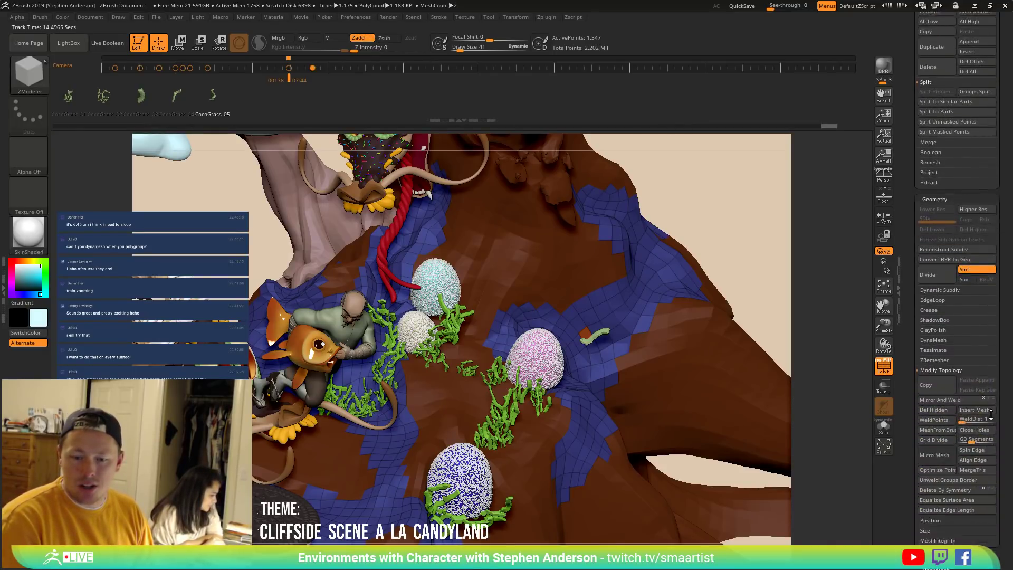
left_click(935, 474)
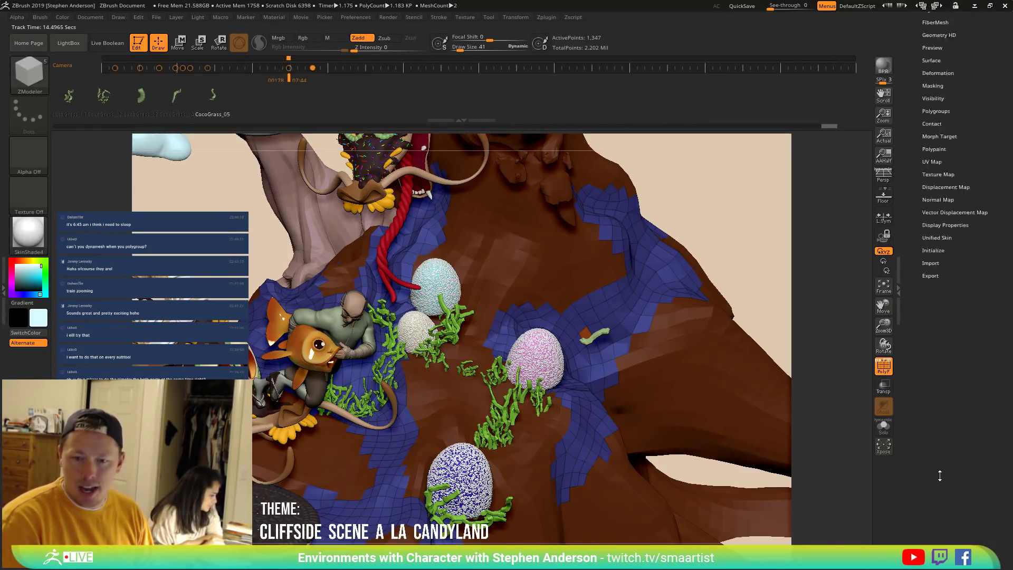
scroll(947, 437, "up", 3)
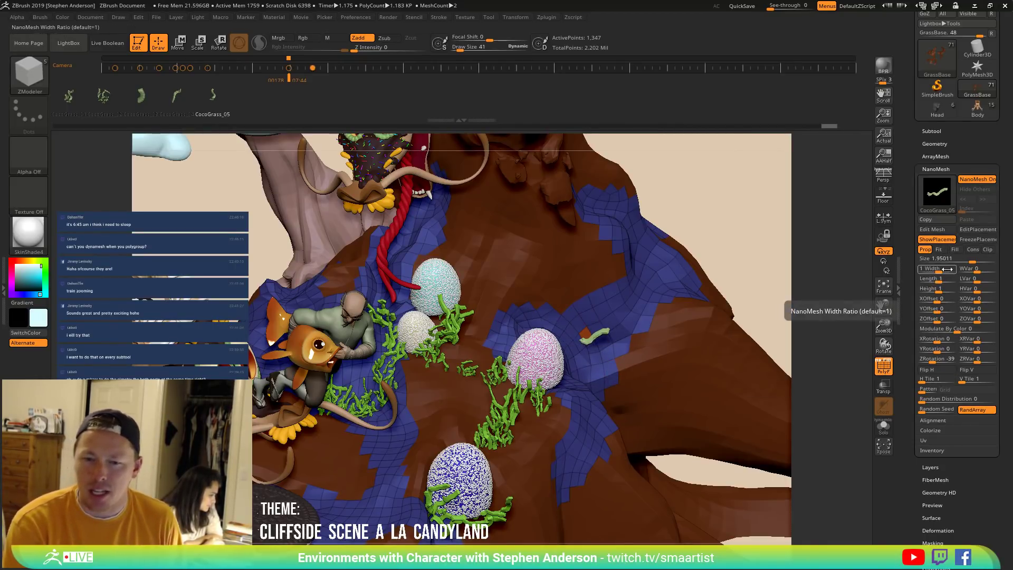
left_click_drag(973, 262, 967, 262)
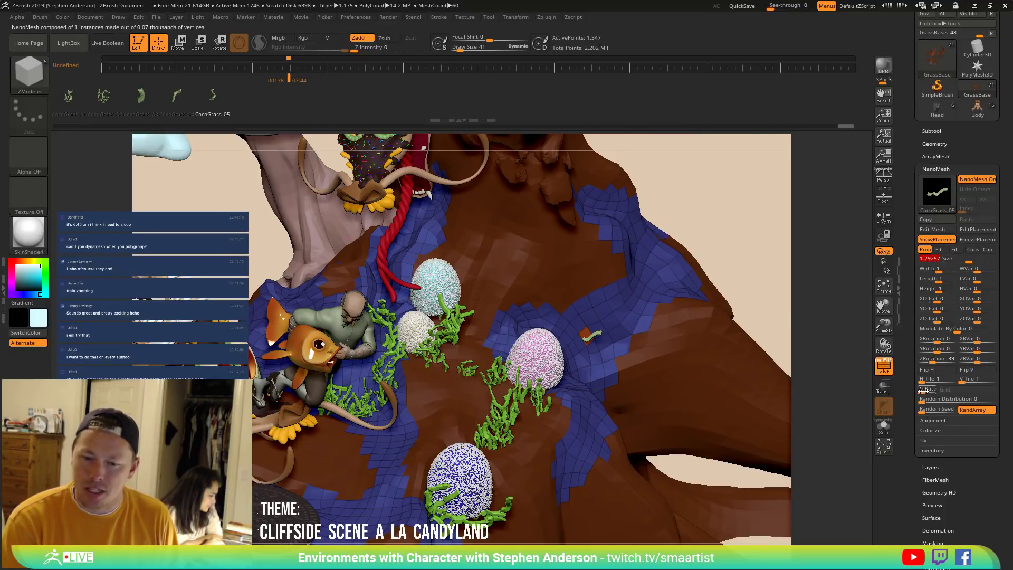
left_click_drag(923, 399, 927, 402)
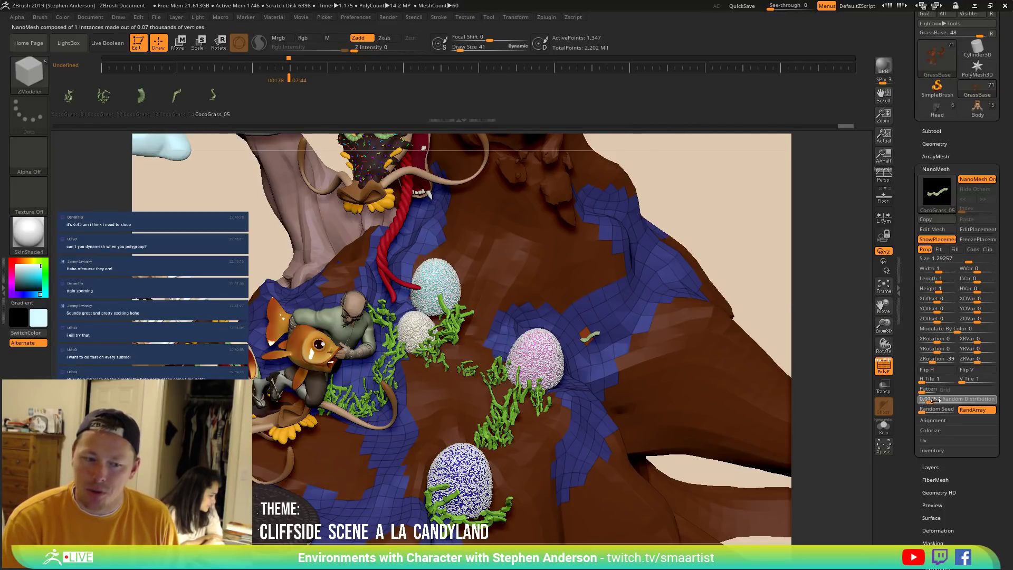
left_click_drag(941, 399, 939, 399)
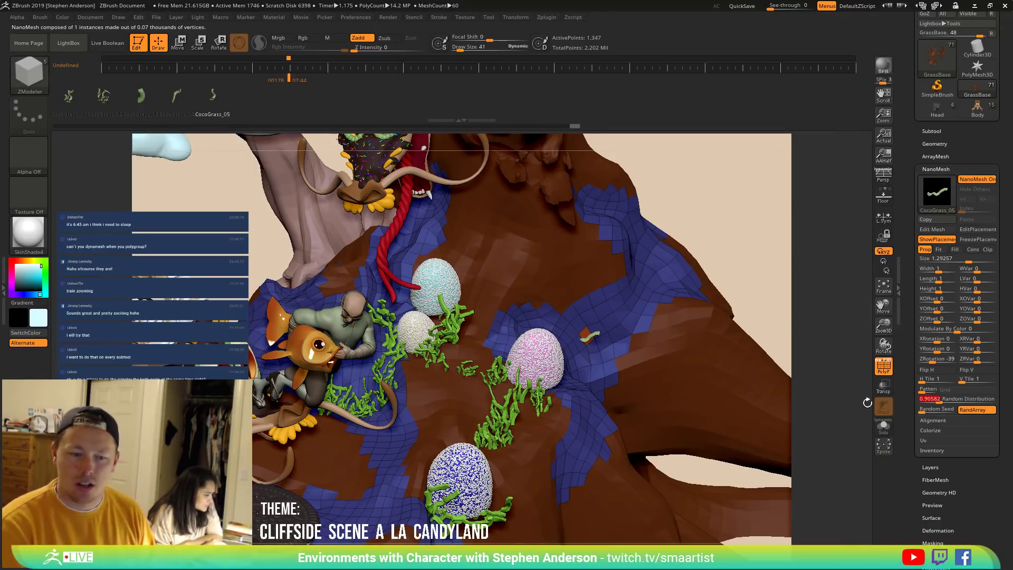
Undo the single-polygon NanoMesh and insert CocoGrass_05 on all GrassBase polygons at a size of 1.26196.
key("ctrl+z")
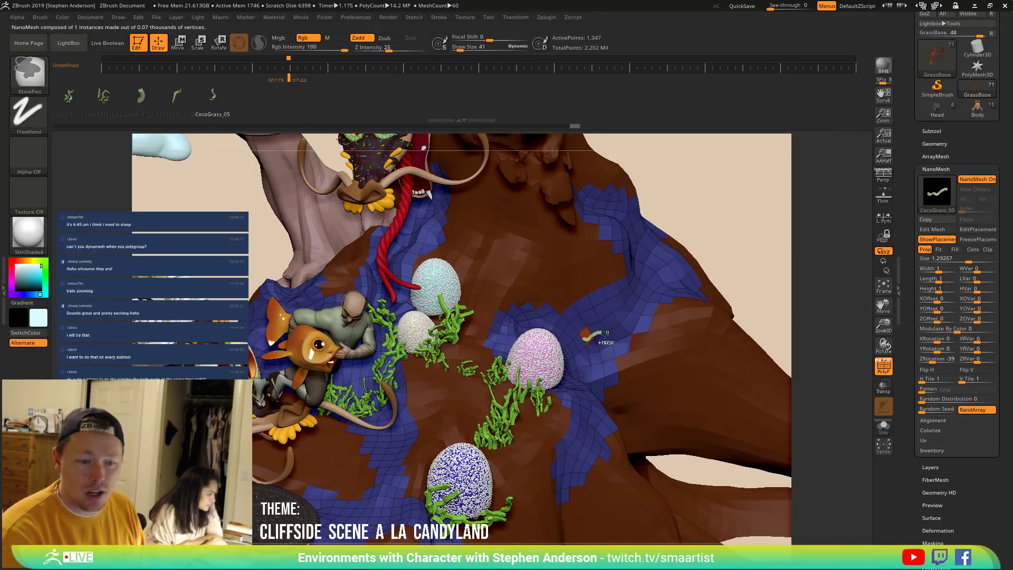
key("b")
key("z")
key("m")
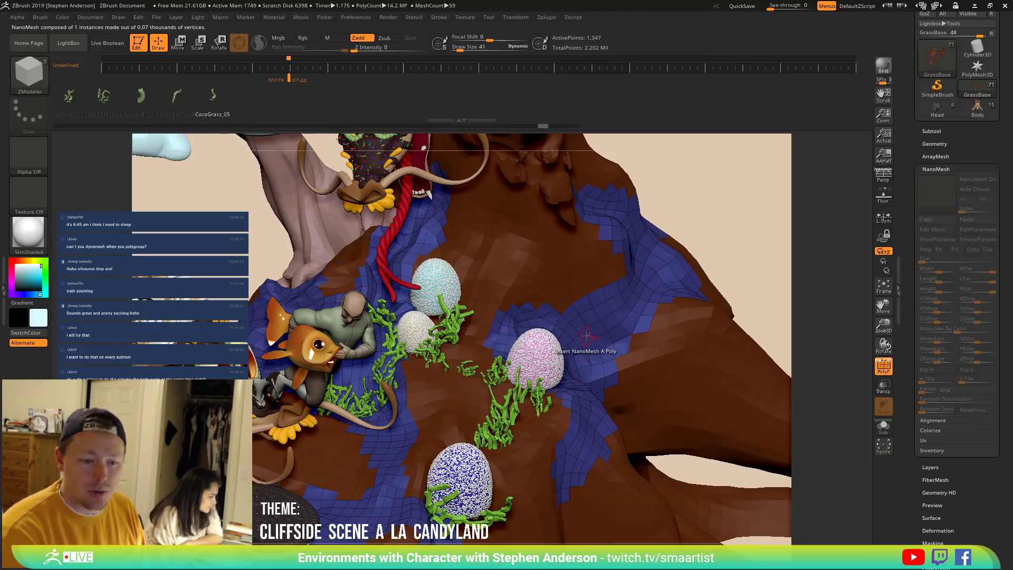
key("space")
left_click(506, 327)
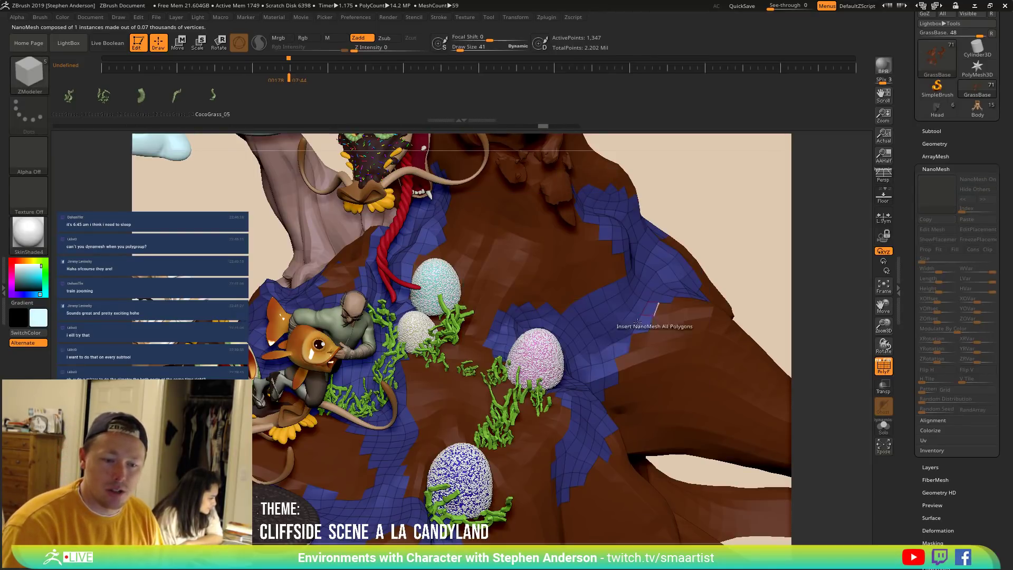
left_click(602, 342)
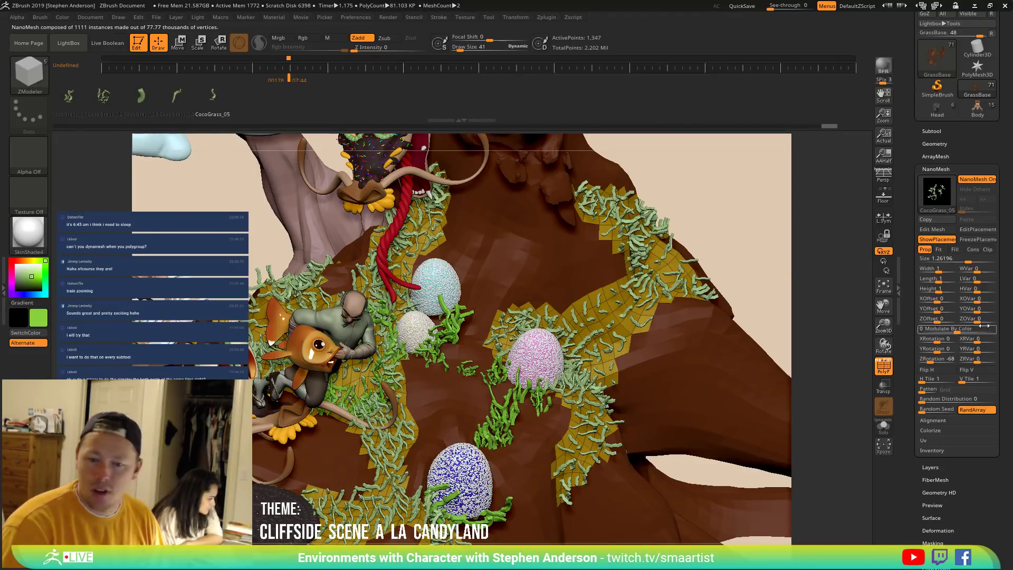
Try a Random Distribution of 0.22603 on the grass NanoMesh and examine its coverage around the eggs and cliff.
mouse_move(922, 403)
left_mouse_down()
mouse_move(948, 399)
mouse_move(936, 399)
left_mouse_up()
mouse_move(647, 343)
right_mouse_down()
mouse_move(637, 331)
mouse_move(663, 343)
right_mouse_up()
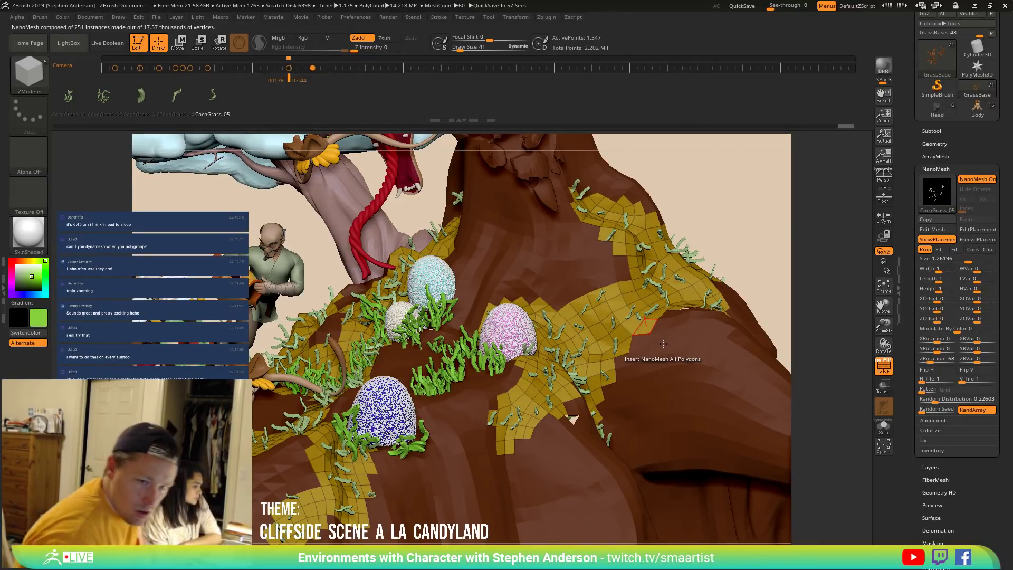
right_click_drag(327, 356, 309, 342)
mouse_move(578, 332)
right_mouse_down()
mouse_move(606, 335)
mouse_move(567, 325)
mouse_move(706, 413)
right_mouse_up()
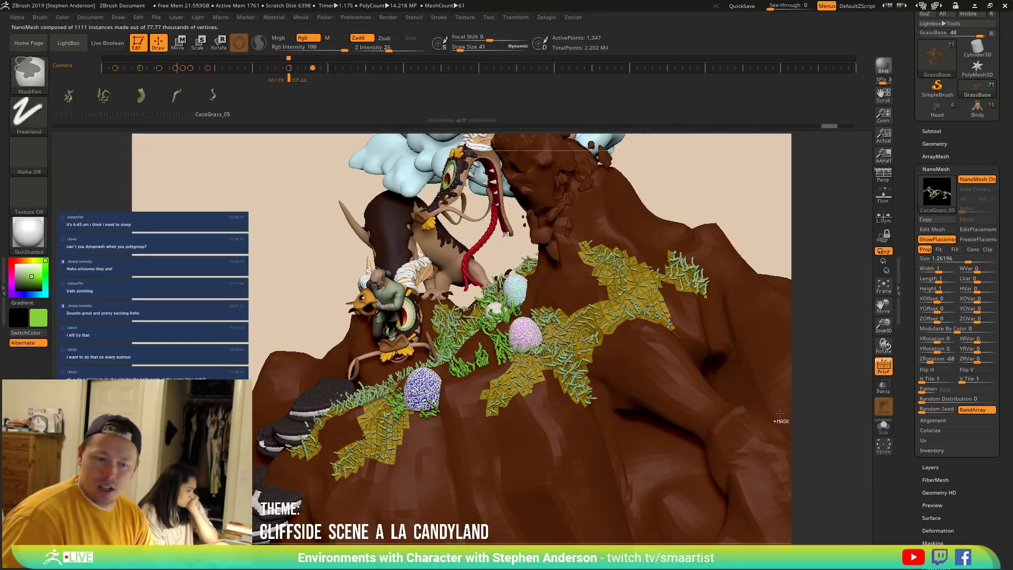
Undo the CocoGrass_05 NanoMesh insertion and isolate the GrassBase subtool.
key("ctrl+z")
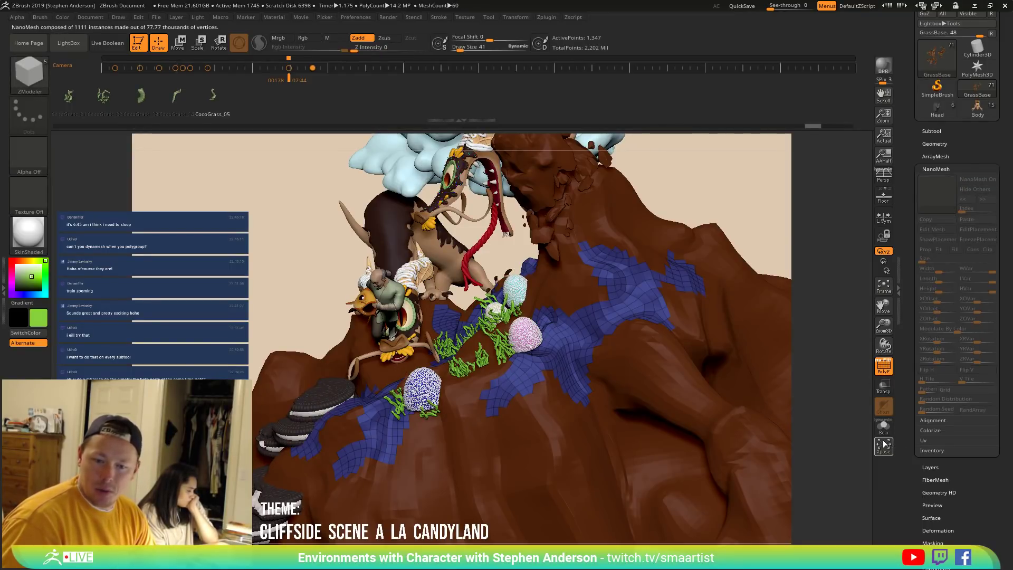
left_click(884, 427)
right_click_drag(548, 364, 584, 385)
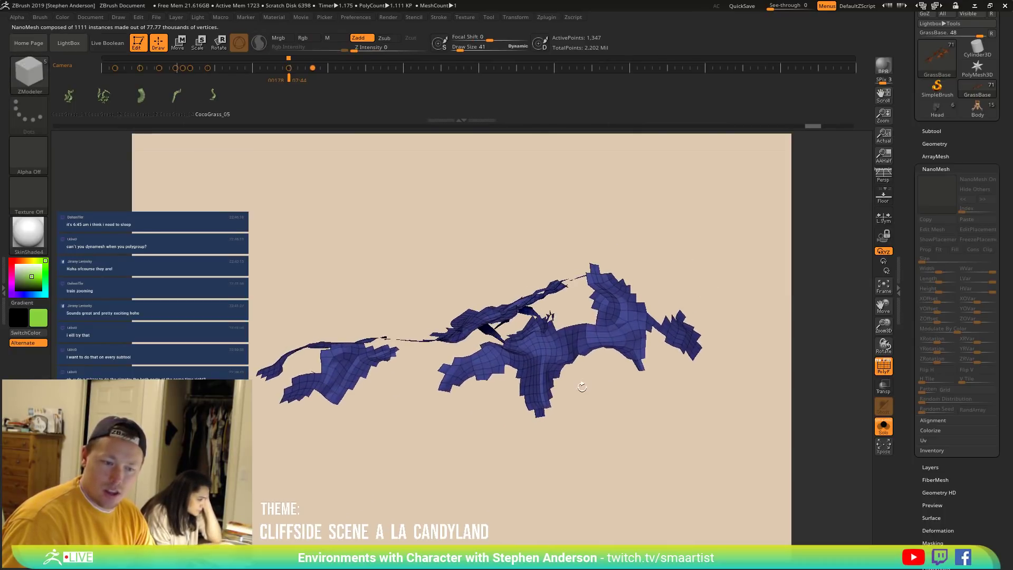
Hide the narrow connecting polygons of GrassBase with SelectLasso so that the grass patches are separated from each other.
key("ctrl+shift")
left_click(22, 77)
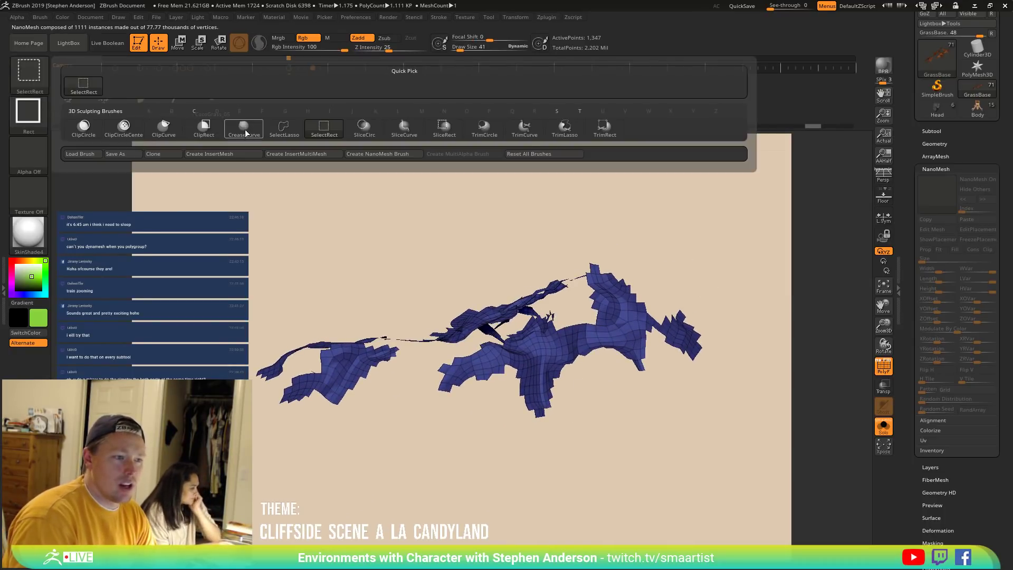
left_click(283, 129)
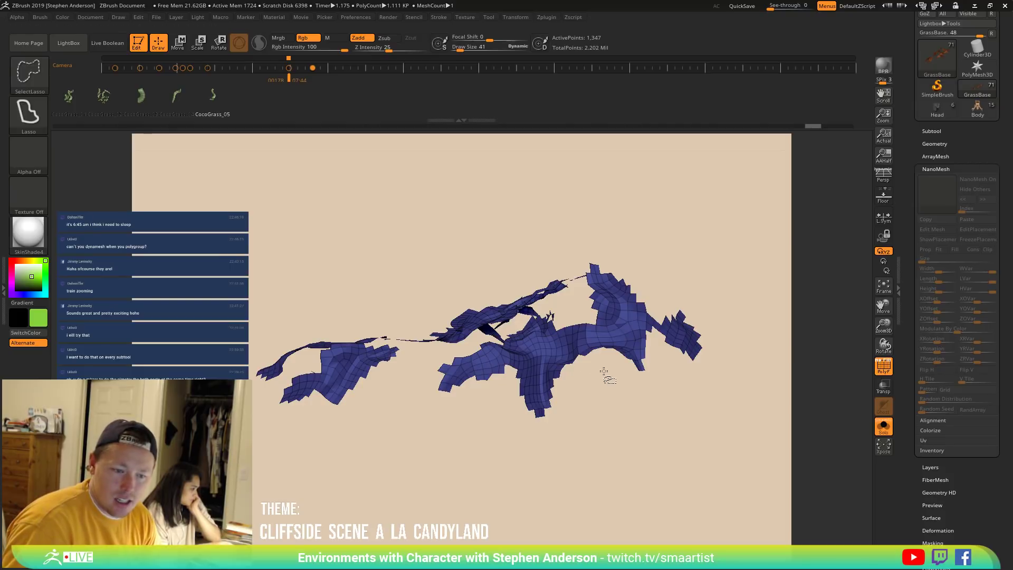
mouse_move(533, 362)
left_mouse_down("ctrl+alt+shift")
mouse_move(522, 401)
mouse_move(516, 389)
left_mouse_up("ctrl+alt+shift")
mouse_move(515, 389)
right_mouse_down()
mouse_move(543, 403)
mouse_move(500, 406)
mouse_move(505, 388)
right_mouse_up()
right_click_drag(445, 407, 485, 393)
mouse_move(486, 383)
left_mouse_down("ctrl+alt+shift")
mouse_move(452, 391)
mouse_move(475, 407)
left_mouse_up("ctrl+alt+shift")
mouse_move(486, 421)
right_mouse_down()
mouse_move(490, 390)
mouse_move(493, 400)
right_mouse_up()
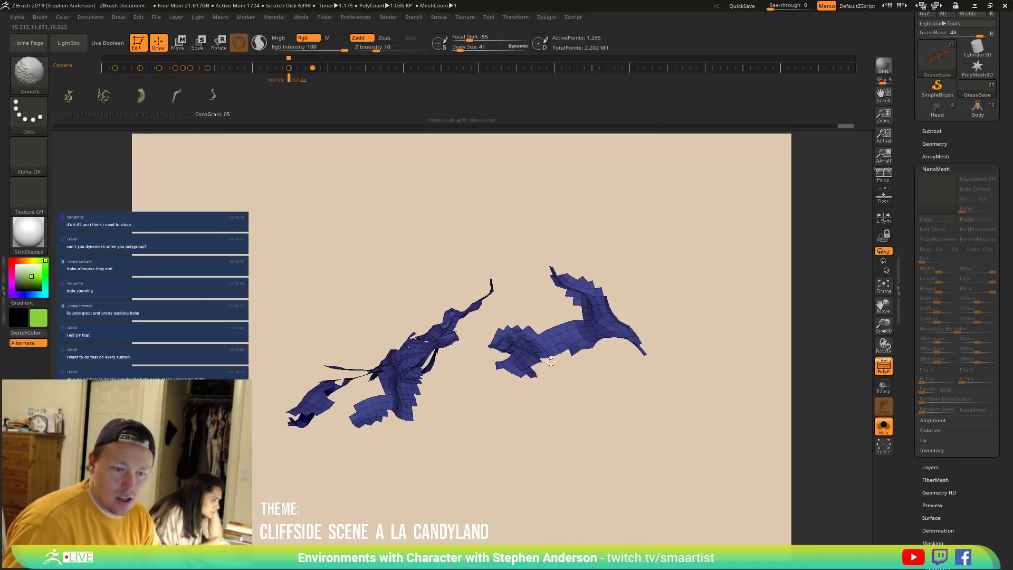
mouse_move(547, 365)
right_mouse_down()
mouse_move(595, 336)
mouse_move(607, 345)
right_mouse_up()
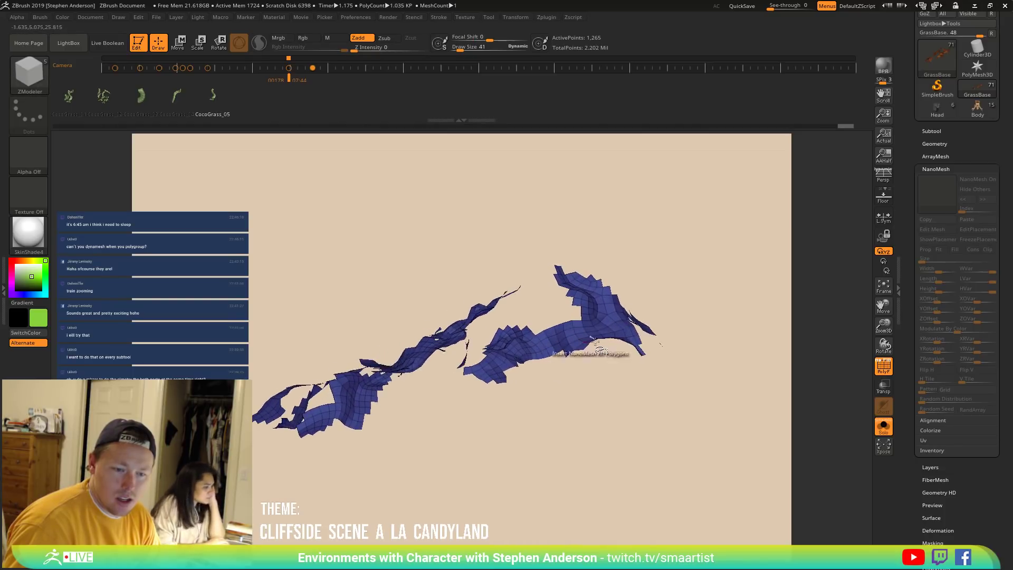
left_click_drag(533, 327, 531, 328, "ctrl+alt+shift")
mouse_move(593, 403)
right_mouse_down()
mouse_move(550, 357)
mouse_move(546, 407)
mouse_move(560, 412)
mouse_move(566, 378)
mouse_move(554, 344)
mouse_move(586, 379)
right_mouse_up()
Mask everything except the small middle patch, flatten it vertically with the reoriented transform gizmo, and clear the mask.
mouse_move(558, 351)
left_mouse_down("ctrl")
mouse_move(530, 330)
mouse_move(500, 328)
left_mouse_up("ctrl")
left_click_drag(597, 454, 577, 403, "ctrl")
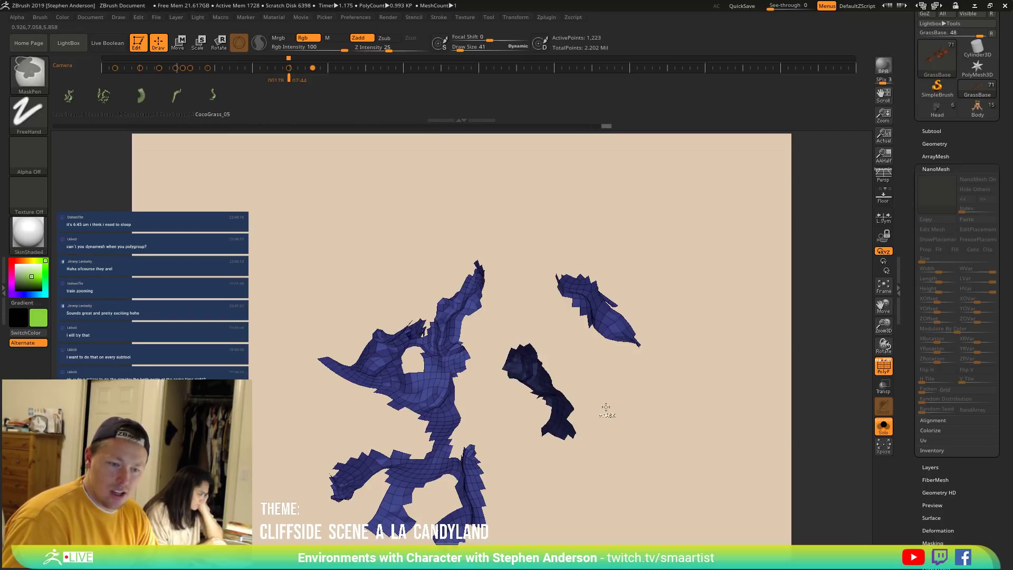
left_click(601, 407, "ctrl")
right_click_drag(653, 415, 602, 394)
key("w")
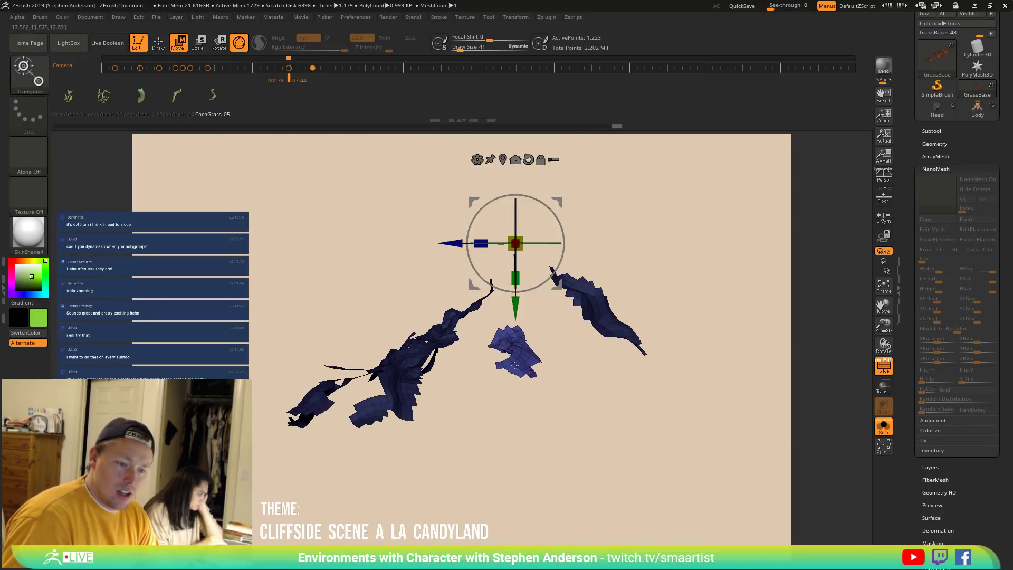
left_click(519, 346, "alt")
left_click(531, 261)
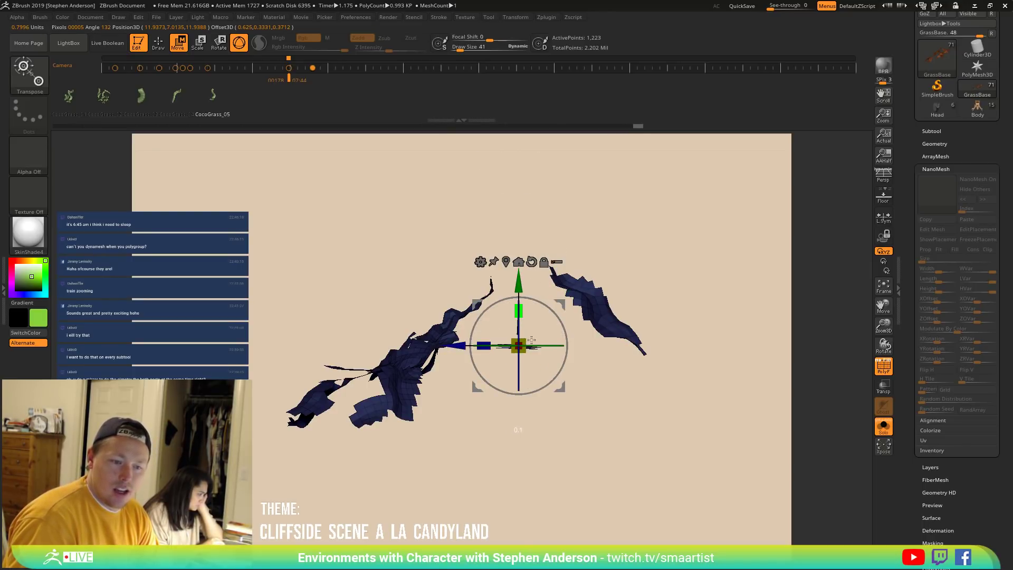
right_click_drag(652, 342, 614, 364)
left_click_drag(646, 378, 670, 401, "ctrl")
Mask everything except the outer sloping patch, centre the gizmo on it and flatten it vertically.
mouse_move(685, 338)
right_mouse_down("alt")
mouse_move(551, 353)
mouse_move(592, 364)
mouse_move(545, 318)
mouse_move(554, 316)
right_mouse_up("alt")
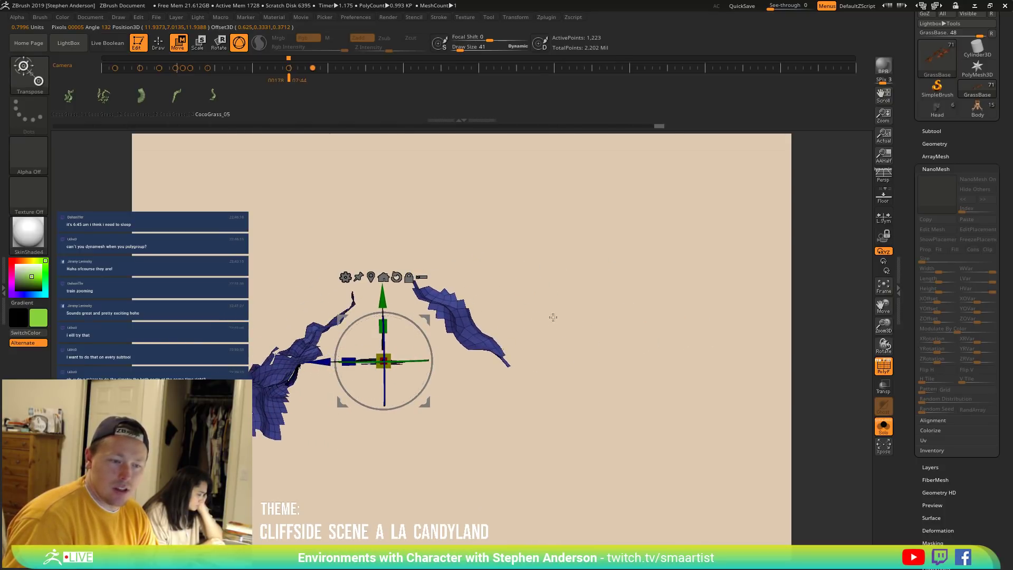
left_click_drag(575, 204, 436, 368, "ctrl")
left_click_drag(525, 222, 405, 320, "ctrl")
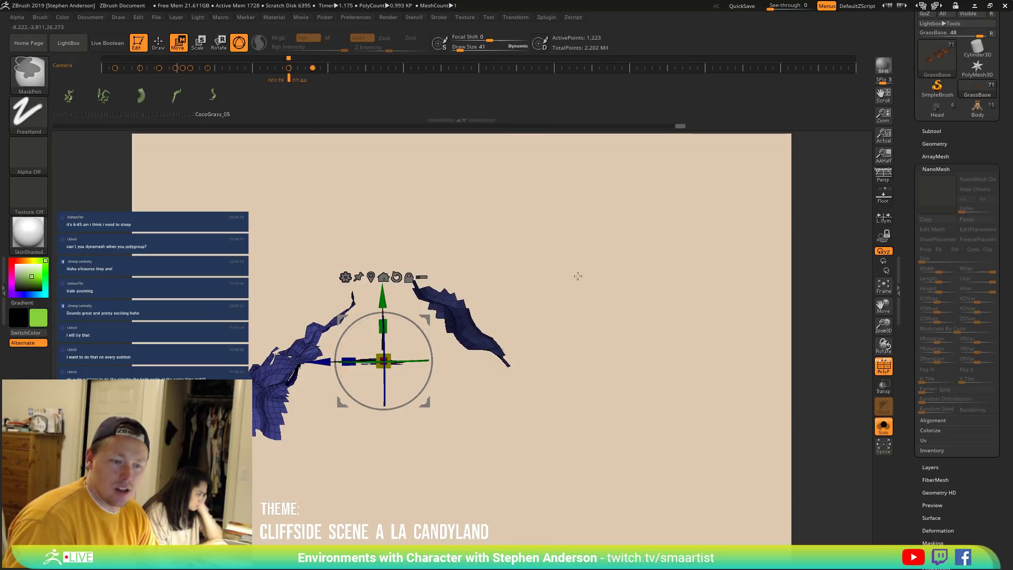
left_click(520, 306, "ctrl")
left_click(551, 291, "ctrl")
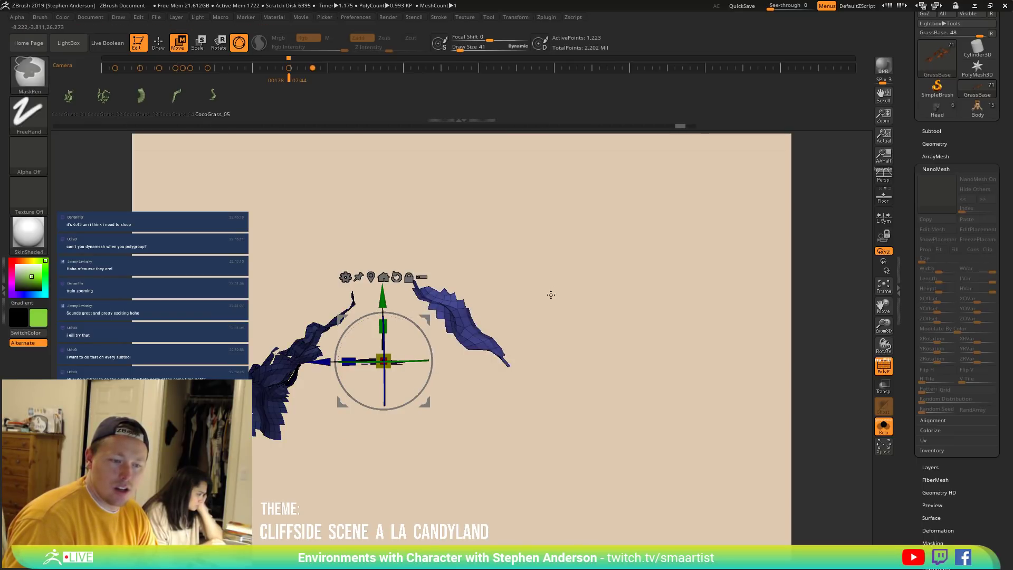
left_click(384, 277)
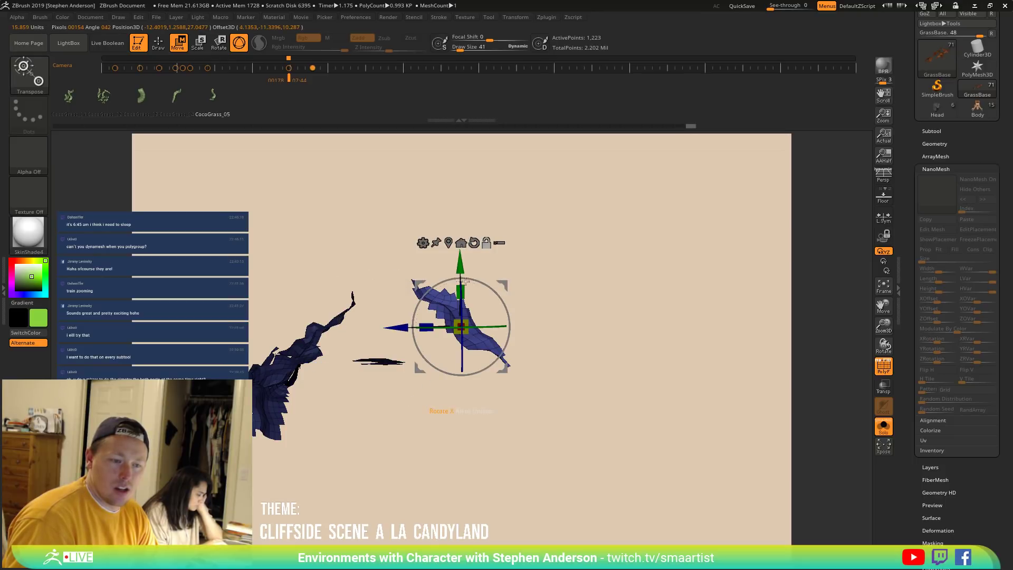
mouse_move(461, 289)
left_mouse_down()
mouse_move(481, 326)
mouse_move(570, 327)
mouse_move(653, 298)
mouse_move(475, 288)
left_mouse_up()
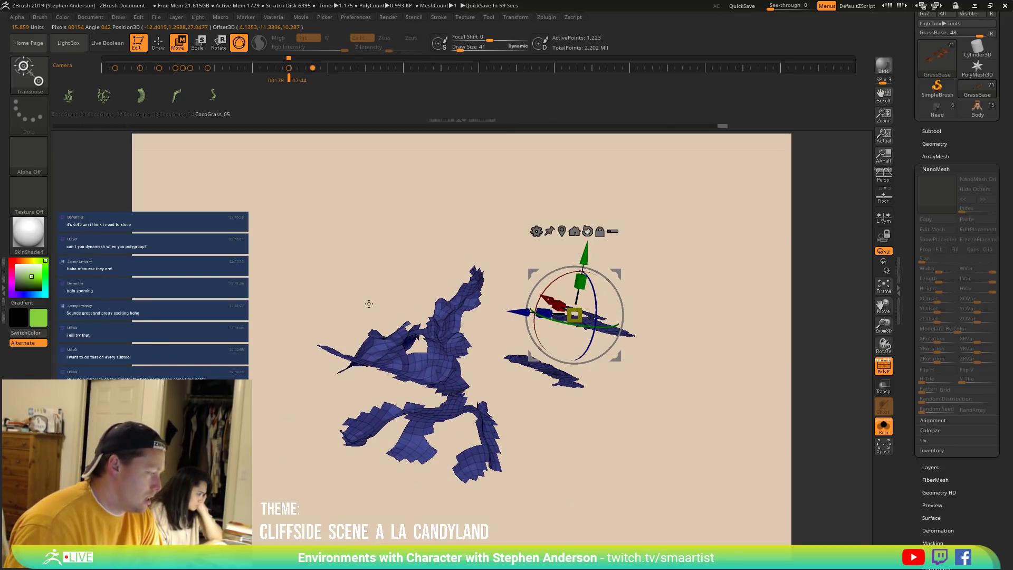
Mask around the narrow upper strip of the largest patch, reset the gizmo's orientation there and flatten the strip vertically.
mouse_move(397, 313)
left_mouse_down("alt")
mouse_move(404, 308)
mouse_move(369, 290)
mouse_move(379, 335)
mouse_move(421, 280)
mouse_move(429, 305)
mouse_move(407, 317)
left_mouse_up("alt")
key("ctrl")
left_click_drag(478, 285, 440, 277)
left_click(440, 276, "ctrl")
left_click(448, 290, "alt")
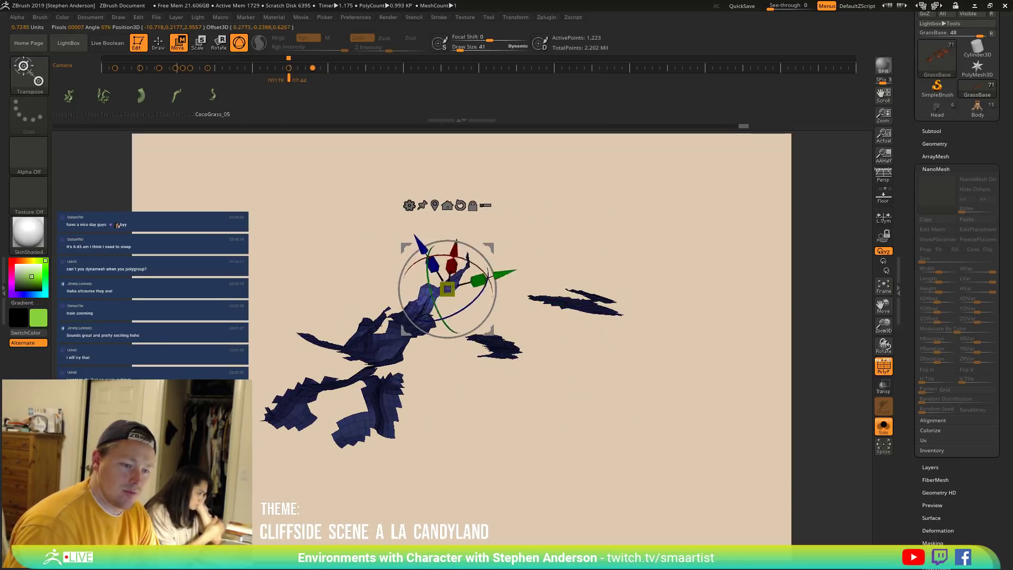
left_click_drag(485, 377, 483, 350)
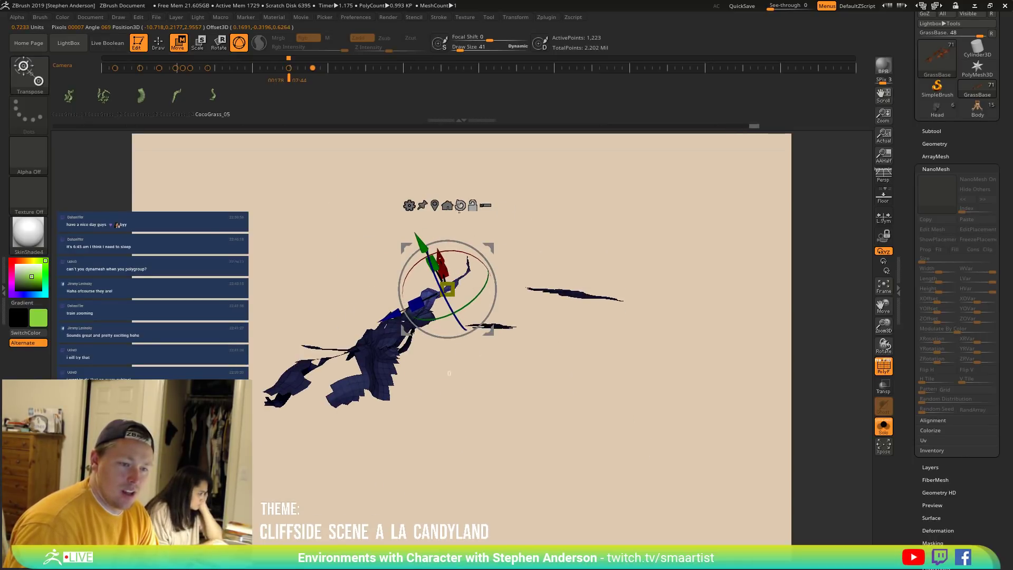
left_click(460, 205)
left_click_drag(444, 234, 452, 239)
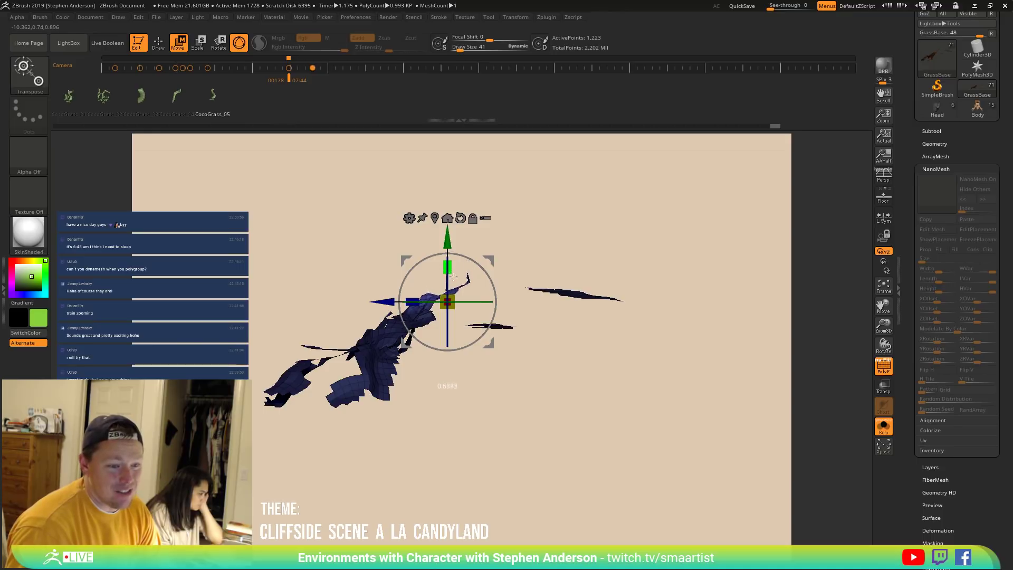
left_click_drag(448, 246, 447, 254)
right_click_drag(405, 288, 678, 327)
Shift the unmasked main section of GrassBase vertically with the gizmo, then return to Draw mode and clear the mask.
left_click_drag(675, 229, 468, 430, "ctrl")
right_click_drag(512, 437, 565, 402)
right_click_drag(564, 402, 502, 408)
left_click_drag(587, 270, 448, 342, "alt")
right_click_drag(478, 345, 558, 326)
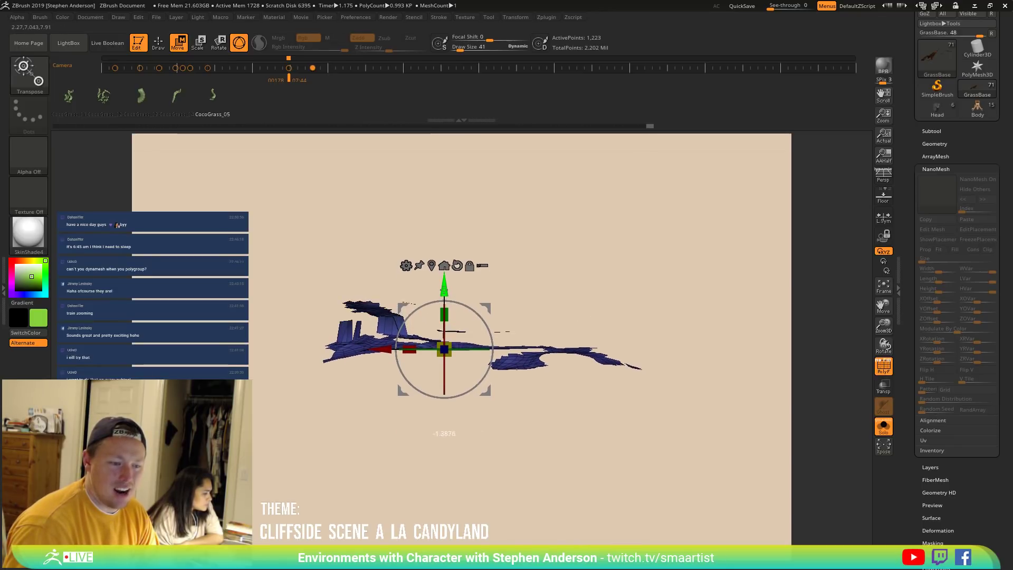
key("q")
mouse_move(412, 327)
right_mouse_down()
mouse_move(428, 361)
mouse_move(493, 343)
mouse_move(467, 320)
mouse_move(512, 289)
right_mouse_up()
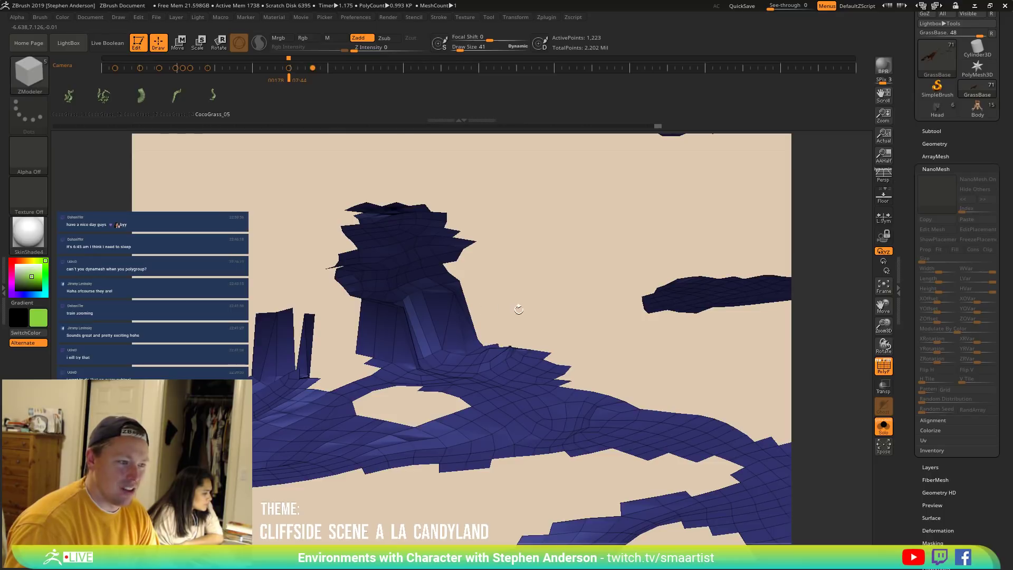
left_click(543, 298, "ctrl")
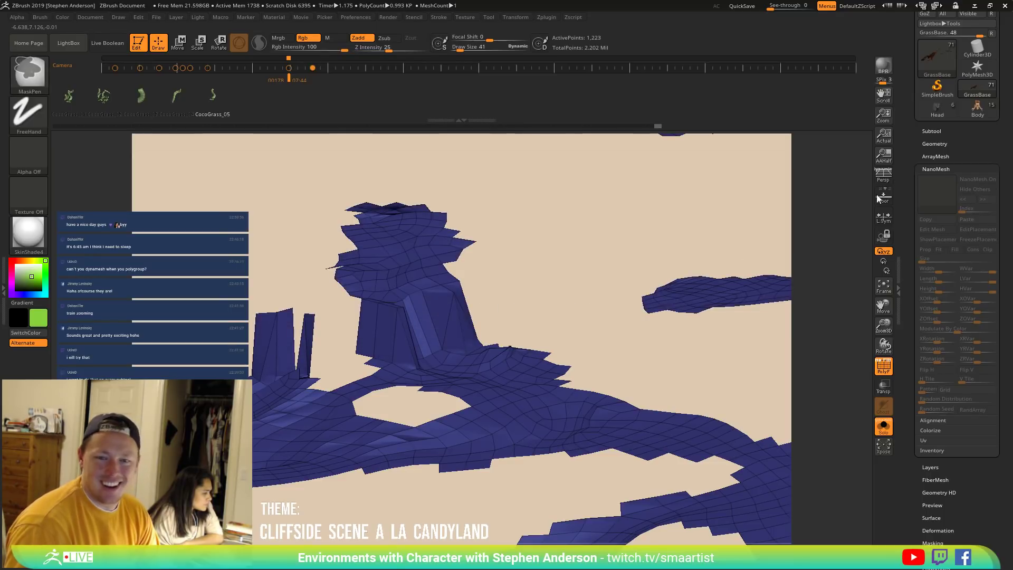
Delete the hidden geometry and remove stray stretched polygons beside the raised strip with ZModeler's Delete action on single polygons.
left_click(934, 144)
left_click(936, 355)
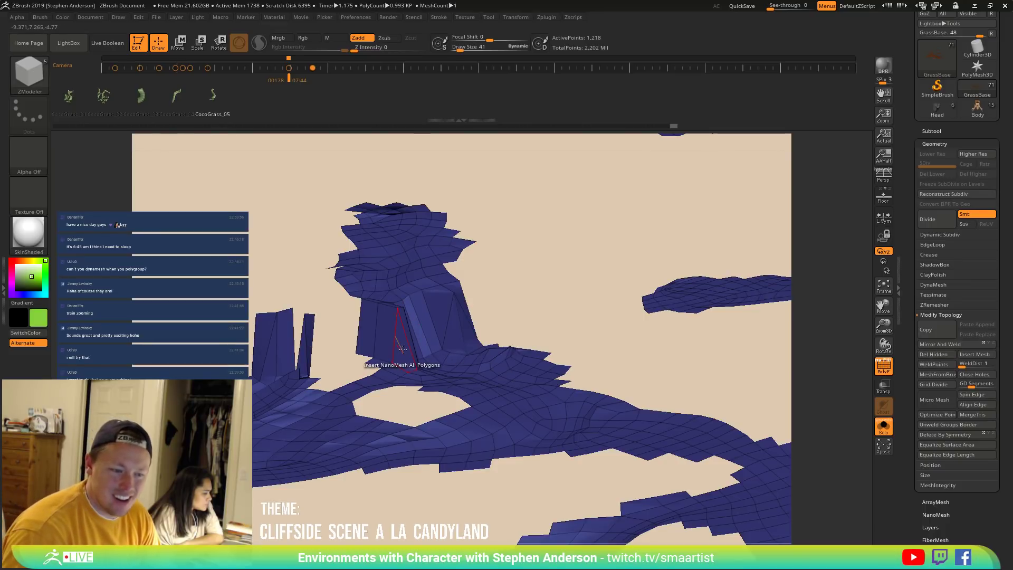
key("space")
left_click(294, 249)
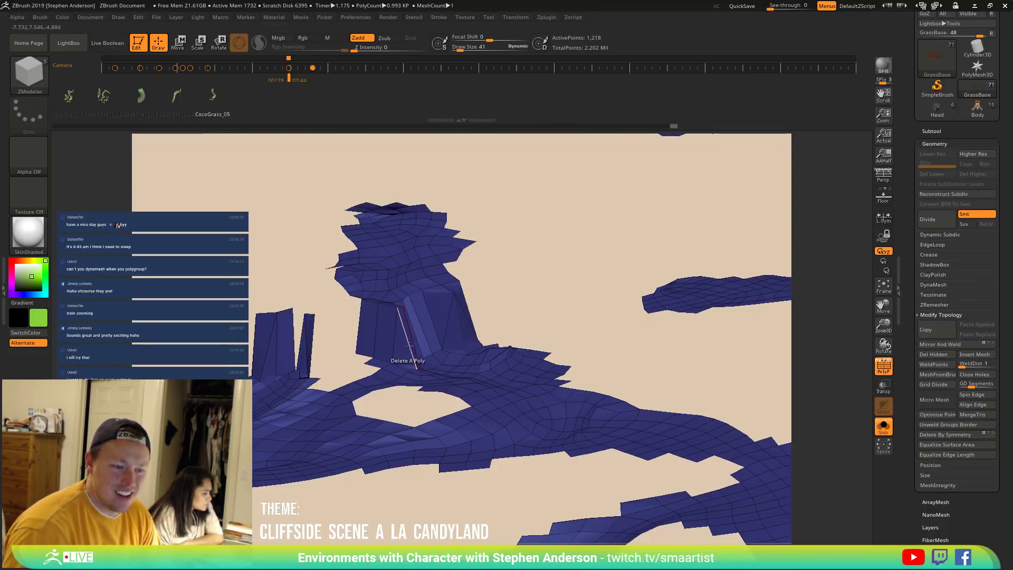
left_click(380, 337)
mouse_move(369, 340)
left_mouse_down()
mouse_move(331, 345)
mouse_move(320, 301)
left_mouse_up()
key("ctrl+shift")
right_click_drag(452, 310, 461, 325)
left_click(463, 326)
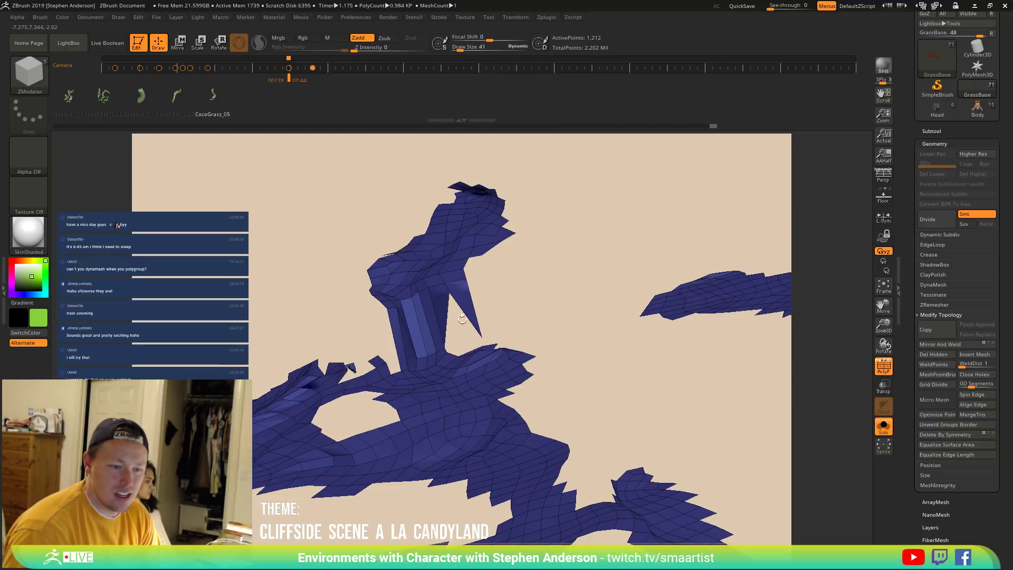
left_click(467, 303)
key("ctrl+shift")
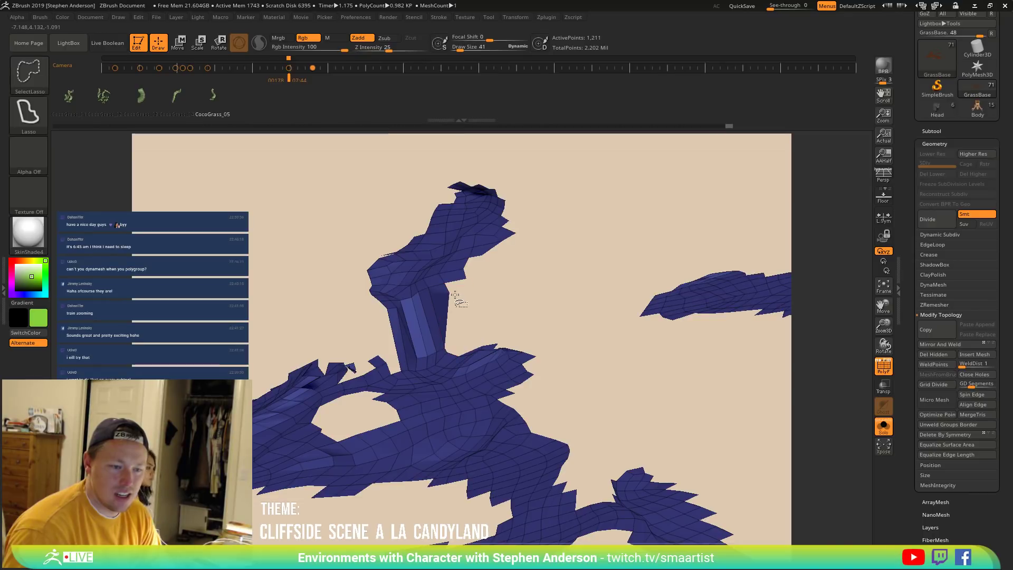
Remove the remaining vertical wall polygons that join the raised strip to the lower grass area.
right_click_drag(445, 314, 414, 327)
left_click(414, 328)
left_click(391, 340)
left_click(396, 316)
left_click(417, 314)
left_click(427, 315)
right_click_drag(427, 315, 639, 340)
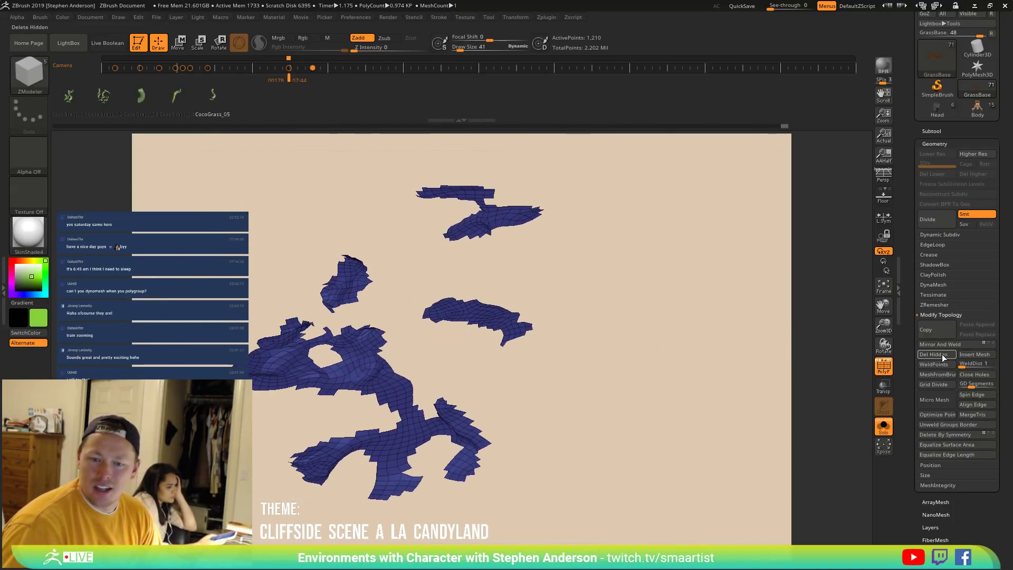
Set ZModeler's polygon action to Insert NanoMesh on All Polygons and try CocoGrass_05 across GrassBase.
right_click_drag(381, 362, 394, 383, "ctrl")
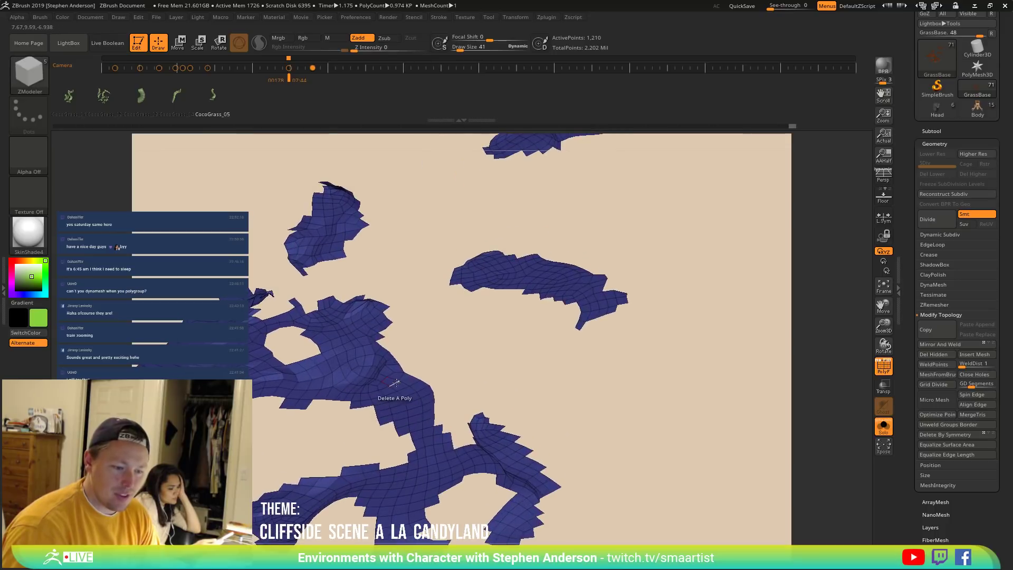
key("space")
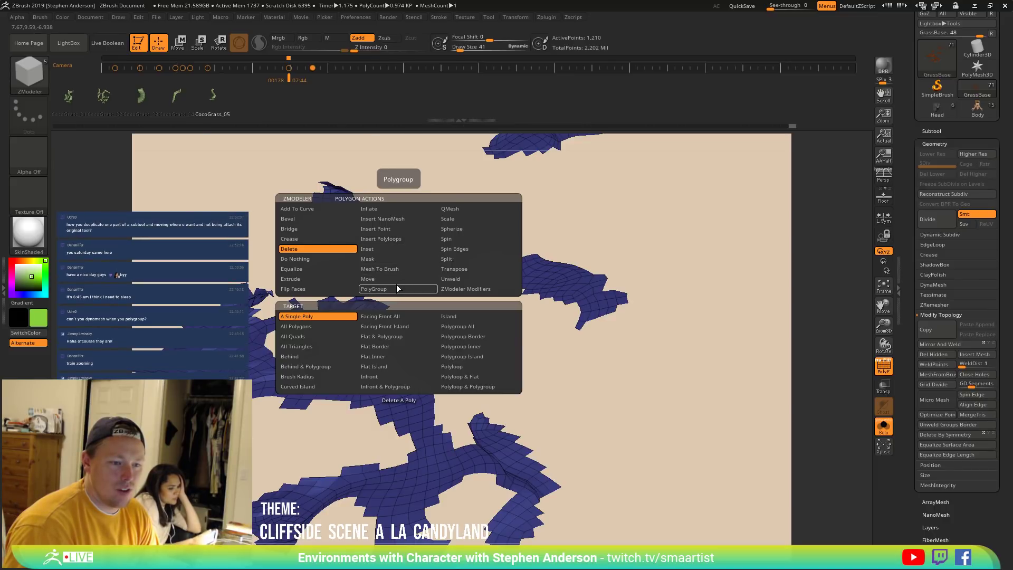
left_click(398, 219)
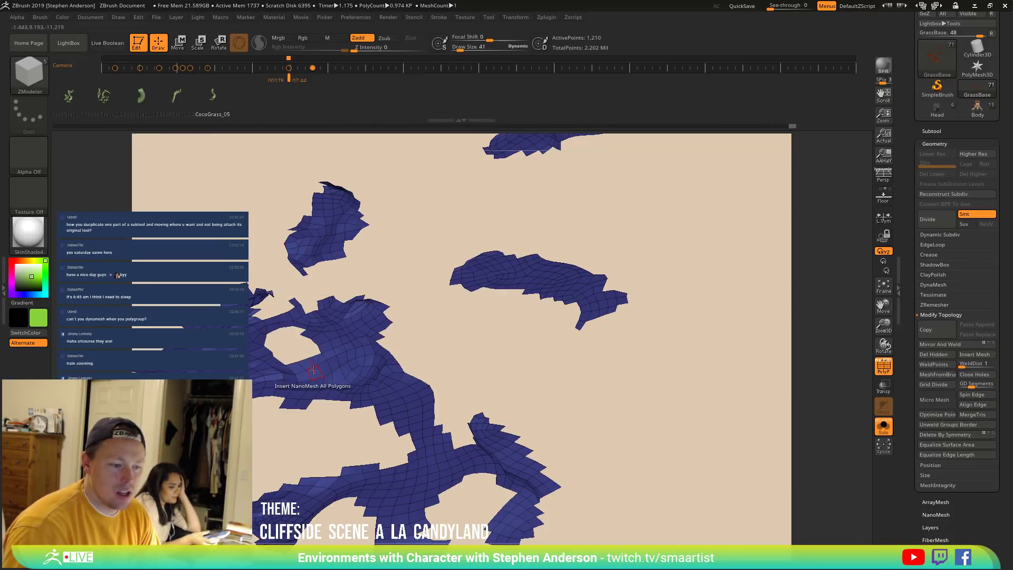
left_click(319, 375)
left_click_drag(319, 374, 369, 323)
mouse_move(369, 323)
right_mouse_down()
mouse_move(458, 442)
mouse_move(373, 352)
mouse_move(487, 469)
mouse_move(446, 448)
right_mouse_up()
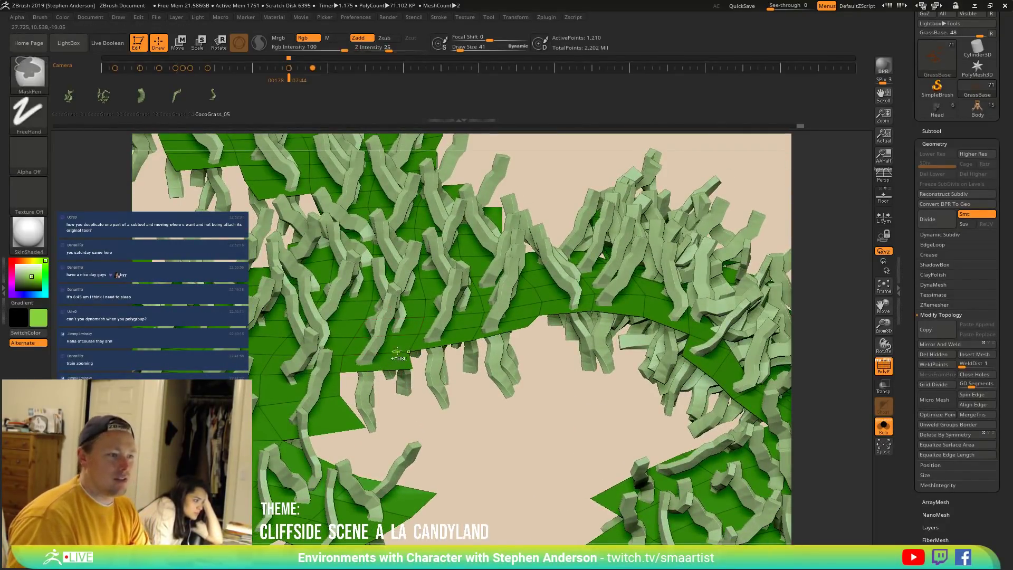
Undo the CocoGrass_05 NanoMesh and insert CocoGrass_02 on all GrassBase polygons instead.
key("ctrl+z")
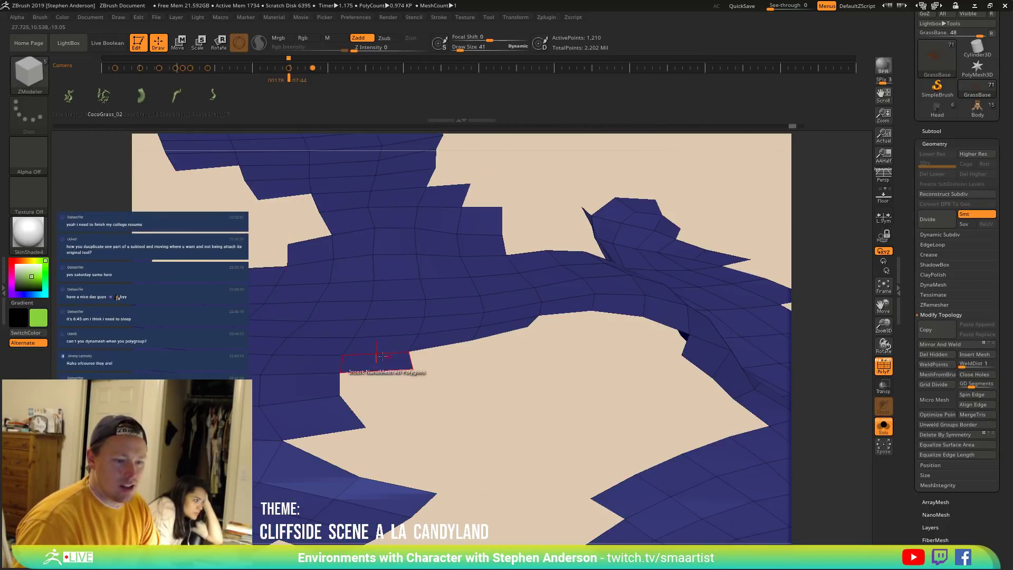
left_click_drag(379, 359, 381, 350)
mouse_move(380, 351)
right_mouse_down()
mouse_move(438, 359)
mouse_move(464, 311)
mouse_move(574, 308)
mouse_move(559, 287)
mouse_move(507, 346)
right_mouse_up()
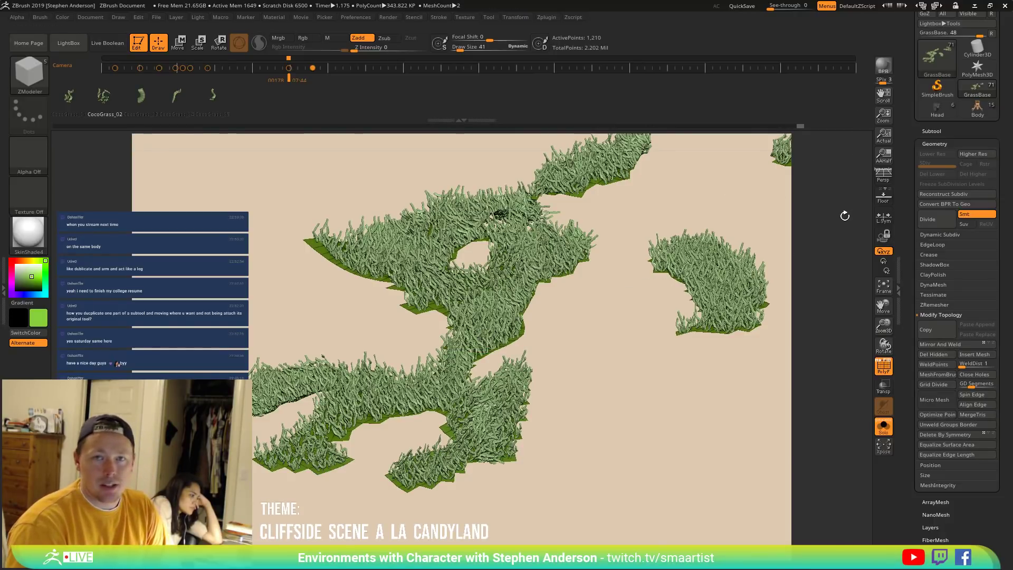
Switch to the Body tool and mask everything except the front upper-arm polygroup, with the Move gizmo active.
scroll(1004, 174, "up", 3)
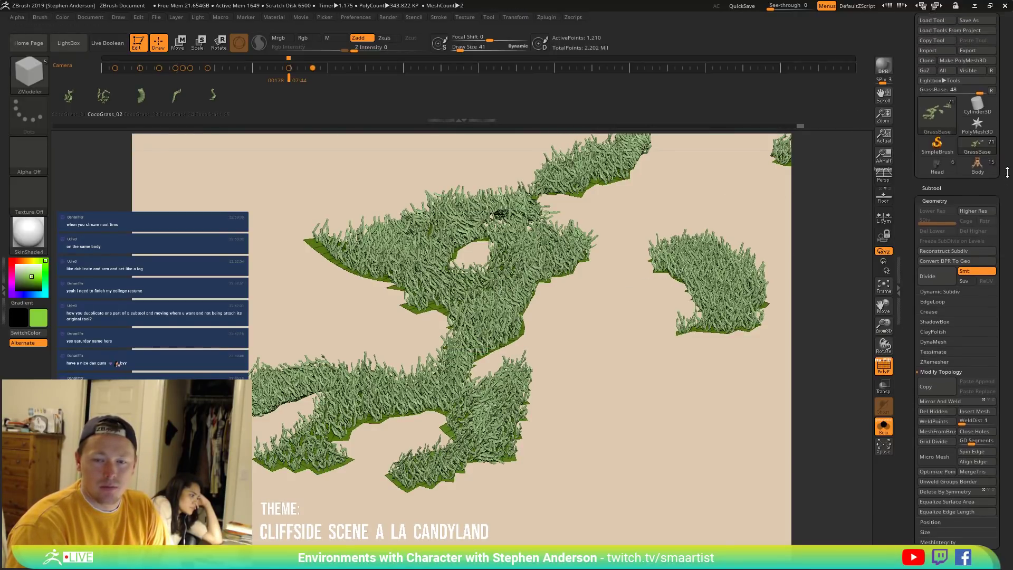
scroll(1004, 174, "up", 1)
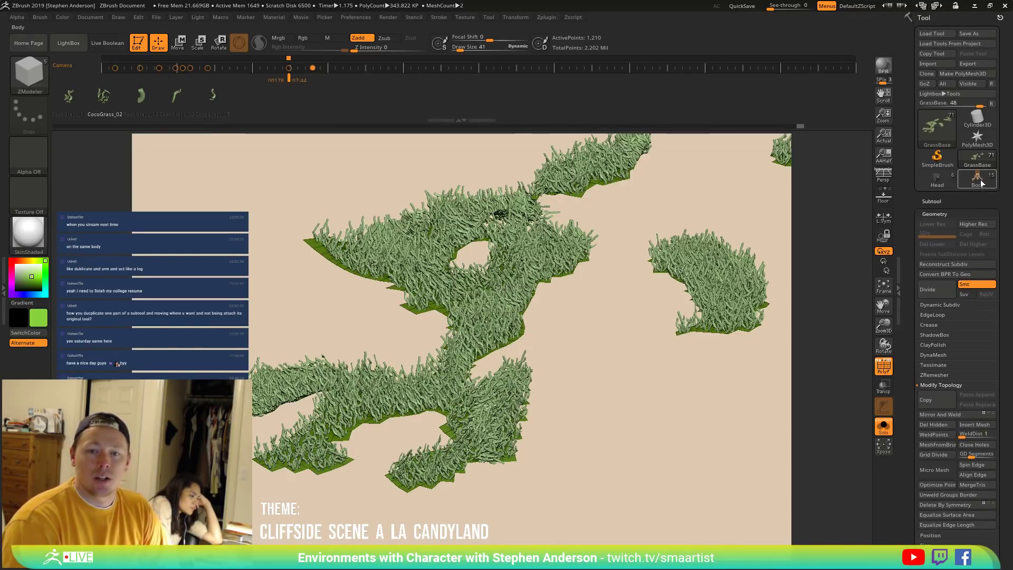
left_click(977, 180)
mouse_move(735, 228)
right_mouse_down()
mouse_move(749, 271)
mouse_move(412, 280)
mouse_move(381, 316)
mouse_move(470, 353)
mouse_move(409, 368)
right_mouse_up()
key("w")
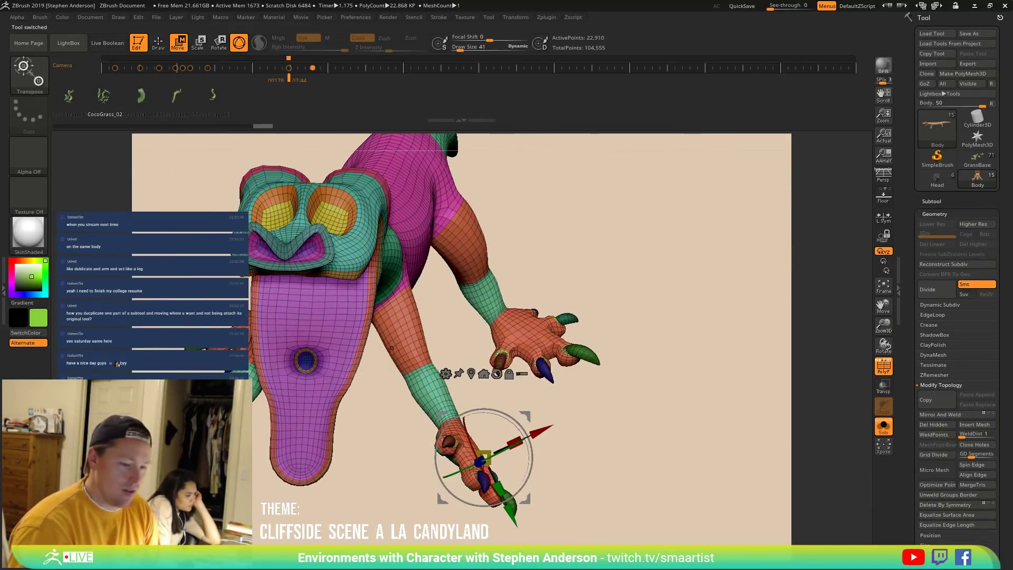
left_click(407, 322, "ctrl")
right_click_drag(506, 275, 511, 261)
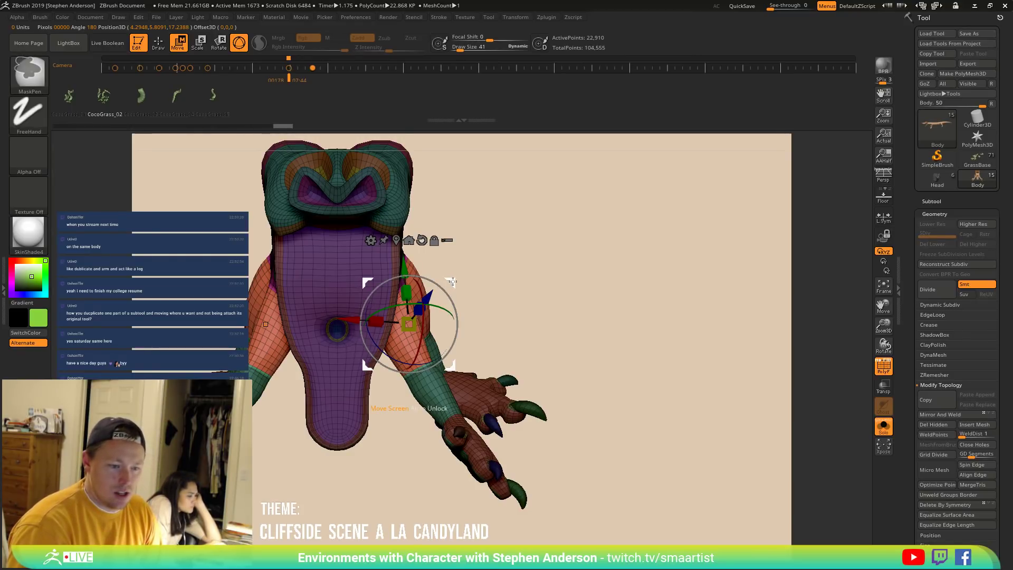
Try to move the front upper arm away from the body by isolating its polygroup, and undo the move.
mouse_move(456, 281)
left_mouse_down()
mouse_move(485, 258)
mouse_move(574, 239)
left_mouse_up()
key("ctrl+z")
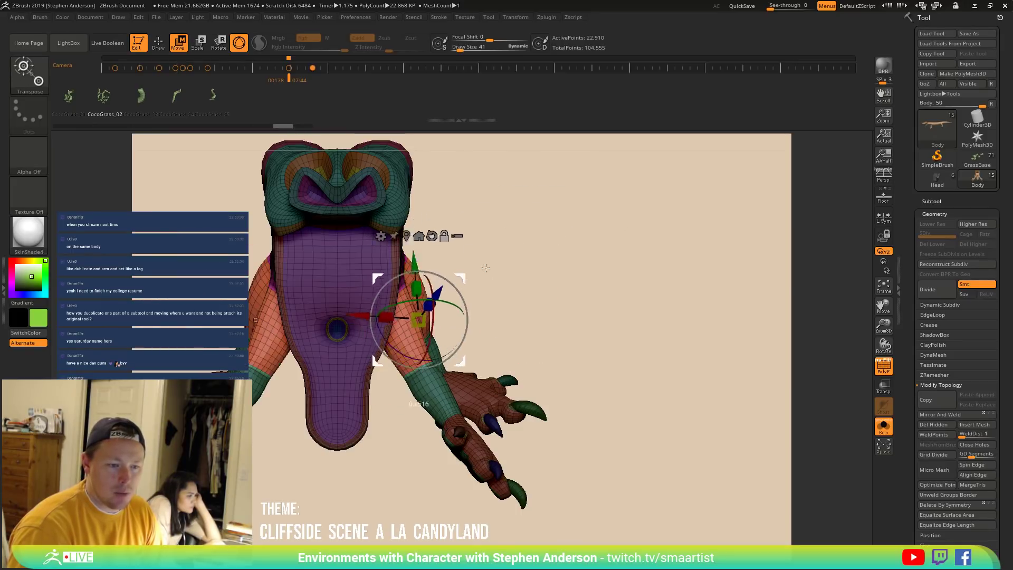
left_click(668, 244)
left_click_drag(488, 248, 418, 324, "ctrl")
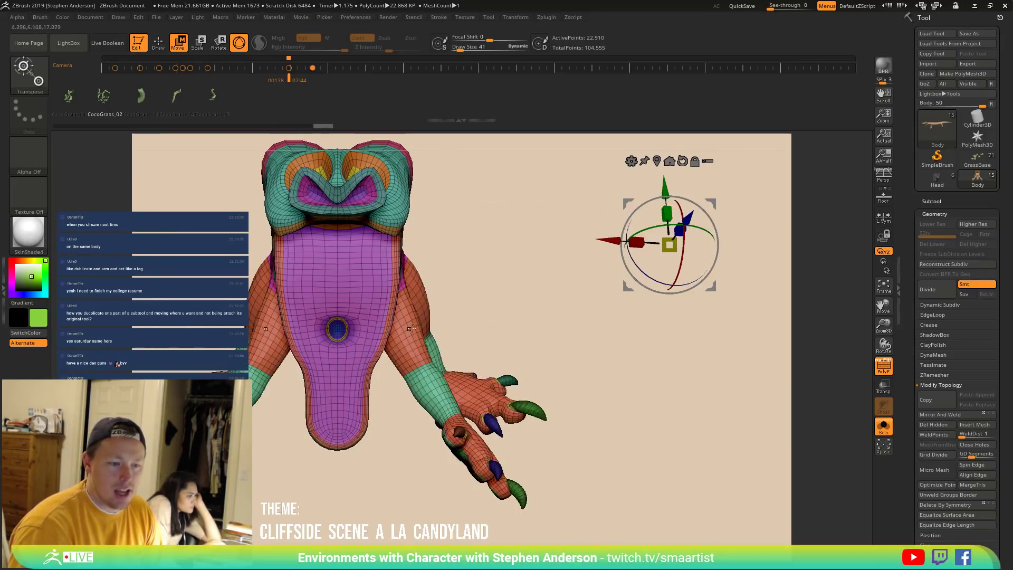
left_click(413, 327, "ctrl")
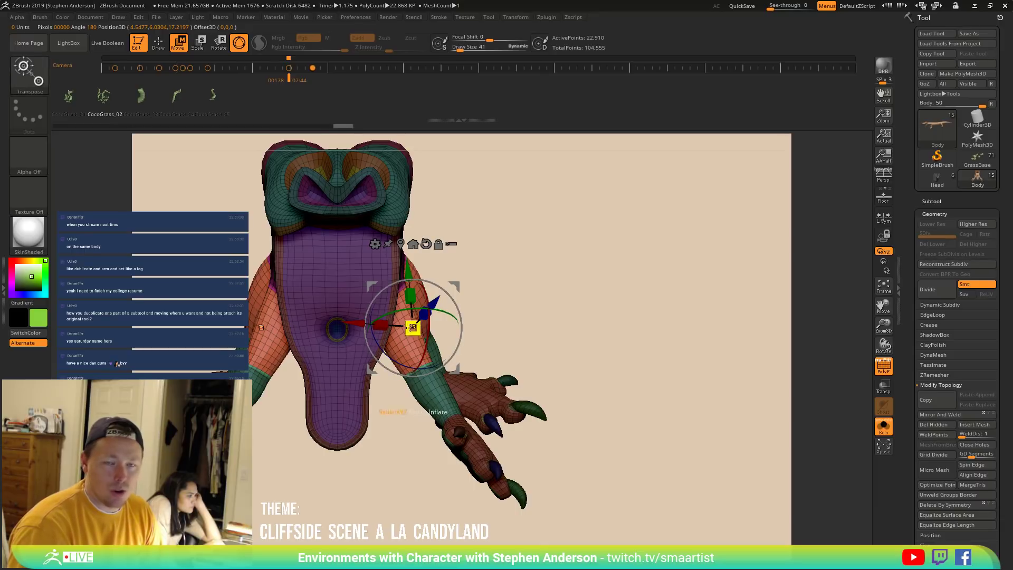
key("ctrl")
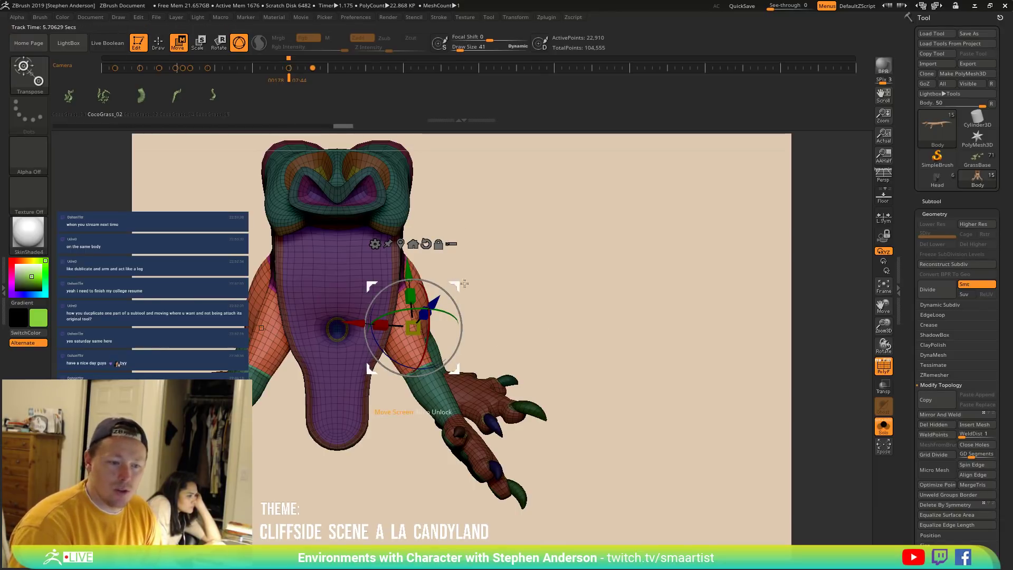
left_click_drag(457, 285, 585, 266)
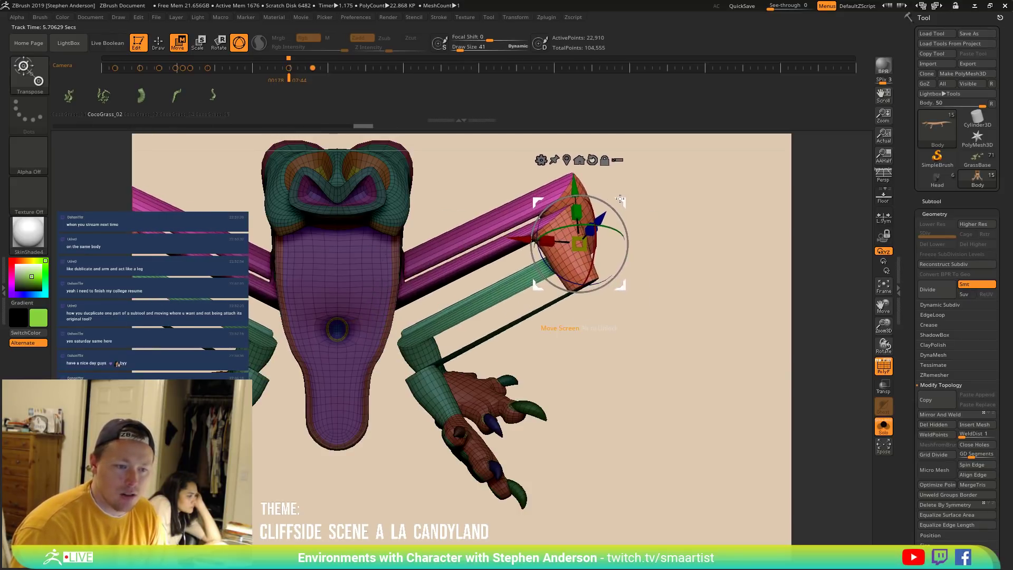
key("ctrl+z")
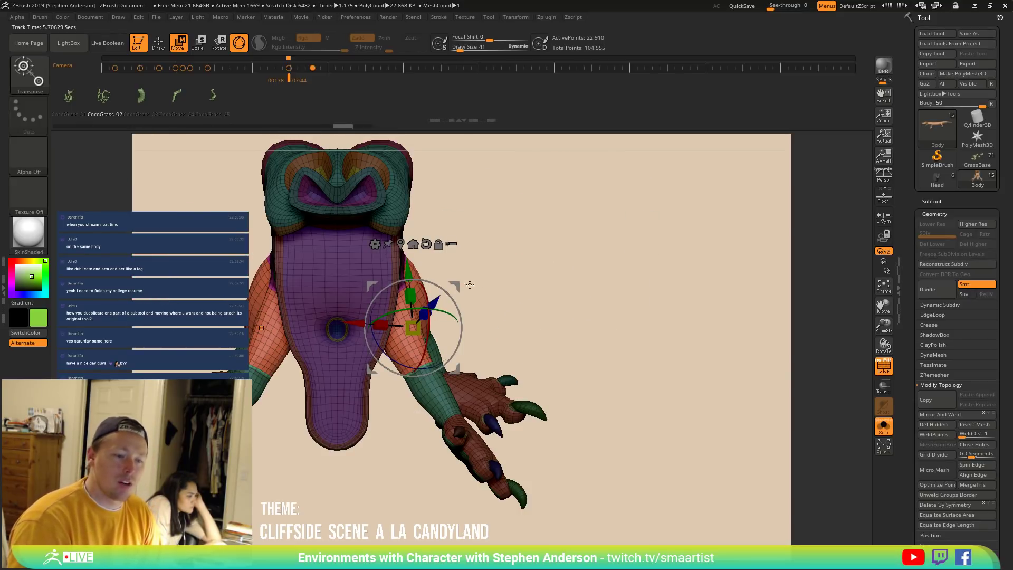
Try to duplicate the isolated front upper arm beside the body with the gizmo, and undo the copy.
key("ctrl")
mouse_move(456, 285)
left_mouse_down("ctrl")
mouse_move(637, 212)
mouse_move(643, 219)
left_mouse_up("ctrl")
right_click_drag(466, 293, 422, 297)
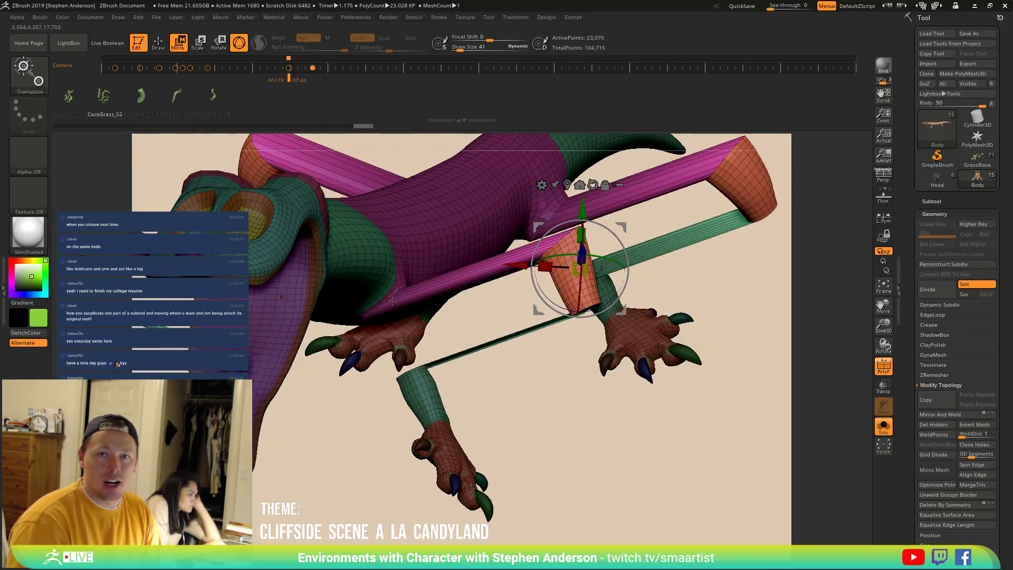
key("ctrl+z")
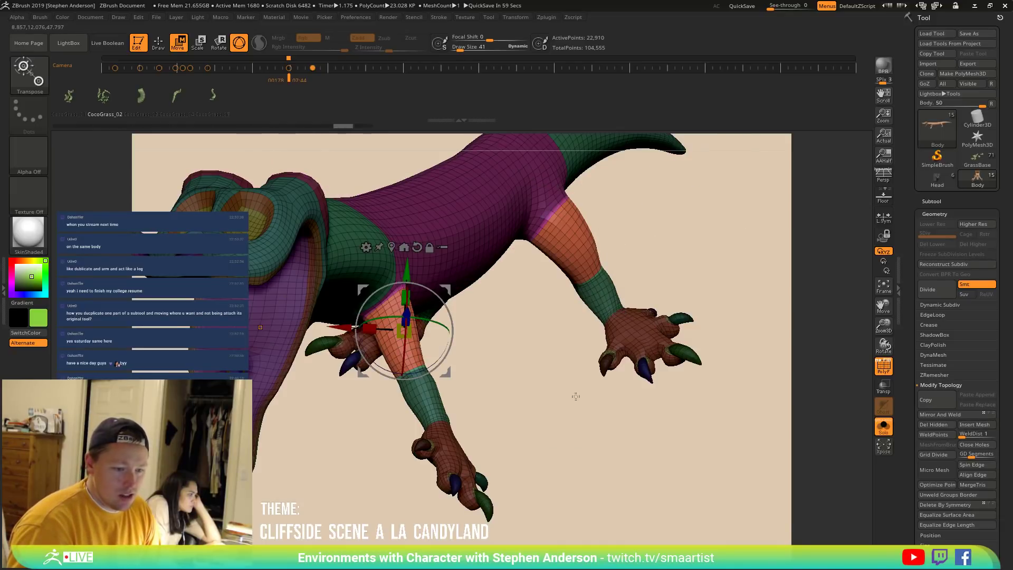
Choose the MaskLasso brush and mask the body so that only the entire front arms stay unmasked.
mouse_move(550, 405)
right_mouse_down()
mouse_move(554, 416)
mouse_move(547, 396)
right_mouse_up()
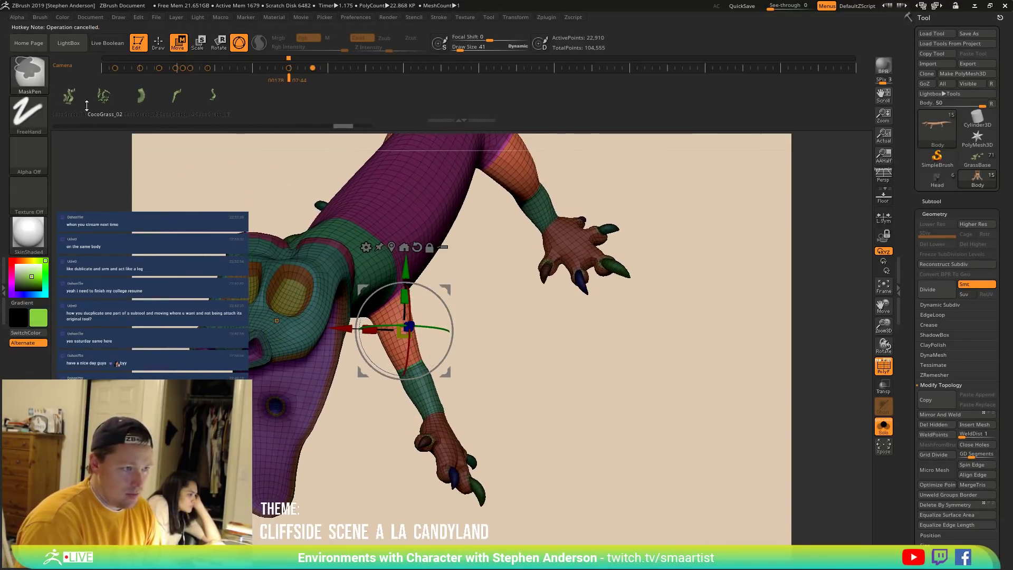
left_click(33, 81, "ctrl+alt")
left_click(29, 81)
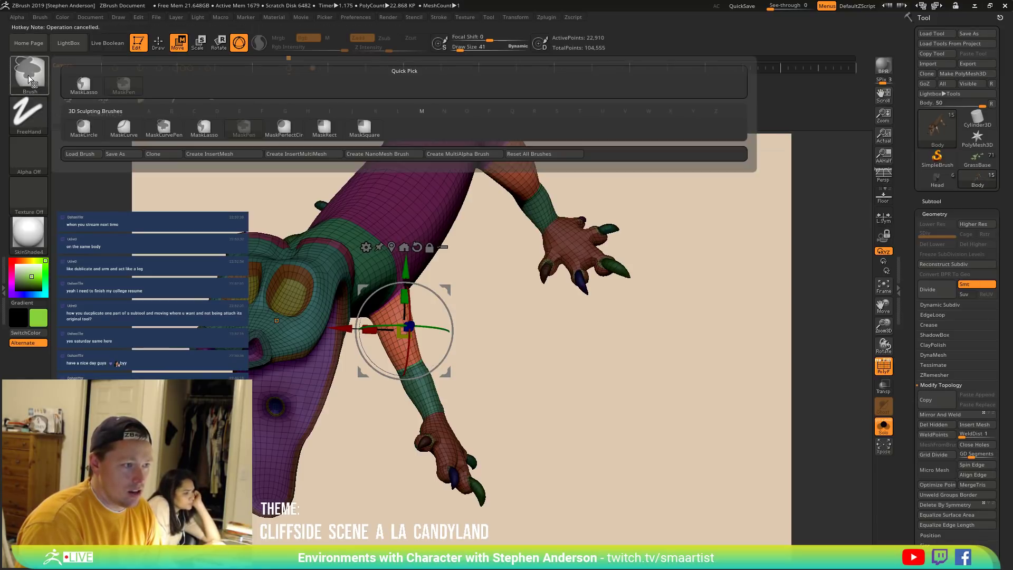
left_click(83, 86)
mouse_move(414, 335)
left_mouse_down("ctrl")
mouse_move(363, 433)
mouse_move(549, 533)
mouse_move(570, 364)
left_mouse_up("ctrl")
left_click_drag(529, 430, 545, 229)
mouse_move(511, 194)
left_mouse_down("ctrl")
mouse_move(554, 316)
mouse_move(633, 275)
mouse_move(527, 201)
left_mouse_up("ctrl")
left_click_drag(512, 393, 515, 348)
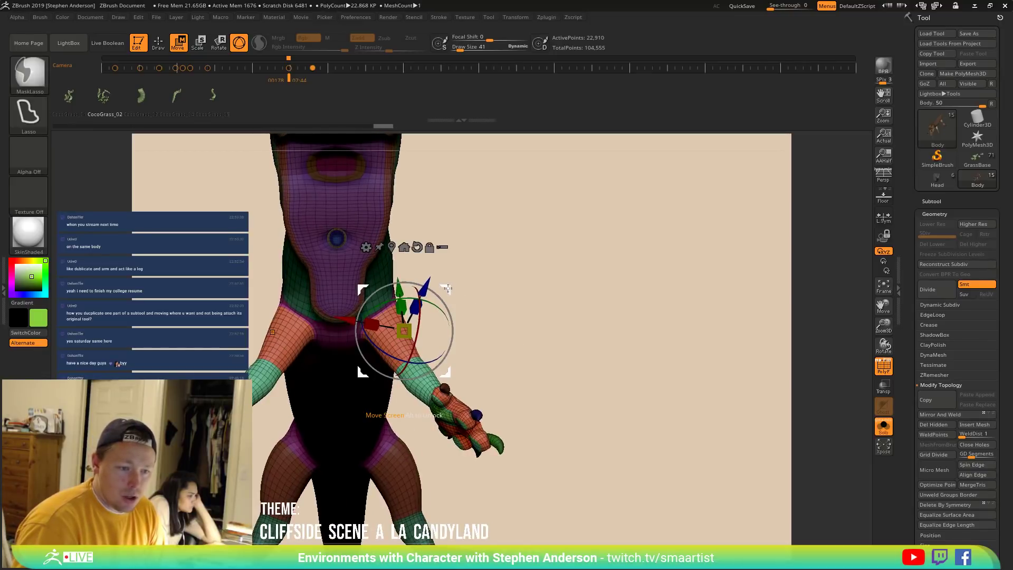
Try to move the unmasked front arms away from the body, undo the move and clear the mask.
left_click_drag(448, 288, 654, 299)
left_click_drag(402, 355, 392, 319)
right_click_drag(478, 335, 627, 326)
key("ctrl+z")
left_click_drag(626, 326, 655, 377, "ctrl")
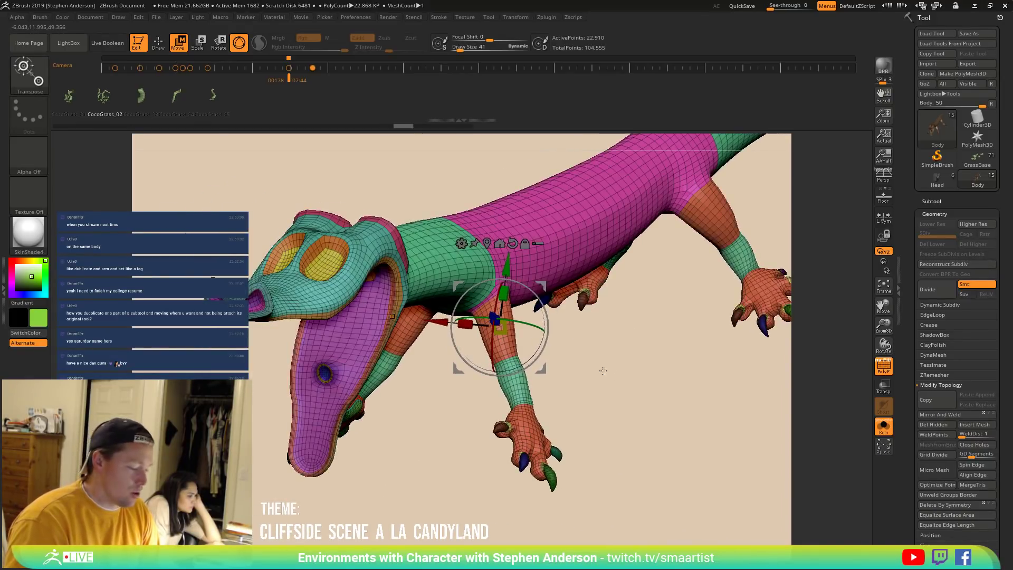
Return to Draw mode without PolyFrame, switch back to the GrassBase tool and show it with the full scene.
key("q")
key("shift+f")
right_click_drag(531, 305, 566, 372)
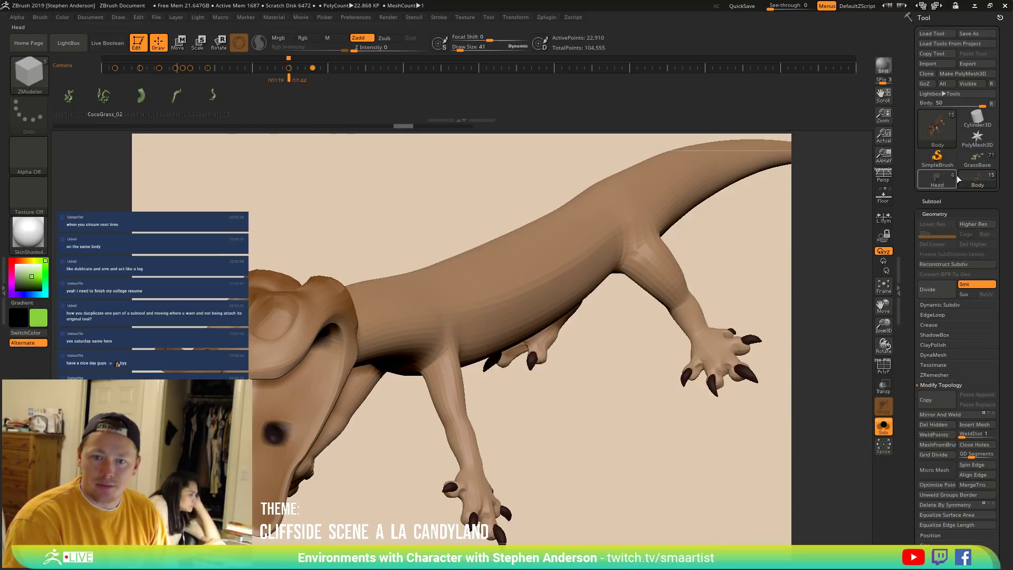
left_click(977, 162)
key("f")
right_click_drag(604, 343, 652, 377)
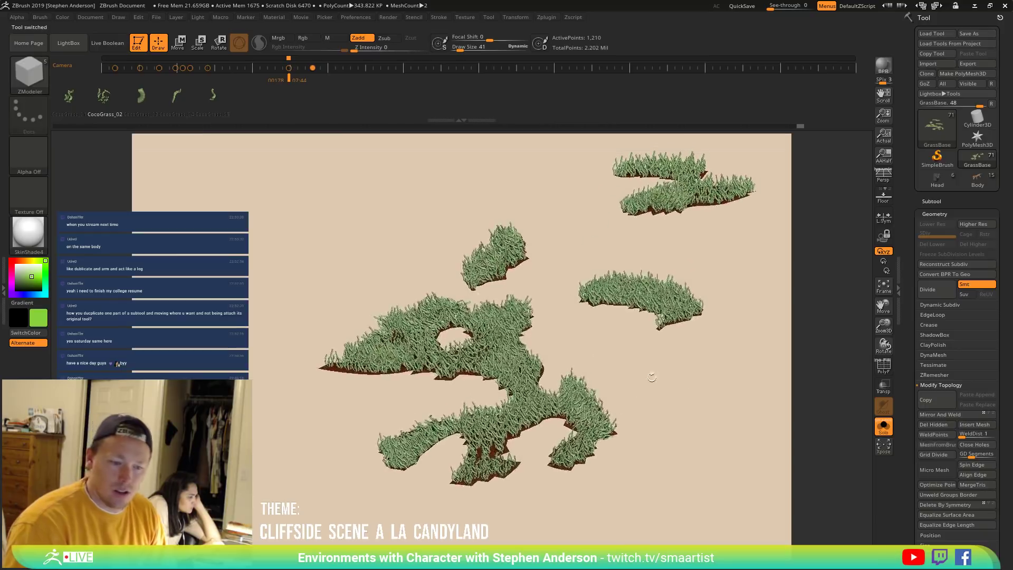
left_click(880, 427)
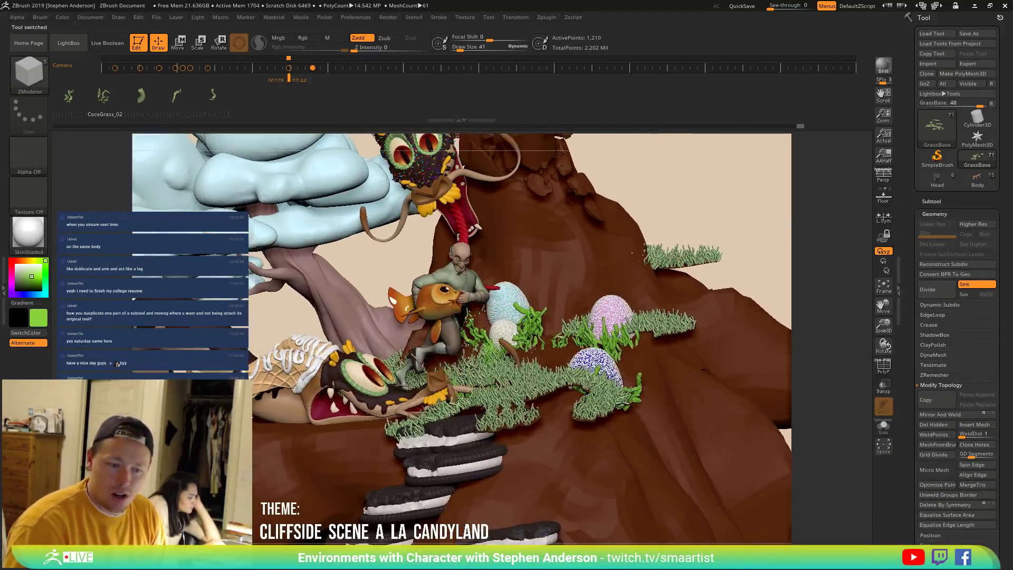
Set the GrassBase NanoMesh size to 1.9877 and its random distribution to 0.09453.
right_click_drag(530, 355, 535, 398)
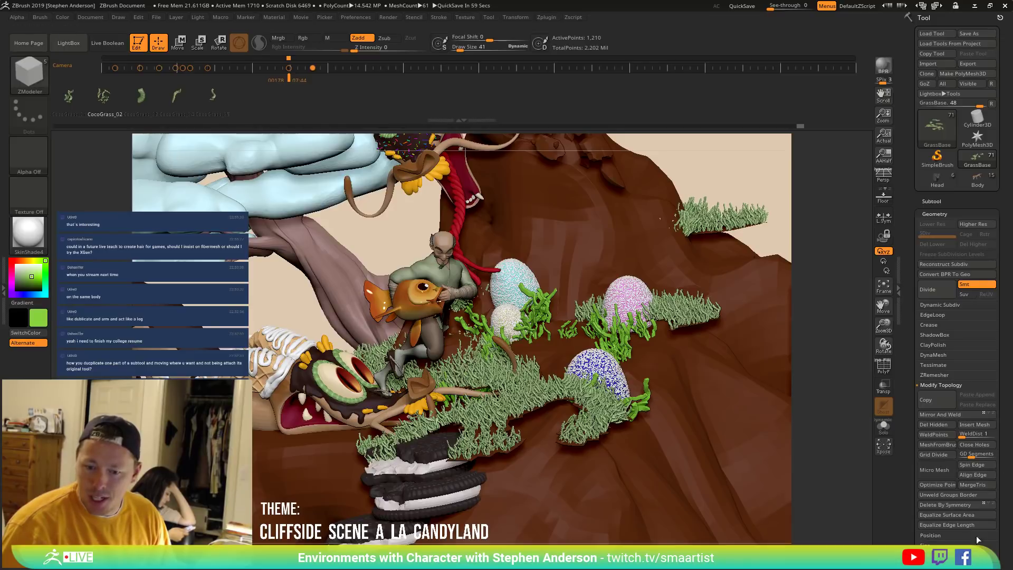
left_click_drag(998, 550, 993, 501)
left_click(944, 514)
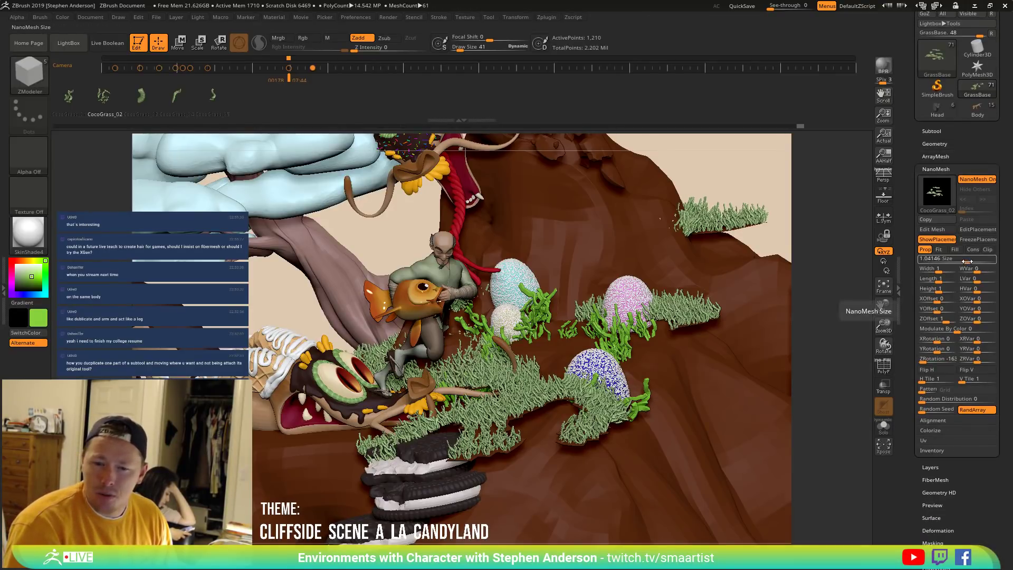
left_click_drag(965, 261, 973, 262)
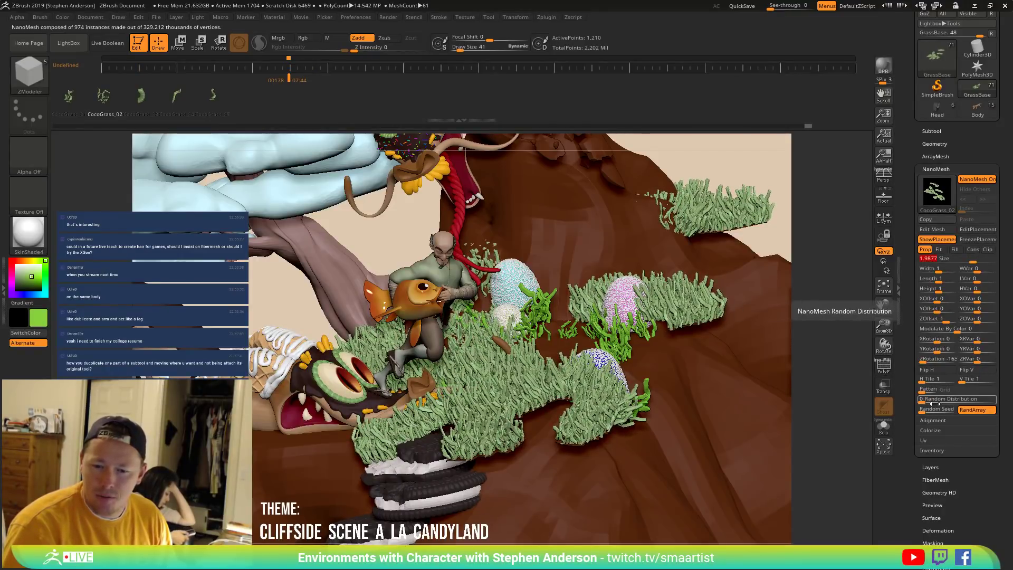
left_click_drag(931, 402, 932, 401)
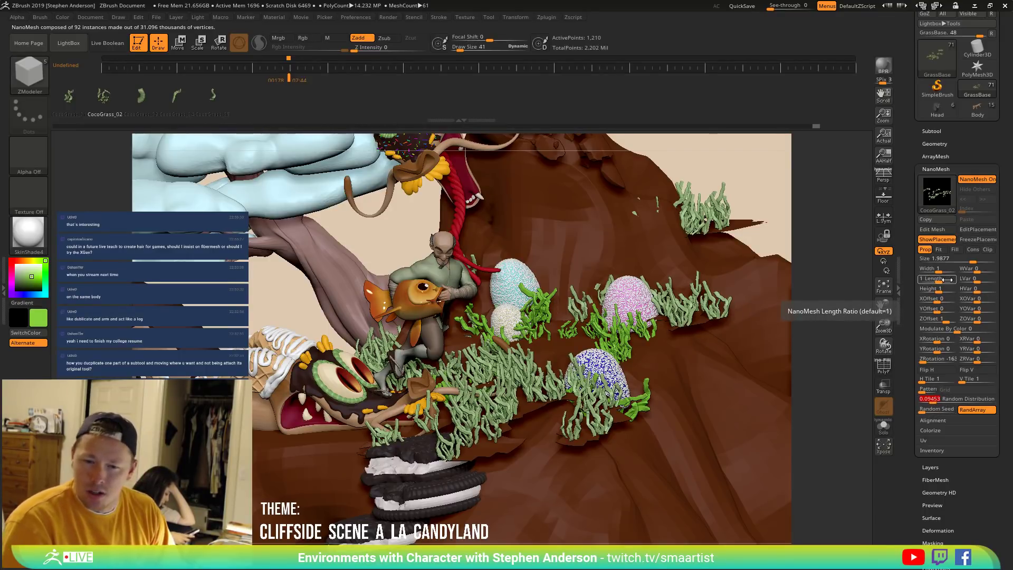
Vary the NanoMesh grass with a width variation of 16, length variation of 22 and height variation of 8.
left_click_drag(975, 271, 984, 290)
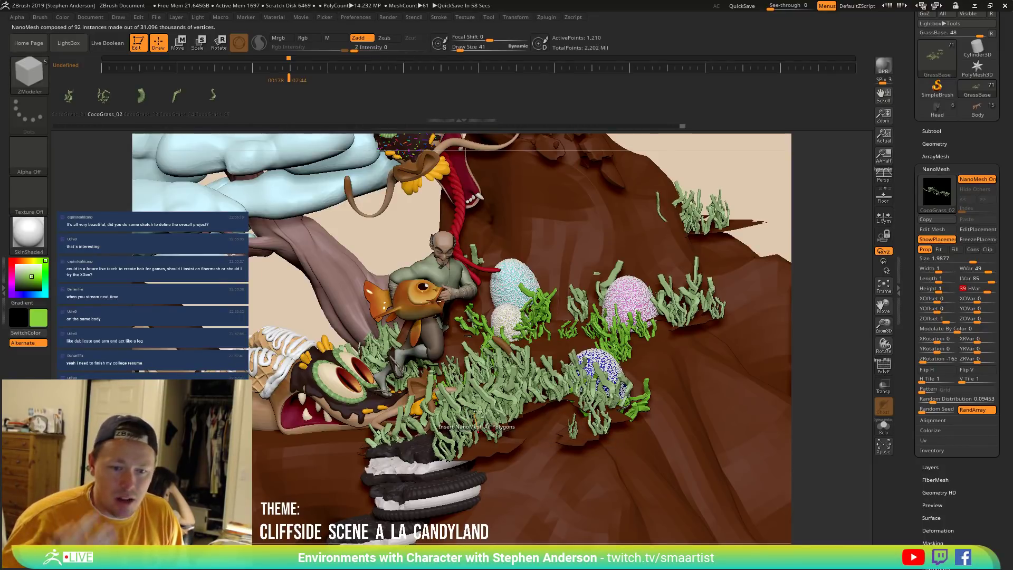
left_click_drag(985, 291, 985, 271)
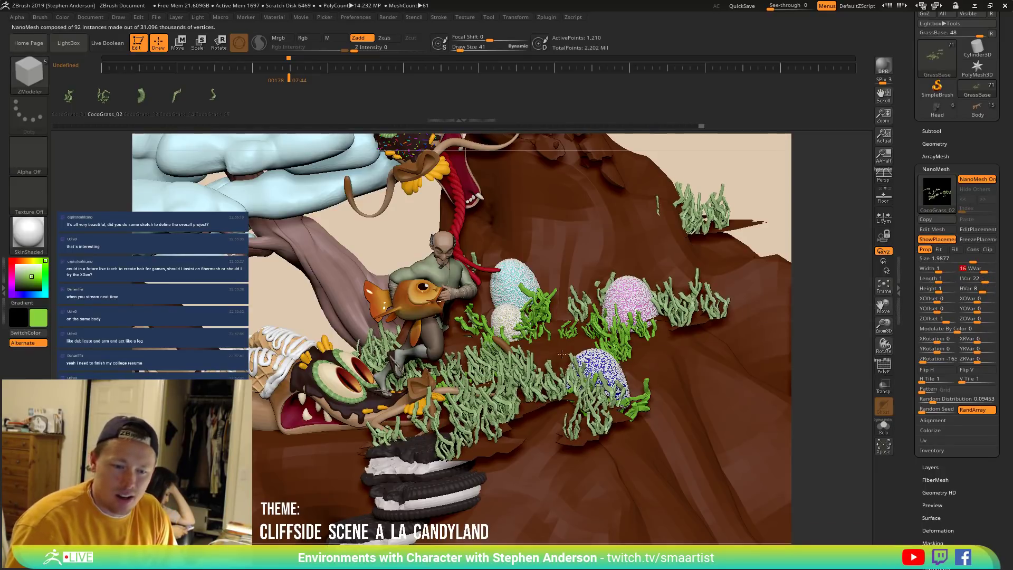
right_click_drag(579, 421, 530, 404)
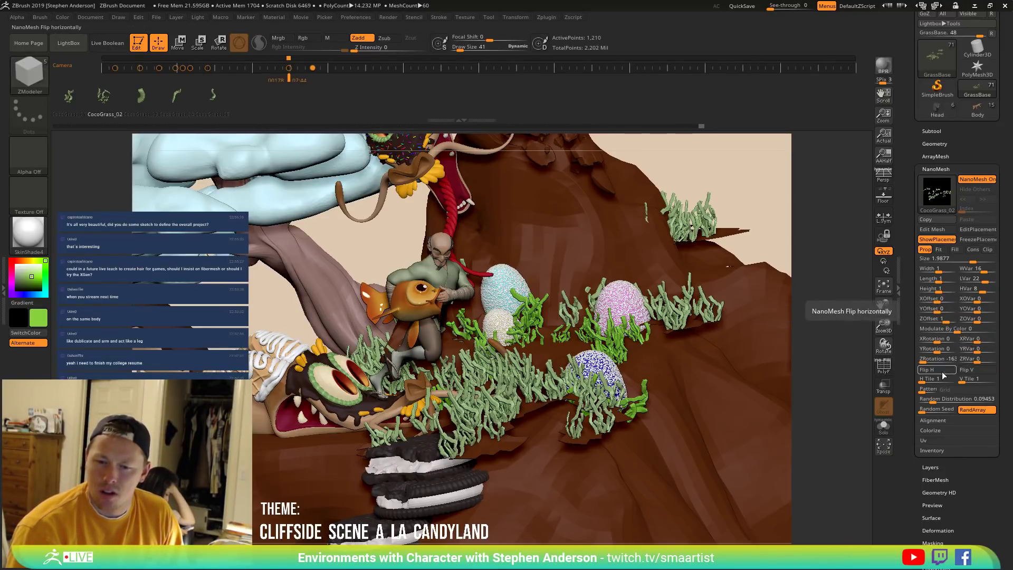
Set the NanoMesh Z rotation variation to 100 and Y to 2, trying 100 for X before resetting it to 0.
left_click_drag(977, 361, 1001, 364)
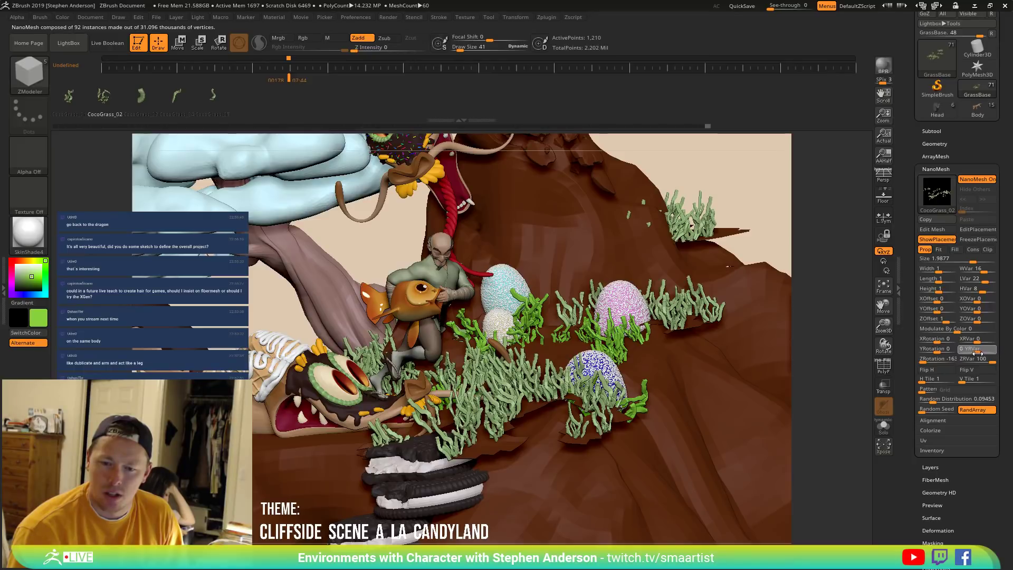
left_click(980, 353)
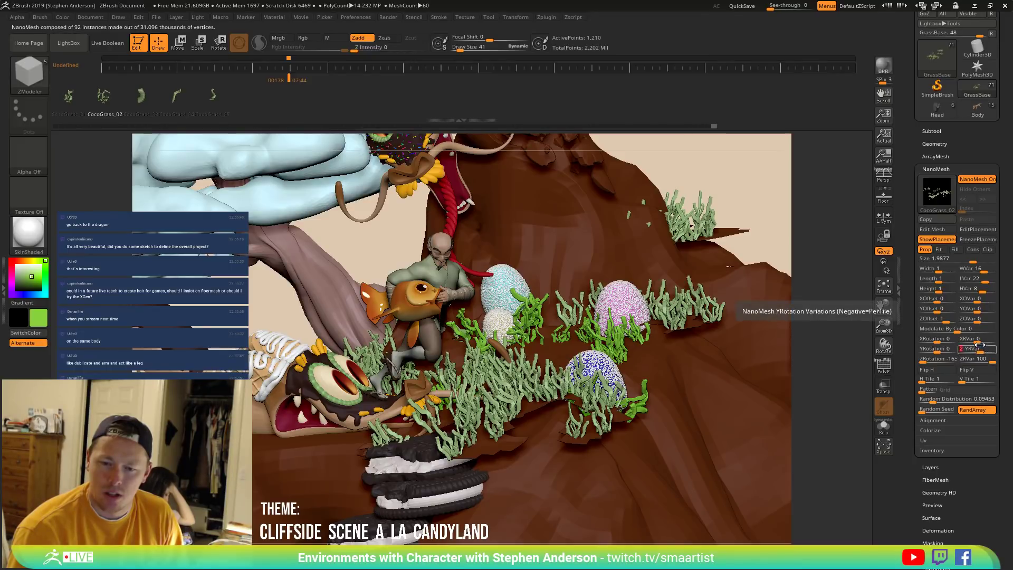
left_click_drag(980, 343, 984, 342)
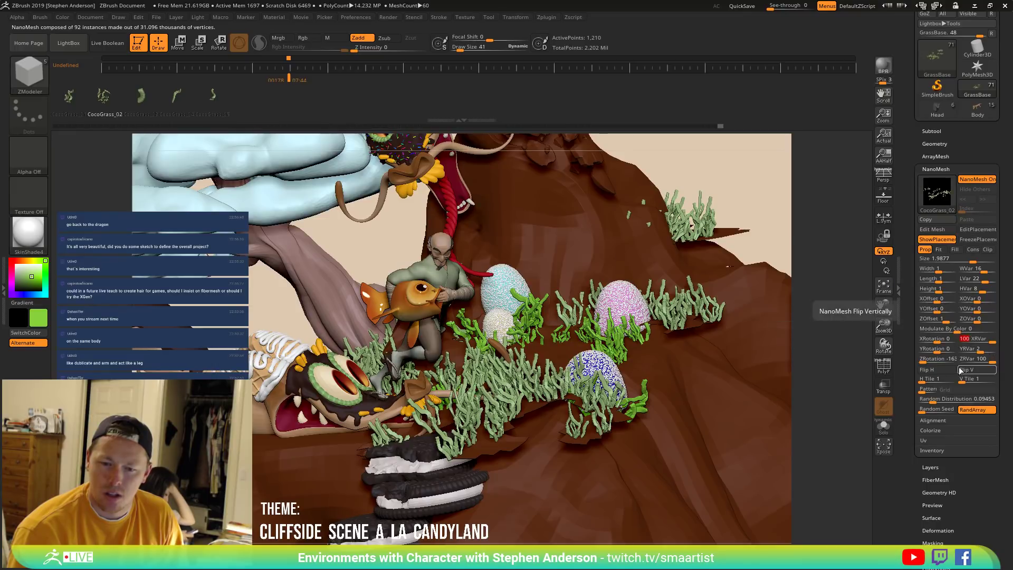
type("0")
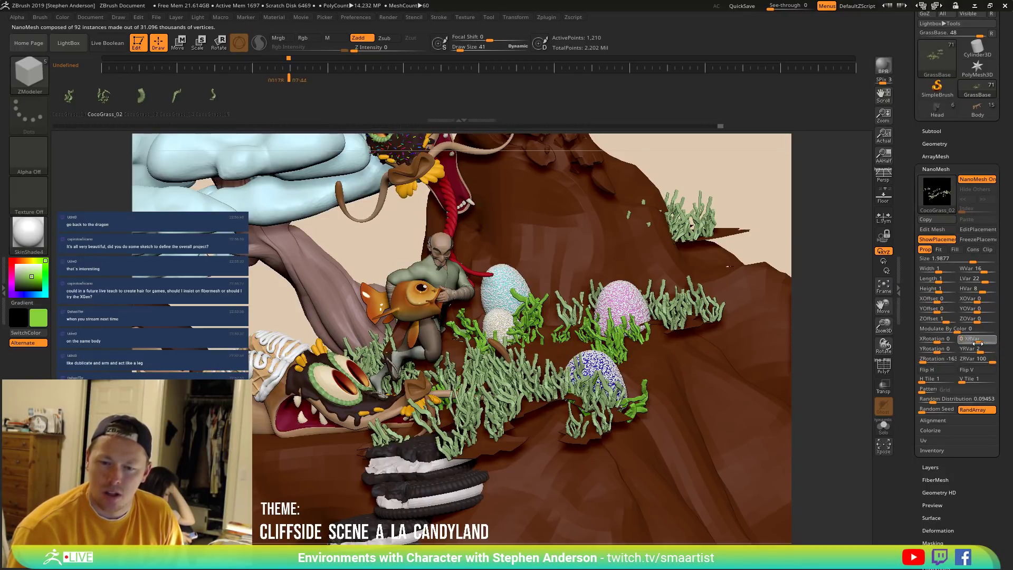
Set the GrassBase NanoMesh X rotation to 10 and its X rotation variation to 10.
mouse_move(936, 338)
left_mouse_down()
mouse_move(926, 342)
mouse_move(985, 343)
mouse_move(935, 343)
left_mouse_up()
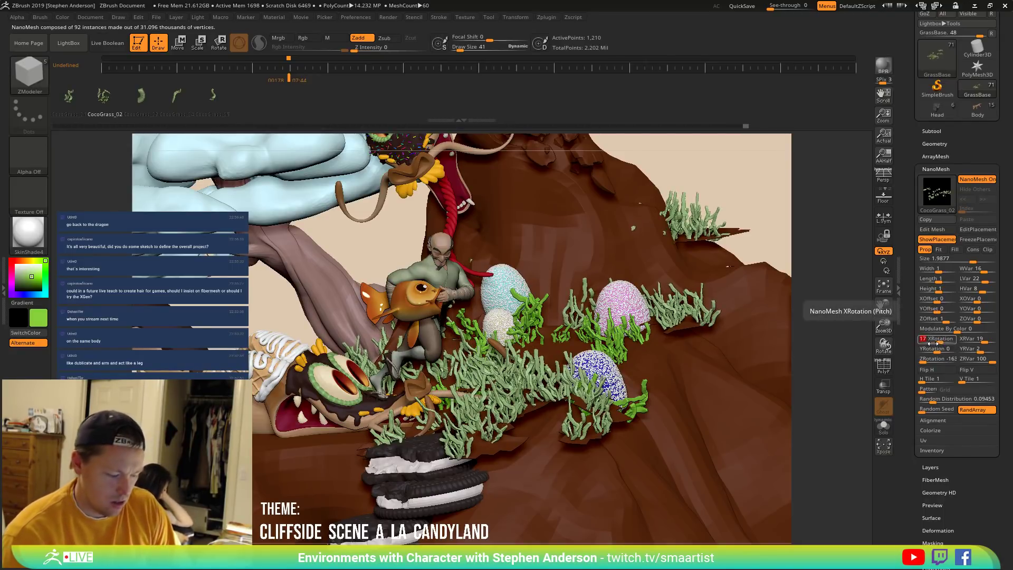
type("0")
key("Return")
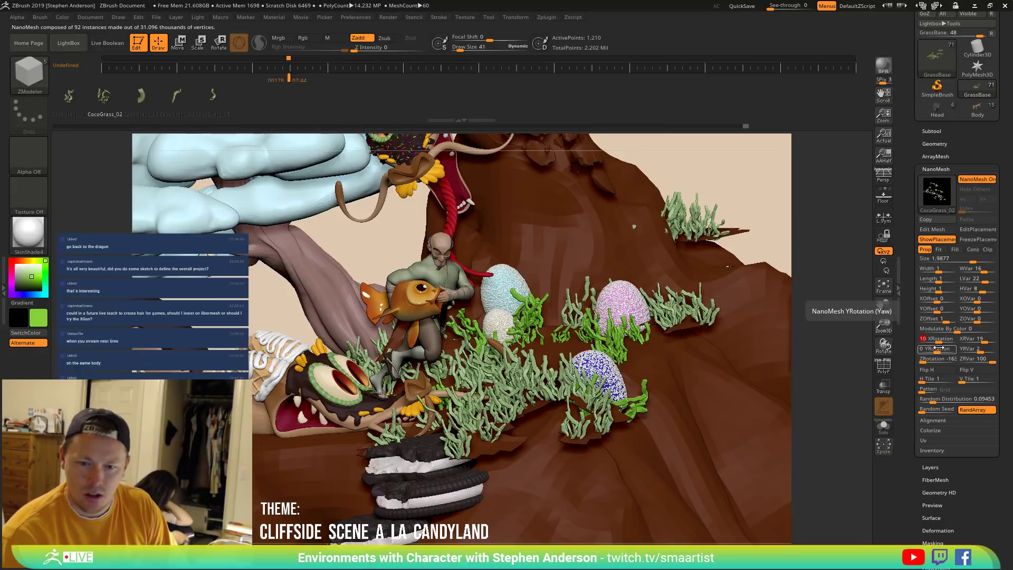
left_click(971, 339)
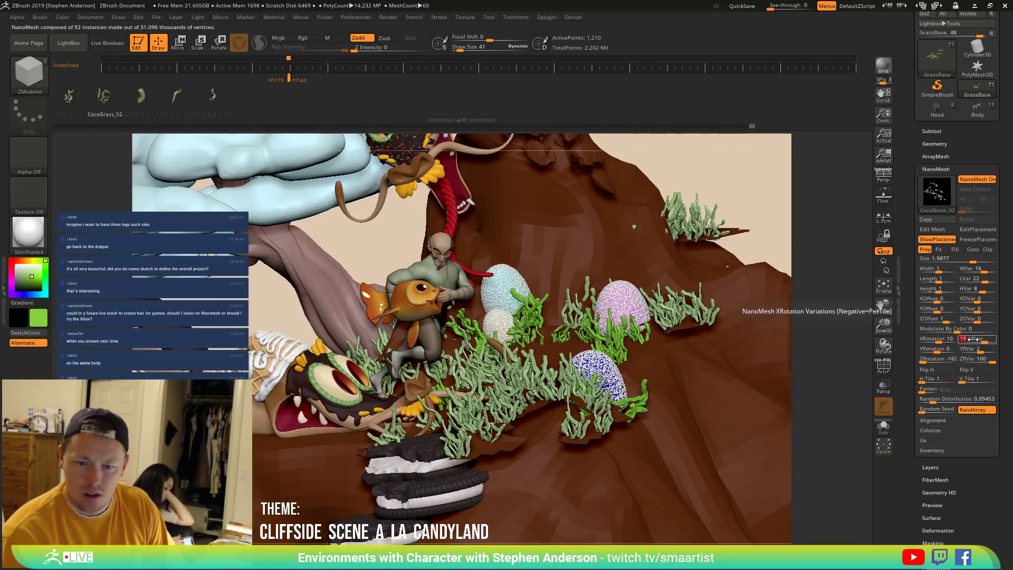
key("Return")
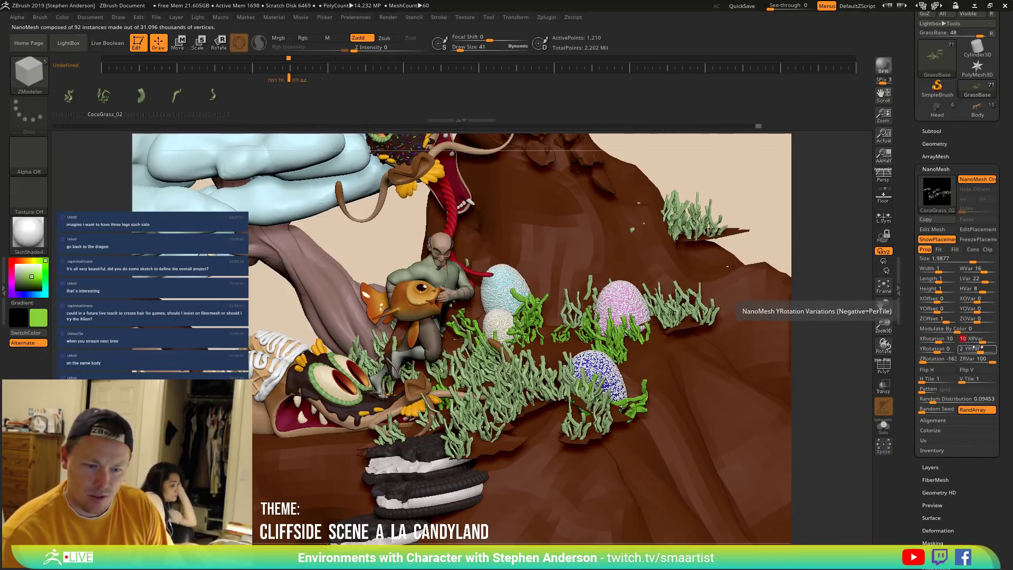
Set the NanoMesh Y rotation to 10 and its Y rotation variation to 10.
left_click(927, 349)
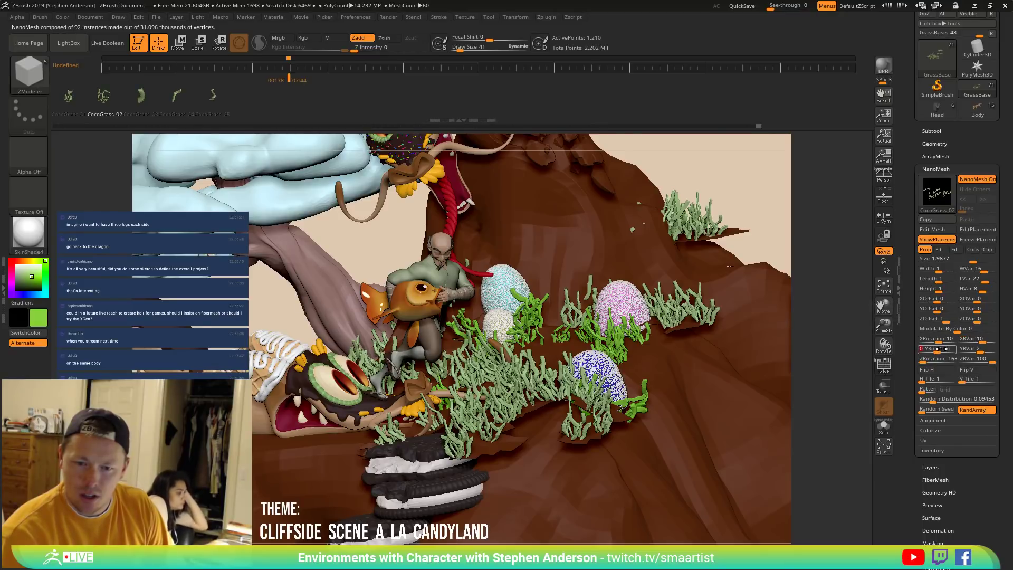
key("Return")
left_click(972, 350)
type("10")
key("Return")
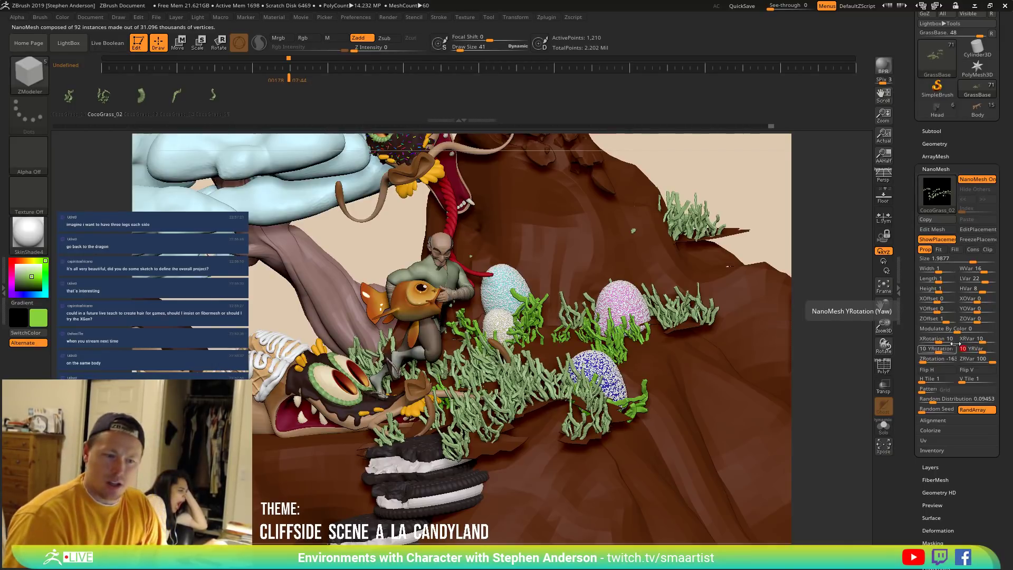
key("Return")
right_click_drag(579, 418, 455, 428)
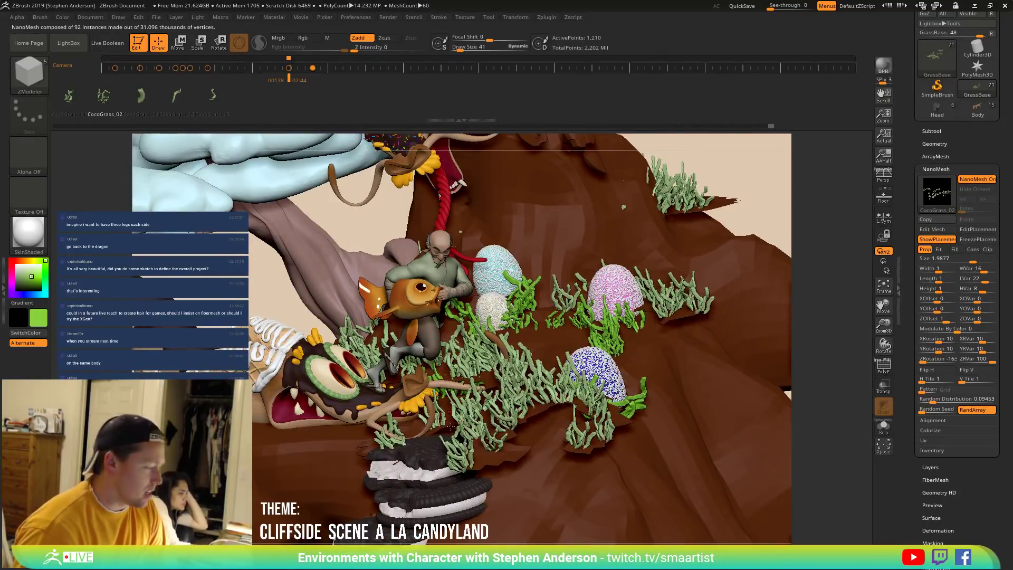
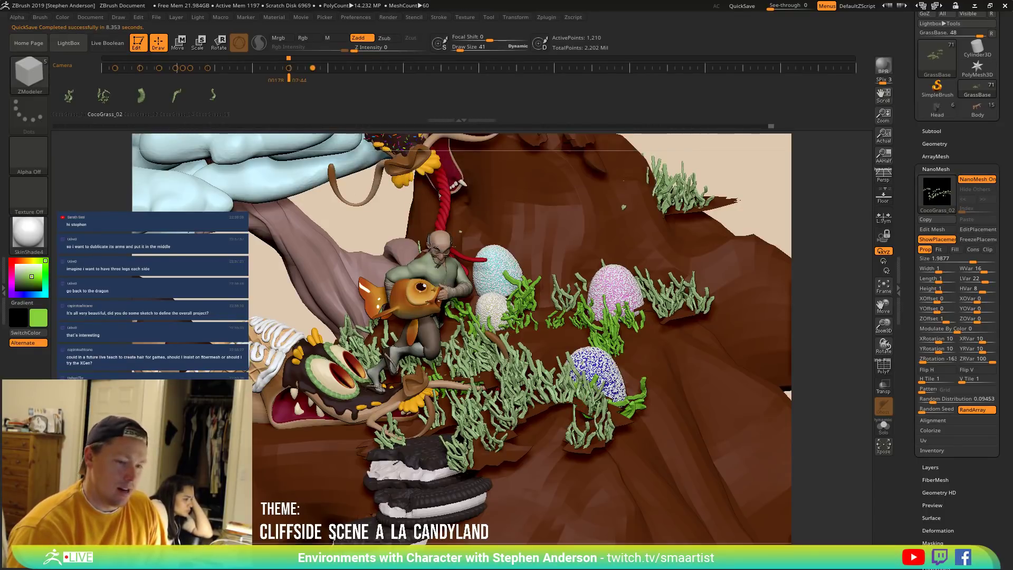
Select the Torso subtool and frame it to examine the bald character up close and within the grassy scene.
key("n")
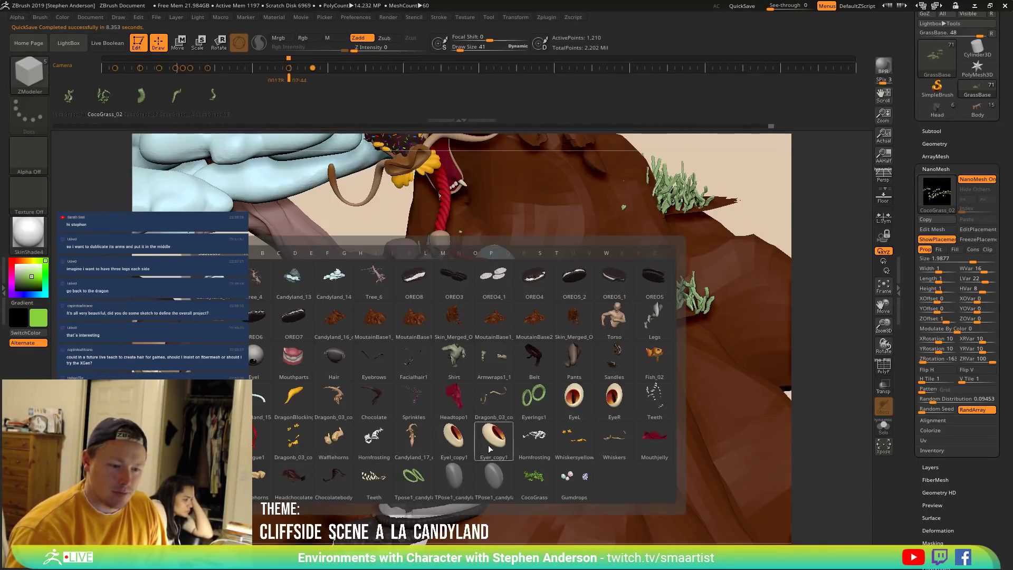
left_click(617, 323)
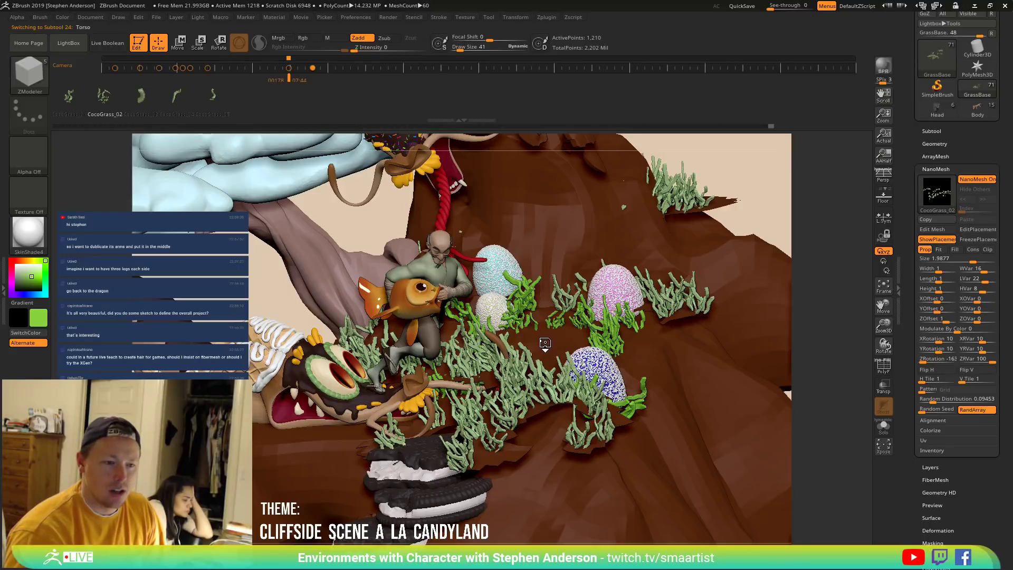
key("f")
right_click_drag(553, 334, 458, 283)
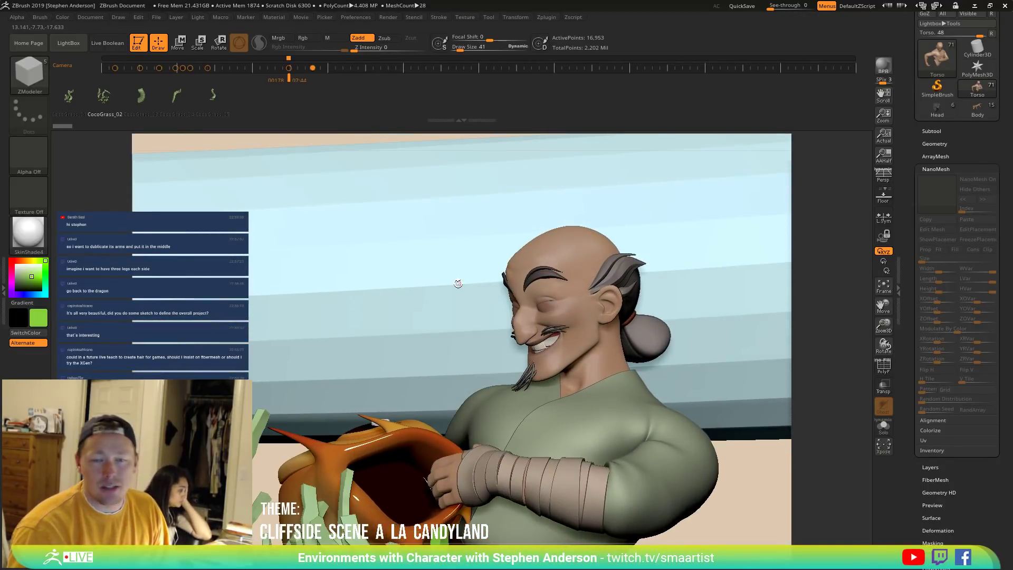
mouse_move(562, 332)
right_mouse_down()
mouse_move(566, 414)
mouse_move(478, 397)
mouse_move(512, 409)
mouse_move(462, 406)
right_mouse_up()
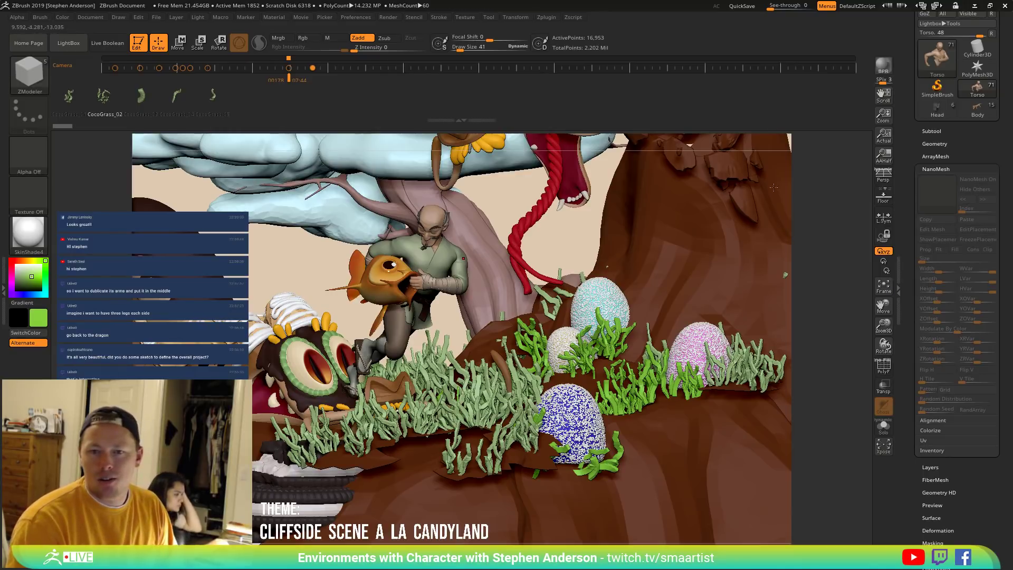
Switch to the dragon's Body tool with PolyFrame shown and the ZModeler brush active.
left_click(977, 109)
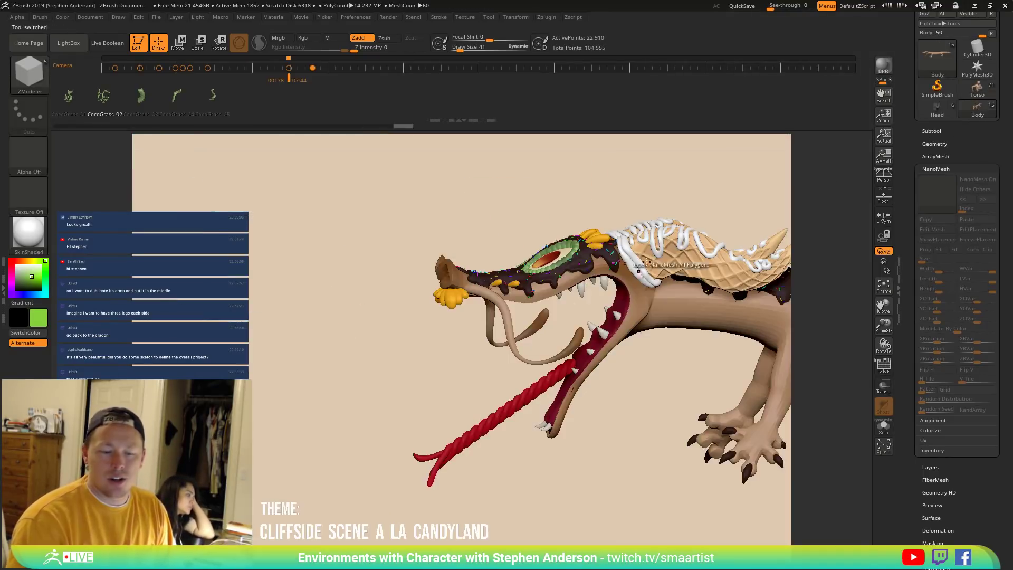
mouse_move(627, 308)
right_mouse_down()
mouse_move(692, 305)
mouse_move(334, 283)
mouse_move(471, 295)
mouse_move(458, 285)
mouse_move(442, 299)
mouse_move(463, 300)
mouse_move(422, 322)
mouse_move(427, 307)
mouse_move(369, 319)
mouse_move(363, 310)
mouse_move(401, 308)
right_mouse_up()
key("shift+f")
key("b")
key("z")
key("m")
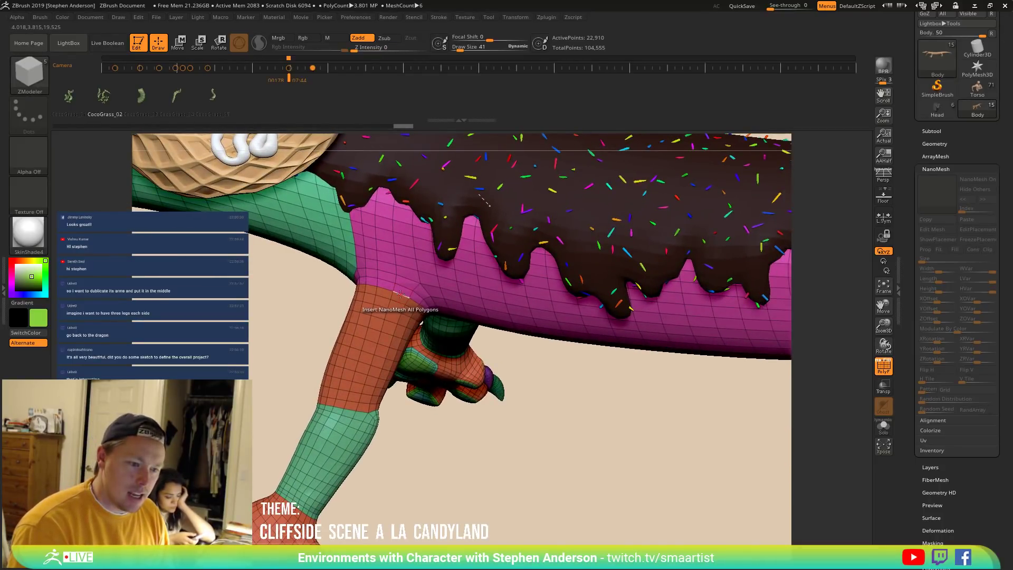
Set the ZModeler polygon action to Delete with the Polyloop target and delete the loop where the front leg joins the body.
key("space")
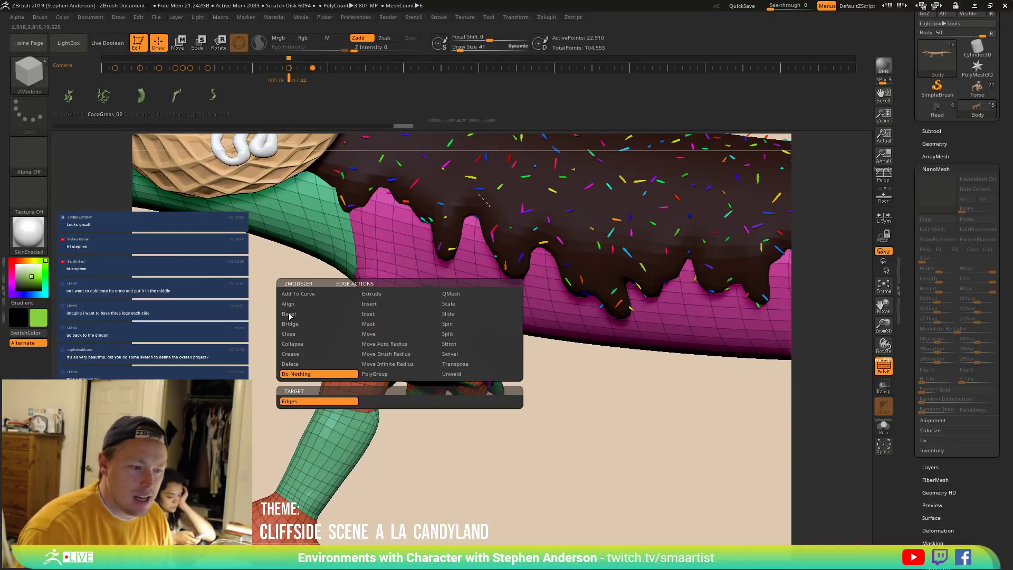
left_click(297, 344)
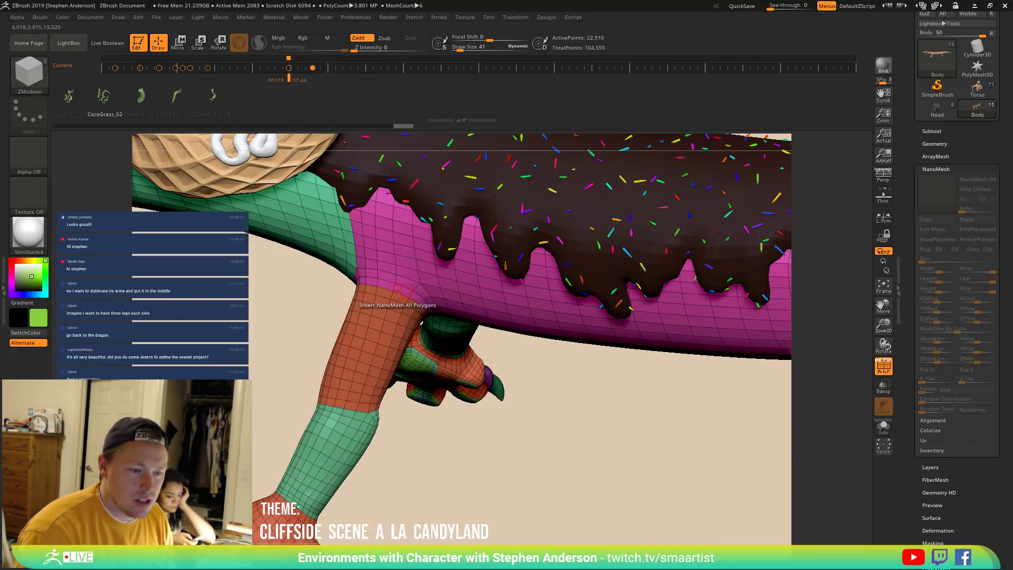
key("space")
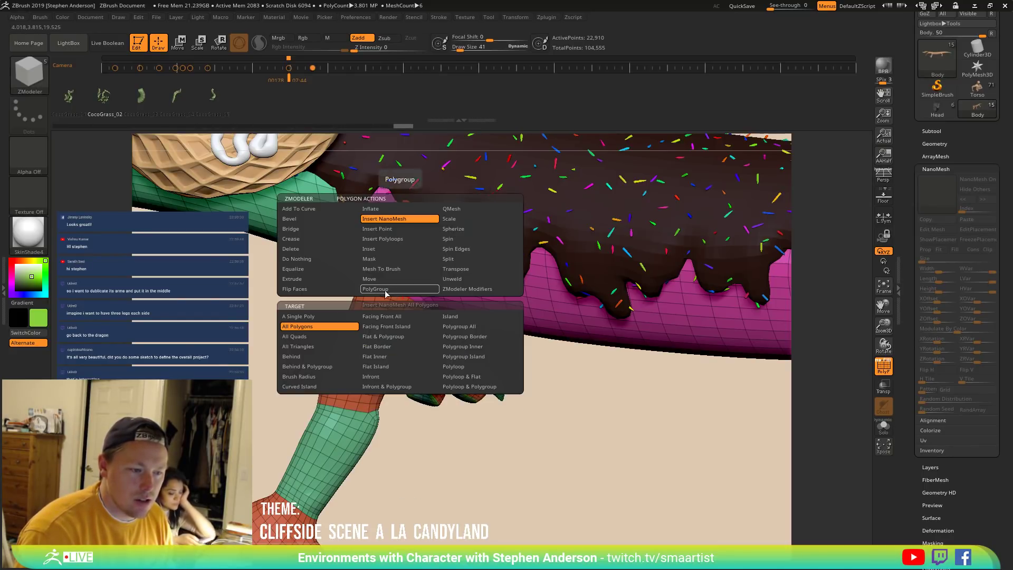
left_click(301, 249)
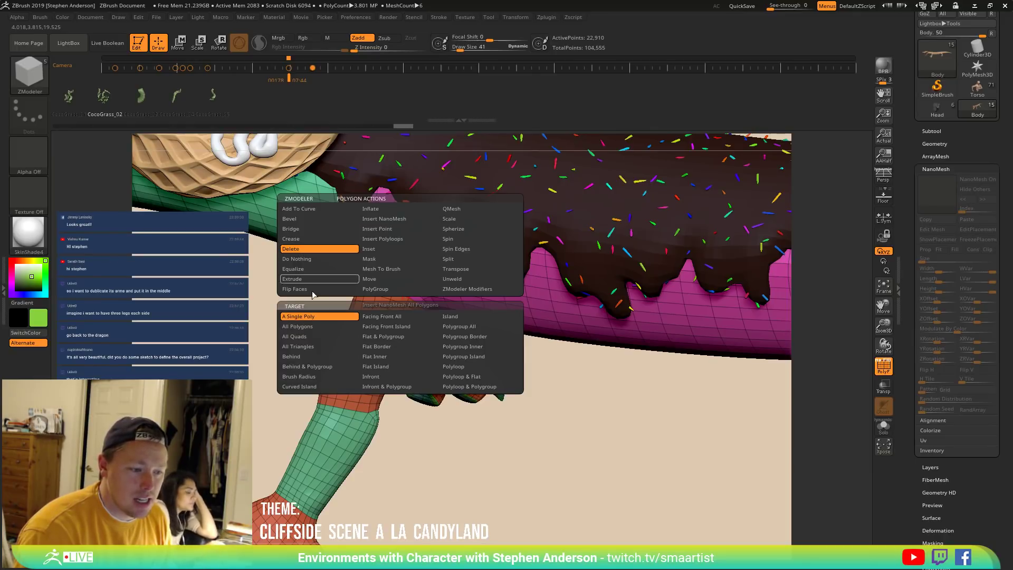
left_click(496, 366)
right_click_drag(416, 280, 410, 331, "ctrl")
left_click(382, 294)
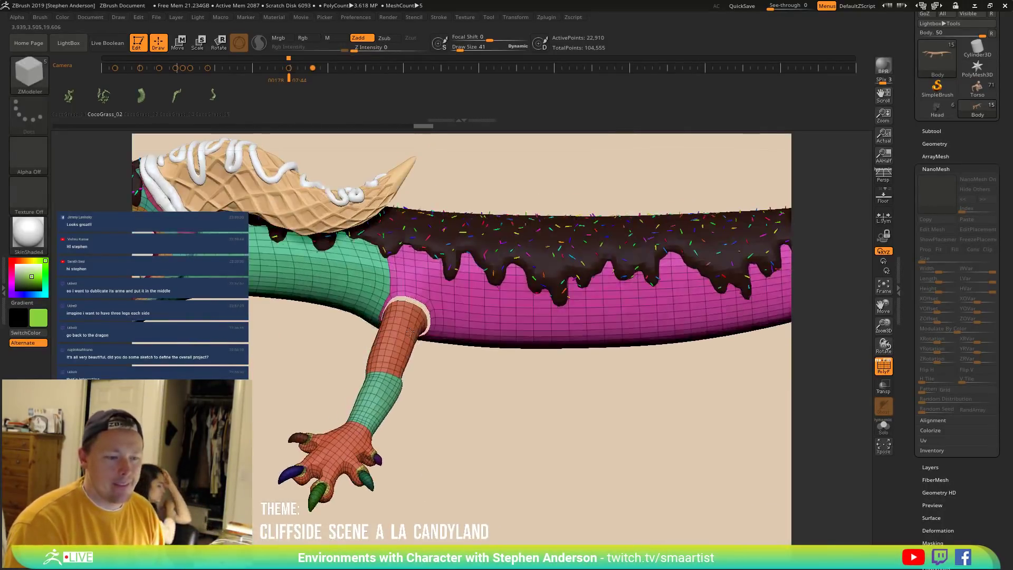
Switch to the Move gizmo and mask the dragon's body so that only the detached front leg remains unmasked.
key("w")
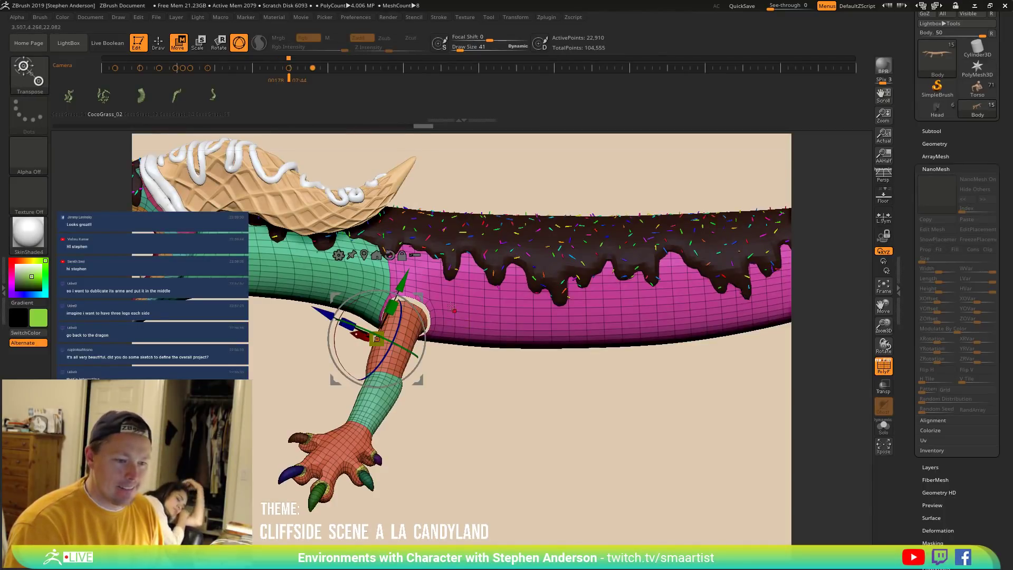
left_click(393, 270, "ctrl")
mouse_move(467, 293)
right_mouse_down()
mouse_move(618, 348)
mouse_move(590, 358)
right_mouse_up()
mouse_move(577, 384)
left_mouse_down("ctrl+alt")
mouse_move(644, 480)
mouse_move(765, 169)
mouse_move(599, 226)
left_mouse_up("ctrl+alt")
right_click_drag(577, 386, 380, 372, "alt")
mouse_move(593, 364)
left_mouse_down("ctrl")
mouse_move(690, 397)
mouse_move(523, 233)
left_mouse_up("ctrl")
left_click(344, 380, "ctrl")
right_click_drag(344, 379, 720, 383, "alt")
mouse_move(541, 233)
left_mouse_down("ctrl+alt")
mouse_move(257, 317)
mouse_move(483, 491)
mouse_move(588, 340)
mouse_move(527, 229)
left_mouse_up("ctrl+alt")
right_click_drag(653, 364, 506, 348, "alt")
left_click(591, 406, "ctrl")
mouse_move(589, 368)
right_mouse_down("ctrl")
mouse_move(614, 405)
mouse_move(493, 407)
right_mouse_up("ctrl")
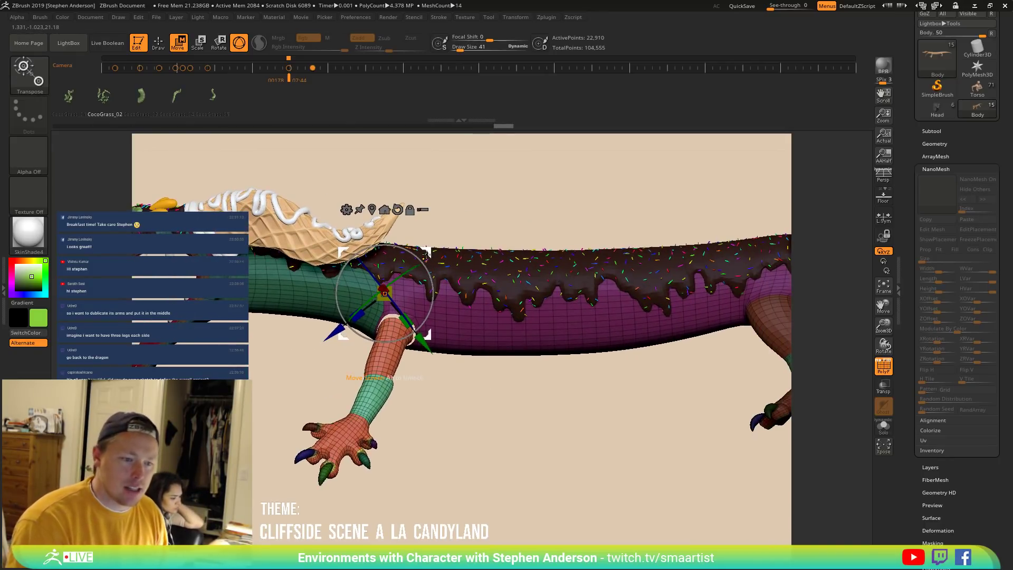
Duplicate the front leg with the gizmo, place the copy further back along the body and return to Draw mode.
left_click_drag(428, 252, 536, 261, "ctrl")
right_click_drag(570, 243, 542, 184)
left_click_drag(517, 267, 532, 263)
mouse_move(569, 246)
right_mouse_down()
mouse_move(567, 310)
mouse_move(587, 410)
mouse_move(570, 389)
mouse_move(551, 218)
right_mouse_up()
key("q")
right_click_drag(564, 270, 576, 300)
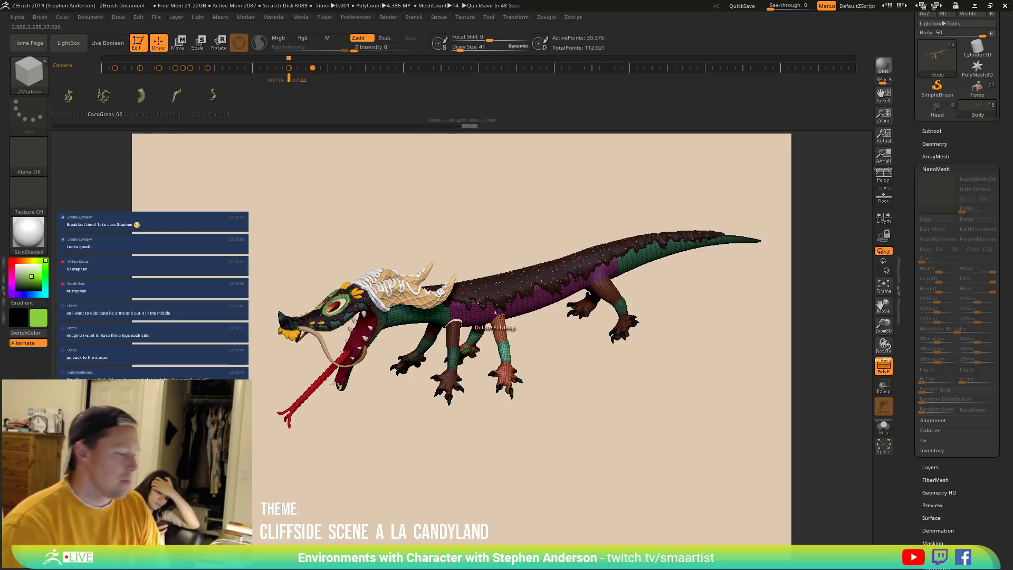
Solo the Body subtool, keeping everything except the duplicated leg masked.
mouse_move(516, 302)
right_mouse_down()
mouse_move(519, 348)
mouse_move(559, 353)
mouse_move(735, 463)
right_mouse_up()
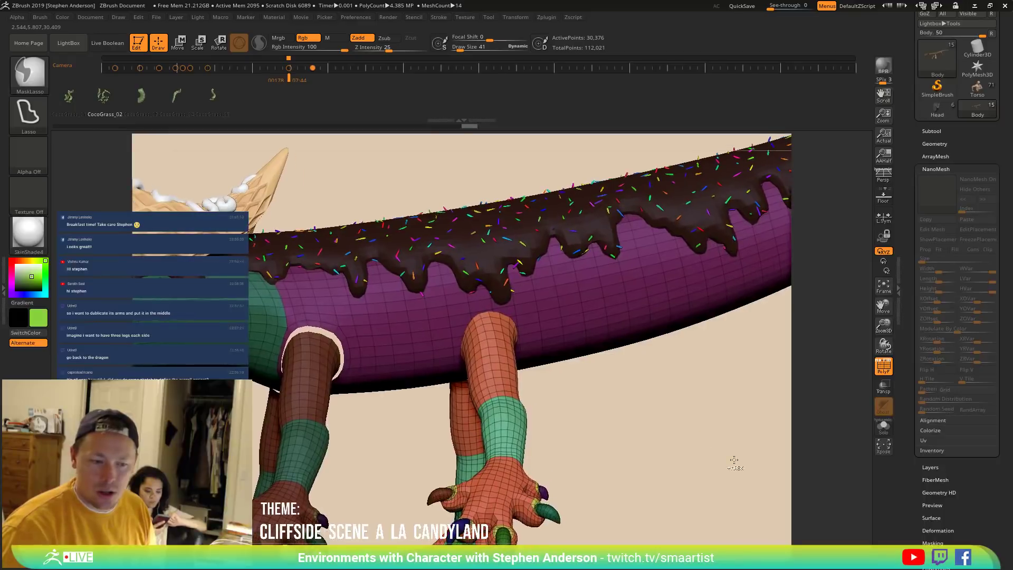
left_click(633, 436, "ctrl")
left_click(884, 425)
left_click_drag(591, 358, 579, 404)
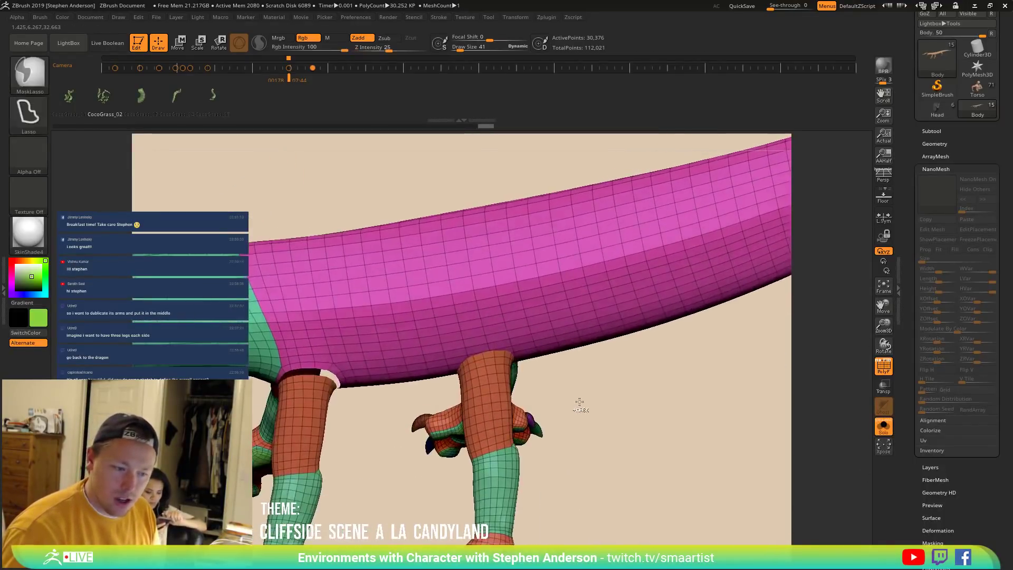
left_click(583, 405, "ctrl")
right_click_drag(597, 398, 560, 356, "ctrl")
Move the duplicated leg down clear of the dragon's body and return to Draw mode.
key("w")
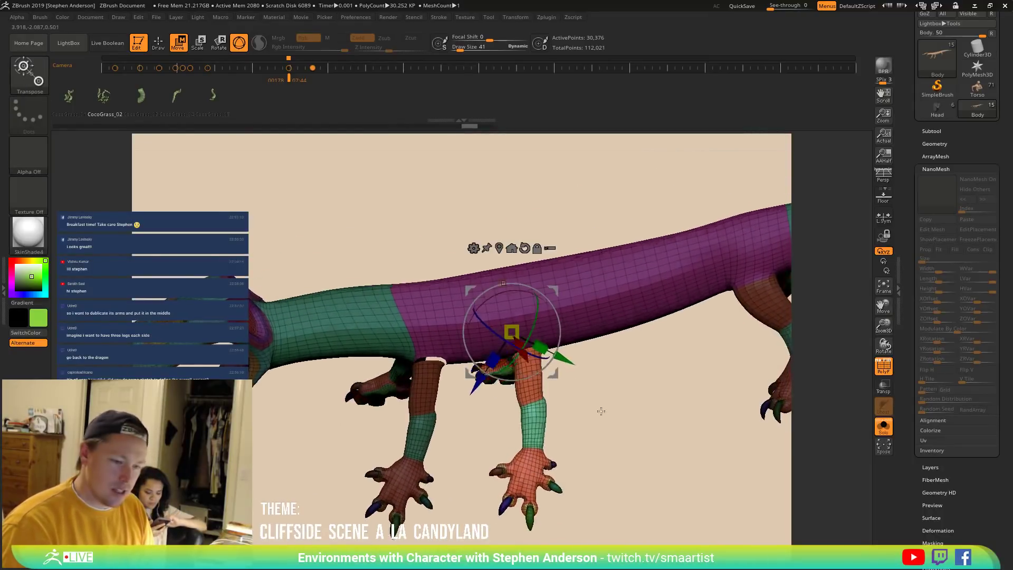
left_click_drag(578, 411, 597, 393)
left_click_drag(557, 292, 588, 399)
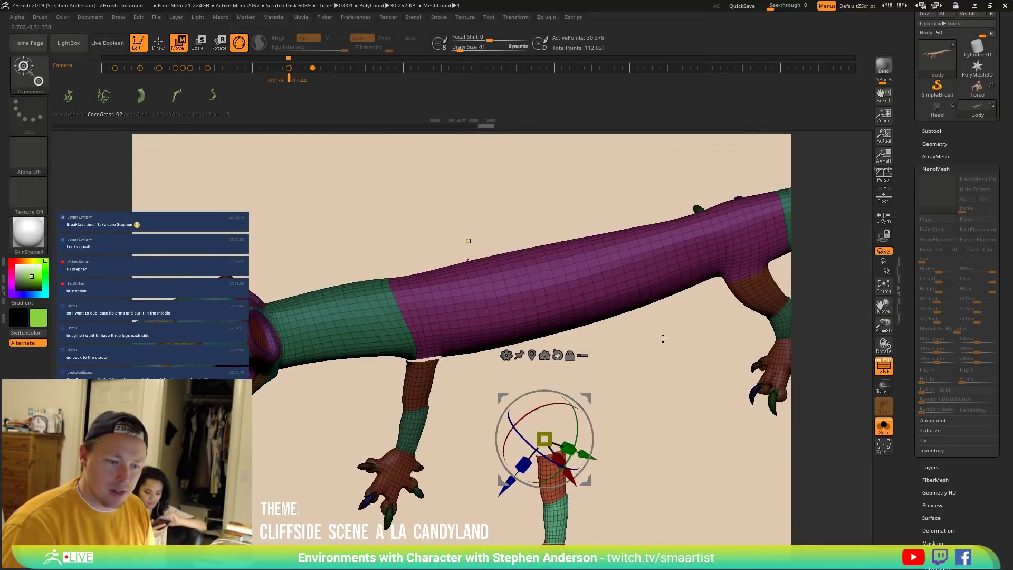
left_click_drag(663, 346, 664, 318)
right_click_drag(664, 317, 670, 381, "ctrl")
key("q")
mouse_move(574, 411)
left_mouse_down("alt")
mouse_move(671, 343)
mouse_move(618, 312)
mouse_move(554, 295)
mouse_move(545, 324)
left_mouse_up("alt")
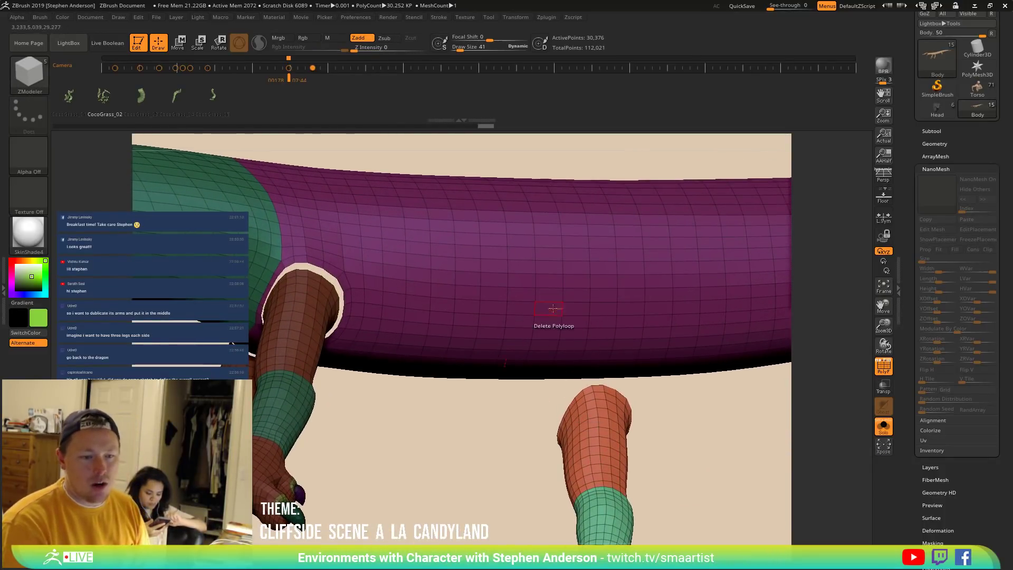
Clear the mask and delete single polygons with ZModeler to open a square hole in the body's side for the duplicated leg.
key("ctrl")
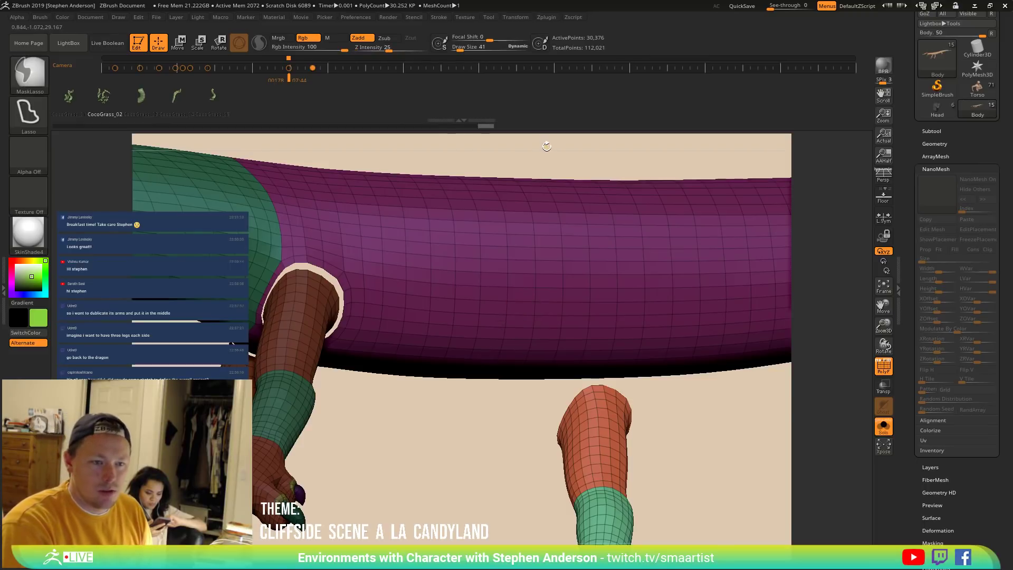
left_click_drag(507, 404, 486, 378)
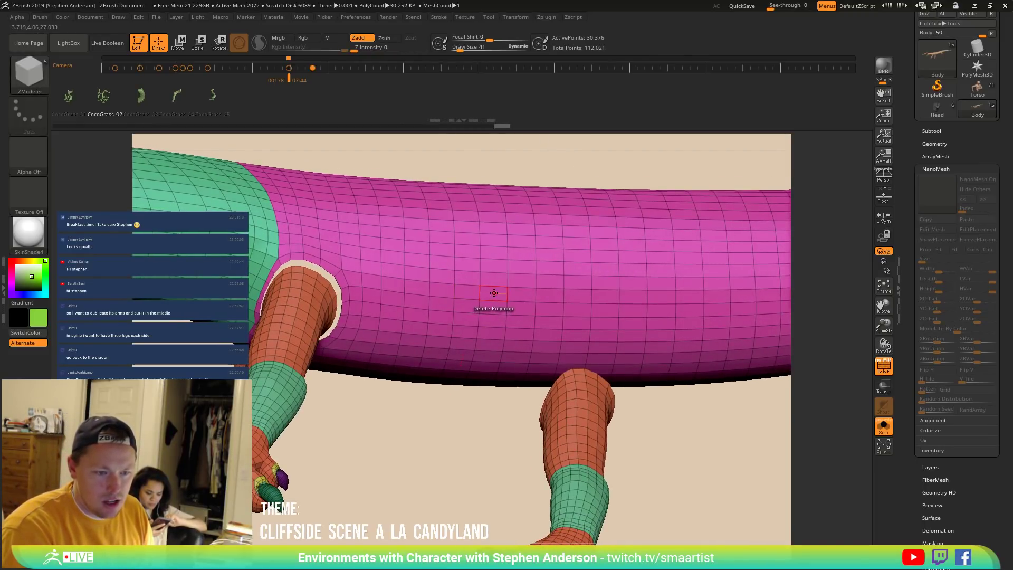
key("space")
left_click(402, 310)
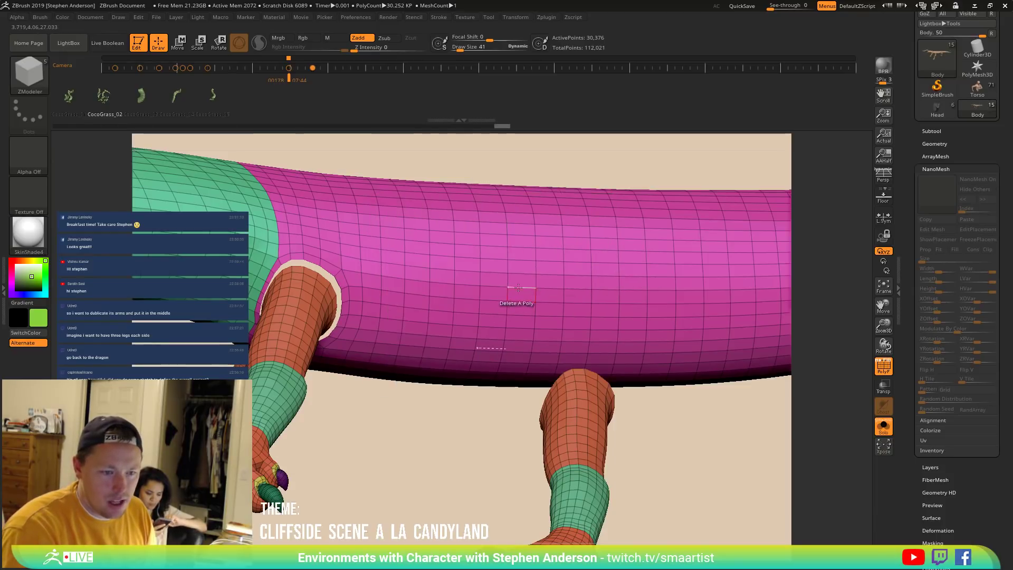
left_click(524, 294)
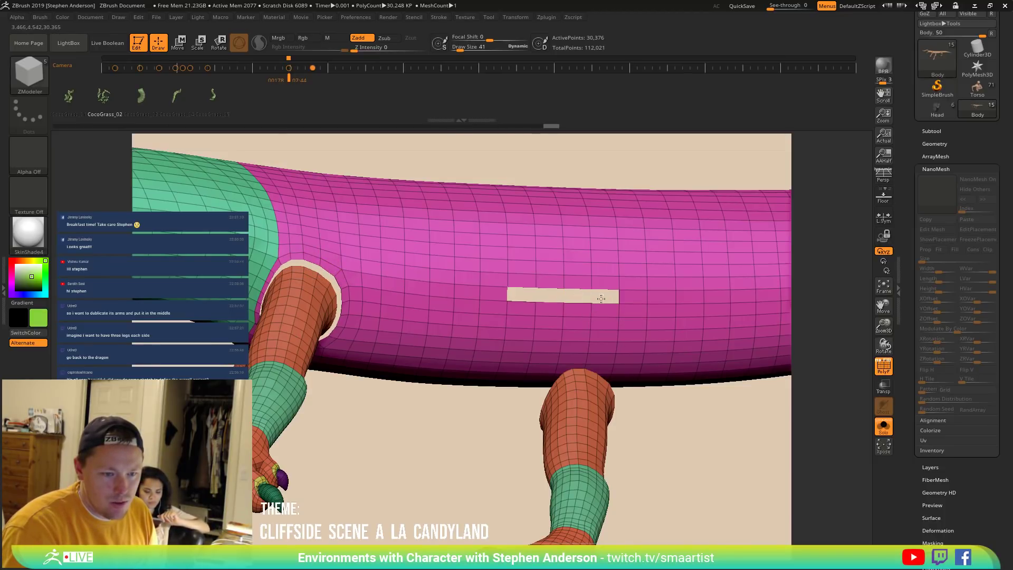
right_click_drag(571, 327, 559, 305)
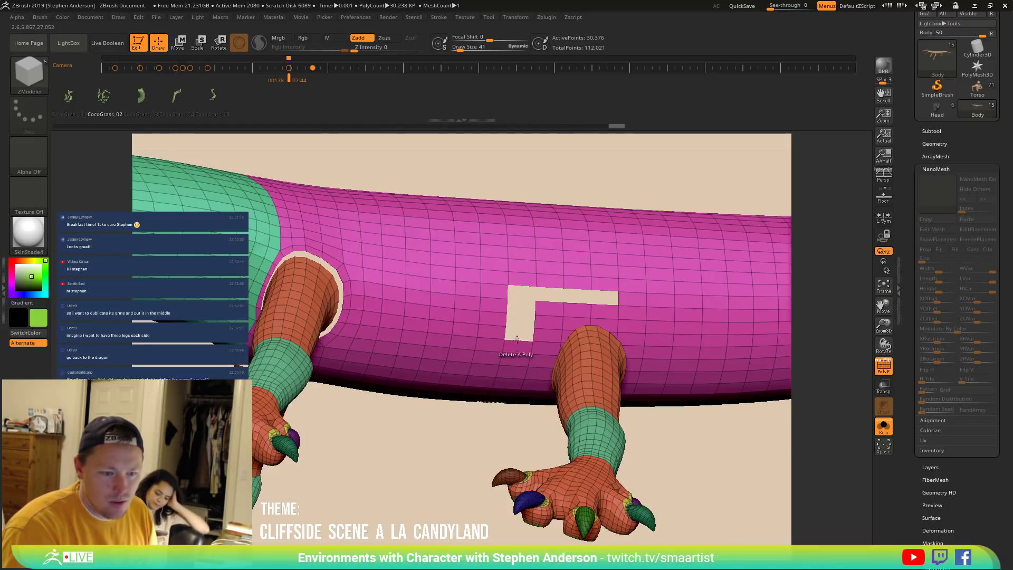
left_click(510, 360)
left_click(542, 361)
right_click_drag(542, 361, 651, 361)
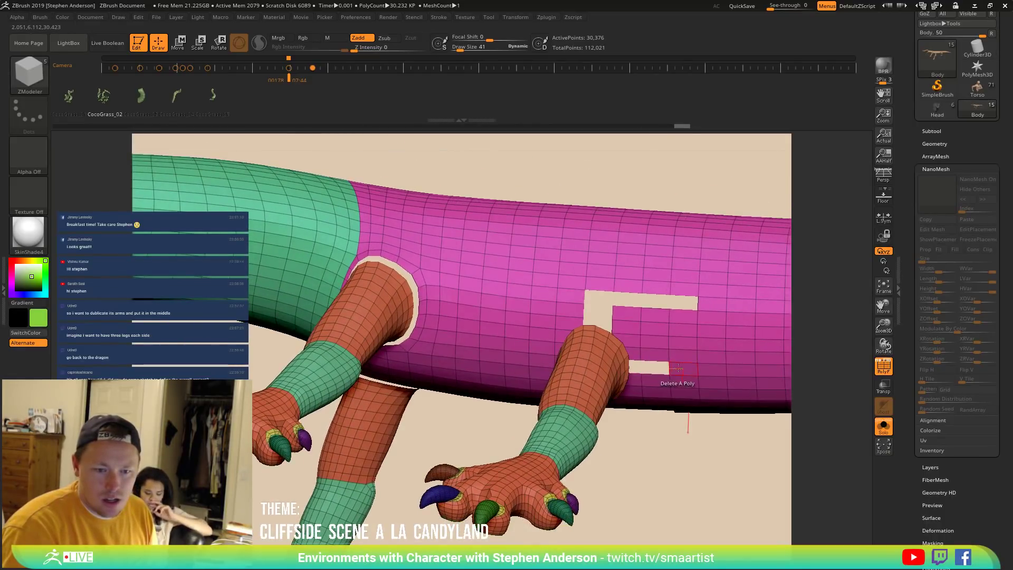
left_click(684, 342)
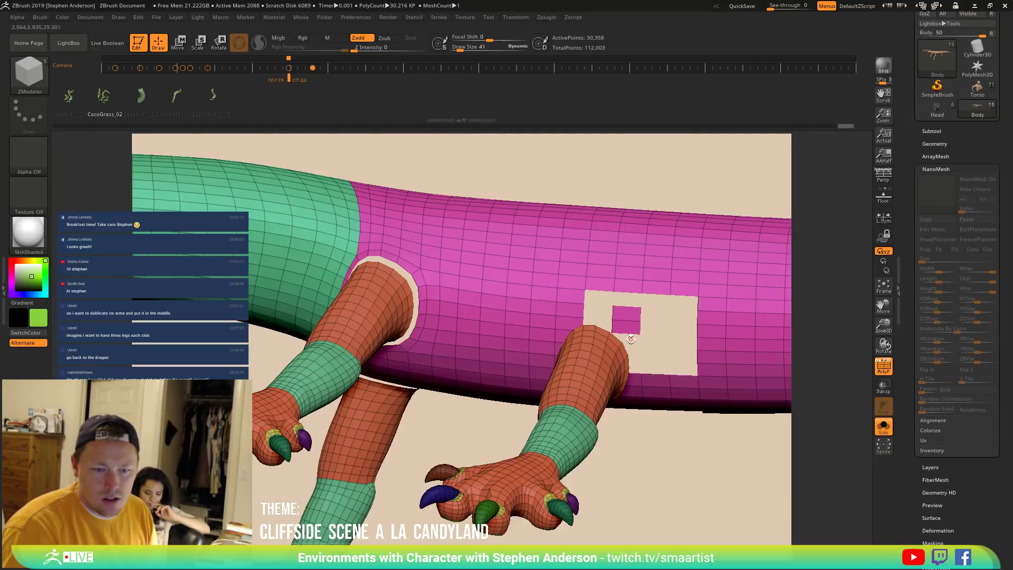
left_click(629, 317)
mouse_move(630, 317)
right_mouse_down()
mouse_move(678, 292)
mouse_move(622, 242)
mouse_move(506, 274)
mouse_move(550, 244)
mouse_move(538, 299)
mouse_move(491, 267)
right_mouse_up()
Mask everything except the duplicated leg and move the leg to the square hole in the body's side.
key("ctrl")
mouse_move(466, 388)
left_mouse_down("ctrl")
mouse_move(559, 422)
mouse_move(557, 345)
left_mouse_up("ctrl")
key("w")
right_click_drag(579, 375, 607, 298)
left_click_drag(520, 235, 464, 196)
right_click_drag(585, 274, 445, 248)
right_click_drag(443, 428, 328, 385)
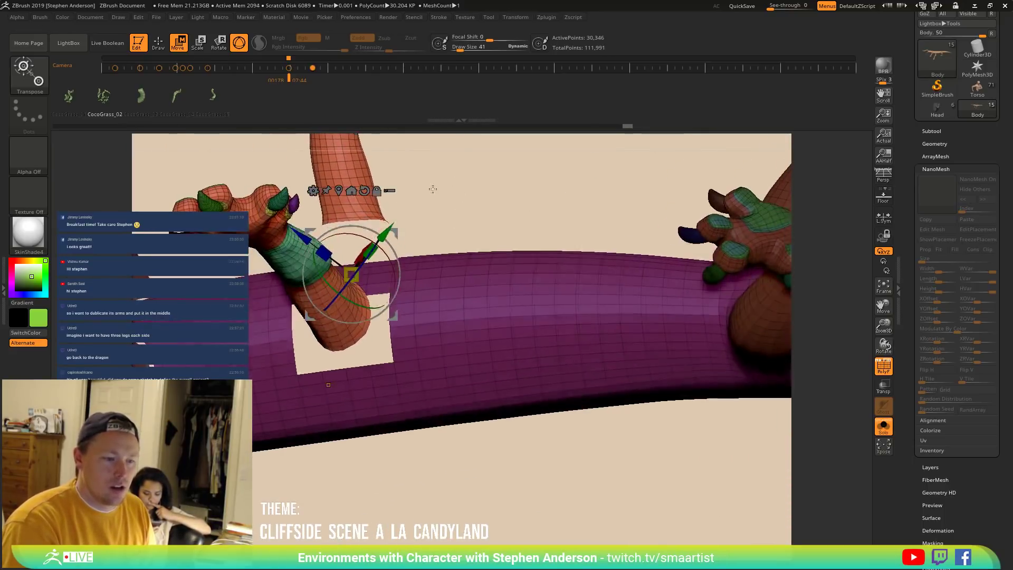
Shift the duplicated leg into place at the square hole, return to Draw mode and choose the Move brush.
left_click_drag(397, 232, 401, 270)
mouse_move(423, 242)
right_mouse_down()
mouse_move(456, 313)
mouse_move(491, 319)
mouse_move(402, 274)
mouse_move(391, 289)
mouse_move(452, 302)
mouse_move(382, 258)
right_mouse_up()
key("q")
key("s")
left_click_drag(407, 268, 435, 266)
right_click_drag(400, 271, 381, 272)
key("b")
key("m")
key("v")
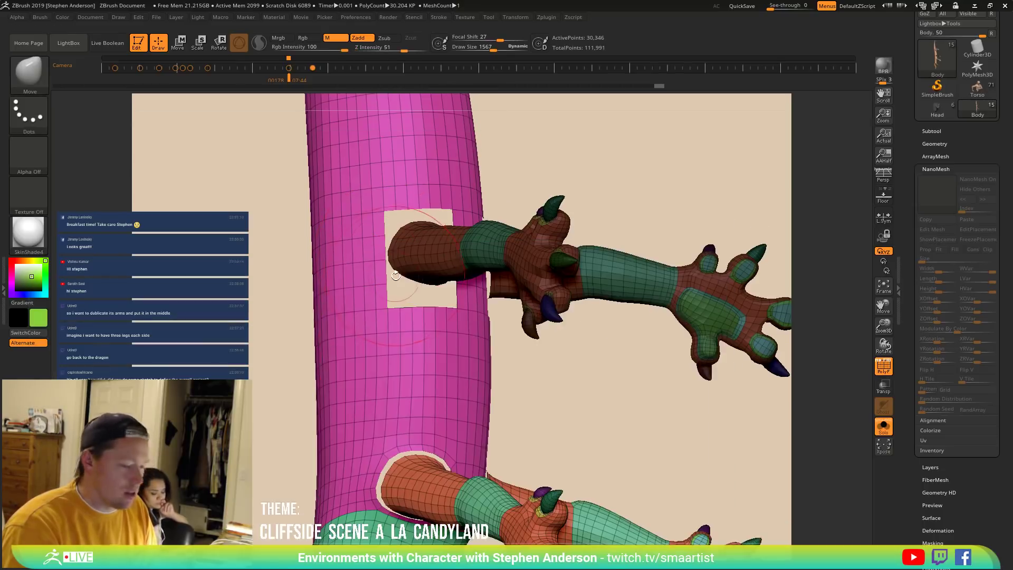
right_click_drag(382, 262, 406, 272)
right_click_drag(471, 241, 433, 251)
Set ZModeler's edge action to Bridge with Two Holes, Minimum Resolution and Polygroup Flat.
key("b")
key("m")
key("l")
key("b")
key("z")
key("m")
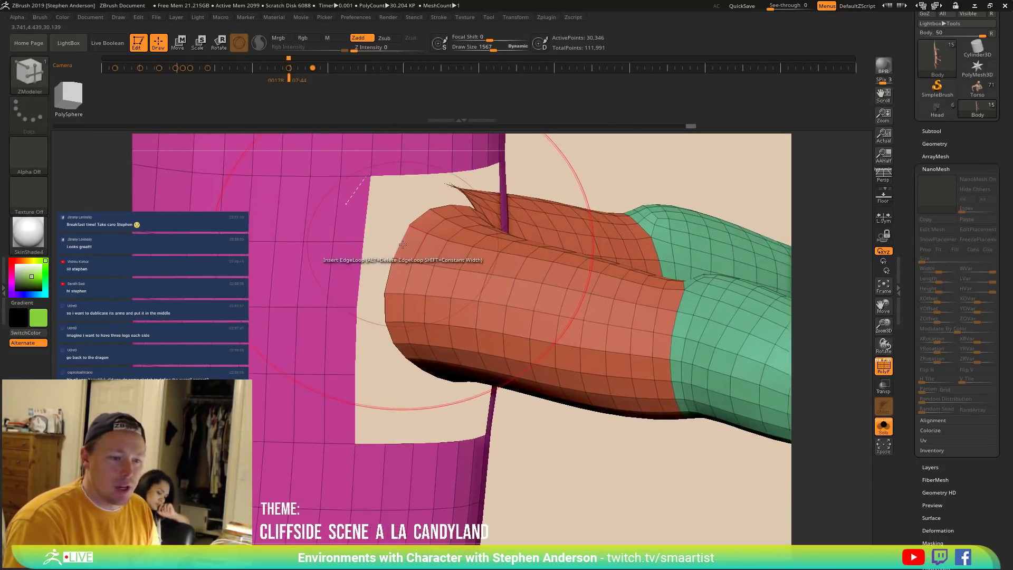
key("space")
left_click(308, 274)
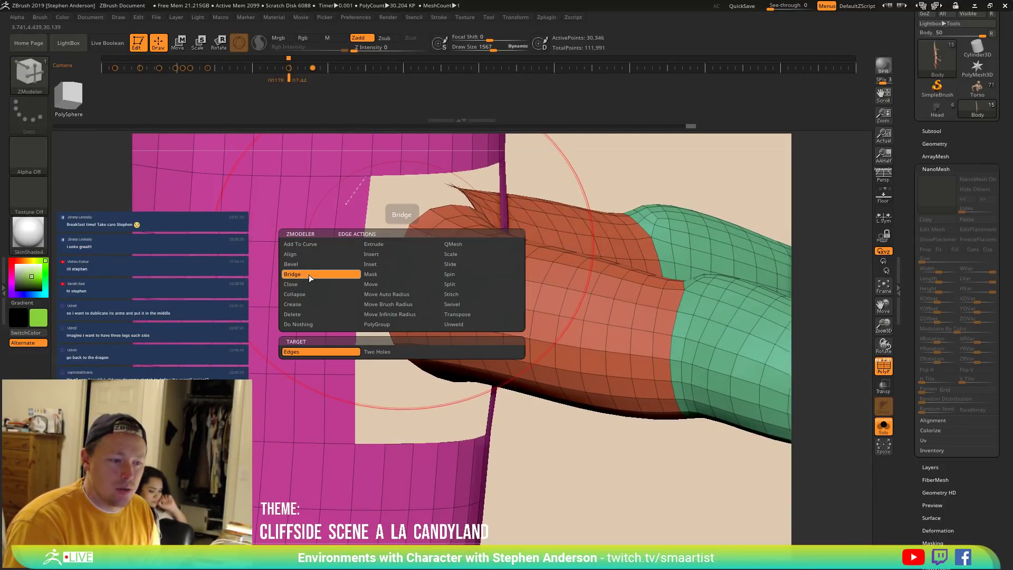
mouse_move(393, 354)
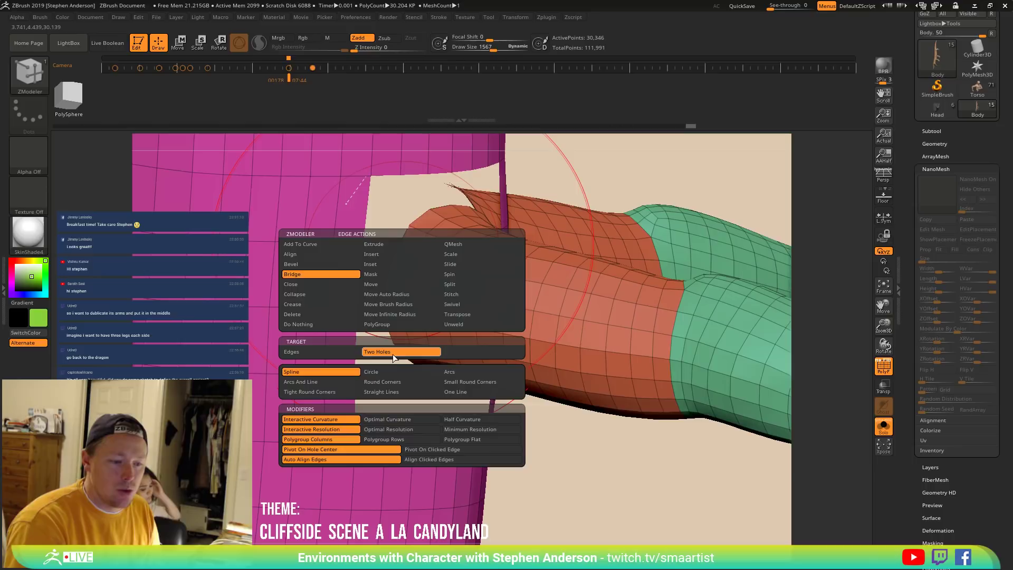
left_click(413, 440)
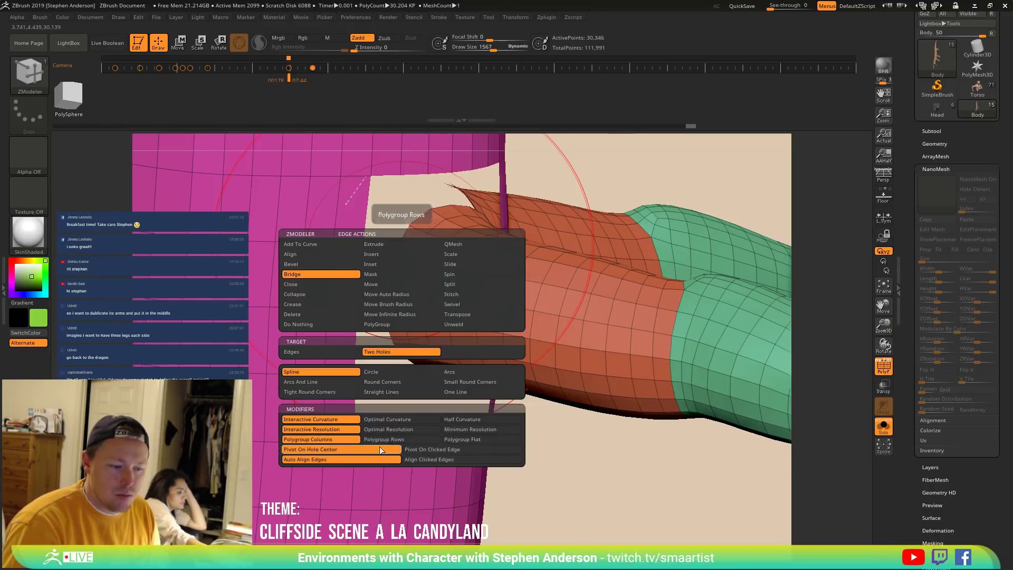
left_click(477, 441)
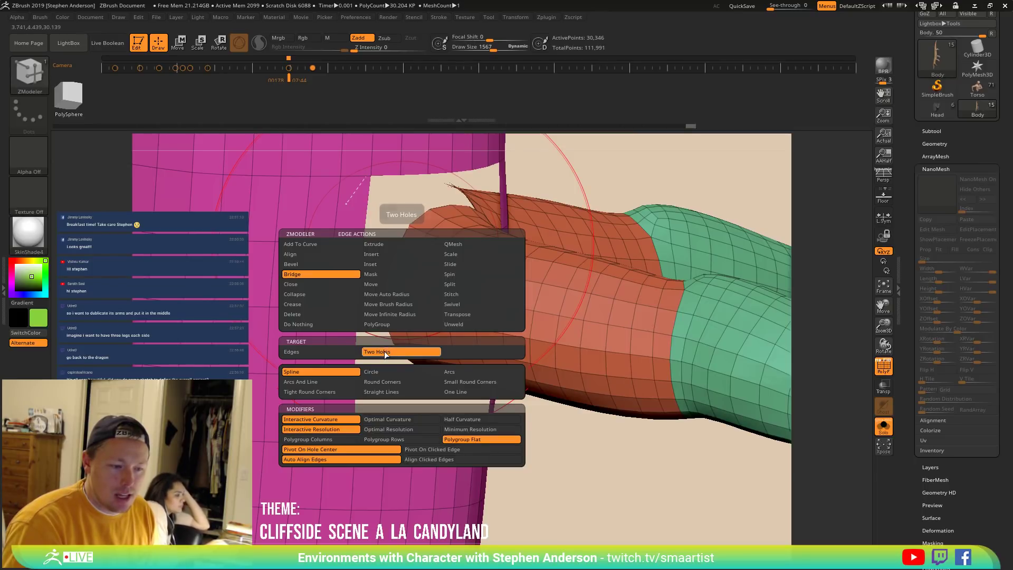
left_click(470, 428)
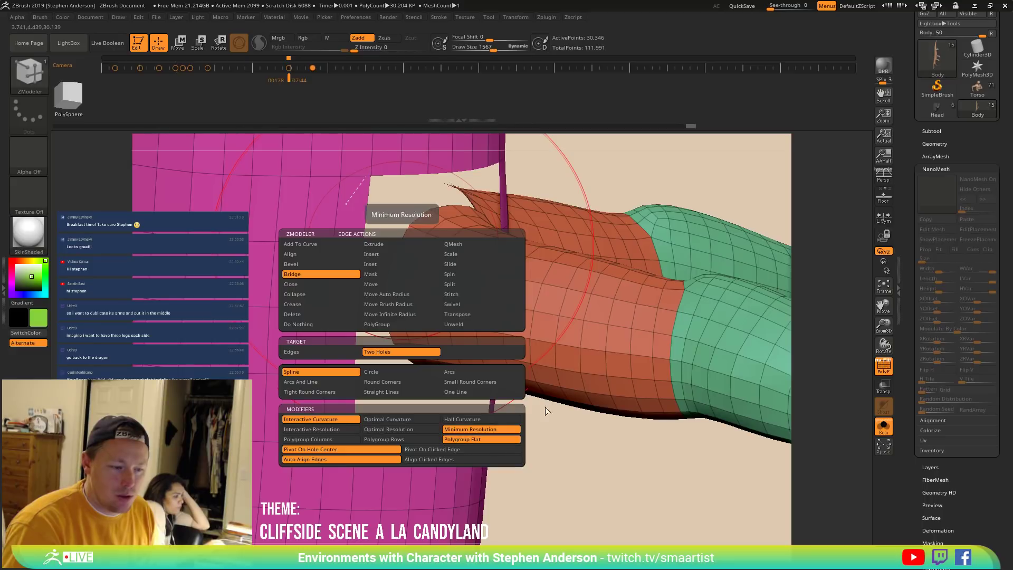
Bridge the square hole in the body's side to the open end of the duplicated leg.
left_click(362, 274)
left_click(386, 280)
key("ctrl")
mouse_move(436, 297)
right_mouse_down()
mouse_move(464, 274)
mouse_move(385, 266)
right_mouse_up()
key("s")
key("shift")
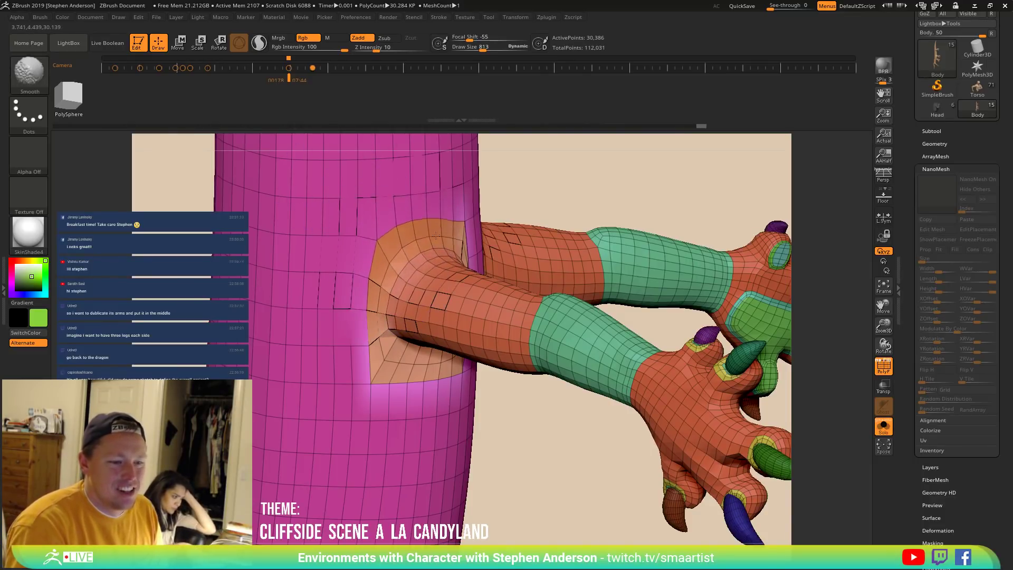
right_click_drag(421, 240, 508, 266)
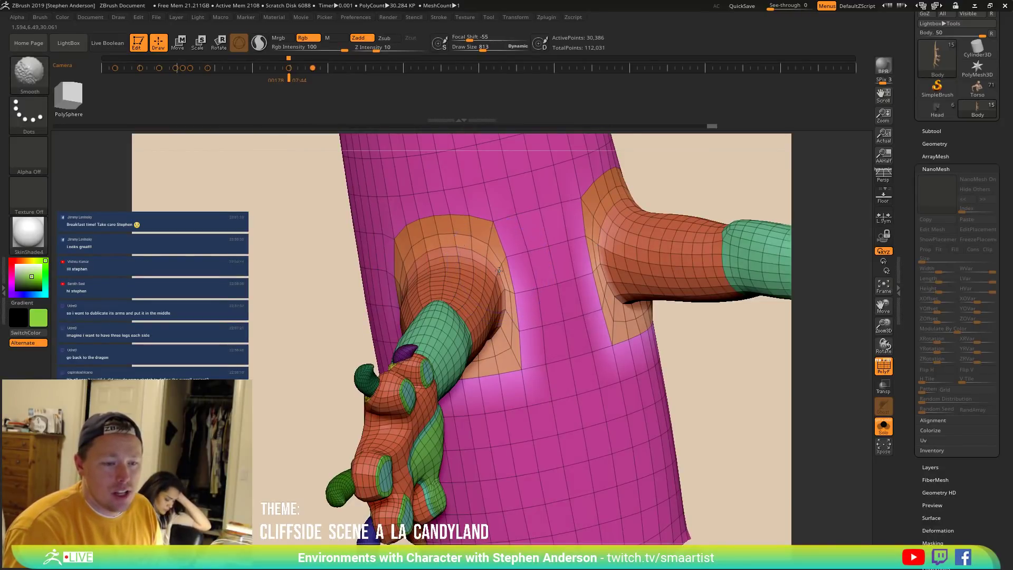
Hide the polyframe and bridge the remaining gap between the body and the separated original front leg with ZModeler.
key("b")
key("z")
key("m")
right_click_drag(612, 317, 443, 345)
right_click_drag(429, 301, 475, 328)
key("shift+f")
mouse_move(417, 339)
right_mouse_down("ctrl")
mouse_move(393, 382)
mouse_move(410, 337)
mouse_move(400, 335)
mouse_move(426, 358)
mouse_move(454, 338)
mouse_move(522, 374)
right_mouse_up("ctrl")
key("b")
key("z")
key("m")
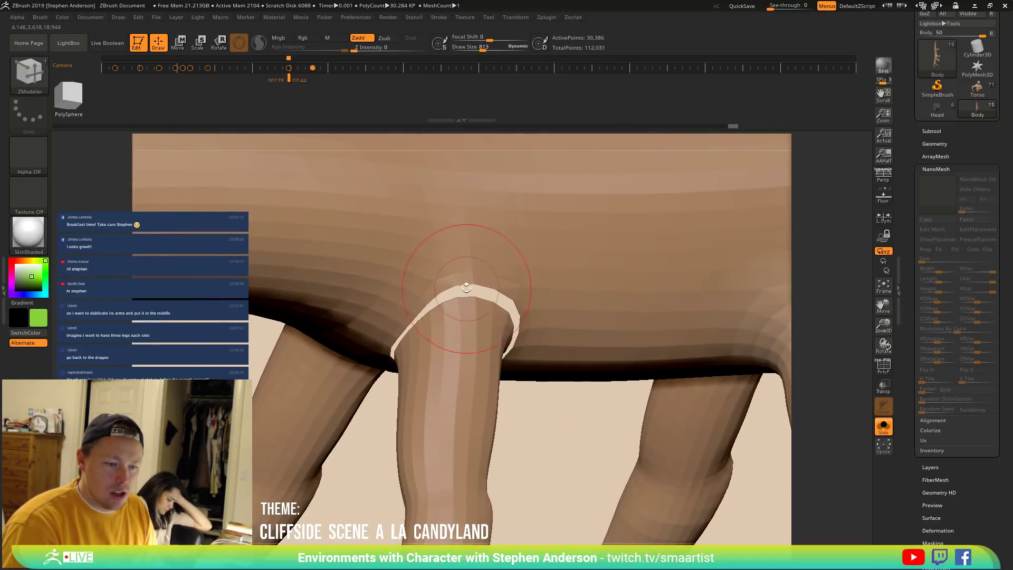
key("shift+f")
key("shift+f")
mouse_move(490, 294)
right_mouse_down("ctrl")
mouse_move(491, 327)
mouse_move(475, 291)
right_mouse_up("ctrl")
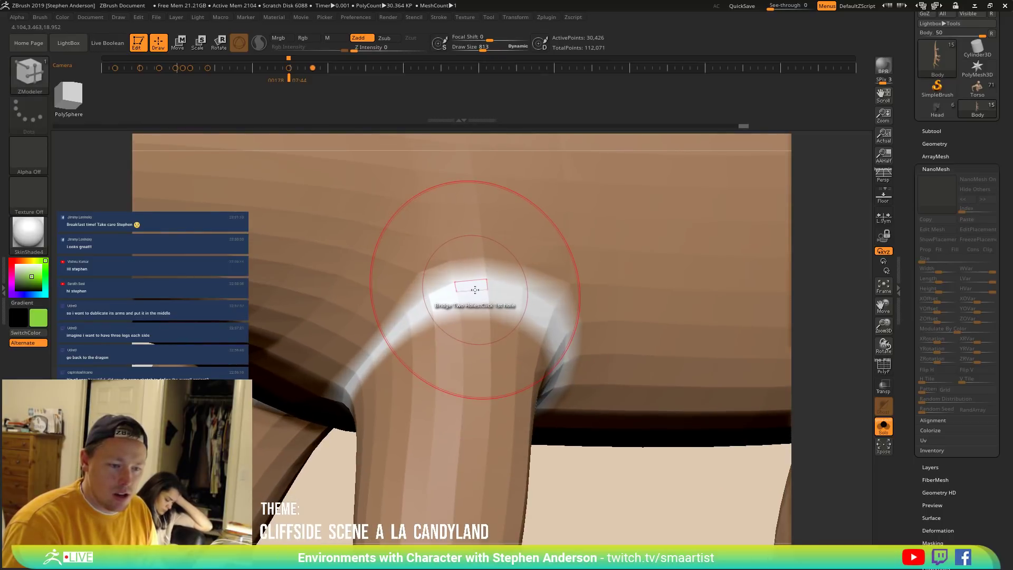
right_click_drag(486, 229, 473, 225, "ctrl")
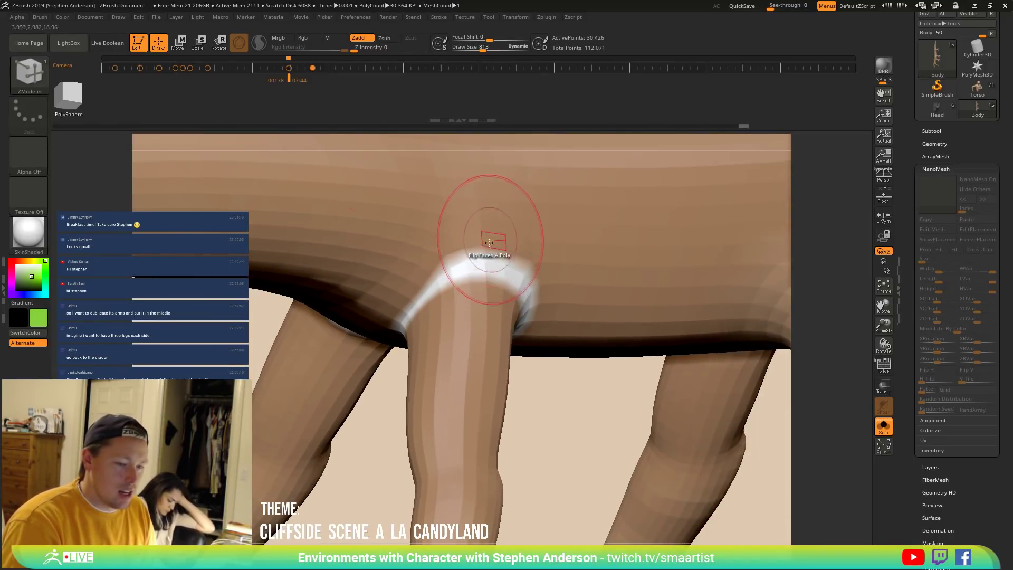
Smooth the white bridged seam at the top of the leg into the skin colour and choose the Standard brush.
key("shift")
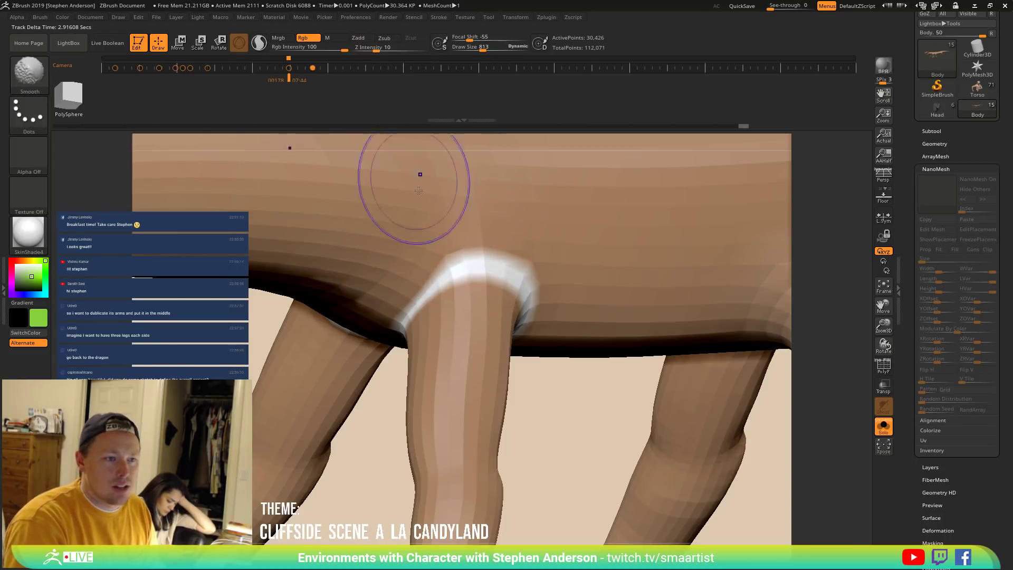
mouse_move(464, 288)
left_mouse_down("shift")
mouse_move(473, 260)
mouse_move(522, 295)
mouse_move(369, 327)
left_mouse_up("shift")
mouse_move(511, 339)
right_mouse_down()
mouse_move(510, 283)
mouse_move(527, 285)
mouse_move(546, 337)
right_mouse_up()
key("b")
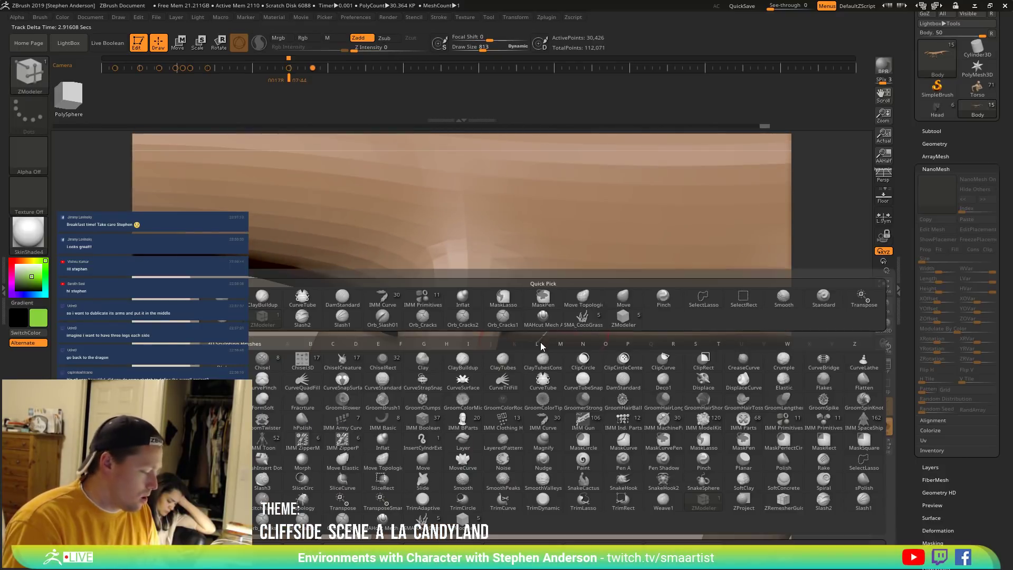
key("s")
key("t")
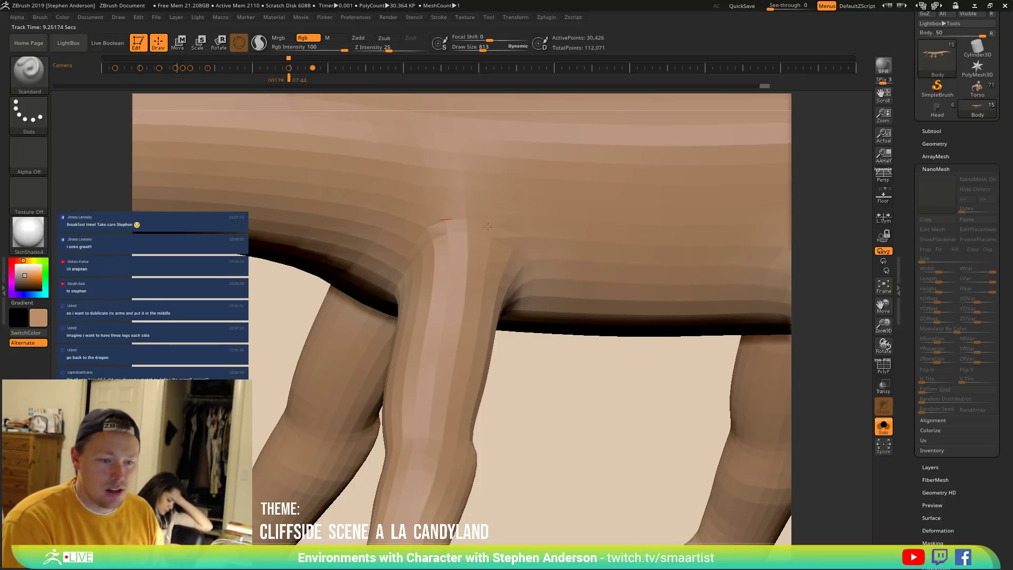
Inspect the leg joins on both sides of the body and turn off Solo to show the whole dragon.
right_click_drag(454, 300, 469, 253)
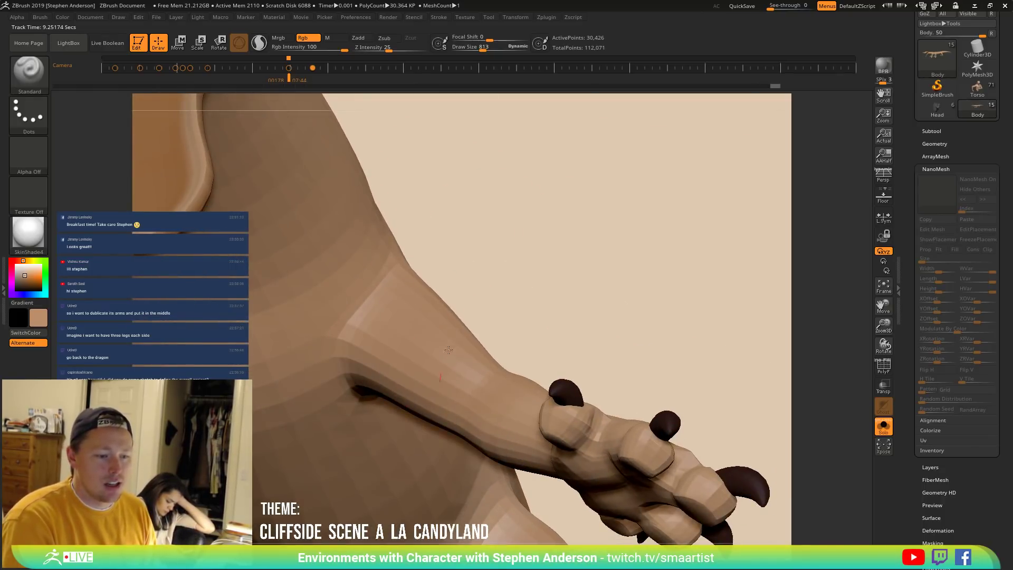
right_click_drag(457, 402, 396, 359)
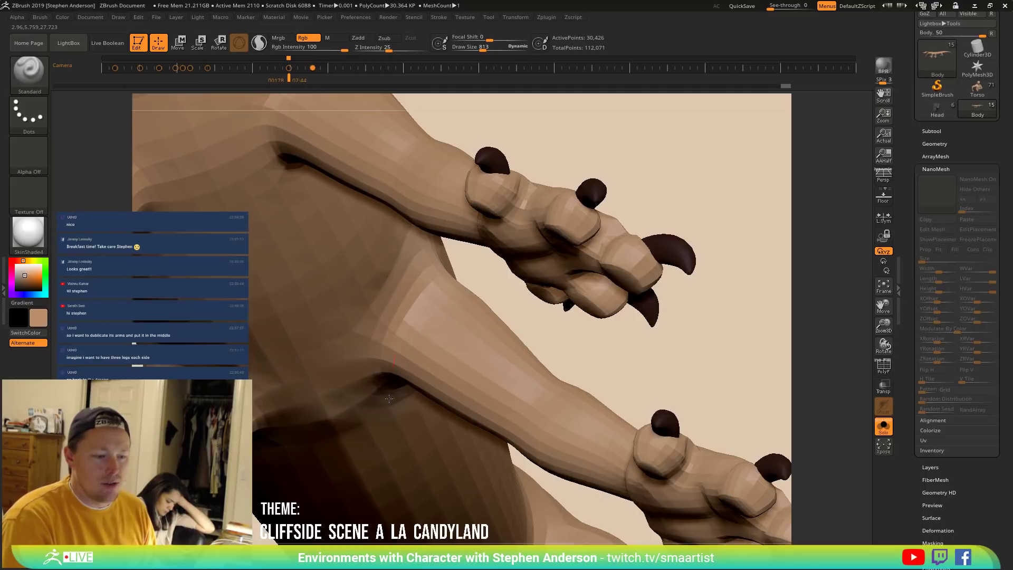
right_click_drag(372, 327, 492, 322)
right_click_drag(444, 272, 497, 260)
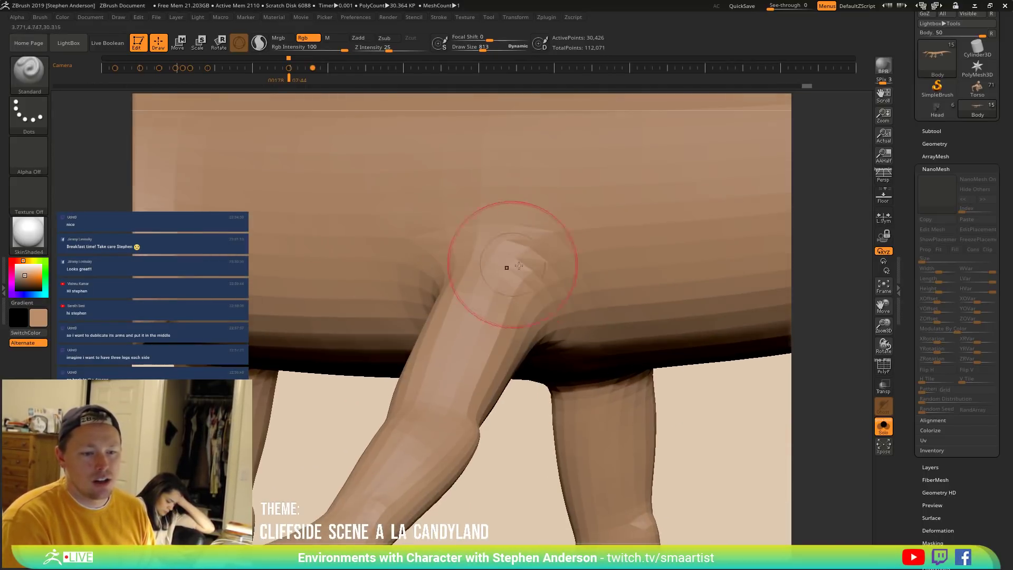
right_click_drag(589, 331, 418, 181, "ctrl")
right_click_drag(454, 322, 596, 338)
right_click_drag(596, 338, 498, 320, "ctrl")
right_click_drag(498, 319, 564, 375, "ctrl")
right_click_drag(565, 374, 511, 340)
left_click(890, 434)
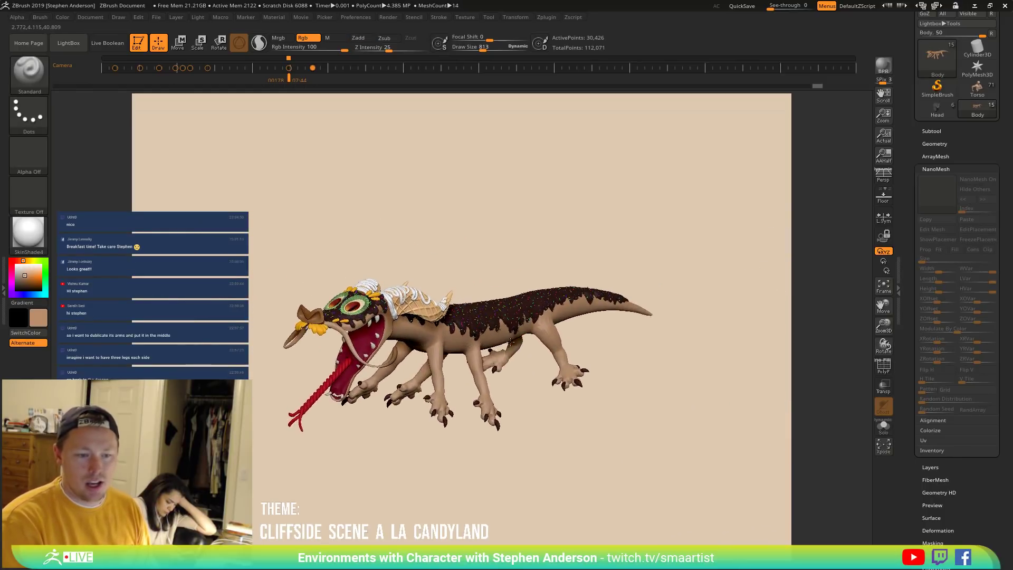
Save the six-legged dragon tool as DragonD_01 in the _CandyLand folder.
right_click_drag(449, 366, 479, 387)
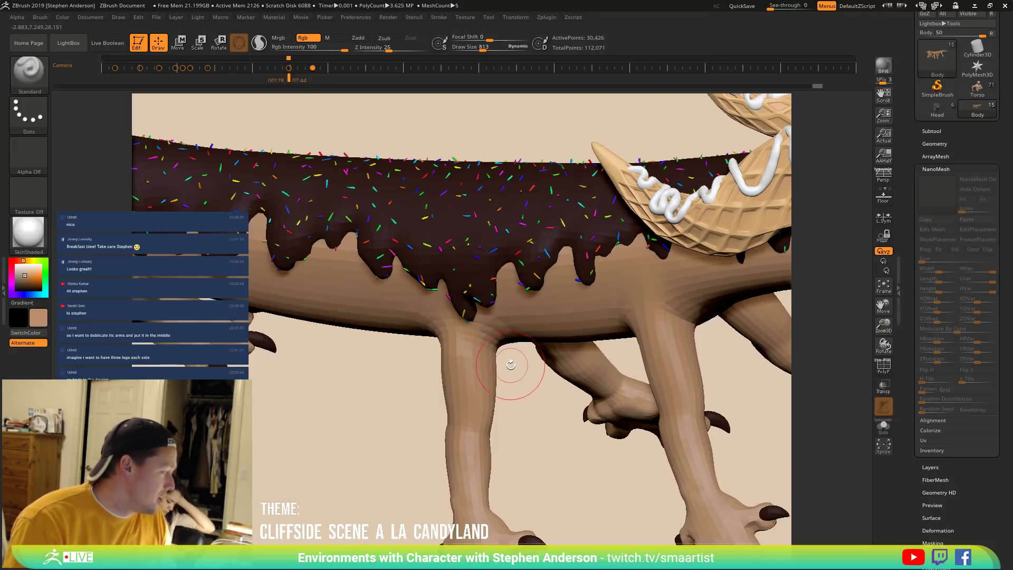
mouse_move(514, 368)
right_mouse_down("ctrl")
mouse_move(513, 327)
mouse_move(549, 311)
right_mouse_up("ctrl")
mouse_move(546, 272)
right_mouse_down()
mouse_move(486, 306)
mouse_move(483, 328)
mouse_move(511, 313)
mouse_move(497, 303)
mouse_move(516, 314)
mouse_move(496, 317)
right_mouse_up()
key("ctrl+s")
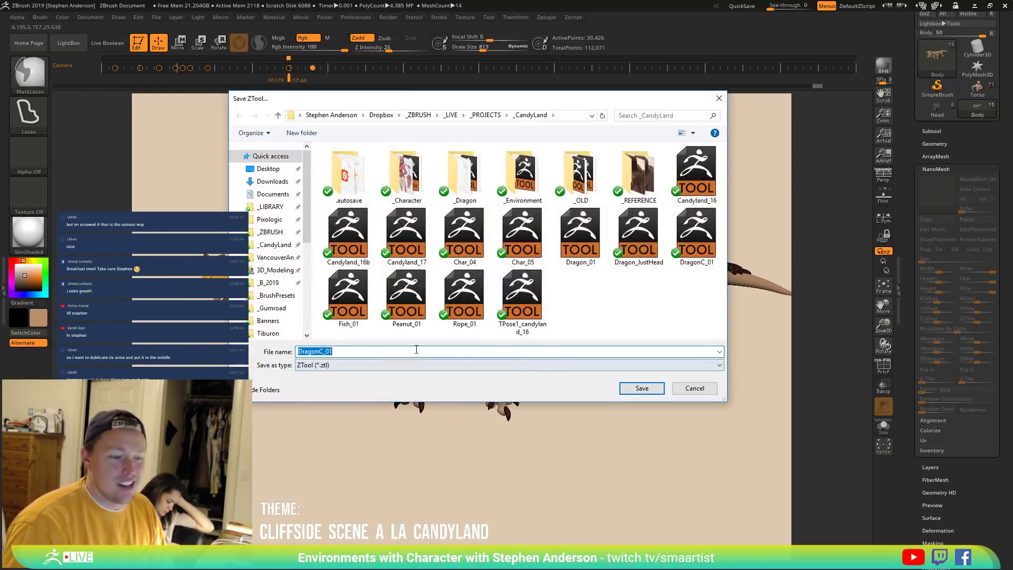
left_click_drag(318, 352, 323, 351)
type("D")
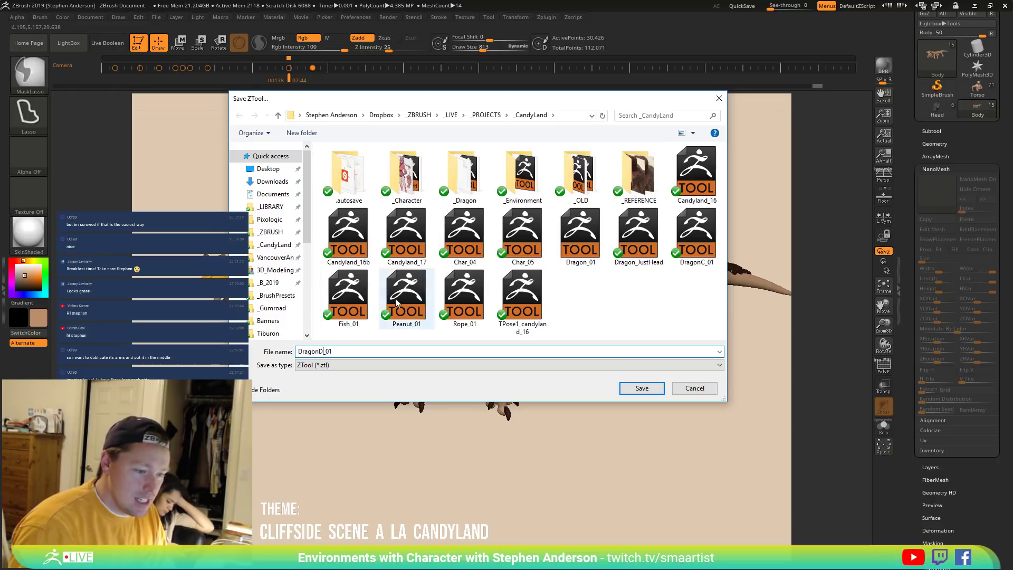
left_click(647, 389)
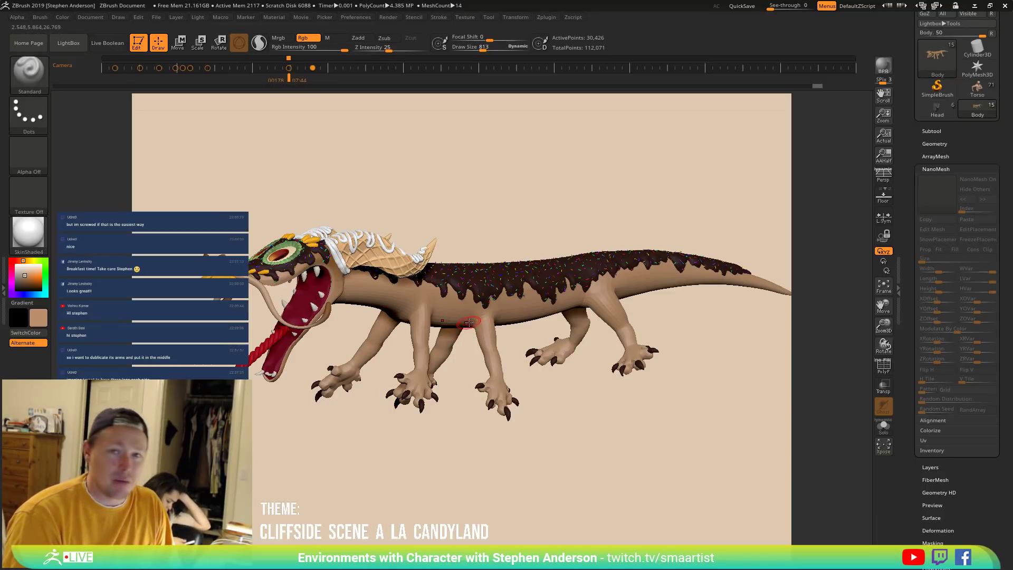
Switch back to the candyland cliffside tool and select the GrassBase subtool with the CocoGrass NanoMesh.
right_click_drag(478, 313, 520, 326)
left_click(977, 88)
right_click_drag(513, 232, 490, 245)
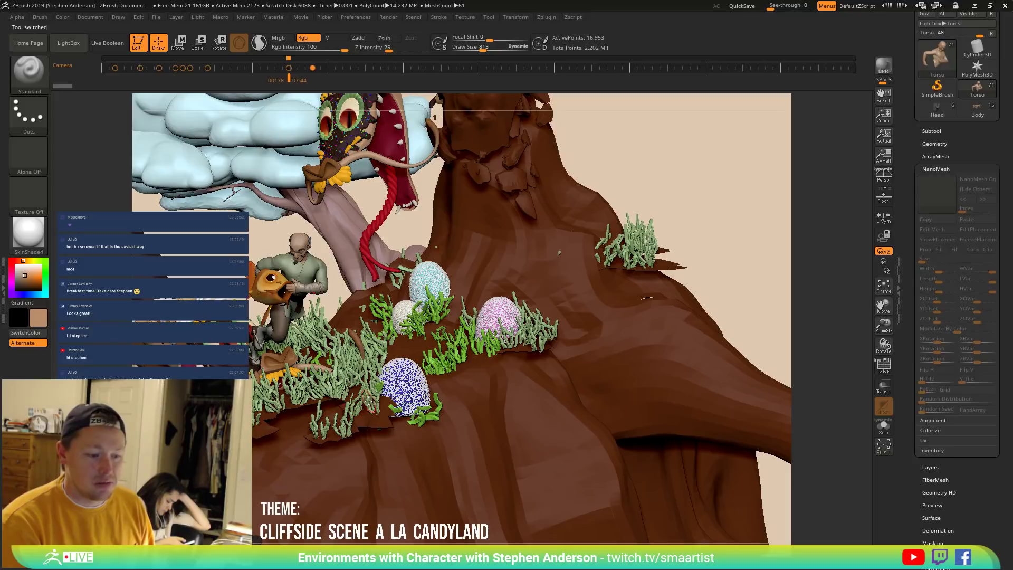
left_click(375, 405, "alt")
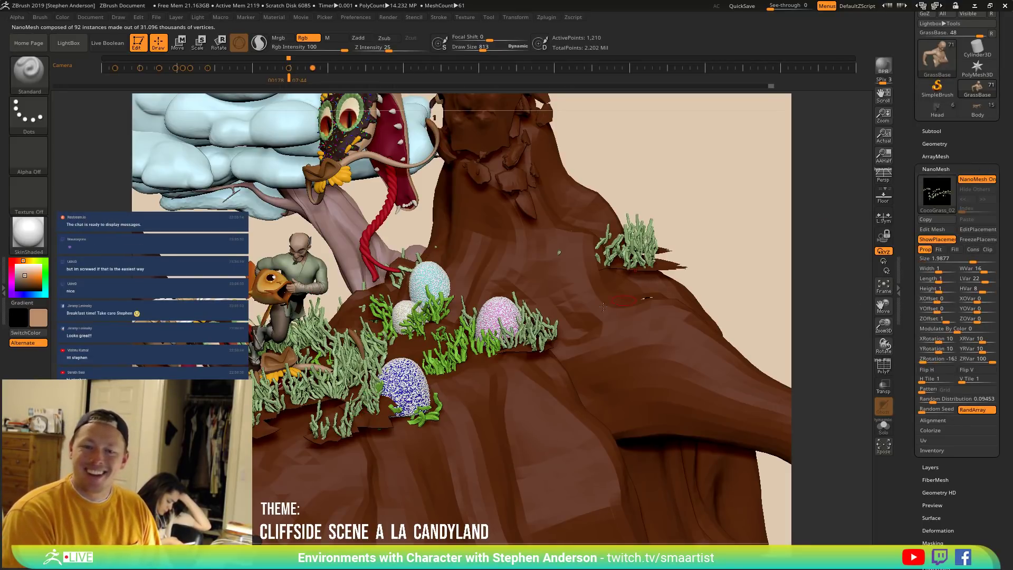
mouse_move(396, 342)
right_mouse_down()
mouse_move(385, 380)
mouse_move(393, 362)
right_mouse_up()
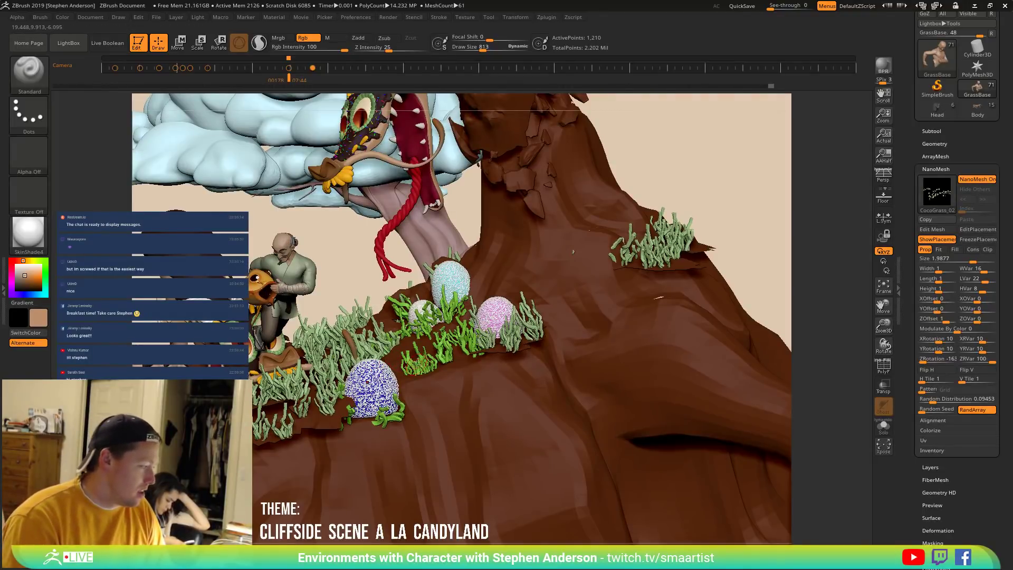
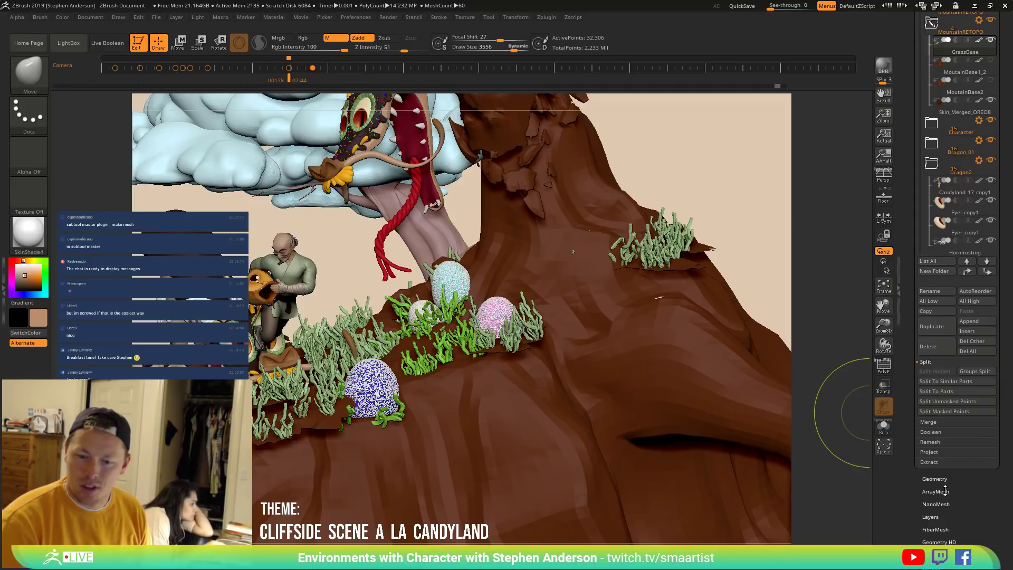
Turn on the polyframe and use SelectRect to hide GrassBase's flat base polygroup, leaving only the grass blades shown.
left_click(934, 245)
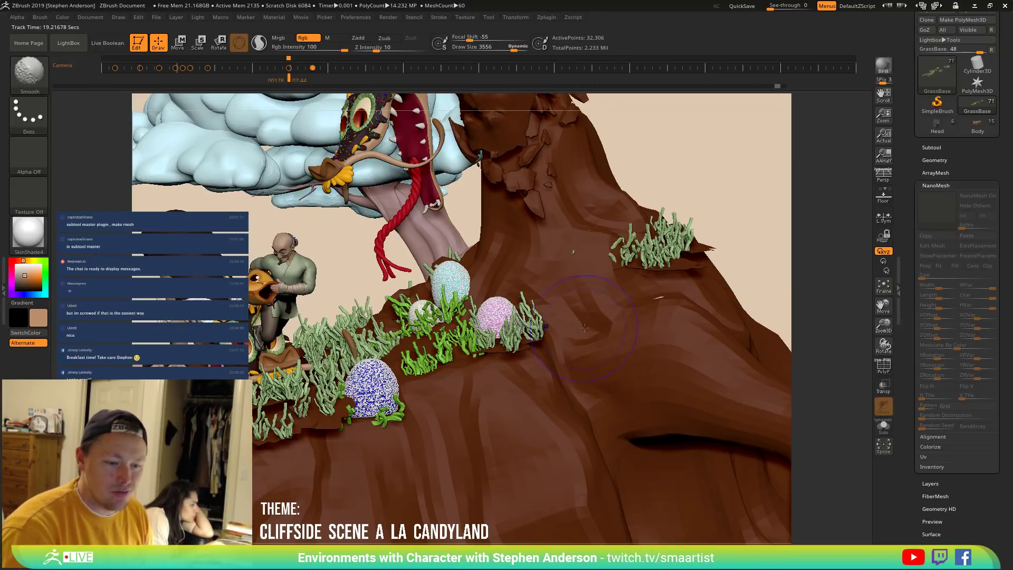
key("shift+f")
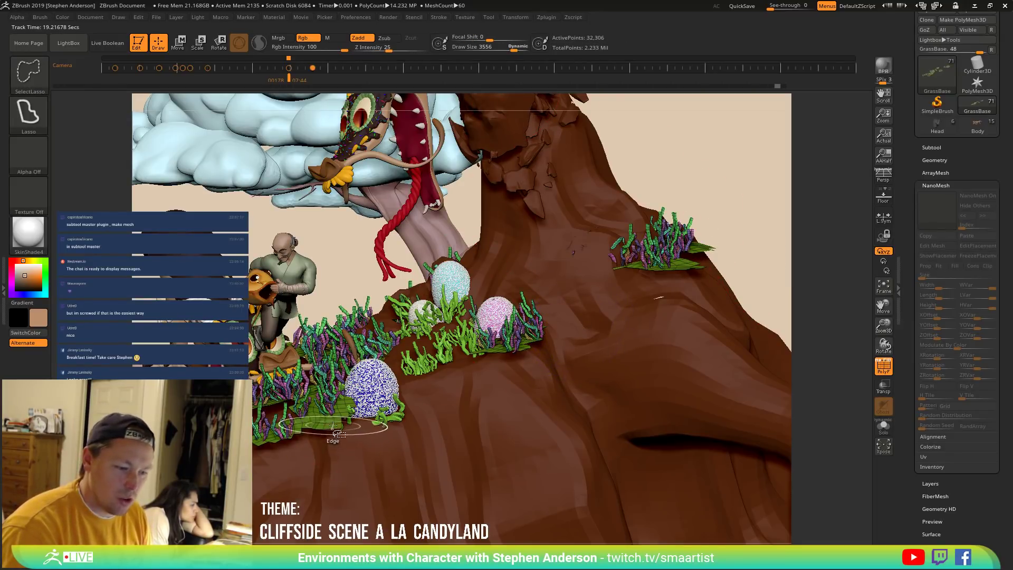
mouse_move(325, 284)
left_mouse_down("ctrl")
mouse_move(298, 329)
mouse_move(267, 314)
left_mouse_up("ctrl")
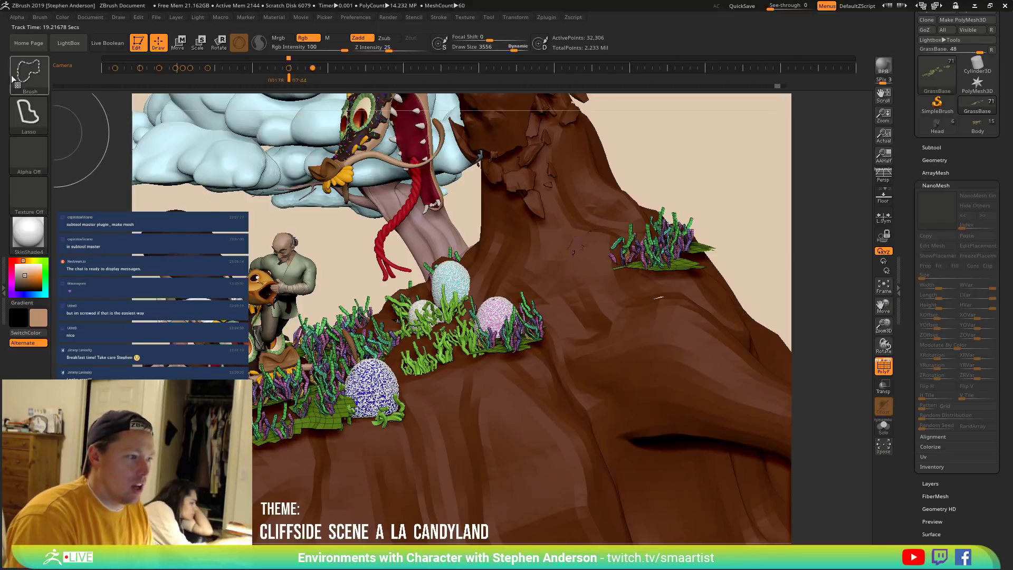
left_click(45, 81)
left_click(123, 88)
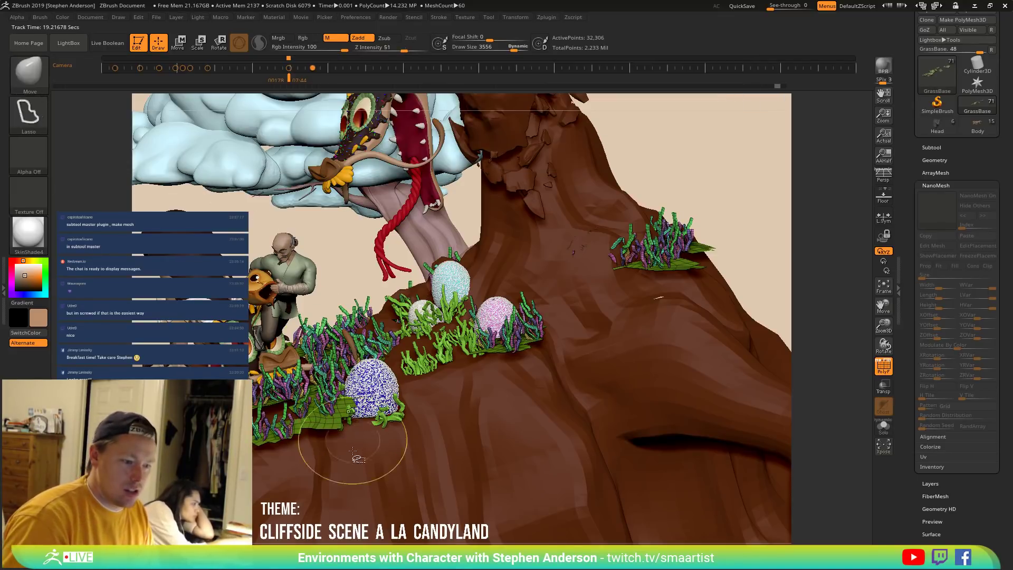
left_click(331, 423, "ctrl+shift")
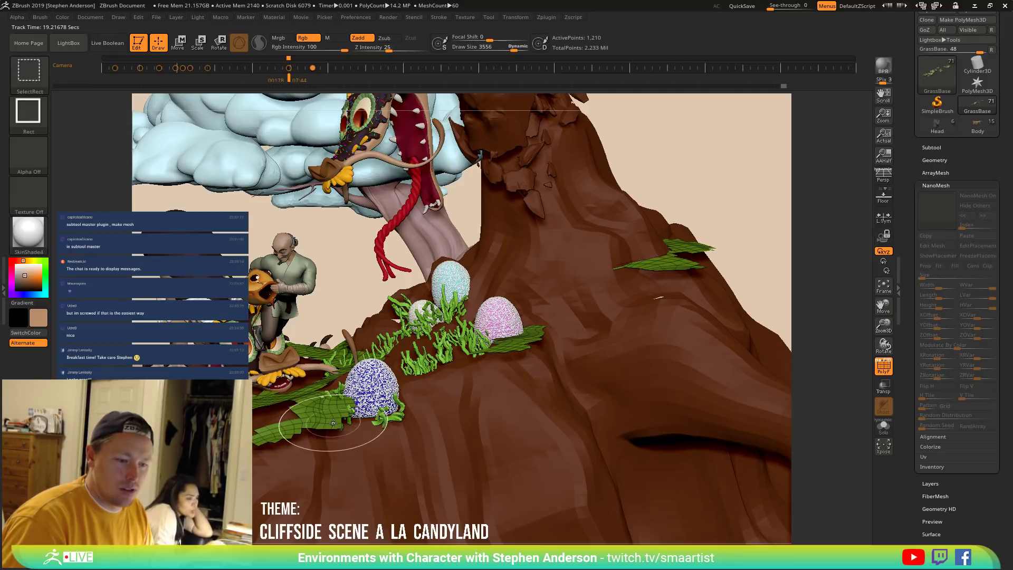
left_click(332, 424, "ctrl+shift")
Turn off the polyframe and delete GrassBase's hidden base geometry, keeping only the grass blades.
left_click_drag(585, 316, 636, 323)
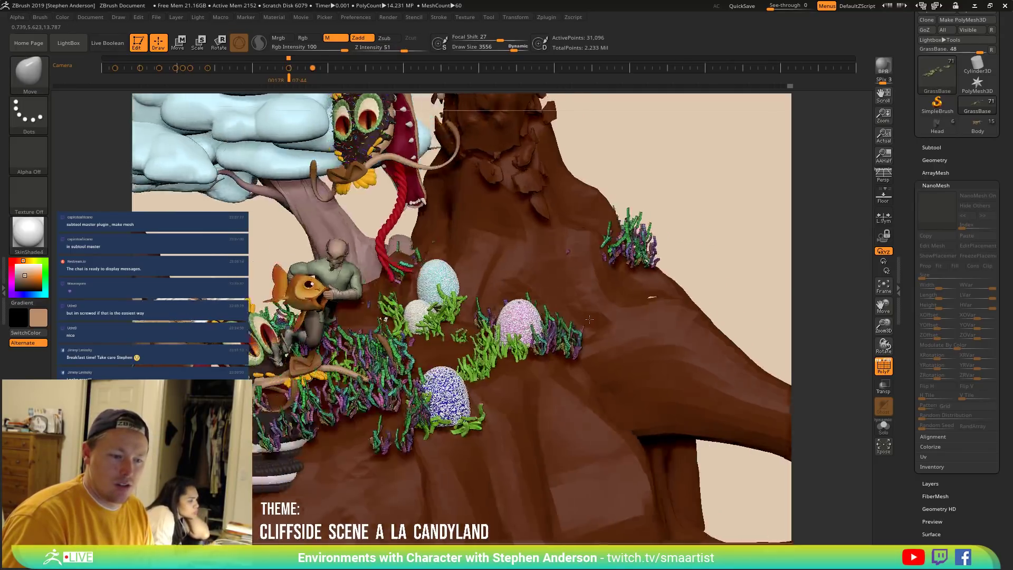
key("shift+f")
mouse_move(534, 381)
left_mouse_down()
mouse_move(685, 372)
mouse_move(535, 401)
left_mouse_up()
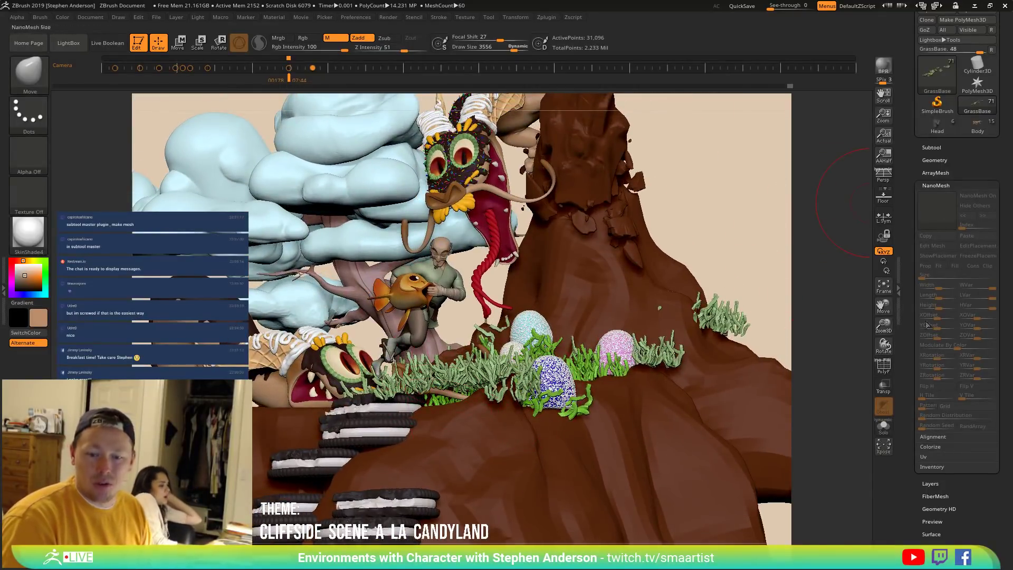
left_click(935, 160)
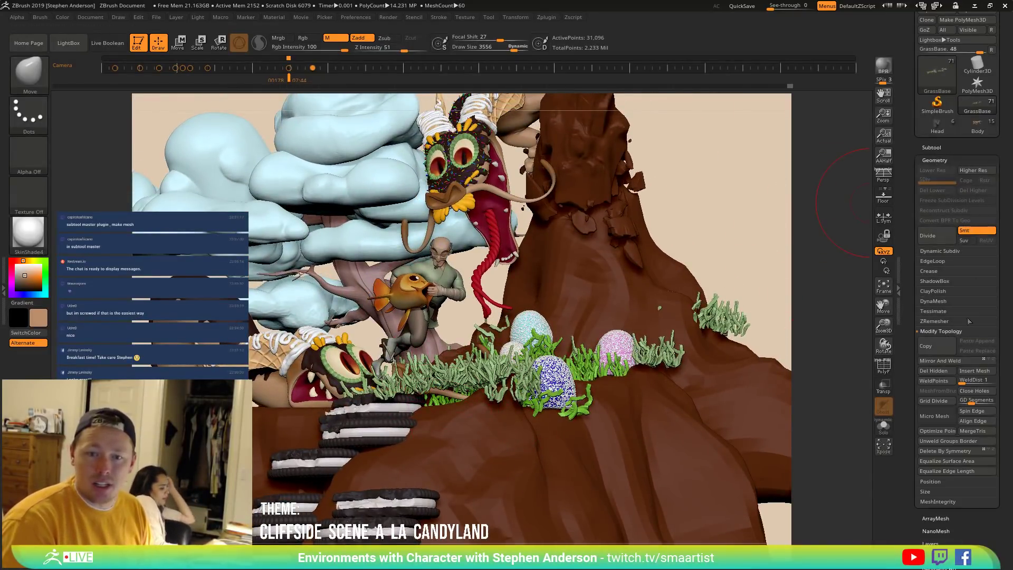
left_click(944, 372)
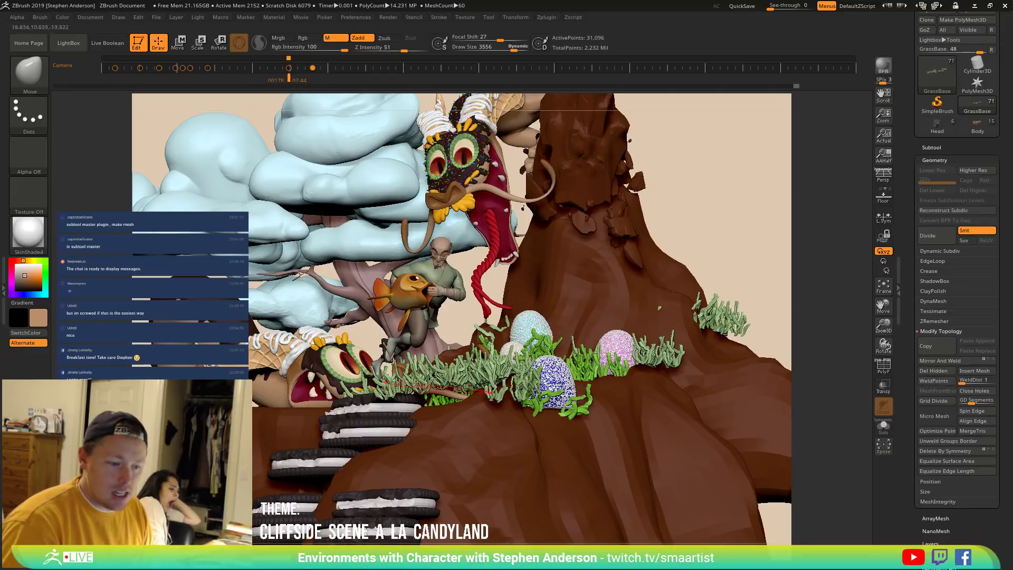
Reduce the Move brush's draw size to 219 and pull the grass beside the lower dragon head down over the top Oreos.
key("s")
left_click_drag(434, 385, 465, 390)
key("s")
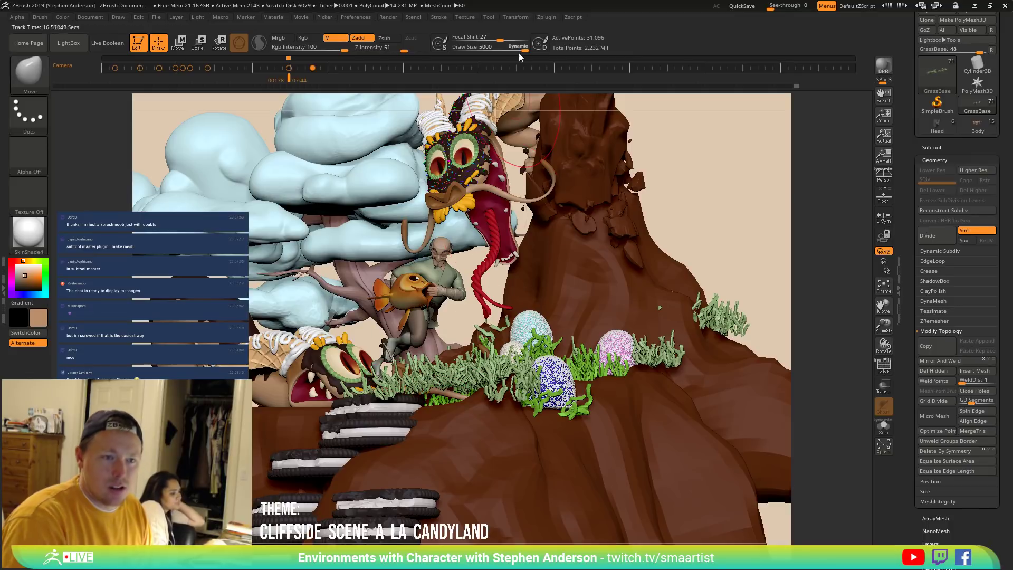
left_click_drag(526, 49, 514, 49)
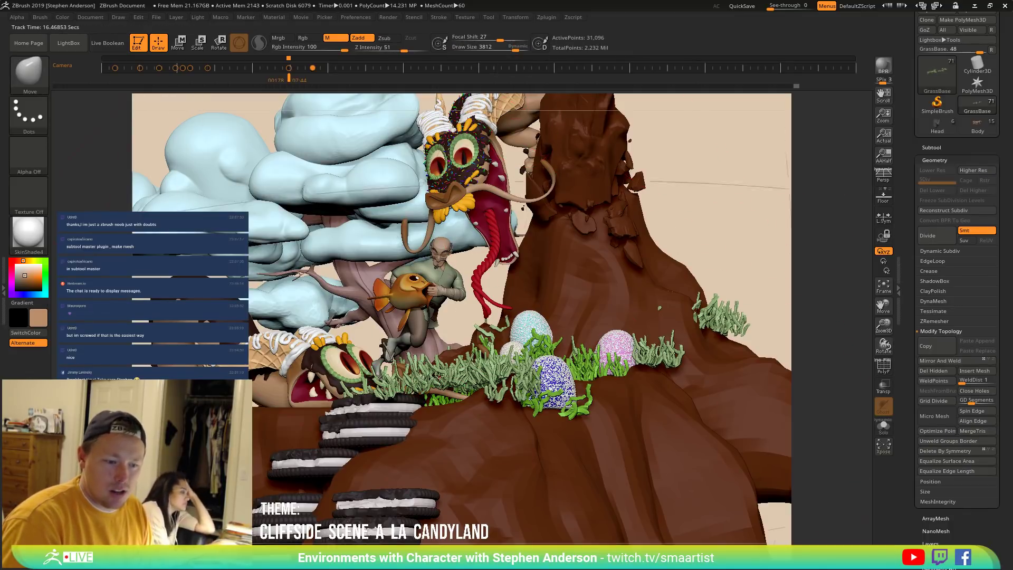
key("s")
mouse_move(392, 379)
left_mouse_down()
mouse_move(441, 396)
mouse_move(445, 418)
left_mouse_up()
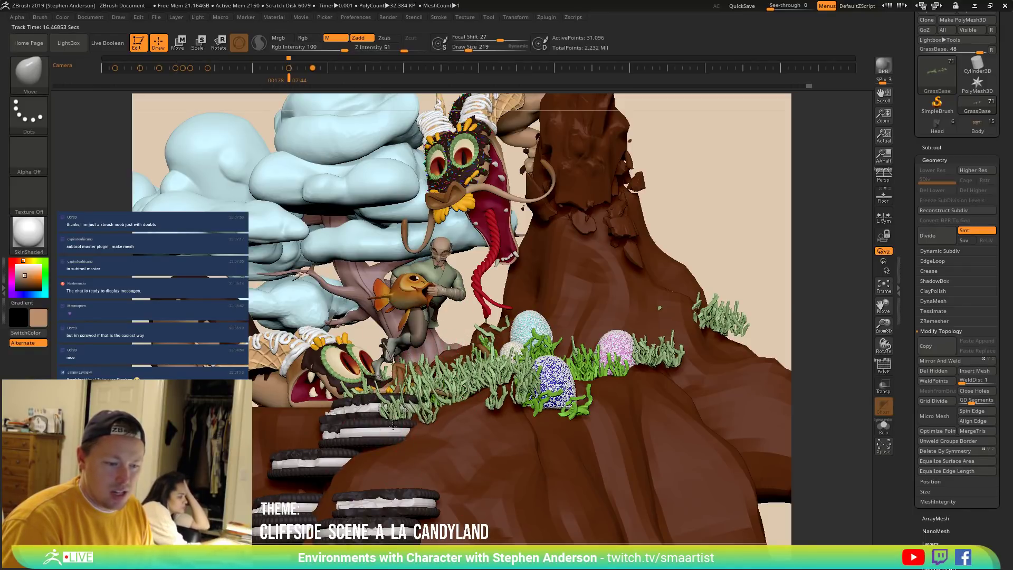
Set the draw size to 154 and spread the grass clumps beside the Oreo stack further down the cliff.
mouse_move(411, 443)
right_mouse_down()
mouse_move(394, 477)
mouse_move(381, 481)
mouse_move(387, 423)
right_mouse_up()
key("s")
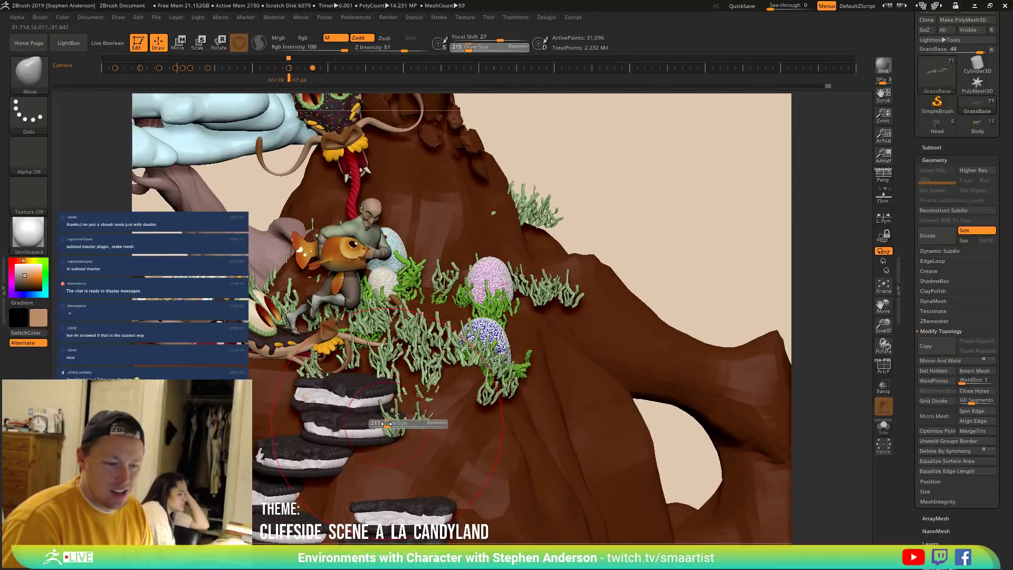
mouse_move(417, 380)
left_mouse_down()
mouse_move(387, 426)
mouse_move(392, 448)
left_mouse_up()
right_click_drag(432, 469, 390, 444)
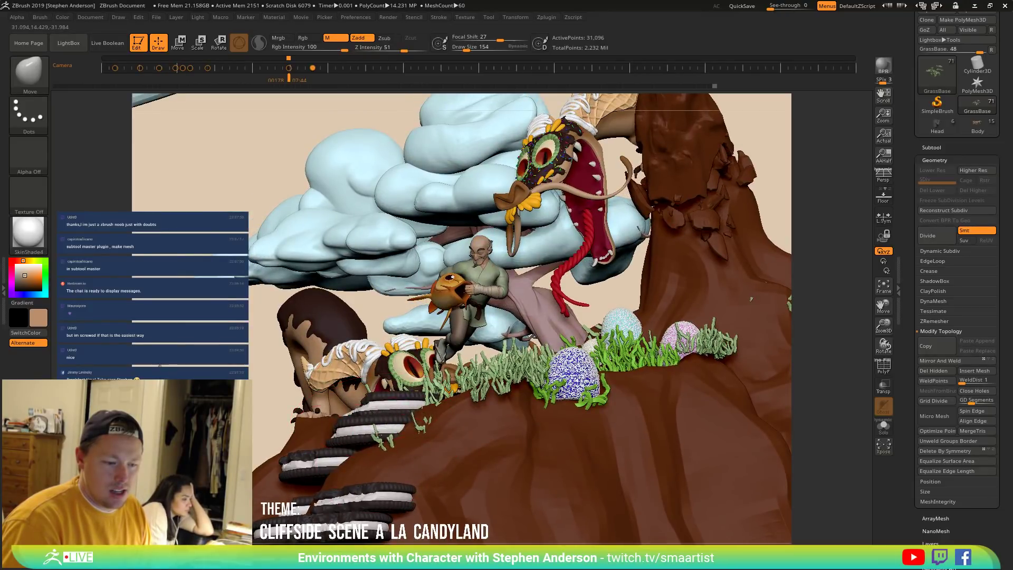
mouse_move(375, 432)
right_mouse_down()
mouse_move(363, 429)
mouse_move(388, 406)
mouse_move(385, 393)
mouse_move(424, 381)
mouse_move(487, 416)
mouse_move(470, 431)
mouse_move(465, 402)
mouse_move(469, 422)
mouse_move(427, 432)
right_mouse_up()
right_click_drag(432, 391, 428, 372)
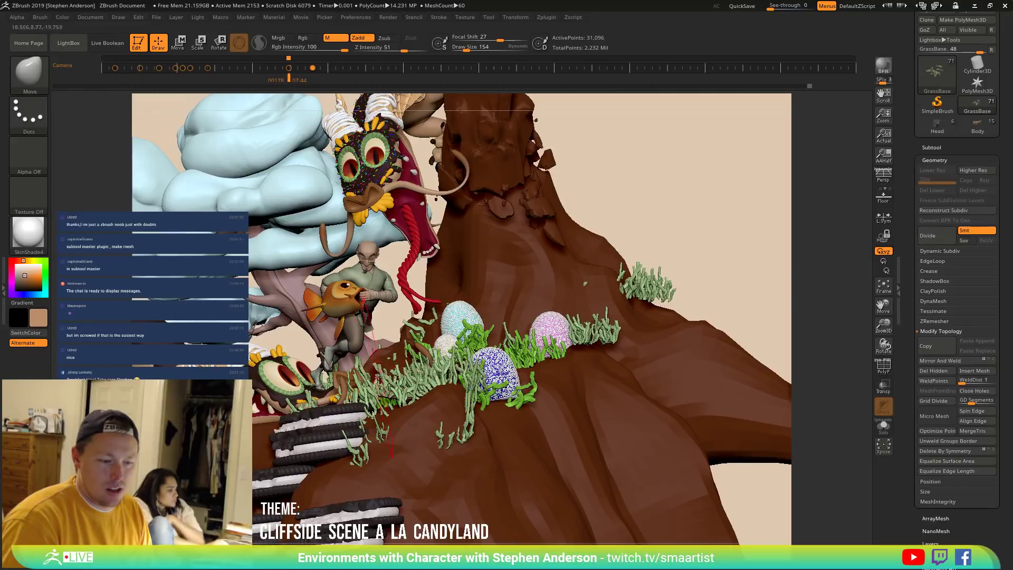
Rearrange the grass between the Oreo stack and the blue-speckled egg into scattered tufts that follow the cliff surface.
left_click_drag(382, 393, 379, 404)
right_click_drag(402, 401, 427, 402)
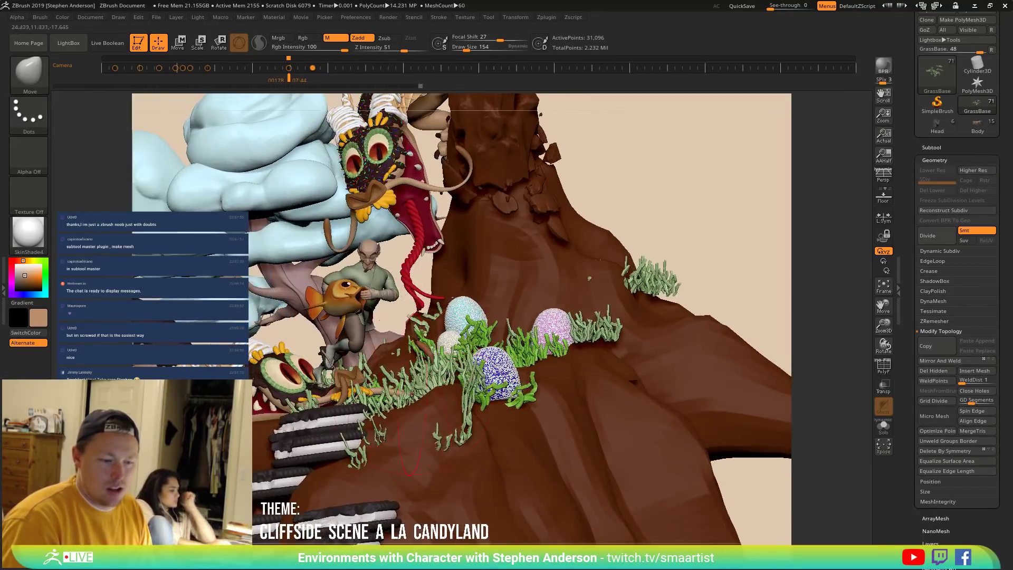
right_click_drag(441, 383, 455, 397)
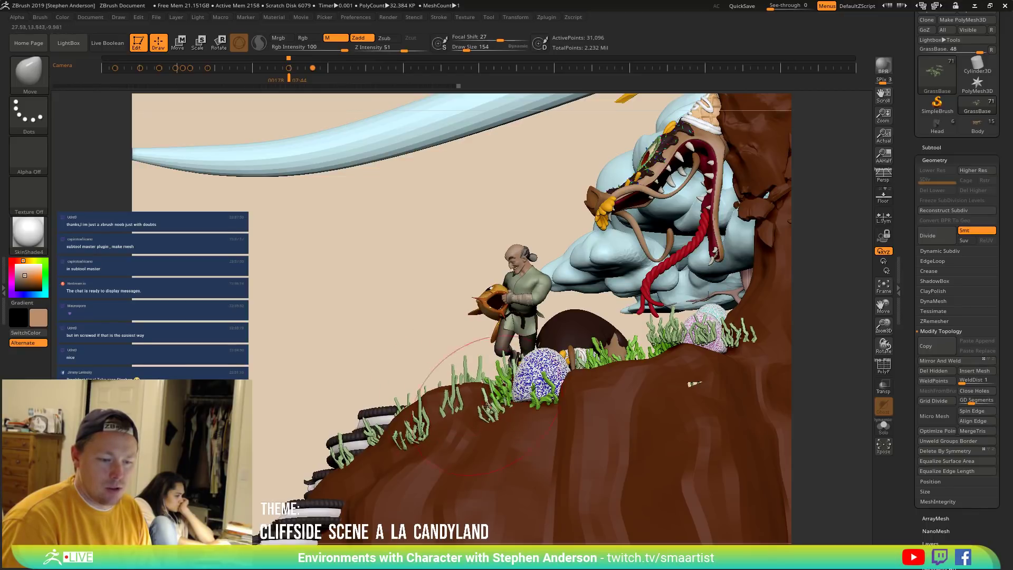
right_click_drag(497, 397, 334, 401)
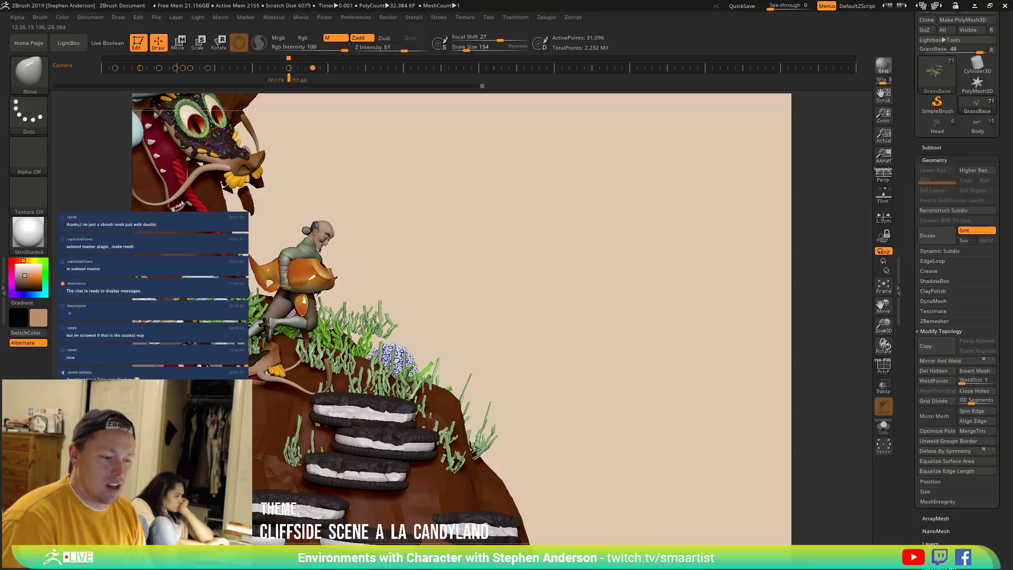
right_click_drag(312, 445, 302, 376)
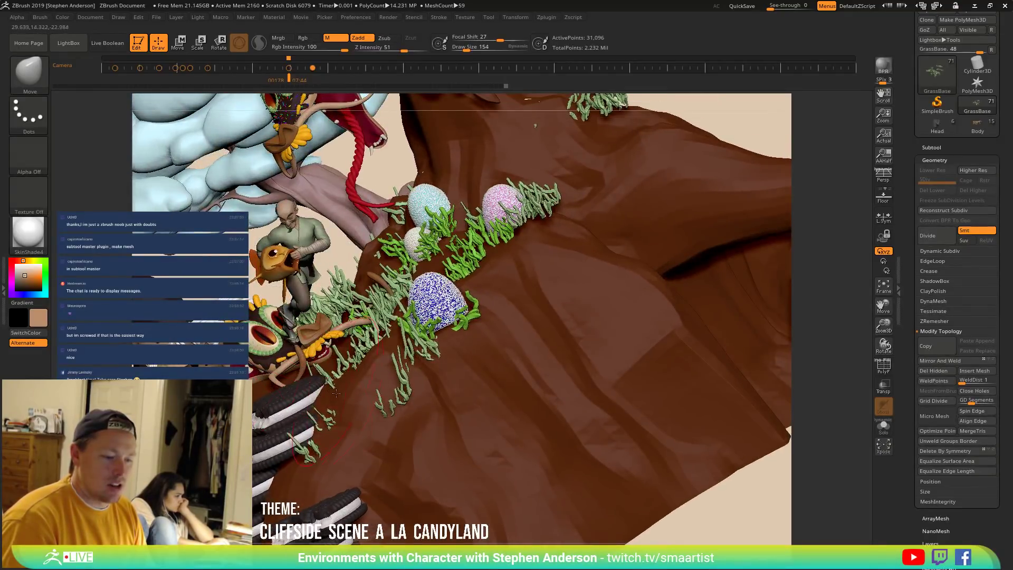
left_click_drag(329, 409, 327, 408)
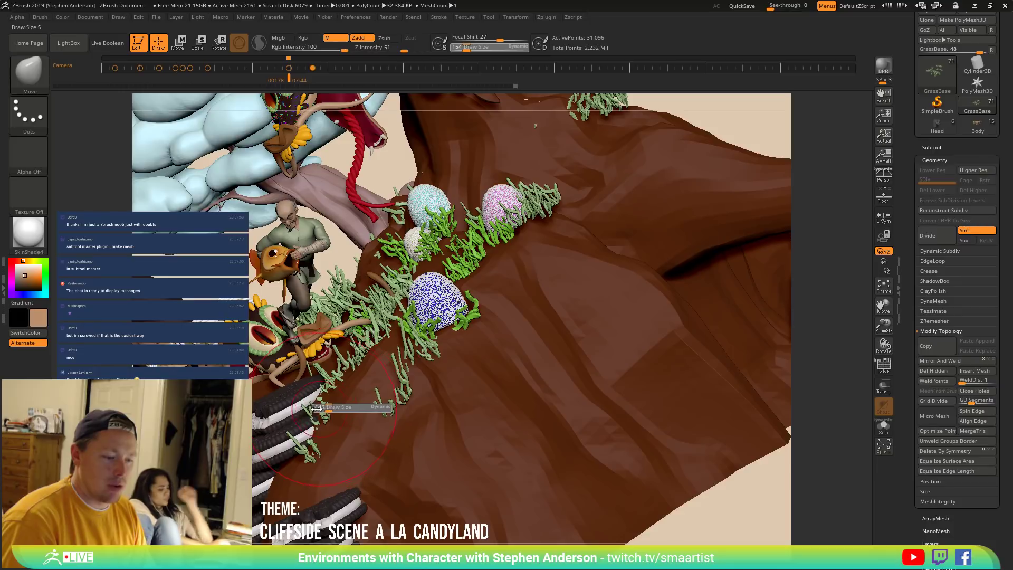
left_click_drag(390, 354, 397, 346)
mouse_move(406, 334)
right_mouse_down()
mouse_move(629, 272)
mouse_move(618, 280)
mouse_move(606, 285)
mouse_move(627, 257)
mouse_move(607, 222)
mouse_move(628, 211)
mouse_move(572, 238)
mouse_move(602, 224)
right_mouse_up()
Set the draw size to 102 and pull the grass beside the pink-speckled egg down the cliff edge and around its base.
key("s")
left_click_drag(602, 227, 608, 271)
key("s")
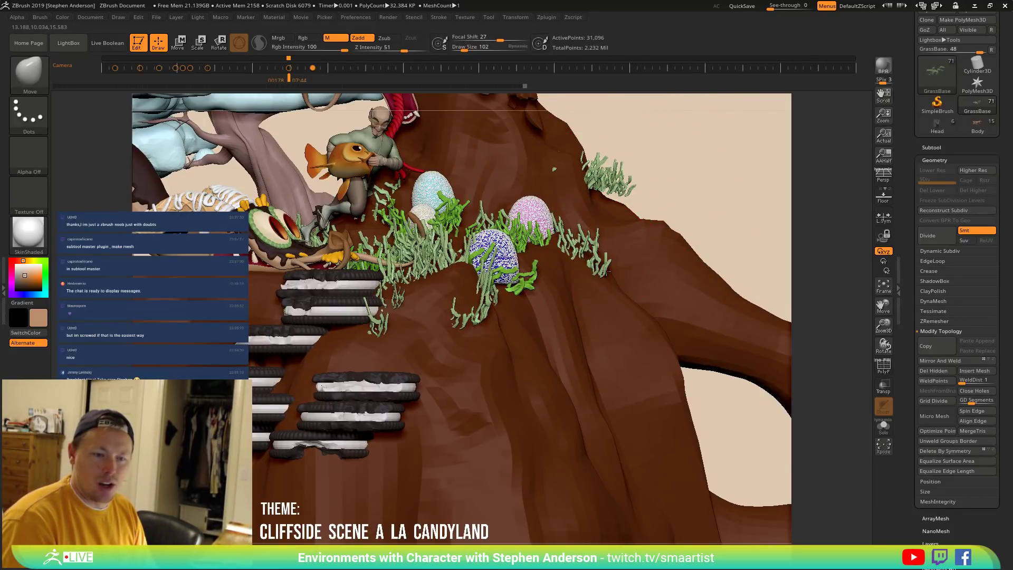
right_click_drag(589, 263, 602, 233)
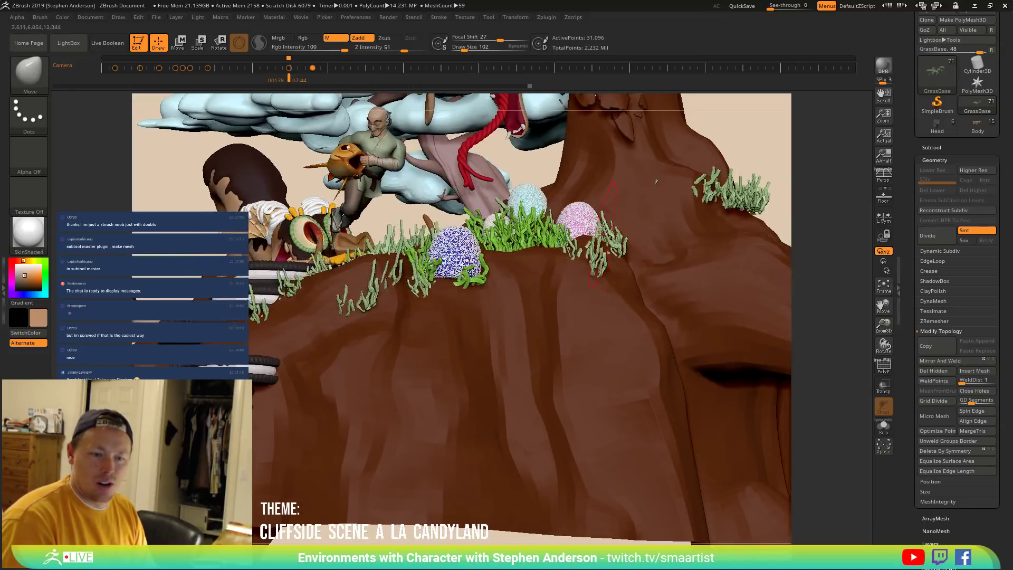
mouse_move(601, 238)
left_mouse_down()
mouse_move(597, 261)
mouse_move(594, 238)
left_mouse_up()
right_click_drag(596, 235, 539, 241)
mouse_move(633, 235)
left_mouse_down()
mouse_move(631, 248)
mouse_move(666, 248)
left_mouse_up()
mouse_move(651, 225)
right_mouse_down()
mouse_move(672, 254)
mouse_move(651, 245)
right_mouse_up()
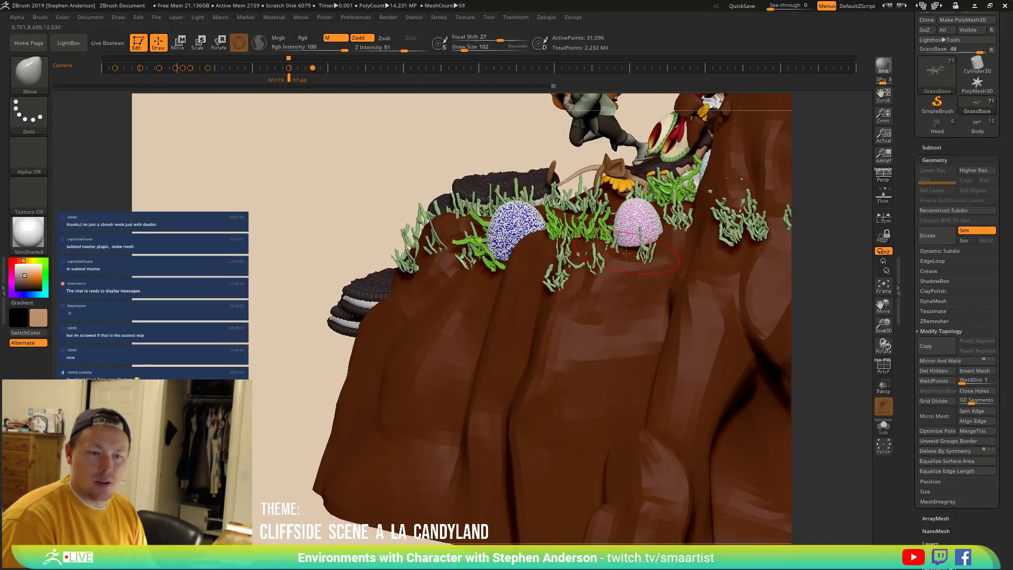
mouse_move(630, 238)
left_mouse_down()
mouse_move(644, 248)
mouse_move(640, 231)
left_mouse_up()
mouse_move(647, 239)
right_mouse_down()
mouse_move(667, 251)
mouse_move(590, 300)
mouse_move(562, 282)
mouse_move(554, 289)
right_mouse_up()
Use the Move brush at smaller draw sizes to shift a tuft from the far slope's grass patch up toward the chocolate trunk.
key("bracketright")
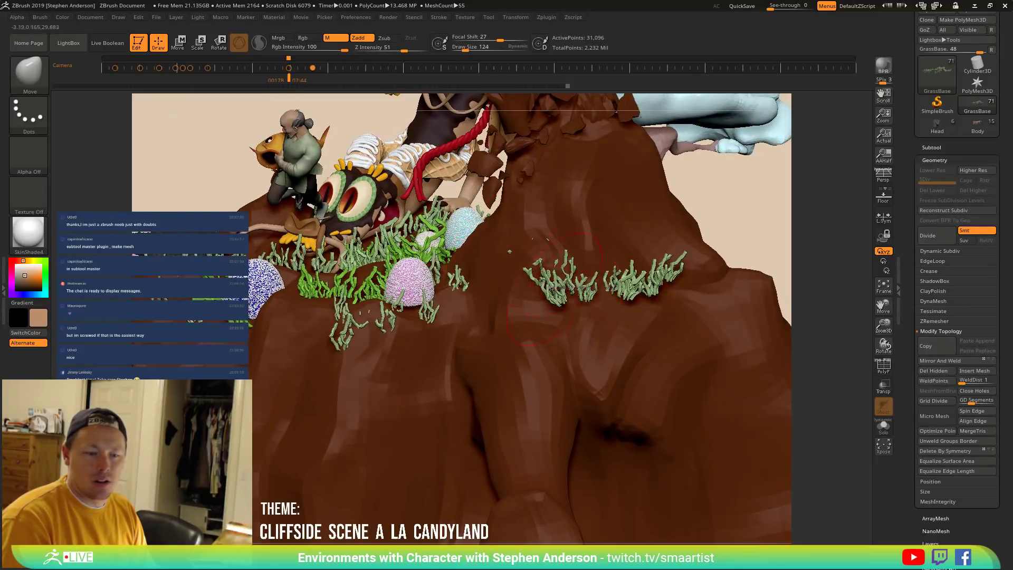
right_click_drag(552, 322, 546, 326)
mouse_move(528, 263)
left_mouse_down()
mouse_move(521, 242)
mouse_move(485, 251)
left_mouse_up()
right_click_drag(506, 247, 555, 298)
left_click_drag(557, 301, 553, 299)
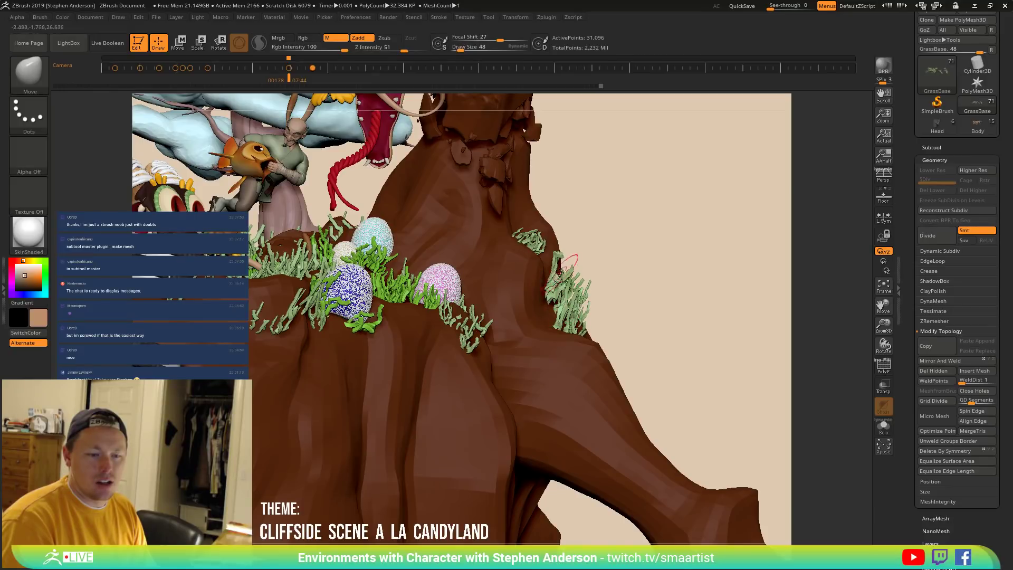
right_click_drag(567, 266, 515, 261)
Set the draw size to 91 and reshape the larger grass patch on the slope below the chocolate trunk.
key("s")
left_click_drag(669, 303, 654, 323)
mouse_move(681, 309)
right_mouse_down()
mouse_move(669, 308)
mouse_move(690, 319)
right_mouse_up()
left_click_drag(689, 319, 740, 321)
mouse_move(740, 321)
right_mouse_down()
mouse_move(646, 265)
mouse_move(667, 274)
right_mouse_up()
Switch to the Move Topological brush and reposition individual grass blades in the two patches on the trunk's slope.
key("b")
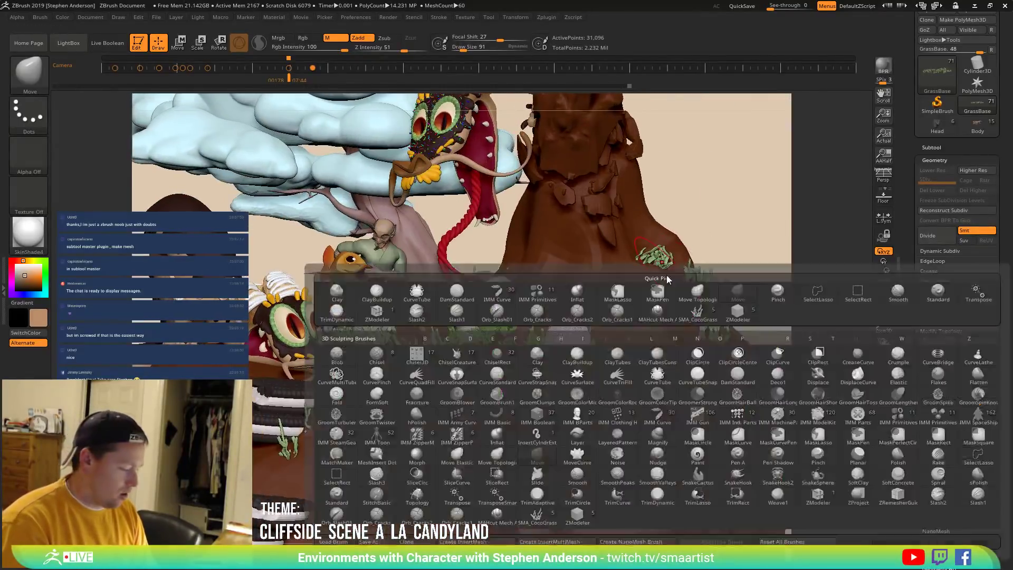
key("m")
key("t")
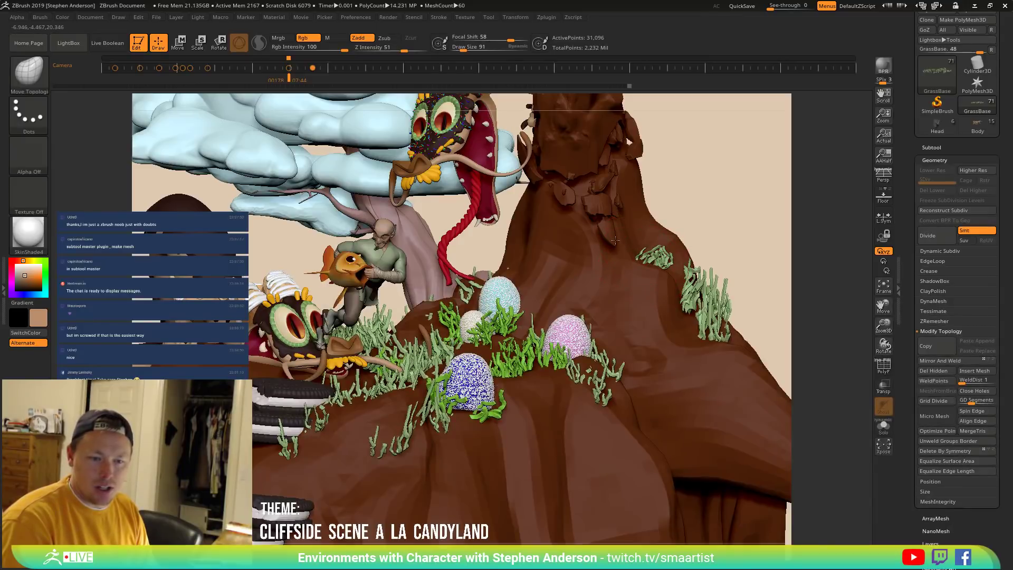
left_click_drag(635, 260, 635, 257)
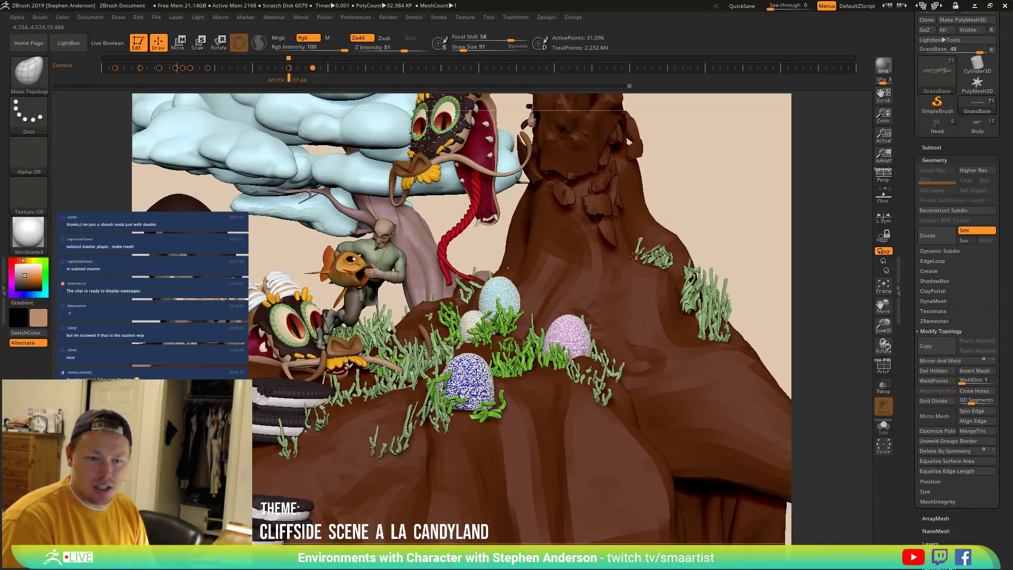
left_click_drag(681, 296, 679, 279)
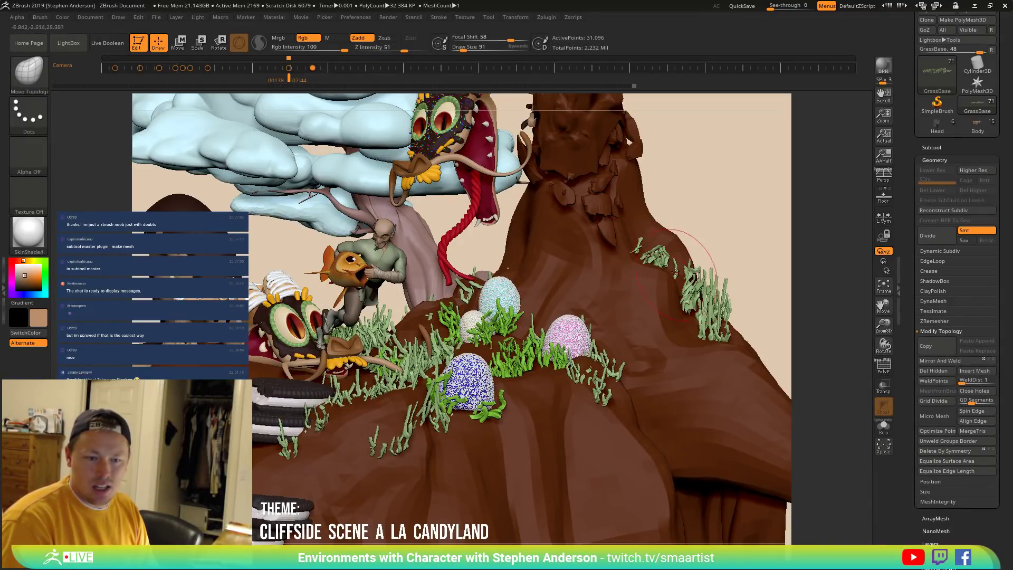
right_click_drag(649, 269, 701, 291)
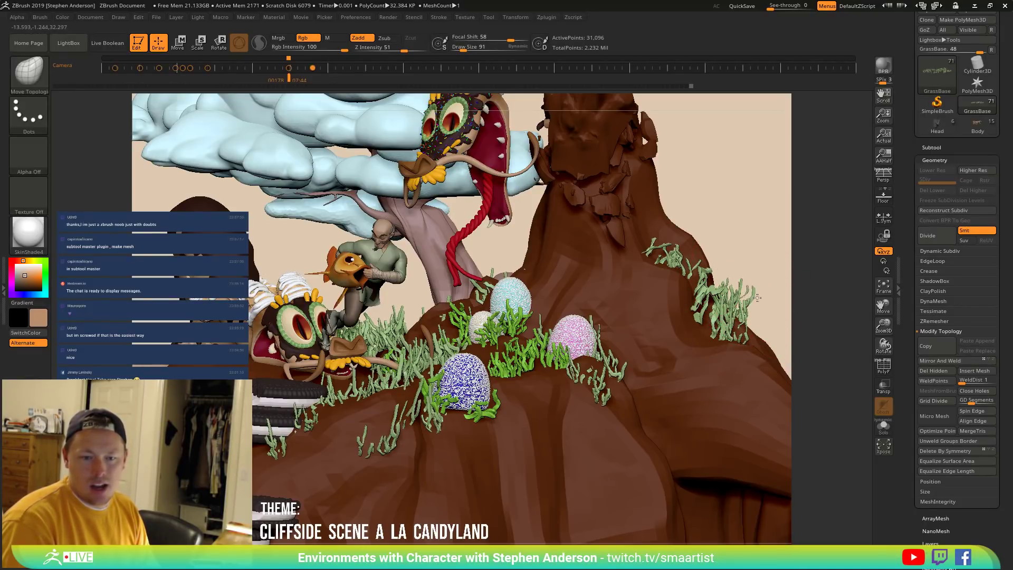
left_click_drag(764, 302, 757, 353)
Move individual grass blades around the blue-speckled egg and along the front cliff edge with Move Topological.
left_click_drag(671, 301, 601, 248)
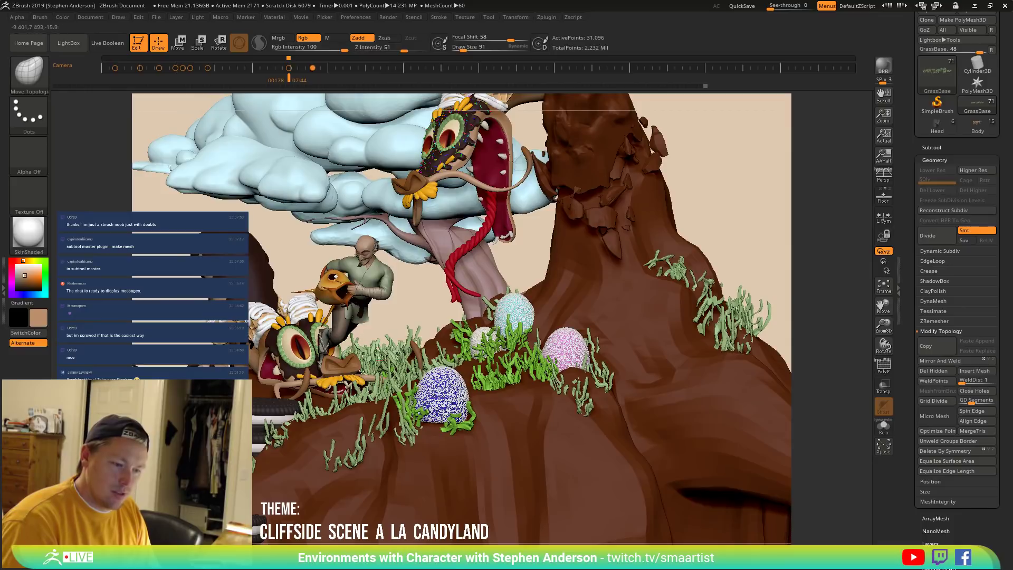
left_click_drag(397, 362, 389, 356)
left_click_drag(407, 309, 483, 294)
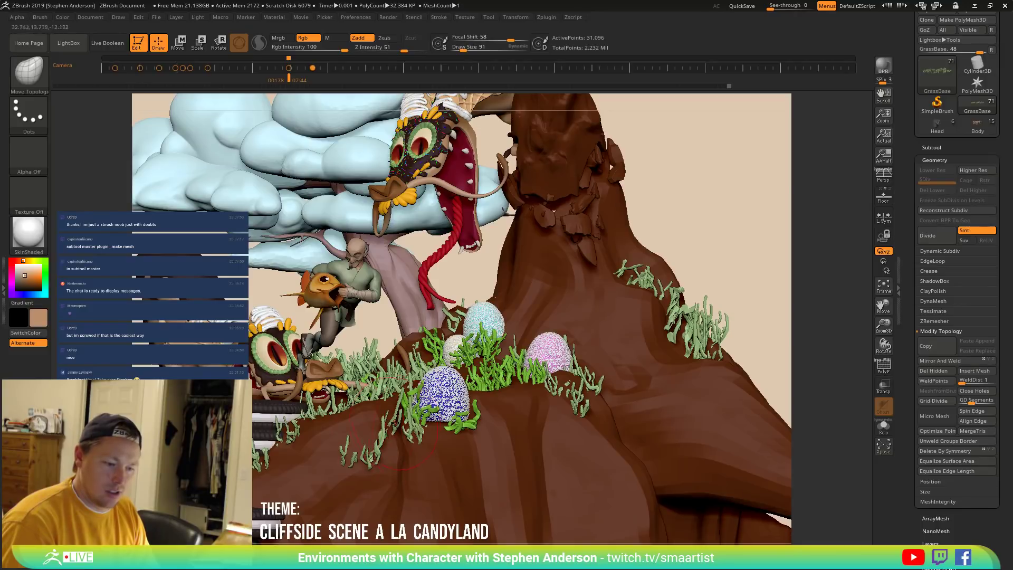
left_click_drag(401, 422, 410, 437)
right_click_drag(399, 433, 430, 427)
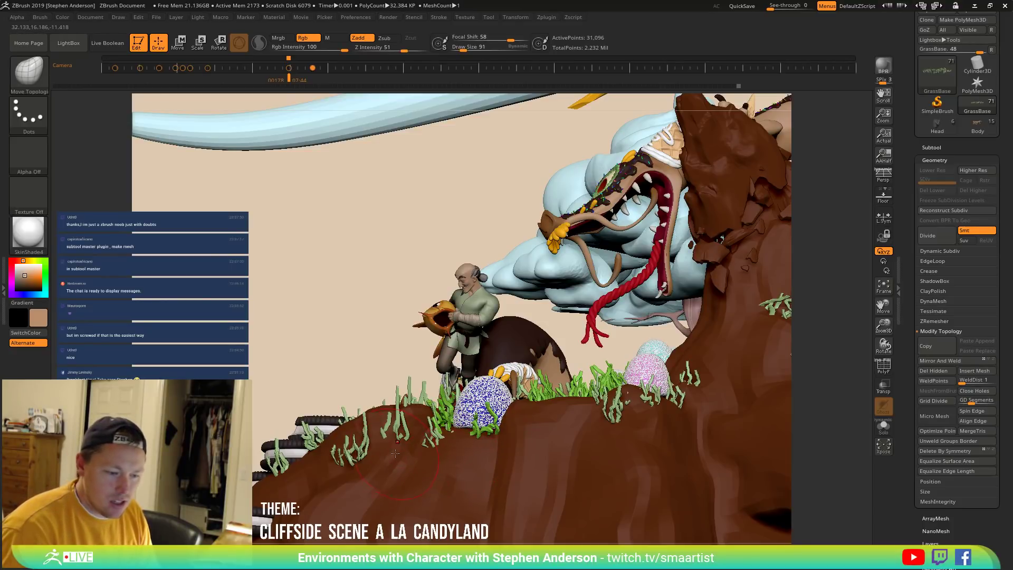
left_click_drag(399, 438, 406, 449)
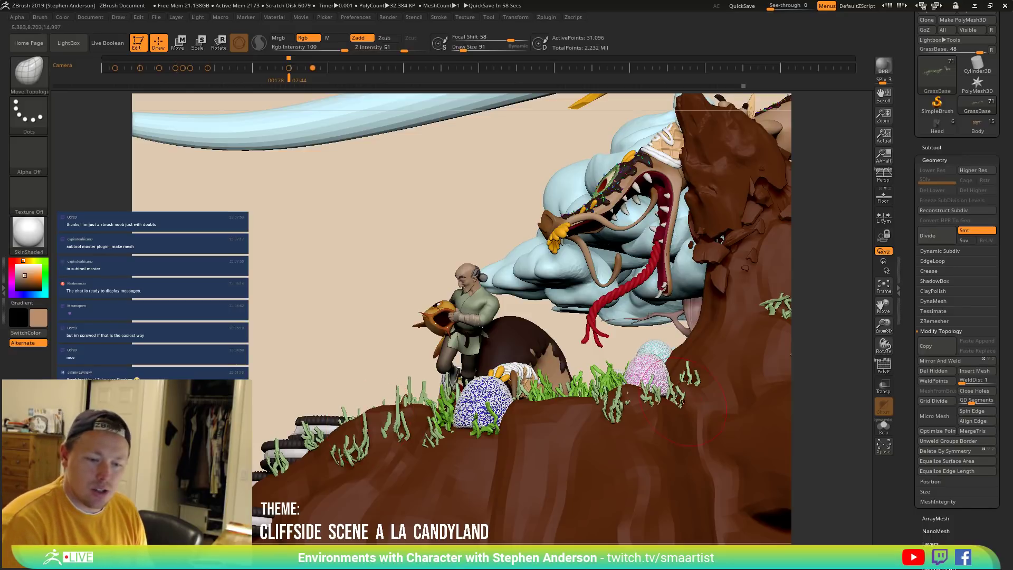
Shift grass blades on the trunk's slope to bridge the upper tuft and the larger patch below it.
right_click_drag(666, 399, 532, 350, "alt")
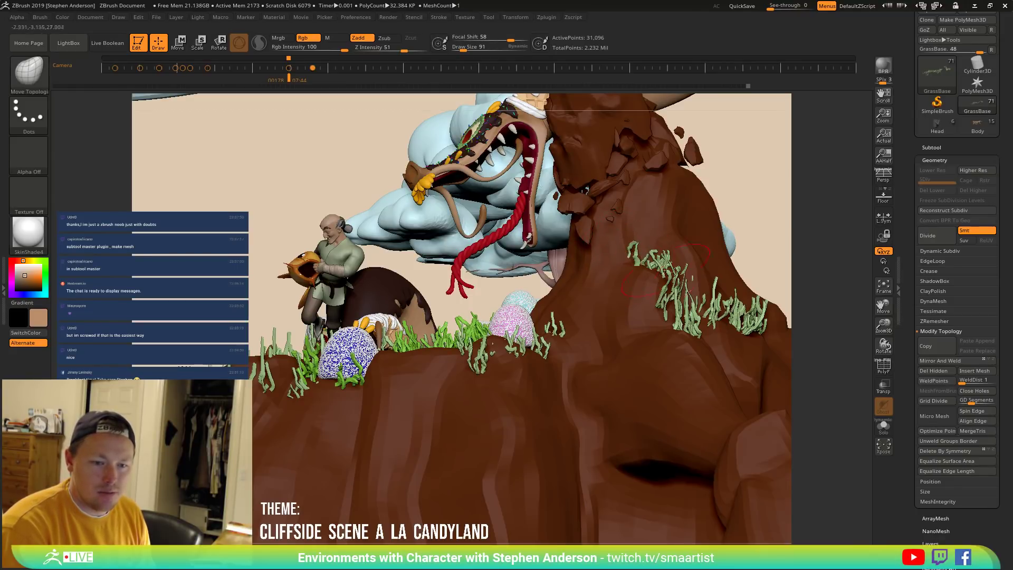
right_click_drag(687, 284, 701, 331)
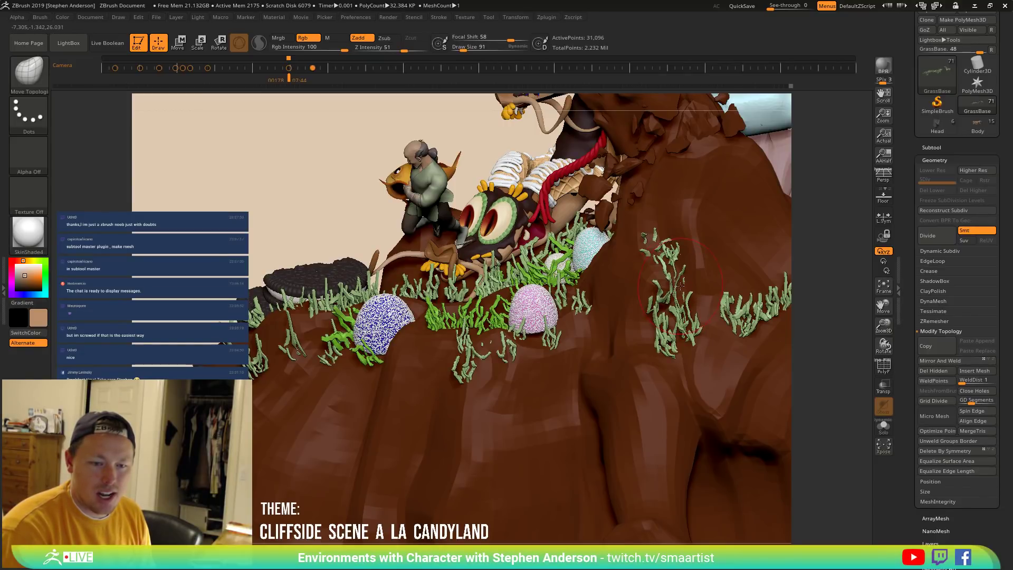
right_click_drag(689, 290, 687, 281)
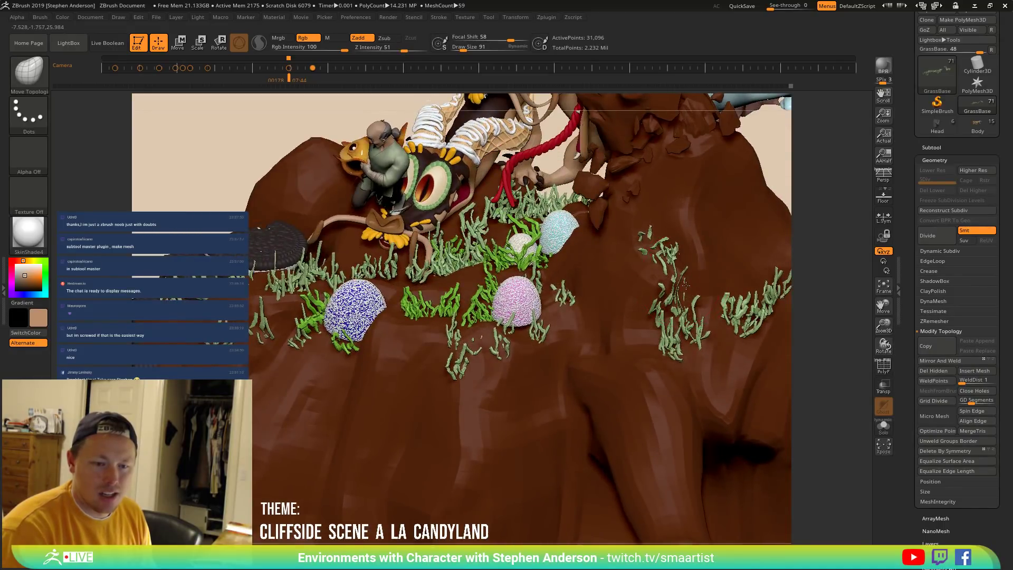
Set the Move Topological draw size to 403 and adjust the grass behind the character near the tree's roots.
mouse_move(572, 302)
right_mouse_down()
mouse_move(551, 300)
mouse_move(633, 365)
mouse_move(569, 388)
mouse_move(613, 424)
mouse_move(609, 362)
mouse_move(491, 358)
mouse_move(441, 323)
right_mouse_up()
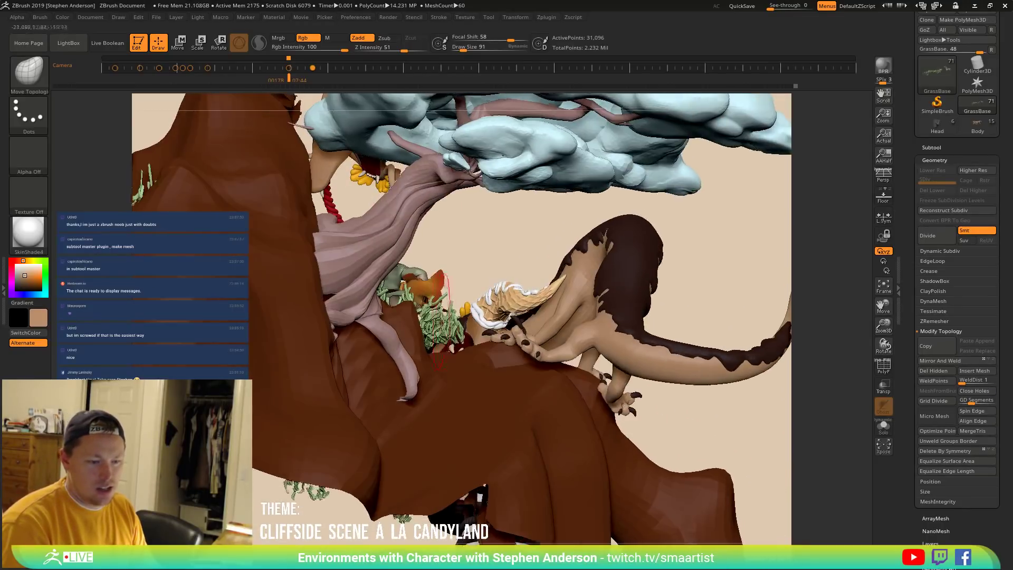
left_click_drag(435, 320, 517, 319)
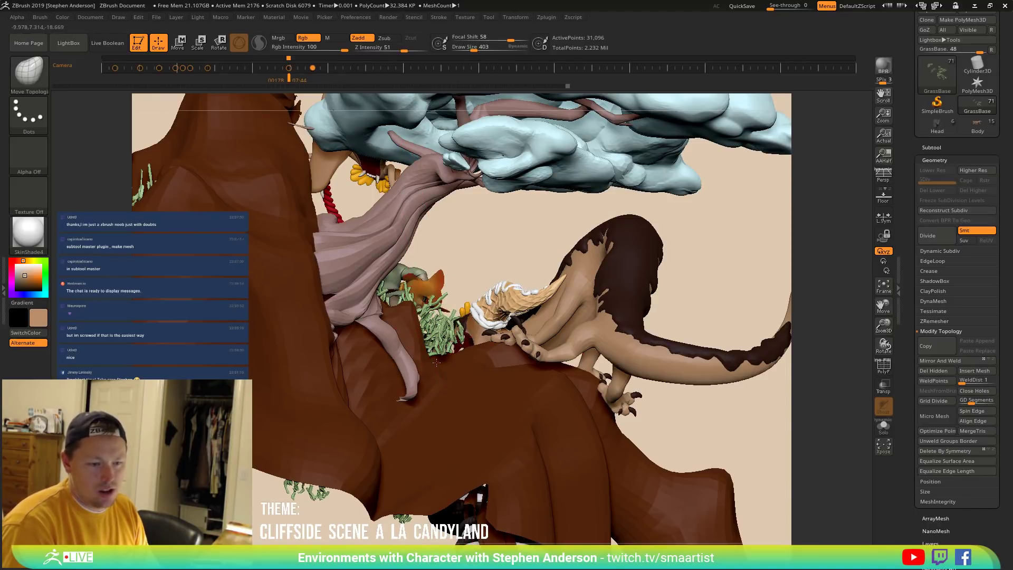
mouse_move(477, 330)
right_mouse_down()
mouse_move(425, 356)
mouse_move(441, 346)
right_mouse_up()
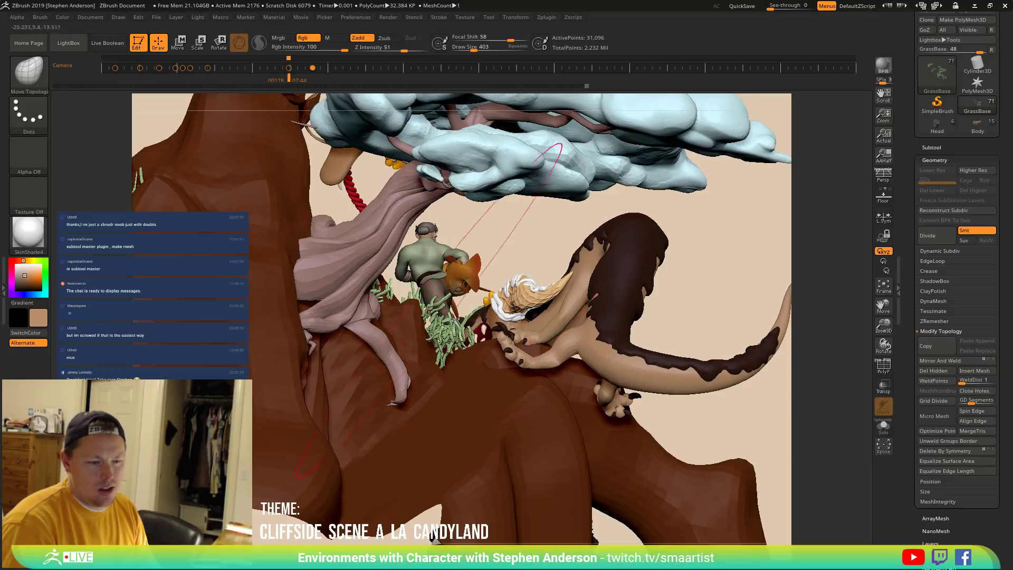
left_click_drag(426, 333, 426, 338)
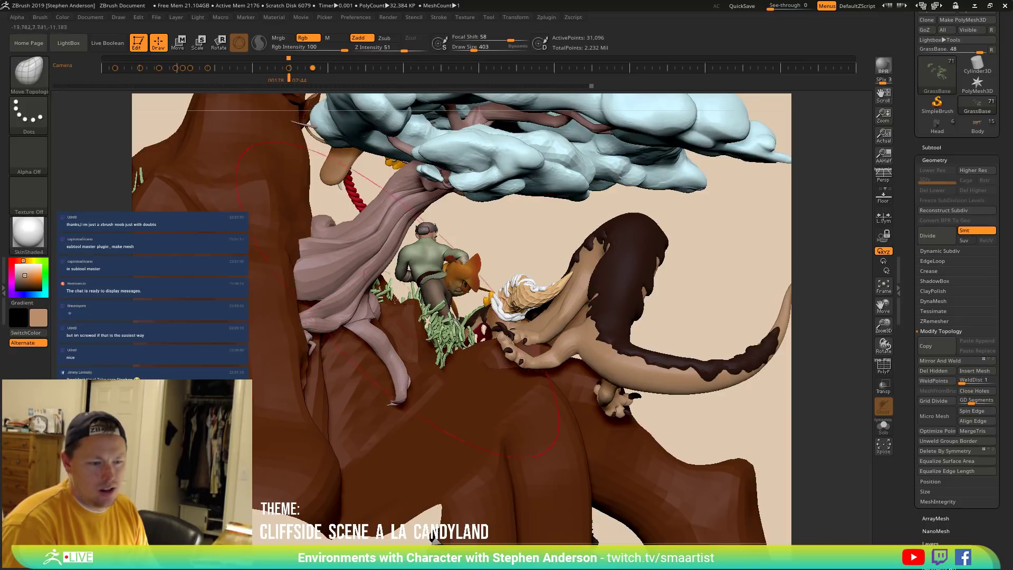
left_click_drag(493, 395, 390, 391)
left_click_drag(383, 294, 381, 303)
left_click_drag(430, 269, 453, 253)
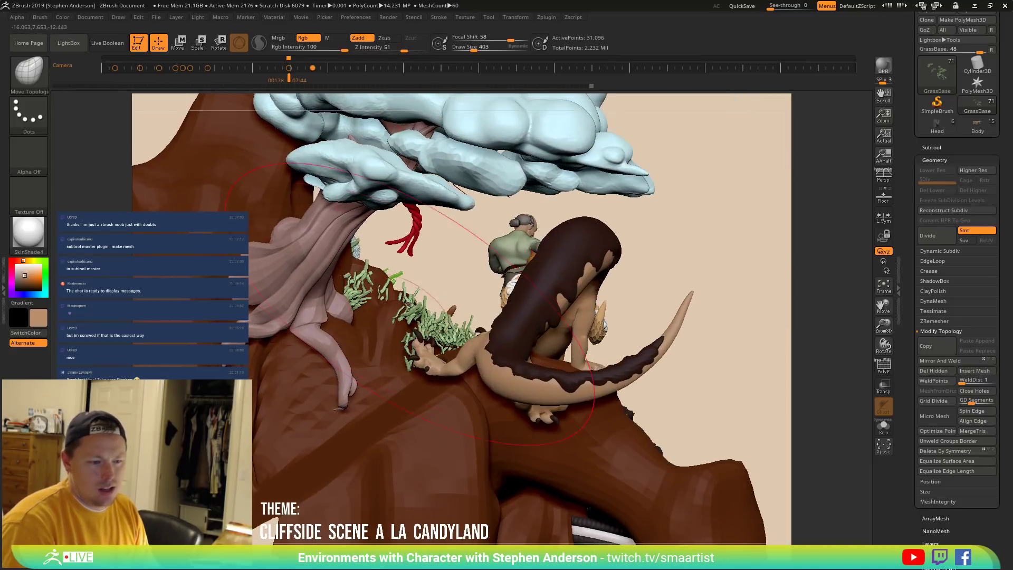
Adjust the grass tufts around the eggs and along the front cliff edge, checking the arrangement from several angles.
mouse_move(465, 295)
left_mouse_down()
mouse_move(455, 340)
mouse_move(432, 344)
mouse_move(453, 338)
mouse_move(439, 351)
mouse_move(358, 321)
mouse_move(462, 357)
mouse_move(636, 302)
left_mouse_up()
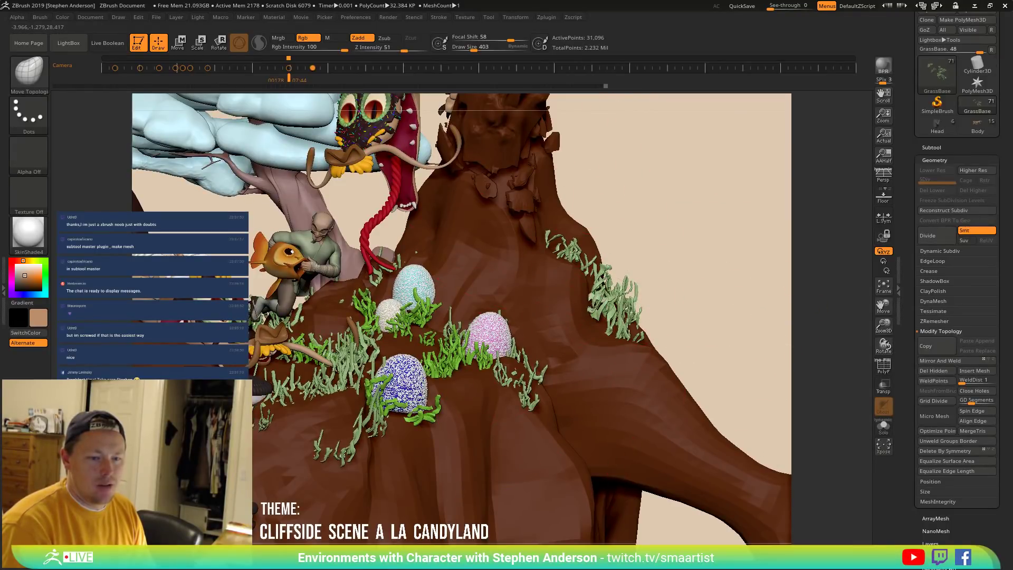
mouse_move(573, 306)
left_mouse_down()
mouse_move(478, 367)
mouse_move(512, 372)
mouse_move(476, 379)
mouse_move(500, 384)
left_mouse_up()
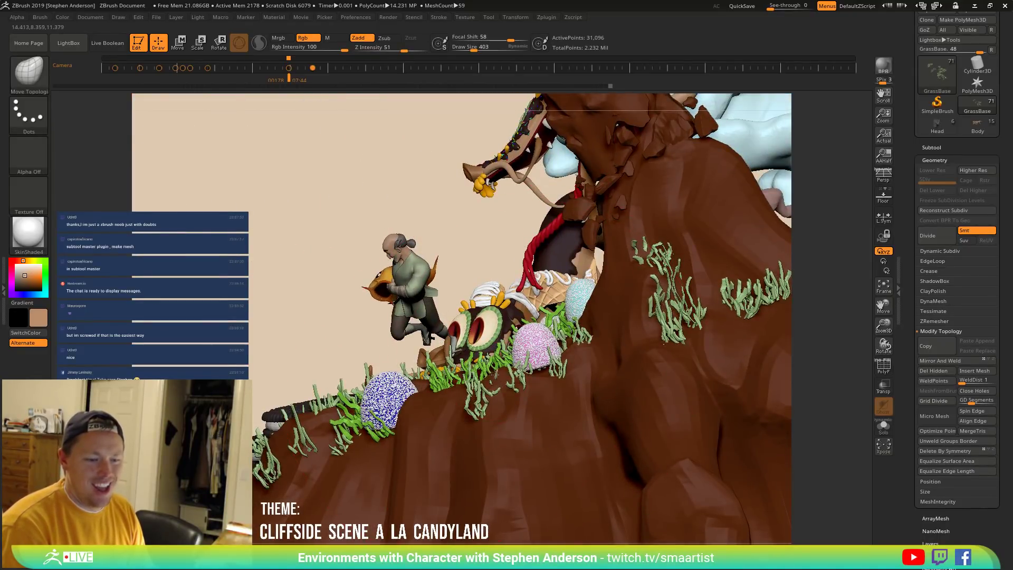
right_click_drag(480, 362, 528, 383)
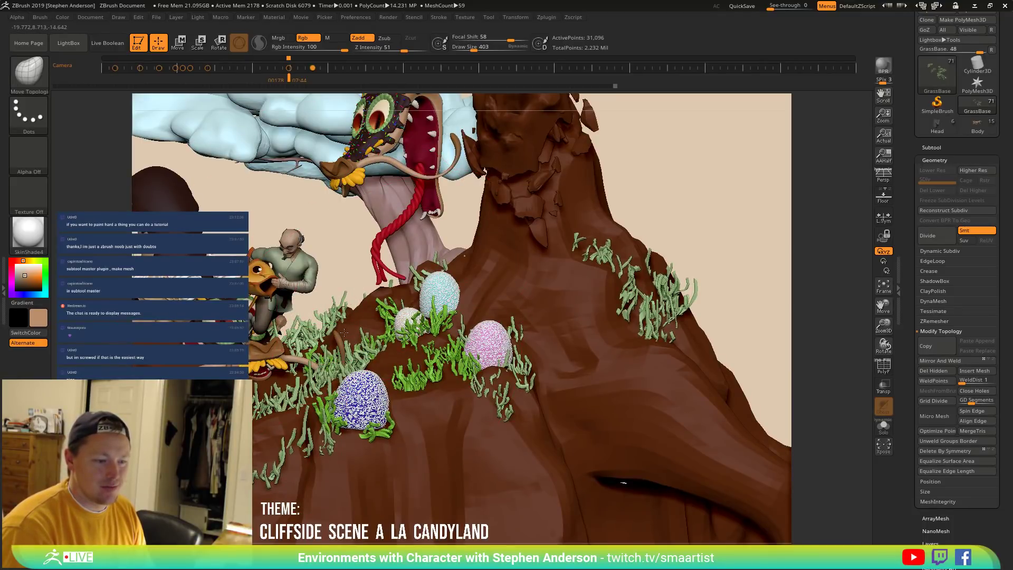
right_click_drag(359, 292, 464, 254)
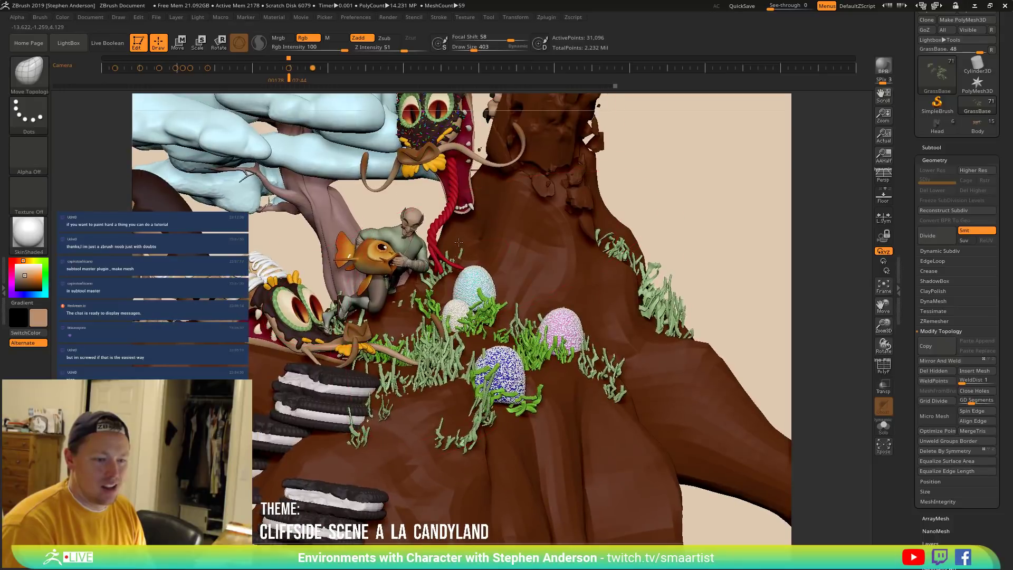
right_click_drag(406, 308, 306, 389)
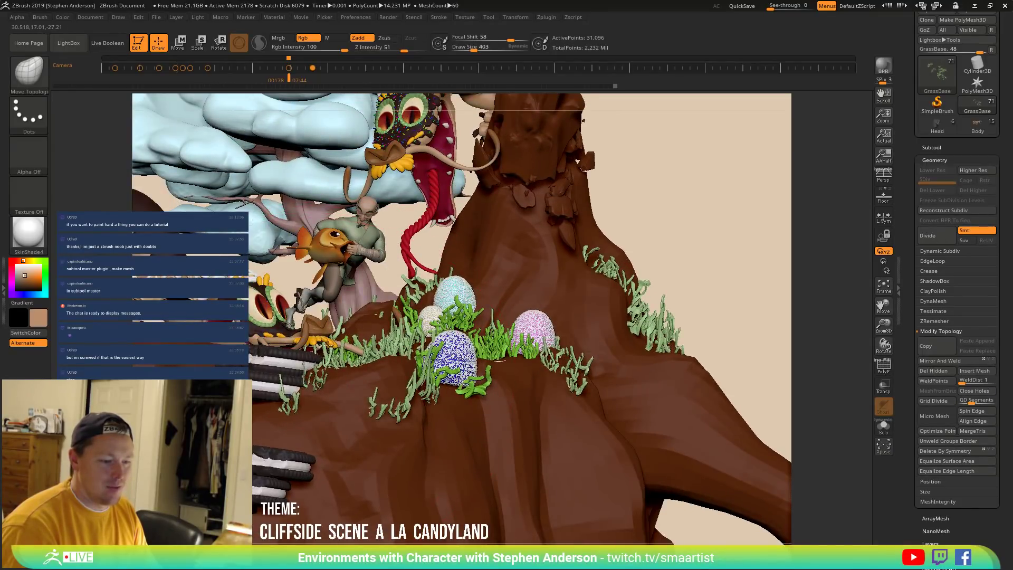
right_click_drag(290, 404, 330, 387)
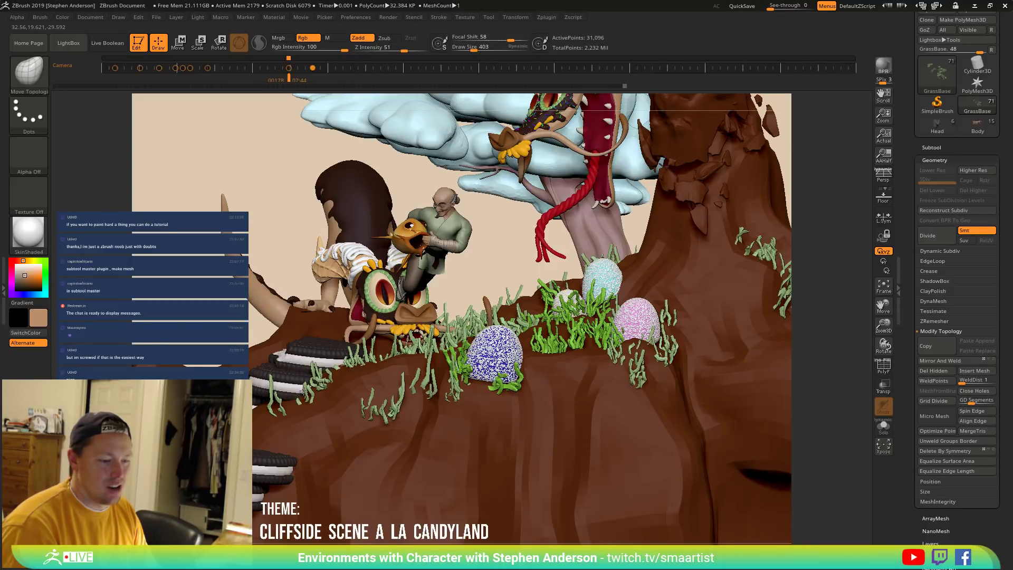
right_click_drag(303, 390, 347, 388)
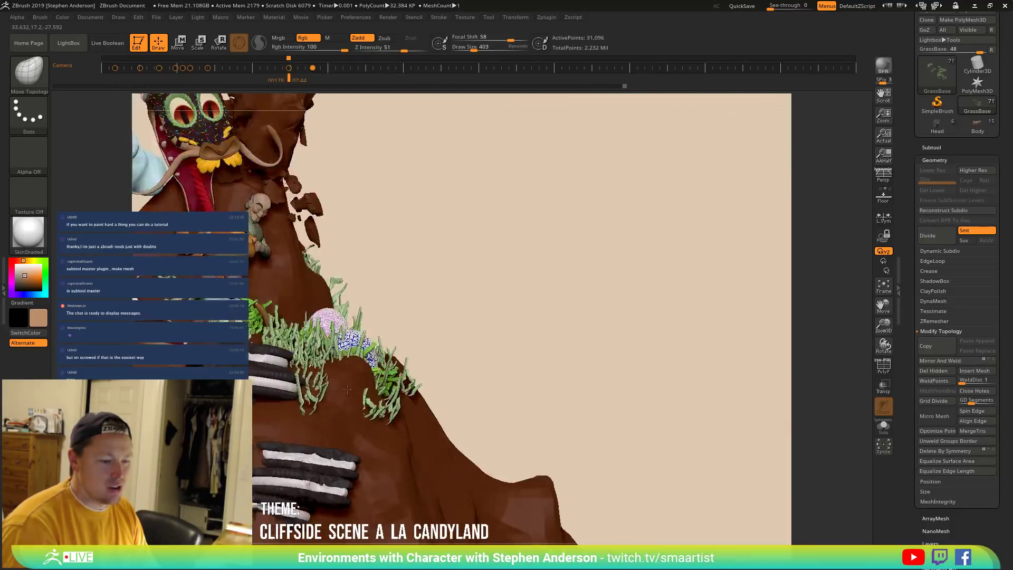
Set the draw size to 148 and adjust the grass blades hanging beside the upper Oreo stack.
mouse_move(303, 405)
left_mouse_down()
mouse_move(288, 380)
mouse_move(290, 404)
left_mouse_up()
key("s")
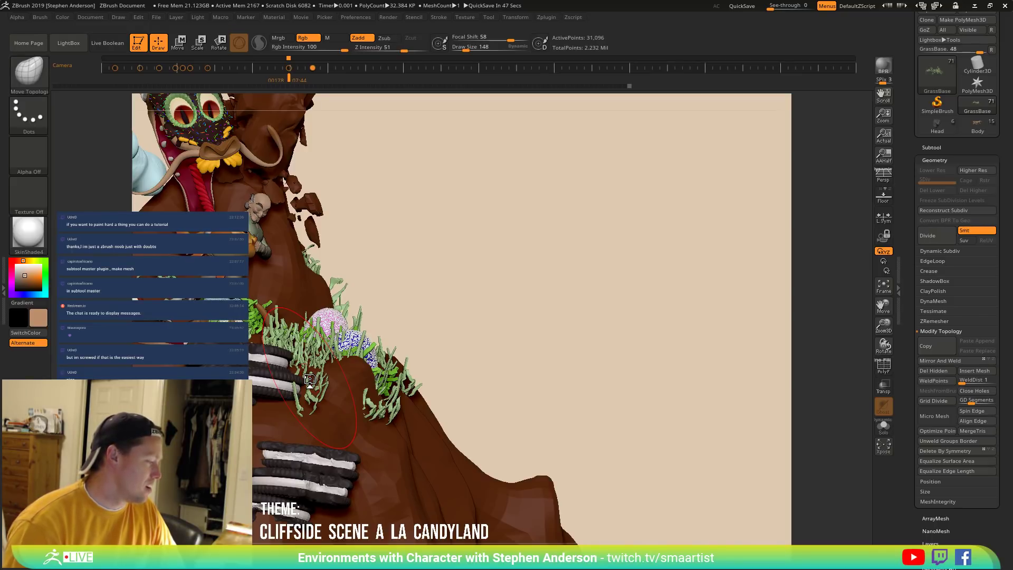
left_click_drag(457, 349, 420, 338)
left_click_drag(510, 352, 712, 341, "alt")
mouse_move(541, 351)
right_mouse_down()
mouse_move(474, 361)
mouse_move(540, 353)
right_mouse_up()
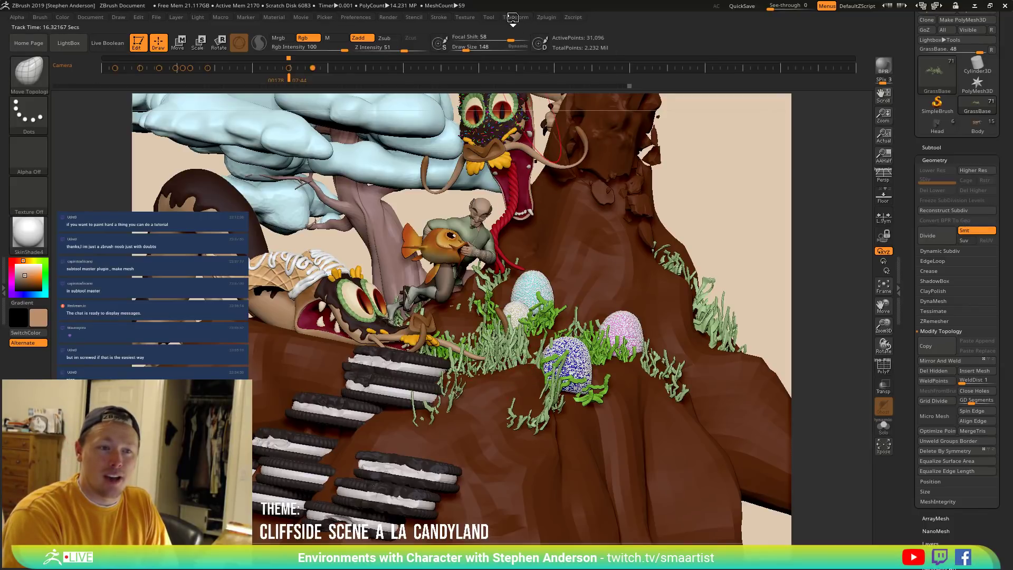
Look over the SubTool Master array and nano conversion commands and the NanoMesh settings.
left_click(546, 17)
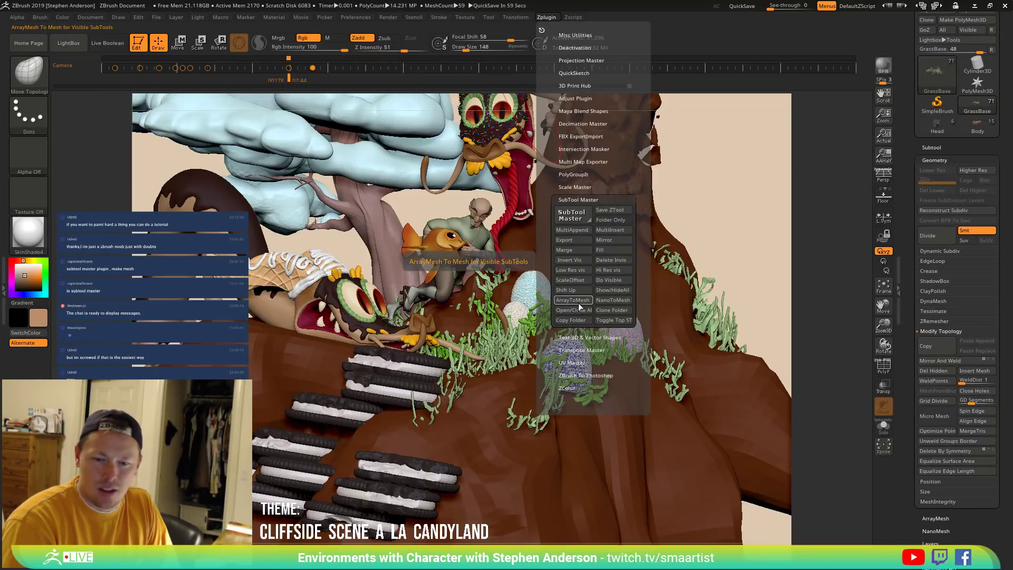
left_click(939, 530)
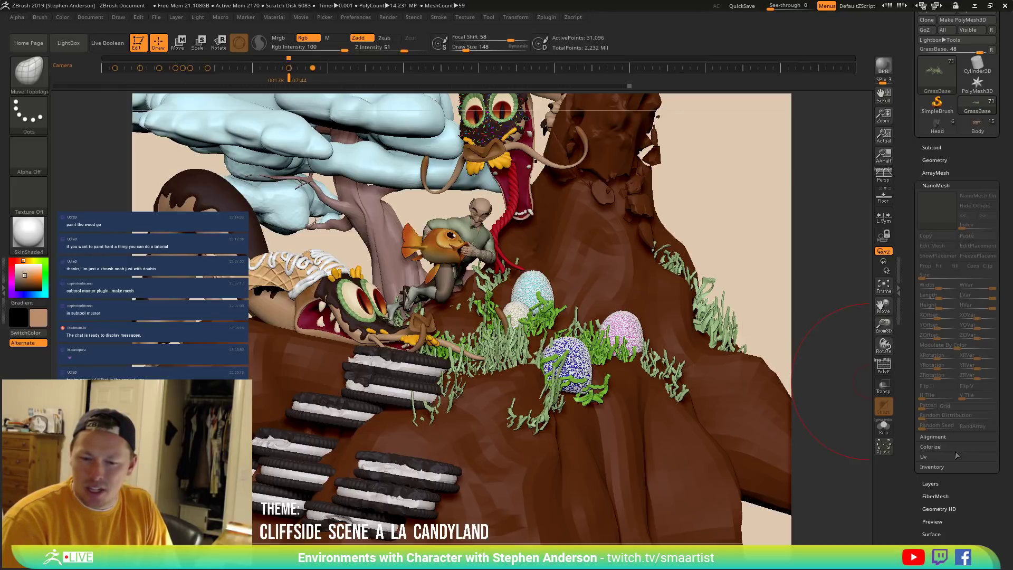
left_click(938, 160)
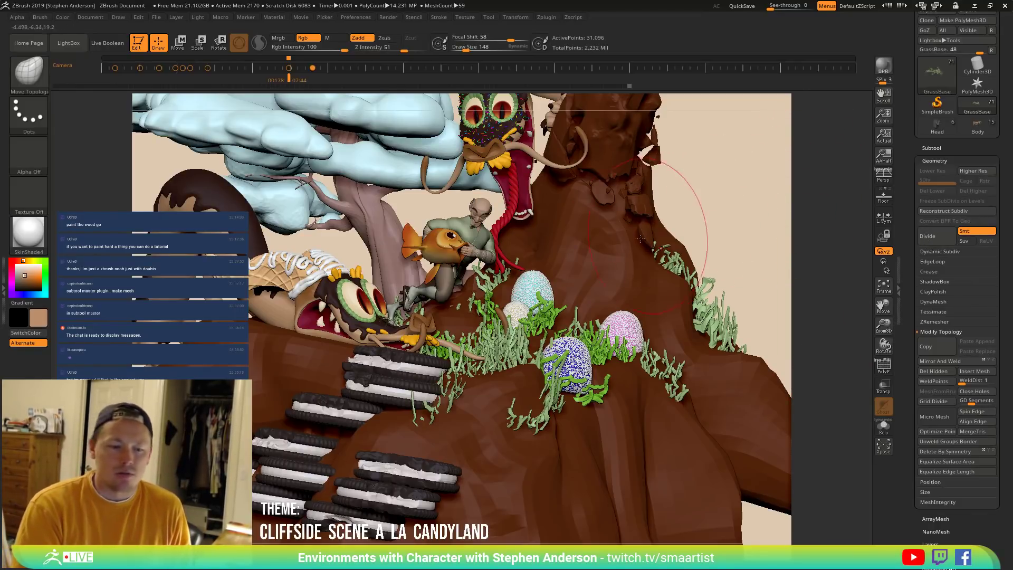
right_click_drag(665, 369, 618, 399)
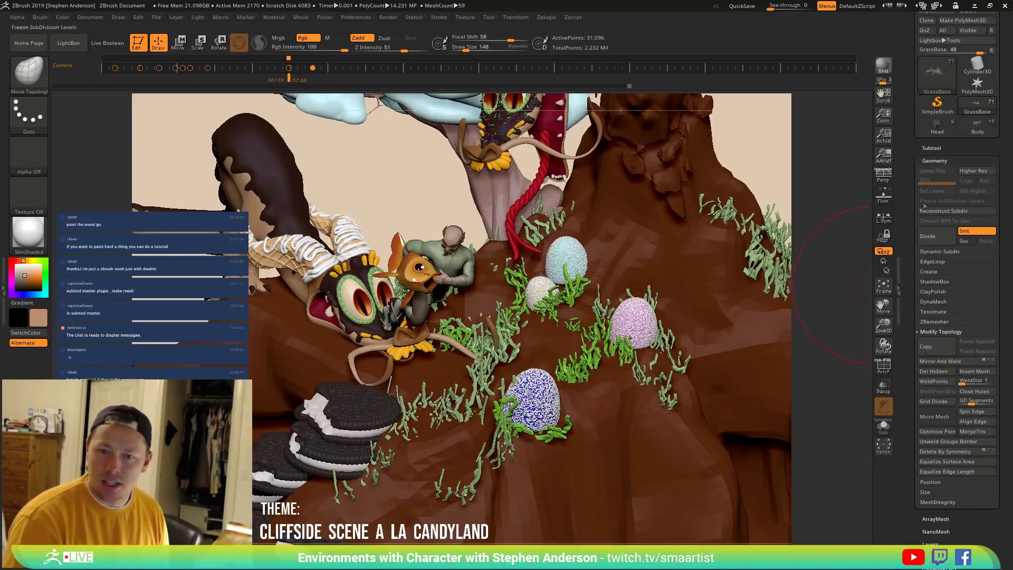
Move the SetDressing folder above the expanded MountainRETOPO folder and put the GrassBase subtool into it.
left_click(938, 147)
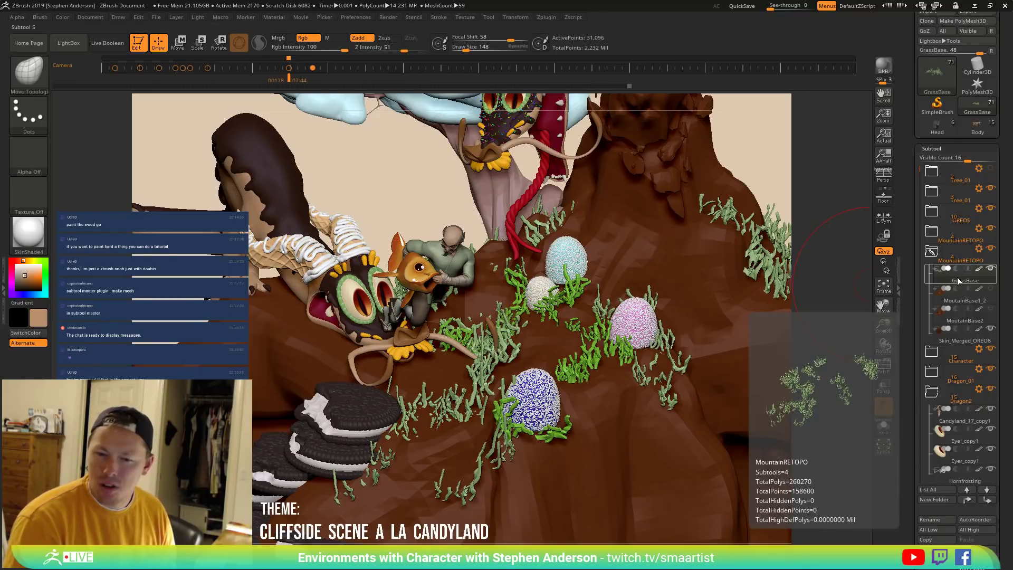
left_click(932, 394)
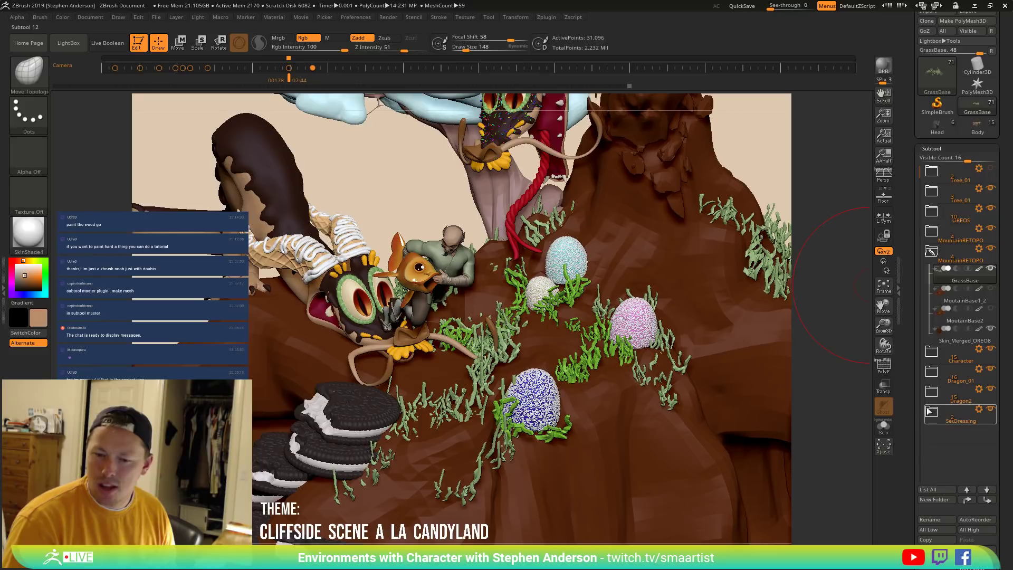
left_click_drag(941, 335, 932, 249)
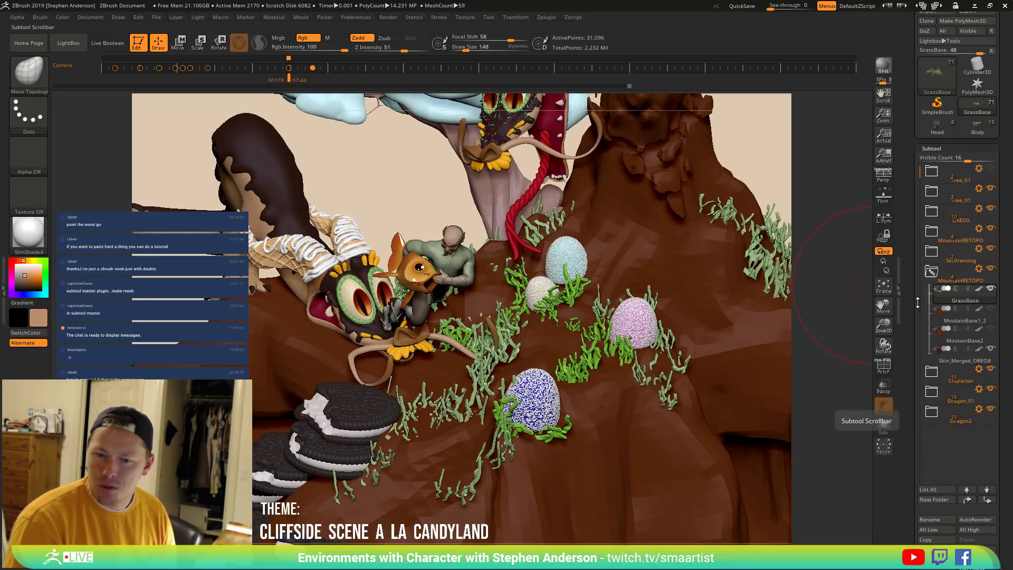
mouse_move(935, 302)
left_click_drag(938, 298, 936, 252)
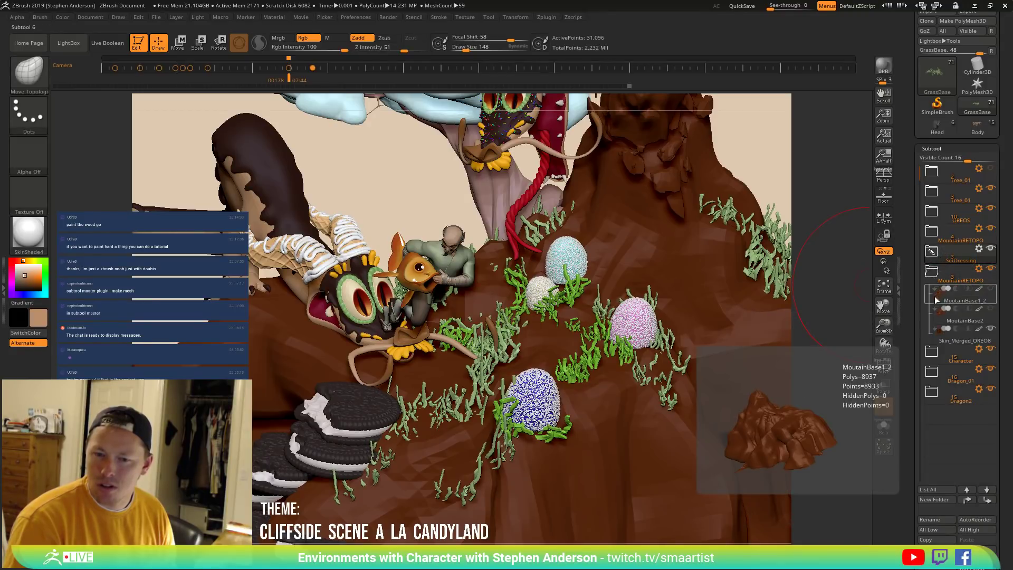
Move the mountain base subtools and Skin_Merged_OREO8 out of the lower MountainRETOPO folder toward the upper folder of the same name.
mouse_move(945, 241)
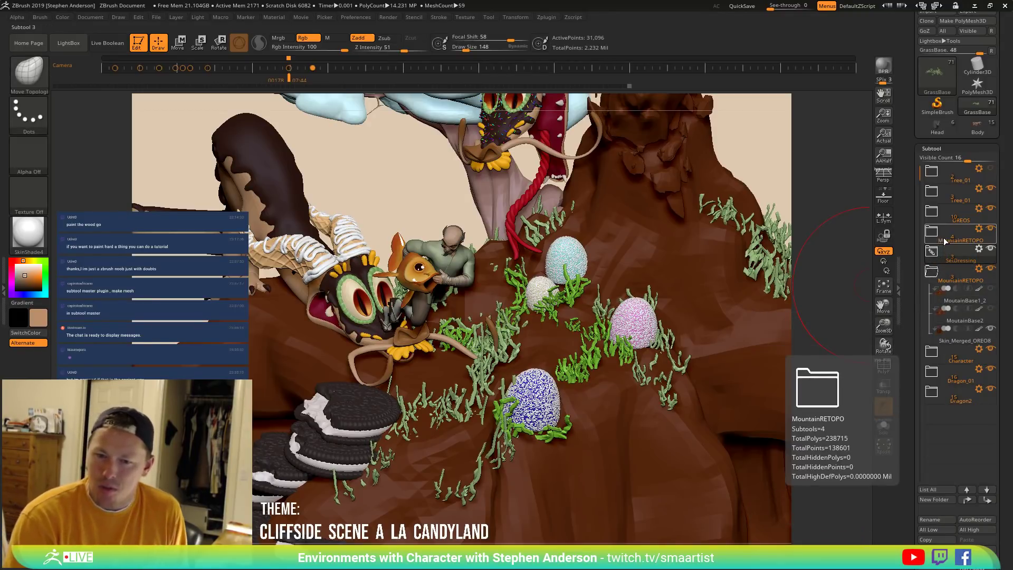
left_click(990, 229)
left_click(990, 229)
mouse_move(937, 302)
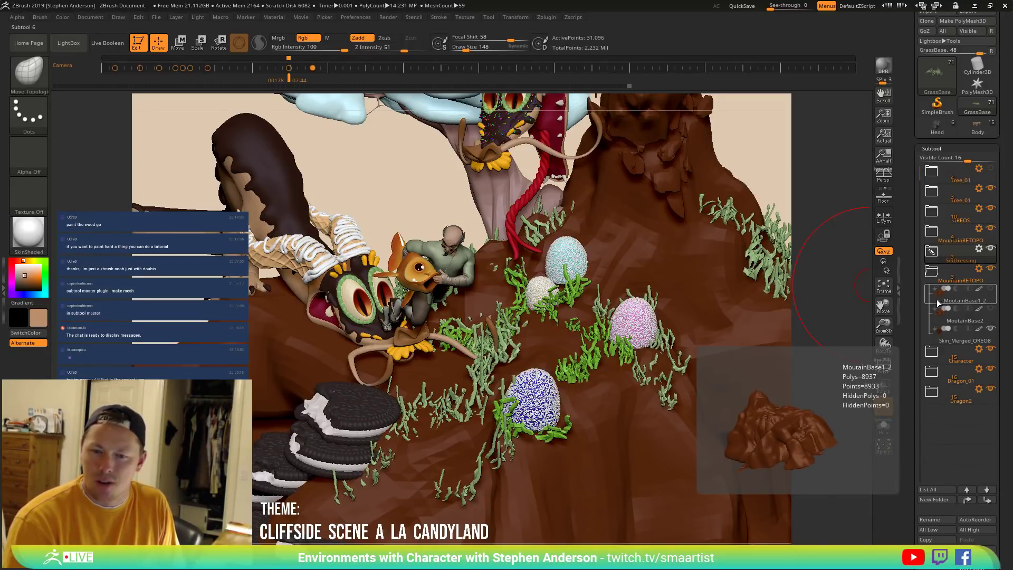
mouse_move(942, 332)
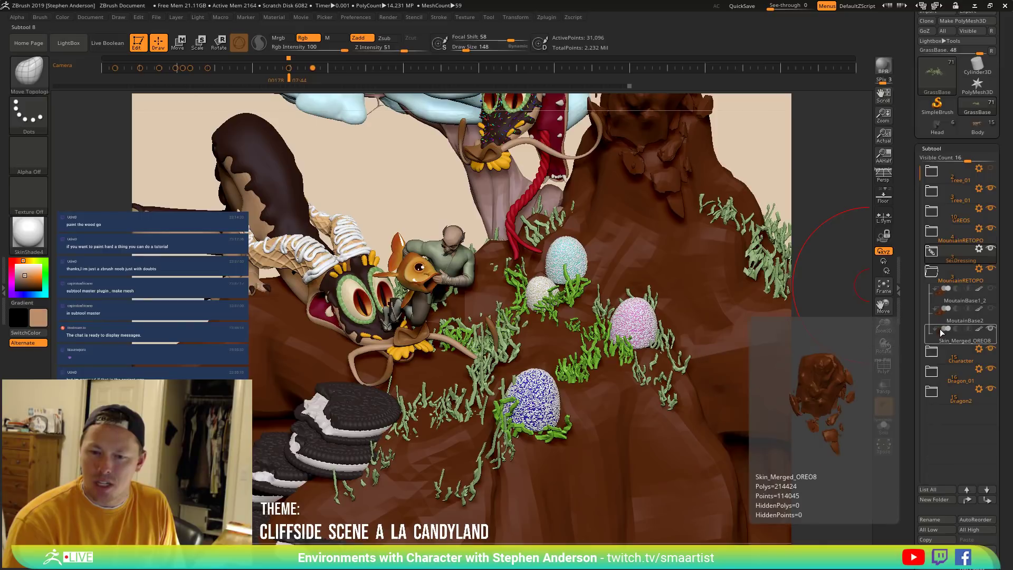
left_click_drag(939, 336, 944, 229)
left_click_drag(938, 298, 935, 238)
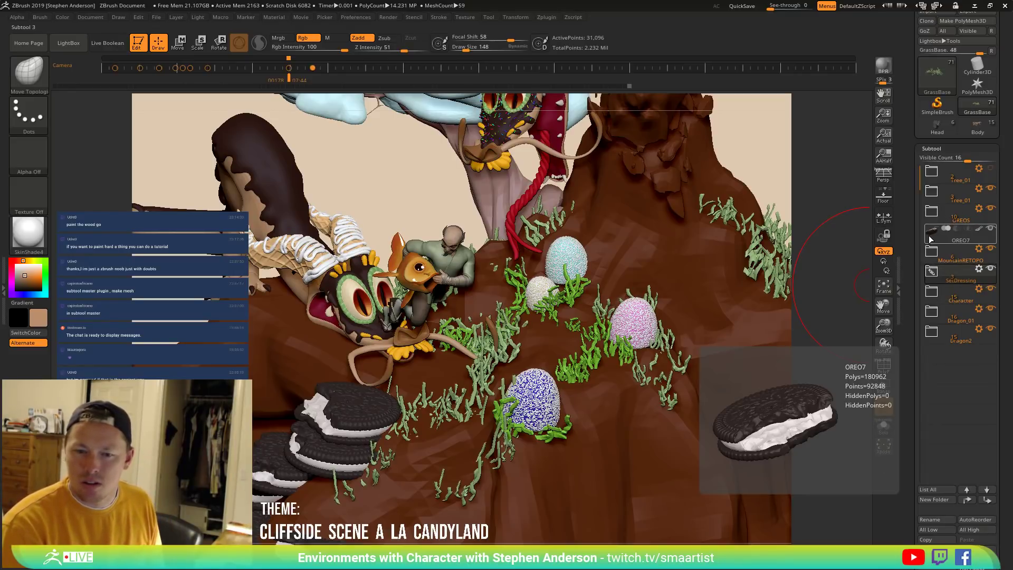
Return OREO7 to the OREOS folder and move MoutainBase1_2 from there into MountainRETOPO, collapsing both folders.
left_click_drag(935, 237, 933, 214)
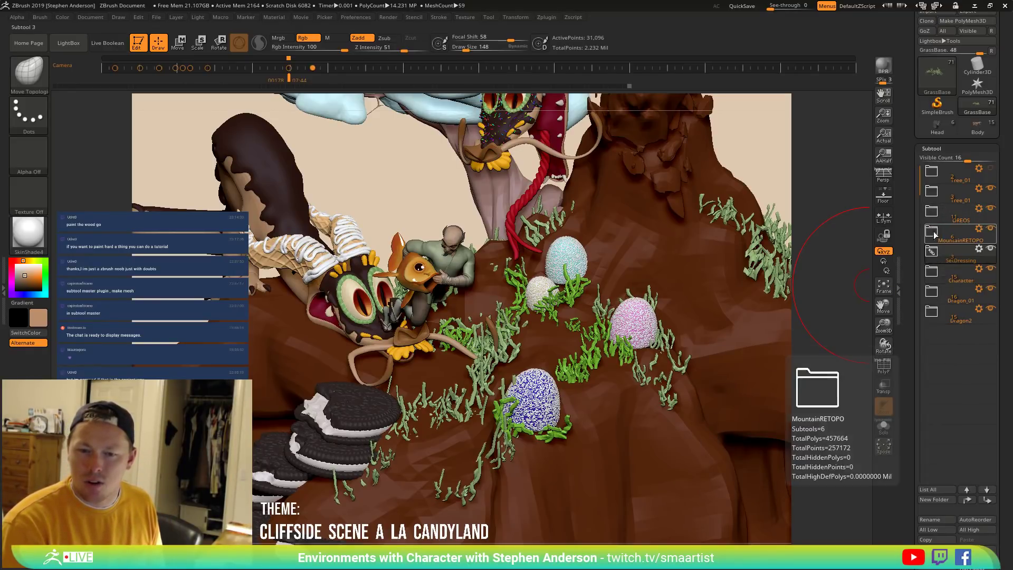
left_click(931, 212)
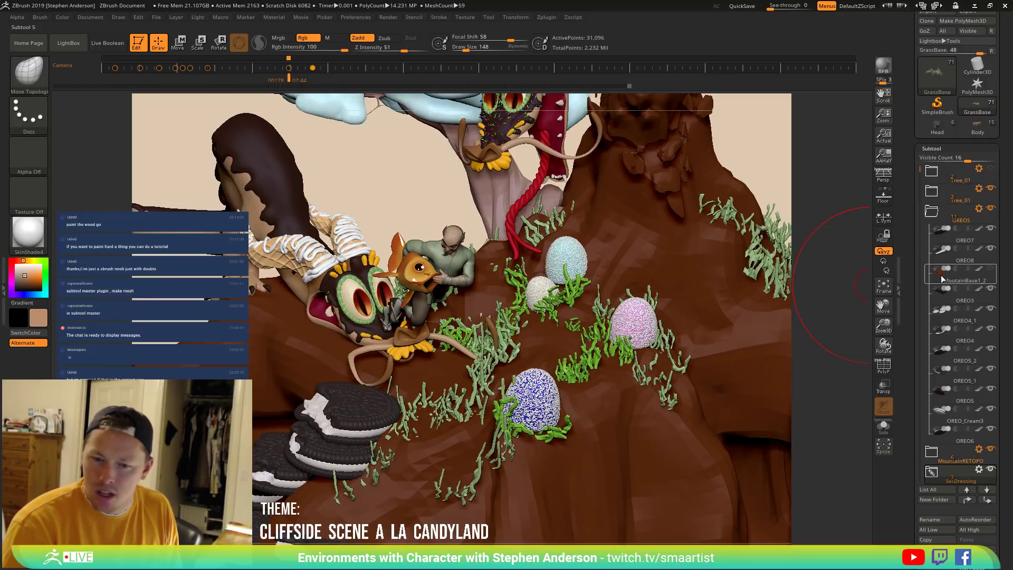
left_click_drag(942, 279, 943, 460)
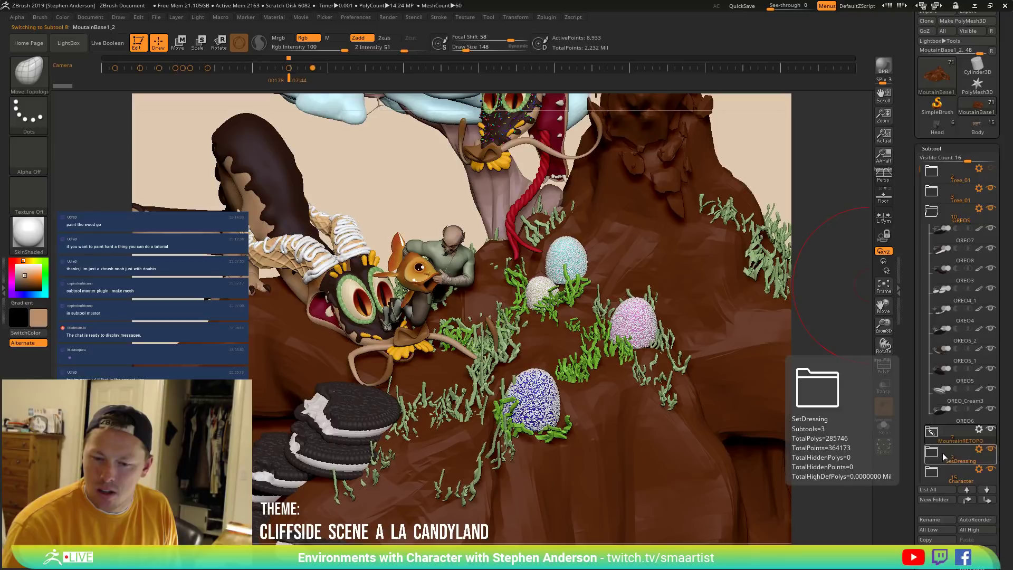
left_click(931, 213)
left_click(931, 232)
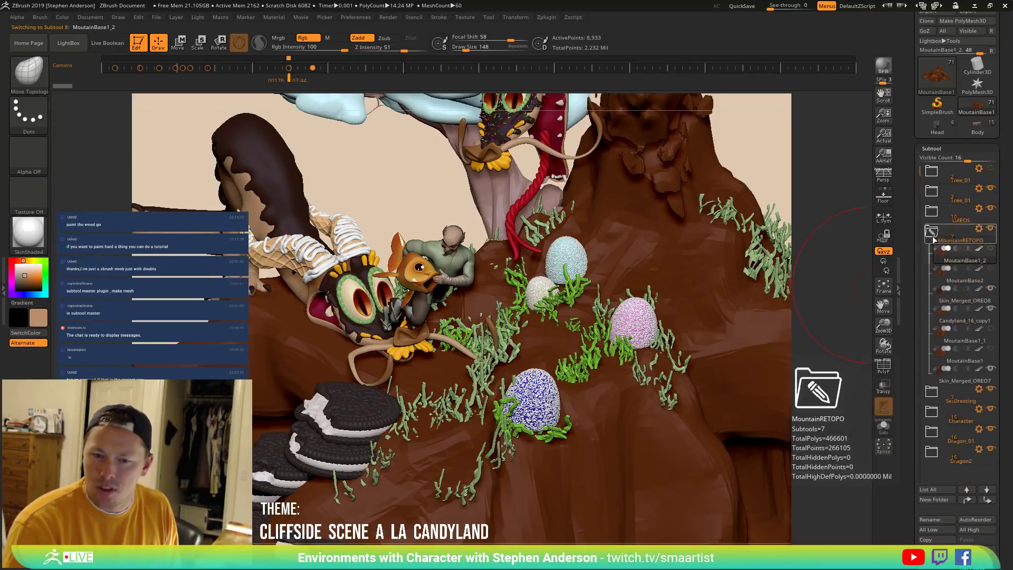
left_click(932, 232)
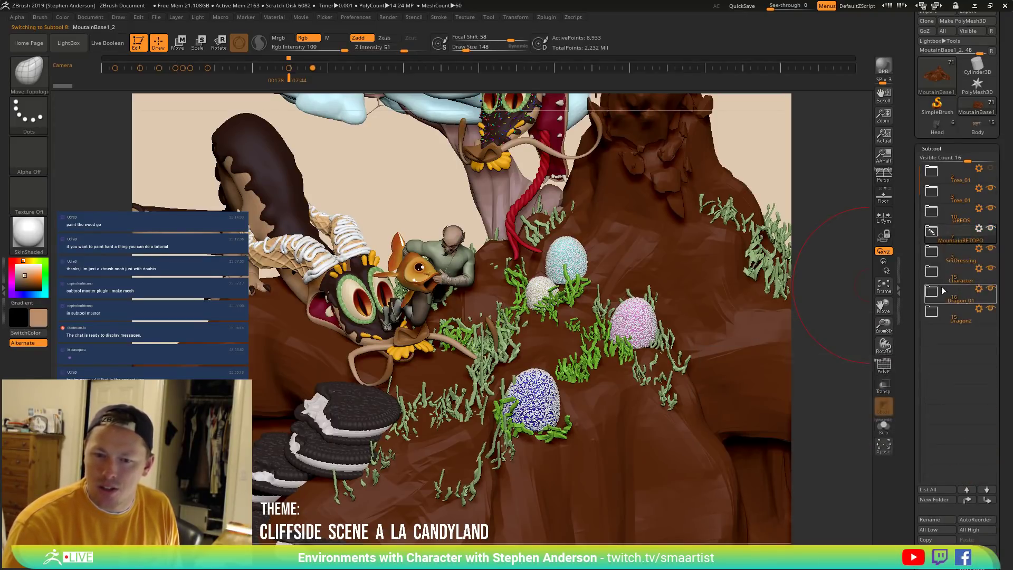
Expand the SetDressing folder and move it above the OREOS folder, checking its Gumdrops, CocoGrass and GrassBase subtools.
left_click(933, 253)
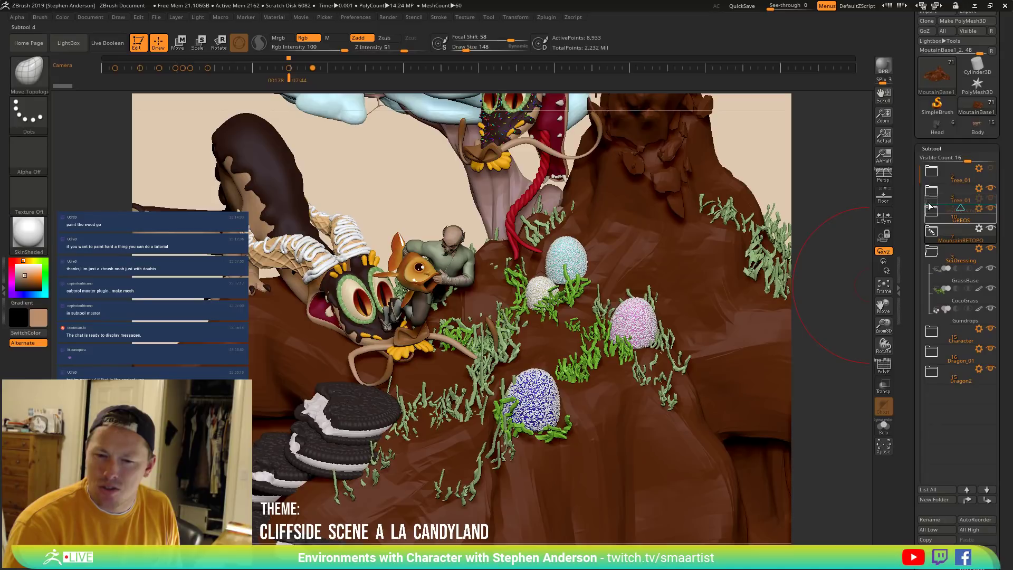
left_click_drag(930, 206, 931, 207)
mouse_move(964, 281)
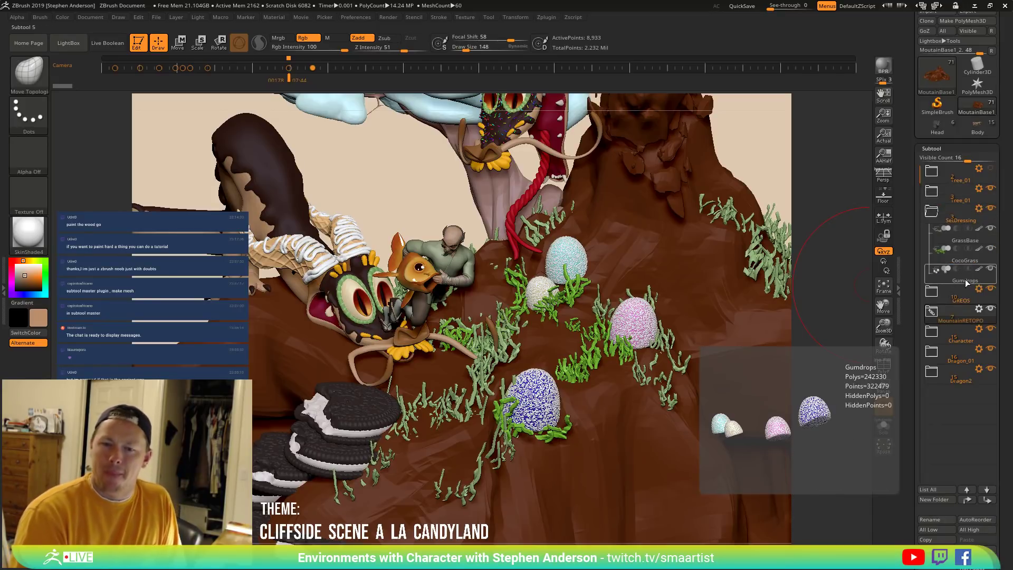
mouse_move(940, 261)
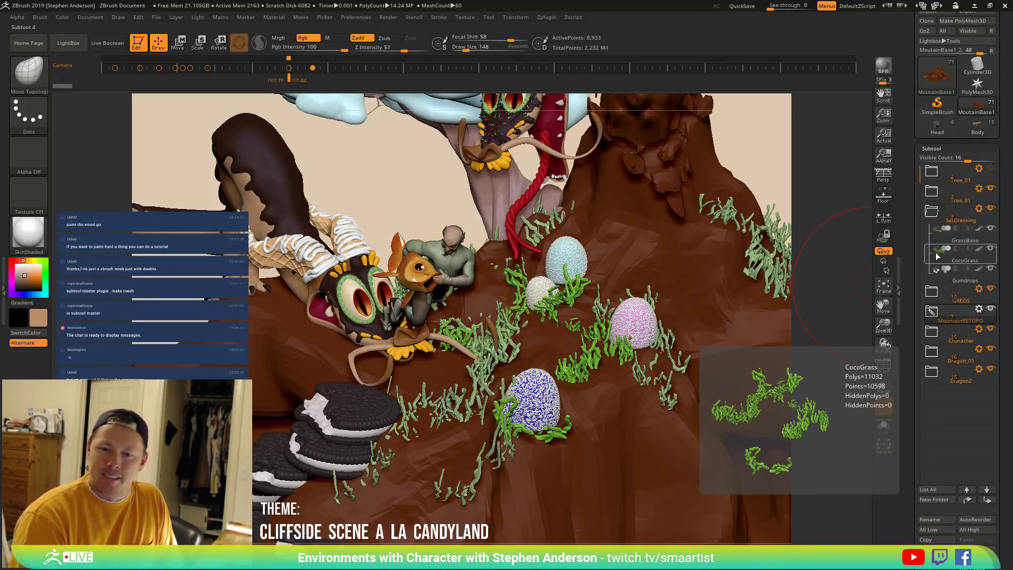
mouse_move(936, 226)
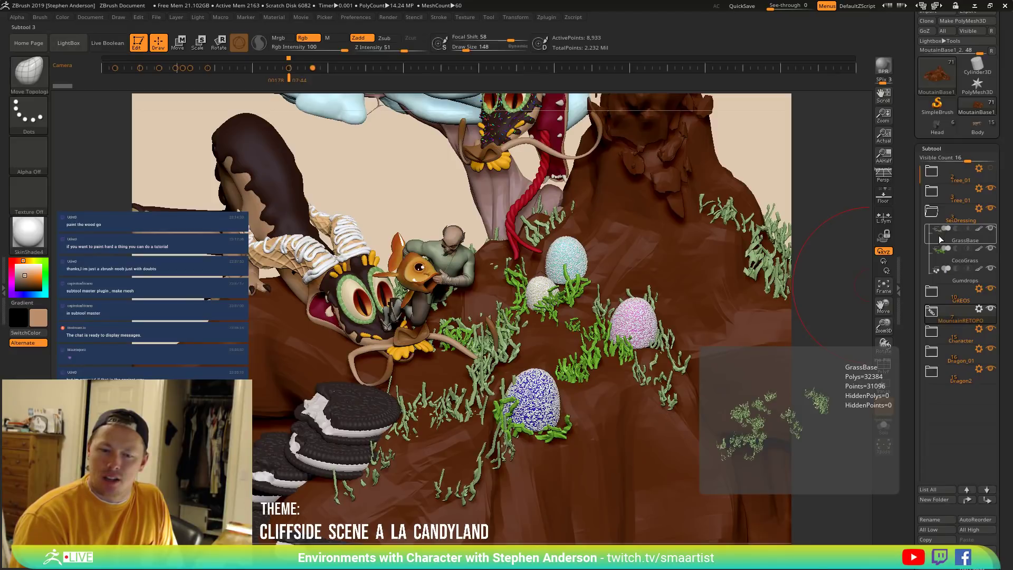
Merge the GrassBase subtool down with the CocoGrass subtool in the SetDressing folder, accepting the merge.
left_click(938, 240)
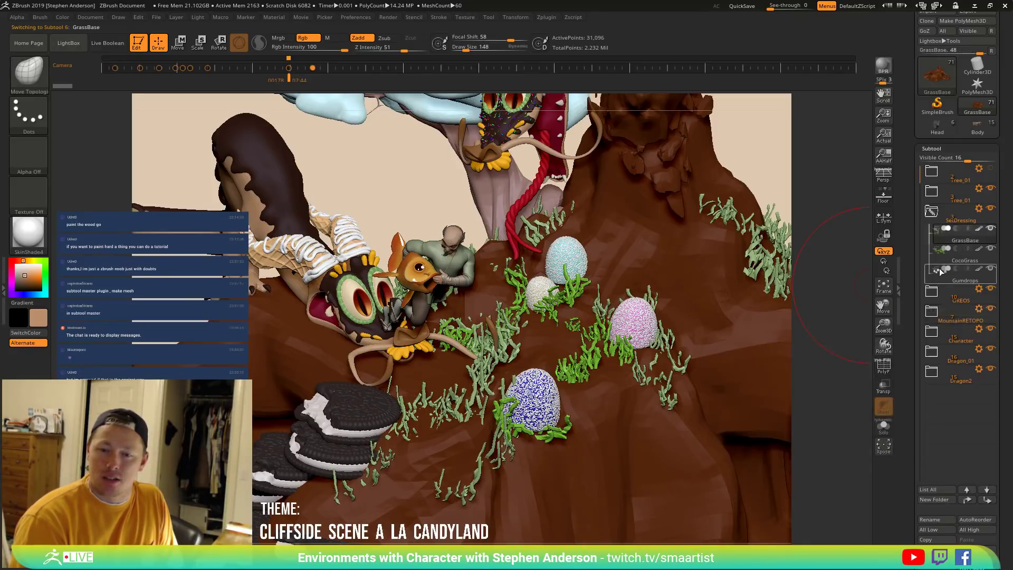
left_click_drag(1008, 516, 1006, 462)
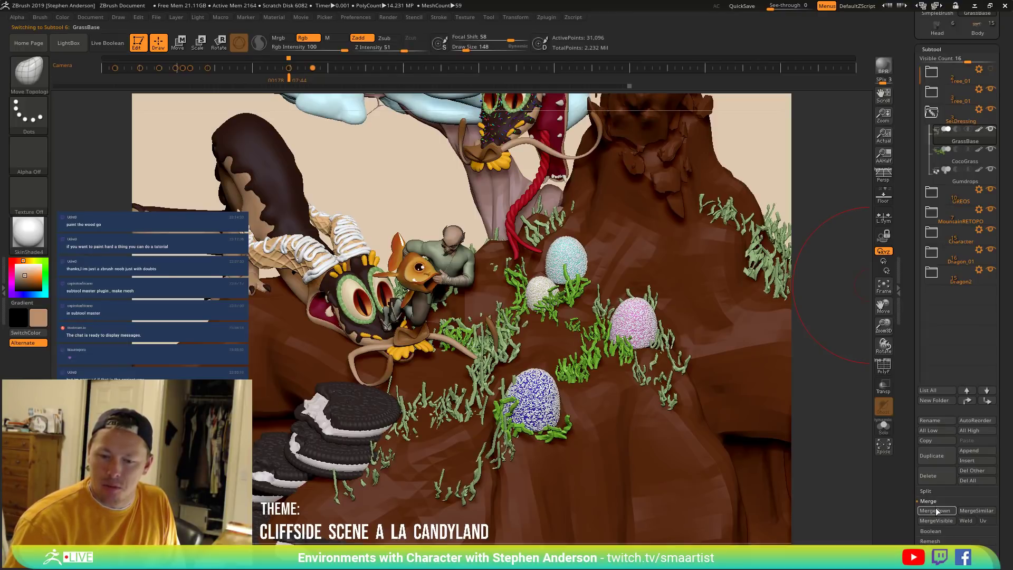
left_click(935, 509)
left_click(840, 530)
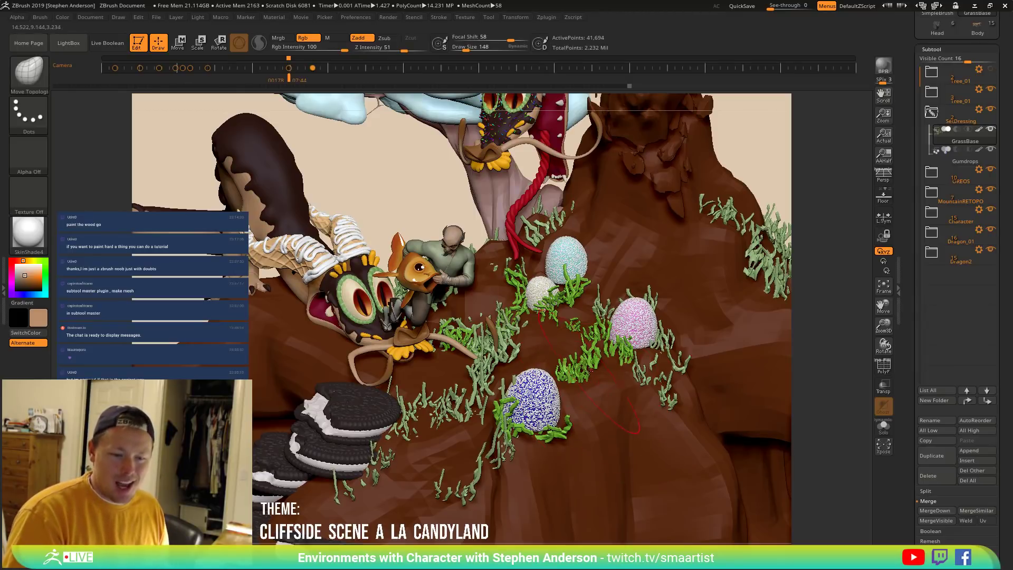
Try filling the whole merged grass with the bright green sampled from the blades around the eggs.
key("c")
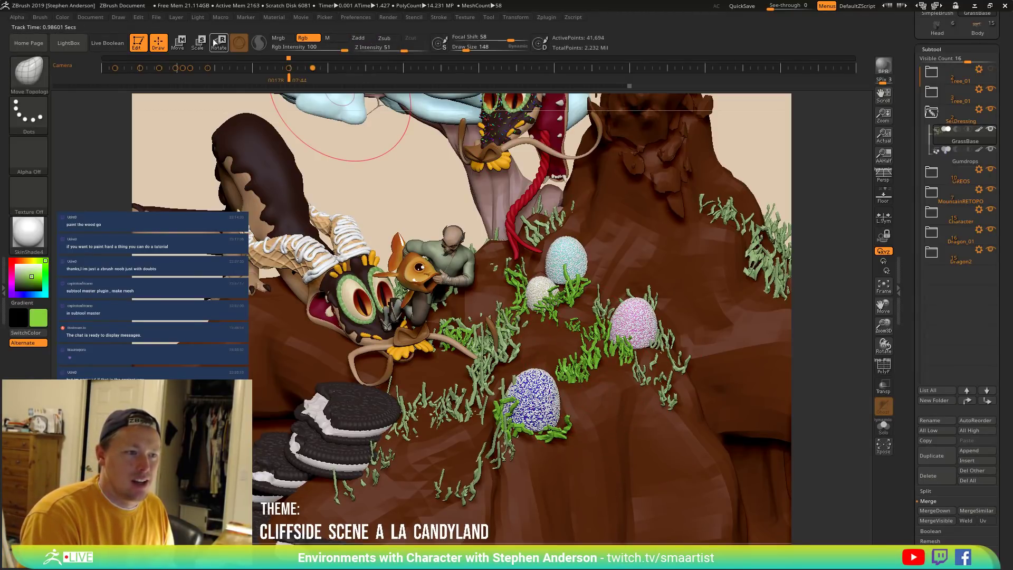
left_click(63, 17)
left_click(87, 205)
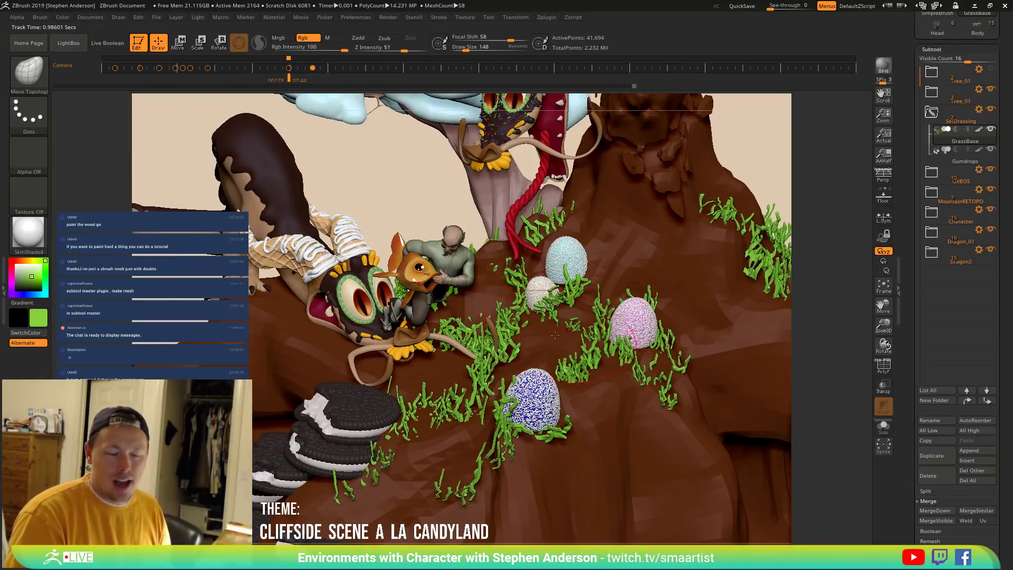
Fill the merged grass with a pale green of R 180, G 215, B 145.
left_click_drag(483, 349, 509, 342)
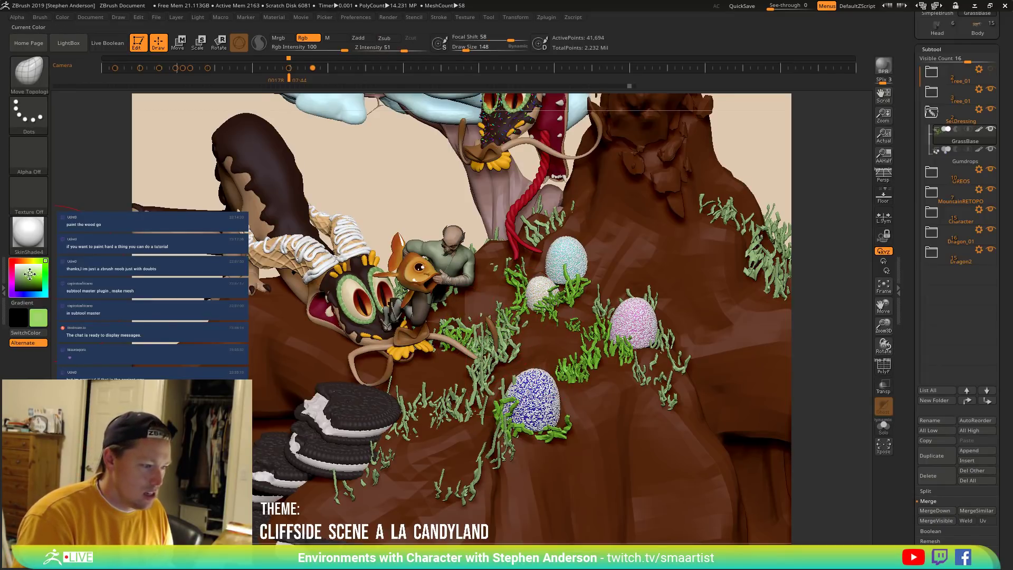
left_click(62, 17)
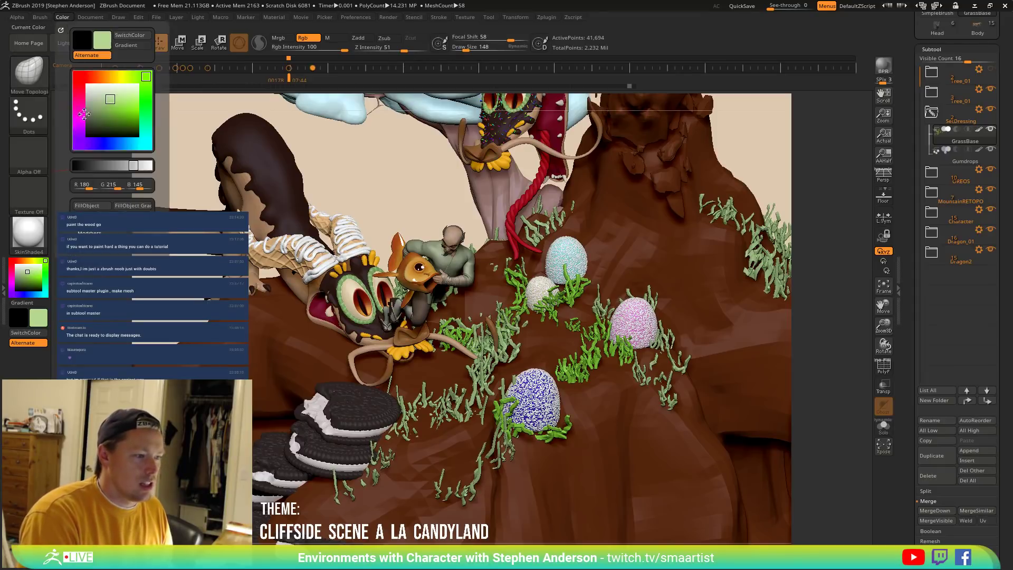
left_click(97, 206)
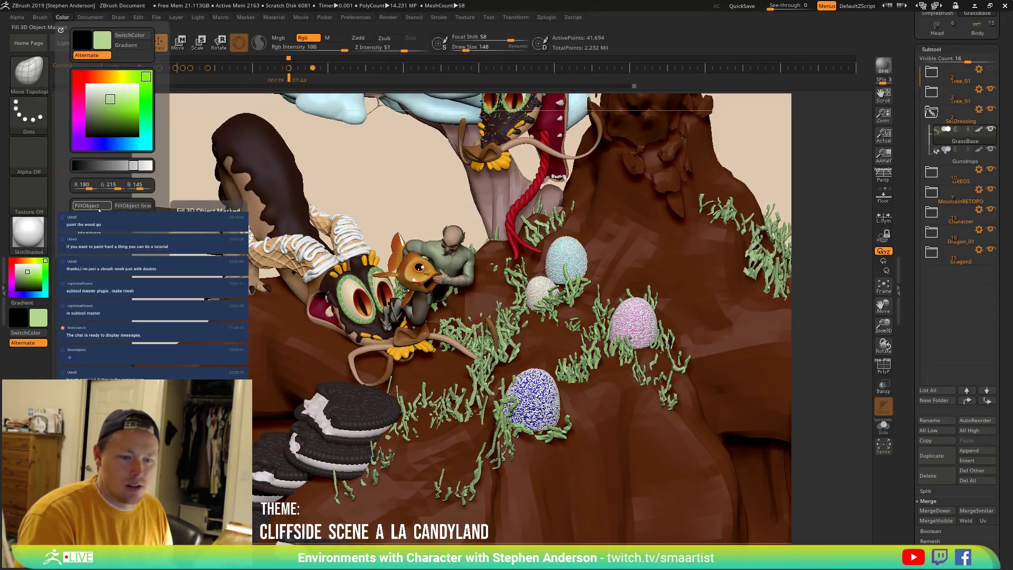
Blend the bright green R 135, G 210, B 60 from the original blades over the pale grass at RGB intensity 46.
left_click_drag(340, 50, 321, 48)
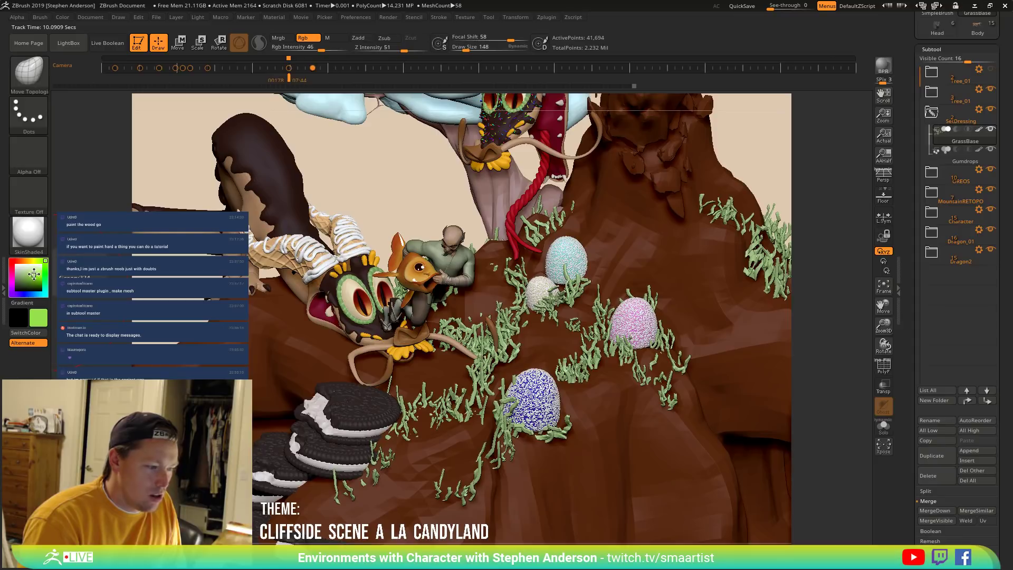
left_click(34, 274)
mouse_move(735, 317)
left_mouse_down()
mouse_move(611, 417)
mouse_move(622, 359)
left_mouse_up()
key("c")
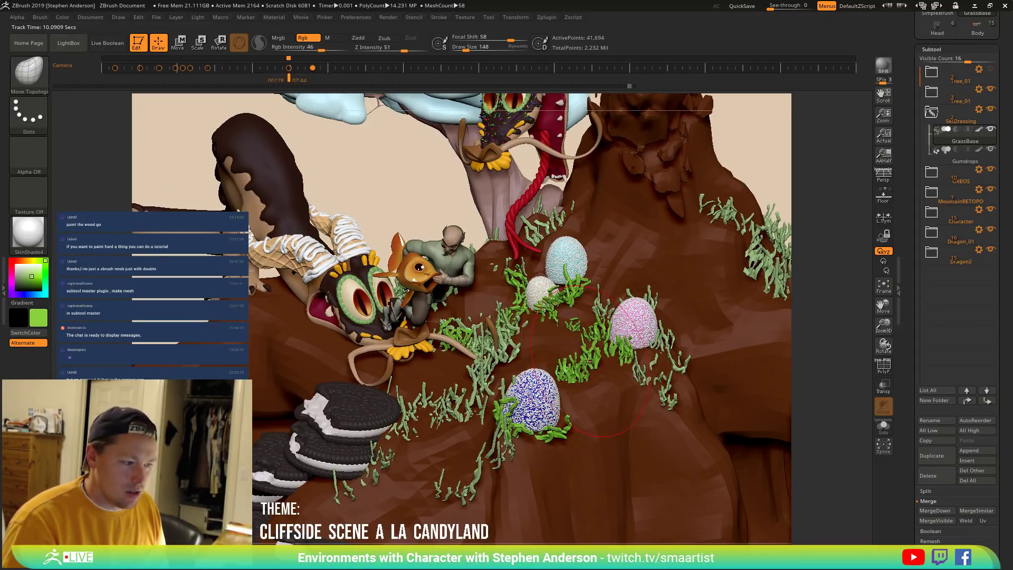
key("ctrl+z")
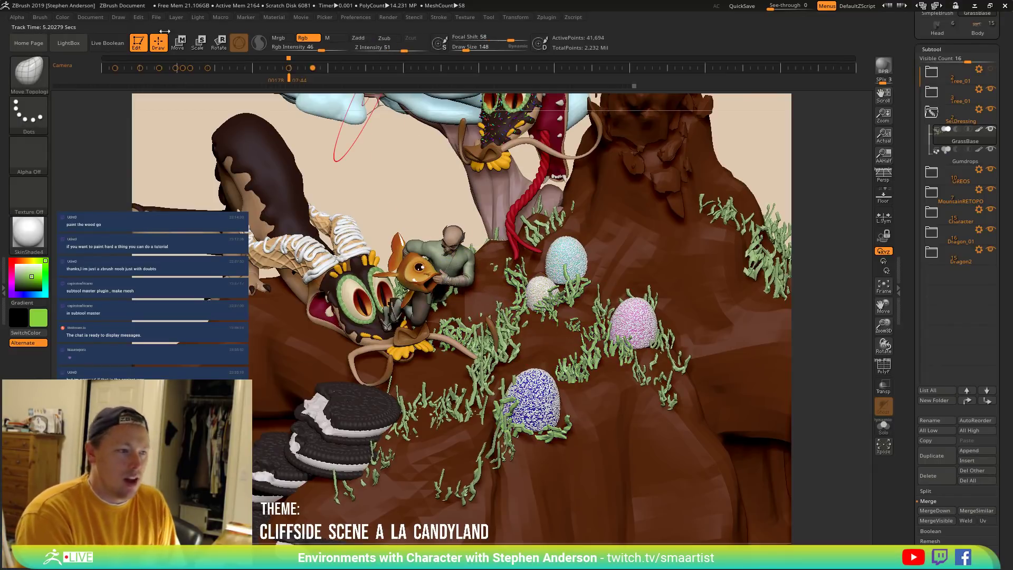
left_click(61, 17)
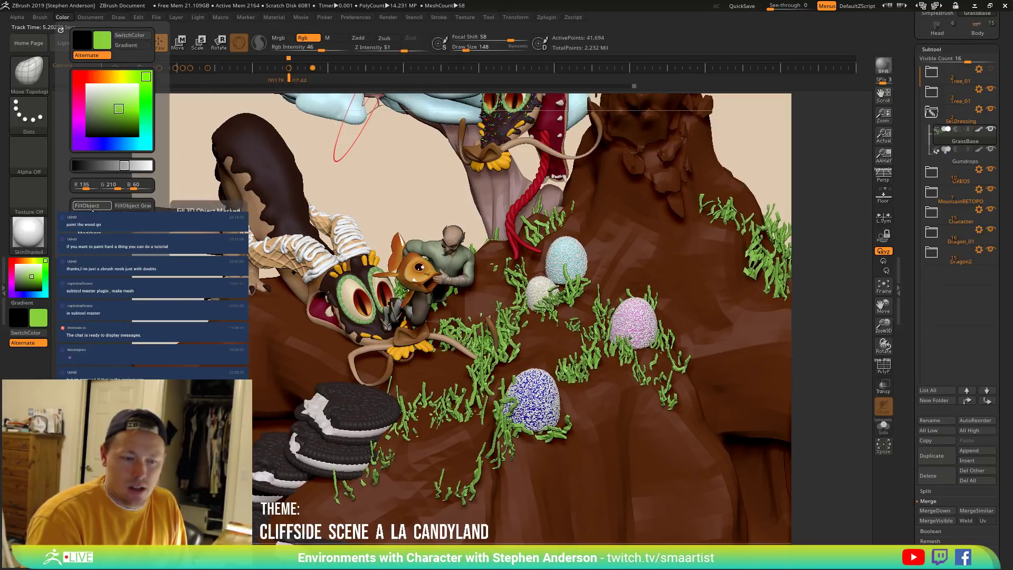
Examine the recoloured grass from another angle and in the last stored camera view, selecting the pale blue streamer.
mouse_move(342, 179)
left_mouse_down()
mouse_move(395, 167)
mouse_move(594, 301)
left_mouse_up()
right_click_drag(594, 301, 707, 238)
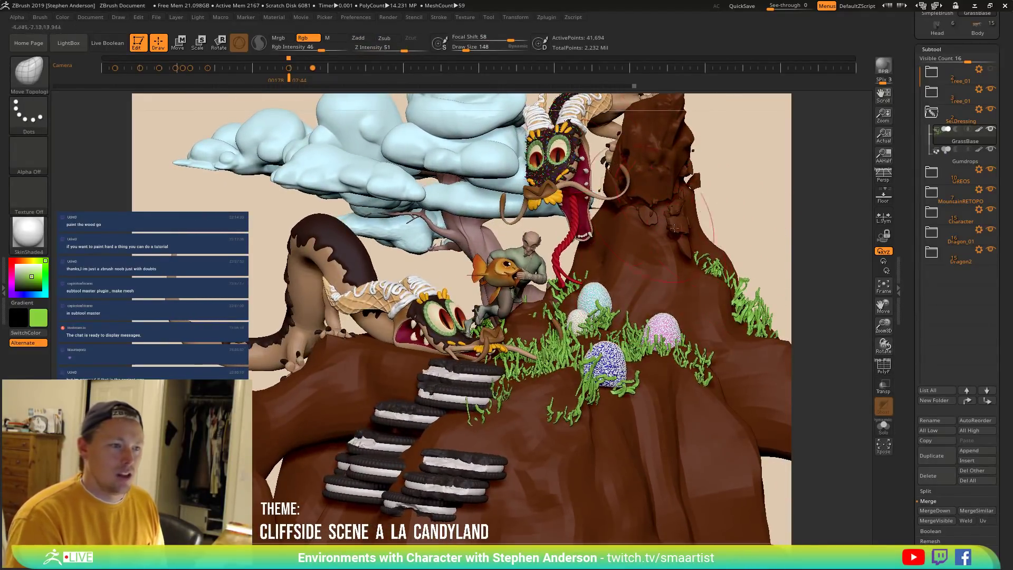
key("Right")
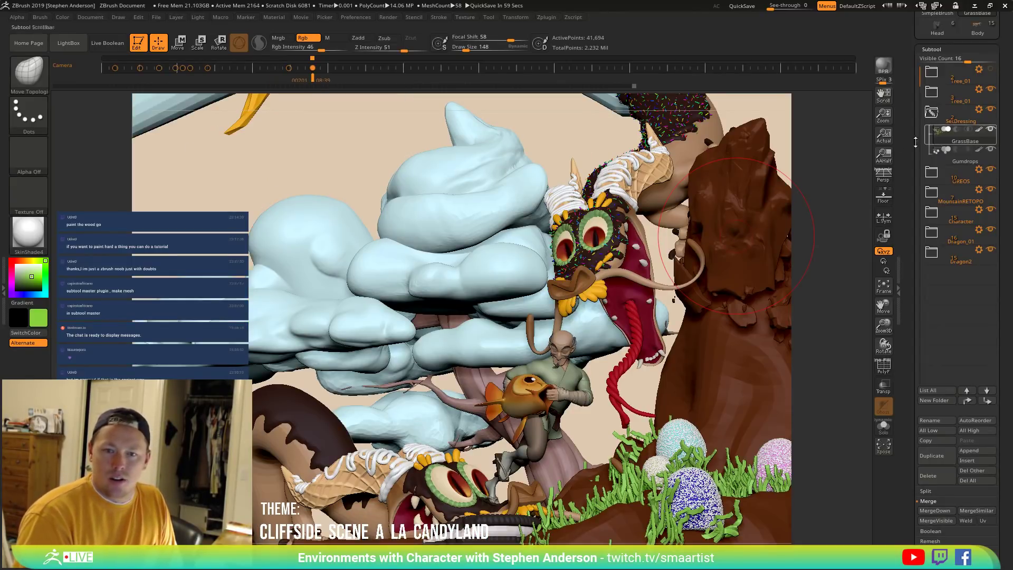
left_click_drag(883, 115, 877, 91)
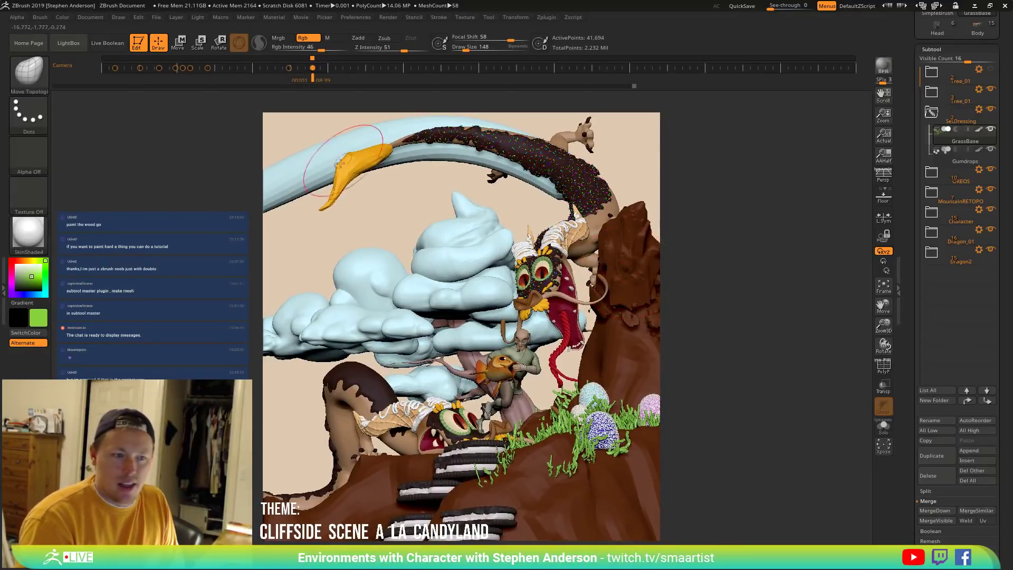
left_click(289, 175, "alt")
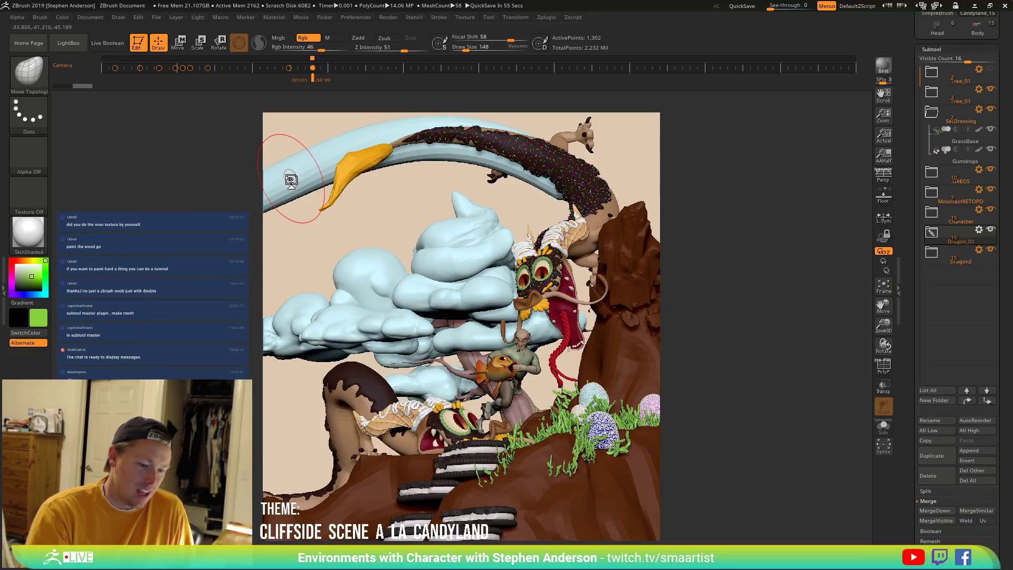
Examine the embossed Oreo cookies beside the grass up close, and the whole framed cliffside scene.
left_click(889, 138)
left_click_drag(493, 495, 510, 467)
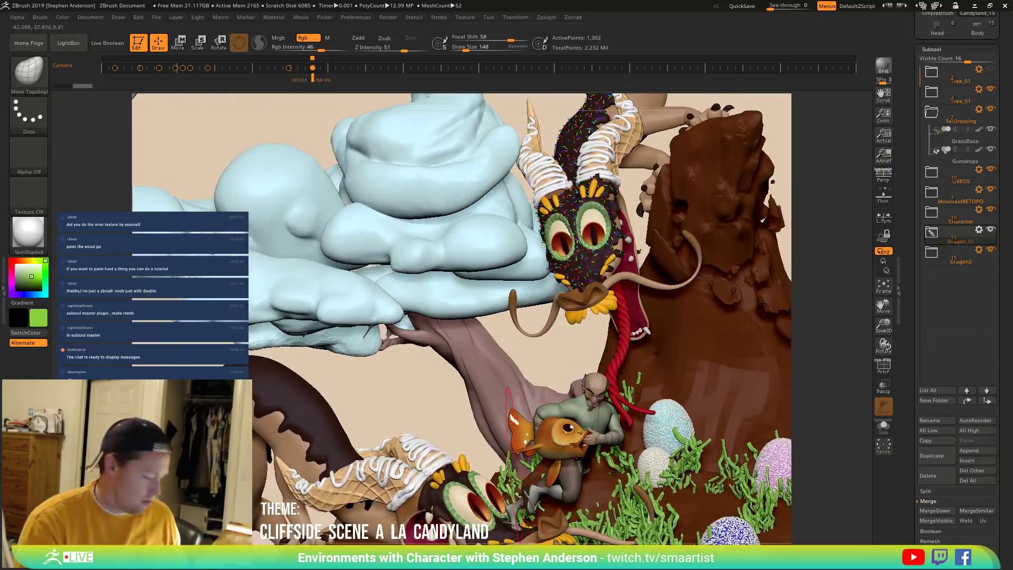
right_click_drag(514, 464, 530, 319, "alt")
right_click_drag(560, 462, 539, 340, "alt")
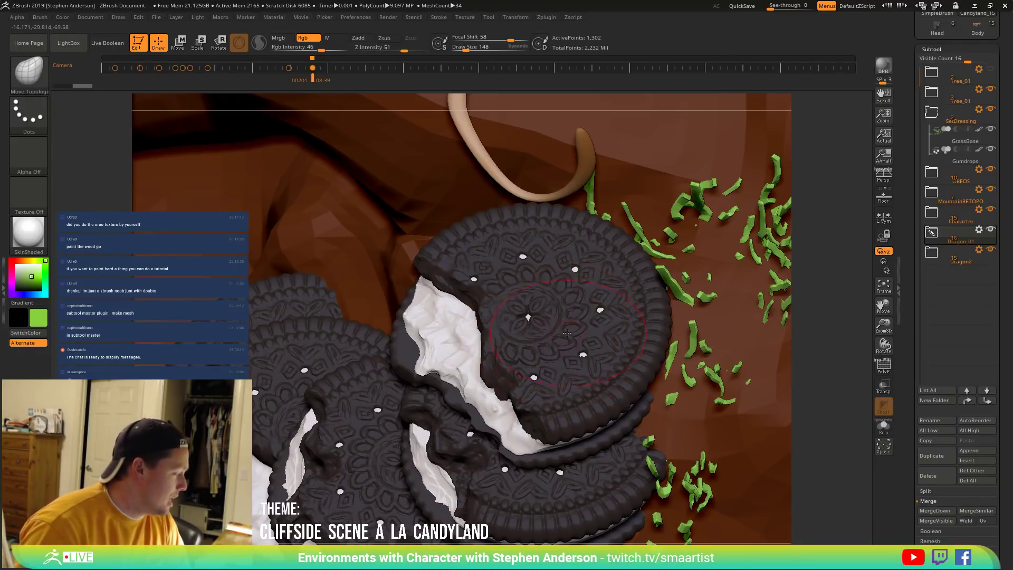
right_click_drag(565, 311, 541, 296)
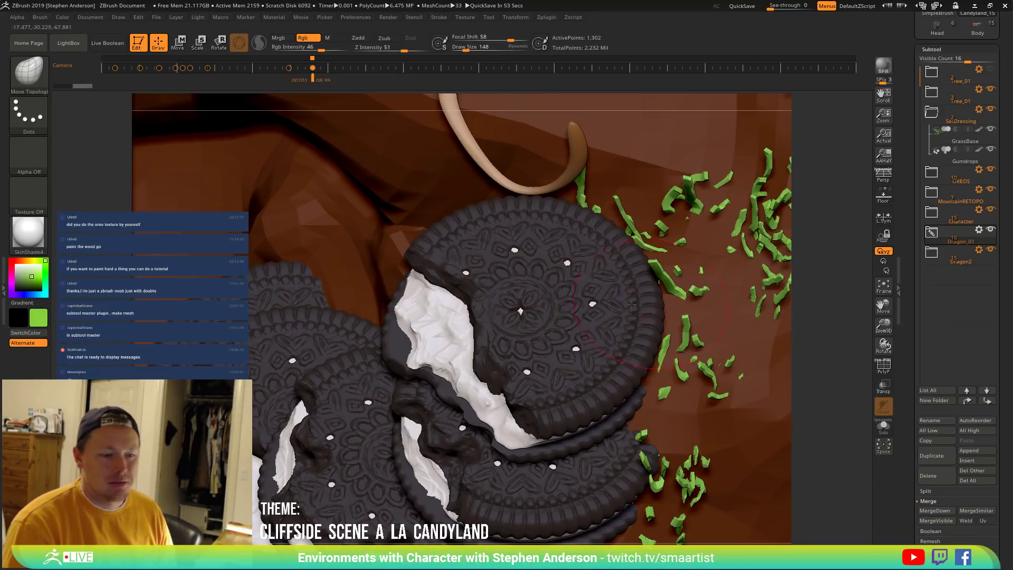
key("f")
right_click_drag(516, 349, 569, 287)
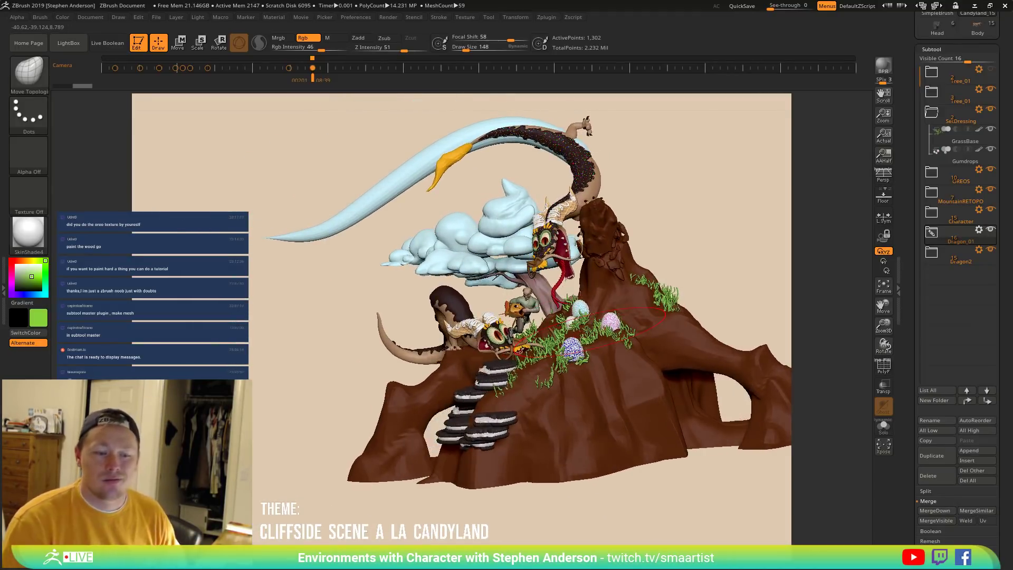